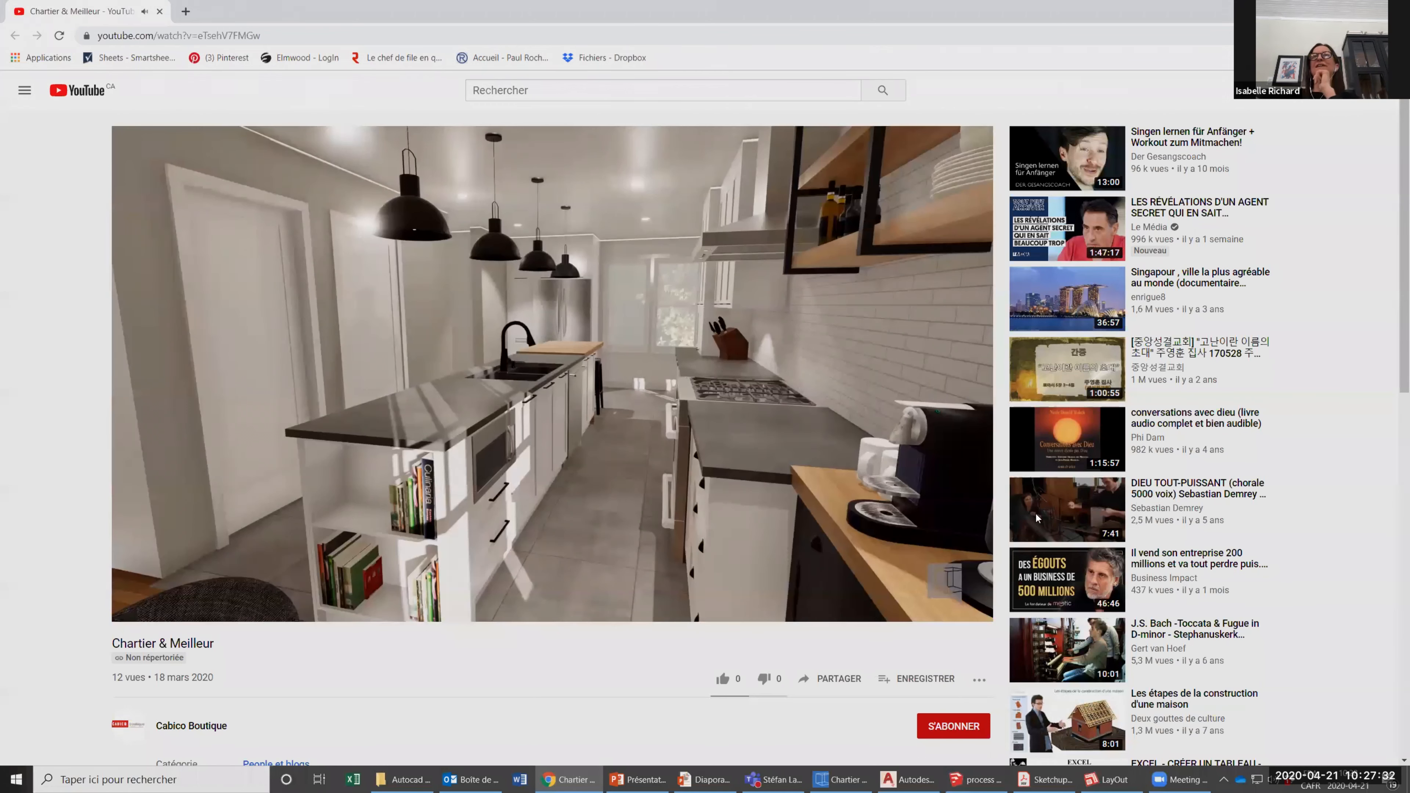
Switch to the PowerPoint slideshow, advance to the "Now, let's get started!" slide, and end the show.
{"action": "key", "text": "alt+Tab"}
{"action": "key", "text": "Right"}
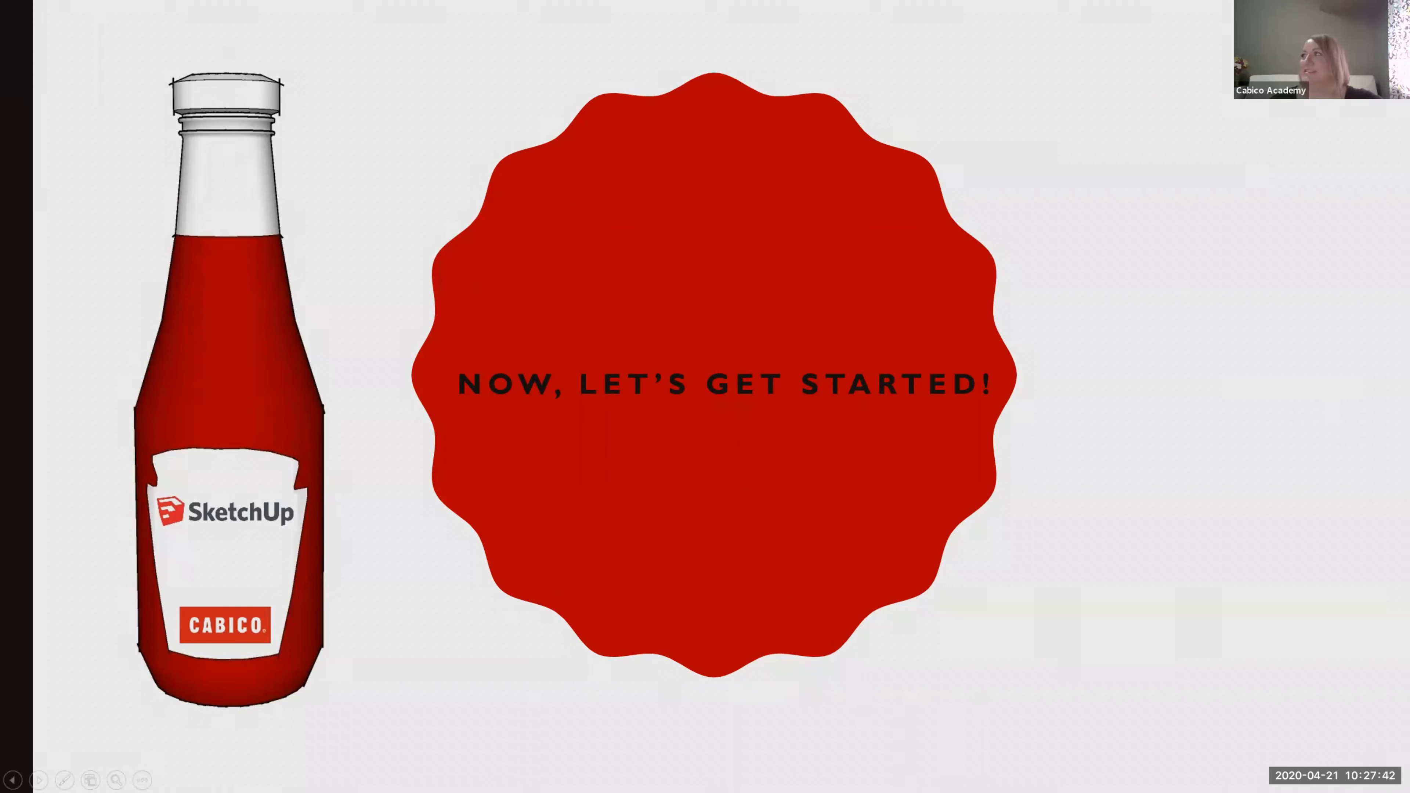
{"action": "key", "text": "Escape"}
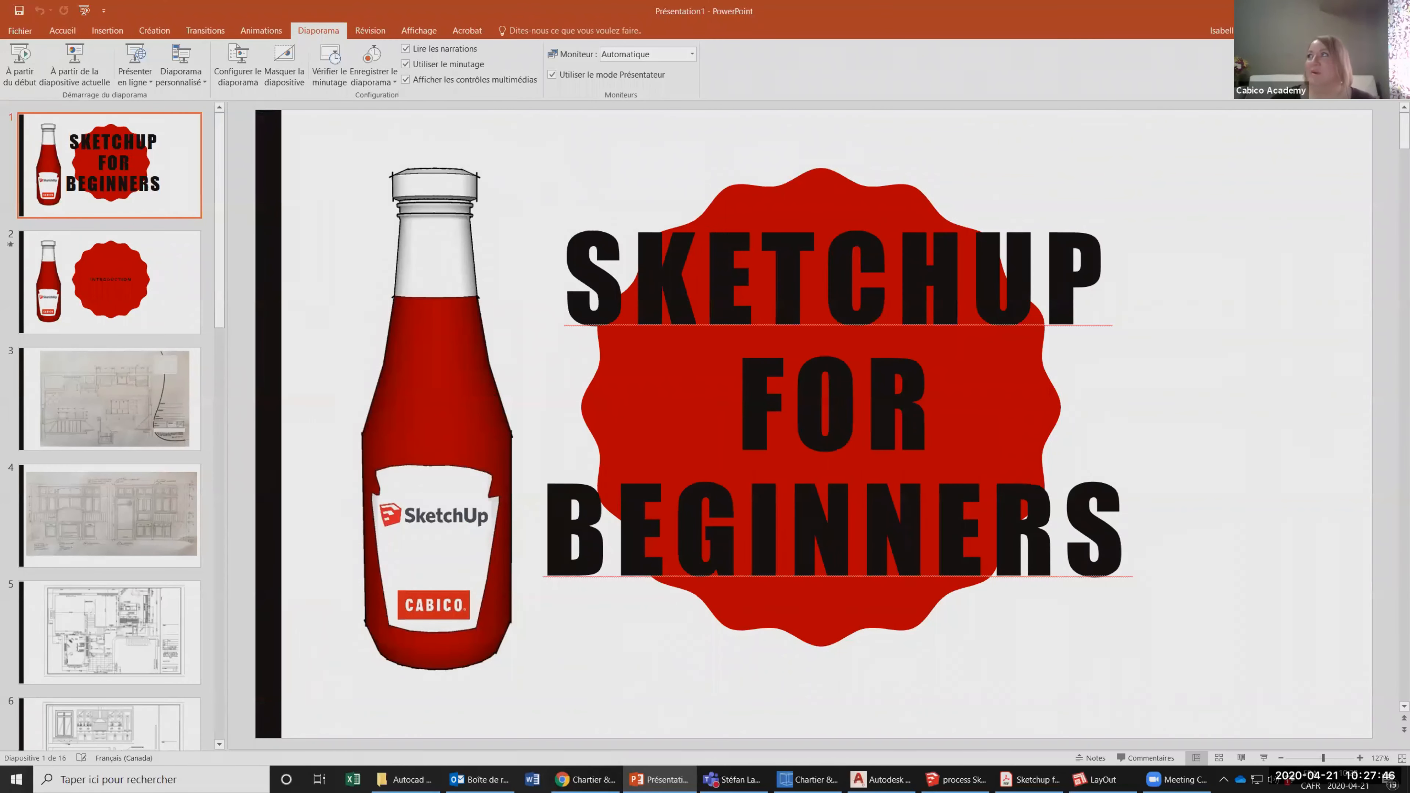
Start SketchUp from the desktop and create a new model with the Architectural Inches template.
{"action": "key", "text": "alt+Tab"}
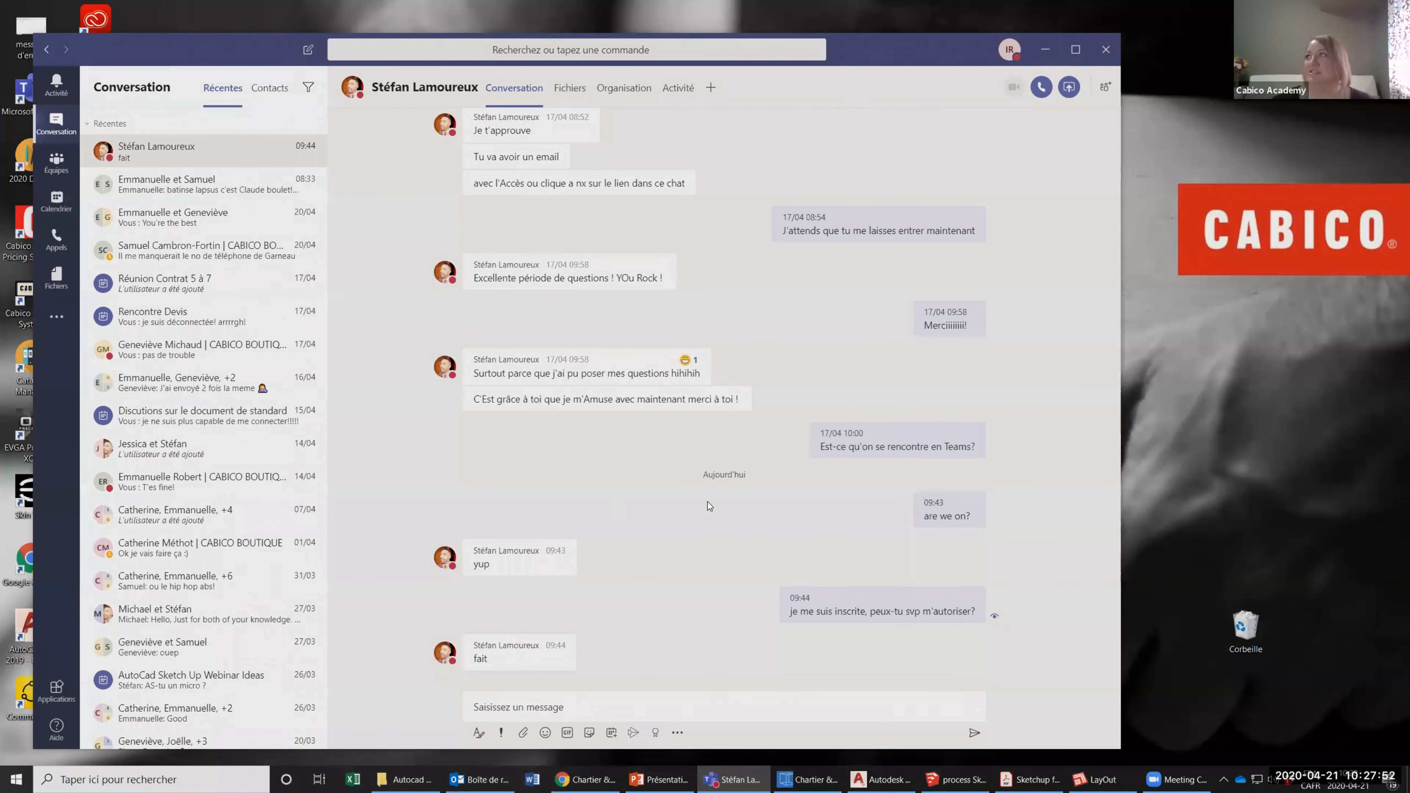
{"action": "key", "text": "super+d"}
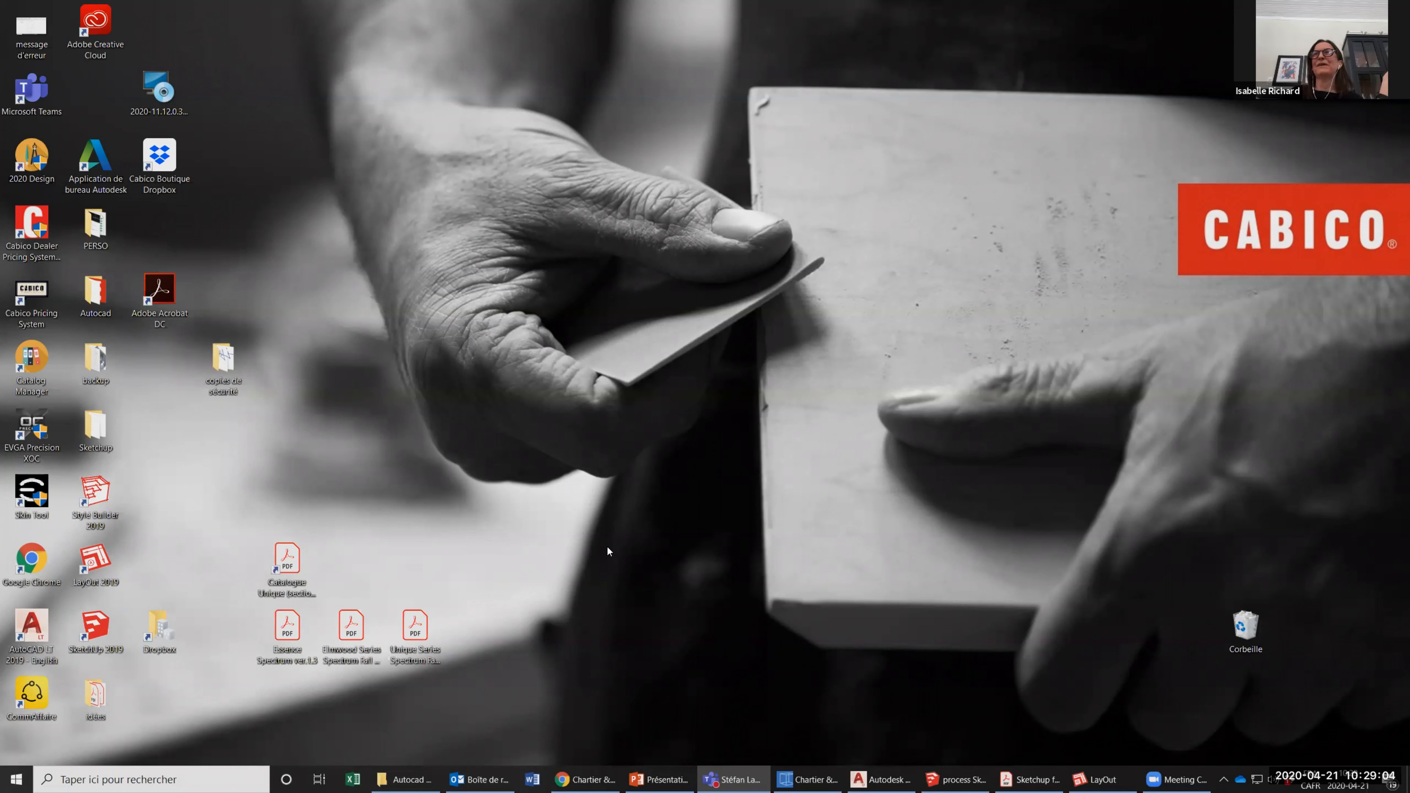
{"action": "left_click", "coordinate": [97, 626]}
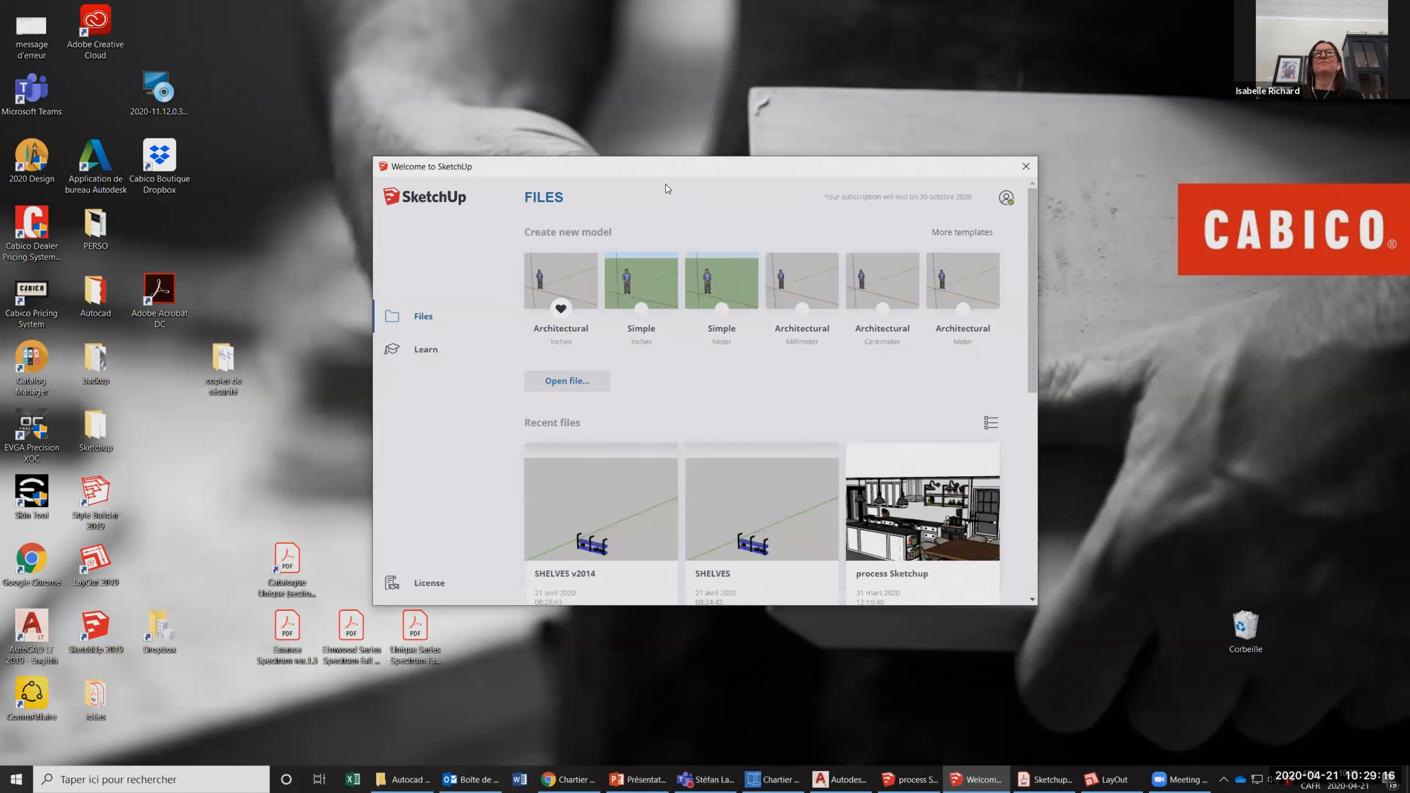
{"action": "mouse_move", "coordinate": [669, 168]}
{"action": "left_mouse_down"}
{"action": "mouse_move", "coordinate": [626, 105]}
{"action": "mouse_move", "coordinate": [637, 89]}
{"action": "left_mouse_up"}
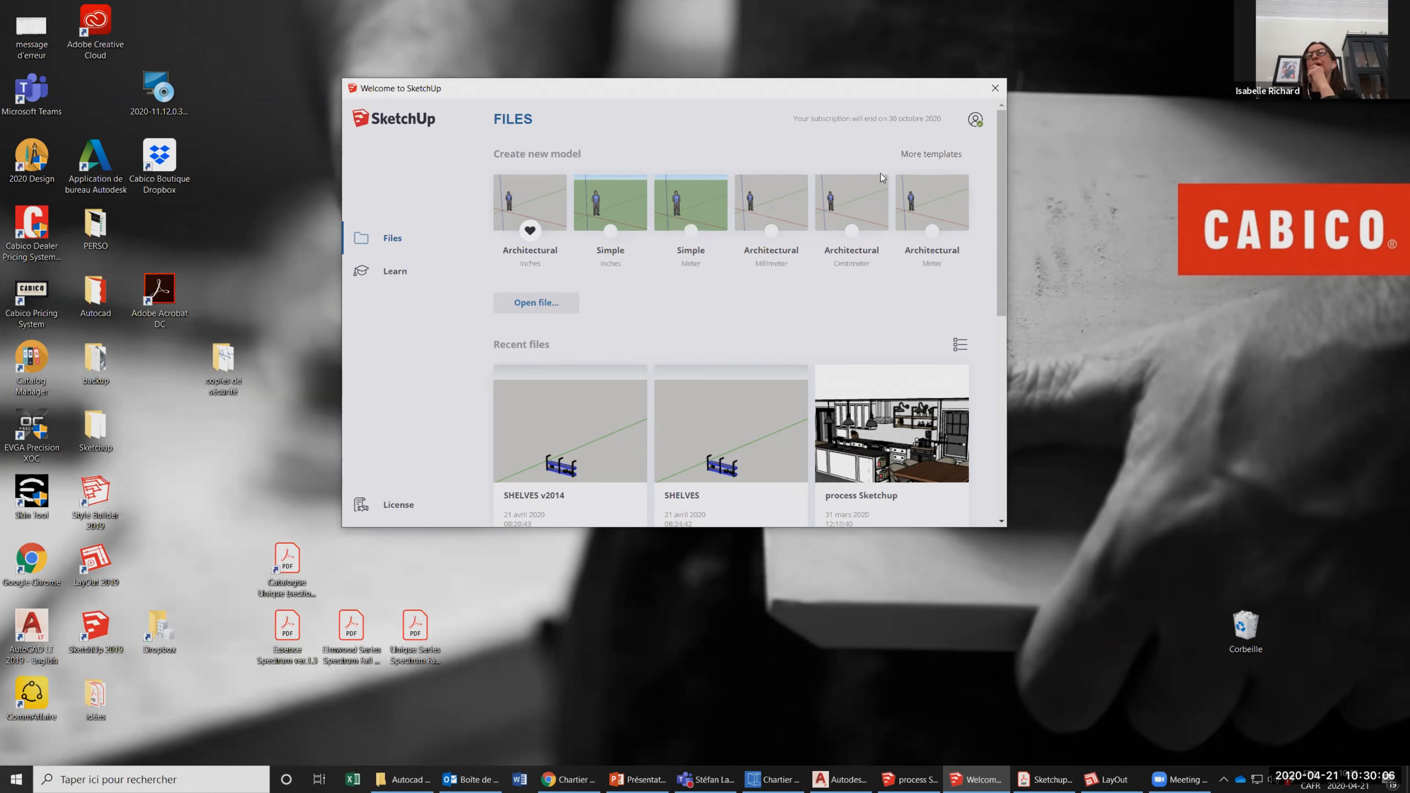
{"action": "left_click", "coordinate": [531, 207]}
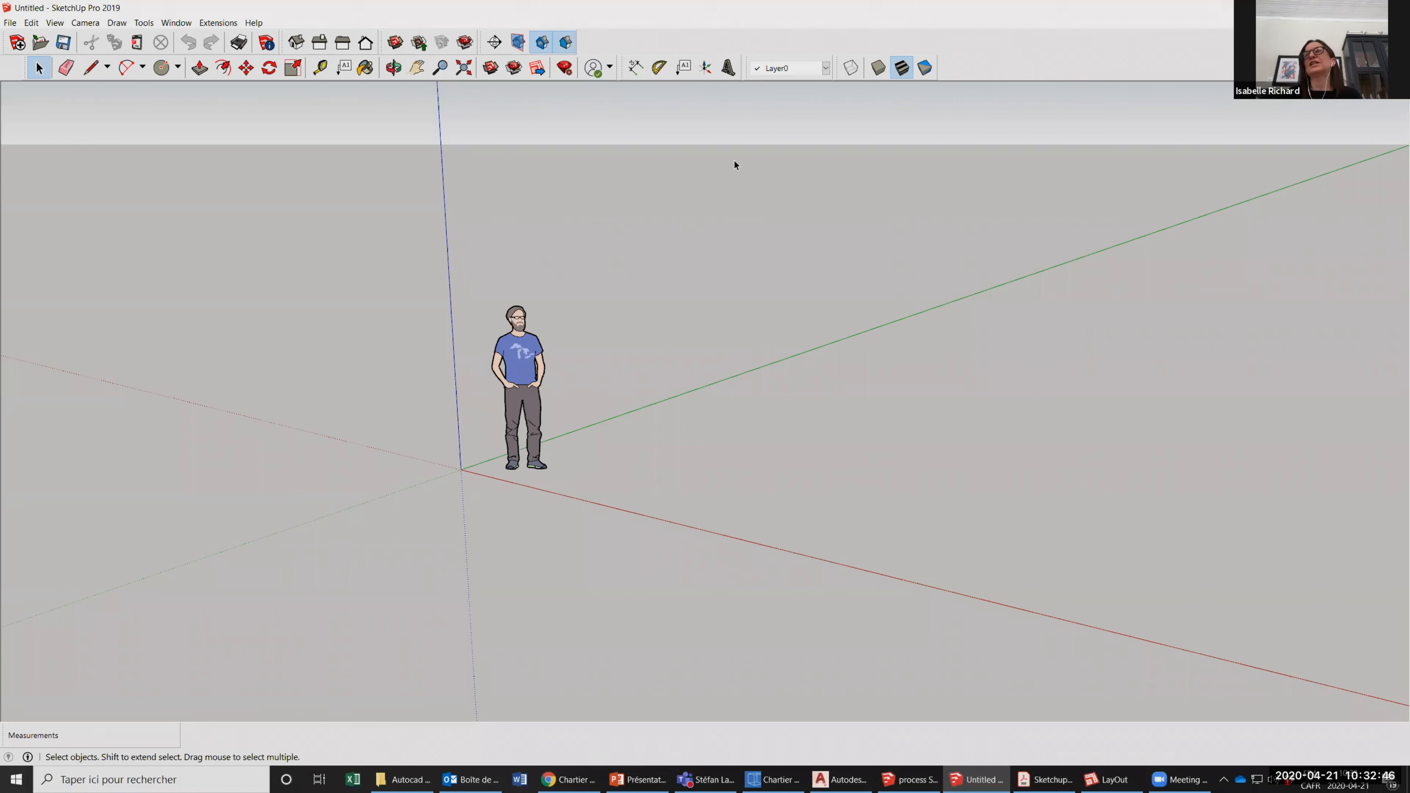
Draw a line about 69' 9" long from the origin to a free point beyond the standing figure.
{"action": "scroll", "coordinate": [633, 325], "scroll_direction": "up", "scroll_amount": 1}
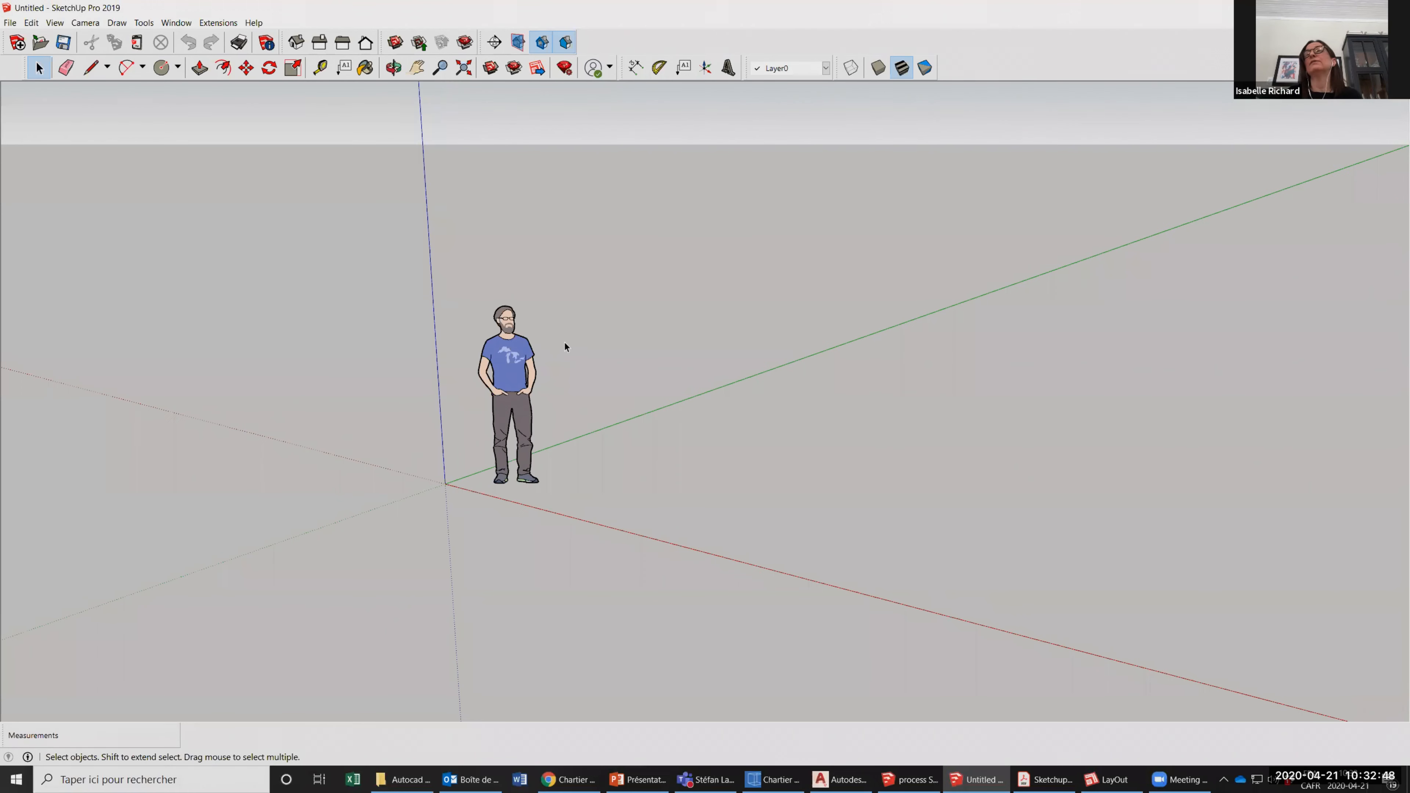
{"action": "scroll", "coordinate": [558, 350], "scroll_direction": "up", "scroll_amount": 1}
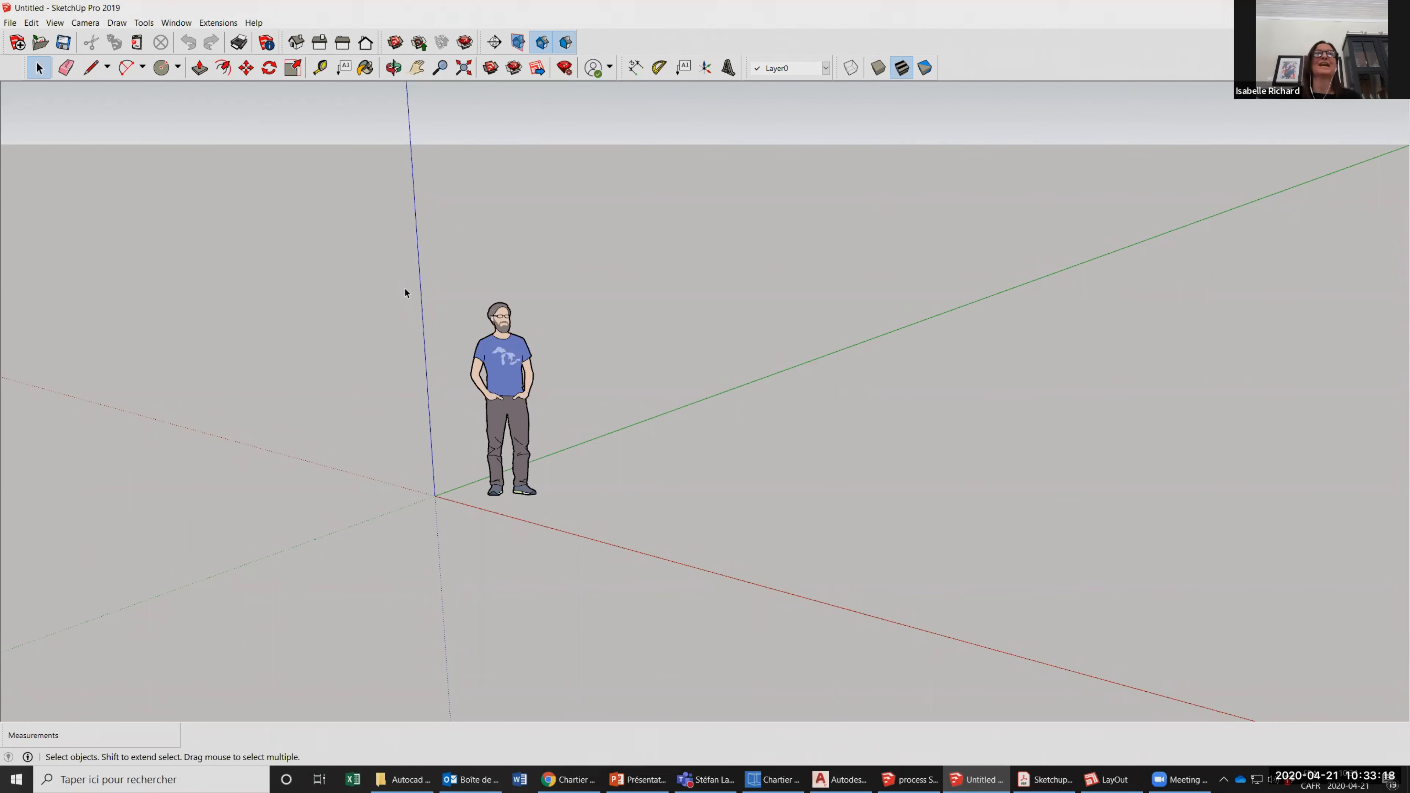
{"action": "left_click", "coordinate": [90, 69]}
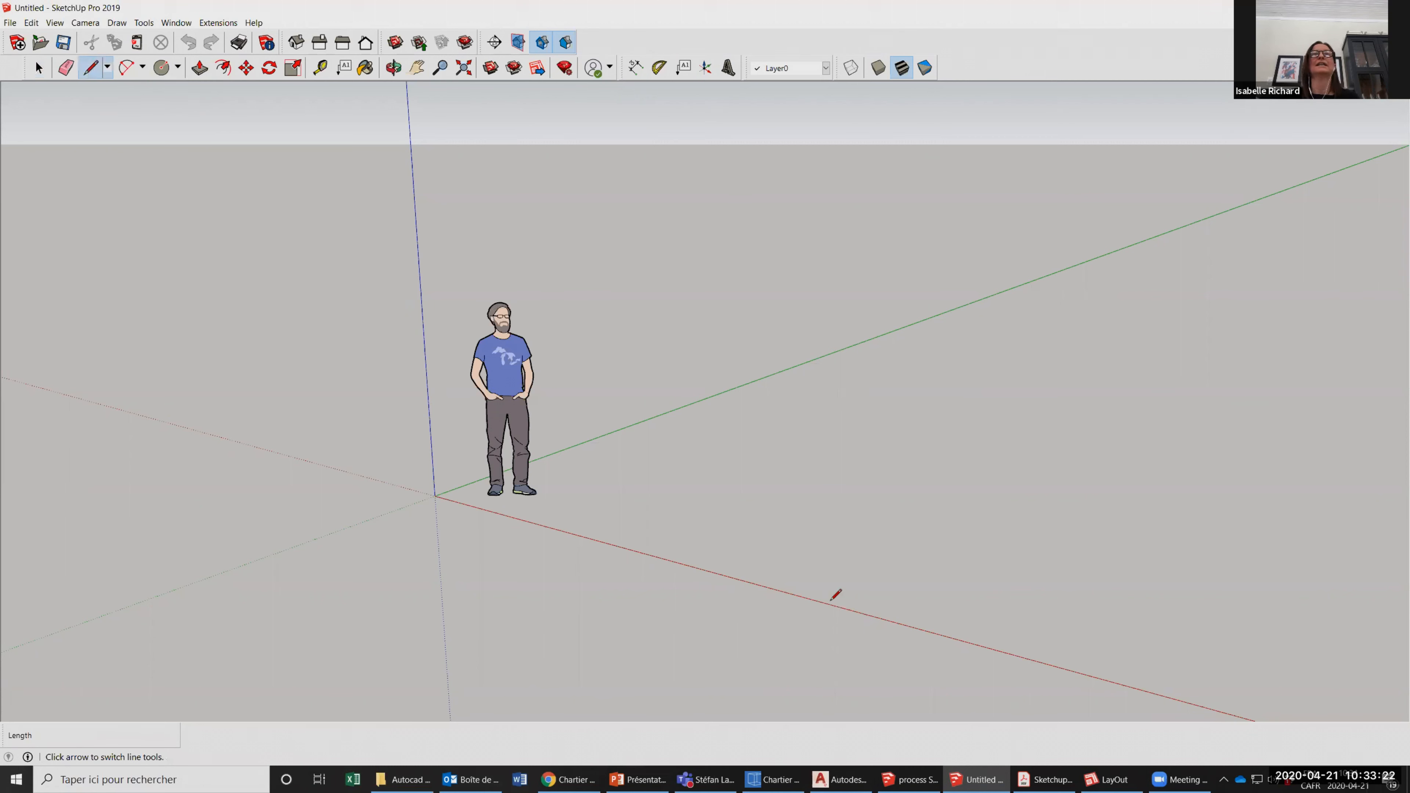
{"action": "left_click", "coordinate": [434, 495]}
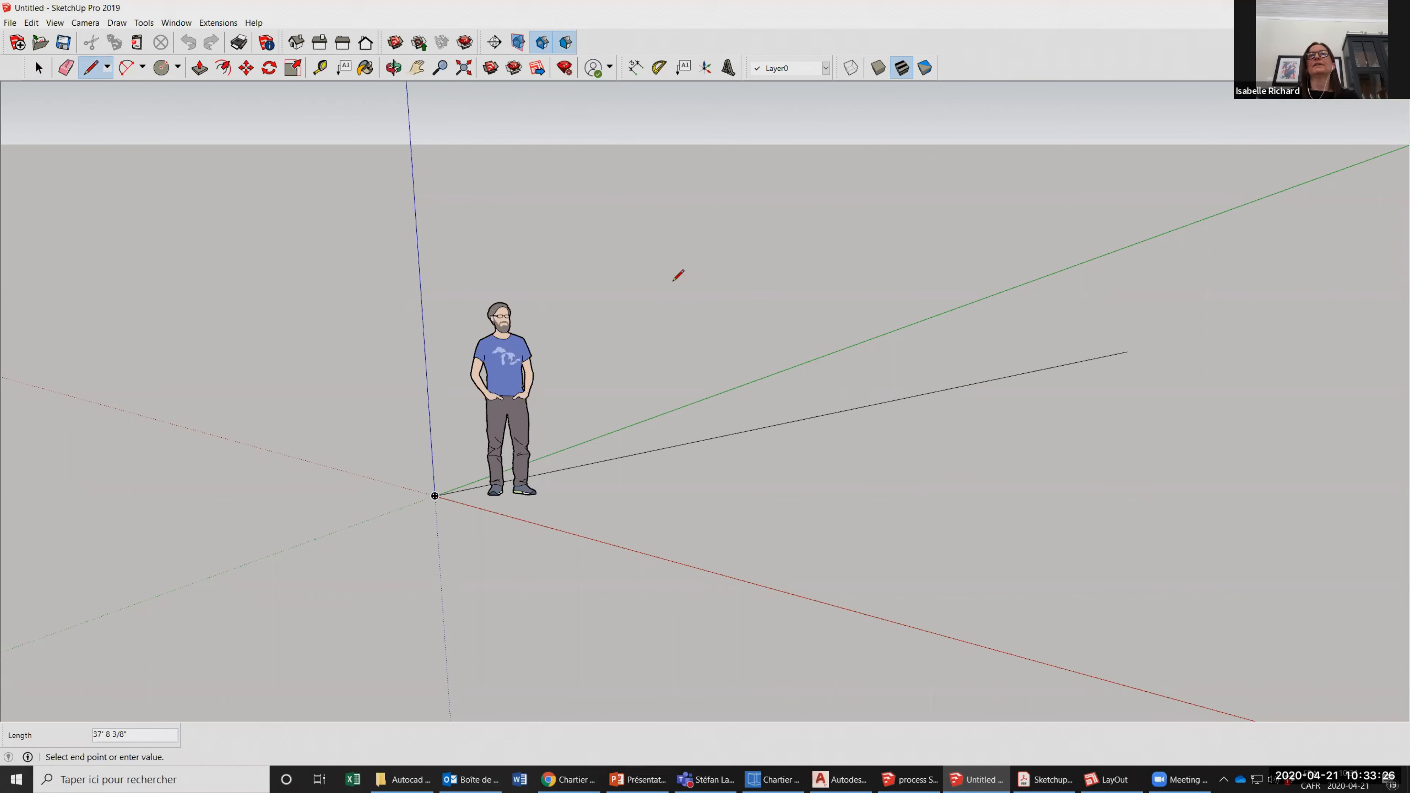
{"action": "left_click", "coordinate": [616, 255]}
{"action": "key", "text": "Escape"}
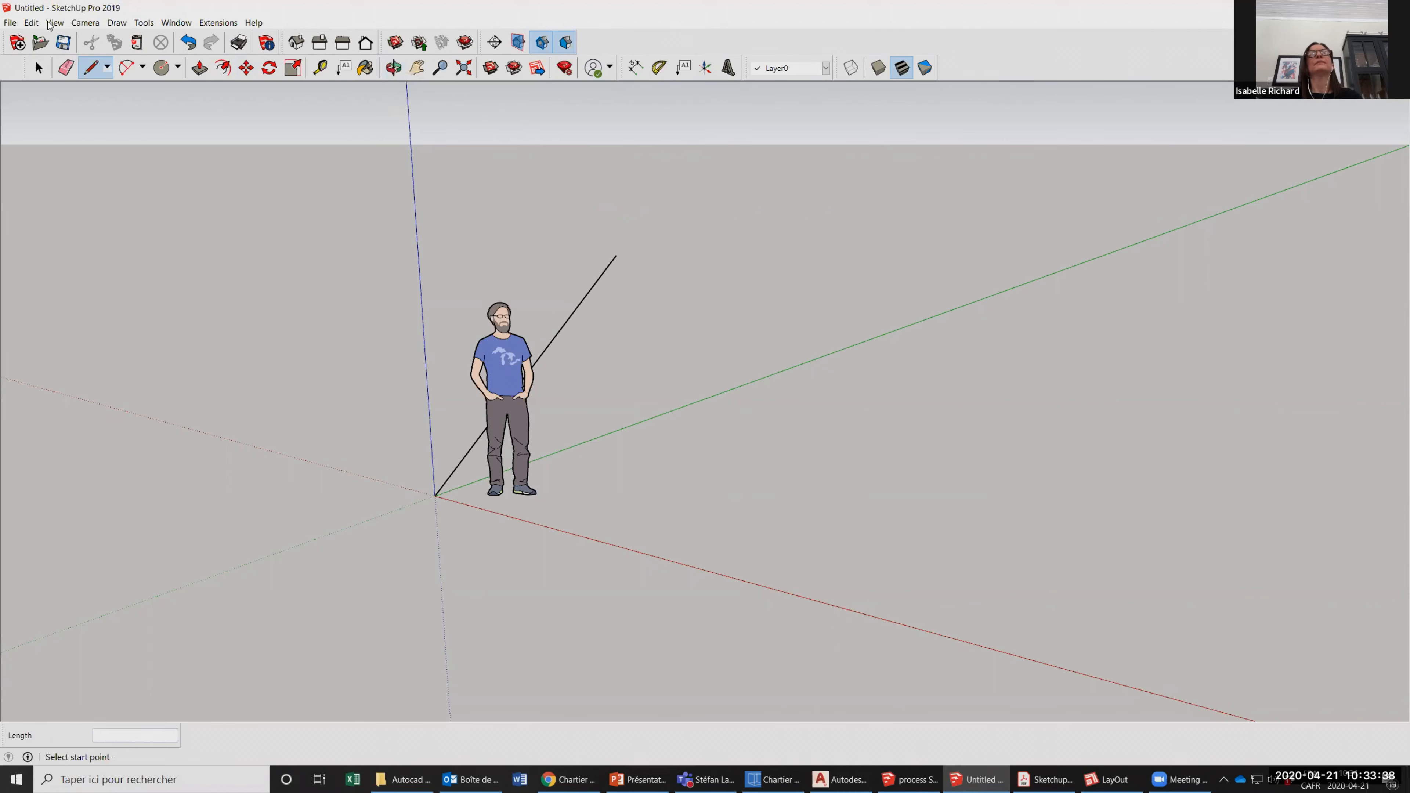
Hide the Getting Started toolbar and show it again.
{"action": "left_click", "coordinate": [659, 67]}
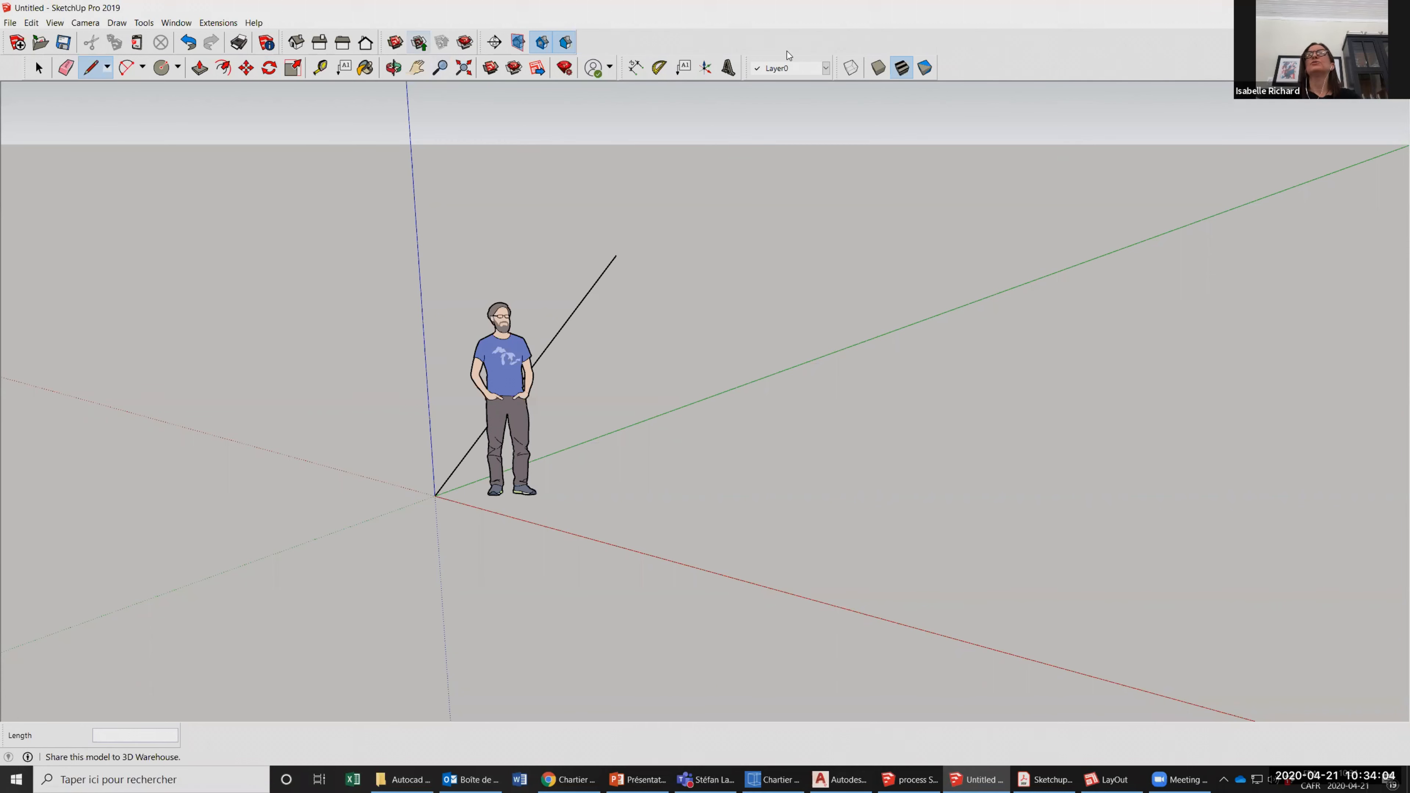
{"action": "right_click", "coordinate": [986, 40]}
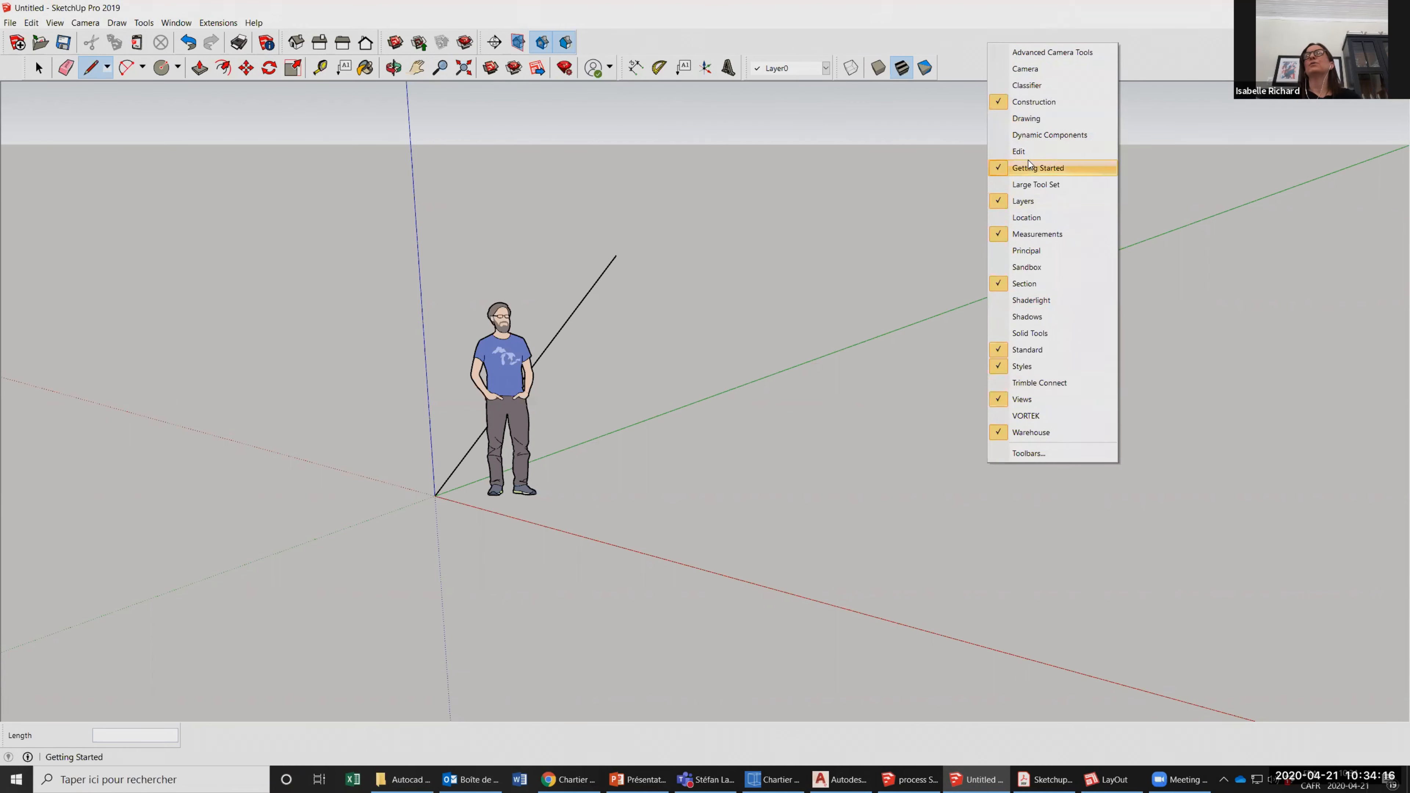
{"action": "left_click", "coordinate": [1006, 169]}
{"action": "right_click", "coordinate": [1016, 56]}
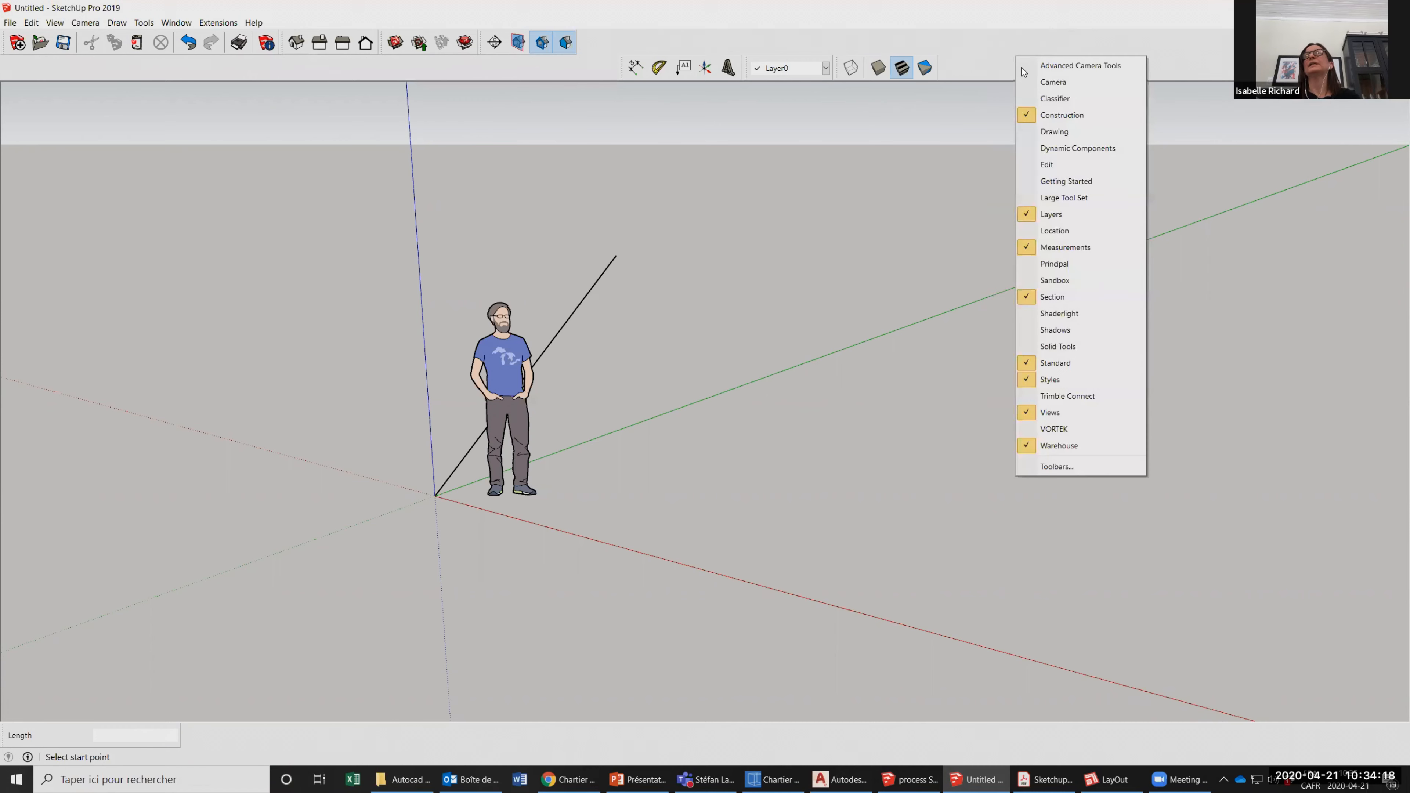
{"action": "left_click", "coordinate": [1063, 181]}
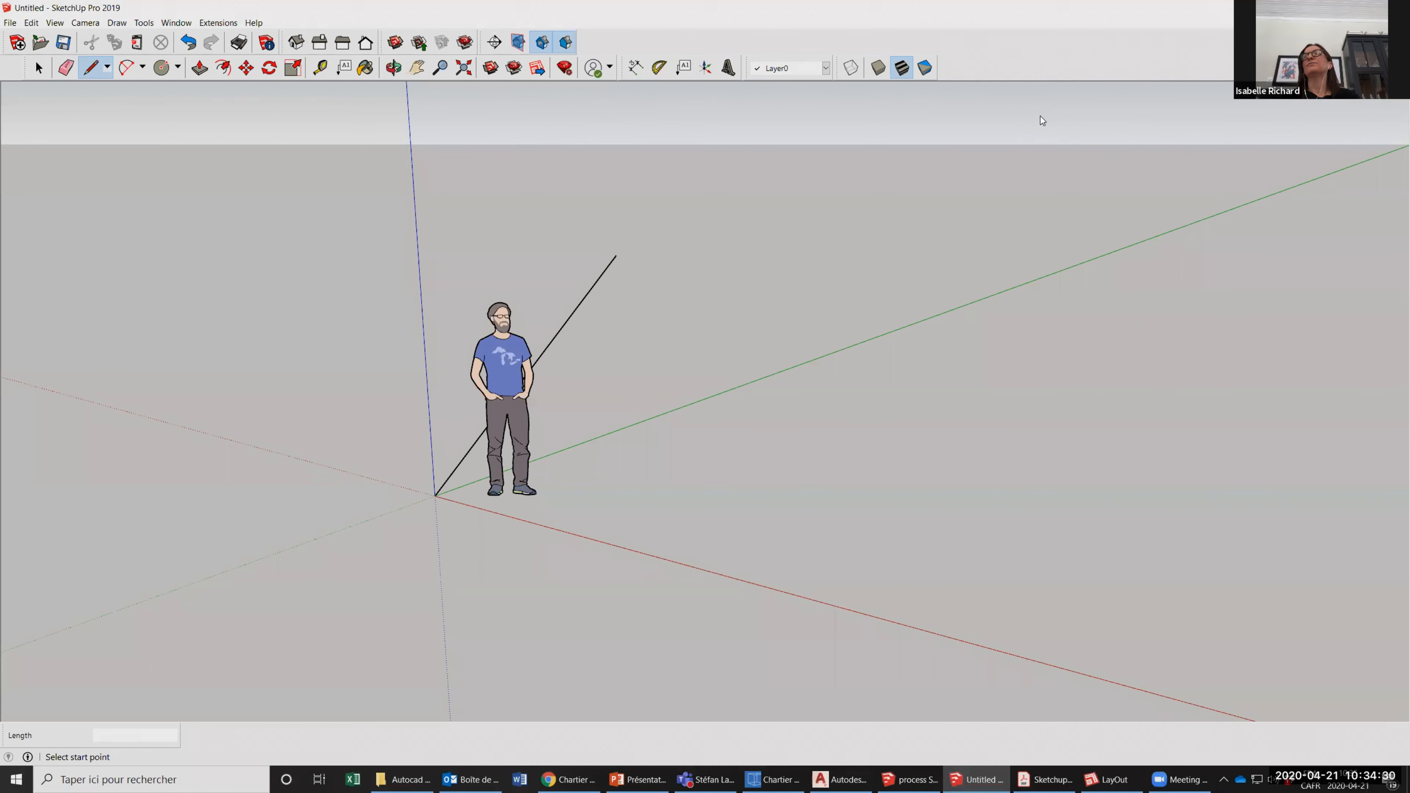
Hide the Measurements toolbar and show it again.
{"action": "right_click", "coordinate": [1040, 67]}
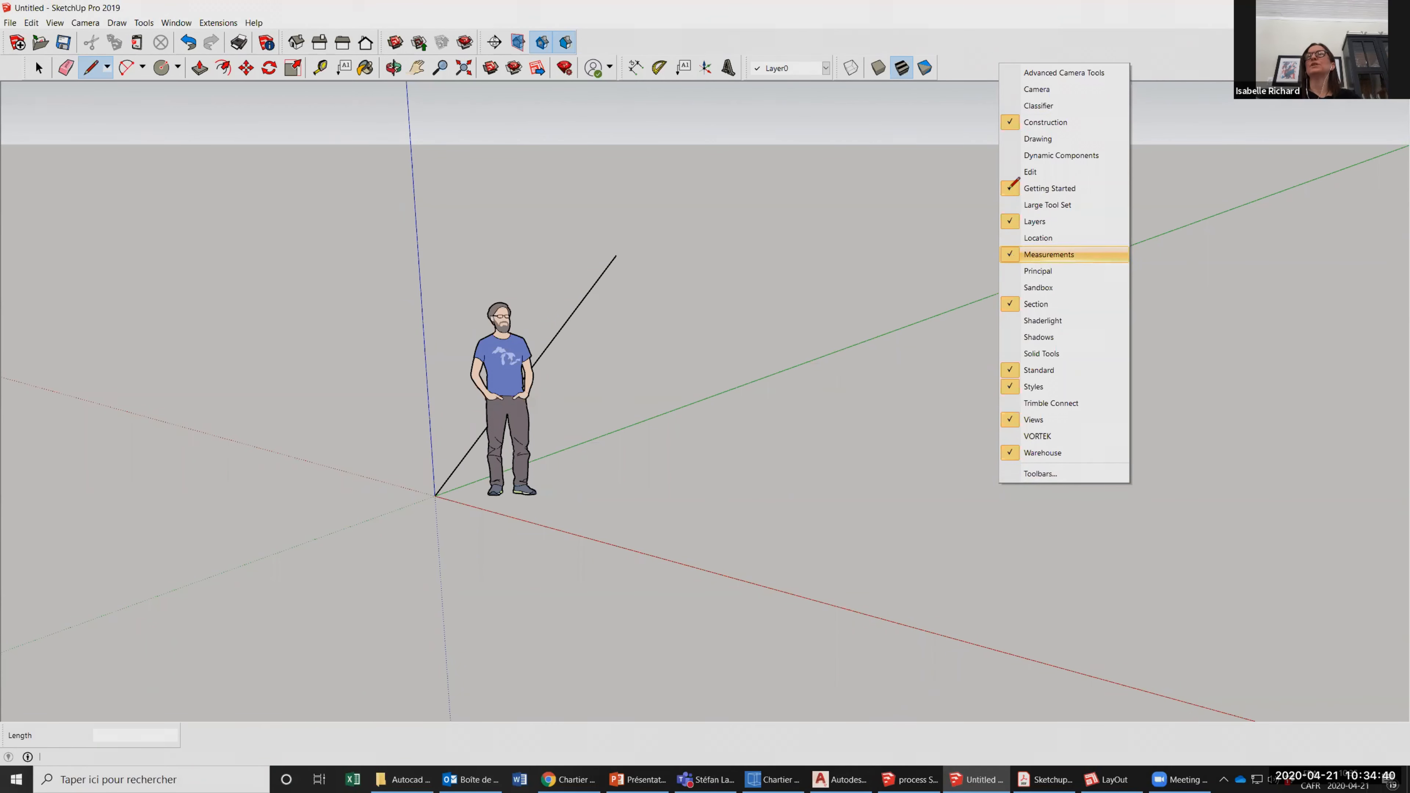
{"action": "left_click", "coordinate": [1035, 255]}
{"action": "right_click", "coordinate": [986, 81]}
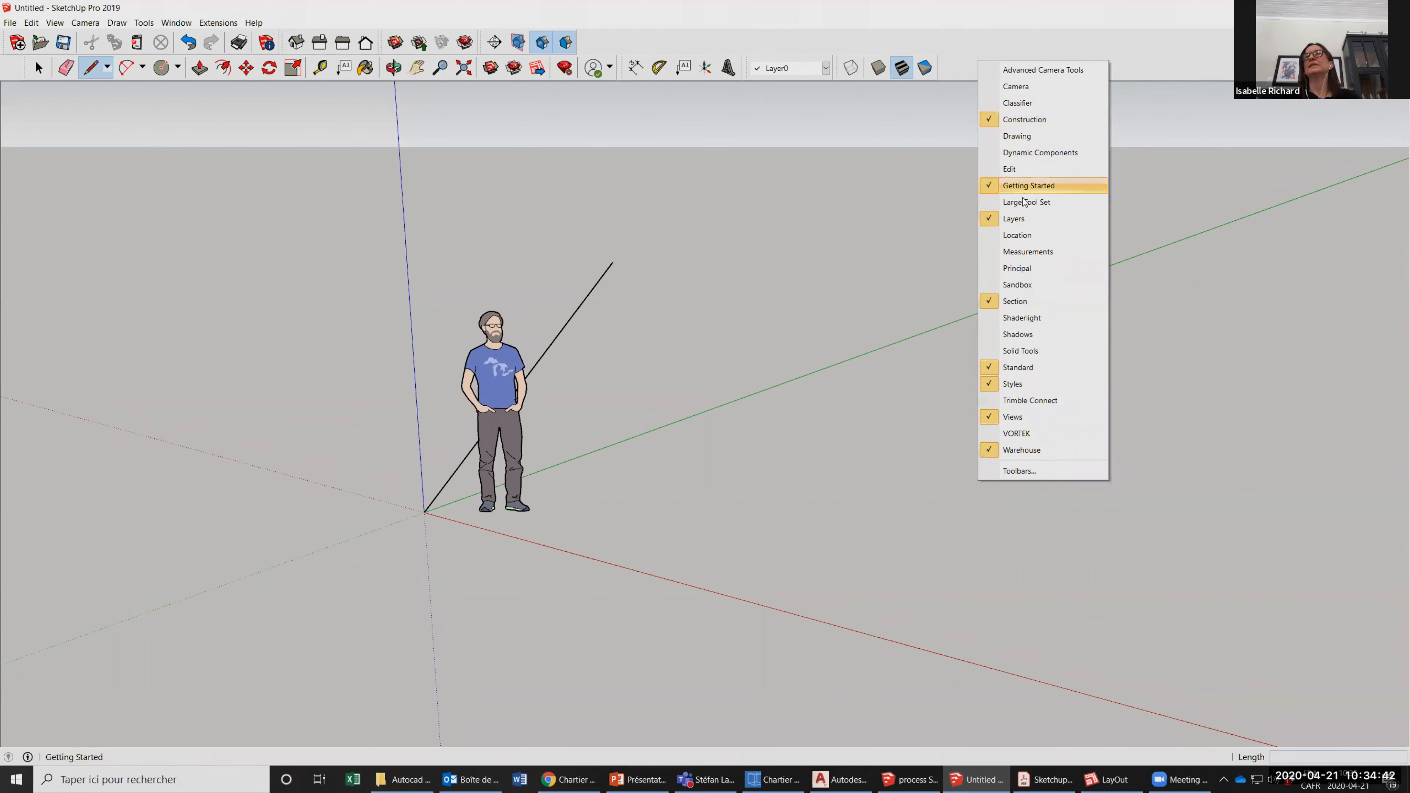
{"action": "left_click", "coordinate": [1022, 252]}
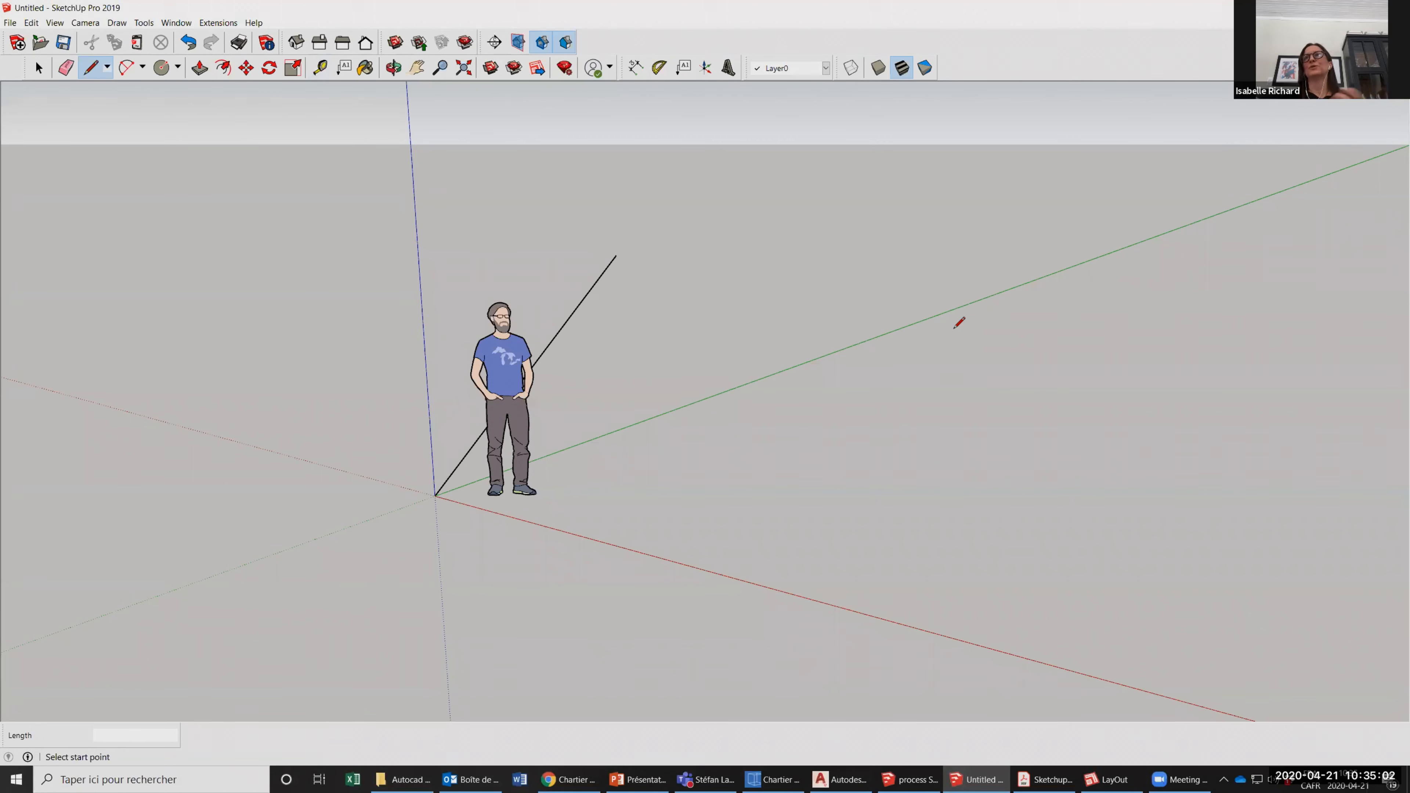
Measure the line's length from the origin to its far endpoint with the Tape Measure tool.
{"action": "left_click", "coordinate": [321, 68]}
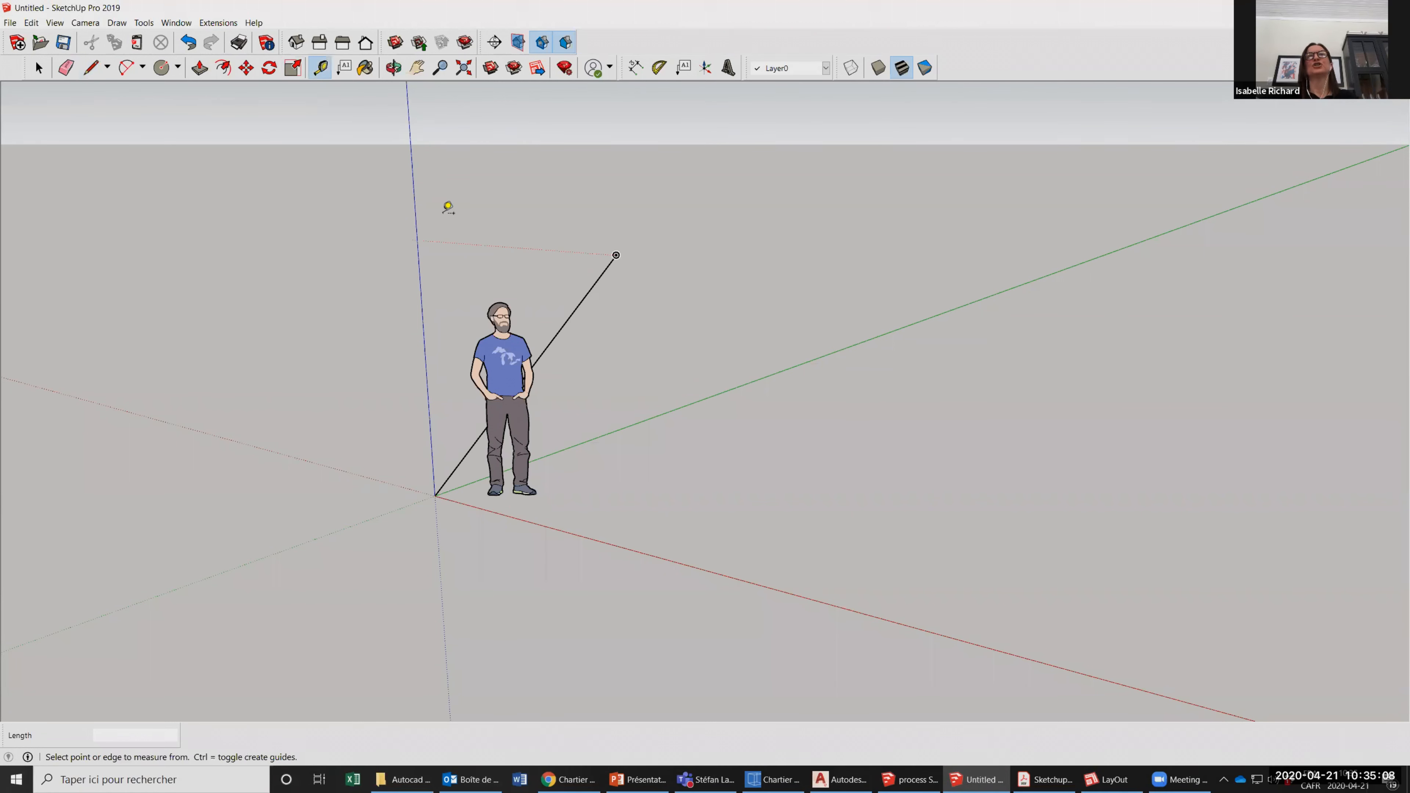
{"action": "left_click", "coordinate": [435, 495]}
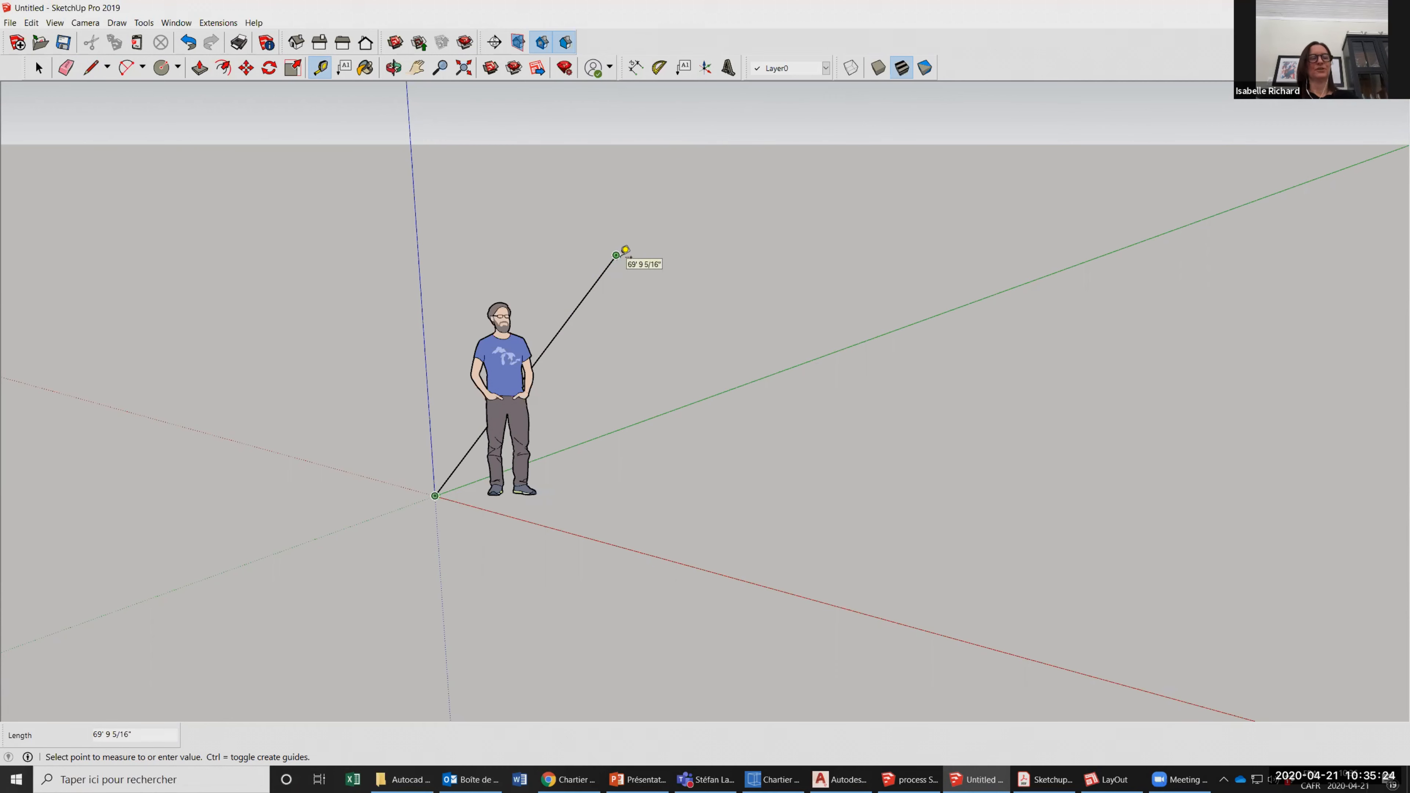
{"action": "left_click", "coordinate": [626, 250]}
Orbit around the model to examine the line's true direction relative to the three axes and the standing figure.
{"action": "left_click", "coordinate": [394, 67]}
{"action": "left_click_drag", "start_coordinate": [569, 413], "coordinate": [424, 357]}
{"action": "left_click_drag", "start_coordinate": [711, 391], "coordinate": [777, 413]}
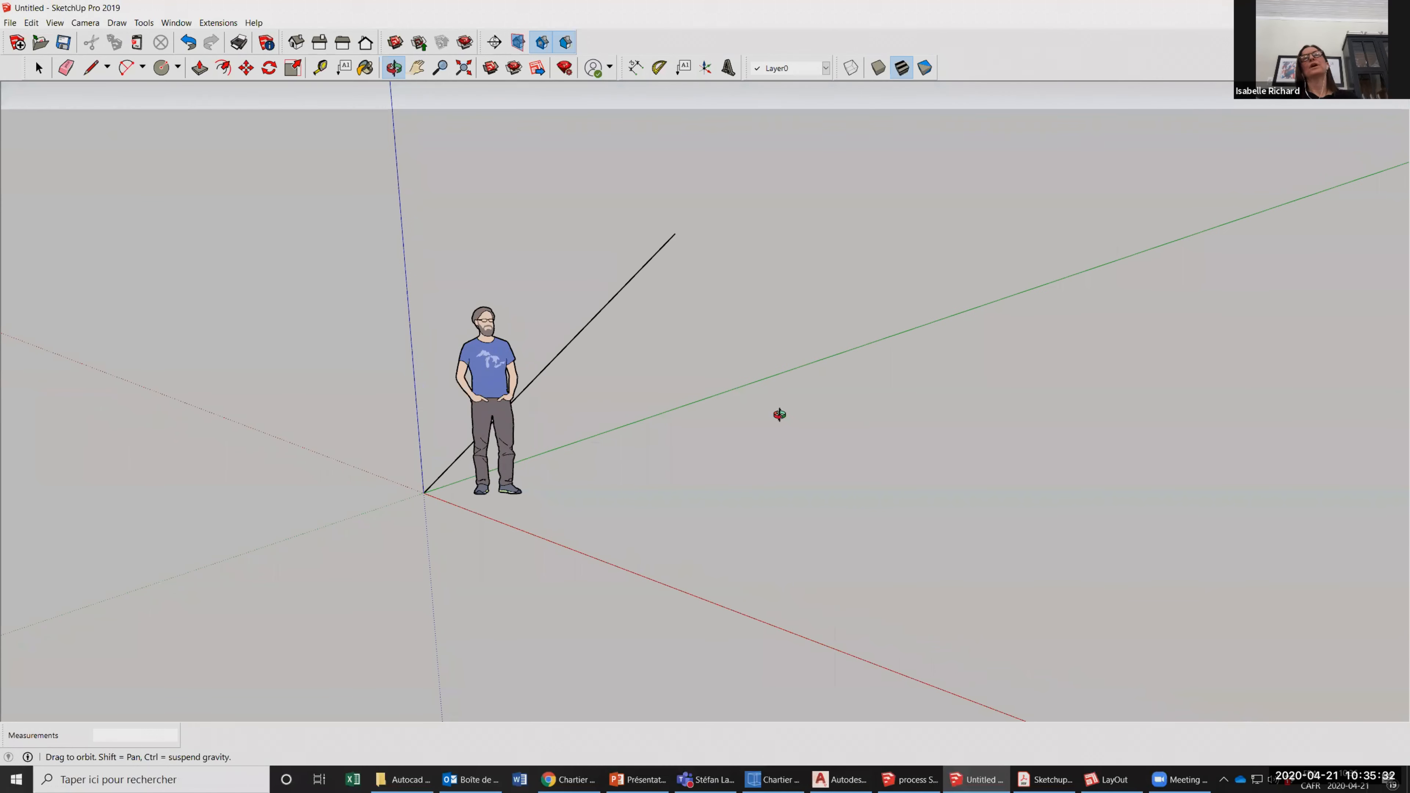
{"action": "left_click_drag", "start_coordinate": [805, 485], "coordinate": [809, 512]}
{"action": "left_click_drag", "start_coordinate": [535, 498], "coordinate": [522, 287]}
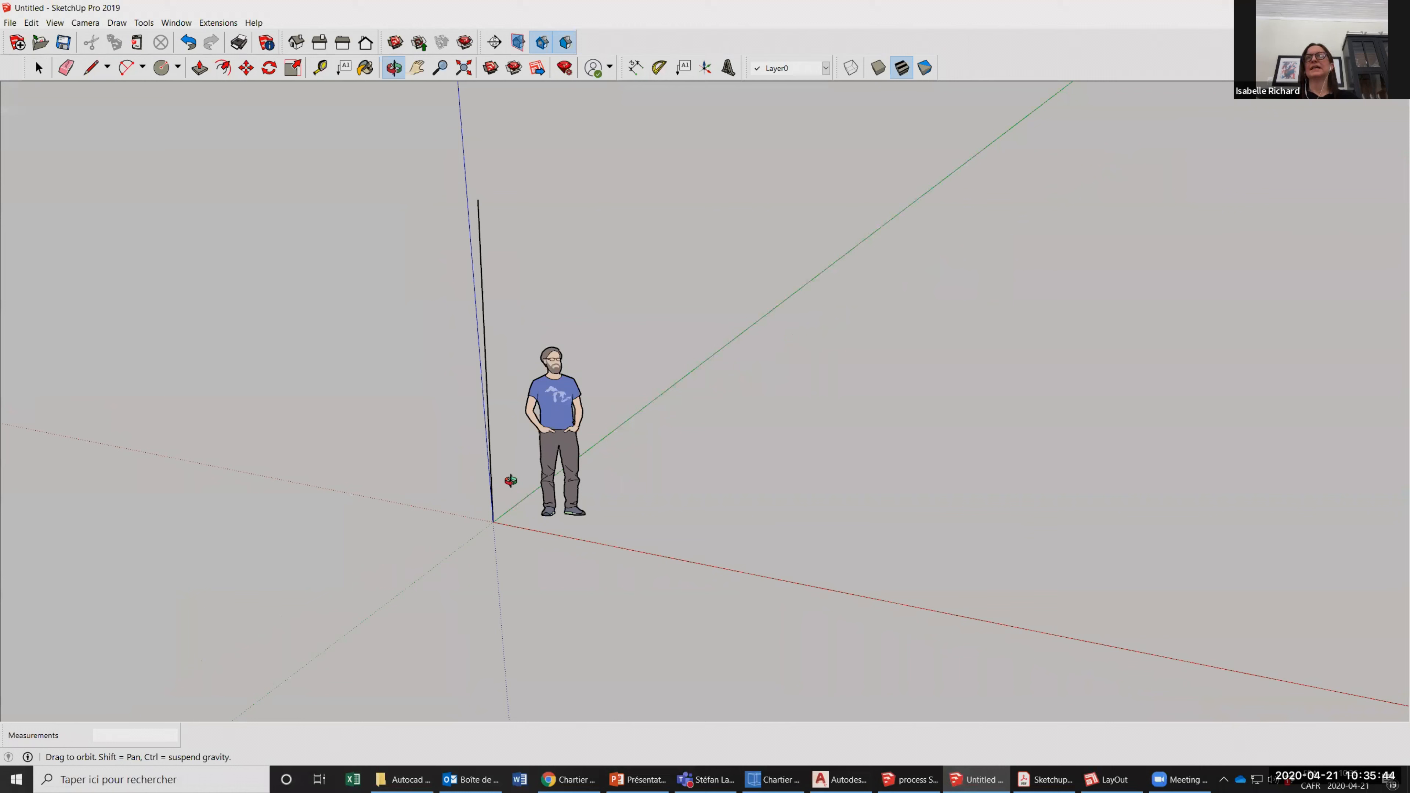
{"action": "left_click_drag", "start_coordinate": [510, 481], "coordinate": [871, 548]}
{"action": "left_click_drag", "start_coordinate": [583, 452], "coordinate": [910, 274]}
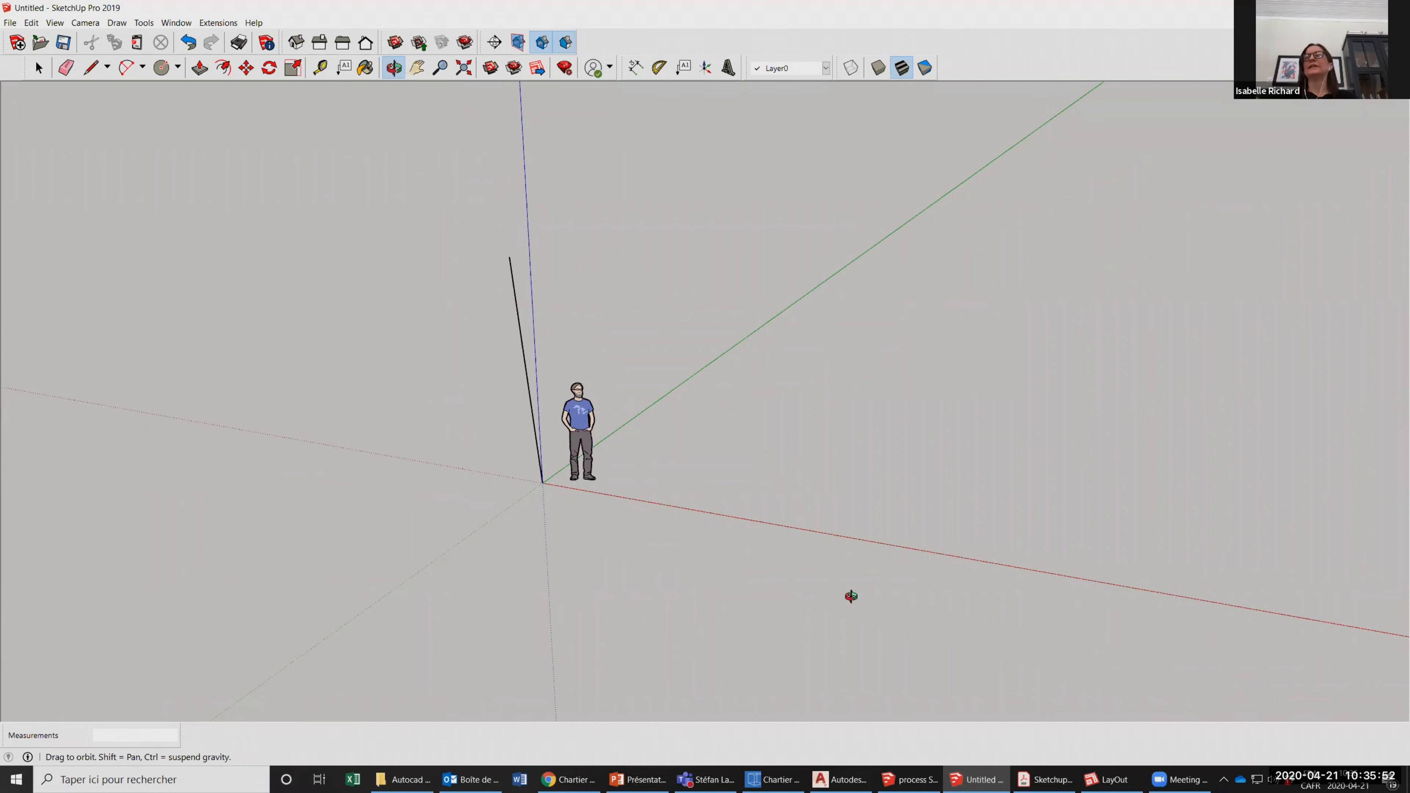
{"action": "left_click", "coordinate": [65, 67]}
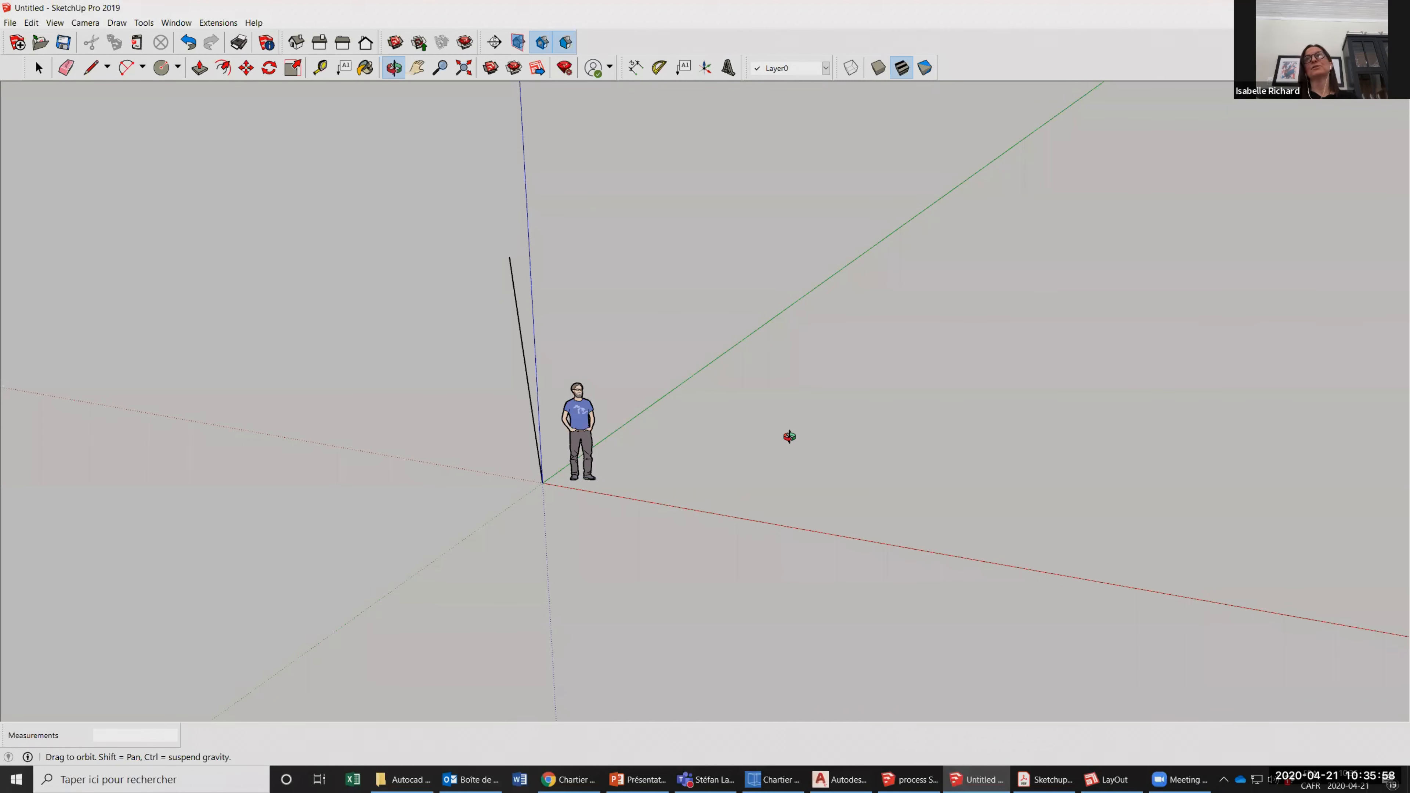
{"action": "mouse_move", "coordinate": [654, 448]}
{"action": "left_mouse_down"}
{"action": "mouse_move", "coordinate": [739, 458]}
{"action": "mouse_move", "coordinate": [662, 452]}
{"action": "left_mouse_up"}
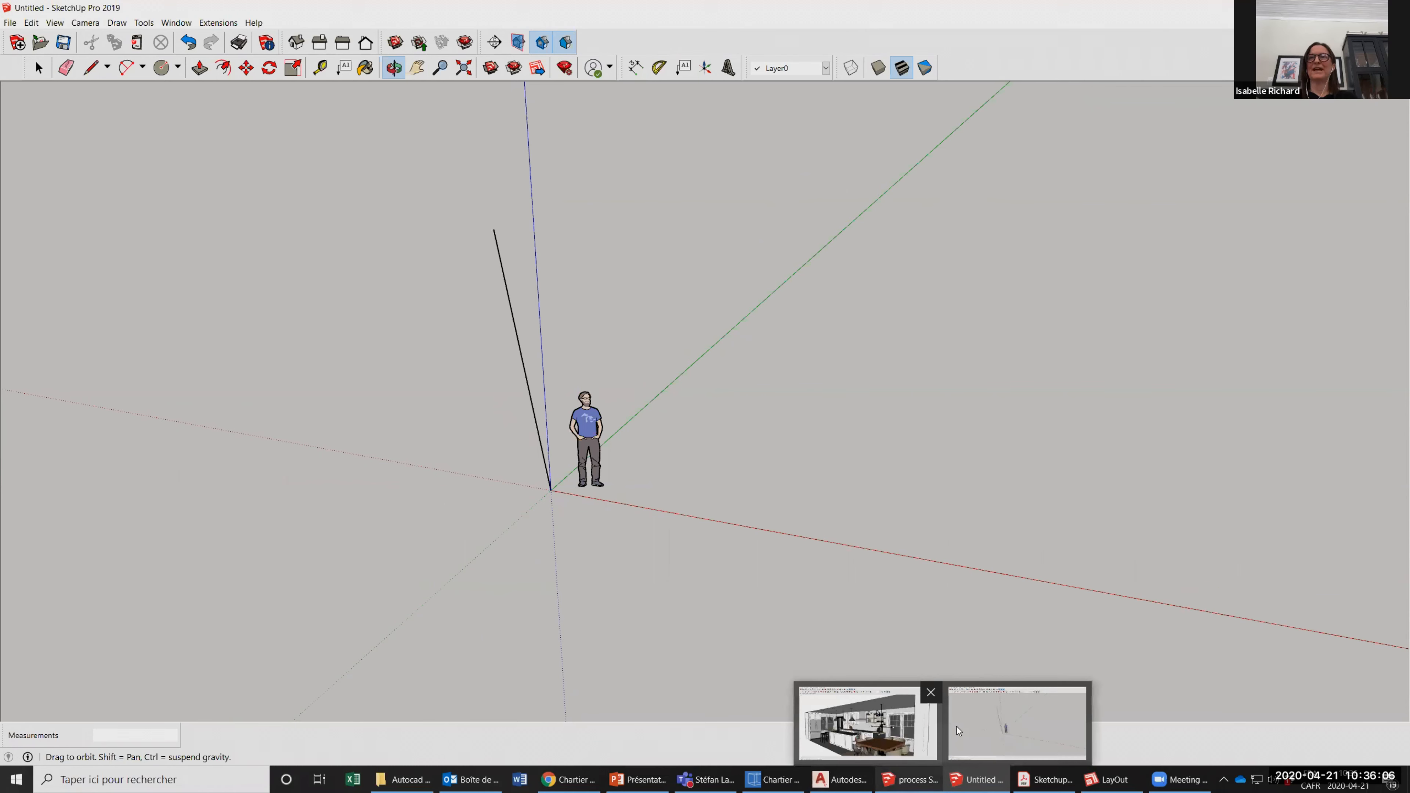
{"action": "mouse_move", "coordinate": [1055, 781]}
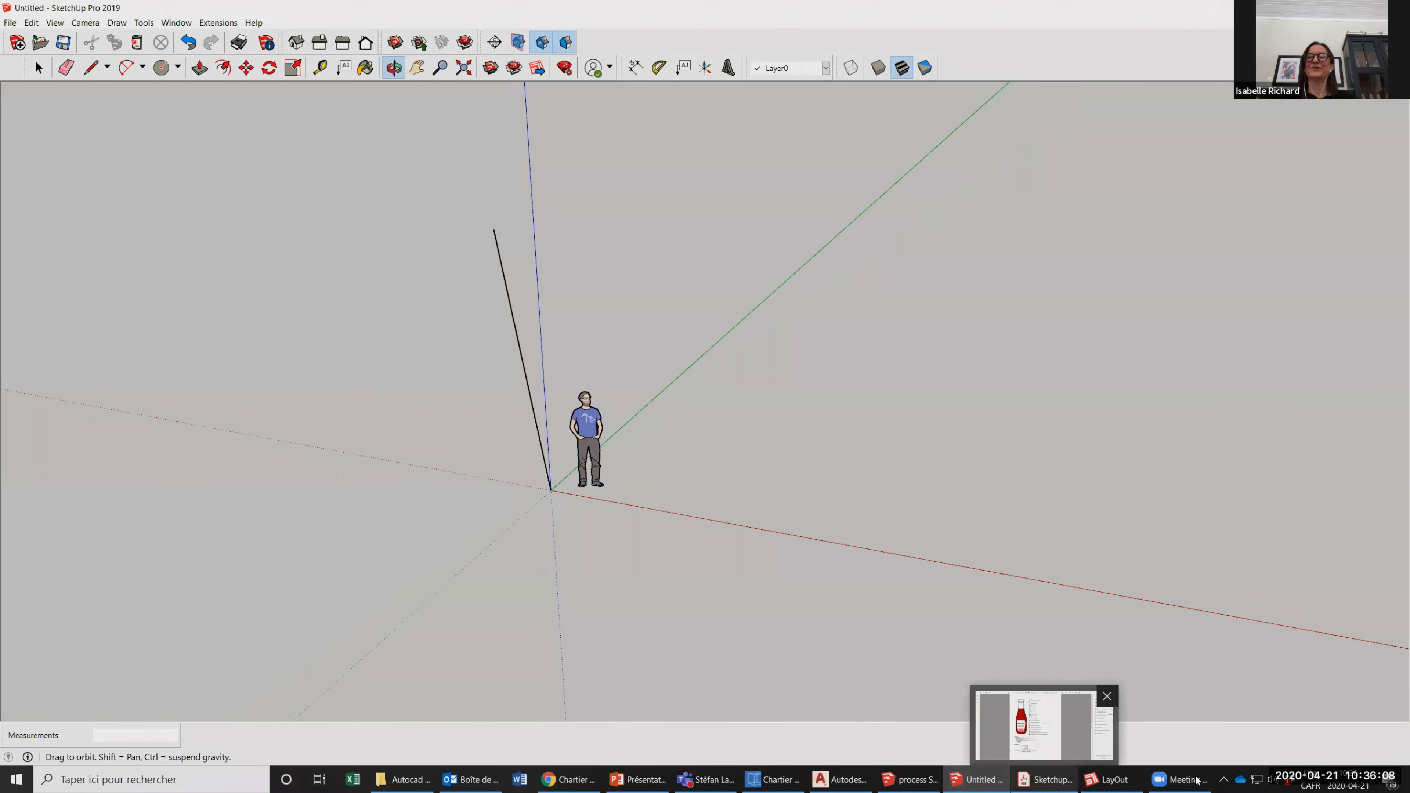
{"action": "mouse_move", "coordinate": [1197, 780]}
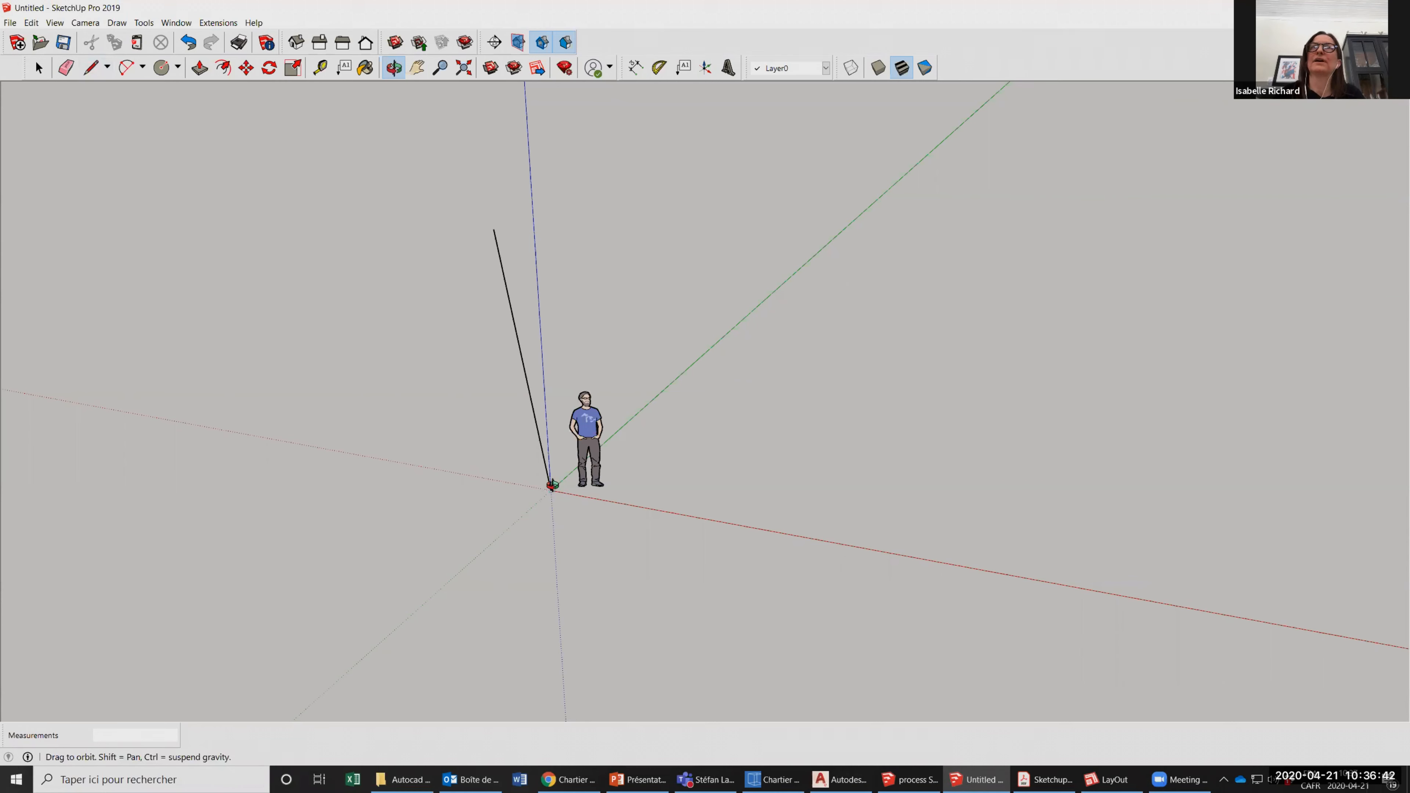
{"action": "left_click_drag", "start_coordinate": [571, 507], "coordinate": [656, 306]}
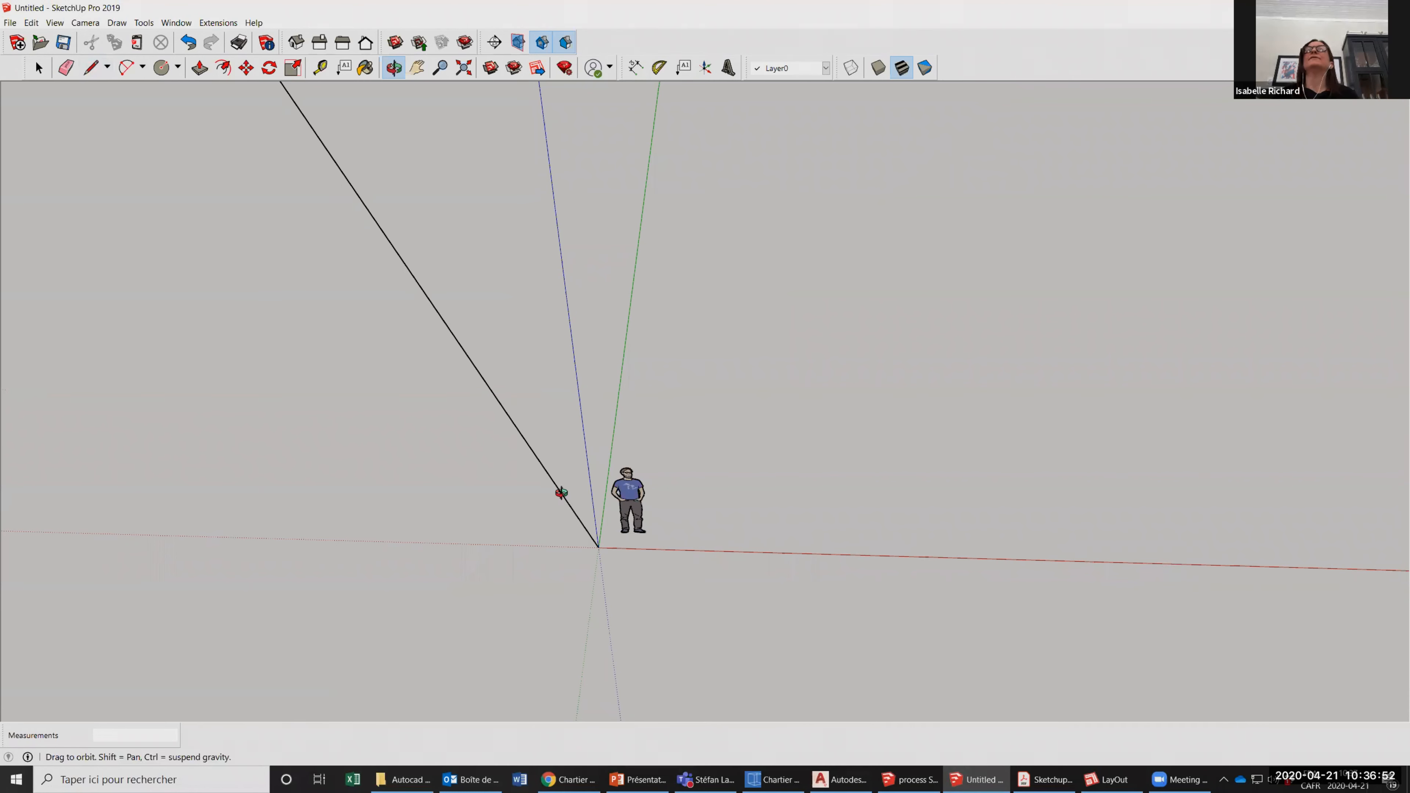
{"action": "left_click_drag", "start_coordinate": [497, 390], "coordinate": [482, 356]}
{"action": "left_click_drag", "start_coordinate": [359, 340], "coordinate": [542, 538]}
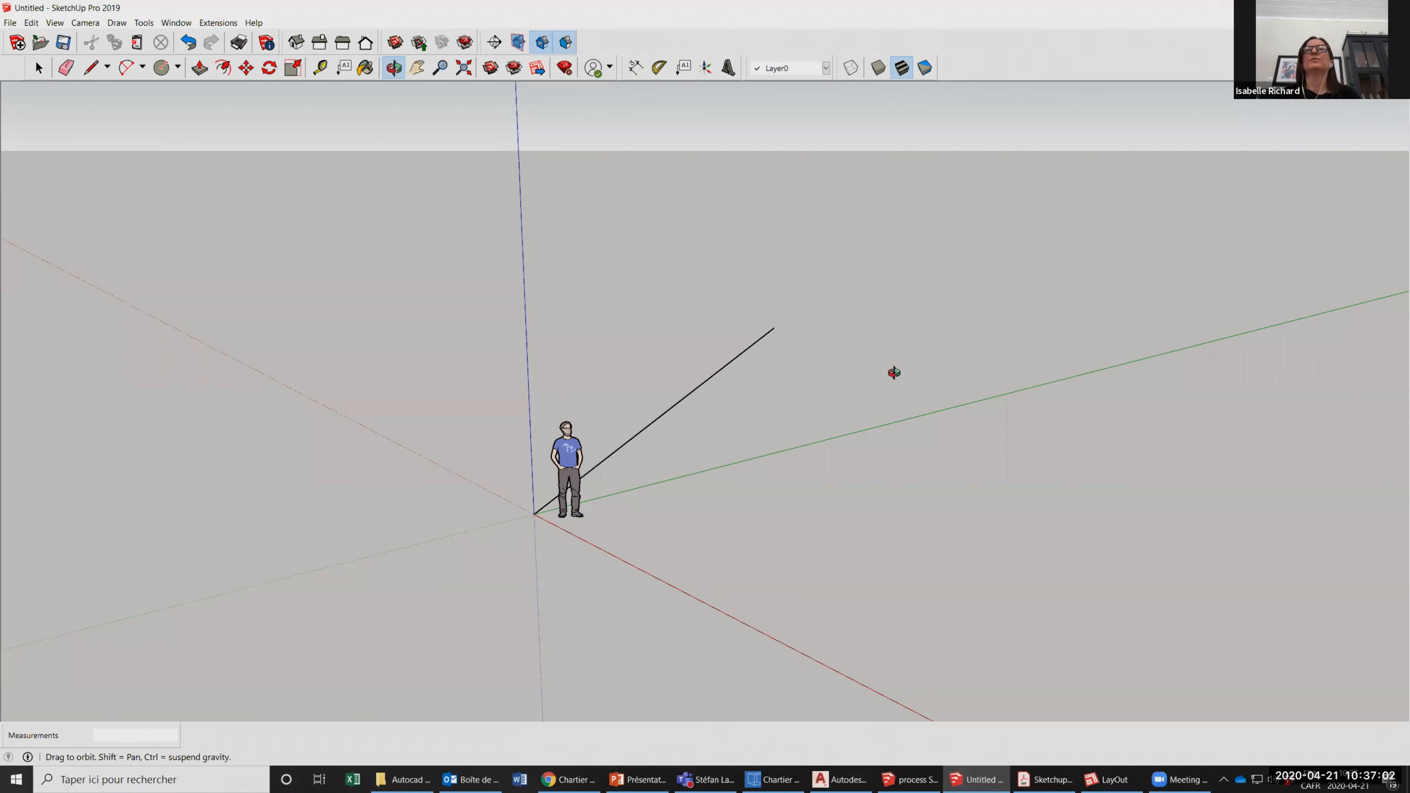
{"action": "left_click_drag", "start_coordinate": [893, 372], "coordinate": [385, 261]}
{"action": "left_click_drag", "start_coordinate": [636, 337], "coordinate": [813, 281]}
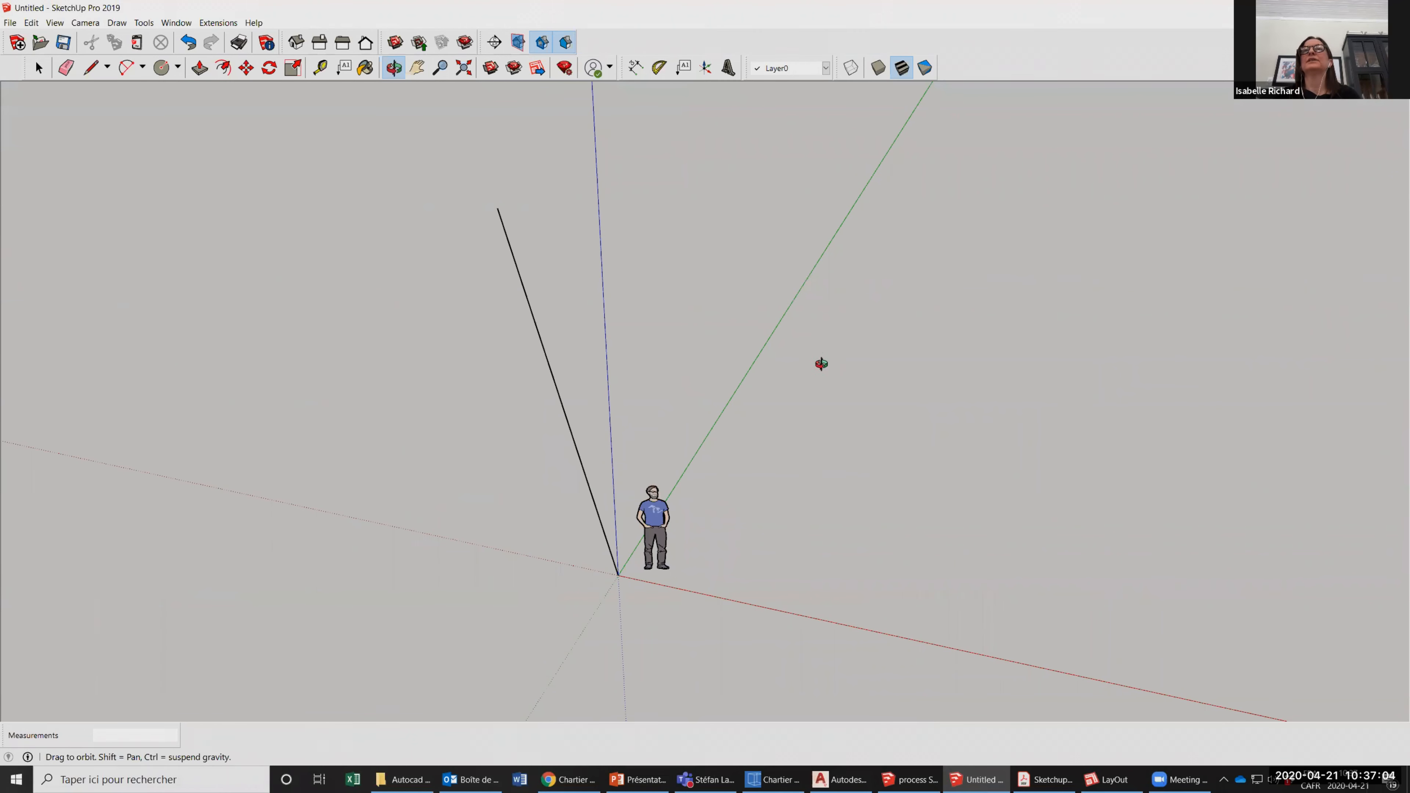
{"action": "left_click_drag", "start_coordinate": [513, 450], "coordinate": [409, 268]}
{"action": "left_click_drag", "start_coordinate": [548, 434], "coordinate": [765, 476]}
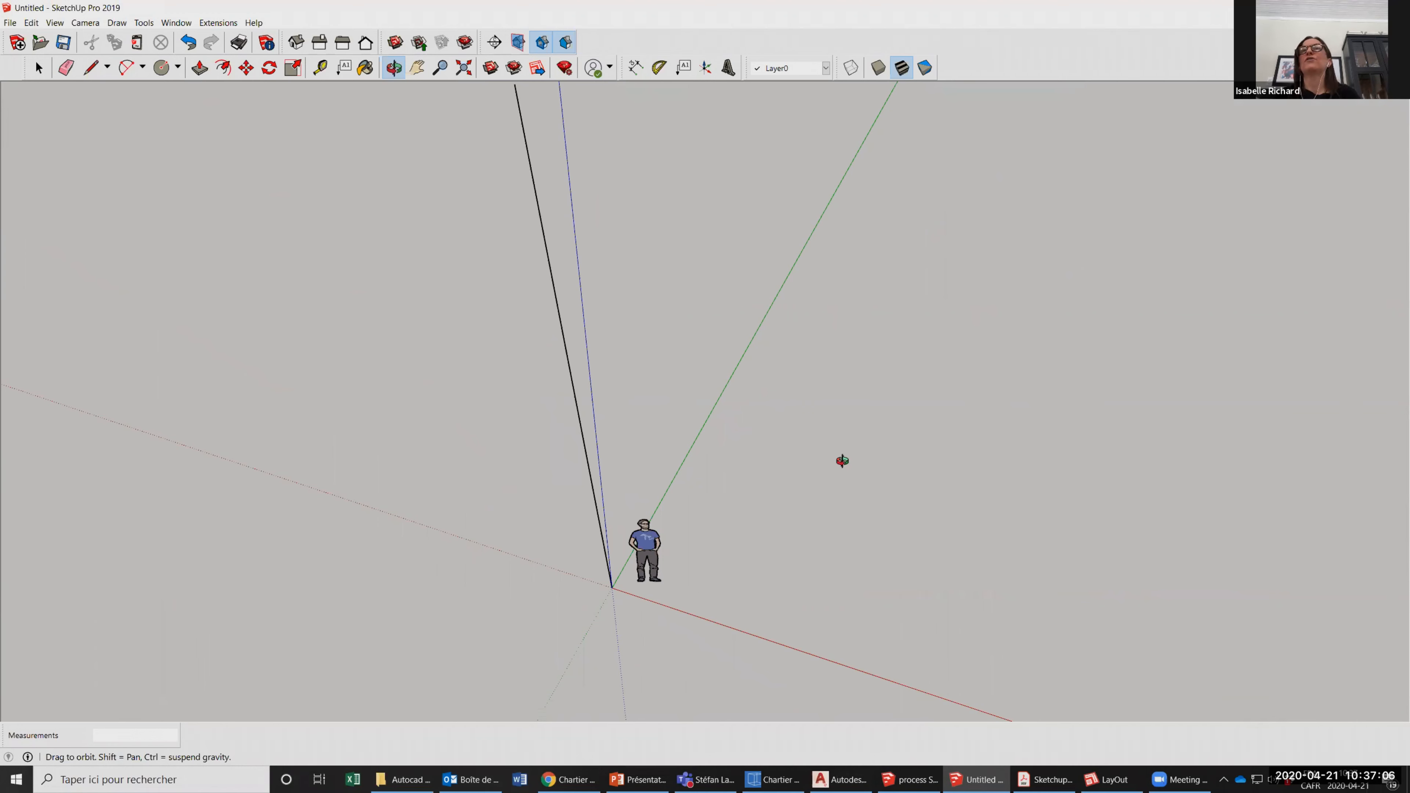
{"action": "left_click_drag", "start_coordinate": [724, 355], "coordinate": [812, 423]}
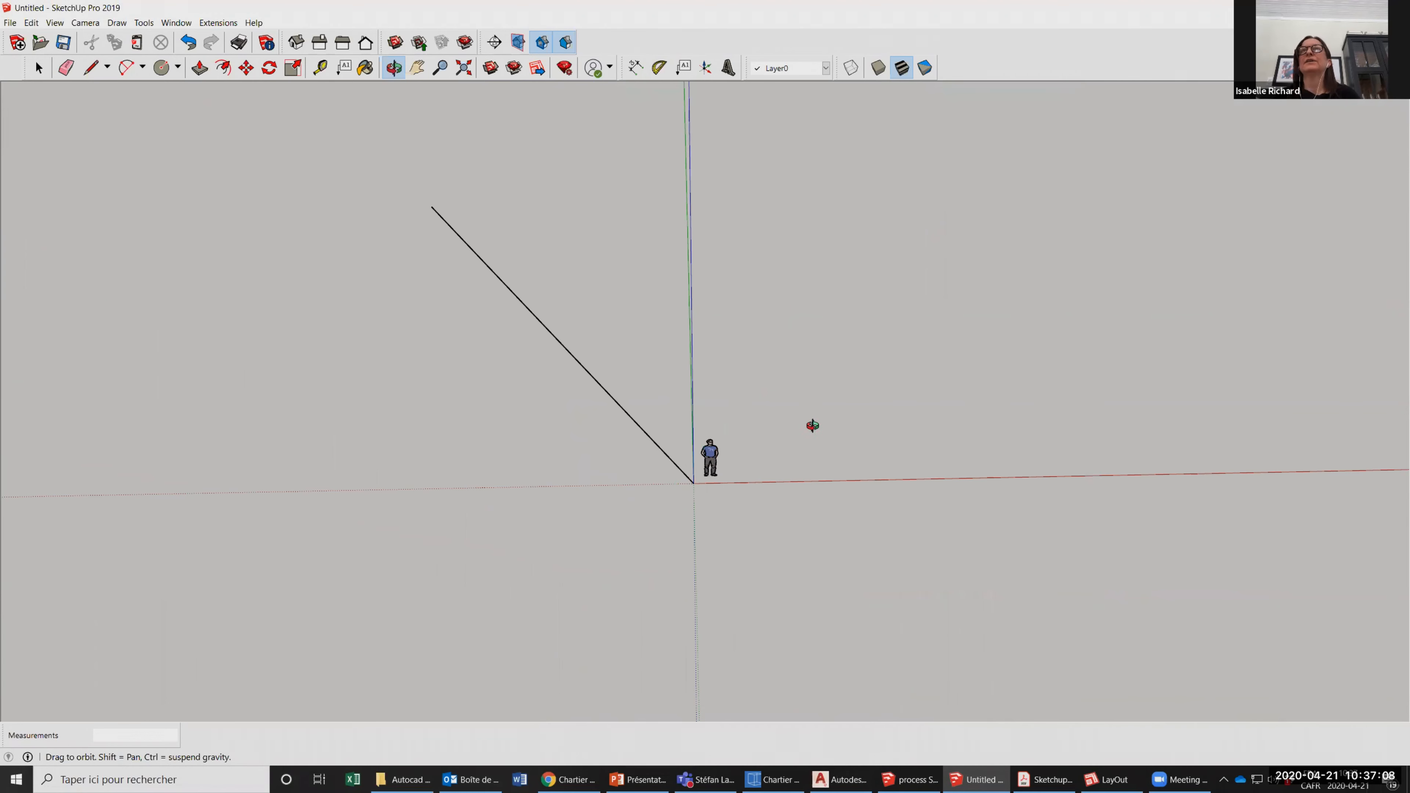
{"action": "left_click_drag", "start_coordinate": [707, 422], "coordinate": [826, 437]}
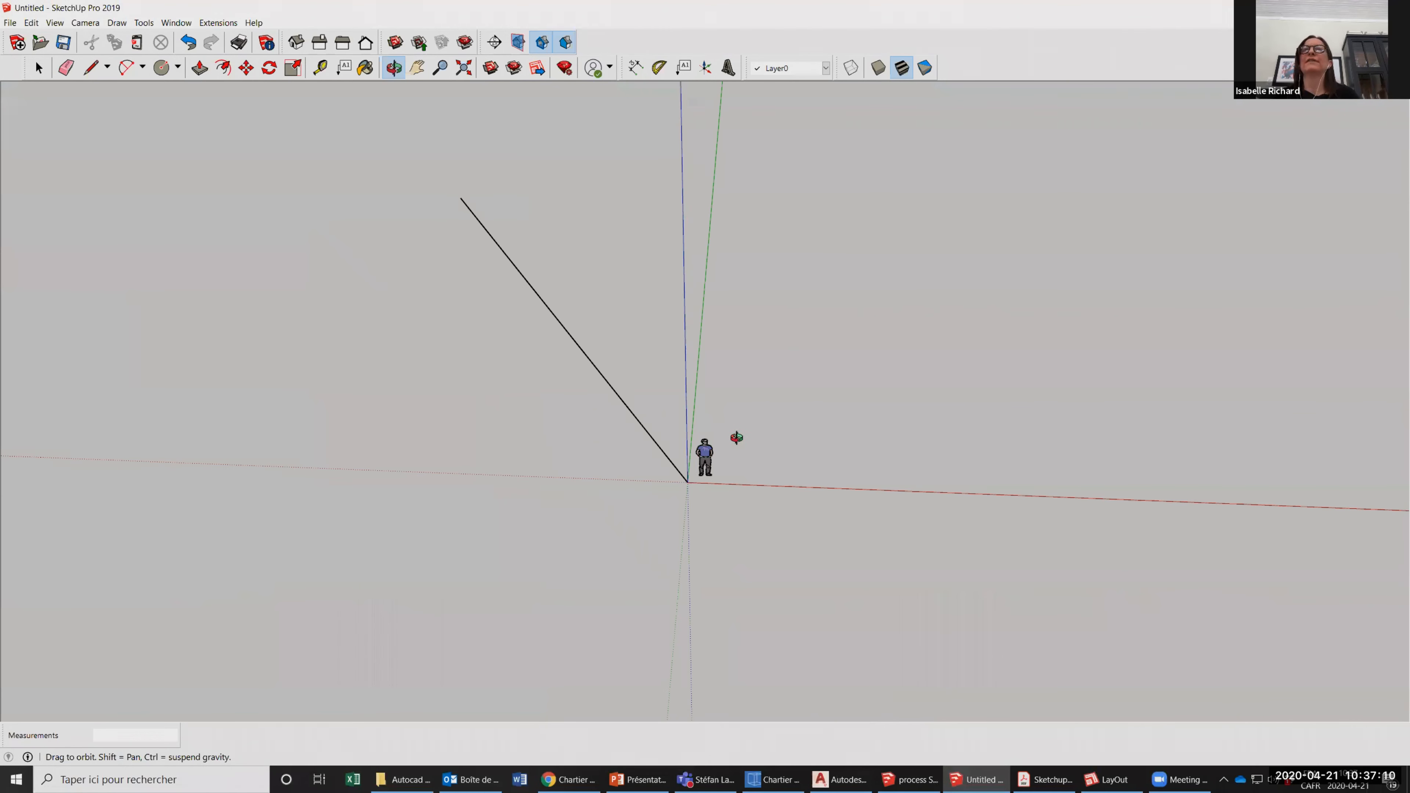
{"action": "left_click_drag", "start_coordinate": [736, 438], "coordinate": [617, 291]}
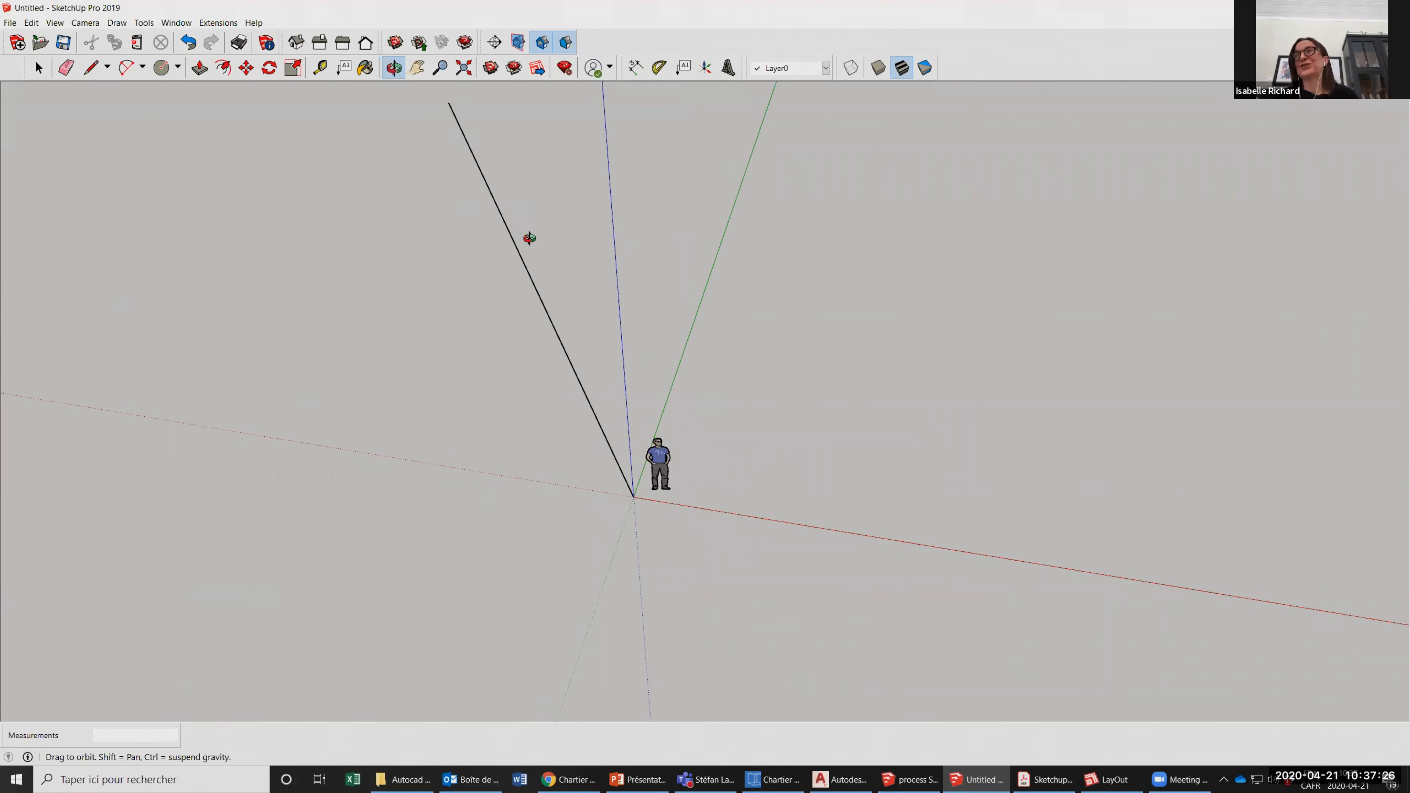
Start a new line at the origin with the Line tool, leaving its endpoint open.
{"action": "left_click_drag", "start_coordinate": [634, 383], "coordinate": [862, 424]}
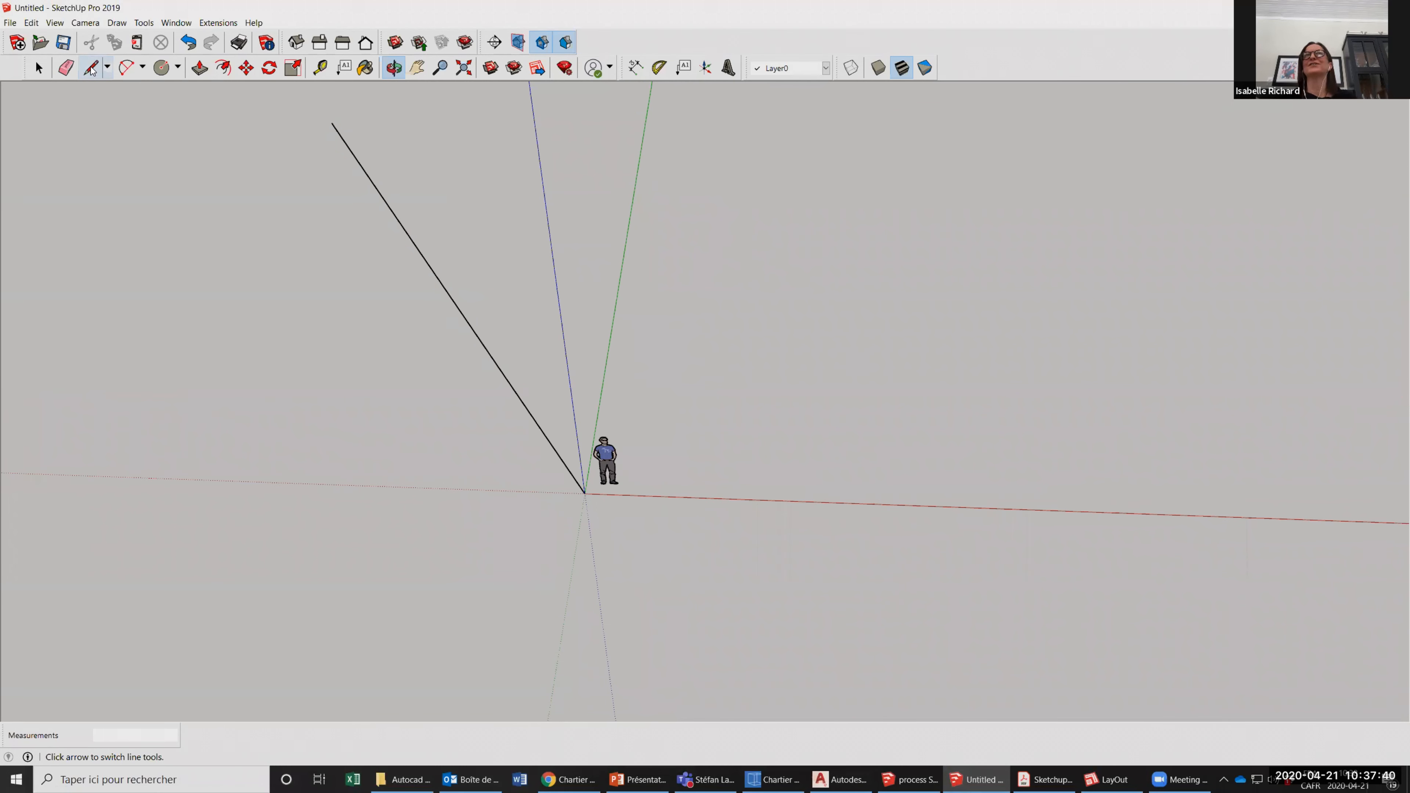
{"action": "left_click", "coordinate": [92, 68]}
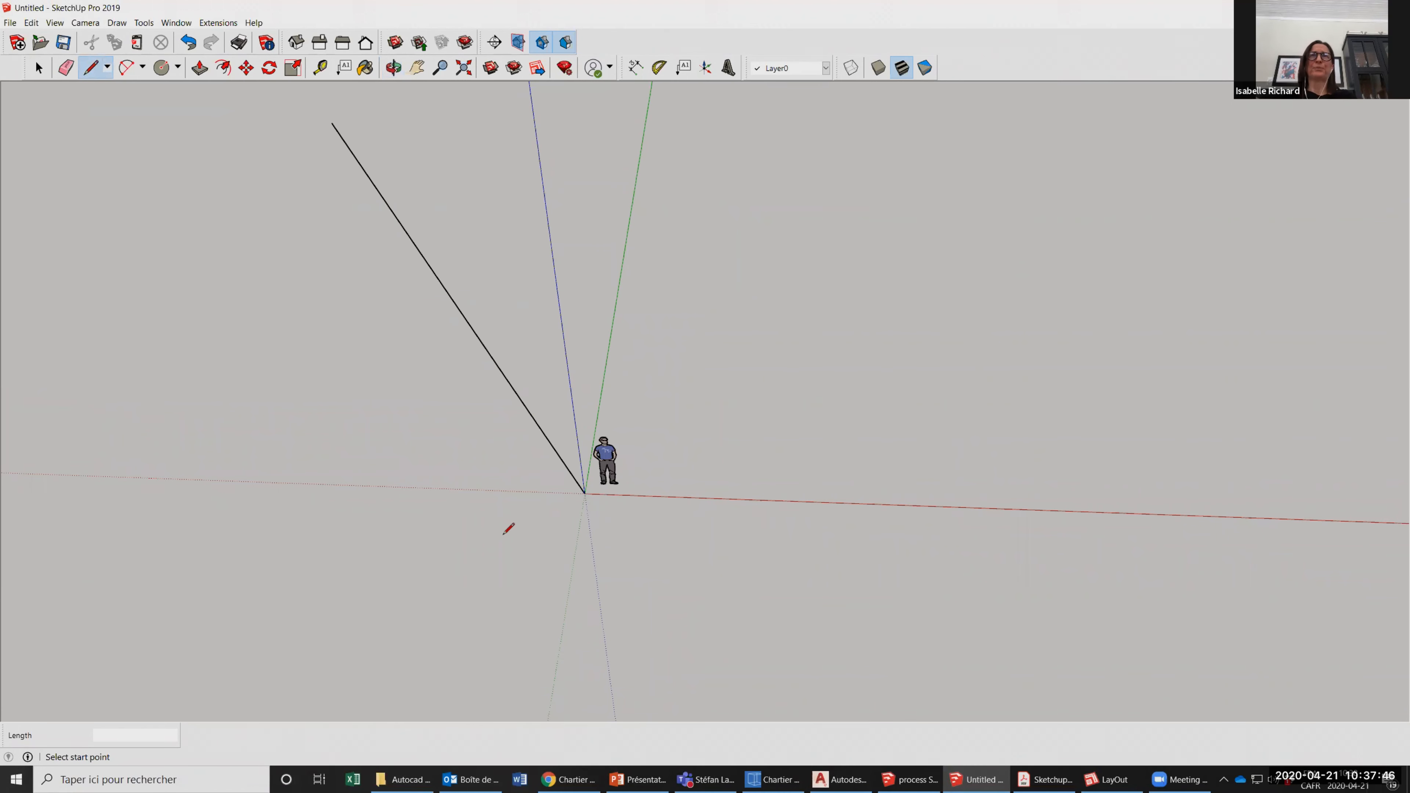
{"action": "scroll", "coordinate": [446, 523], "scroll_direction": "down", "scroll_amount": 1}
{"action": "scroll", "coordinate": [673, 517], "scroll_direction": "up", "scroll_amount": 2}
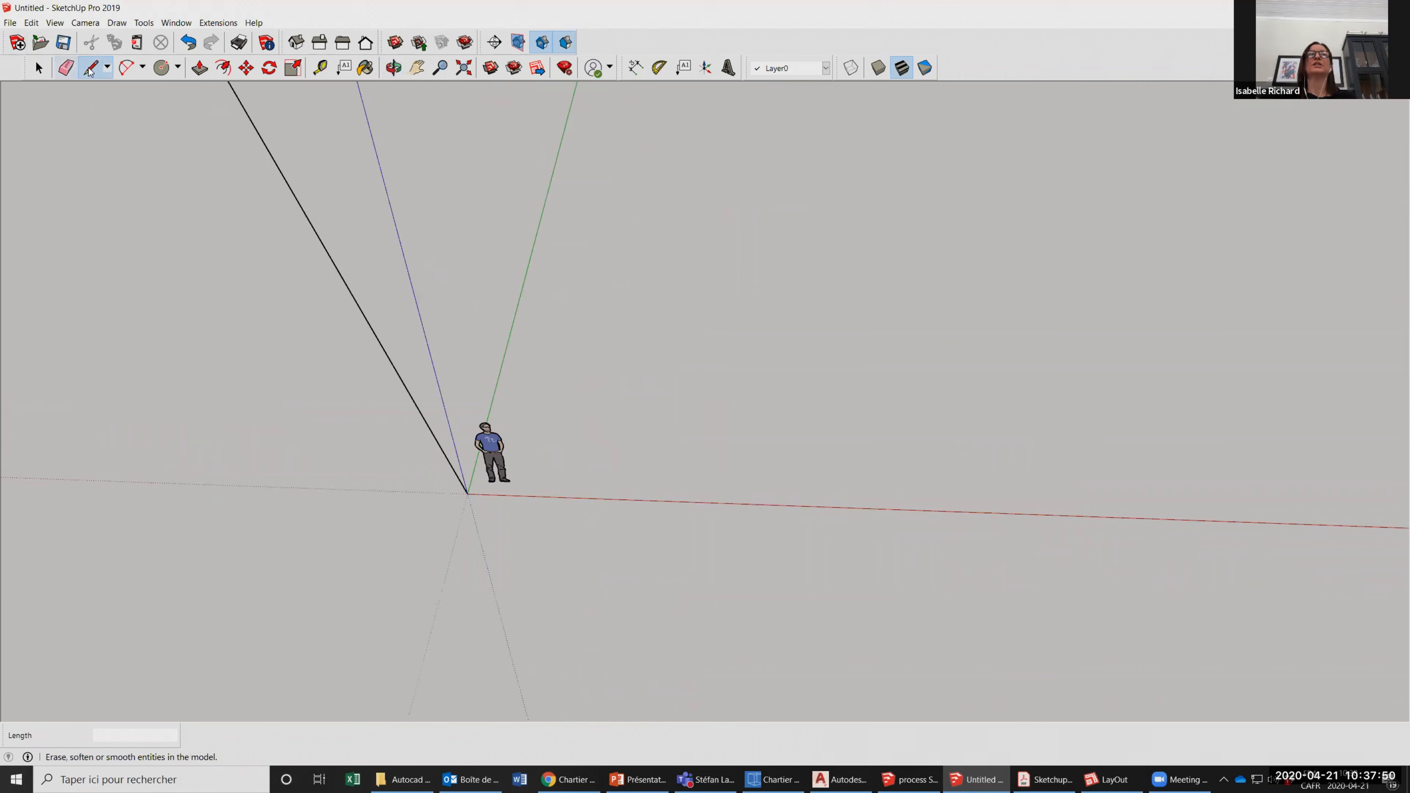
{"action": "scroll", "coordinate": [472, 419], "scroll_direction": "up", "scroll_amount": 2}
{"action": "scroll", "coordinate": [517, 547], "scroll_direction": "up", "scroll_amount": 2}
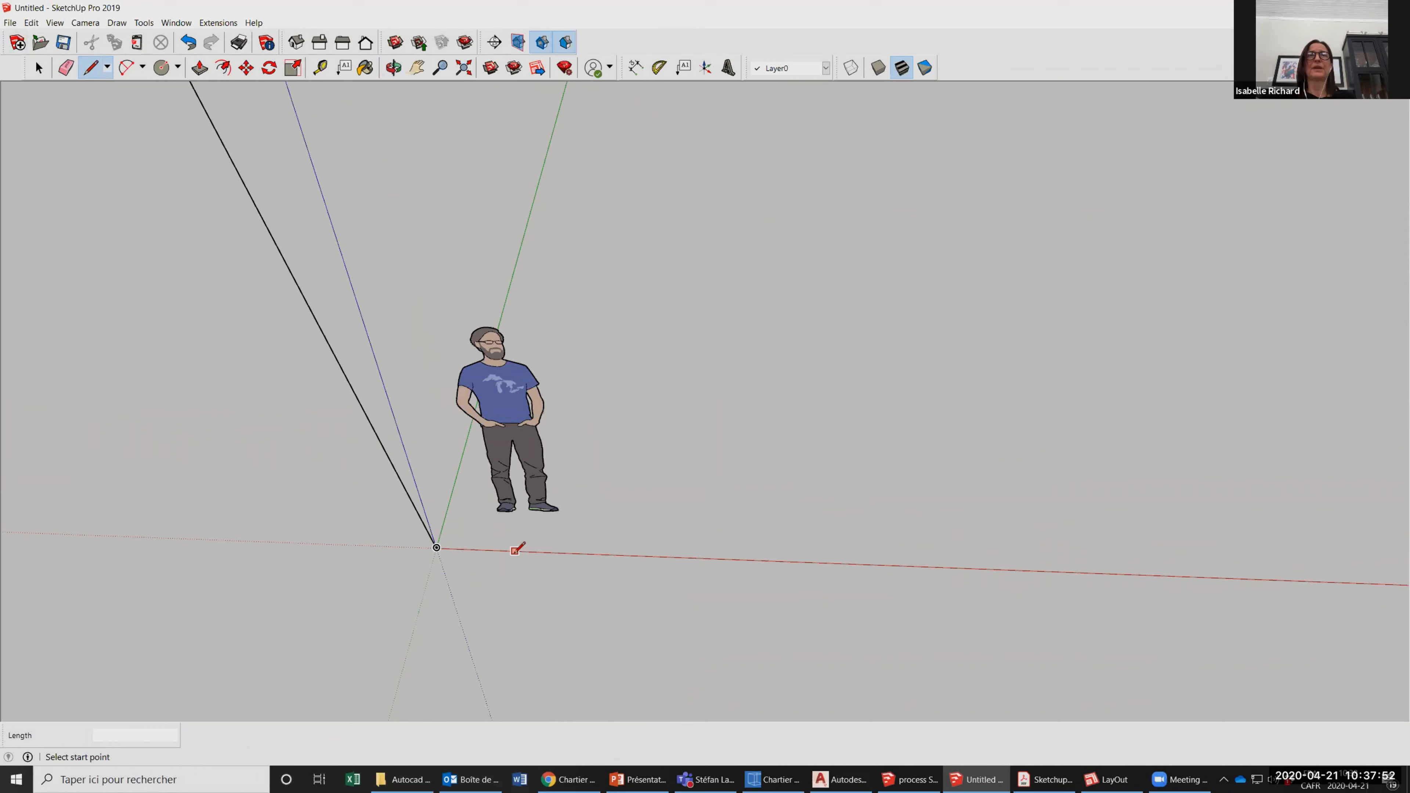
{"action": "left_click", "coordinate": [436, 547]}
{"action": "scroll", "coordinate": [436, 542], "scroll_direction": "down", "scroll_amount": 3}
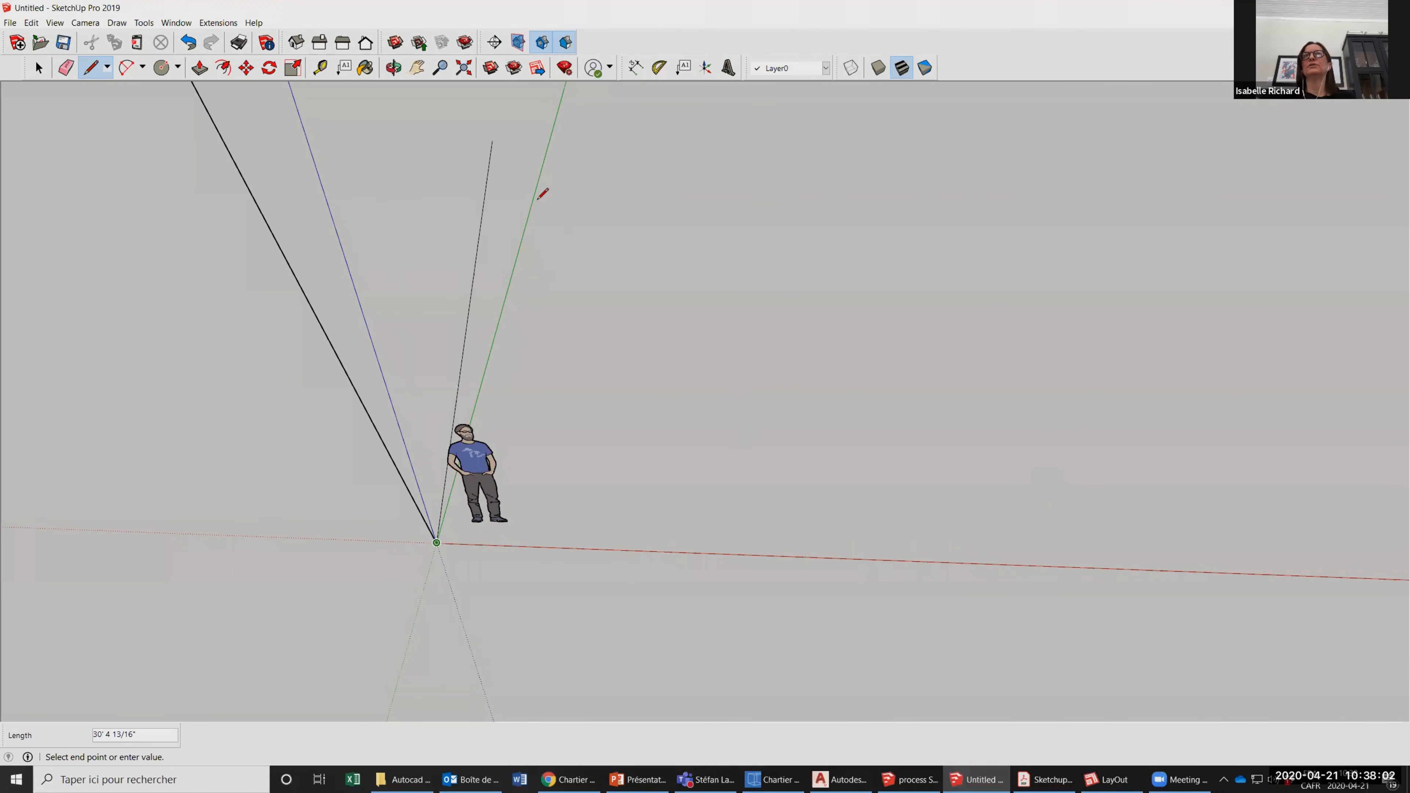
{"action": "scroll", "coordinate": [533, 208], "scroll_direction": "down", "scroll_amount": 3}
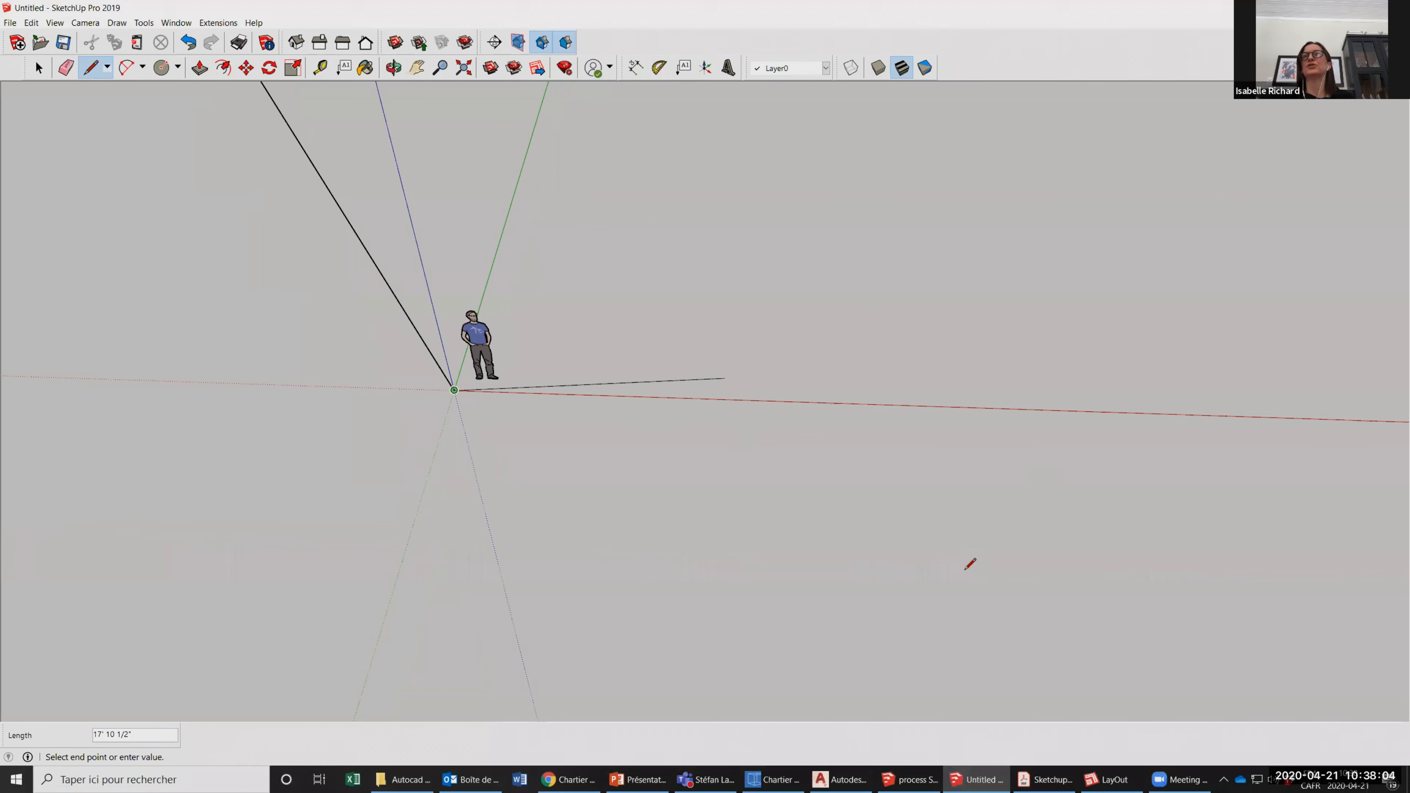
{"action": "scroll", "coordinate": [964, 589], "scroll_direction": "up", "scroll_amount": 2}
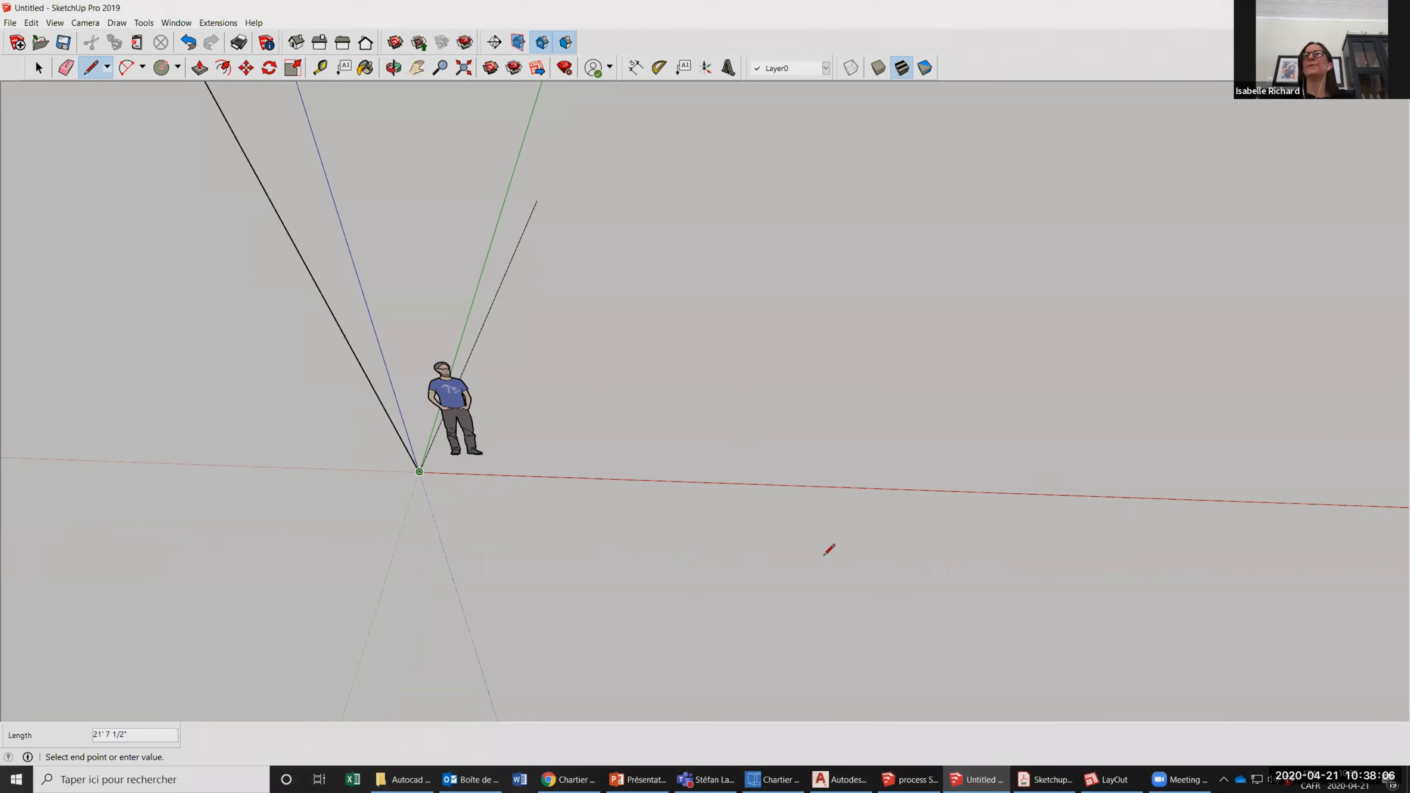
{"action": "scroll", "coordinate": [829, 549], "scroll_direction": "up", "scroll_amount": 2}
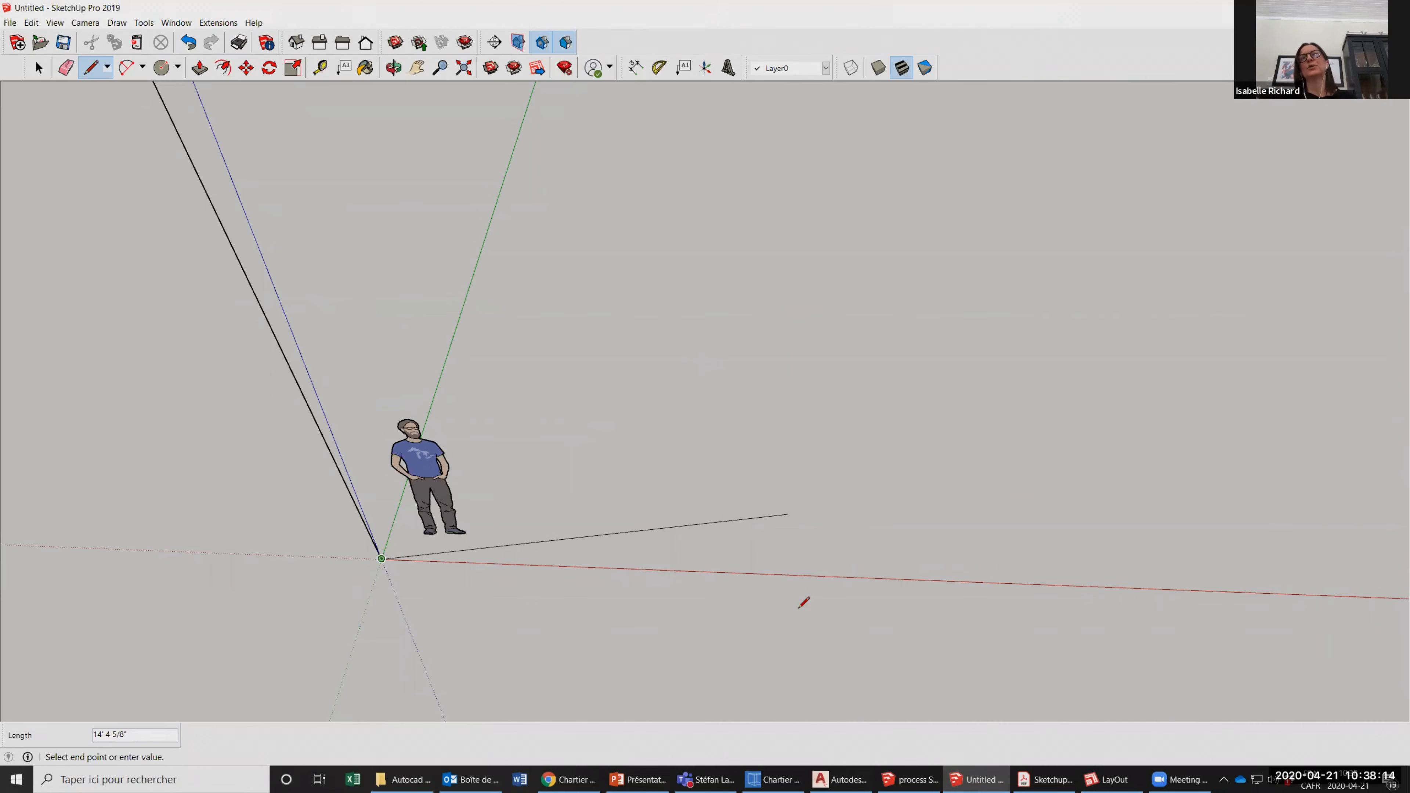
{"action": "scroll", "coordinate": [724, 535], "scroll_direction": "up", "scroll_amount": 2}
{"action": "scroll", "coordinate": [723, 533], "scroll_direction": "down", "scroll_amount": 1}
{"action": "scroll", "coordinate": [724, 533], "scroll_direction": "up", "scroll_amount": 1}
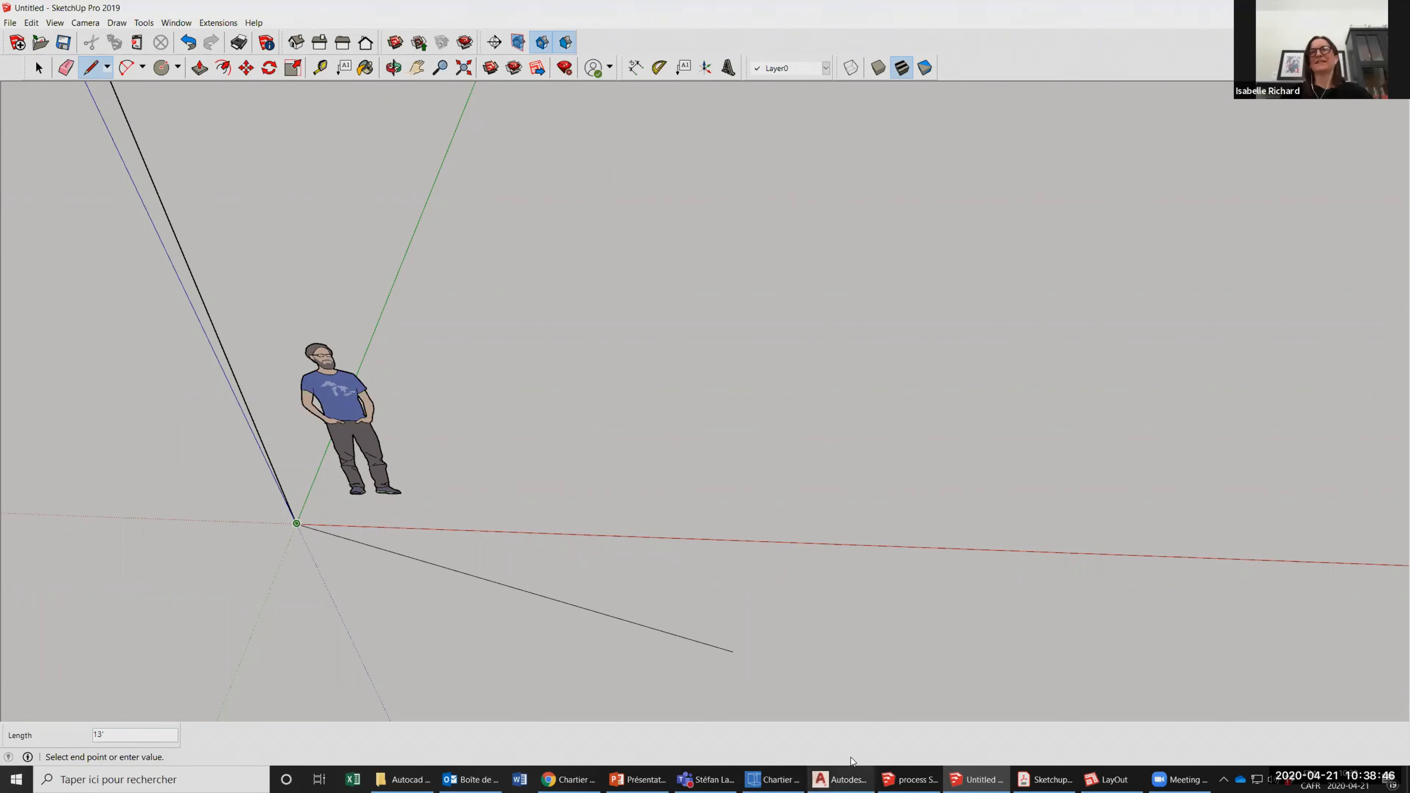
Consult the Forced directions section of the Sketchup for beginners SUMMARY PDF in Adobe Acrobat, and return to the Untitled SketchUp model.
{"action": "left_click", "coordinate": [1048, 778]}
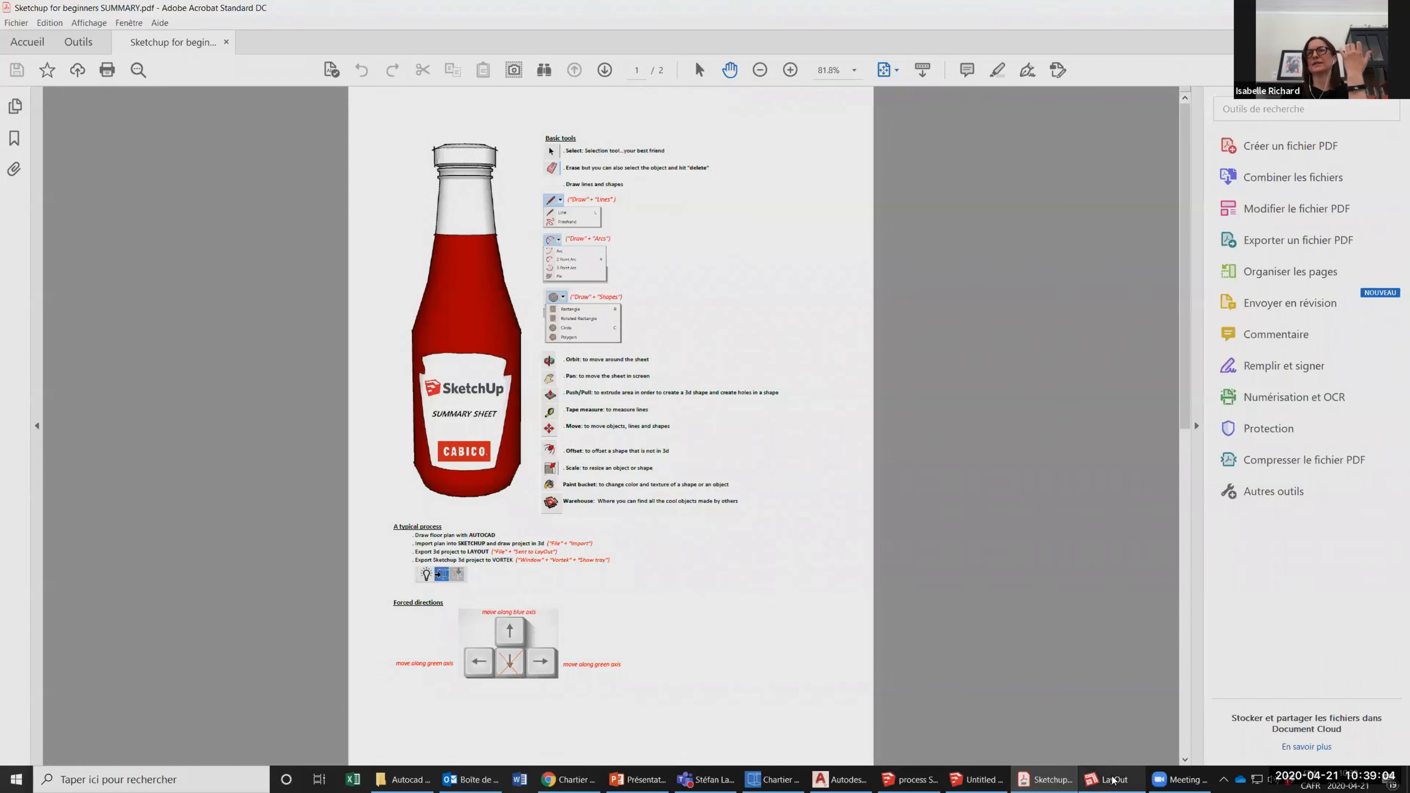
{"action": "mouse_move", "coordinate": [972, 780]}
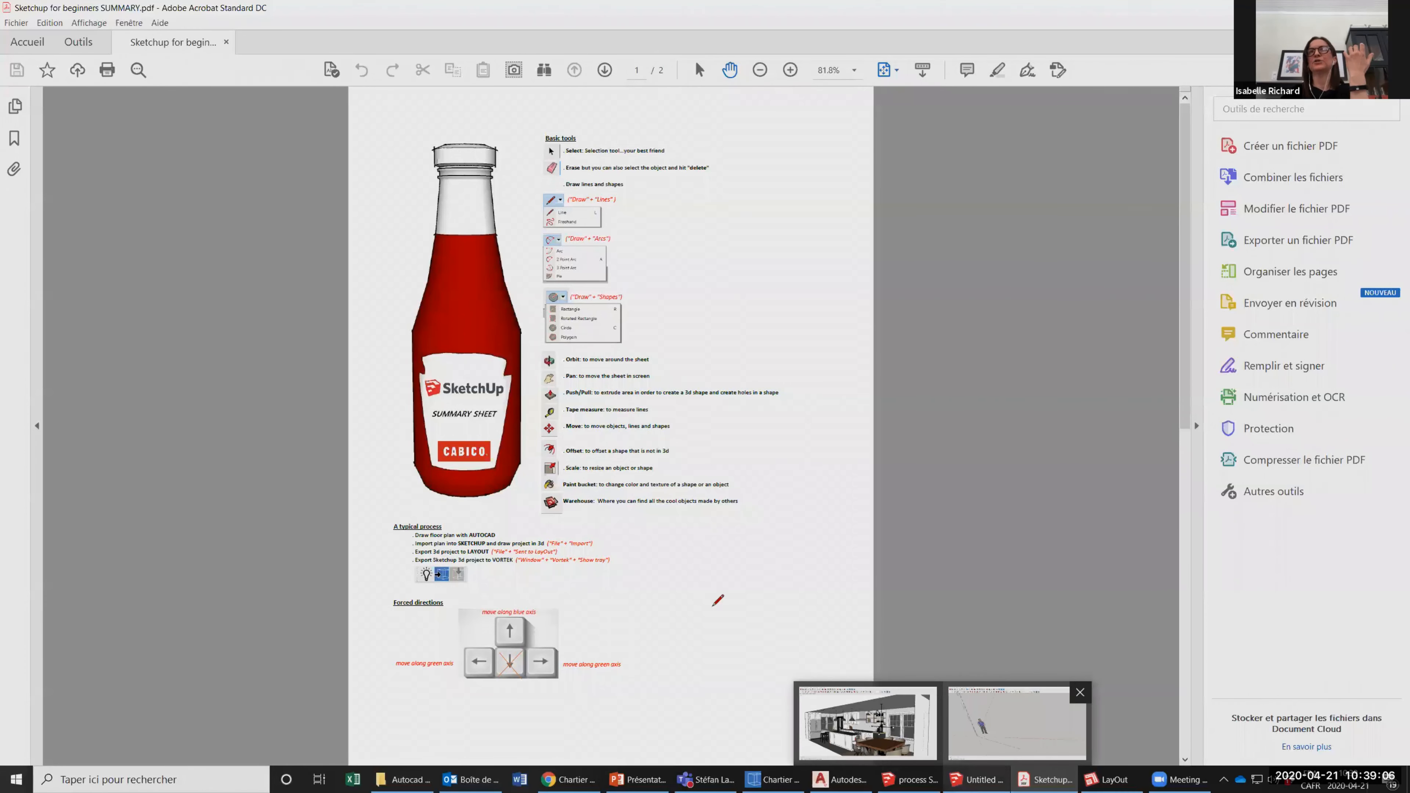
{"action": "left_click", "coordinate": [1017, 723]}
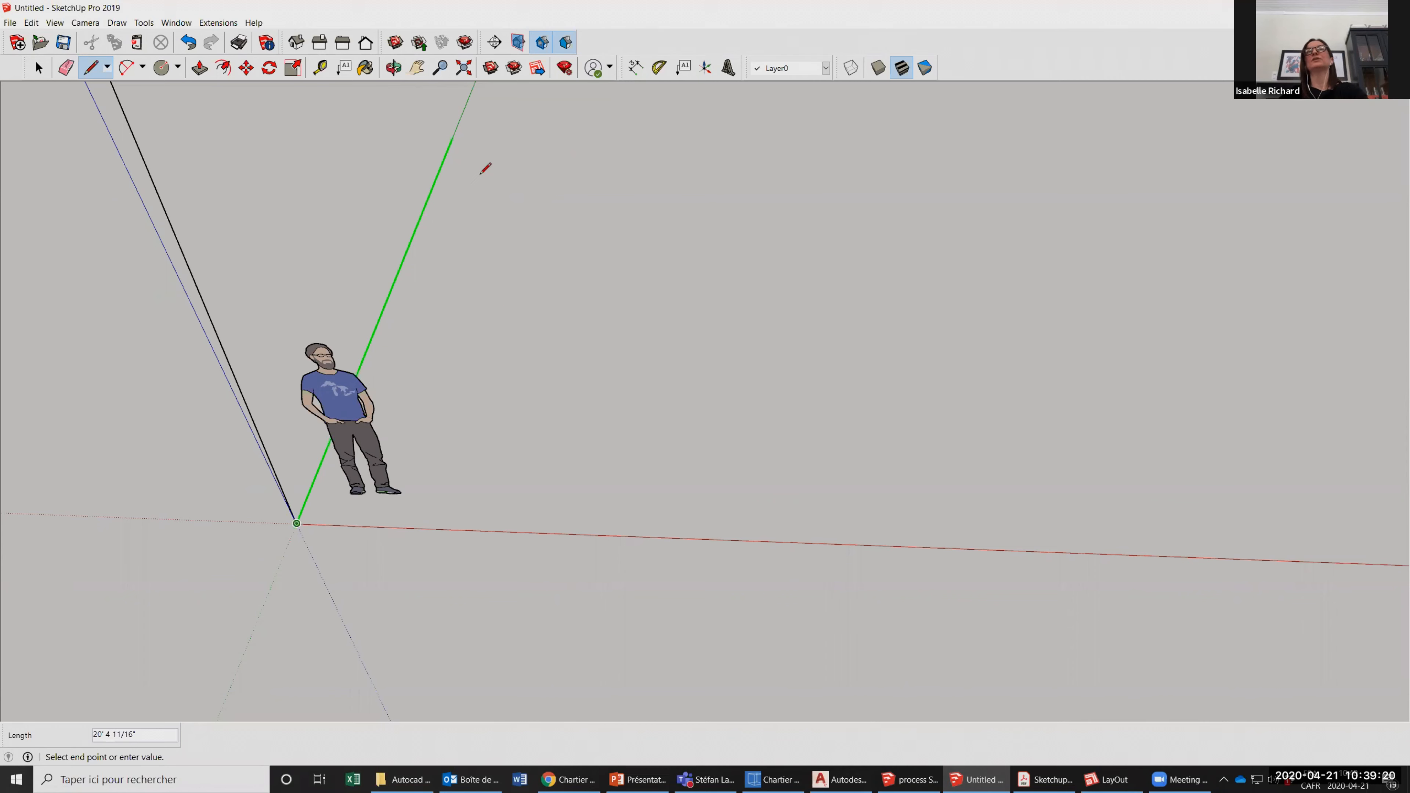
Draw a 144-inch line from the origin, locked to the green axis direction behind the standing figure.
{"action": "scroll", "coordinate": [485, 169], "scroll_direction": "down", "scroll_amount": 2}
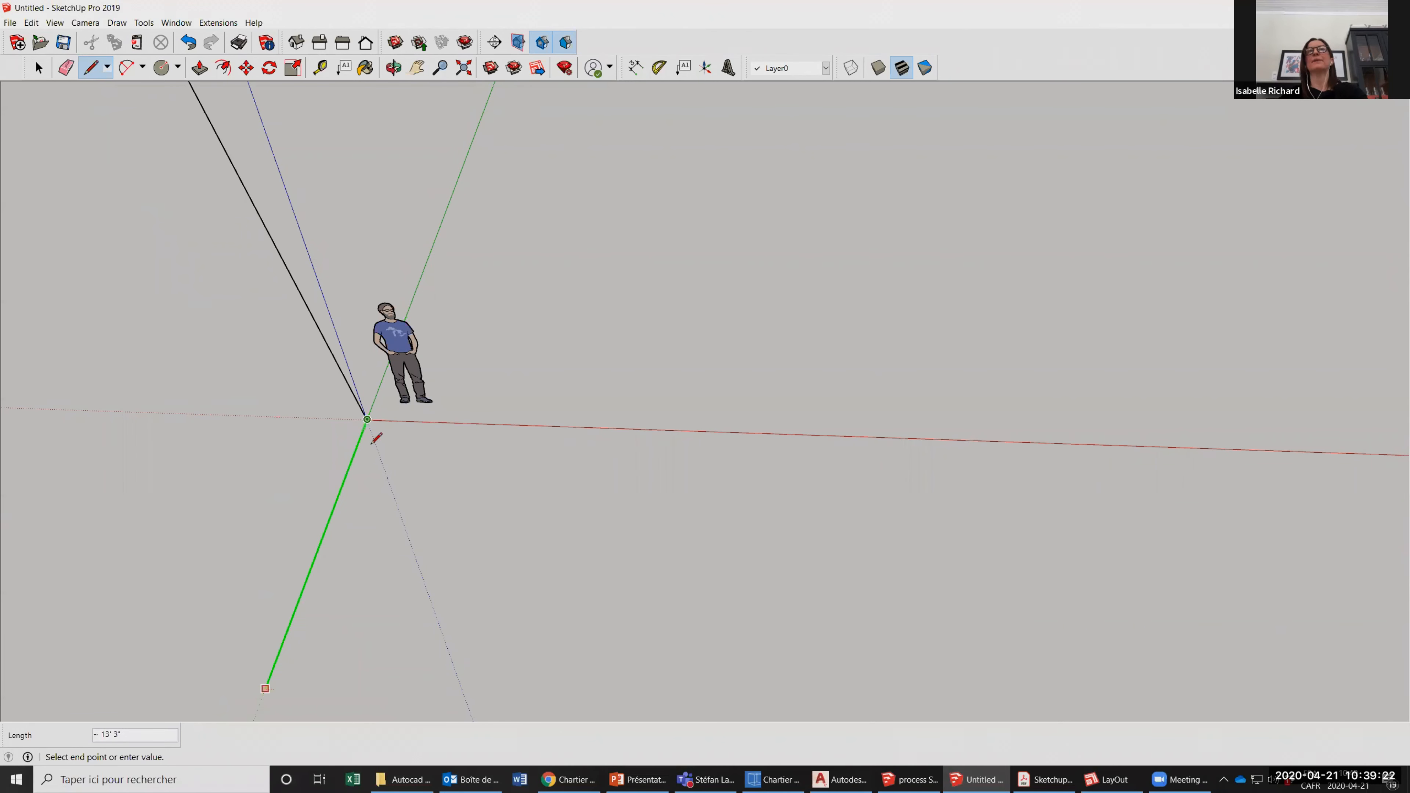
{"action": "middle_click_drag", "start_coordinate": [473, 224], "coordinate": [364, 512], "text": "shift"}
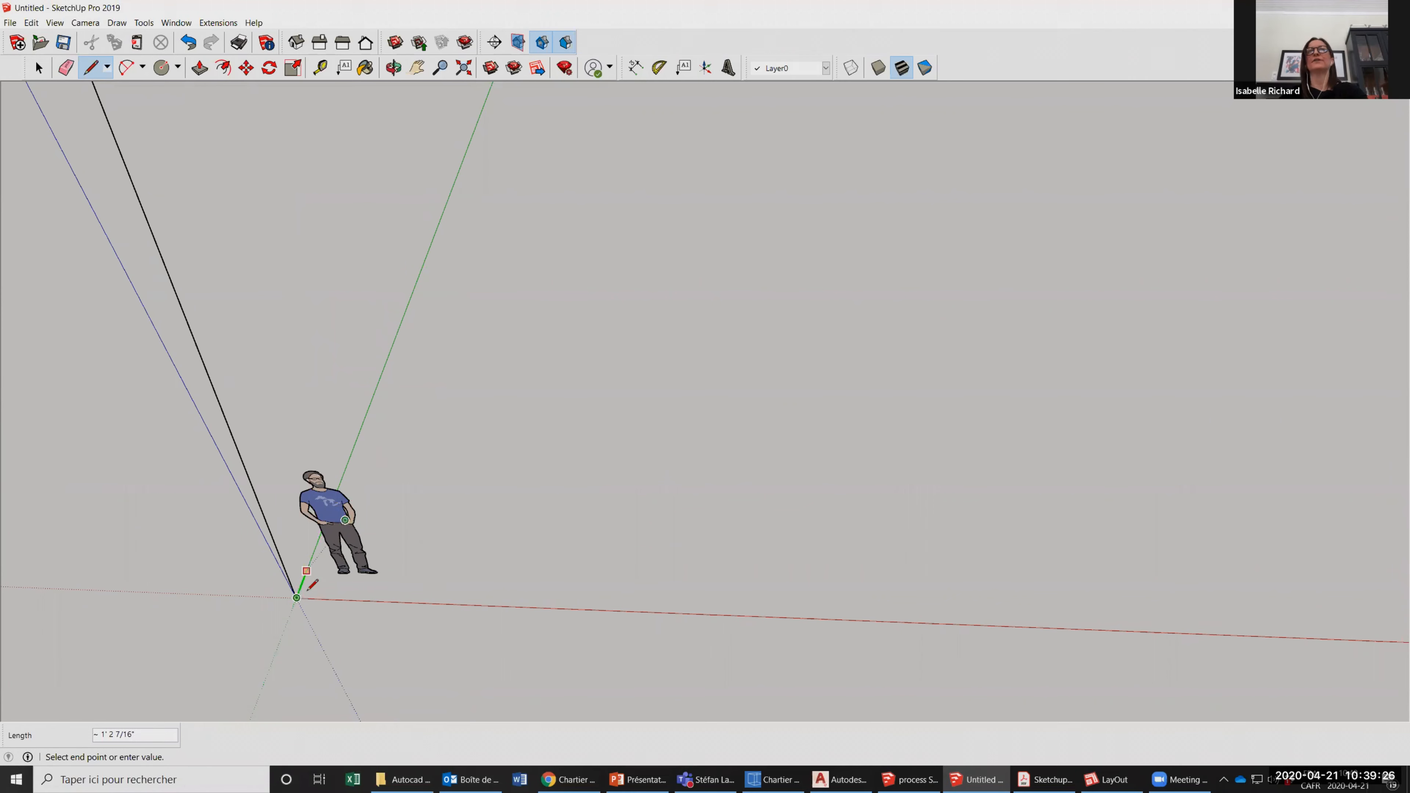
{"action": "scroll", "coordinate": [509, 291], "scroll_direction": "down", "scroll_amount": 2}
{"action": "scroll", "coordinate": [523, 185], "scroll_direction": "down", "scroll_amount": 1}
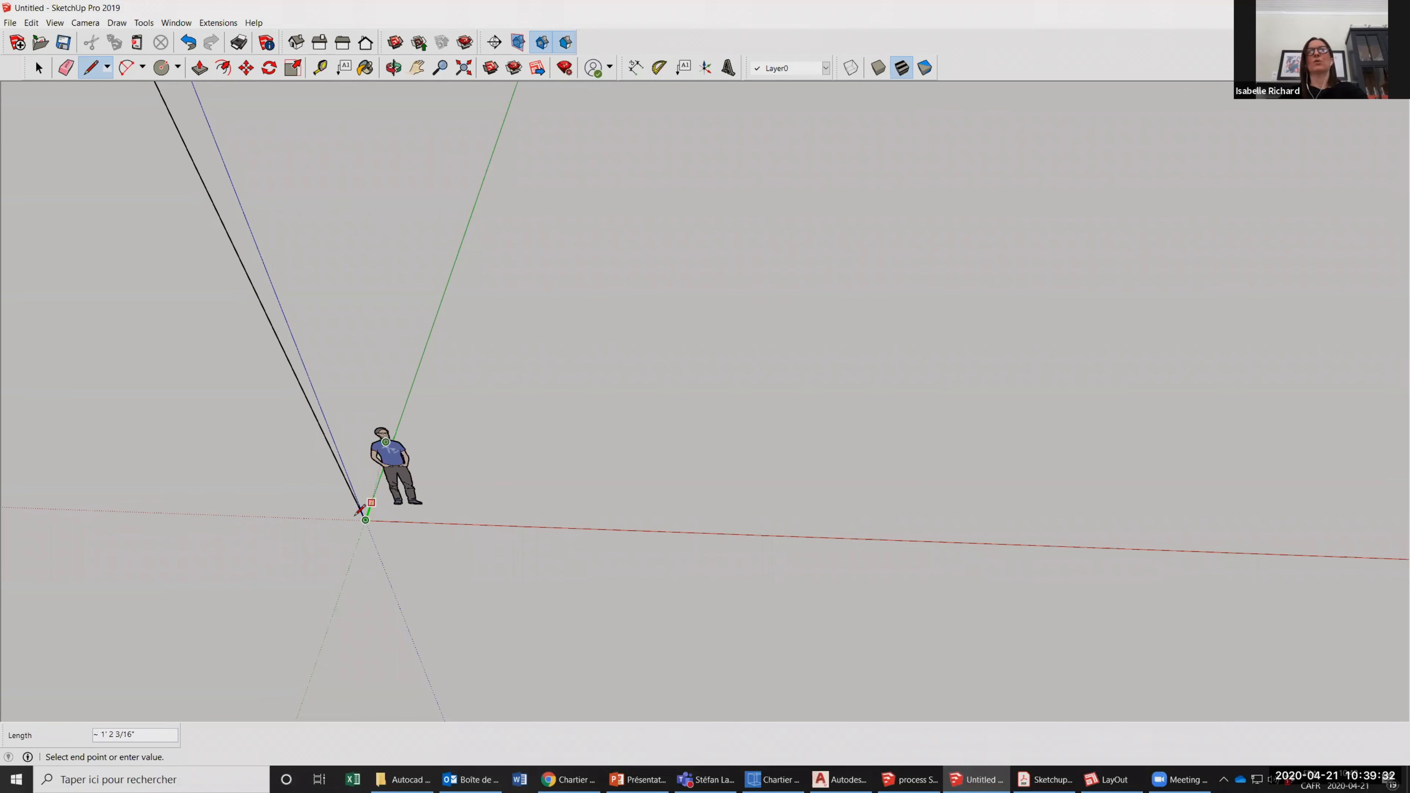
{"action": "scroll", "coordinate": [442, 478], "scroll_direction": "down", "scroll_amount": 2}
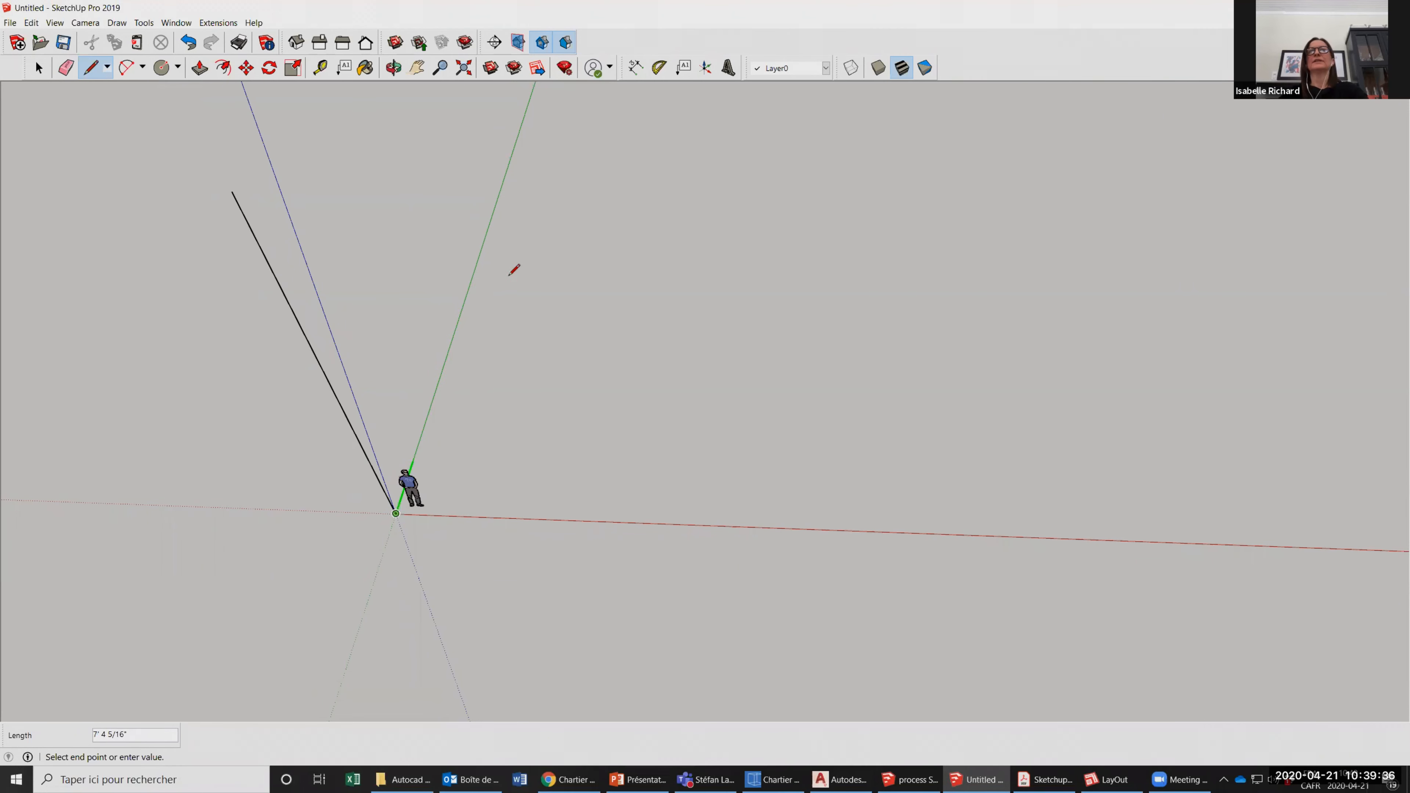
{"action": "scroll", "coordinate": [480, 389], "scroll_direction": "up", "scroll_amount": 1}
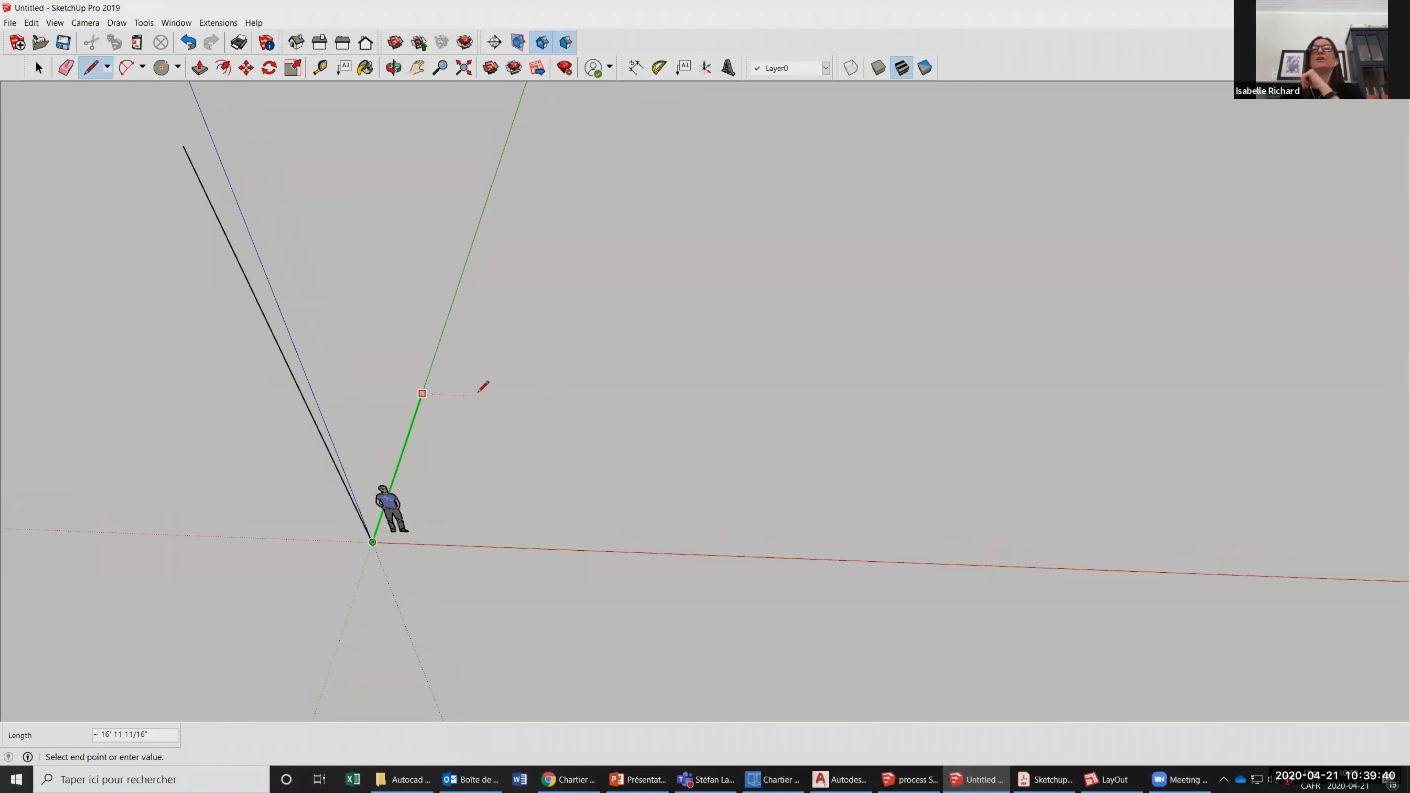
{"action": "scroll", "coordinate": [483, 386], "scroll_direction": "up", "scroll_amount": 1}
{"action": "scroll", "coordinate": [482, 384], "scroll_direction": "up", "scroll_amount": 1}
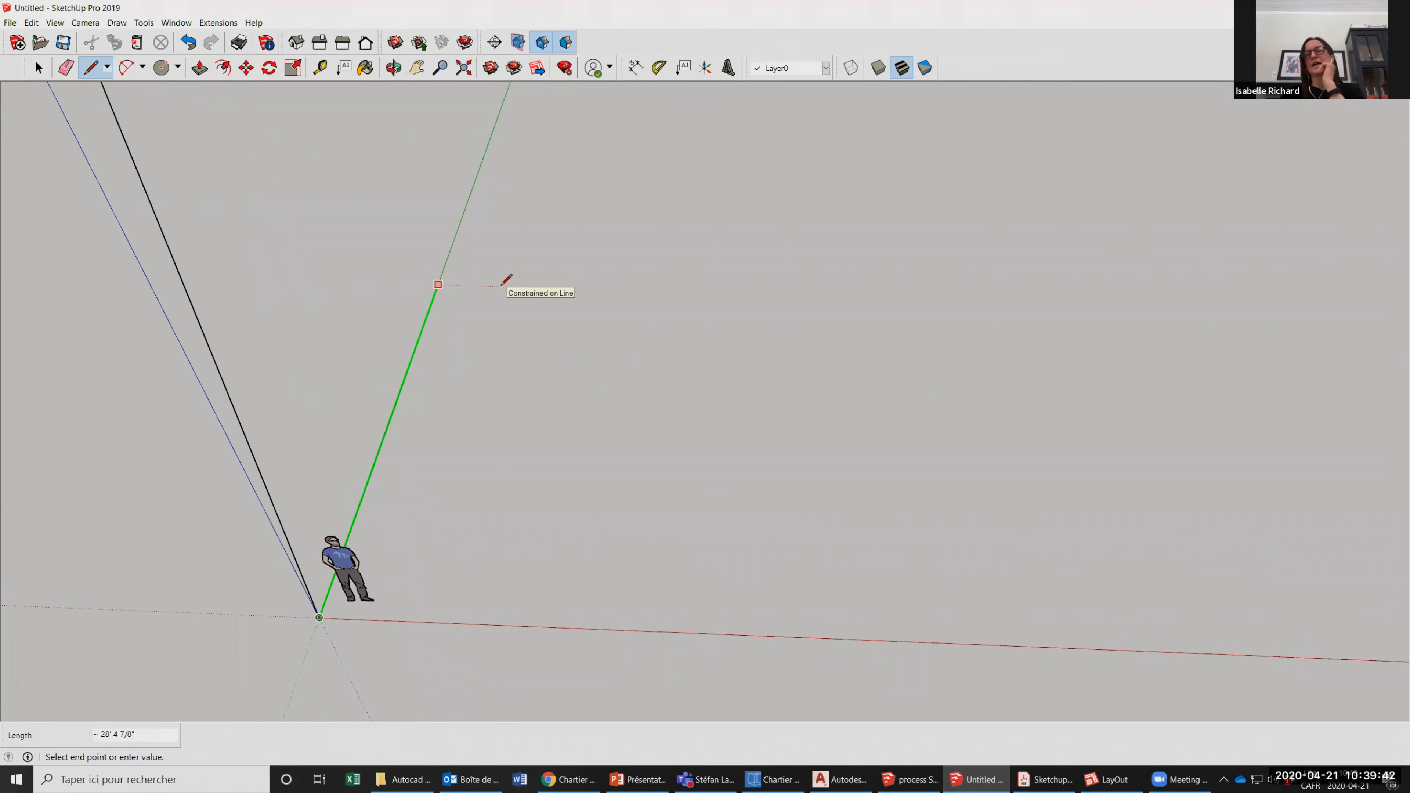
{"action": "type", "text": "144"}
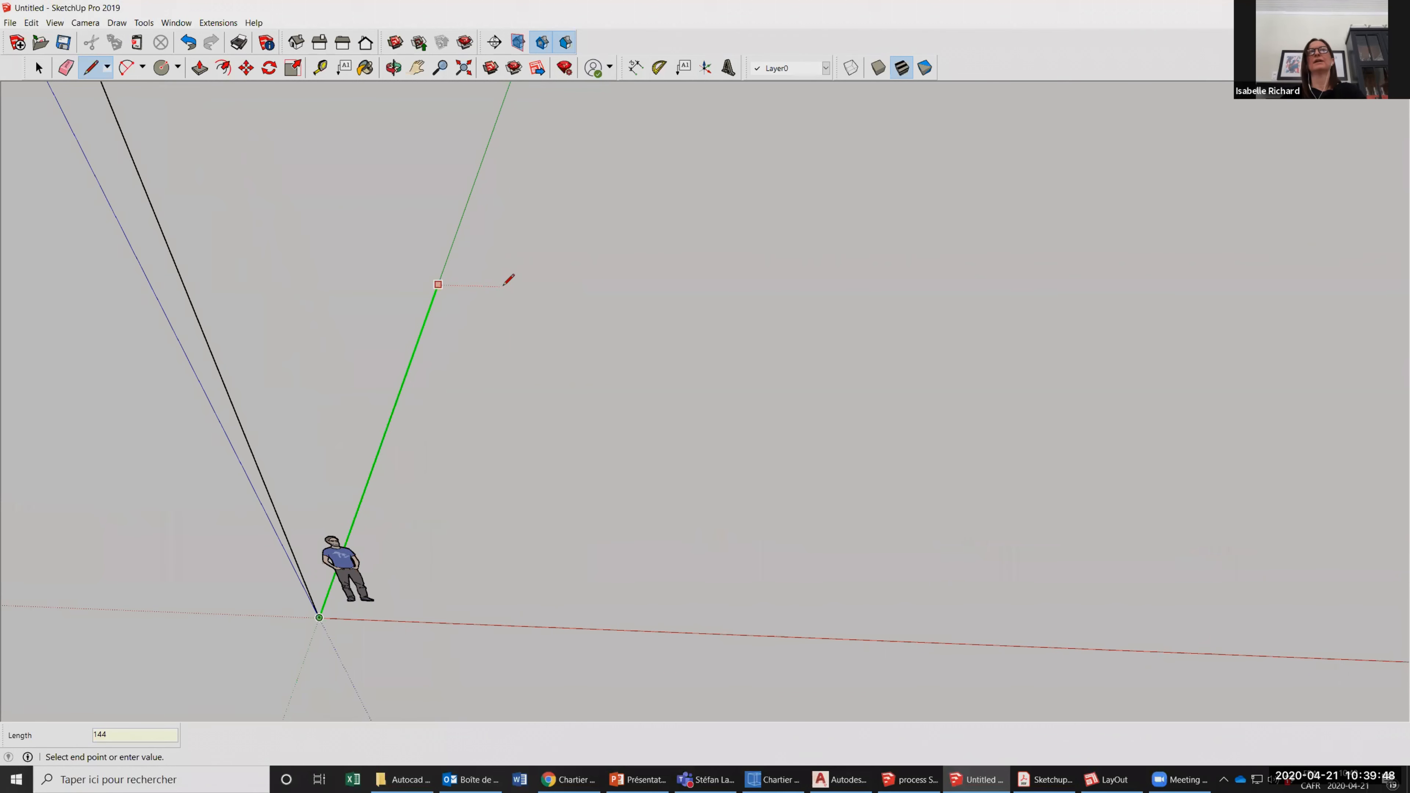
{"action": "key", "text": "Return"}
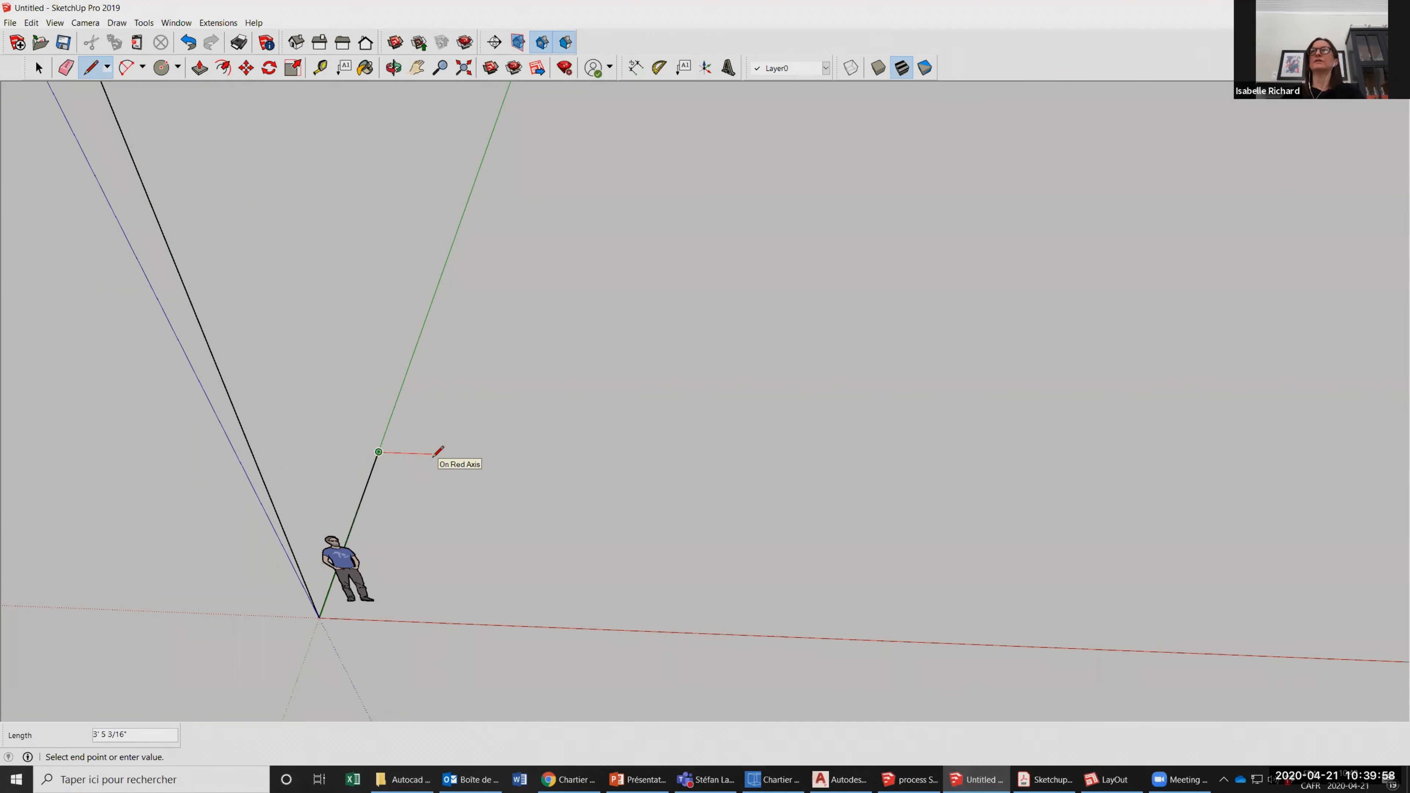
Recheck the forced-direction arrows in the PDF summary sheet in Acrobat, and switch back to the Untitled model in SketchUp.
{"action": "type", "text": "11'"}
{"action": "key", "text": "Return"}
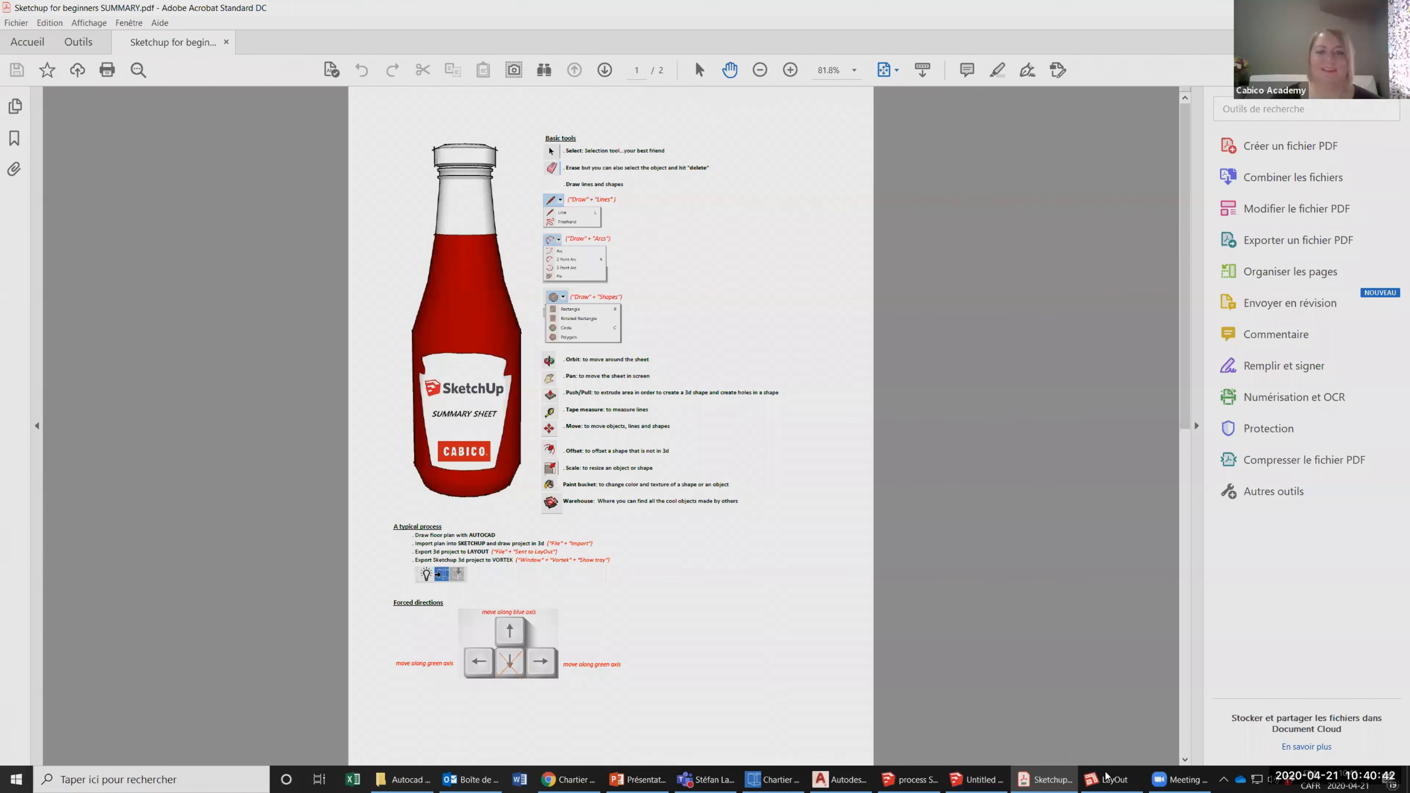
{"action": "mouse_move", "coordinate": [1047, 778]}
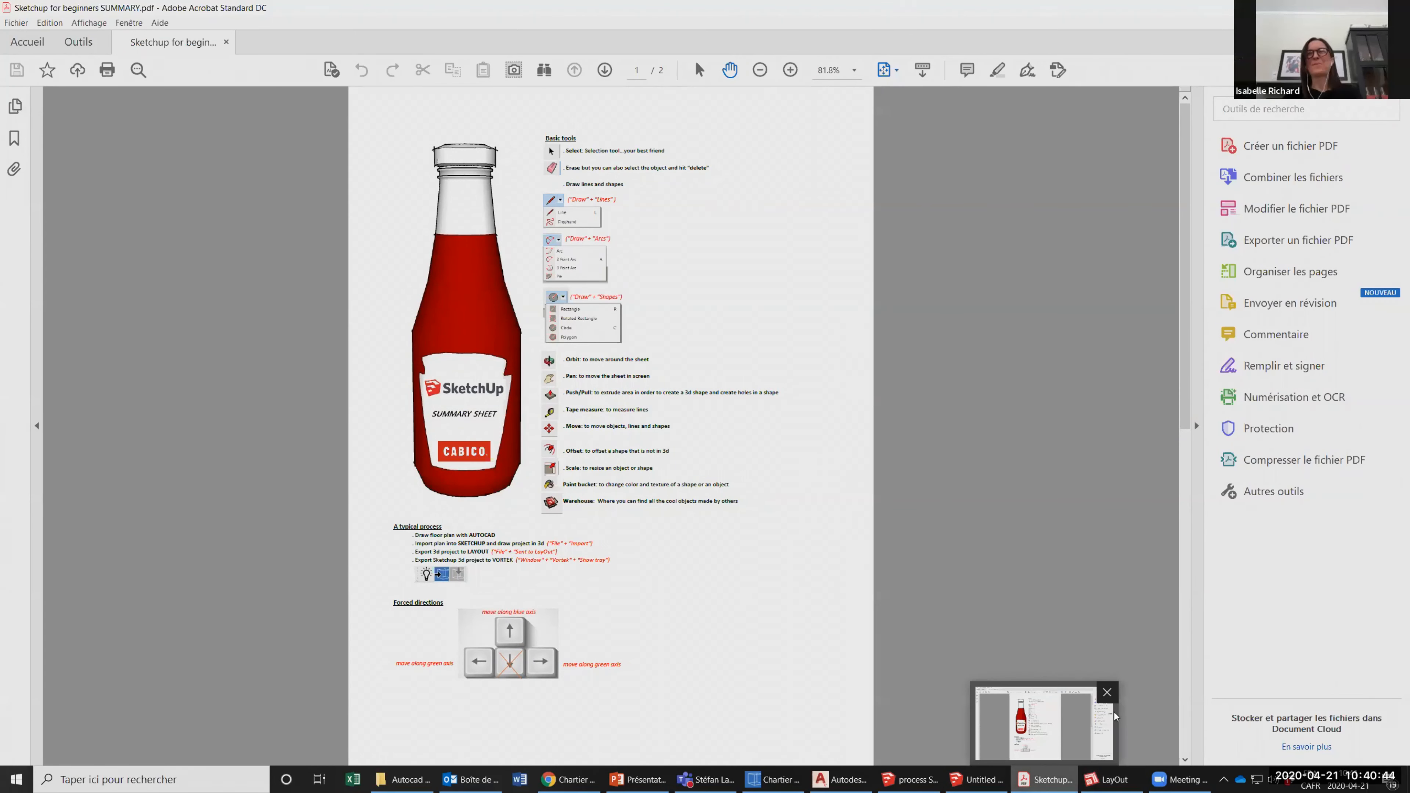
{"action": "mouse_move", "coordinate": [980, 778]}
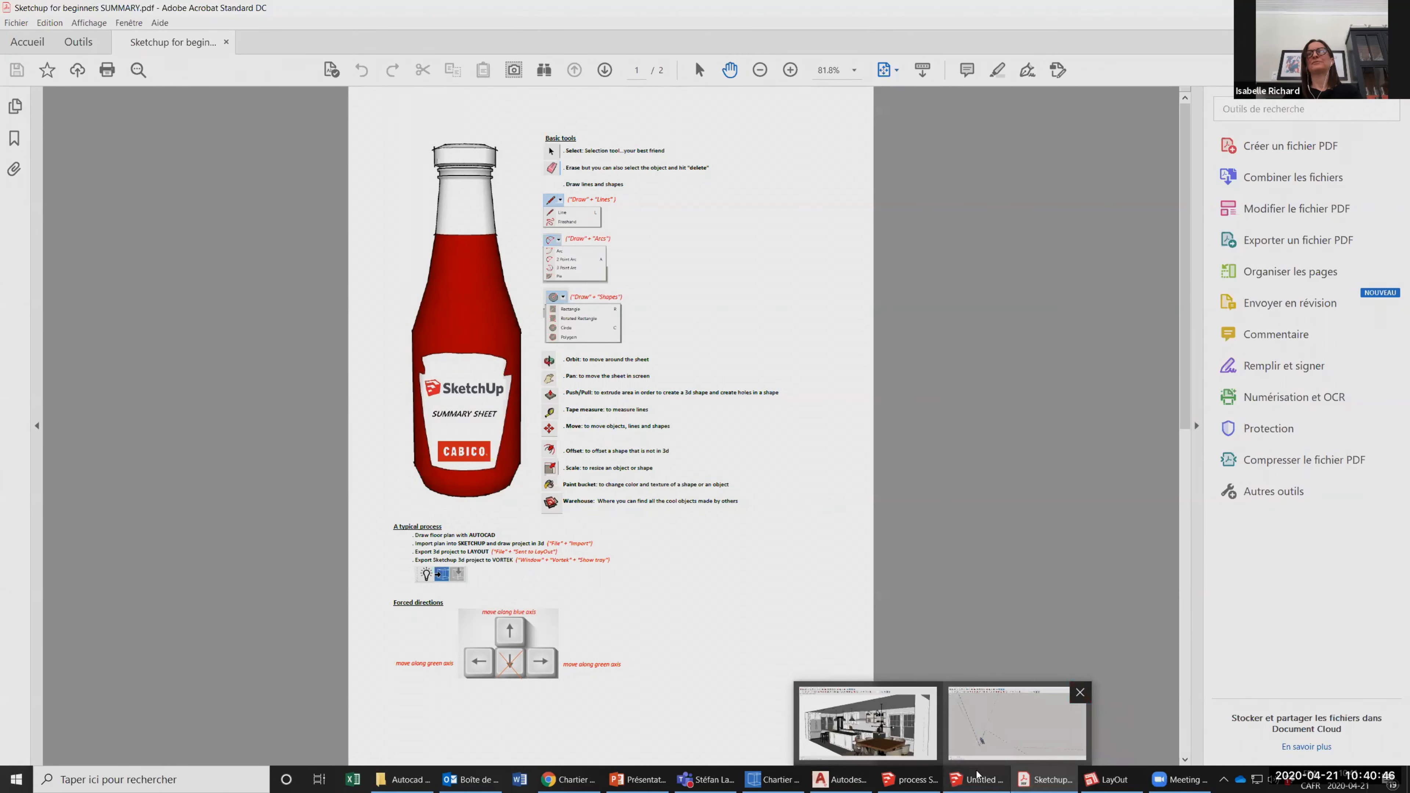
{"action": "left_click", "coordinate": [1016, 722]}
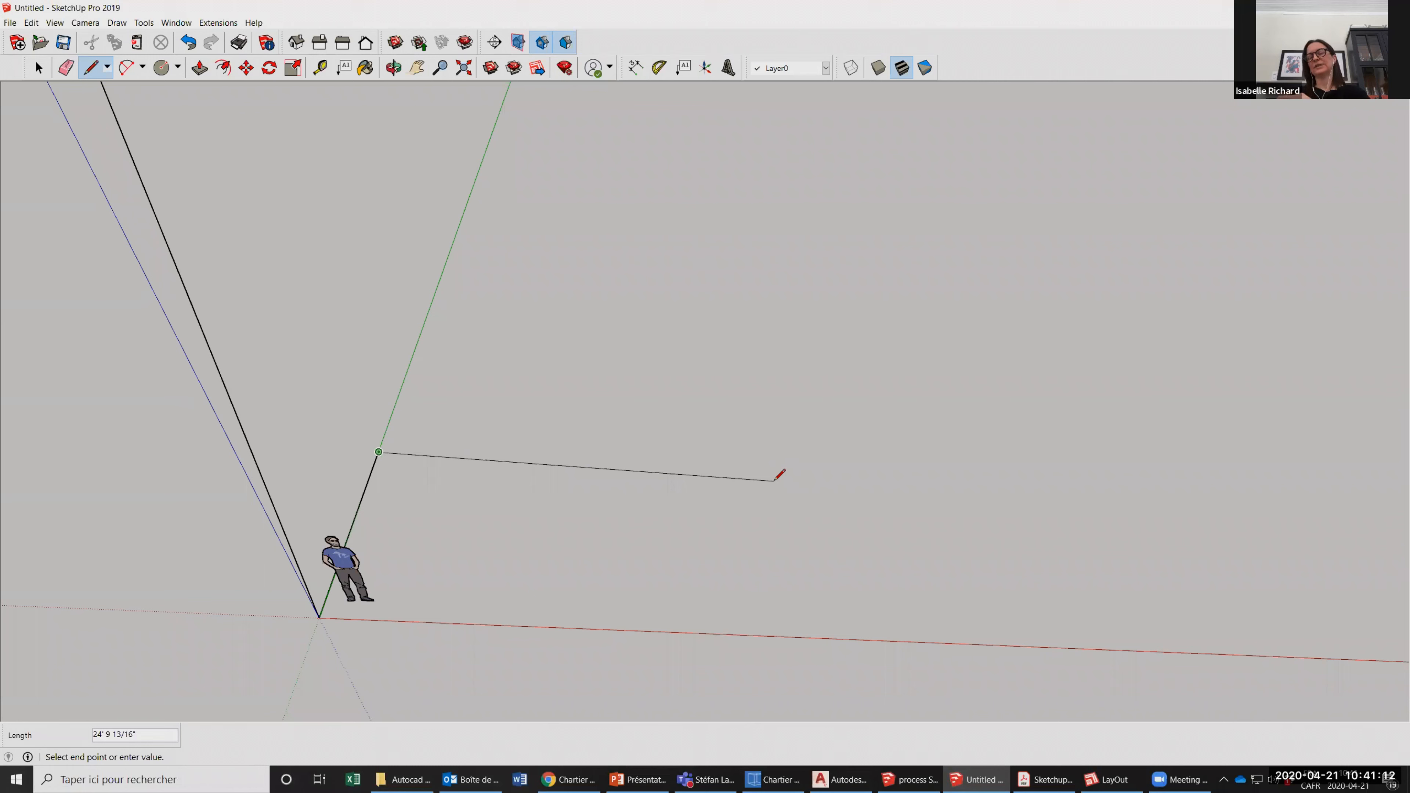
Draw a 144-inch line locked to the red direction from the far end of the green-axis line.
{"action": "key", "text": "Right"}
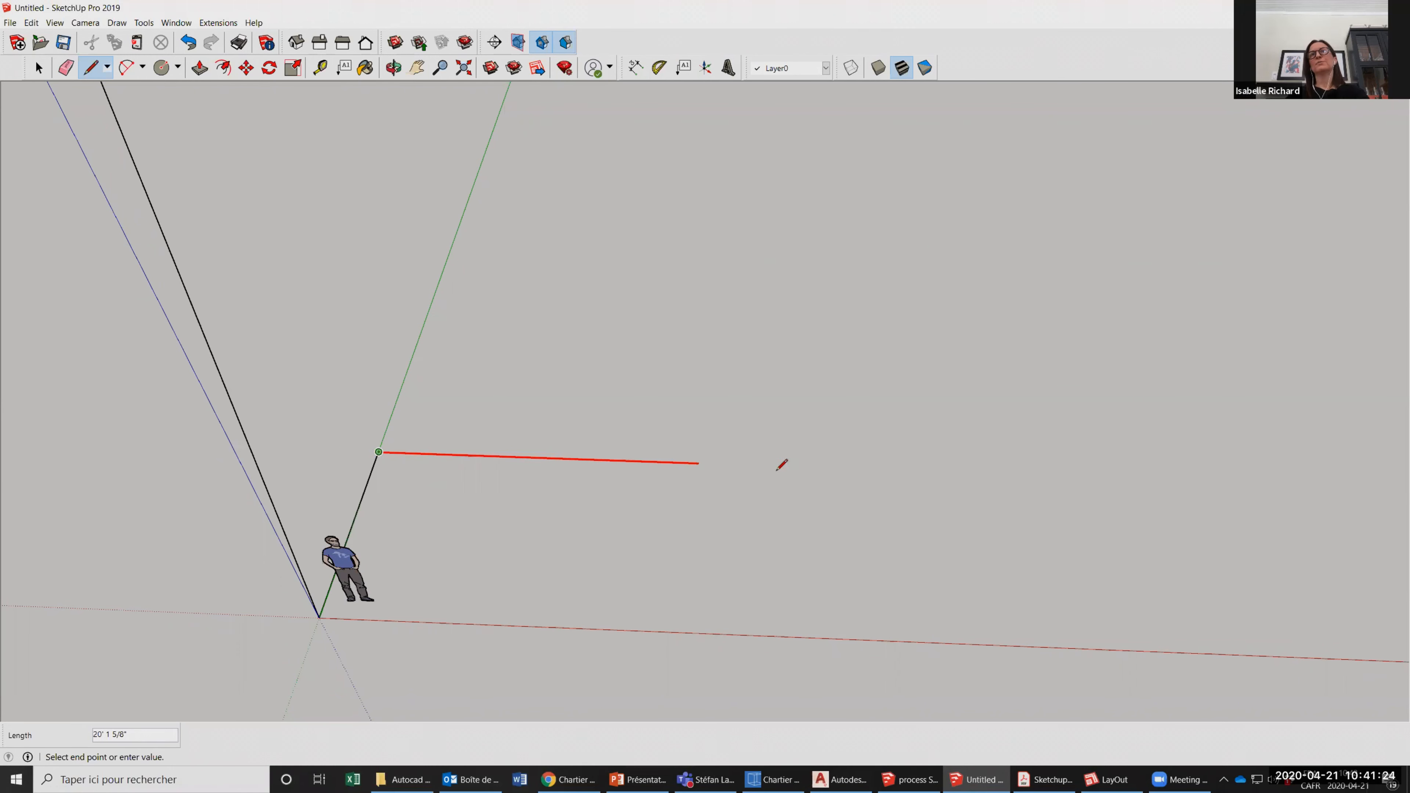
{"action": "type", "text": "144"}
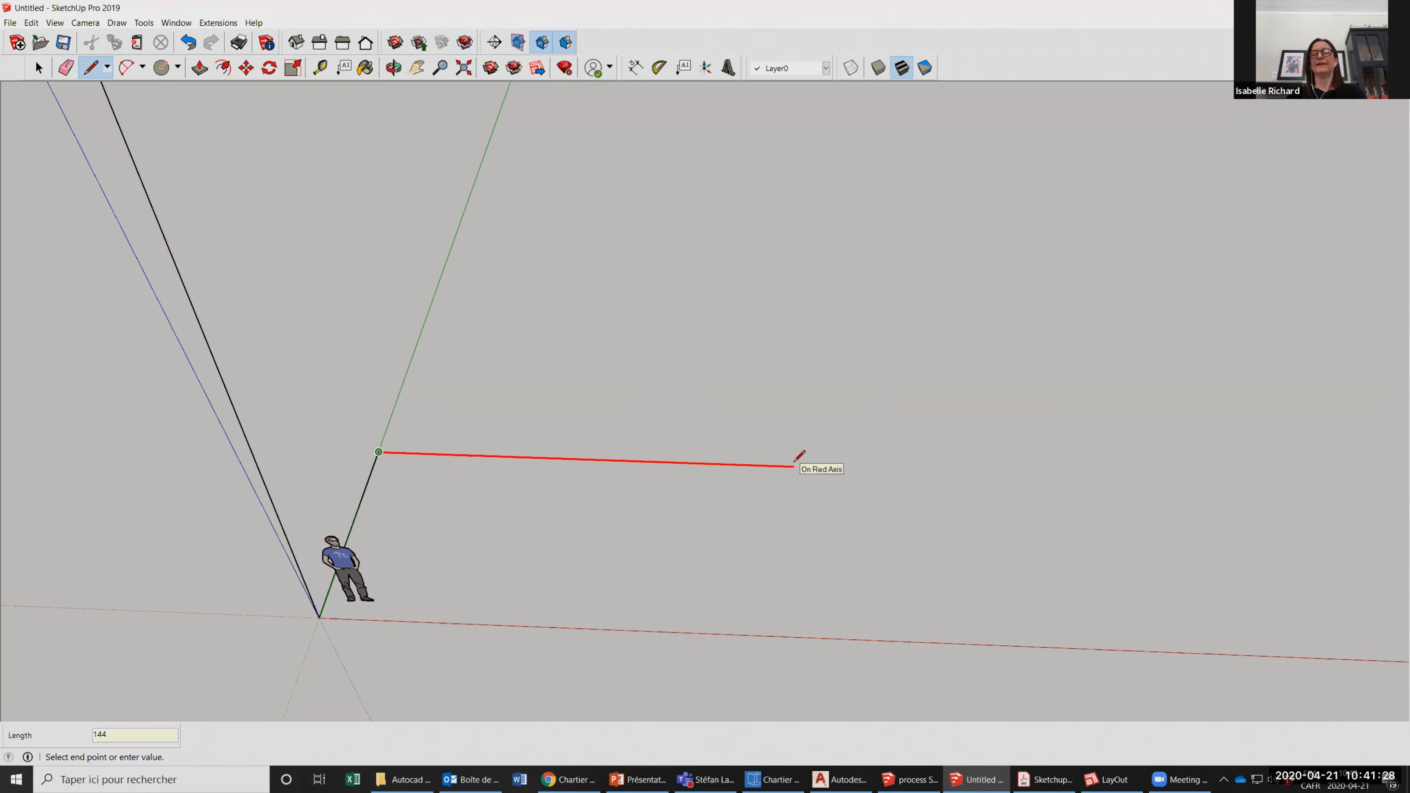
{"action": "key", "text": "Return"}
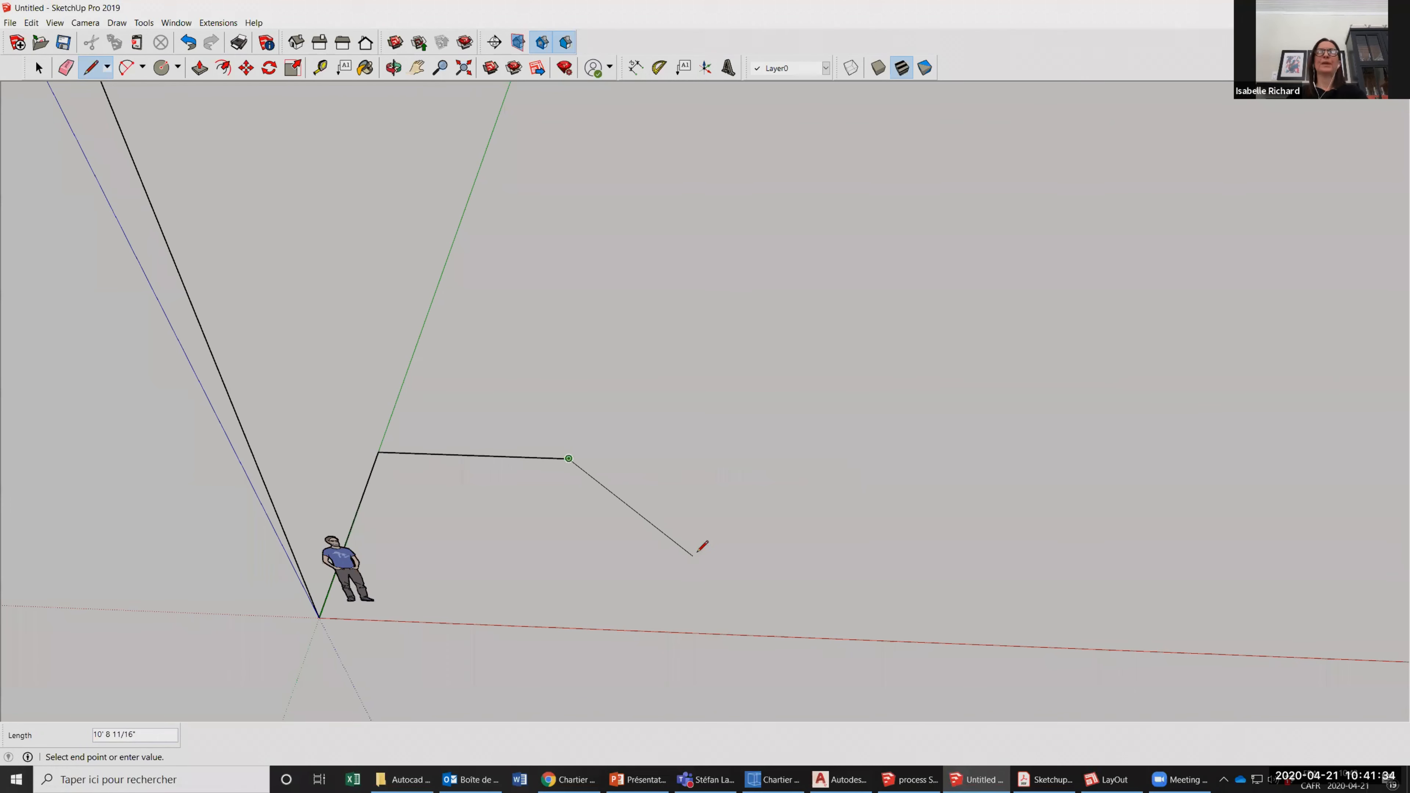
Draw the third edge 12' long, locked to the green direction and ending level with the origin on the red axis.
{"action": "scroll", "coordinate": [535, 651], "scroll_direction": "down", "scroll_amount": 1}
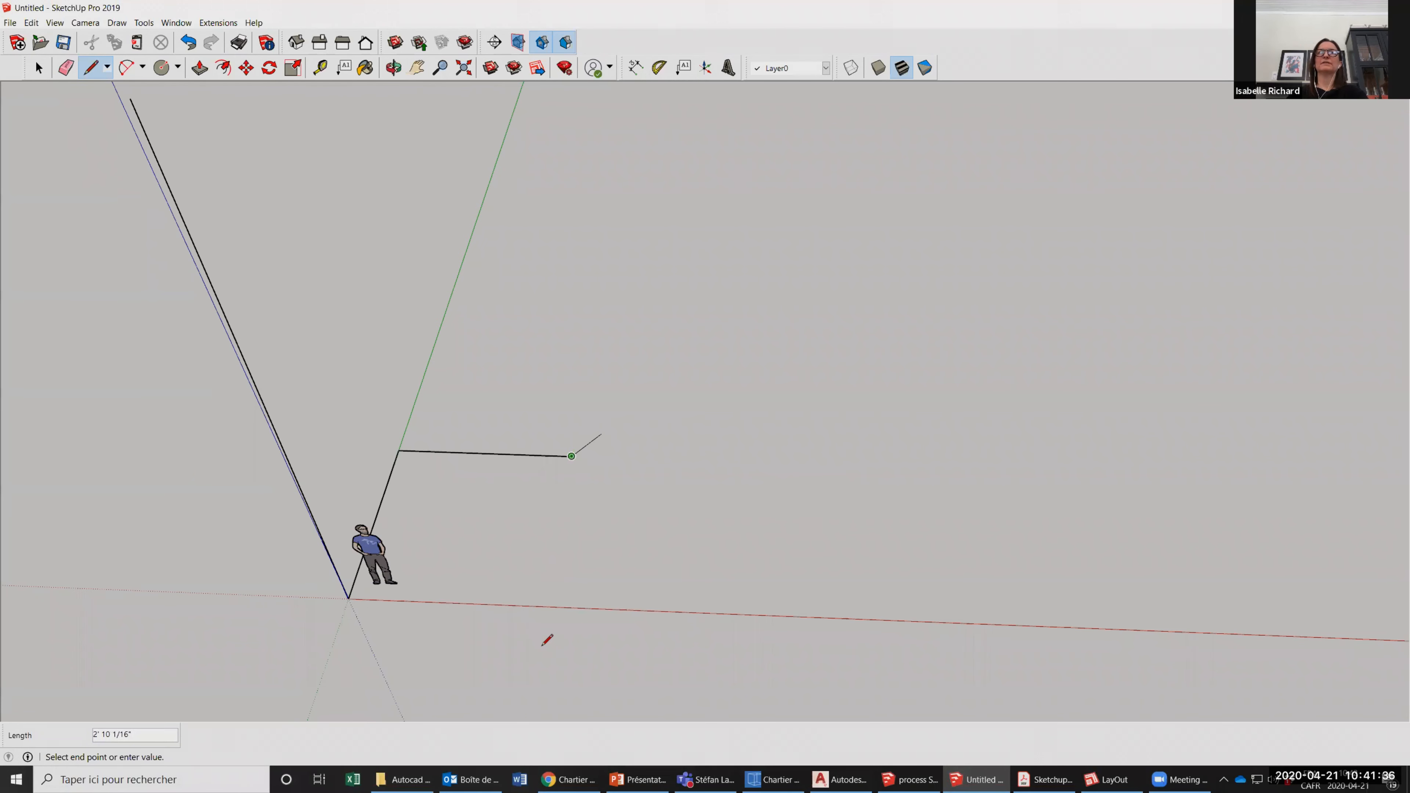
{"action": "scroll", "coordinate": [543, 644], "scroll_direction": "up", "scroll_amount": 2}
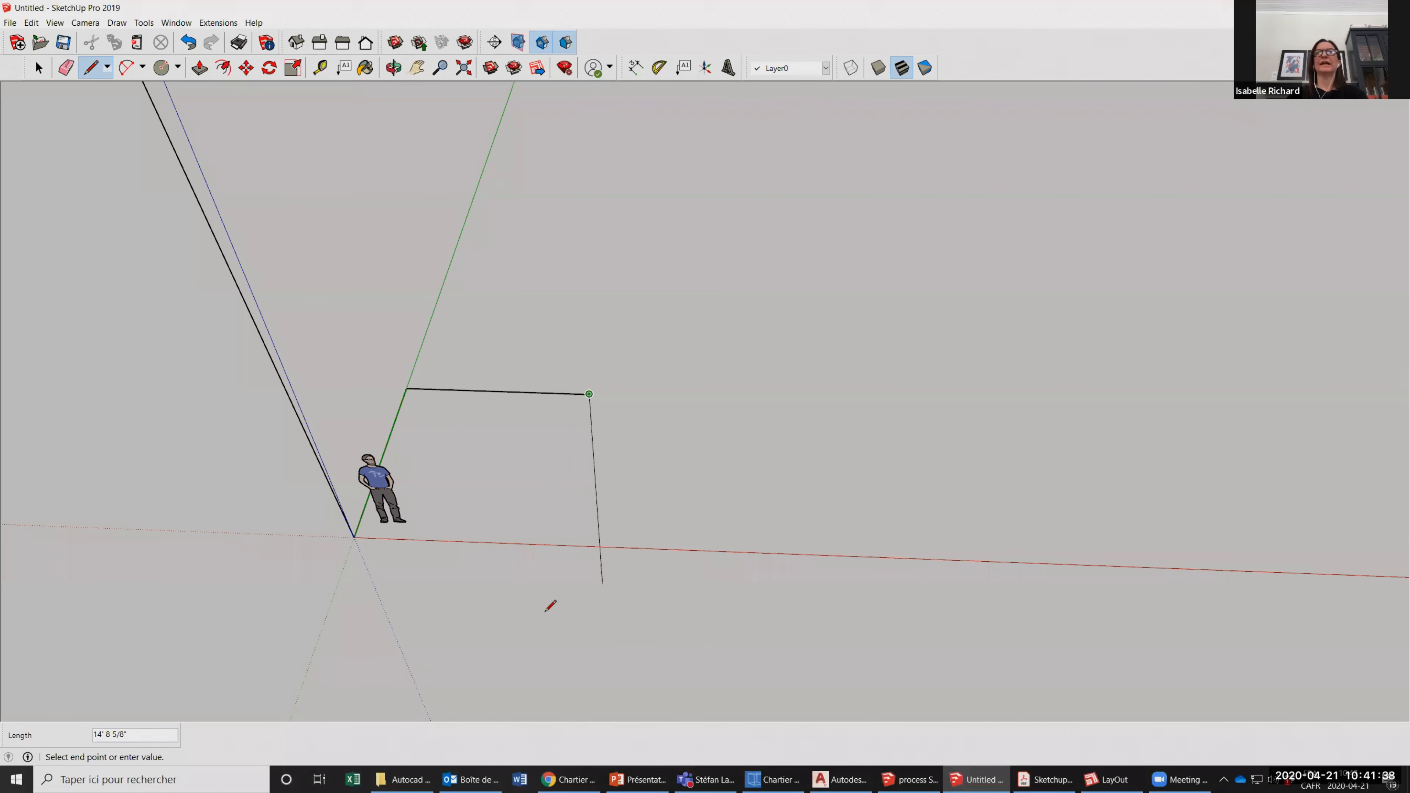
{"action": "scroll", "coordinate": [636, 422], "scroll_direction": "up", "scroll_amount": 1}
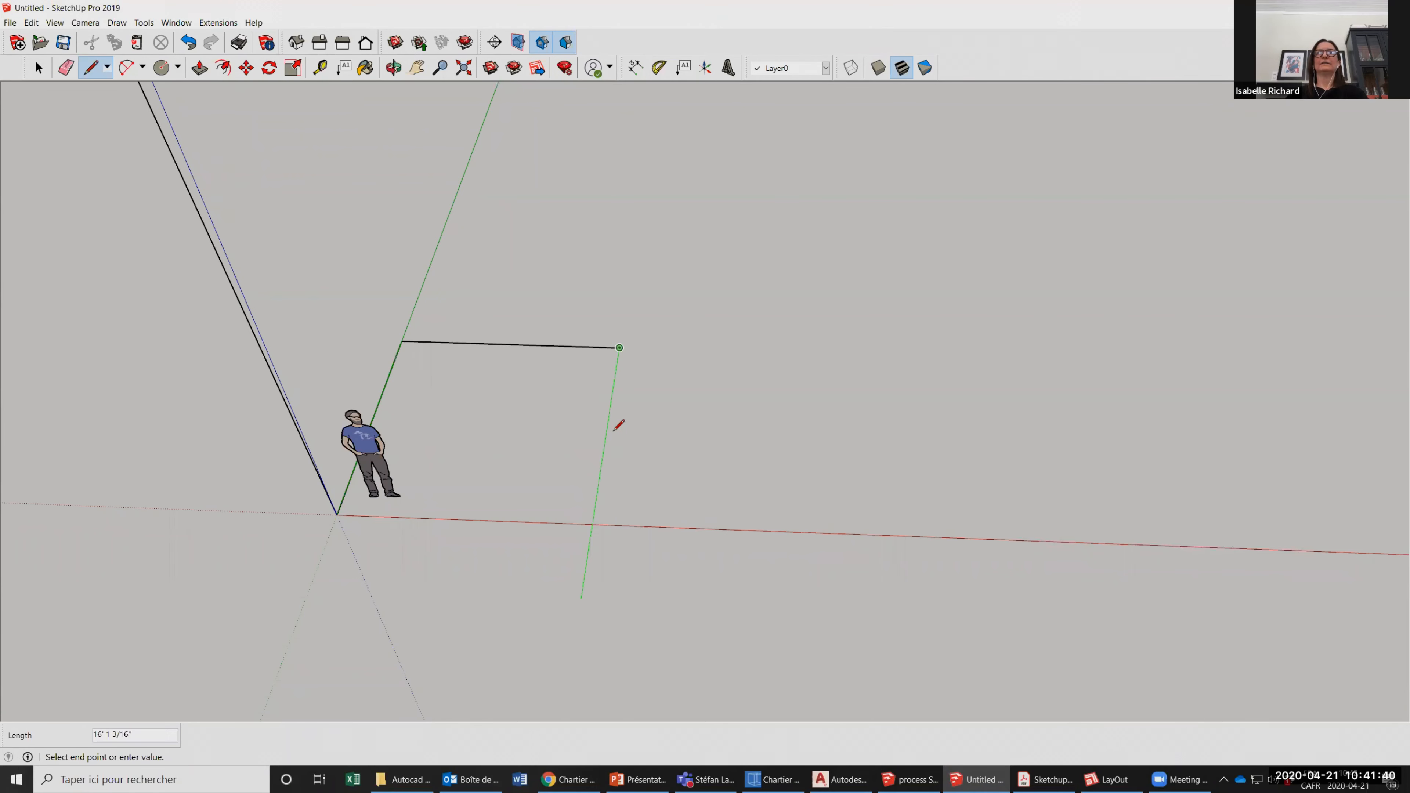
{"action": "scroll", "coordinate": [564, 494], "scroll_direction": "up", "scroll_amount": 1}
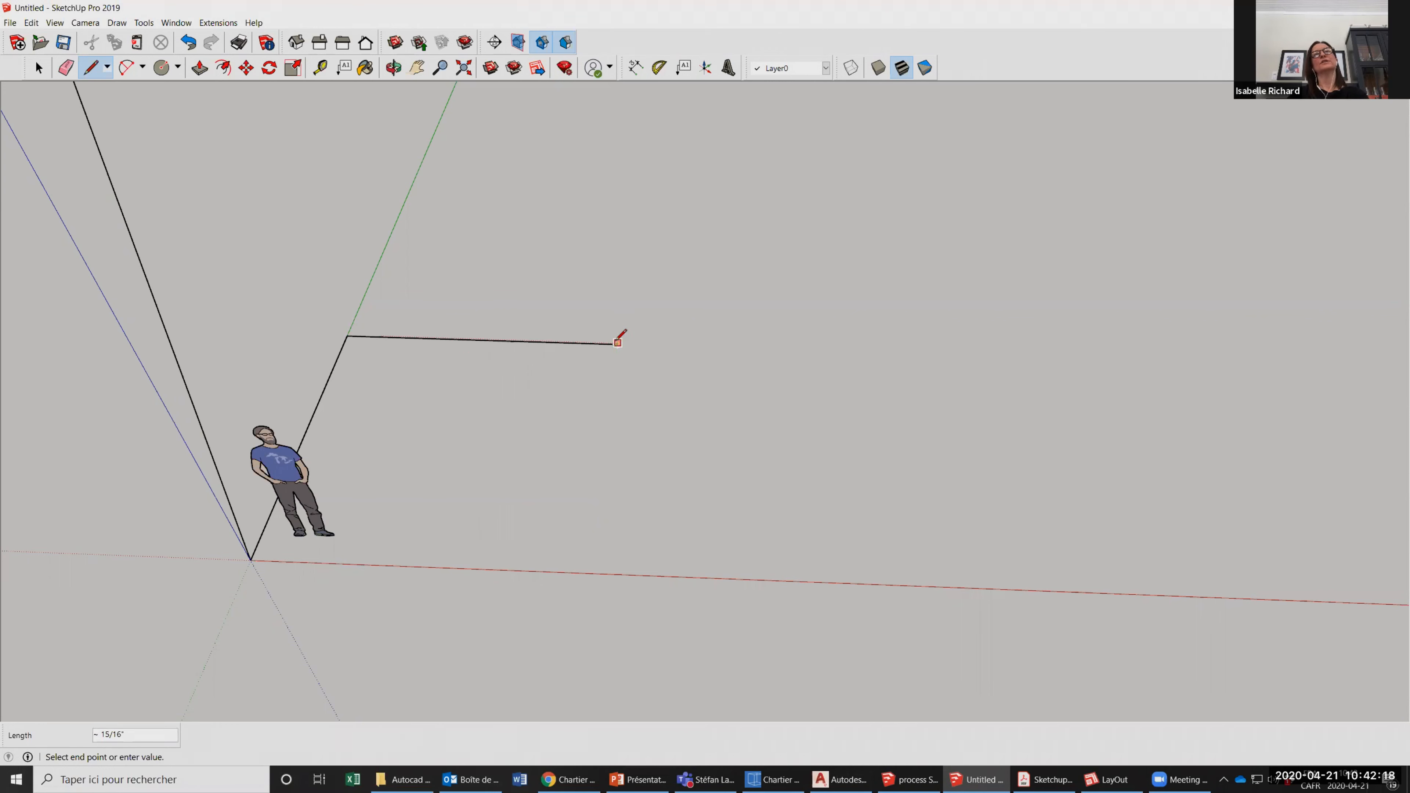
{"action": "left_click", "coordinate": [347, 335]}
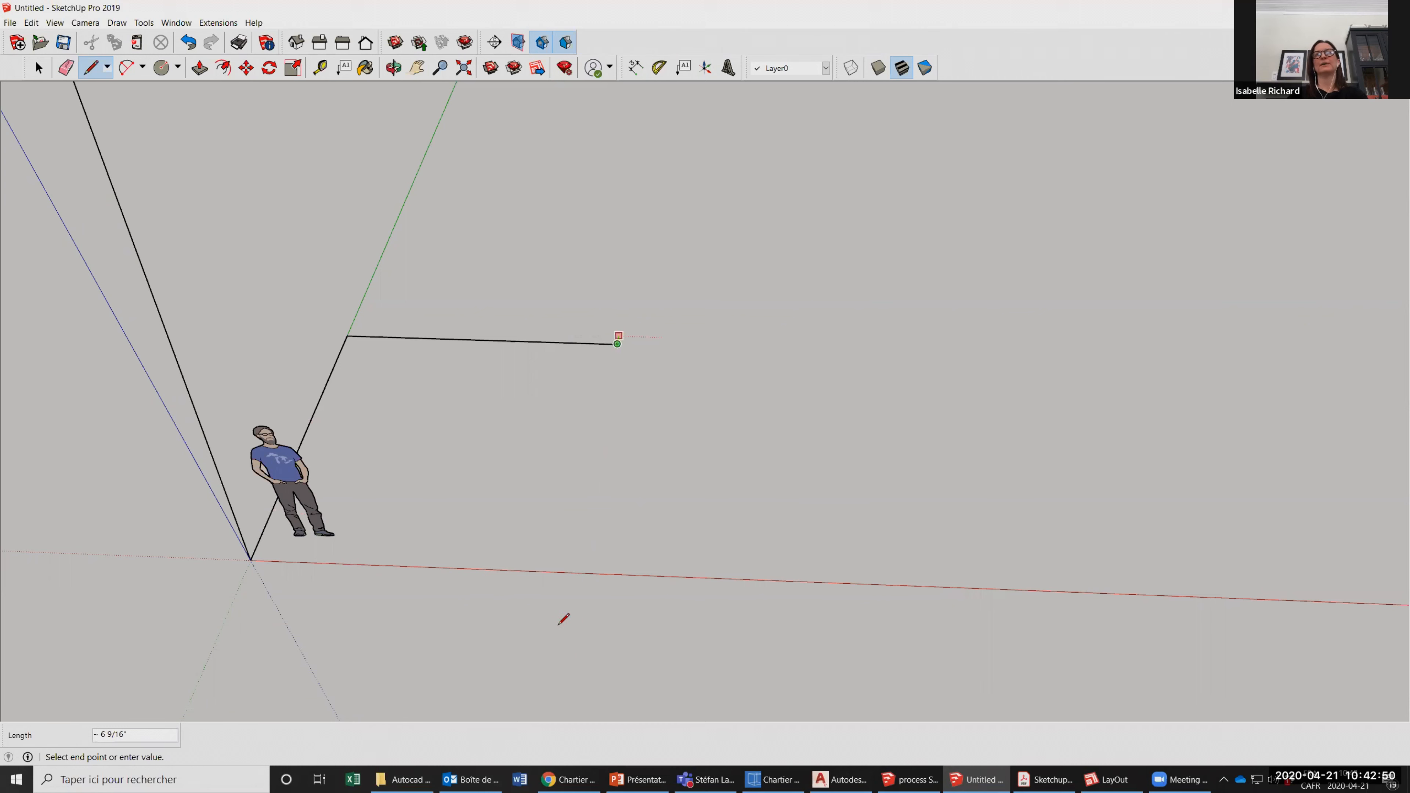
{"action": "left_click", "coordinate": [250, 559]}
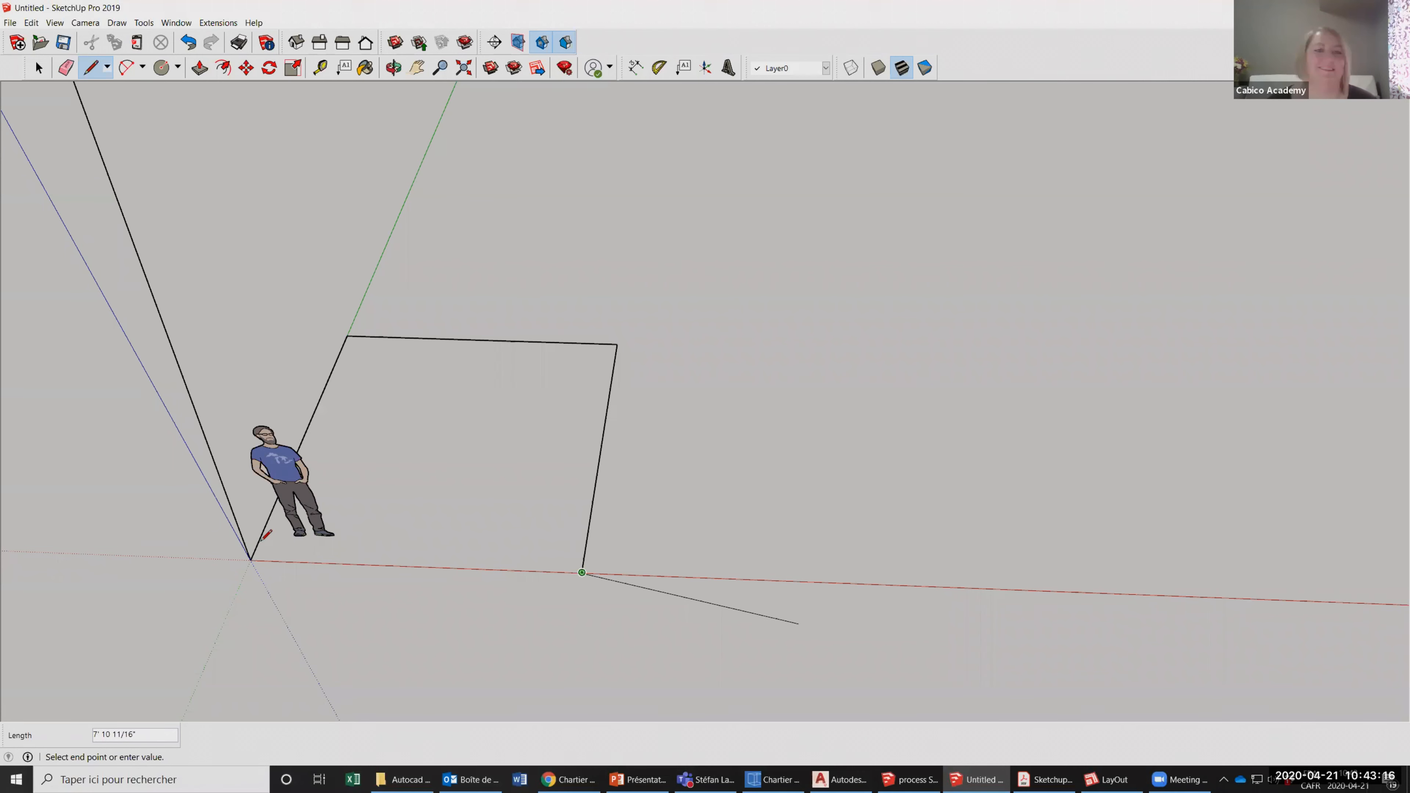
Close the square with a line back to the origin, and select its new face.
{"action": "left_click", "coordinate": [251, 559]}
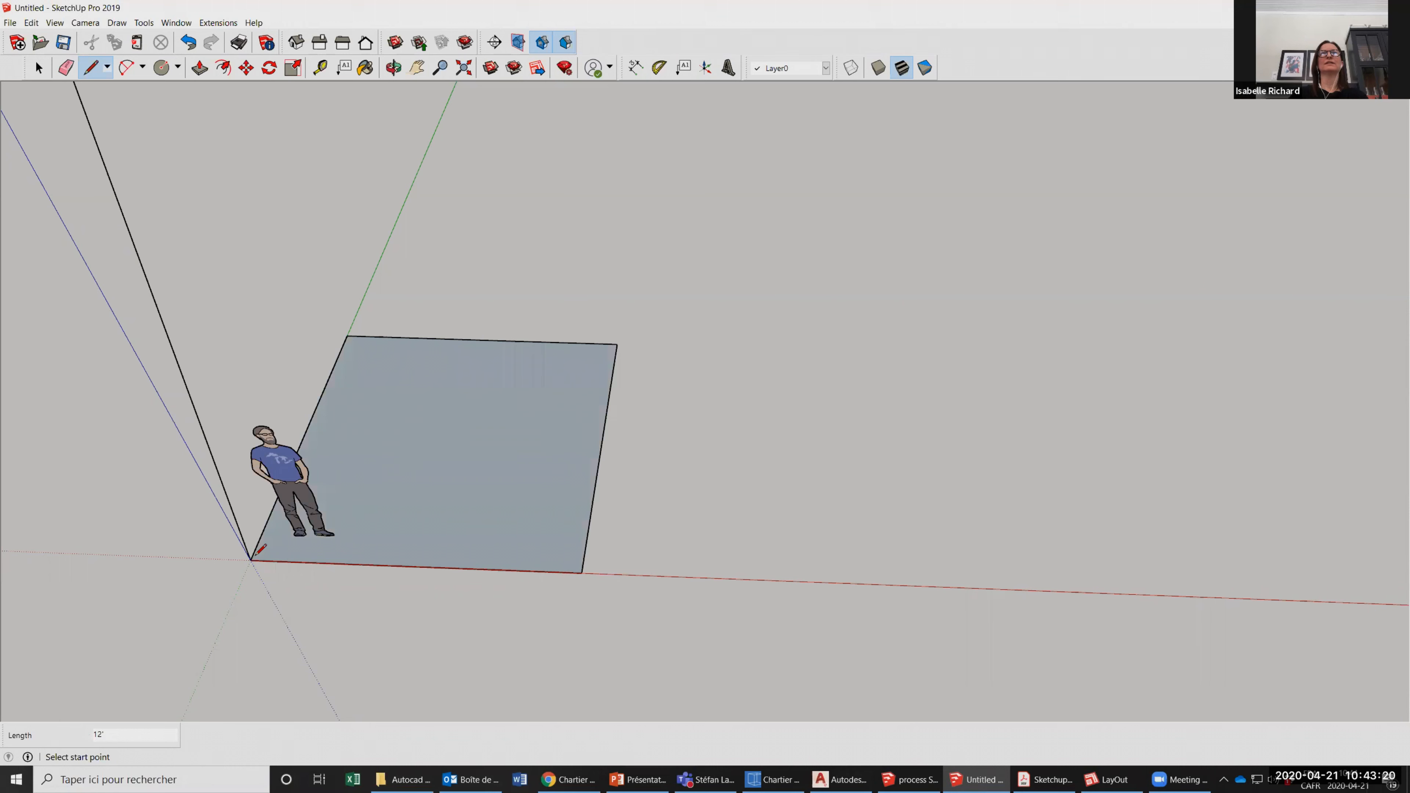
{"action": "key", "text": "space"}
{"action": "left_click", "coordinate": [534, 468]}
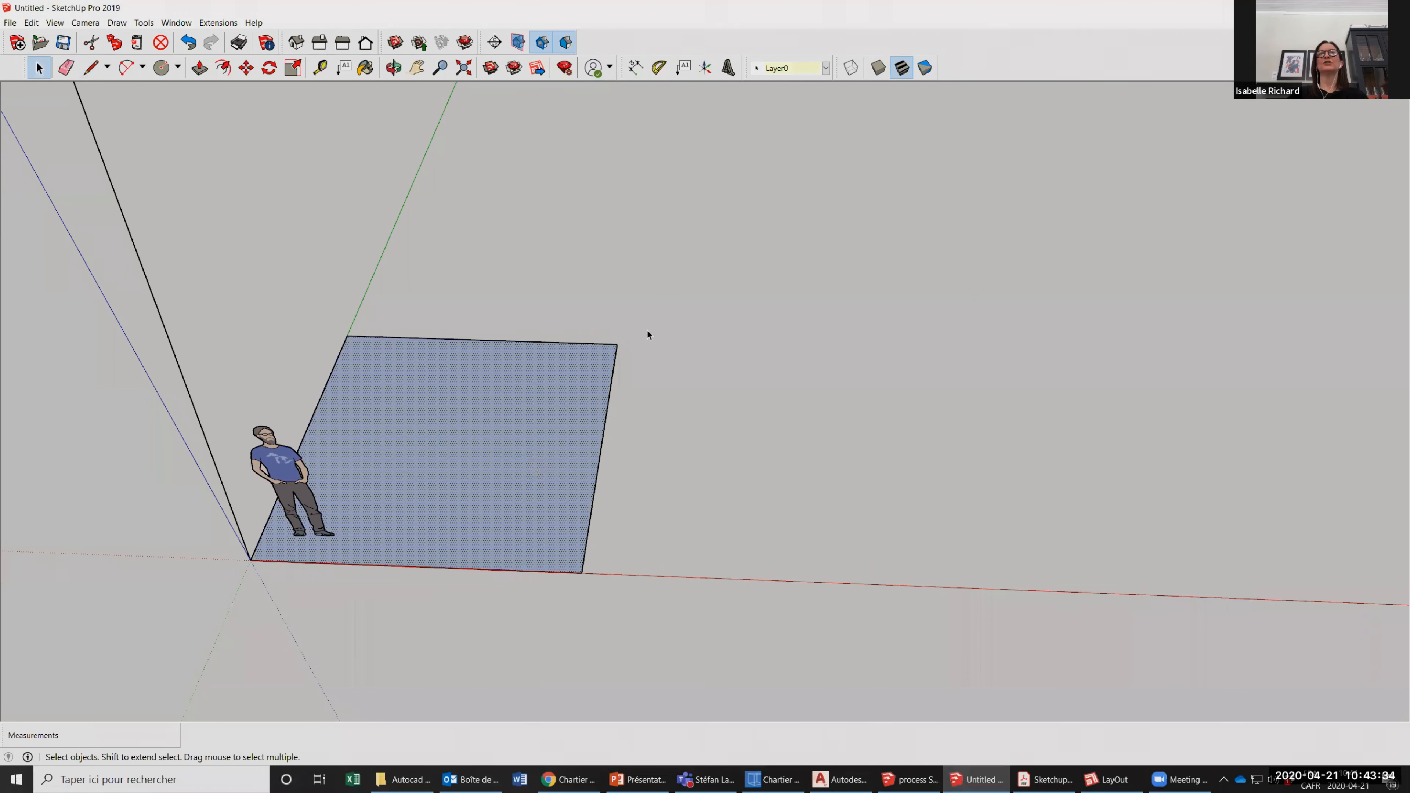
Deselect the square's face, and draw an open chain of four freehand lines on the ground beside the square.
{"action": "left_click", "coordinate": [264, 321]}
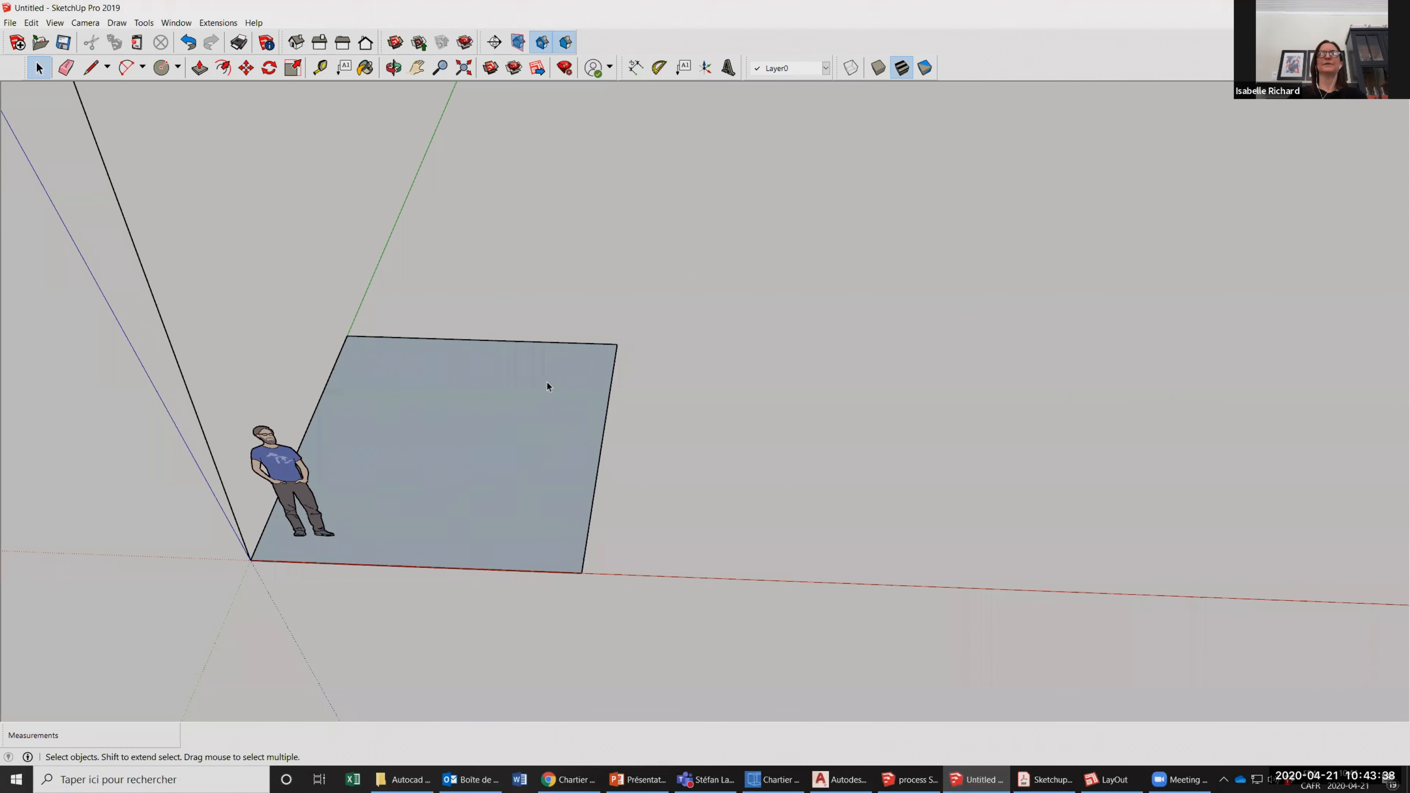
{"action": "left_click", "coordinate": [90, 67]}
{"action": "left_click", "coordinate": [752, 411]}
{"action": "left_click", "coordinate": [936, 416]}
{"action": "left_click", "coordinate": [944, 471]}
{"action": "left_click", "coordinate": [827, 466]}
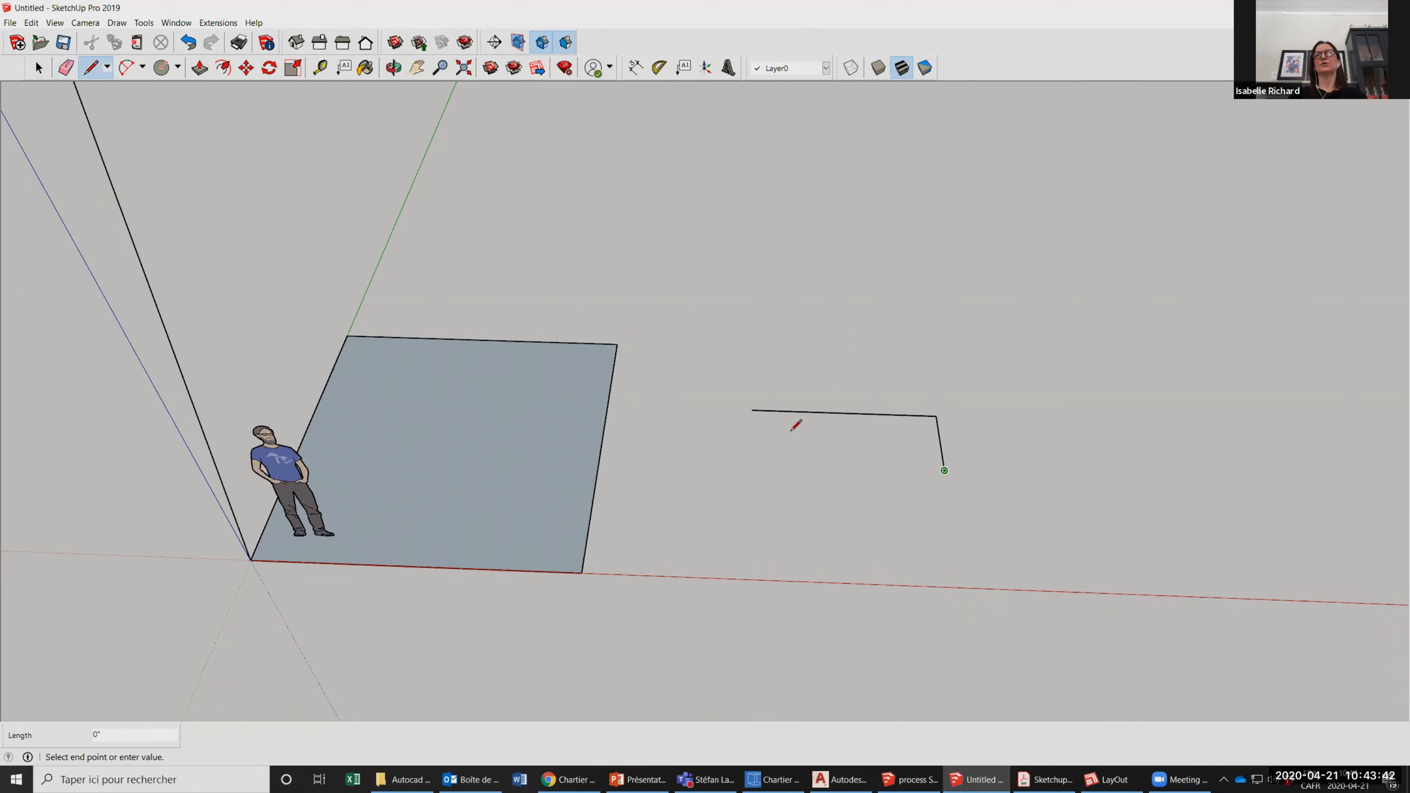
{"action": "left_click", "coordinate": [791, 431]}
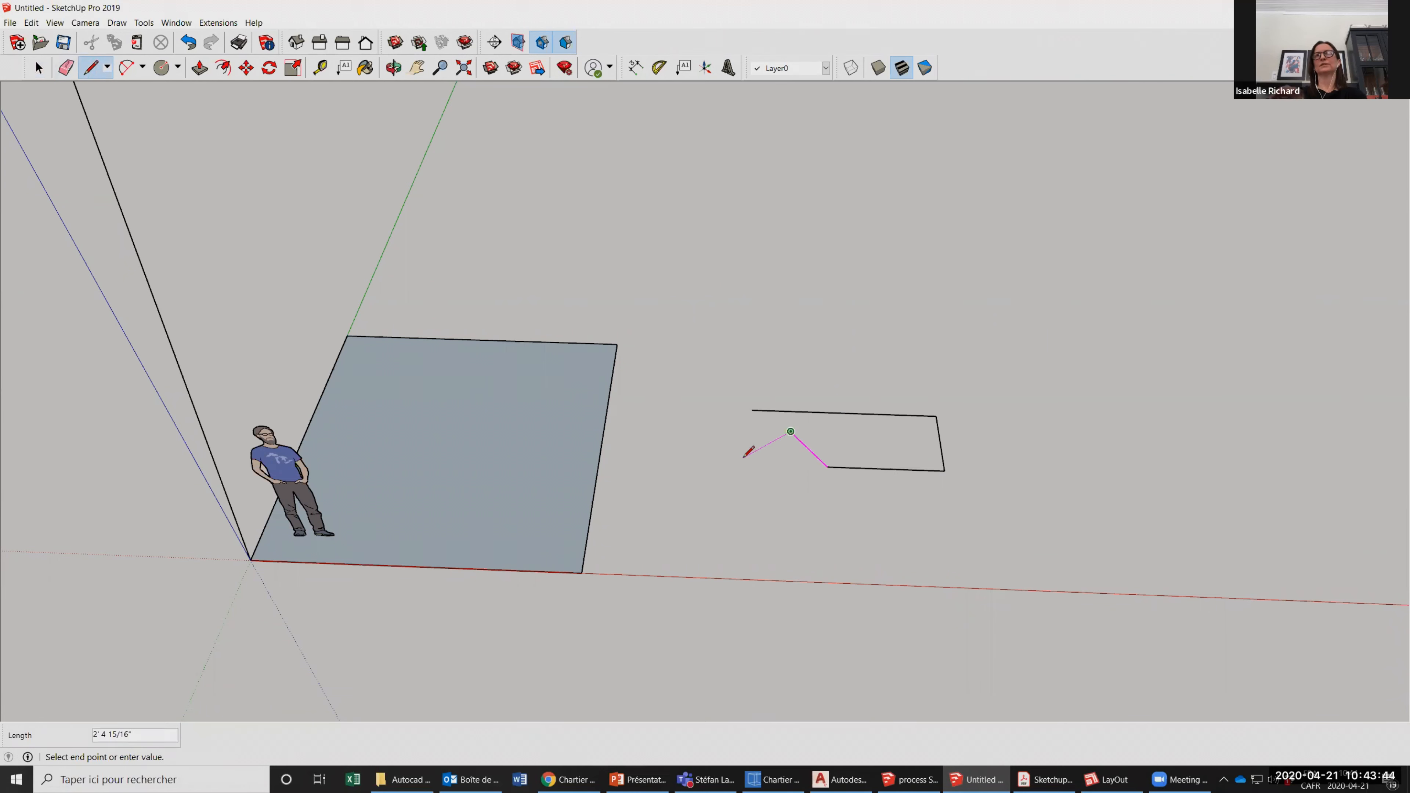
{"action": "key", "text": "Escape"}
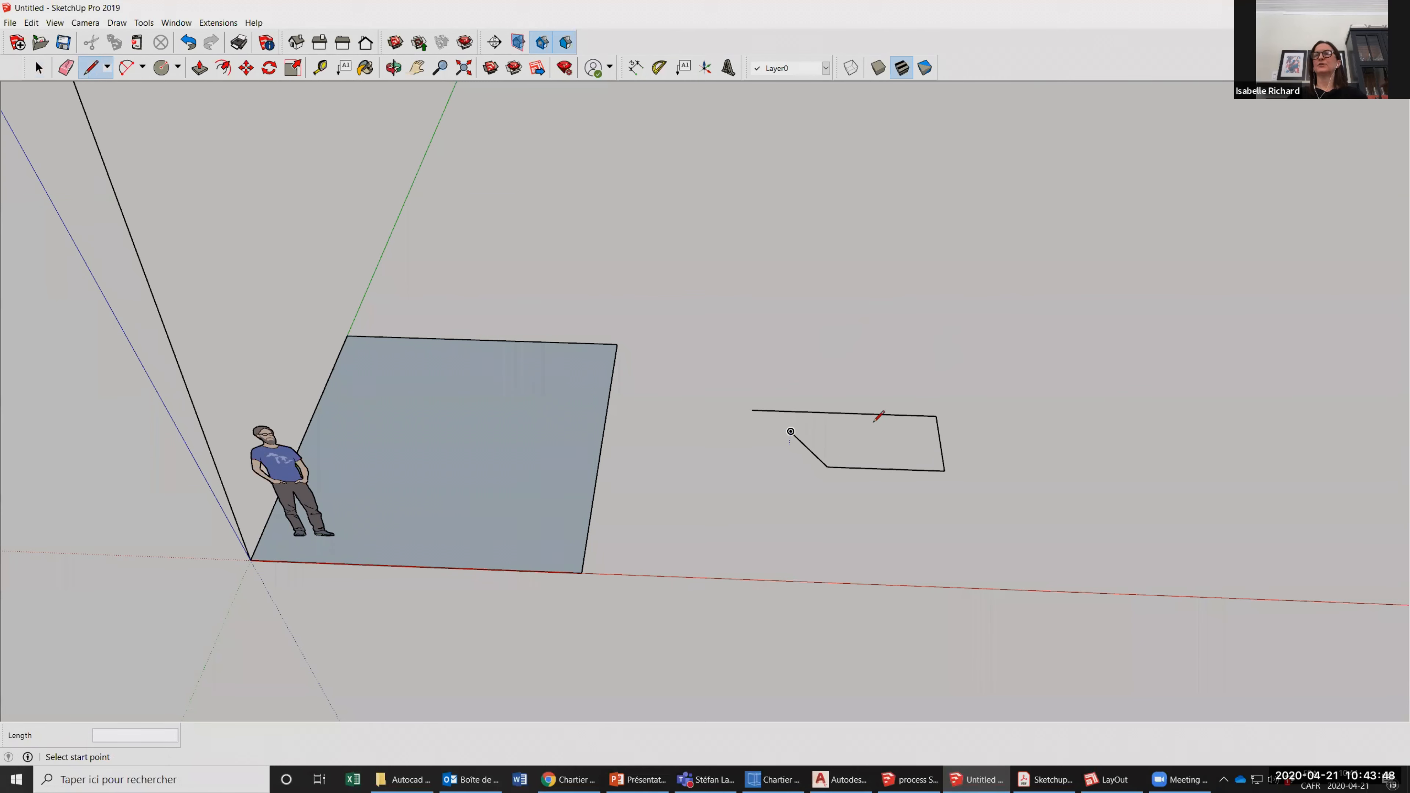
Close the open four-line chain beside the square with a line between its two free ends.
{"action": "scroll", "coordinate": [876, 421], "scroll_direction": "up", "scroll_amount": 1}
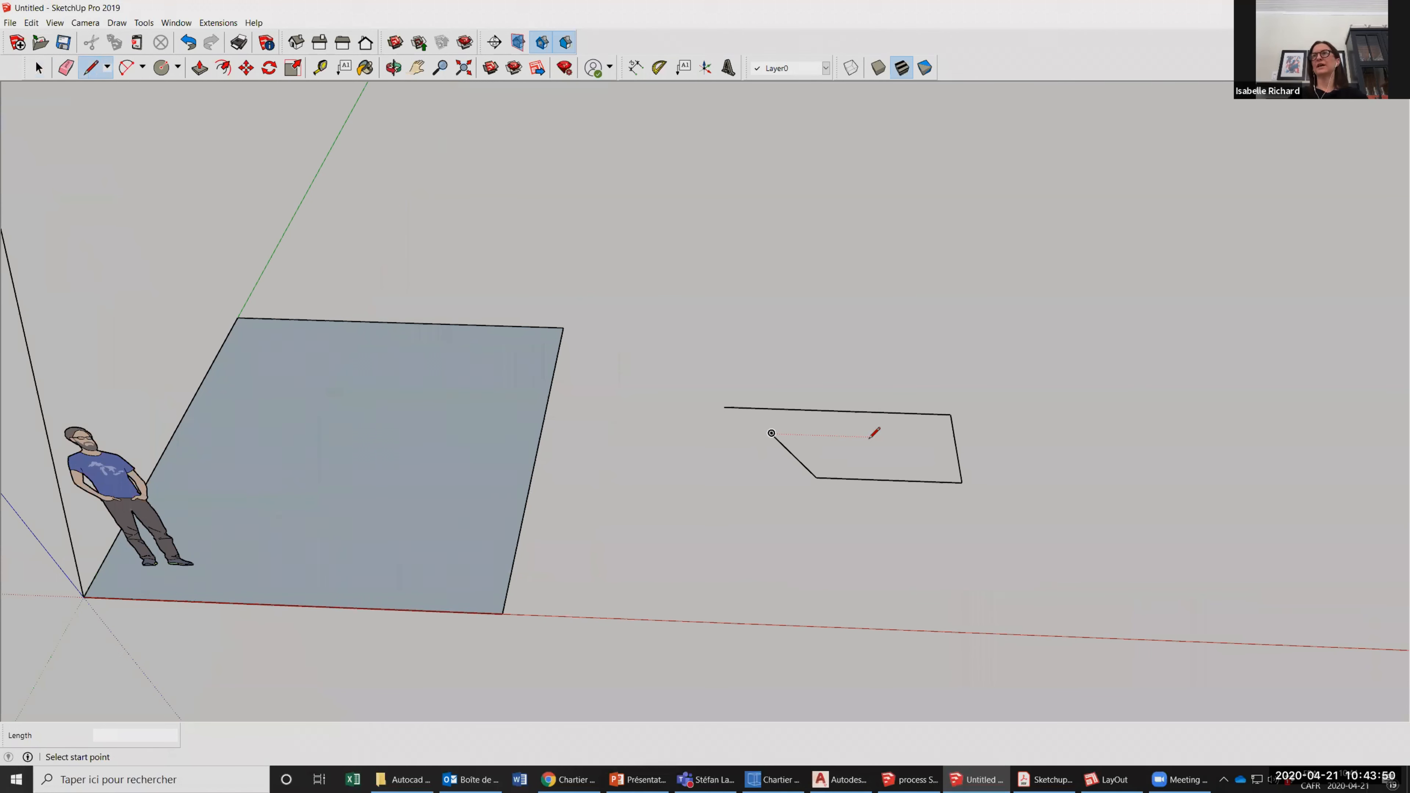
{"action": "scroll", "coordinate": [875, 433], "scroll_direction": "up", "scroll_amount": 1}
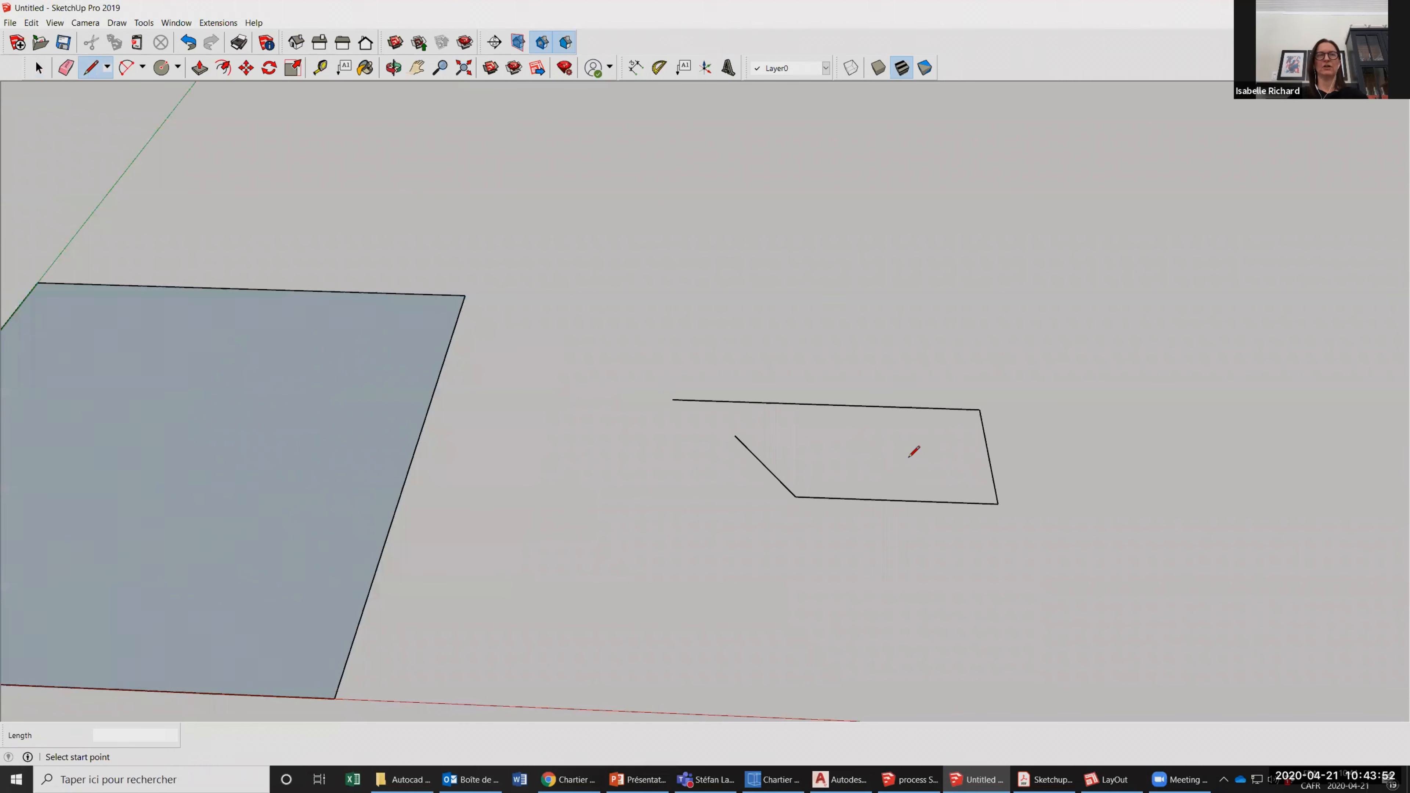
{"action": "scroll", "coordinate": [749, 432], "scroll_direction": "down", "scroll_amount": 1}
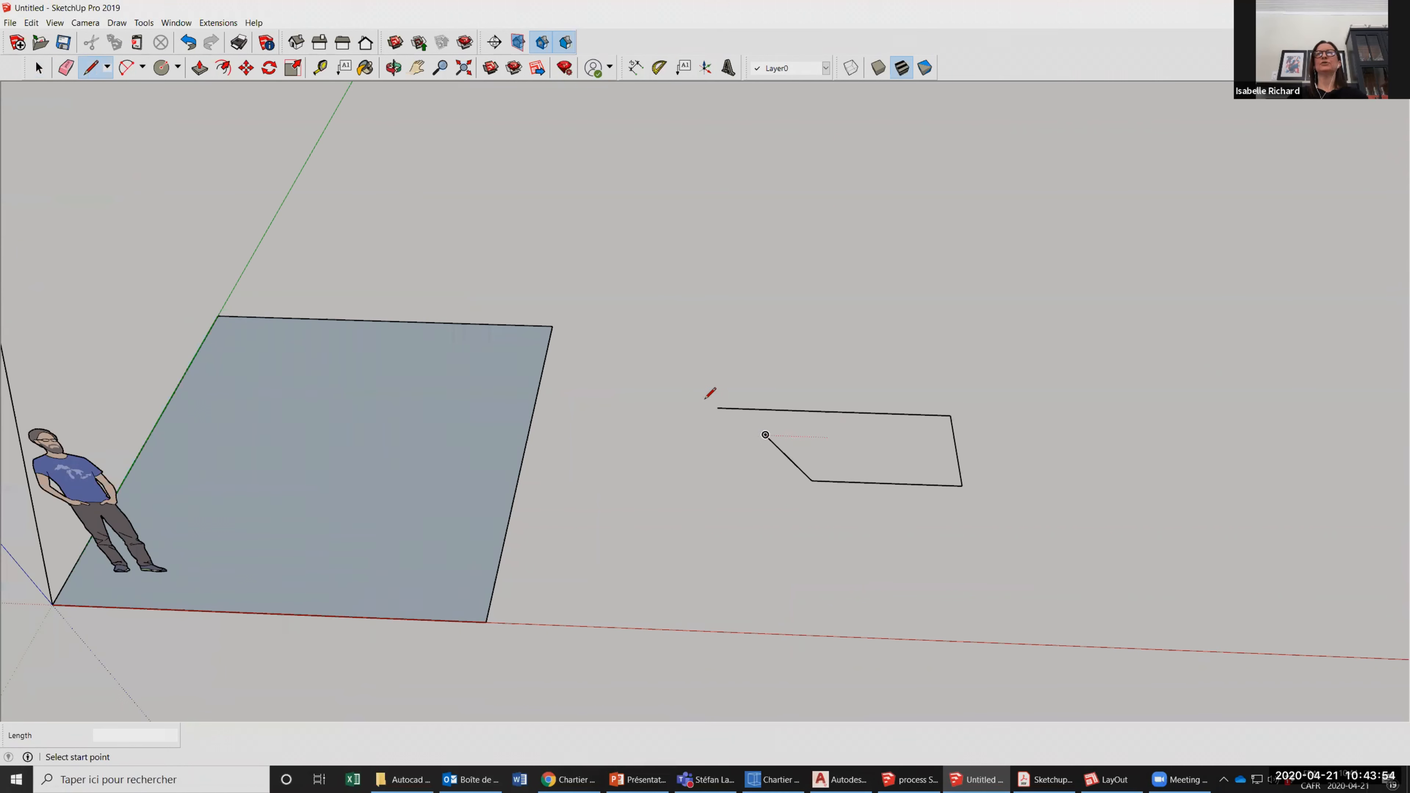
{"action": "scroll", "coordinate": [750, 432], "scroll_direction": "up", "scroll_amount": 2}
{"action": "left_click", "coordinate": [769, 435]}
{"action": "left_click", "coordinate": [703, 398]}
{"action": "scroll", "coordinate": [647, 446], "scroll_direction": "down", "scroll_amount": 3}
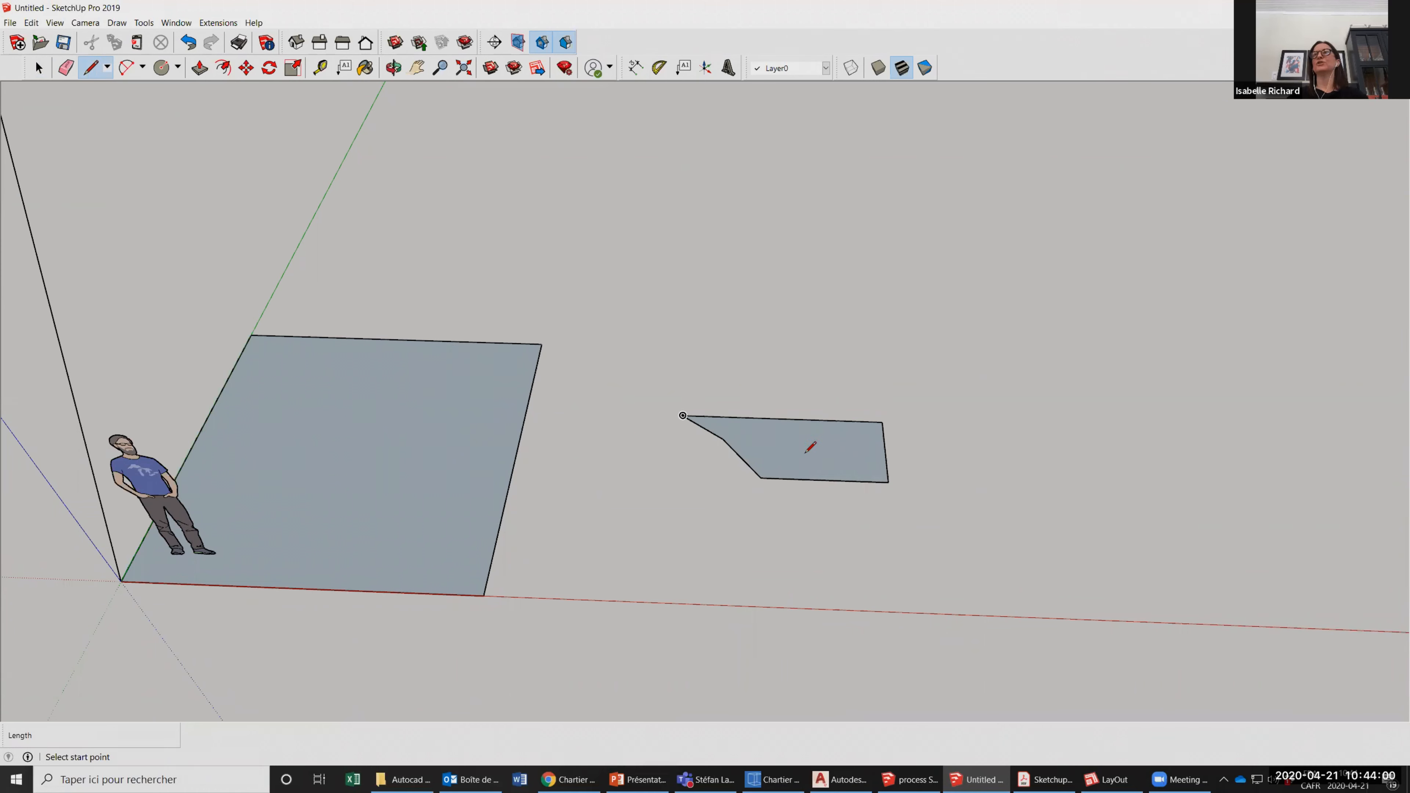
Delete the irregular face beside the square together with all its edges.
{"action": "key", "text": "space"}
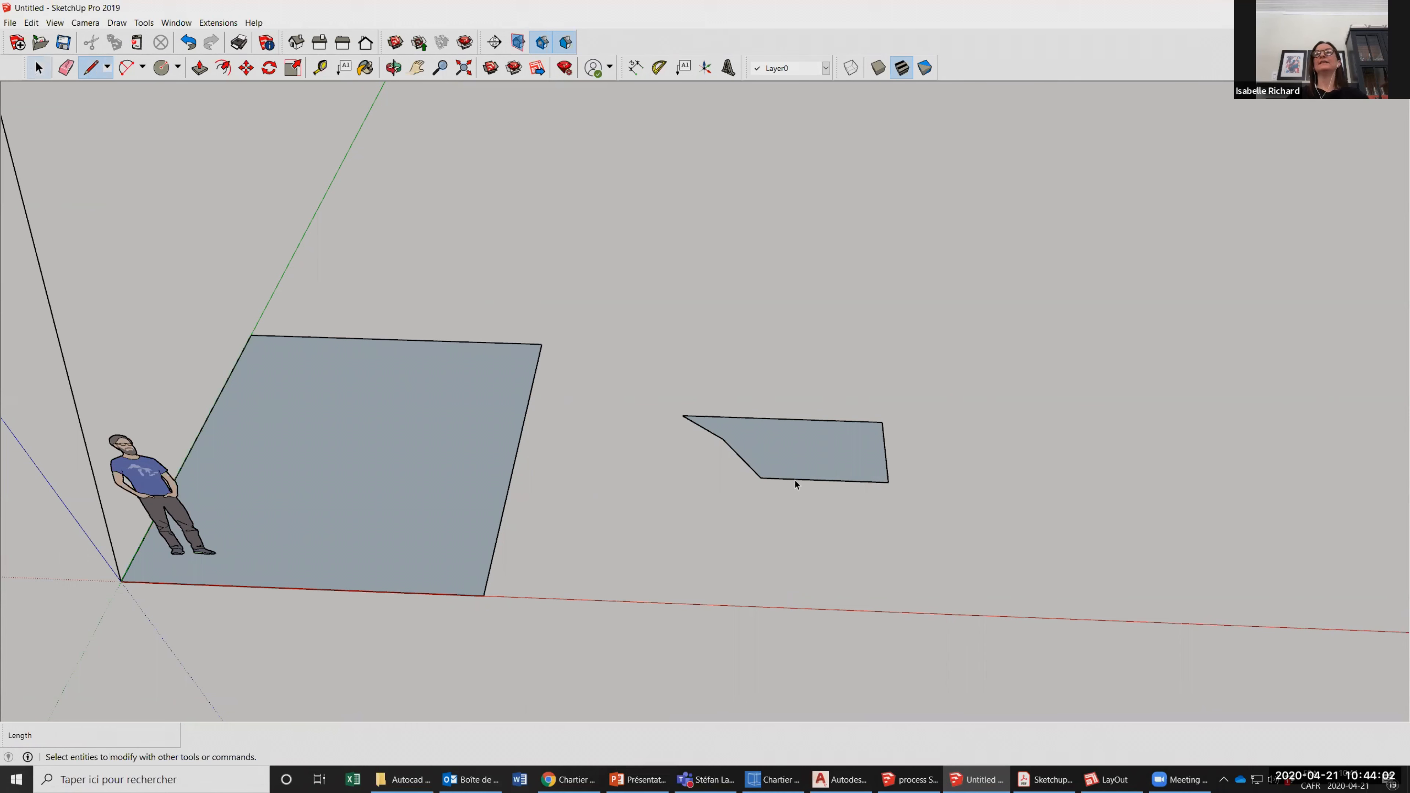
{"action": "left_click", "coordinate": [795, 466]}
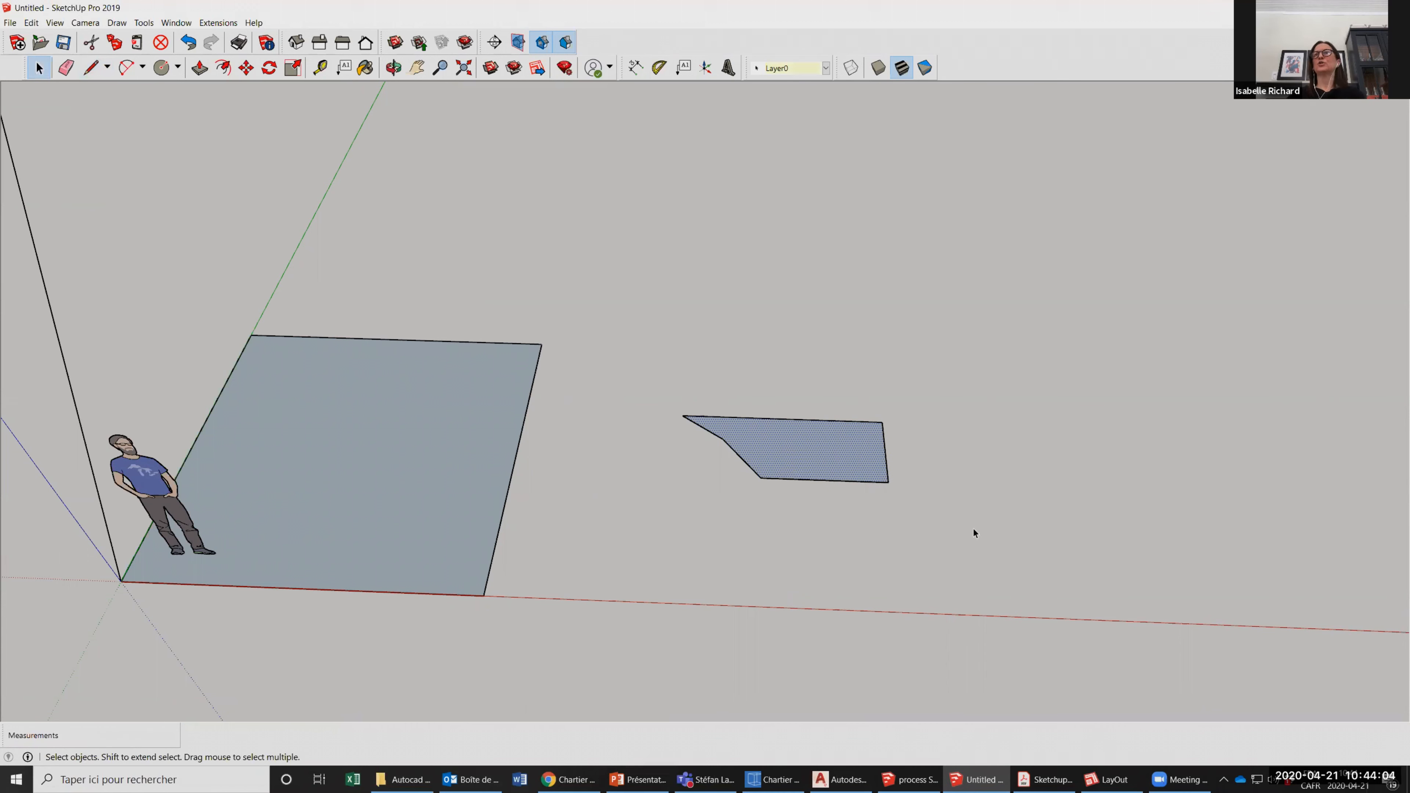
{"action": "key", "text": "Delete"}
{"action": "key", "text": "Delete"}
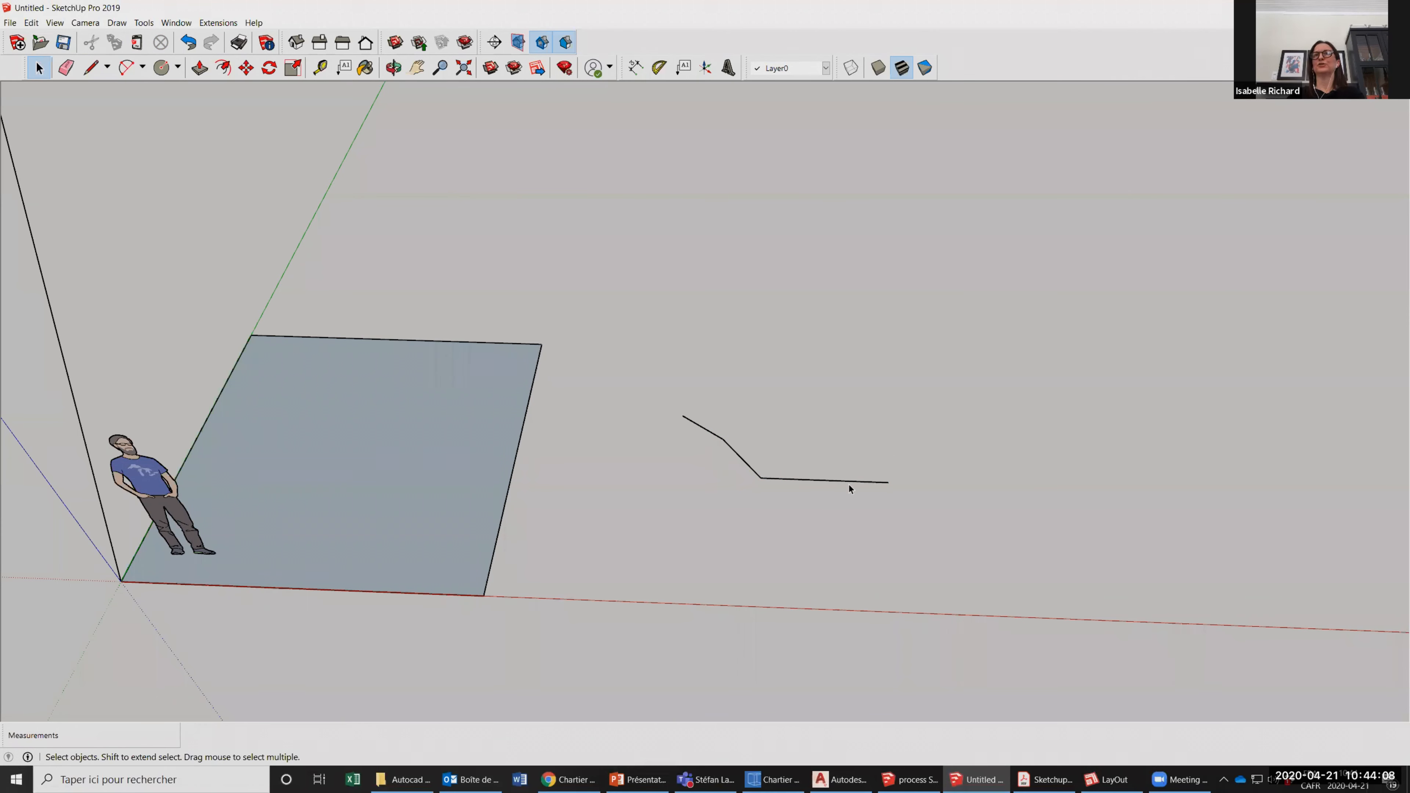
{"action": "left_click", "coordinate": [846, 481]}
{"action": "key", "text": "Delete"}
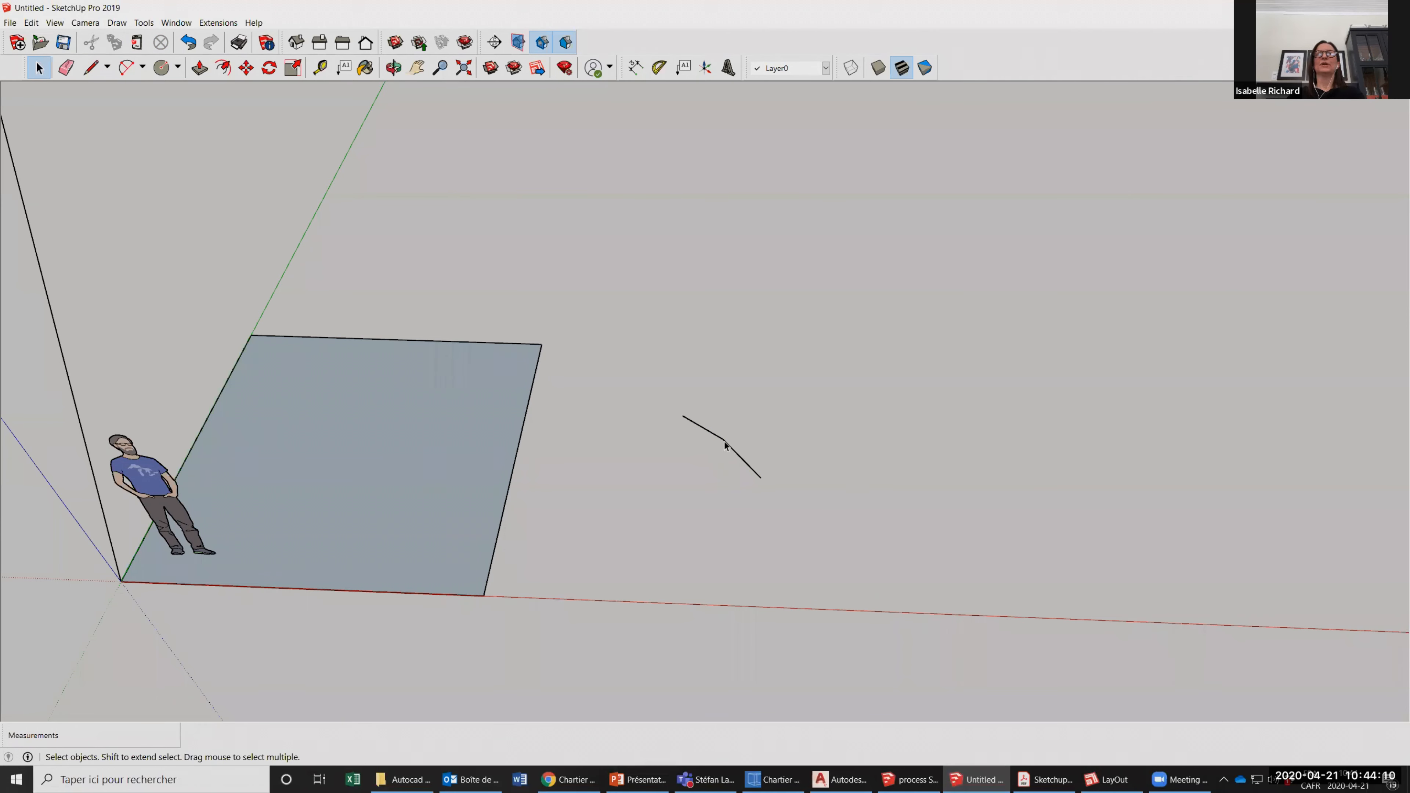
{"action": "scroll", "coordinate": [947, 456], "scroll_direction": "down", "scroll_amount": 4}
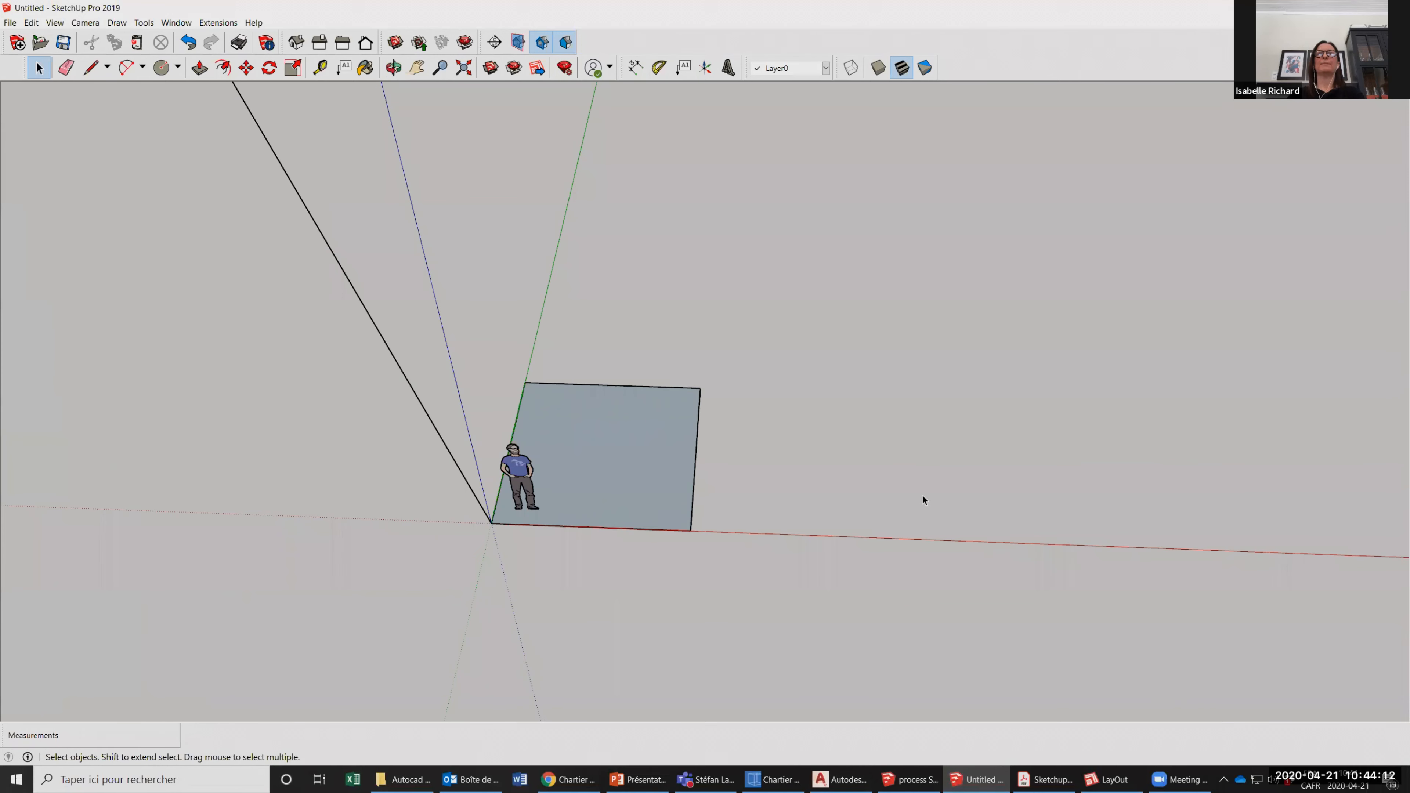
Select the human scale figure standing near the origin and delete it.
{"action": "scroll", "coordinate": [943, 454], "scroll_direction": "up", "scroll_amount": 2}
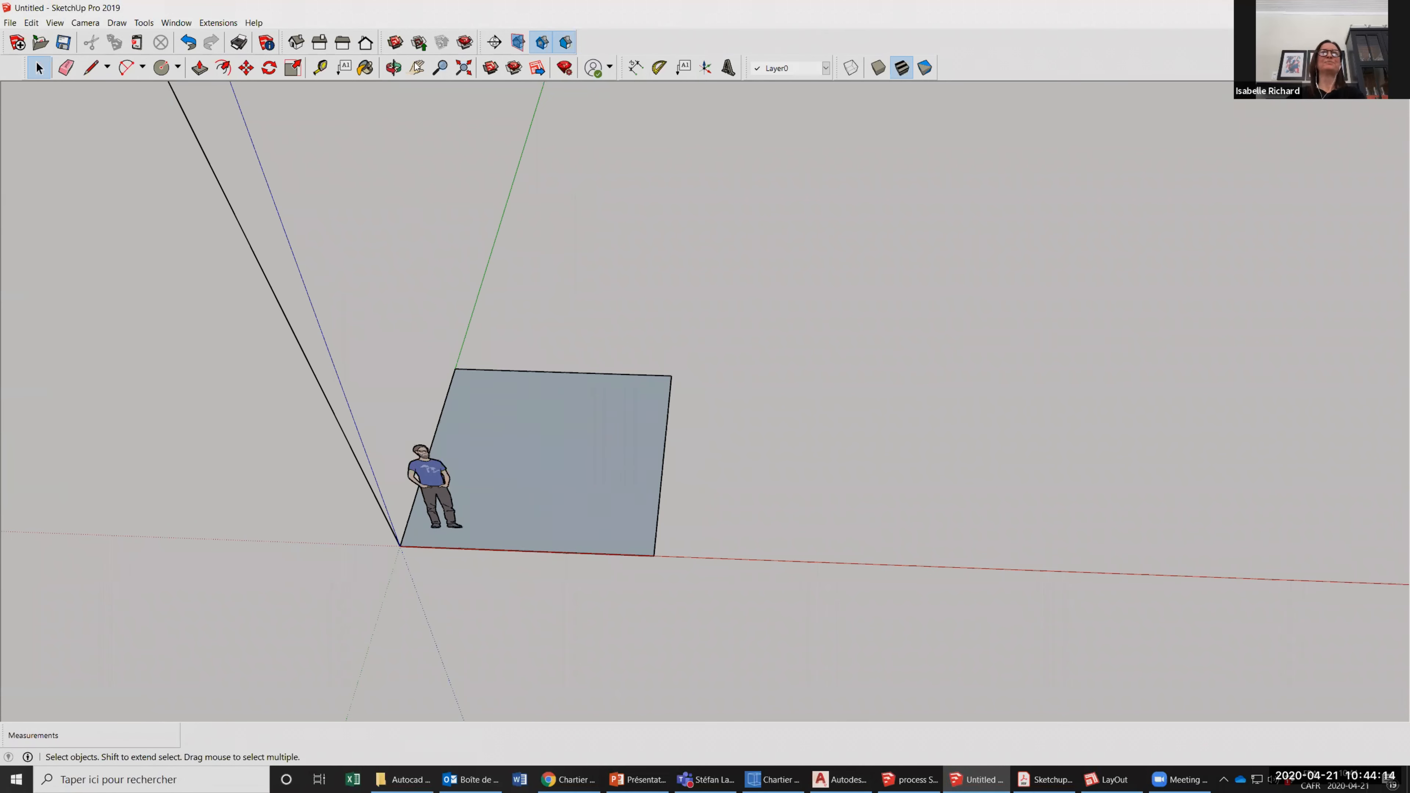
{"action": "left_click", "coordinate": [402, 67]}
{"action": "left_click_drag", "start_coordinate": [299, 406], "coordinate": [272, 388]}
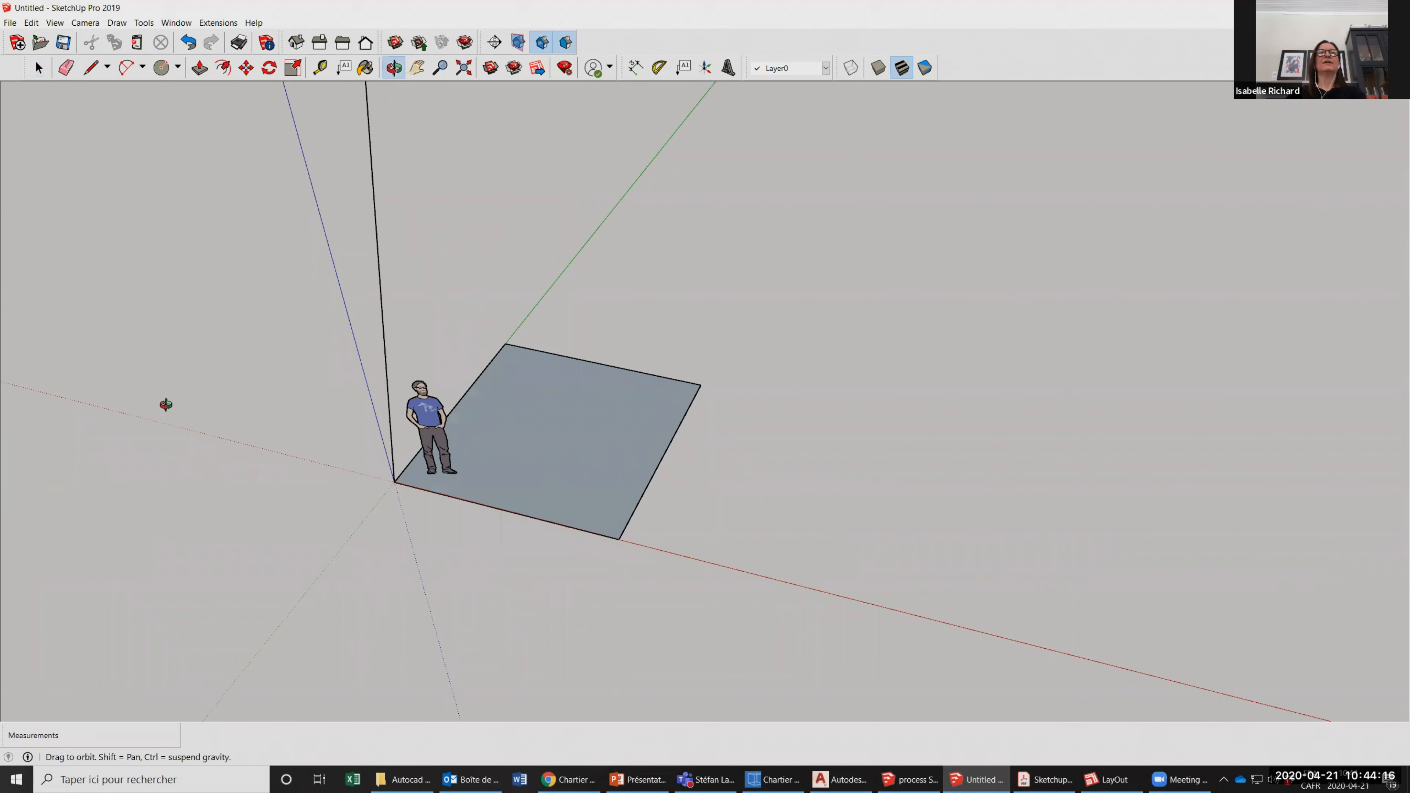
{"action": "left_click_drag", "start_coordinate": [356, 381], "coordinate": [609, 395]}
{"action": "mouse_move", "coordinate": [337, 519]}
{"action": "left_mouse_down"}
{"action": "mouse_move", "coordinate": [435, 442]}
{"action": "mouse_move", "coordinate": [172, 80]}
{"action": "left_mouse_up"}
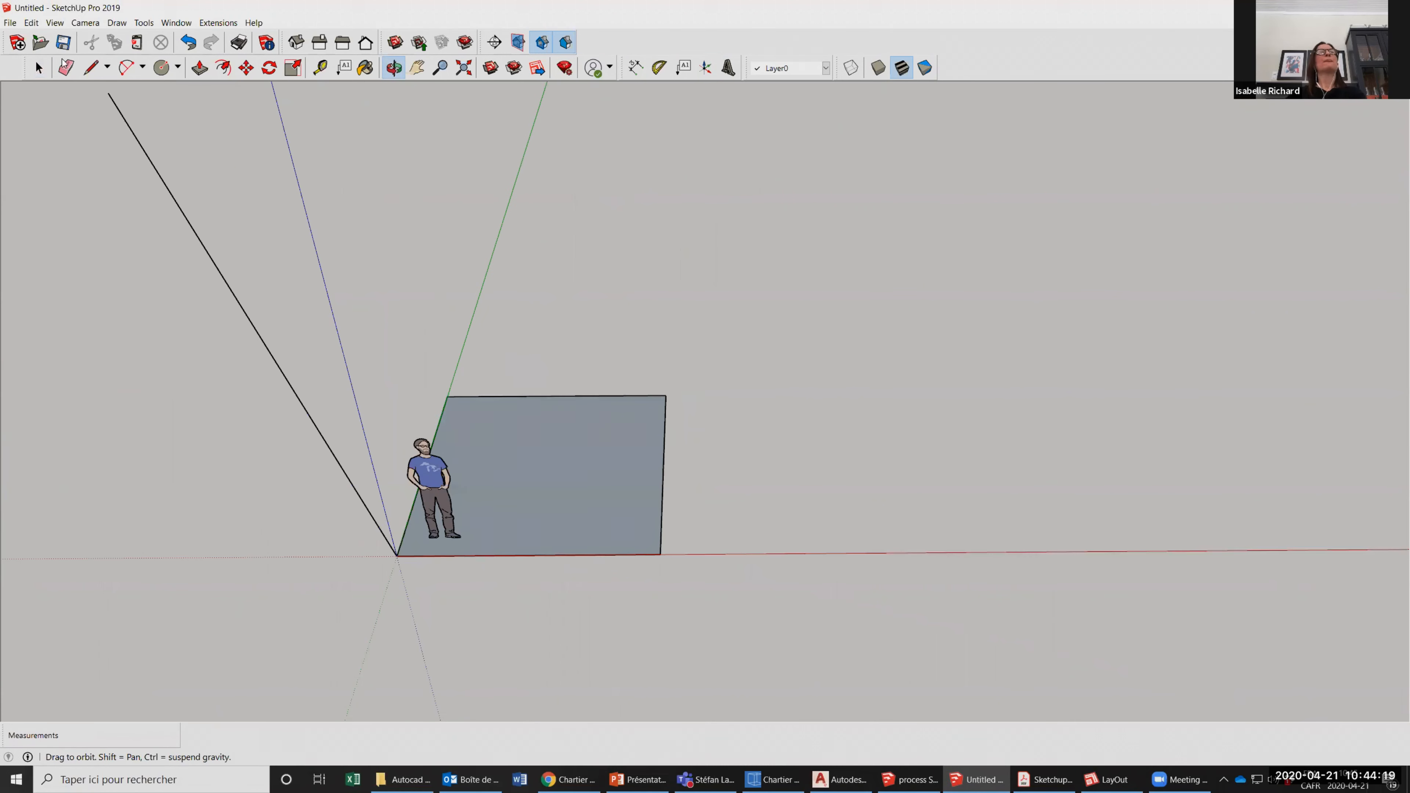
{"action": "left_click", "coordinate": [41, 68]}
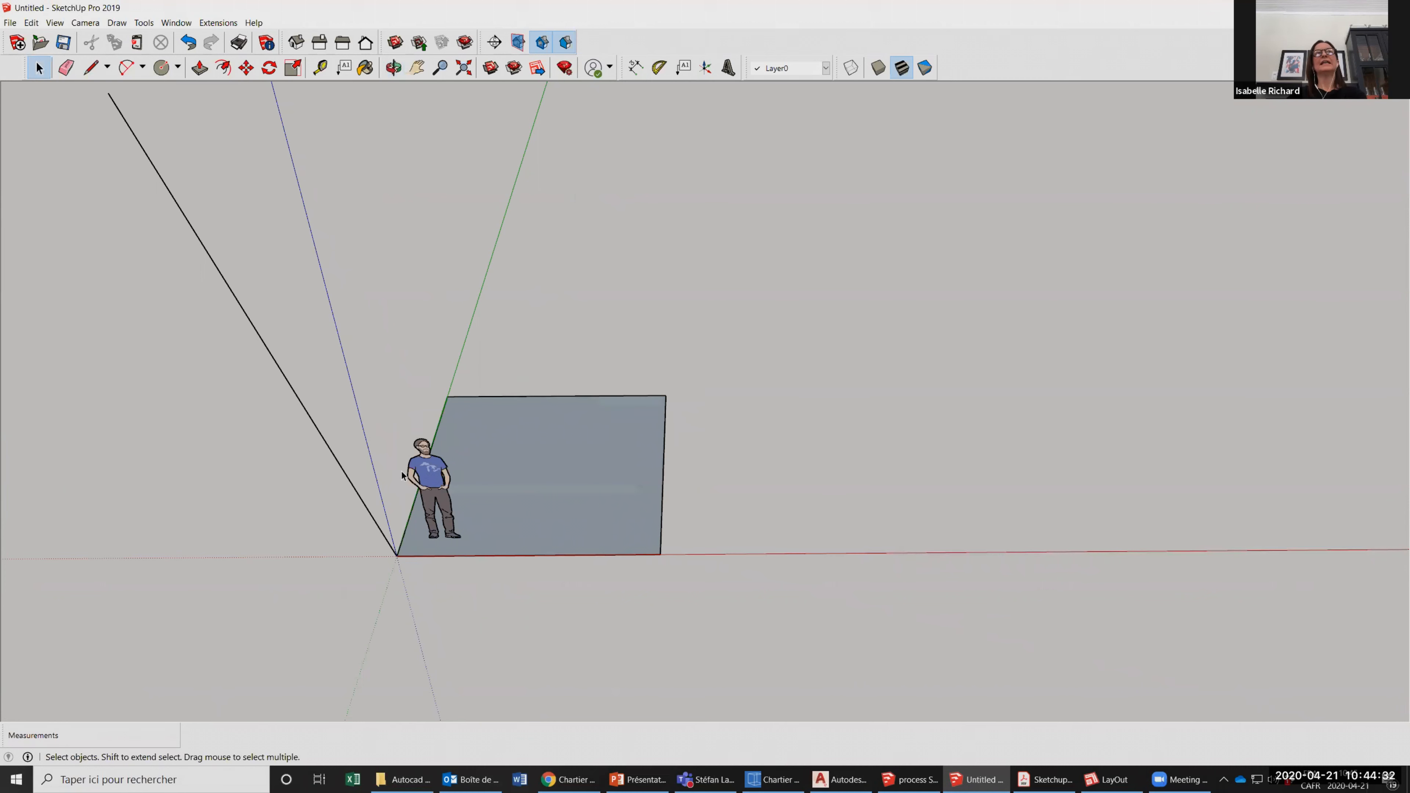
{"action": "left_click", "coordinate": [211, 260]}
{"action": "left_click", "coordinate": [417, 472]}
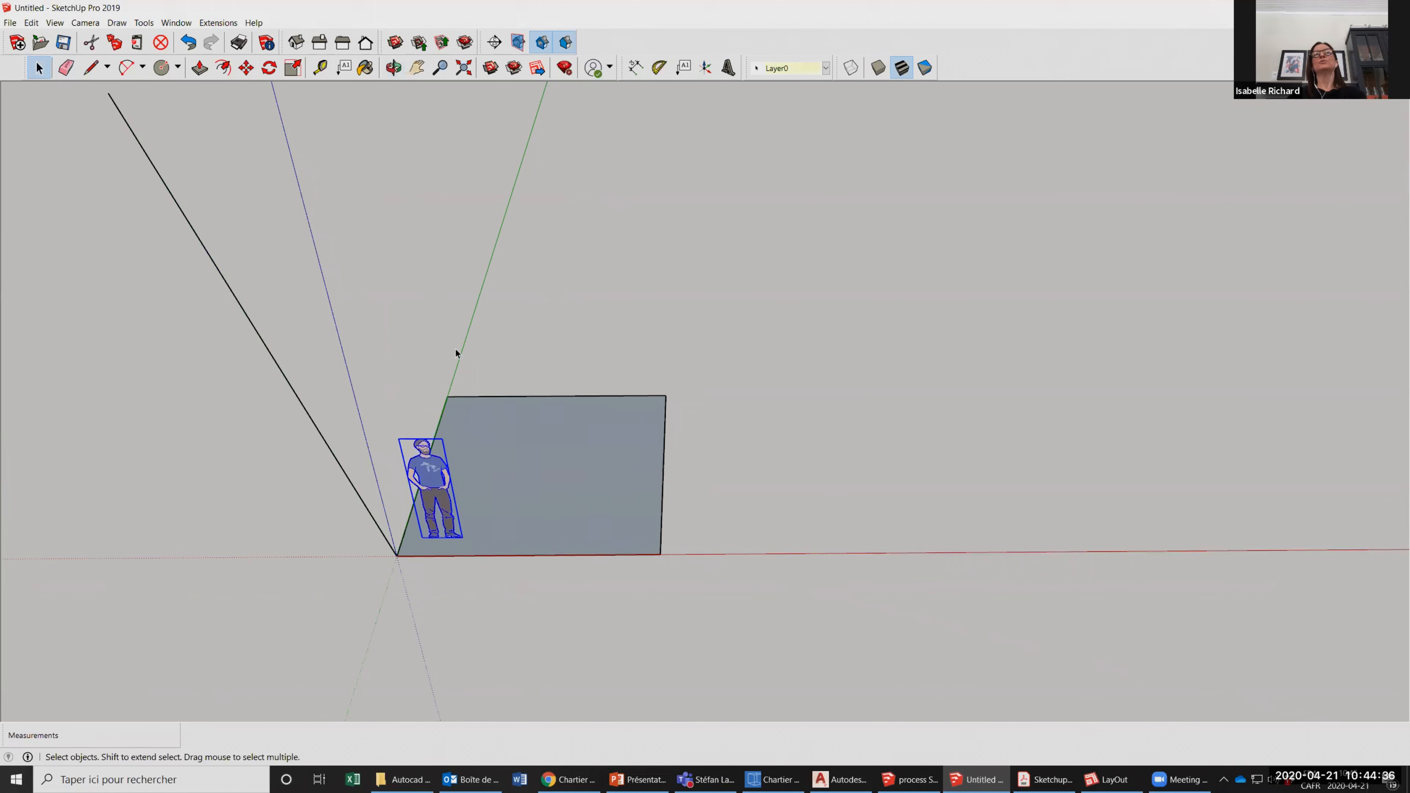
{"action": "left_click", "coordinate": [493, 322]}
{"action": "left_click", "coordinate": [427, 473]}
{"action": "left_click", "coordinate": [323, 316]}
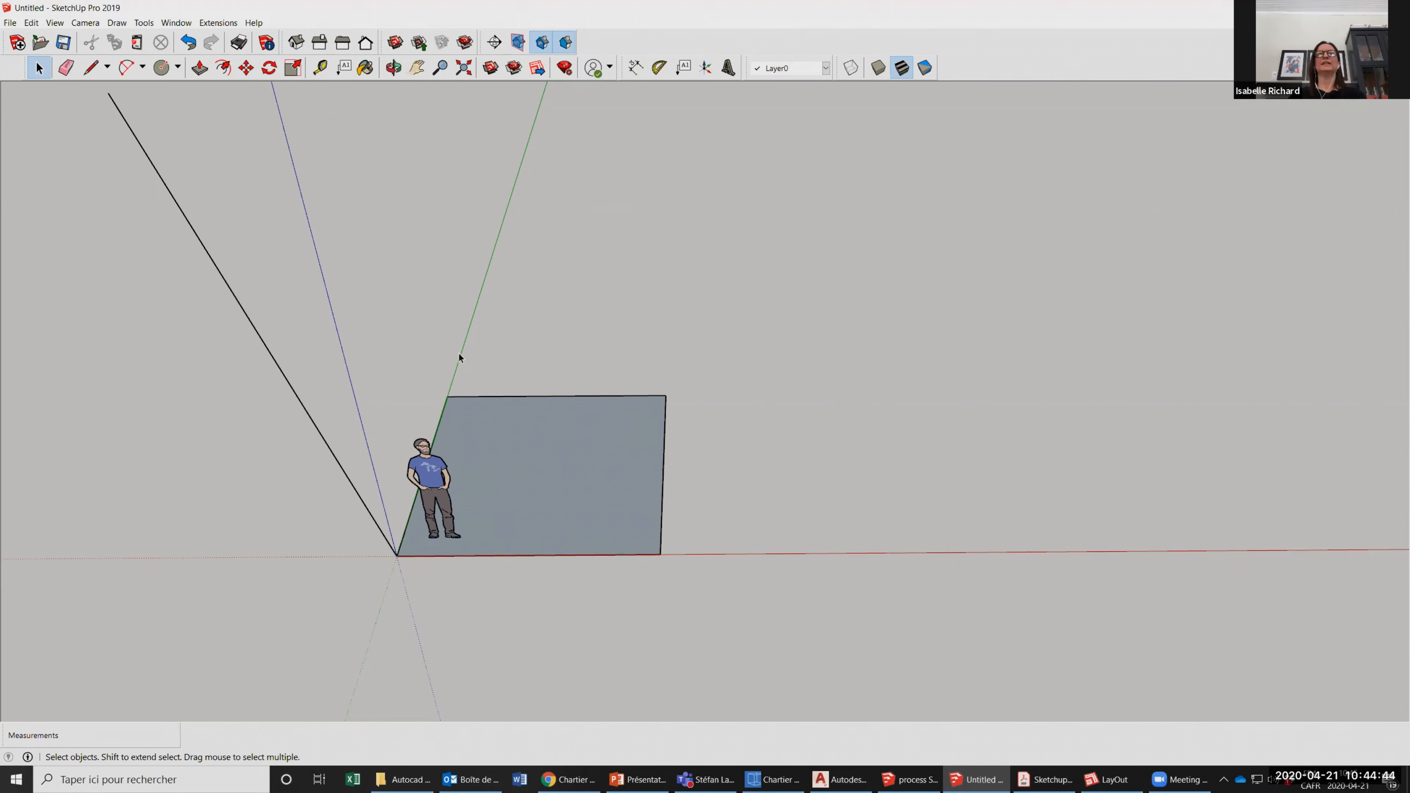
{"action": "left_click", "coordinate": [431, 481]}
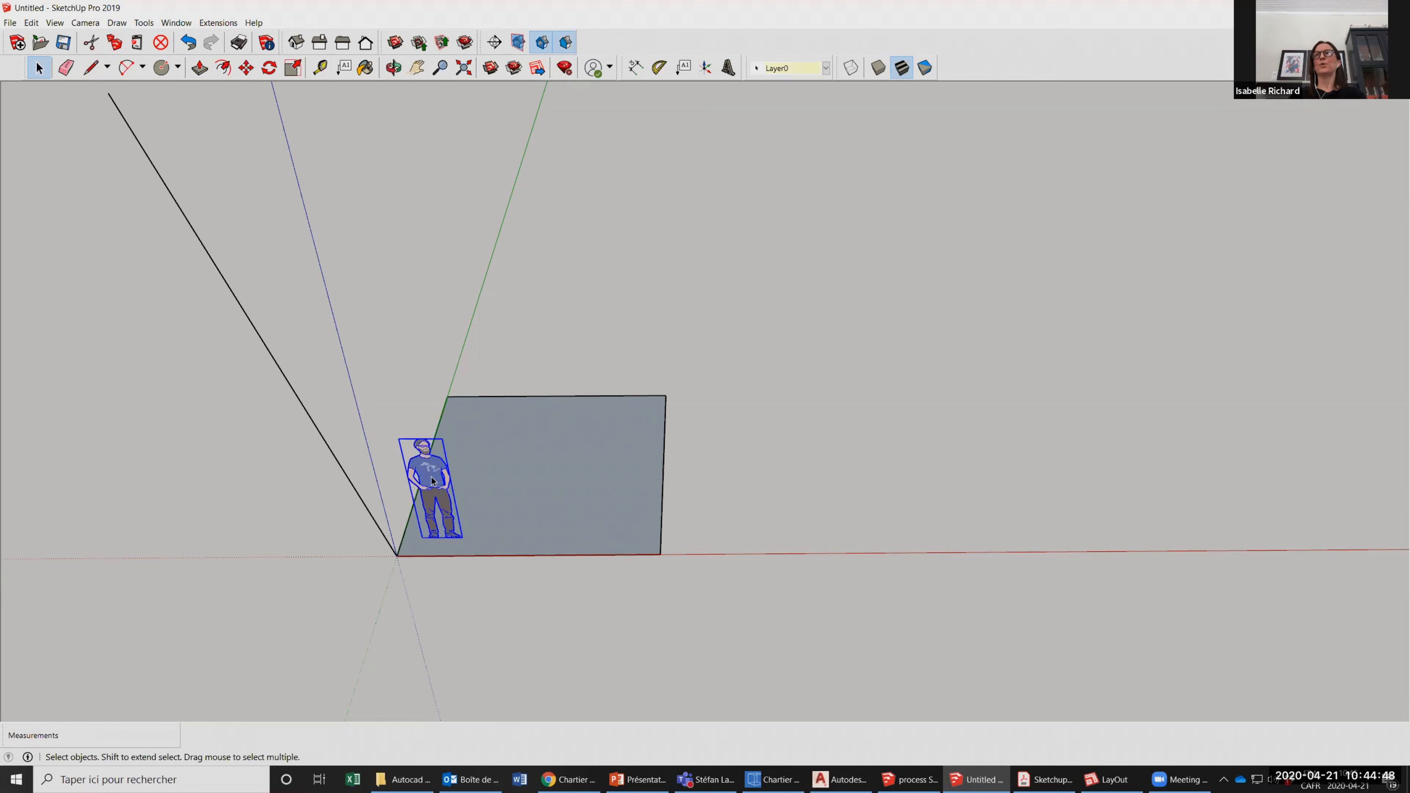
{"action": "key", "text": "Delete"}
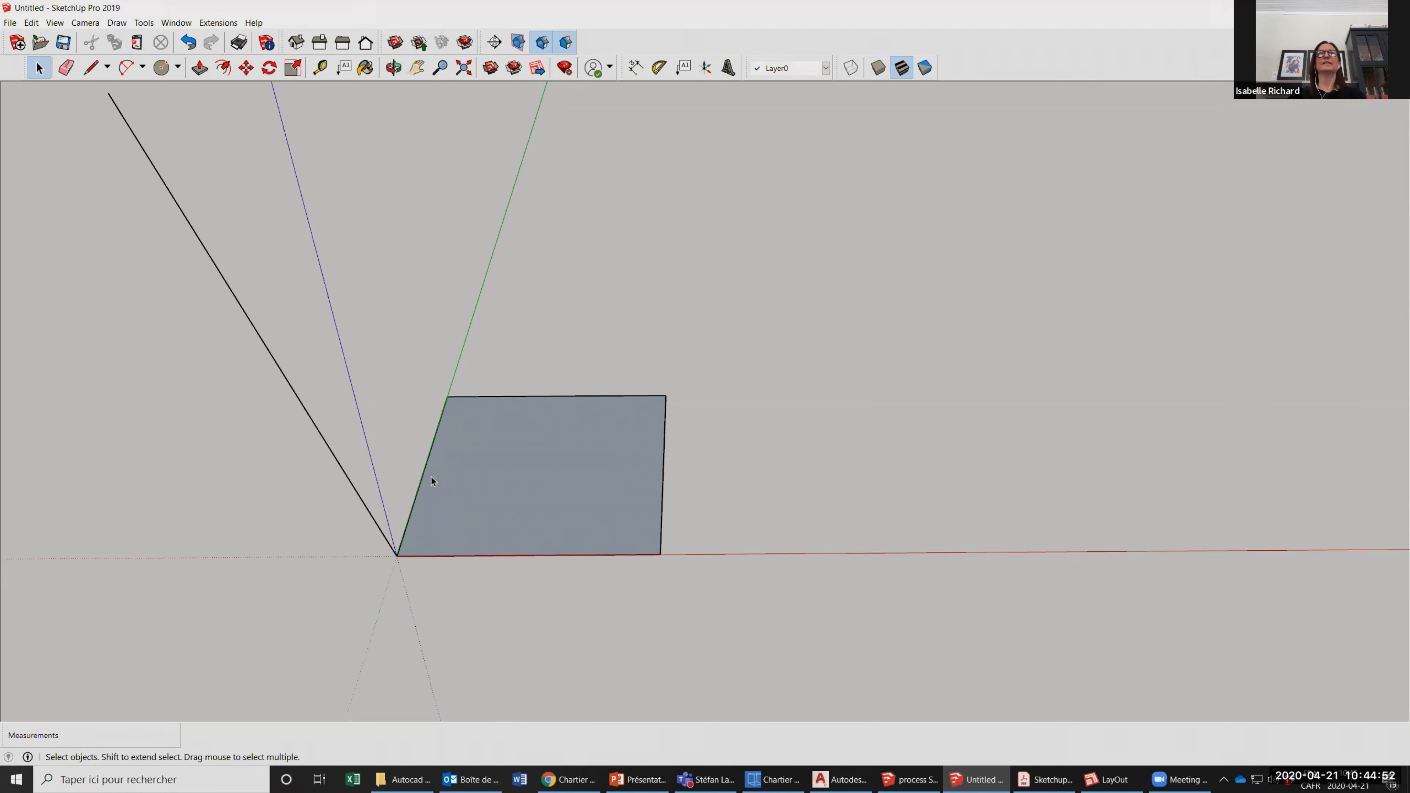
Erase the loose slanted line rising from the origin with the Eraser tool.
{"action": "left_click", "coordinate": [394, 68]}
{"action": "left_click_drag", "start_coordinate": [592, 503], "coordinate": [387, 573]}
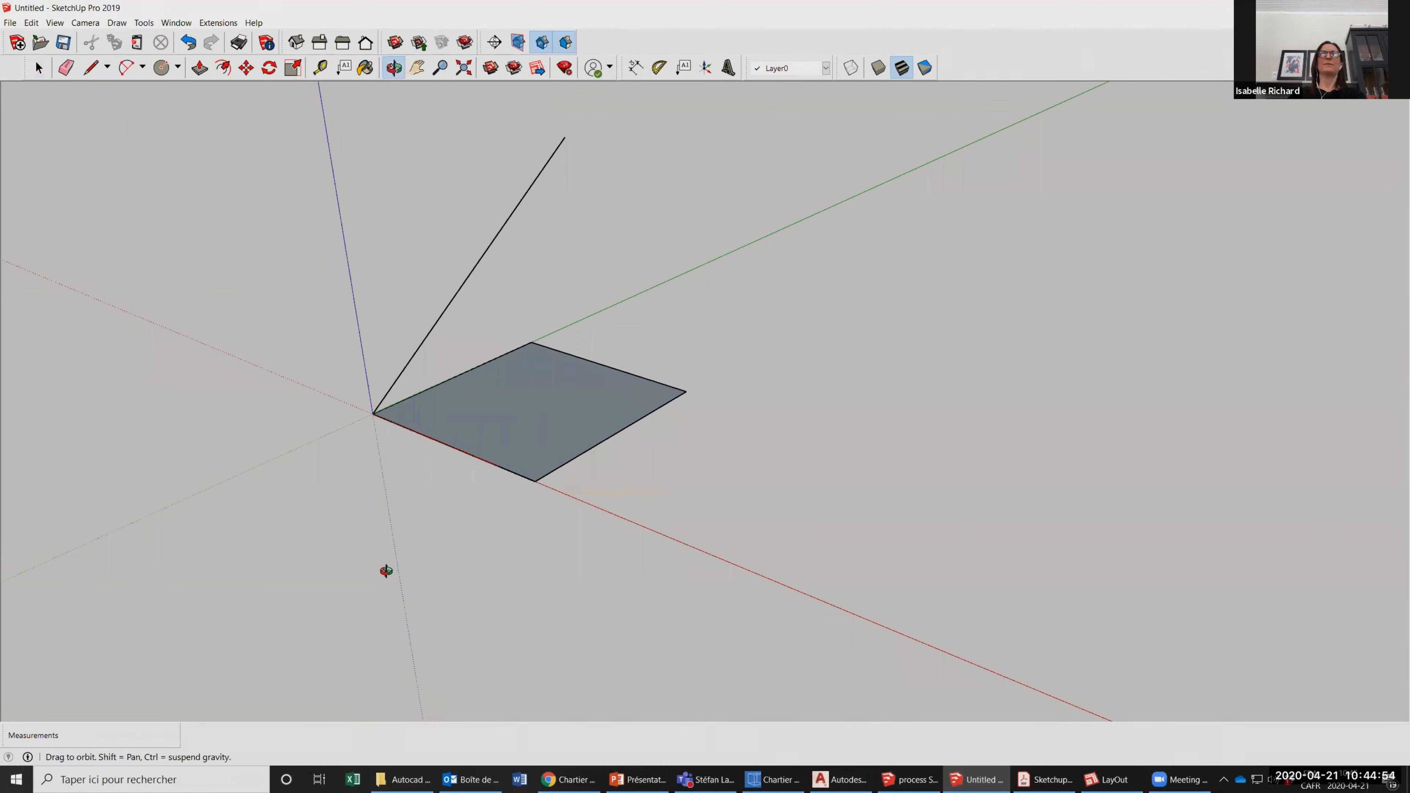
{"action": "left_click_drag", "start_coordinate": [327, 475], "coordinate": [544, 542]}
{"action": "left_click_drag", "start_coordinate": [497, 308], "coordinate": [469, 292]}
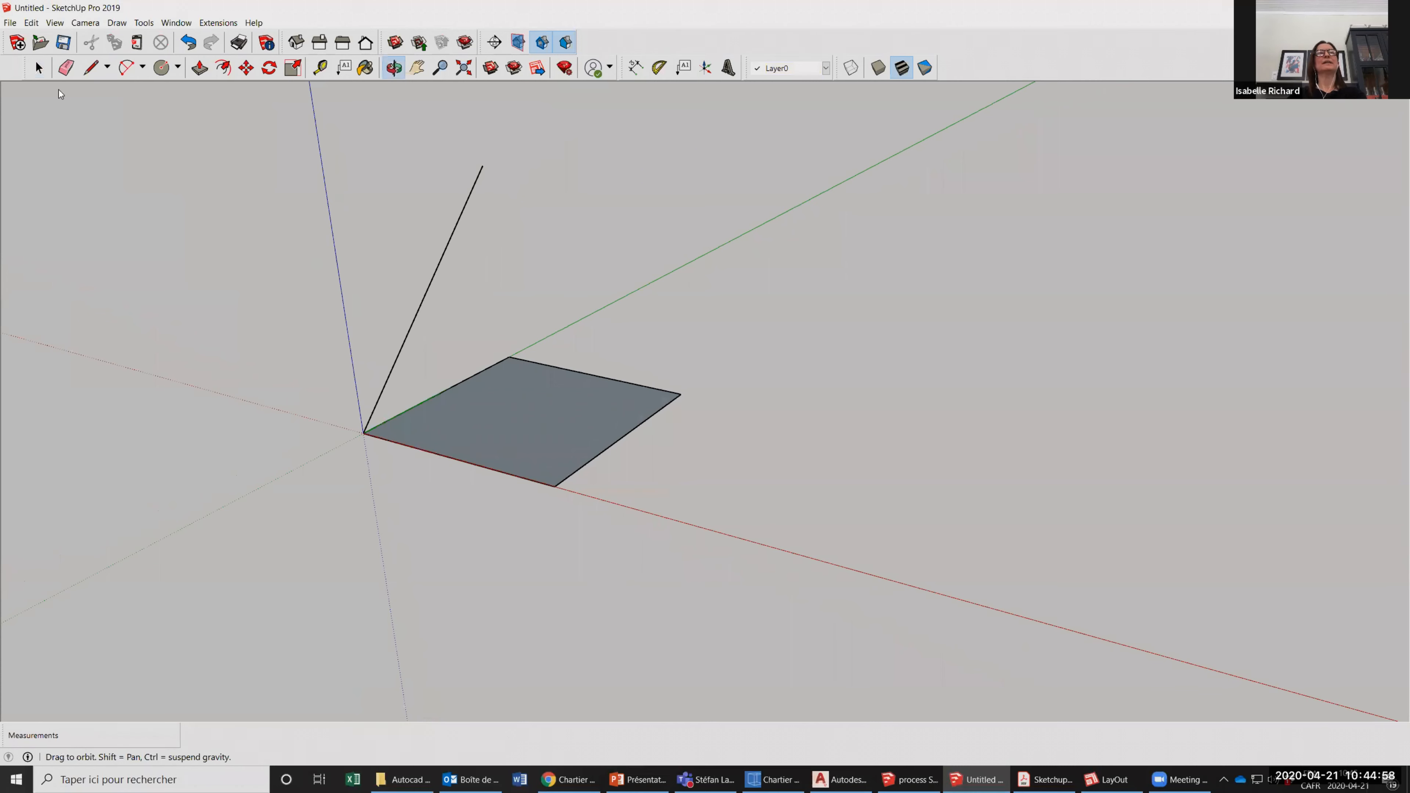
{"action": "scroll", "coordinate": [300, 347], "scroll_direction": "up", "scroll_amount": 3}
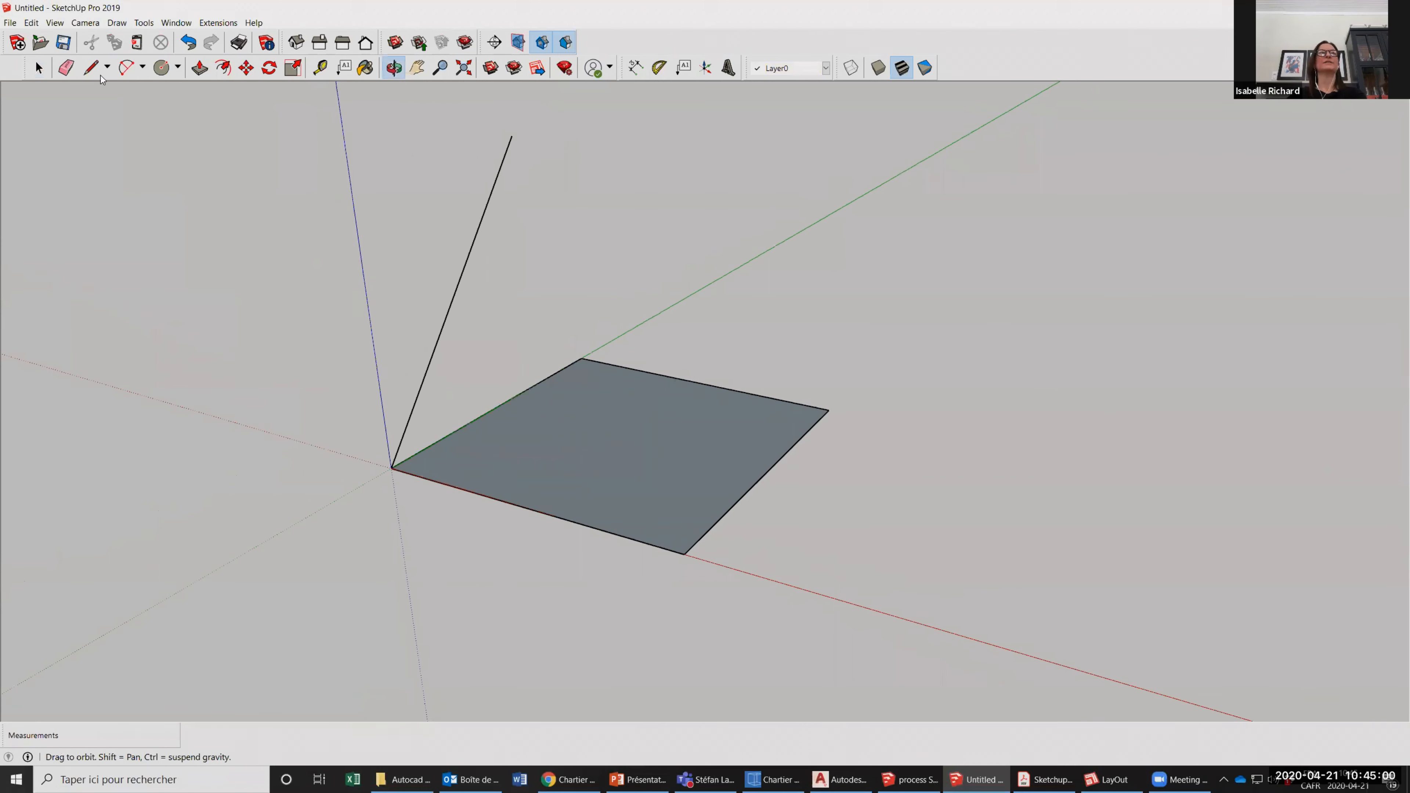
{"action": "left_click_drag", "start_coordinate": [484, 308], "coordinate": [428, 313]}
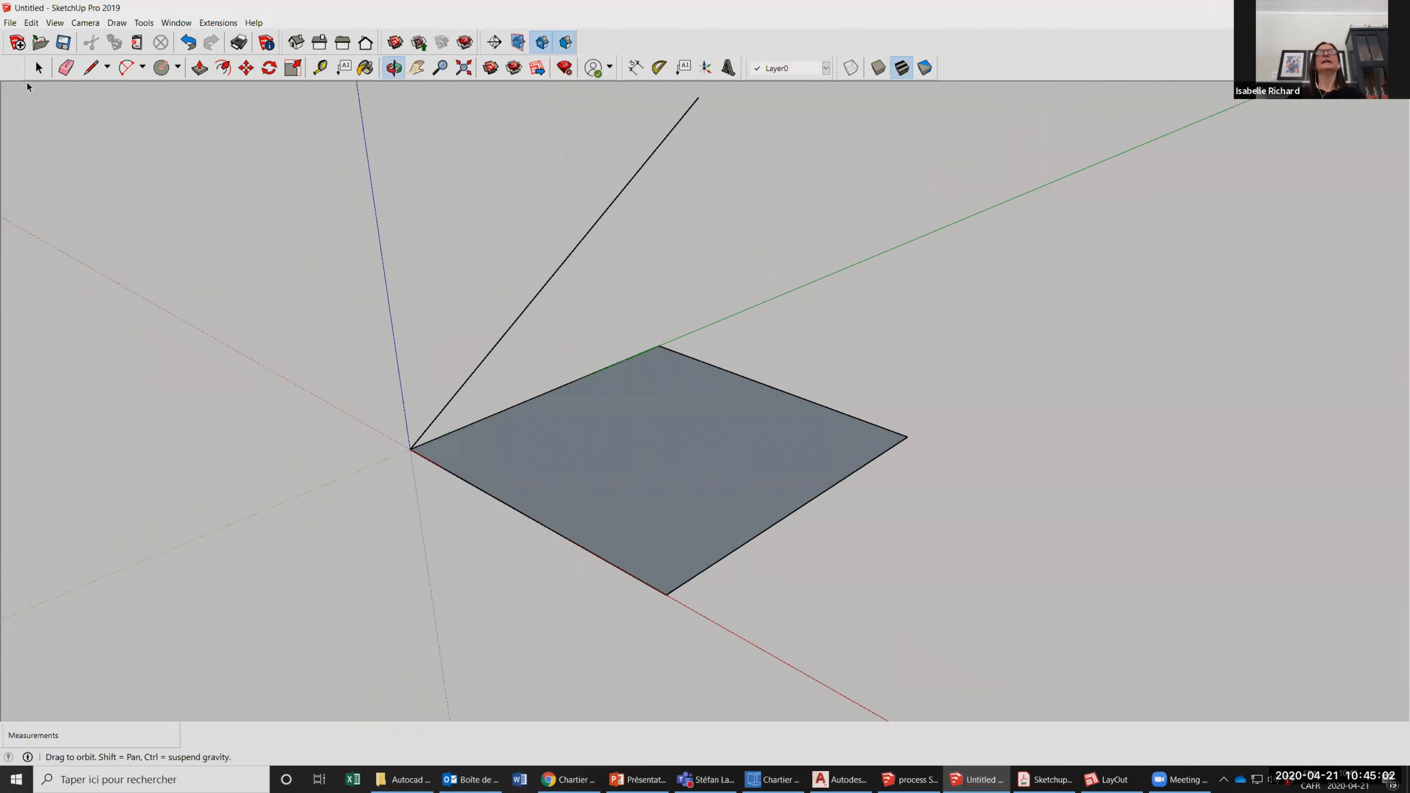
{"action": "middle_click_drag", "start_coordinate": [489, 229], "coordinate": [486, 241]}
{"action": "key", "text": "space"}
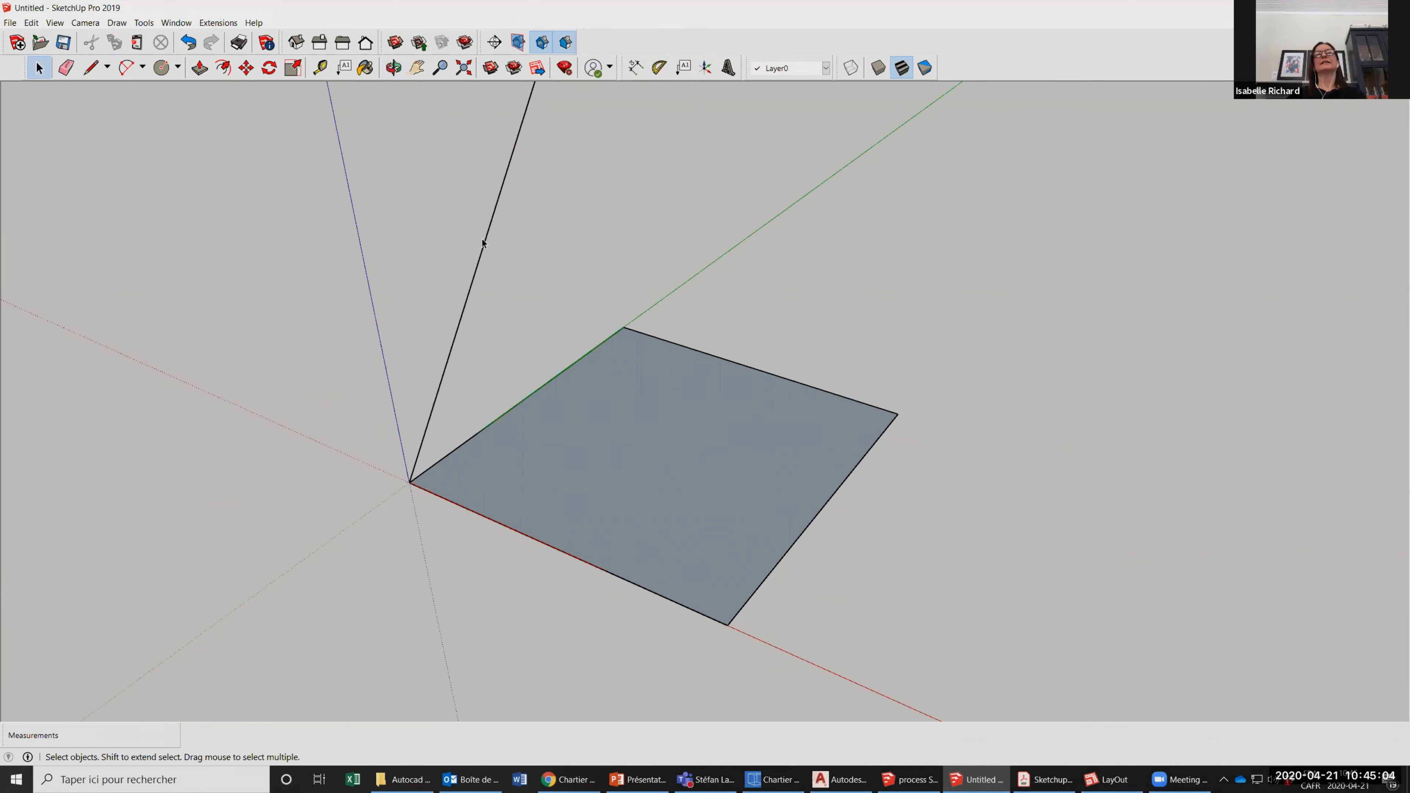
{"action": "left_click", "coordinate": [487, 240]}
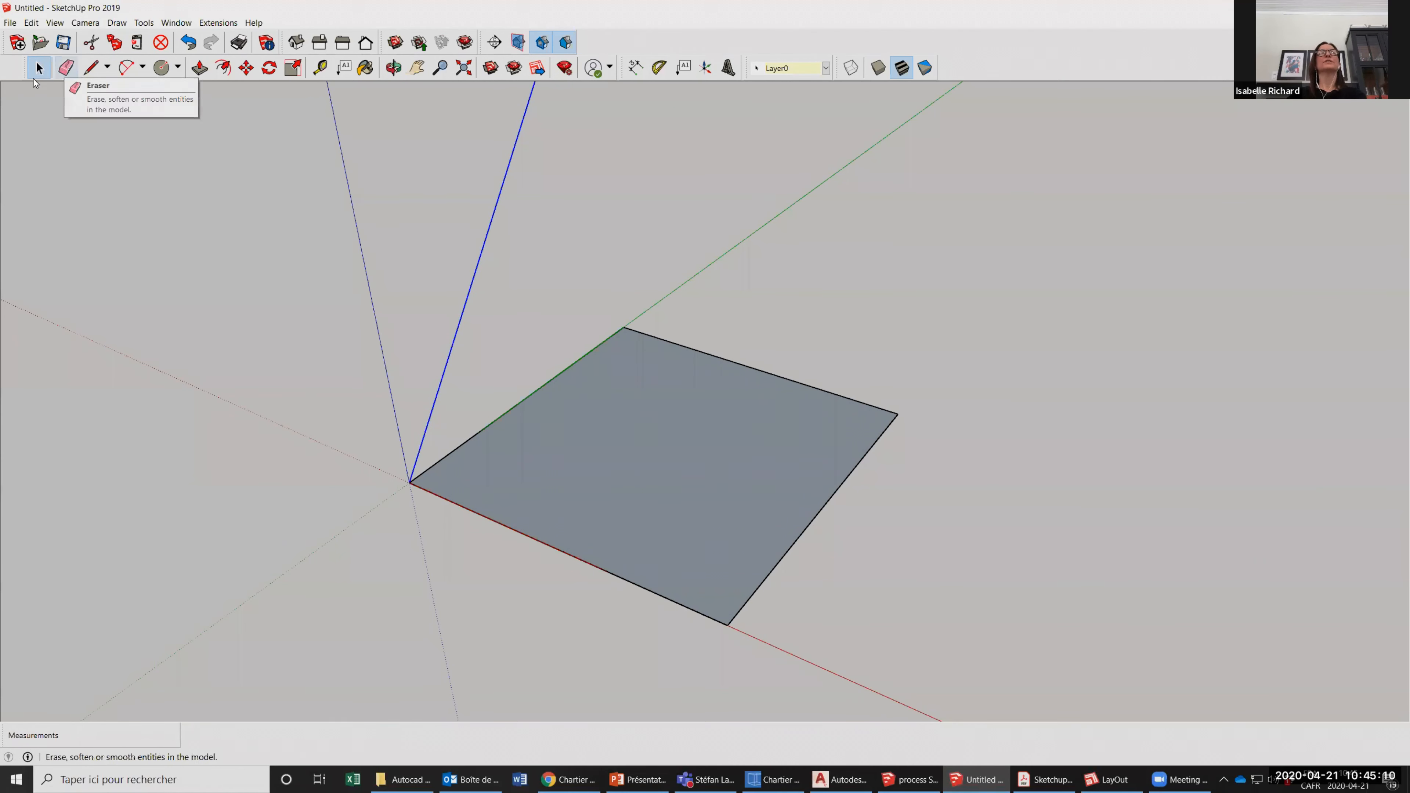
{"action": "left_click", "coordinate": [65, 69]}
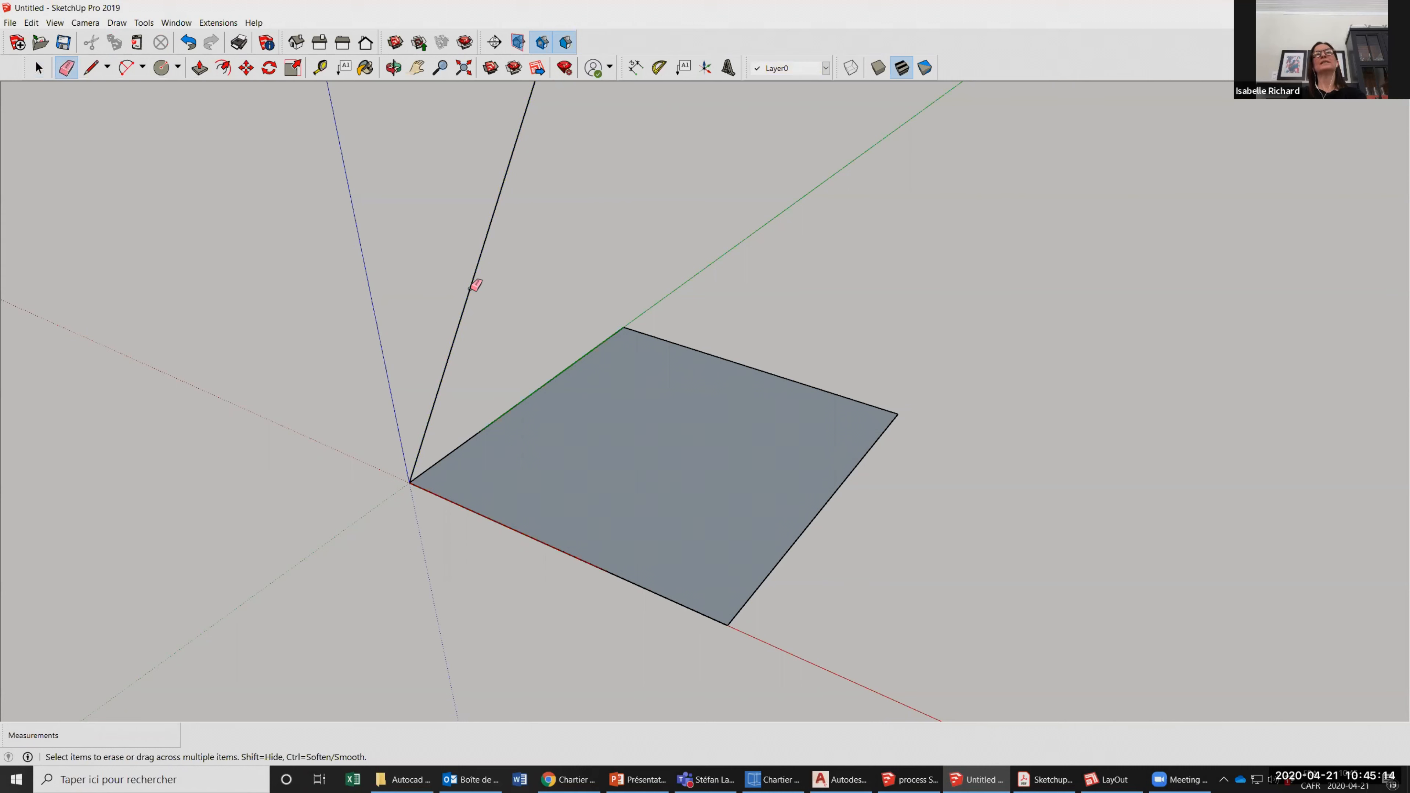
{"action": "left_click", "coordinate": [471, 288]}
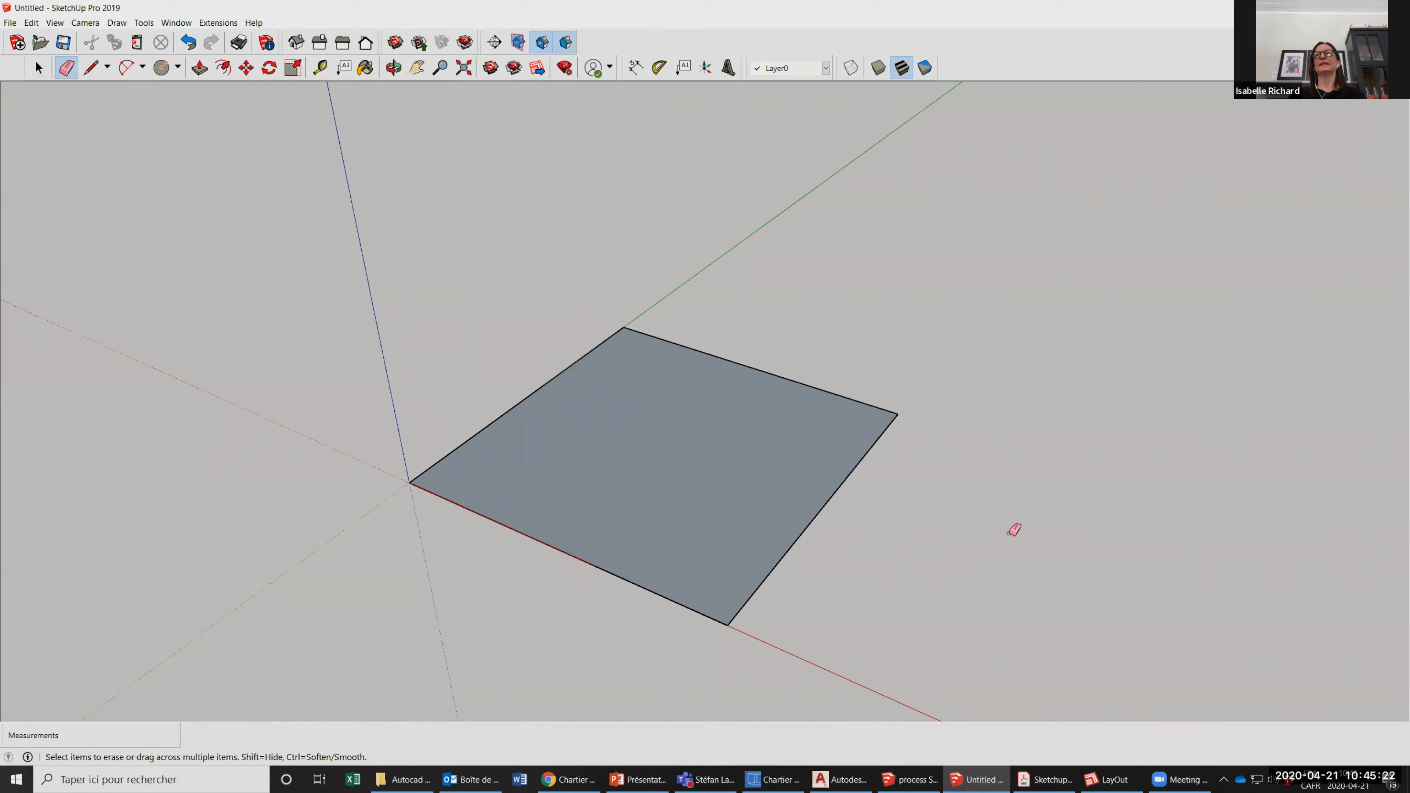
Erase the square's edge along the green axis, and undo the erasure.
{"action": "left_click", "coordinate": [546, 383]}
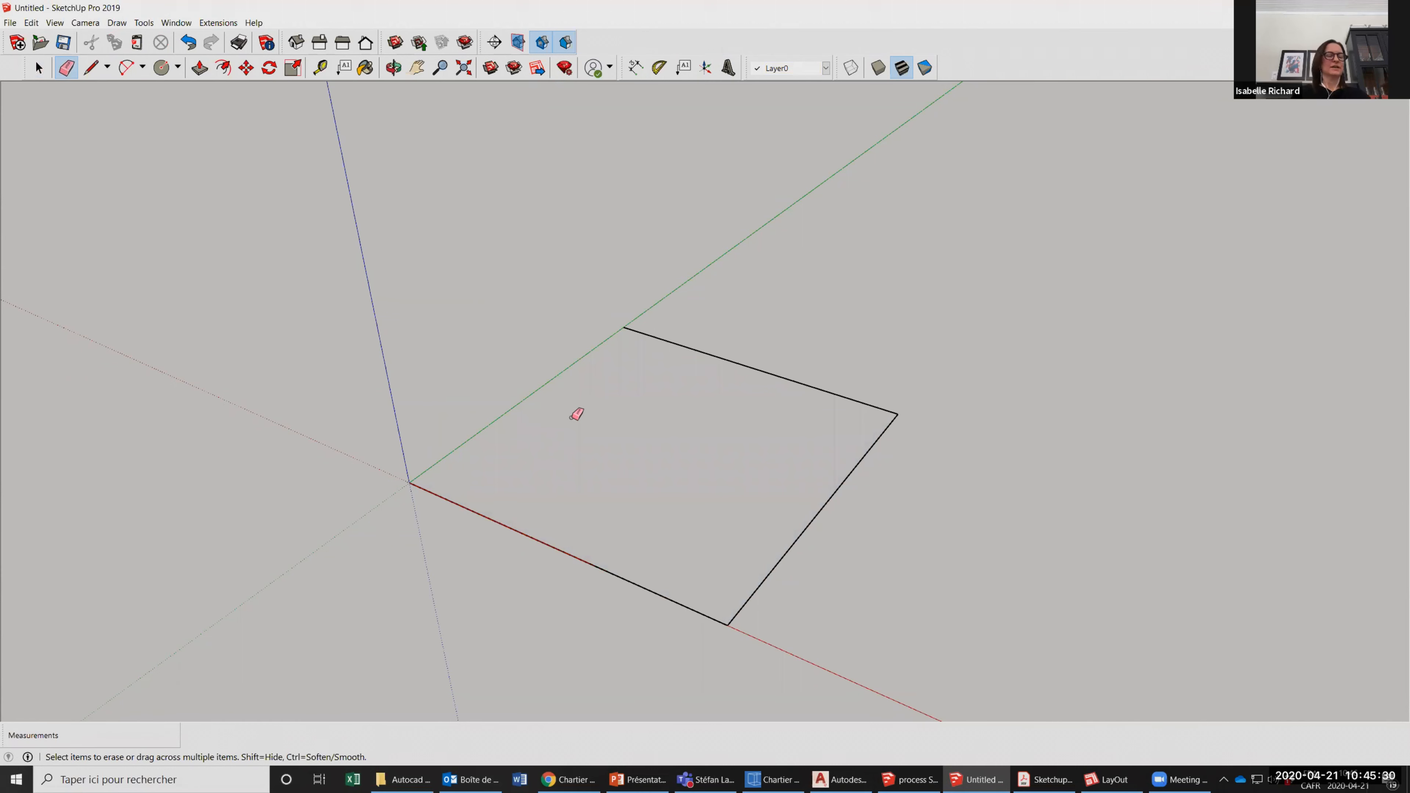
{"action": "key", "text": "ctrl+z"}
{"action": "key", "text": "space"}
{"action": "left_click", "coordinate": [767, 374]}
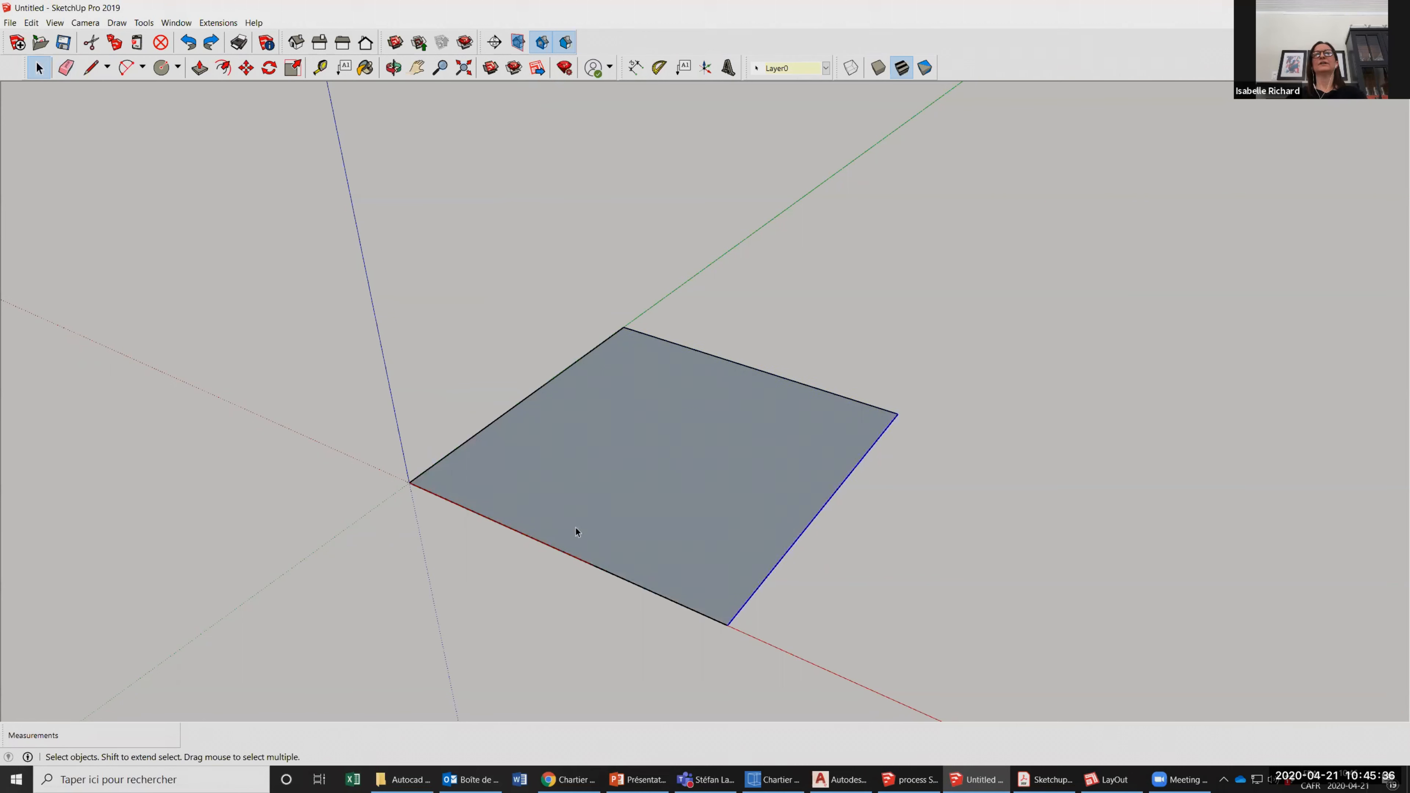
{"action": "left_click", "coordinate": [523, 407]}
{"action": "left_click", "coordinate": [559, 373]}
{"action": "left_click", "coordinate": [247, 69]}
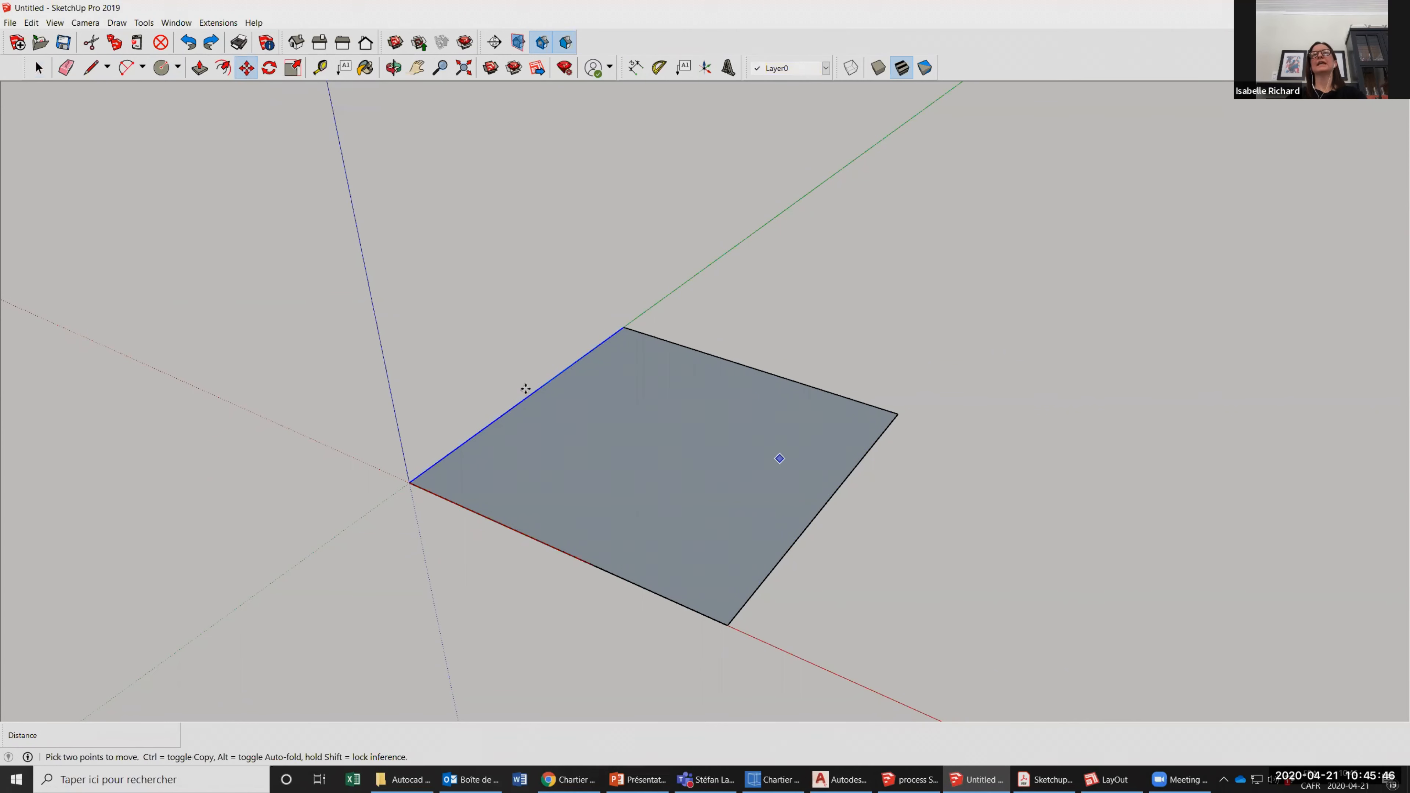
{"action": "key", "text": "space"}
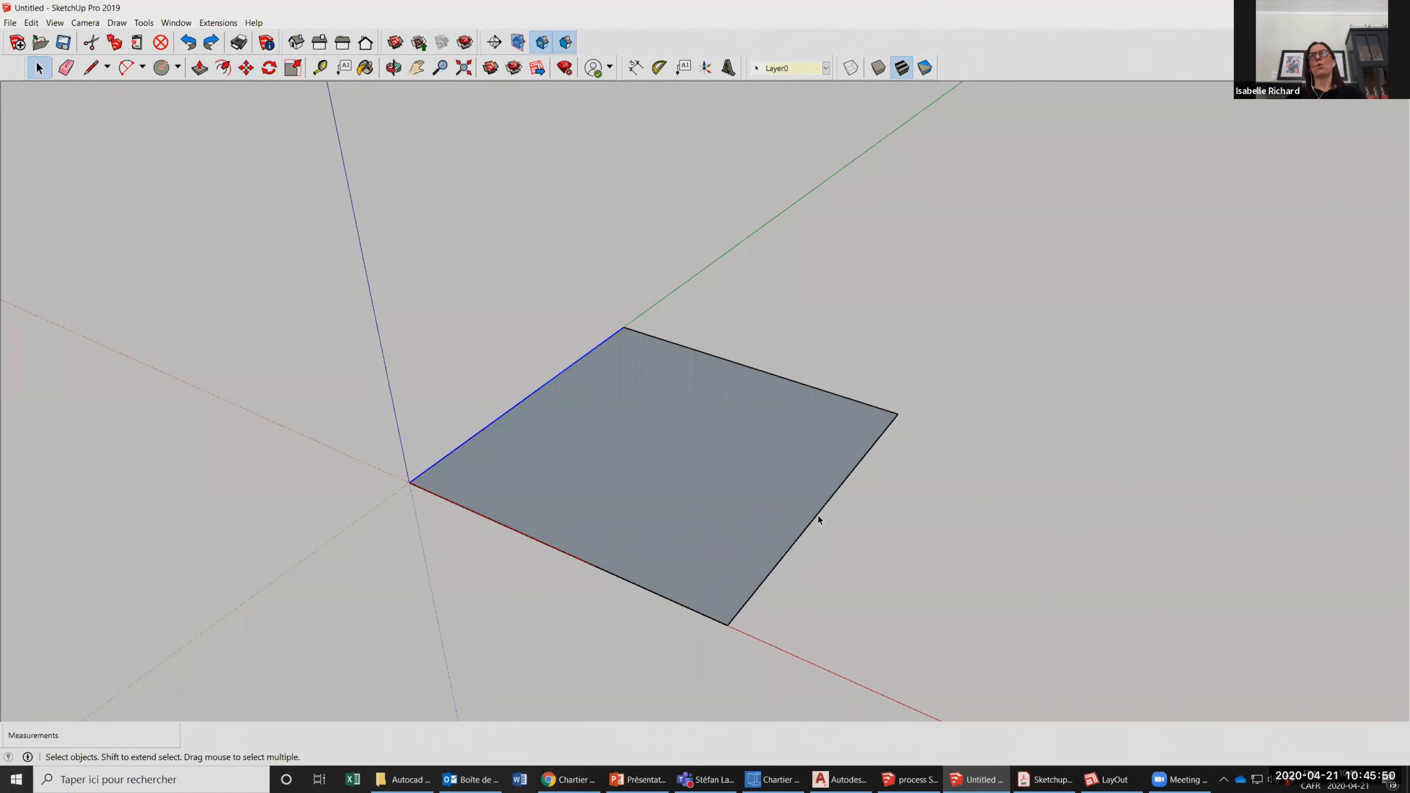
Try to stretch the square face by moving its edge opposite the green axis outward along the red axis.
{"action": "left_click", "coordinate": [815, 515]}
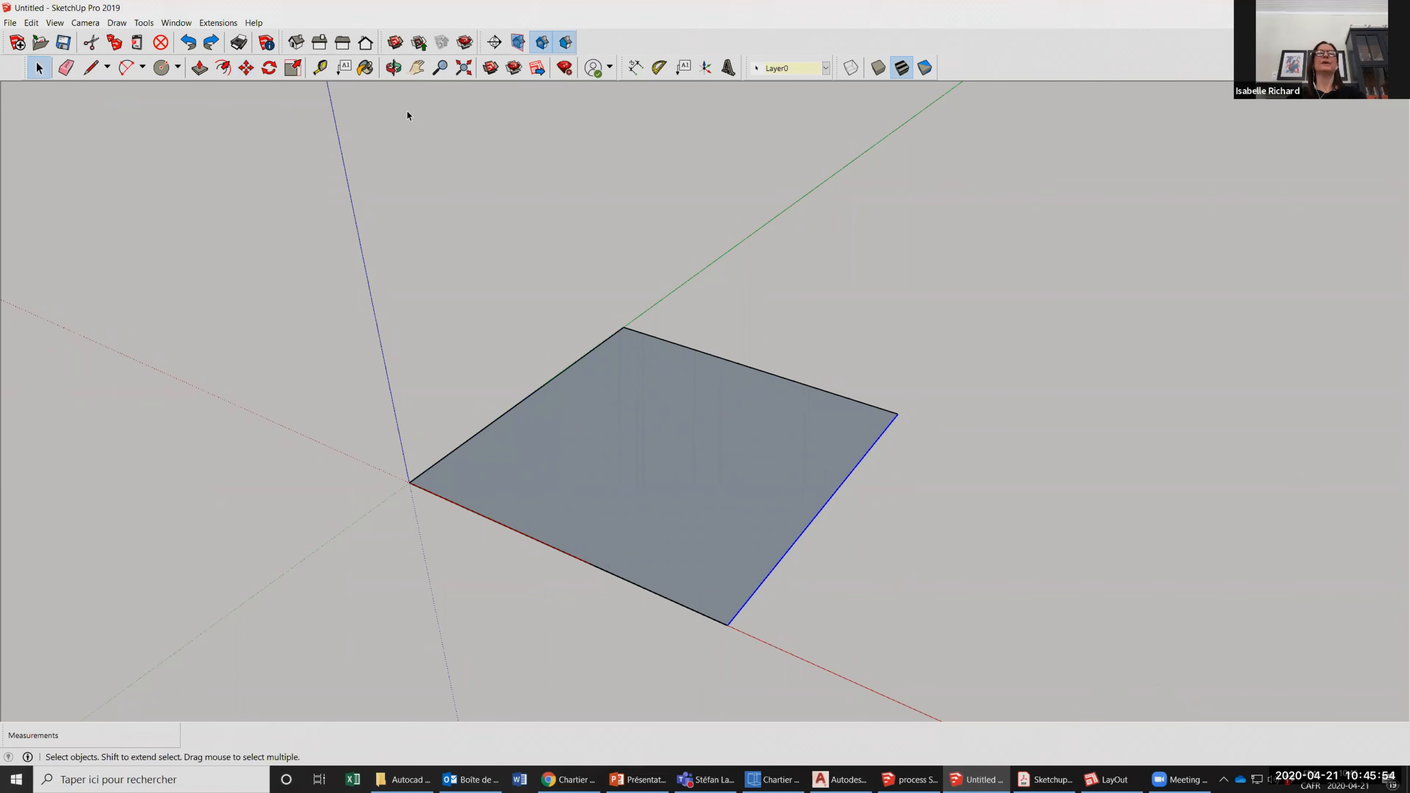
{"action": "left_click", "coordinate": [246, 67]}
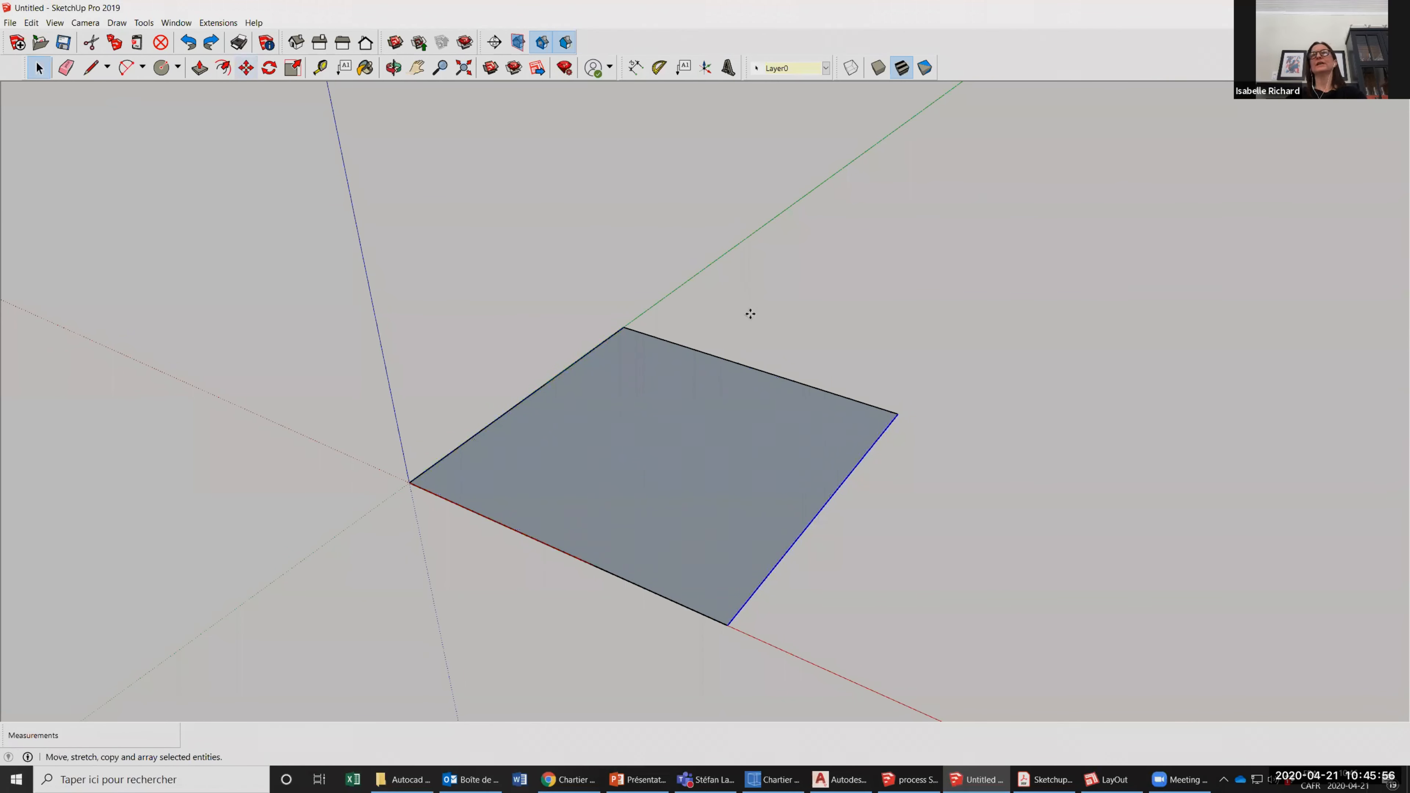
{"action": "left_click", "coordinate": [796, 329]}
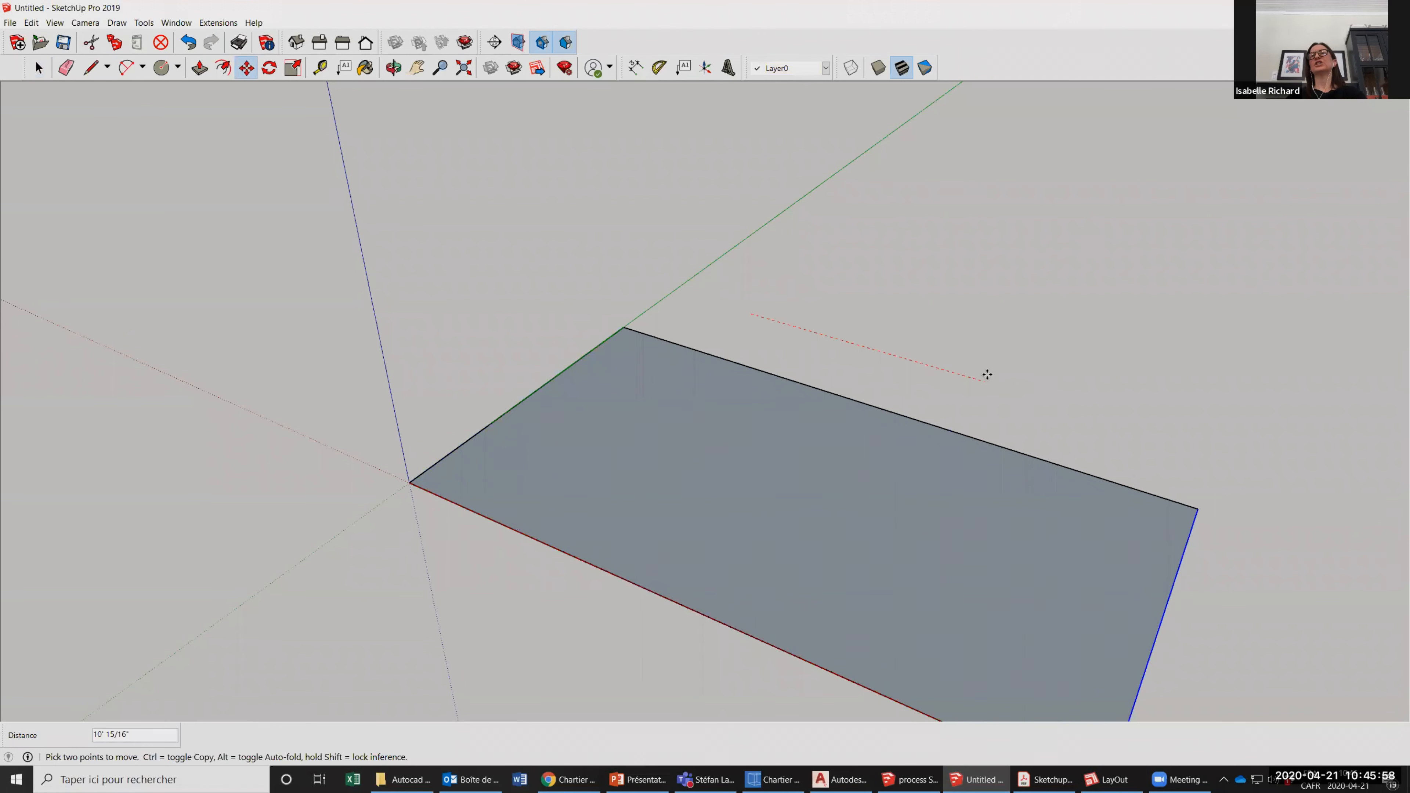
{"action": "left_click", "coordinate": [967, 286]}
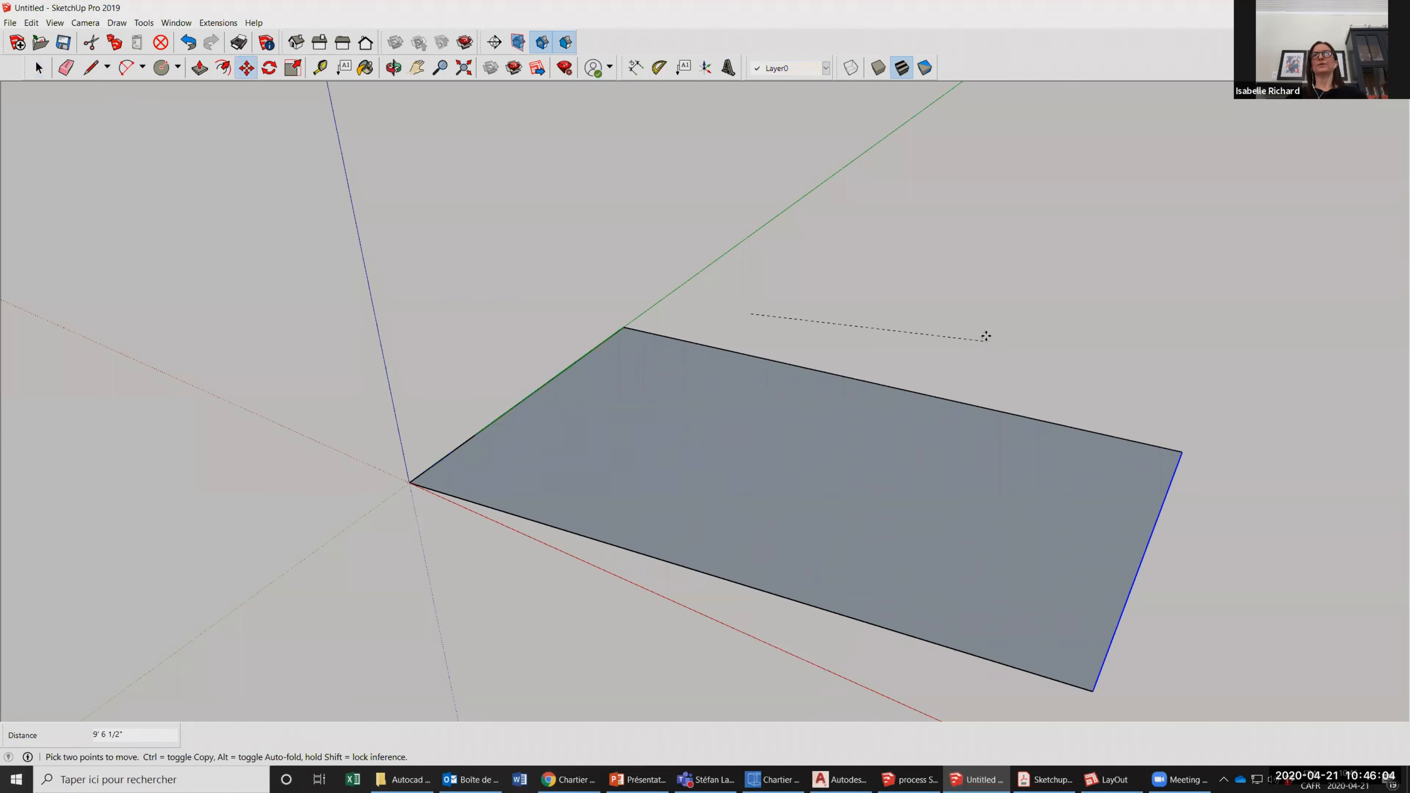
{"action": "key", "text": "Escape"}
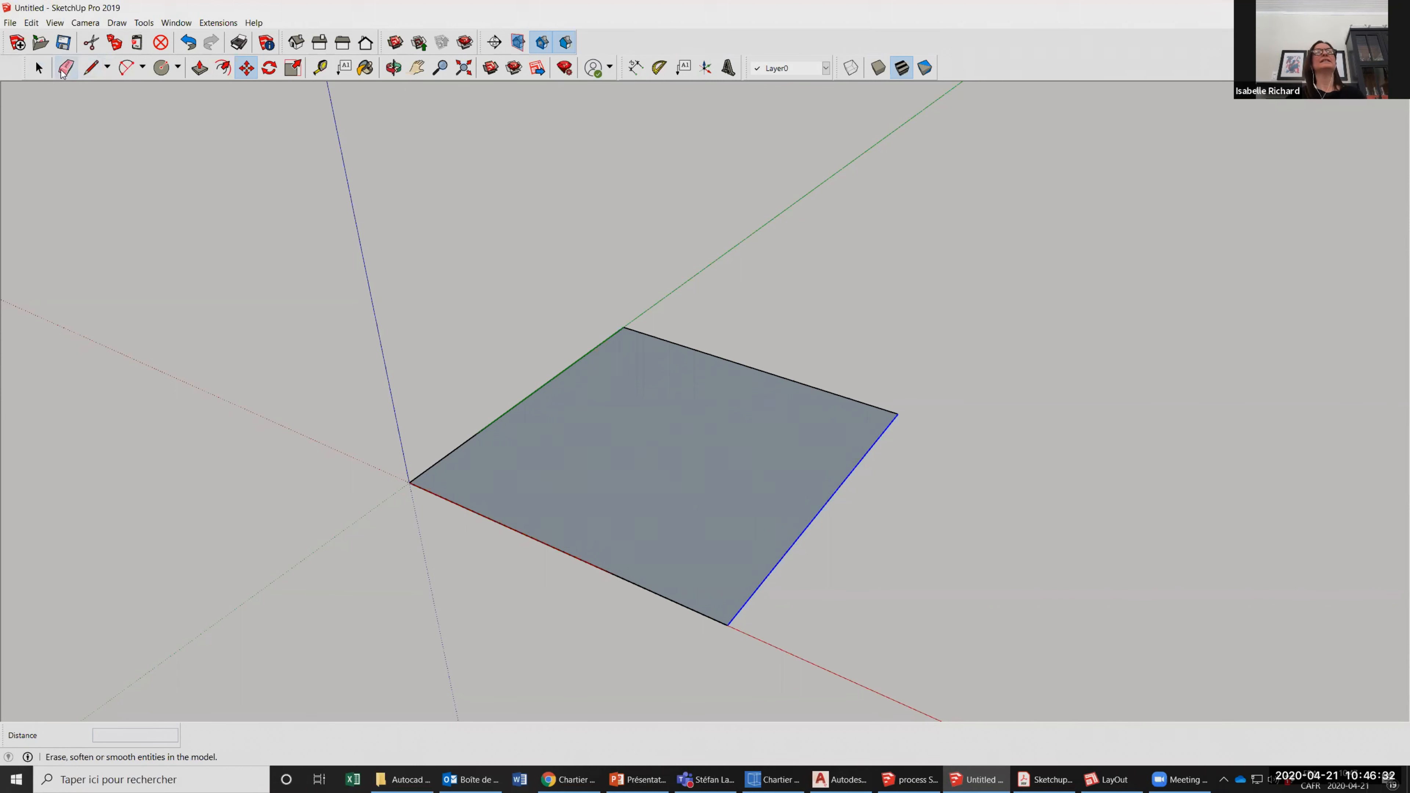
Draw several closed freehand loops and a short stroke beside the square with the Freehand tool.
{"action": "left_click", "coordinate": [108, 68]}
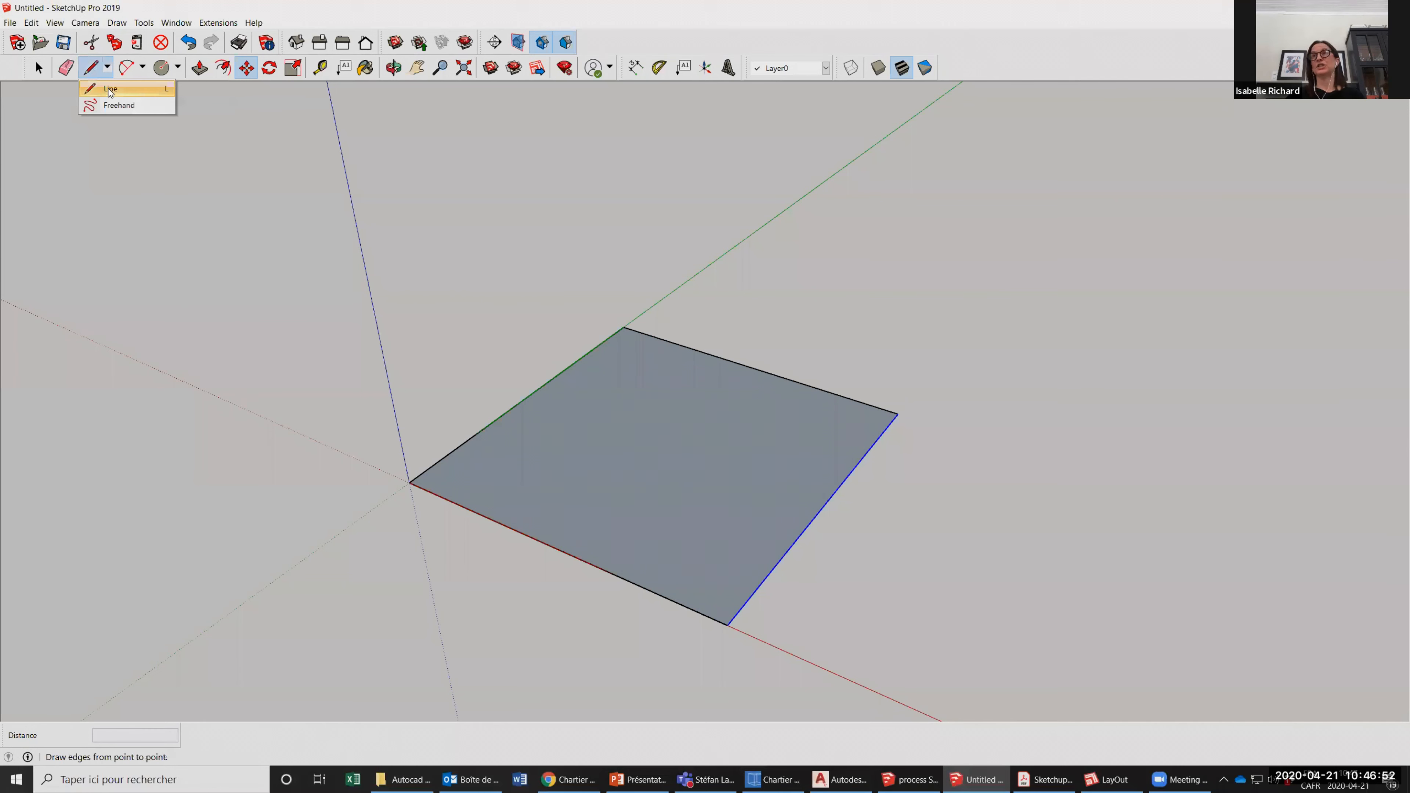
{"action": "left_click", "coordinate": [120, 105]}
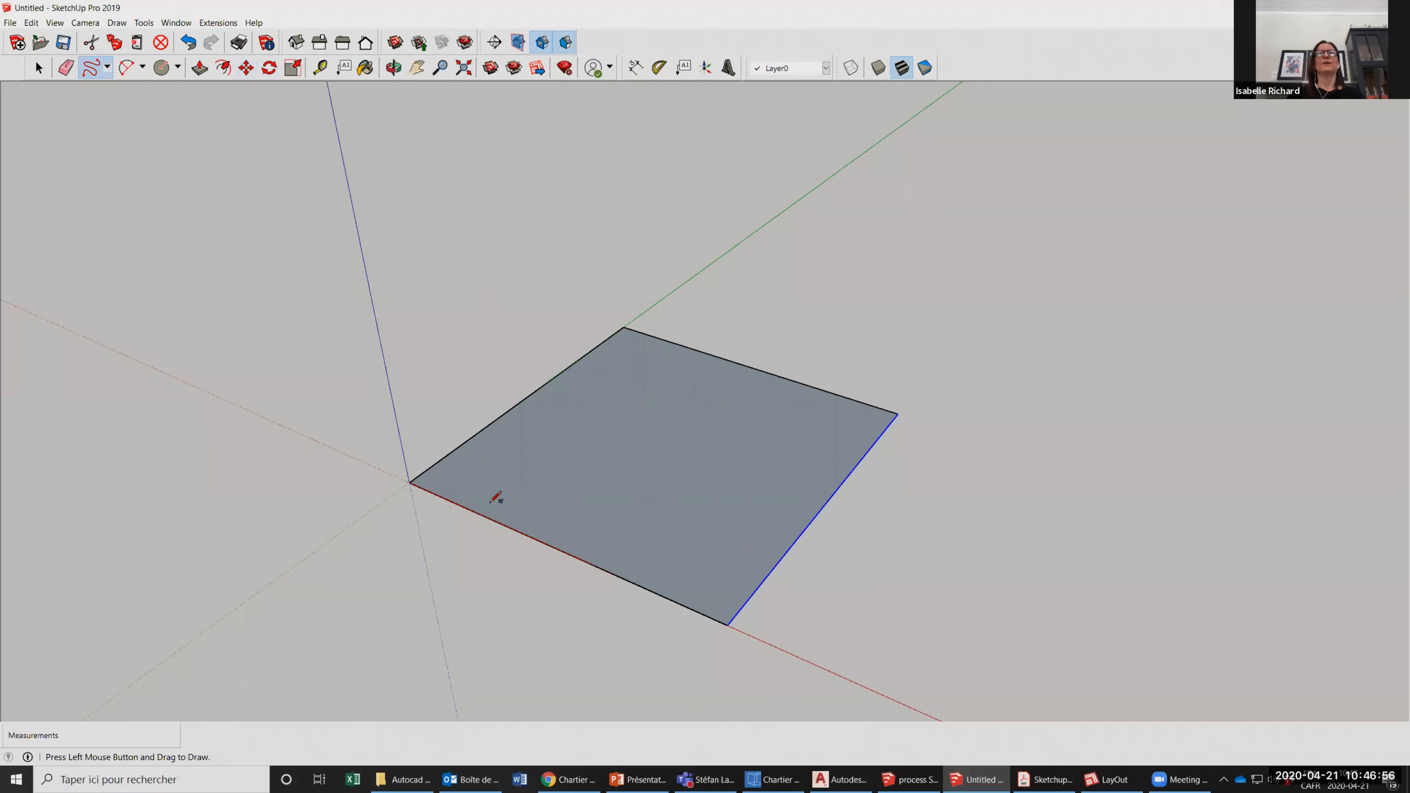
{"action": "scroll", "coordinate": [493, 494], "scroll_direction": "down", "scroll_amount": 2}
{"action": "scroll", "coordinate": [493, 462], "scroll_direction": "down", "scroll_amount": 1}
{"action": "mouse_move", "coordinate": [368, 462]}
{"action": "left_mouse_down"}
{"action": "mouse_move", "coordinate": [396, 464]}
{"action": "mouse_move", "coordinate": [488, 391]}
{"action": "mouse_move", "coordinate": [513, 337]}
{"action": "mouse_move", "coordinate": [510, 261]}
{"action": "mouse_move", "coordinate": [481, 318]}
{"action": "mouse_move", "coordinate": [401, 359]}
{"action": "mouse_move", "coordinate": [452, 338]}
{"action": "mouse_move", "coordinate": [369, 394]}
{"action": "mouse_move", "coordinate": [358, 428]}
{"action": "left_mouse_up"}
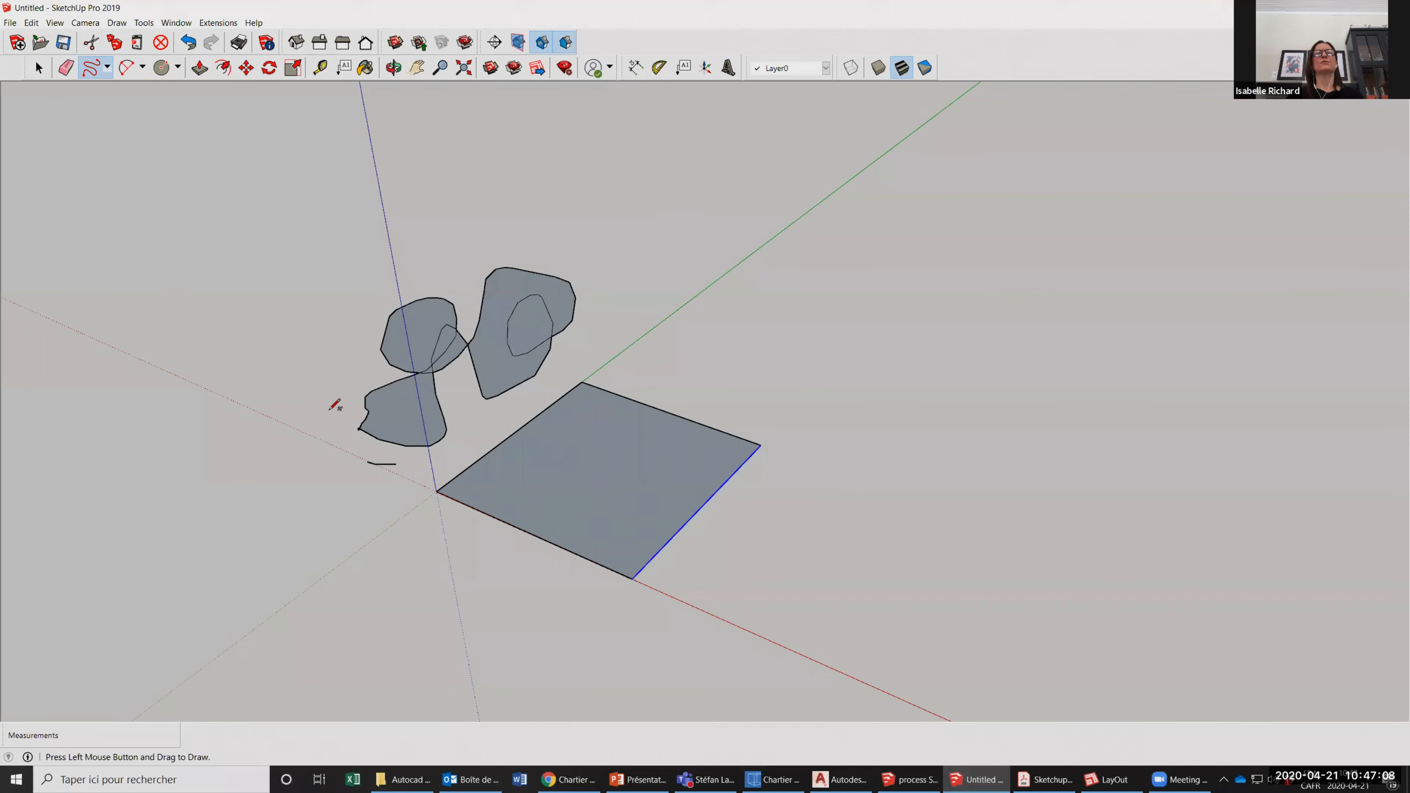
Select the short loose freehand stroke near the origin and delete it.
{"action": "key", "text": "space"}
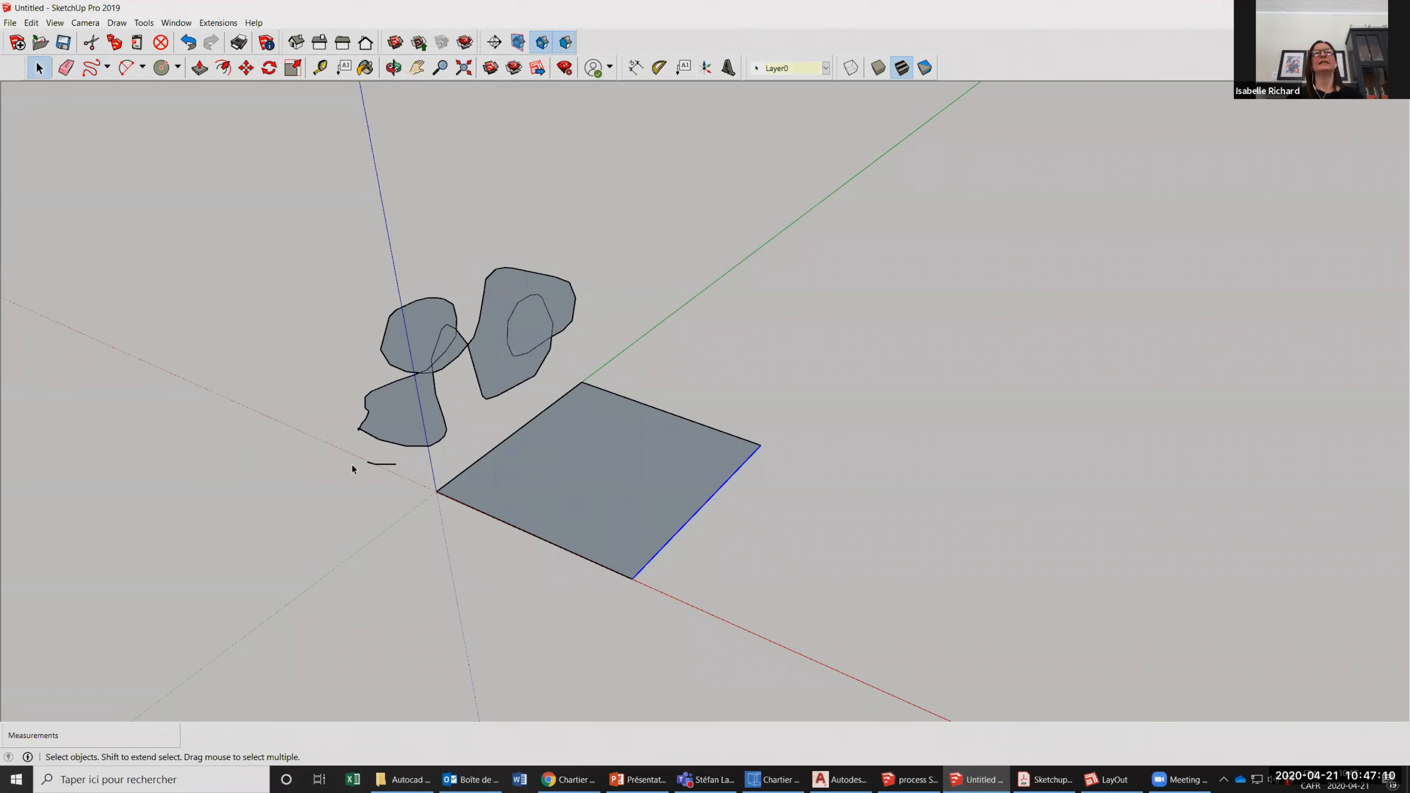
{"action": "left_click_drag", "start_coordinate": [397, 480], "coordinate": [402, 481]}
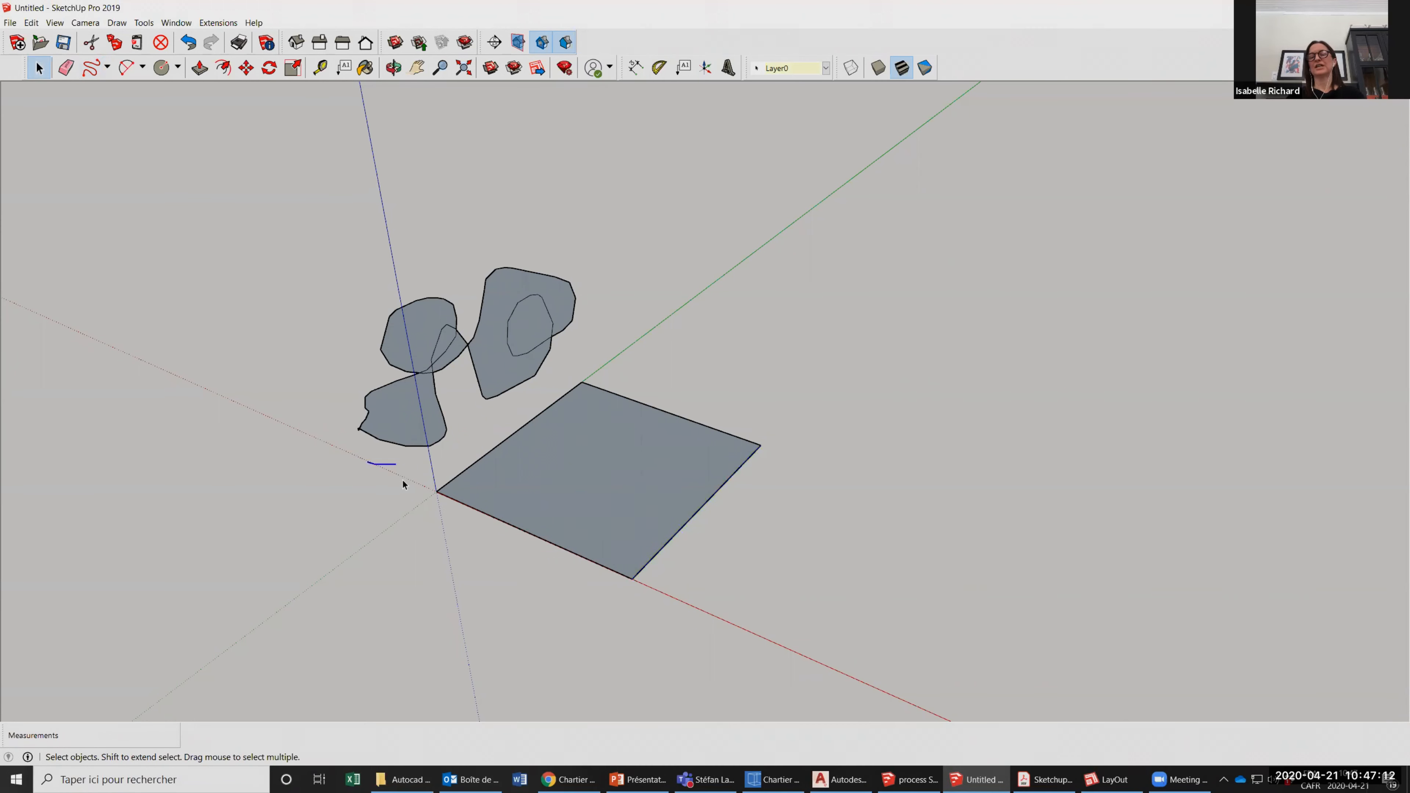
{"action": "key", "text": "Delete"}
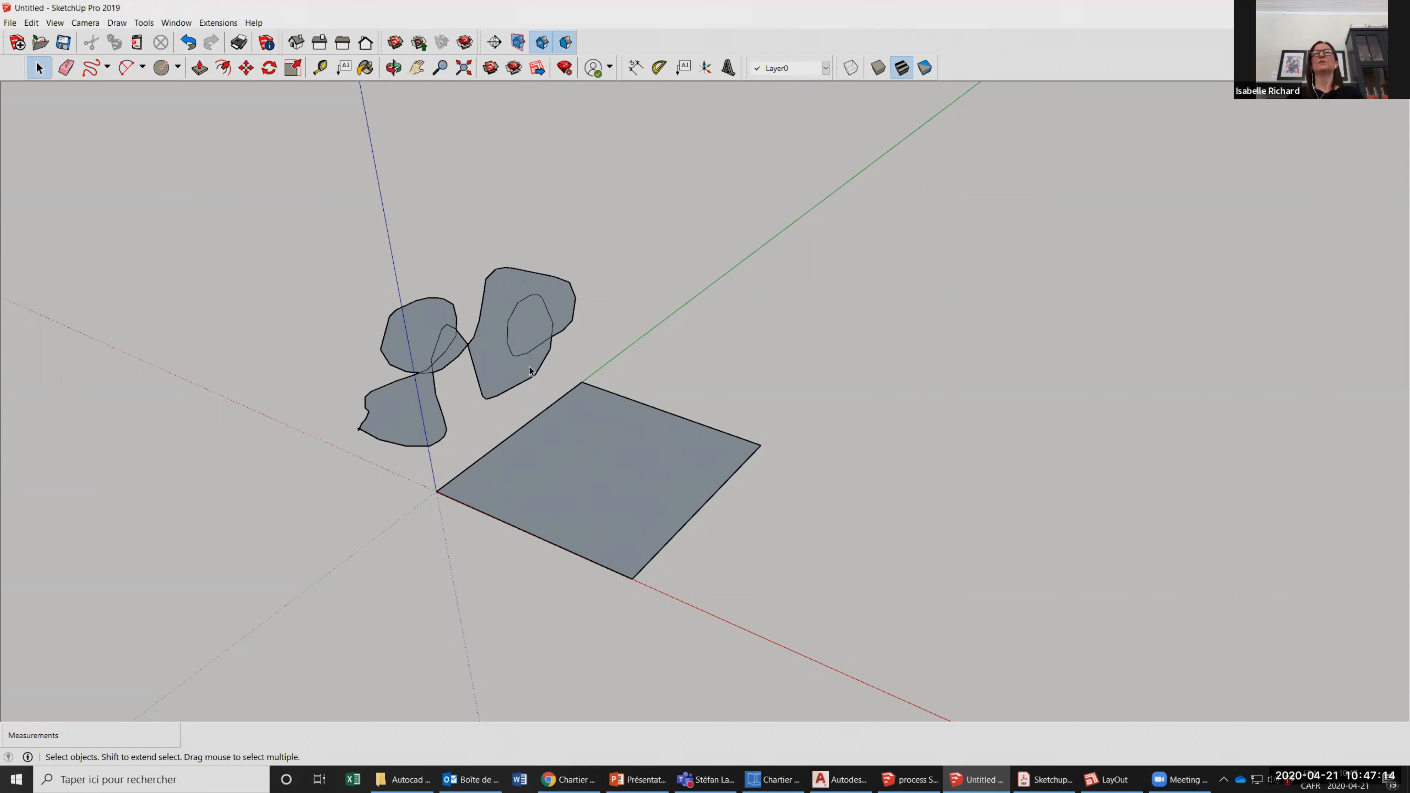
Orbit around the freehand shapes, then select them all without the square and delete them.
{"action": "scroll", "coordinate": [470, 361], "scroll_direction": "up", "scroll_amount": 1}
{"action": "left_click", "coordinate": [393, 68]}
{"action": "left_click_drag", "start_coordinate": [382, 449], "coordinate": [573, 241]}
{"action": "left_click_drag", "start_coordinate": [570, 444], "coordinate": [558, 555]}
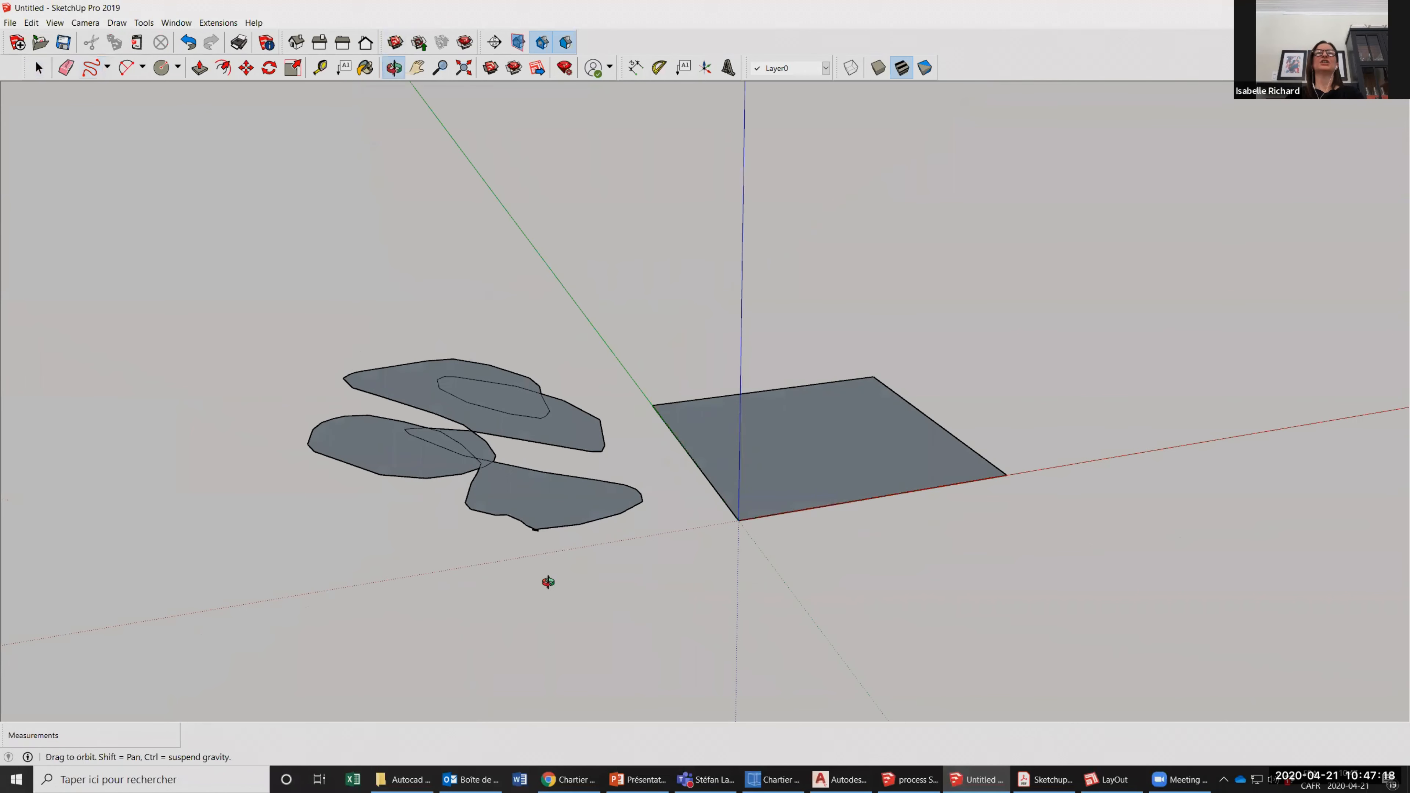
{"action": "left_click_drag", "start_coordinate": [418, 391], "coordinate": [555, 422]}
{"action": "left_click_drag", "start_coordinate": [145, 104], "coordinate": [601, 387]}
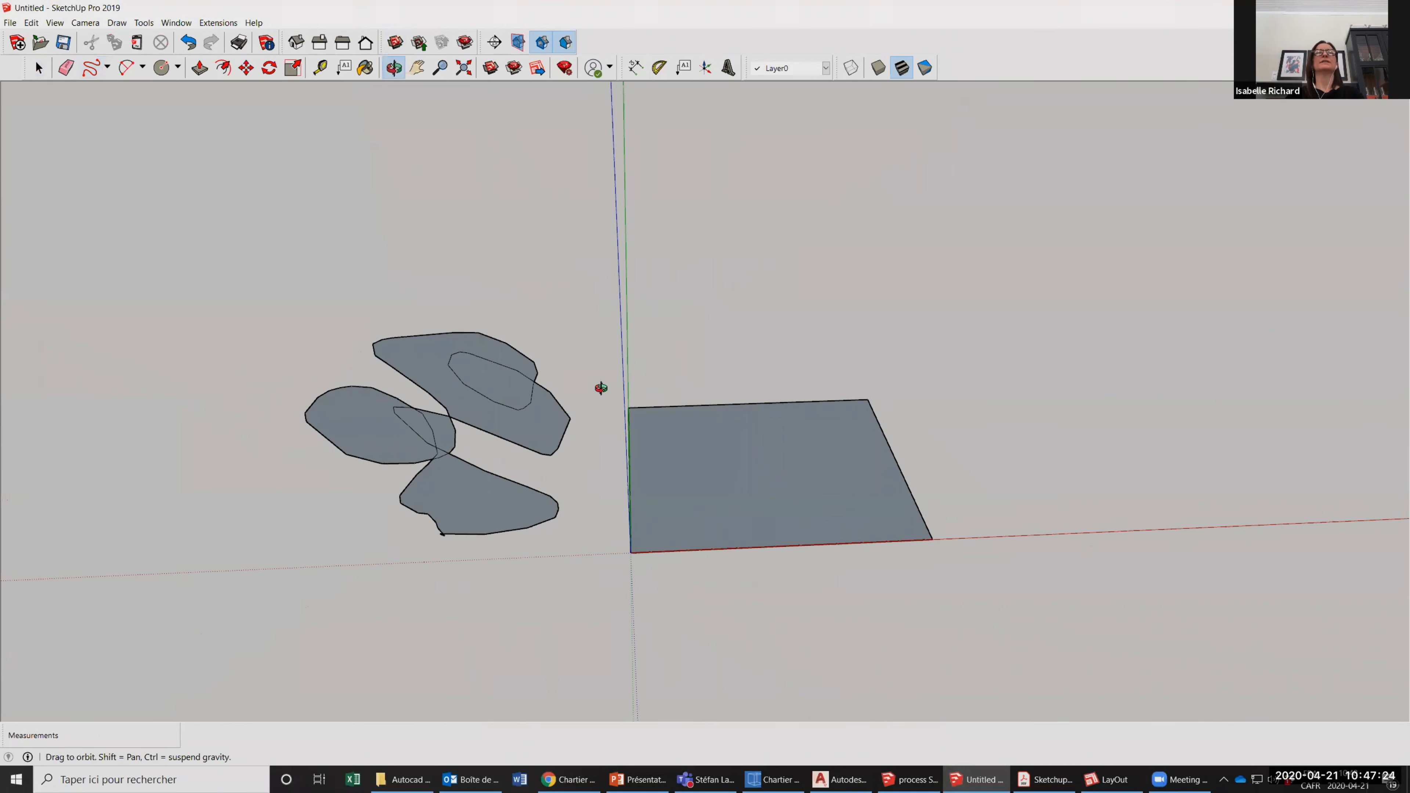
{"action": "left_click_drag", "start_coordinate": [336, 303], "coordinate": [289, 266]}
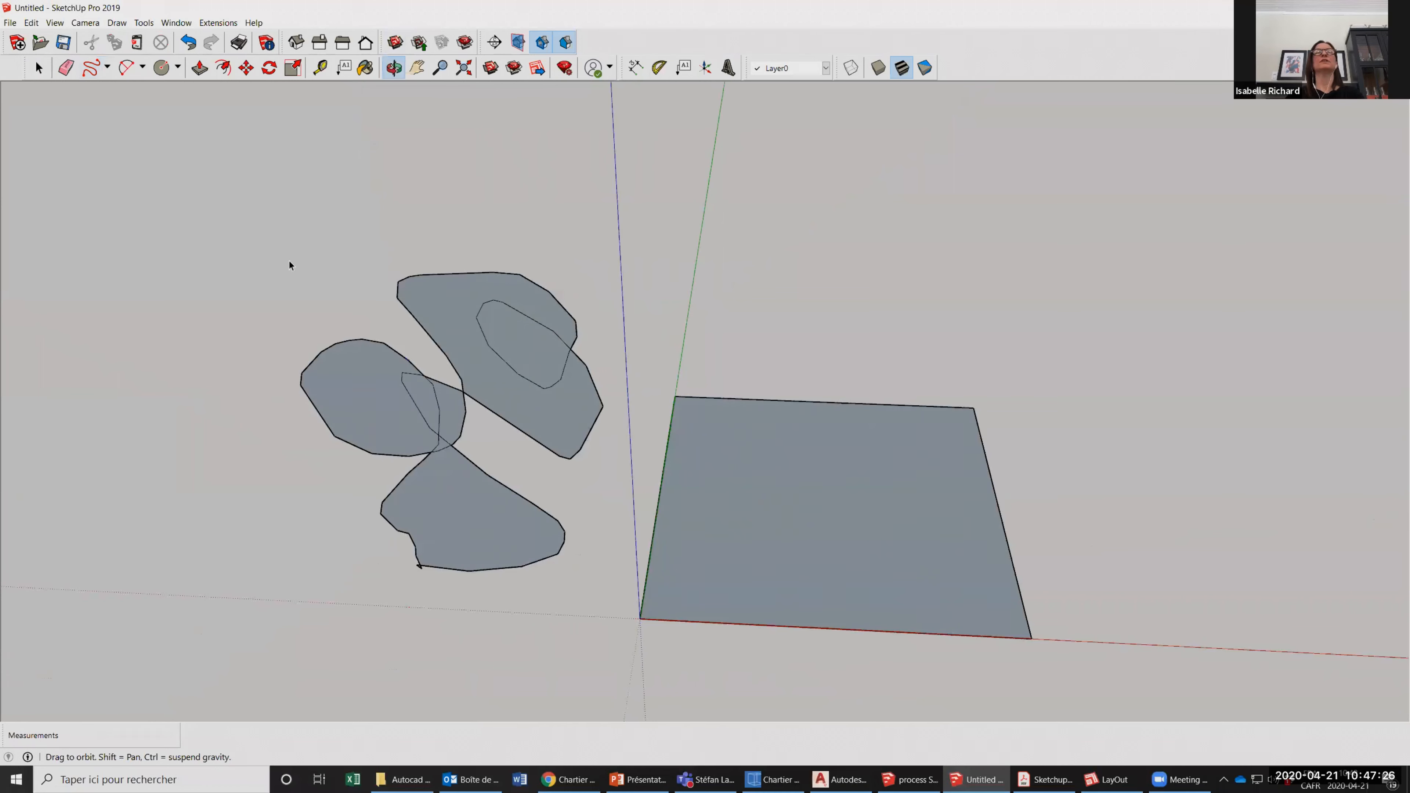
{"action": "key", "text": "space"}
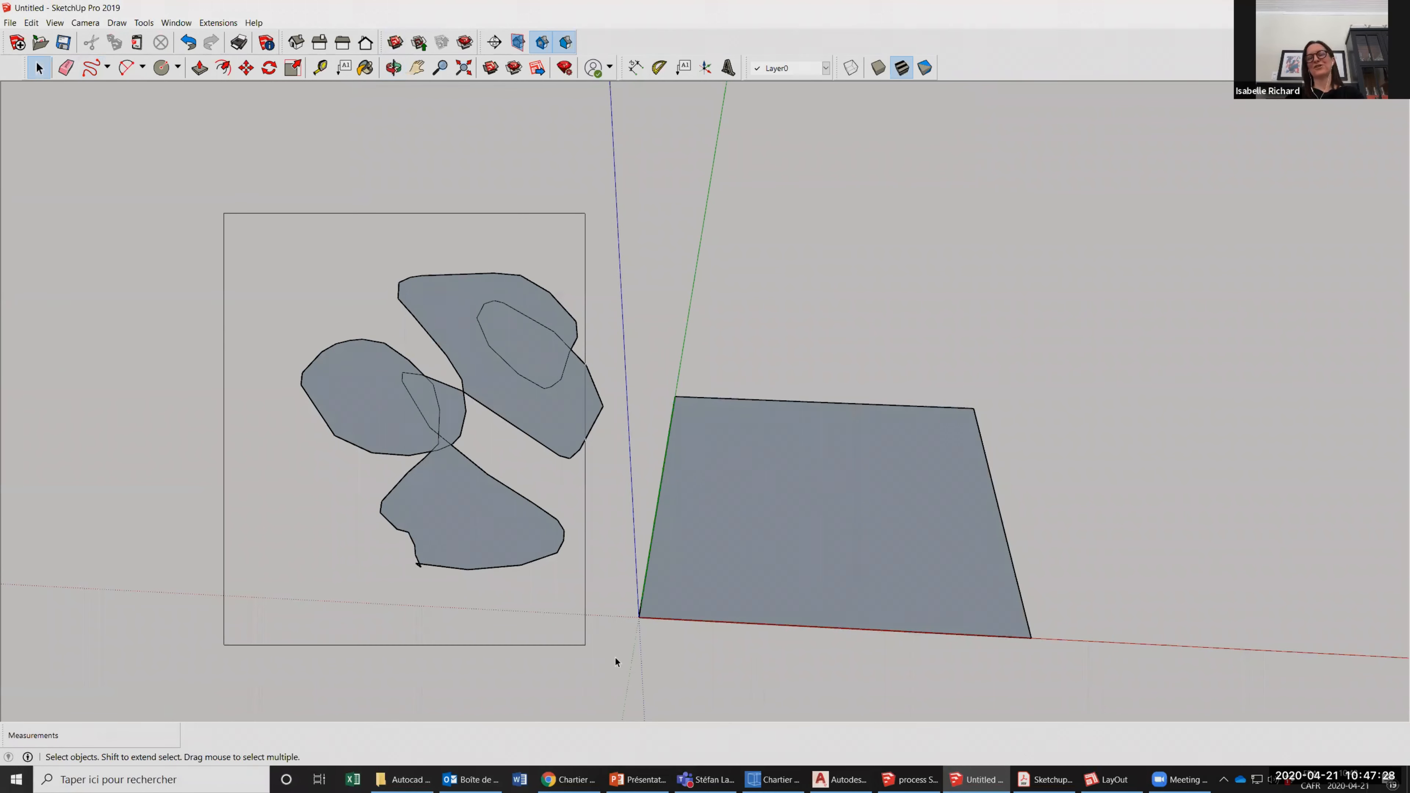
{"action": "key", "text": "Delete"}
{"action": "scroll", "coordinate": [280, 442], "scroll_direction": "down", "scroll_amount": 3}
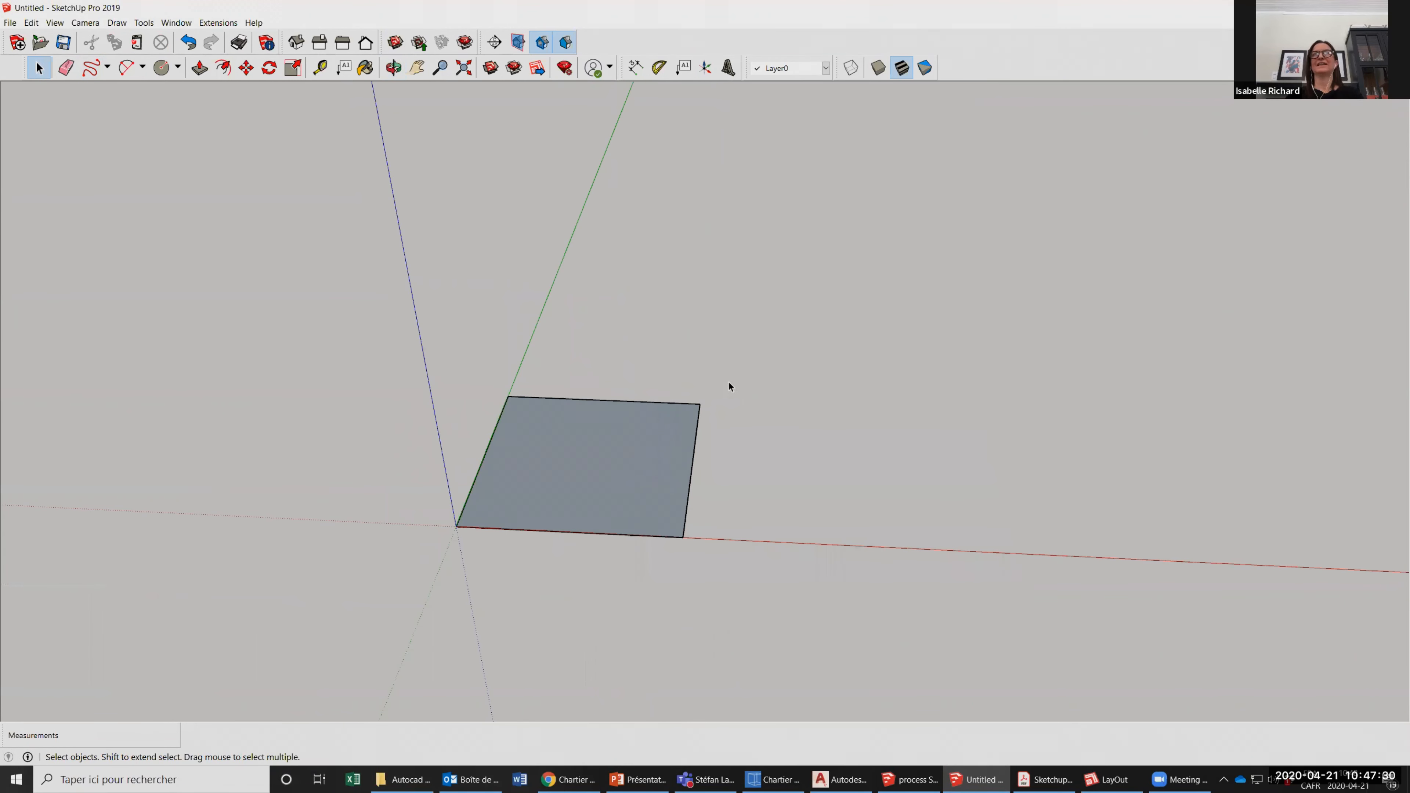
Draw a 90-degree arc from a centre point beside the square with the Arc tool, and undo it.
{"action": "scroll", "coordinate": [665, 297], "scroll_direction": "up", "scroll_amount": 1}
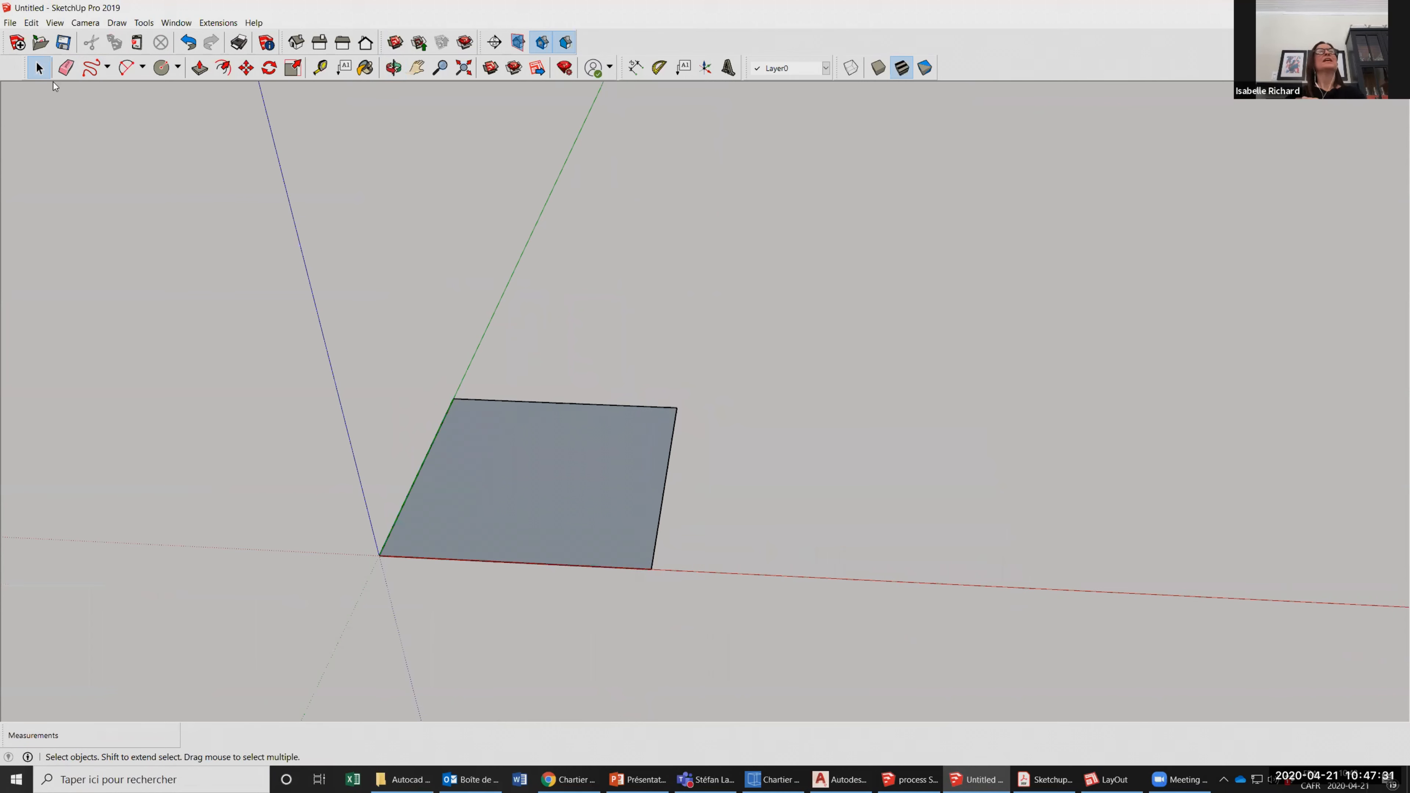
{"action": "left_click", "coordinate": [127, 67]}
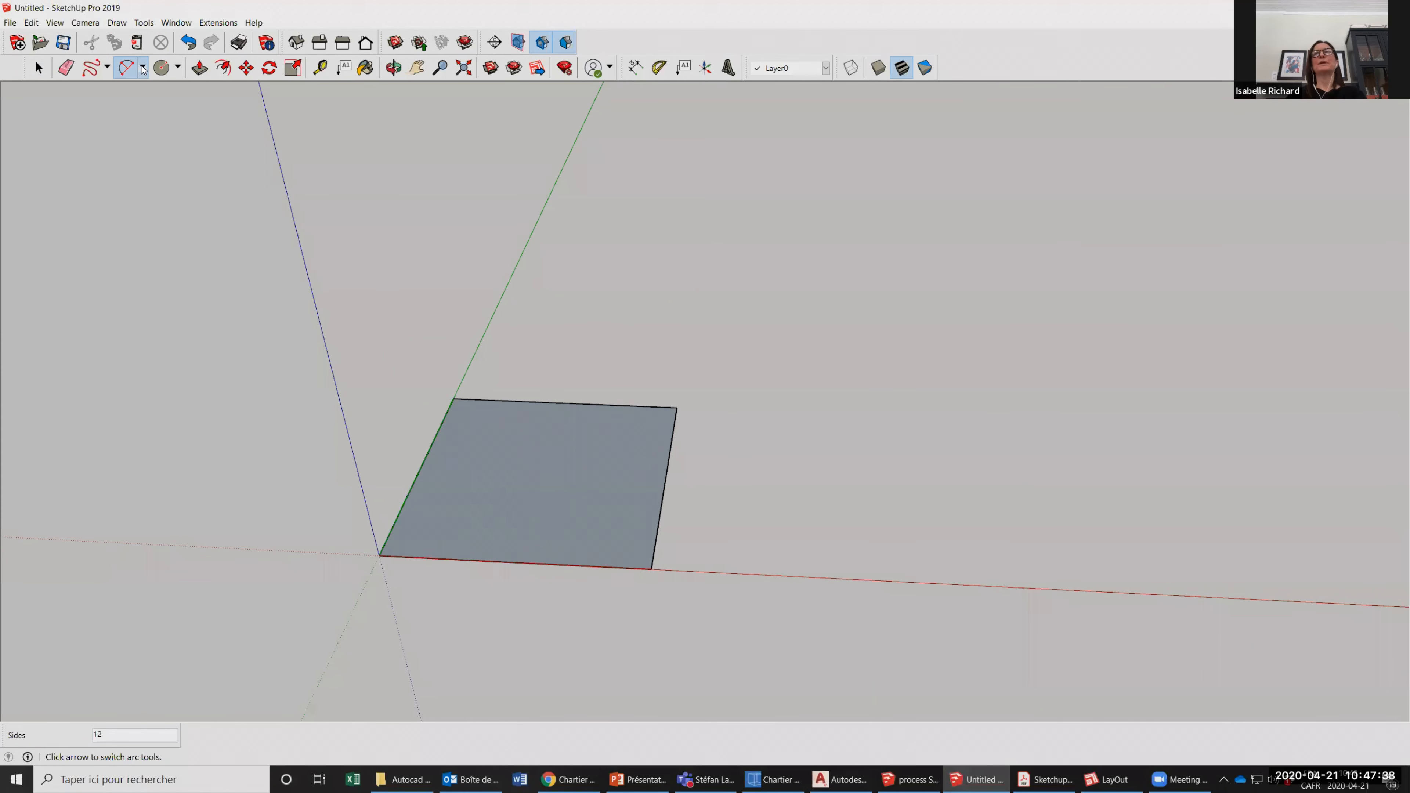
{"action": "left_click", "coordinate": [143, 68]}
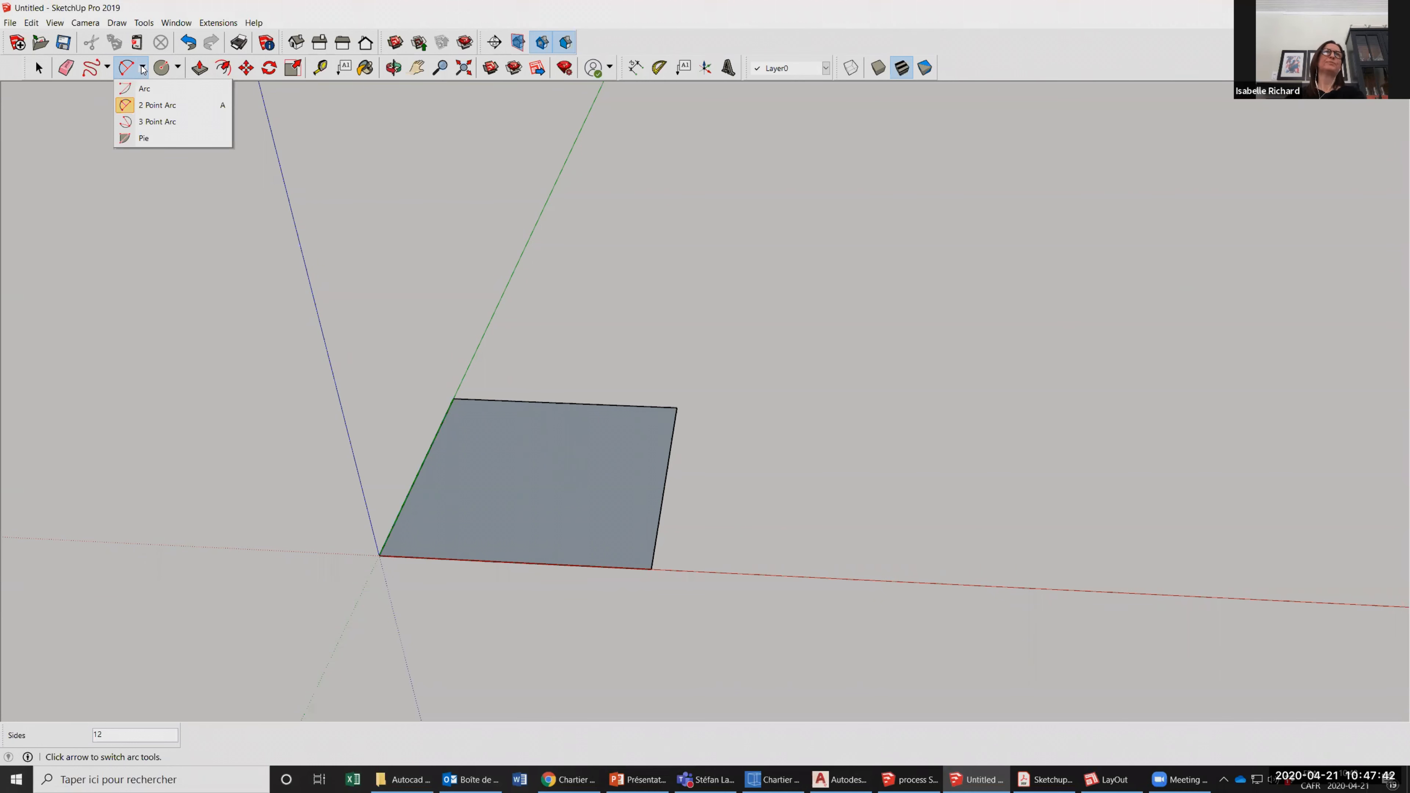
{"action": "left_click", "coordinate": [143, 68]}
{"action": "left_click", "coordinate": [143, 68]}
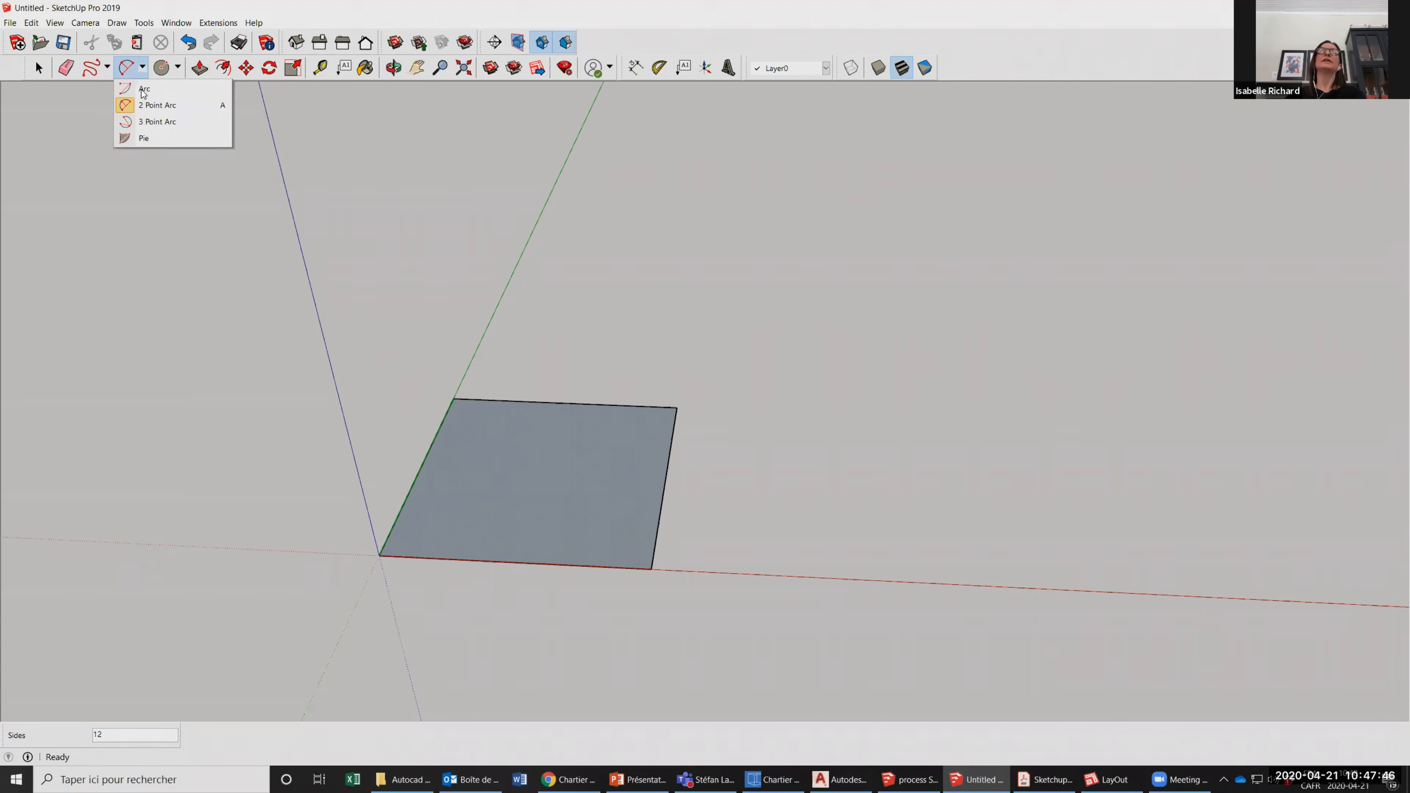
{"action": "left_click", "coordinate": [144, 90]}
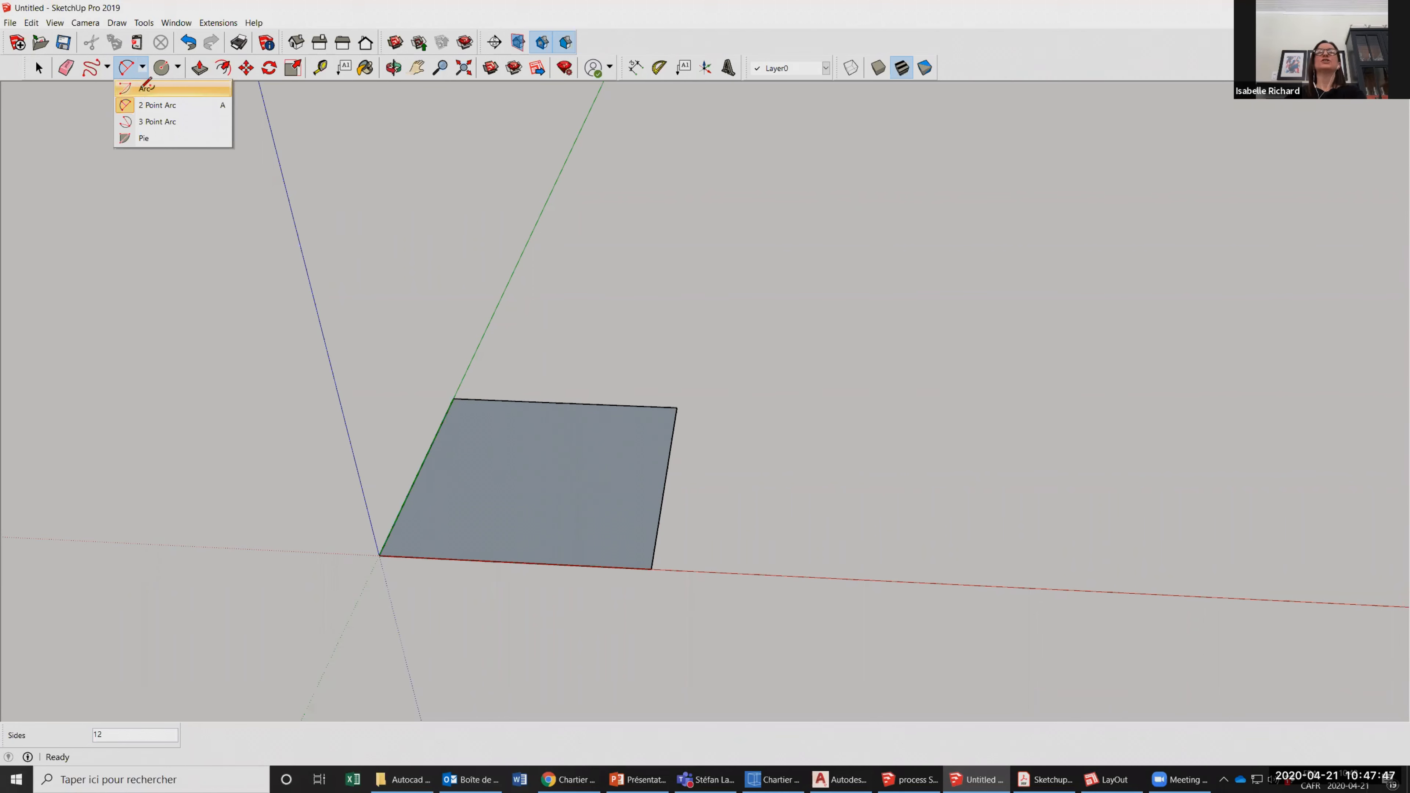
{"action": "left_click", "coordinate": [733, 532]}
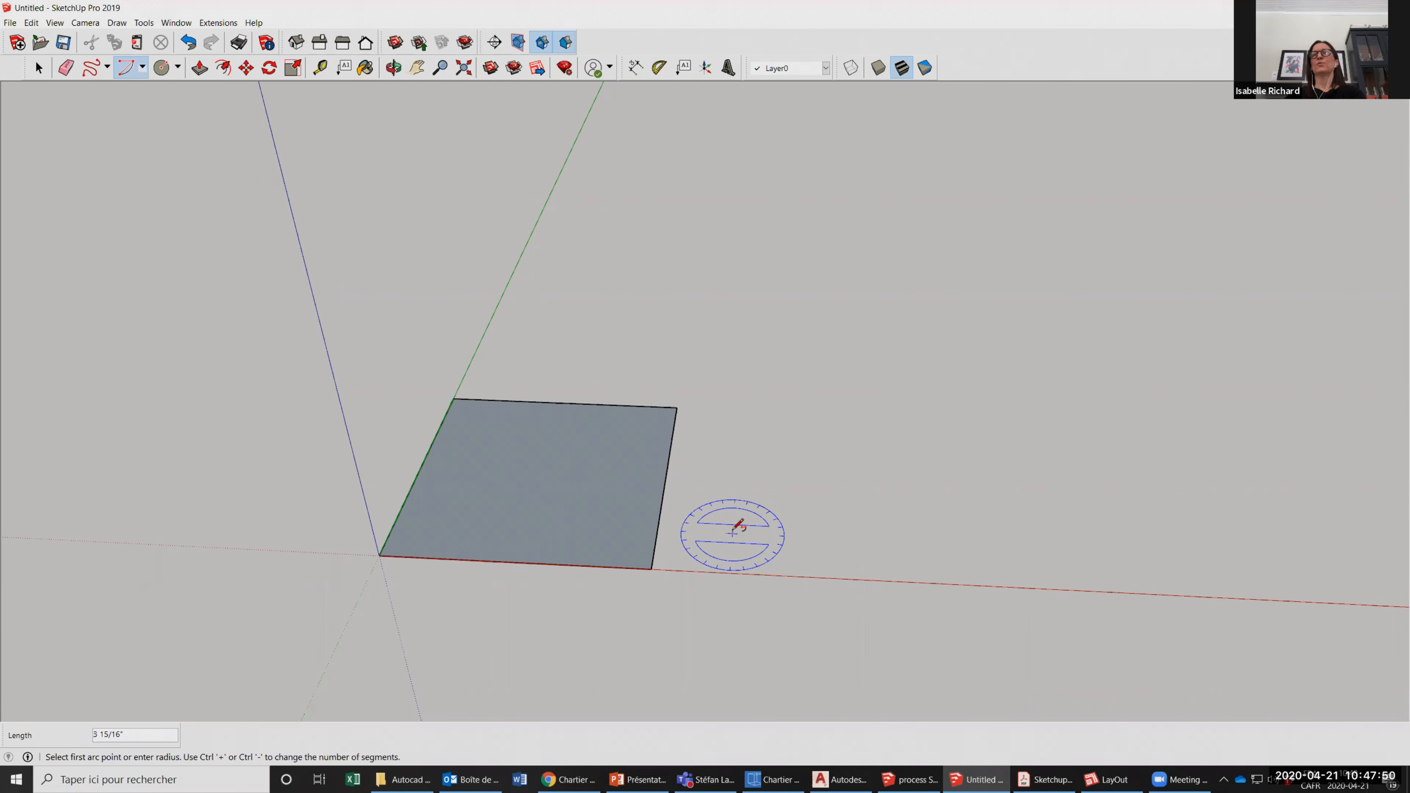
{"action": "left_click", "coordinate": [835, 538]}
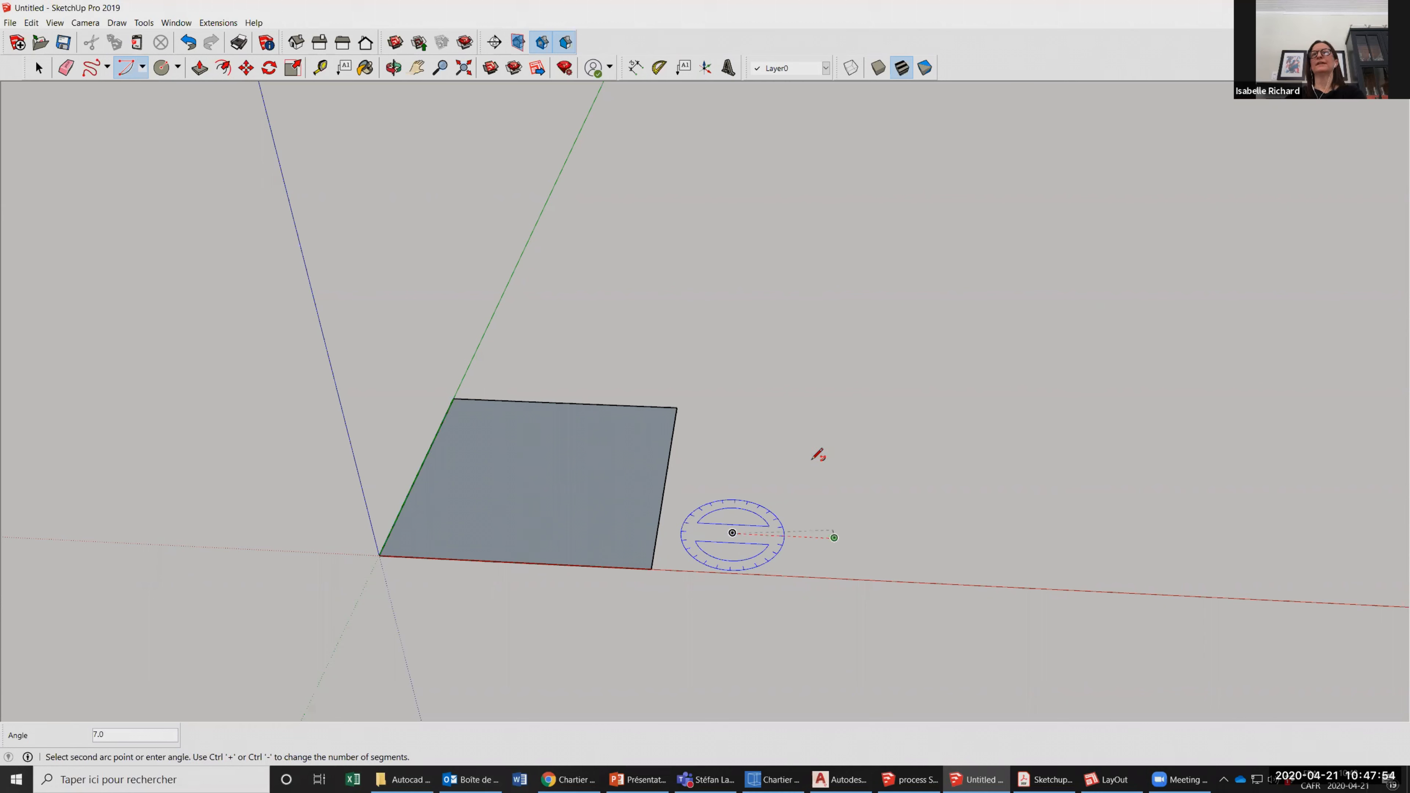
{"action": "left_click", "coordinate": [740, 429]}
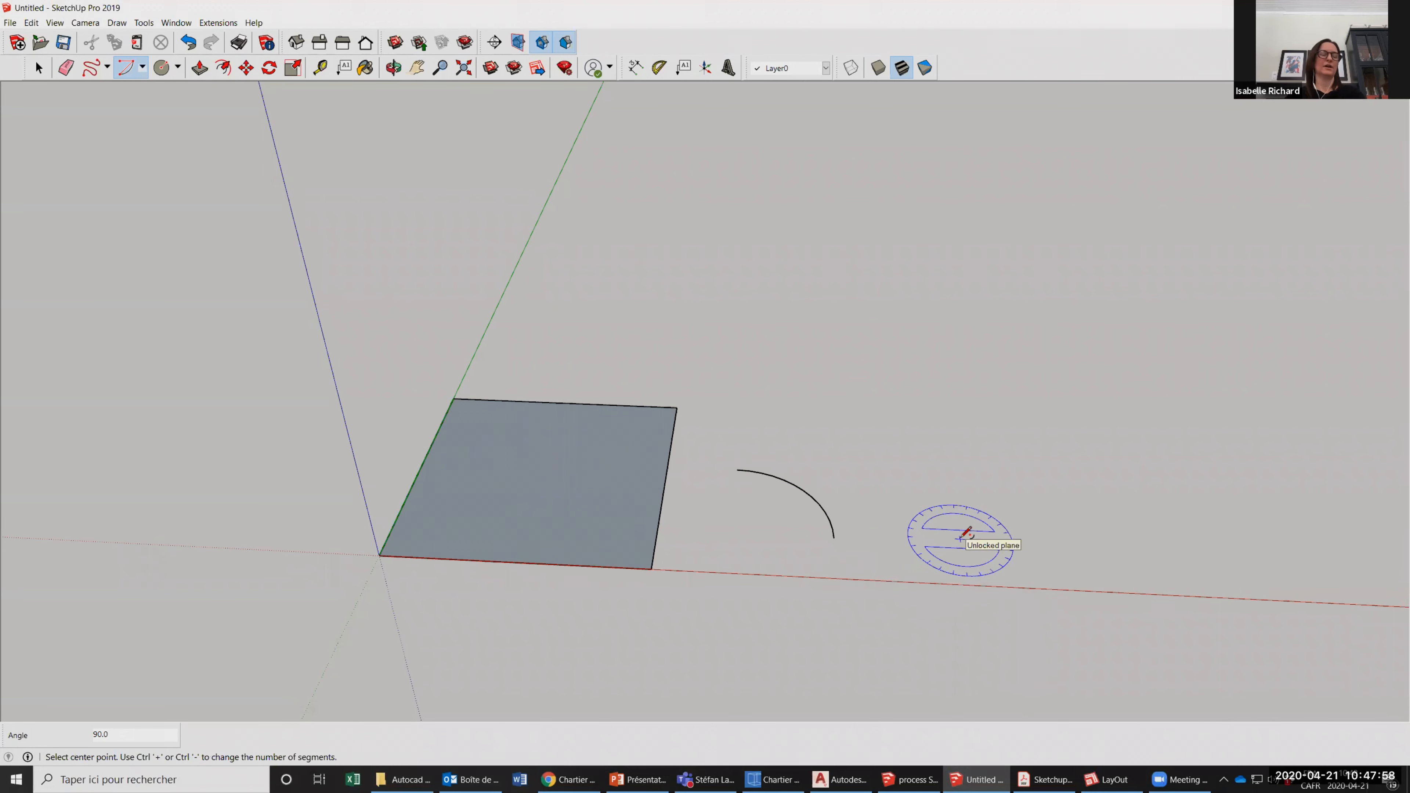
{"action": "key", "text": "ctrl+z"}
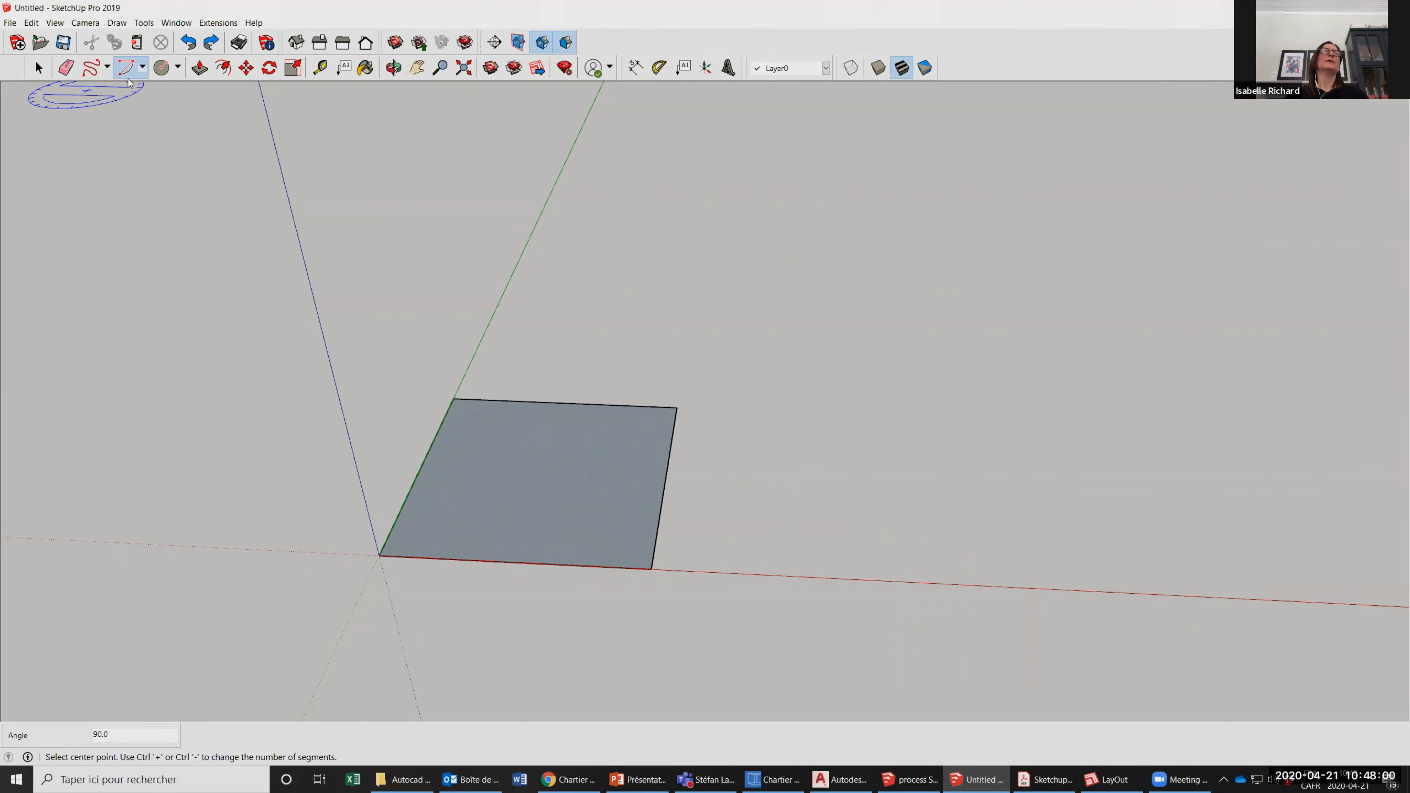
Draw a 2 Point Arc near the red axis with a bulge of about 2' 5", and undo it.
{"action": "left_click", "coordinate": [142, 68]}
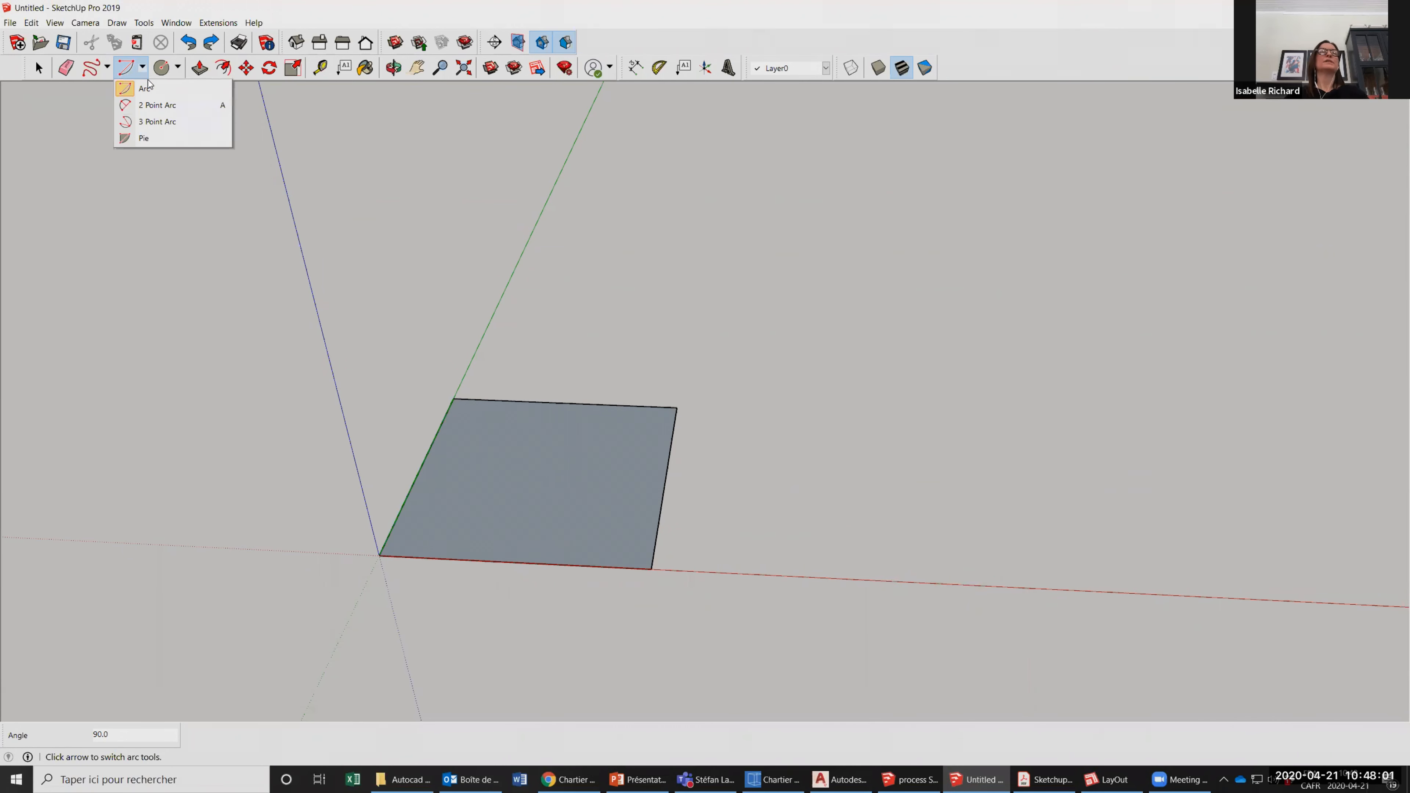
{"action": "left_click", "coordinate": [152, 105]}
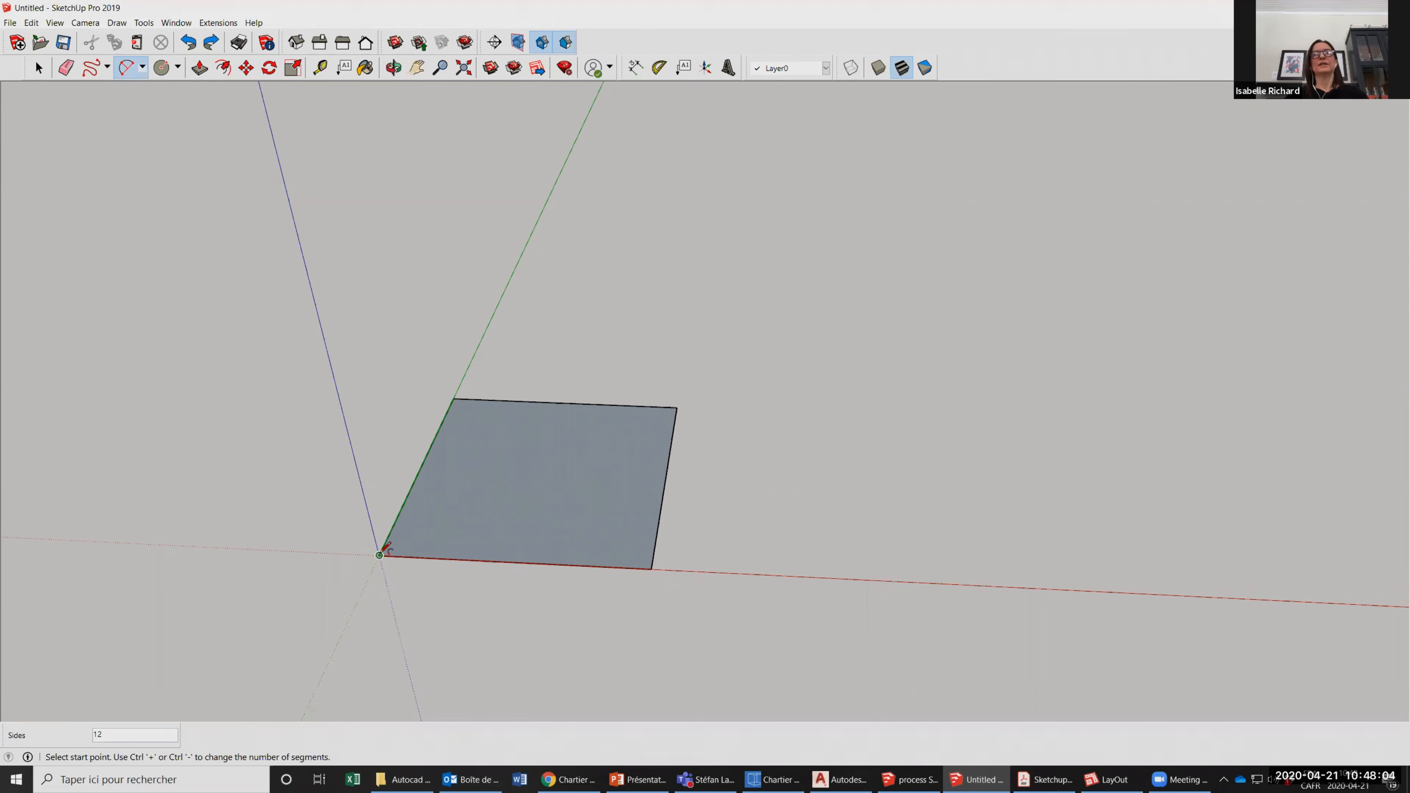
{"action": "left_click", "coordinate": [726, 565]}
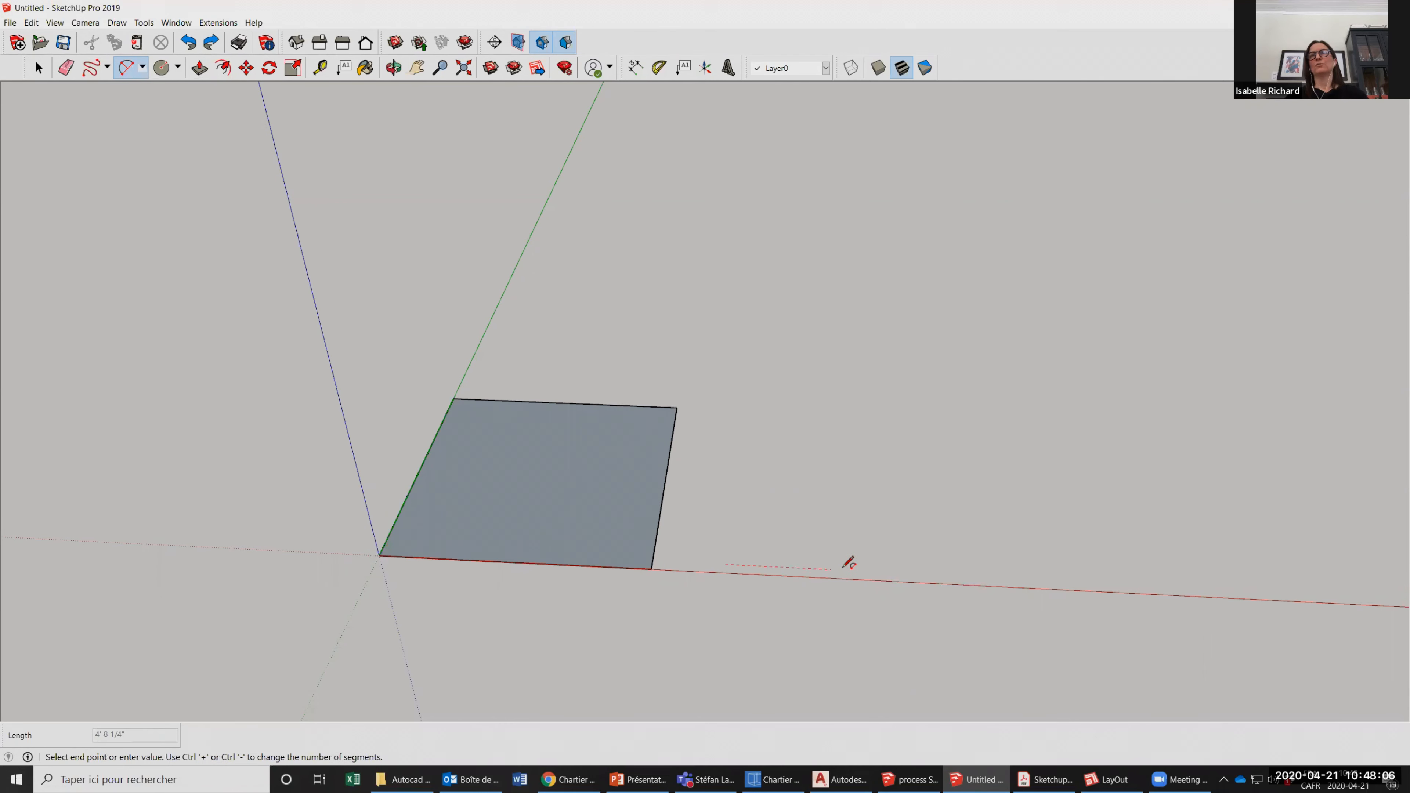
{"action": "left_click", "coordinate": [925, 572]}
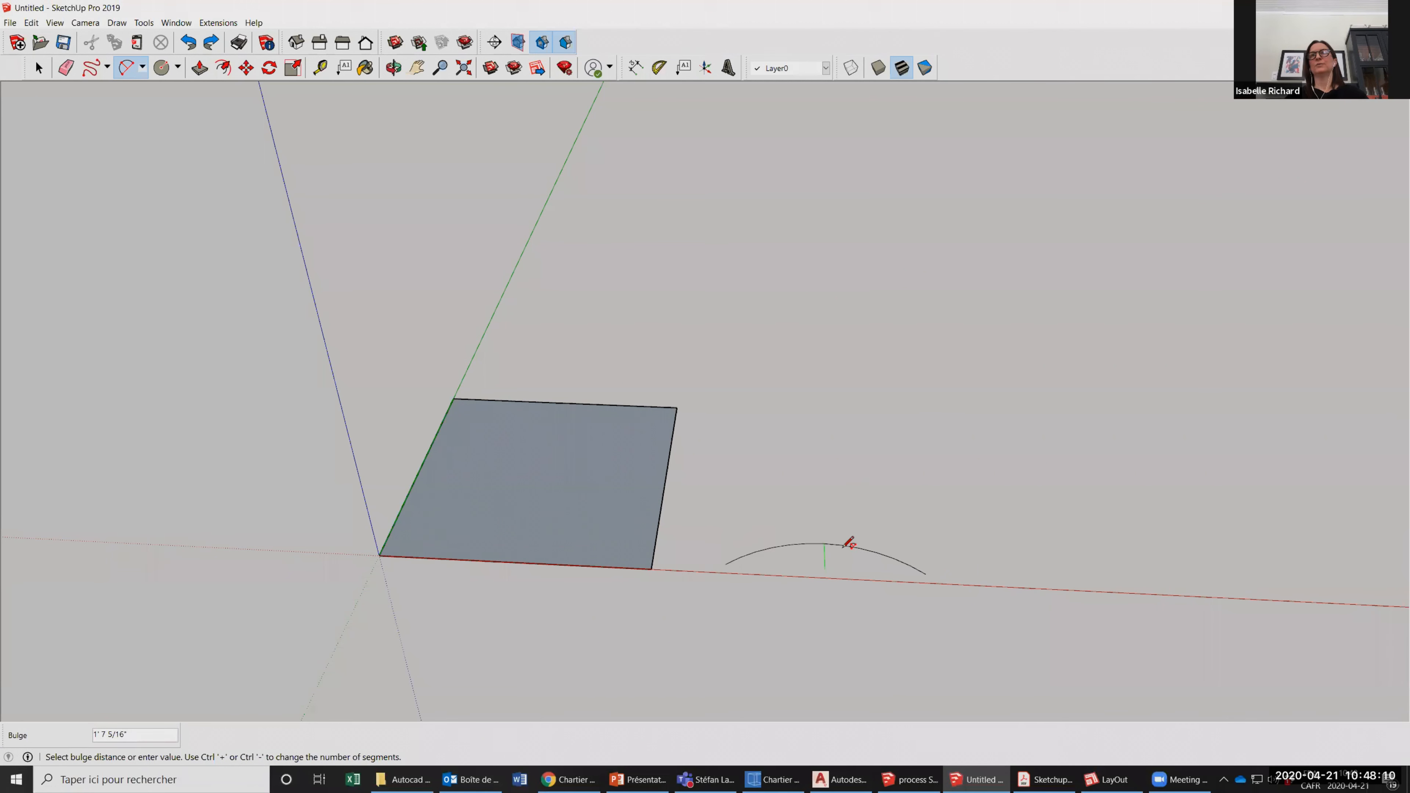
{"action": "left_click", "coordinate": [841, 527]}
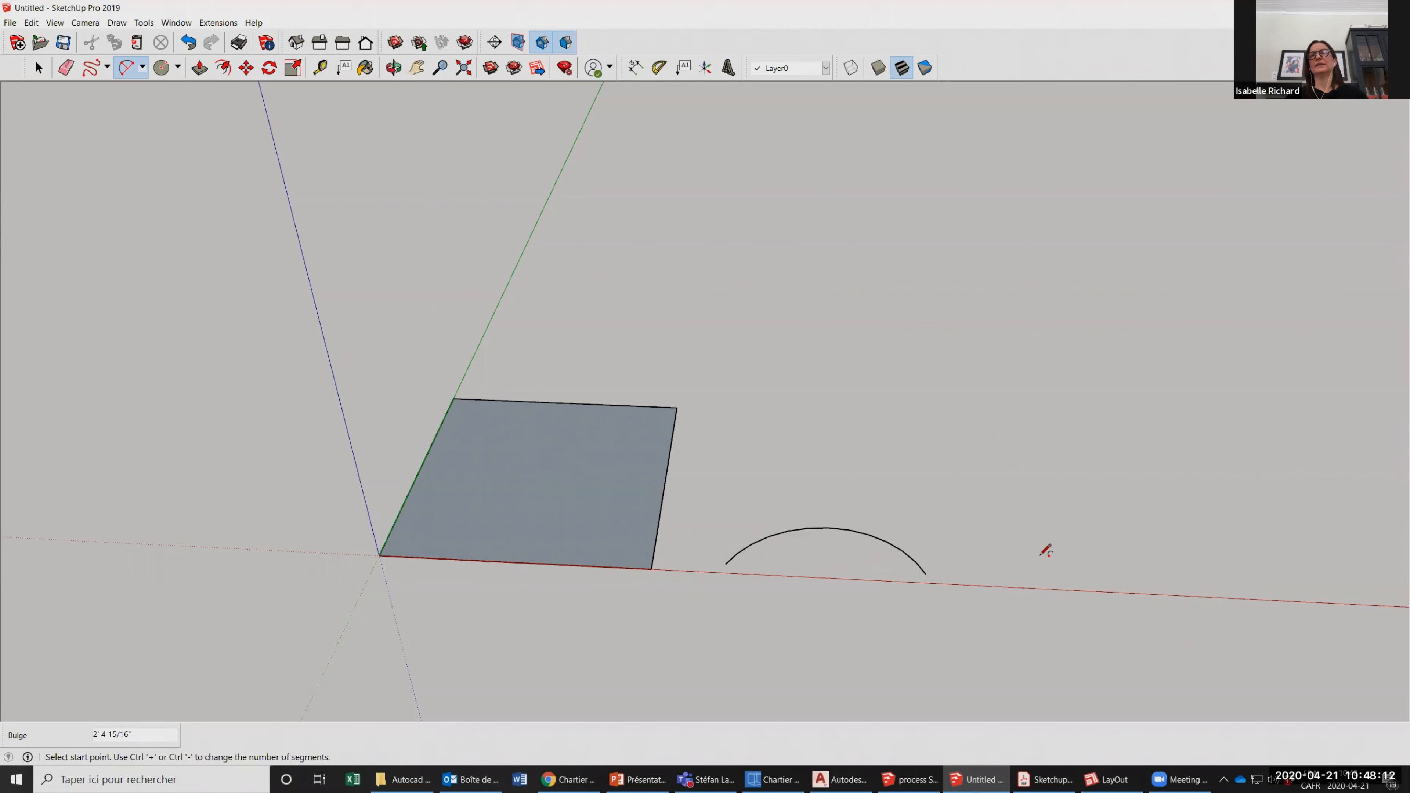
{"action": "key", "text": "ctrl+z"}
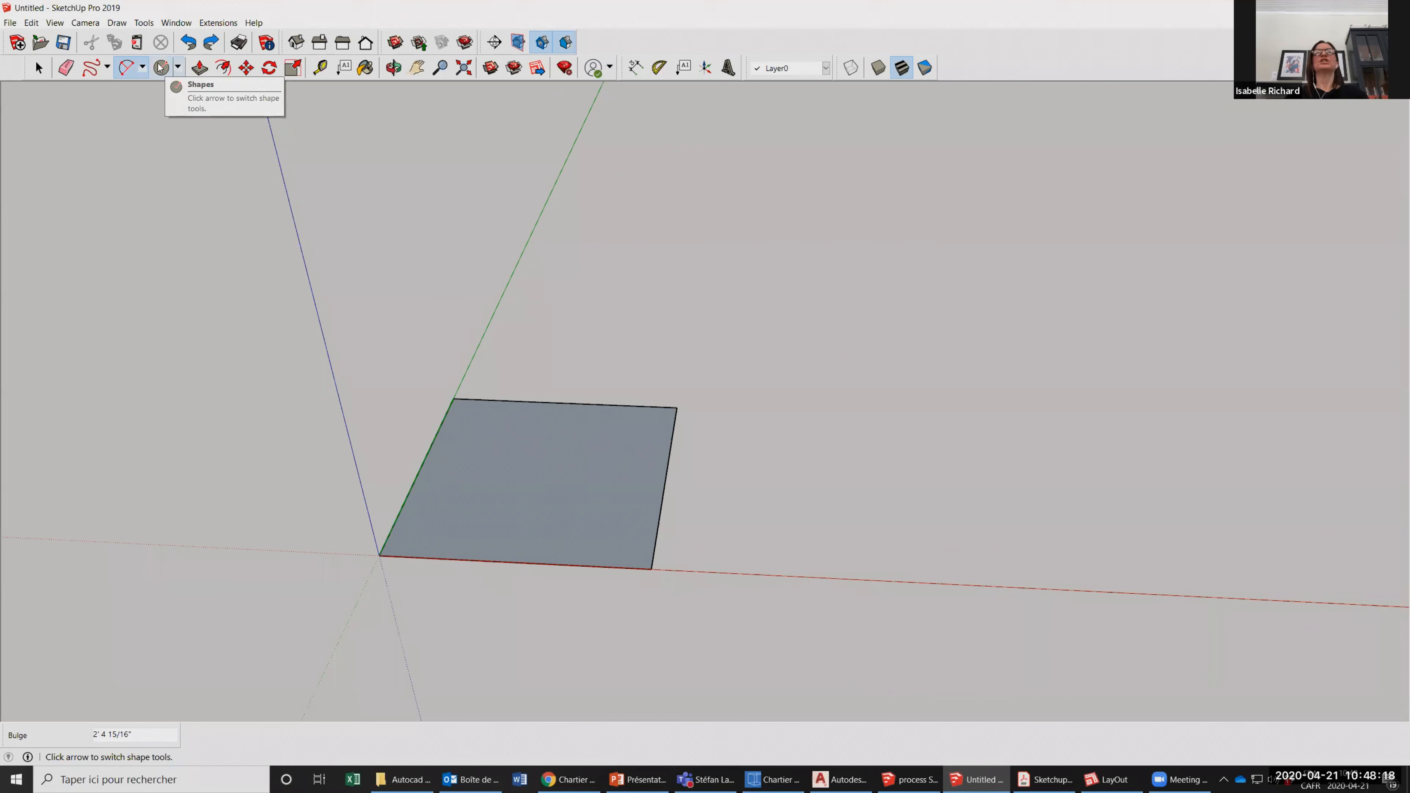
{"action": "left_click", "coordinate": [179, 68]}
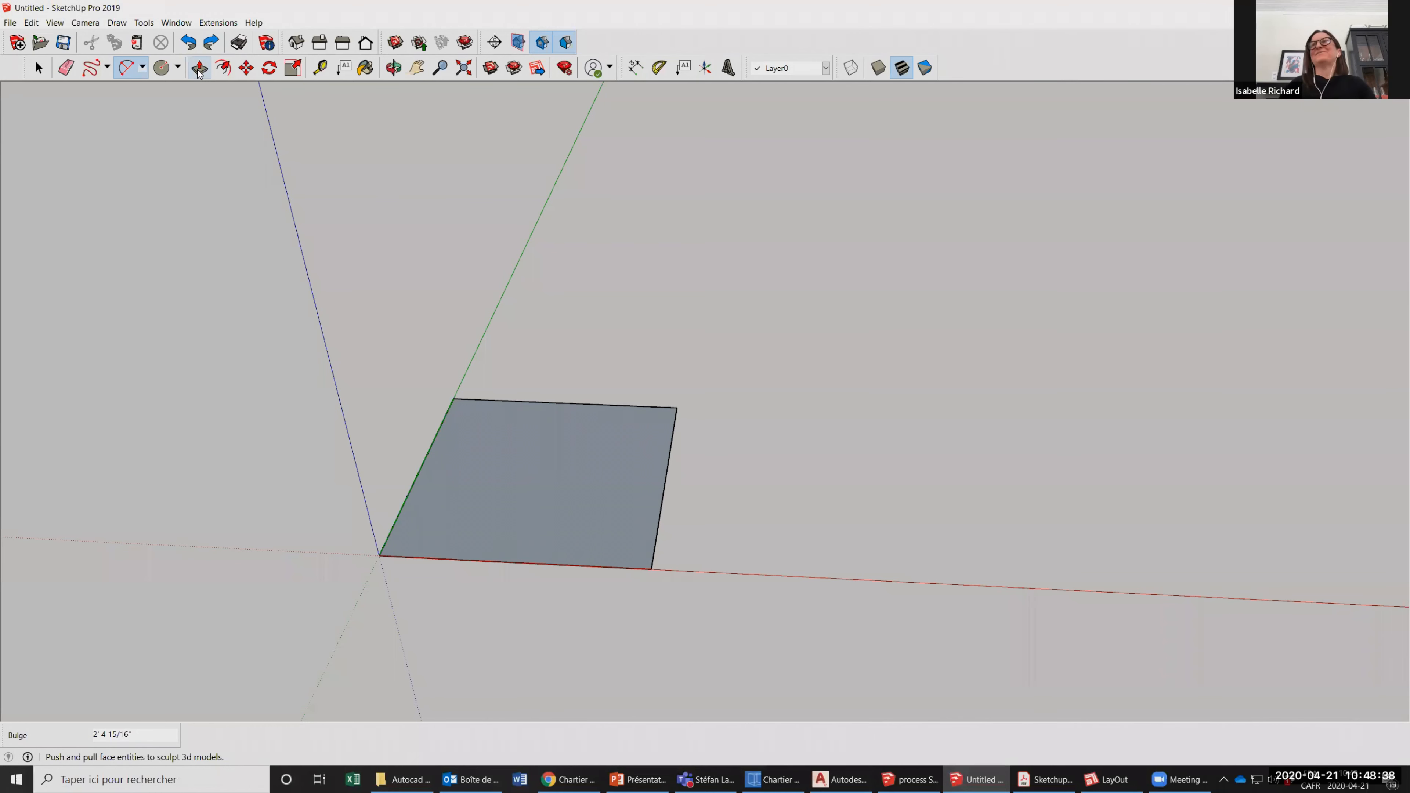
Extrude the square face upward 8' with Push/Pull to form a box.
{"action": "left_click", "coordinate": [198, 71]}
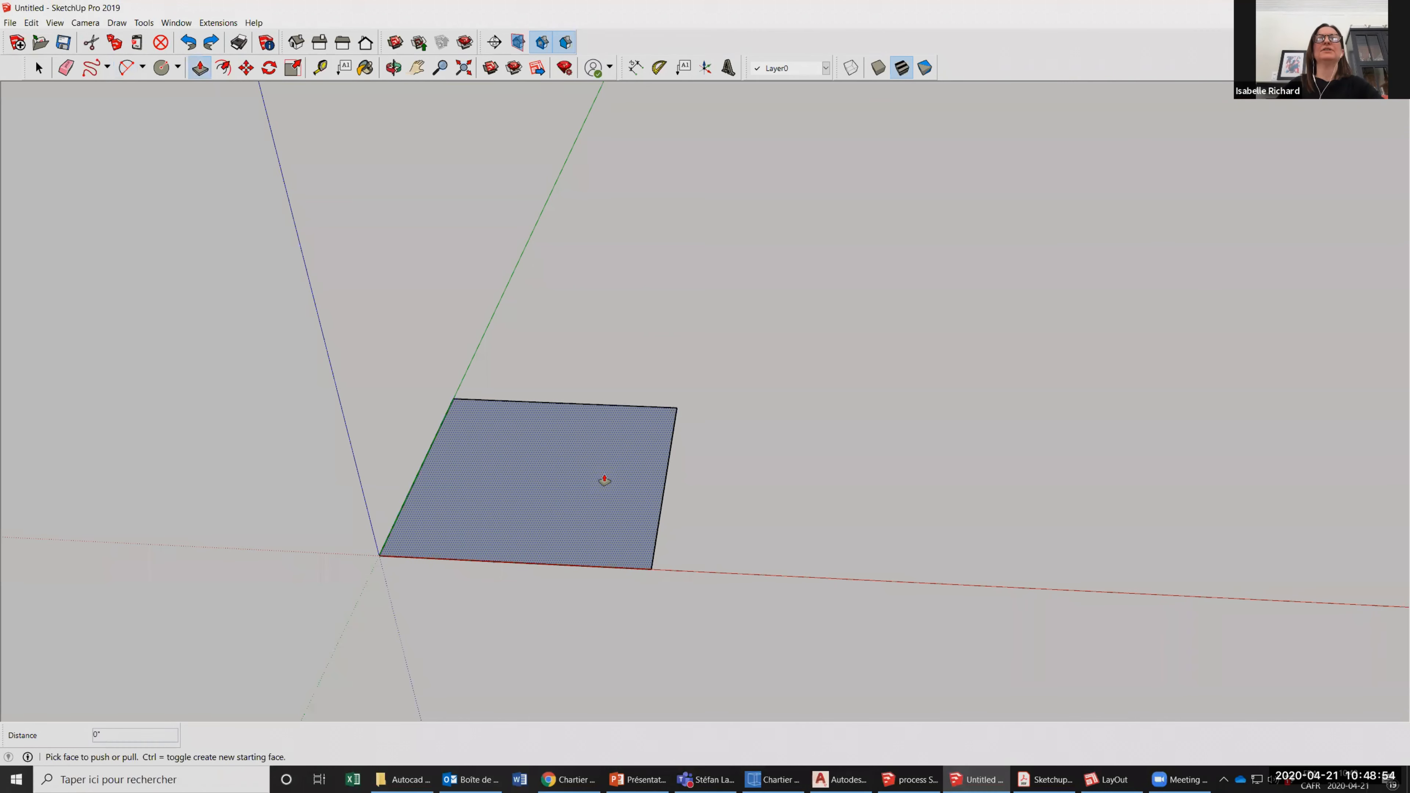
{"action": "left_click", "coordinate": [601, 485]}
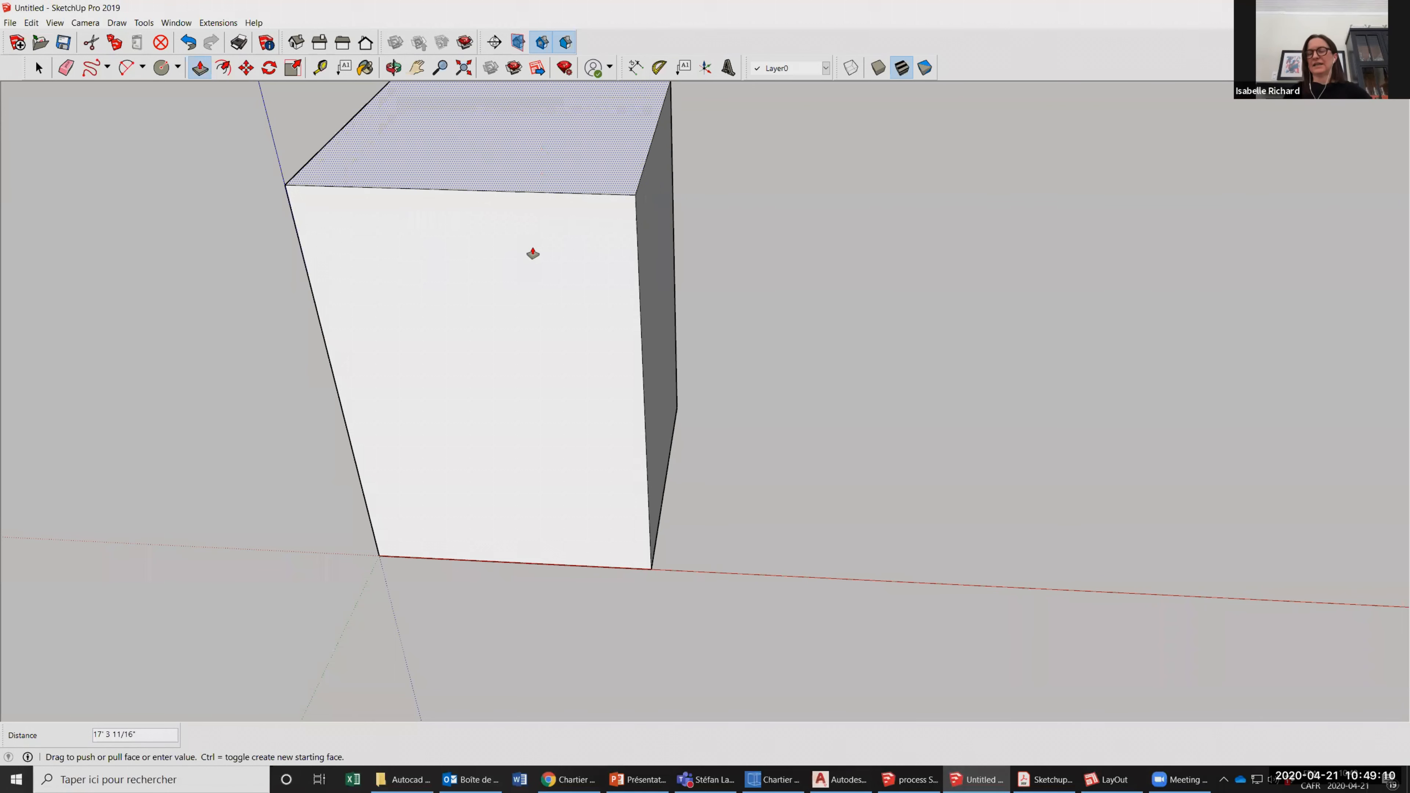
{"action": "type", "text": "96"}
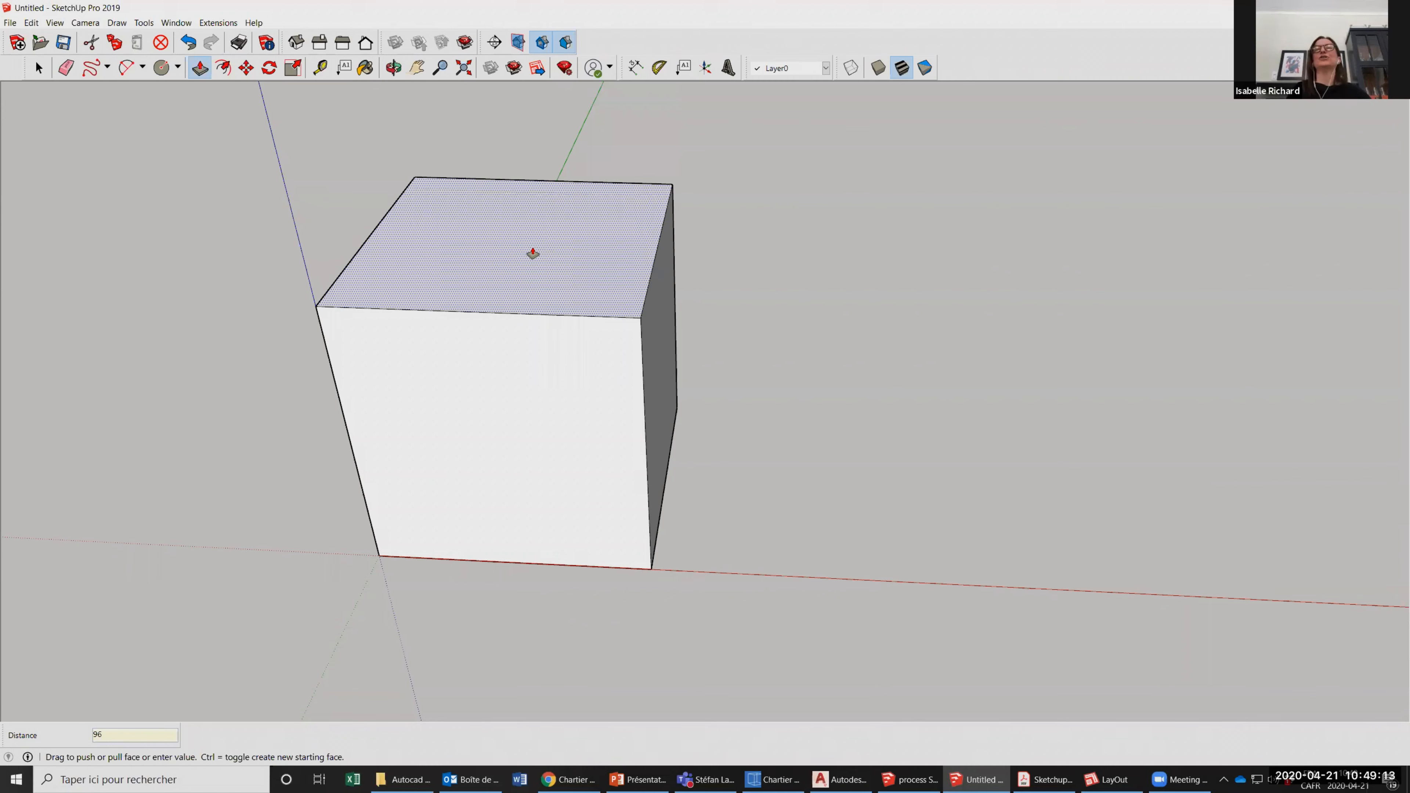
{"action": "key", "text": "Return"}
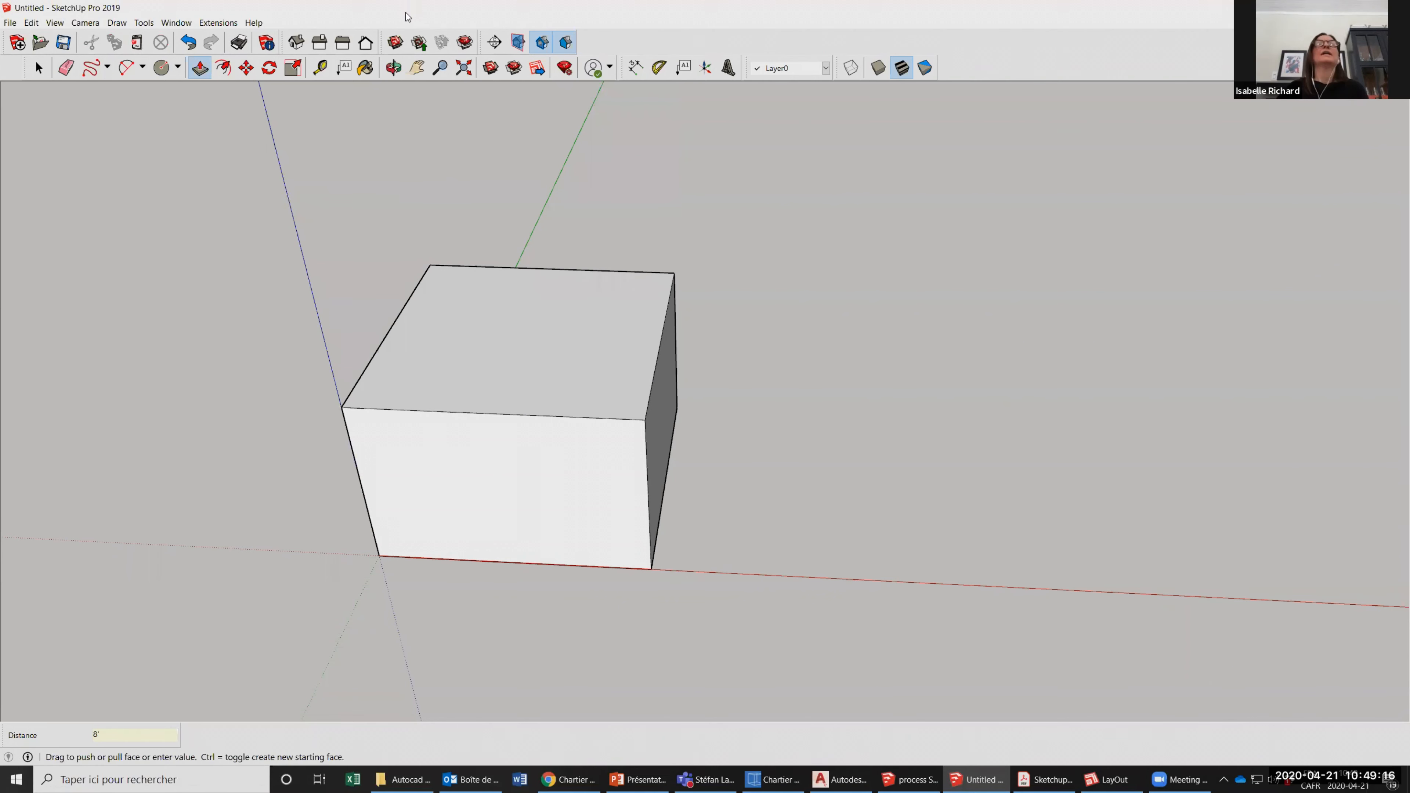
Try moving the box's side and front faces freely with Push/Pull, and undo those changes.
{"action": "left_click", "coordinate": [669, 427]}
{"action": "left_click", "coordinate": [671, 419]}
{"action": "key", "text": "ctrl+z"}
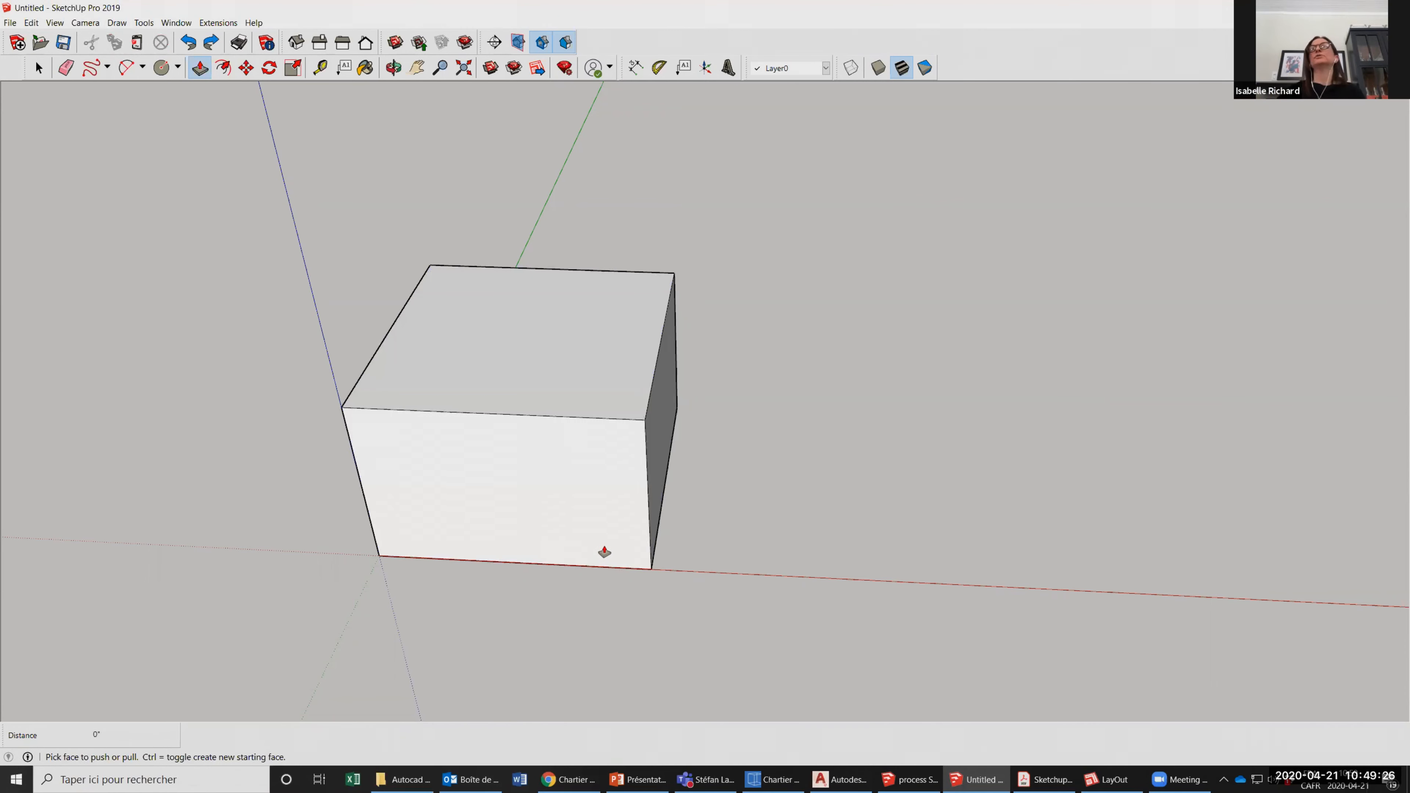
{"action": "left_click", "coordinate": [669, 414]}
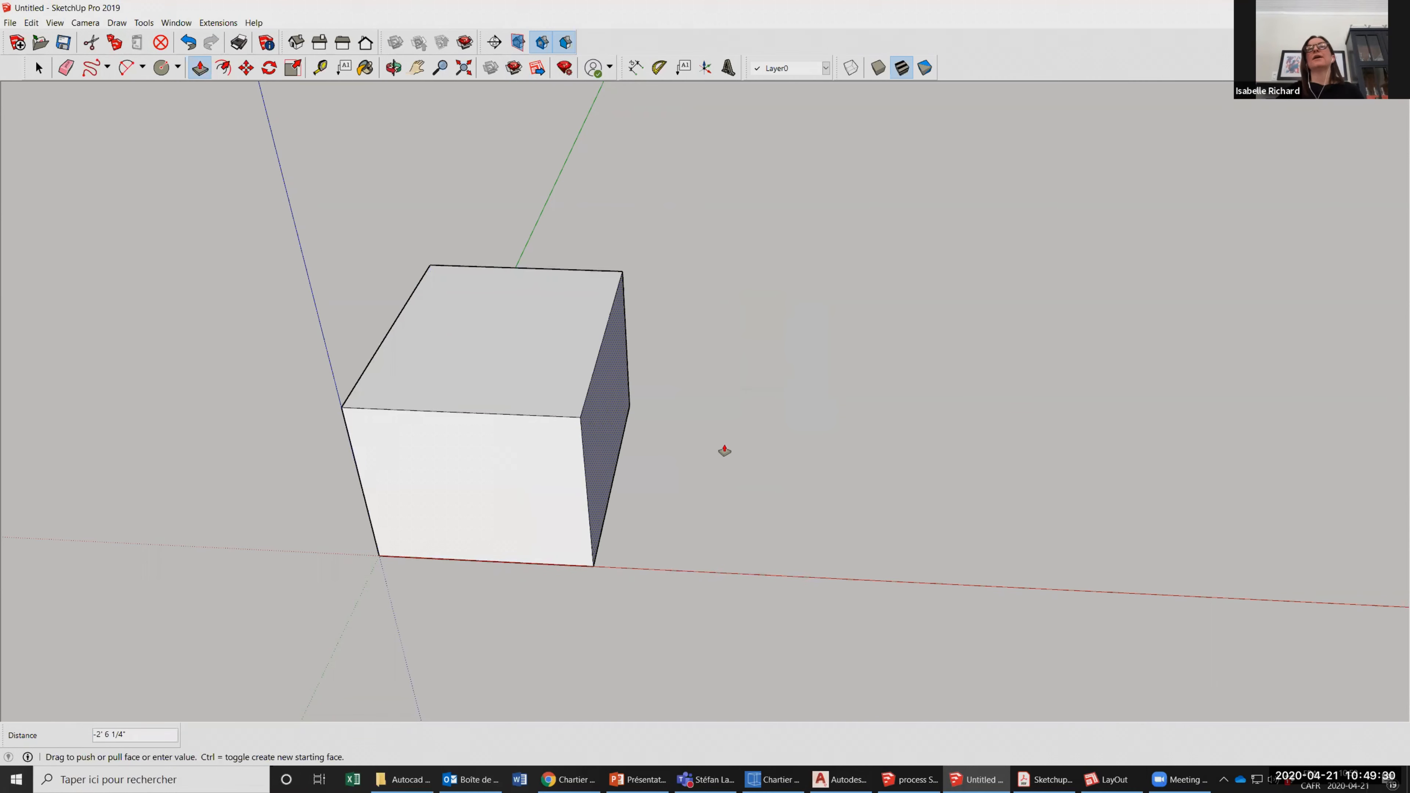
{"action": "left_click", "coordinate": [663, 458]}
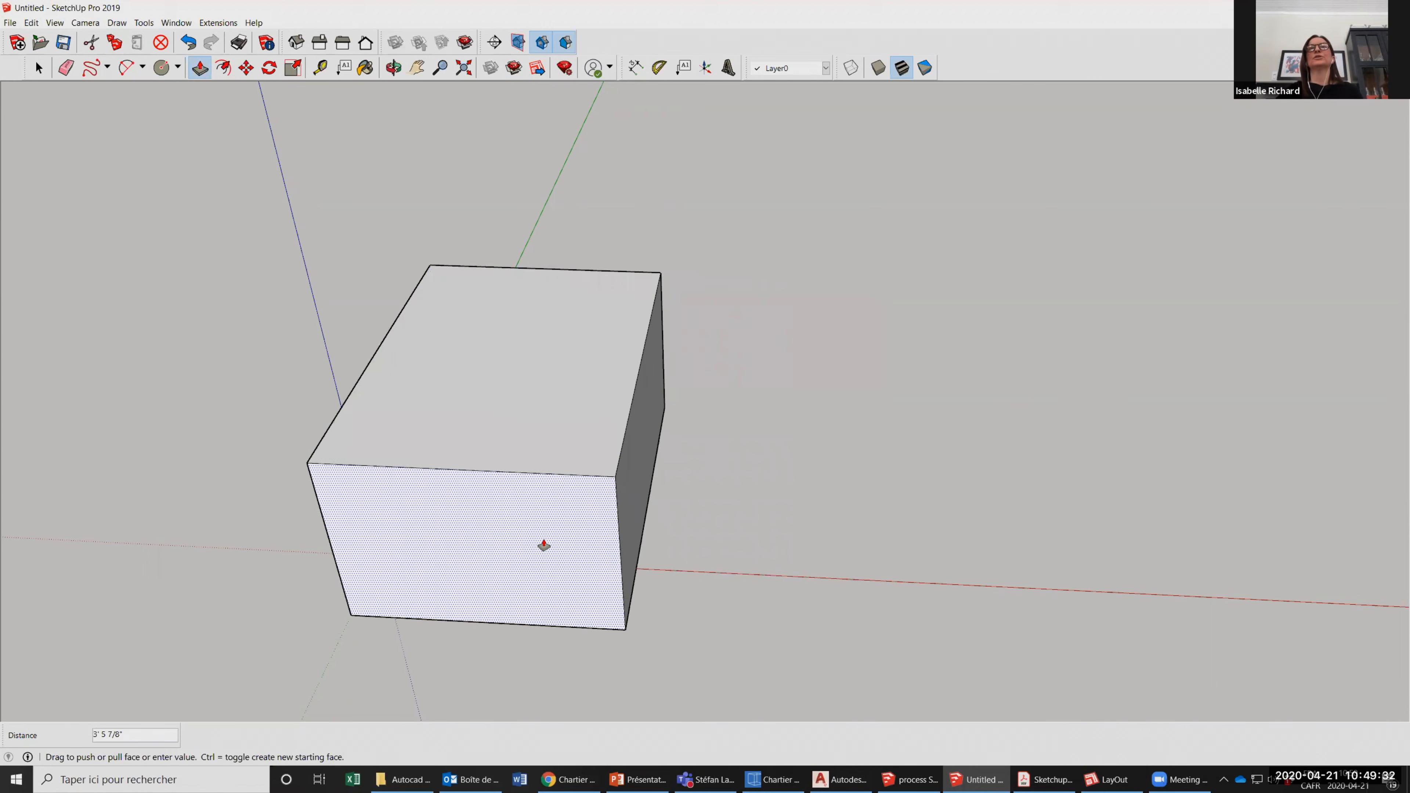
{"action": "left_click", "coordinate": [543, 546]}
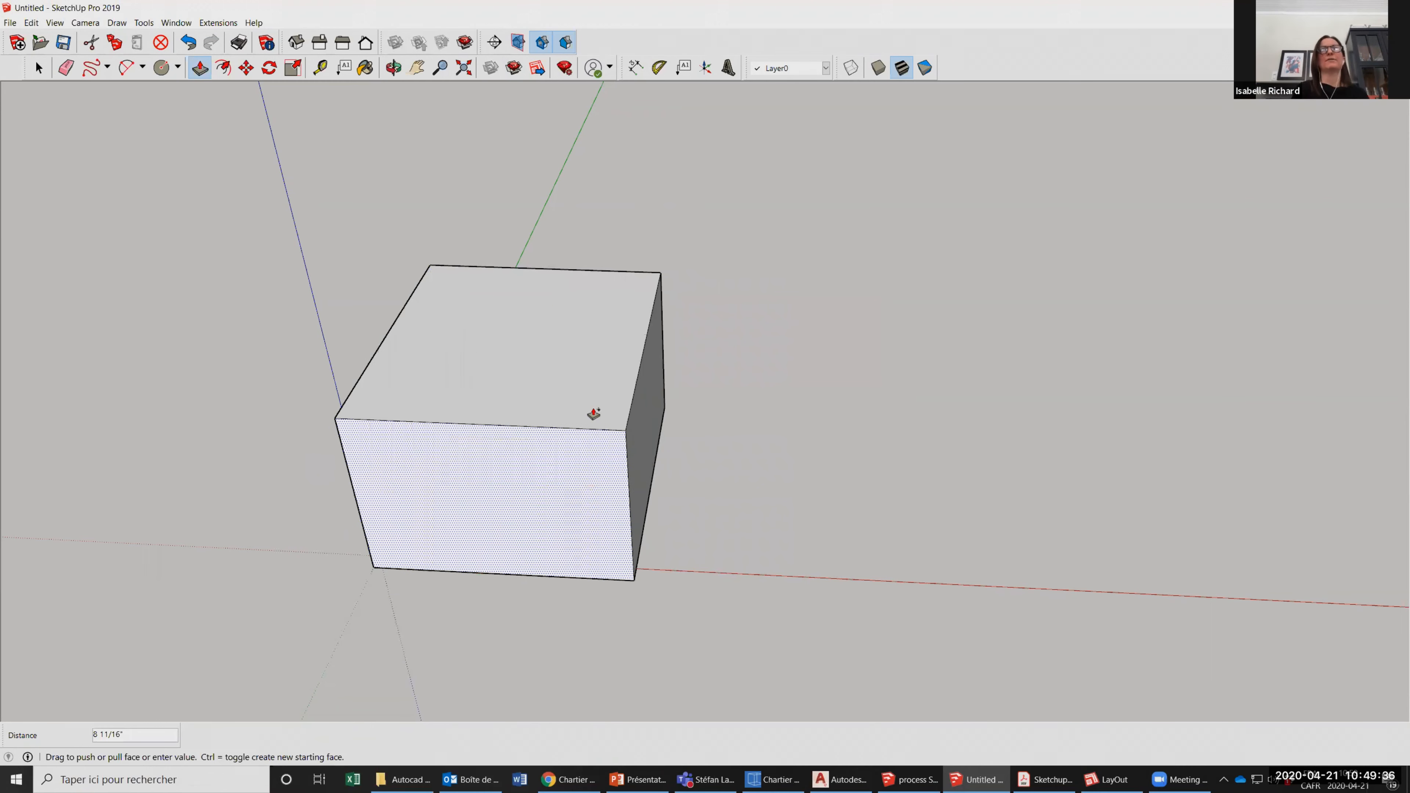
{"action": "left_click", "coordinate": [593, 414]}
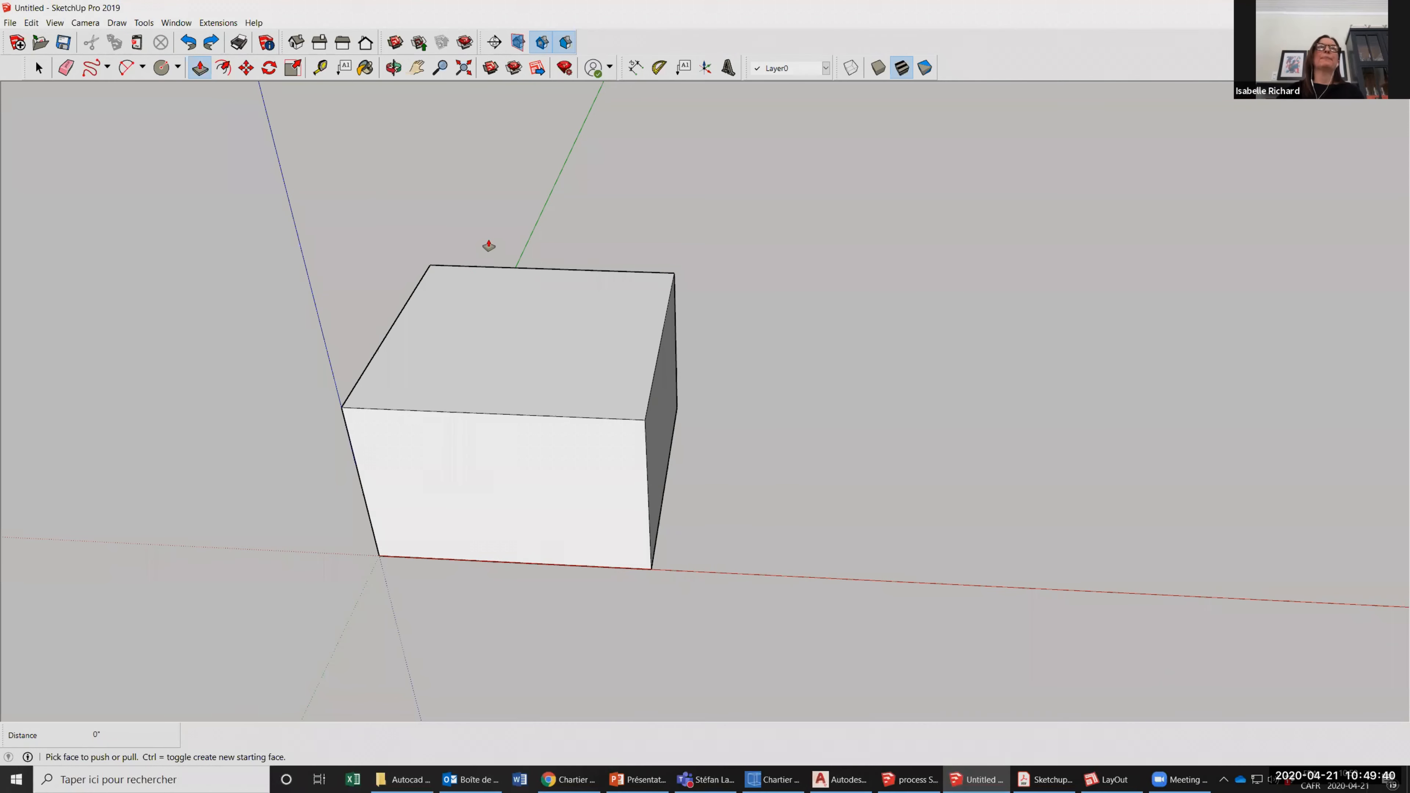
Offset the edges of the box's top face inward 4" to outline the wall thickness.
{"action": "left_click", "coordinate": [223, 67]}
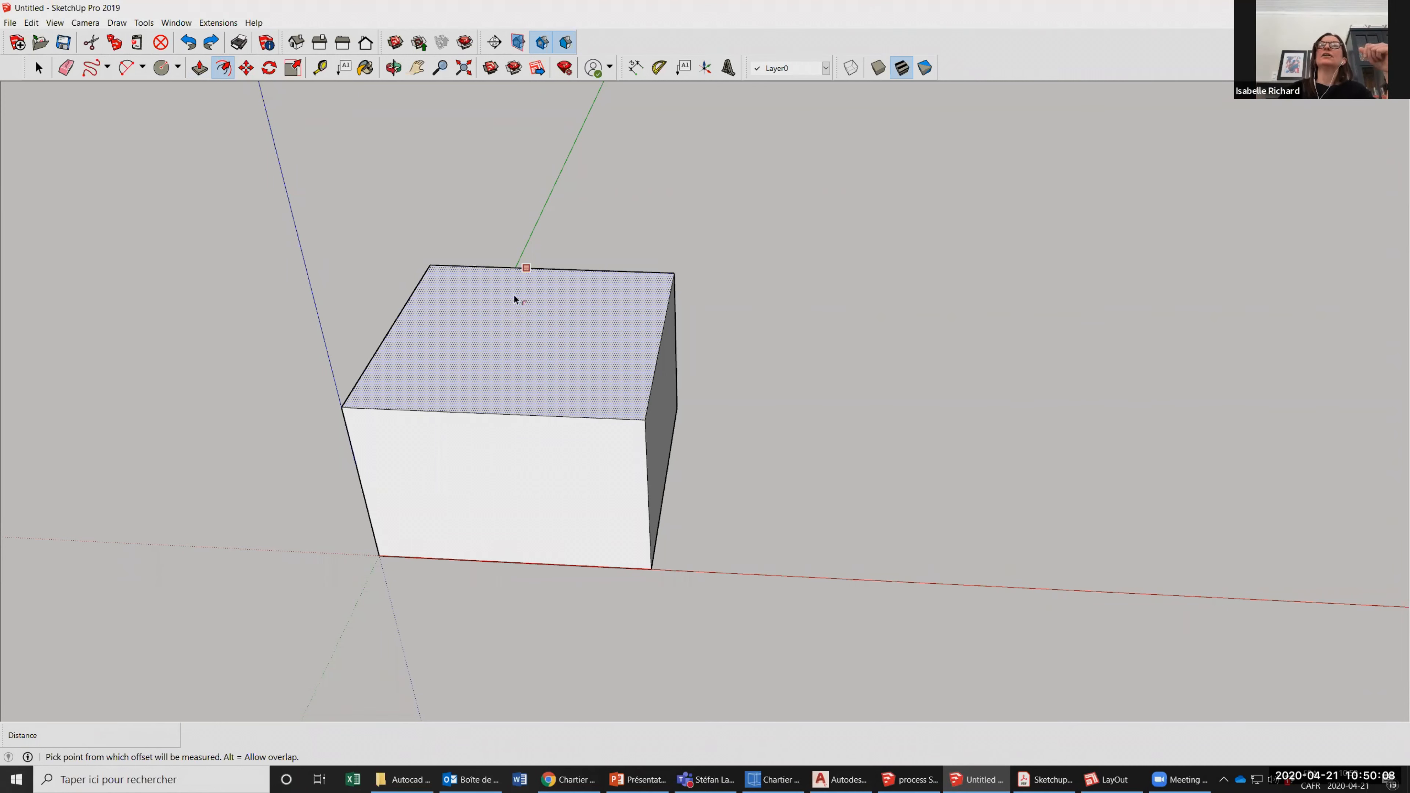
{"action": "left_click", "coordinate": [495, 332]}
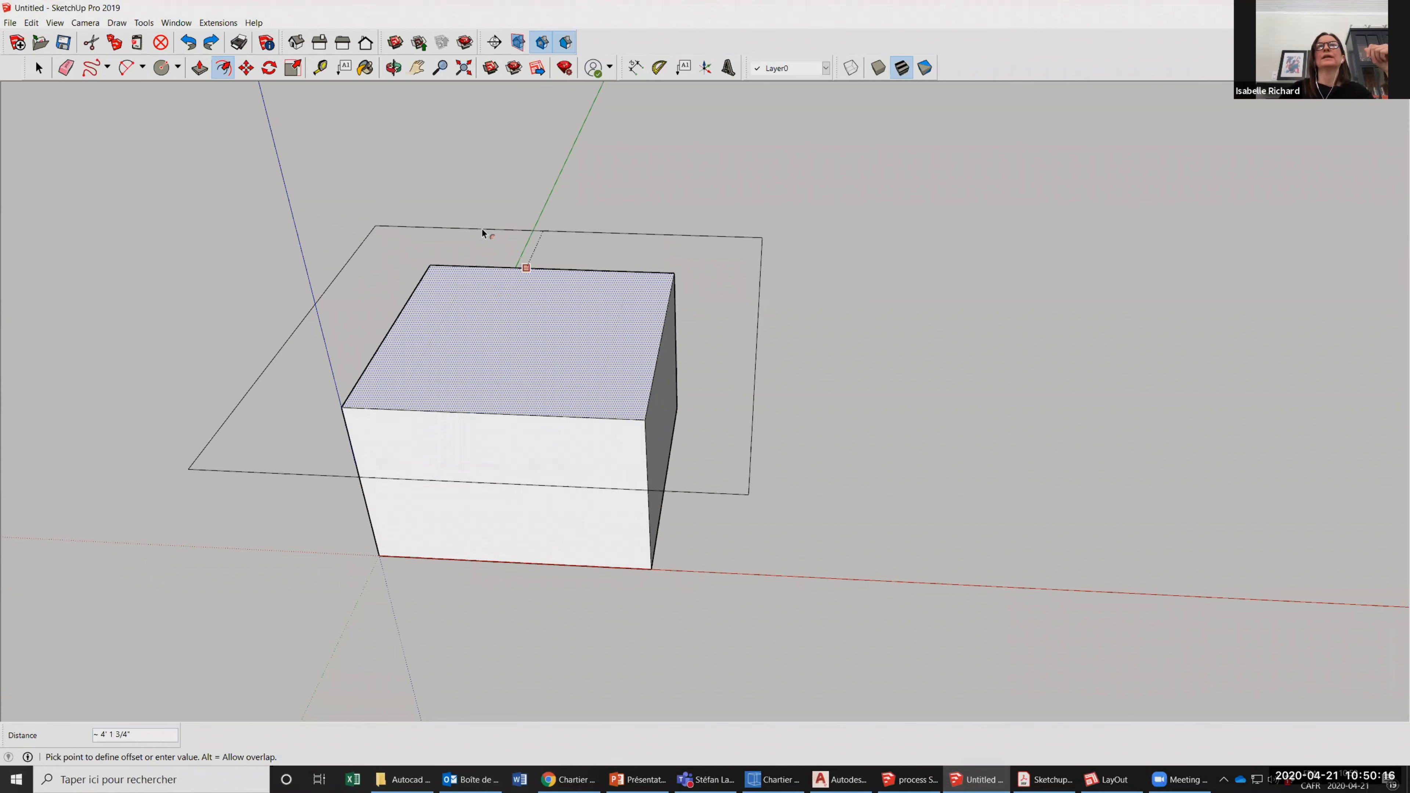
{"action": "type", "text": "4"}
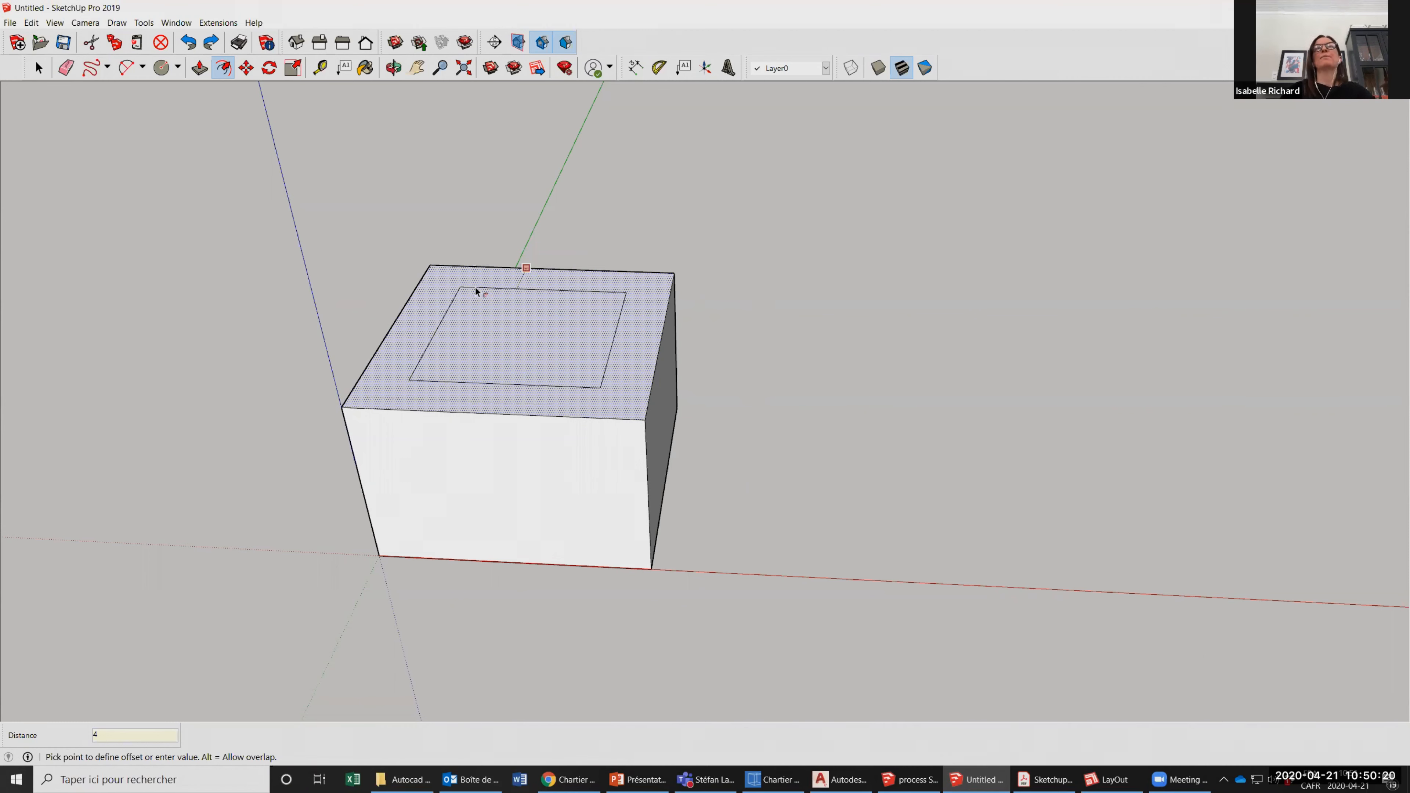
{"action": "key", "text": "Return"}
{"action": "scroll", "coordinate": [689, 305], "scroll_direction": "up", "scroll_amount": 3}
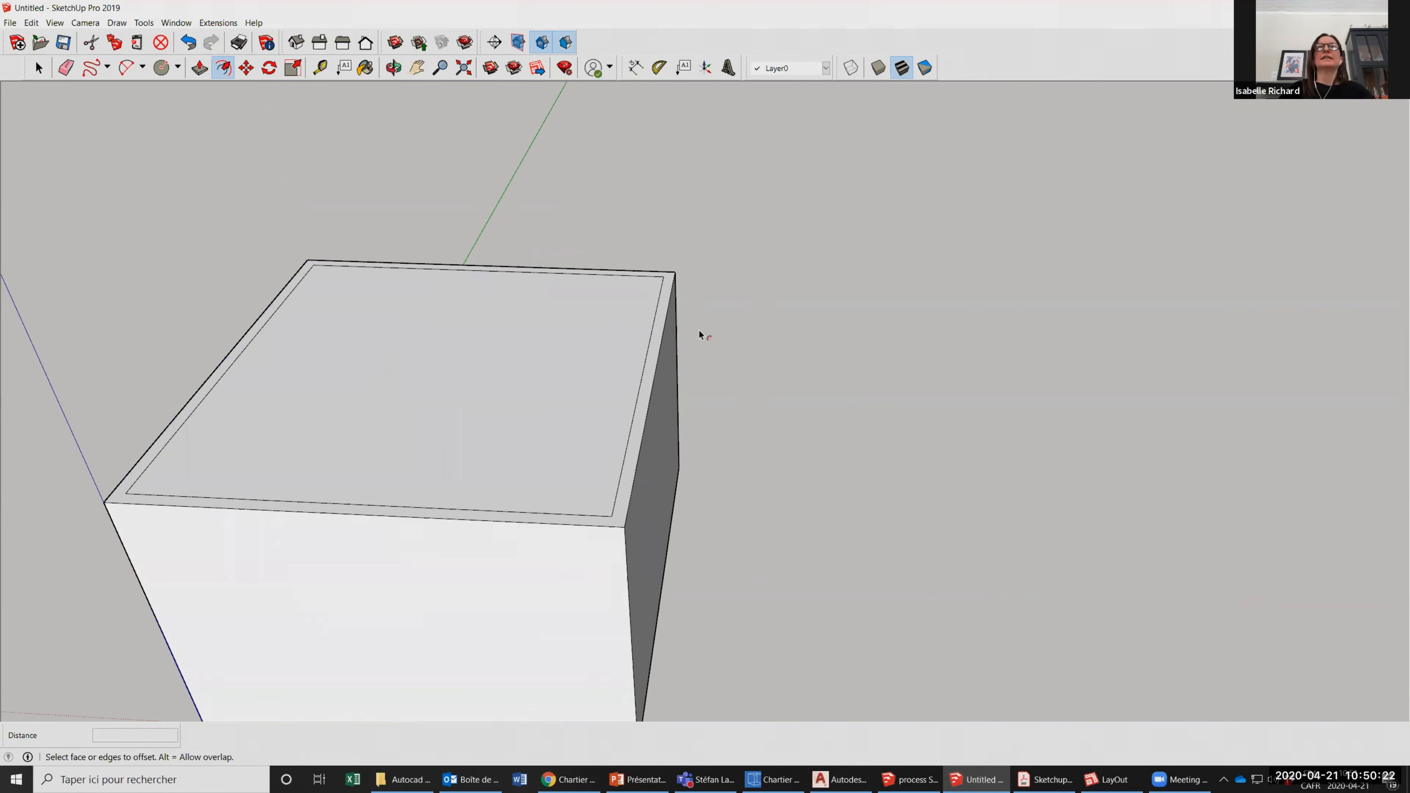
{"action": "scroll", "coordinate": [674, 297], "scroll_direction": "down", "scroll_amount": 1}
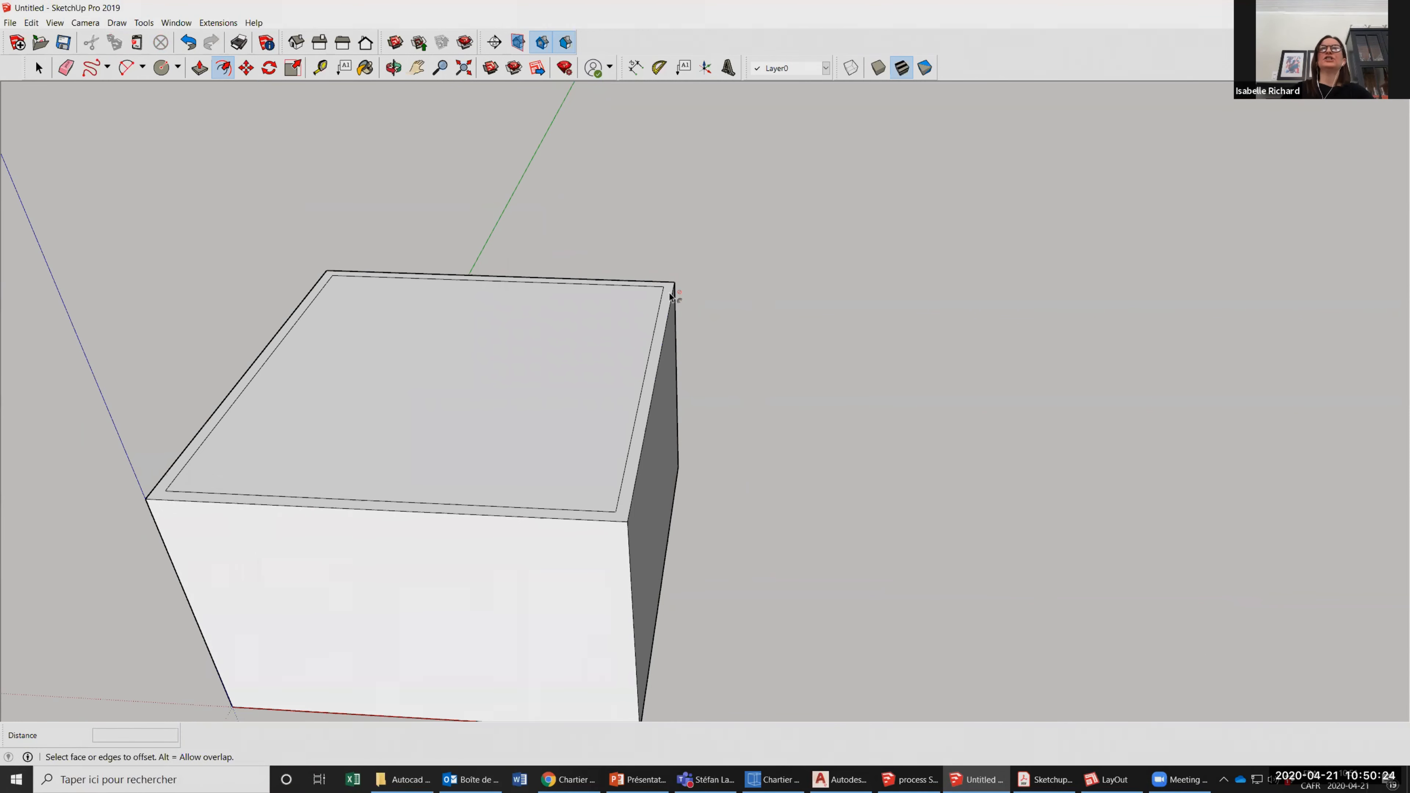
{"action": "scroll", "coordinate": [672, 295], "scroll_direction": "down", "scroll_amount": 2}
{"action": "scroll", "coordinate": [669, 298], "scroll_direction": "up", "scroll_amount": 2}
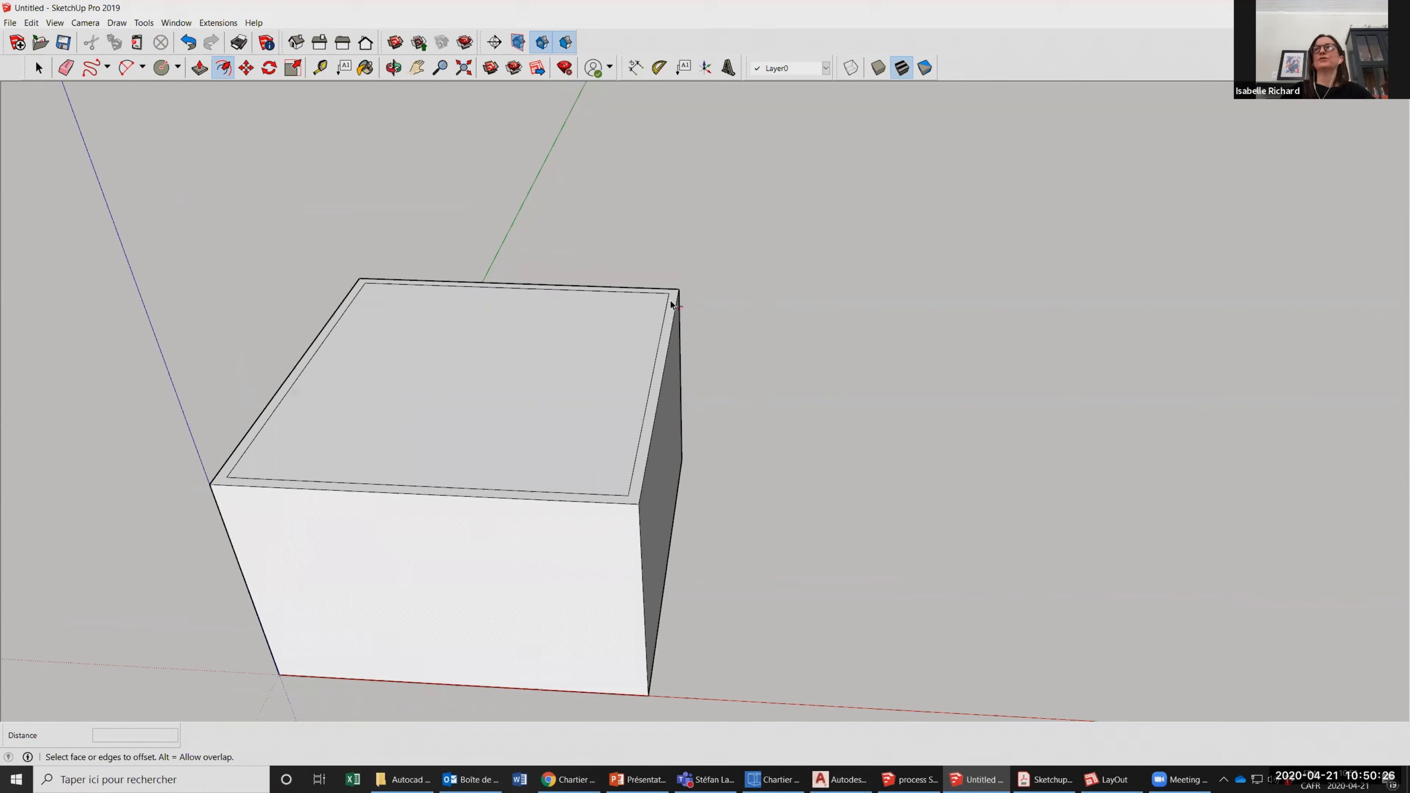
Select the front face of the box and delete it to open up the interior.
{"action": "left_click", "coordinate": [38, 67]}
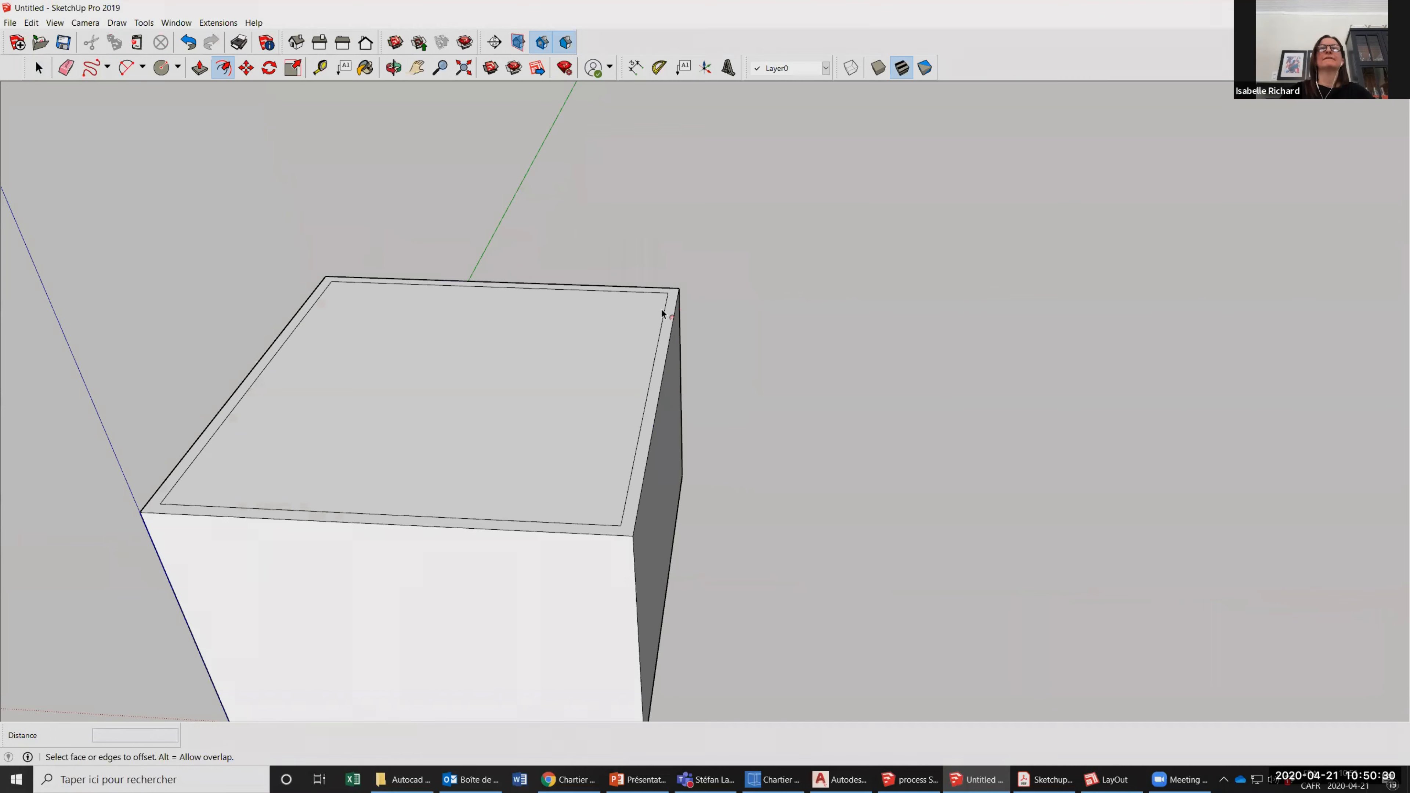
{"action": "scroll", "coordinate": [667, 259], "scroll_direction": "down", "scroll_amount": 1}
{"action": "scroll", "coordinate": [511, 213], "scroll_direction": "down", "scroll_amount": 1}
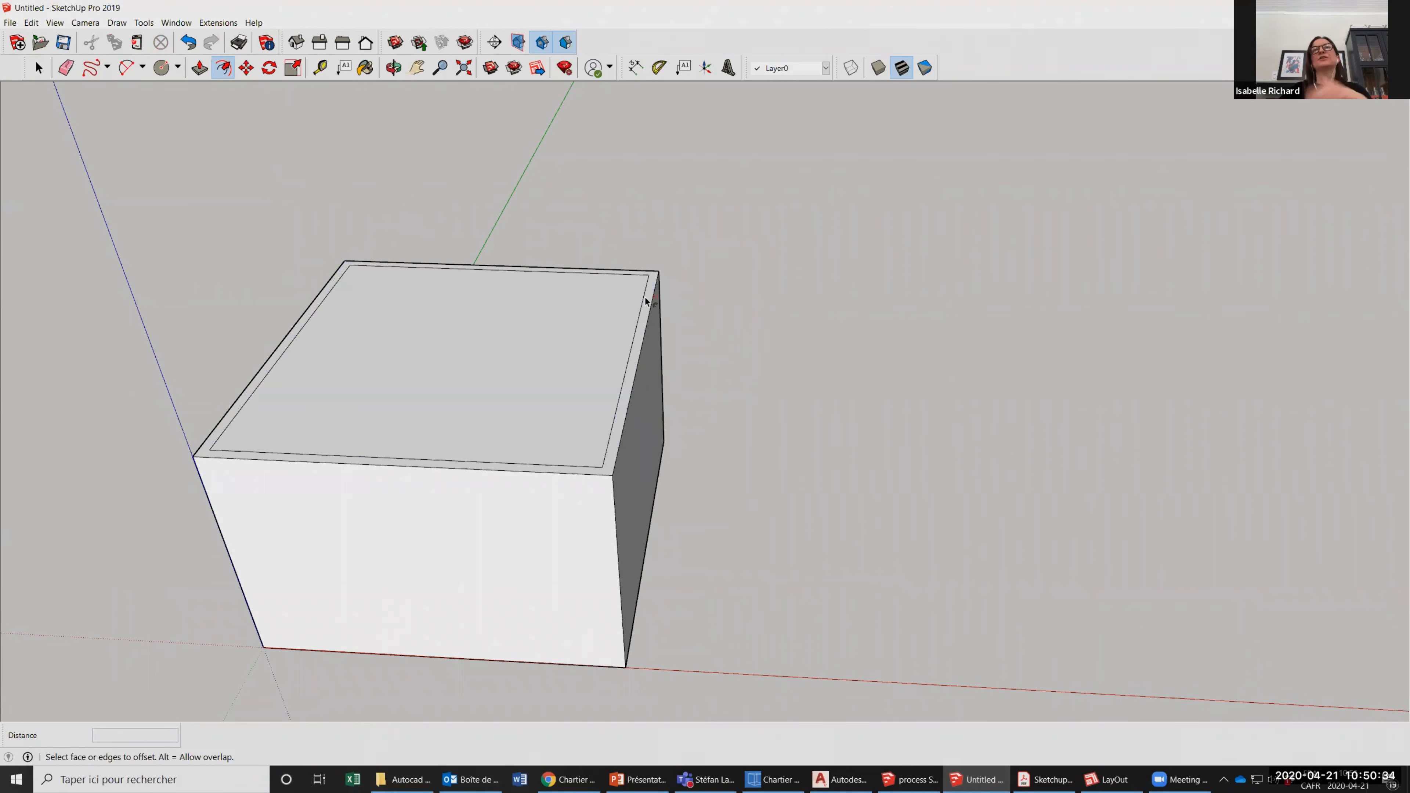
{"action": "key", "text": "space"}
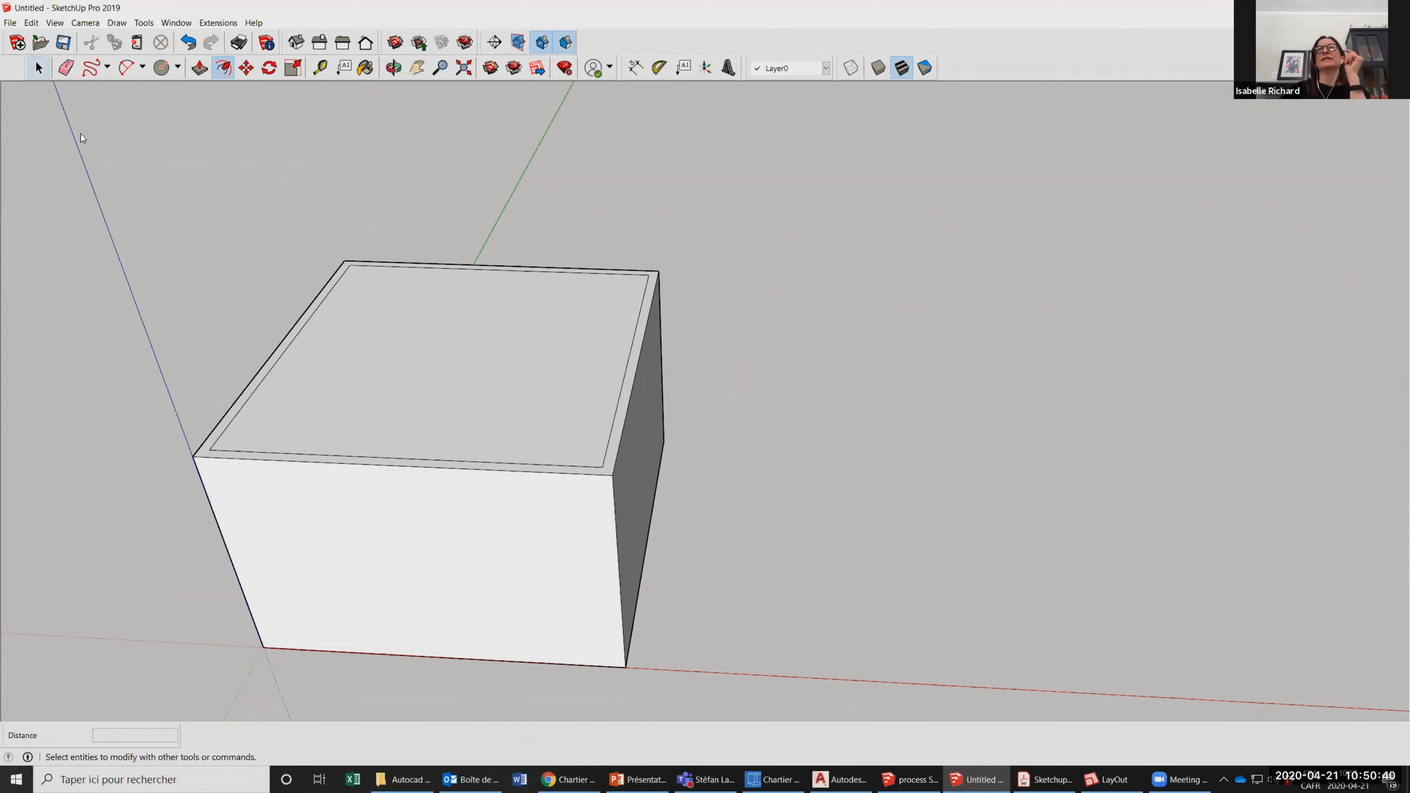
{"action": "key", "text": "f"}
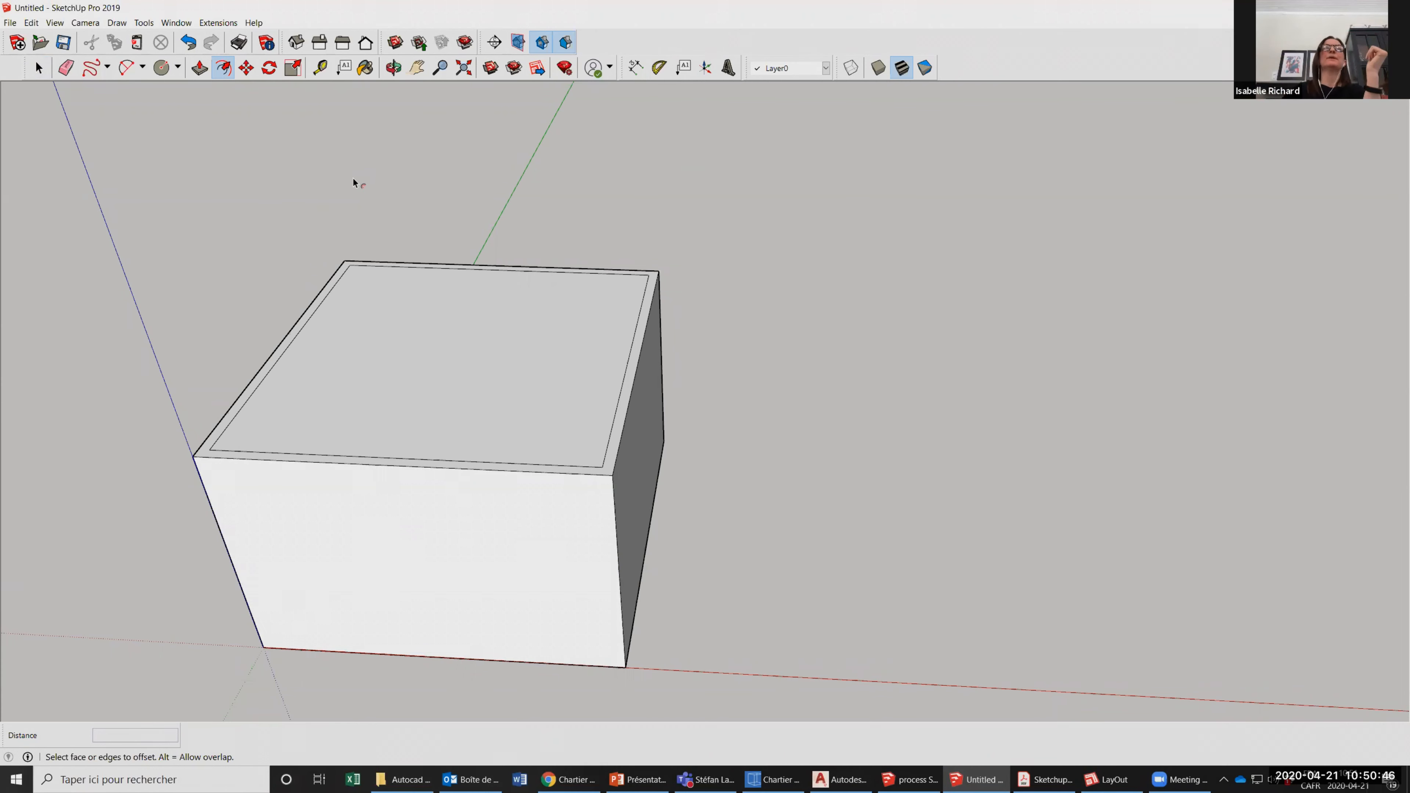
{"action": "left_click", "coordinate": [38, 77]}
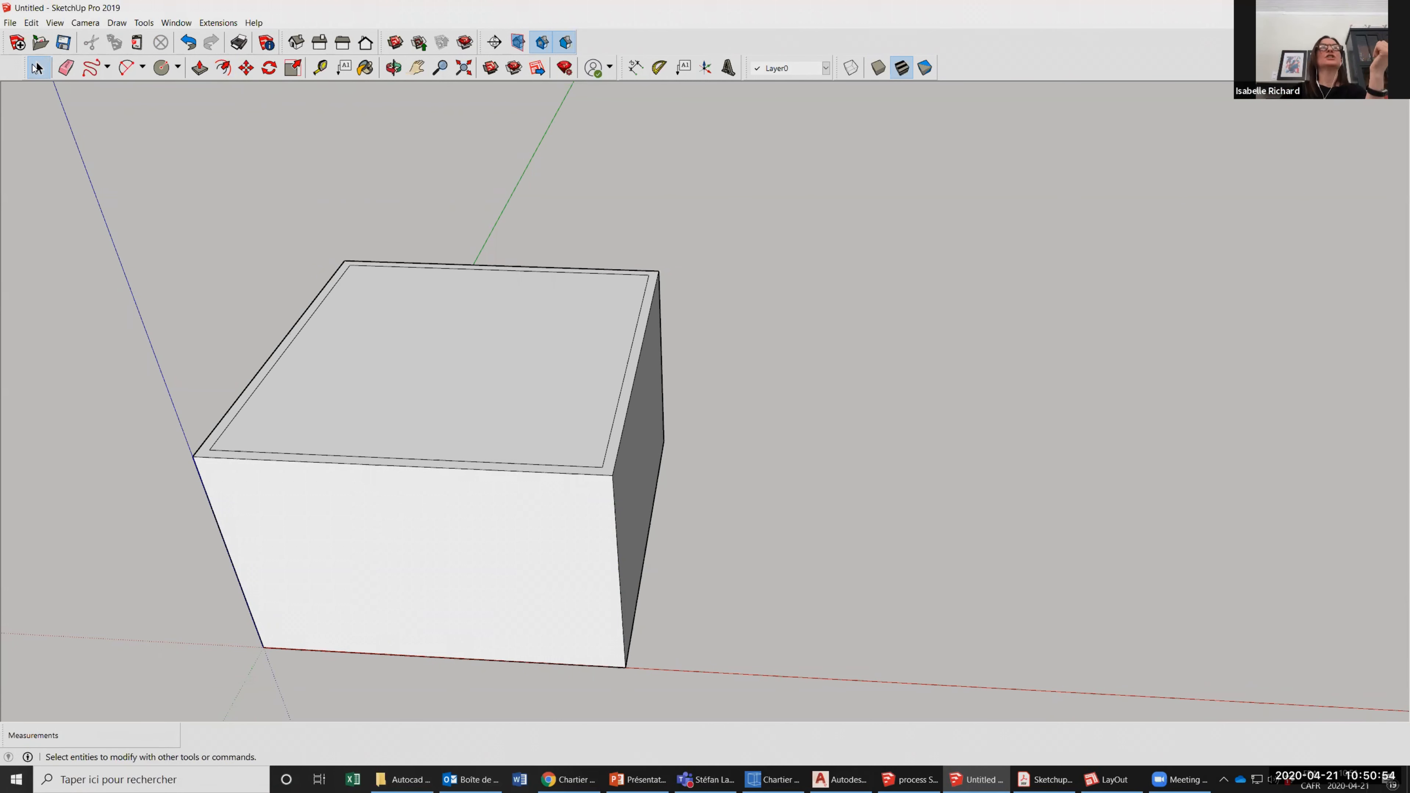
{"action": "left_click", "coordinate": [361, 523]}
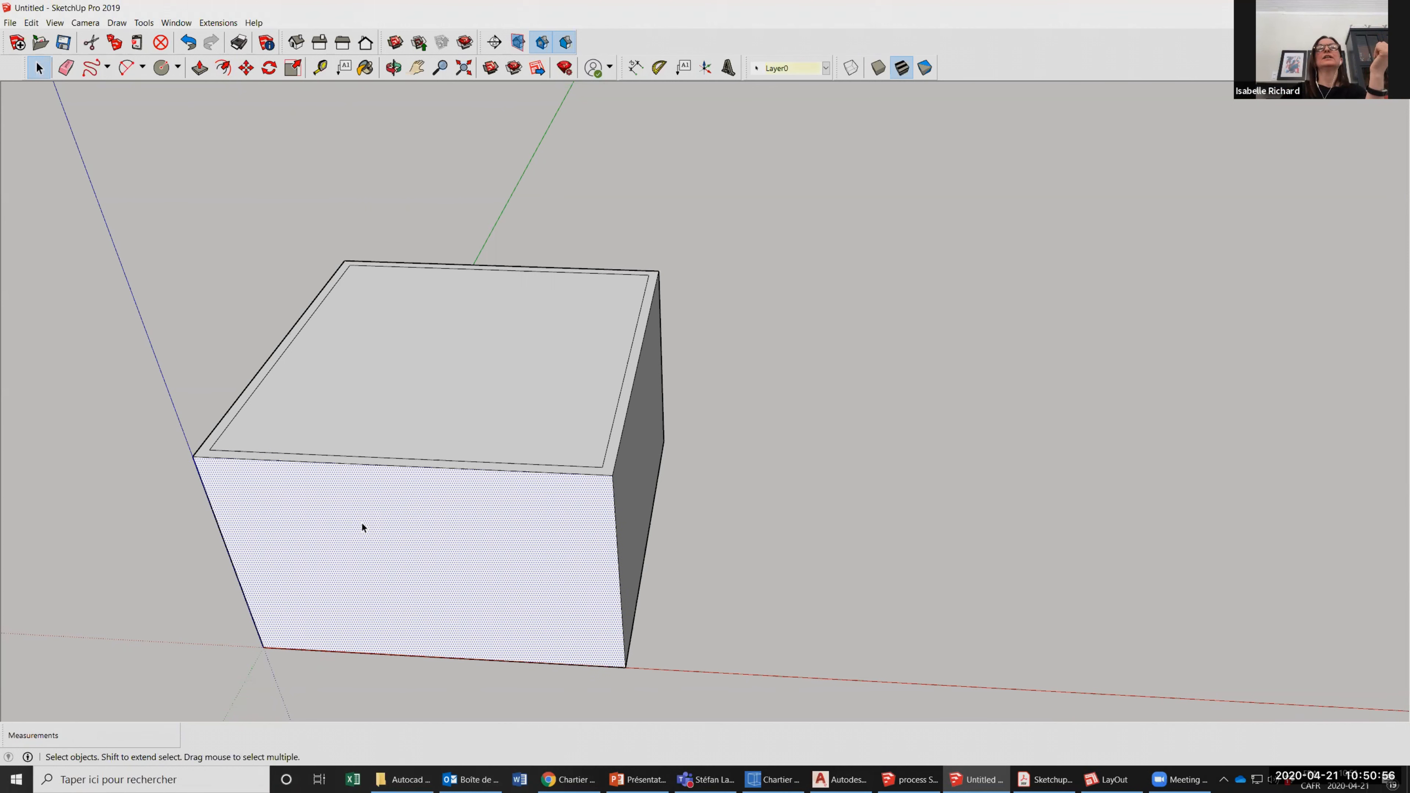
{"action": "key", "text": "Delete"}
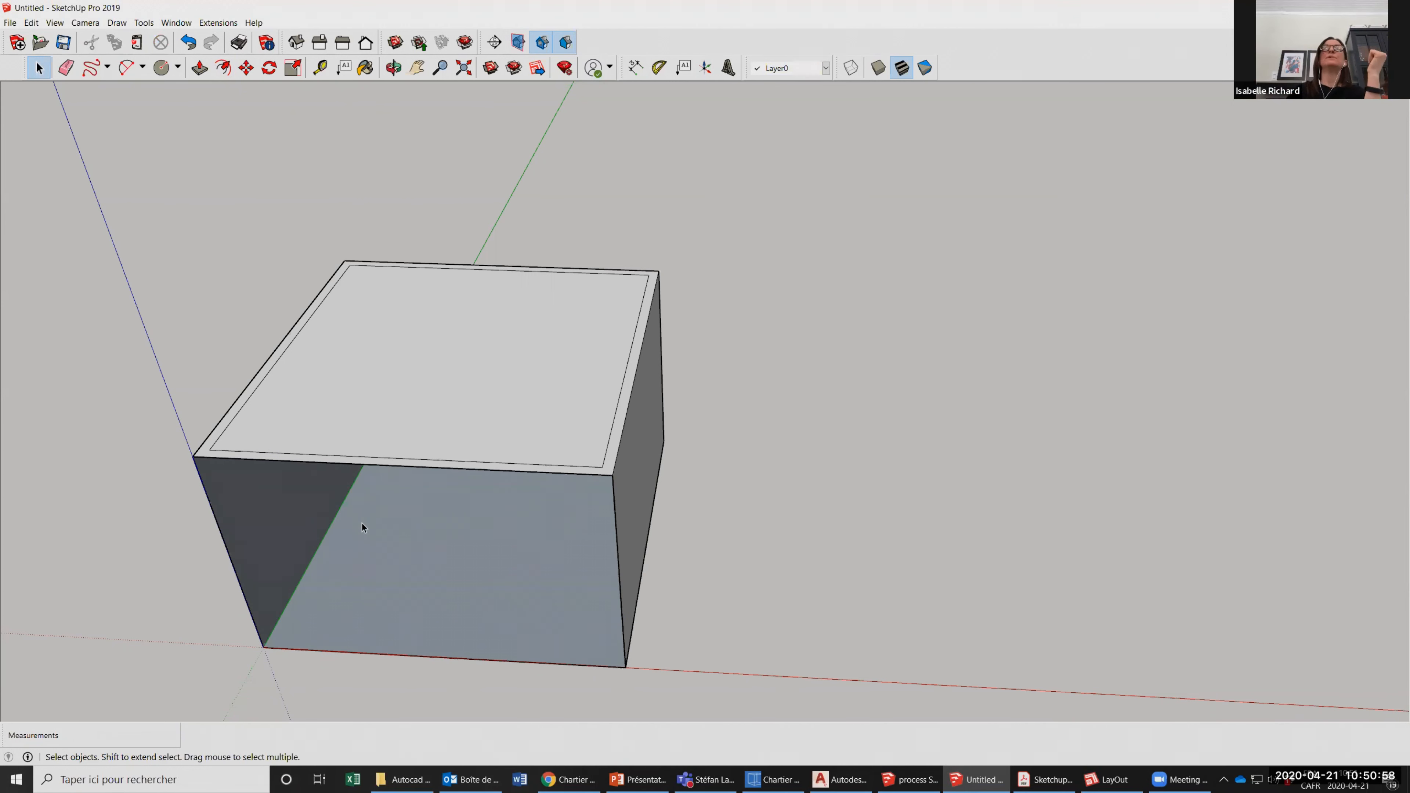
Orbit around the open box to examine its interior faces, floor and top outline from several angles.
{"action": "left_click", "coordinate": [401, 69]}
{"action": "left_click_drag", "start_coordinate": [349, 428], "coordinate": [389, 361]}
{"action": "left_click_drag", "start_coordinate": [411, 304], "coordinate": [491, 479]}
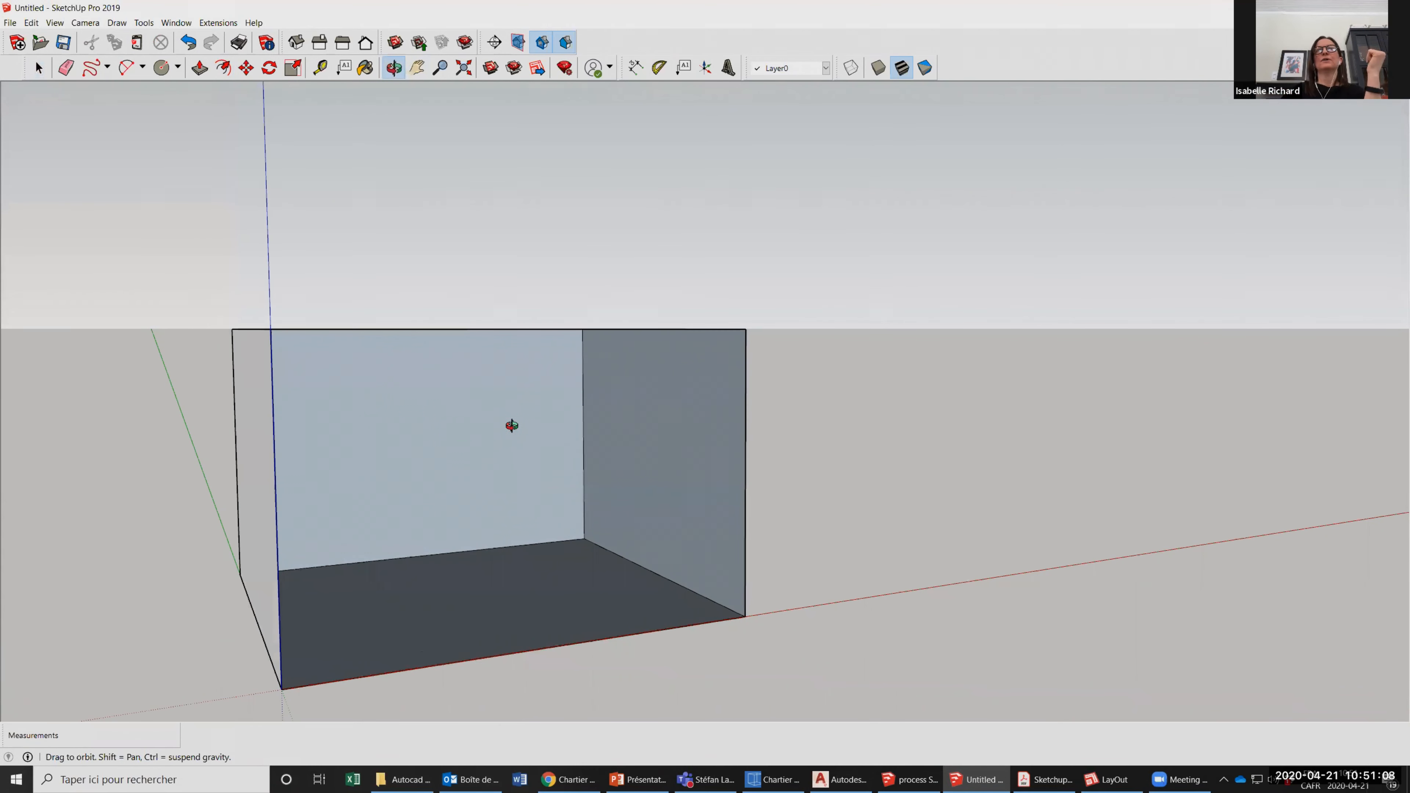
{"action": "left_click_drag", "start_coordinate": [472, 545], "coordinate": [566, 526]}
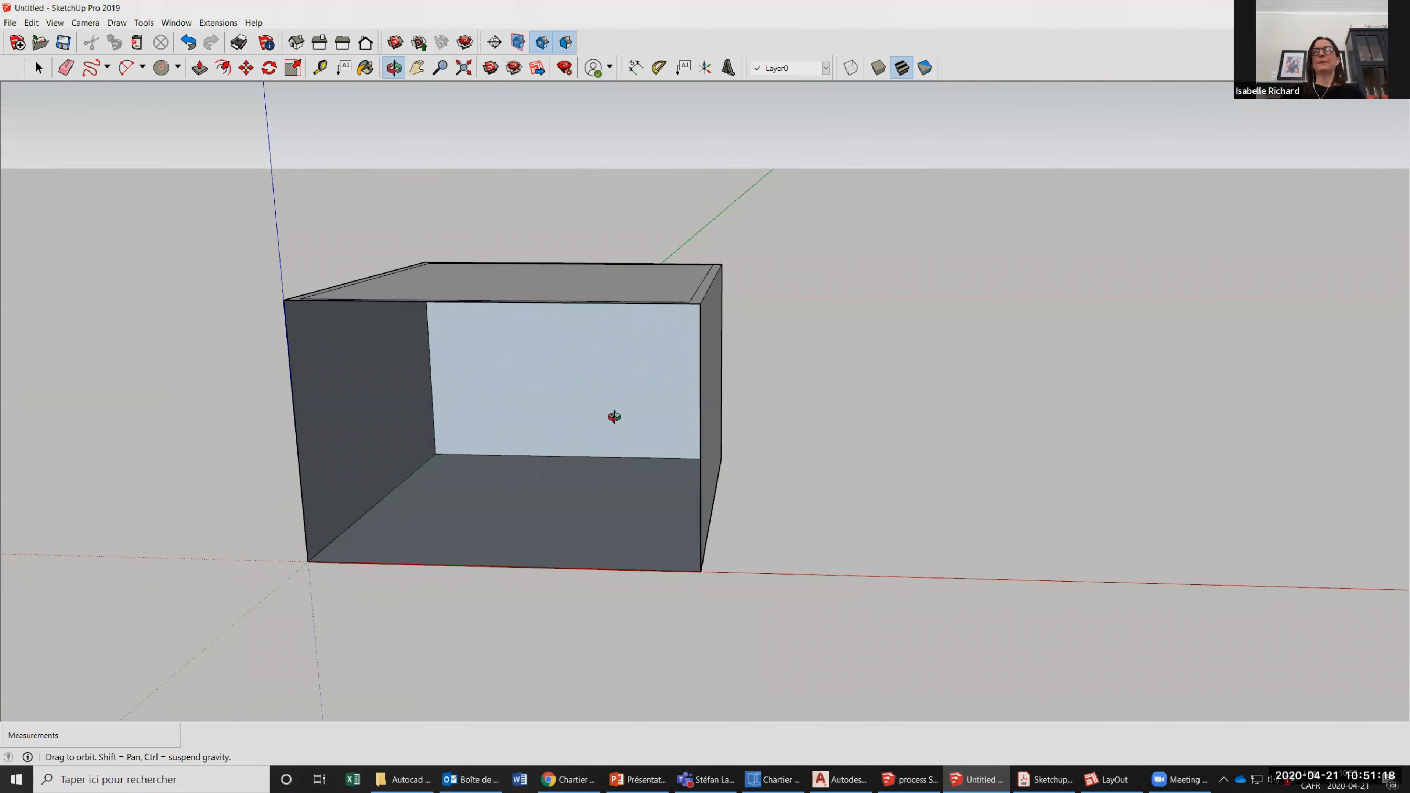
{"action": "left_click_drag", "start_coordinate": [614, 417], "coordinate": [544, 501]}
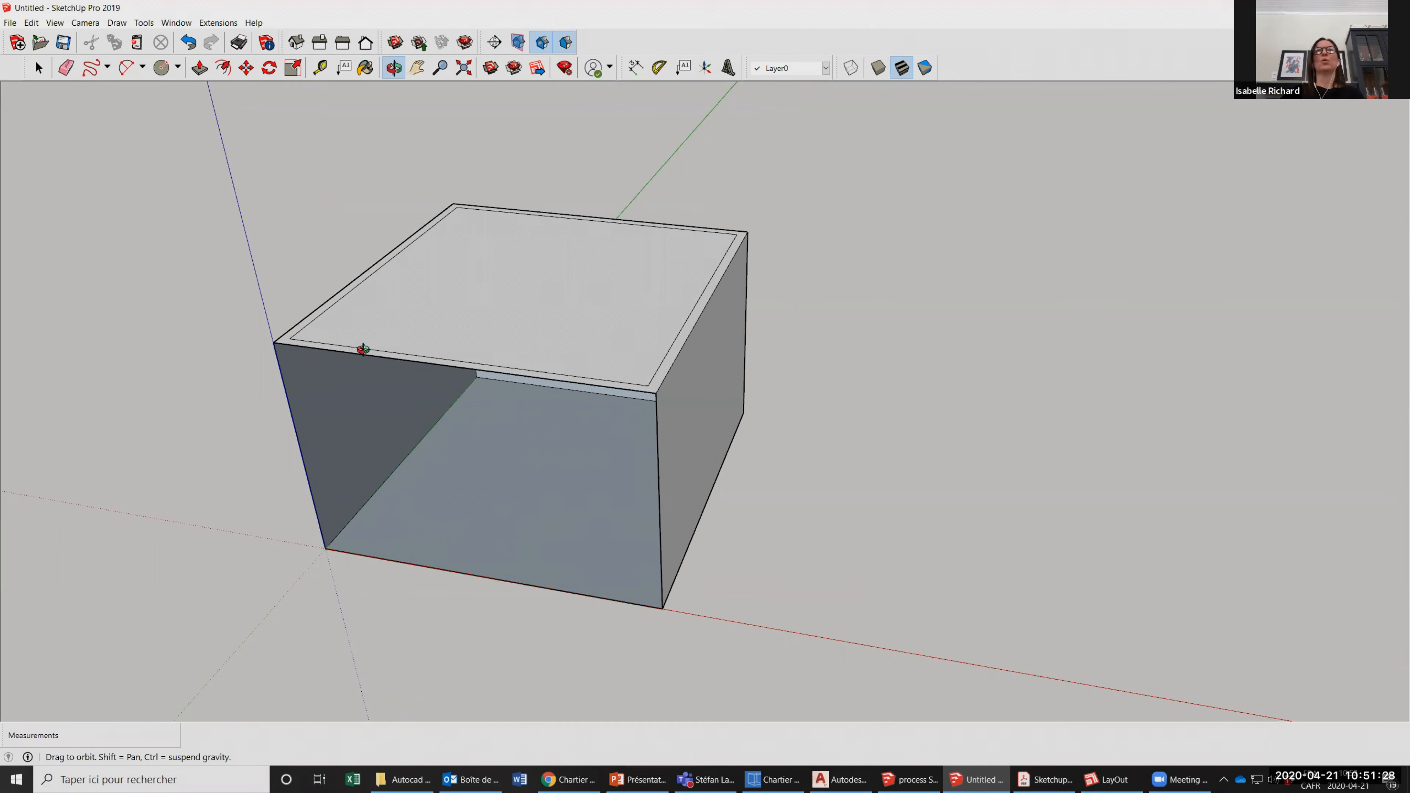
{"action": "left_click_drag", "start_coordinate": [369, 334], "coordinate": [733, 340]}
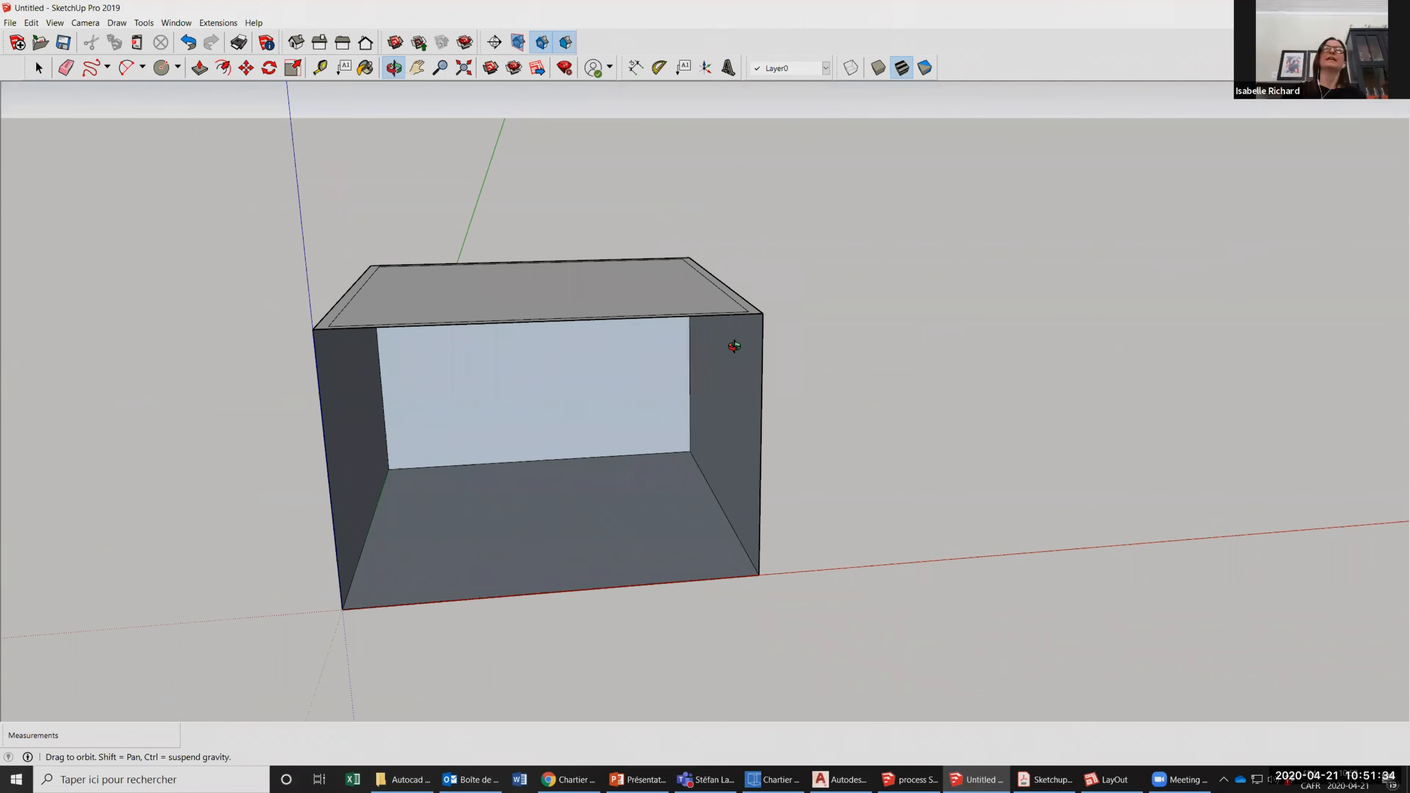
{"action": "left_click_drag", "start_coordinate": [592, 406], "coordinate": [588, 428]}
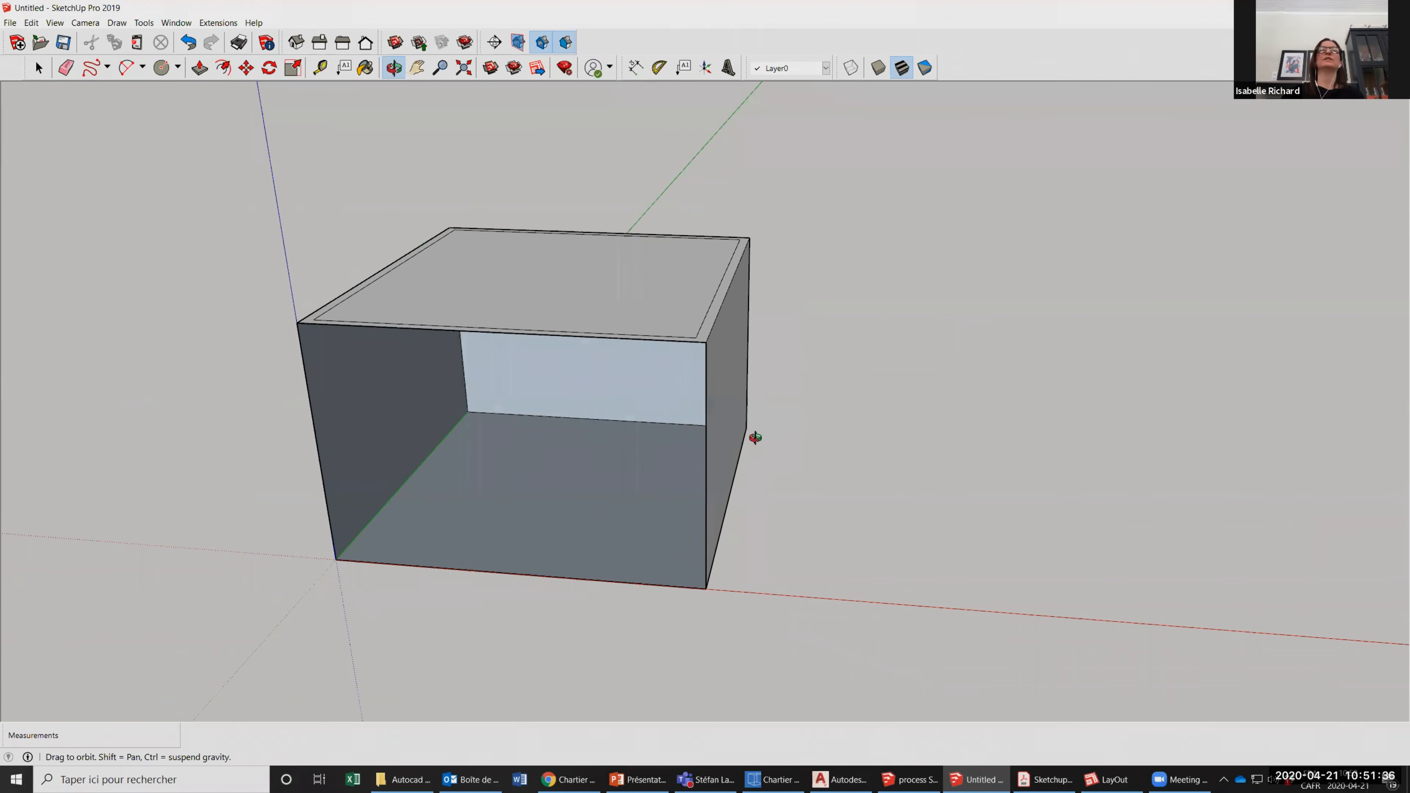
{"action": "left_click_drag", "start_coordinate": [756, 421], "coordinate": [349, 125]}
{"action": "left_click_drag", "start_coordinate": [199, 89], "coordinate": [211, 86]}
Push the inner top face down about 5' 2" into the box with Push/Pull.
{"action": "left_click", "coordinate": [199, 68]}
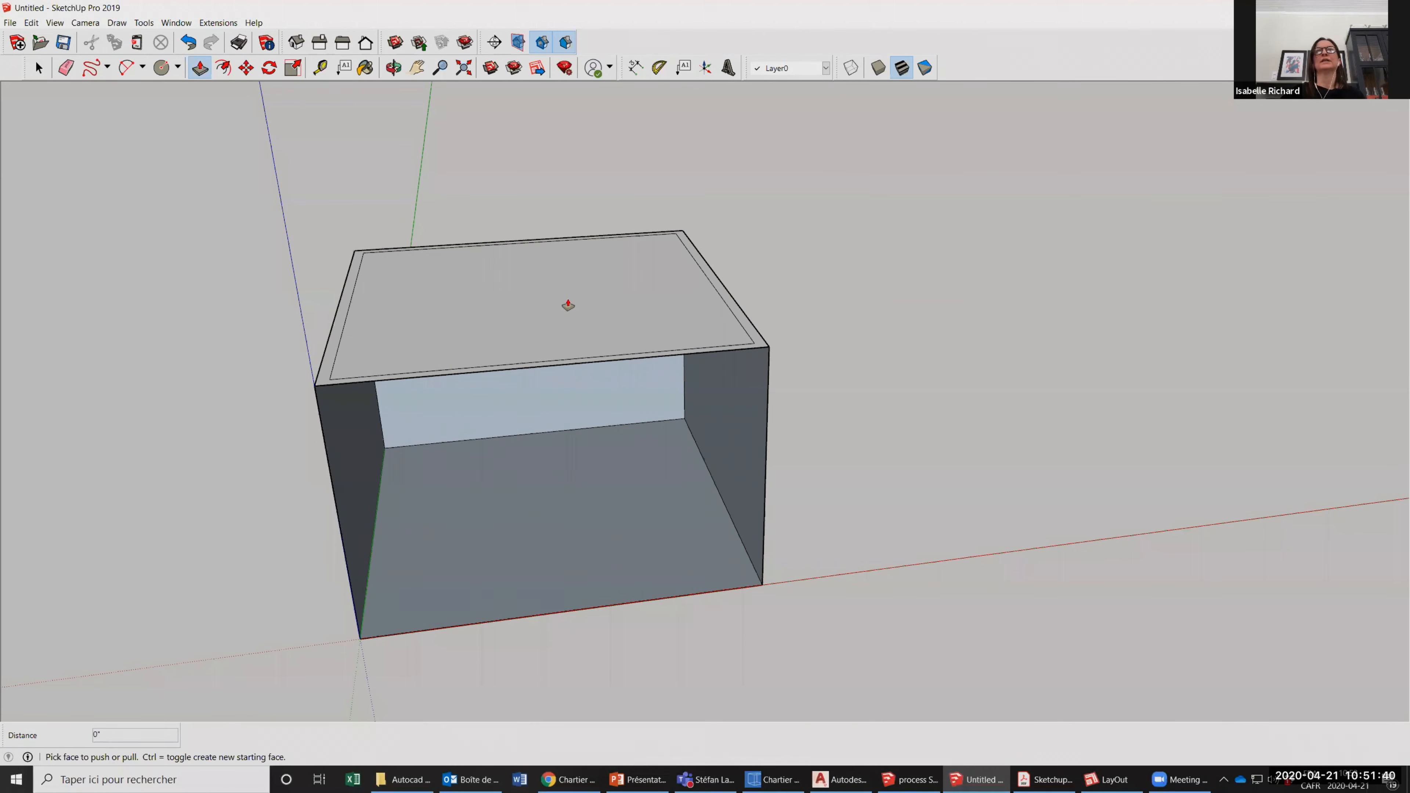
{"action": "left_click", "coordinate": [575, 241]}
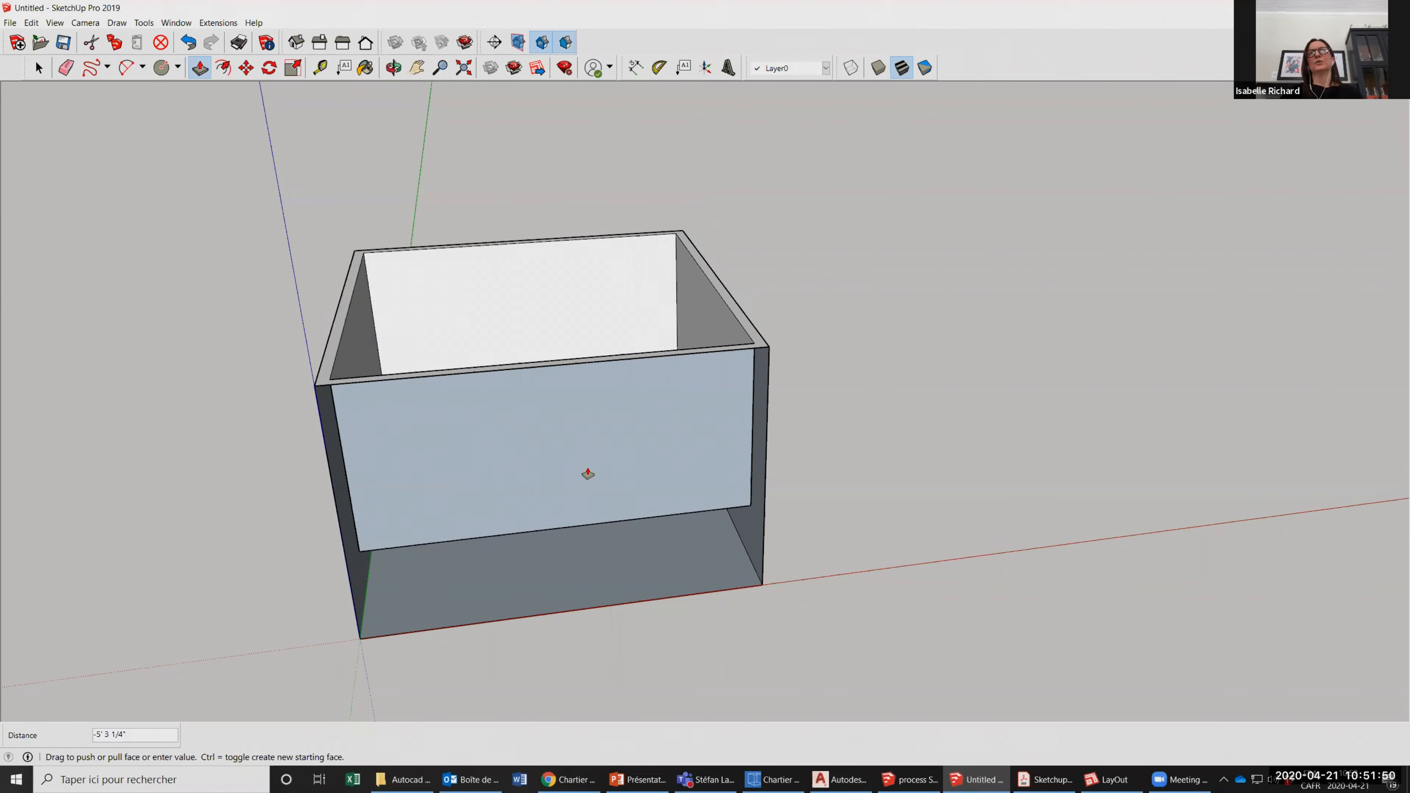
{"action": "left_click", "coordinate": [590, 466]}
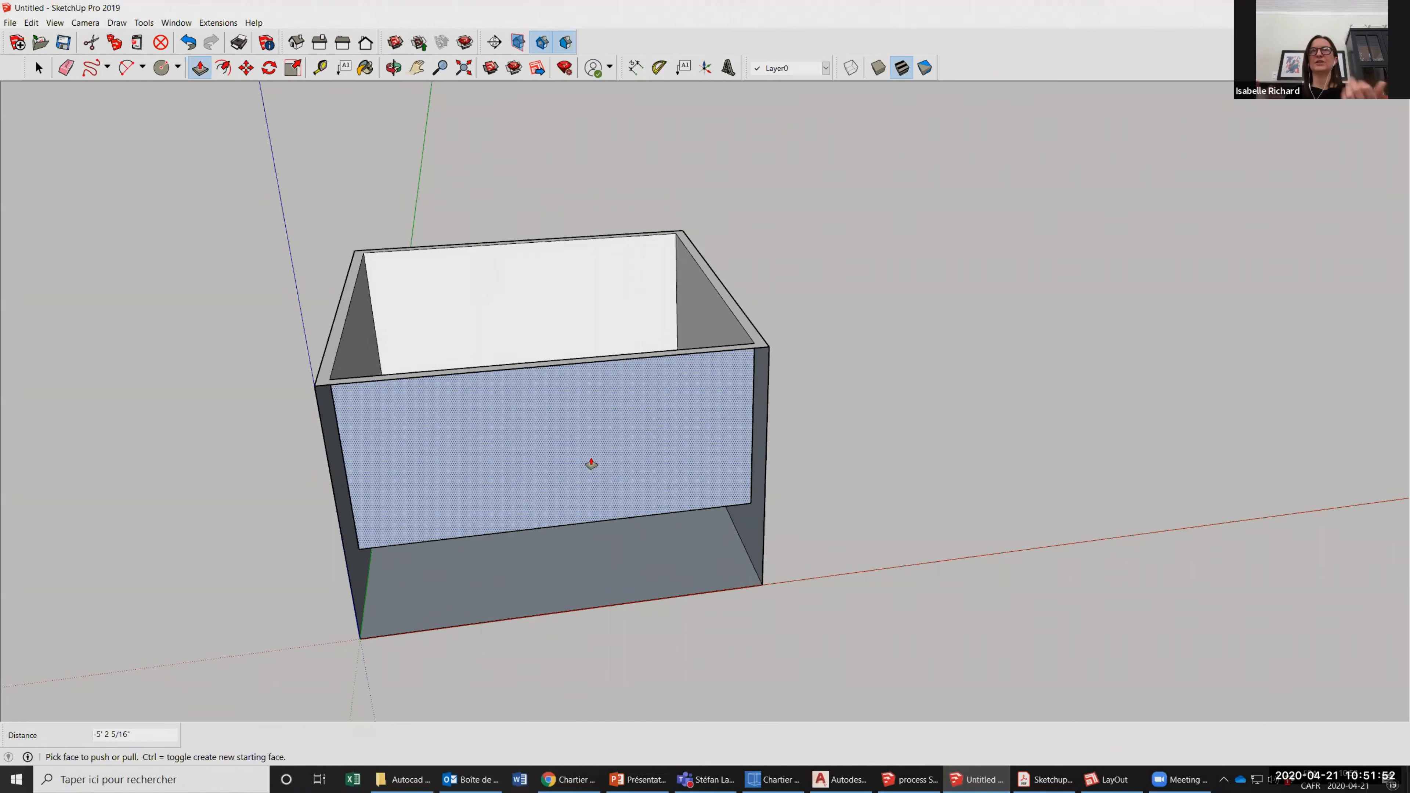
Push the underside of the sunken volume down another 2' 9 11/16" to the floor, leaving the walls hollow, and inspect the result from above.
{"action": "key", "text": "o"}
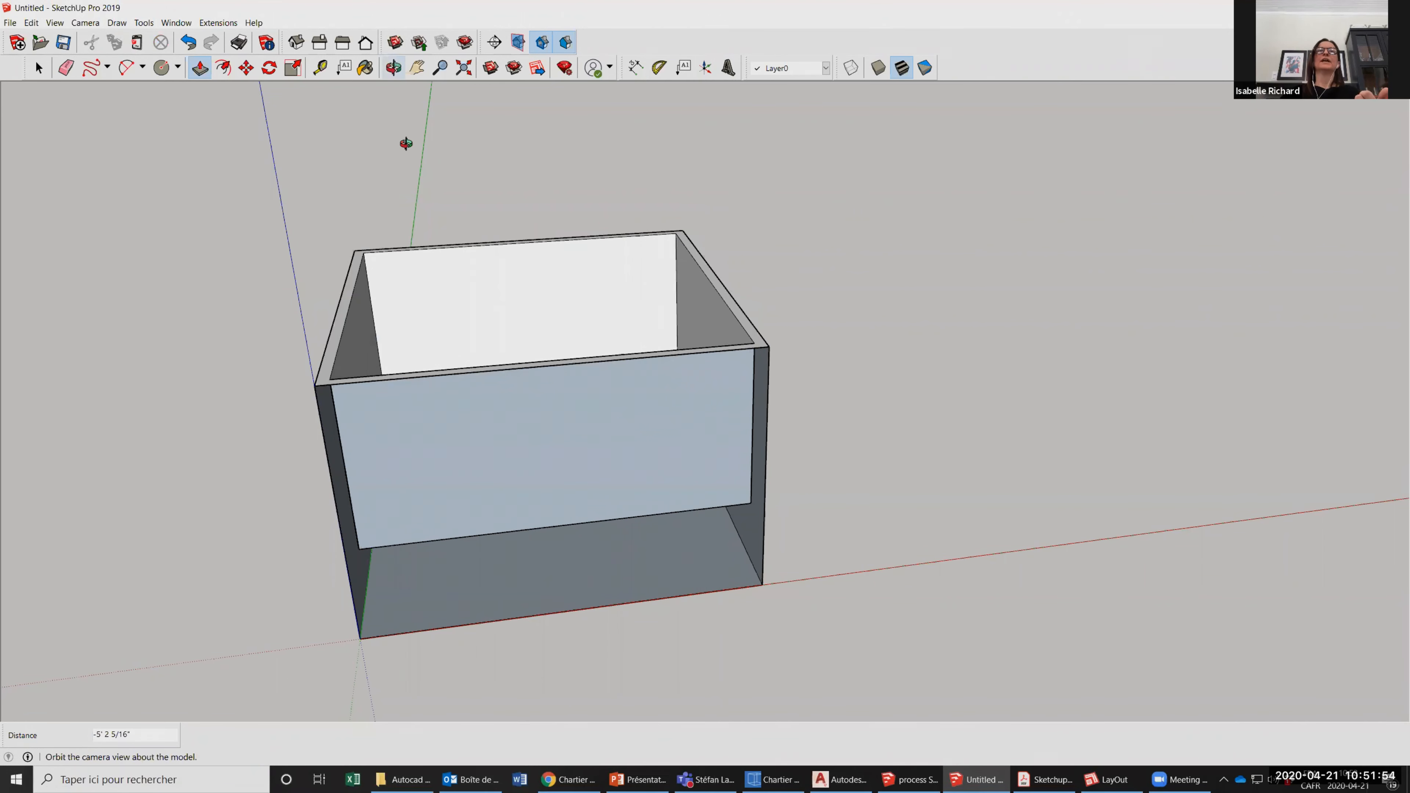
{"action": "left_click_drag", "start_coordinate": [680, 513], "coordinate": [650, 455]}
{"action": "left_click_drag", "start_coordinate": [483, 493], "coordinate": [486, 532]}
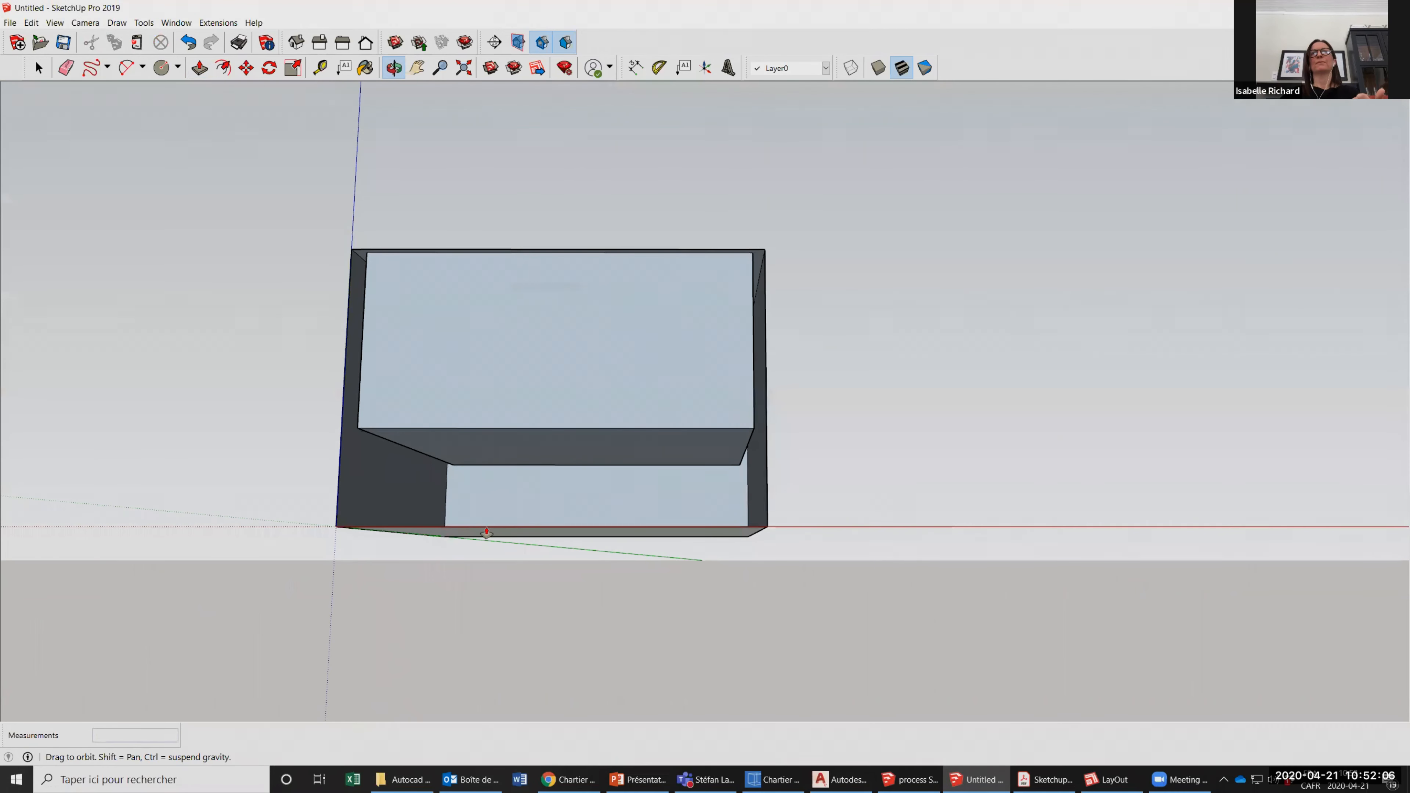
{"action": "key", "text": "p"}
{"action": "left_click", "coordinate": [482, 444]}
{"action": "left_click", "coordinate": [482, 529]}
{"action": "left_click", "coordinate": [392, 69]}
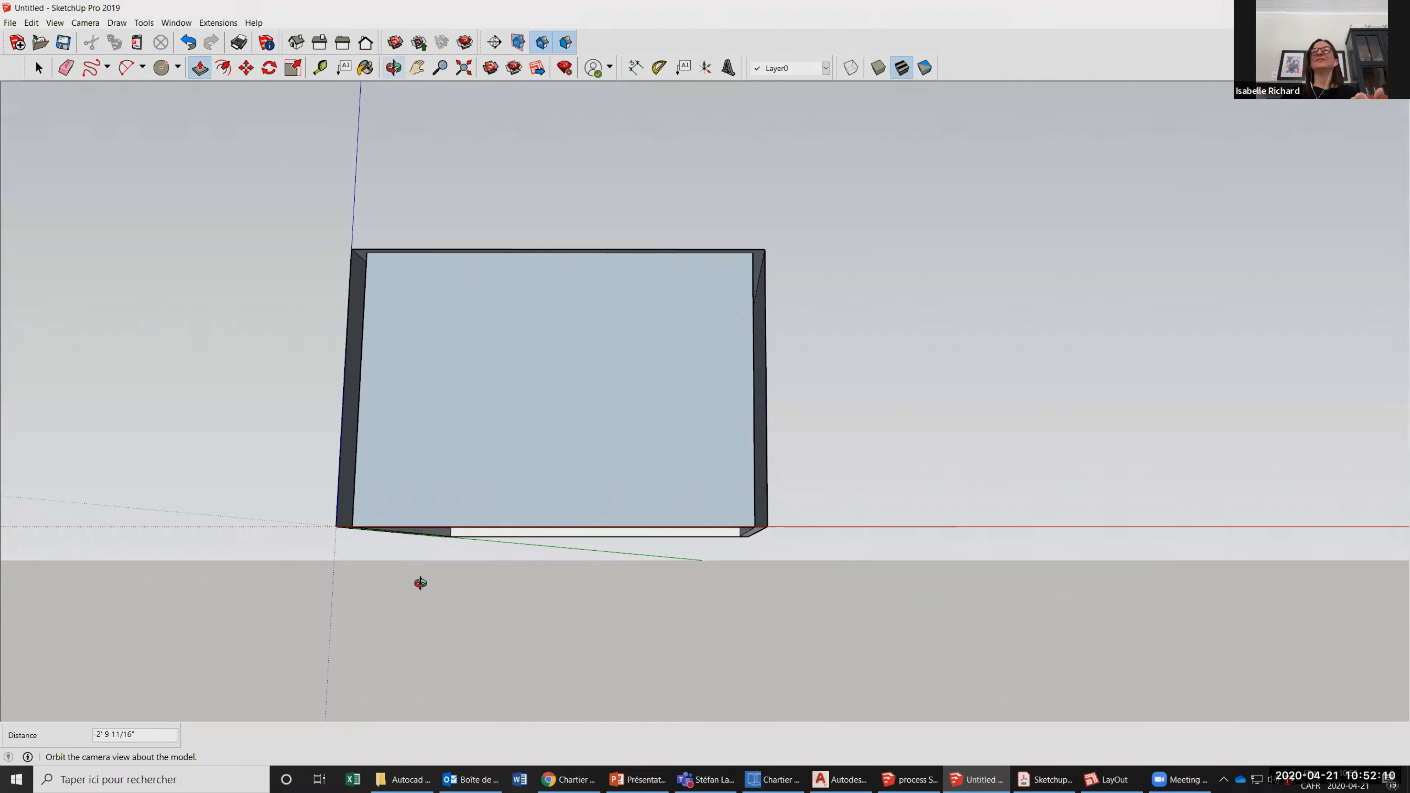
{"action": "left_click_drag", "start_coordinate": [821, 466], "coordinate": [660, 547]}
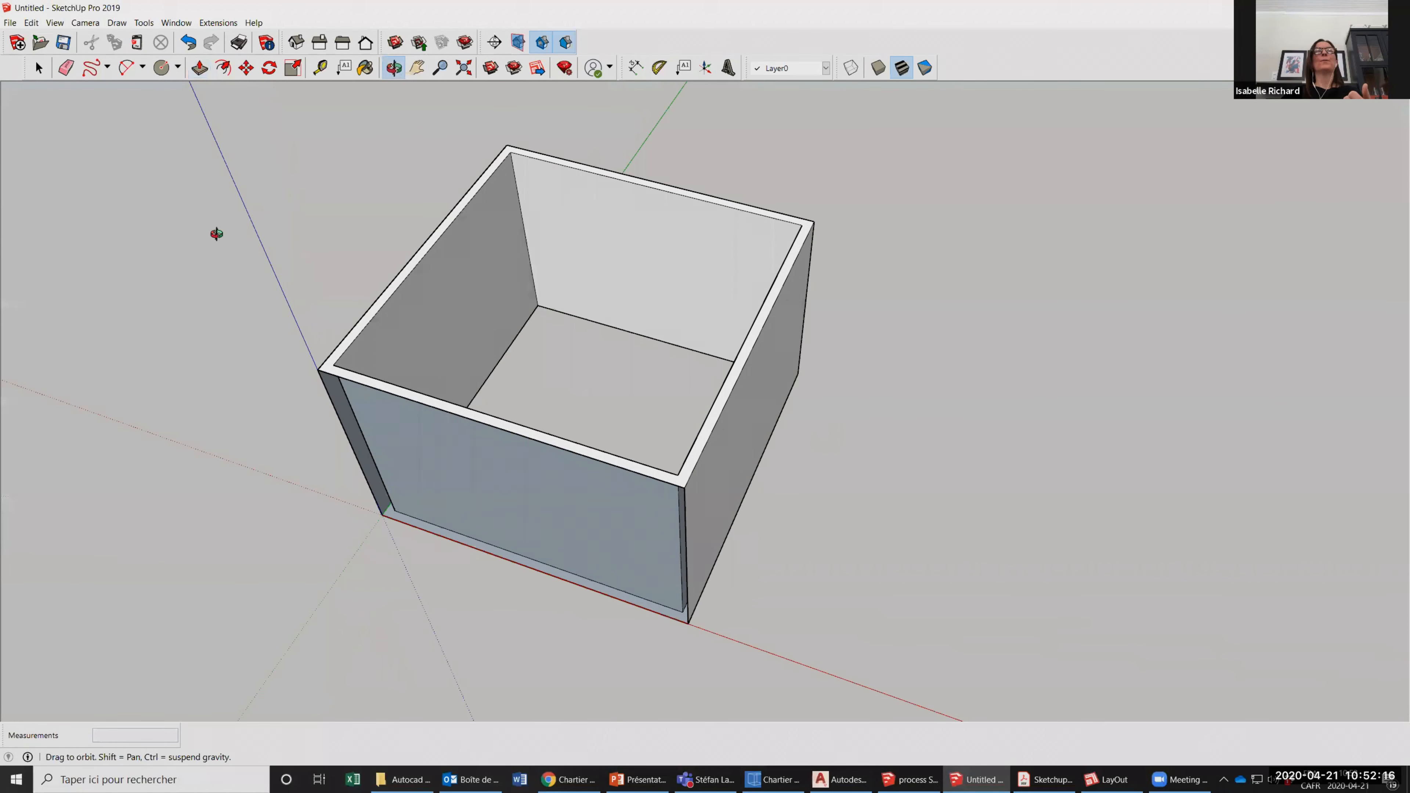
{"action": "left_click_drag", "start_coordinate": [332, 378], "coordinate": [160, 243]}
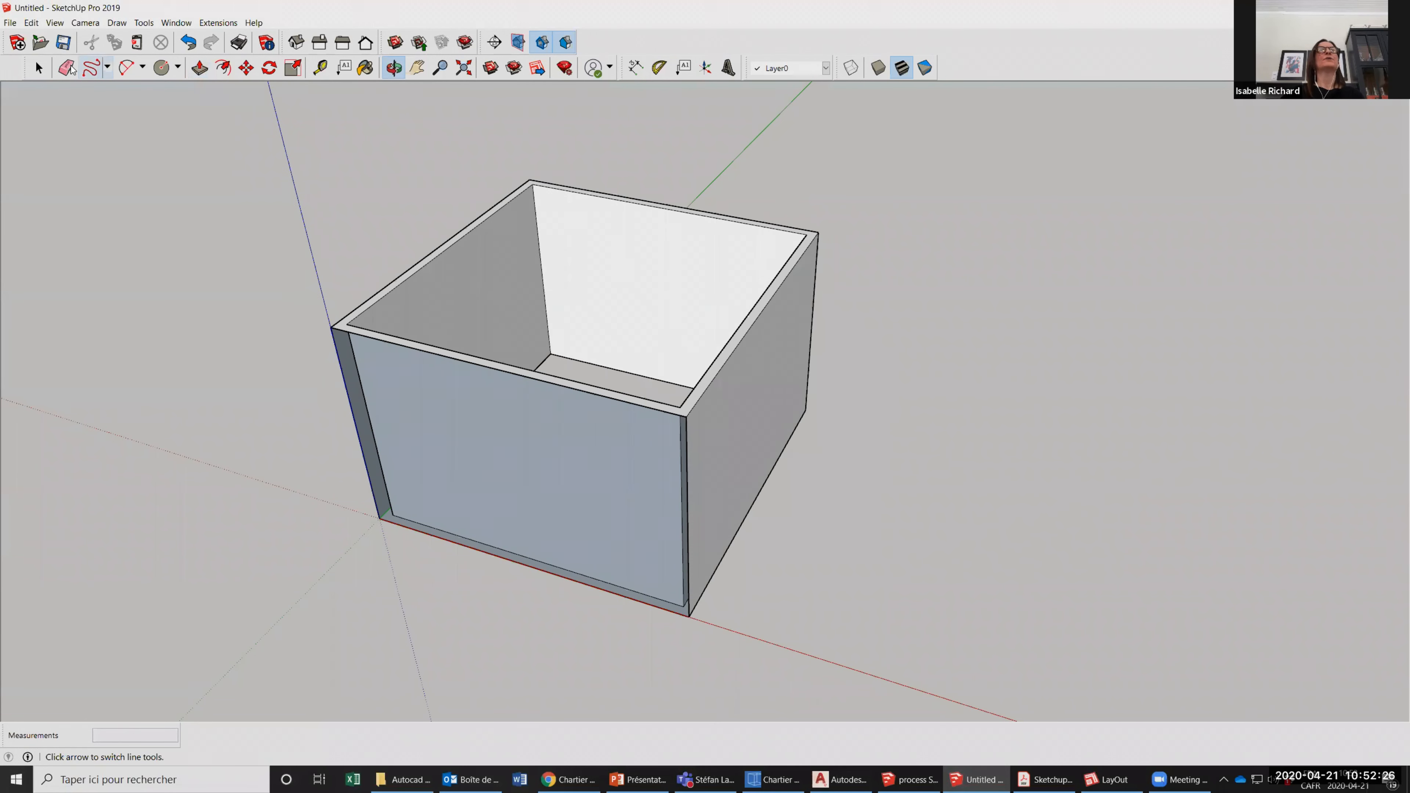
Draw a 12' line along the front outer top edge, from corner to corner, to rebuild the missing front face.
{"action": "left_click", "coordinate": [106, 67]}
{"action": "left_click", "coordinate": [111, 95]}
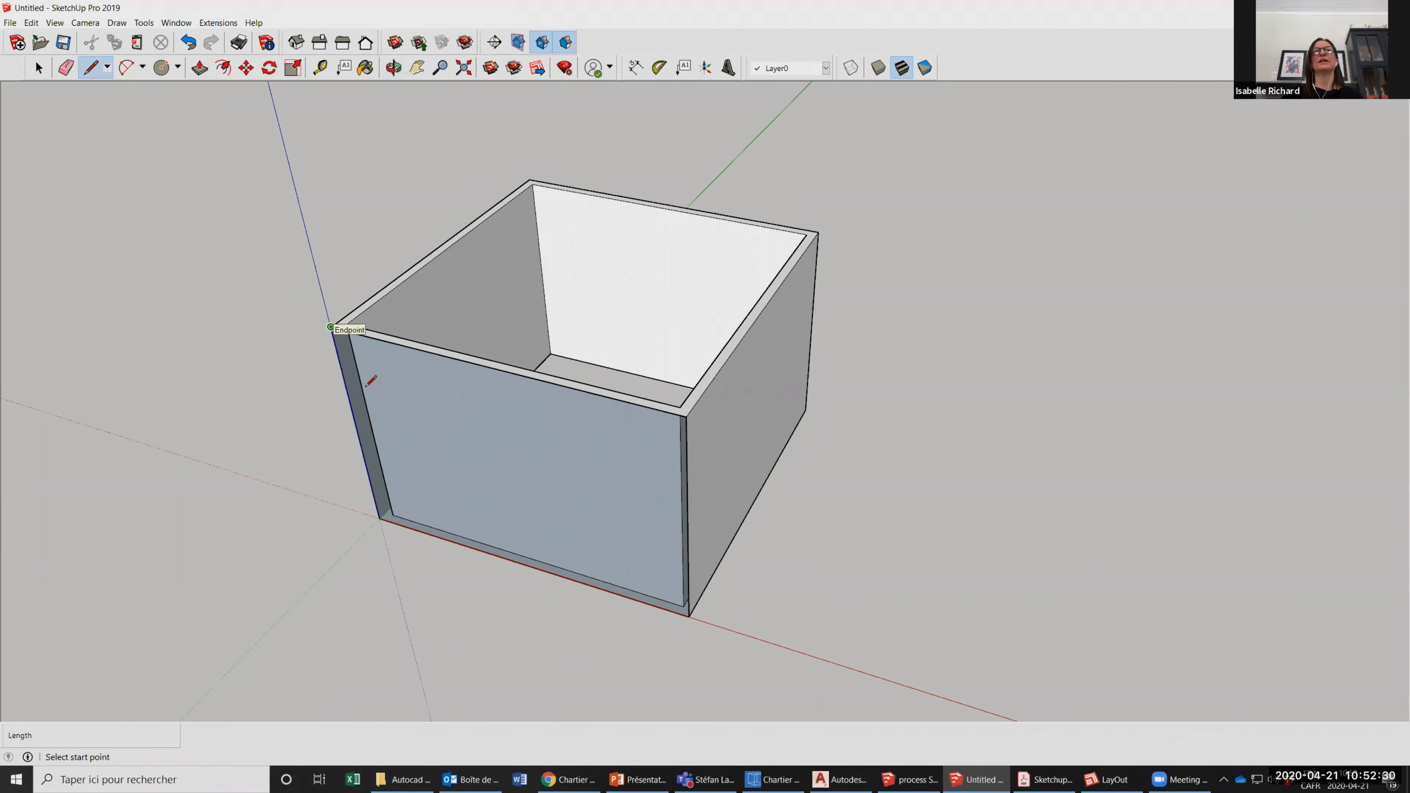
{"action": "left_click", "coordinate": [330, 328]}
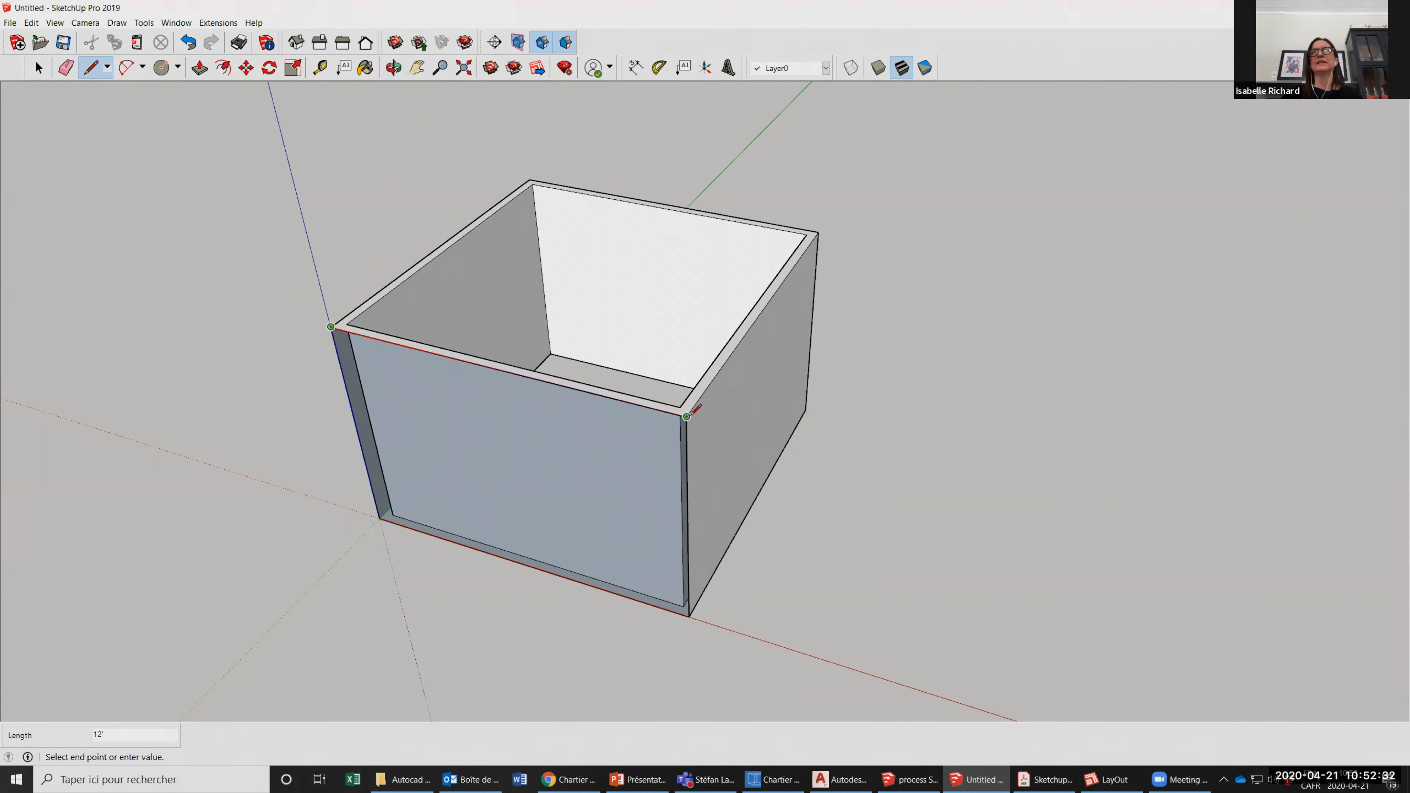
{"action": "left_click", "coordinate": [687, 417]}
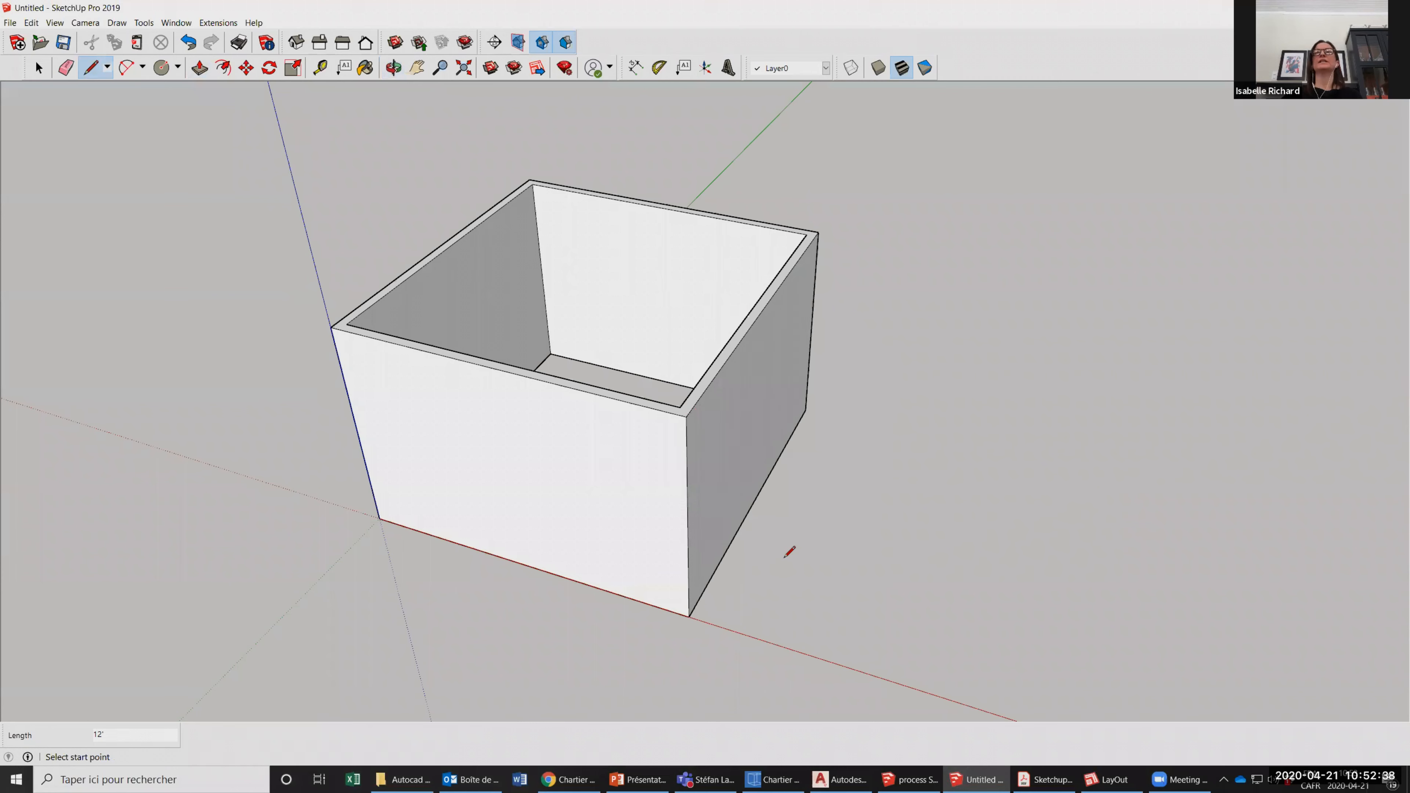
Trace the back inner top edge with an 11' 4" line to close the top, and delete the resulting inner face.
{"action": "left_click", "coordinate": [532, 184]}
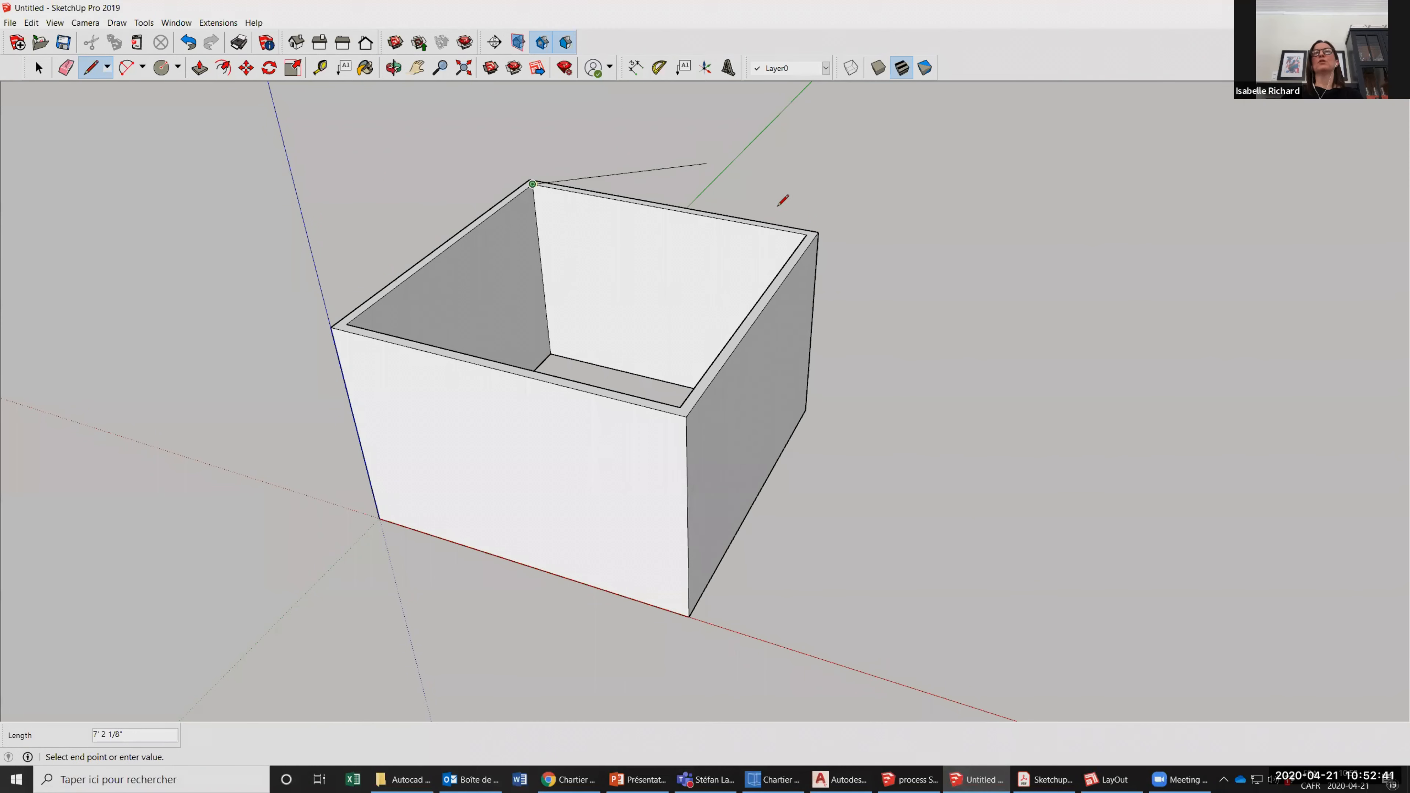
{"action": "left_click", "coordinate": [807, 233]}
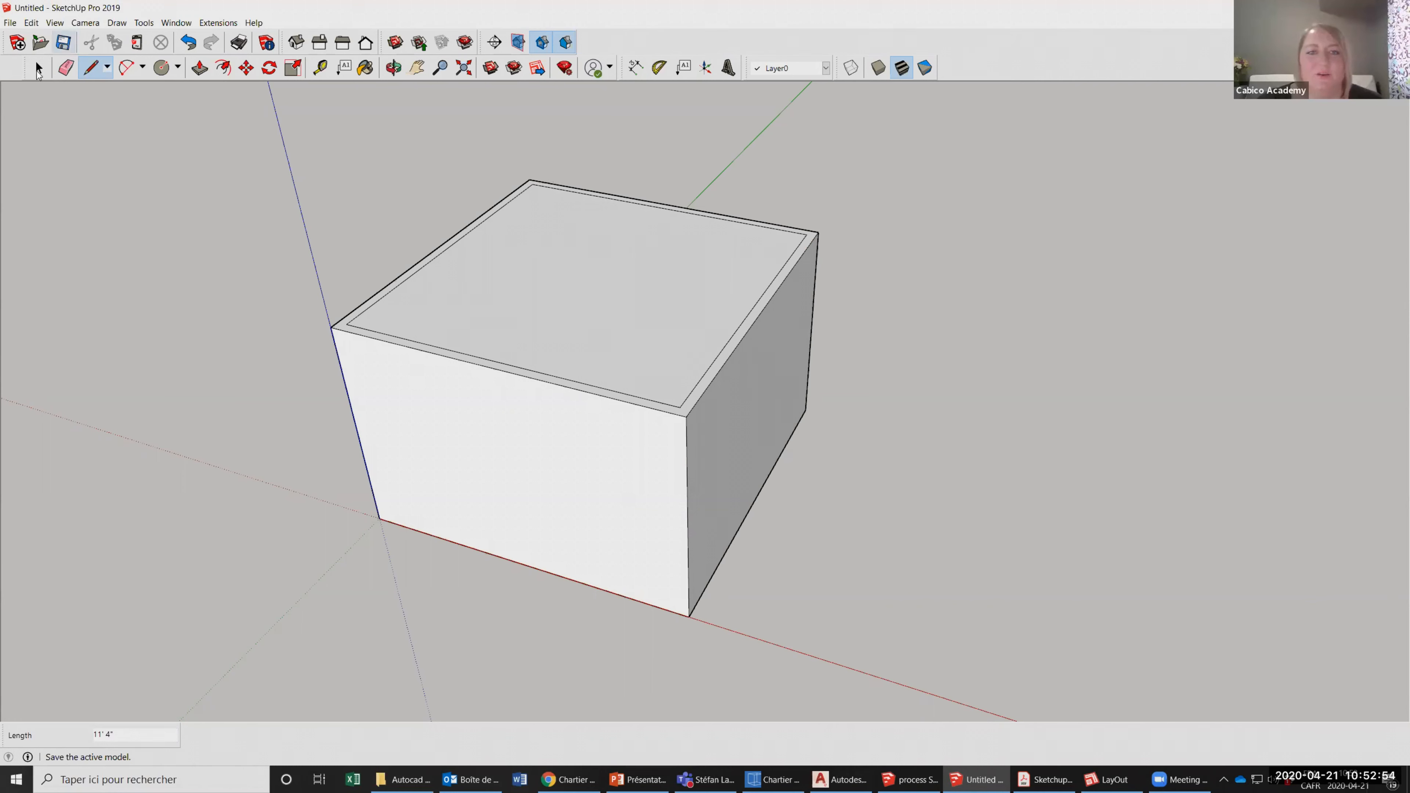
{"action": "left_click", "coordinate": [551, 304]}
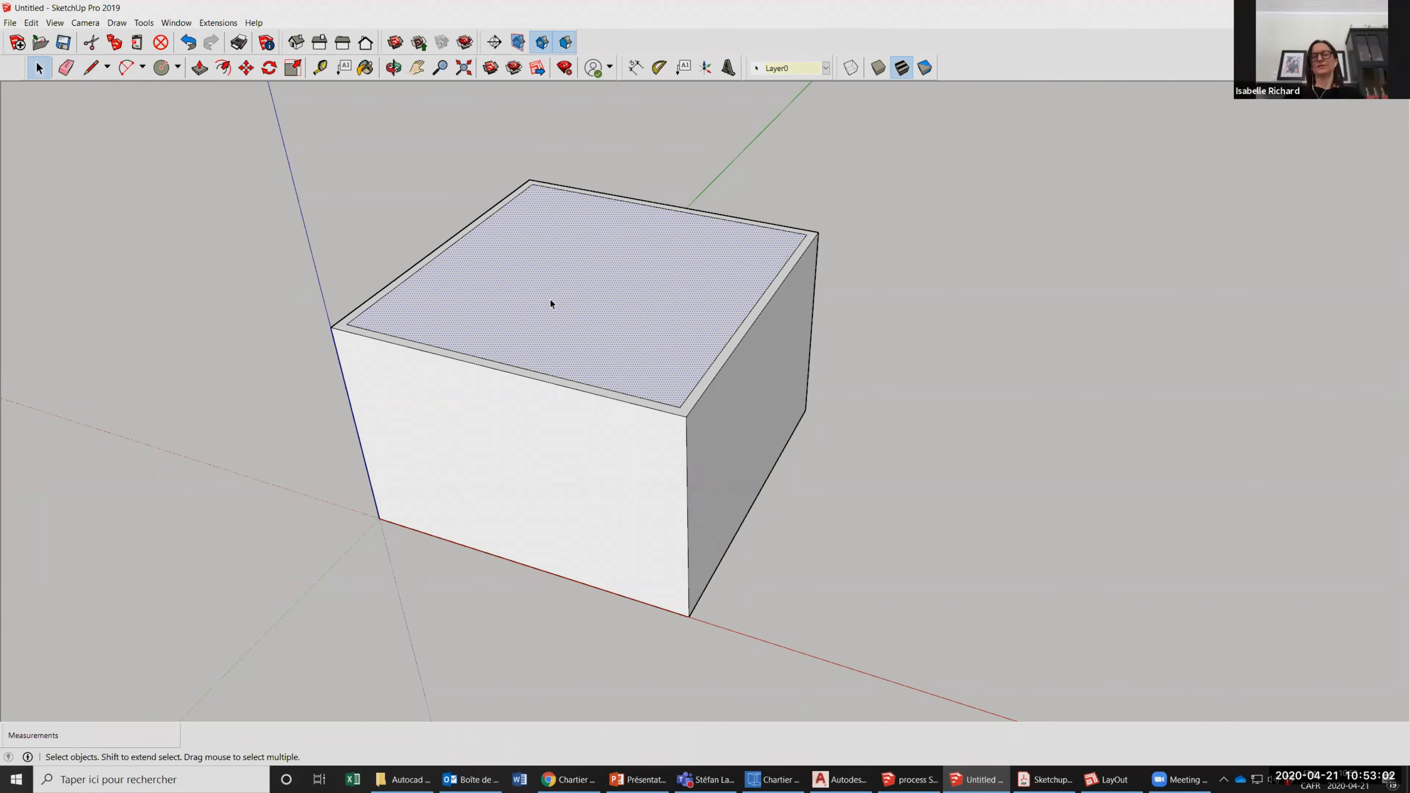
{"action": "key", "text": "Delete"}
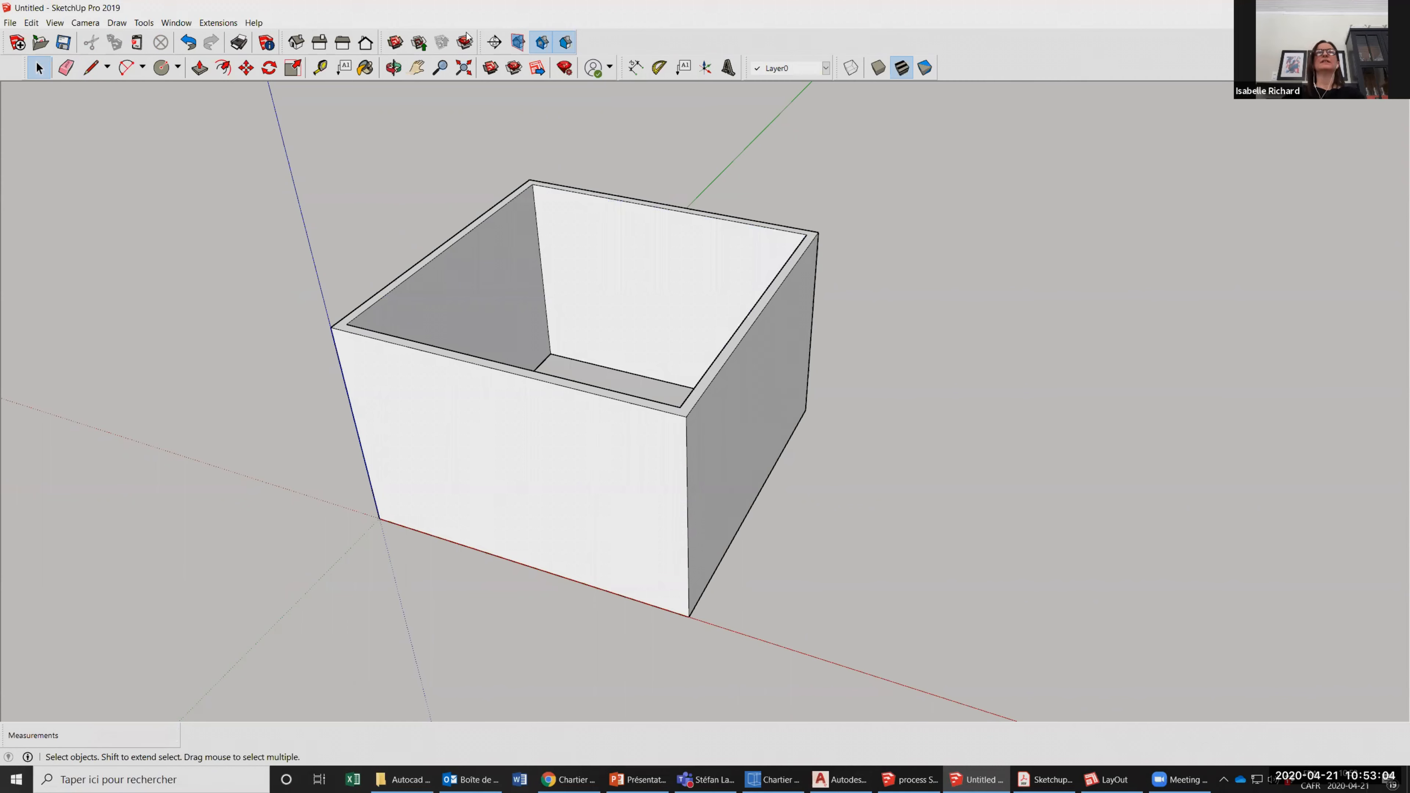
Orbit around the hollow box to examine its walls, rim and open floor from several angles.
{"action": "middle_click_drag", "start_coordinate": [488, 369], "coordinate": [784, 373]}
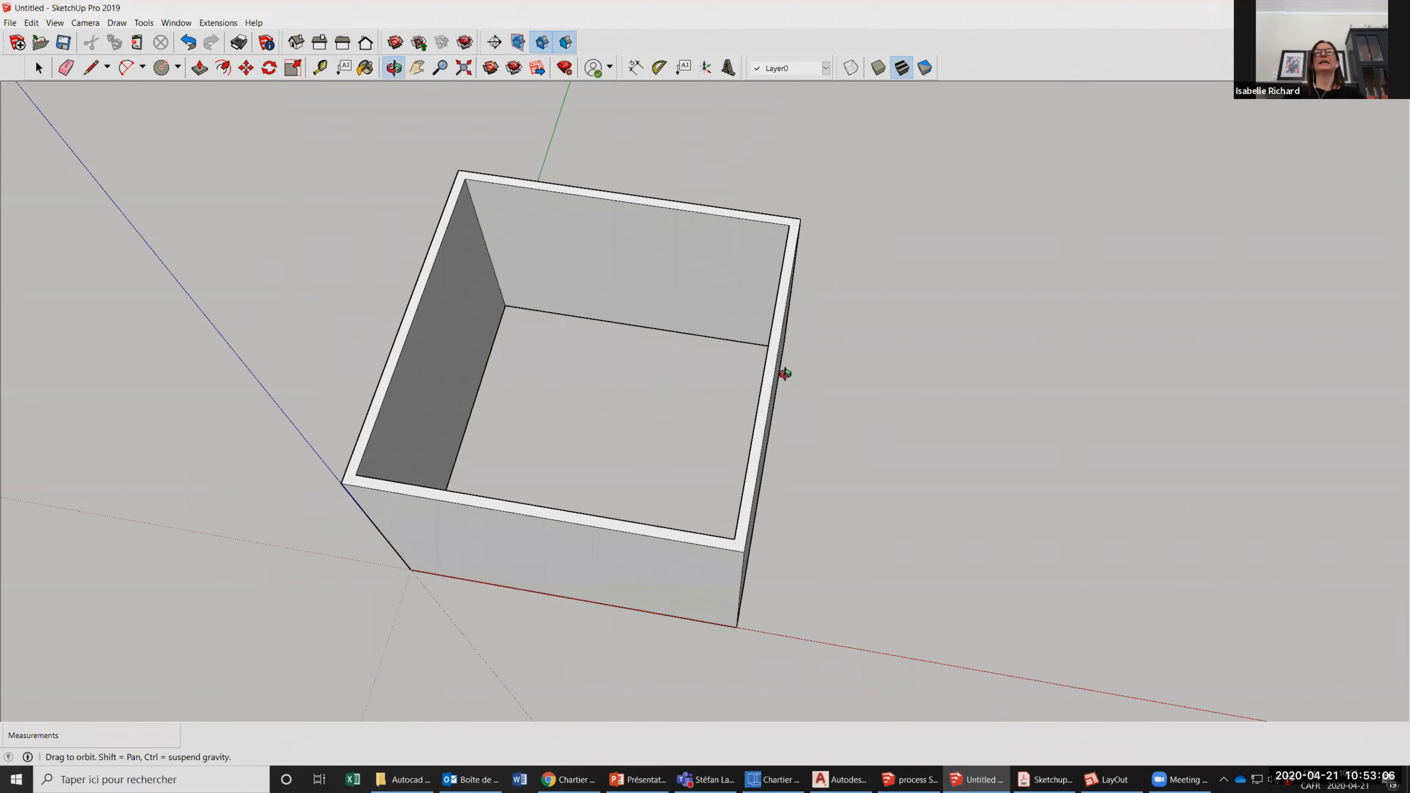
{"action": "left_click_drag", "start_coordinate": [633, 318], "coordinate": [236, 226]}
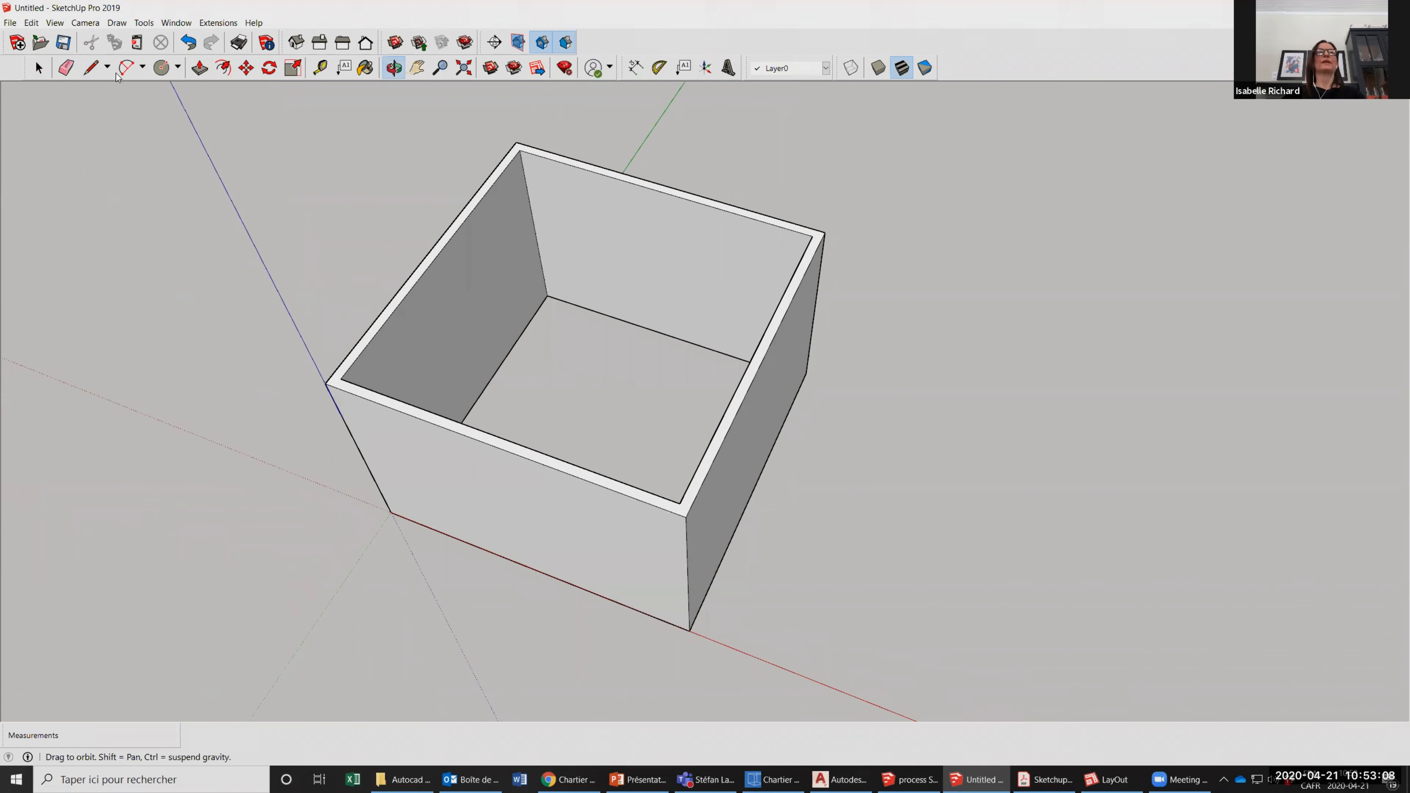
{"action": "left_click_drag", "start_coordinate": [623, 409], "coordinate": [504, 403]}
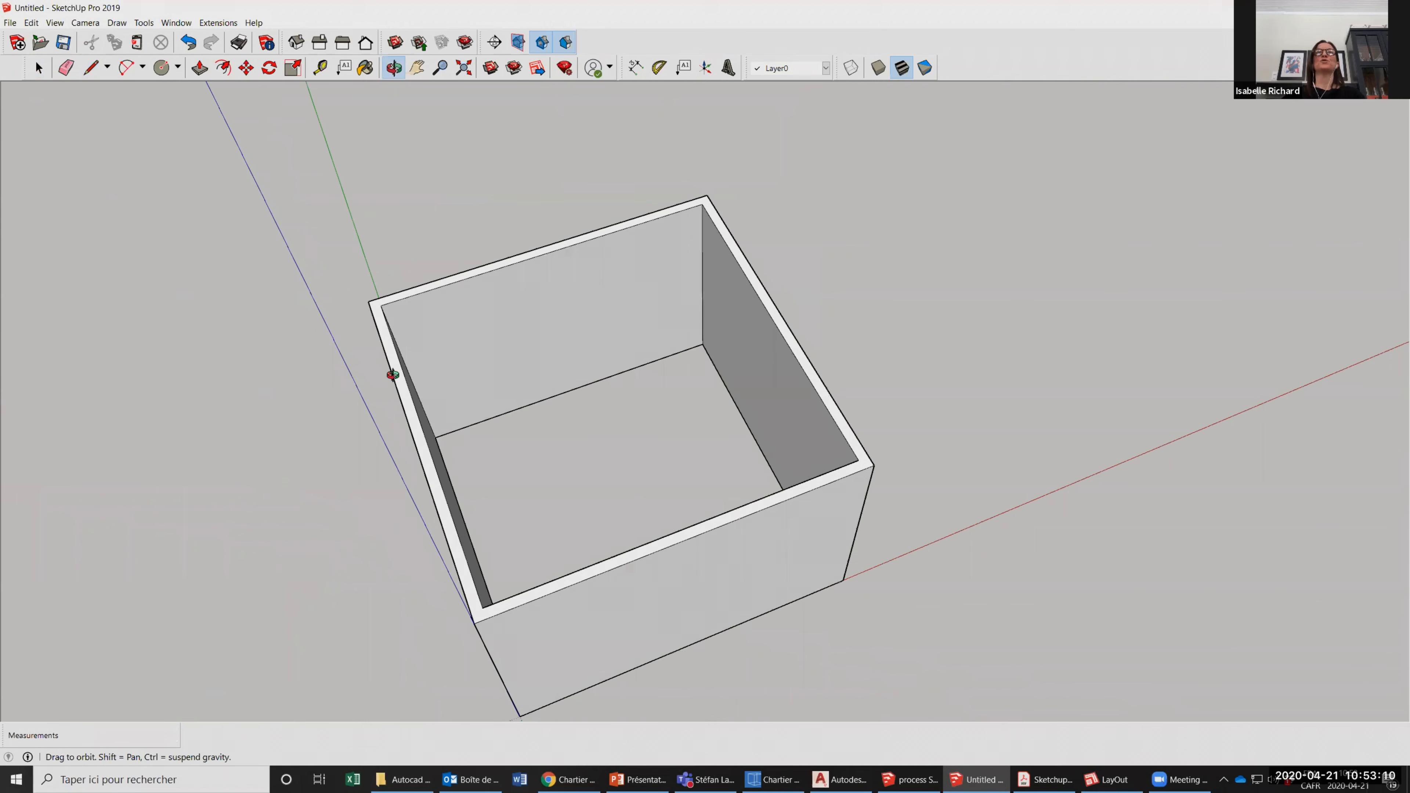
{"action": "left_click_drag", "start_coordinate": [583, 312], "coordinate": [569, 211]}
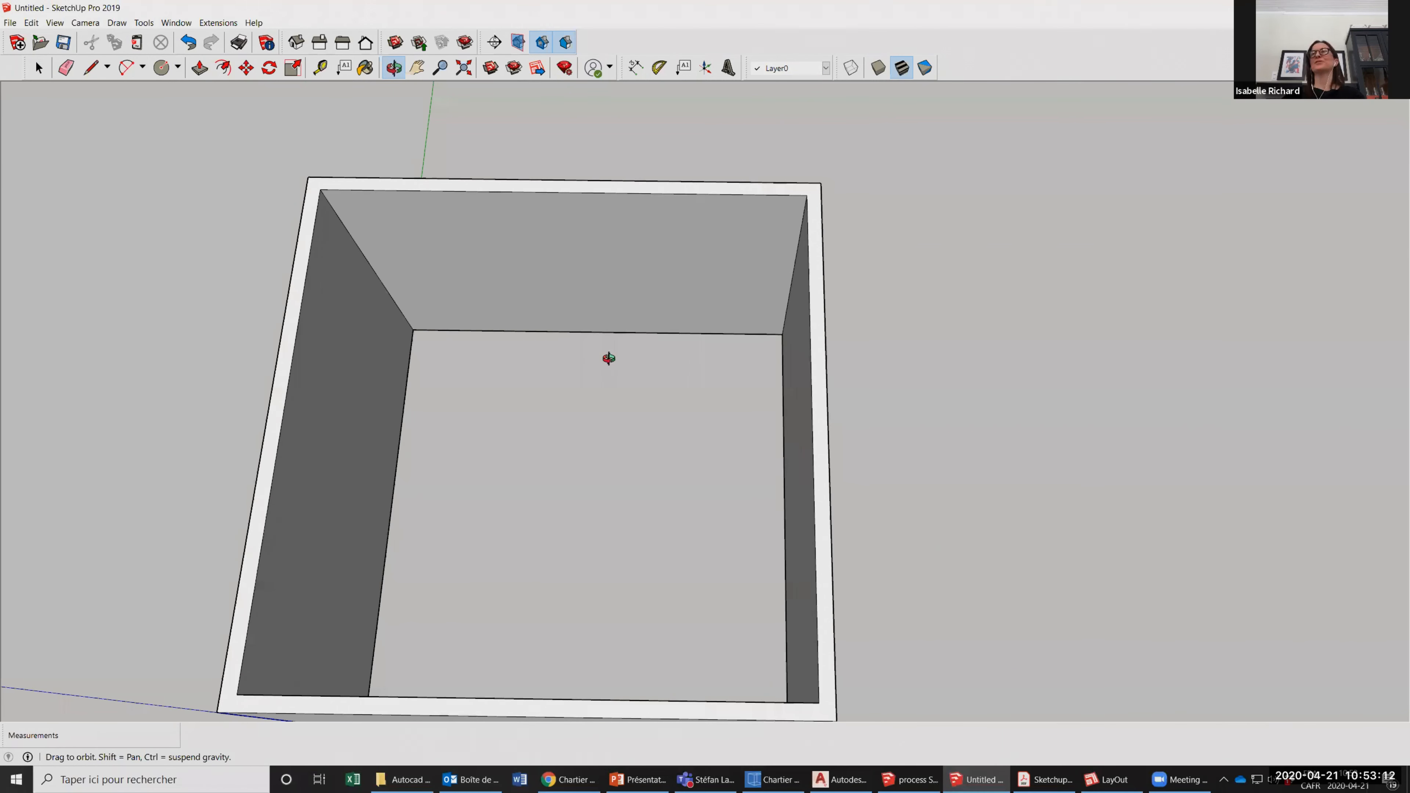
{"action": "left_click_drag", "start_coordinate": [643, 373], "coordinate": [661, 325]}
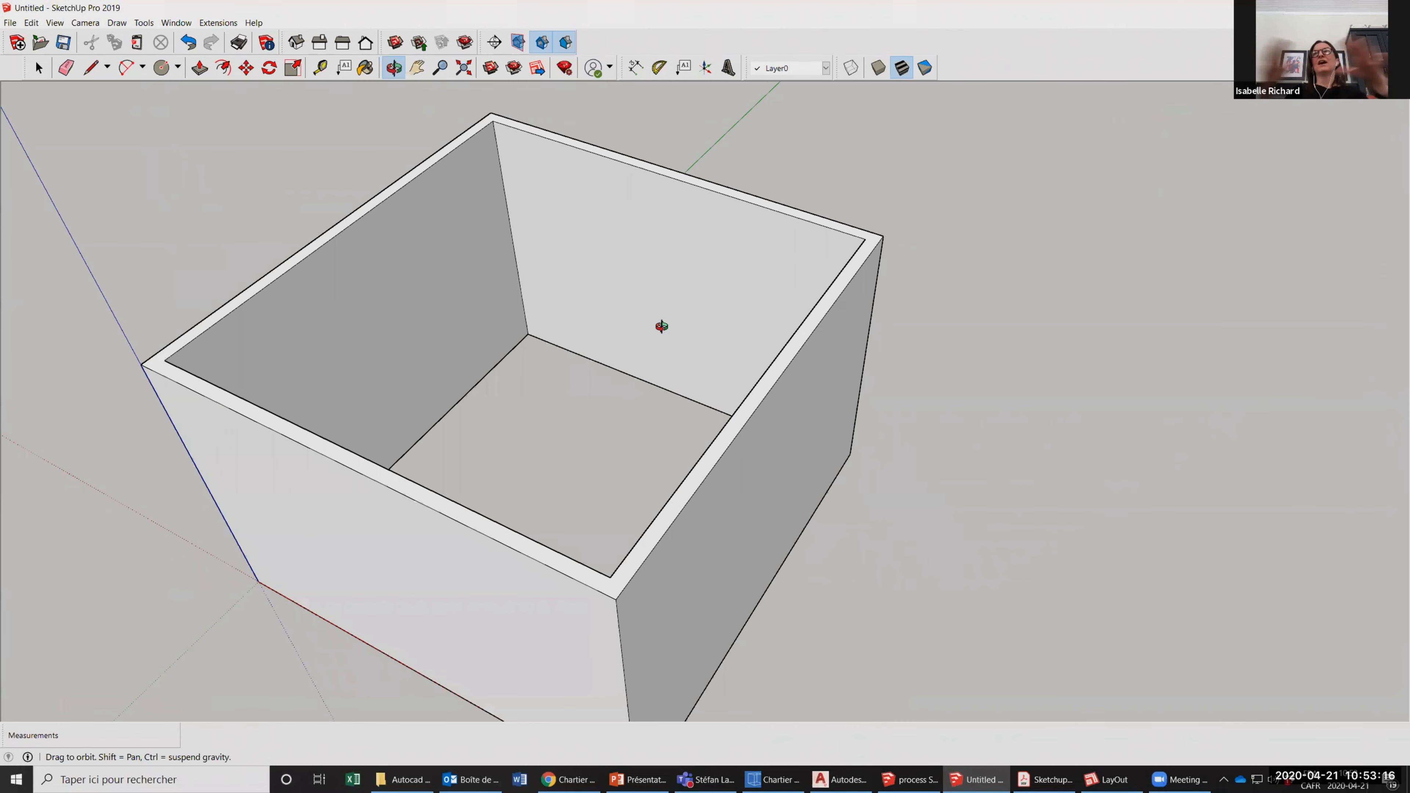
{"action": "scroll", "coordinate": [661, 326], "scroll_direction": "down", "scroll_amount": 3}
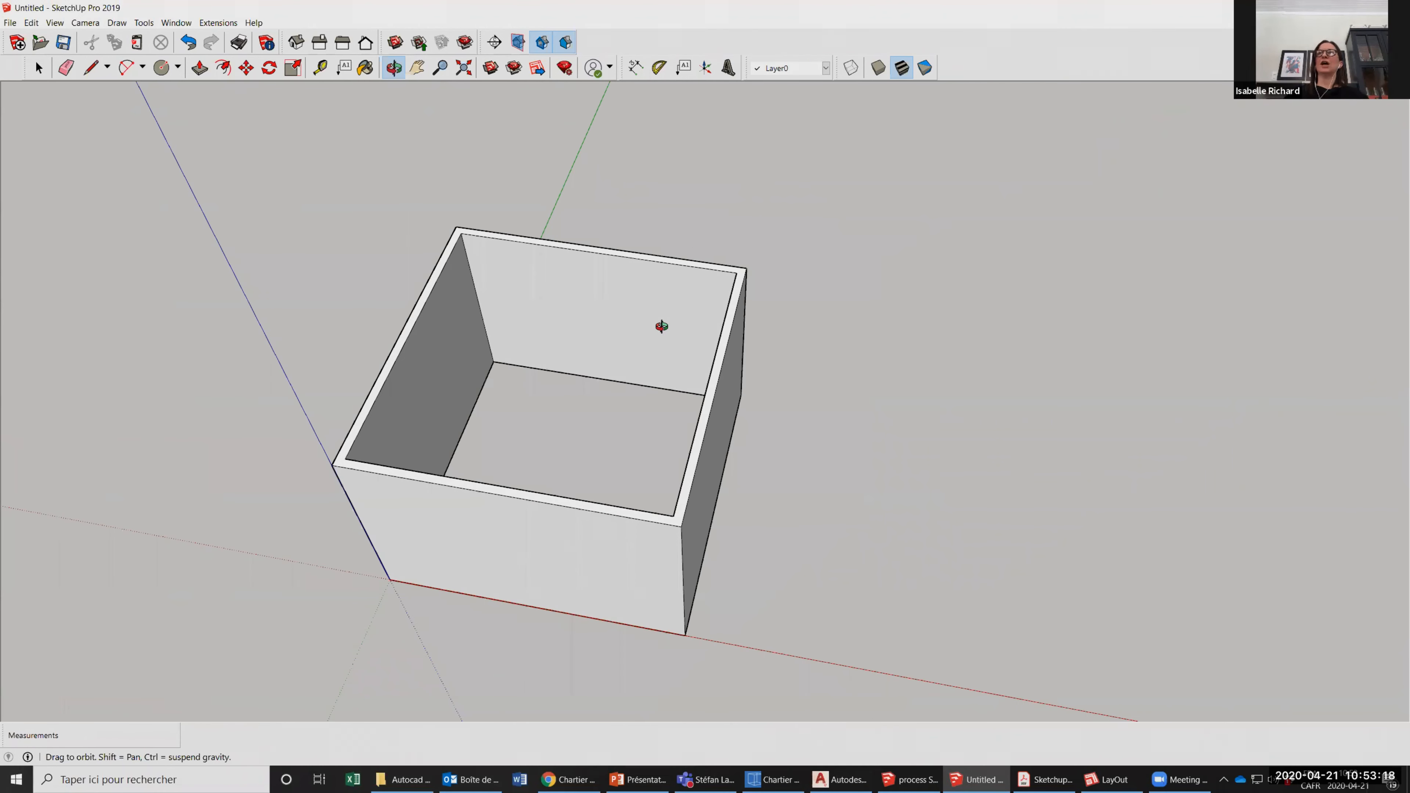
{"action": "left_click_drag", "start_coordinate": [661, 326], "coordinate": [631, 318]}
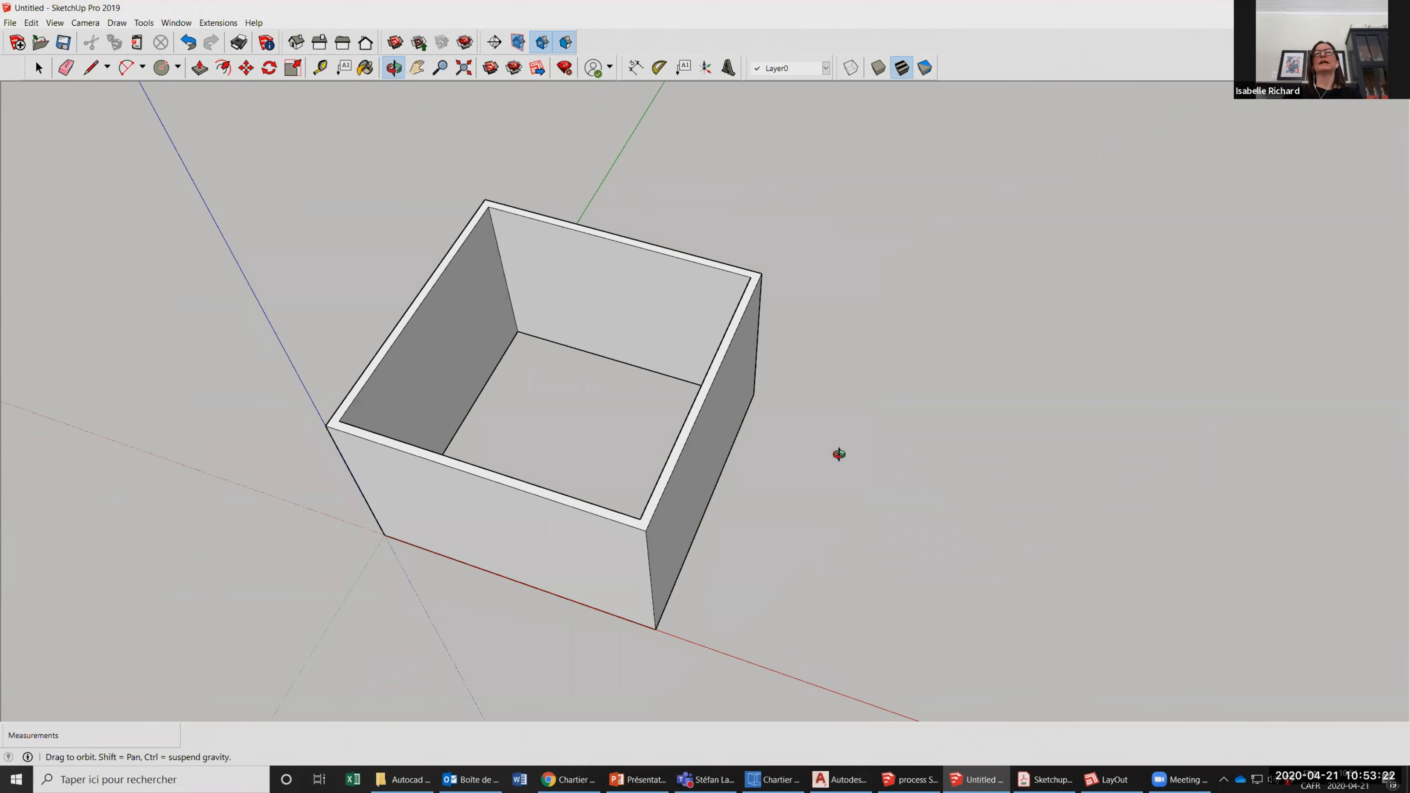
{"action": "left_click_drag", "start_coordinate": [644, 377], "coordinate": [596, 378]}
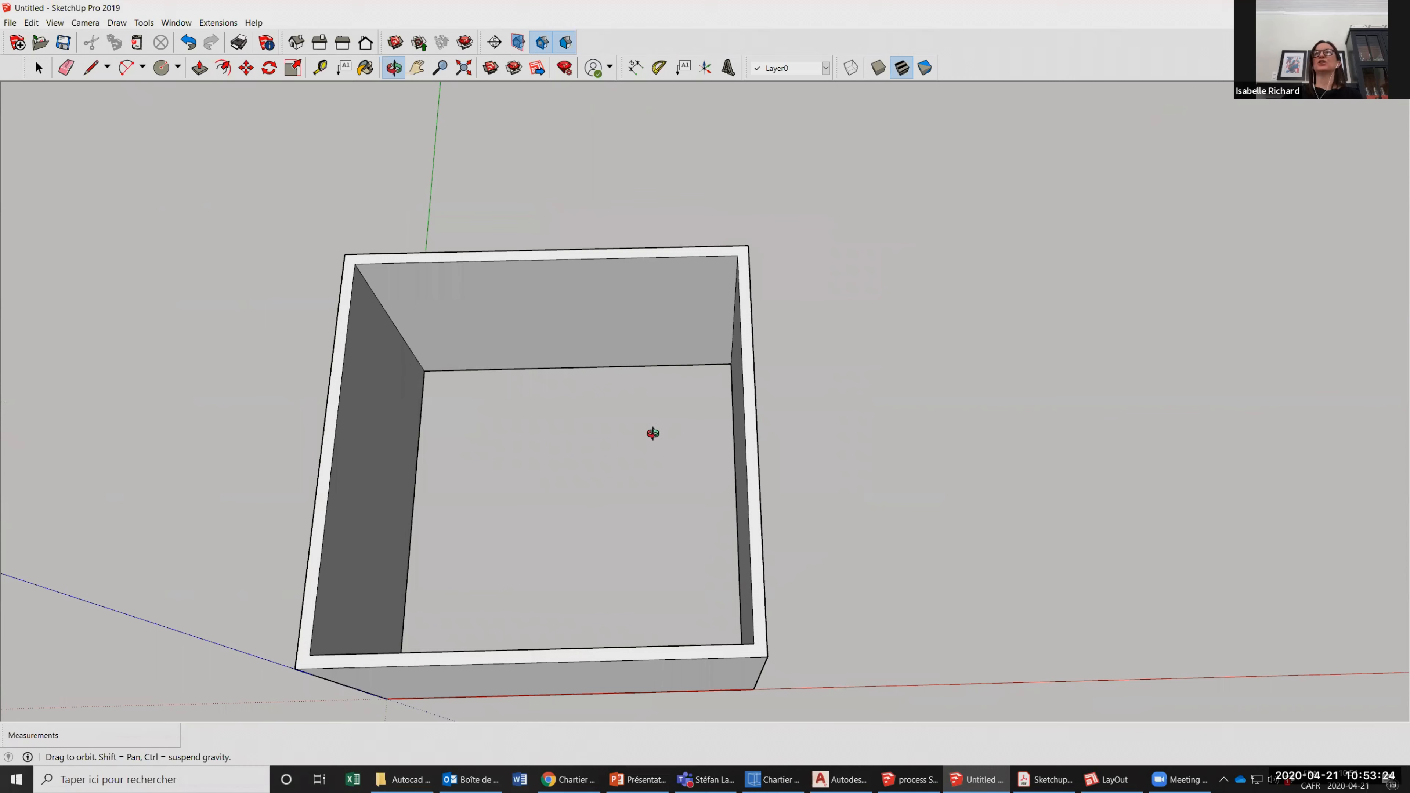
{"action": "left_click_drag", "start_coordinate": [942, 403], "coordinate": [847, 408]}
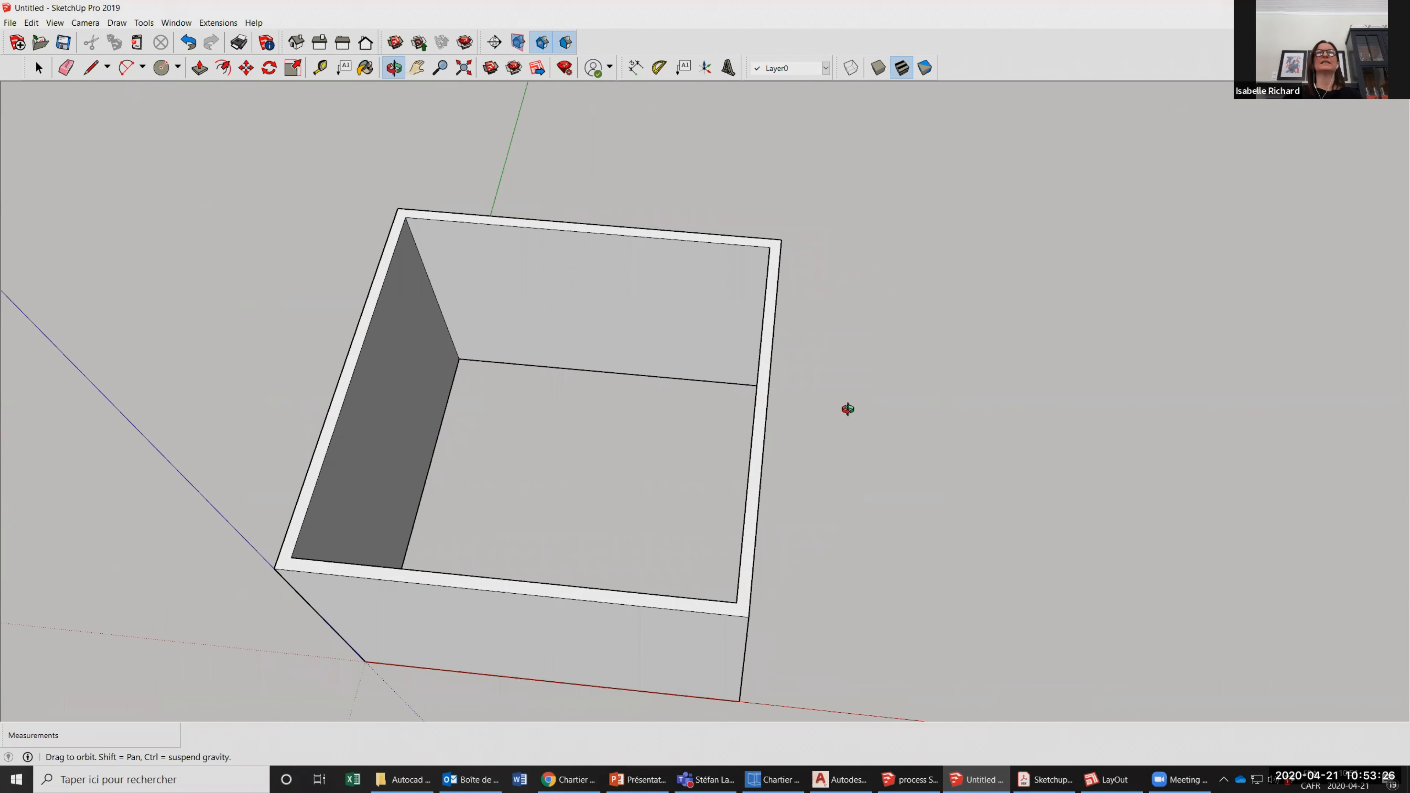
{"action": "left_click_drag", "start_coordinate": [457, 240], "coordinate": [347, 334]}
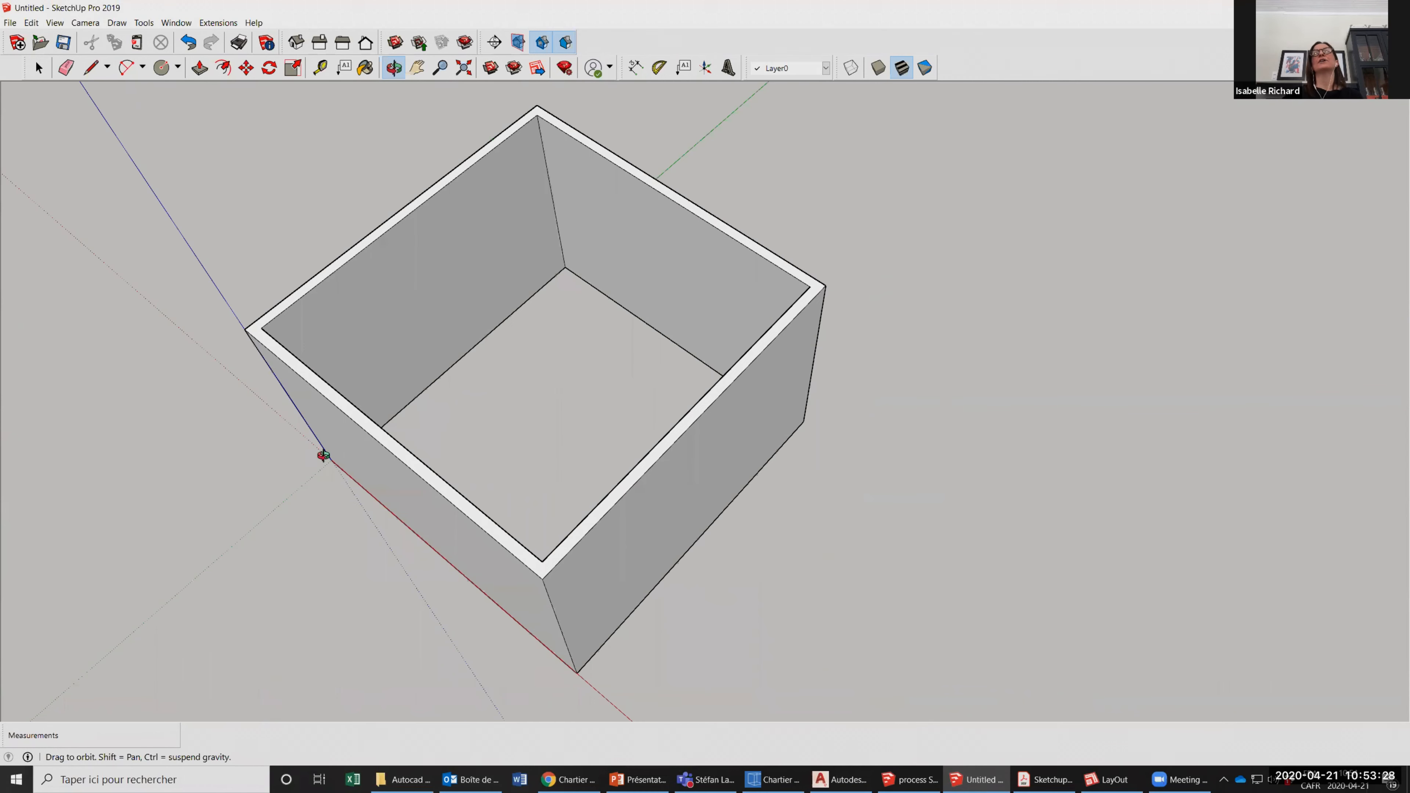
{"action": "left_click_drag", "start_coordinate": [412, 221], "coordinate": [544, 250]}
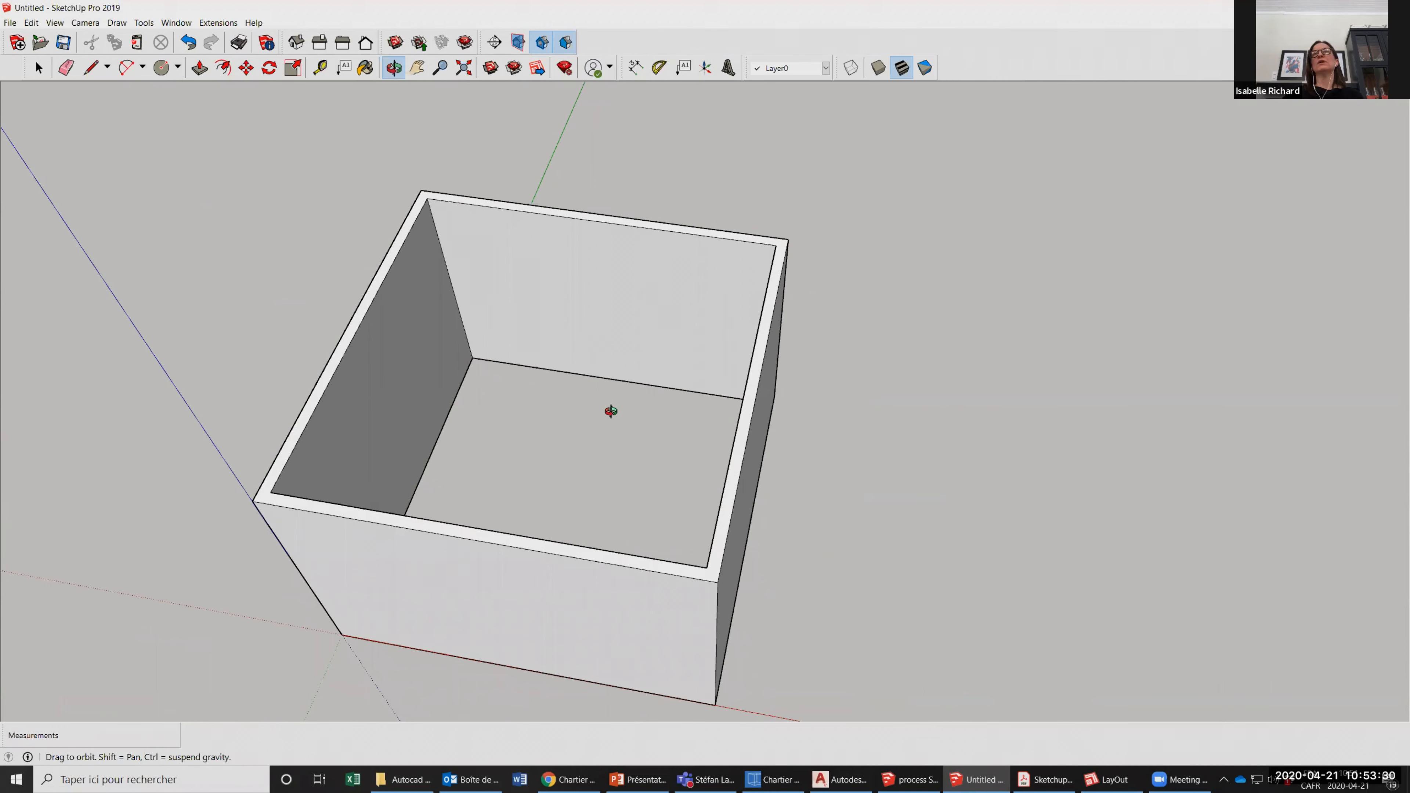
{"action": "left_click_drag", "start_coordinate": [488, 409], "coordinate": [371, 396]}
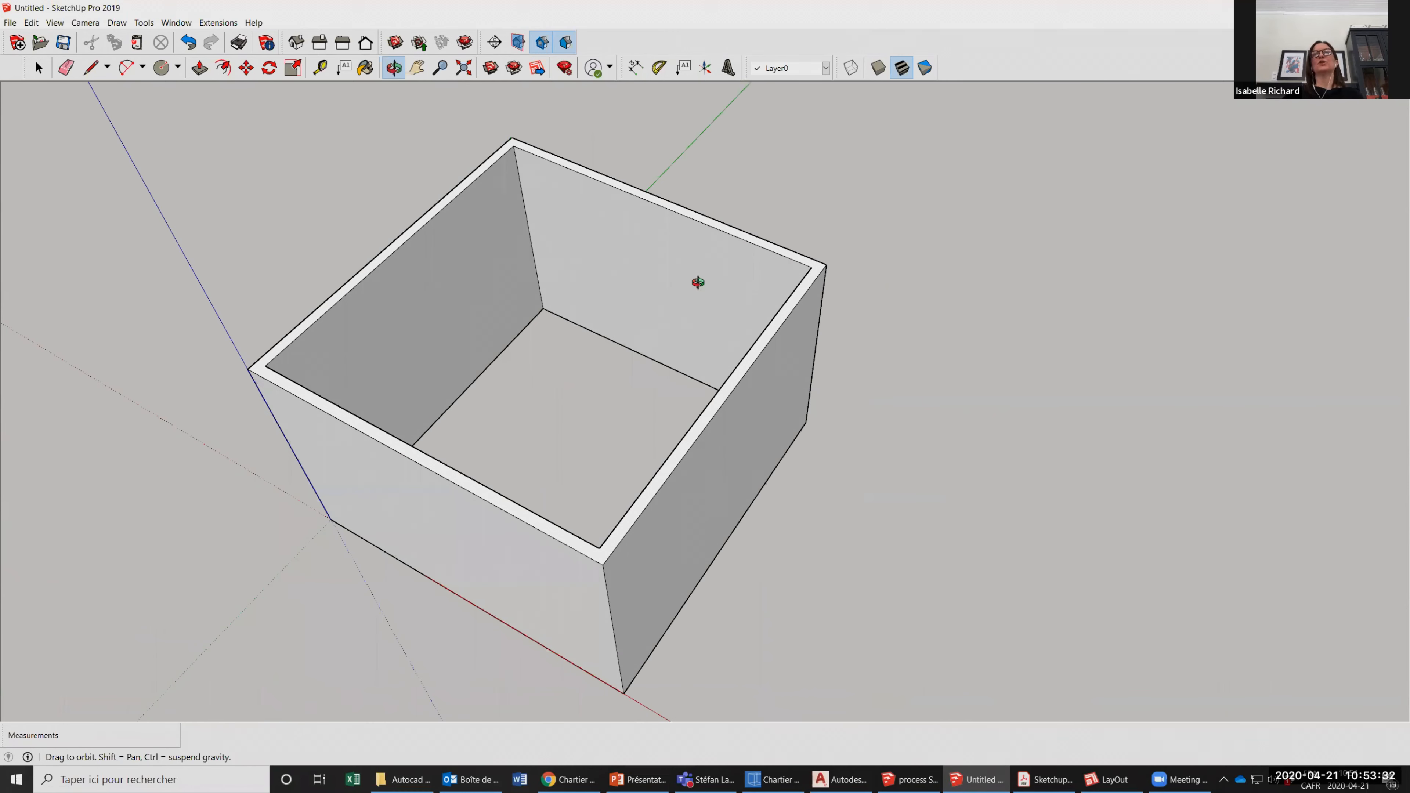
{"action": "mouse_move", "coordinate": [648, 500]}
{"action": "left_mouse_down"}
{"action": "mouse_move", "coordinate": [608, 478]}
{"action": "mouse_move", "coordinate": [651, 503]}
{"action": "left_mouse_up"}
Draw a short line across the rim from the front-left inner corner to the front outer edge, separating the left wall from the front wall.
{"action": "left_click", "coordinate": [86, 73]}
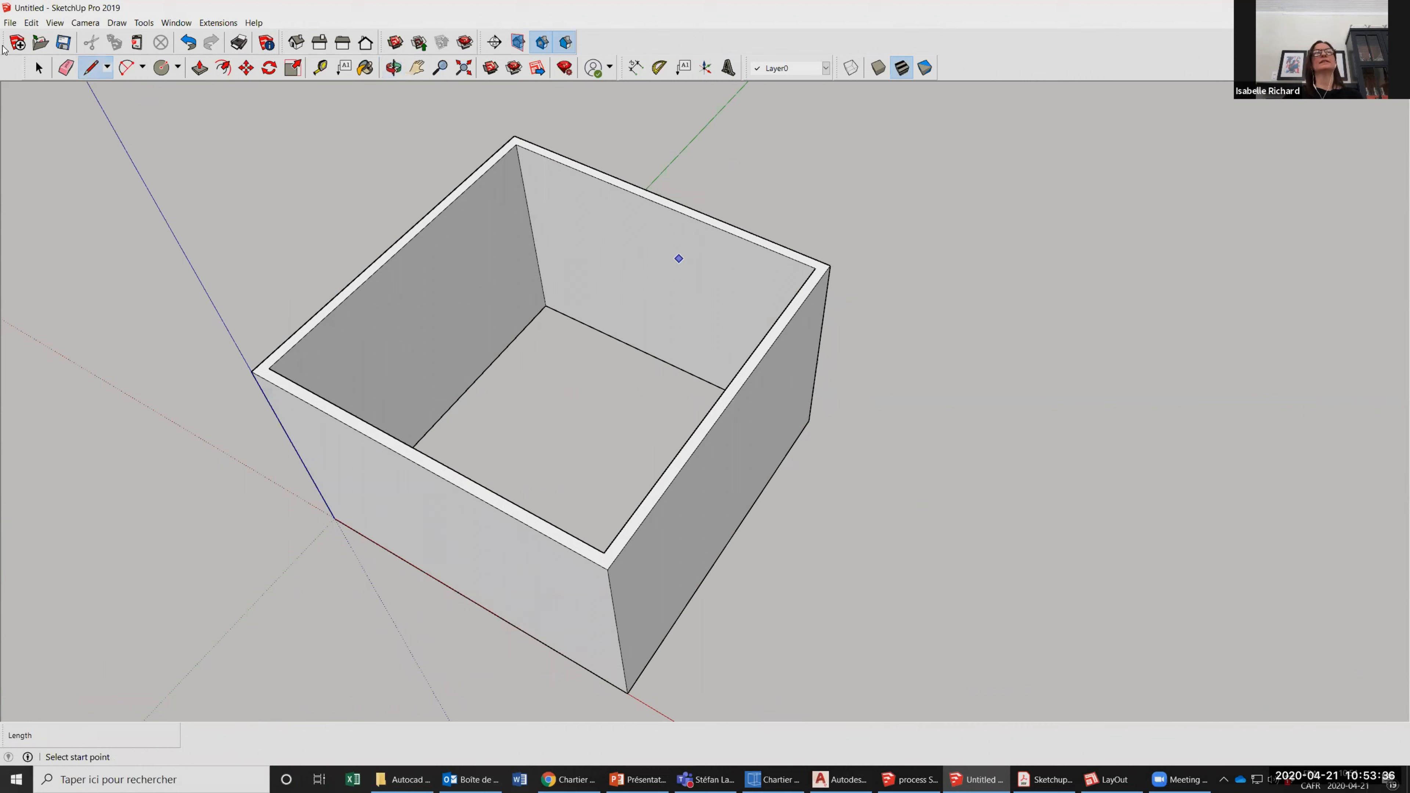
{"action": "left_click", "coordinate": [37, 68]}
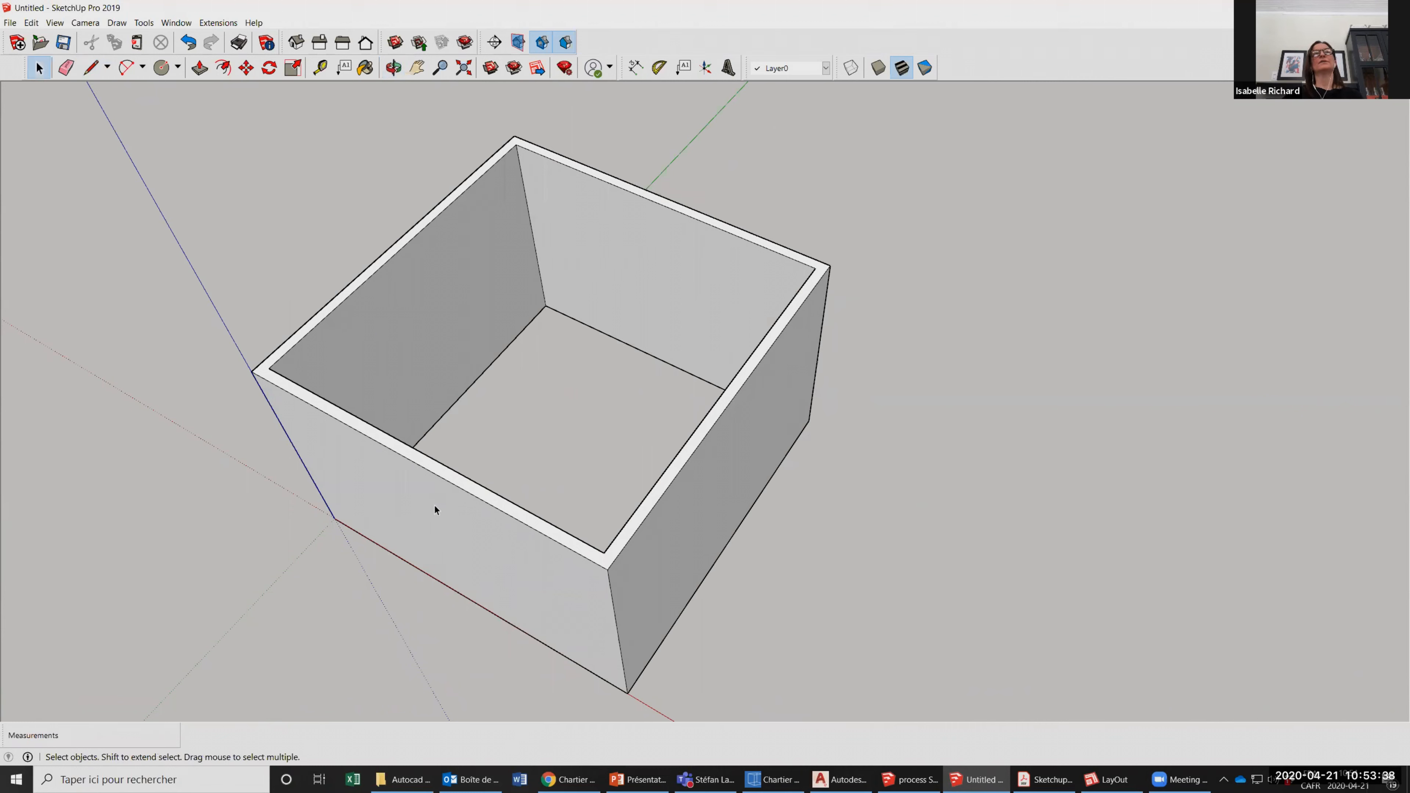
{"action": "left_click", "coordinate": [90, 68]}
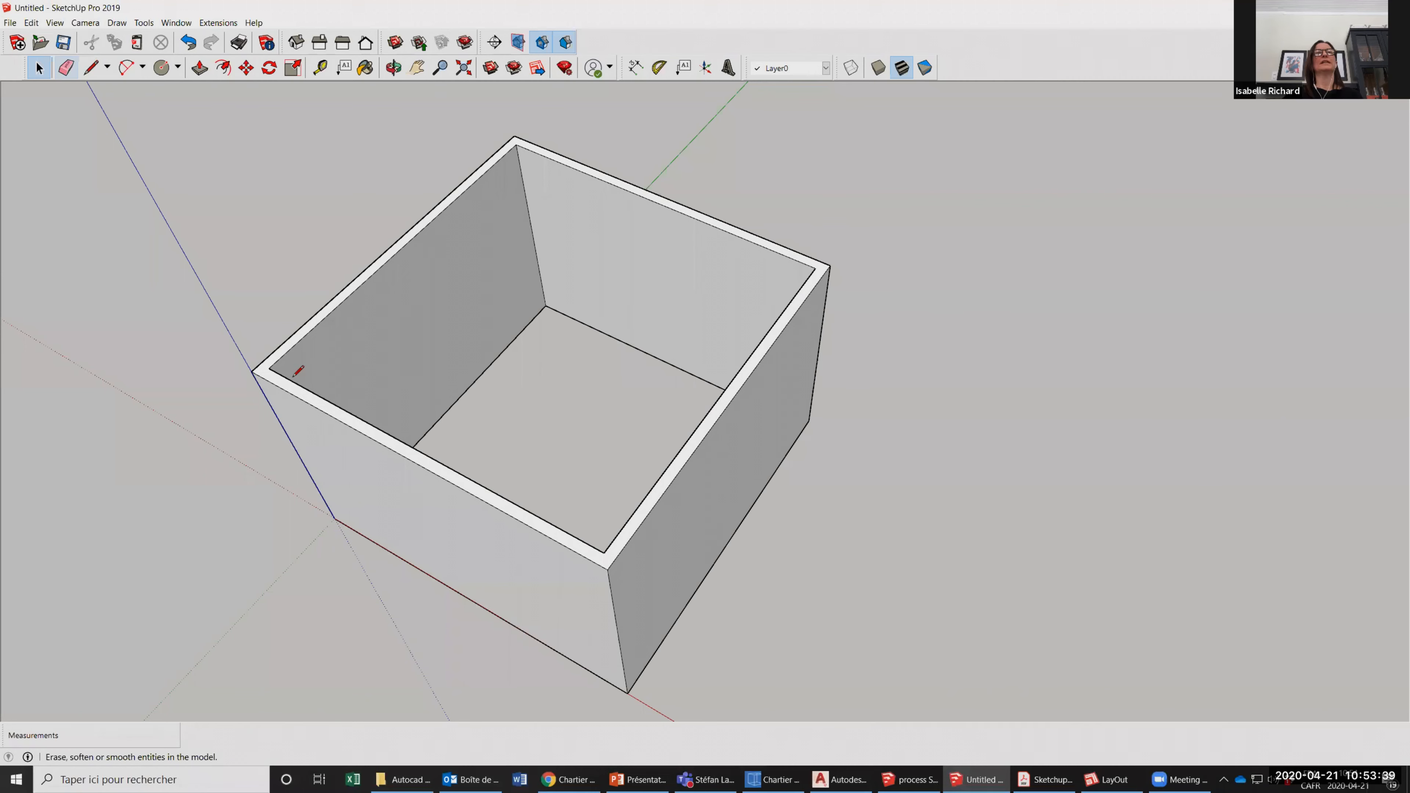
{"action": "left_click", "coordinate": [269, 369]}
{"action": "scroll", "coordinate": [249, 358], "scroll_direction": "up", "scroll_amount": 2}
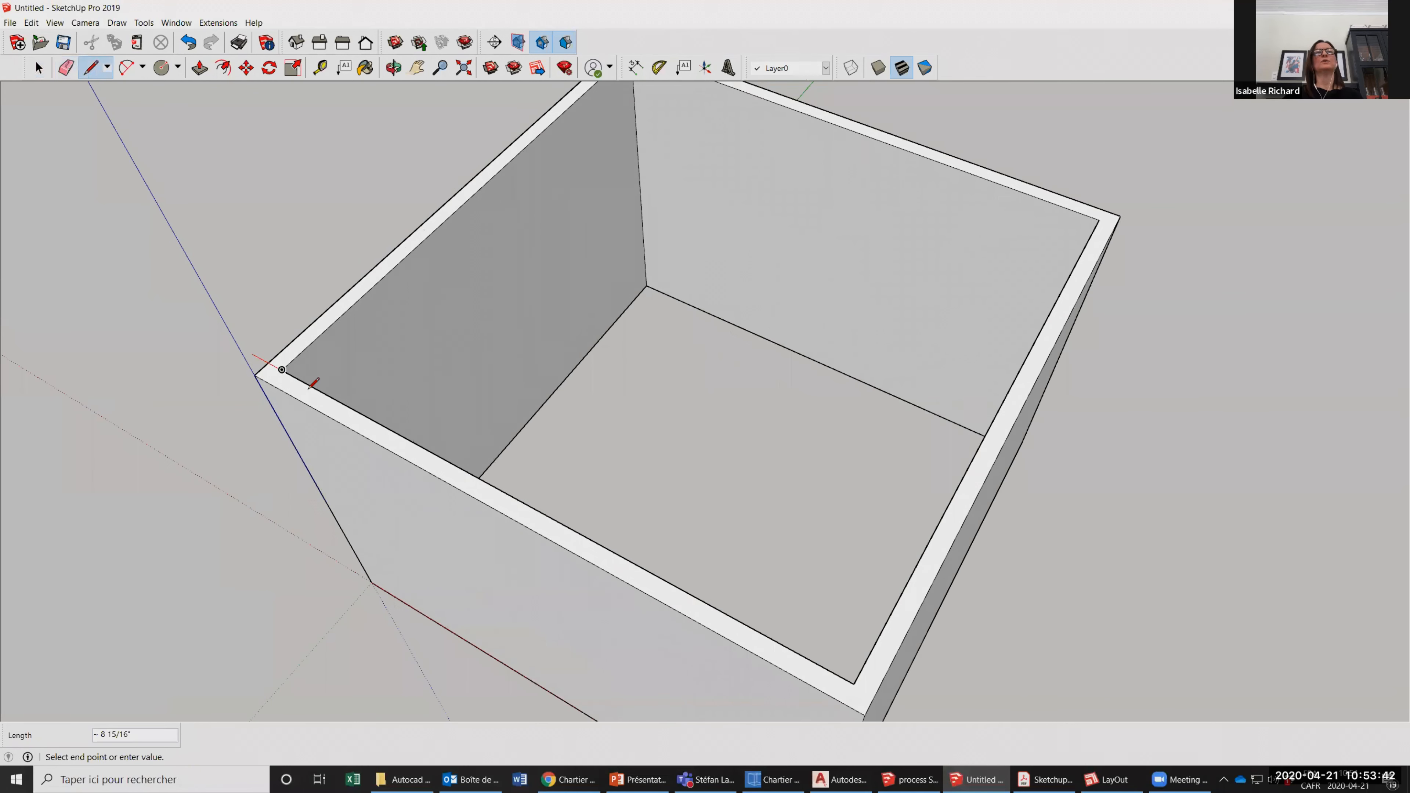
{"action": "scroll", "coordinate": [230, 365], "scroll_direction": "up", "scroll_amount": 3}
{"action": "left_click", "coordinate": [215, 367]}
{"action": "scroll", "coordinate": [244, 339], "scroll_direction": "down", "scroll_amount": 1}
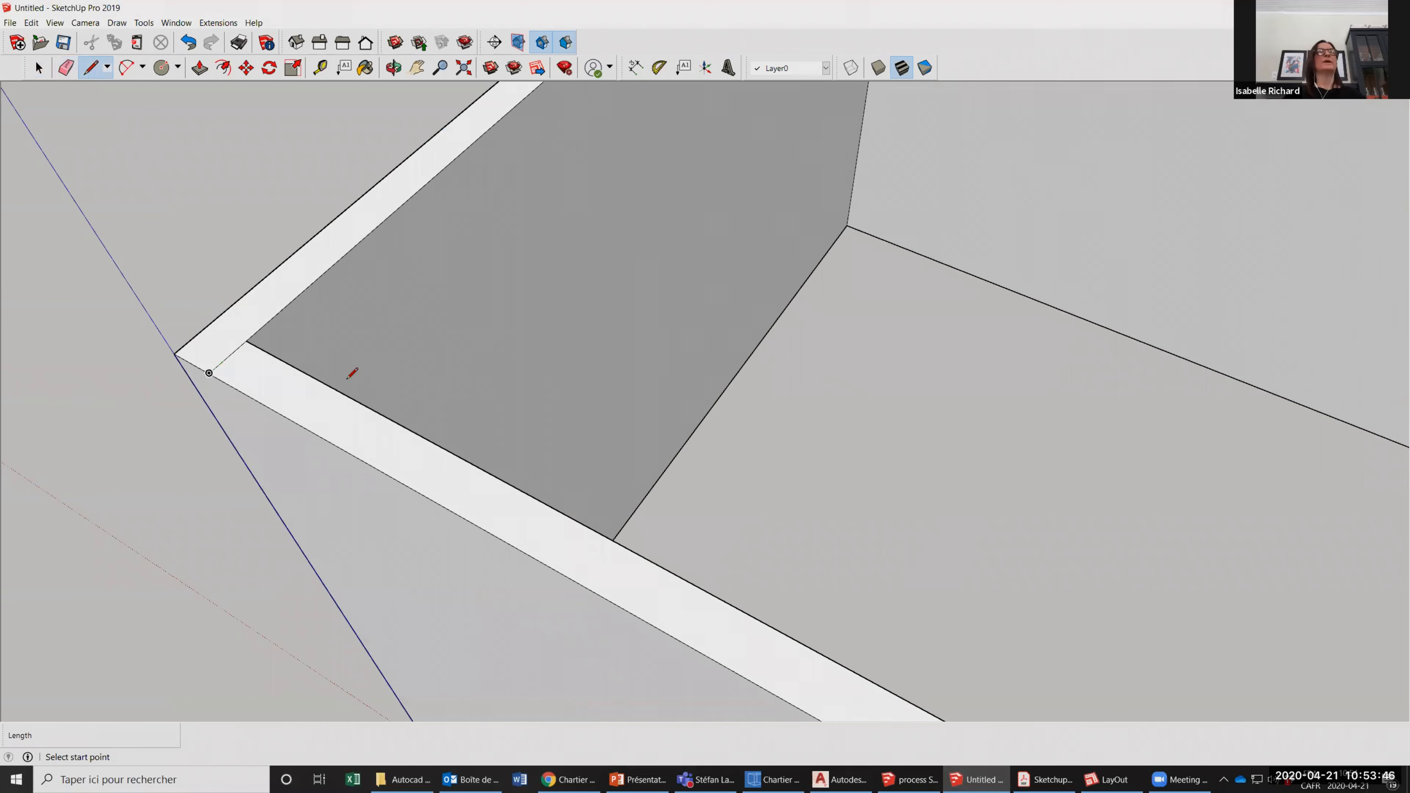
{"action": "scroll", "coordinate": [350, 375], "scroll_direction": "down", "scroll_amount": 4}
{"action": "key", "text": "space"}
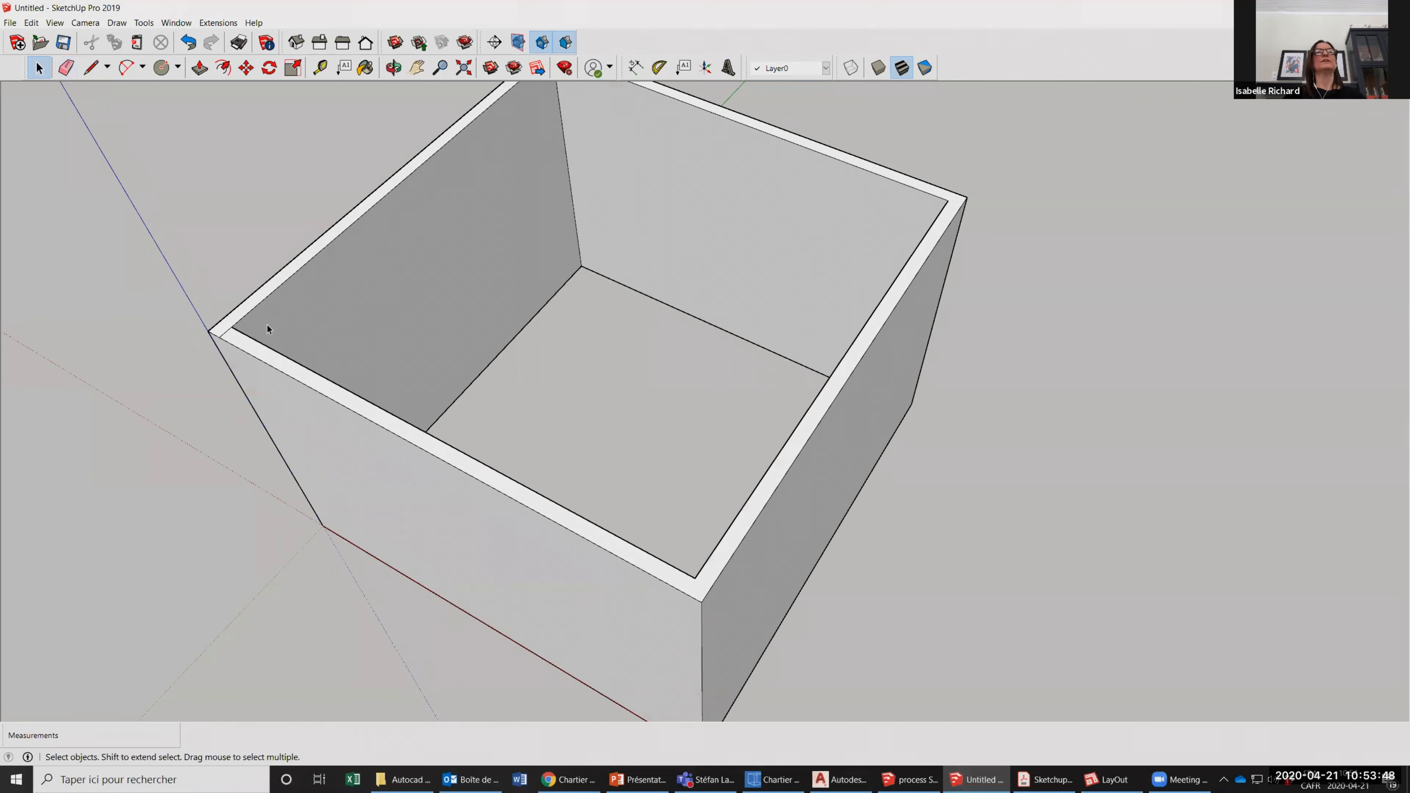
Split the right wall's rim with a short line, and push the rim section running along the front wall down 8' to the floor.
{"action": "left_click", "coordinate": [387, 411]}
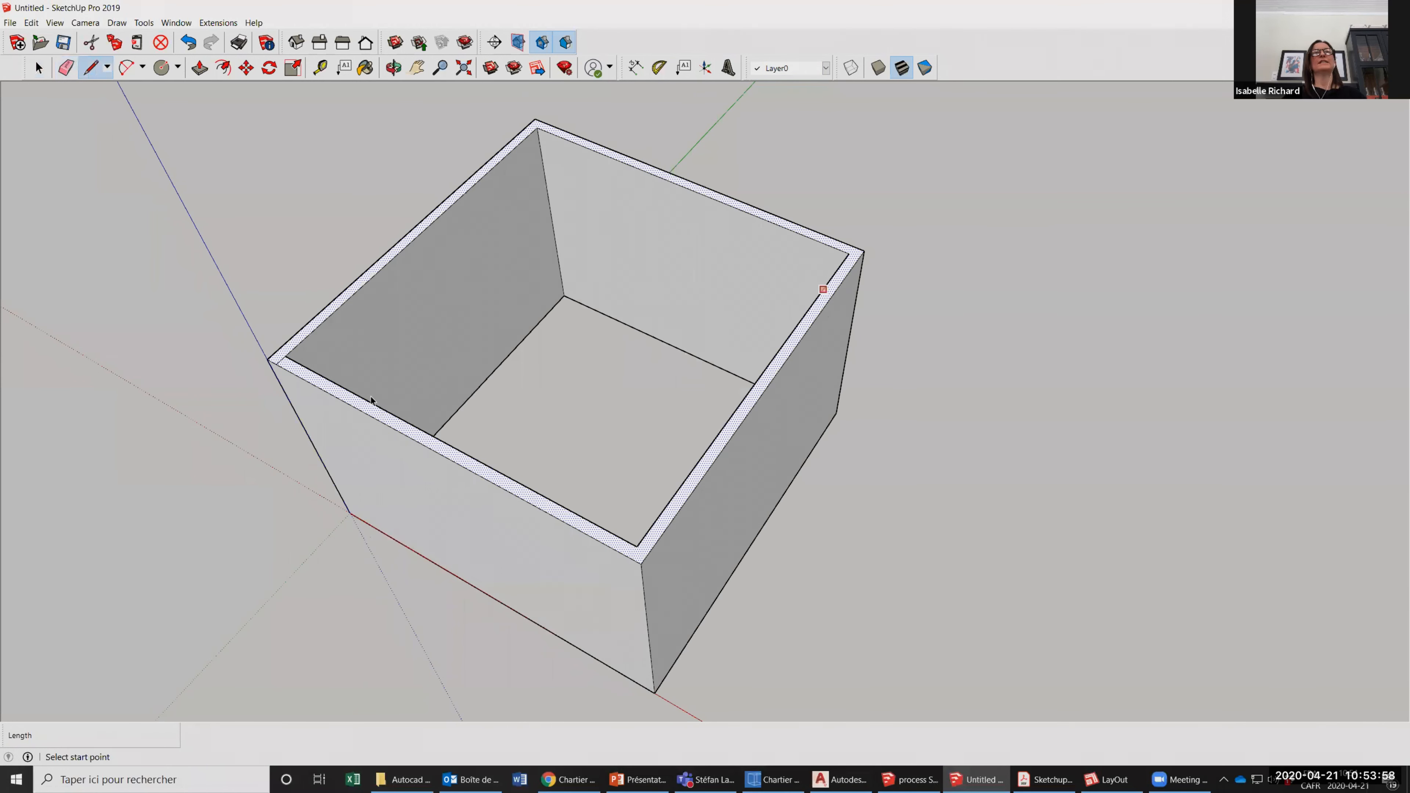
{"action": "key", "text": "space"}
{"action": "left_click", "coordinate": [316, 325]}
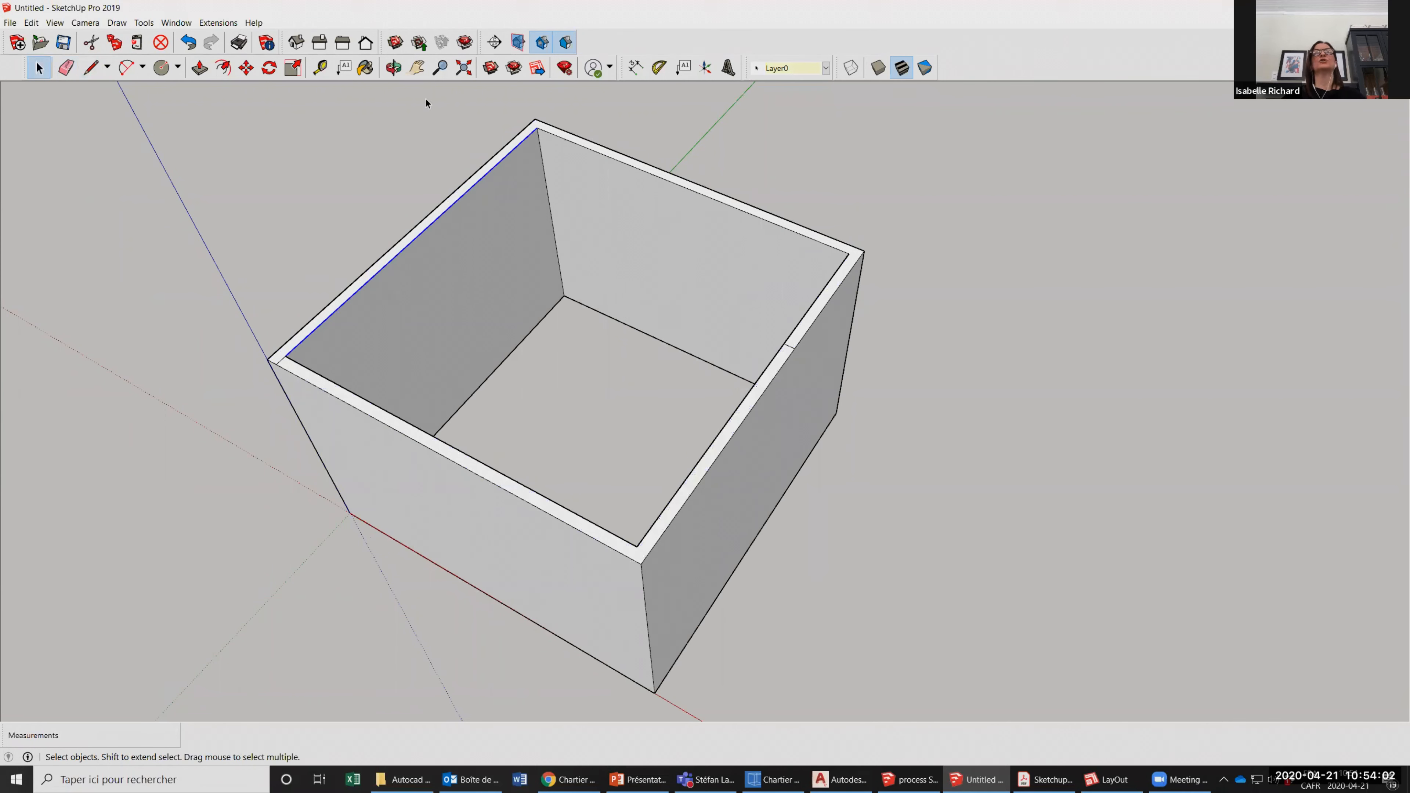
{"action": "left_click", "coordinate": [339, 394]}
{"action": "left_click", "coordinate": [200, 67]}
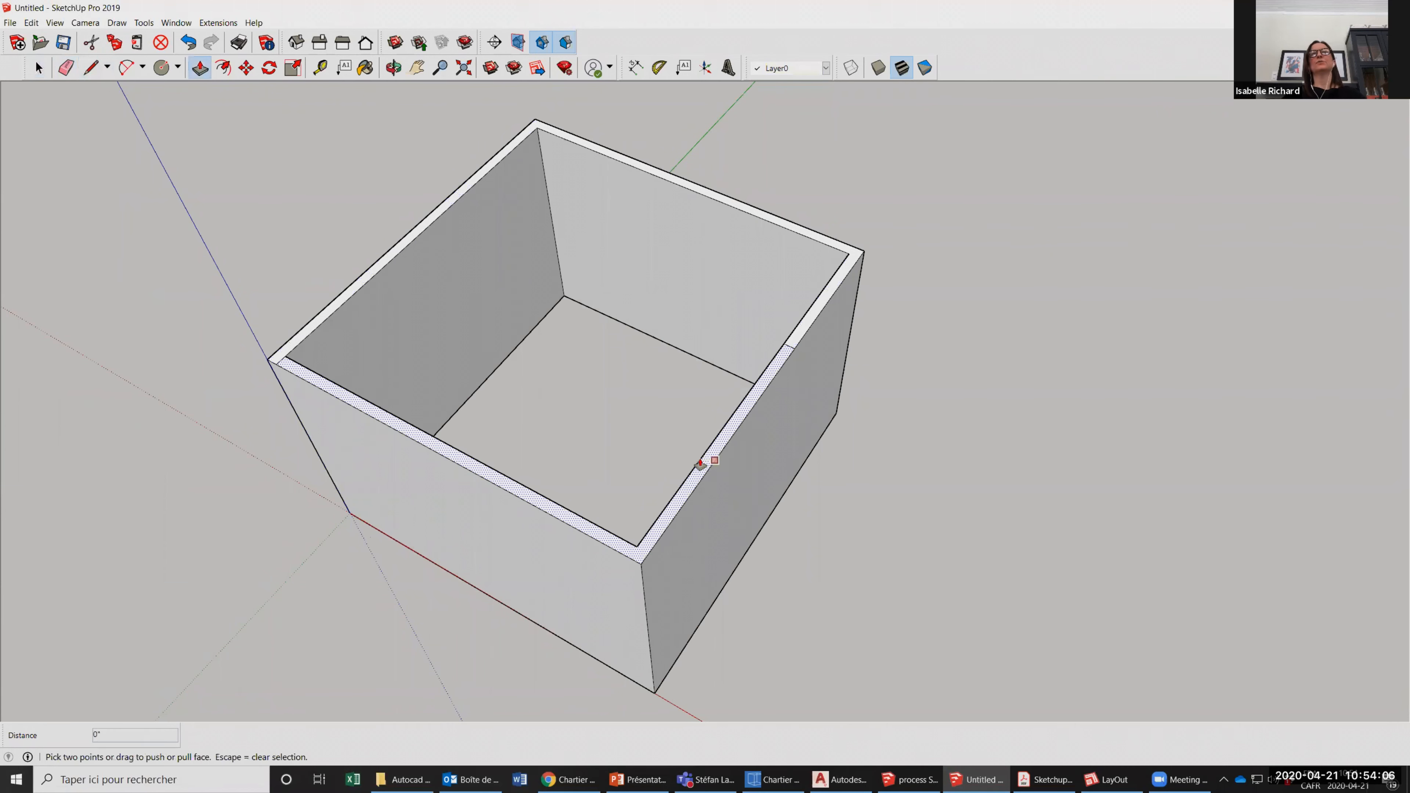
{"action": "left_click_drag", "start_coordinate": [706, 479], "coordinate": [732, 576]}
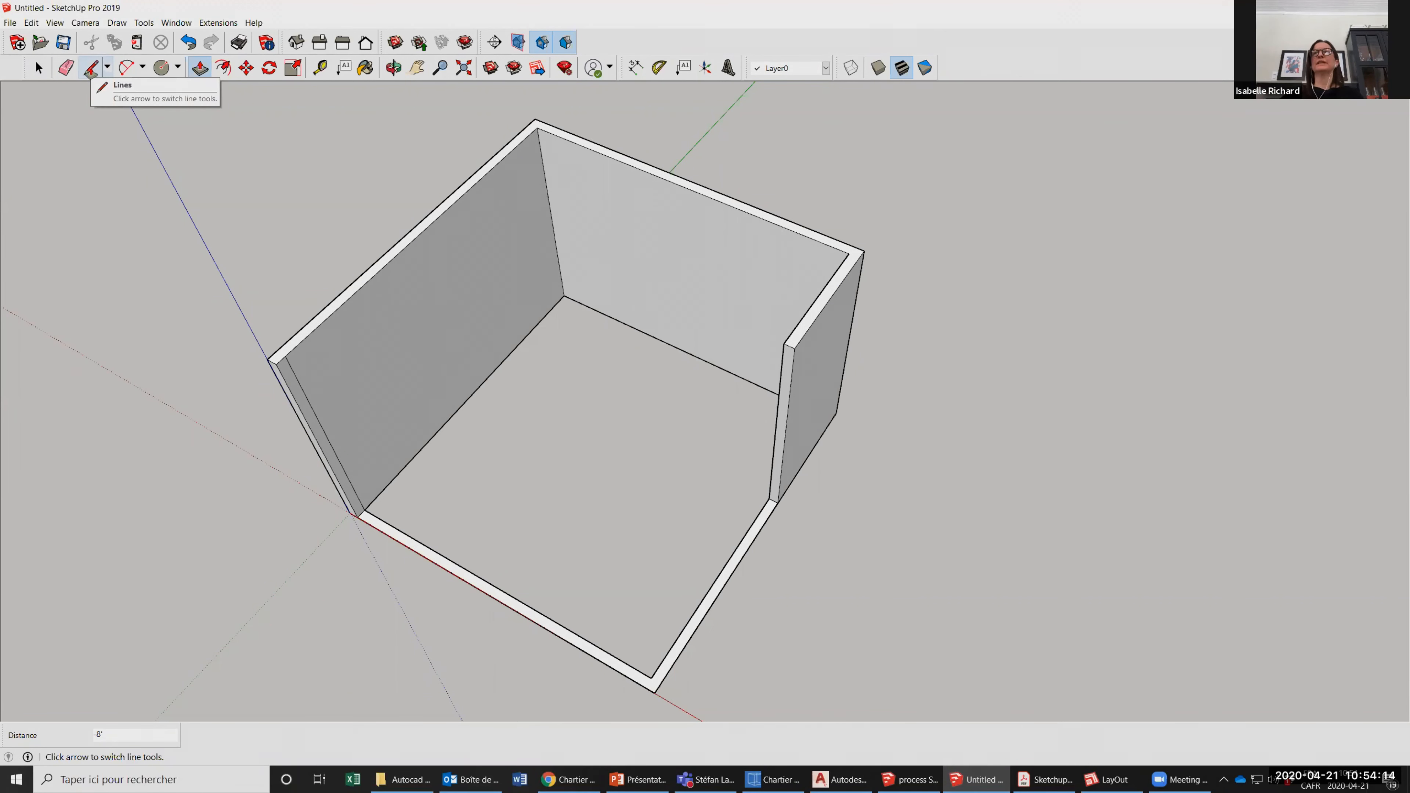
Draw an 11' 4" line along the front inner floor edge to create the floor face.
{"action": "scroll", "coordinate": [302, 178], "scroll_direction": "down", "scroll_amount": 2}
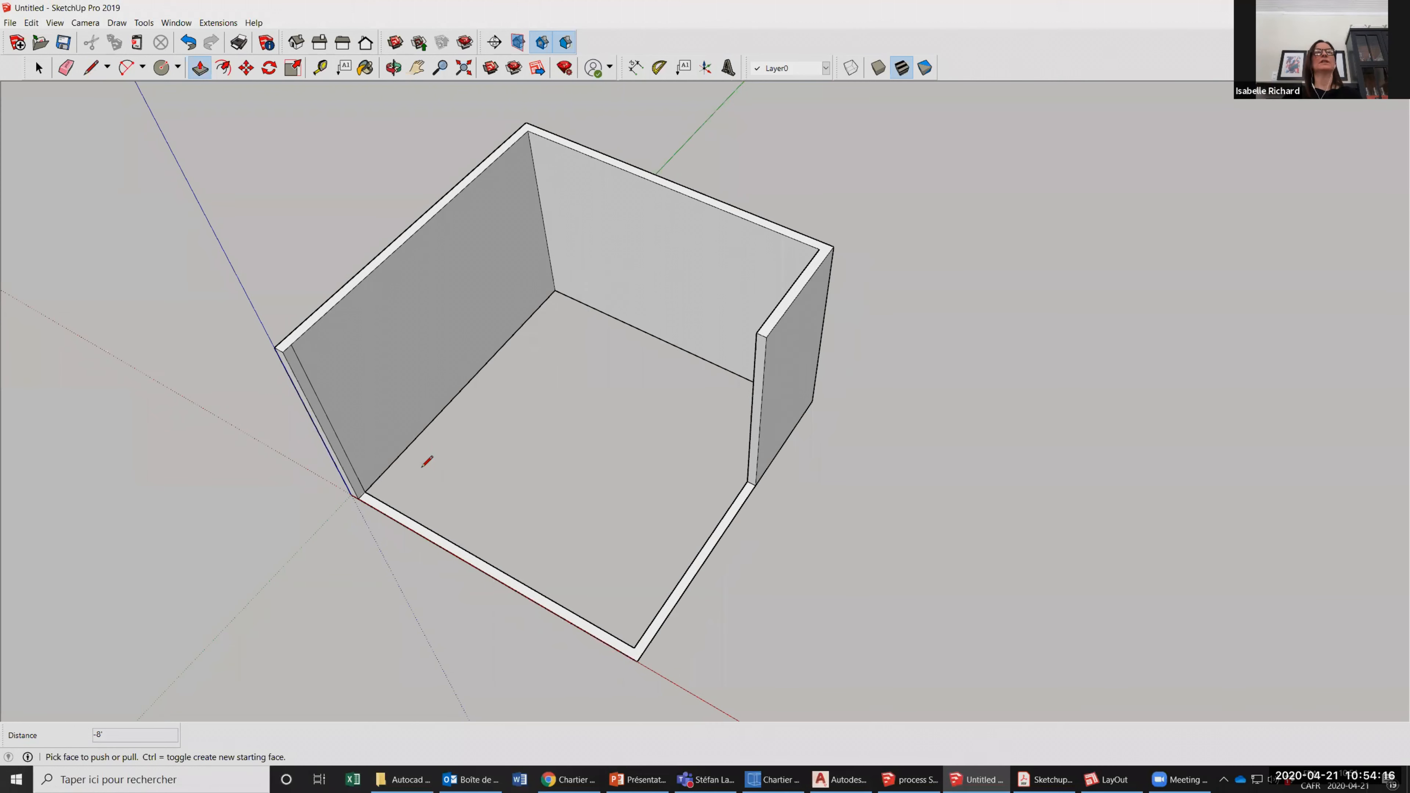
{"action": "key", "text": "l"}
{"action": "left_click", "coordinate": [617, 618]}
{"action": "left_click", "coordinate": [365, 474]}
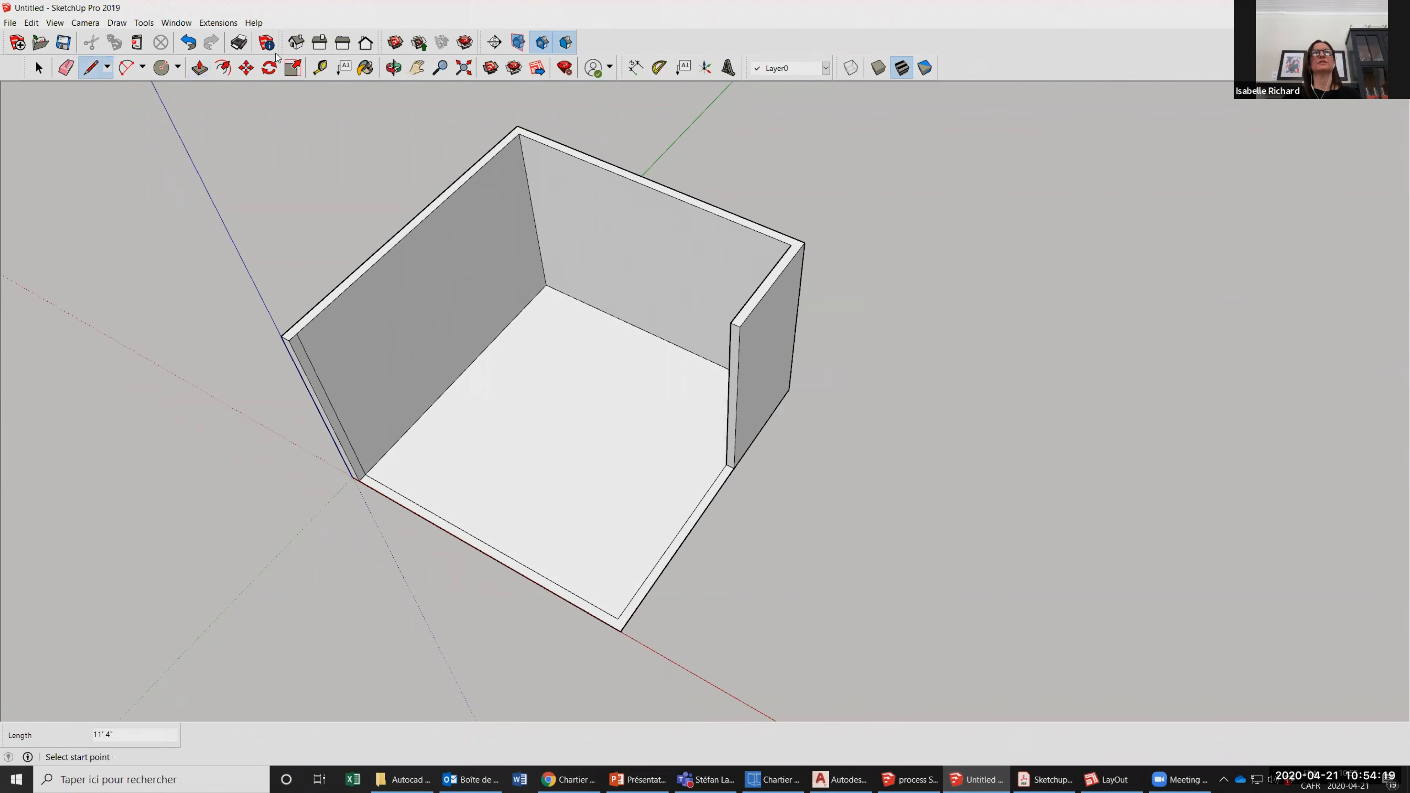
Delete the leftover inner lines along the front and right edges of the floor so it becomes one clean face.
{"action": "left_click", "coordinate": [393, 67]}
{"action": "left_click_drag", "start_coordinate": [478, 346], "coordinate": [699, 426]}
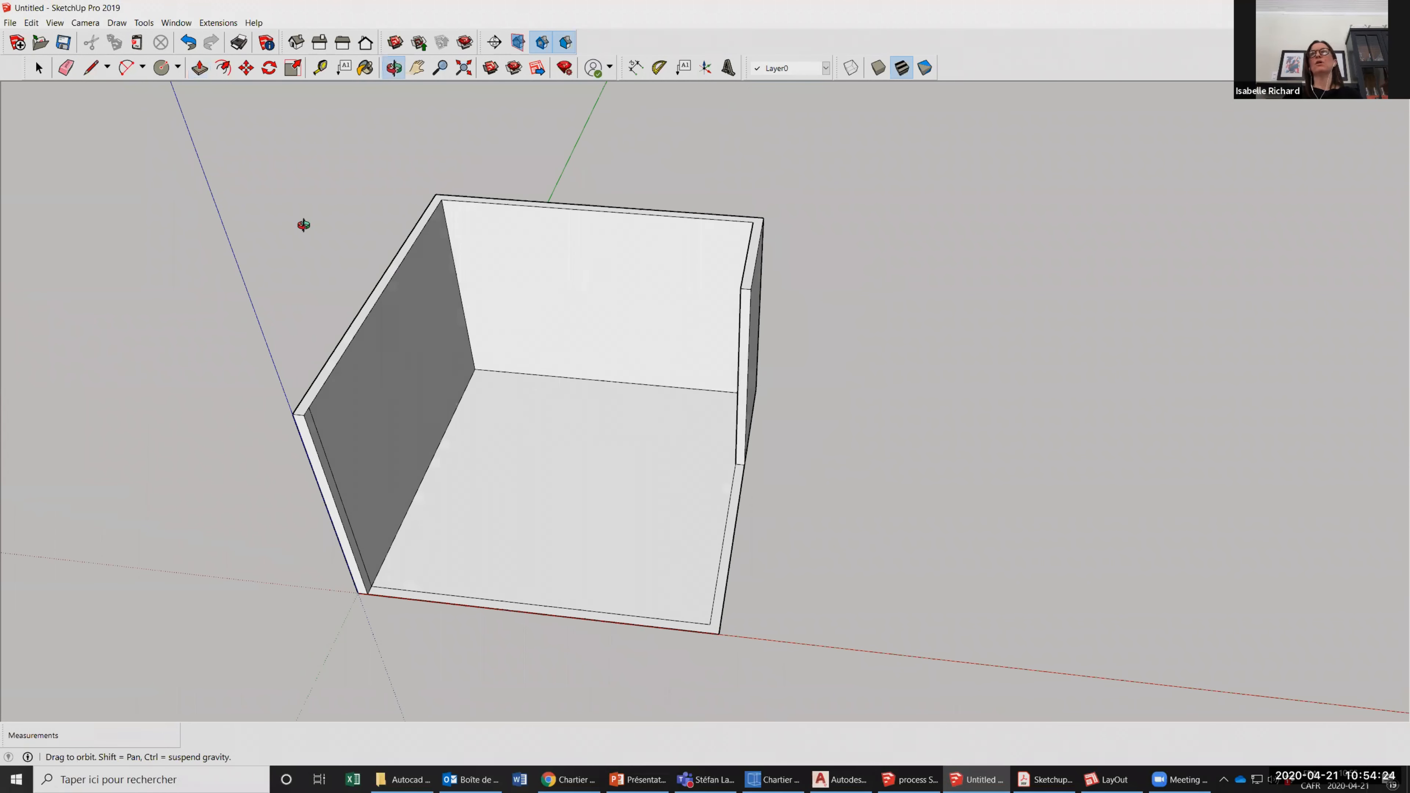
{"action": "left_click_drag", "start_coordinate": [304, 224], "coordinate": [26, 67]}
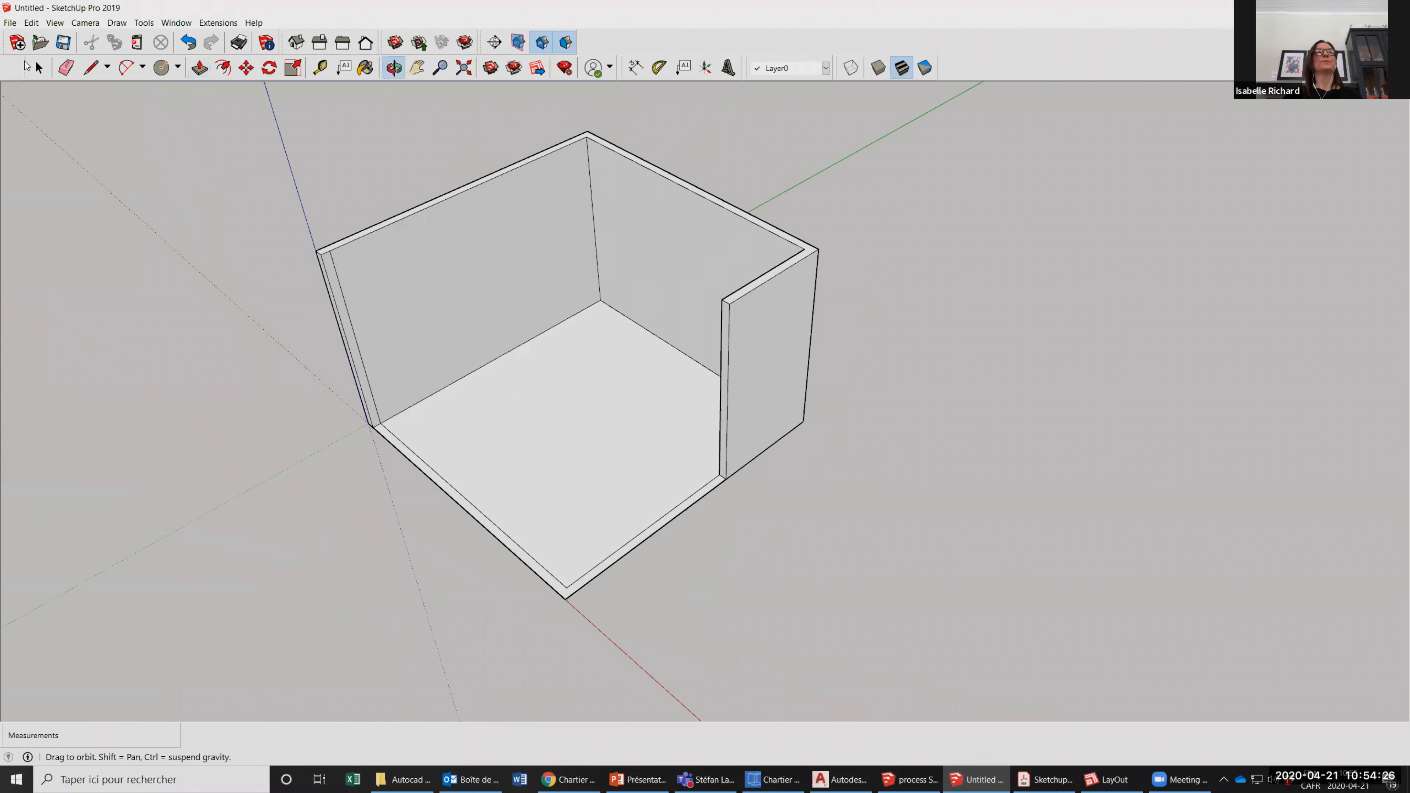
{"action": "left_click_drag", "start_coordinate": [270, 201], "coordinate": [682, 702]}
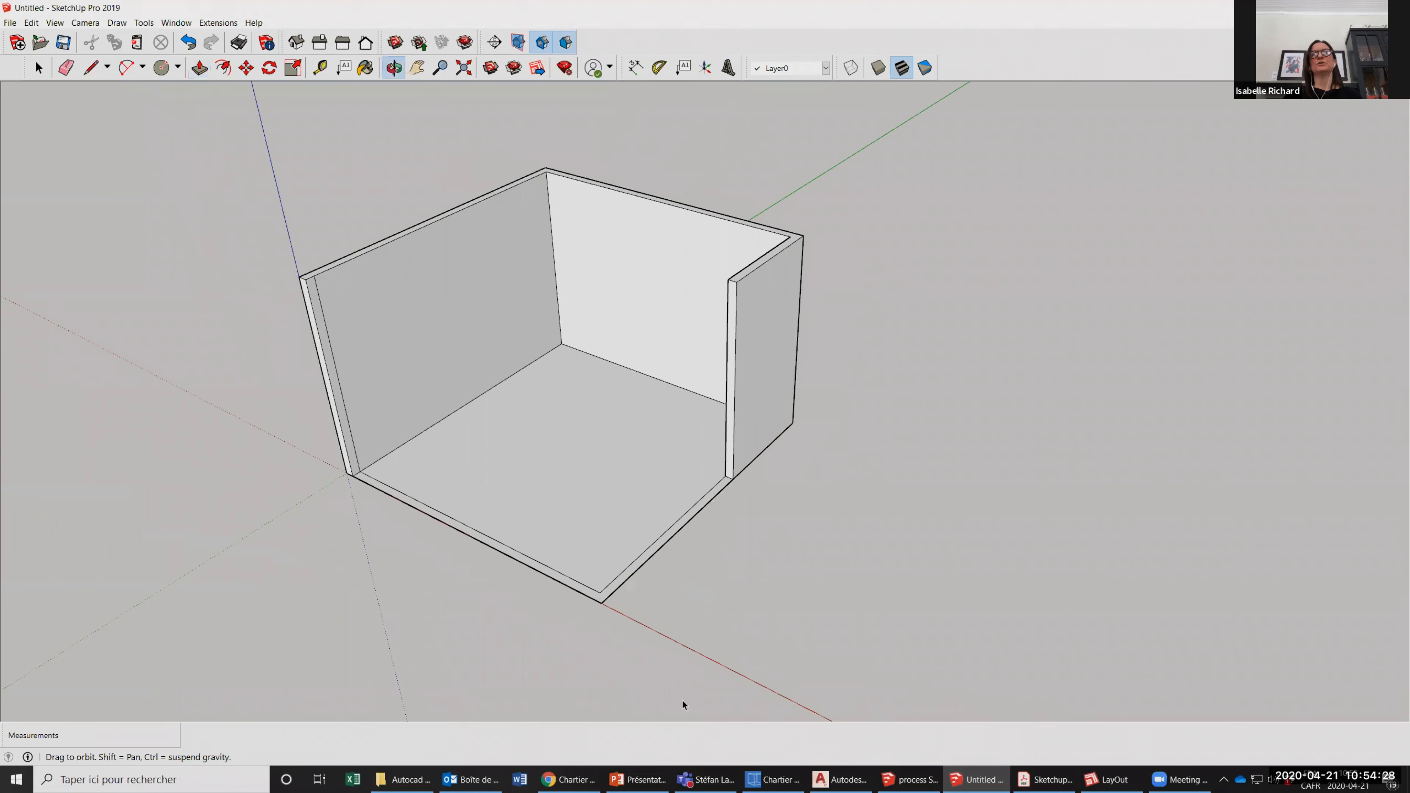
{"action": "mouse_move", "coordinate": [246, 401]}
{"action": "left_mouse_down"}
{"action": "mouse_move", "coordinate": [813, 490]}
{"action": "mouse_move", "coordinate": [786, 525]}
{"action": "mouse_move", "coordinate": [604, 642]}
{"action": "left_mouse_up"}
{"action": "key", "text": "space"}
{"action": "left_click", "coordinate": [603, 637]}
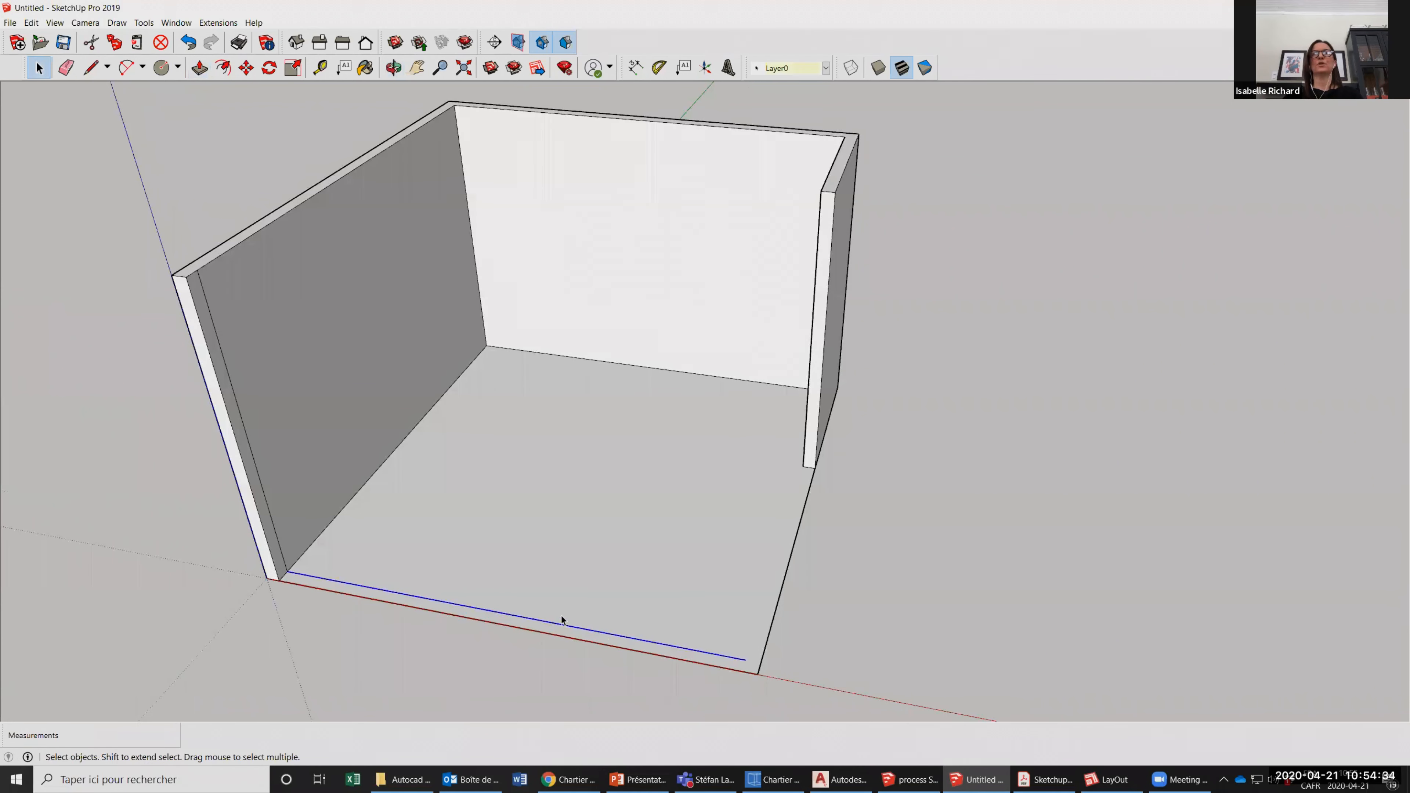
{"action": "scroll", "coordinate": [561, 620], "scroll_direction": "down", "scroll_amount": 2}
{"action": "key", "text": "Escape"}
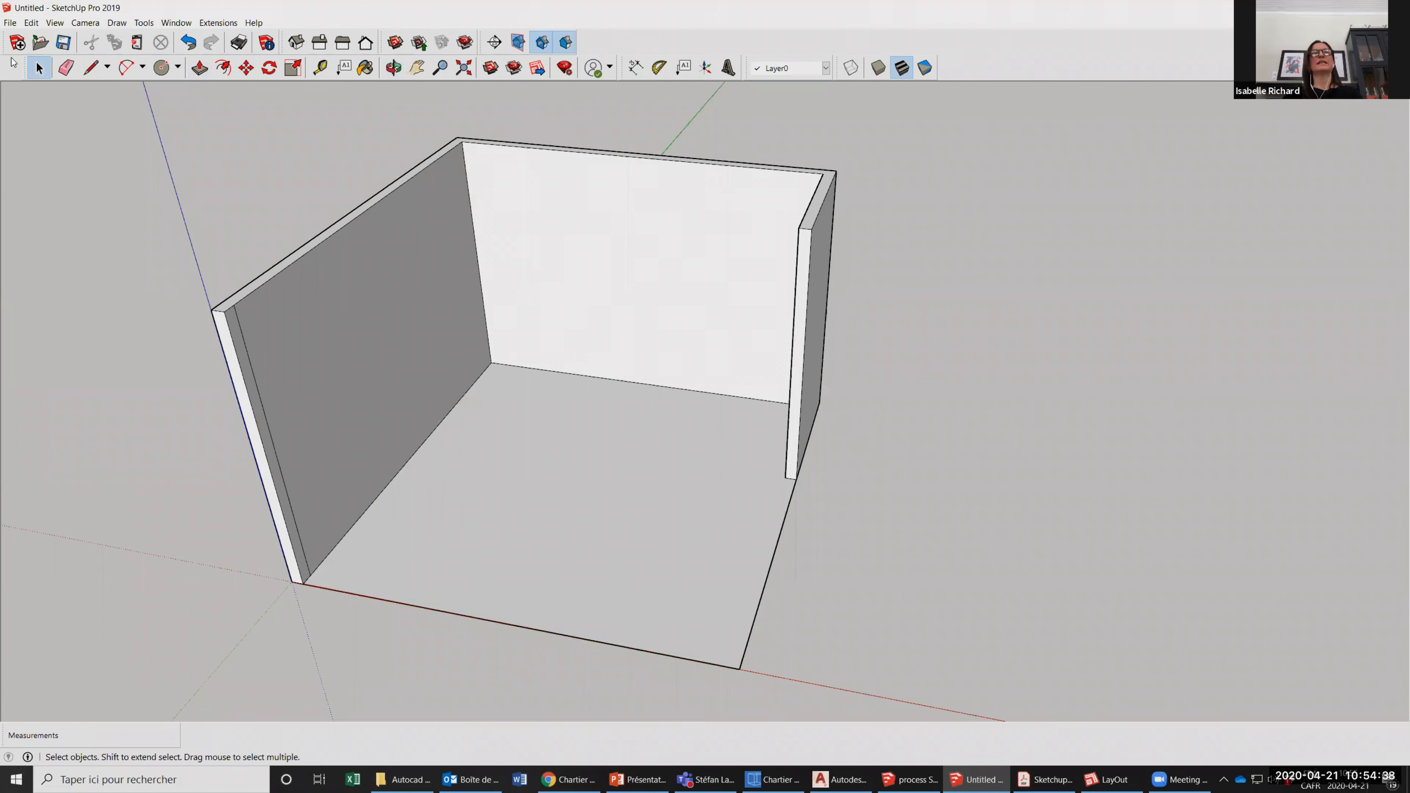
Delete the leftover vertical line near the front end of the left wall's inner face.
{"action": "left_click", "coordinate": [263, 417]}
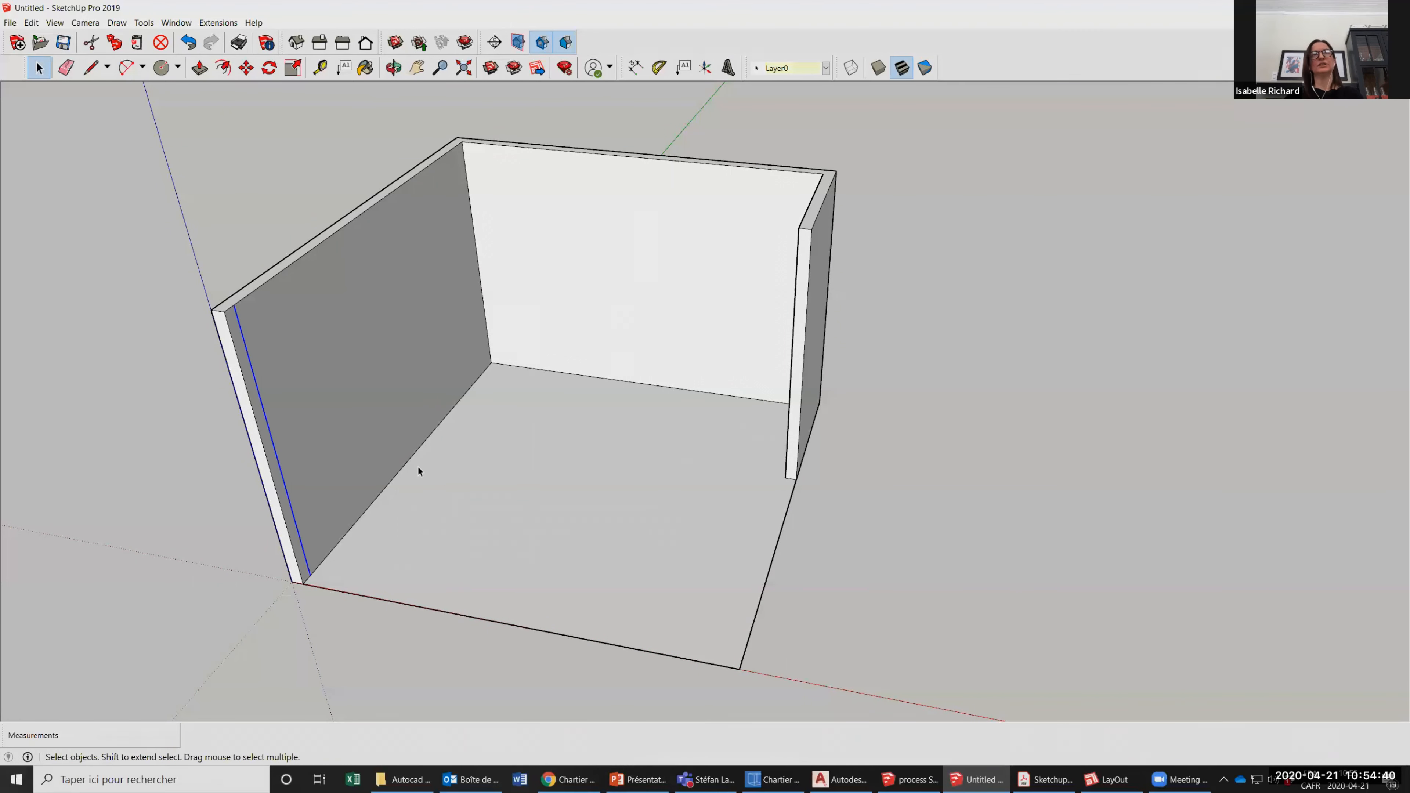
{"action": "key", "text": "Escape"}
{"action": "scroll", "coordinate": [488, 85], "scroll_direction": "down", "scroll_amount": 2}
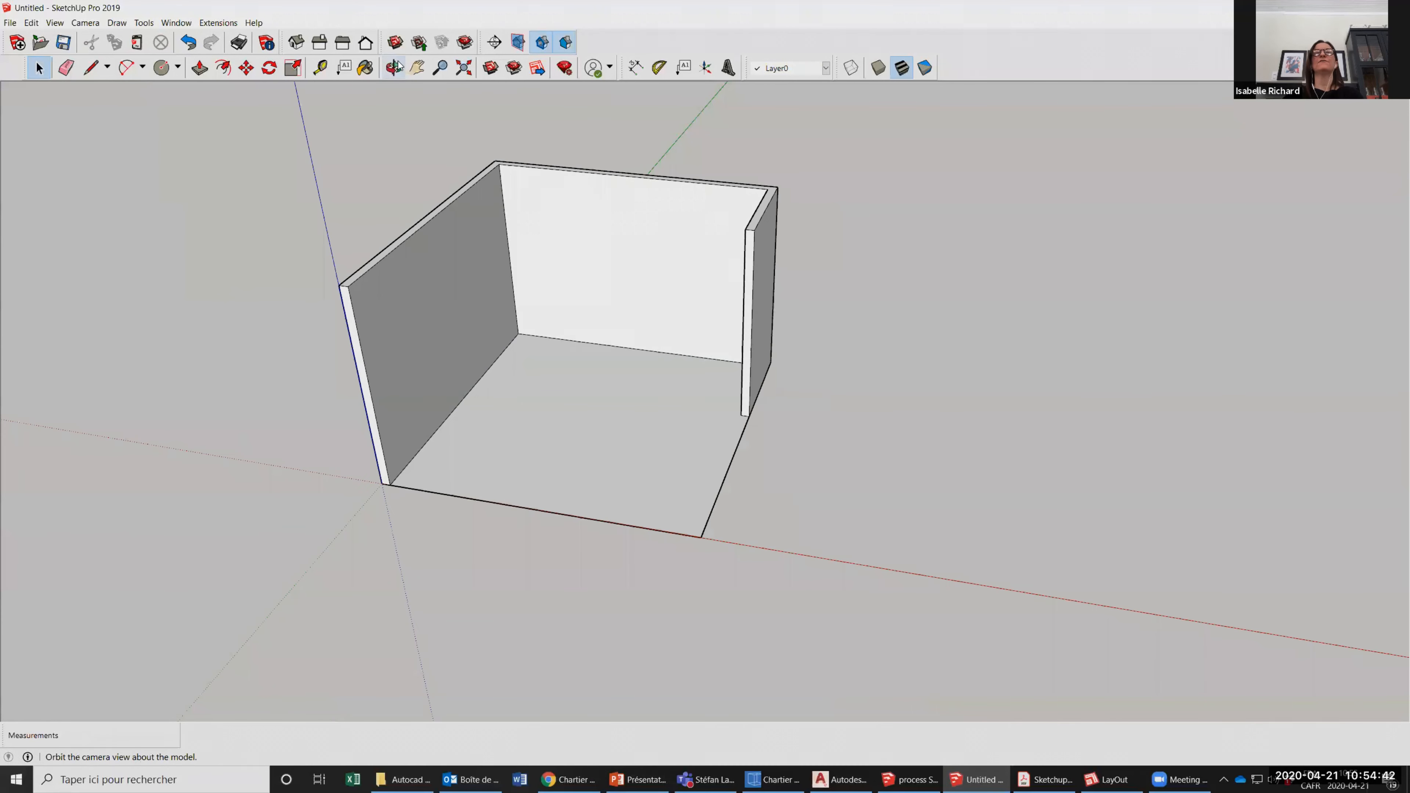
Delete the left wall's inner face to expose its hollow inside, and undo the deletion.
{"action": "left_click_drag", "start_coordinate": [572, 477], "coordinate": [507, 363]}
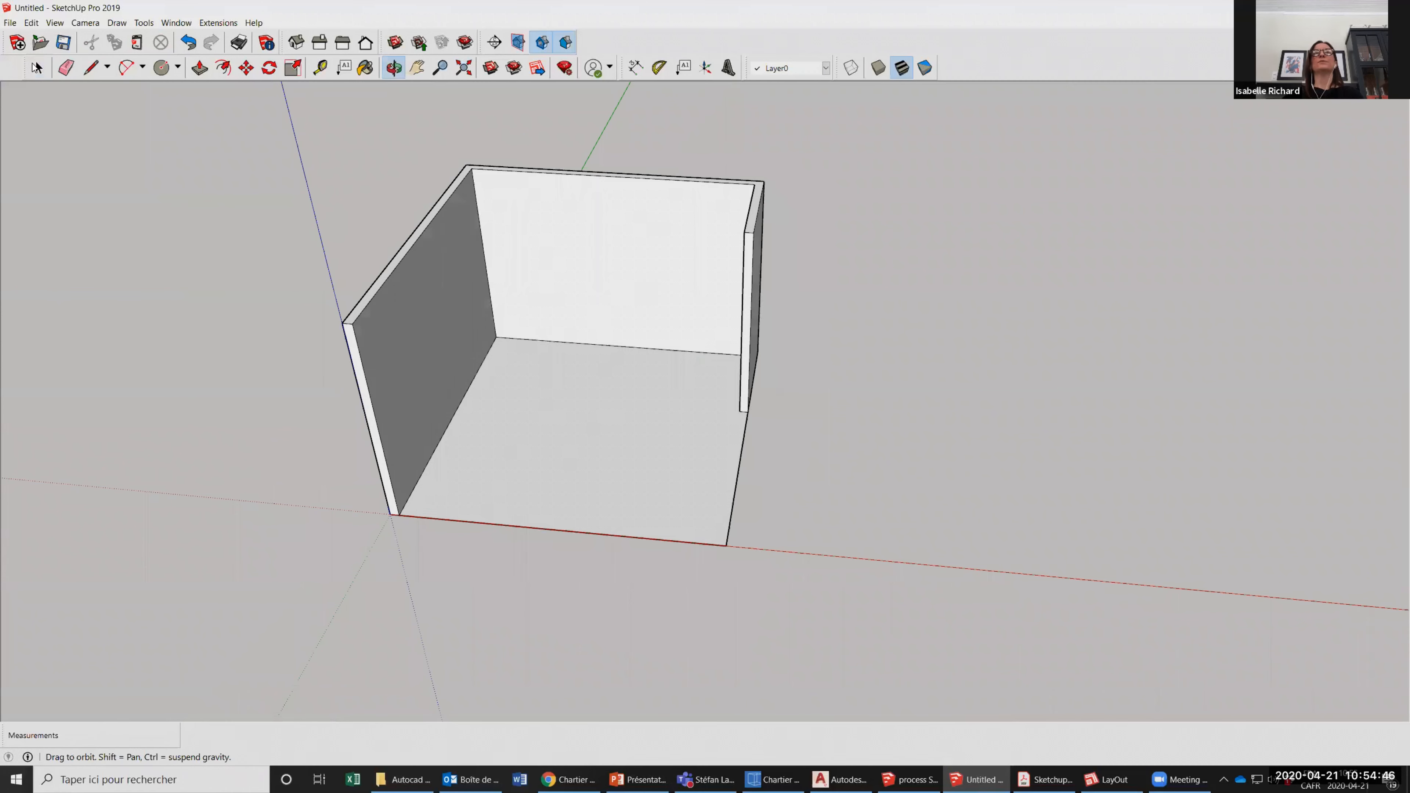
{"action": "left_click", "coordinate": [37, 67]}
{"action": "left_click", "coordinate": [433, 360]}
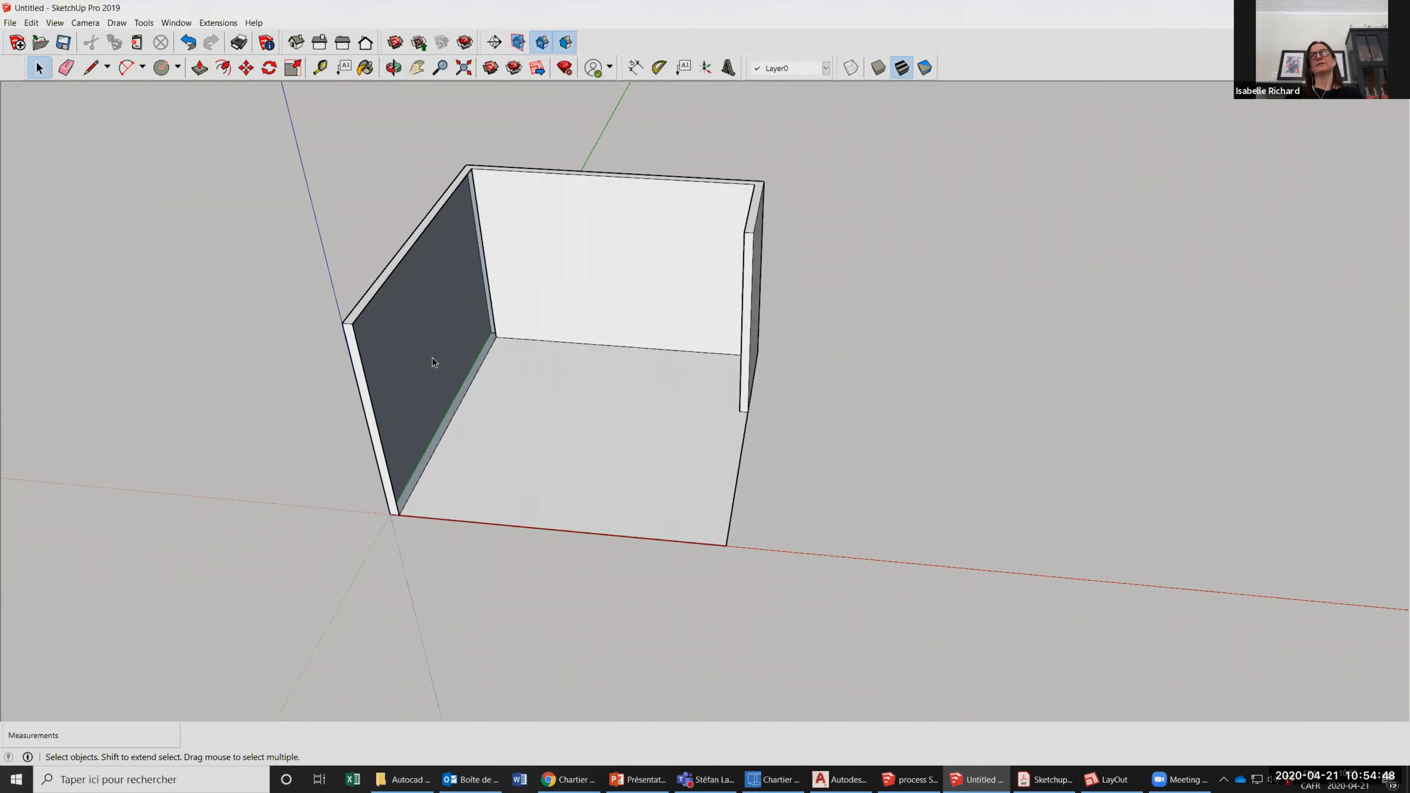
{"action": "scroll", "coordinate": [458, 332], "scroll_direction": "up", "scroll_amount": 3}
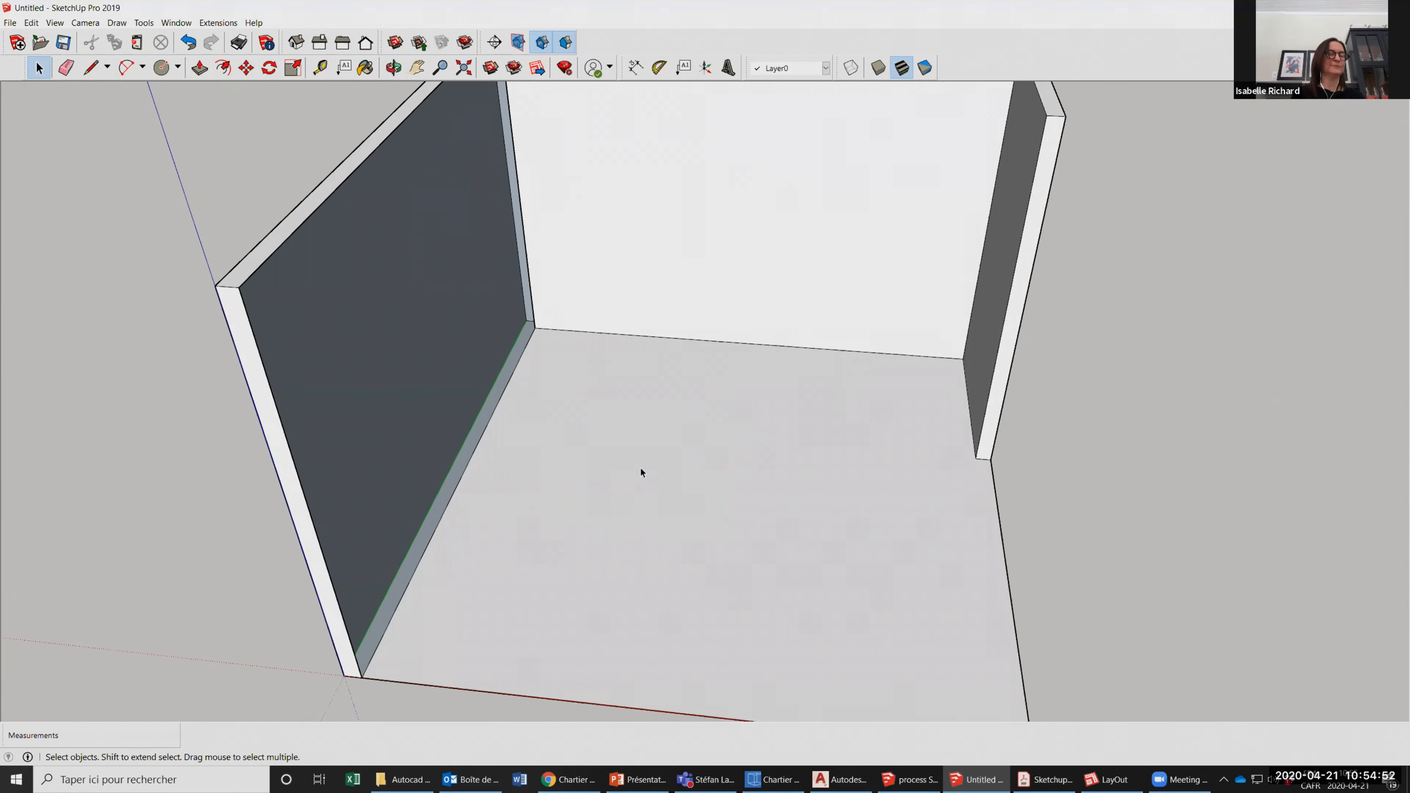
{"action": "scroll", "coordinate": [487, 472], "scroll_direction": "down", "scroll_amount": 5}
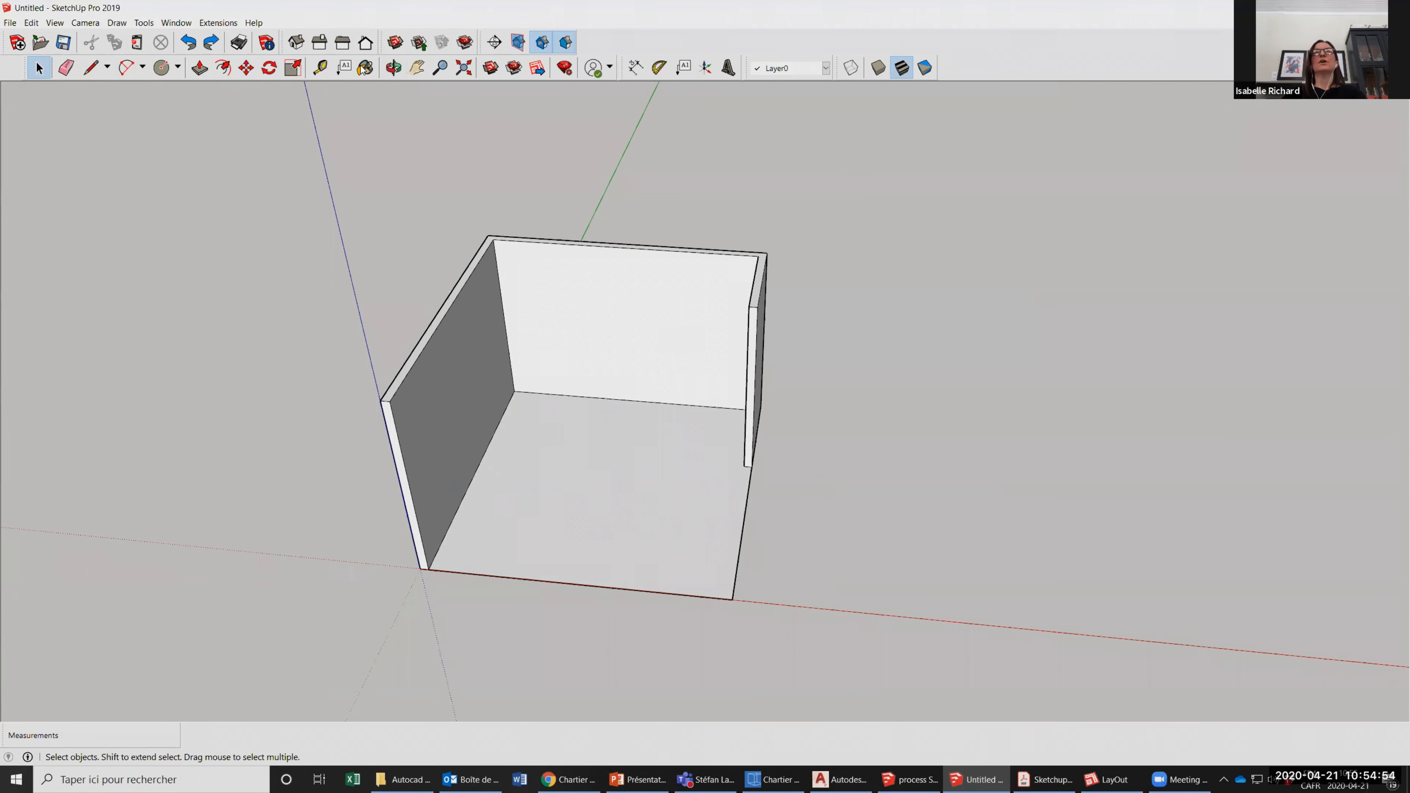
Draw a 24" line from the back-left inner floor corner along the base of the left wall.
{"action": "left_click", "coordinate": [393, 67]}
{"action": "left_click_drag", "start_coordinate": [545, 403], "coordinate": [619, 365]}
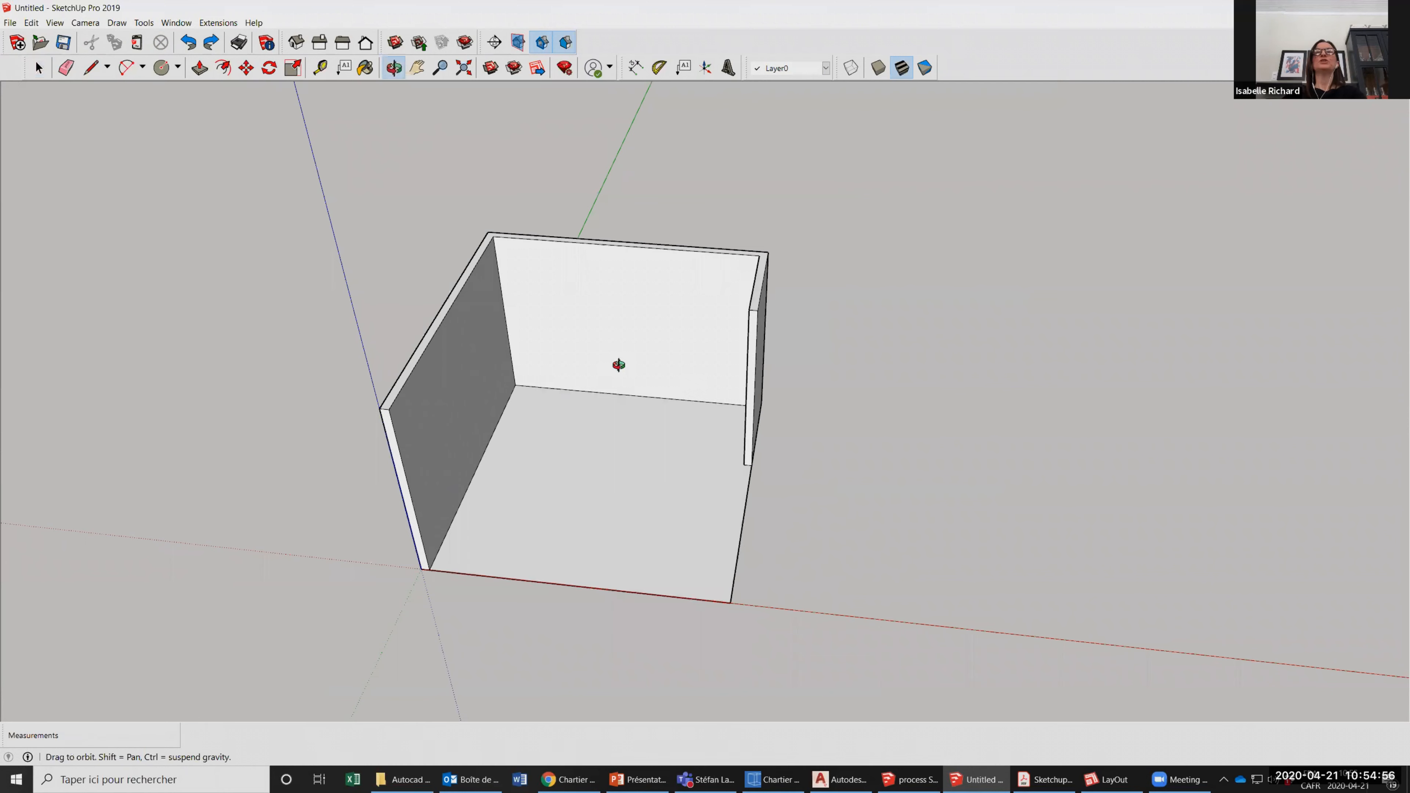
{"action": "left_click_drag", "start_coordinate": [667, 451], "coordinate": [595, 372]}
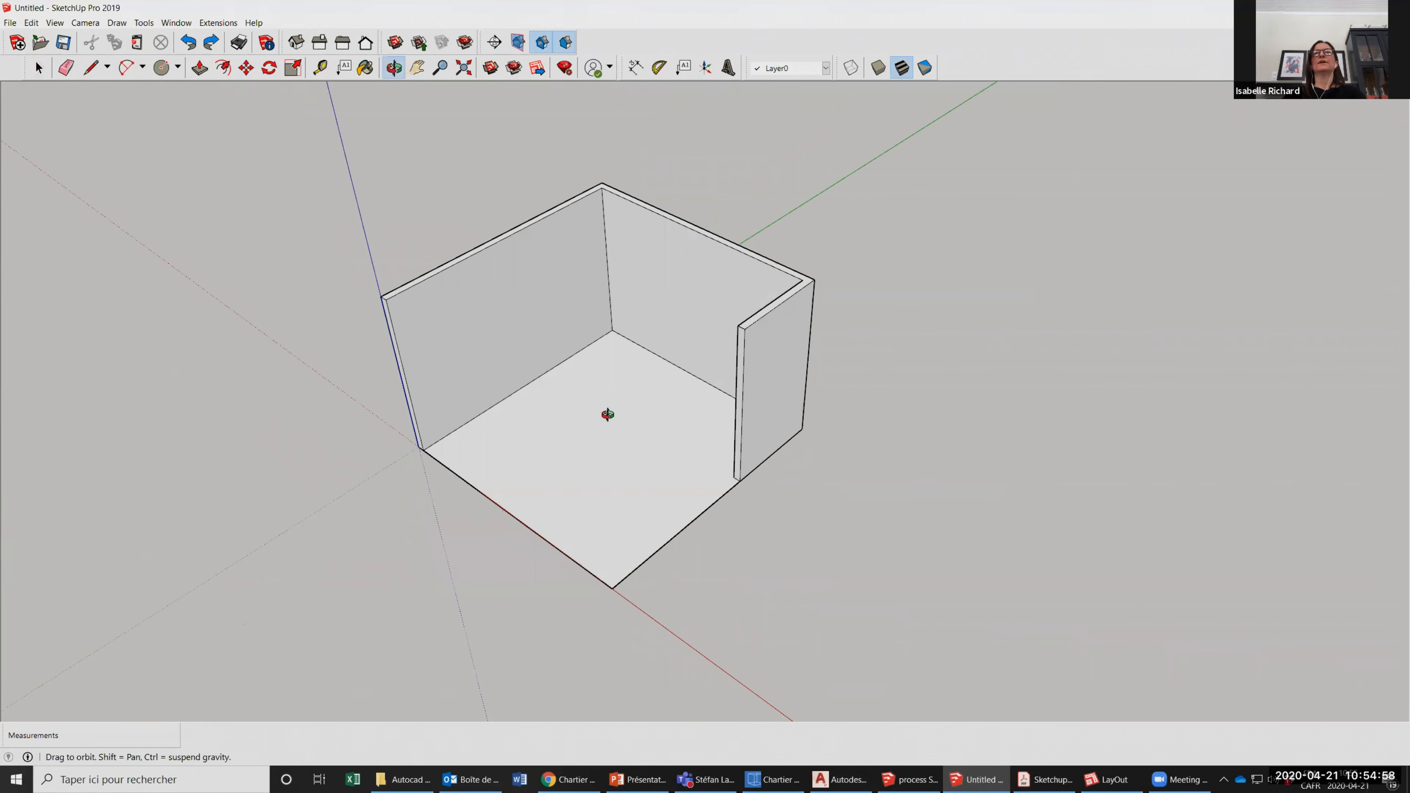
{"action": "scroll", "coordinate": [566, 422], "scroll_direction": "up", "scroll_amount": 3}
{"action": "left_click", "coordinate": [87, 70]}
{"action": "scroll", "coordinate": [519, 291], "scroll_direction": "up", "scroll_amount": 2}
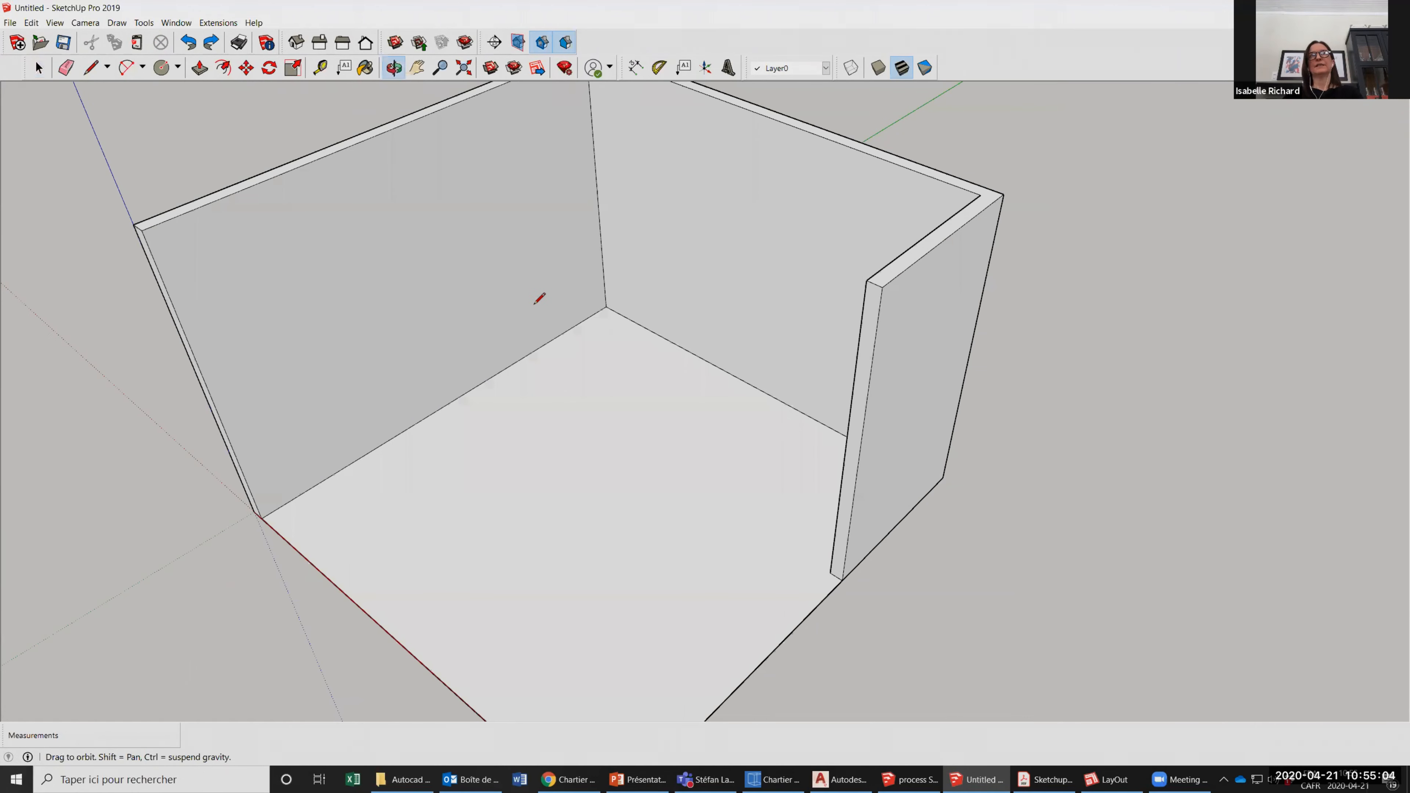
{"action": "middle_click_drag", "start_coordinate": [534, 306], "coordinate": [443, 330]}
{"action": "scroll", "coordinate": [520, 300], "scroll_direction": "up", "scroll_amount": 2}
{"action": "left_click", "coordinate": [519, 295]}
{"action": "scroll", "coordinate": [549, 308], "scroll_direction": "down", "scroll_amount": 1}
{"action": "scroll", "coordinate": [440, 397], "scroll_direction": "up", "scroll_amount": 3}
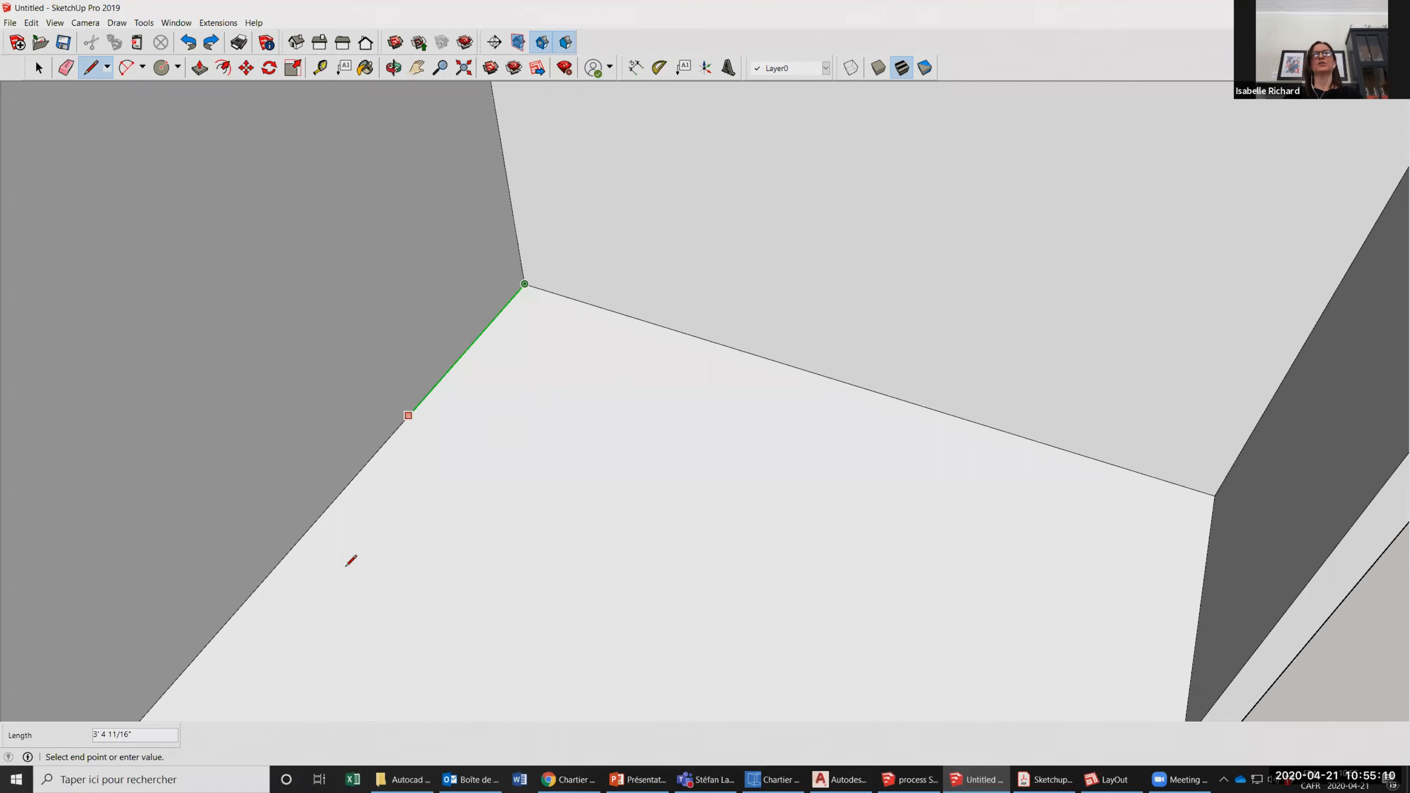
{"action": "scroll", "coordinate": [466, 421], "scroll_direction": "down", "scroll_amount": 3}
{"action": "scroll", "coordinate": [468, 417], "scroll_direction": "up", "scroll_amount": 2}
{"action": "type", "text": "24"}
{"action": "key", "text": "Return"}
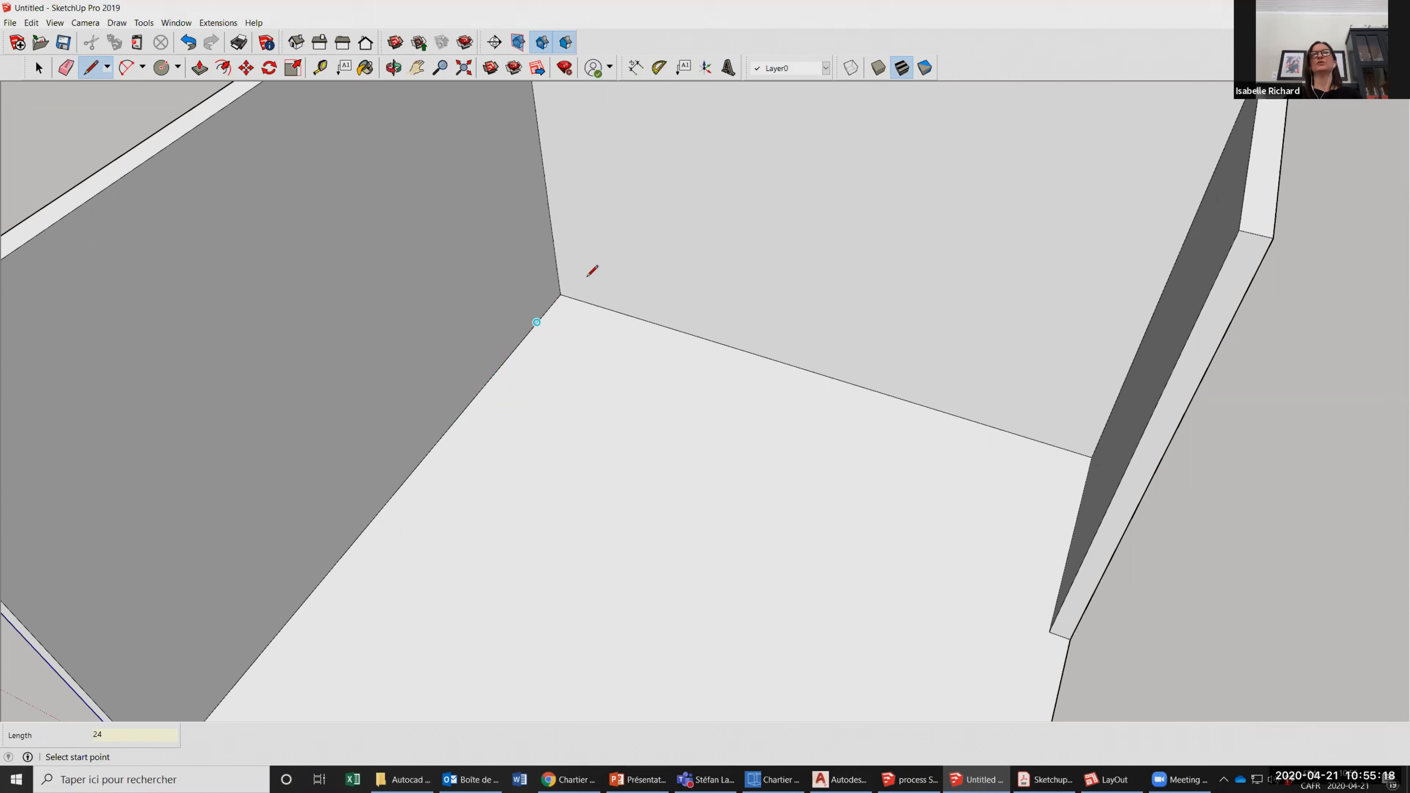
Draw a line across the floor from the 24" endpoint to the right wall, parallel to the back wall.
{"action": "left_click", "coordinate": [512, 351]}
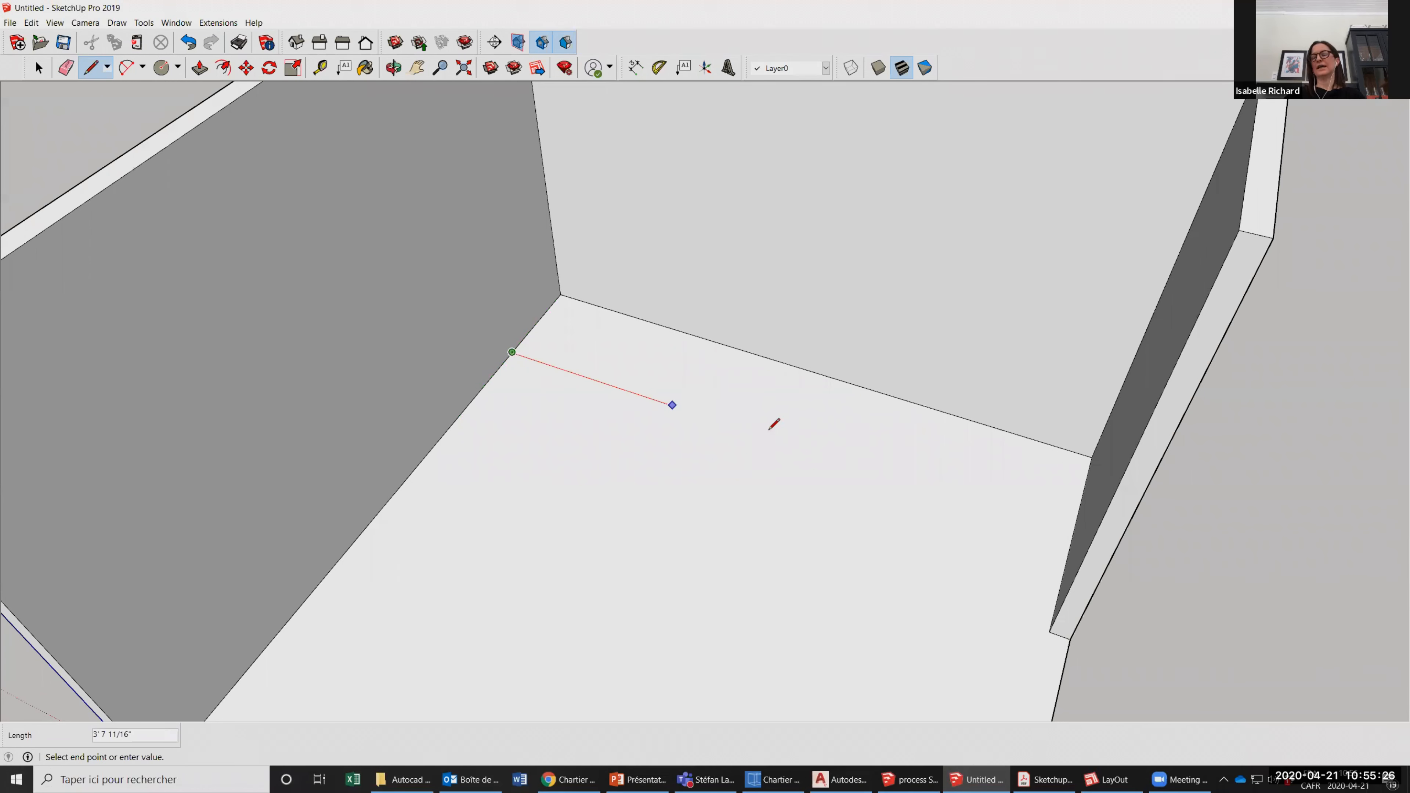
{"action": "scroll", "coordinate": [1062, 522], "scroll_direction": "down", "scroll_amount": 1}
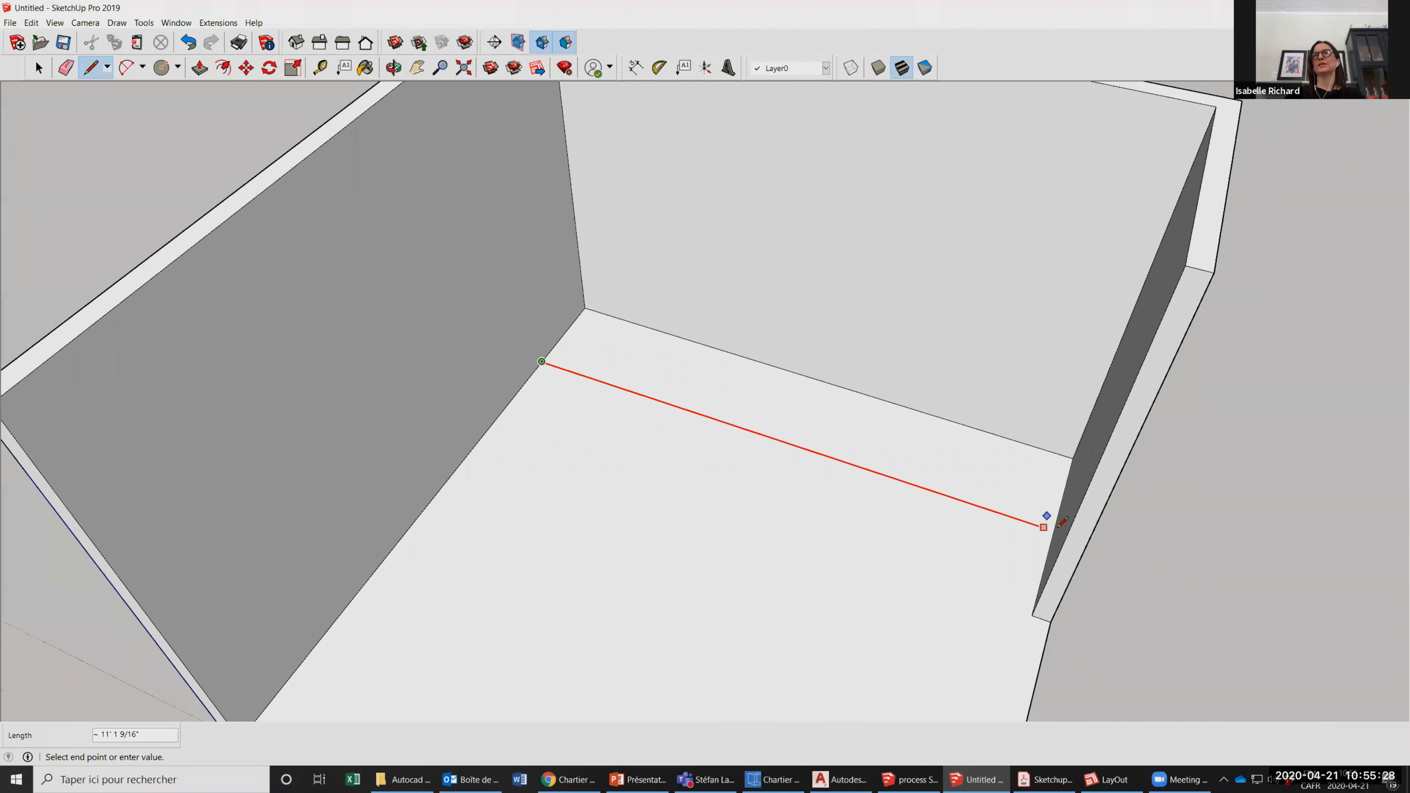
{"action": "scroll", "coordinate": [1061, 522], "scroll_direction": "up", "scroll_amount": 1}
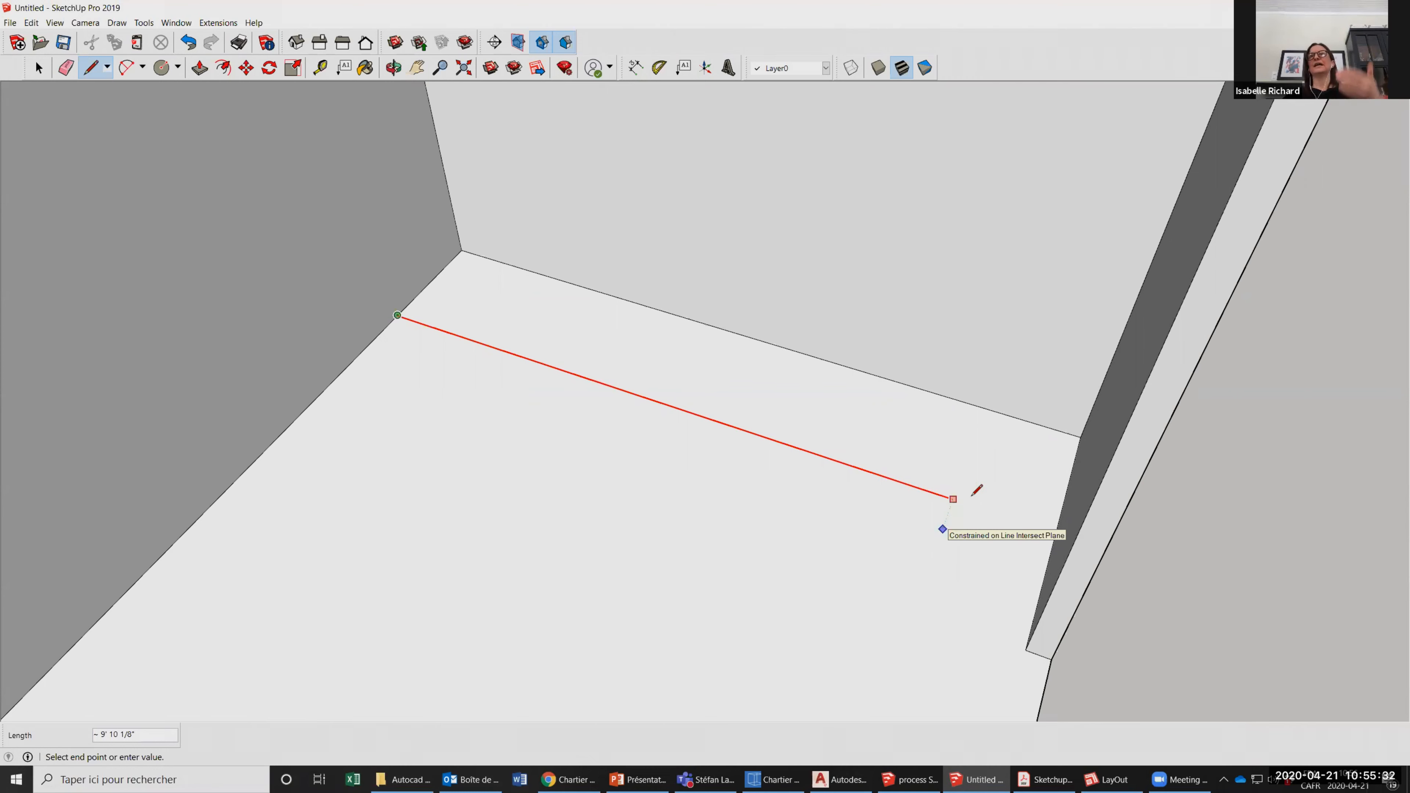
{"action": "left_click", "coordinate": [1056, 532]}
{"action": "scroll", "coordinate": [650, 587], "scroll_direction": "down", "scroll_amount": 4}
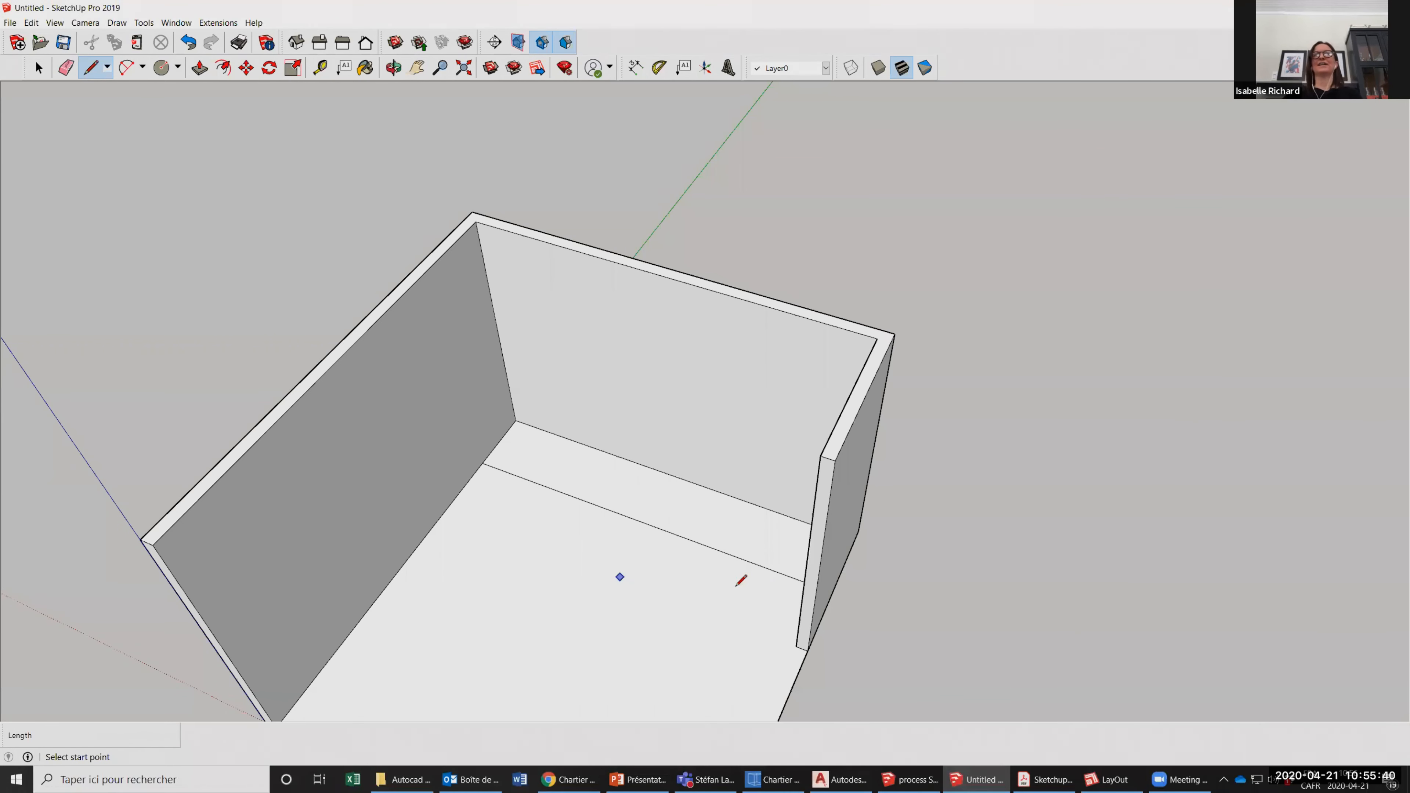
Push/Pull the floor strip along the back wall up 36" to form a counter block.
{"action": "scroll", "coordinate": [741, 581], "scroll_direction": "up", "scroll_amount": 3}
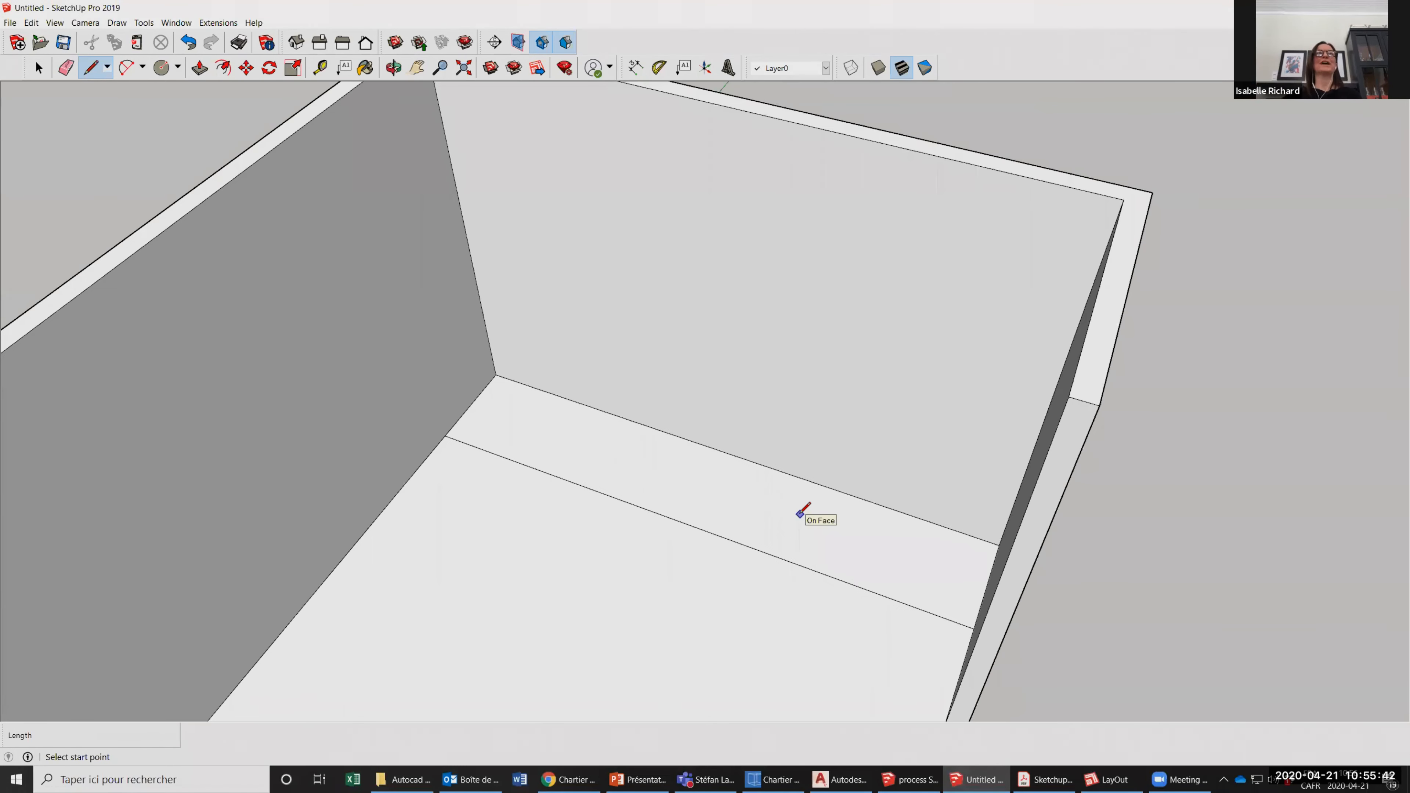
{"action": "left_click", "coordinate": [199, 69]}
{"action": "left_click", "coordinate": [571, 437]}
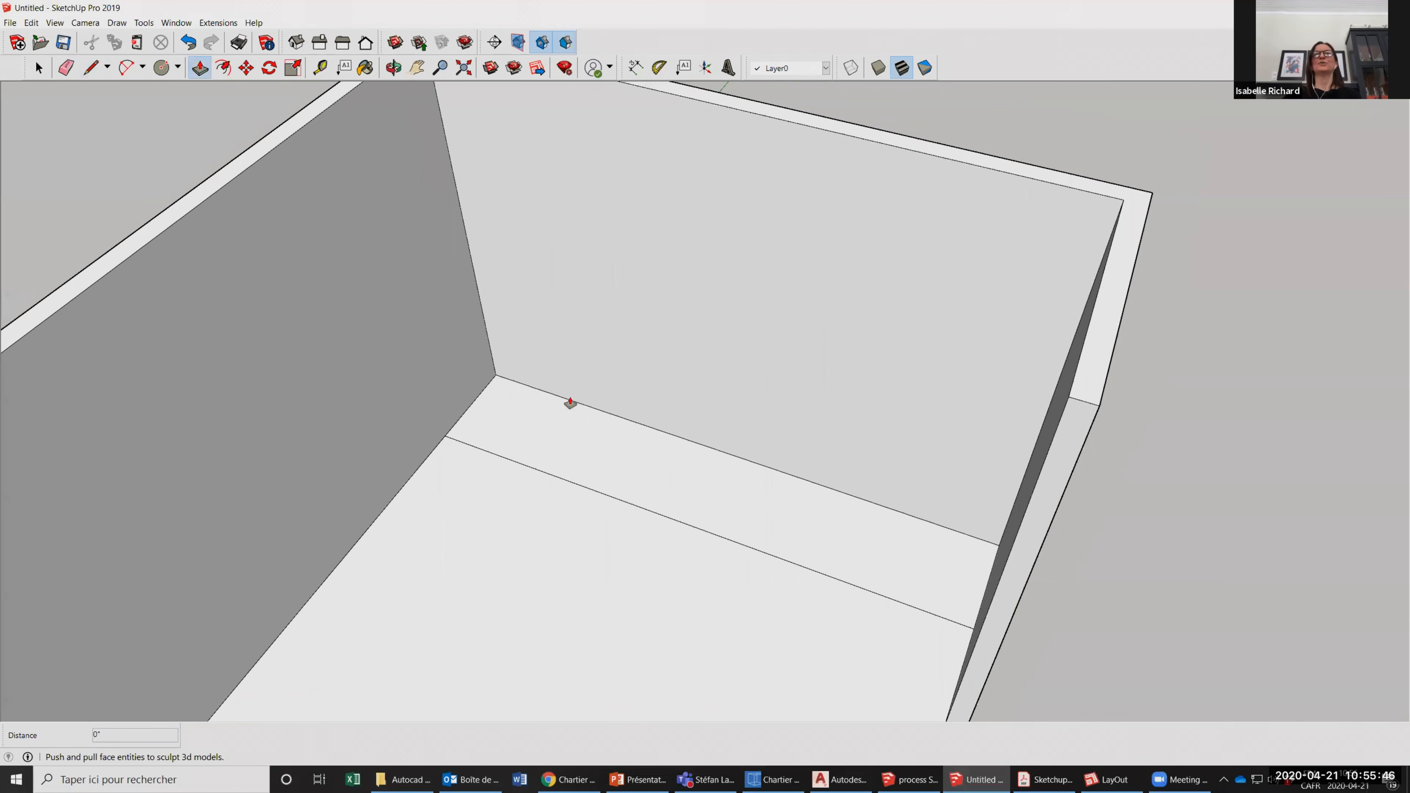
{"action": "type", "text": "6"}
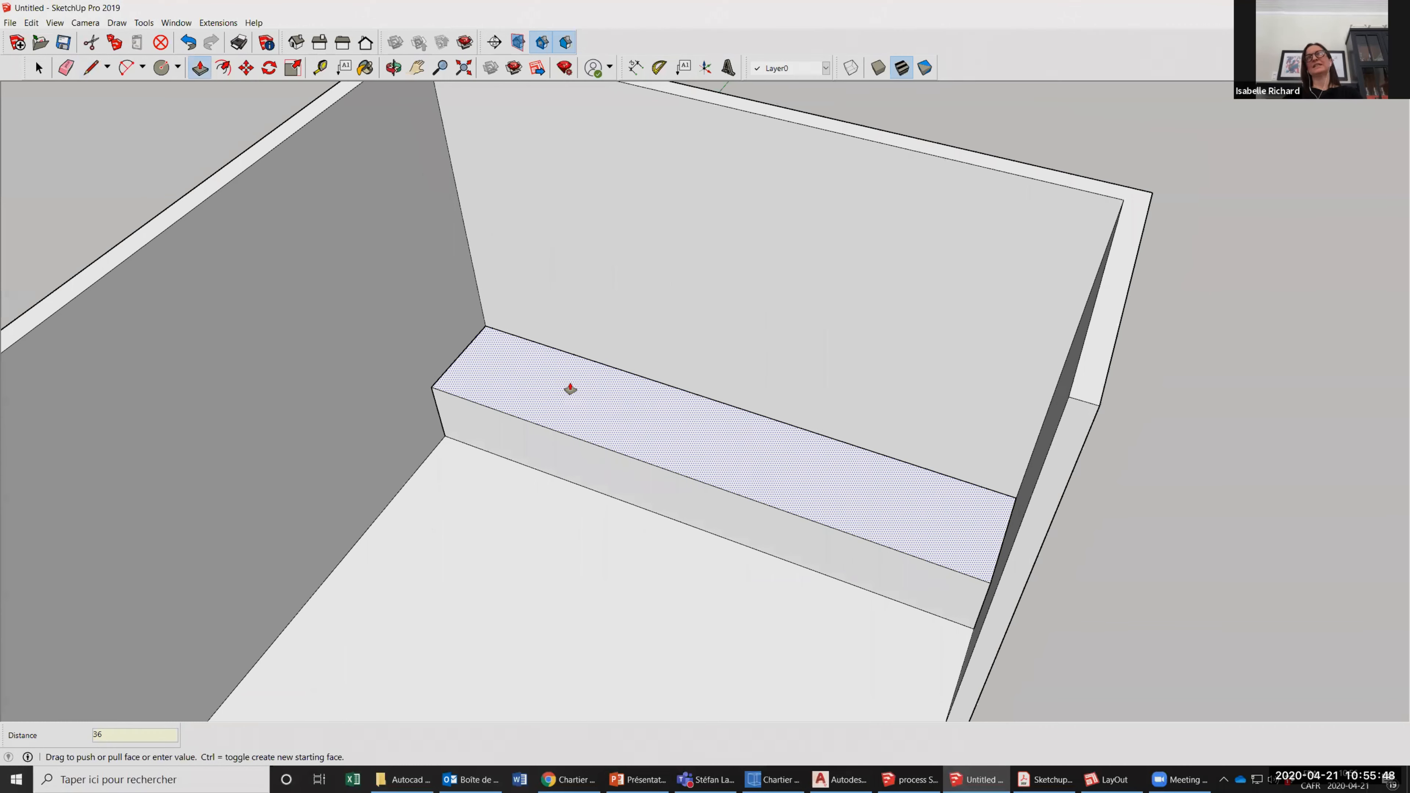
{"action": "key", "text": "Return"}
{"action": "scroll", "coordinate": [512, 385], "scroll_direction": "down", "scroll_amount": 3}
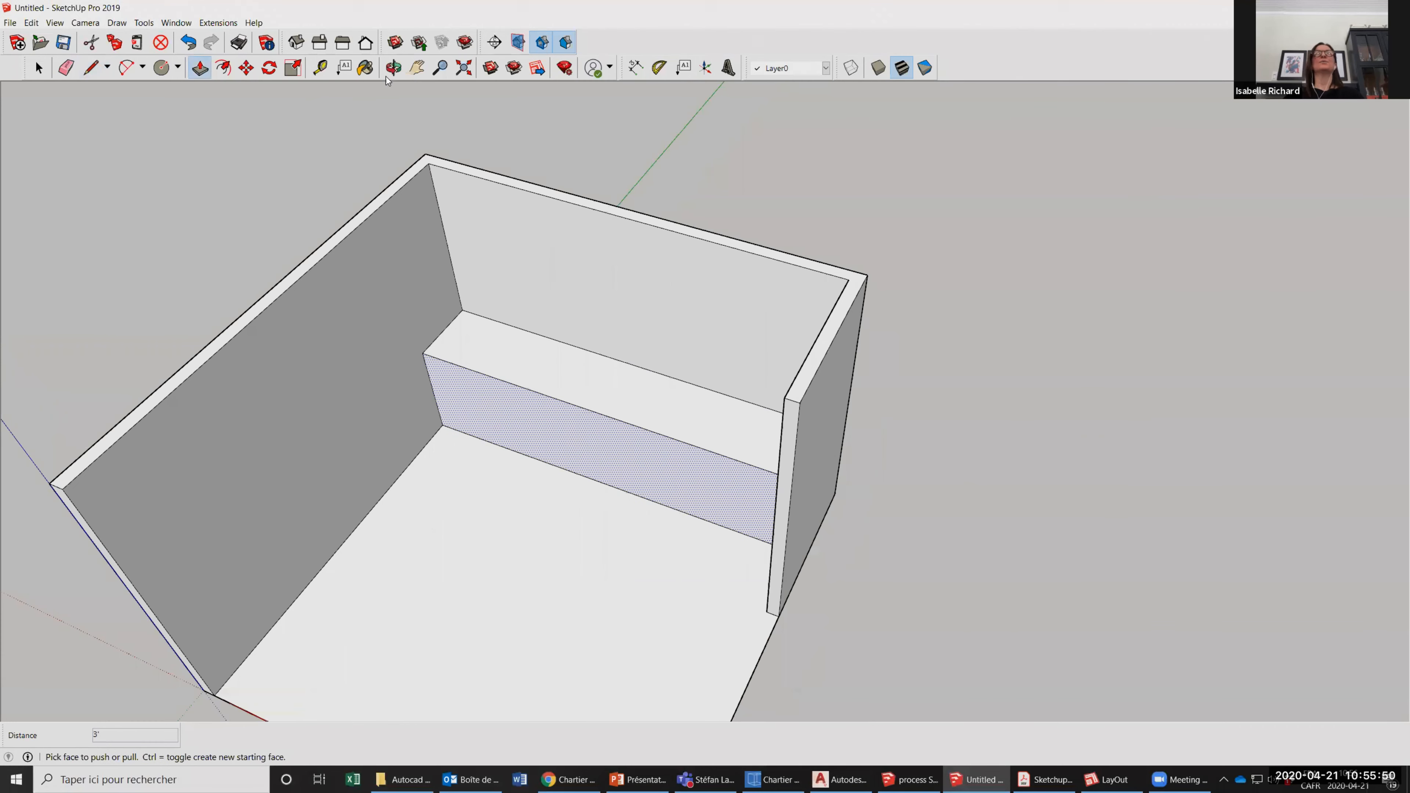
View the counter block from a lower angle up close and start the Line tool.
{"action": "middle_click_drag", "start_coordinate": [791, 344], "coordinate": [796, 294]}
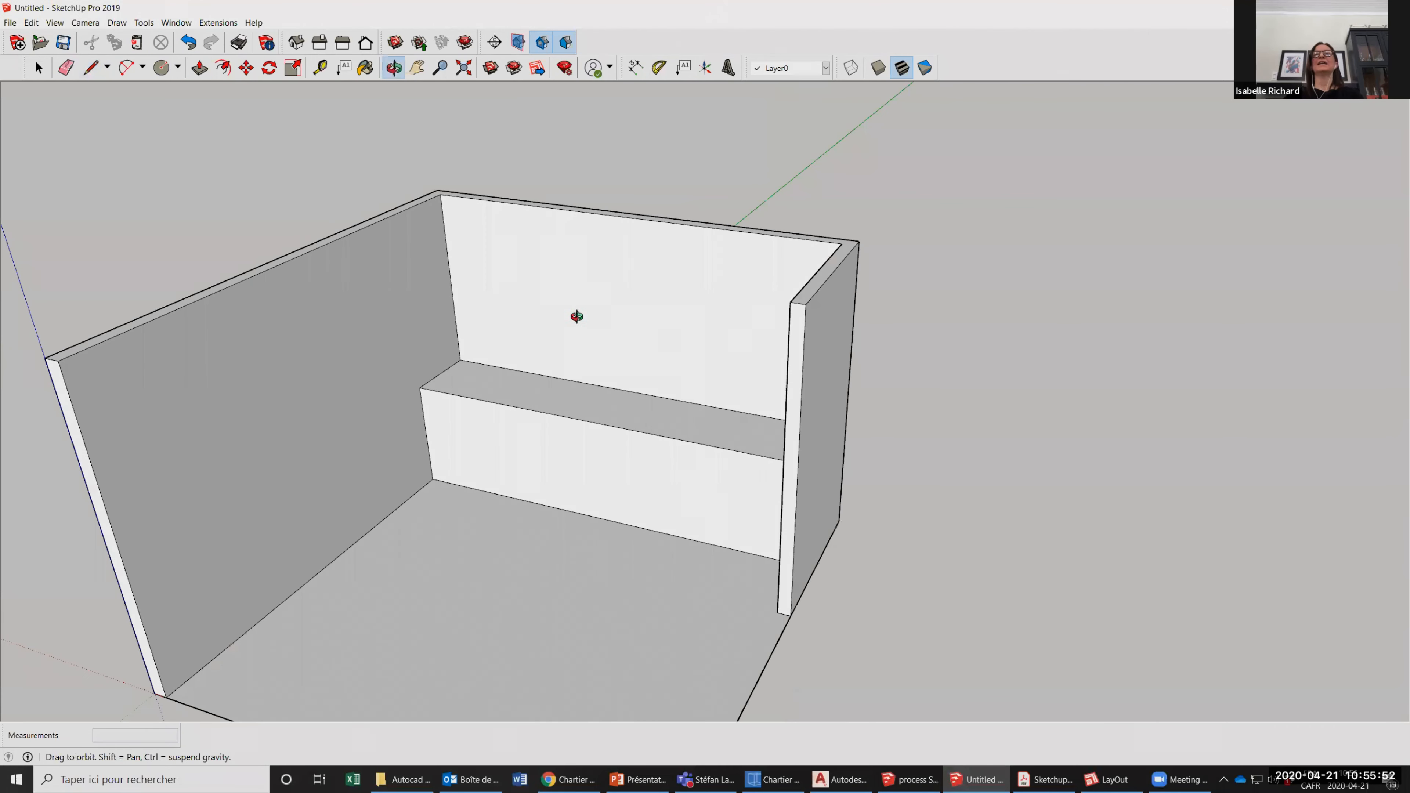
{"action": "middle_click_drag", "start_coordinate": [488, 294], "coordinate": [430, 254]}
{"action": "middle_click_drag", "start_coordinate": [565, 319], "coordinate": [572, 421]}
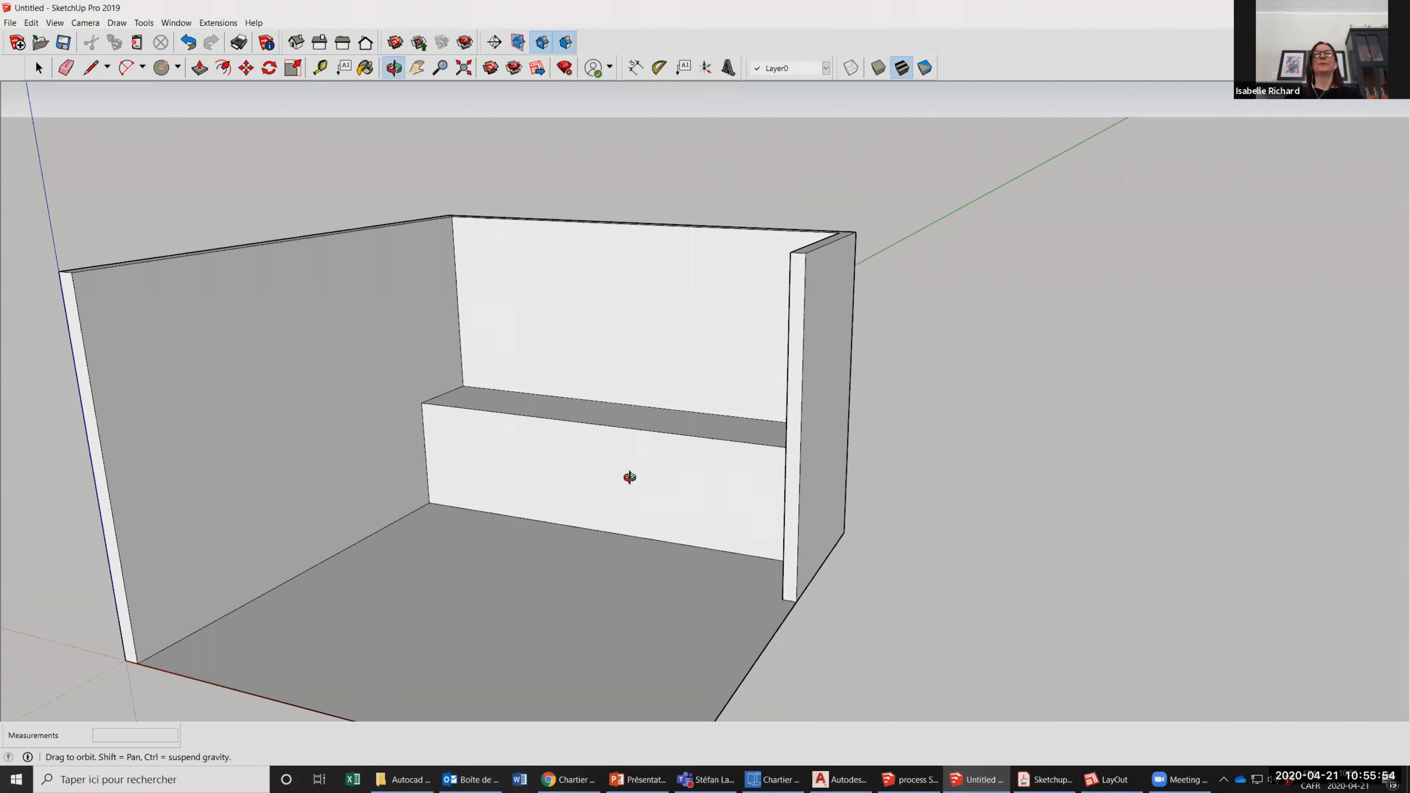
{"action": "scroll", "coordinate": [629, 466], "scroll_direction": "up", "scroll_amount": 3}
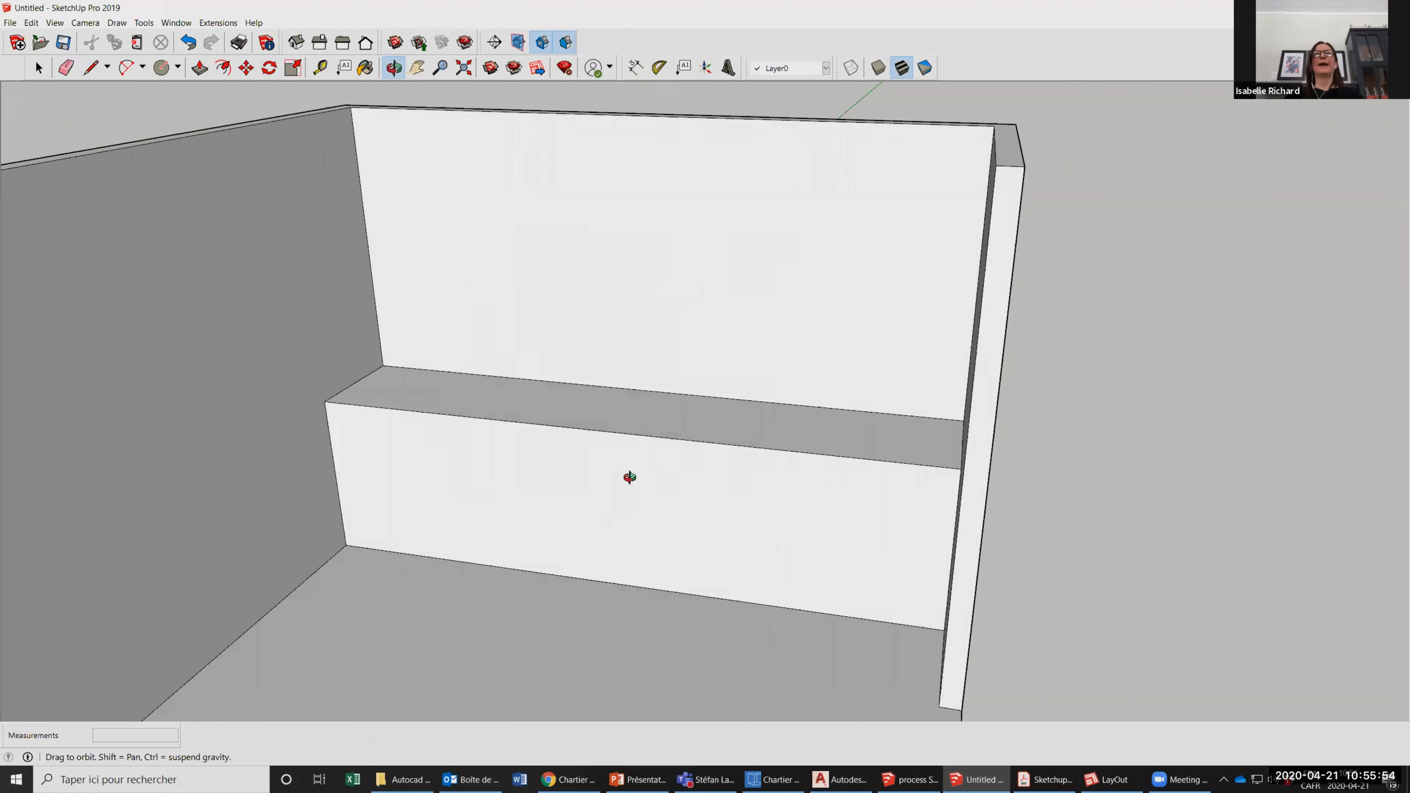
{"action": "left_click", "coordinate": [92, 71]}
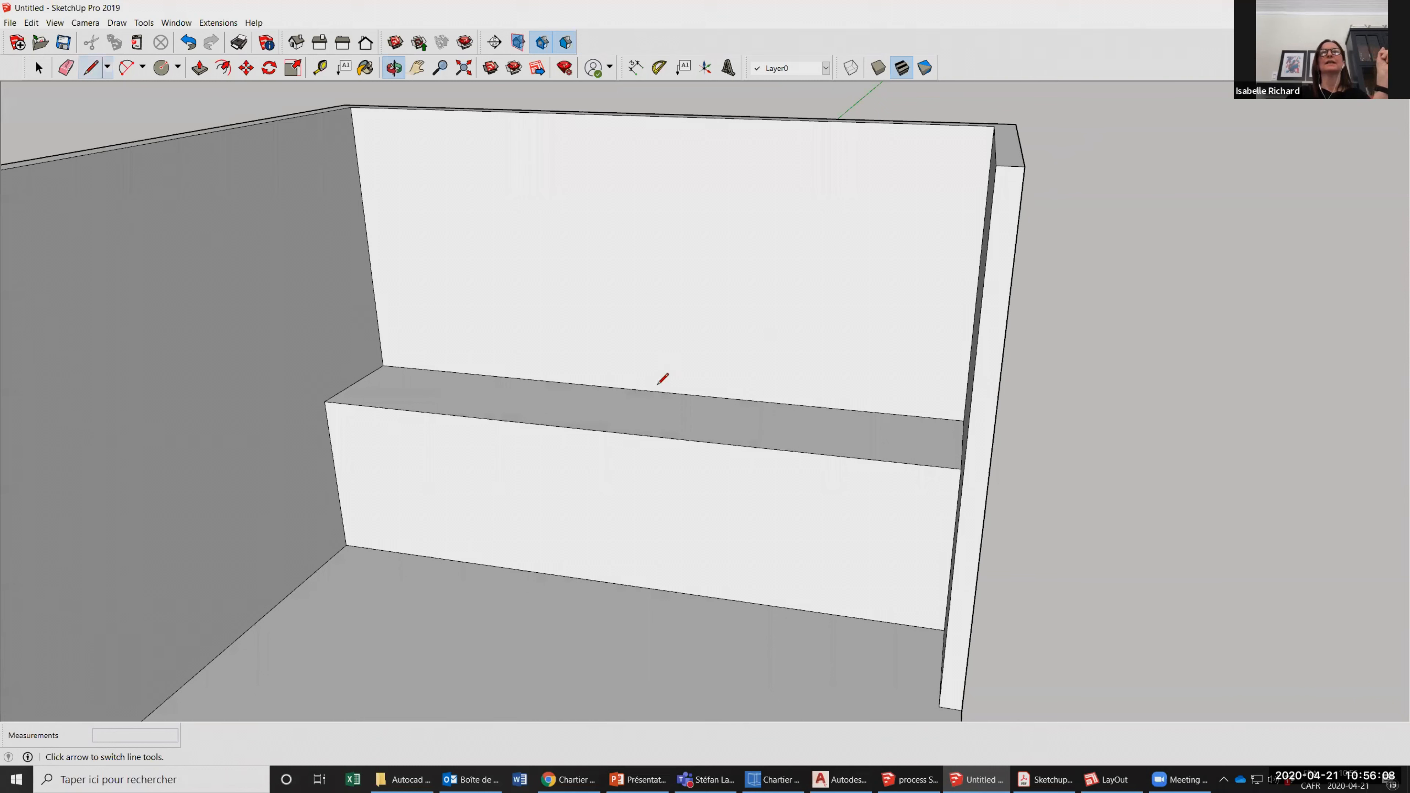
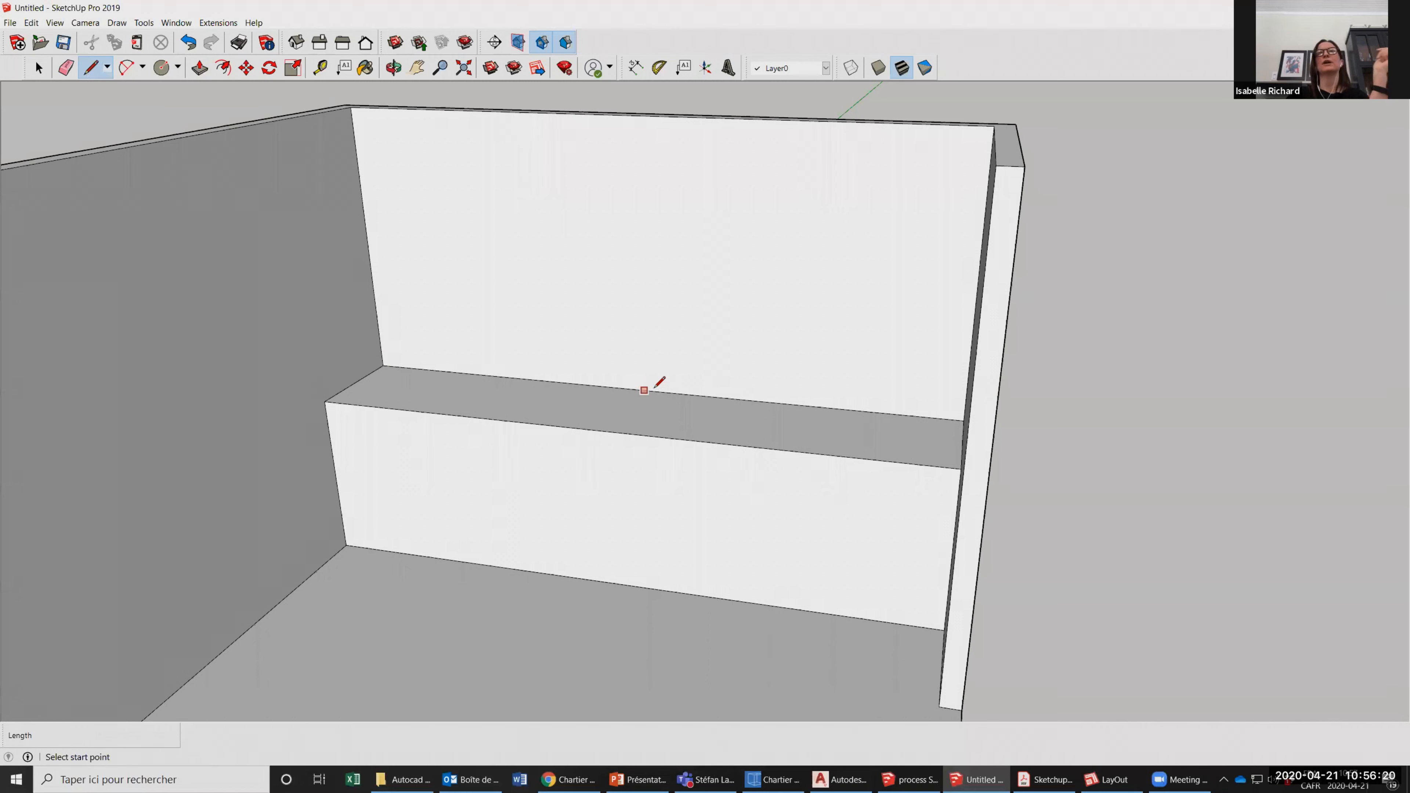
Draw a 15" line from the midpoint of the counter top's back edge toward the right wall, then a line from its end to the front edge.
{"action": "left_click", "coordinate": [653, 391]}
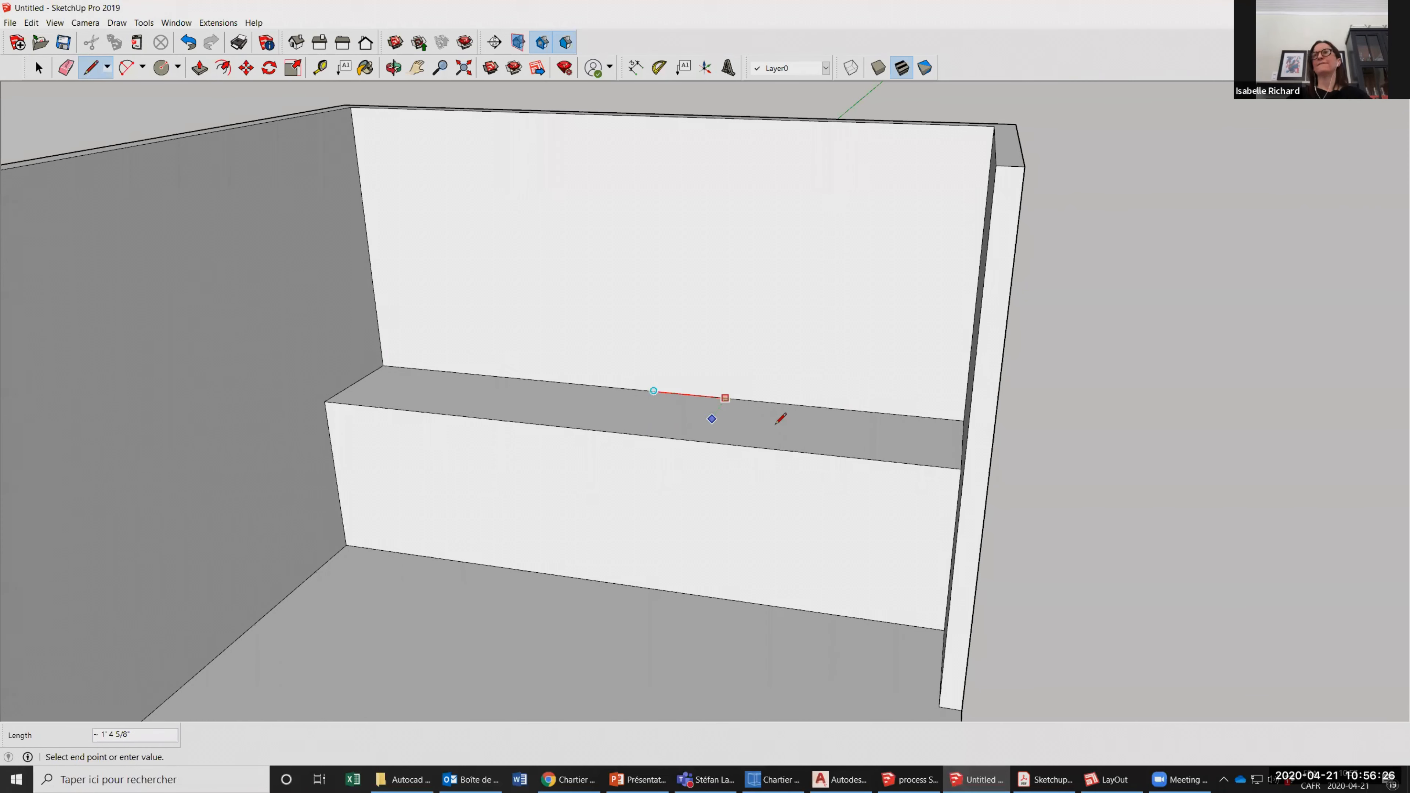
{"action": "type", "text": "15"}
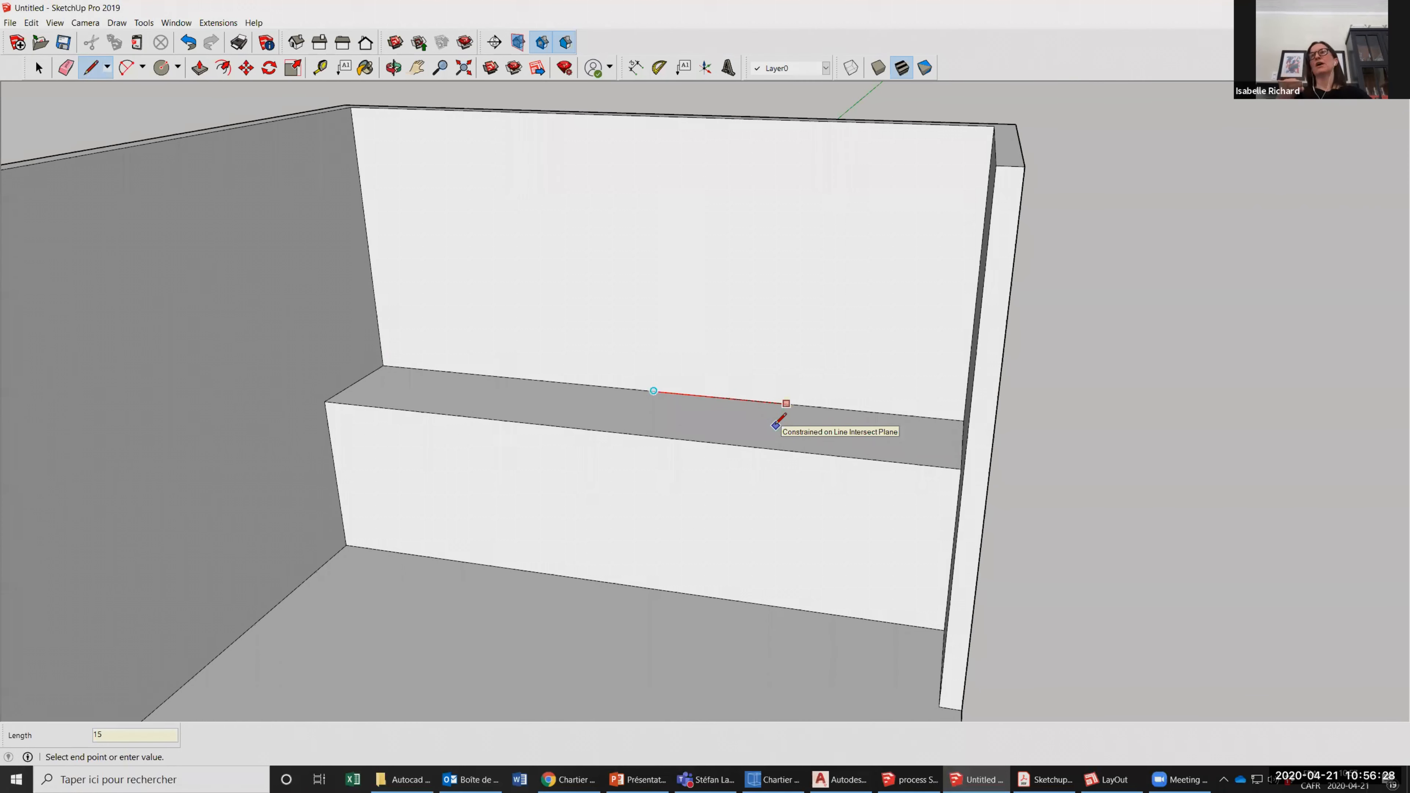
{"action": "key", "text": "Return"}
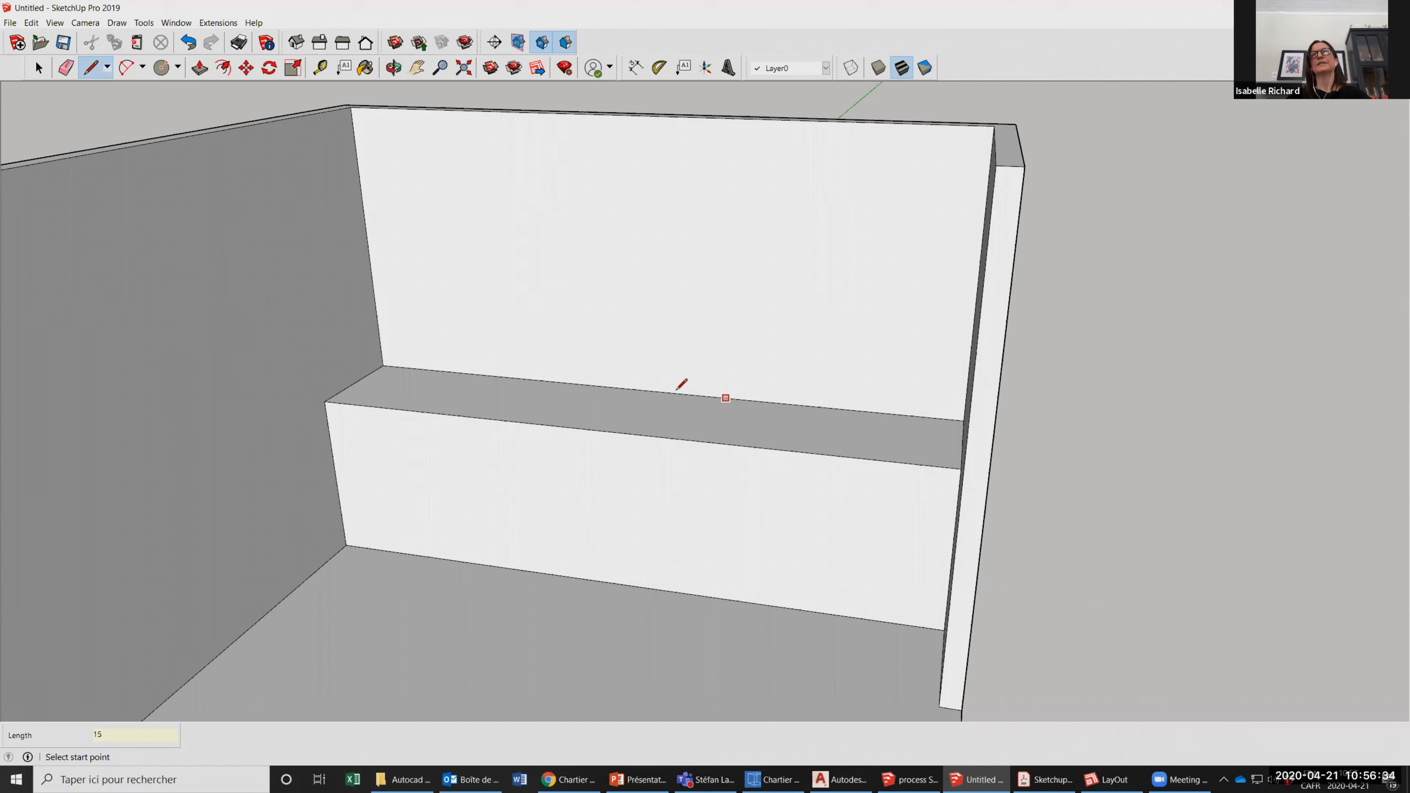
{"action": "left_click", "coordinate": [718, 397]}
{"action": "left_click", "coordinate": [689, 439]}
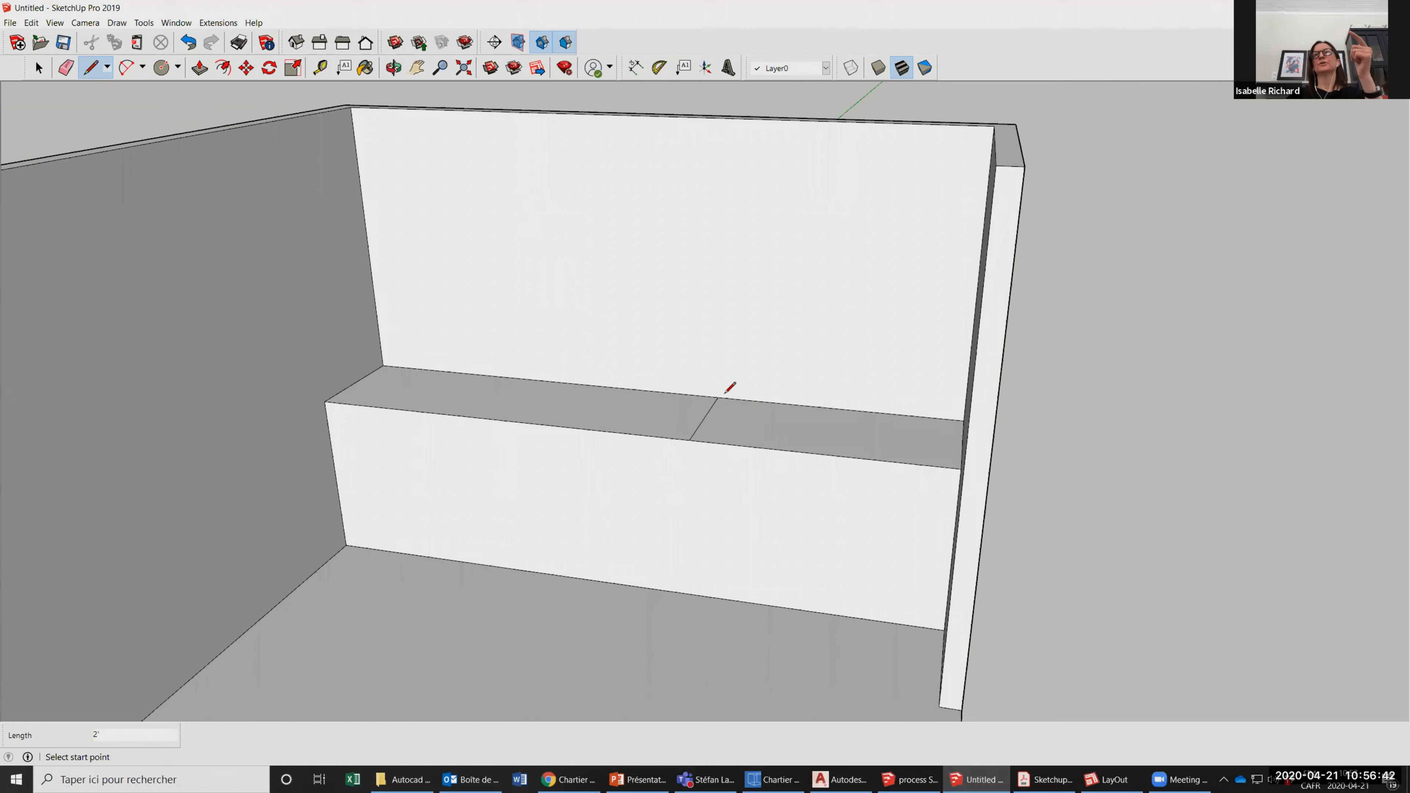
Draw a 30" line from the divider's back endpoint toward the left wall, then a 2' line across the counter top to its front edge.
{"action": "left_click", "coordinate": [718, 397]}
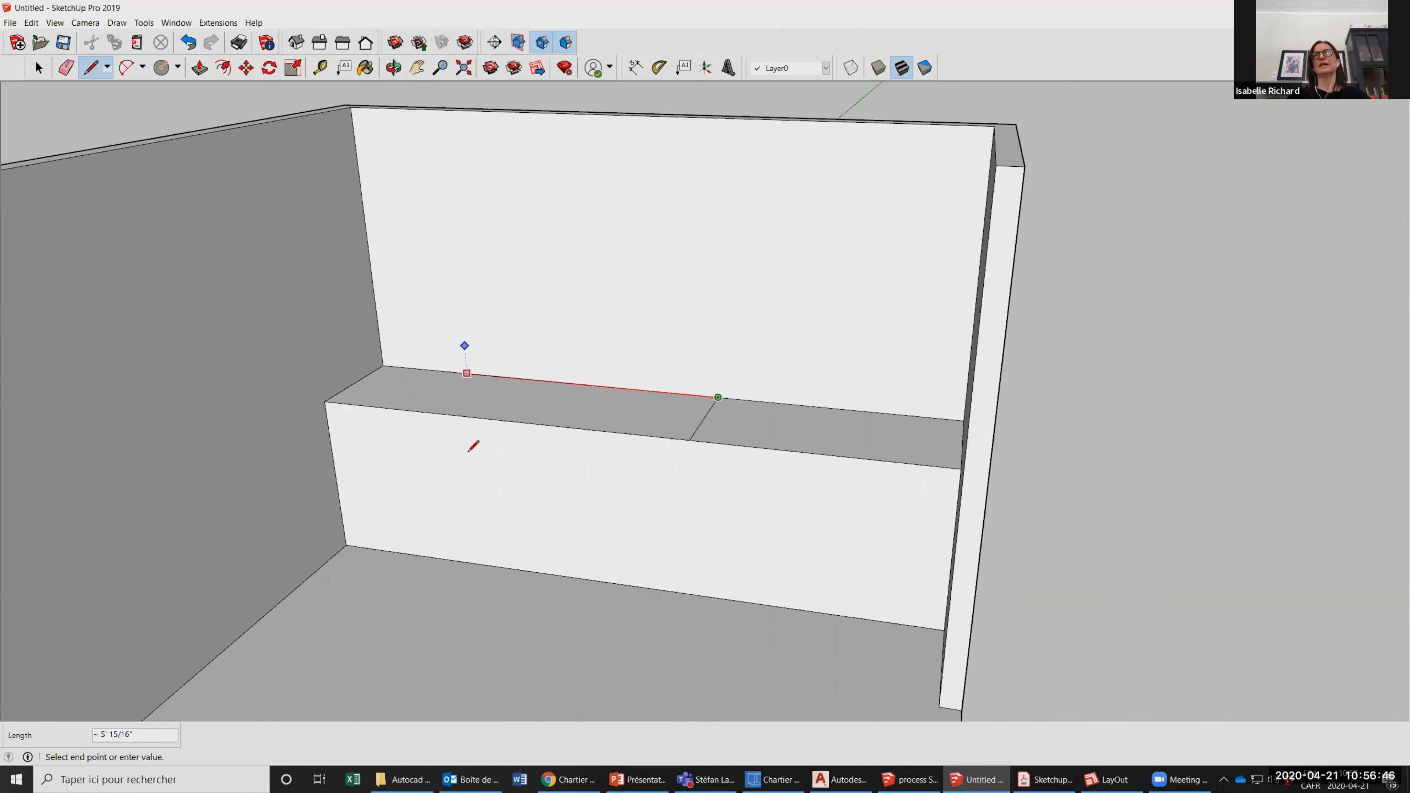
{"action": "type", "text": "30"}
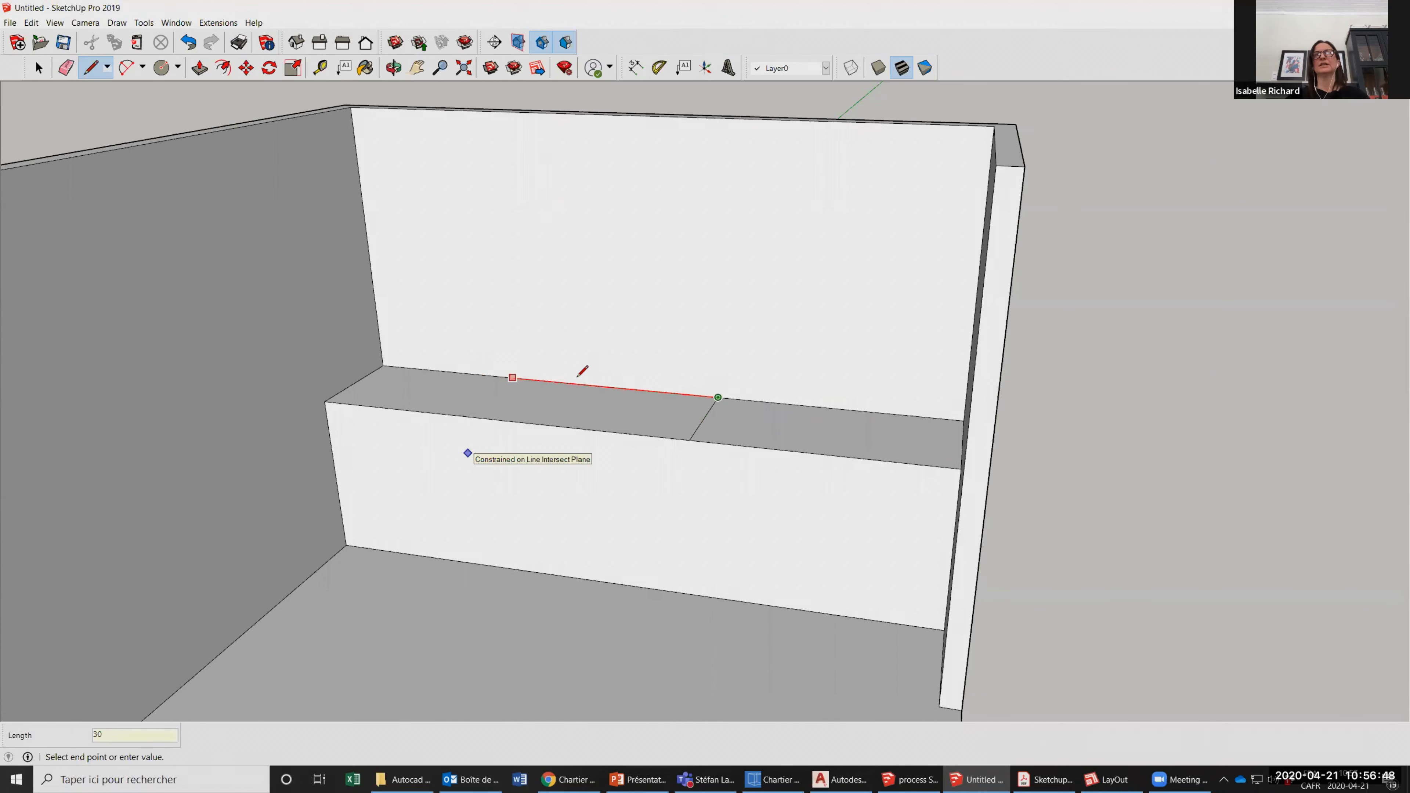
{"action": "key", "text": "Return"}
{"action": "left_click", "coordinate": [591, 385]}
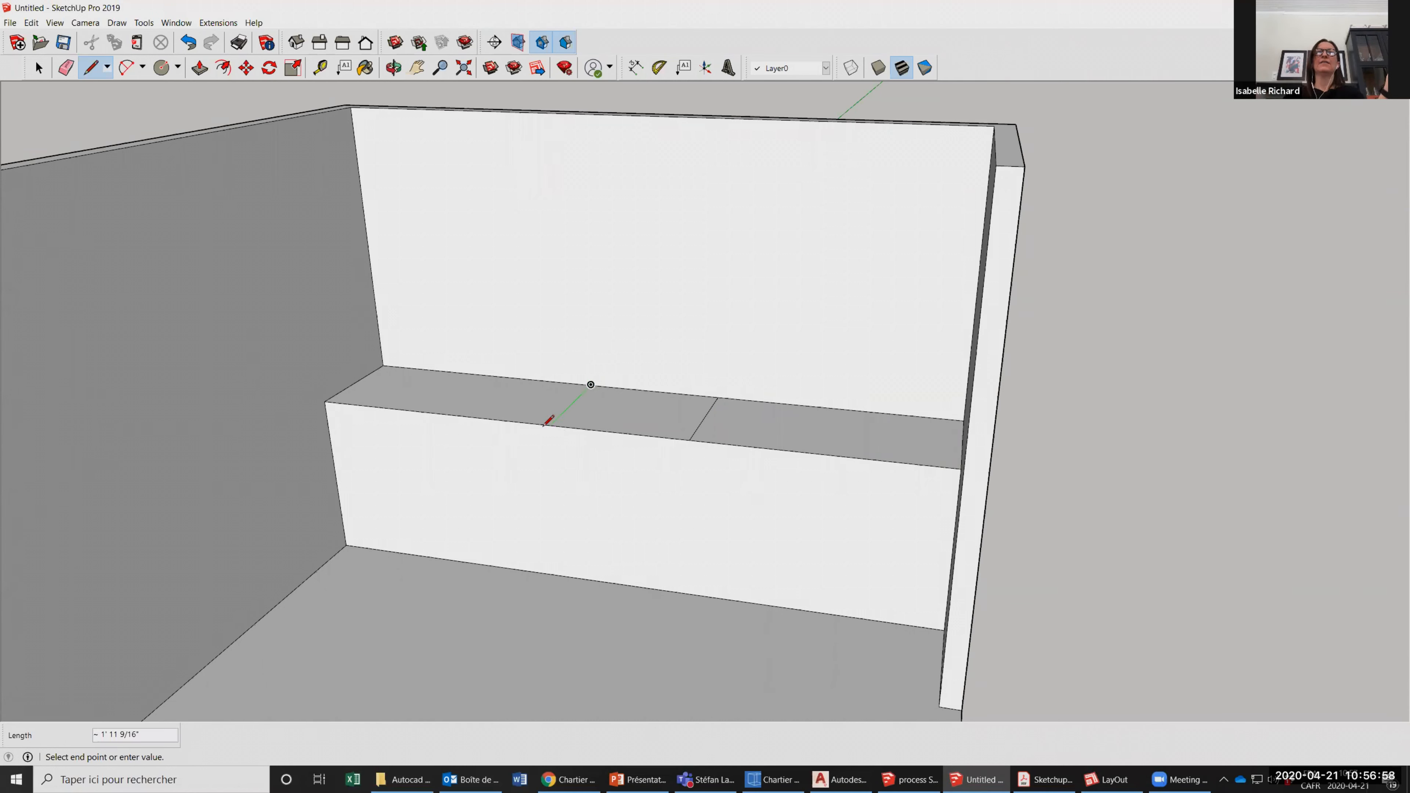
{"action": "type", "text": "2'"}
{"action": "key", "text": "Return"}
Push/Pull the middle section of the counter top down 3' to floor level, opening a gap between two blocks.
{"action": "left_click", "coordinate": [40, 70]}
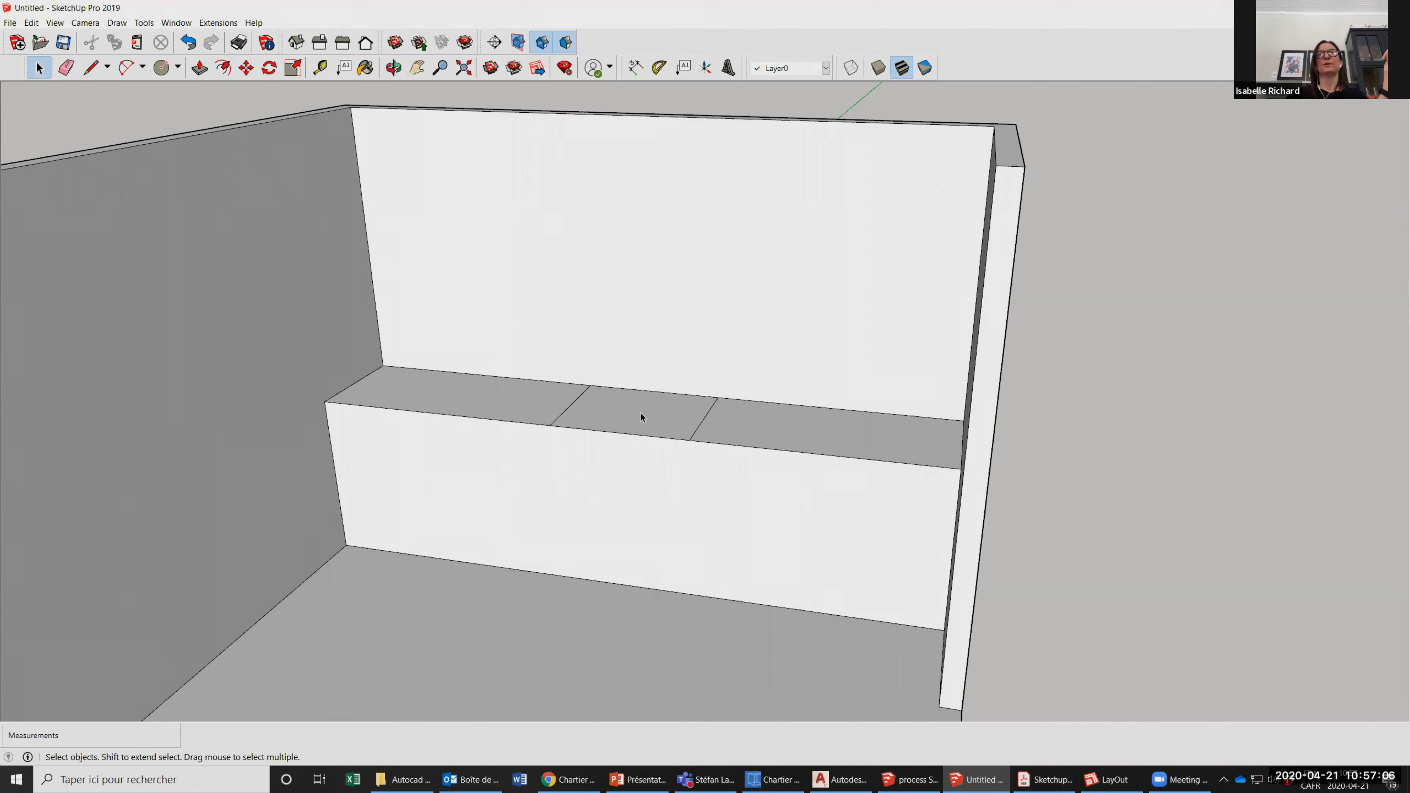
{"action": "left_click", "coordinate": [605, 423]}
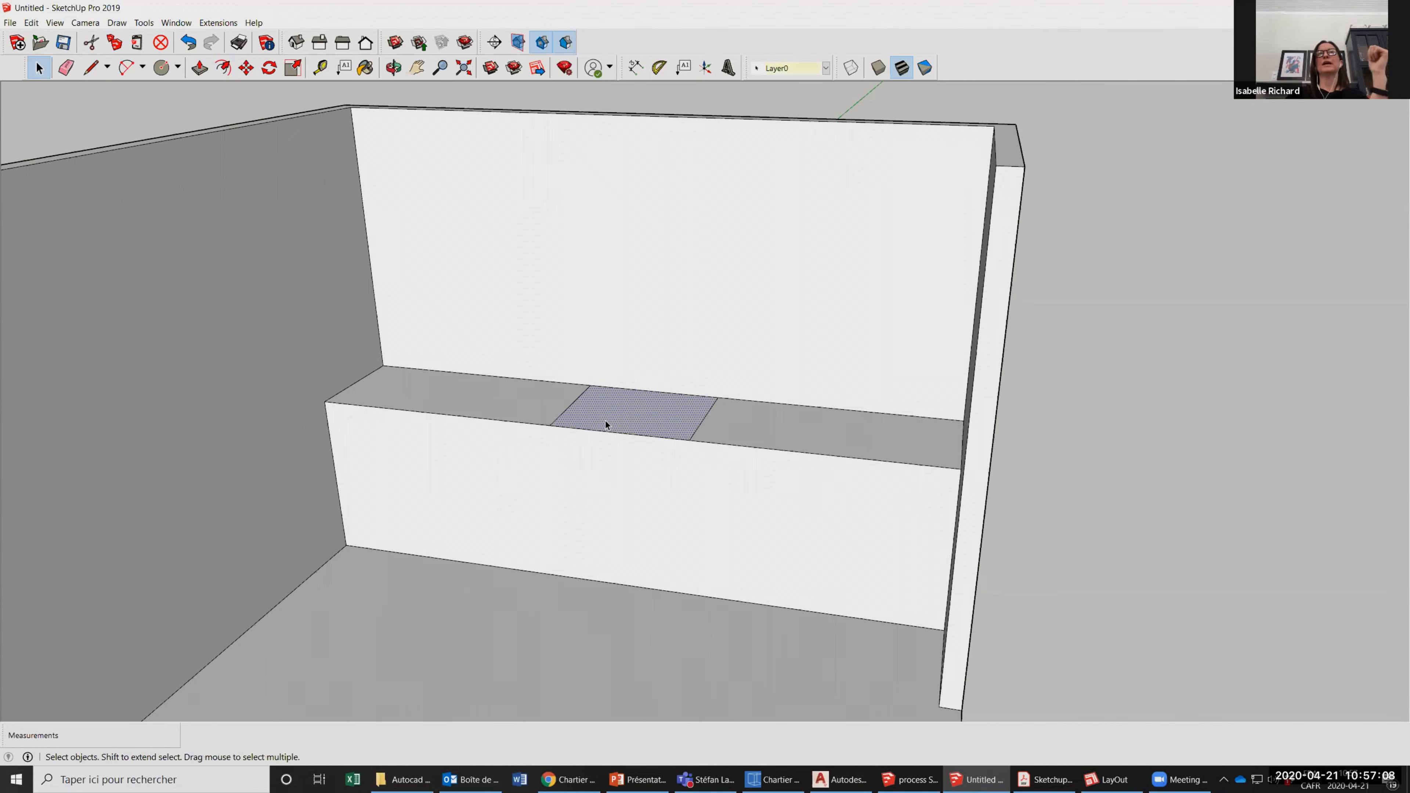
{"action": "left_click", "coordinate": [199, 68]}
{"action": "left_click_drag", "start_coordinate": [652, 438], "coordinate": [679, 600]}
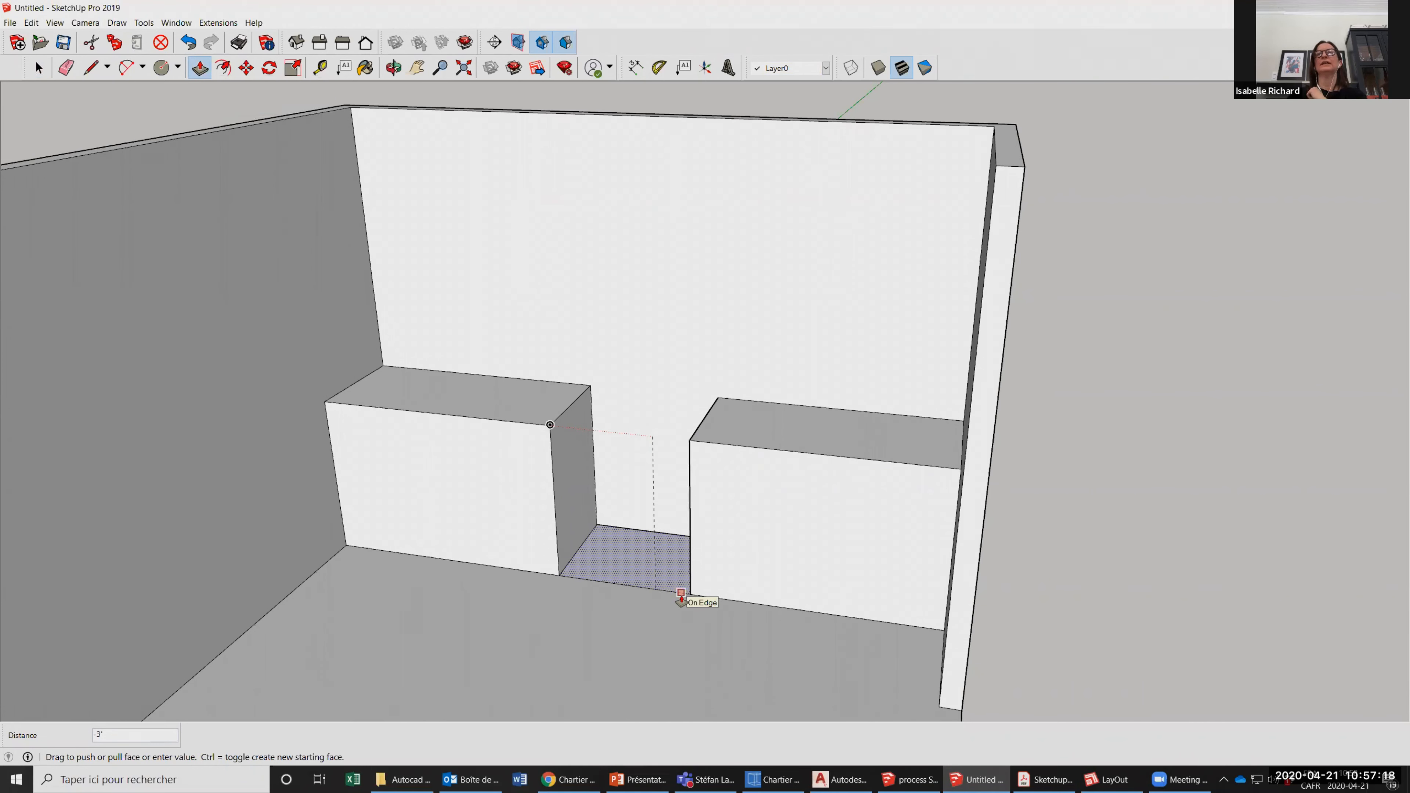
{"action": "left_click_drag", "start_coordinate": [681, 597], "coordinate": [681, 598]}
Delete the leftover edge on the floor at the front of the gap between the two counter blocks.
{"action": "scroll", "coordinate": [475, 261], "scroll_direction": "down", "scroll_amount": 1}
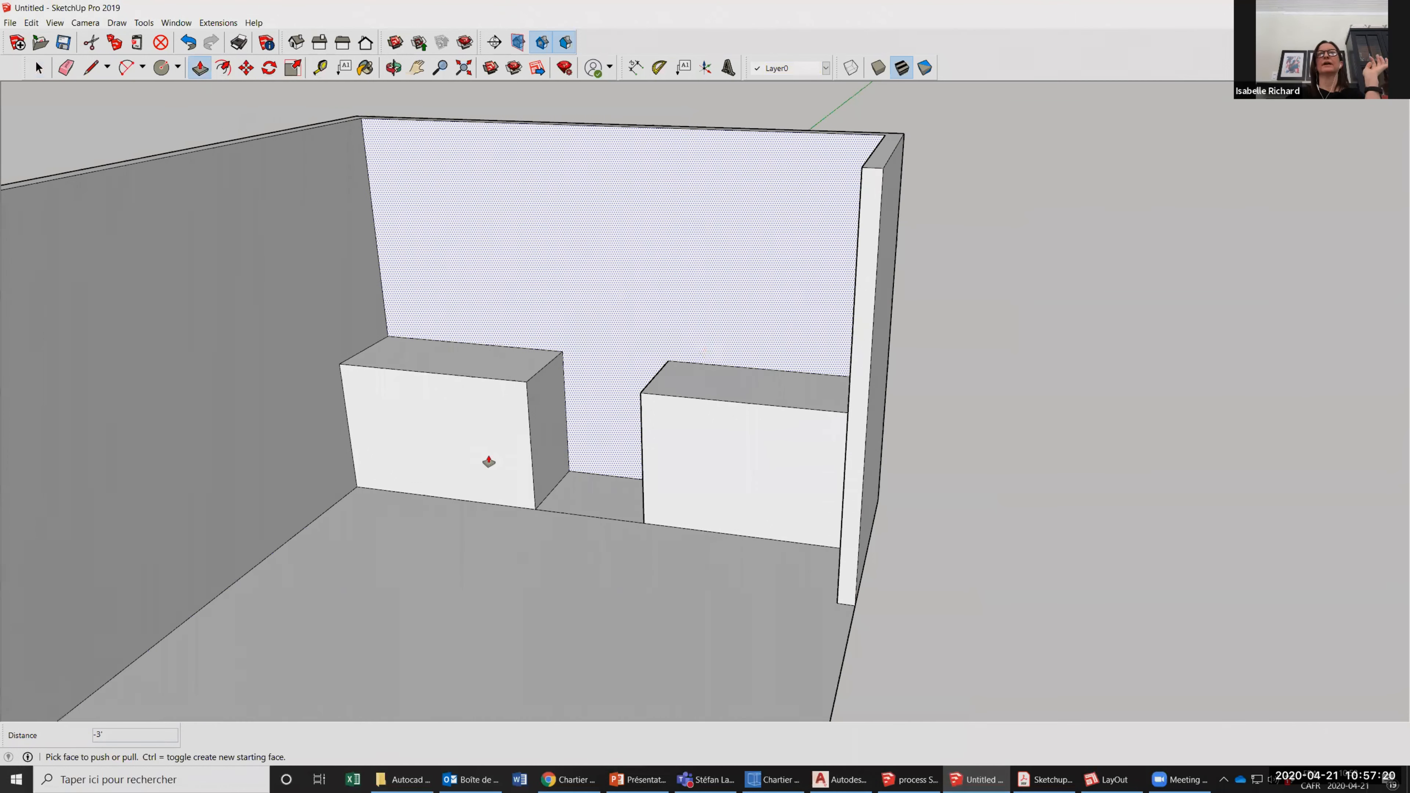
{"action": "scroll", "coordinate": [430, 211], "scroll_direction": "down", "scroll_amount": 1}
{"action": "left_click", "coordinate": [38, 68]}
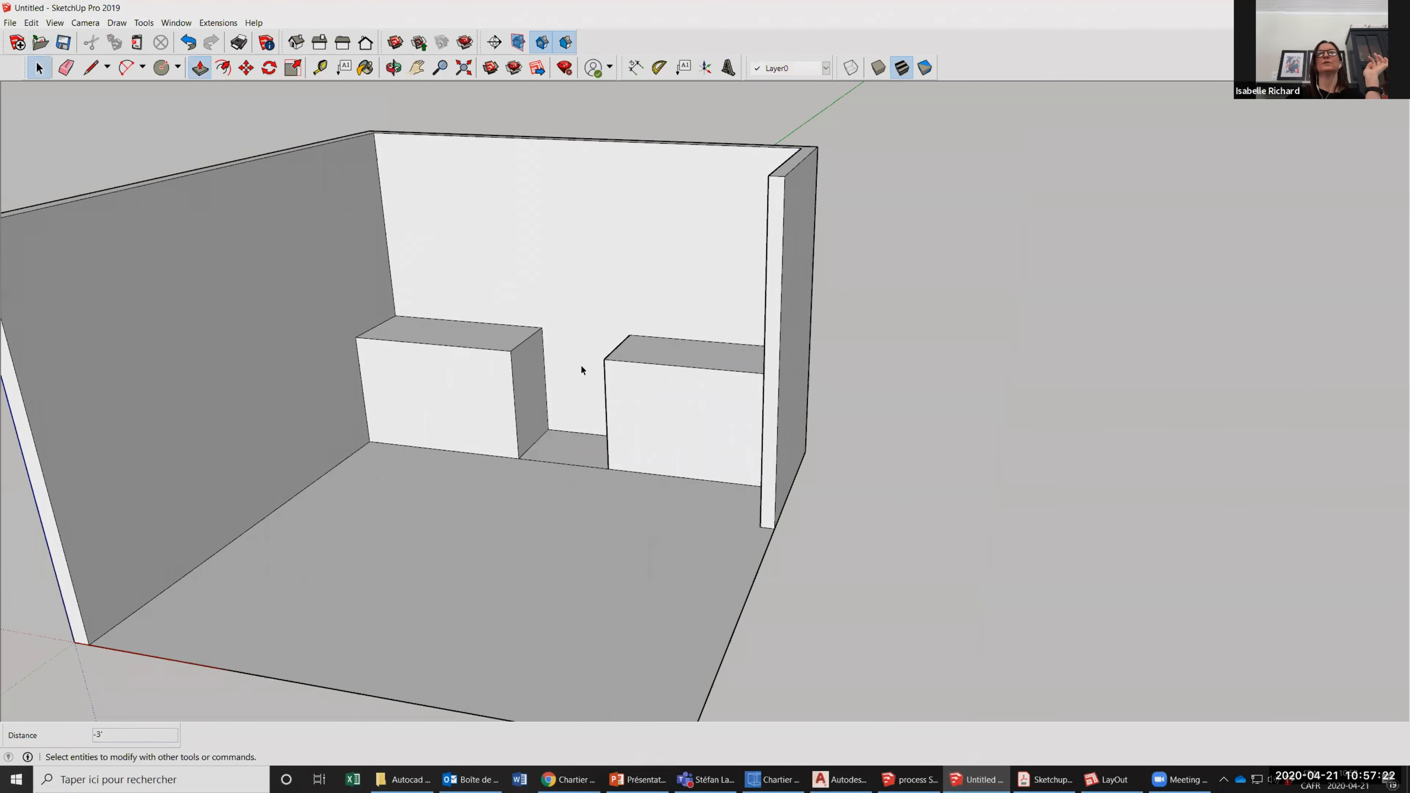
{"action": "scroll", "coordinate": [675, 581], "scroll_direction": "up", "scroll_amount": 2}
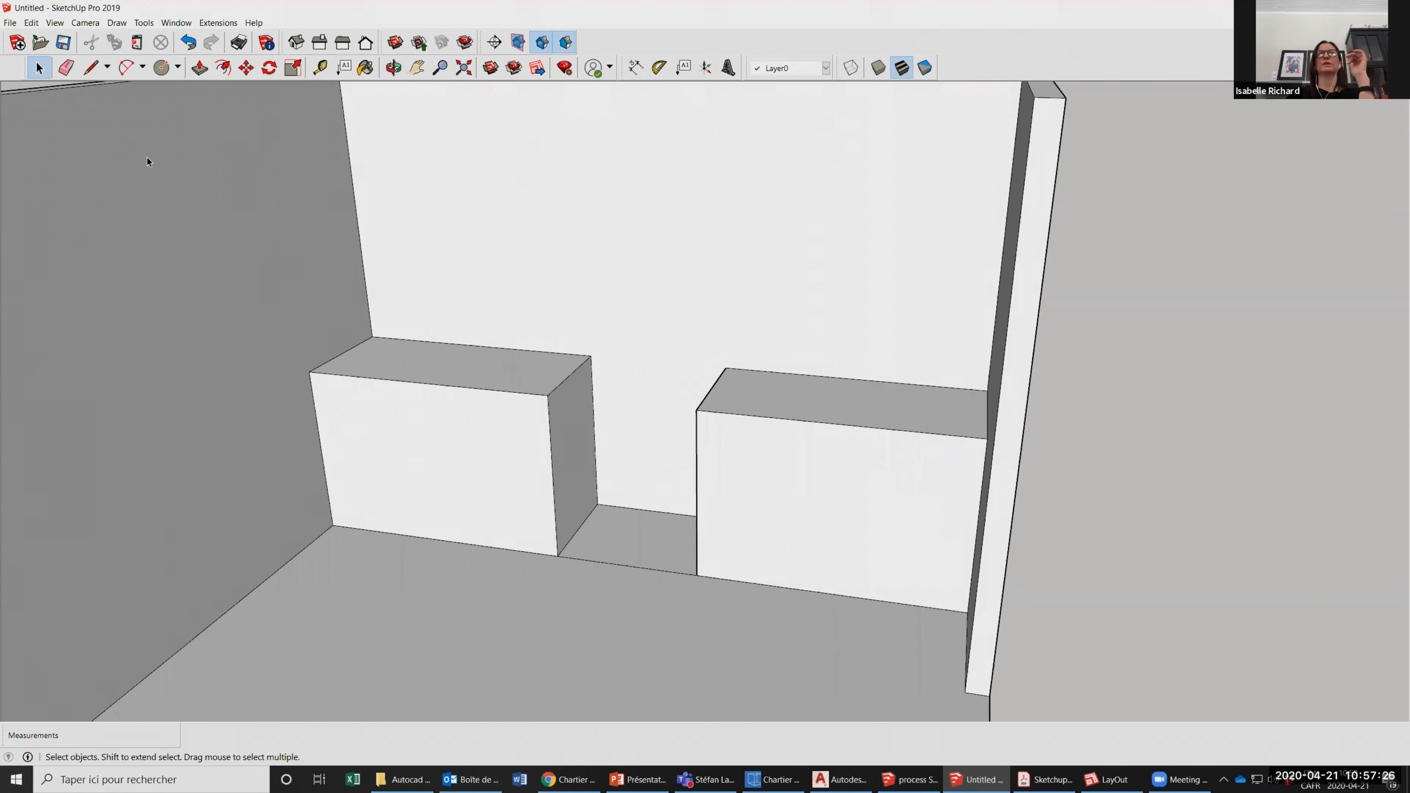
{"action": "scroll", "coordinate": [256, 222], "scroll_direction": "down", "scroll_amount": 1}
{"action": "left_click", "coordinate": [604, 541]}
{"action": "key", "text": "Delete"}
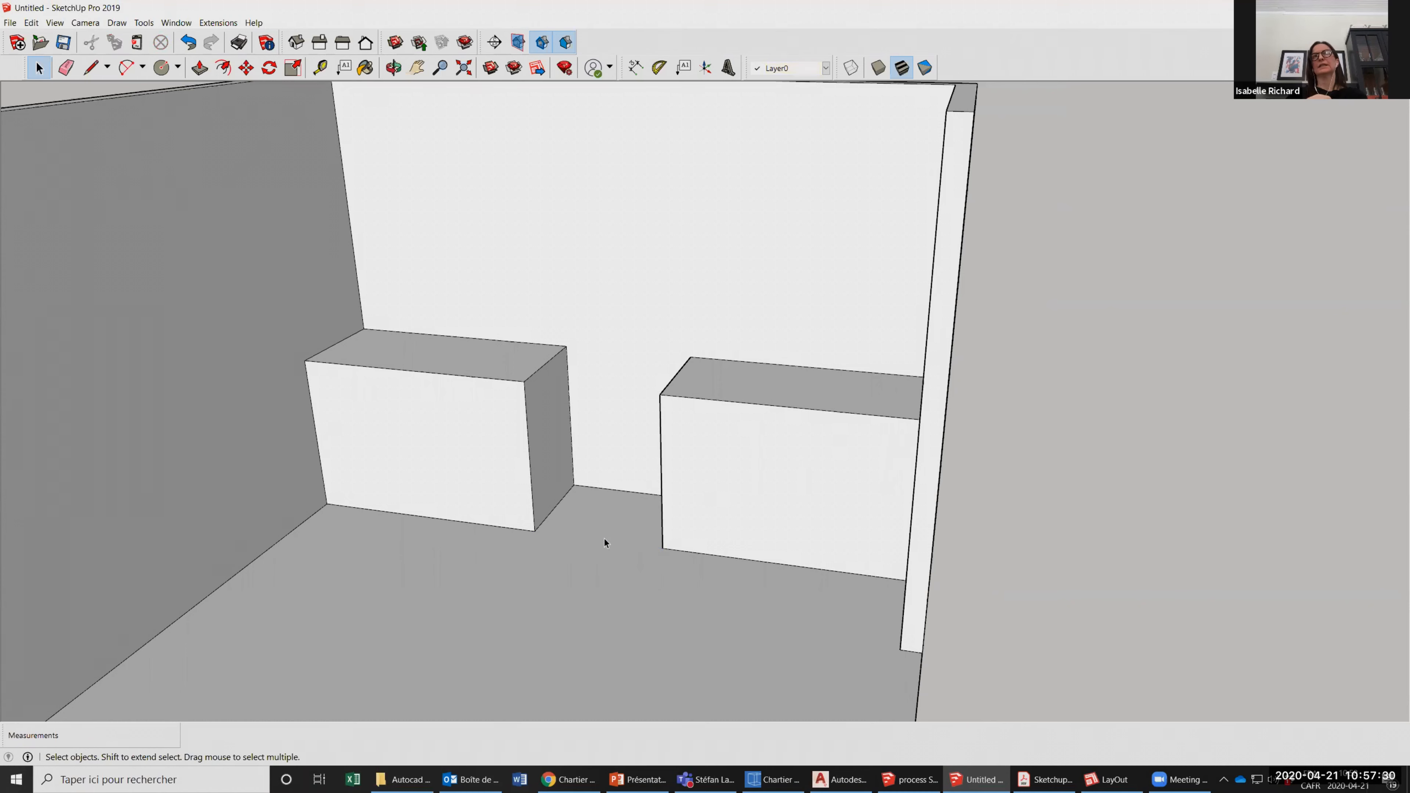
Examine the two counter blocks and the gap between them from close up and from farther away.
{"action": "scroll", "coordinate": [506, 445], "scroll_direction": "down", "scroll_amount": 2}
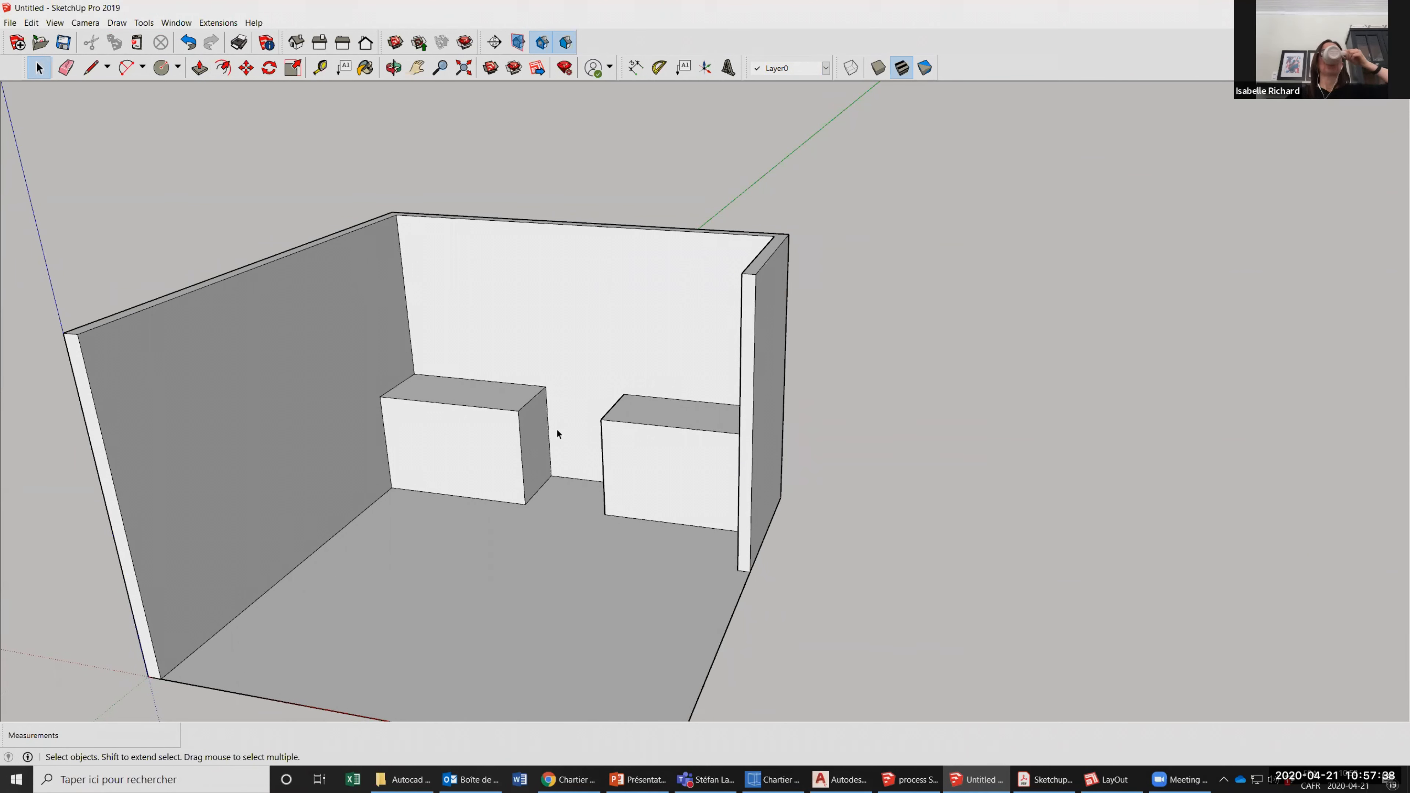
{"action": "scroll", "coordinate": [558, 433], "scroll_direction": "up", "scroll_amount": 4}
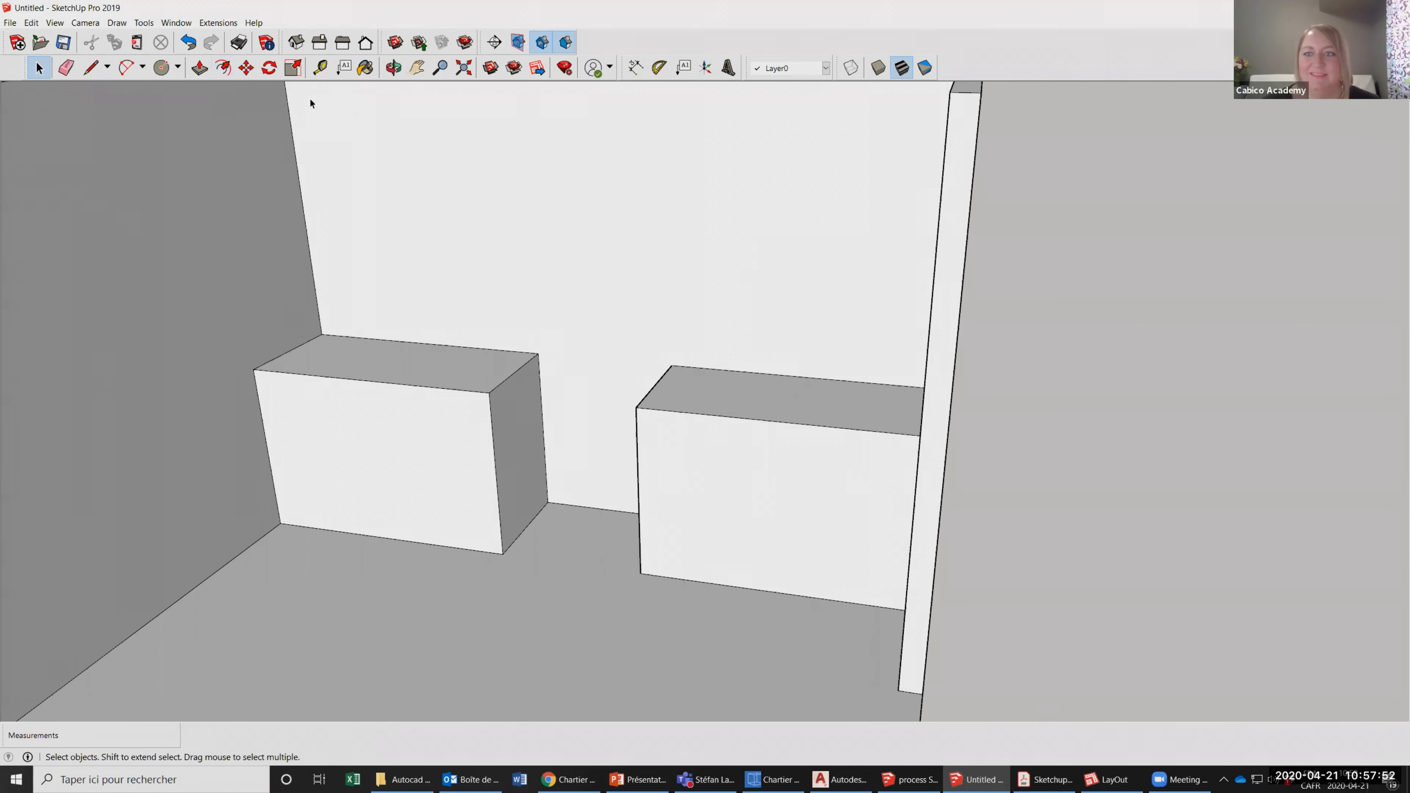
{"action": "scroll", "coordinate": [328, 189], "scroll_direction": "down", "scroll_amount": 1}
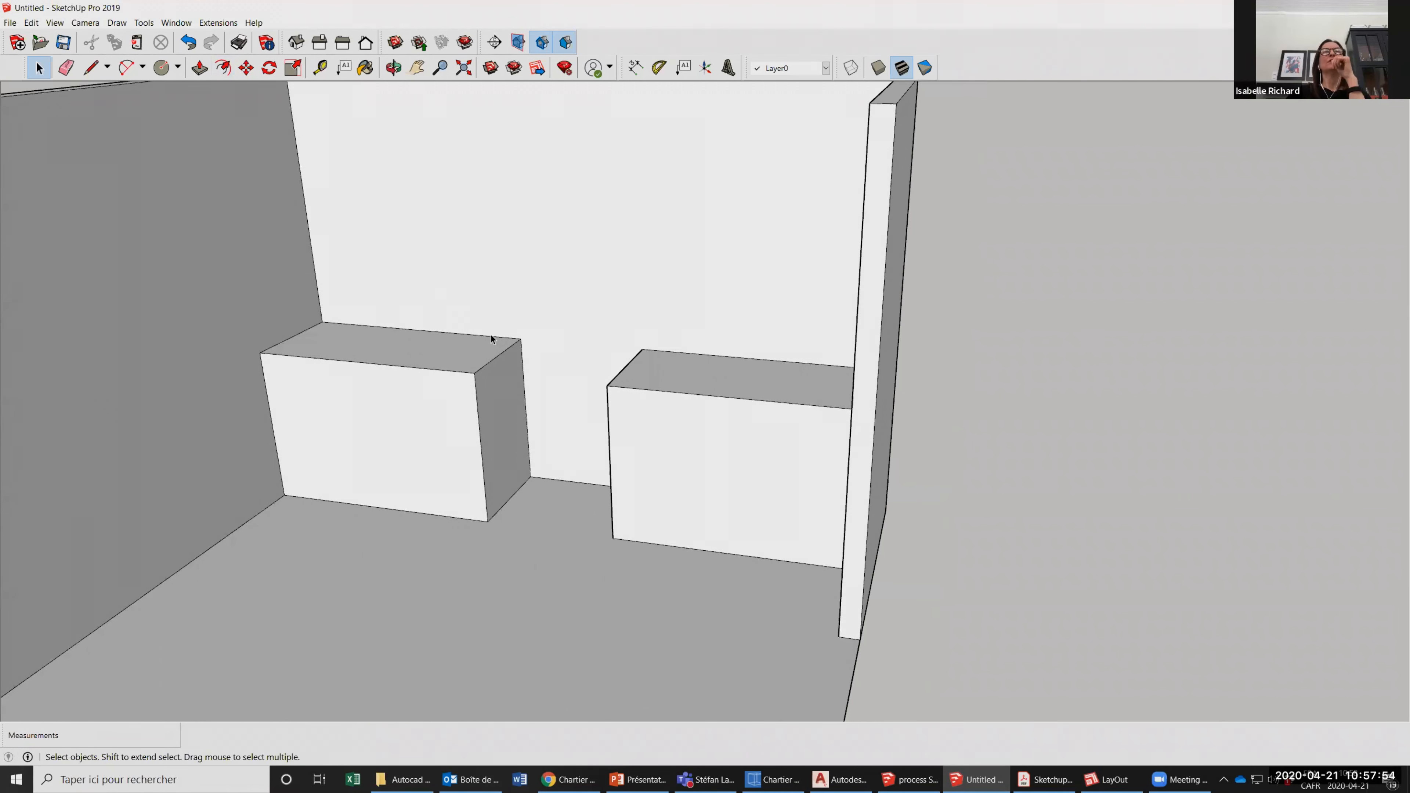
{"action": "scroll", "coordinate": [400, 239], "scroll_direction": "down", "scroll_amount": 1}
{"action": "scroll", "coordinate": [504, 347], "scroll_direction": "down", "scroll_amount": 1}
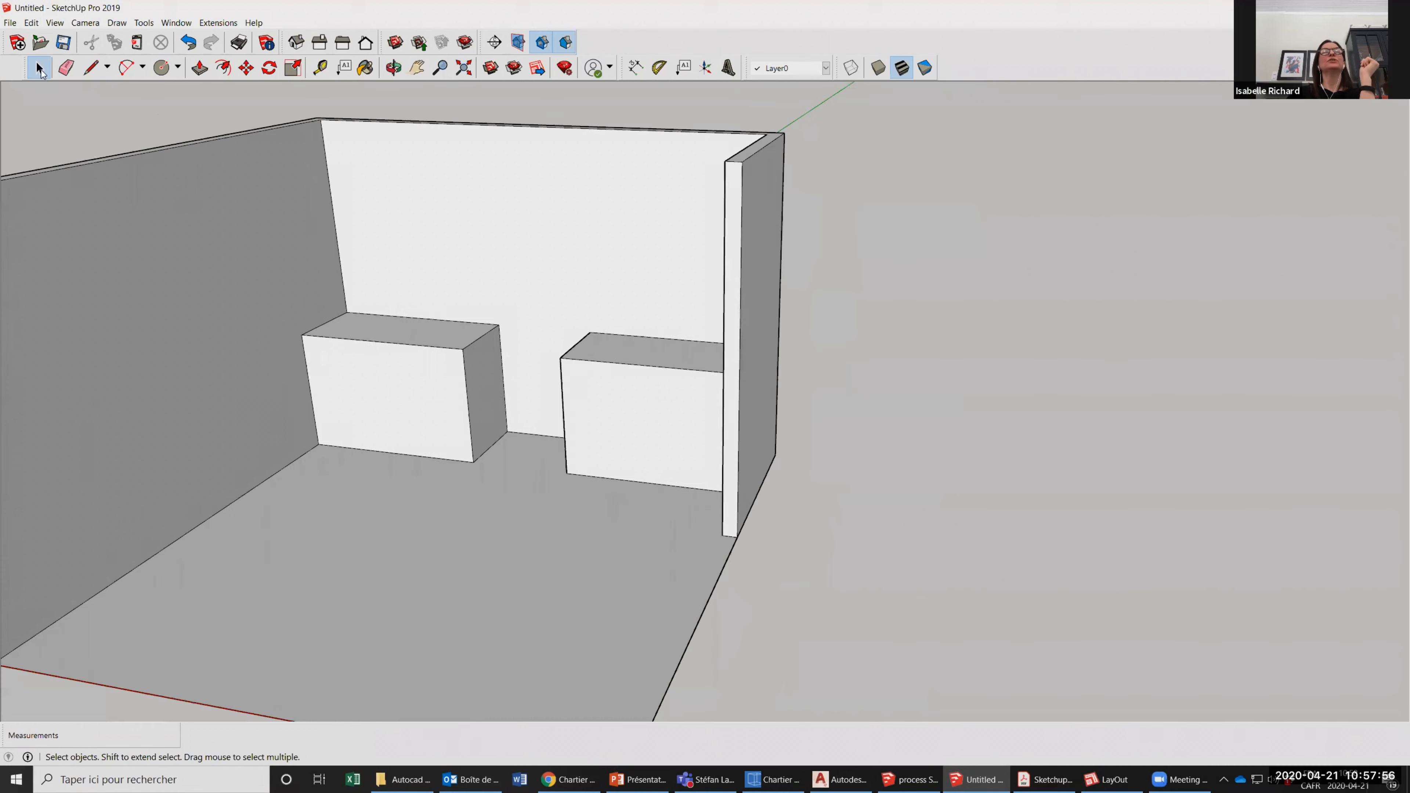
{"action": "scroll", "coordinate": [508, 356], "scroll_direction": "down", "scroll_amount": 1}
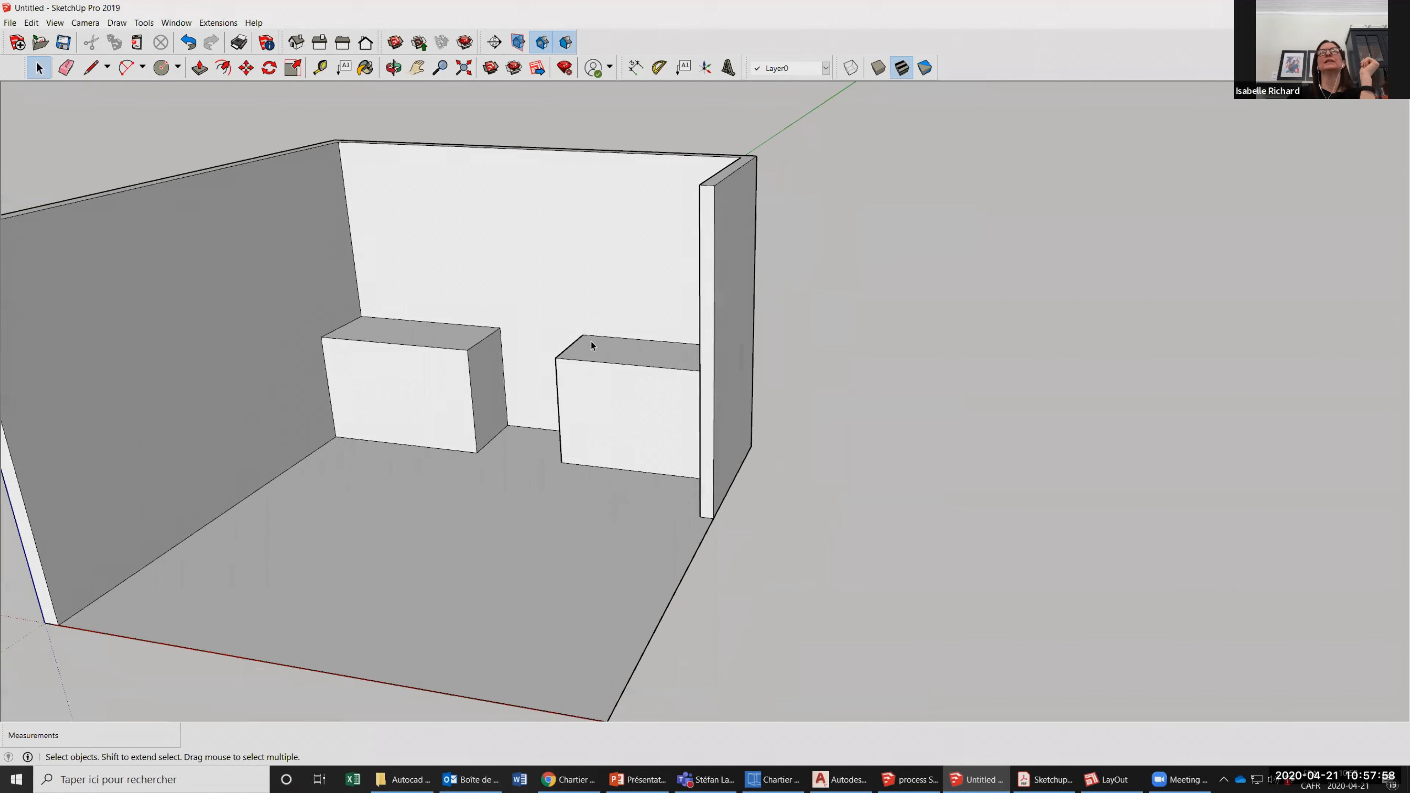
{"action": "scroll", "coordinate": [522, 222], "scroll_direction": "up", "scroll_amount": 1}
{"action": "scroll", "coordinate": [422, 87], "scroll_direction": "up", "scroll_amount": 1}
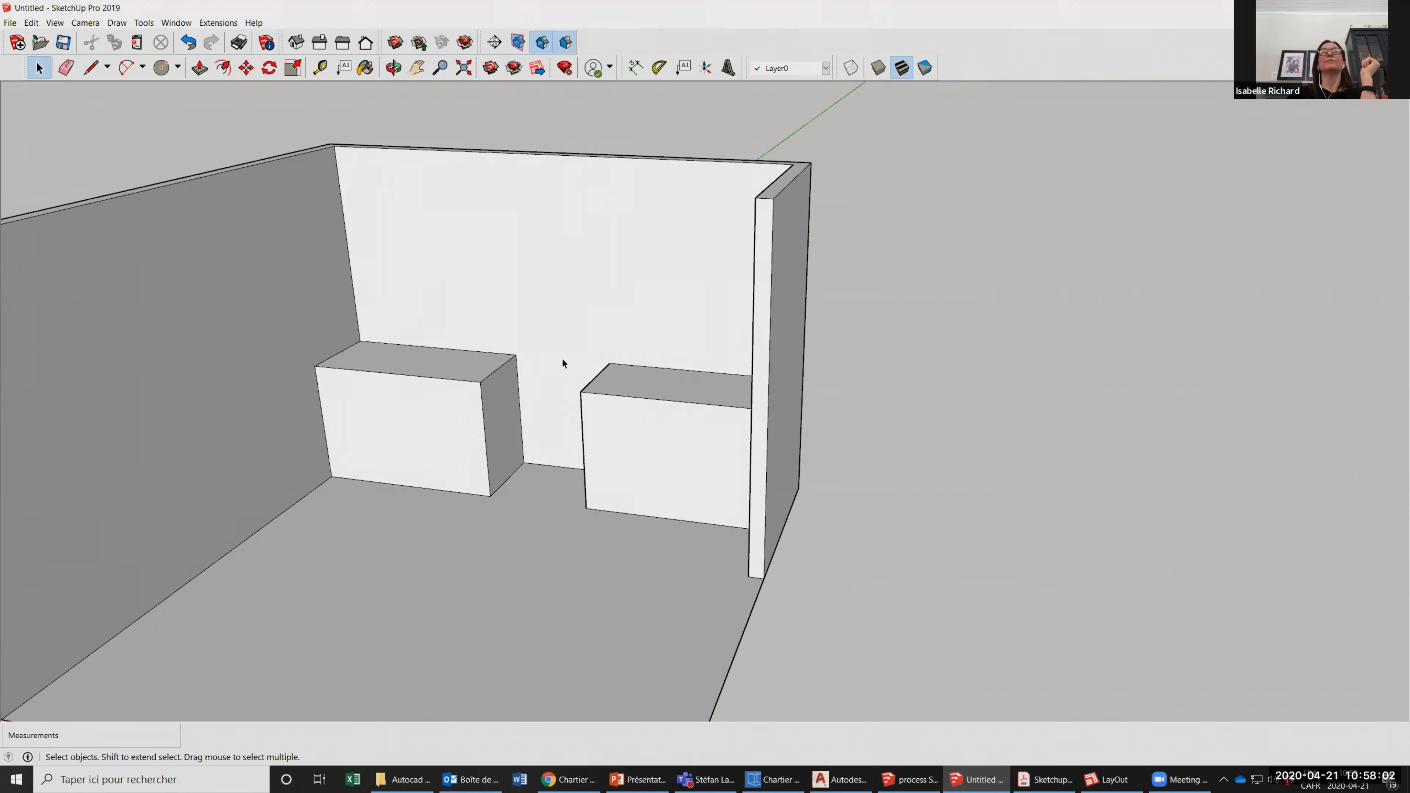
{"action": "scroll", "coordinate": [738, 429], "scroll_direction": "down", "scroll_amount": 1}
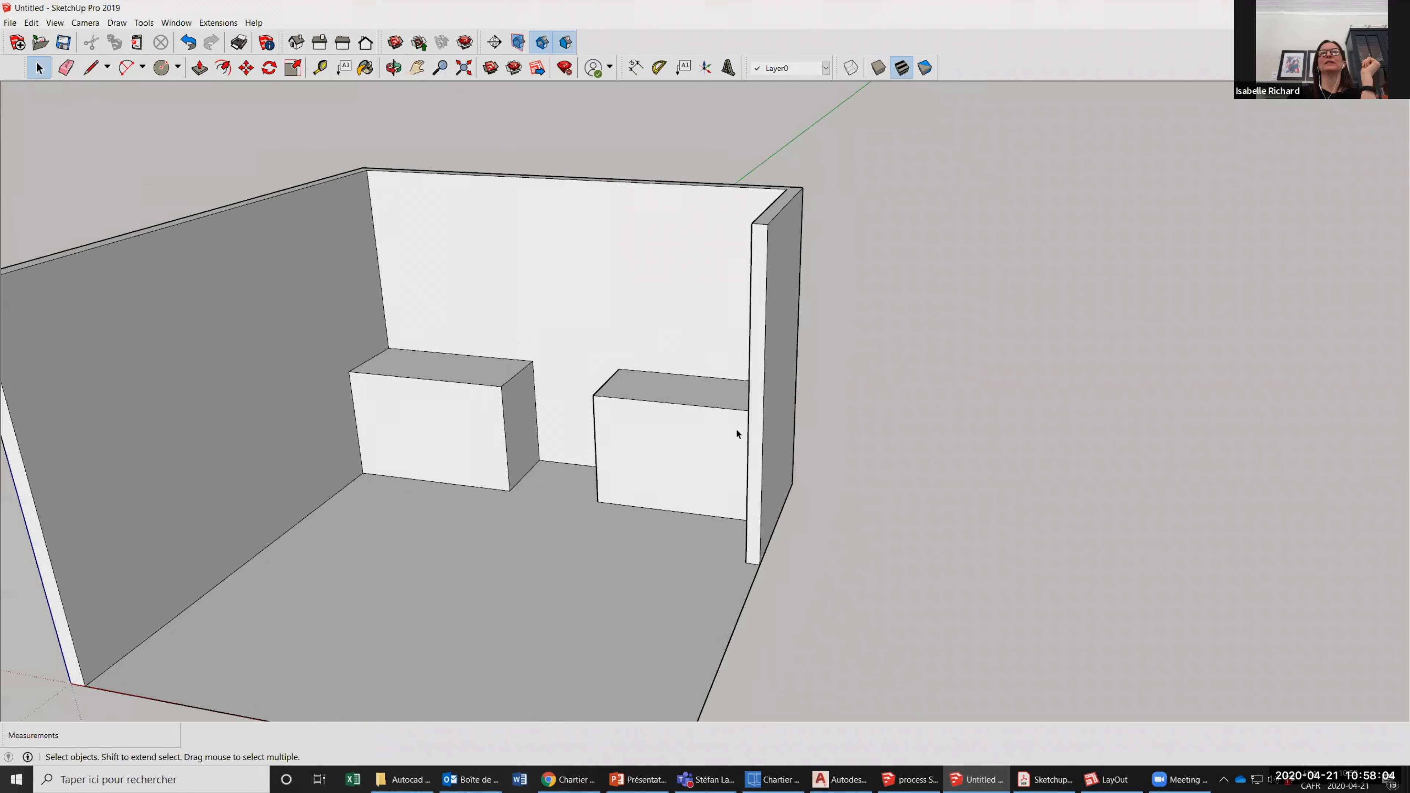
{"action": "scroll", "coordinate": [719, 408], "scroll_direction": "down", "scroll_amount": 1}
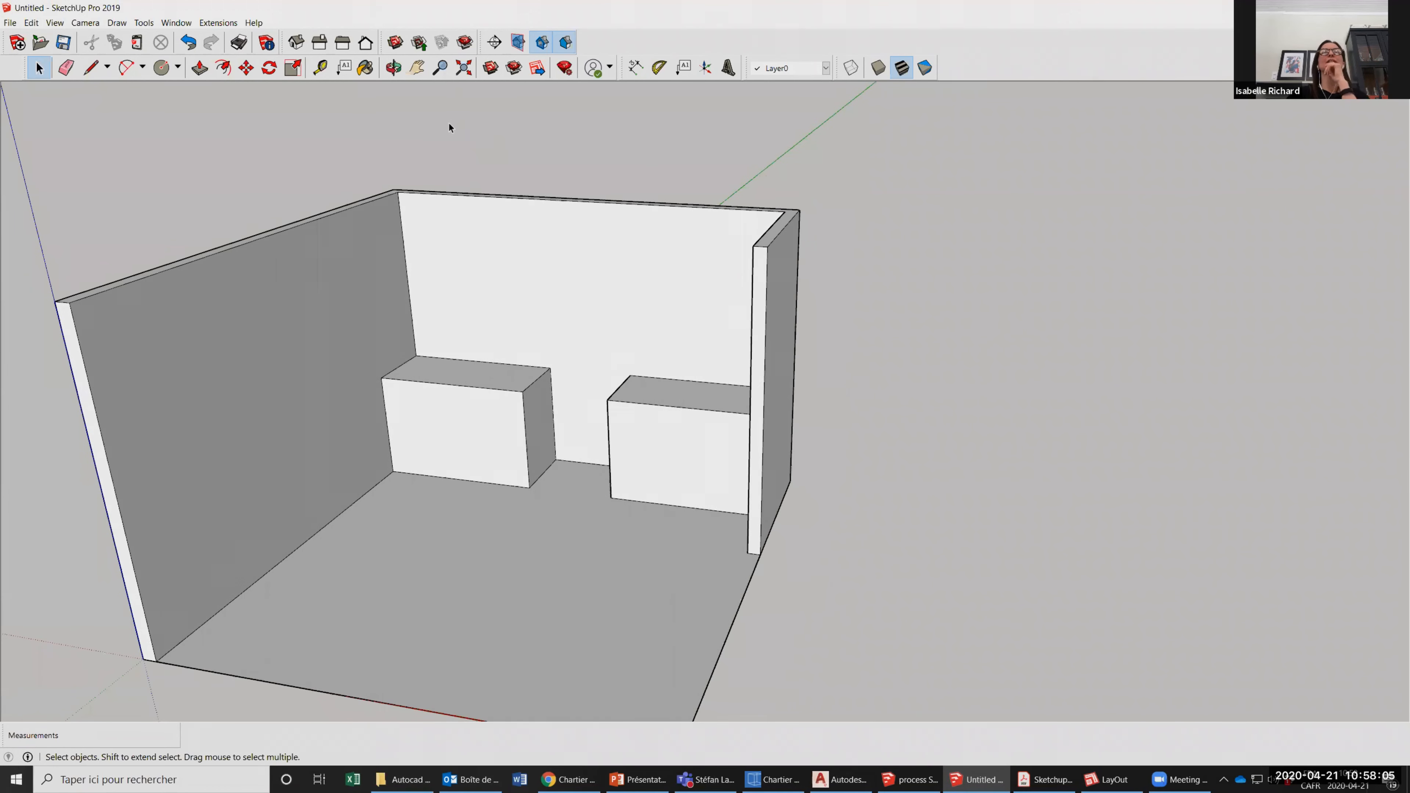
Orbit around the room to examine it from its right side, at floor level and from the front.
{"action": "left_click", "coordinate": [395, 68]}
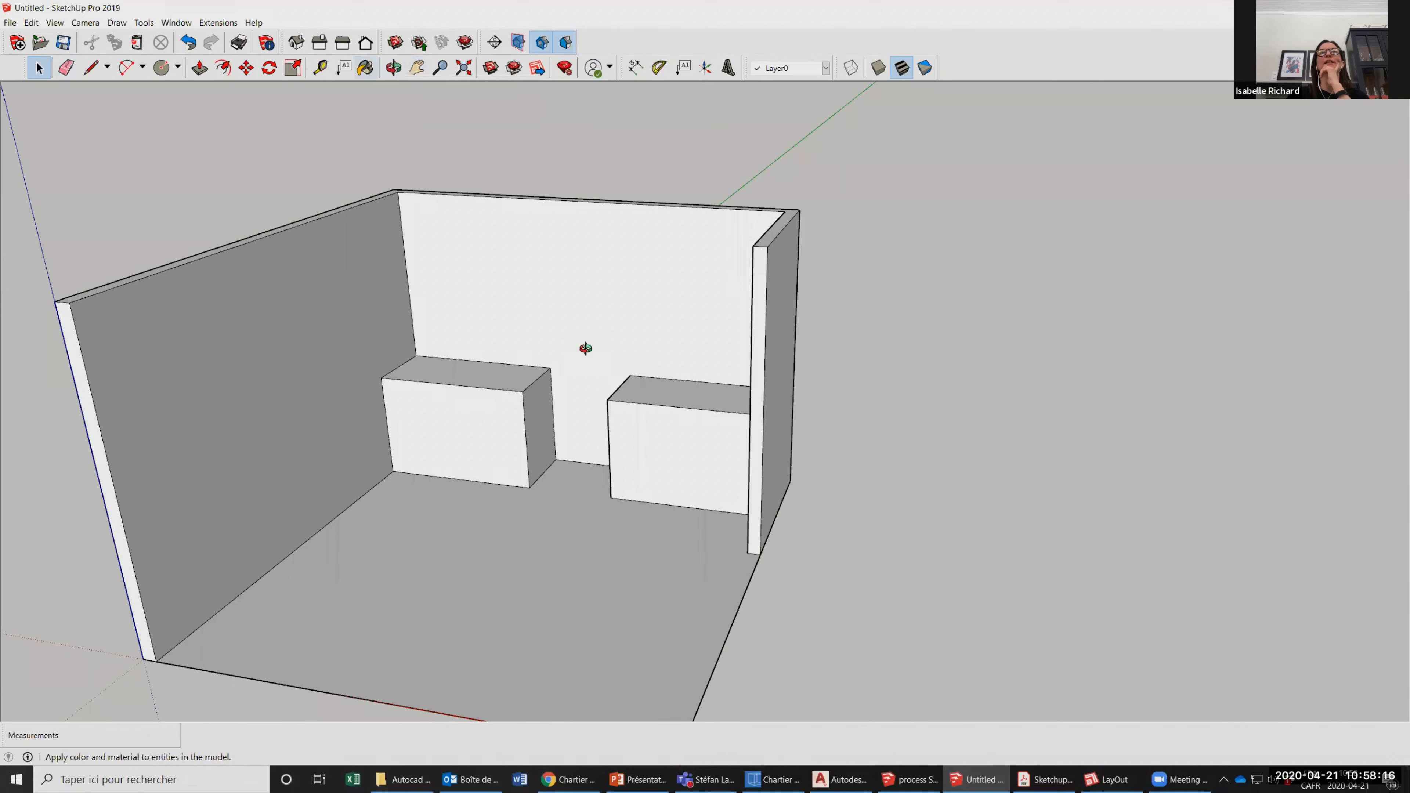
{"action": "left_click_drag", "start_coordinate": [210, 313], "coordinate": [203, 311]}
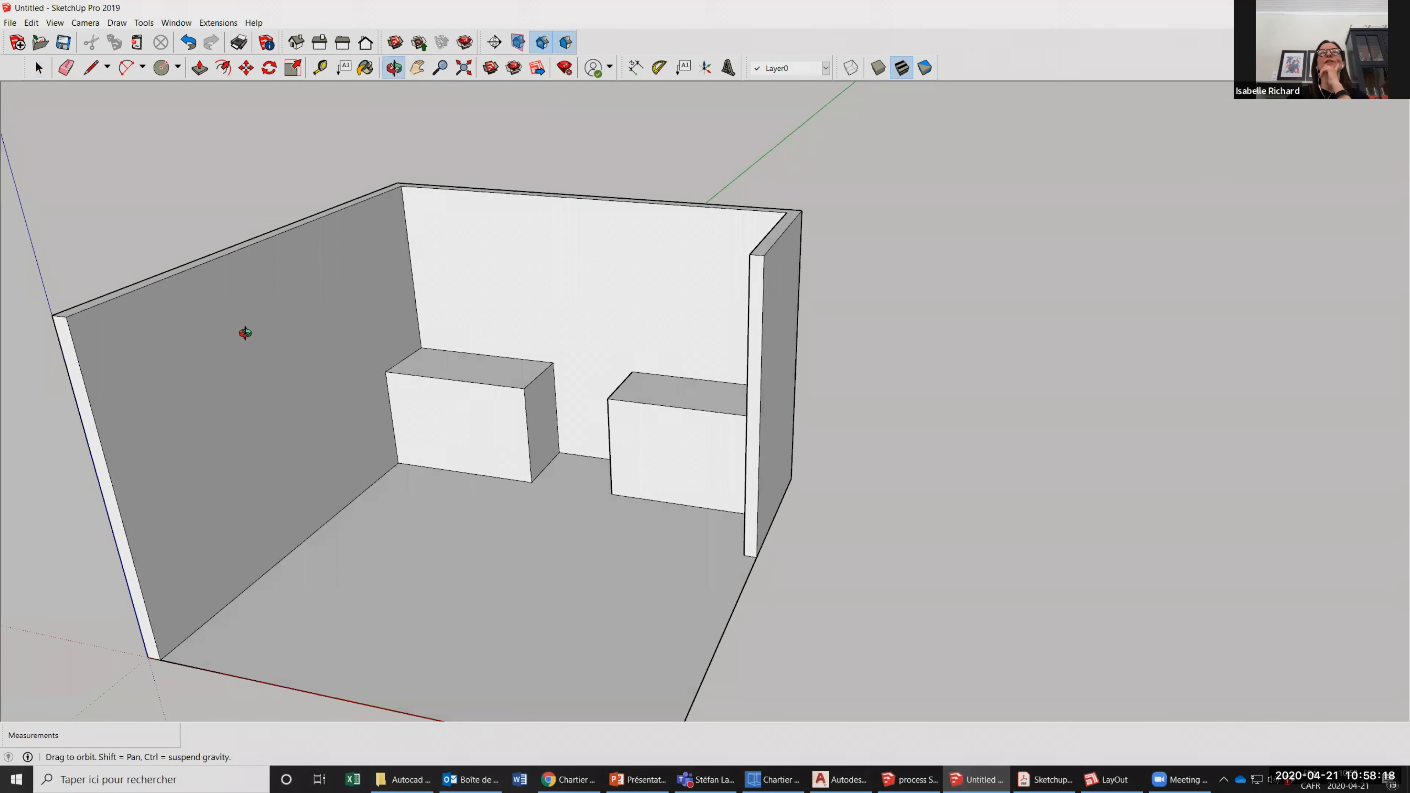
{"action": "left_click_drag", "start_coordinate": [819, 392], "coordinate": [346, 637]}
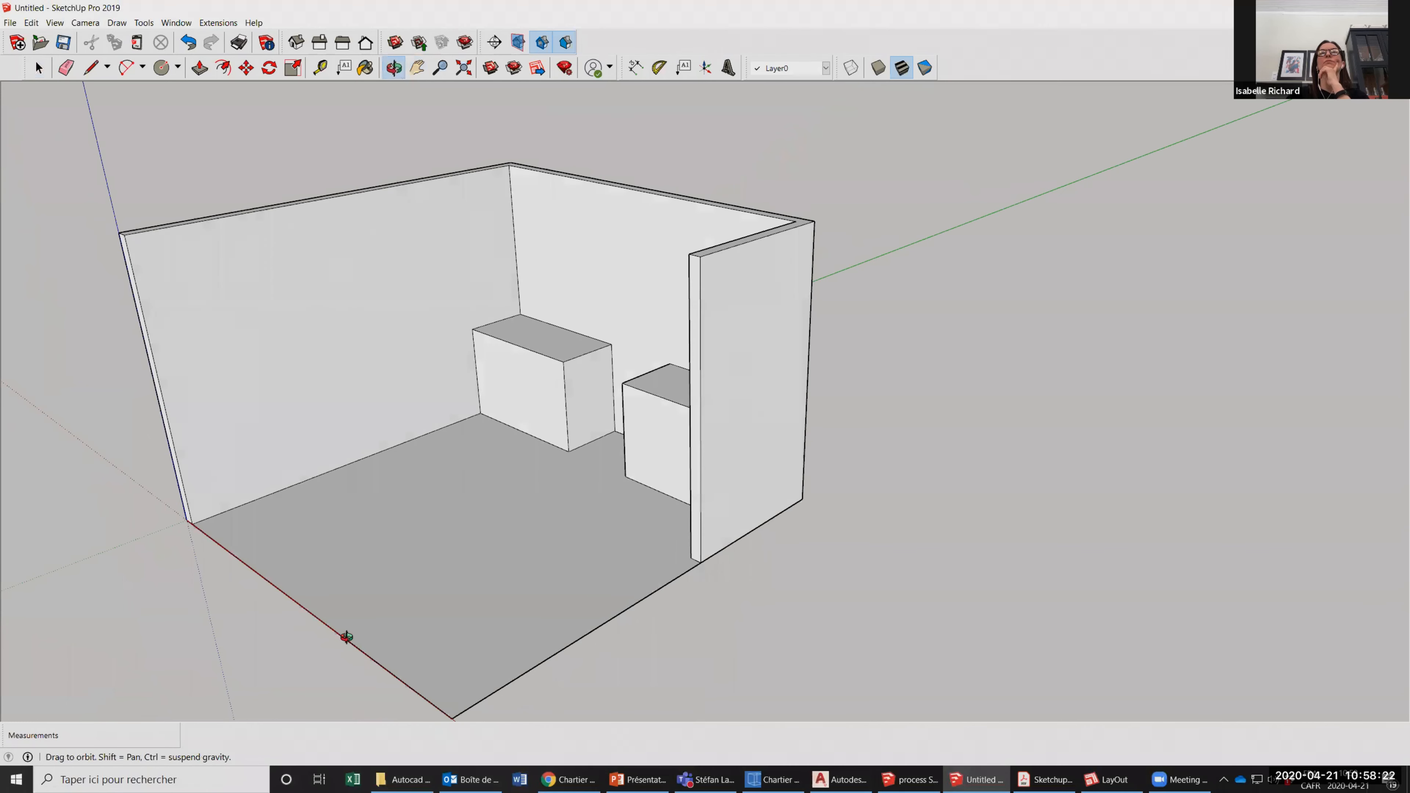
{"action": "left_click_drag", "start_coordinate": [400, 158], "coordinate": [749, 217]}
{"action": "left_click_drag", "start_coordinate": [439, 485], "coordinate": [500, 186]}
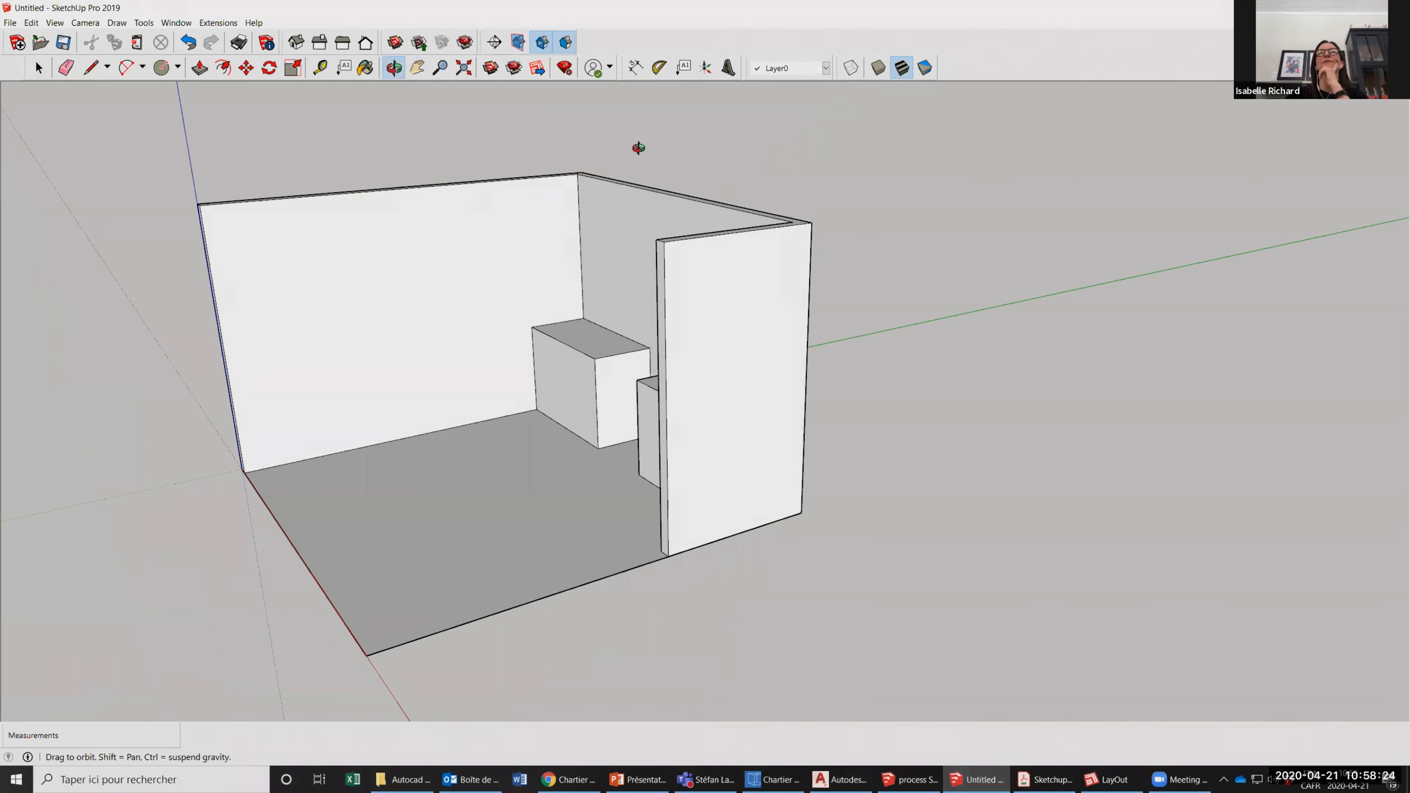
{"action": "left_click_drag", "start_coordinate": [682, 372], "coordinate": [456, 419]}
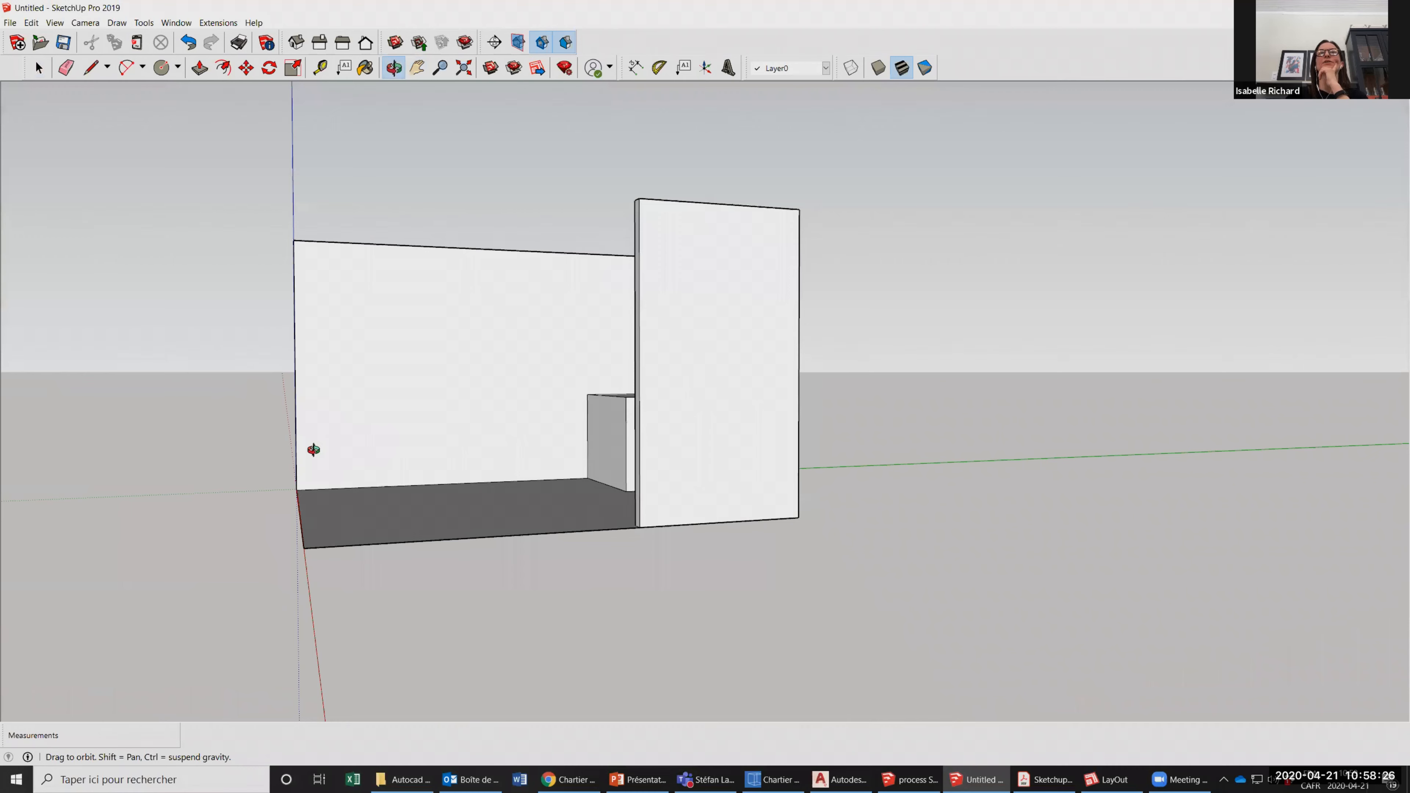
{"action": "left_click_drag", "start_coordinate": [6, 257], "coordinate": [802, 432]}
{"action": "left_click_drag", "start_coordinate": [727, 460], "coordinate": [577, 434]}
{"action": "left_click_drag", "start_coordinate": [495, 422], "coordinate": [366, 311]}
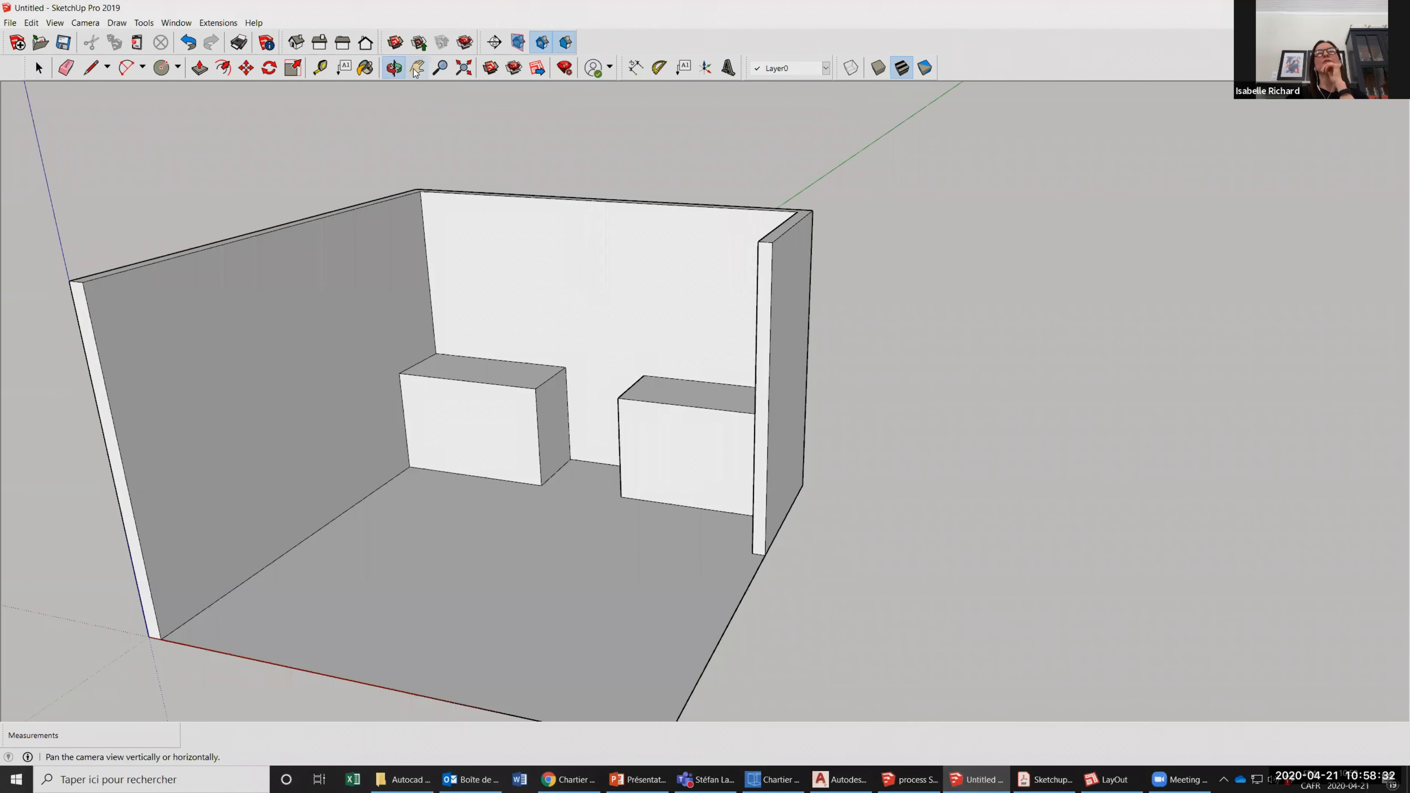
Pan the view sideways across the room and bring the whole room back into view.
{"action": "left_click", "coordinate": [417, 71]}
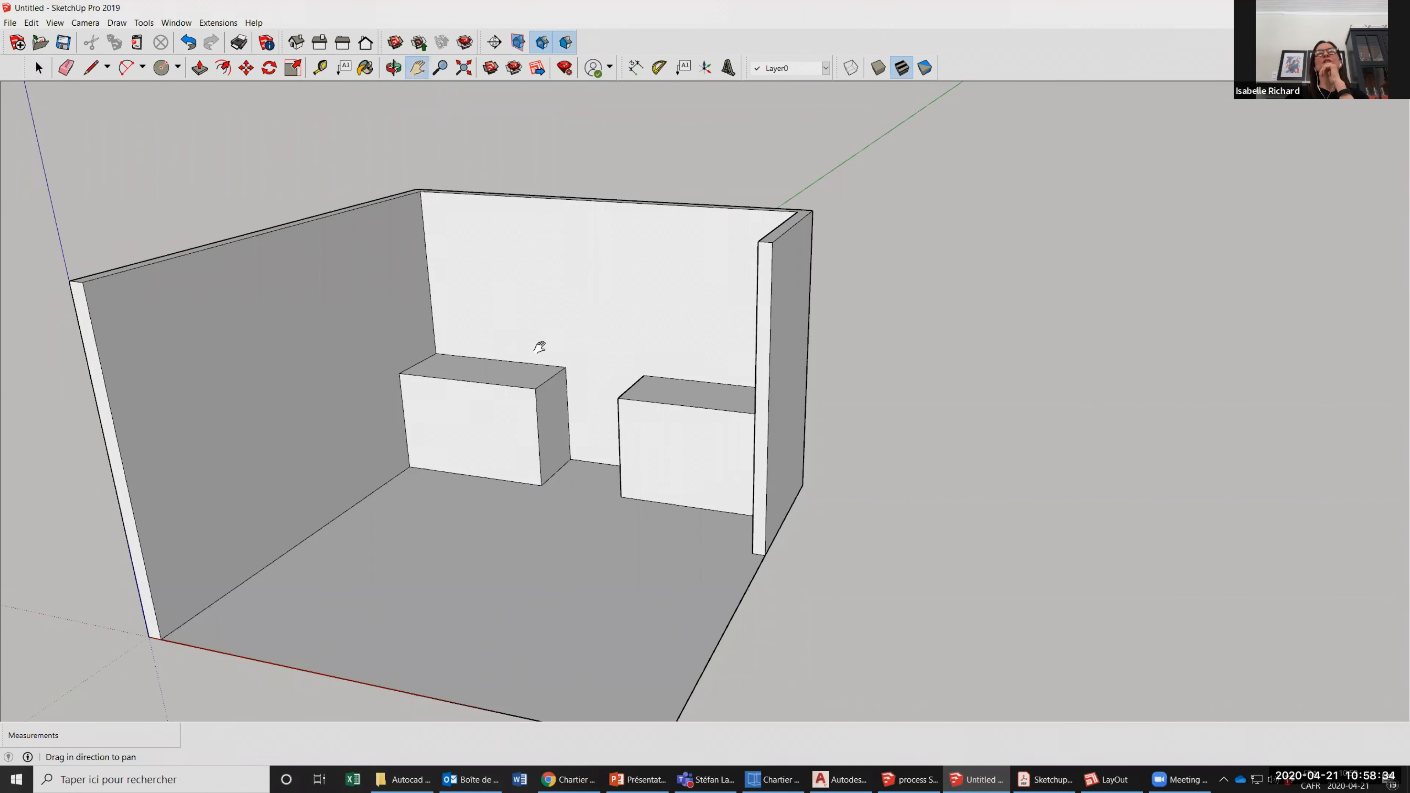
{"action": "left_click_drag", "start_coordinate": [783, 362], "coordinate": [293, 365]}
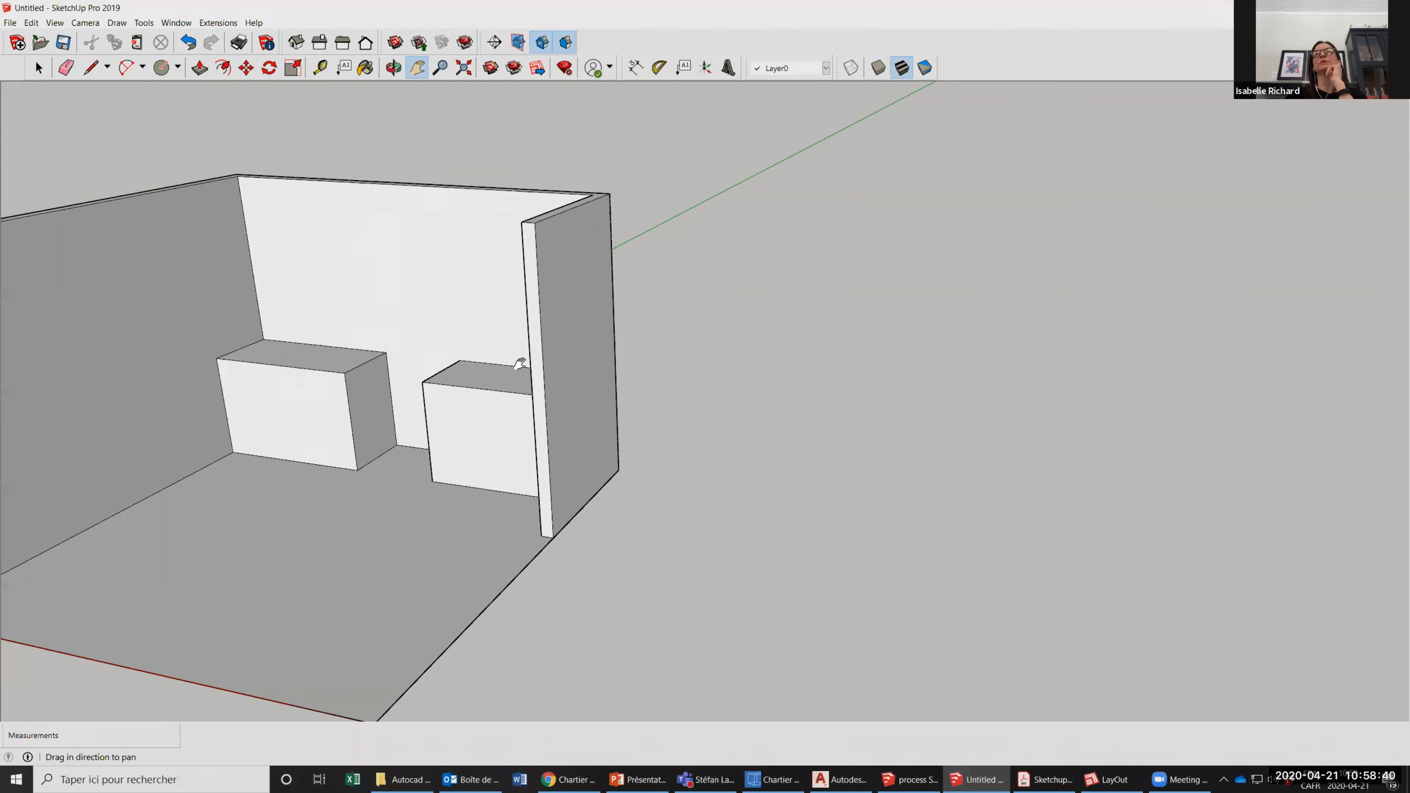
{"action": "left_click_drag", "start_coordinate": [572, 318], "coordinate": [395, 119]}
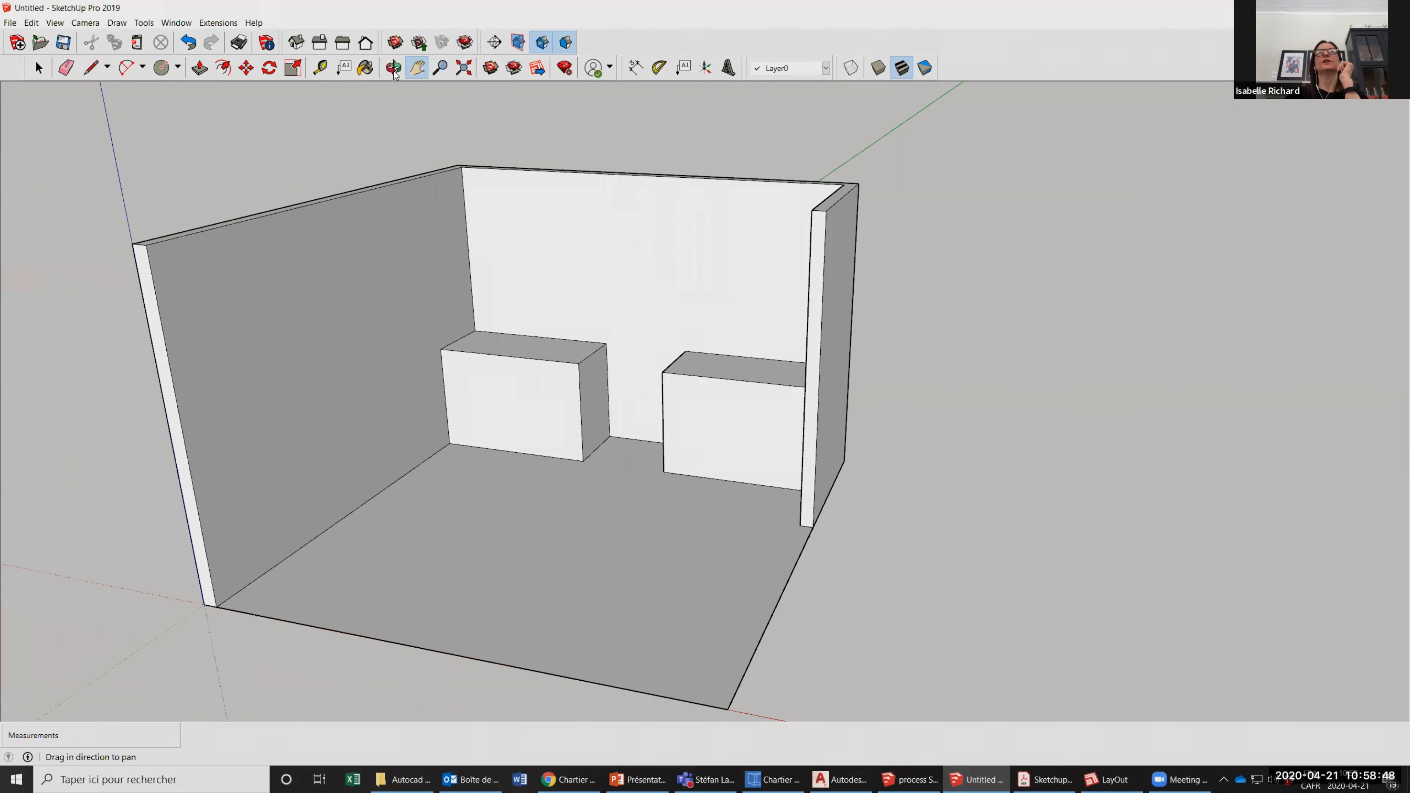
{"action": "left_click_drag", "start_coordinate": [597, 295], "coordinate": [577, 217]}
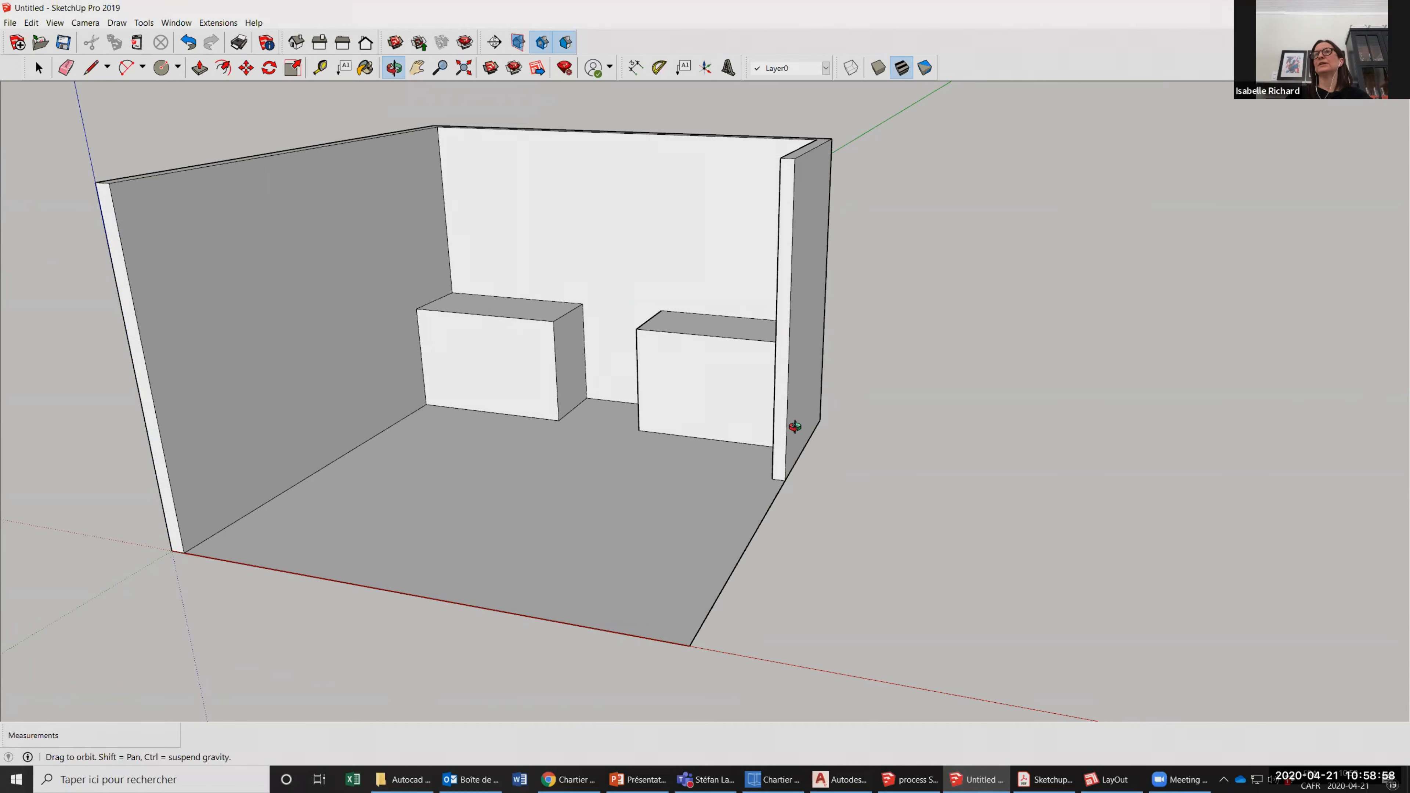
{"action": "left_click_drag", "start_coordinate": [795, 426], "coordinate": [372, 473]}
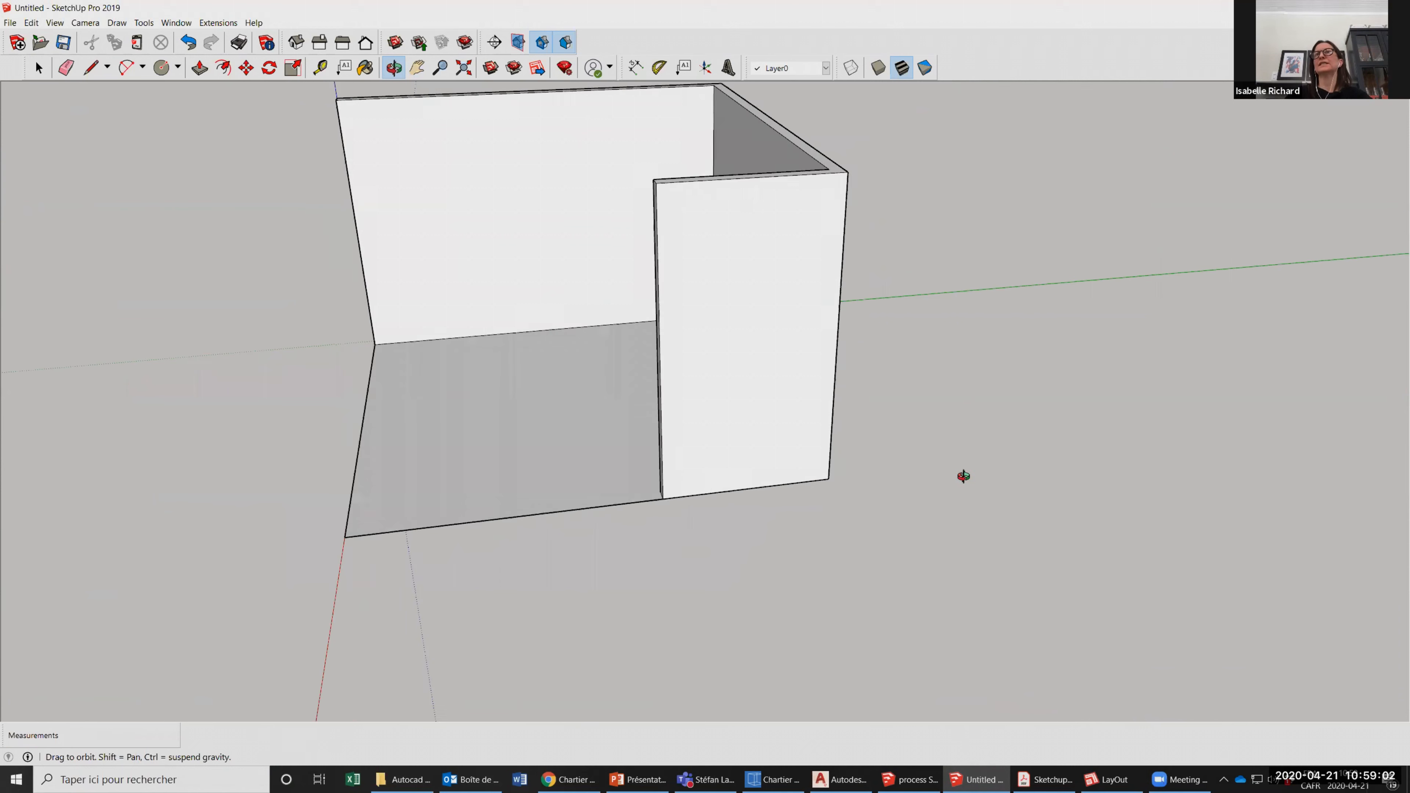
{"action": "left_click_drag", "start_coordinate": [726, 556], "coordinate": [473, 255]}
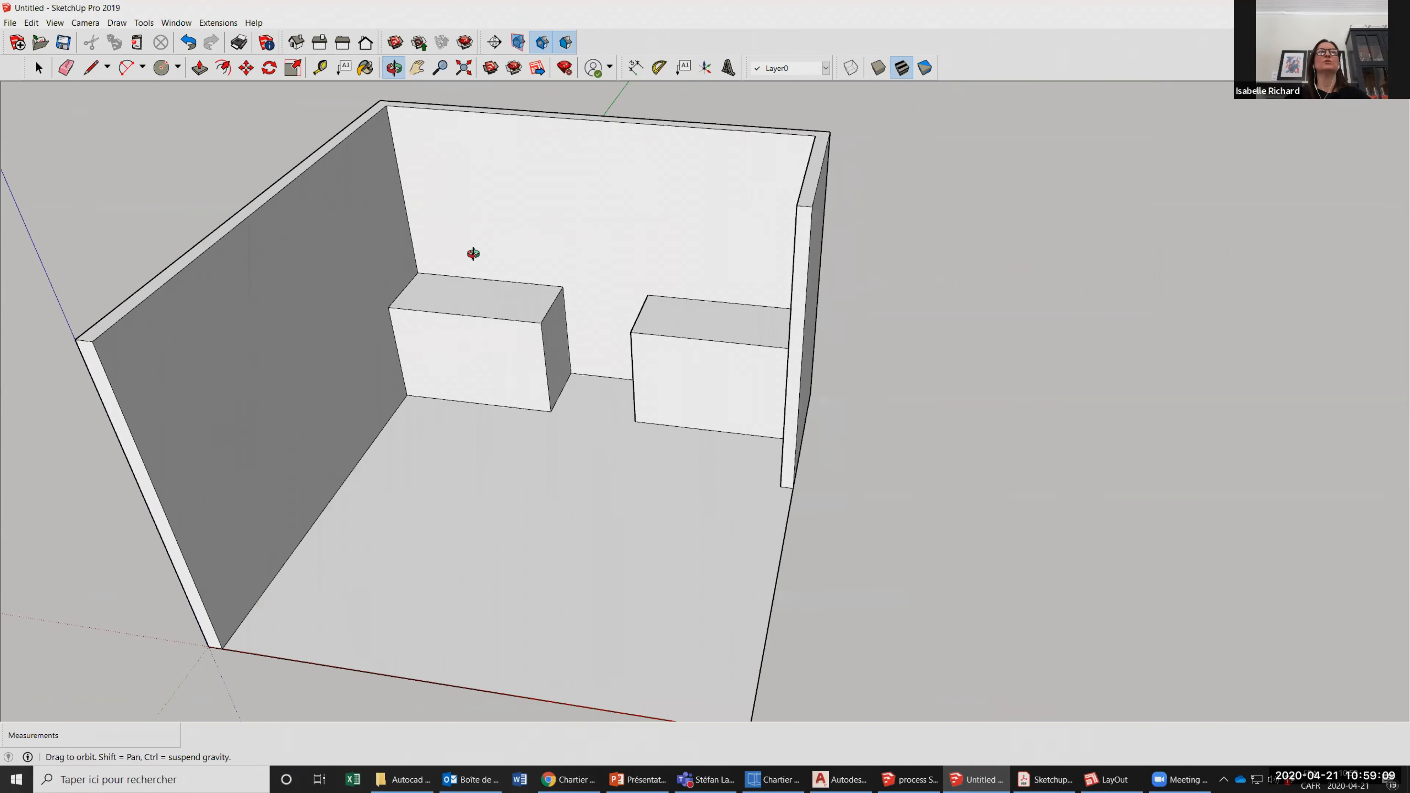
{"action": "left_click", "coordinate": [91, 68]}
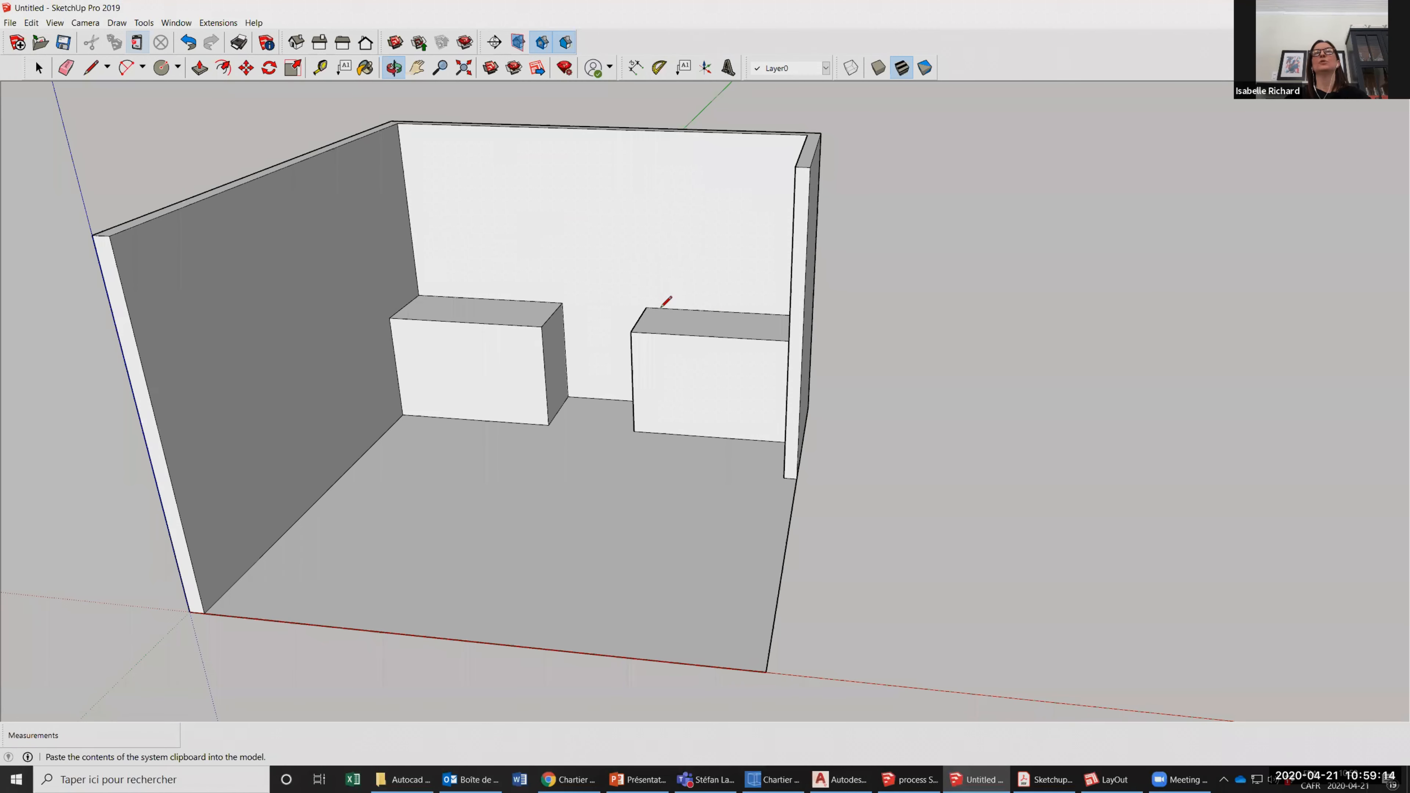
{"action": "left_click", "coordinate": [390, 317]}
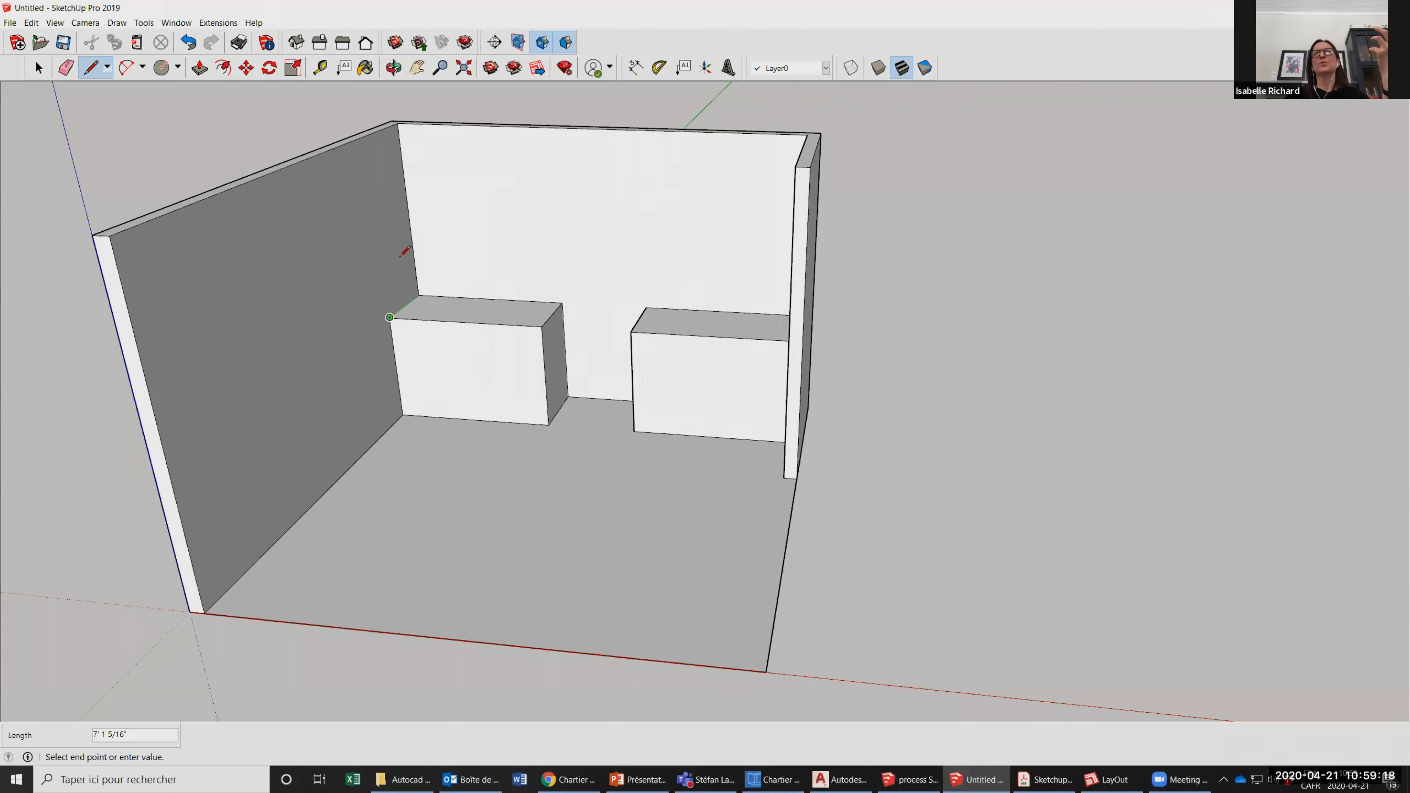
{"action": "mouse_move", "coordinate": [400, 257]}
{"action": "middle_mouse_down"}
{"action": "mouse_move", "coordinate": [433, 318]}
{"action": "mouse_move", "coordinate": [615, 363]}
{"action": "mouse_move", "coordinate": [473, 398]}
{"action": "mouse_move", "coordinate": [249, 277]}
{"action": "mouse_move", "coordinate": [226, 107]}
{"action": "mouse_move", "coordinate": [246, 167]}
{"action": "middle_mouse_up"}
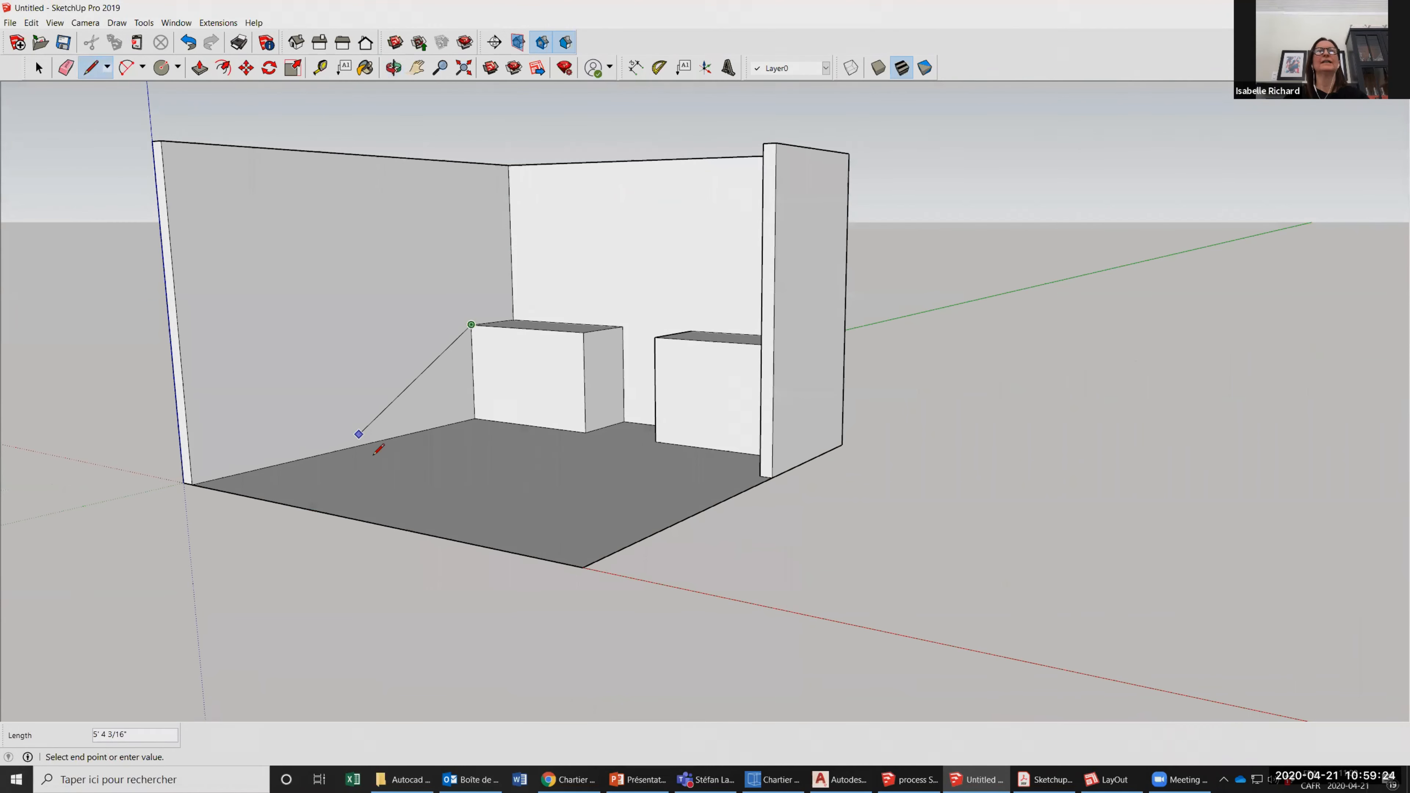
{"action": "left_click", "coordinate": [369, 443]}
{"action": "key", "text": "ctrl+z"}
Outline a 4.5-inch-high toe-kick strip along the bottom of the left counter block's front face with lines.
{"action": "left_click", "coordinate": [393, 67]}
{"action": "left_click_drag", "start_coordinate": [592, 306], "coordinate": [546, 289]}
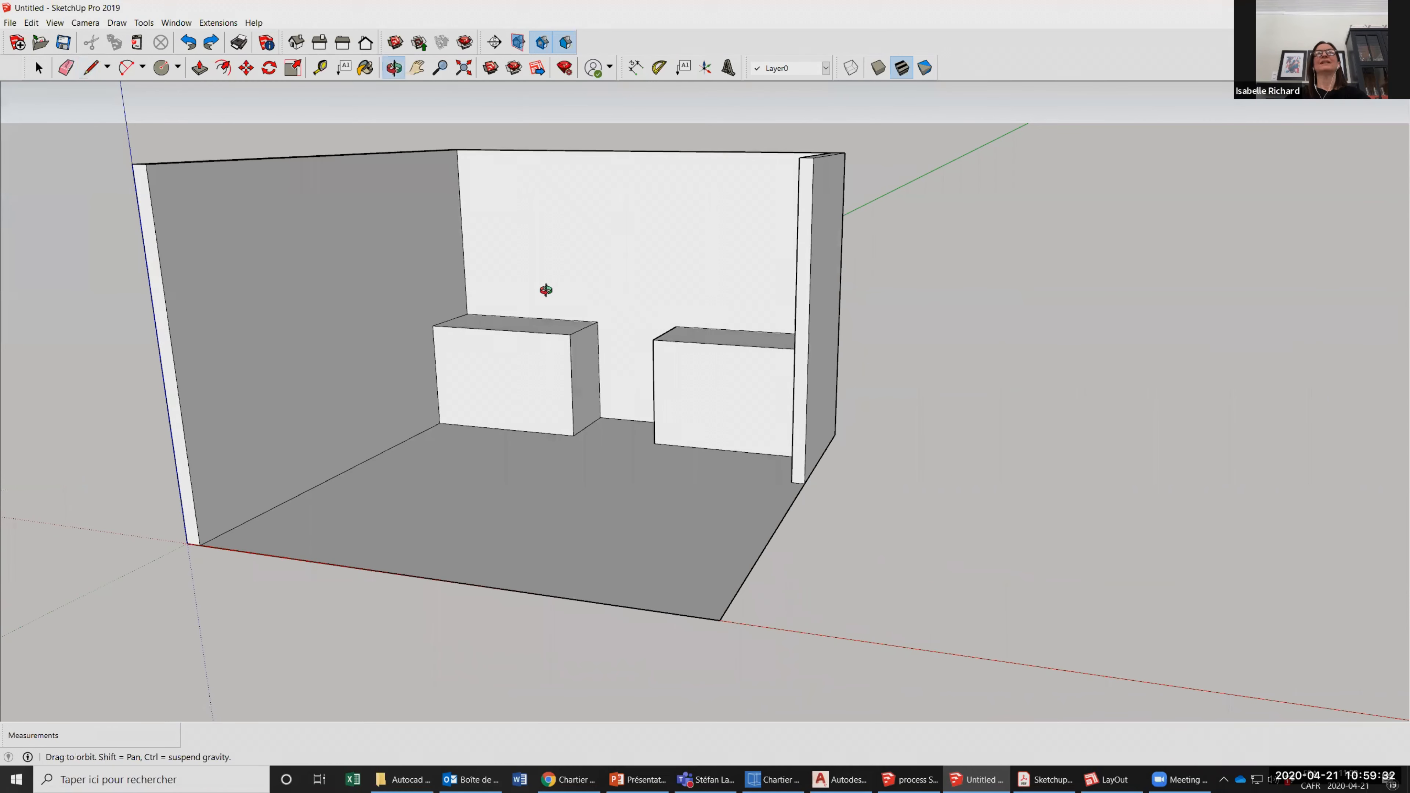
{"action": "scroll", "coordinate": [578, 396], "scroll_direction": "up", "scroll_amount": 3}
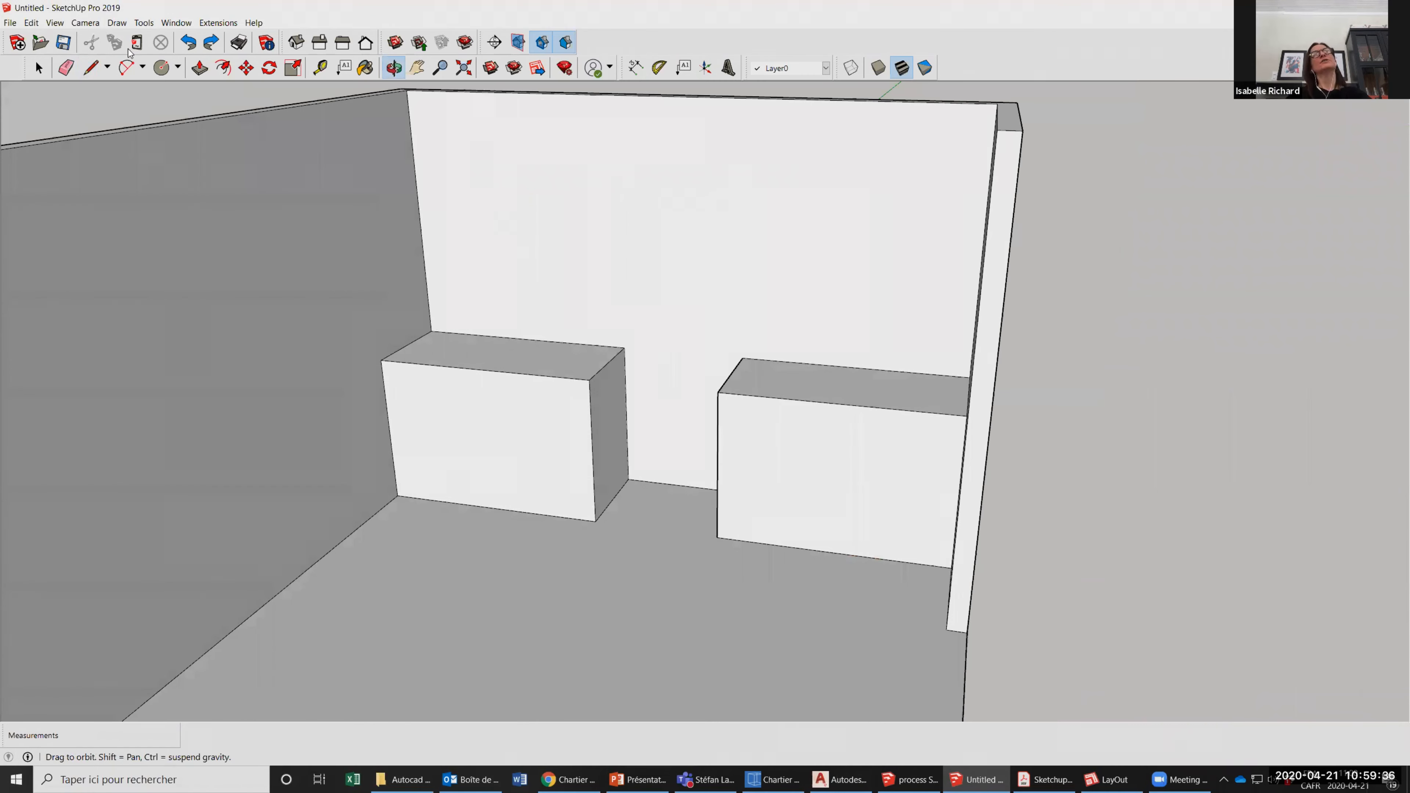
{"action": "left_click", "coordinate": [92, 68]}
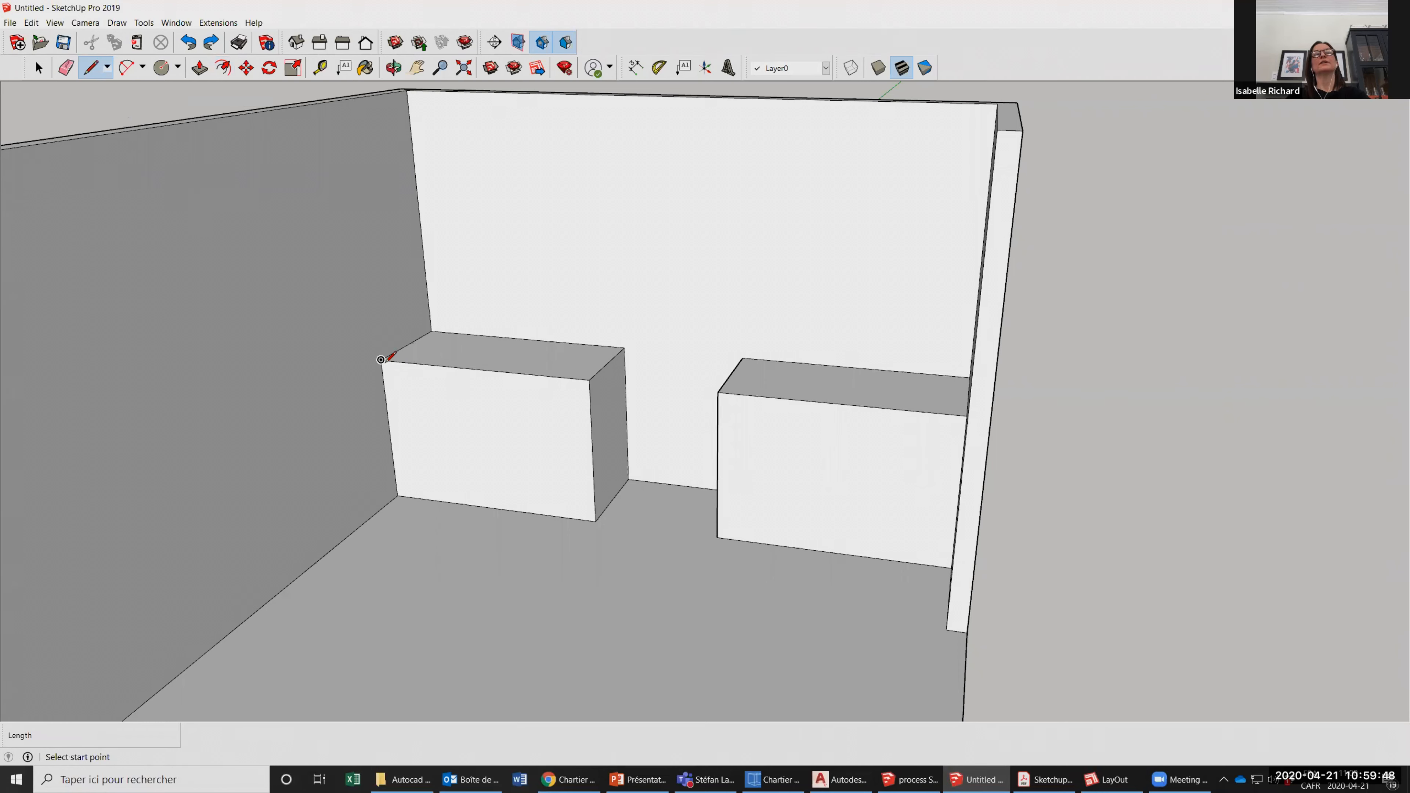
{"action": "scroll", "coordinate": [404, 502], "scroll_direction": "up", "scroll_amount": 2}
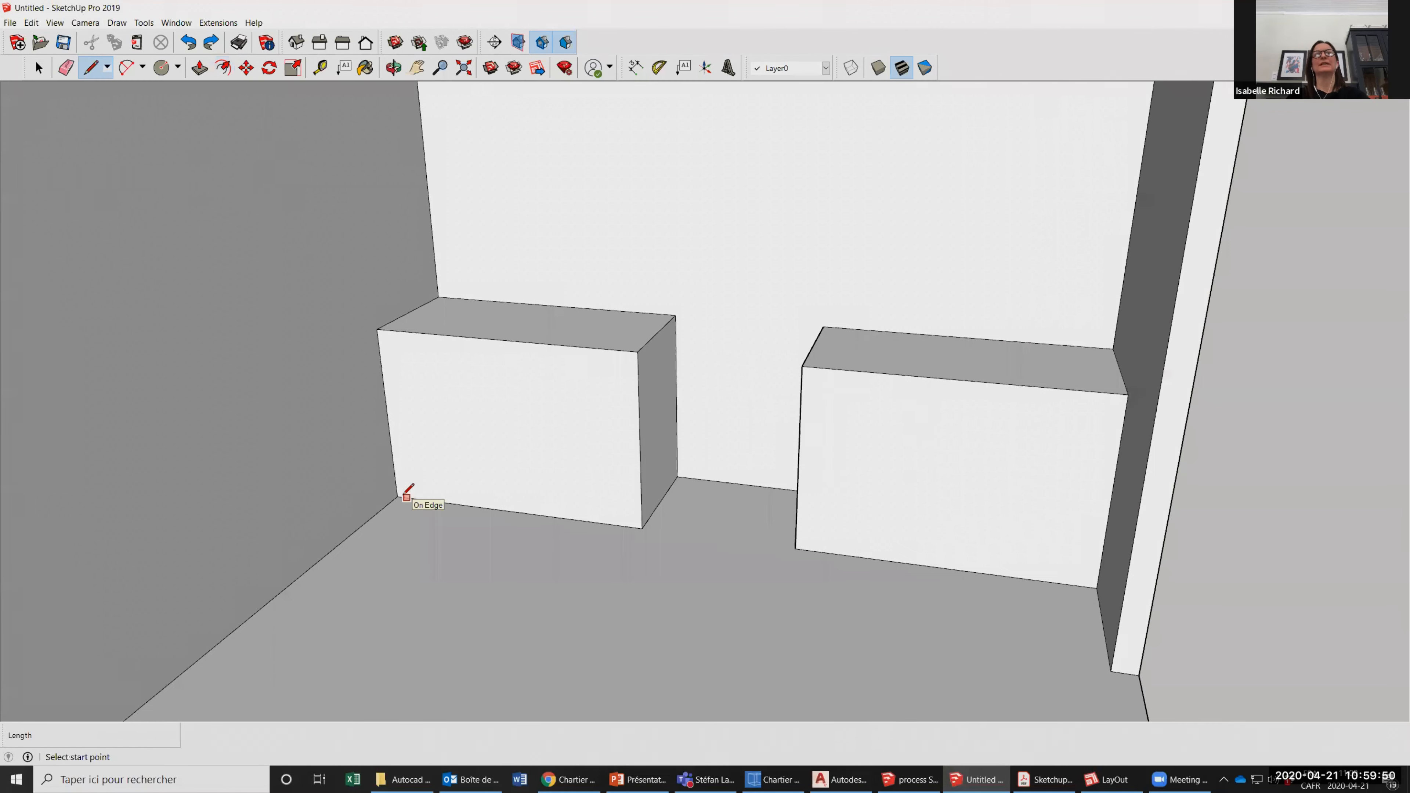
{"action": "scroll", "coordinate": [391, 496], "scroll_direction": "down", "scroll_amount": 3}
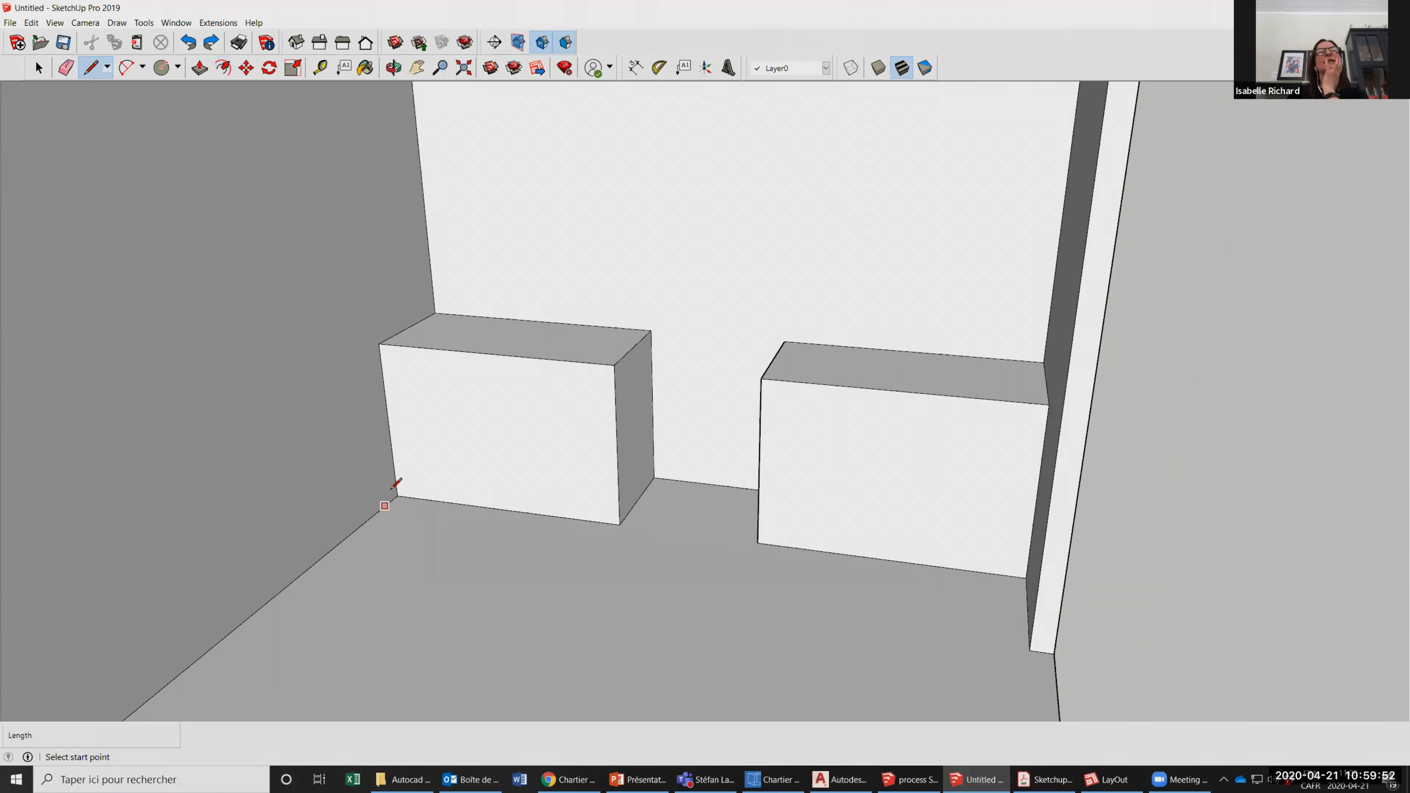
{"action": "scroll", "coordinate": [407, 489], "scroll_direction": "up", "scroll_amount": 2}
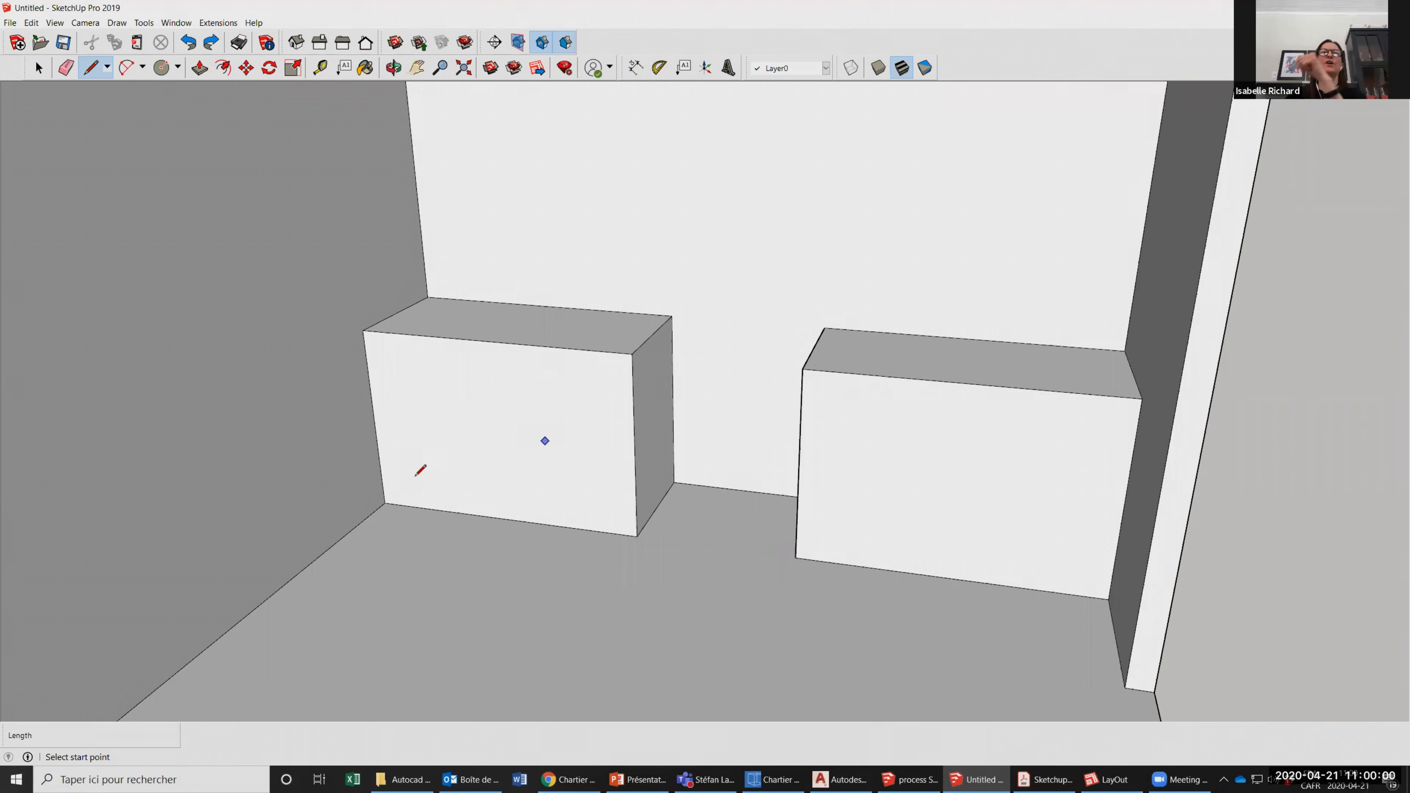
{"action": "left_click", "coordinate": [385, 502]}
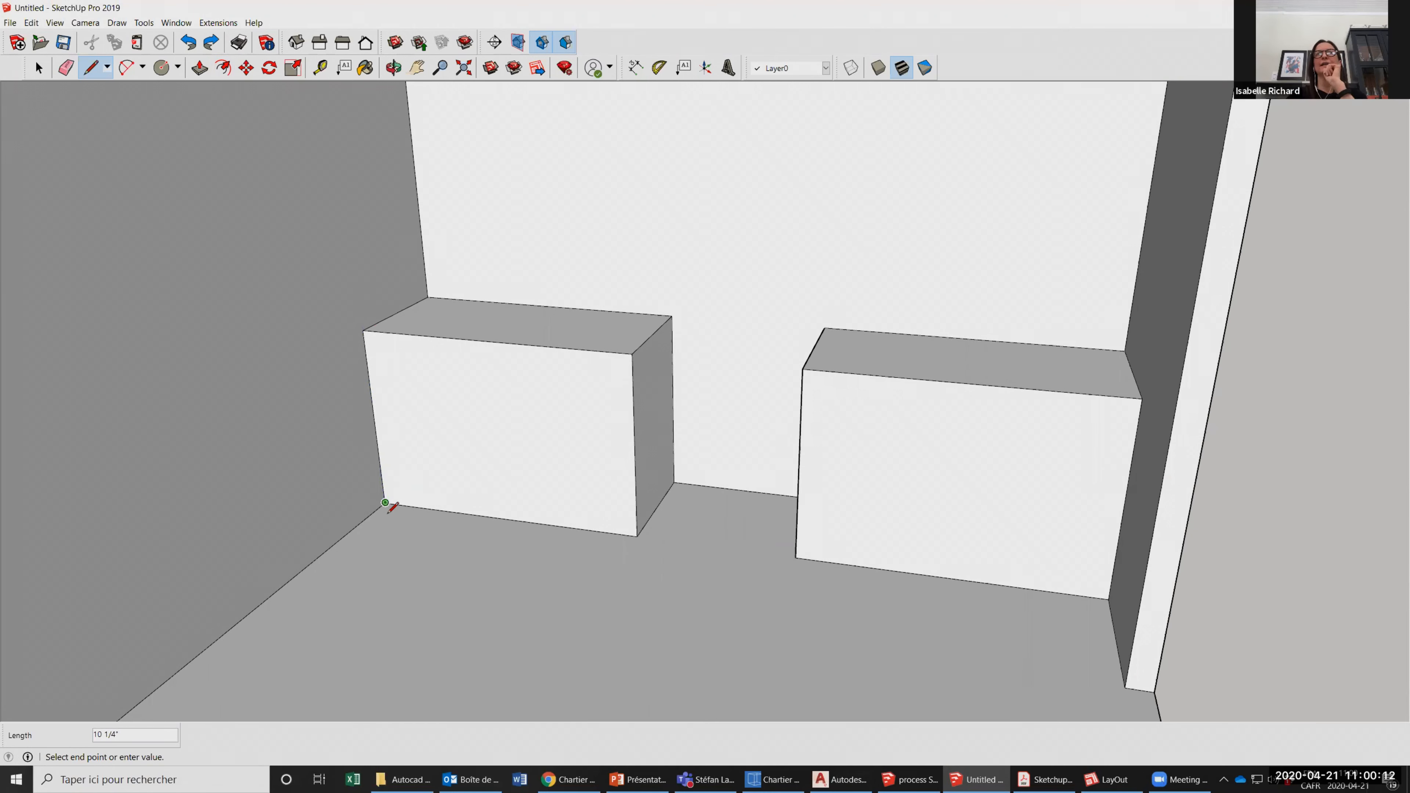
{"action": "type", "text": "4"}
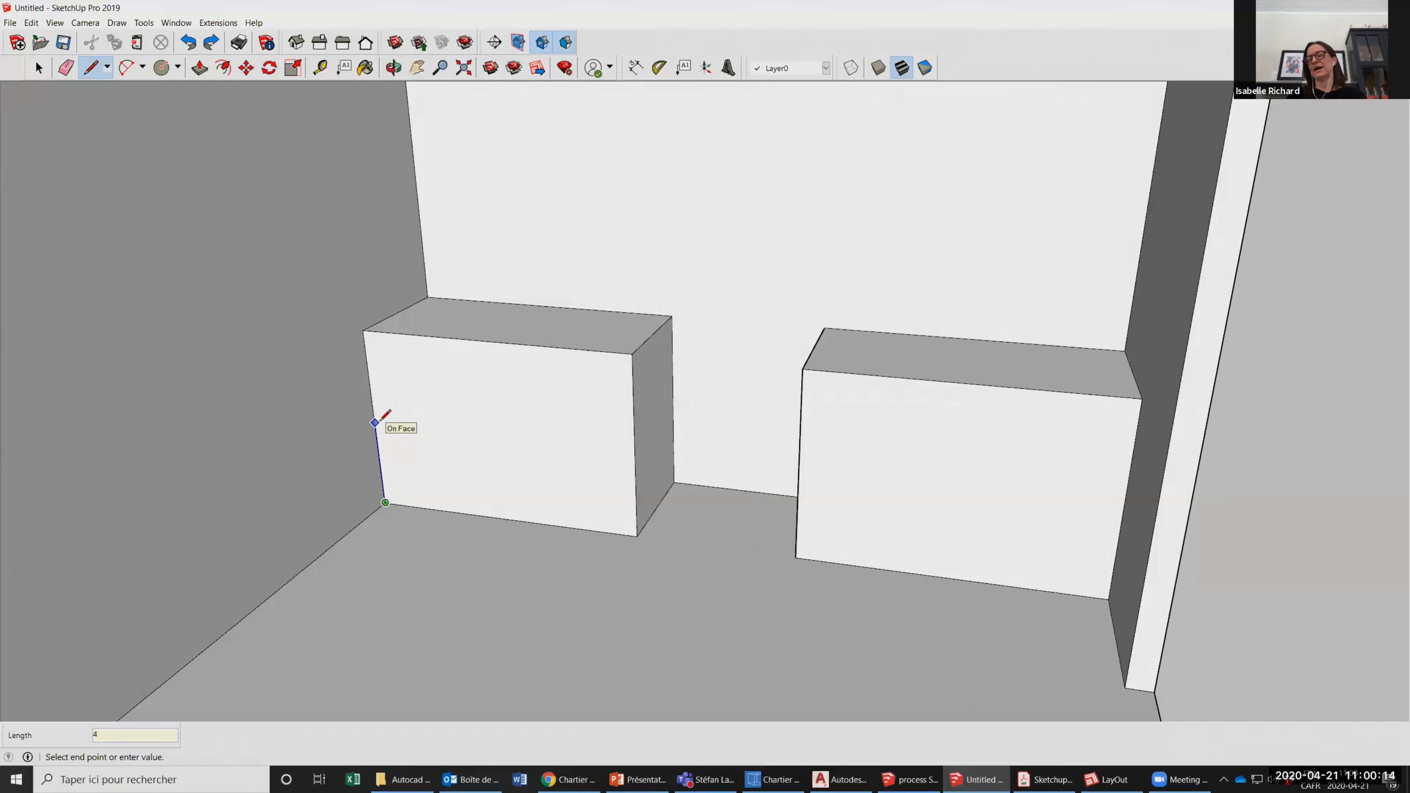
{"action": "type", "text": ".5"}
{"action": "key", "text": "Return"}
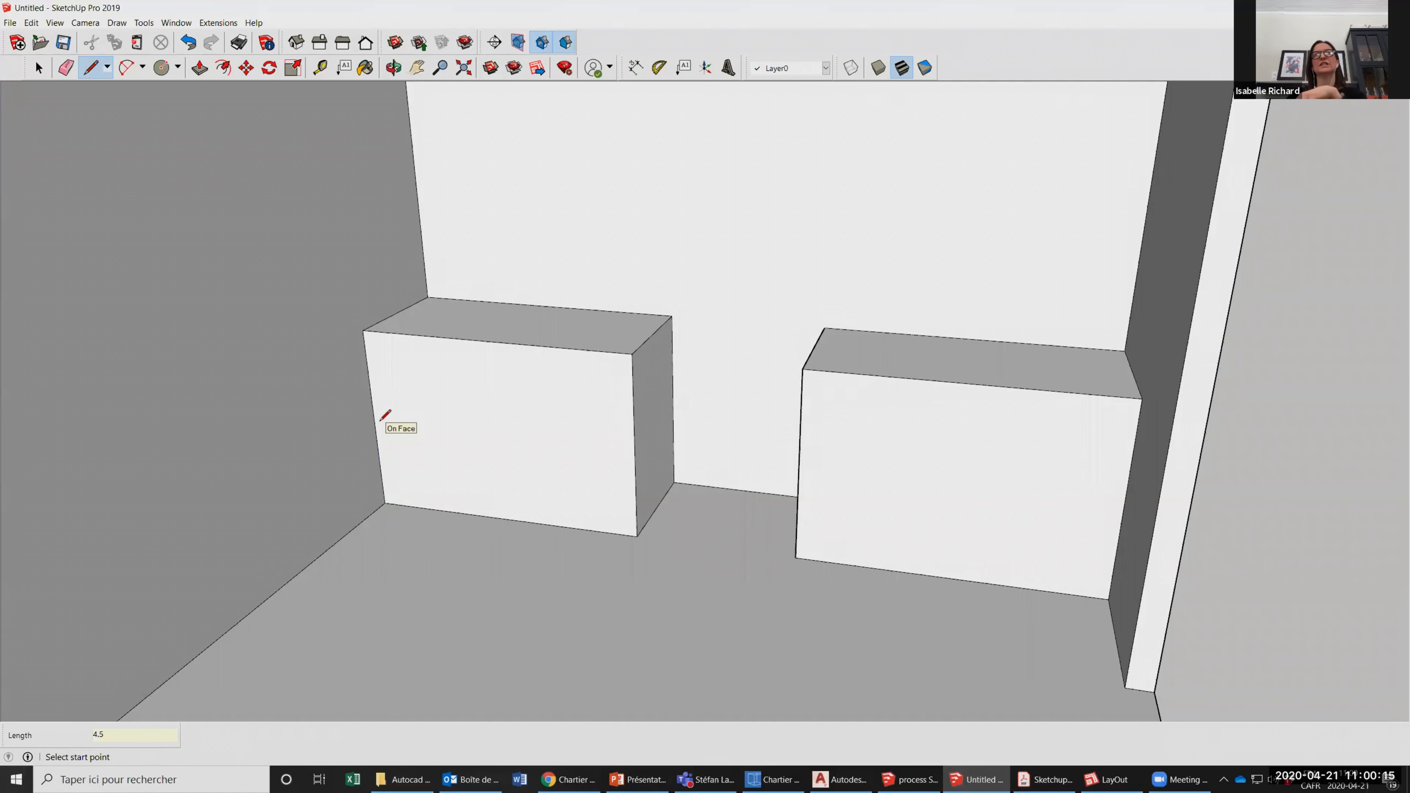
{"action": "left_click", "coordinate": [382, 481]}
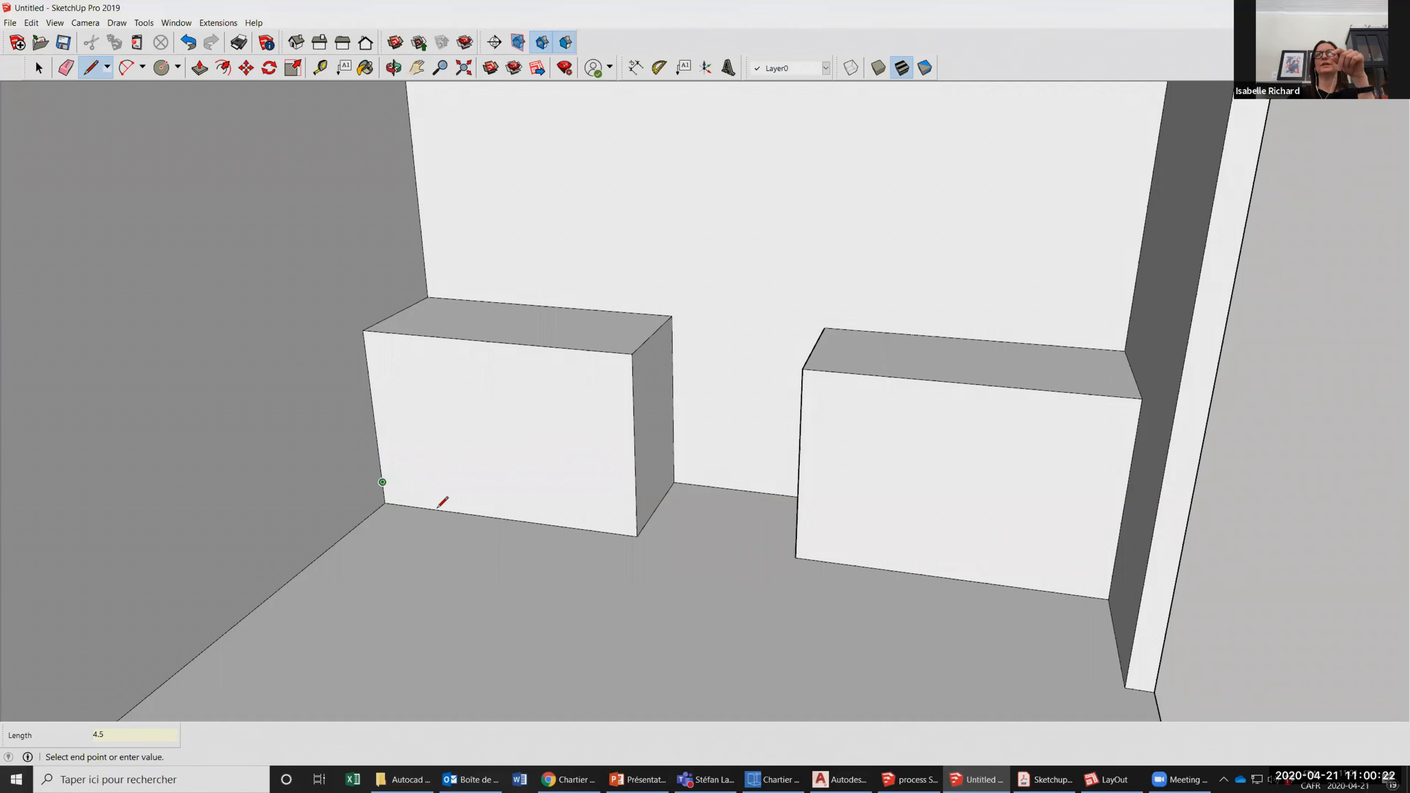
{"action": "left_click", "coordinate": [637, 515]}
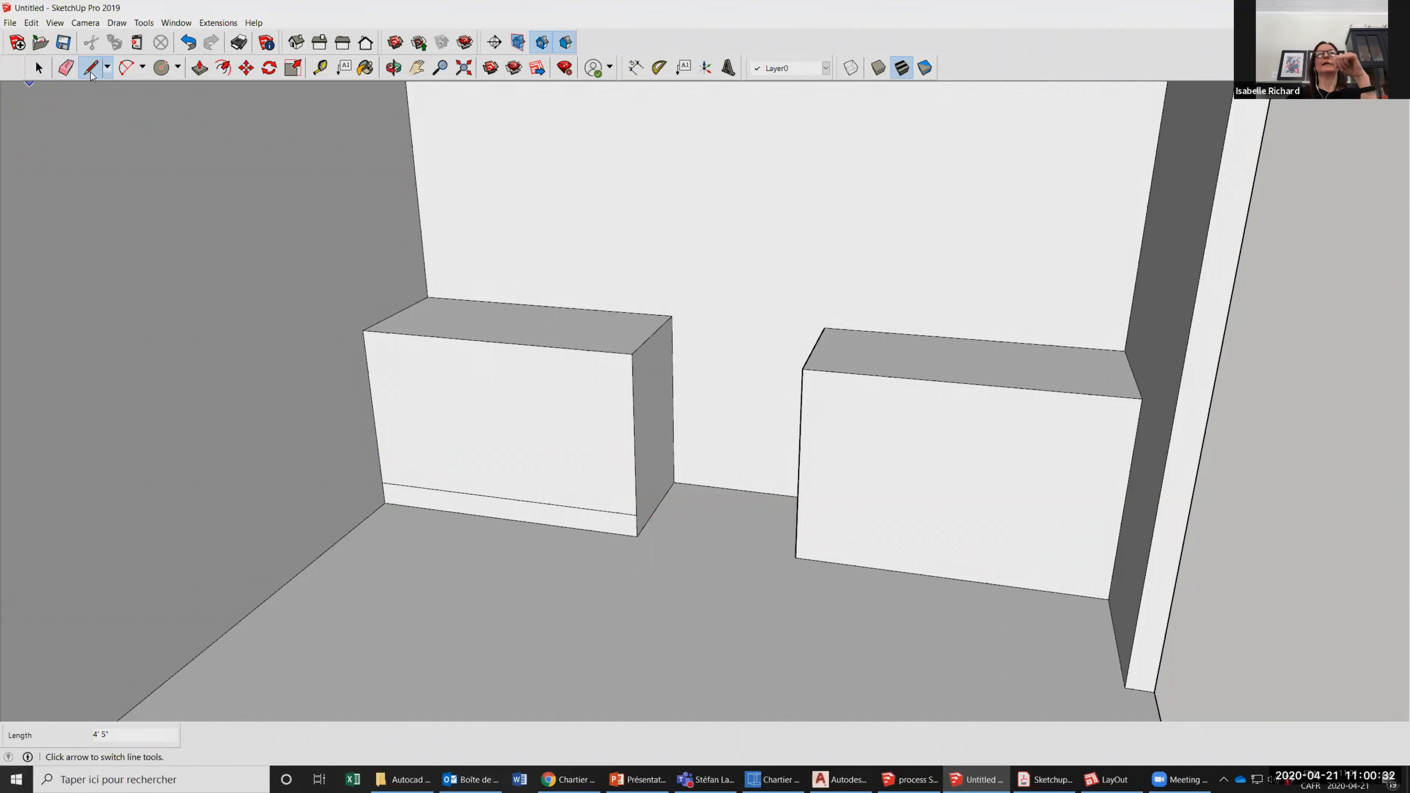
Push the toe-kick strip of the left counter block 2 inches inward.
{"action": "left_click", "coordinate": [200, 67]}
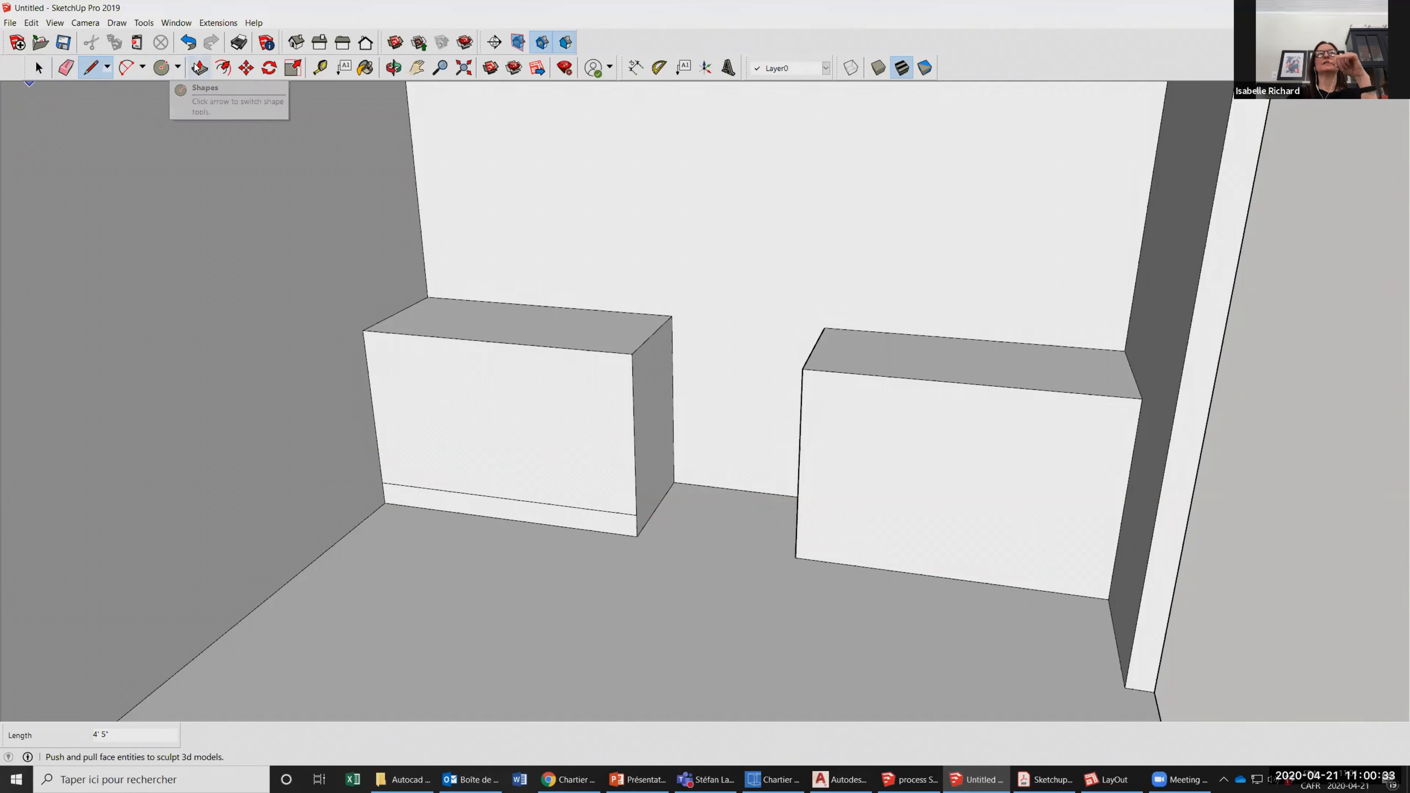
{"action": "left_click", "coordinate": [628, 530]}
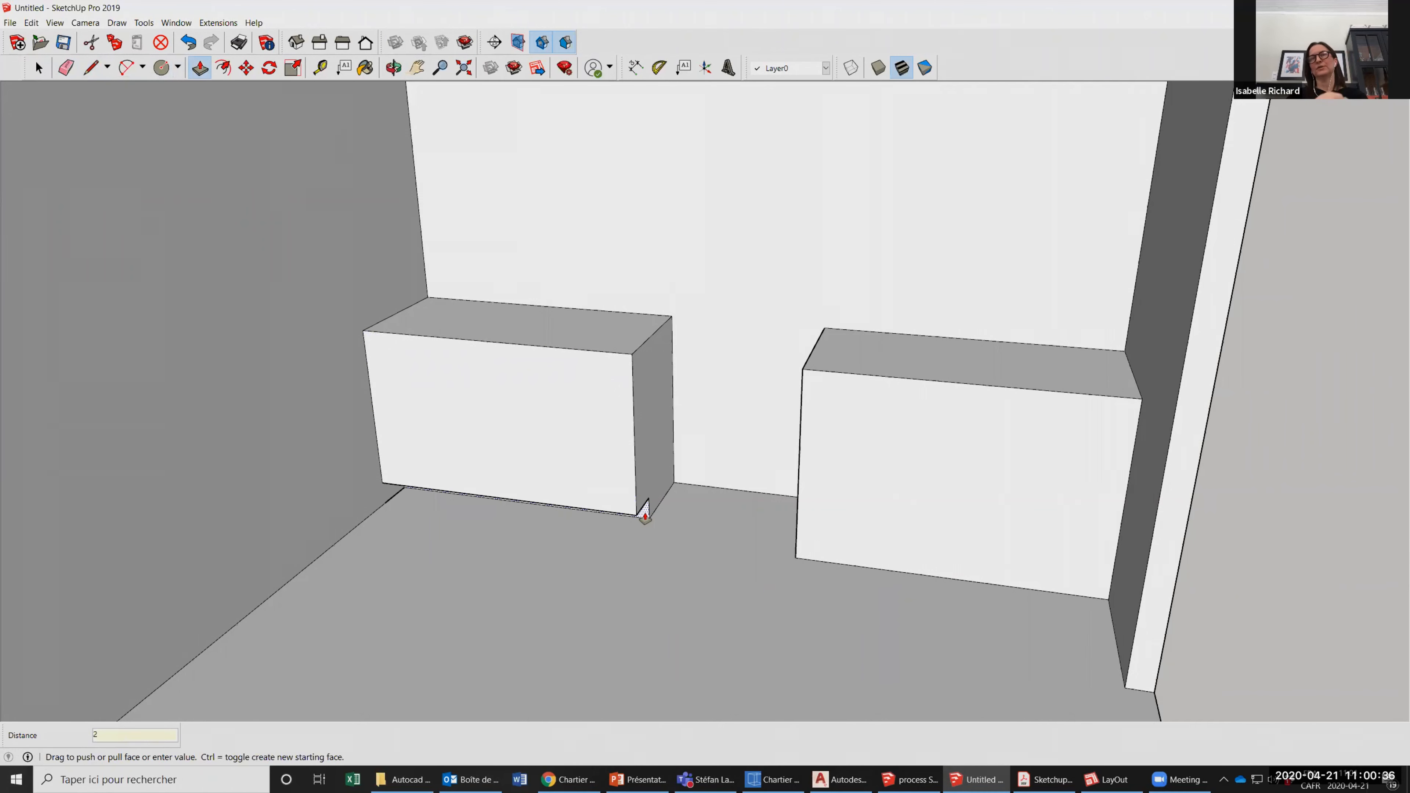
{"action": "key", "text": "Return"}
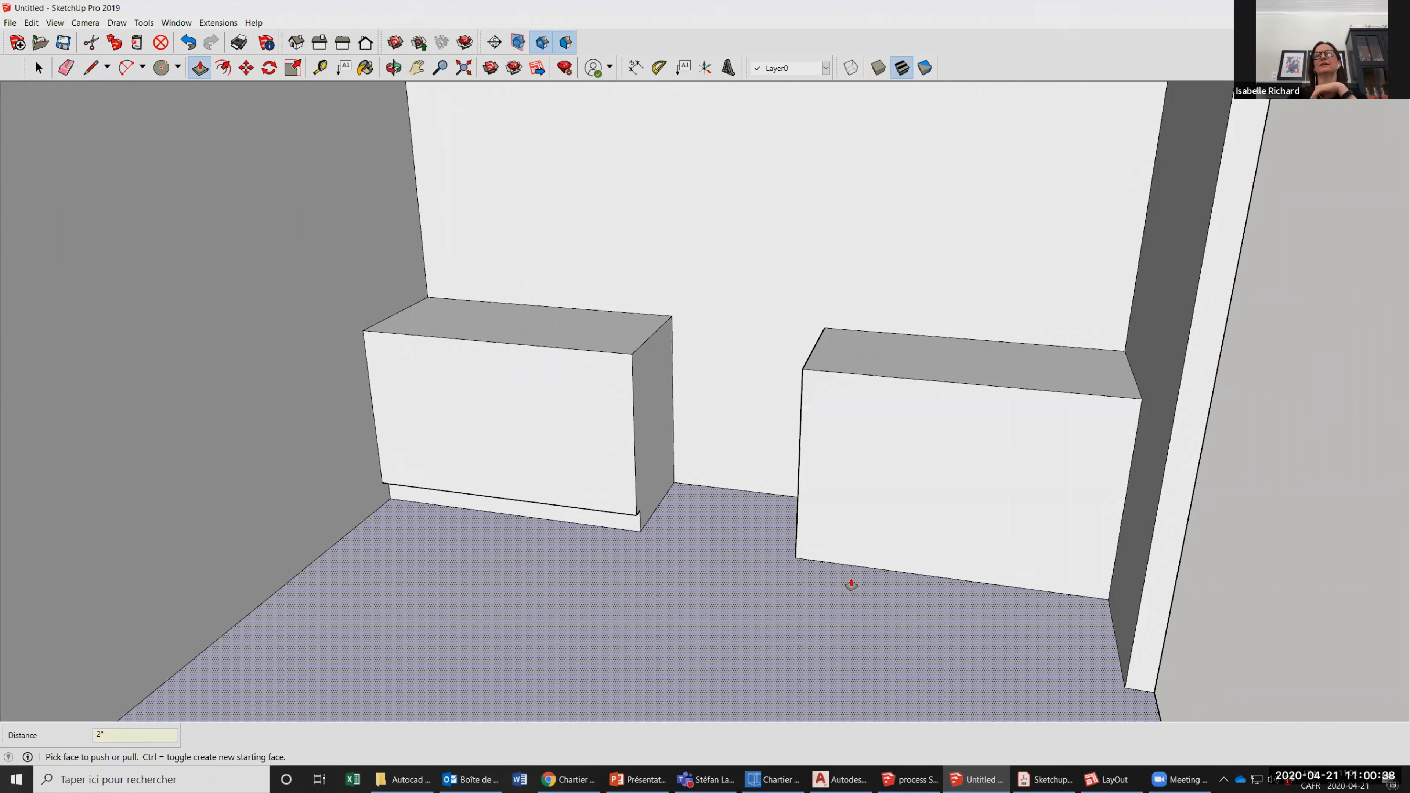
Draw a line across the right counter block's front face 4 1/2 inches above the floor for its toe kick.
{"action": "scroll", "coordinate": [597, 568], "scroll_direction": "up", "scroll_amount": 2}
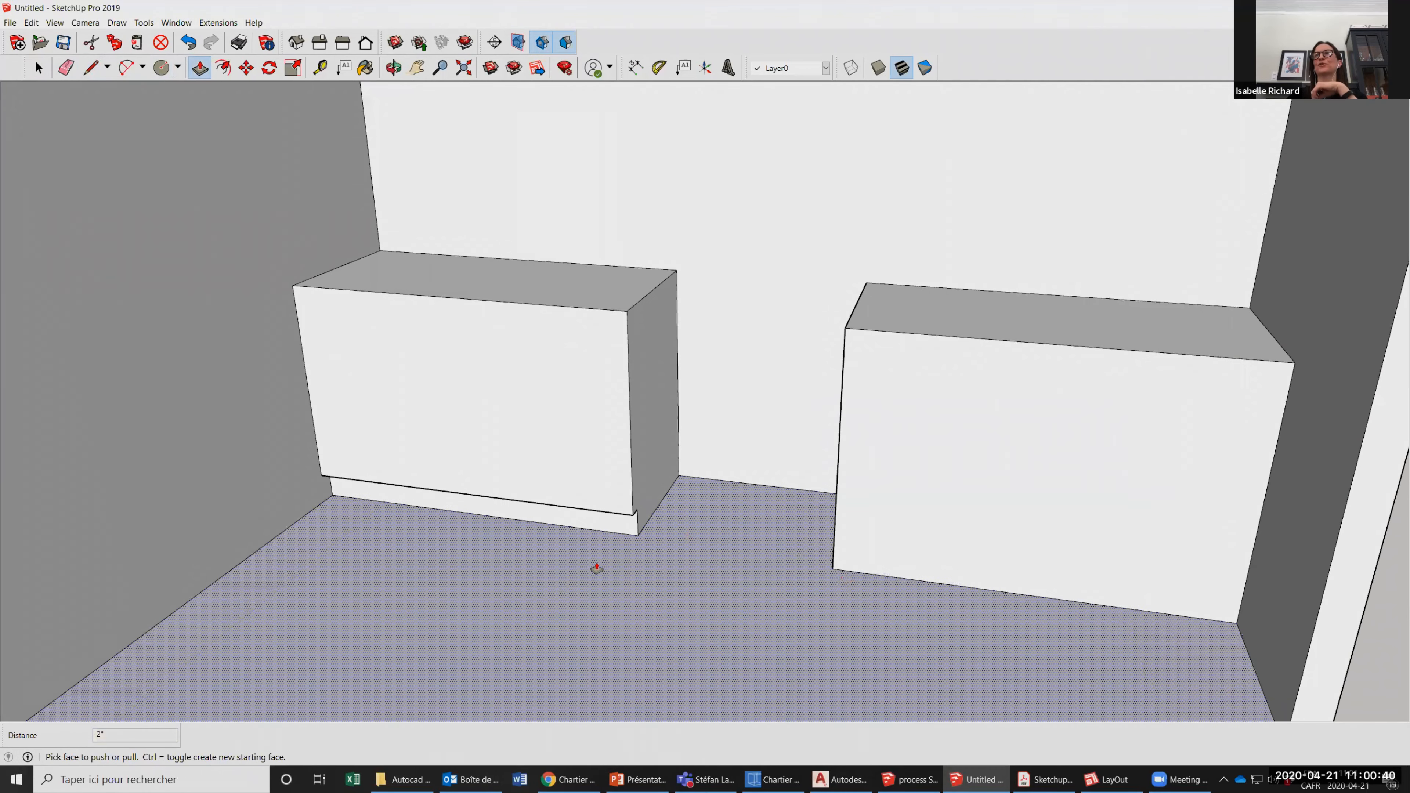
{"action": "scroll", "coordinate": [597, 568], "scroll_direction": "up", "scroll_amount": 1}
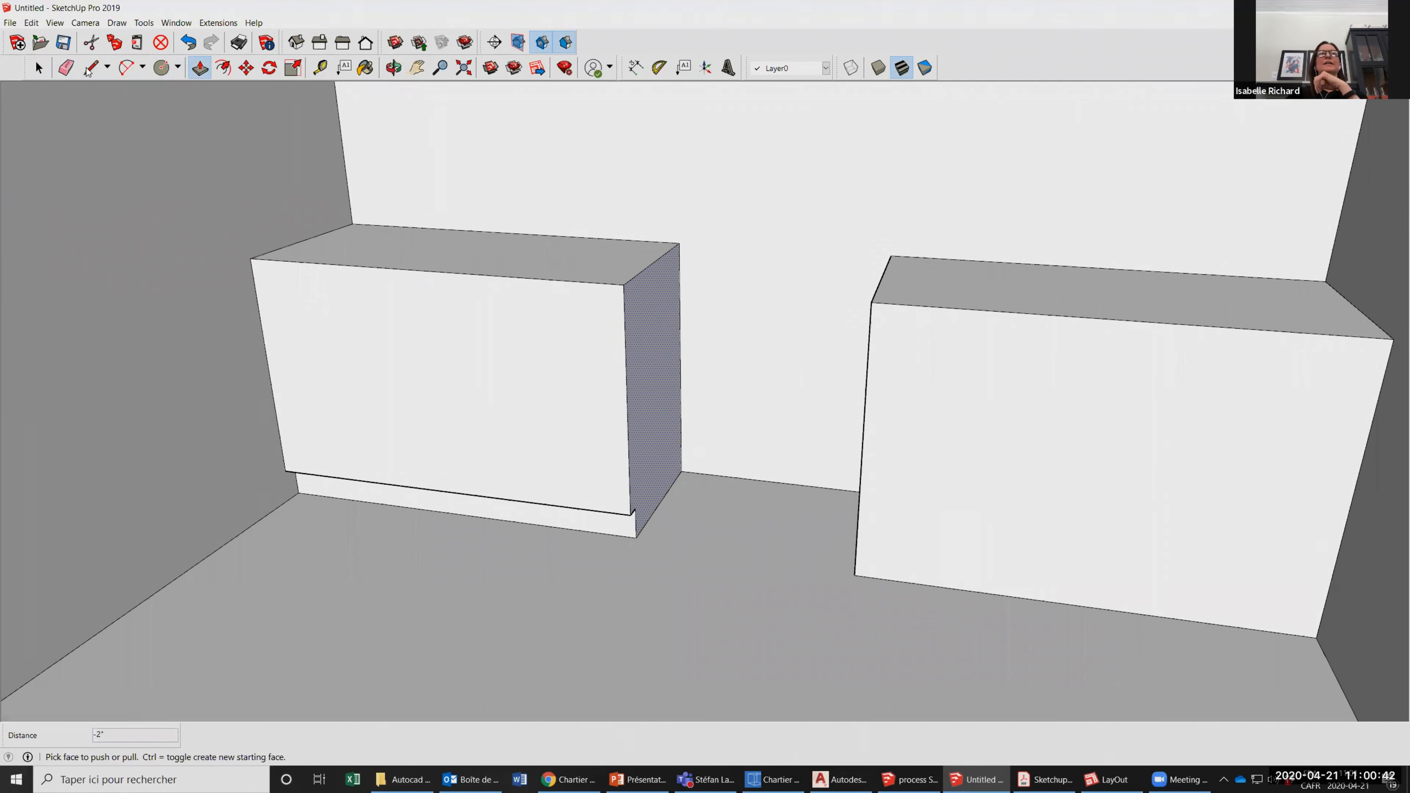
{"action": "scroll", "coordinate": [859, 469], "scroll_direction": "down", "scroll_amount": 2}
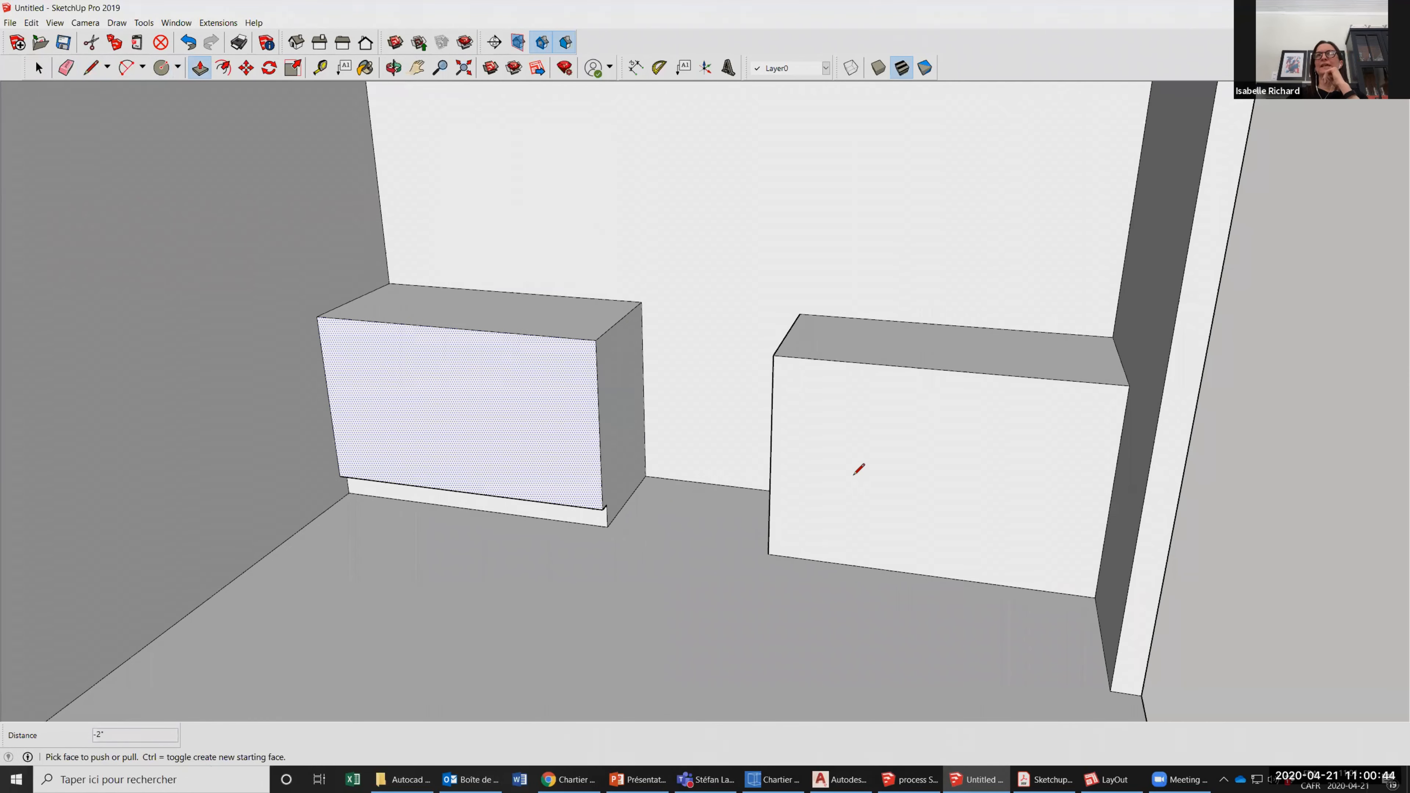
{"action": "scroll", "coordinate": [750, 535], "scroll_direction": "down", "scroll_amount": 1}
{"action": "key", "text": "l"}
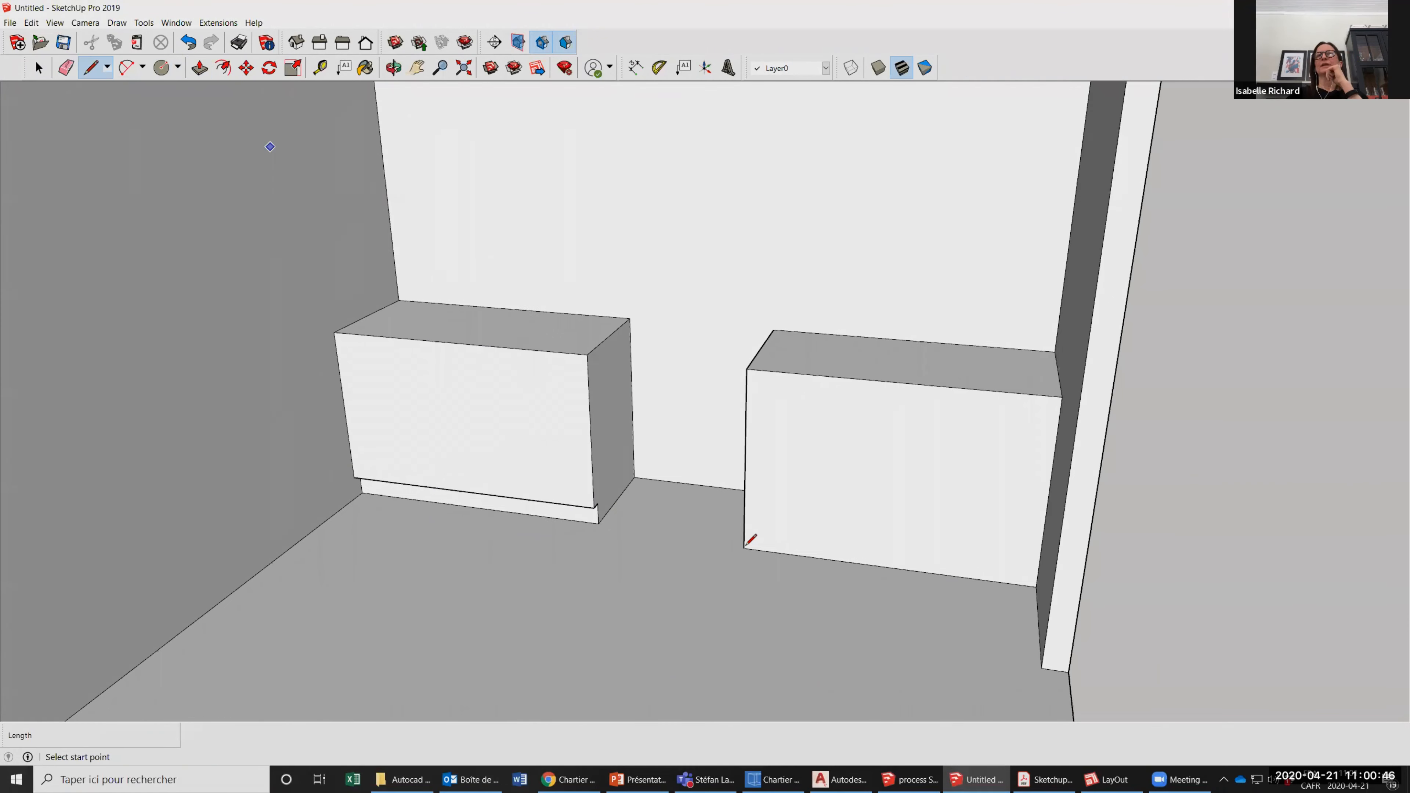
{"action": "left_click", "coordinate": [744, 548]}
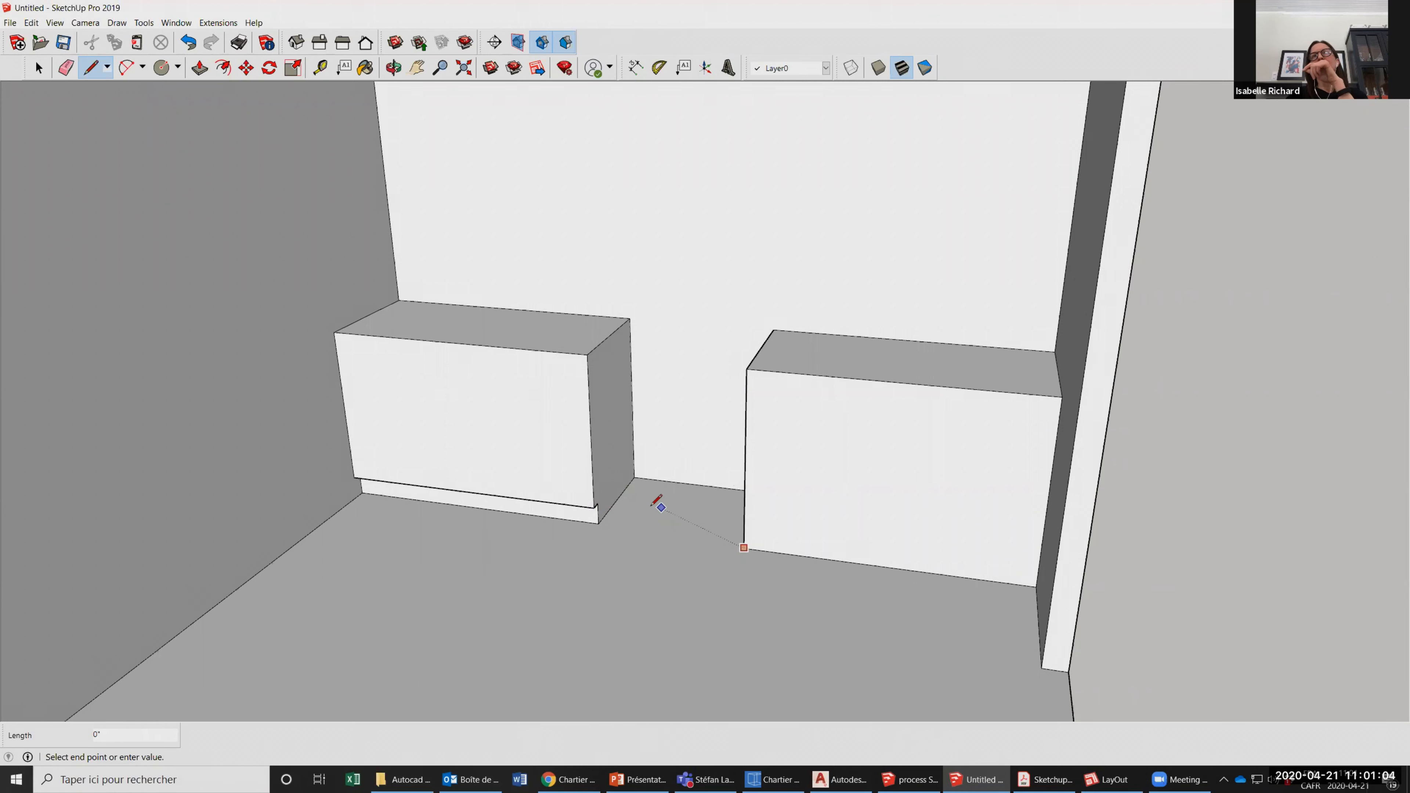
{"action": "key", "text": "Escape"}
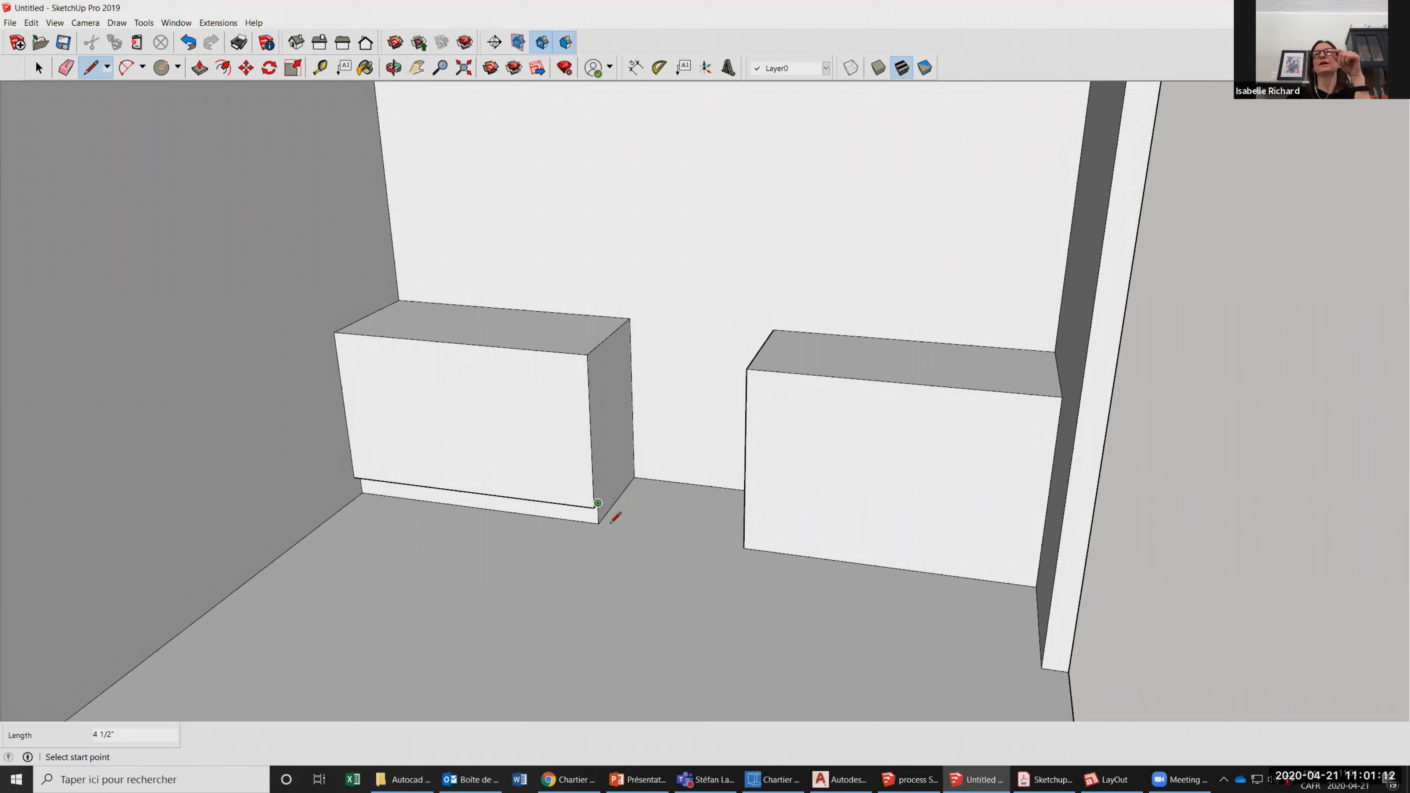
{"action": "left_click", "coordinate": [744, 526]}
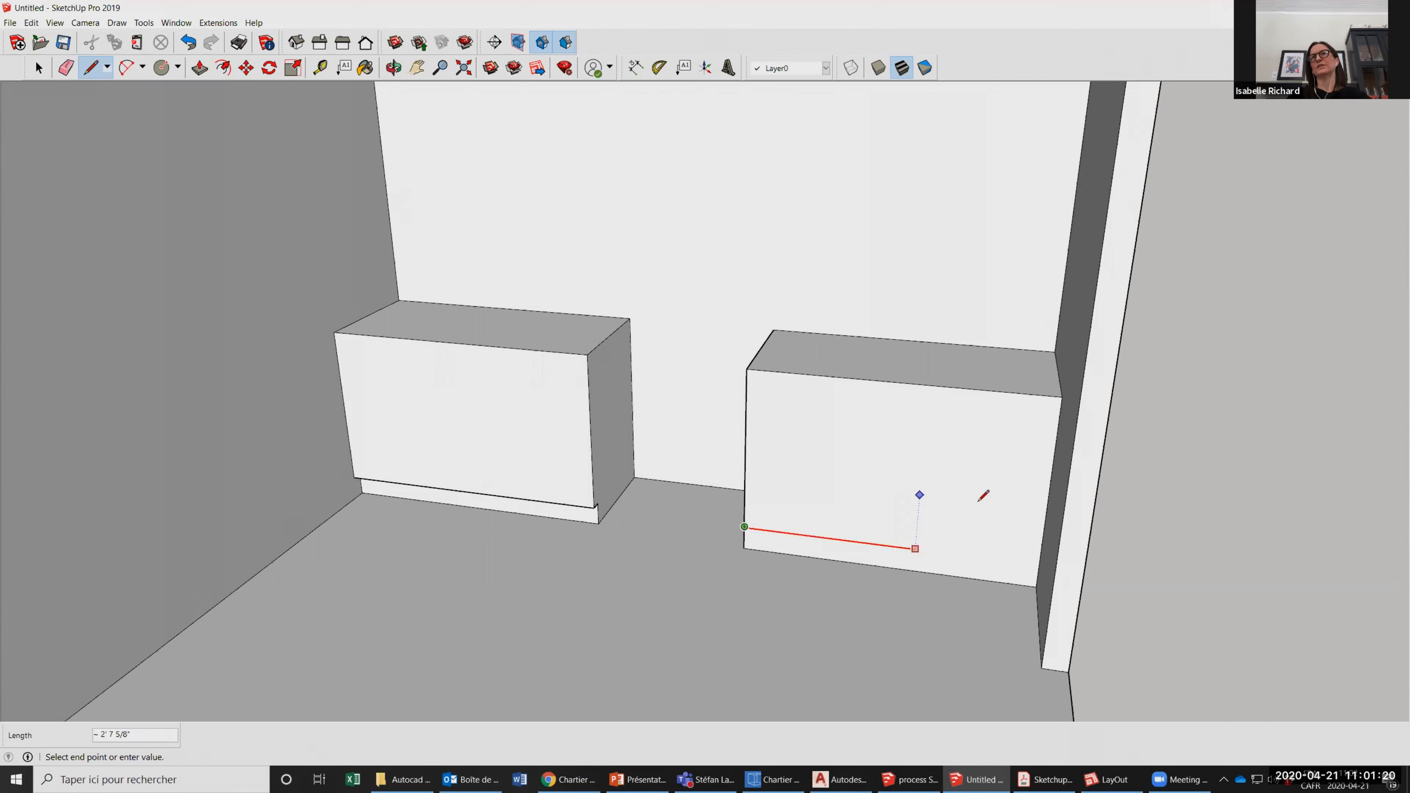
{"action": "left_click", "coordinate": [1037, 564]}
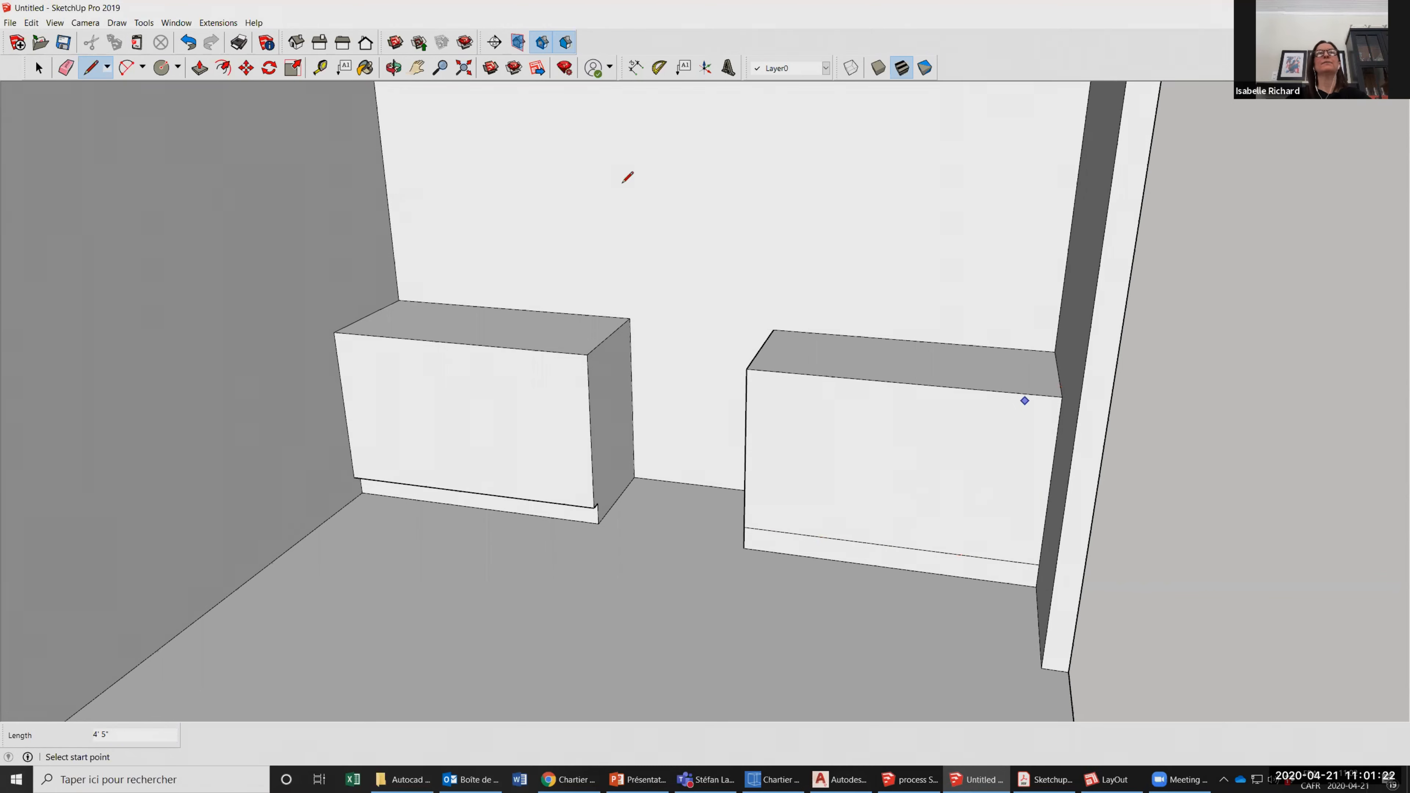
Push the bottom strip of the right counter block's front face in by 2 inches.
{"action": "left_click", "coordinate": [393, 68]}
{"action": "mouse_move", "coordinate": [472, 331]}
{"action": "left_mouse_down"}
{"action": "mouse_move", "coordinate": [671, 325]}
{"action": "mouse_move", "coordinate": [700, 310]}
{"action": "left_mouse_up"}
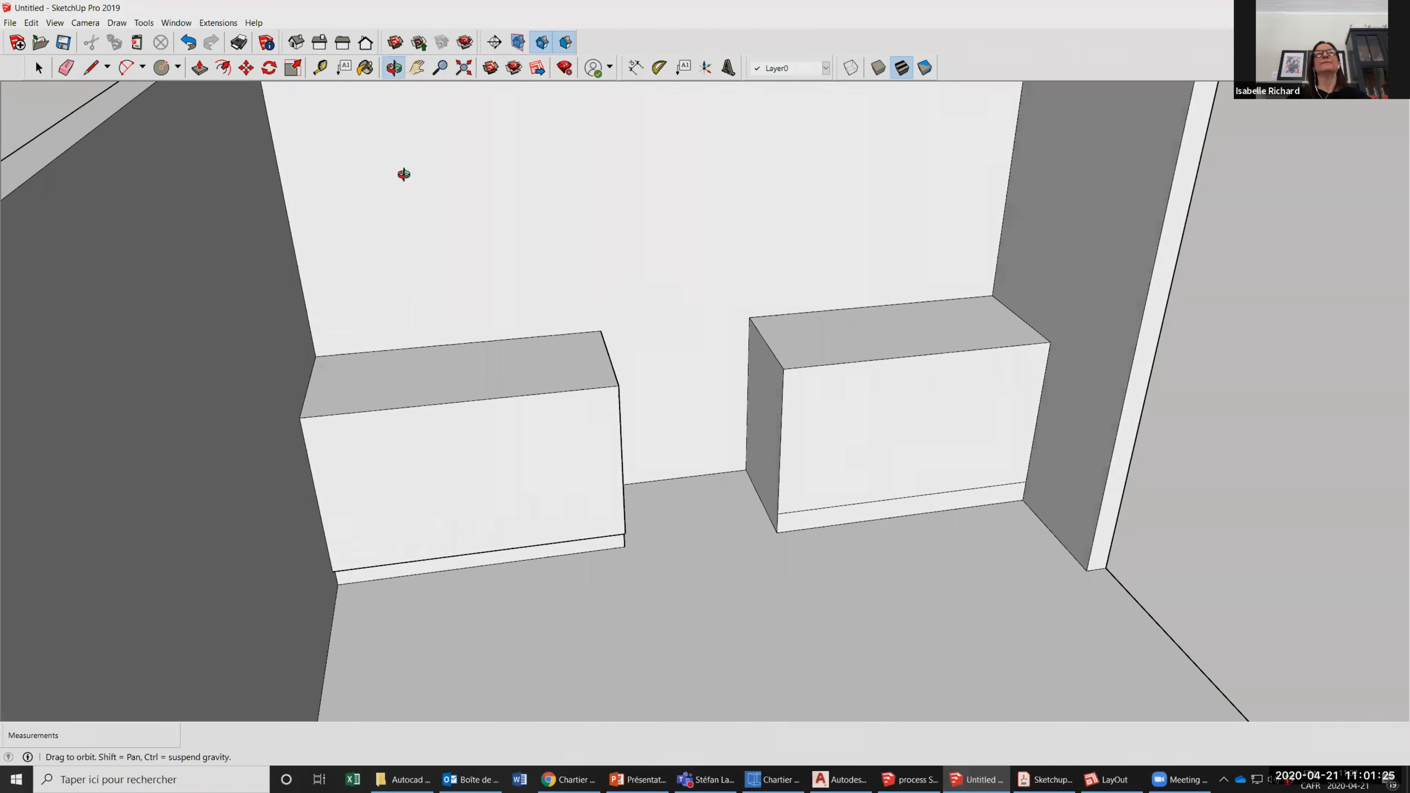
{"action": "left_click", "coordinate": [201, 69]}
{"action": "middle_click_drag", "start_coordinate": [777, 549], "coordinate": [642, 623]}
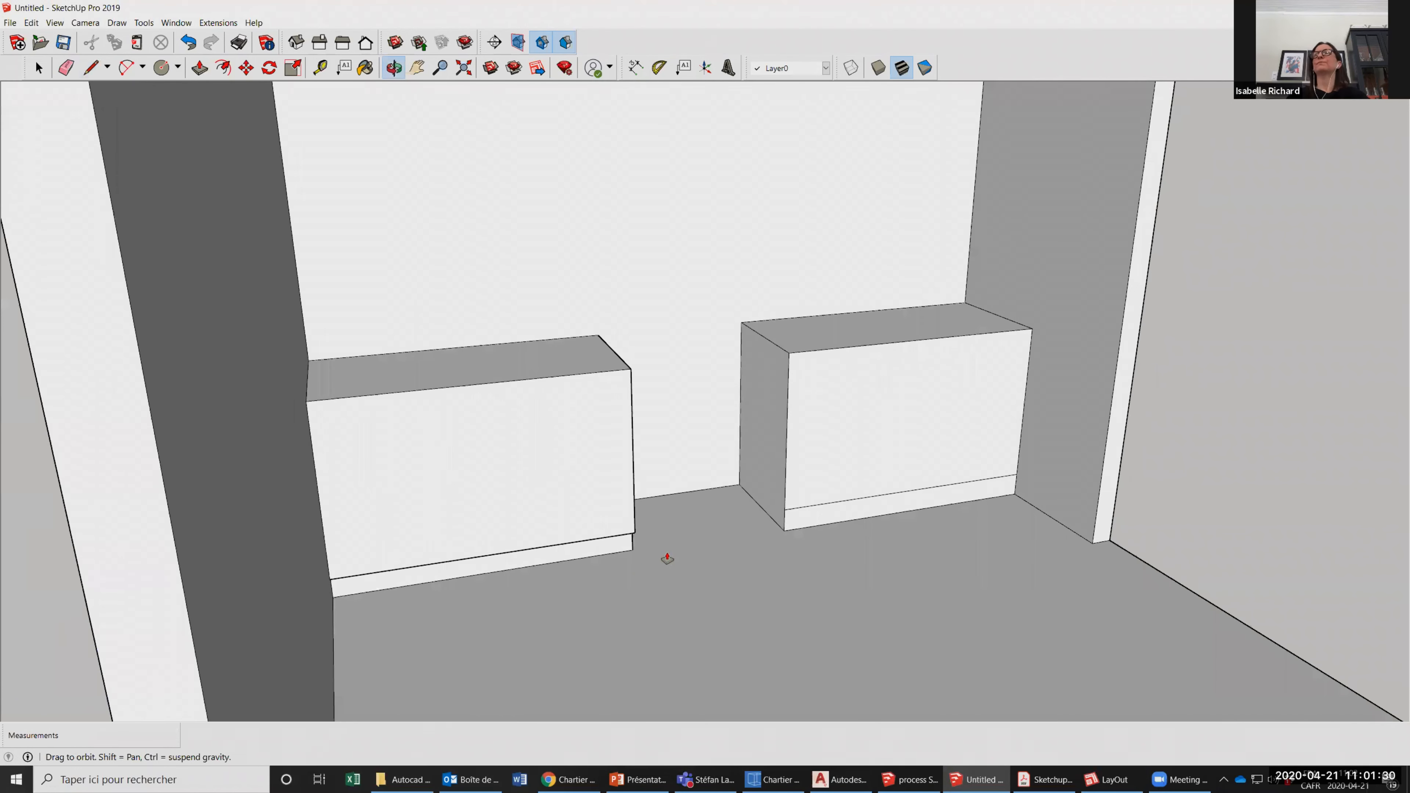
Draw a 1.25-inch line down the right counter block's front vertical edge, starting at the top corner against the side wall.
{"action": "left_click", "coordinate": [89, 66]}
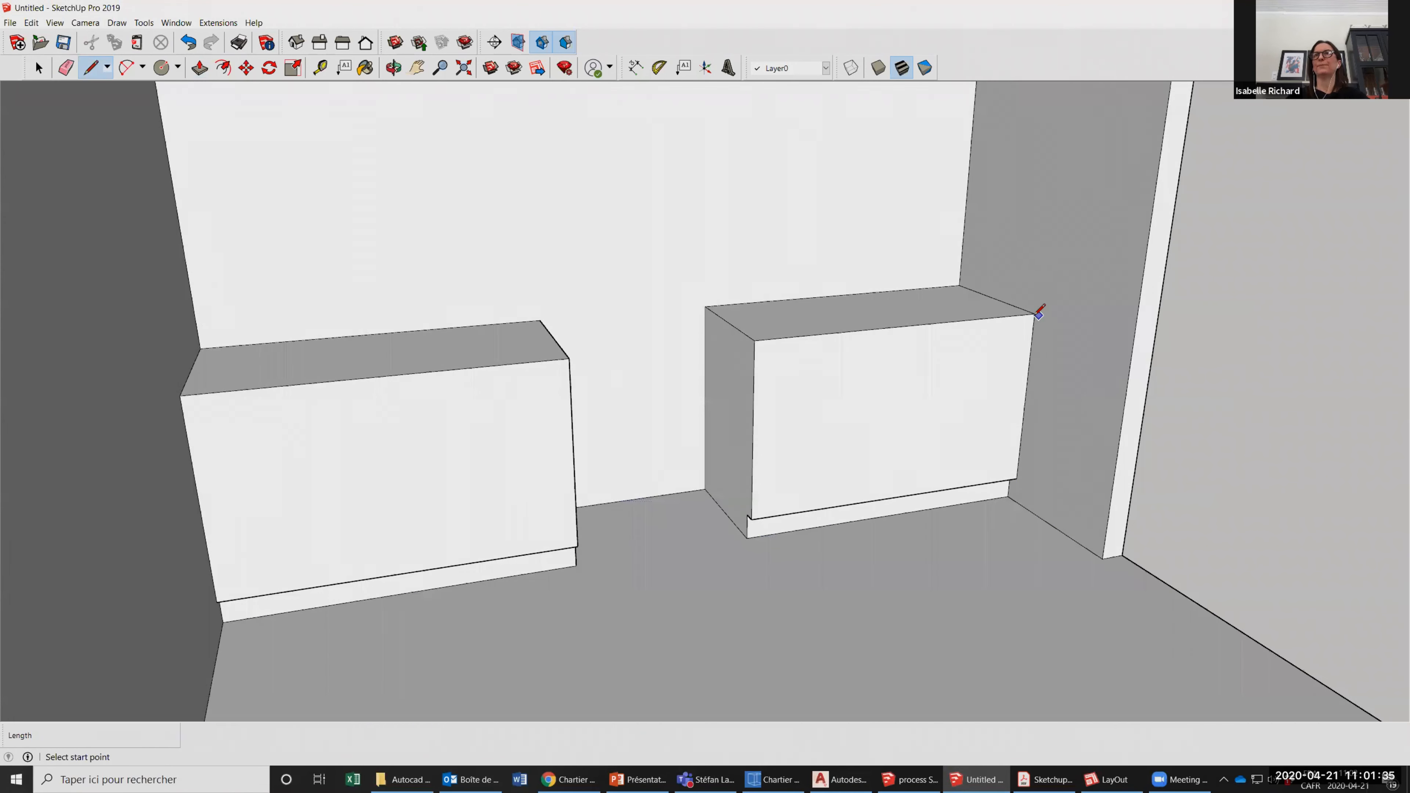
{"action": "left_click", "coordinate": [1035, 313]}
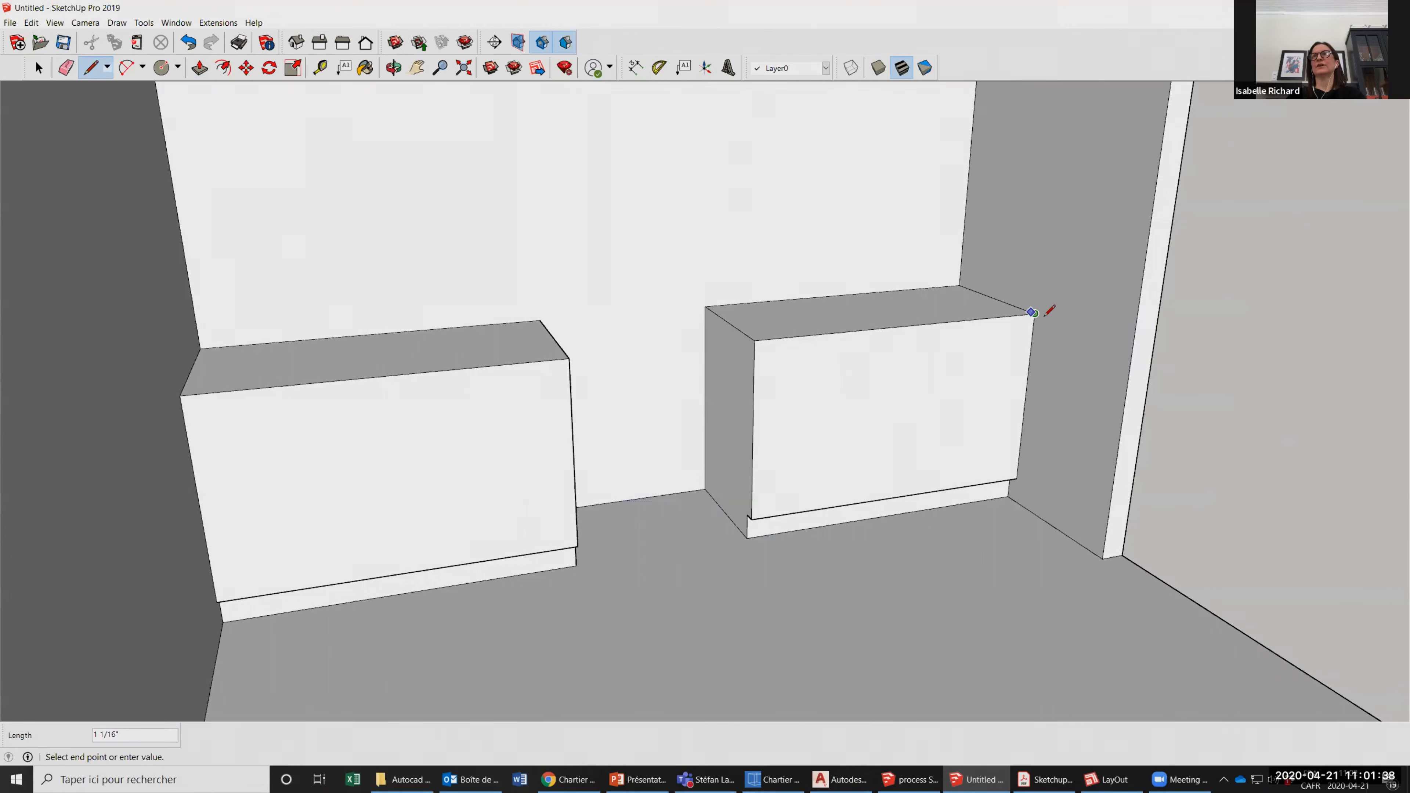
{"action": "scroll", "coordinate": [1037, 308], "scroll_direction": "up", "scroll_amount": 2}
{"action": "scroll", "coordinate": [1040, 304], "scroll_direction": "up", "scroll_amount": 1}
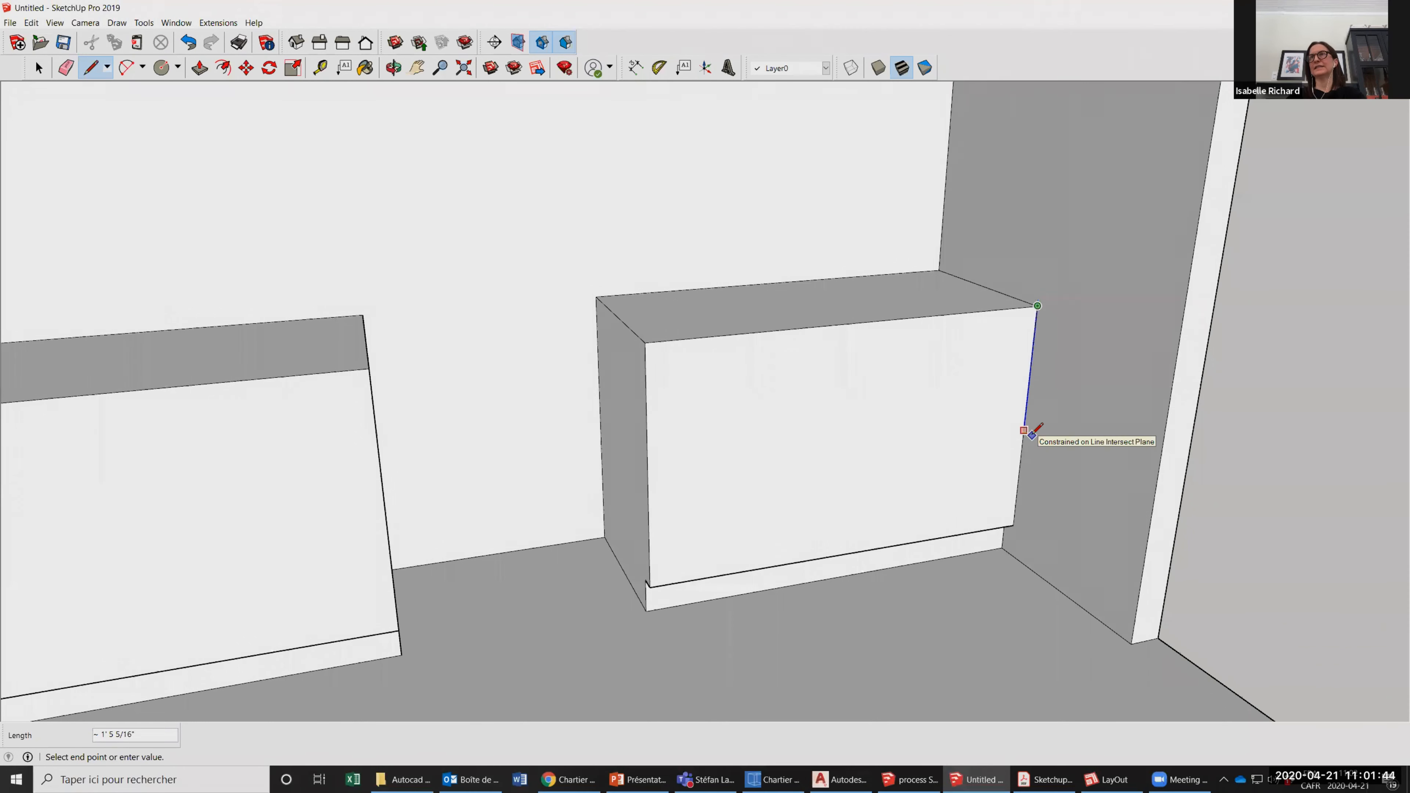
{"action": "type", "text": "1"}
{"action": "type", "text": "1."}
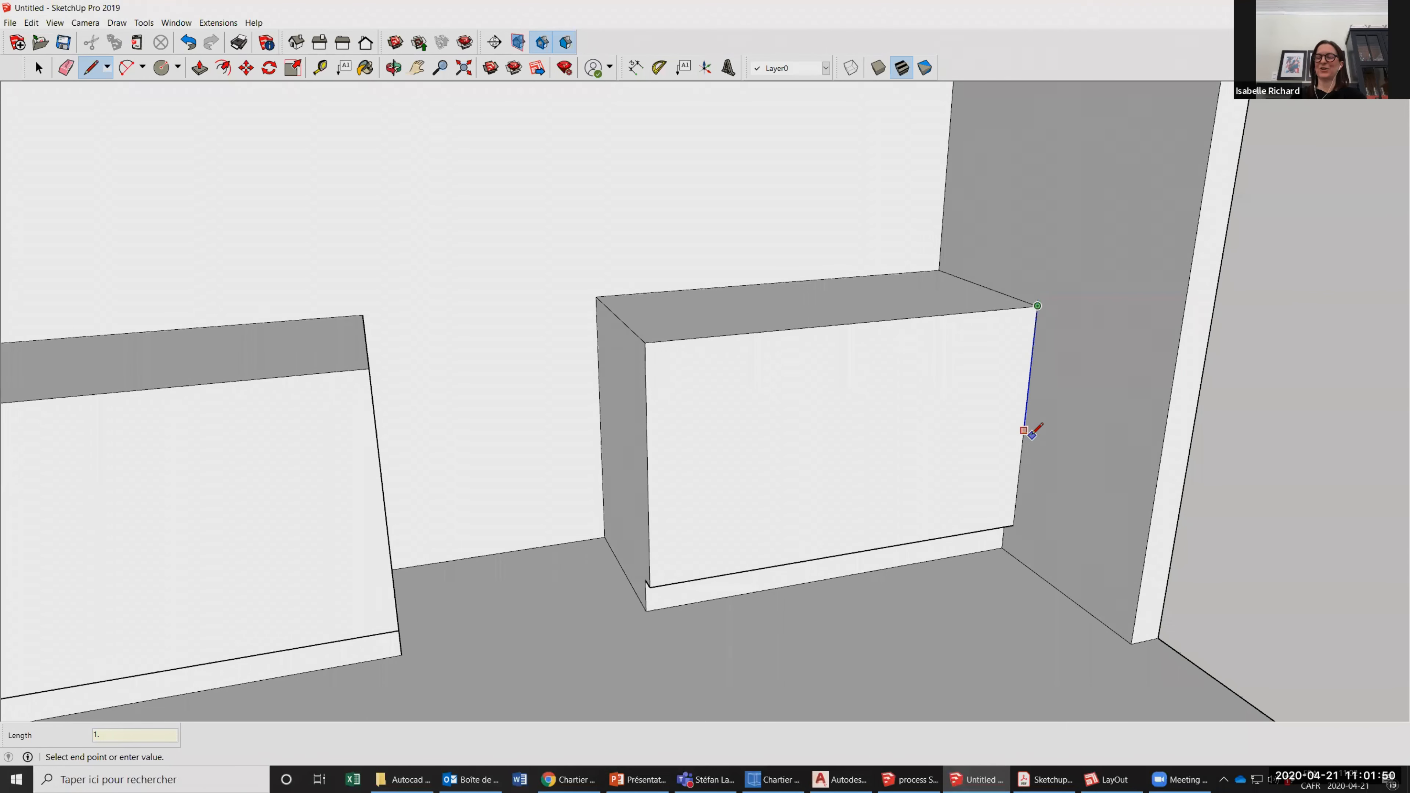
{"action": "type", "text": "525"}
{"action": "key", "text": "Return"}
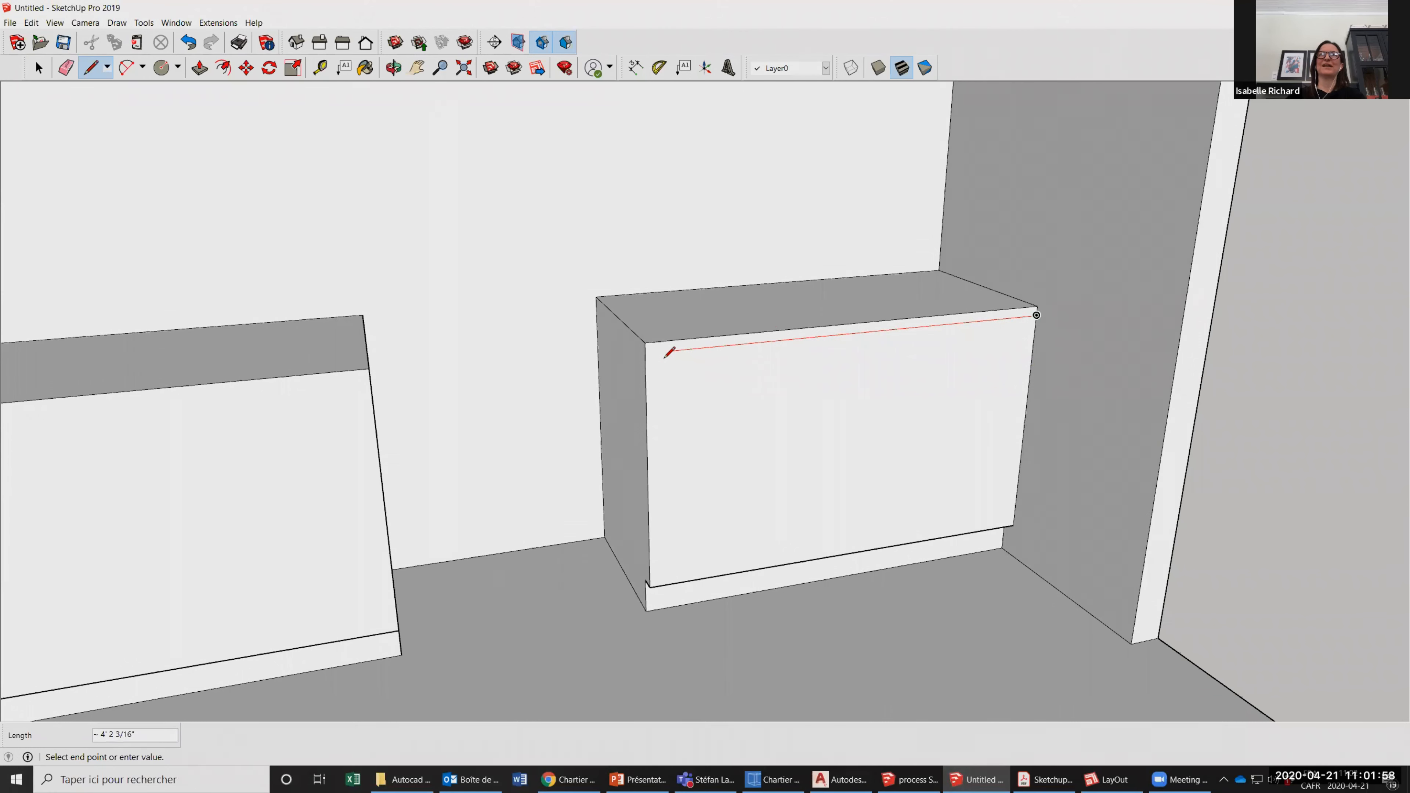
Draw the countertop line across the right counter block's front face from the 1.25-inch mark, and pull the strip out 1 inch.
{"action": "left_click", "coordinate": [644, 352]}
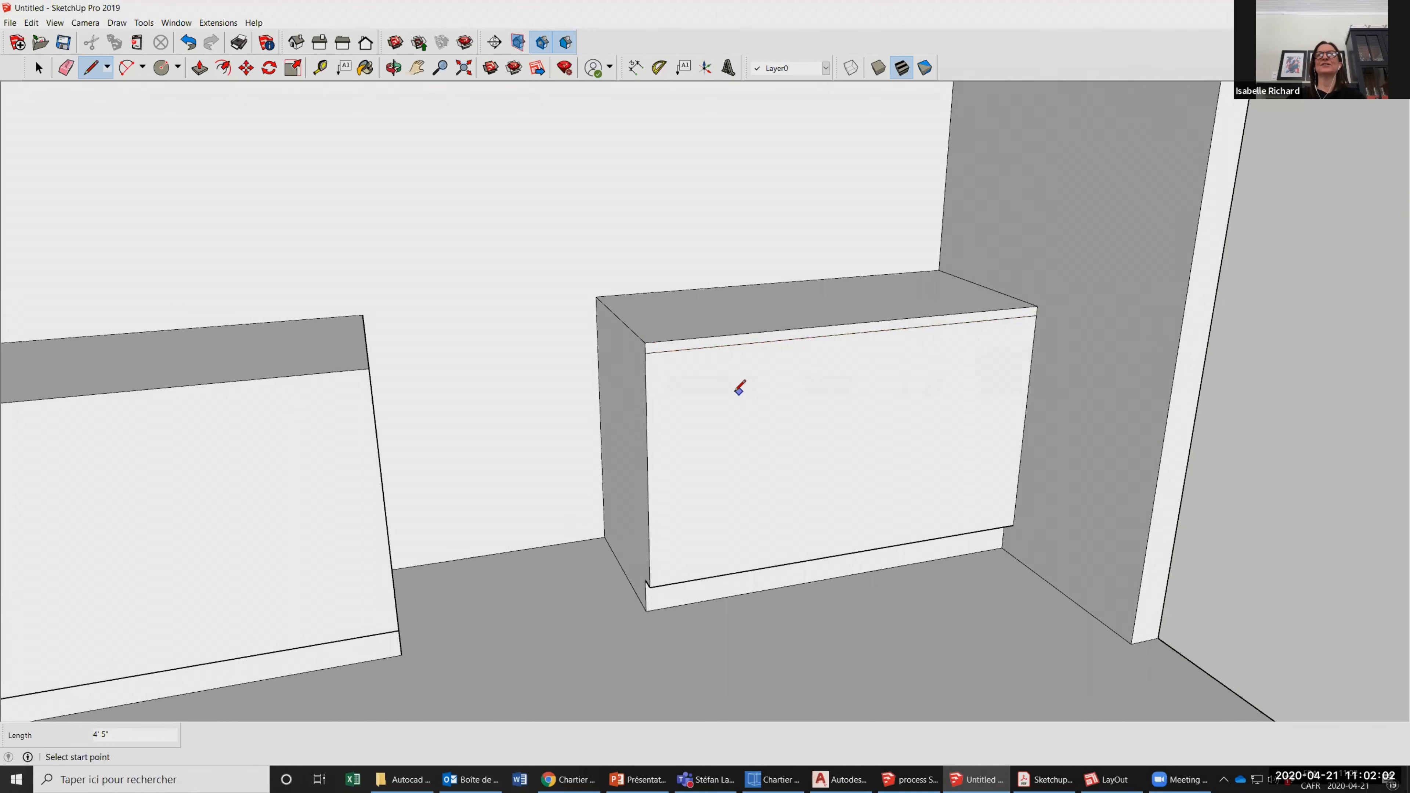
{"action": "scroll", "coordinate": [740, 388], "scroll_direction": "down", "scroll_amount": 3}
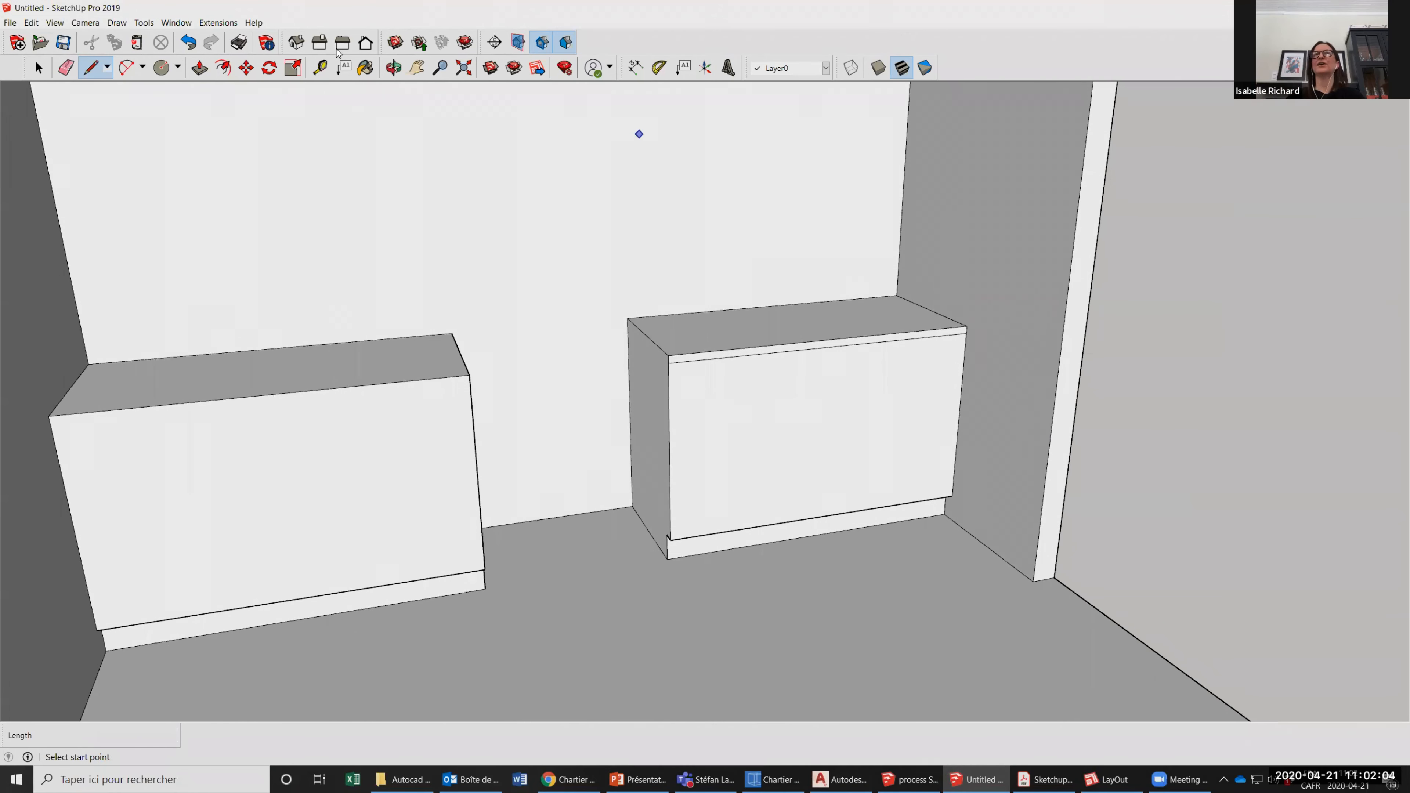
{"action": "left_click", "coordinate": [199, 67]}
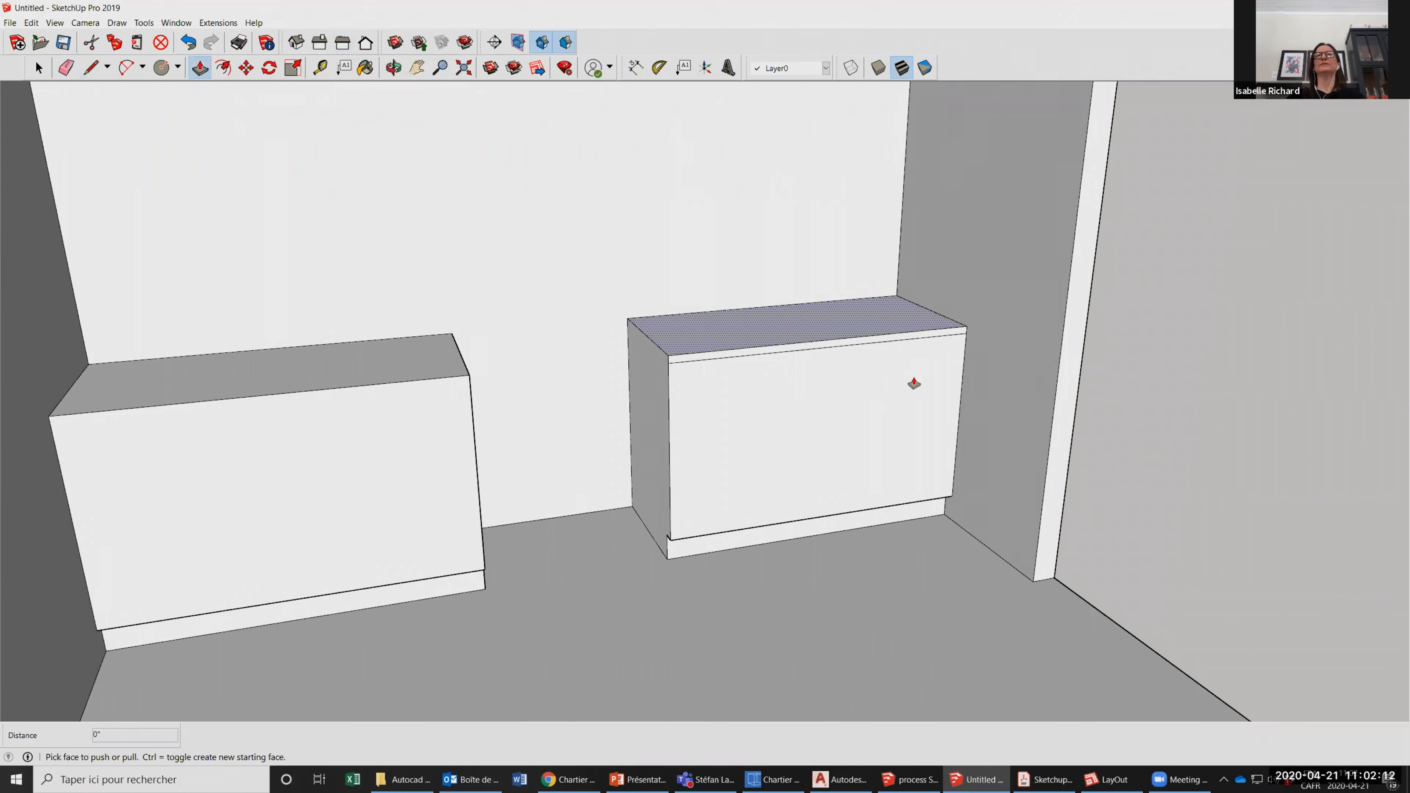
{"action": "scroll", "coordinate": [669, 320], "scroll_direction": "up", "scroll_amount": 1}
{"action": "left_click", "coordinate": [716, 360]}
{"action": "type", "text": "1"}
{"action": "key", "text": "Return"}
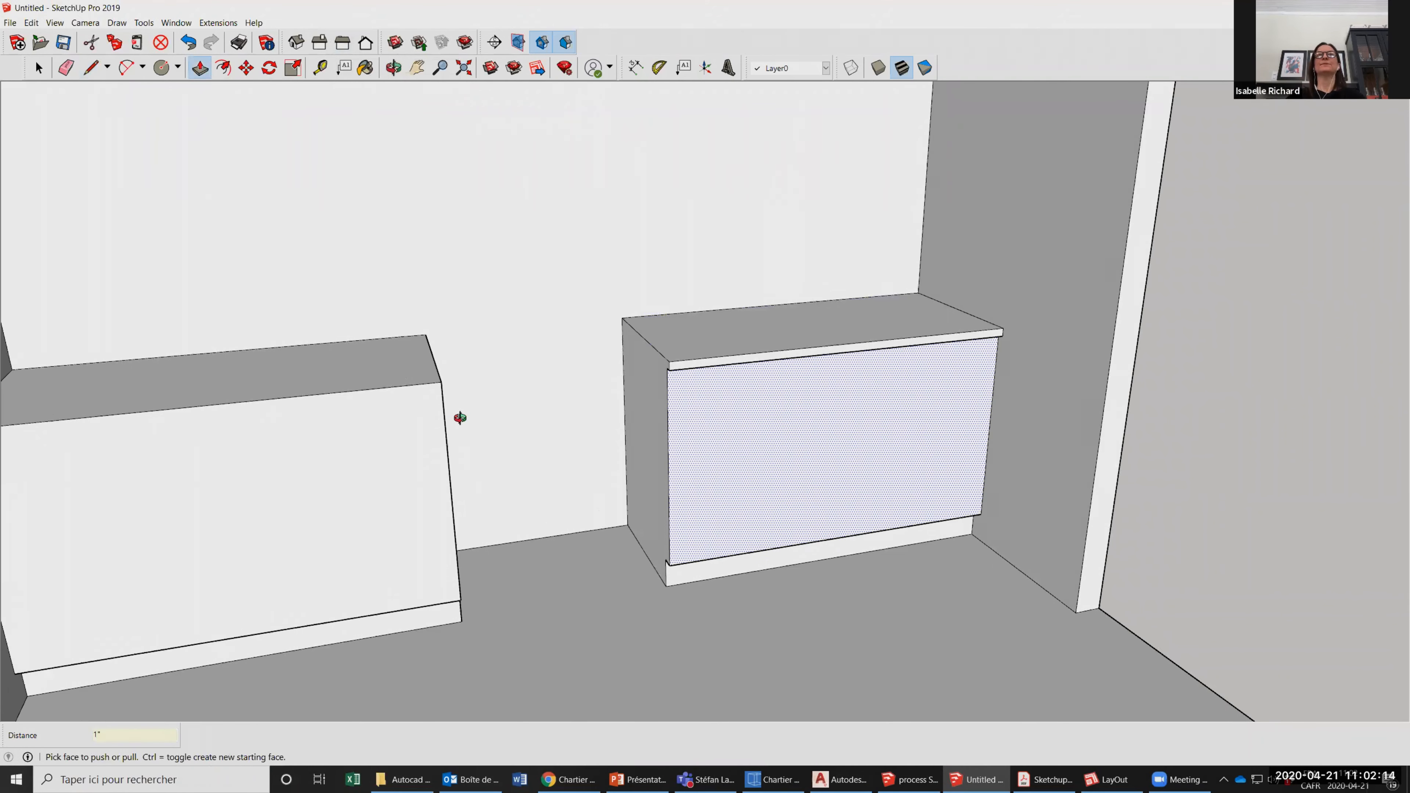
Draw a line across the left counter block's front face, 1.25 inches below its top edge.
{"action": "scroll", "coordinate": [211, 349], "scroll_direction": "down", "scroll_amount": 1}
{"action": "left_click", "coordinate": [90, 69]}
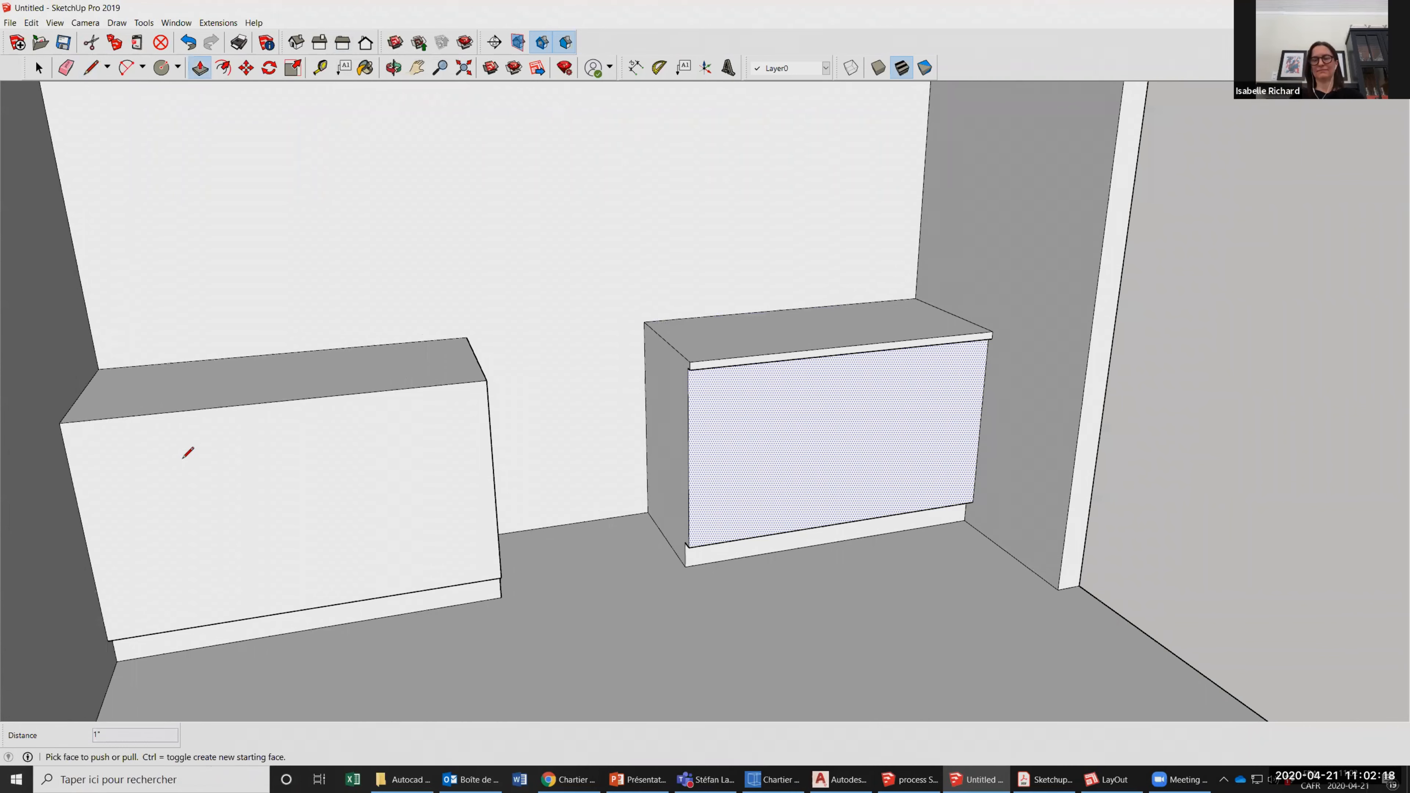
{"action": "key", "text": "o"}
{"action": "middle_click_drag", "start_coordinate": [183, 458], "coordinate": [146, 356]}
{"action": "left_click", "coordinate": [143, 340]}
{"action": "type", "text": "1.25"}
{"action": "key", "text": "Escape"}
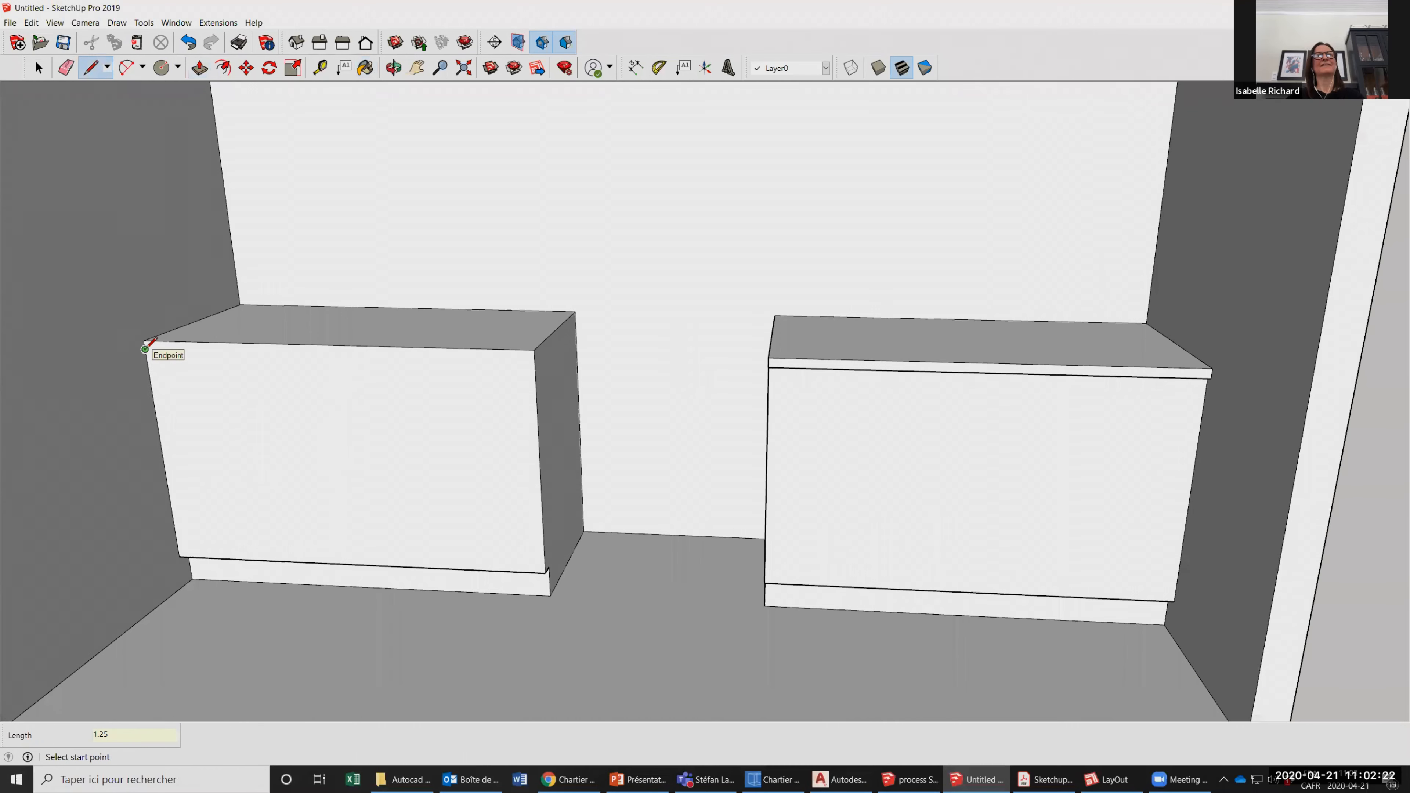
{"action": "left_click", "coordinate": [537, 360]}
Pull the top strip of the left counter block's front face out by 1 inch to form the countertop overhang.
{"action": "left_click", "coordinate": [199, 68]}
{"action": "left_click", "coordinate": [311, 351]}
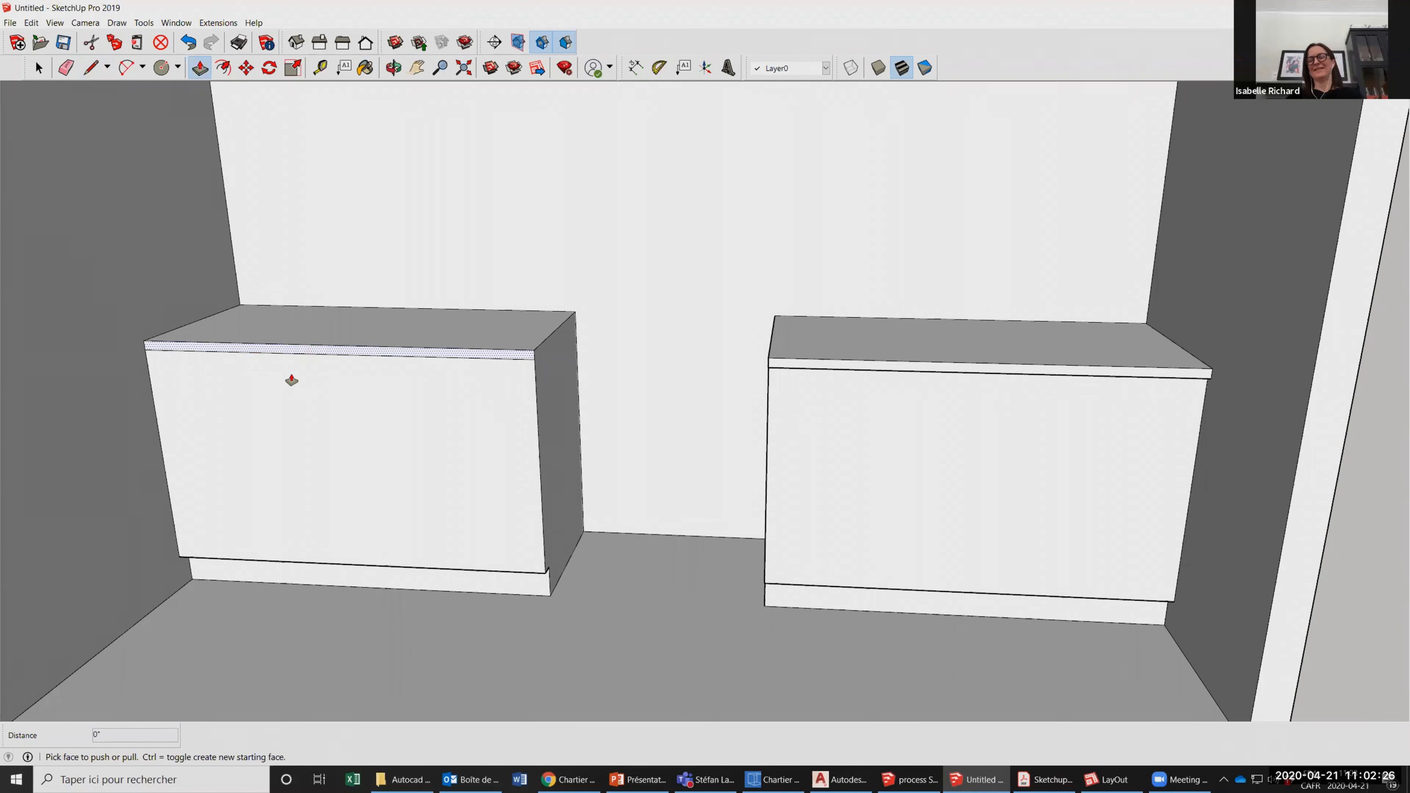
{"action": "type", "text": "1"}
{"action": "key", "text": "Return"}
{"action": "scroll", "coordinate": [131, 531], "scroll_direction": "down", "scroll_amount": 3}
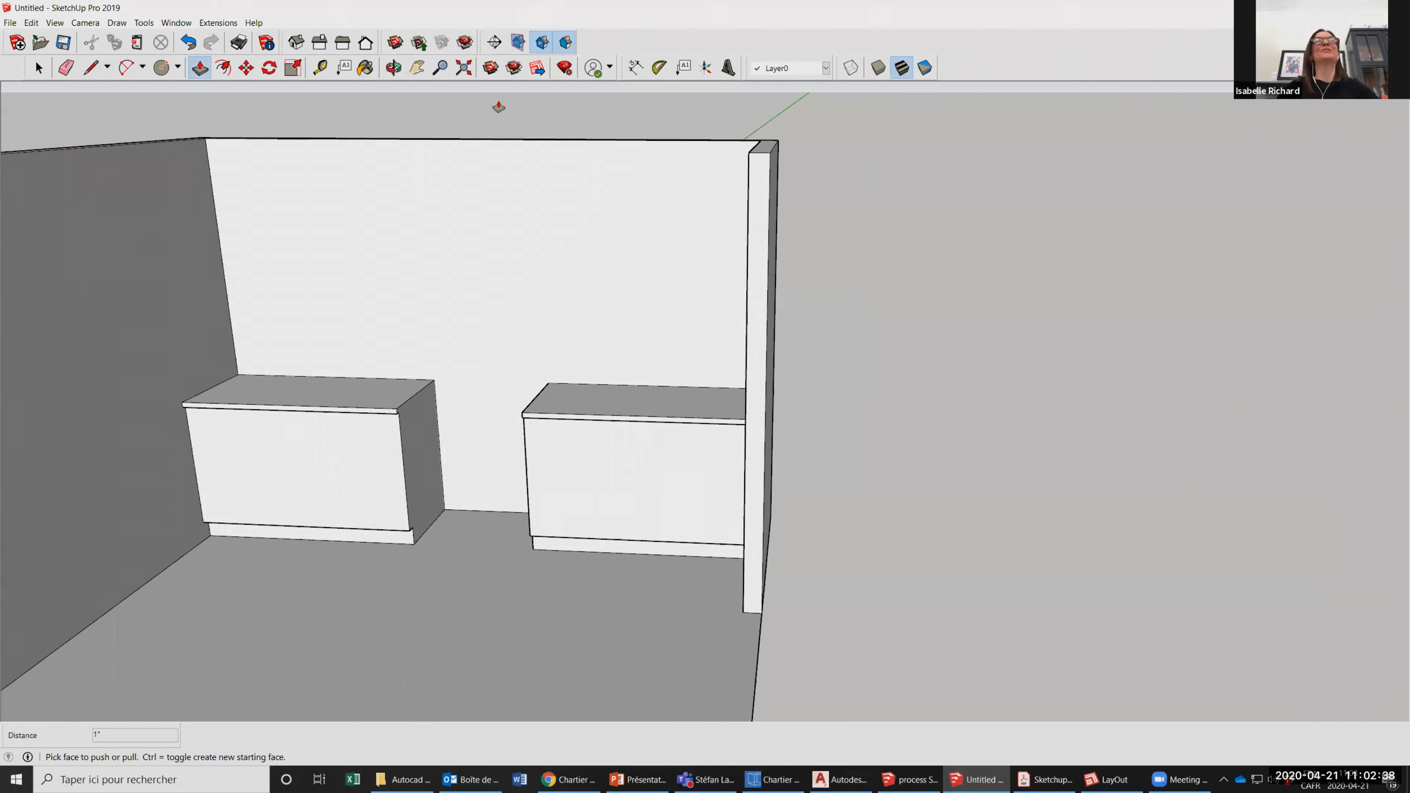
{"action": "left_click", "coordinate": [37, 69]}
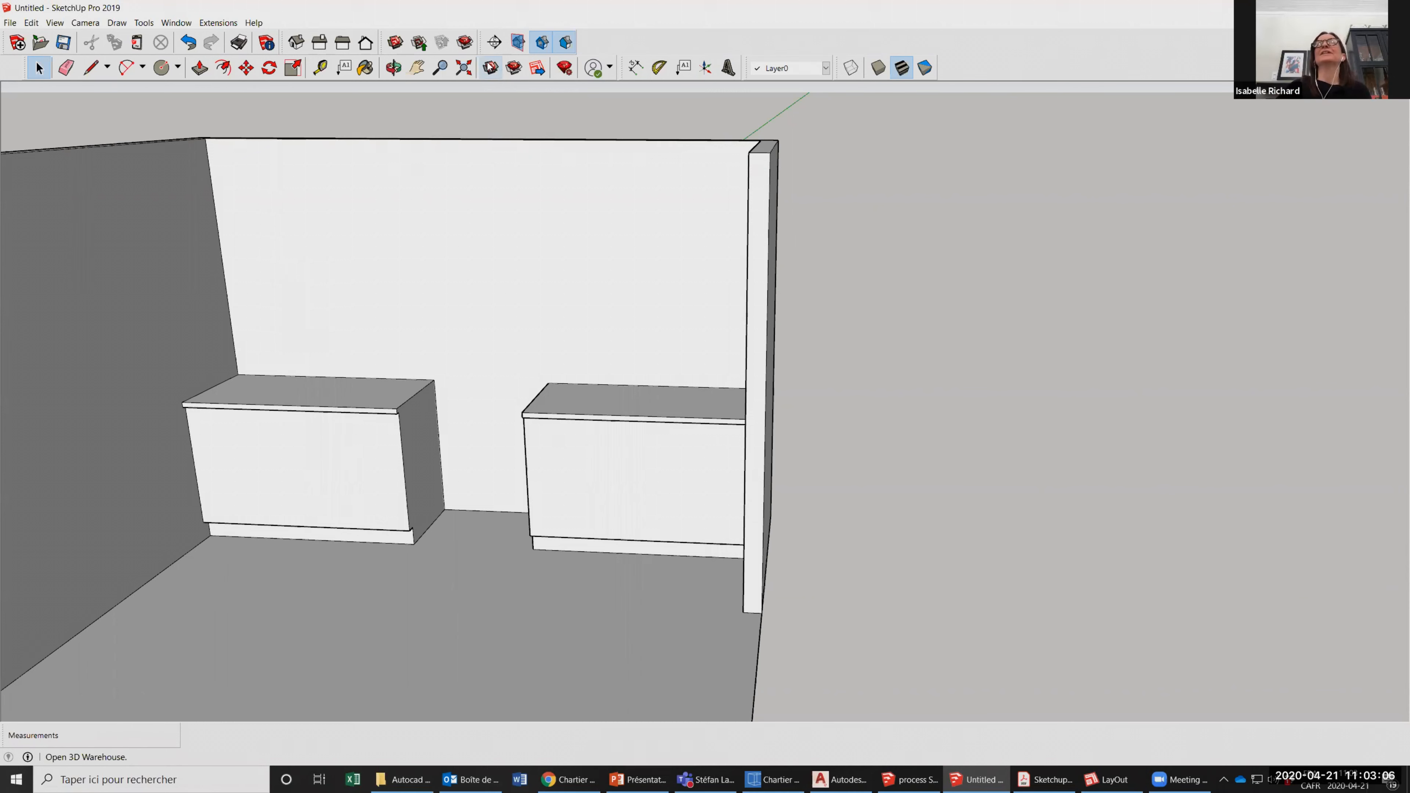
Open 3D Warehouse and search it for "range".
{"action": "left_click", "coordinate": [489, 69]}
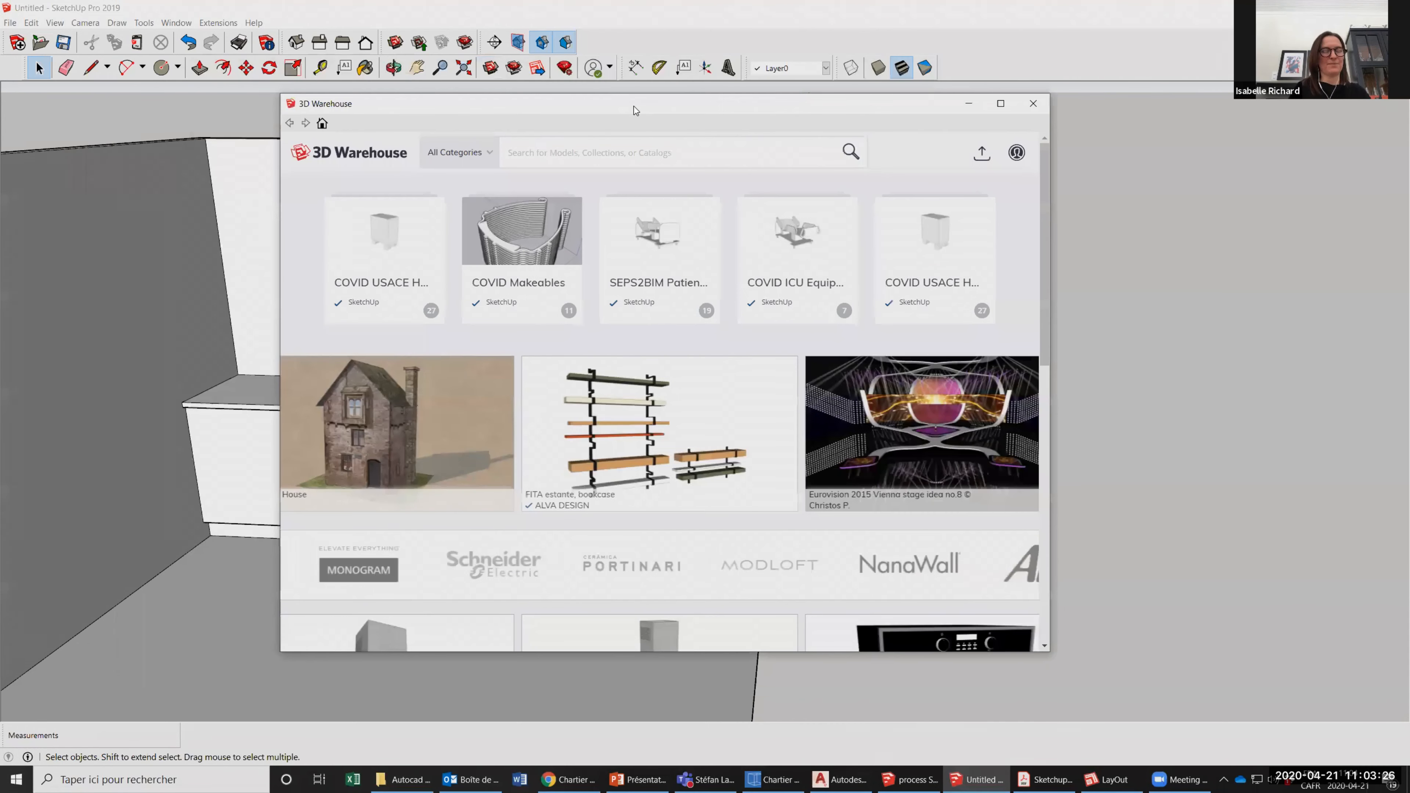
{"action": "type", "text": "range"}
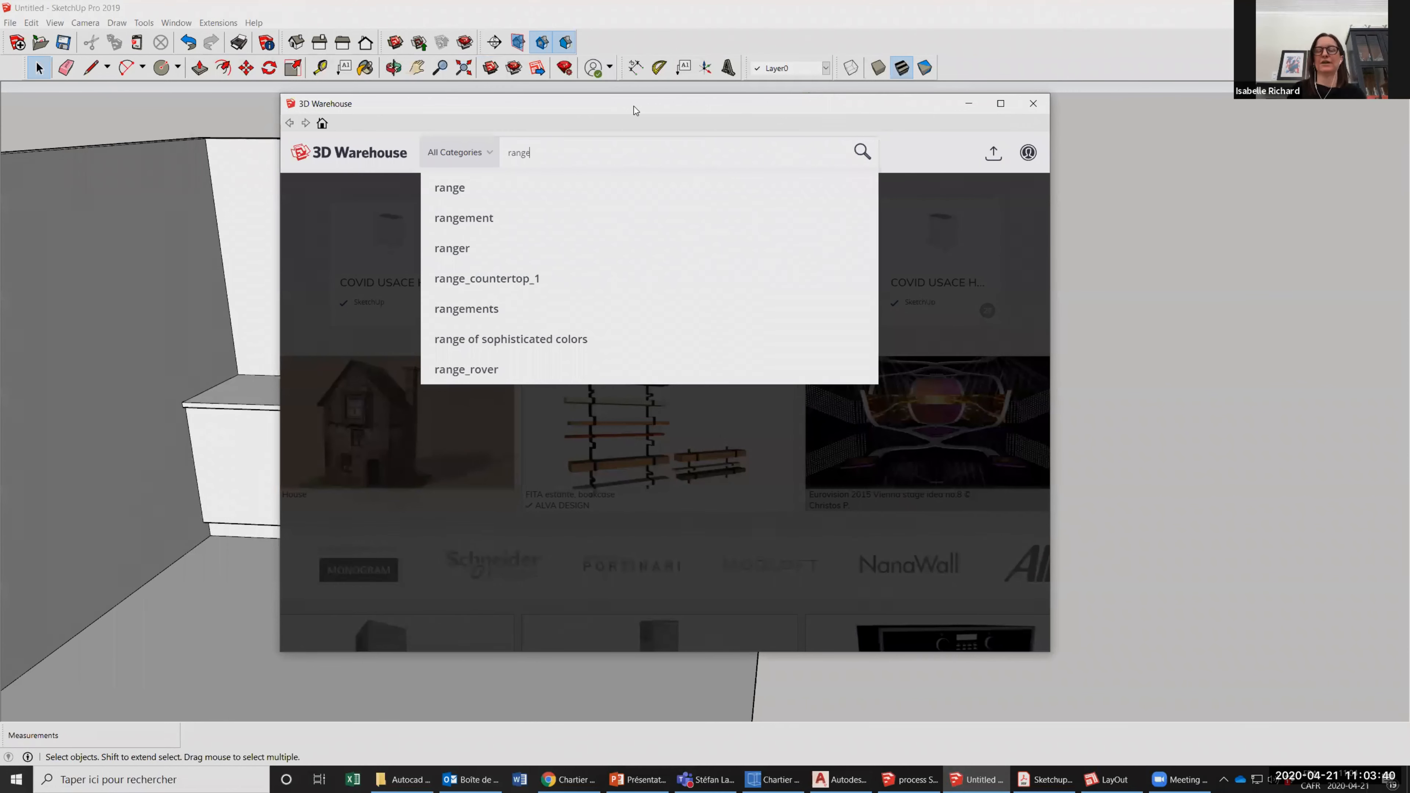
{"action": "key", "text": "Return"}
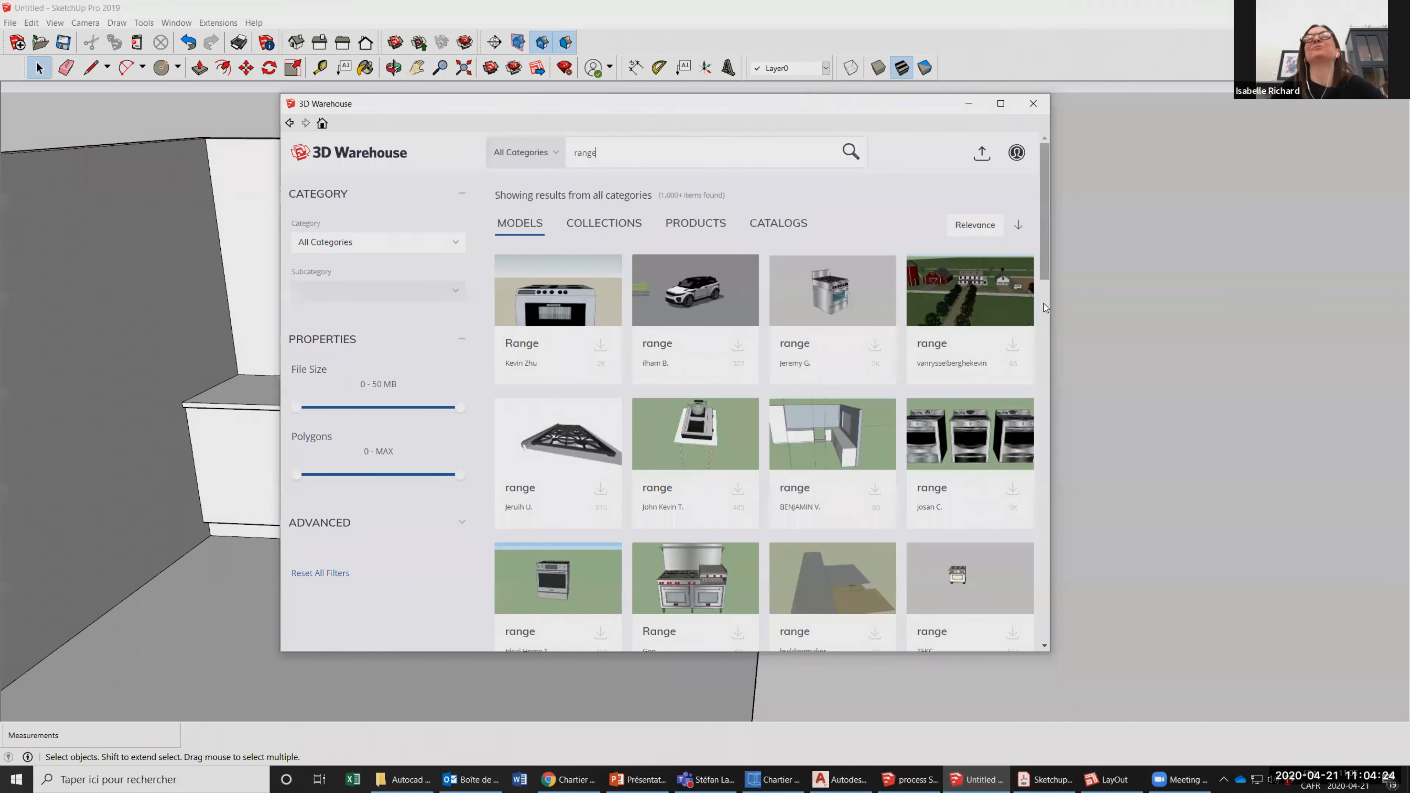
Insert the glass-top range with a lower drawer in front of the gap between the counters, and delete it again.
{"action": "scroll", "coordinate": [1043, 305], "scroll_direction": "down", "scroll_amount": 3}
{"action": "scroll", "coordinate": [1042, 318], "scroll_direction": "down", "scroll_amount": 1}
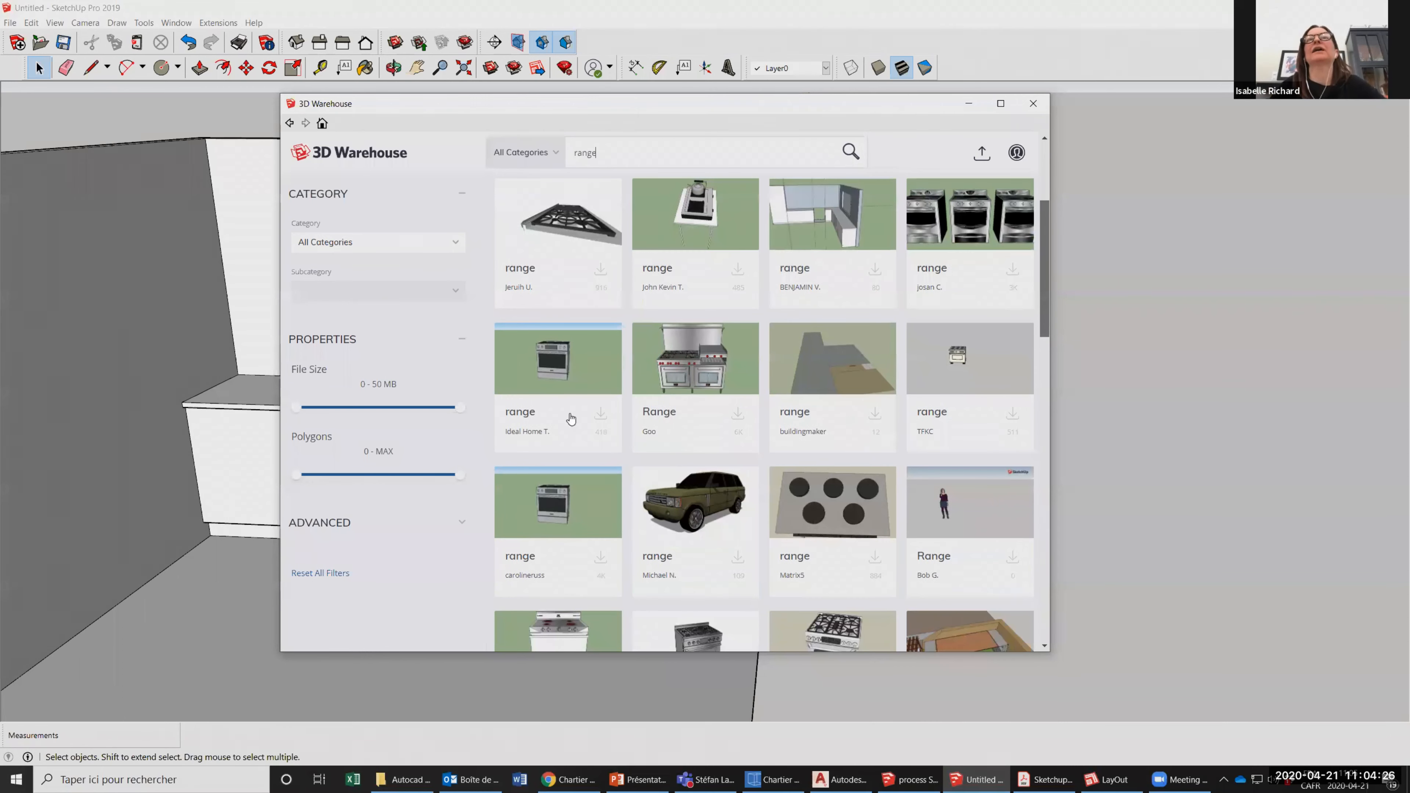
{"action": "left_click", "coordinate": [558, 364]}
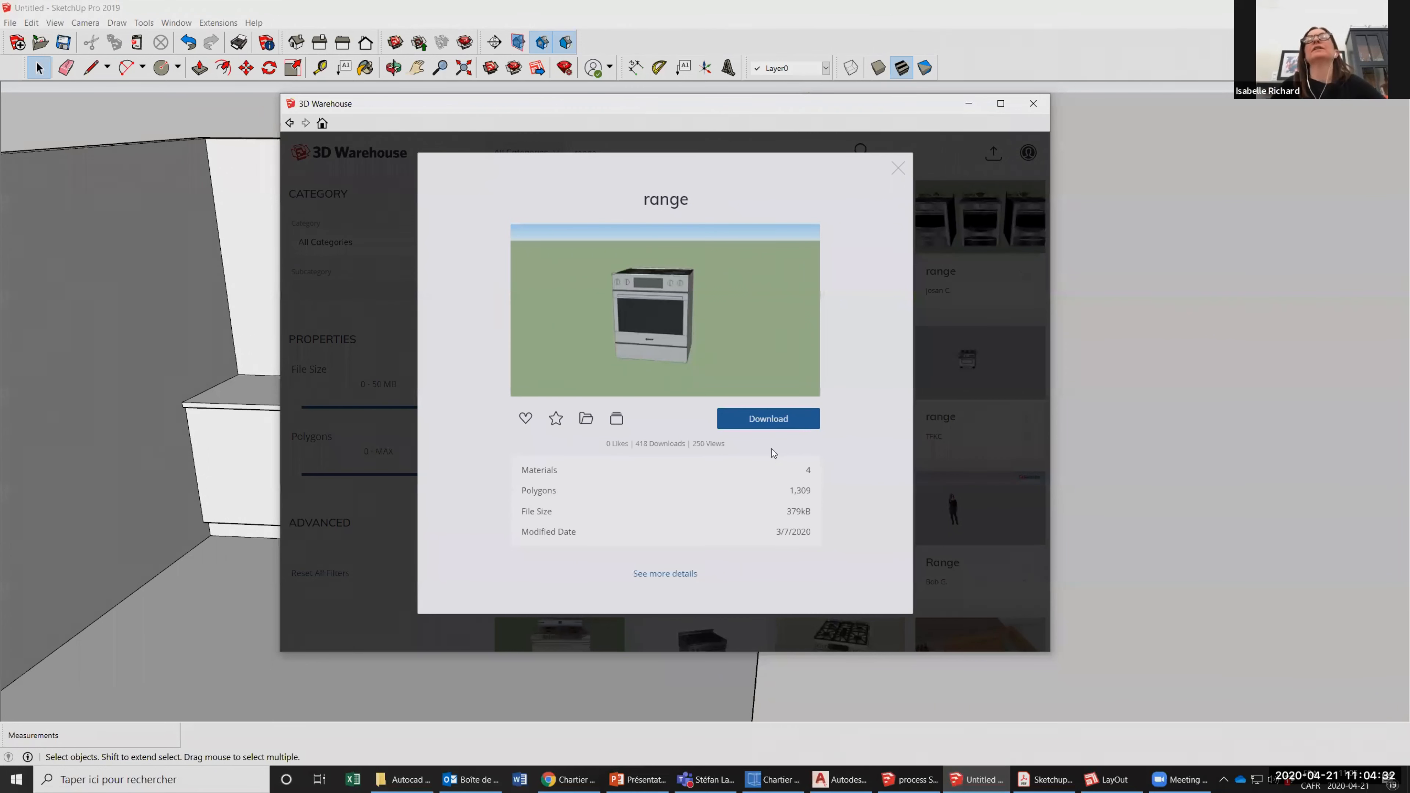
{"action": "left_click", "coordinate": [757, 419]}
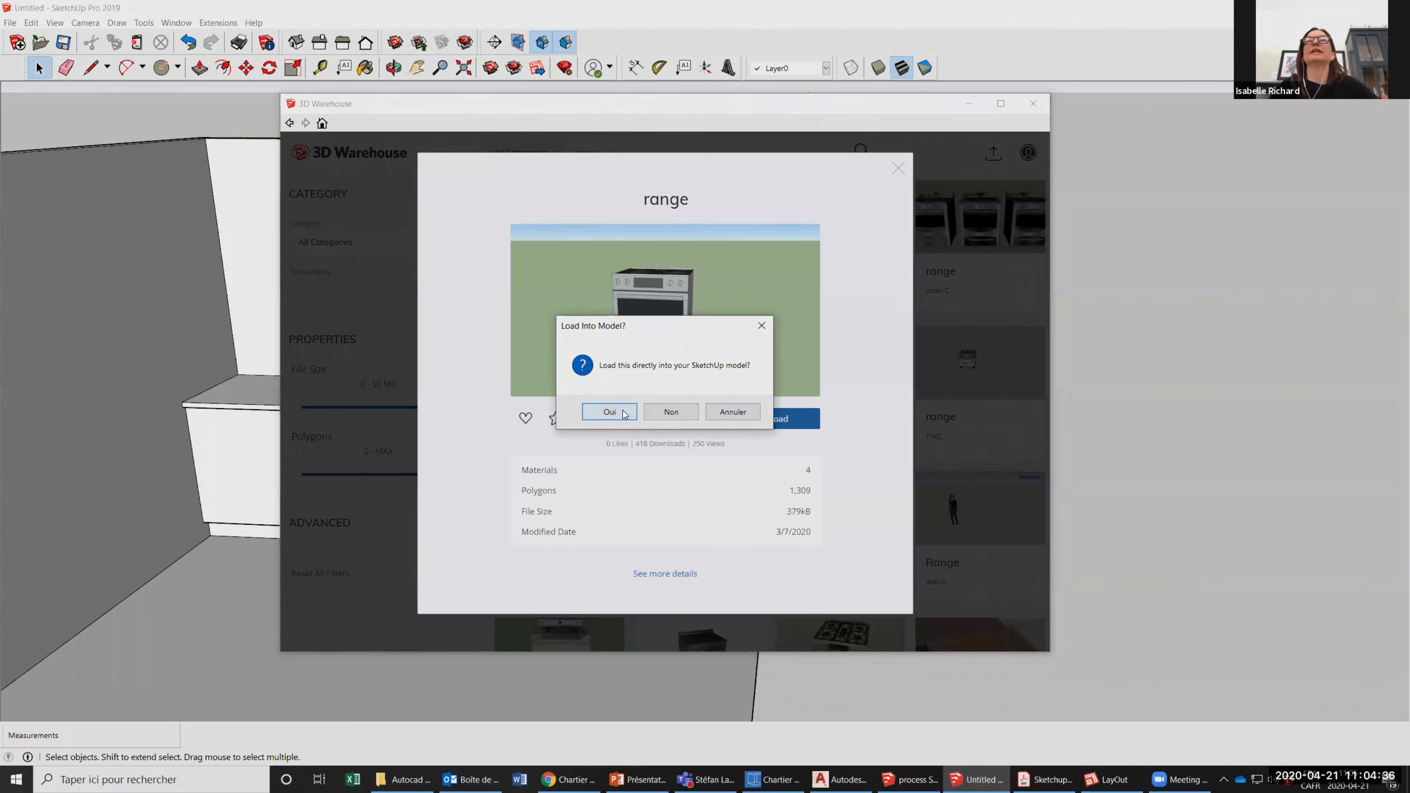
{"action": "left_click", "coordinate": [609, 412]}
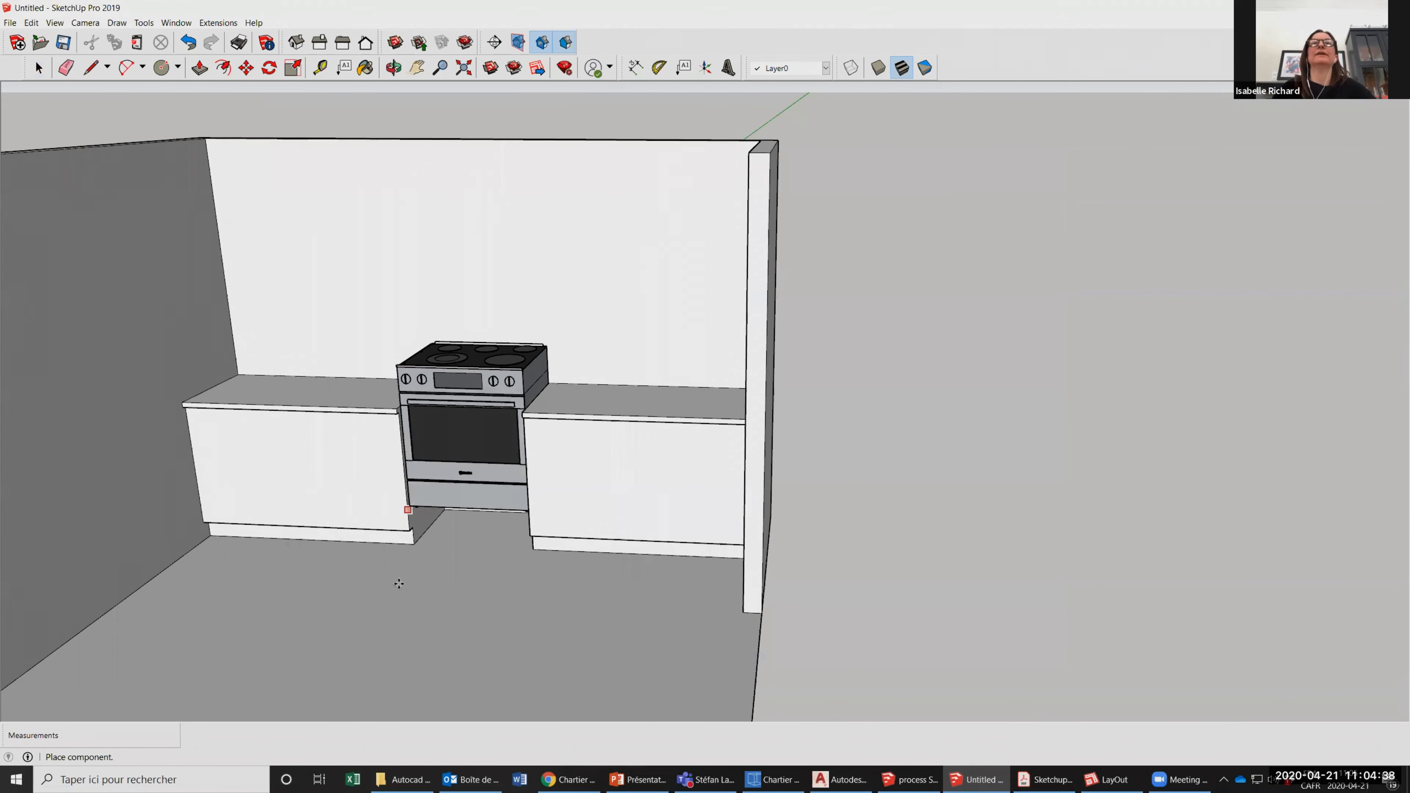
{"action": "scroll", "coordinate": [422, 564], "scroll_direction": "up", "scroll_amount": 3}
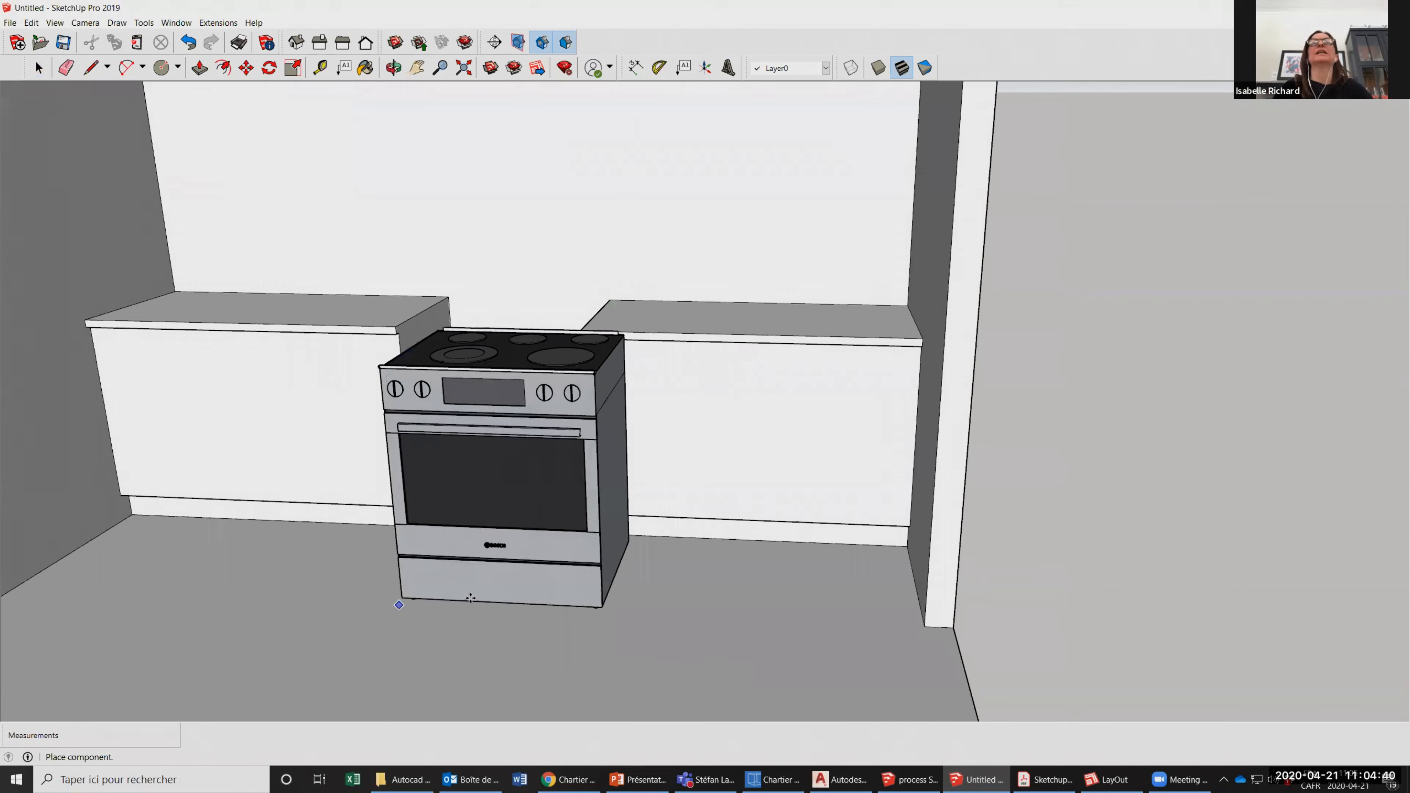
{"action": "left_click", "coordinate": [471, 598]}
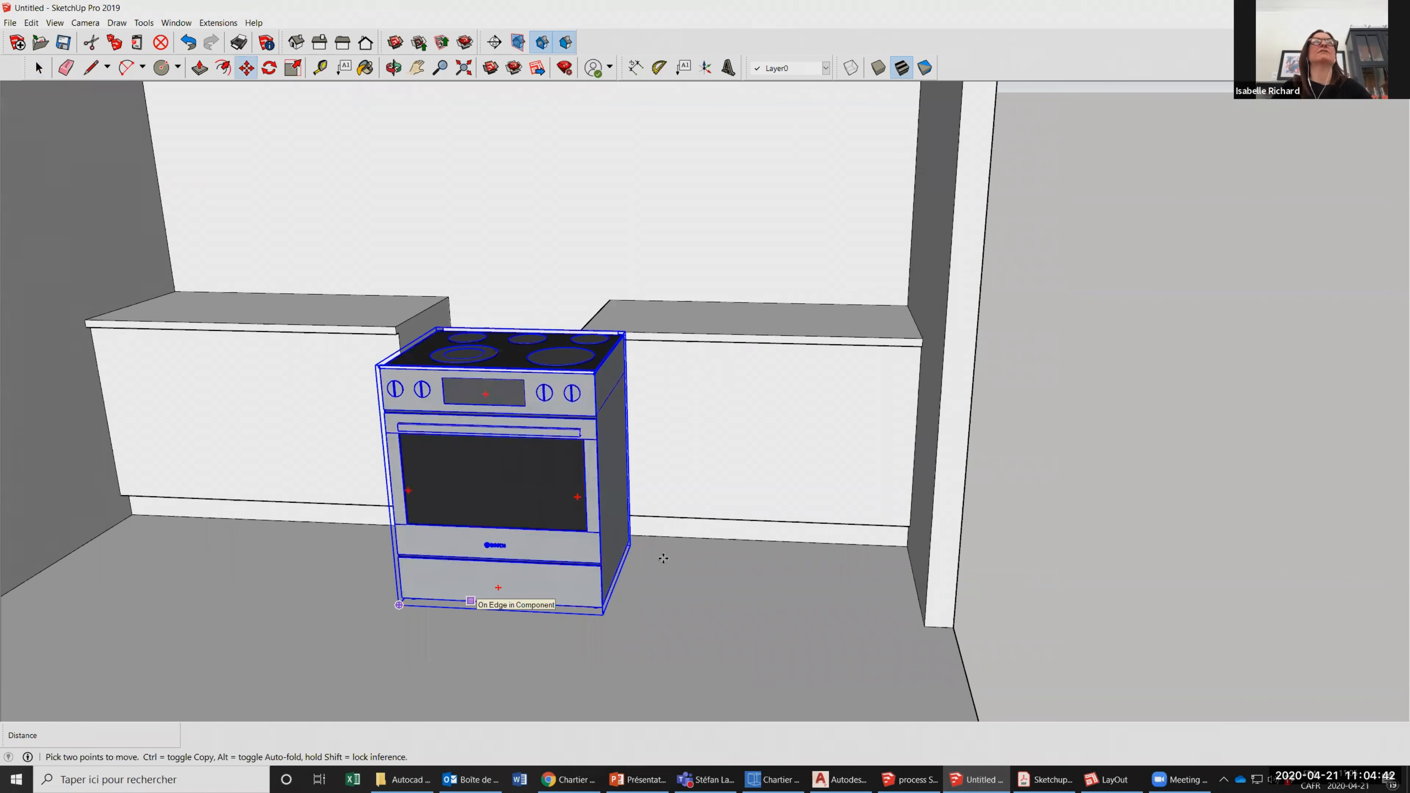
{"action": "key", "text": "space"}
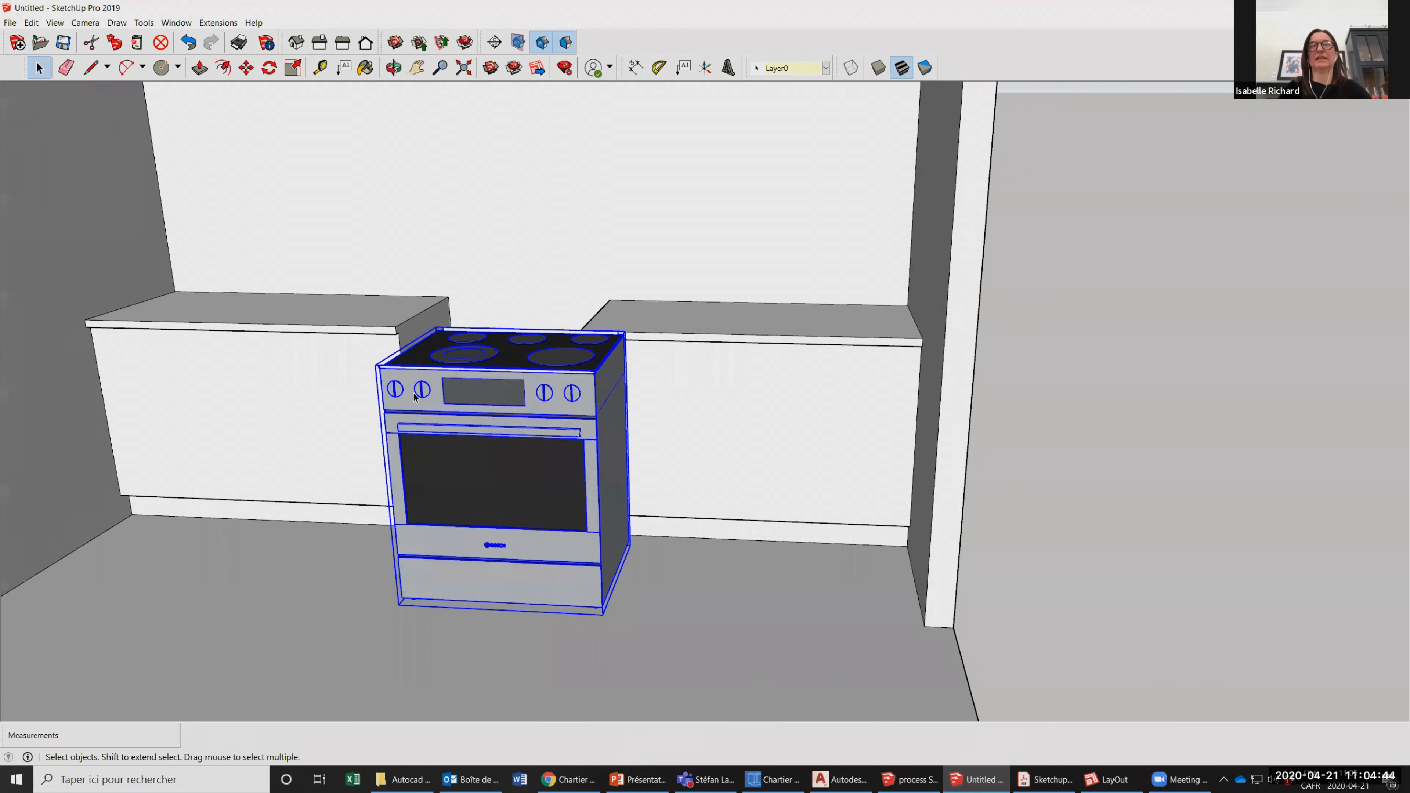
{"action": "key", "text": "Delete"}
Reopen 3D Warehouse and search it for "cooktop".
{"action": "left_click", "coordinate": [496, 71]}
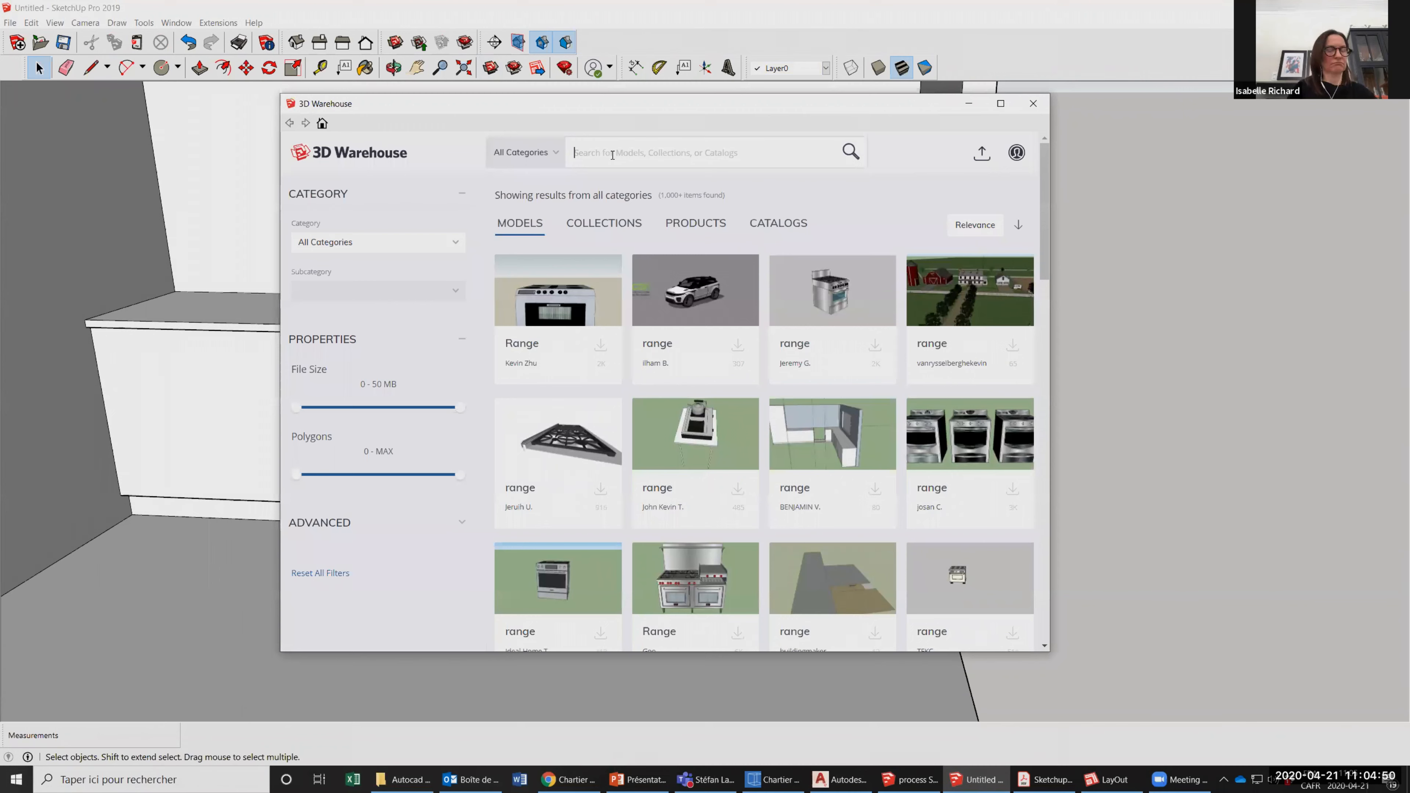
{"action": "left_click", "coordinate": [612, 155]}
{"action": "type", "text": "c"}
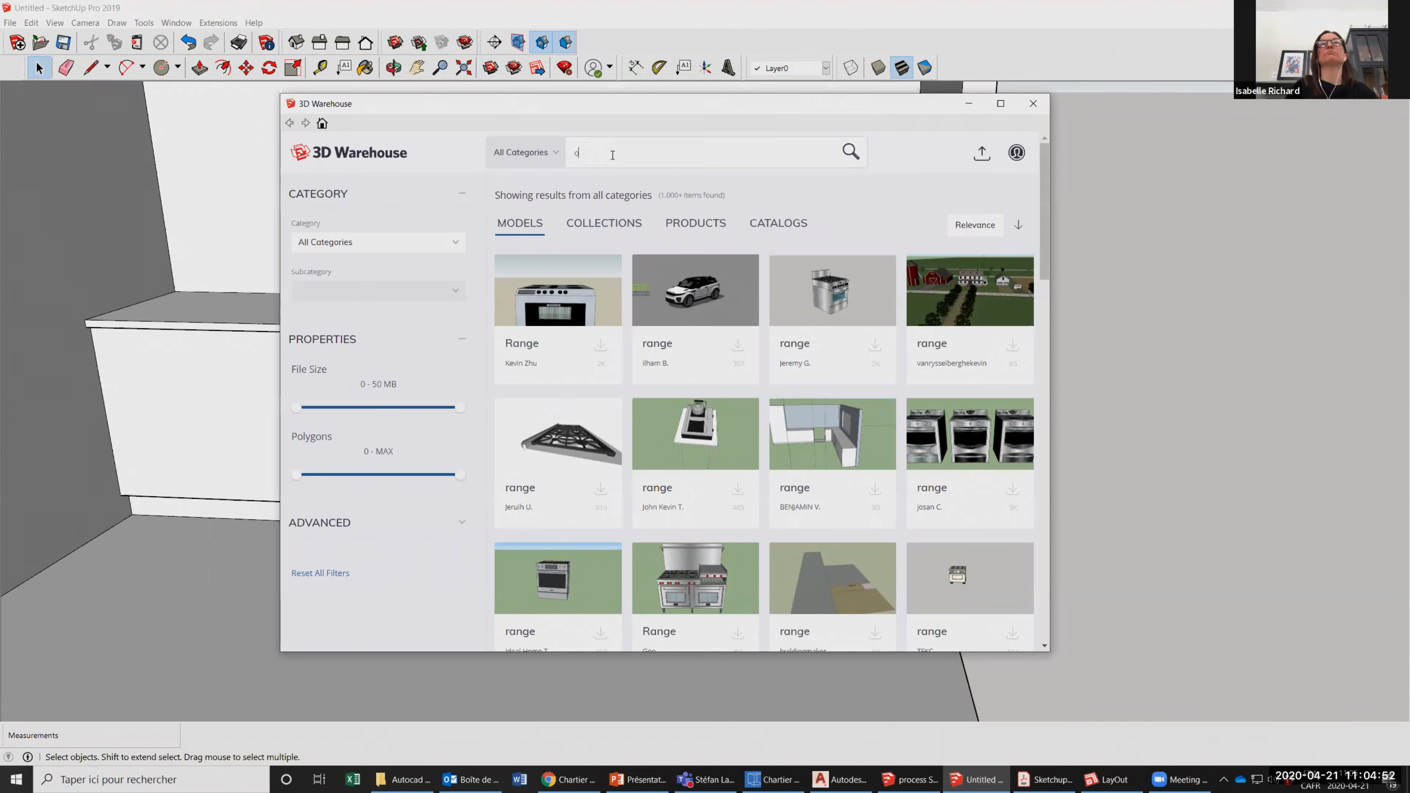
{"action": "type", "text": "ooktop"}
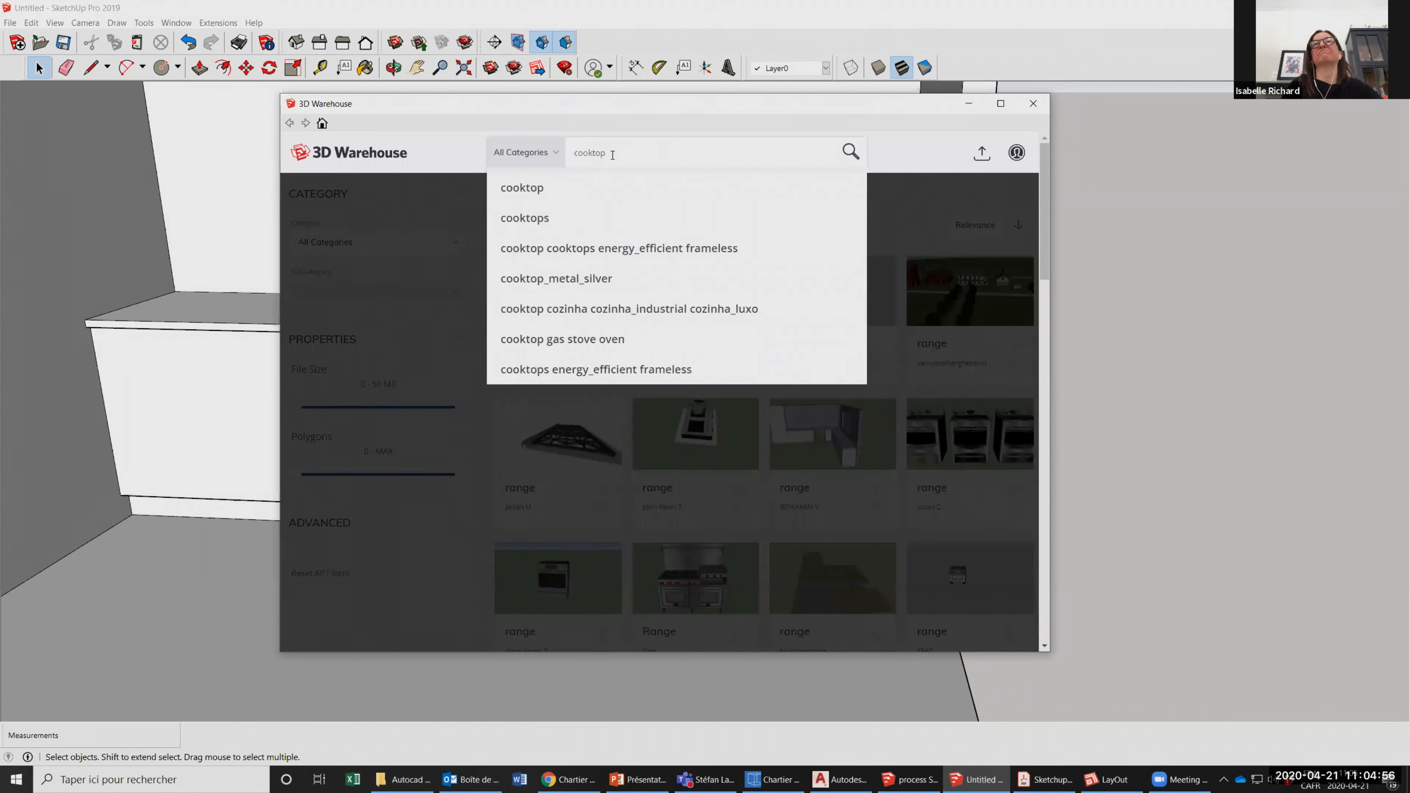
{"action": "key", "text": "Return"}
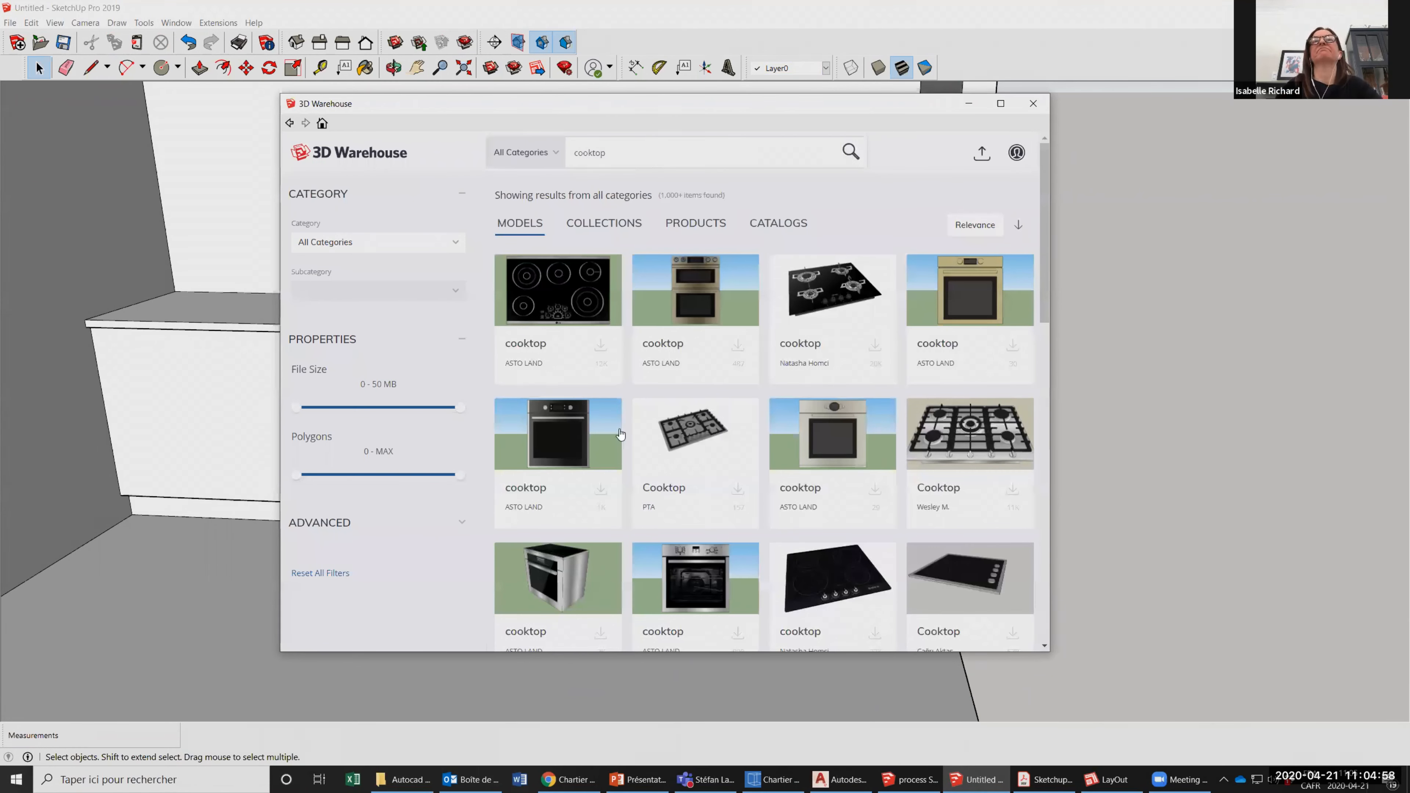
Load the stainless-steel gas cooktop with built-in oven from the search results and place it on the floor near the counter gap.
{"action": "scroll", "coordinate": [616, 404], "scroll_direction": "down", "scroll_amount": 1}
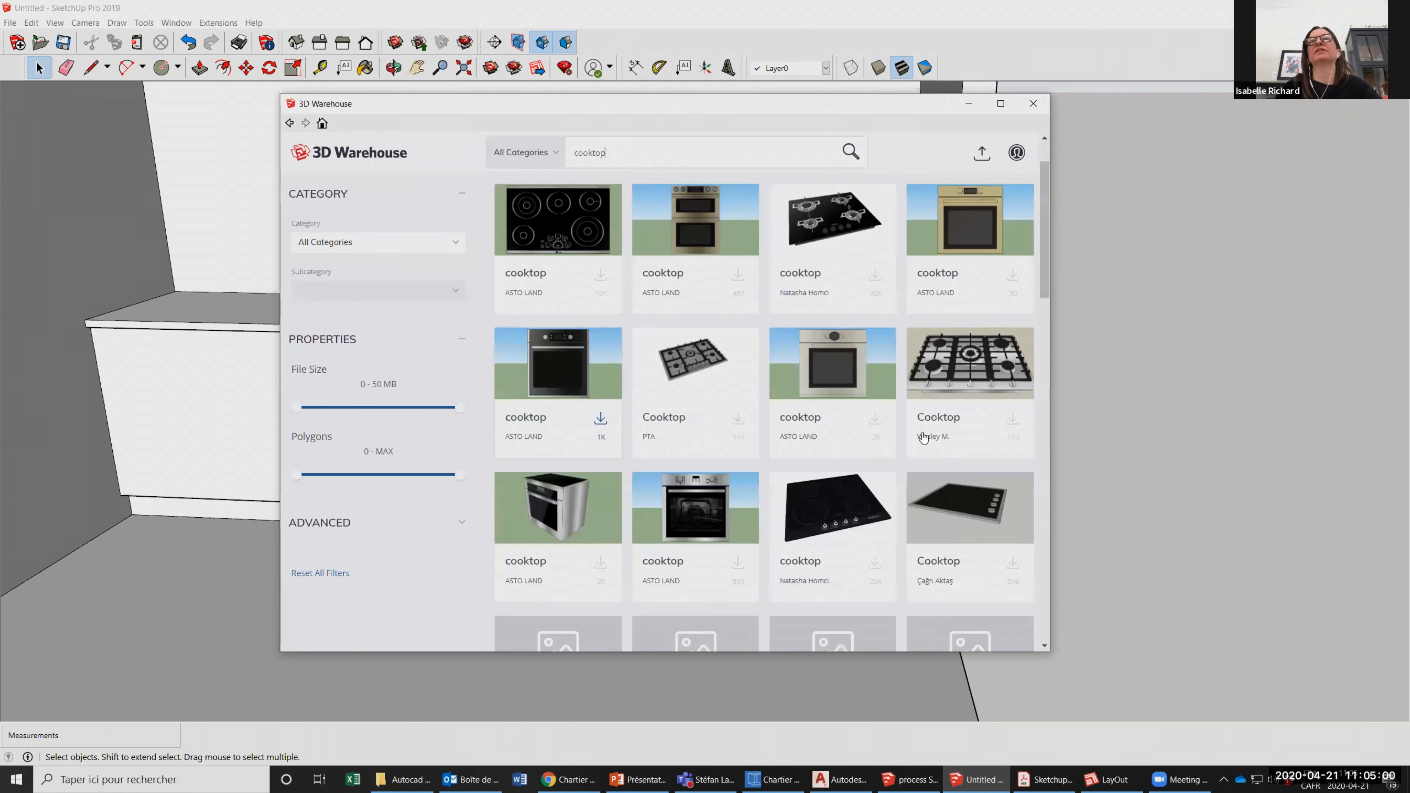
{"action": "scroll", "coordinate": [581, 482], "scroll_direction": "down", "scroll_amount": 1}
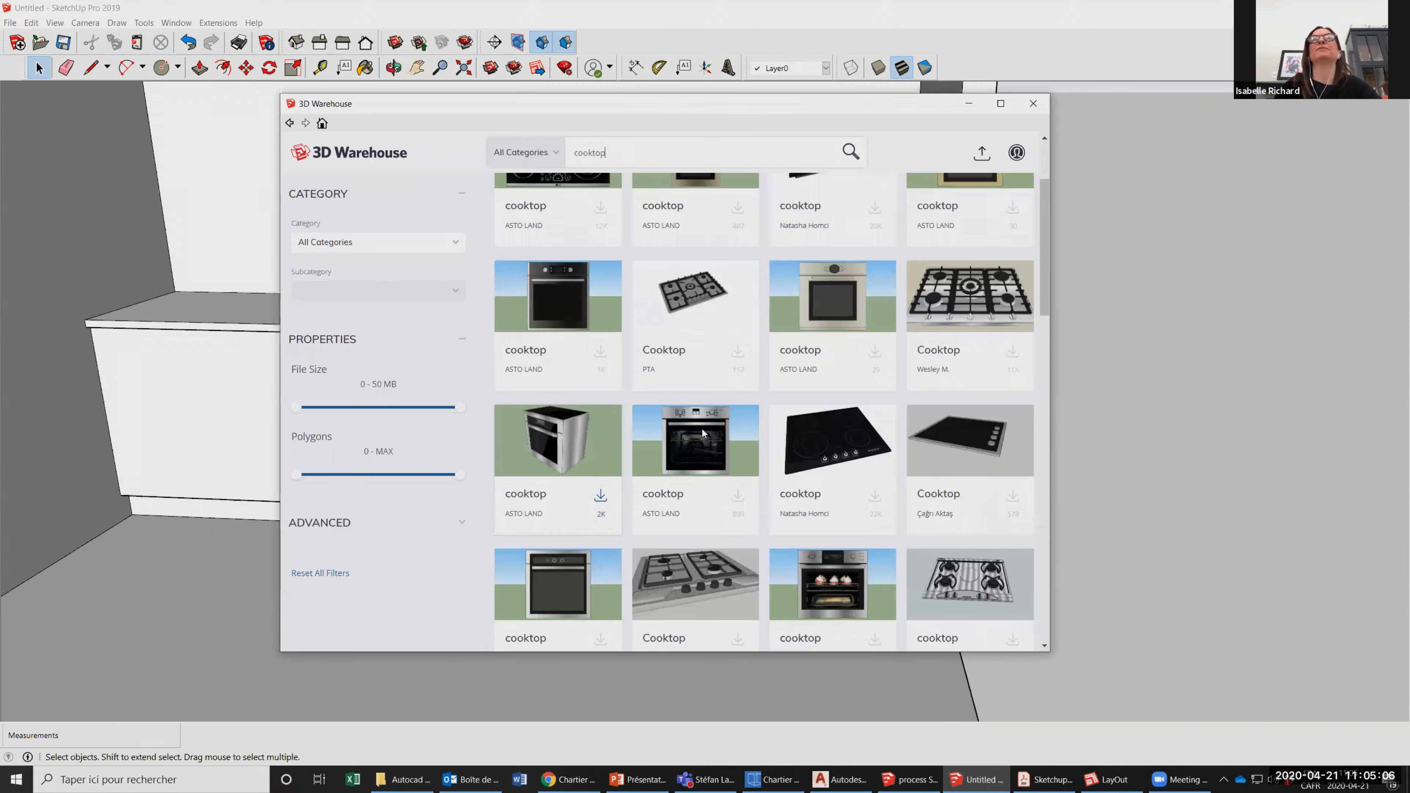
{"action": "scroll", "coordinate": [554, 417], "scroll_direction": "down", "scroll_amount": 4}
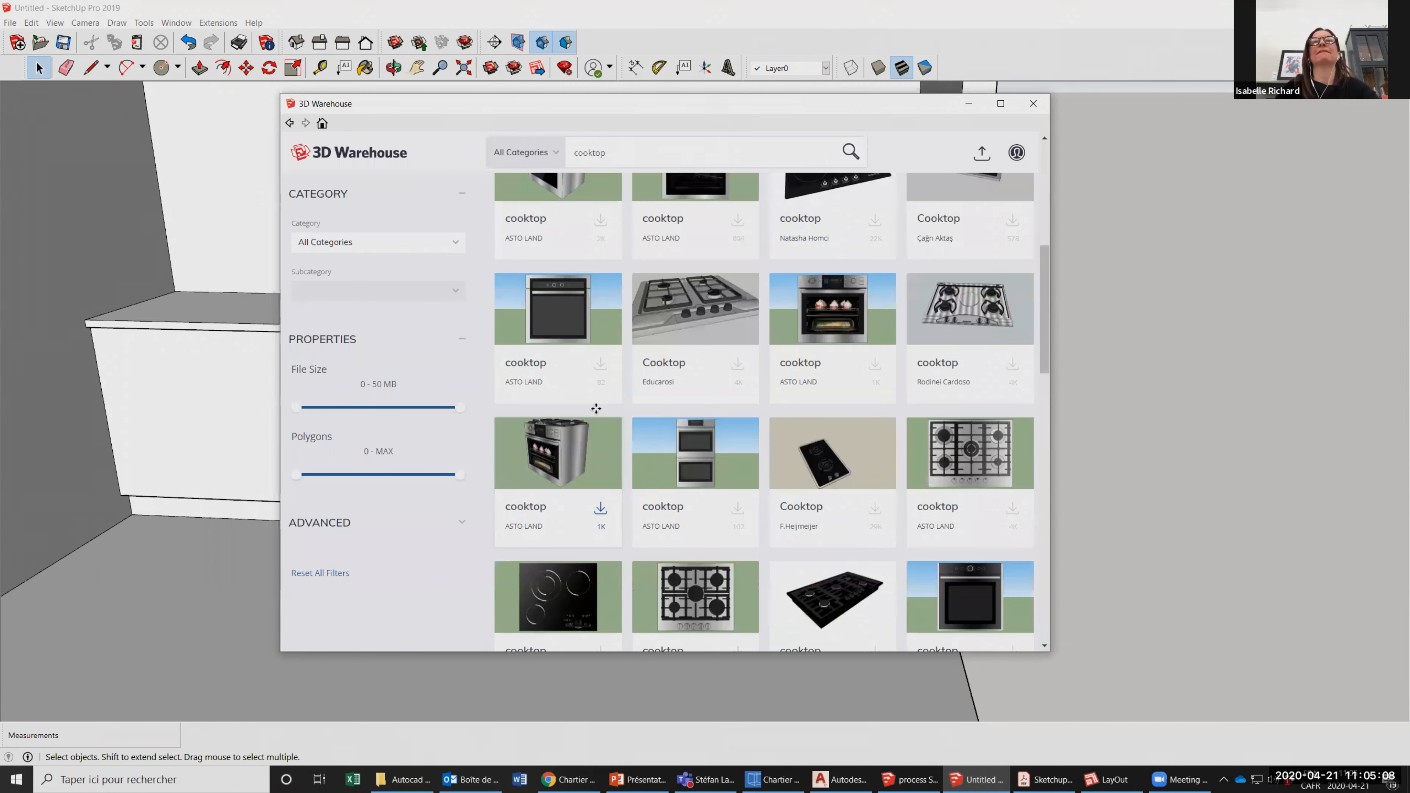
{"action": "left_click", "coordinate": [600, 508]}
{"action": "key", "text": "Return"}
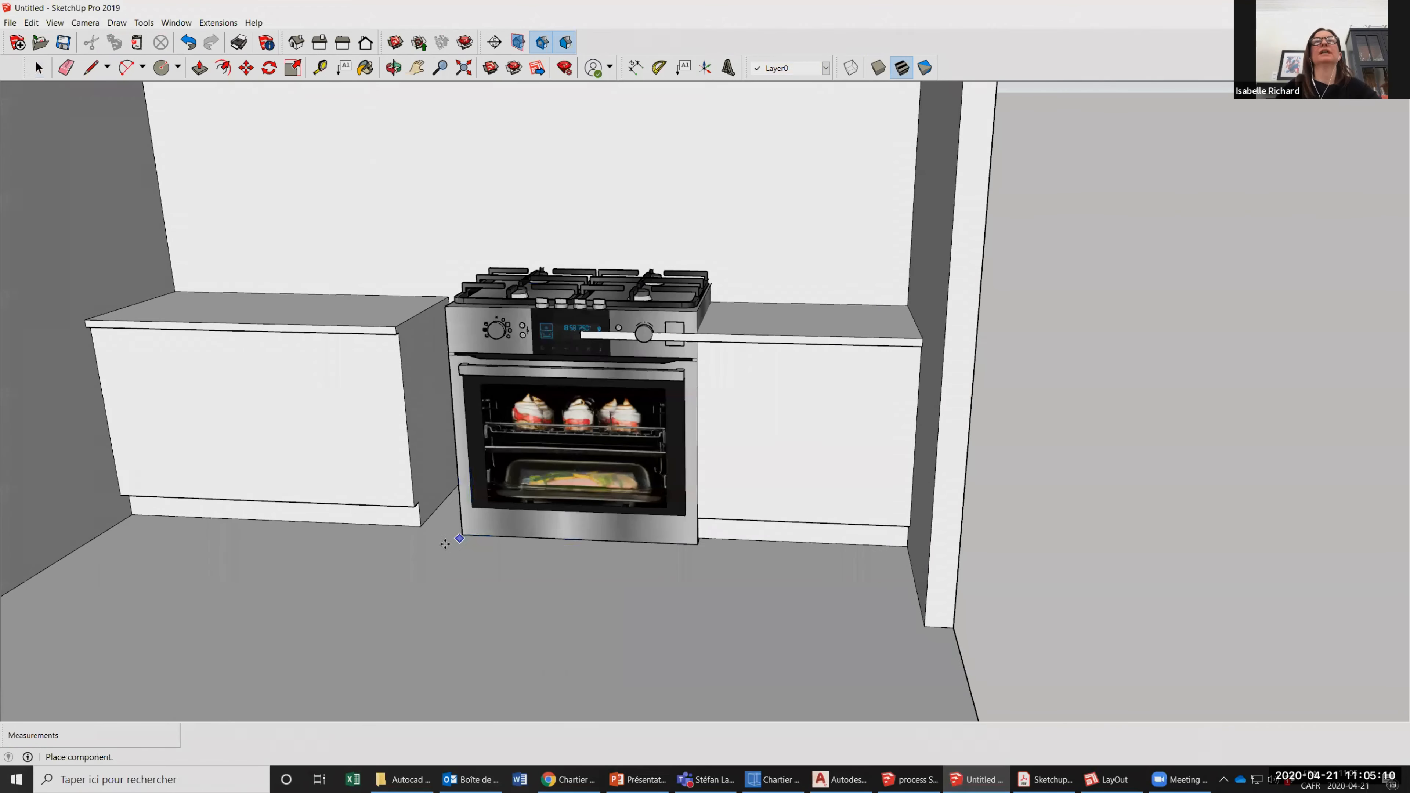
Move the stove by its lower front corner to the bottom front corner of the left counter beside the gap.
{"action": "left_click", "coordinate": [392, 68]}
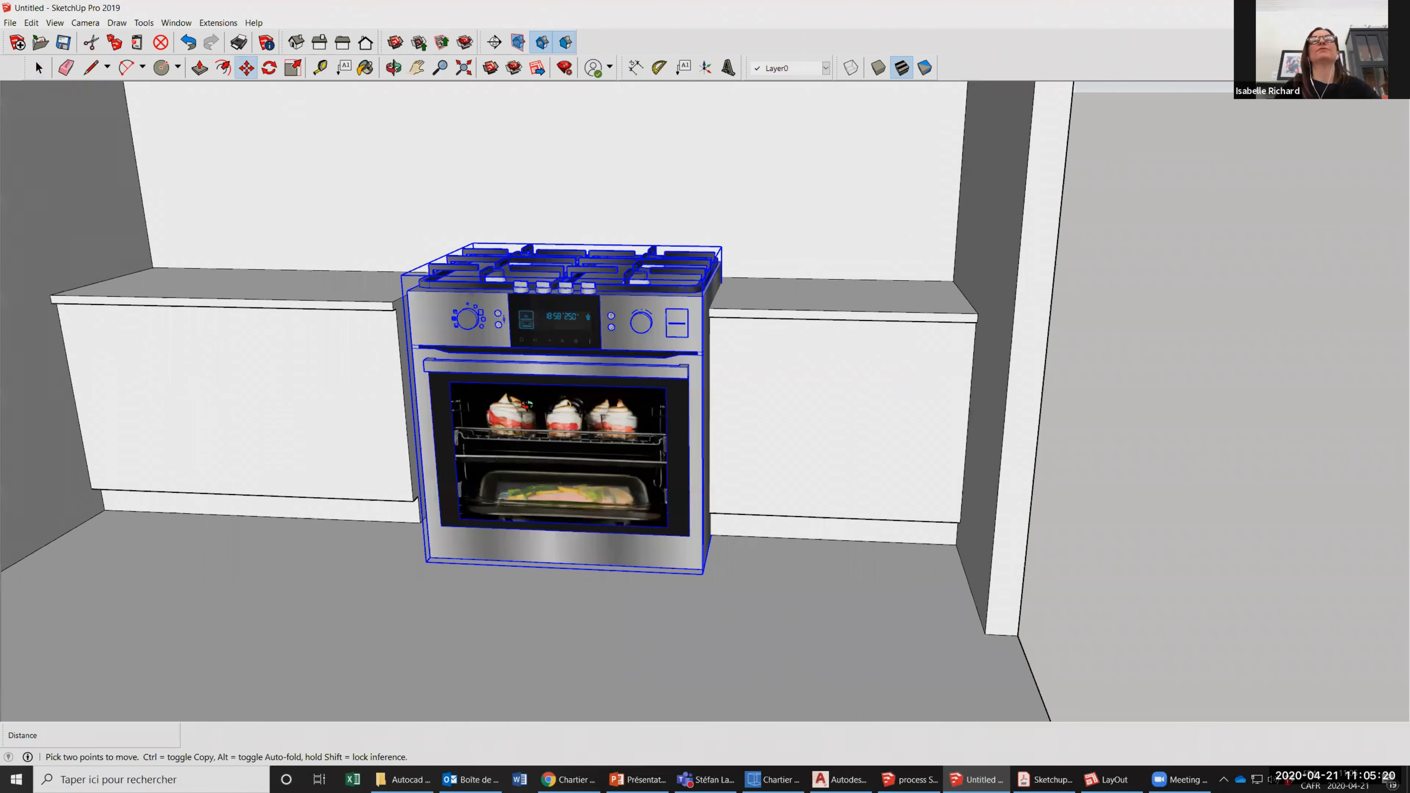
{"action": "middle_click_drag", "start_coordinate": [527, 409], "coordinate": [599, 416]}
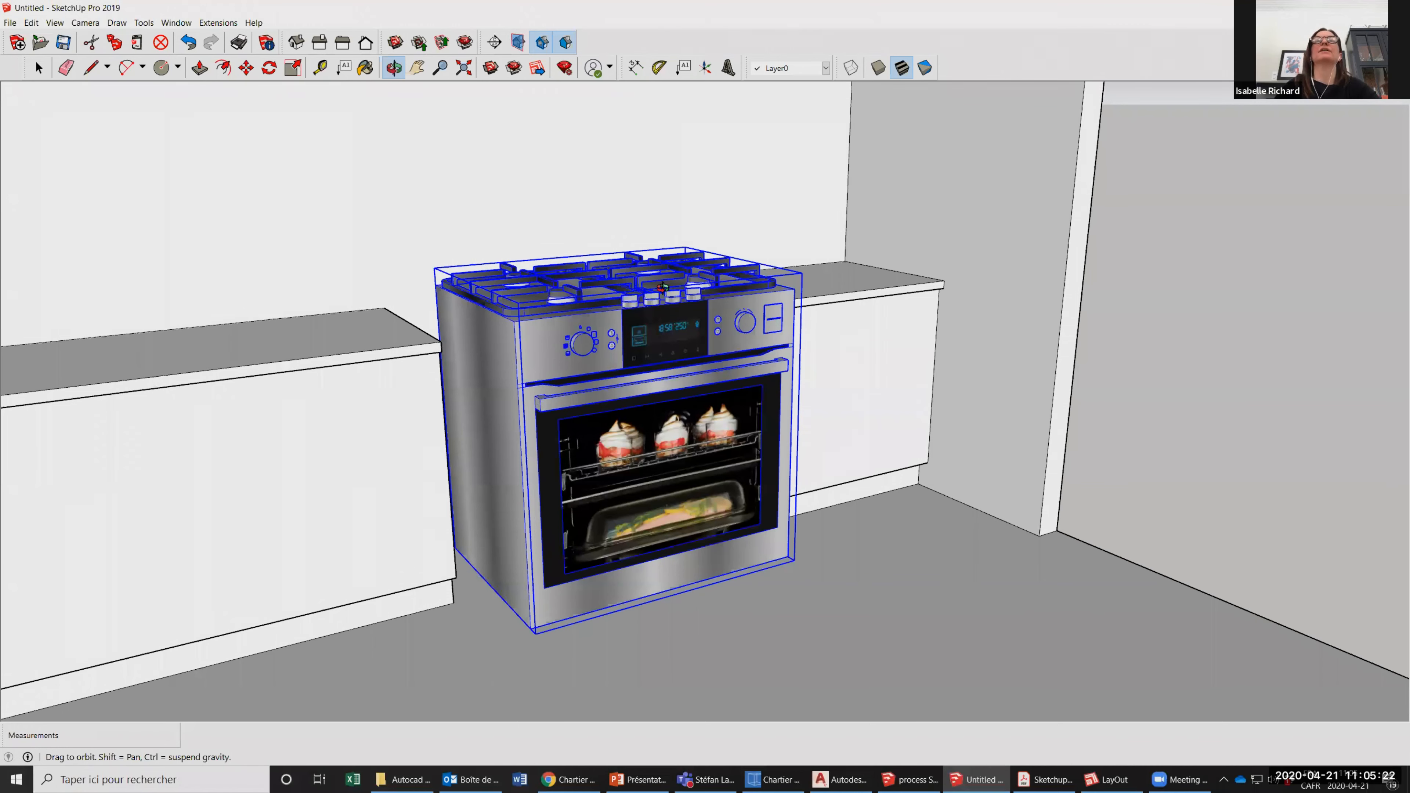
{"action": "scroll", "coordinate": [662, 287], "scroll_direction": "down", "scroll_amount": 3}
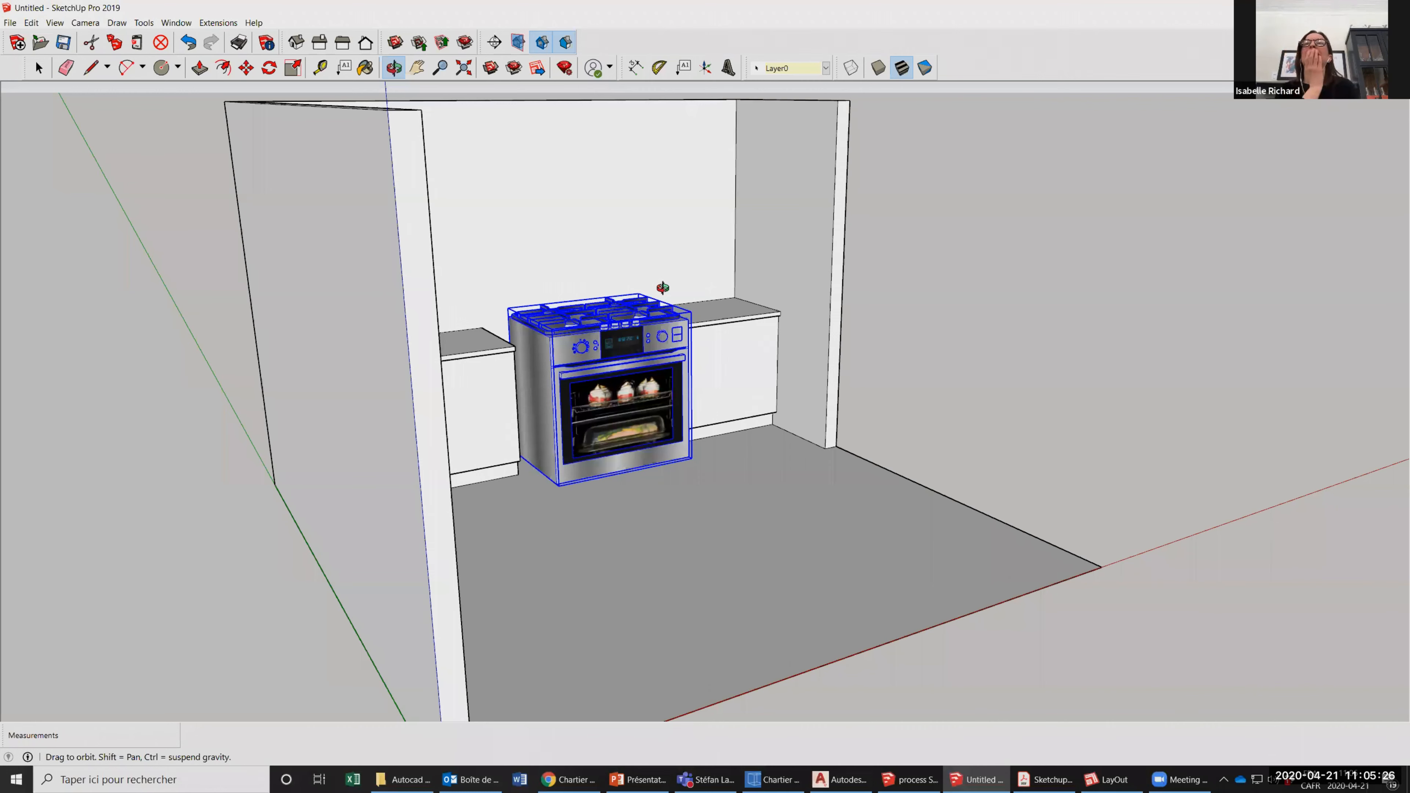
{"action": "scroll", "coordinate": [662, 287], "scroll_direction": "up", "scroll_amount": 3}
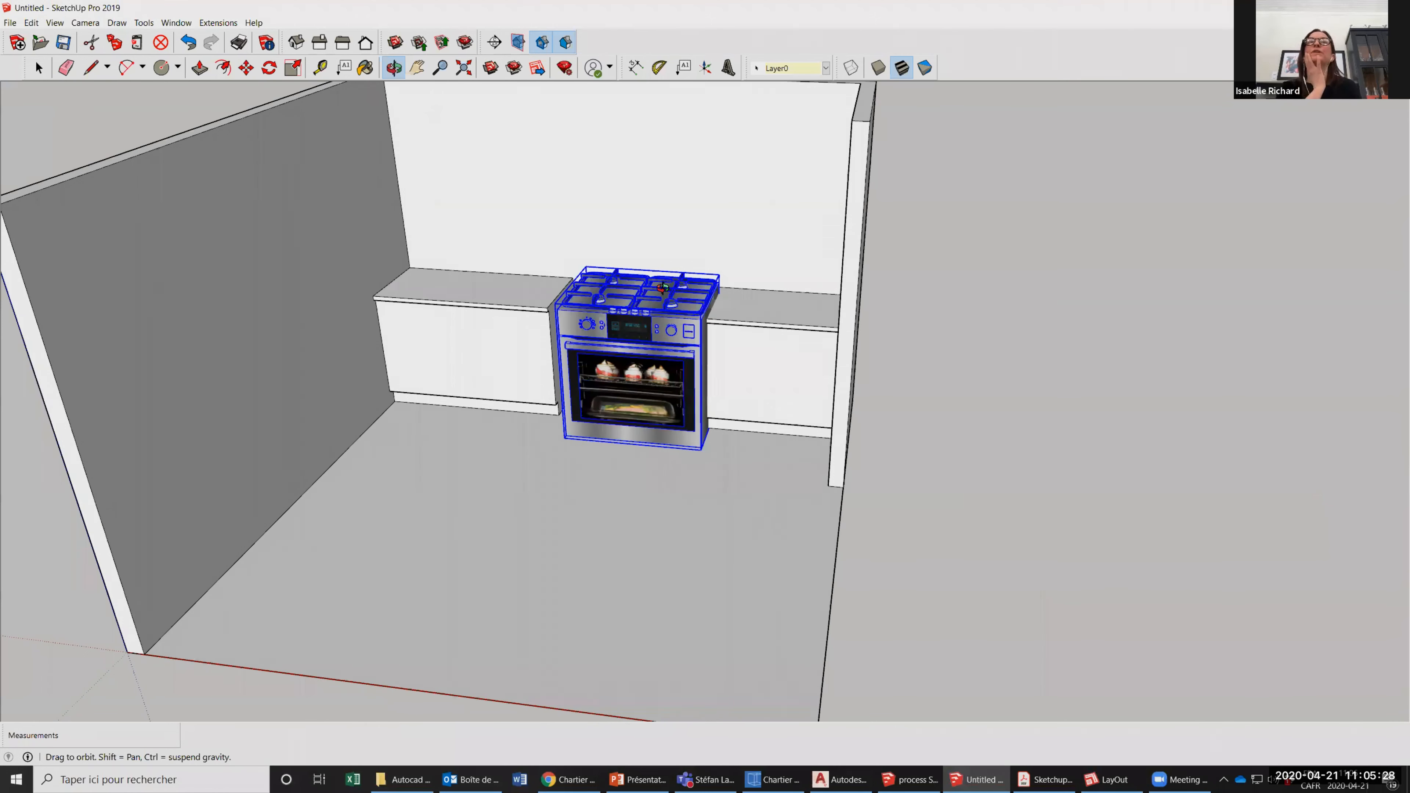
{"action": "scroll", "coordinate": [662, 287], "scroll_direction": "up", "scroll_amount": 3}
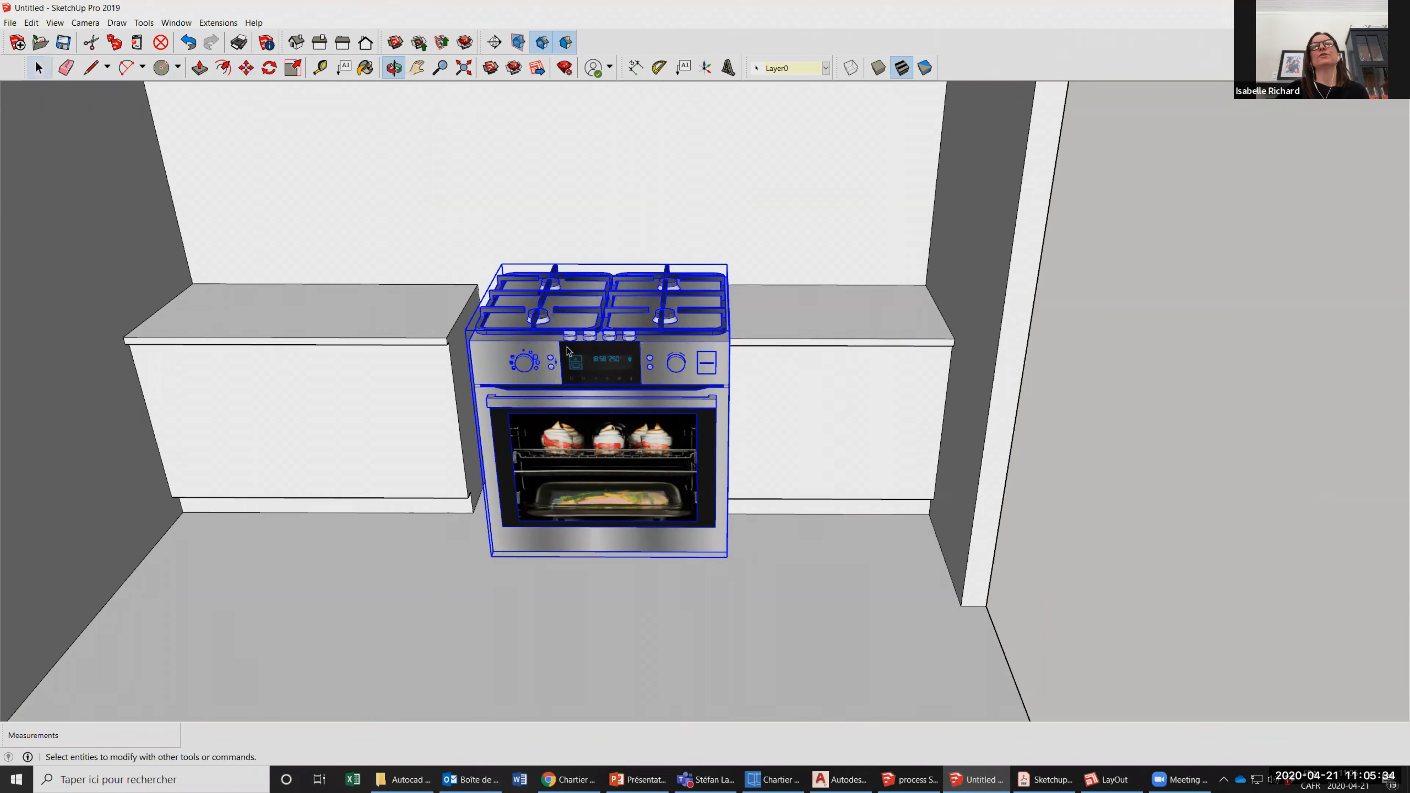
{"action": "key", "text": "space"}
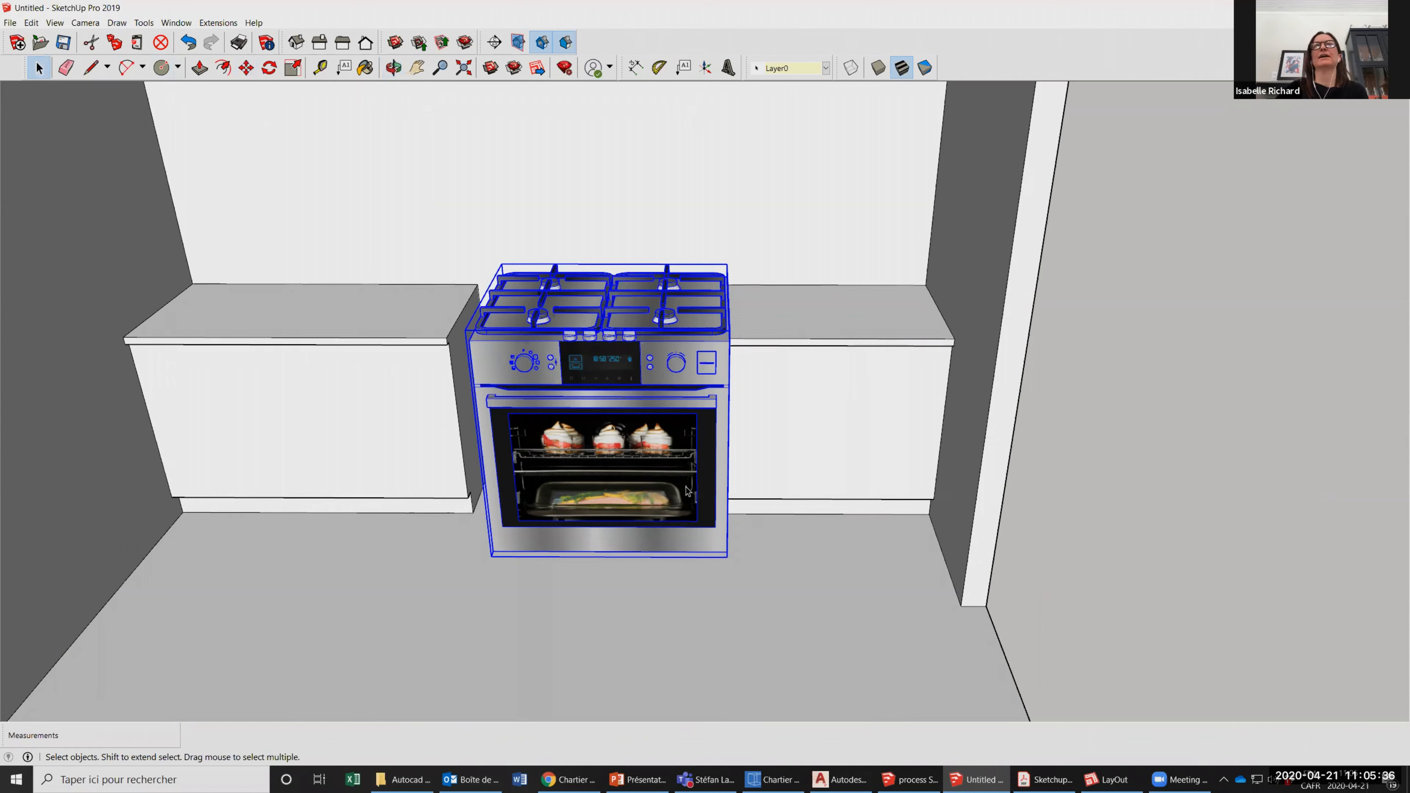
{"action": "left_click", "coordinate": [247, 67]}
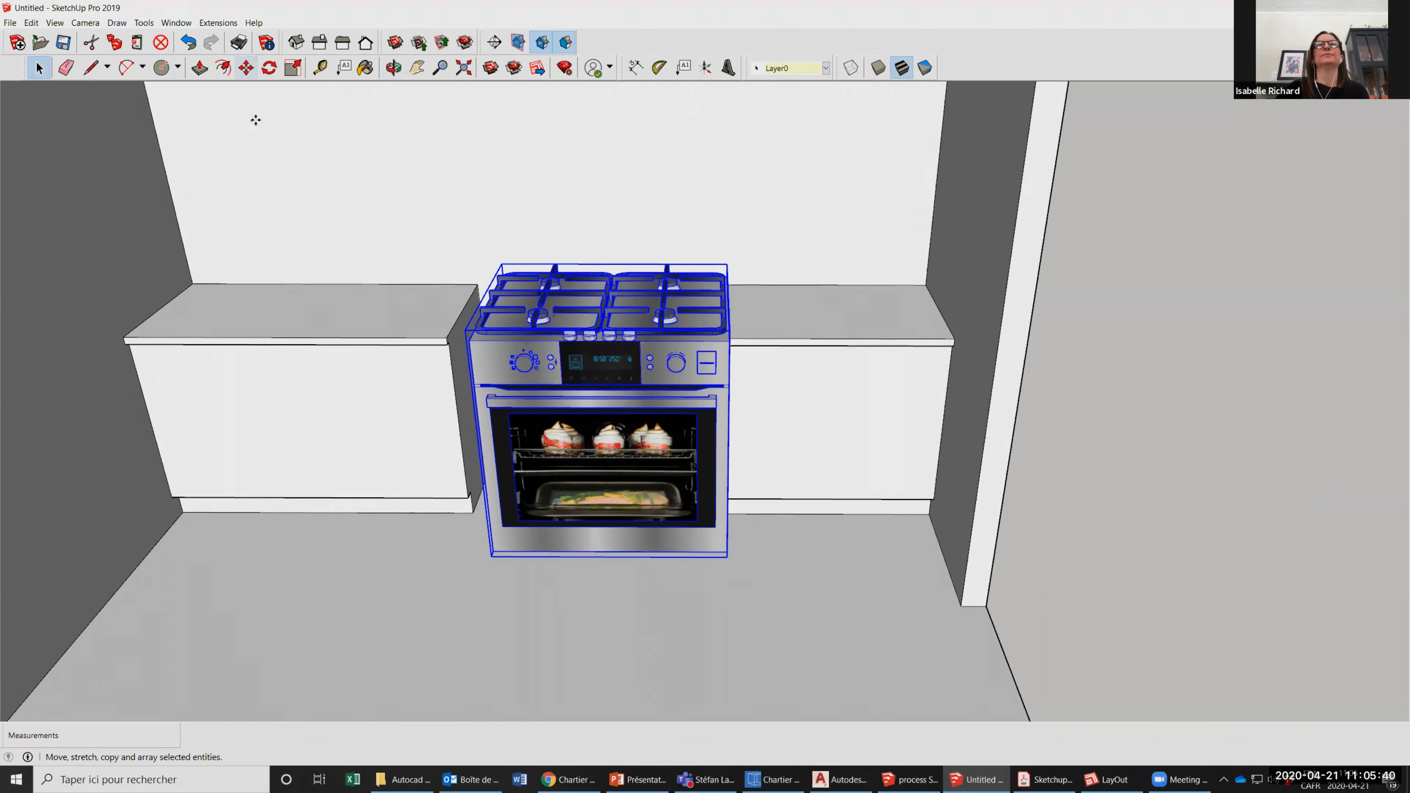
{"action": "scroll", "coordinate": [467, 572], "scroll_direction": "up", "scroll_amount": 1}
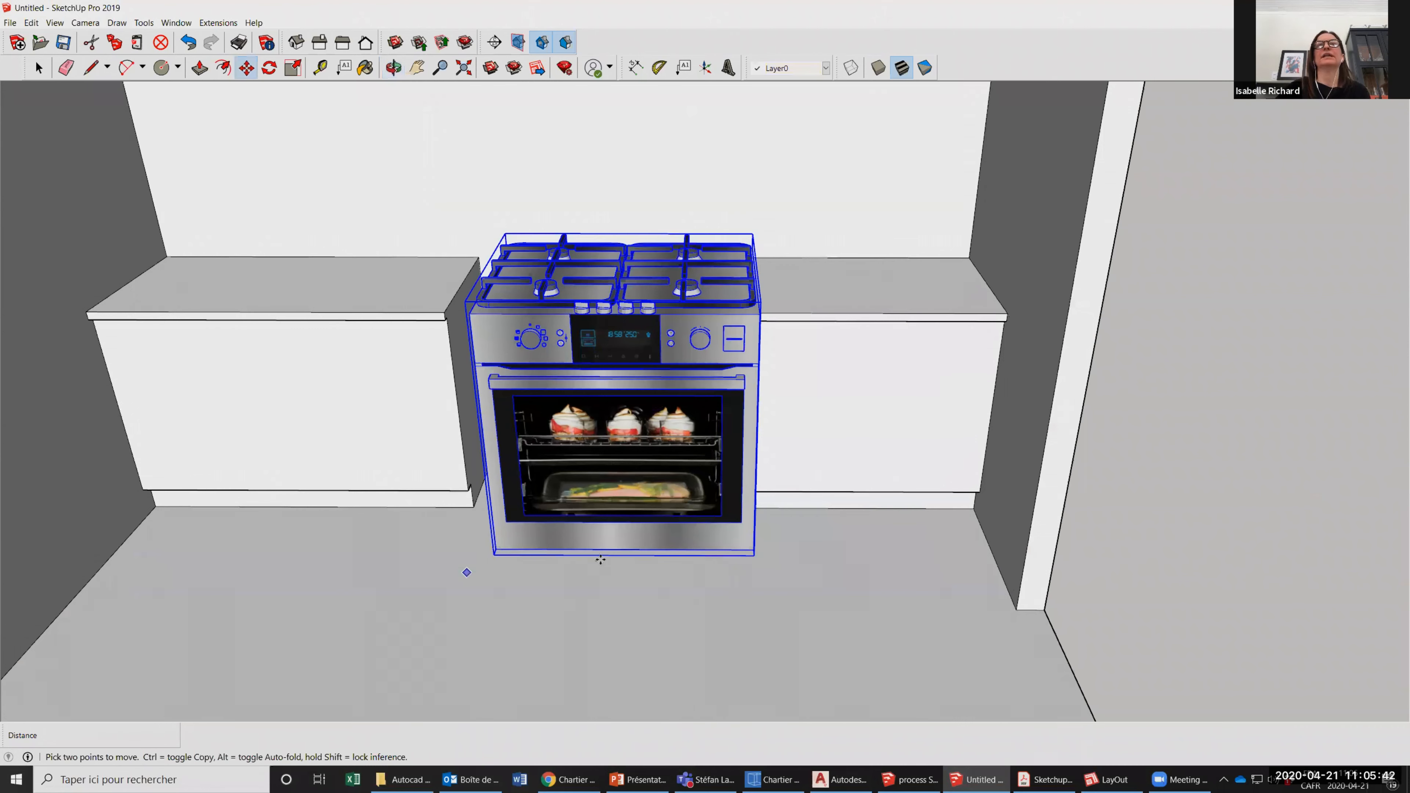
{"action": "scroll", "coordinate": [613, 572], "scroll_direction": "up", "scroll_amount": 3}
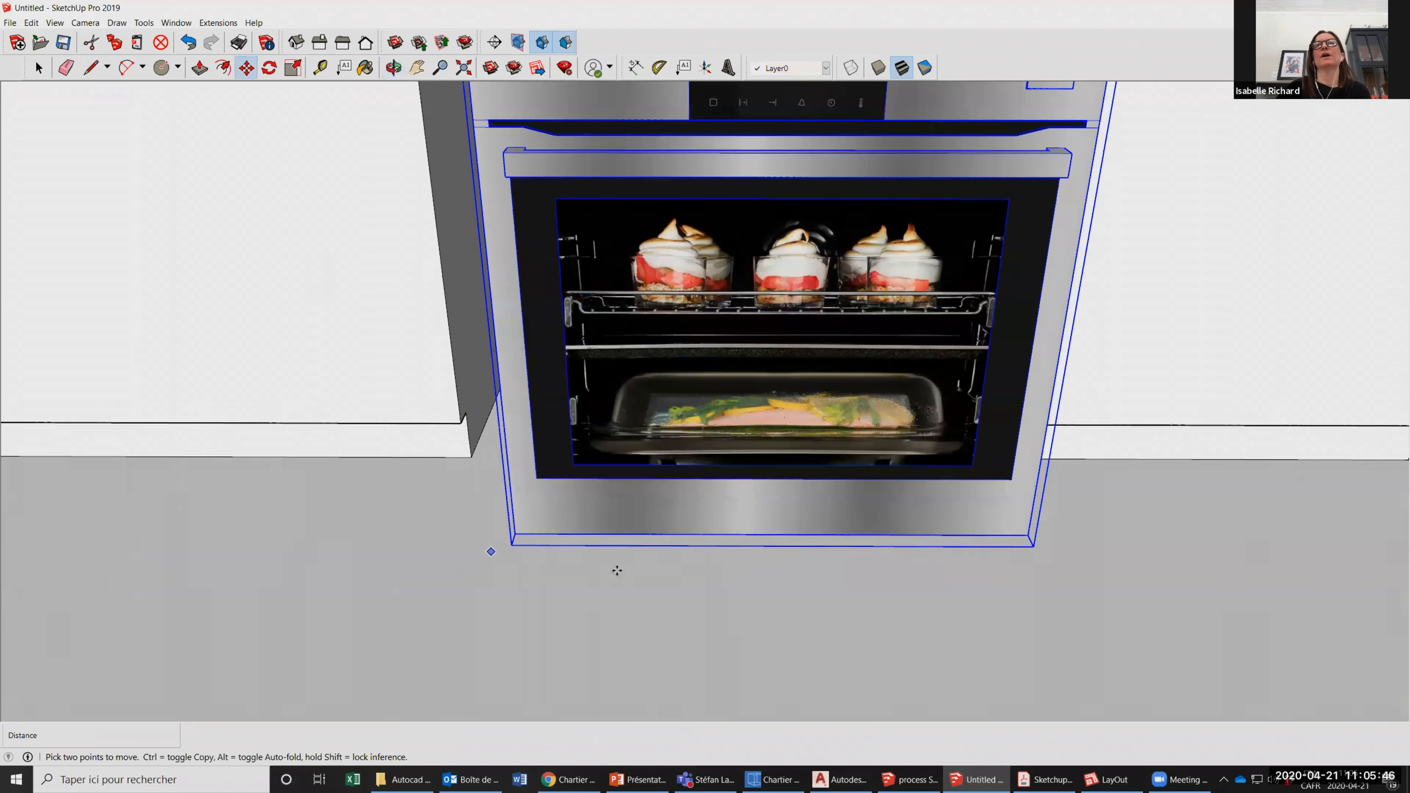
{"action": "scroll", "coordinate": [617, 571], "scroll_direction": "down", "scroll_amount": 3}
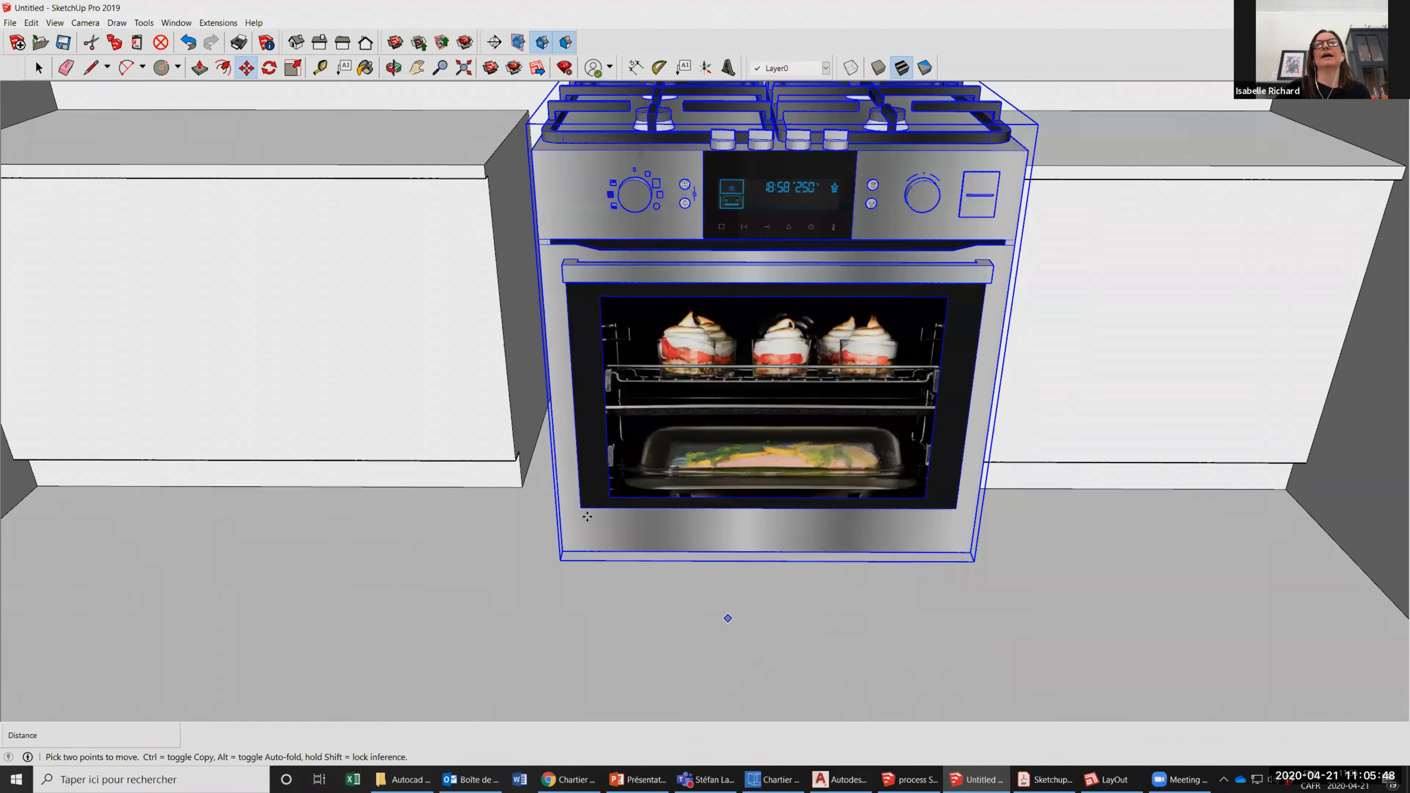
{"action": "scroll", "coordinate": [587, 516], "scroll_direction": "down", "scroll_amount": 3}
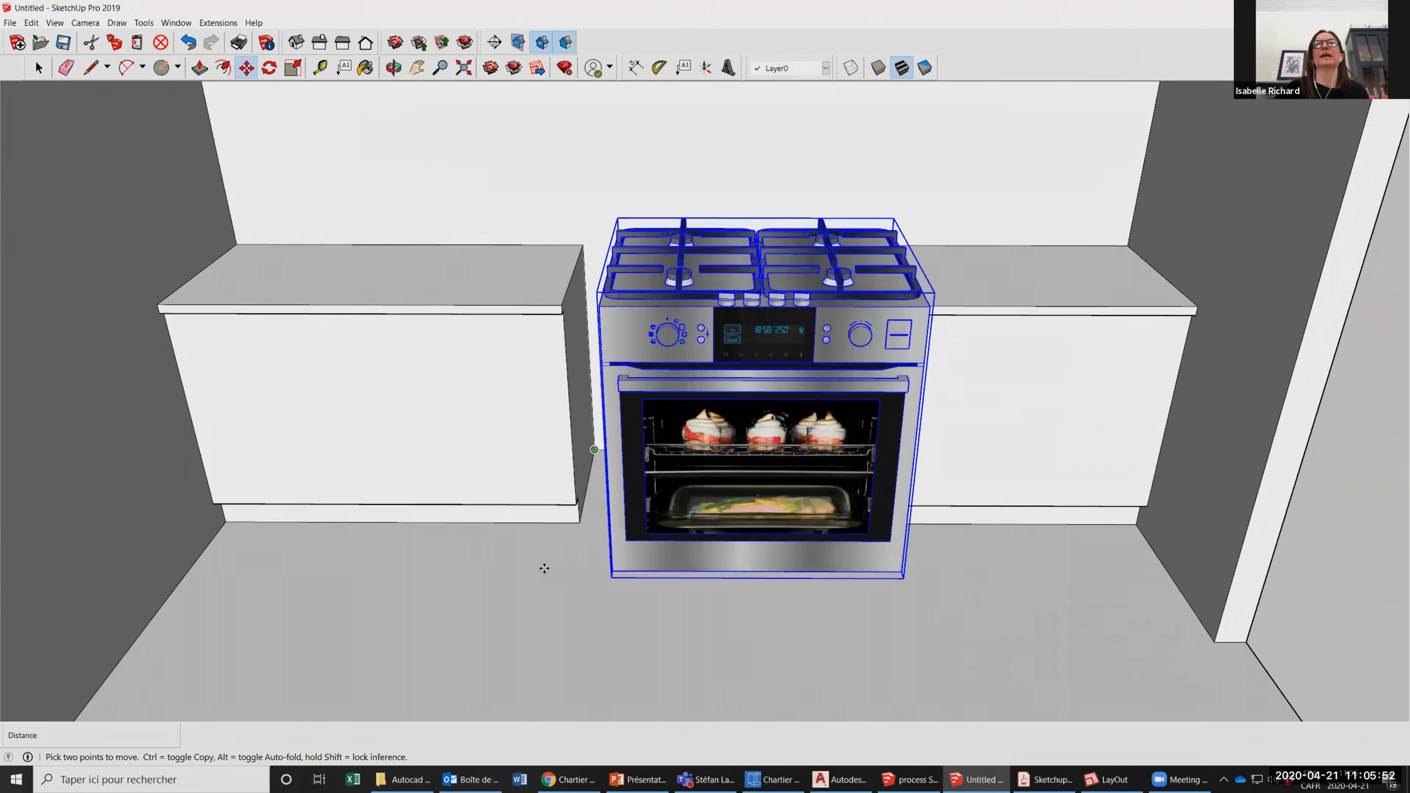
{"action": "left_click", "coordinate": [611, 575]}
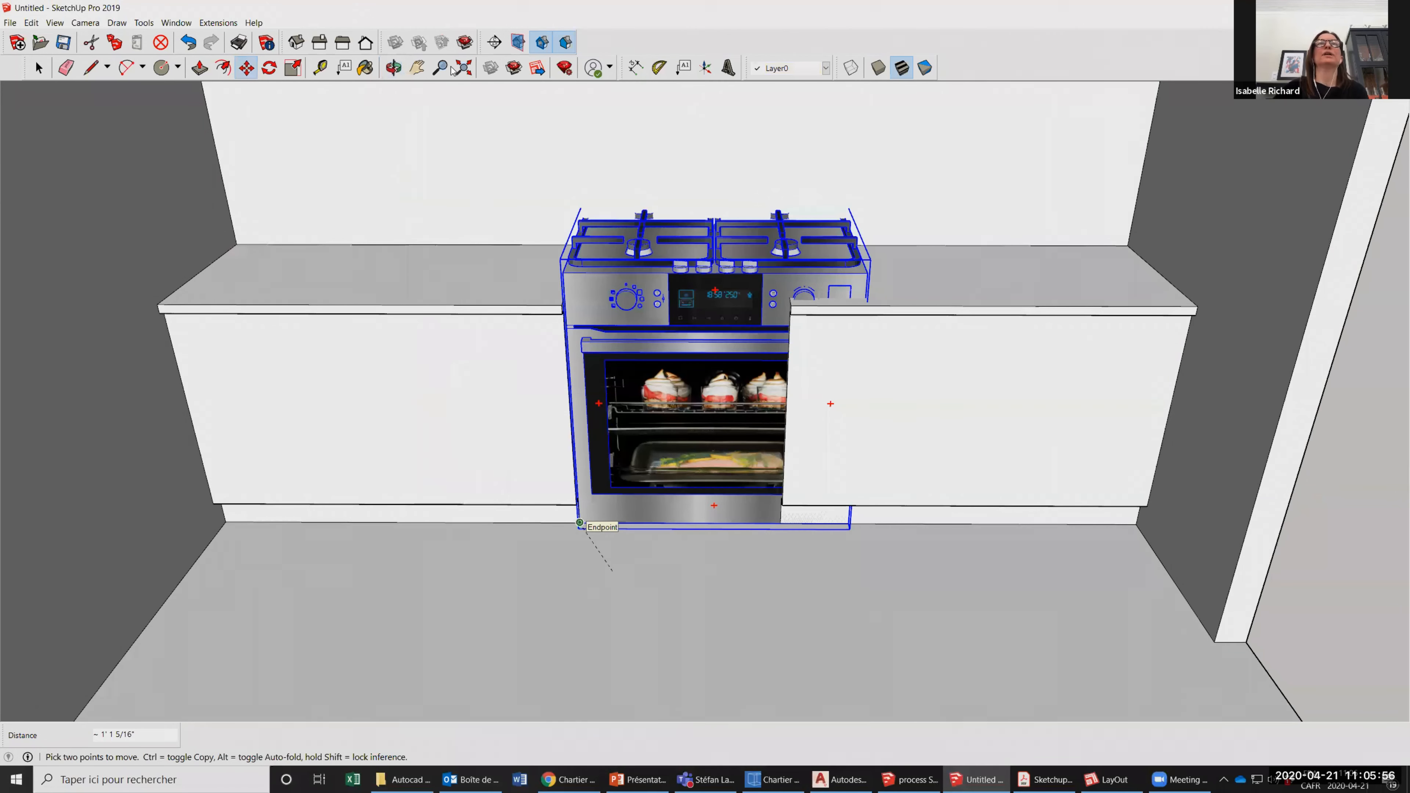
{"action": "scroll", "coordinate": [454, 74], "scroll_direction": "up", "scroll_amount": 3}
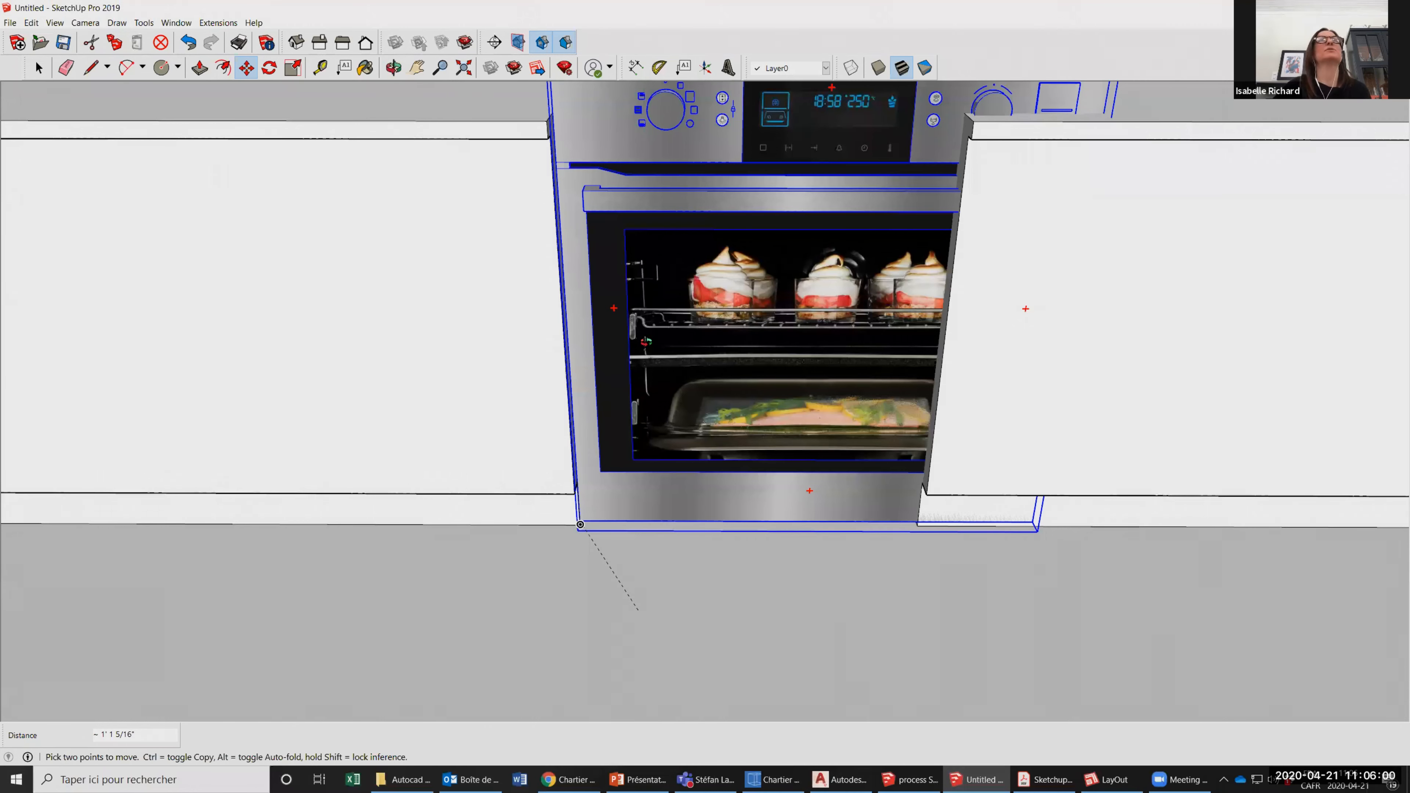
{"action": "left_click", "coordinate": [580, 525]}
Move the stove about 1' 5 3/8" straight forward along the green axis, out in front of the counters.
{"action": "scroll", "coordinate": [745, 425], "scroll_direction": "down", "scroll_amount": 8}
{"action": "left_click", "coordinate": [393, 68]}
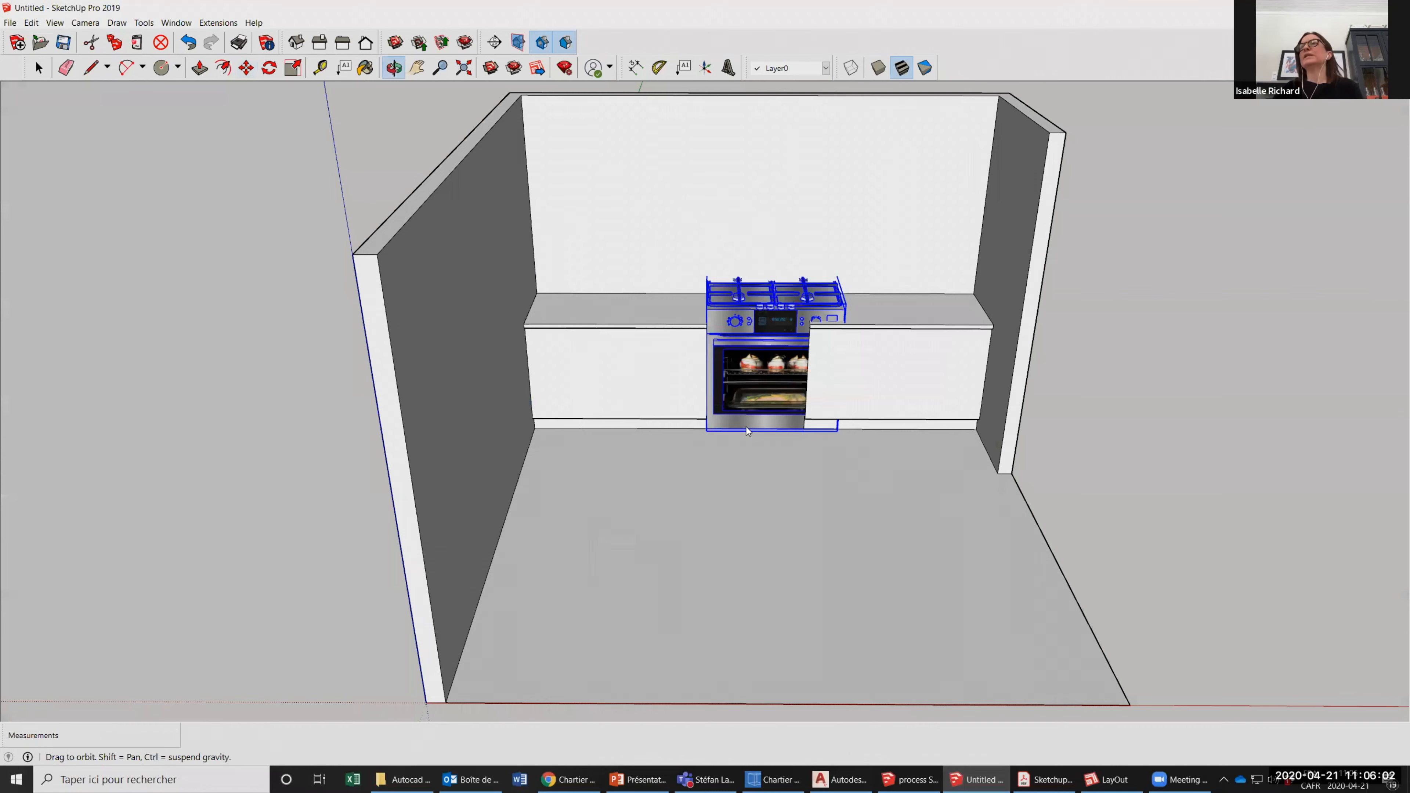
{"action": "left_click", "coordinate": [297, 72]}
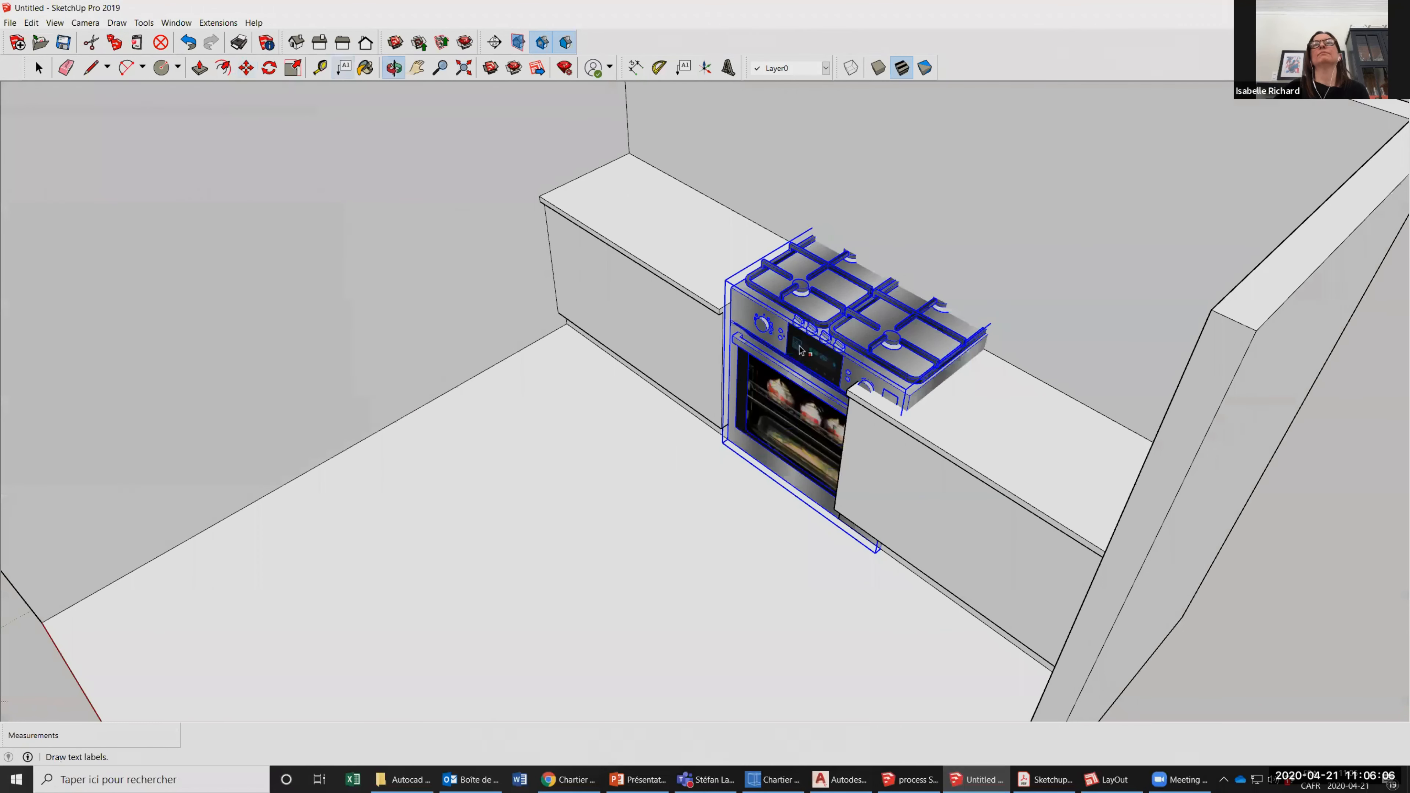
{"action": "scroll", "coordinate": [748, 460], "scroll_direction": "down", "scroll_amount": 1}
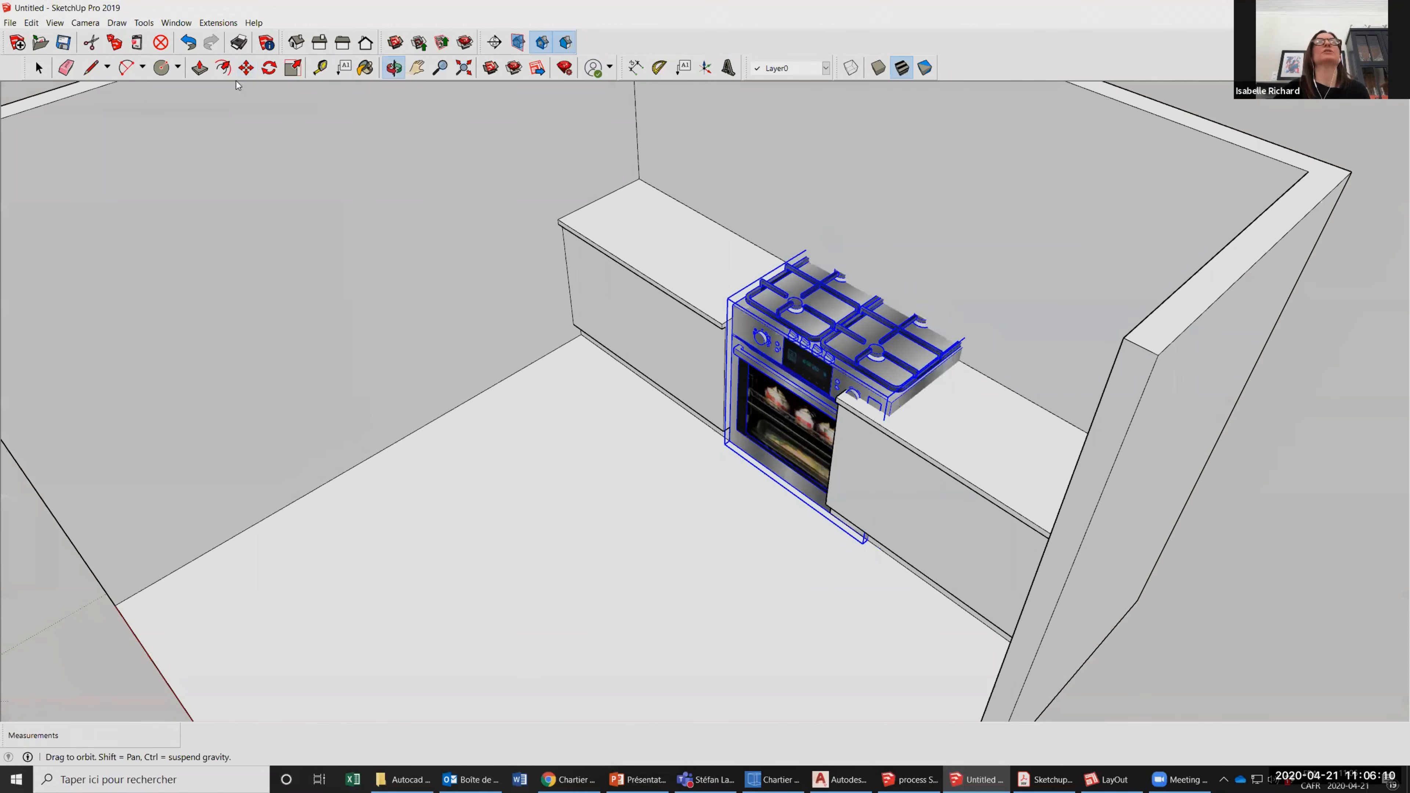
{"action": "key", "text": "space"}
{"action": "key", "text": "m"}
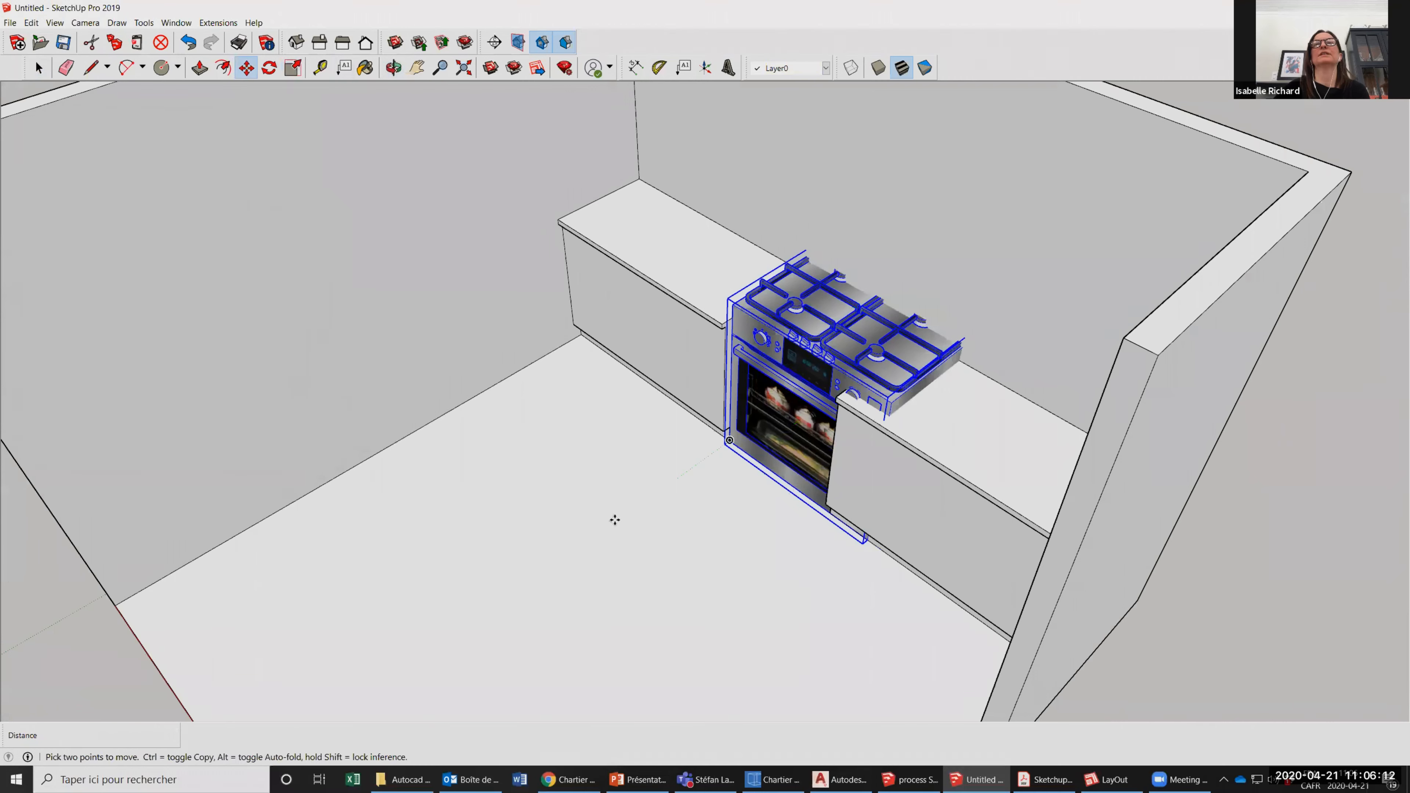
{"action": "left_click", "coordinate": [615, 520]}
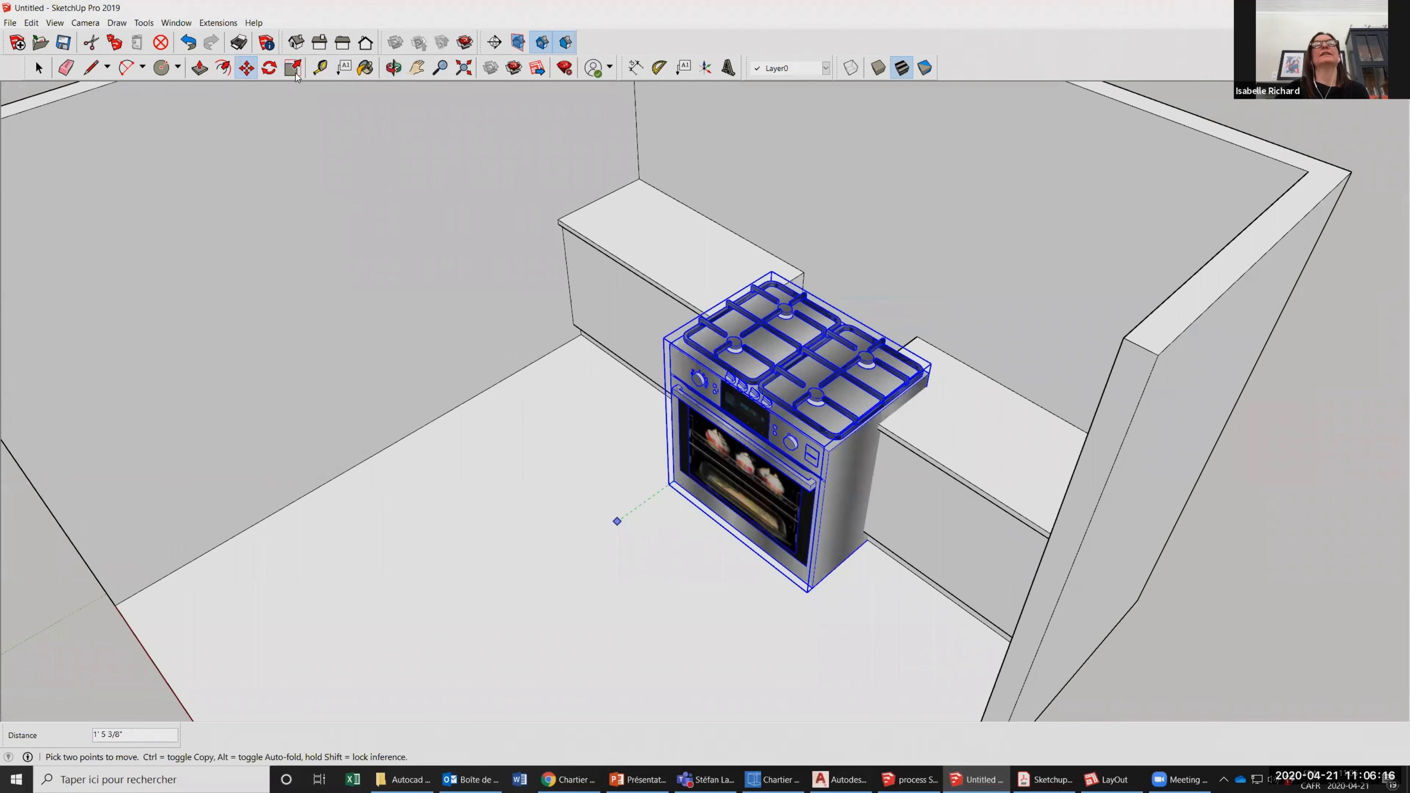
{"action": "key", "text": "space"}
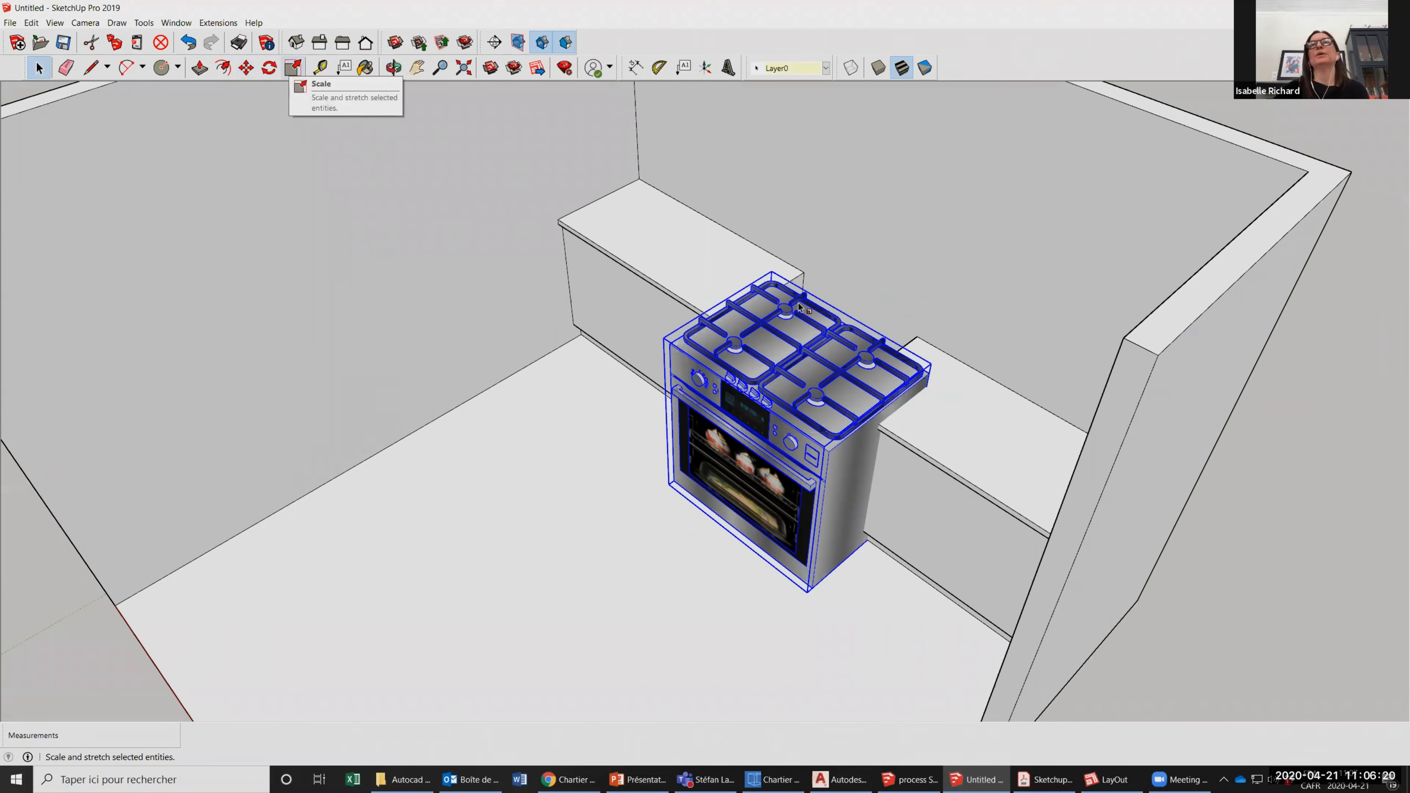
Scale the stove uniformly about its opposite corner by 0.98, then shrink it further by 0.70.
{"action": "key", "text": "s"}
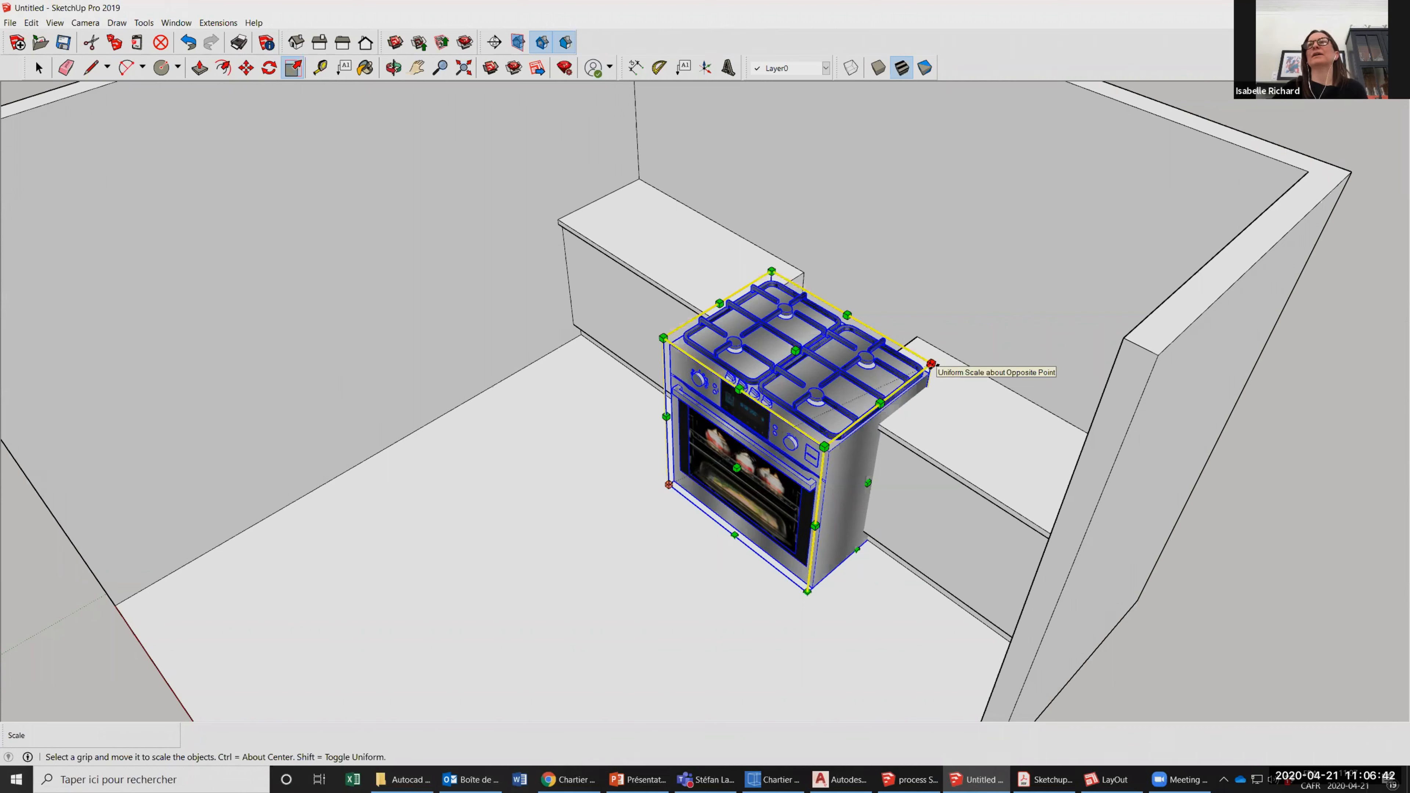
{"action": "left_click_drag", "start_coordinate": [931, 365], "coordinate": [925, 367]}
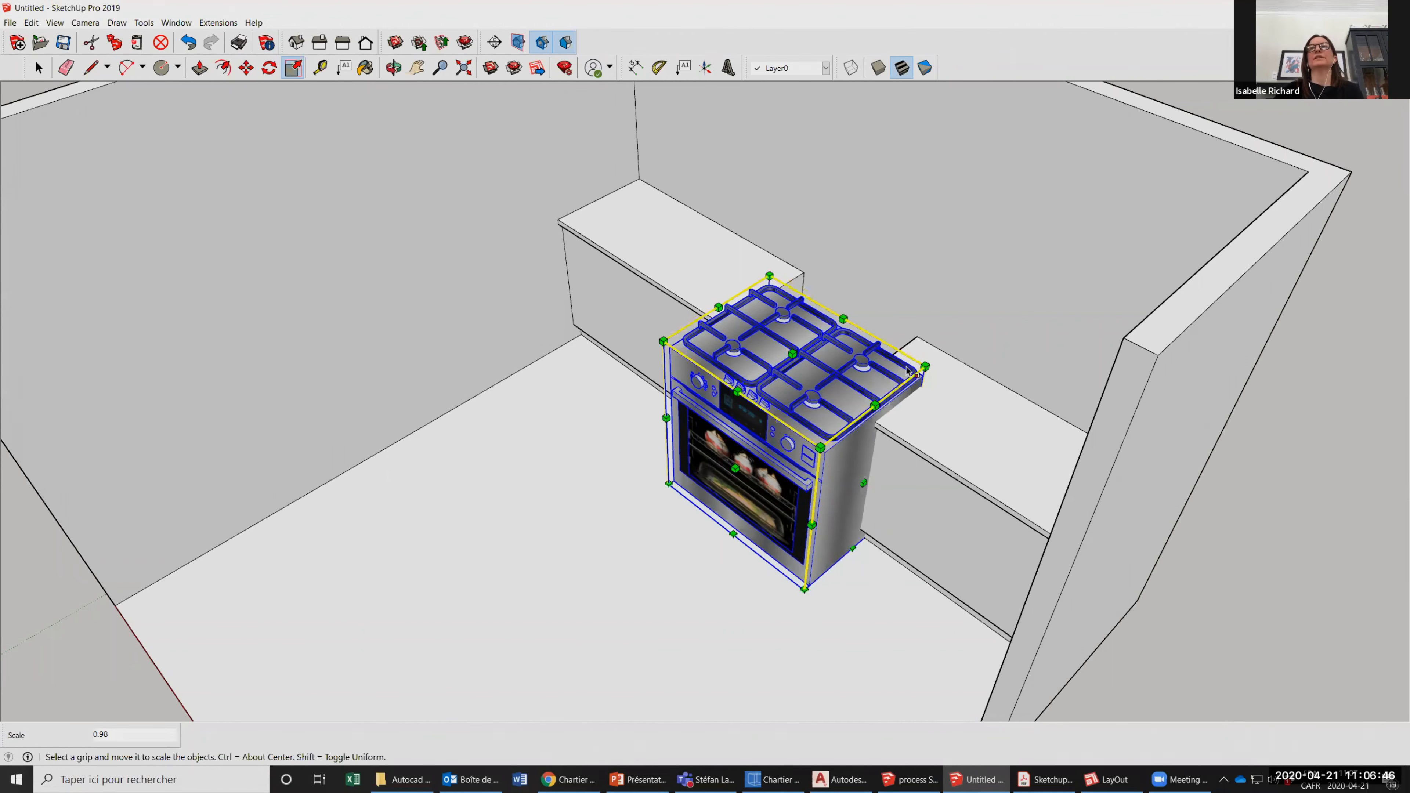
{"action": "scroll", "coordinate": [916, 368], "scroll_direction": "up", "scroll_amount": 1}
{"action": "left_click_drag", "start_coordinate": [926, 367], "coordinate": [825, 410]}
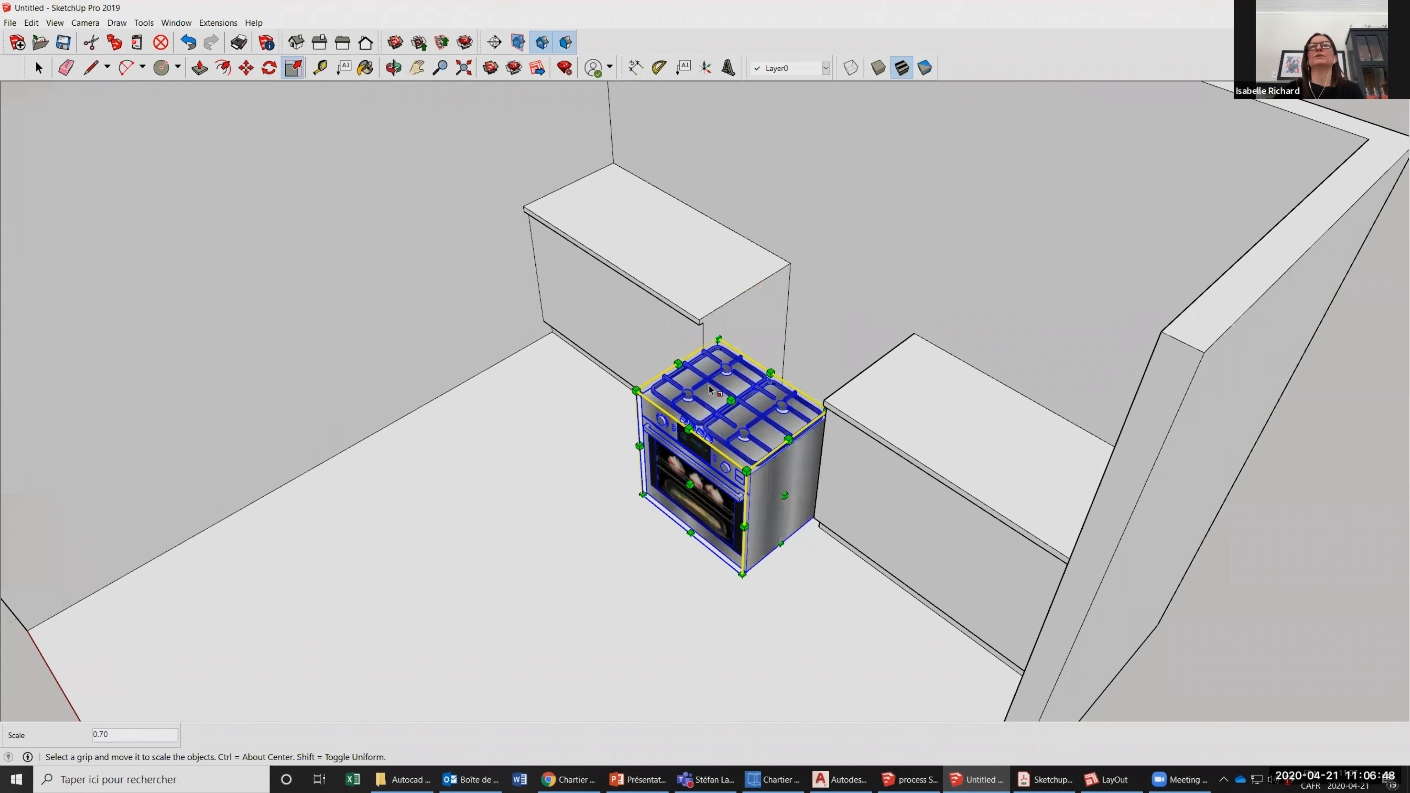
Scale the stove uniformly by 1.5 from its upper front corner.
{"action": "scroll", "coordinate": [711, 390], "scroll_direction": "up", "scroll_amount": 1}
{"action": "scroll", "coordinate": [609, 390], "scroll_direction": "up", "scroll_amount": 1}
{"action": "left_click_drag", "start_coordinate": [628, 391], "coordinate": [432, 337]}
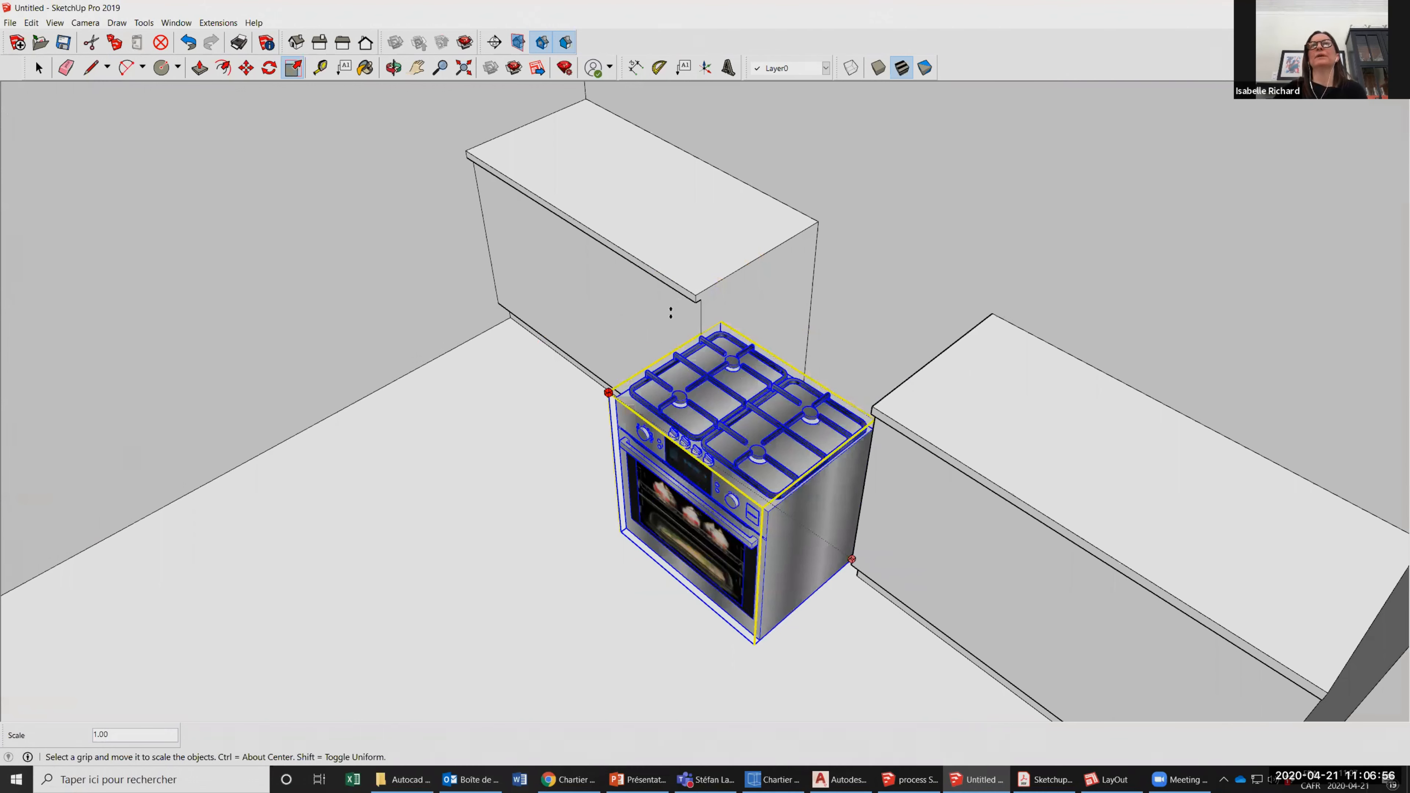
{"action": "type", "text": "1.5"}
{"action": "key", "text": "Return"}
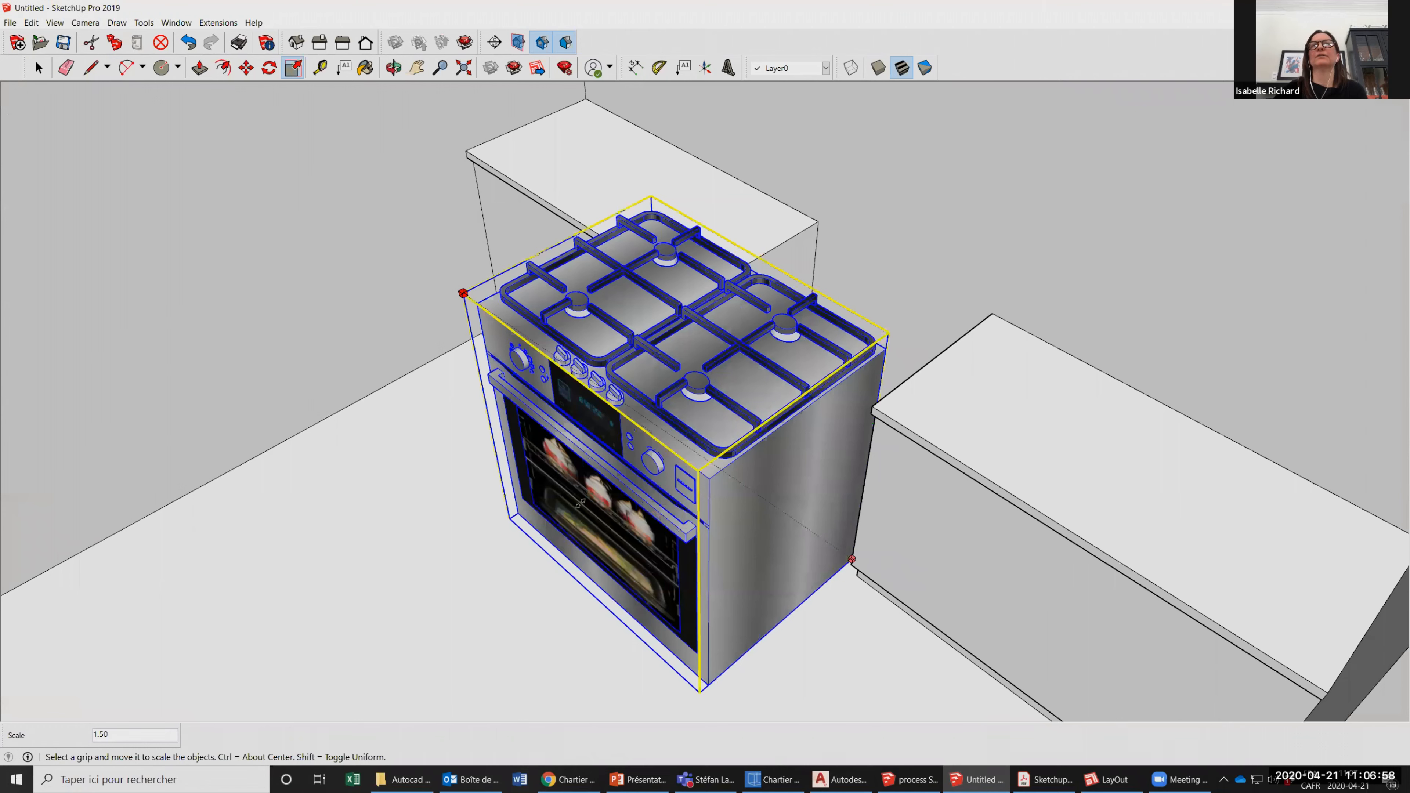
{"action": "left_click_drag", "start_coordinate": [824, 540], "coordinate": [790, 527]}
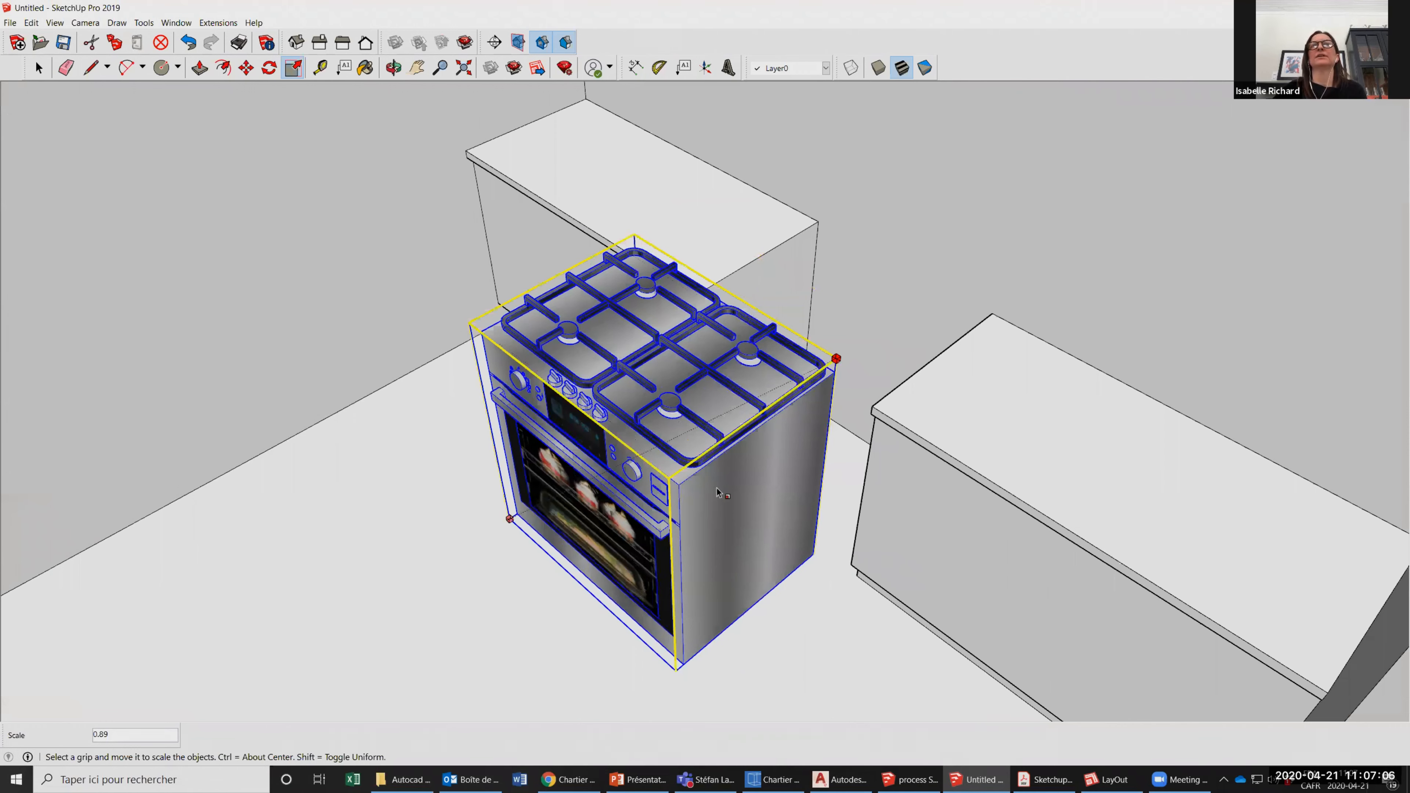
{"action": "key", "text": "Escape"}
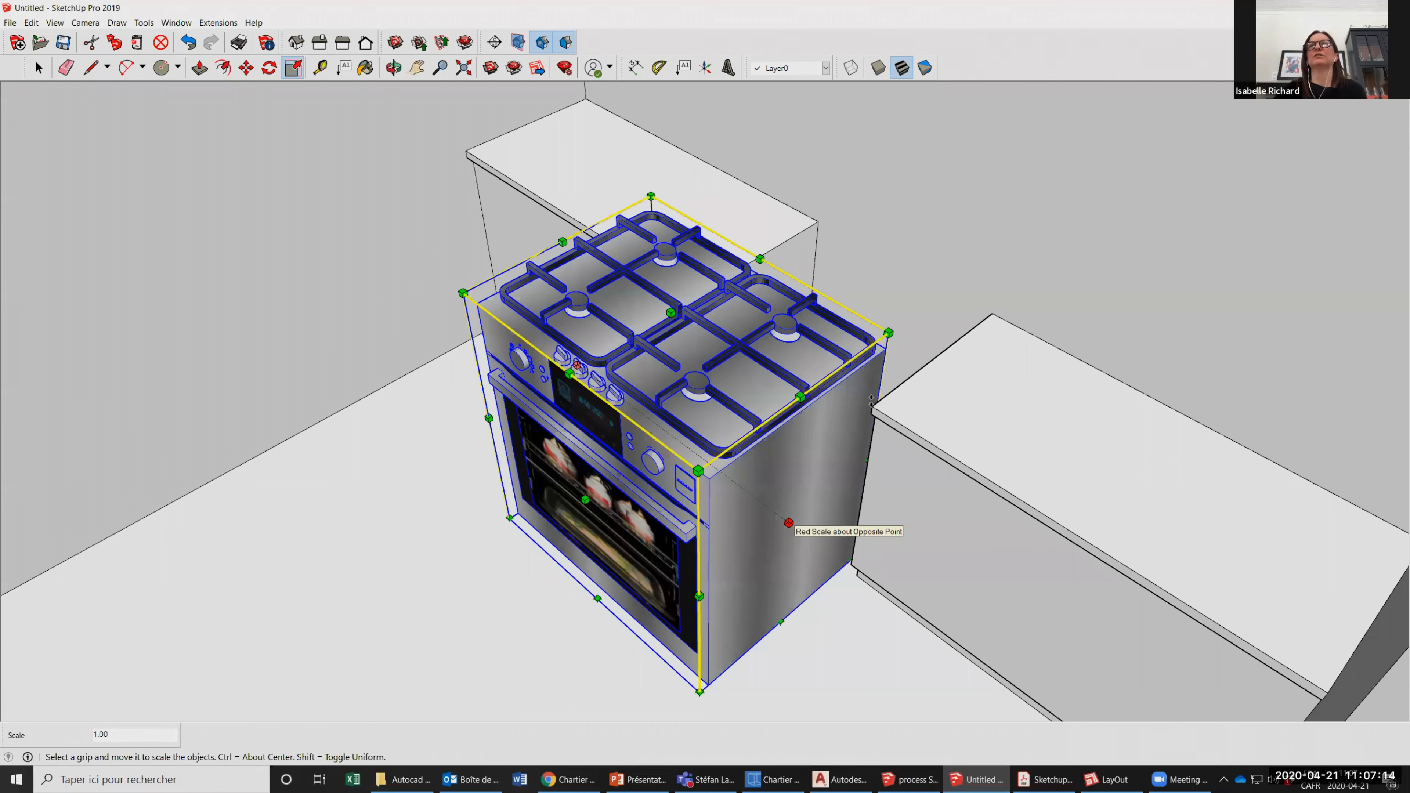
Fit the stove into the counter gap with single-axis scaling, using 0.78 in depth, about 0.84 in height and a final 1.10 in depth.
{"action": "left_click", "coordinate": [788, 522]}
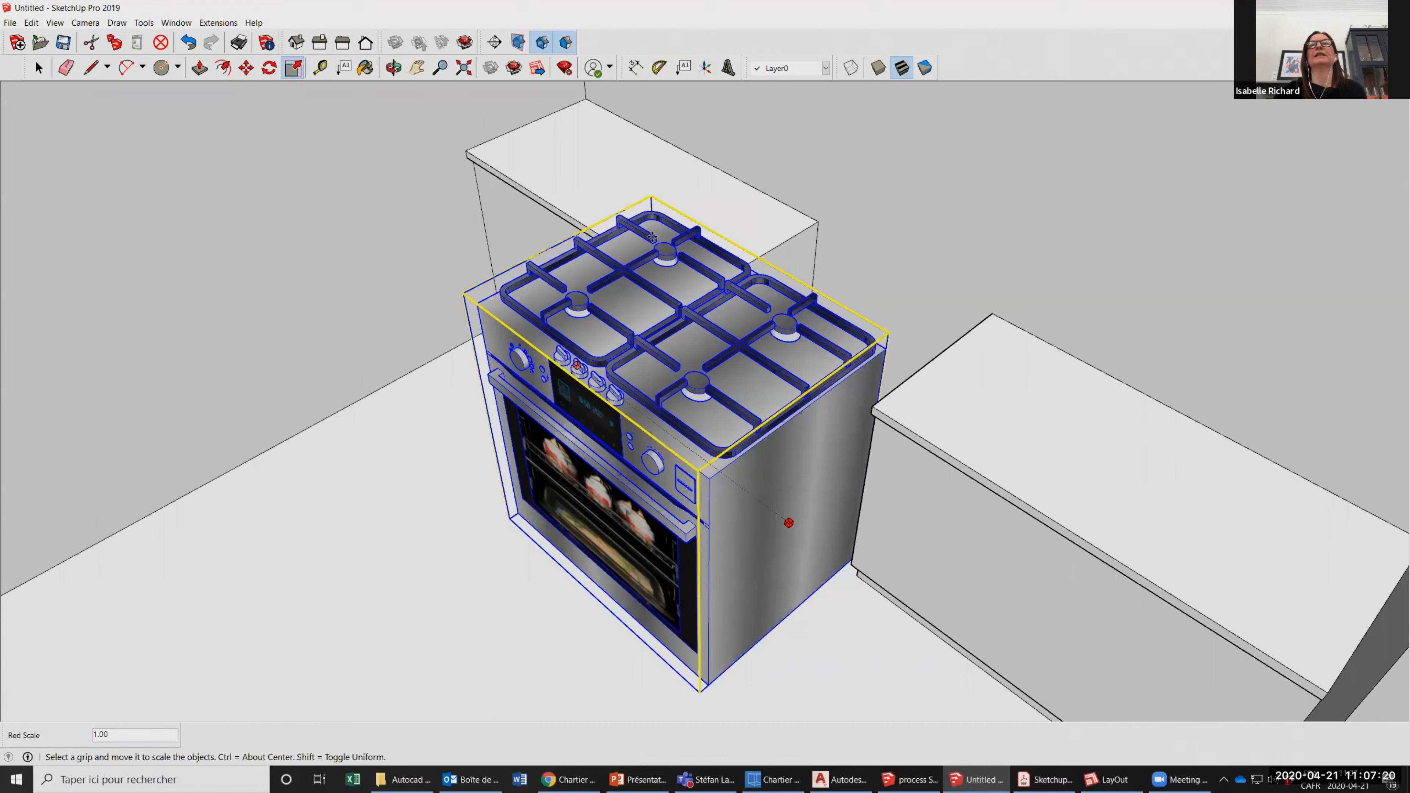
{"action": "left_click", "coordinate": [815, 218]}
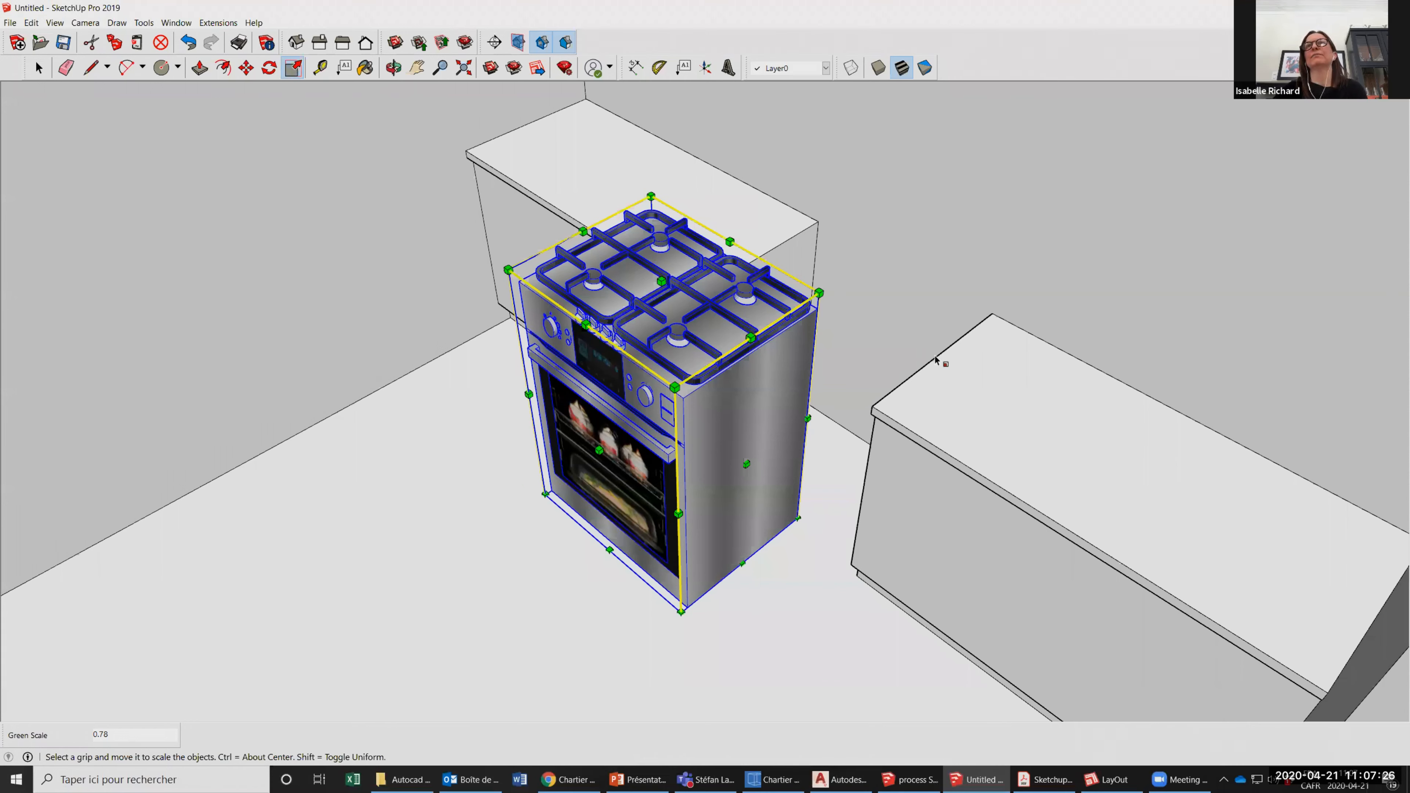
{"action": "left_click_drag", "start_coordinate": [661, 282], "coordinate": [663, 325]}
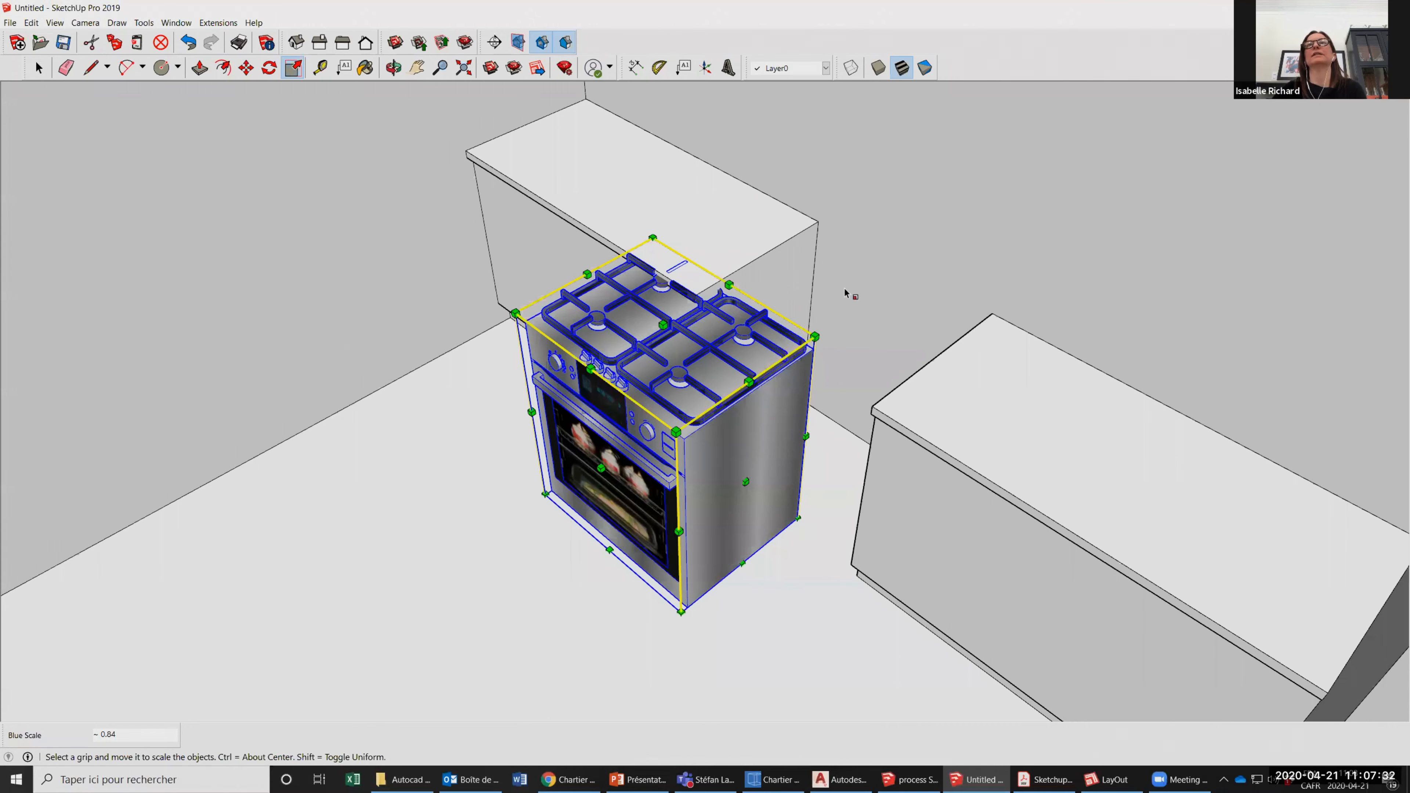
{"action": "key", "text": "ctrl+z"}
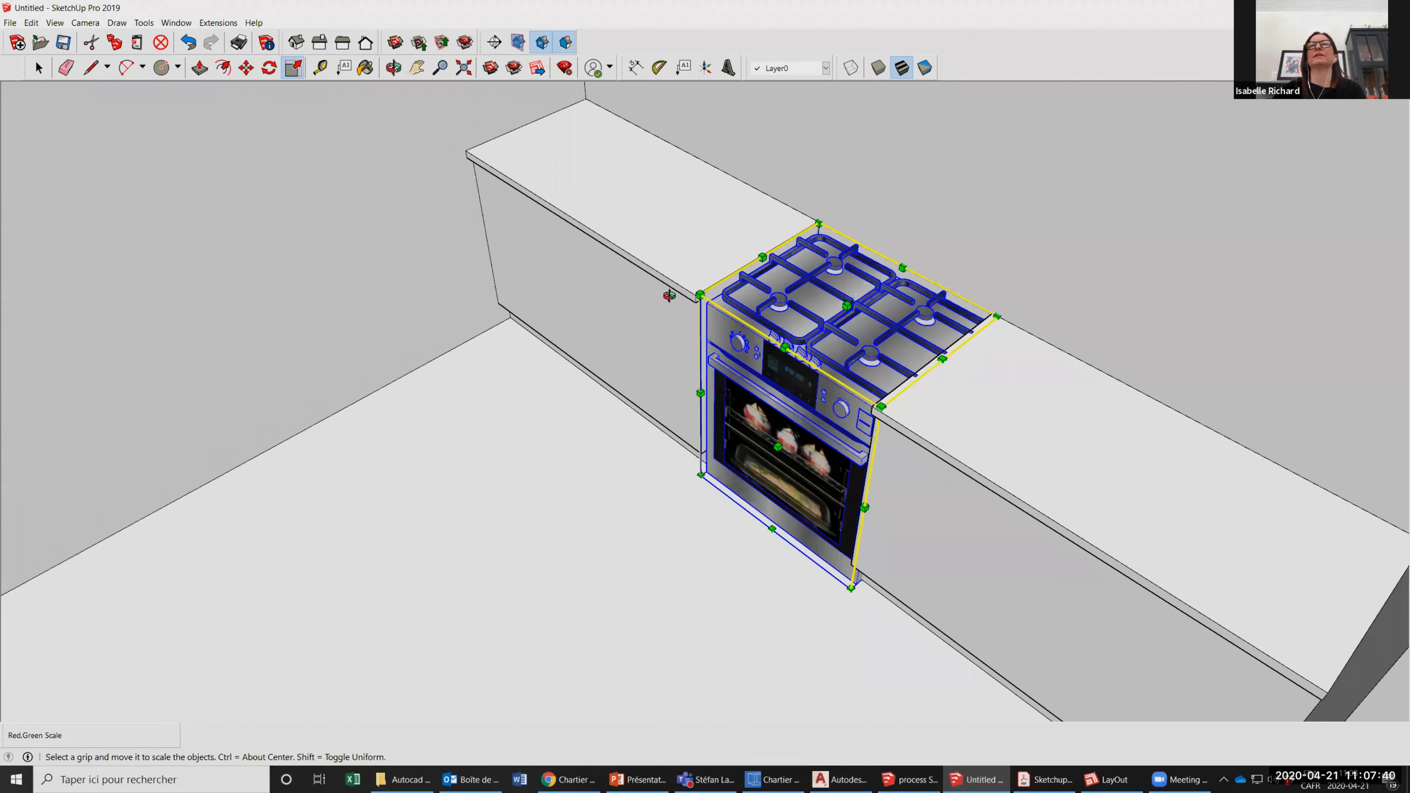
{"action": "left_click_drag", "start_coordinate": [778, 447], "coordinate": [765, 456]}
{"action": "scroll", "coordinate": [766, 384], "scroll_direction": "up", "scroll_amount": 1}
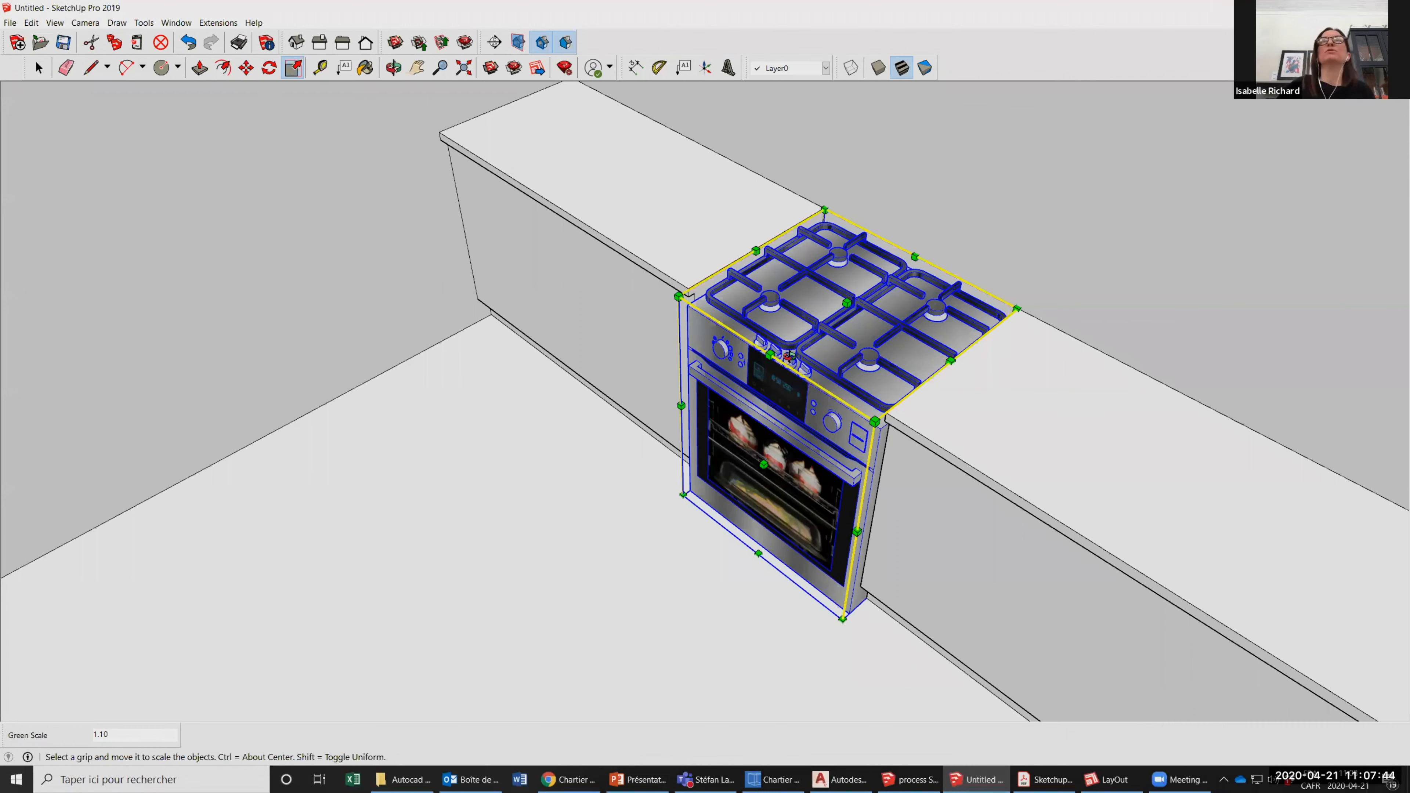
Examine the fitted stove and both counters from several angles, and select the left counter's front face.
{"action": "middle_click_drag", "start_coordinate": [467, 227], "coordinate": [665, 395]}
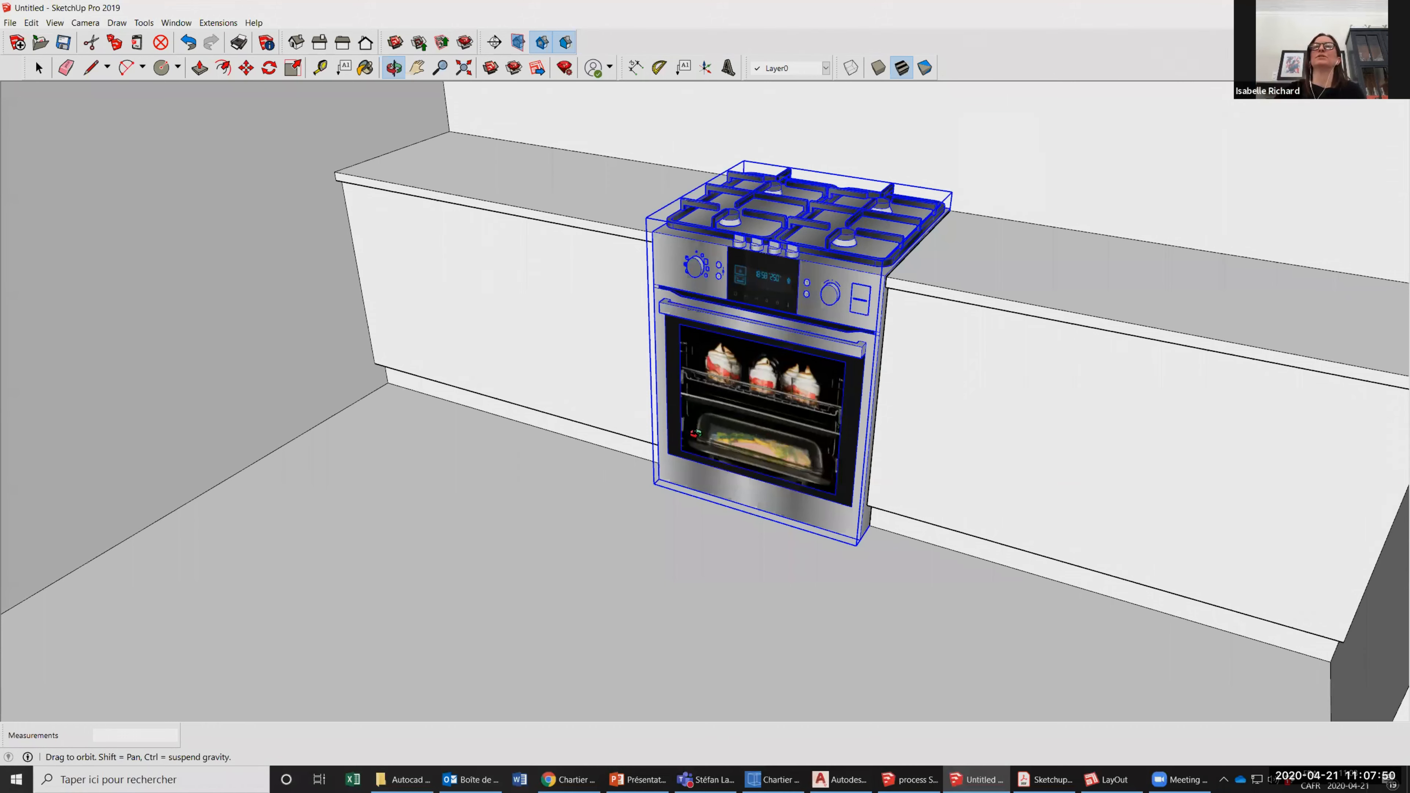
{"action": "left_click_drag", "start_coordinate": [719, 354], "coordinate": [705, 359]}
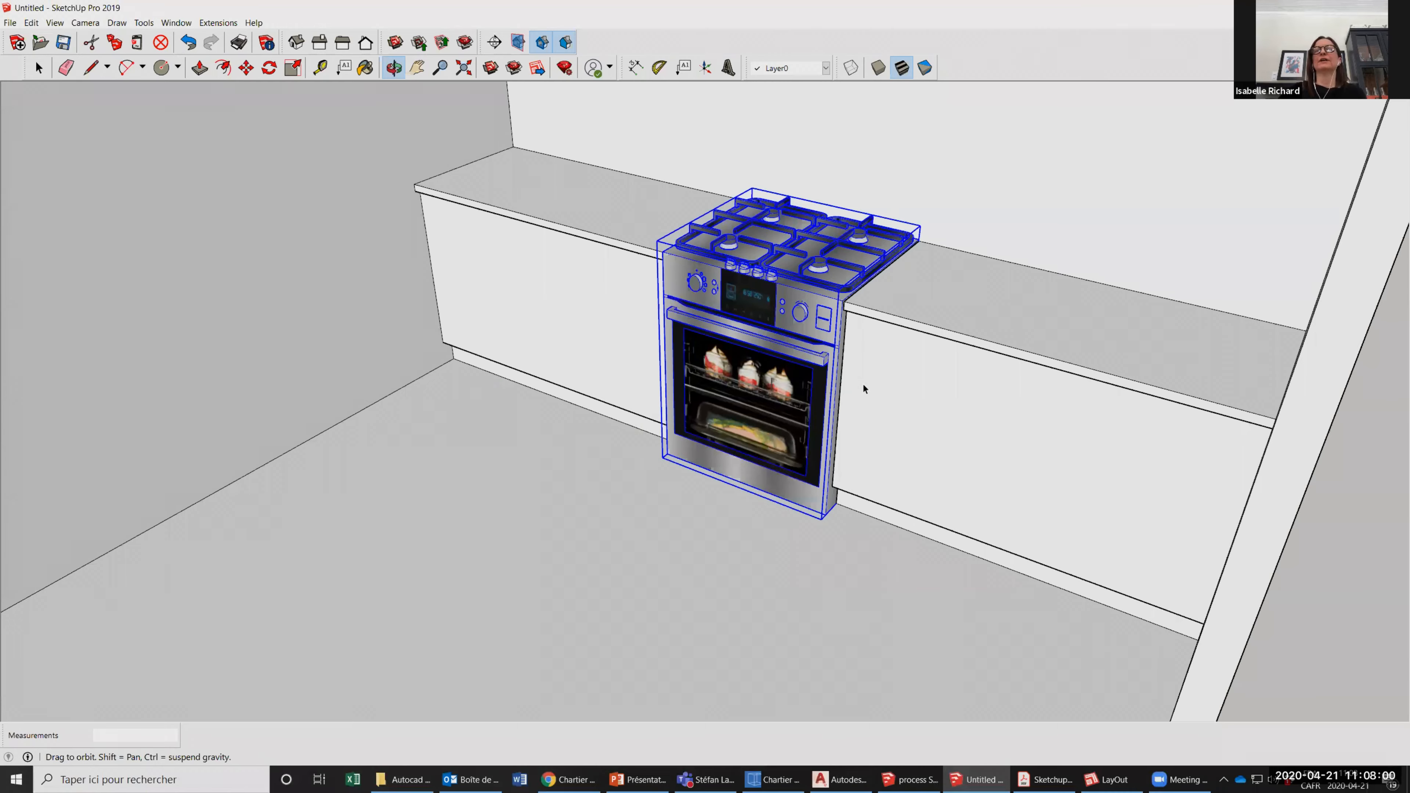
{"action": "left_click_drag", "start_coordinate": [864, 389], "coordinate": [547, 374]}
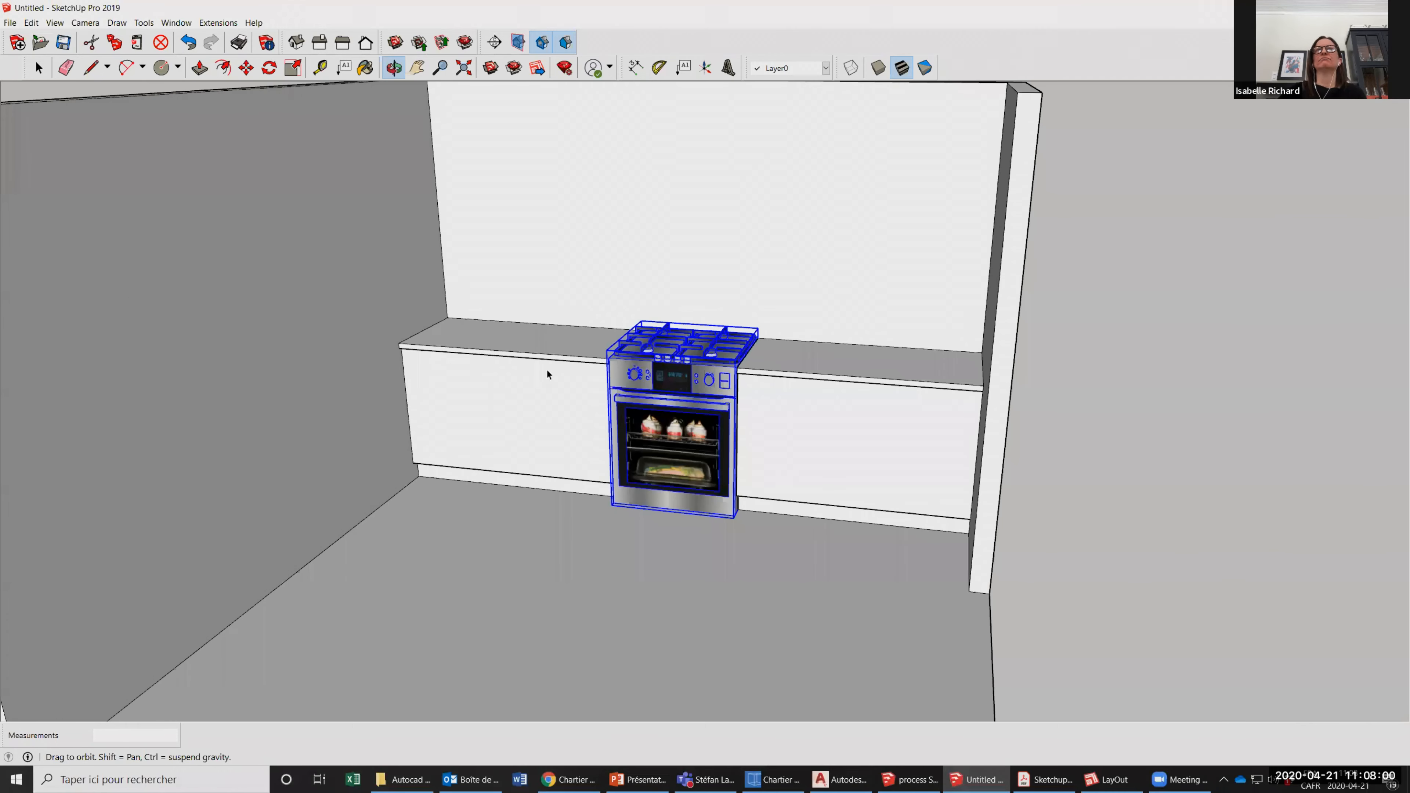
{"action": "left_click", "coordinate": [896, 459]}
{"action": "left_click", "coordinate": [891, 369]}
{"action": "key", "text": "o"}
{"action": "left_click_drag", "start_coordinate": [637, 488], "coordinate": [451, 299]}
{"action": "key", "text": "space"}
{"action": "left_click", "coordinate": [477, 389]}
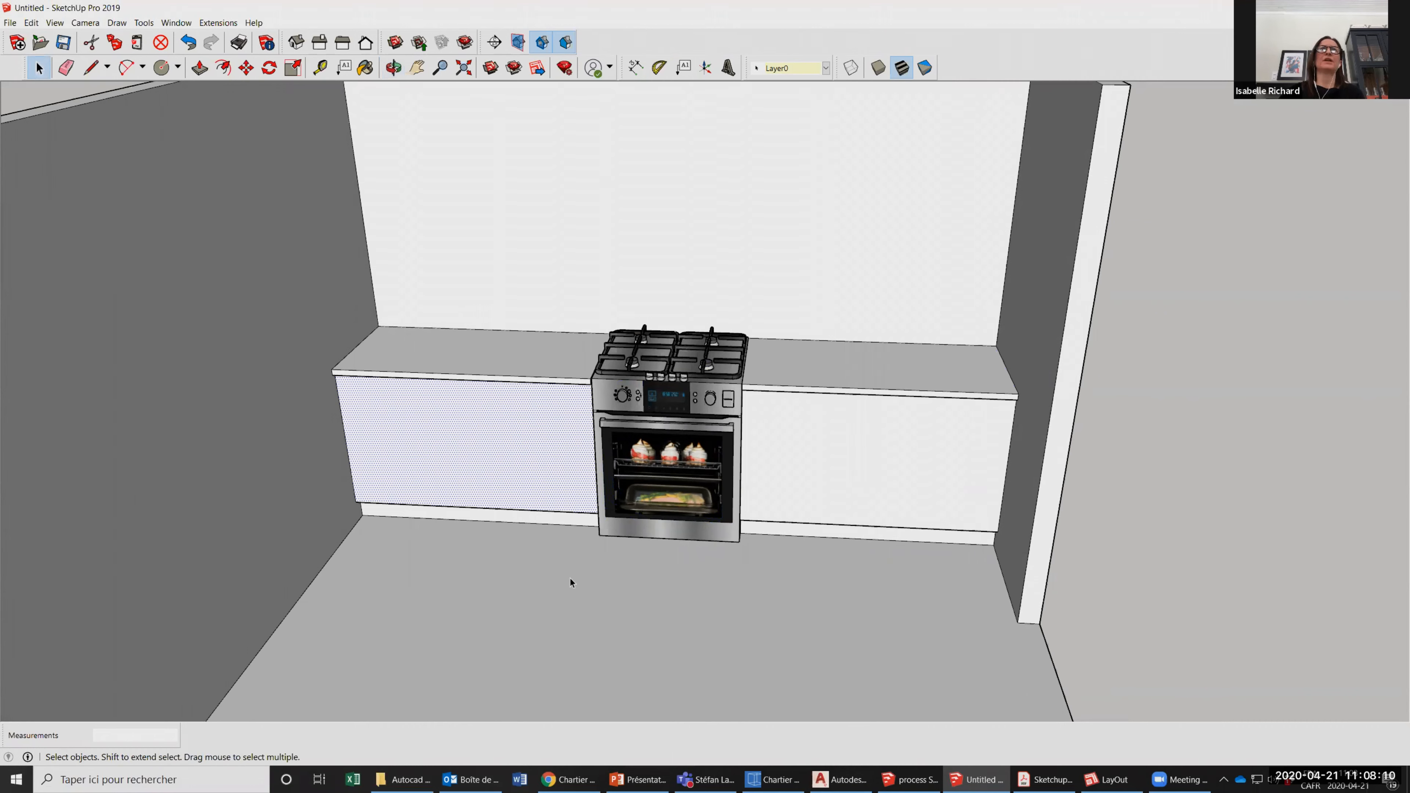
Clear the selection of the left counter's front face.
{"action": "left_click", "coordinate": [394, 68]}
{"action": "left_click_drag", "start_coordinate": [429, 343], "coordinate": [510, 455]}
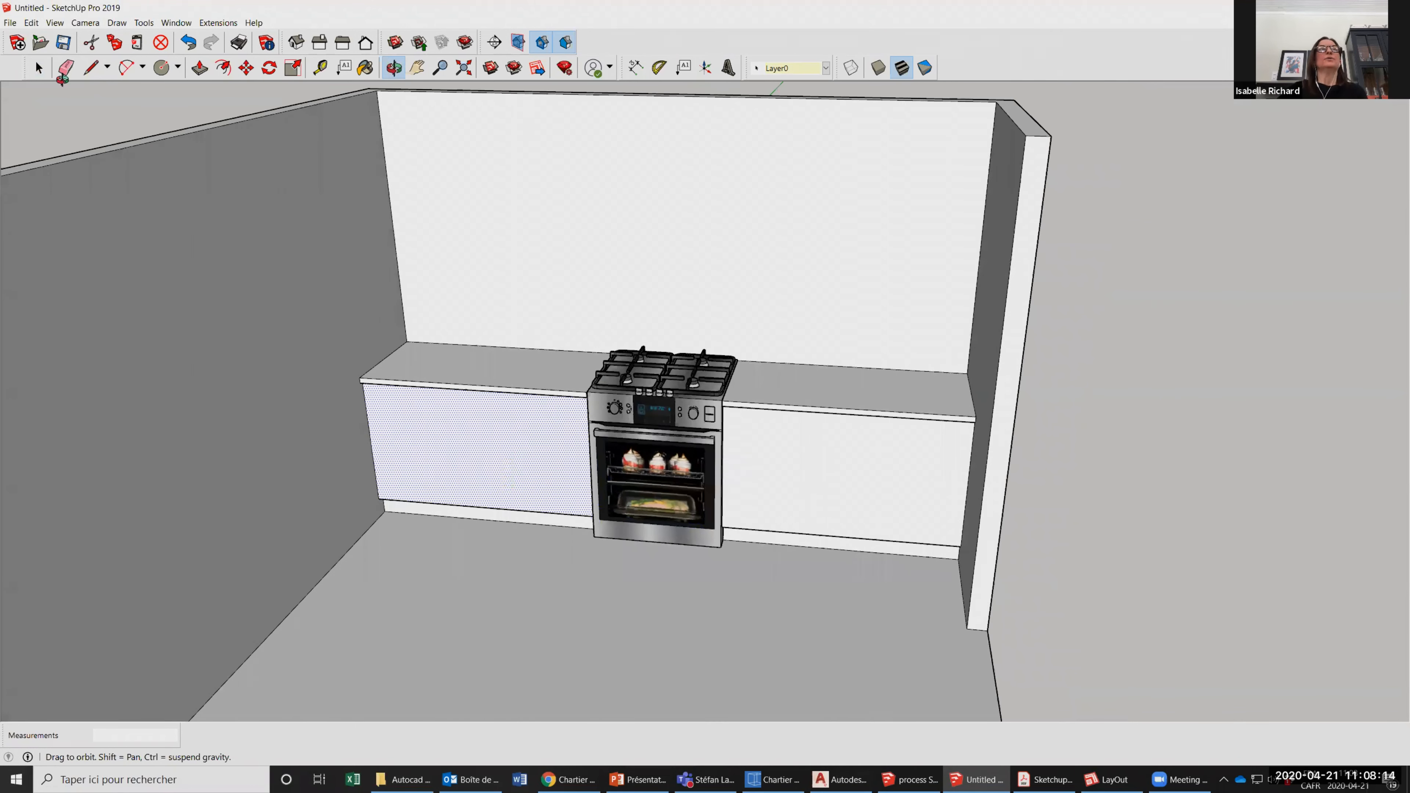
{"action": "scroll", "coordinate": [488, 500], "scroll_direction": "up", "scroll_amount": 3}
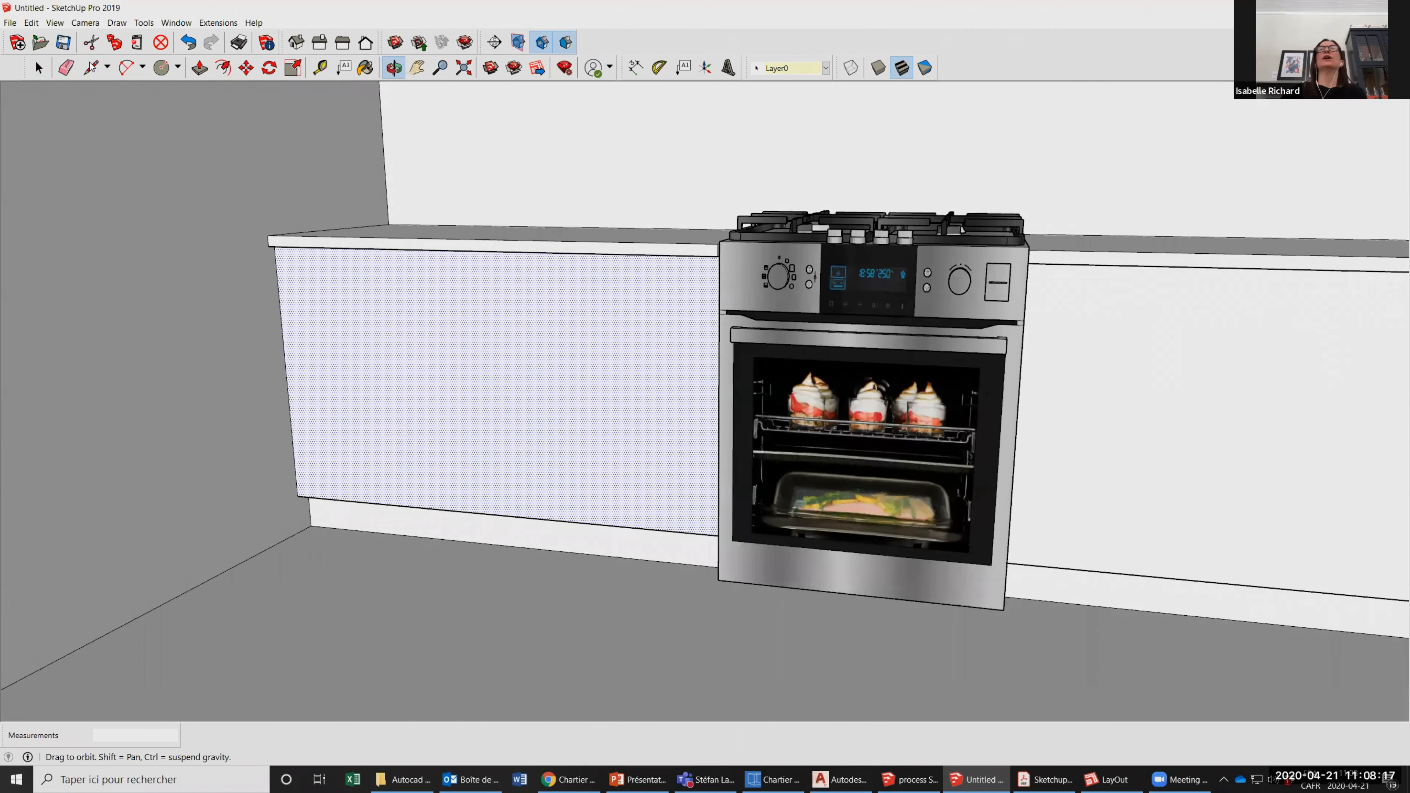
{"action": "left_click", "coordinate": [91, 67]}
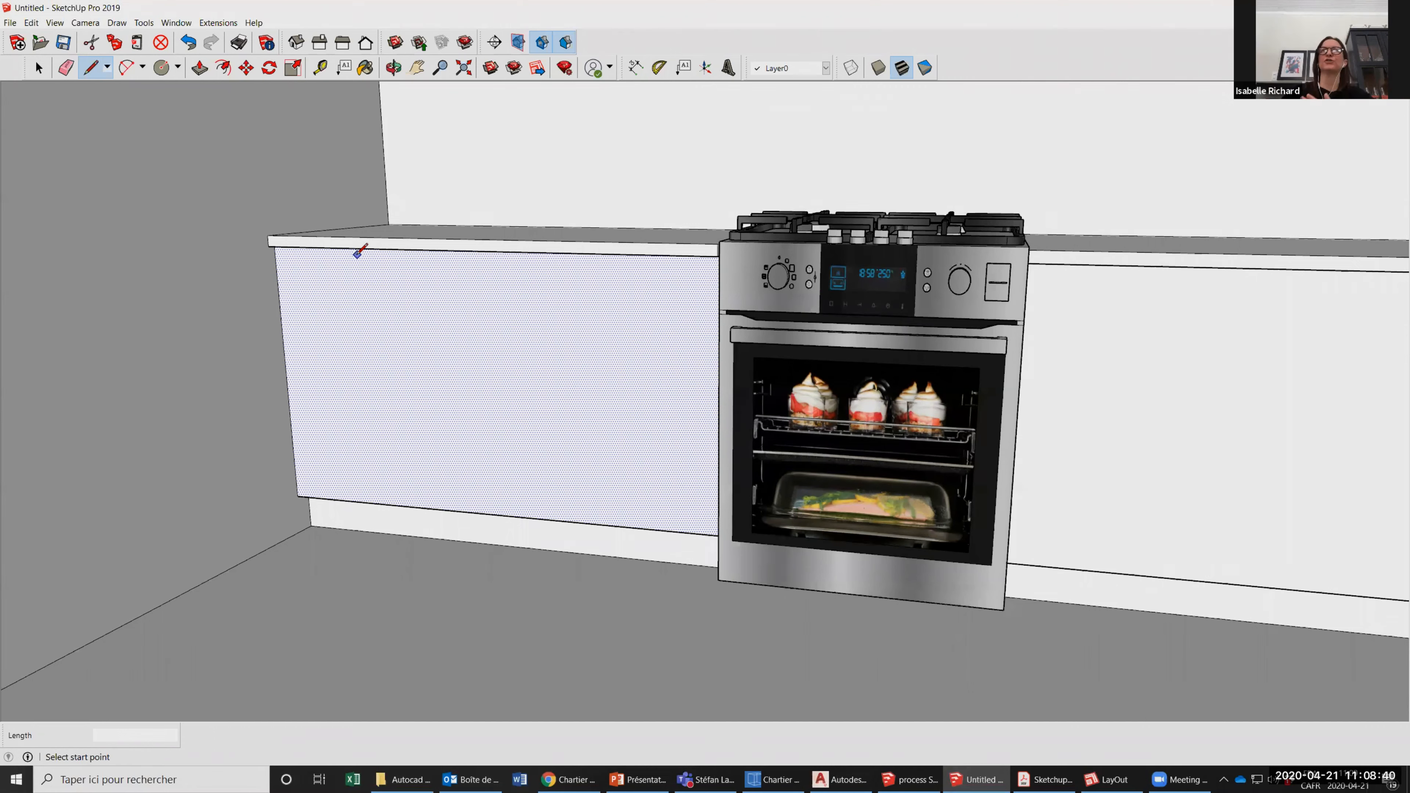
{"action": "left_click", "coordinate": [39, 68]}
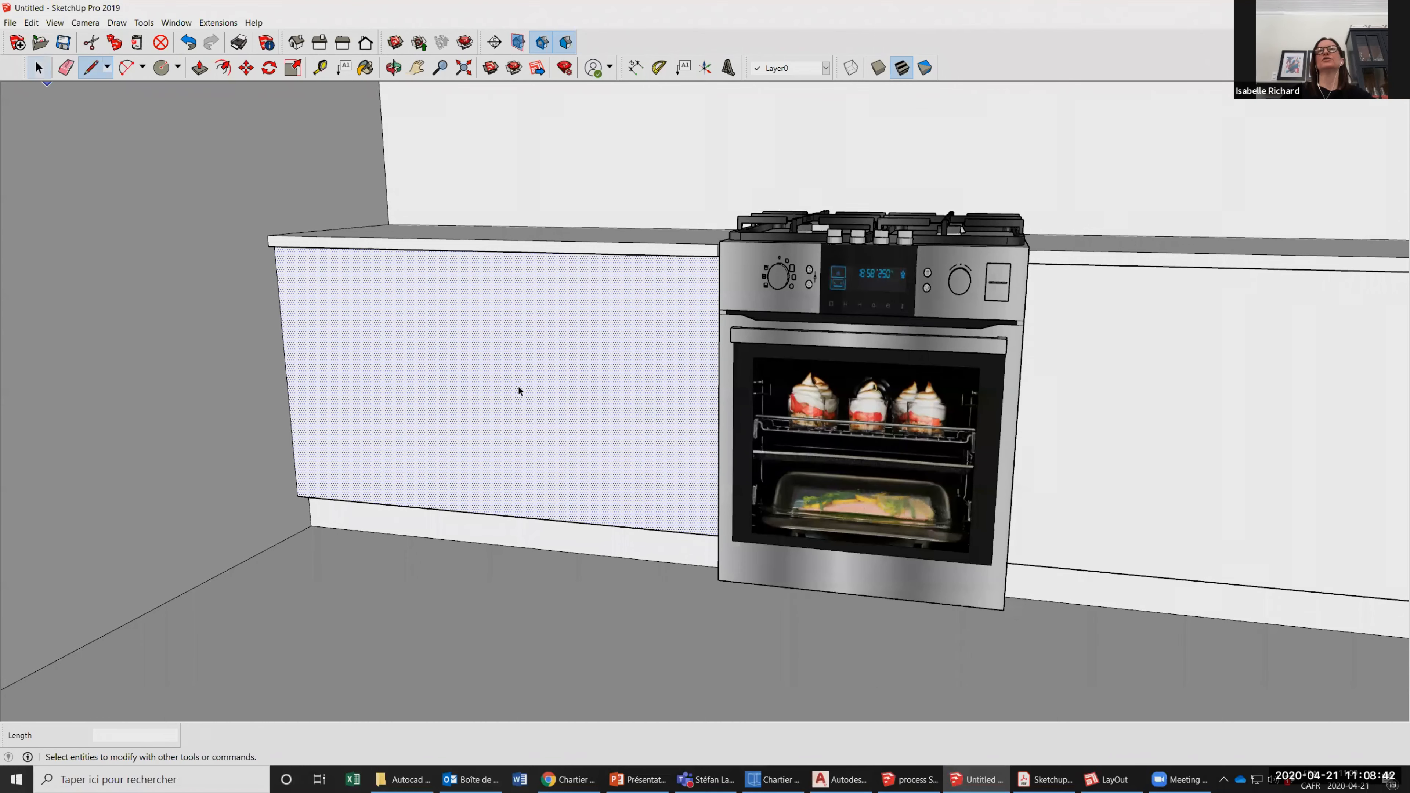
{"action": "scroll", "coordinate": [537, 396], "scroll_direction": "down", "scroll_amount": 2}
{"action": "left_click", "coordinate": [75, 83]}
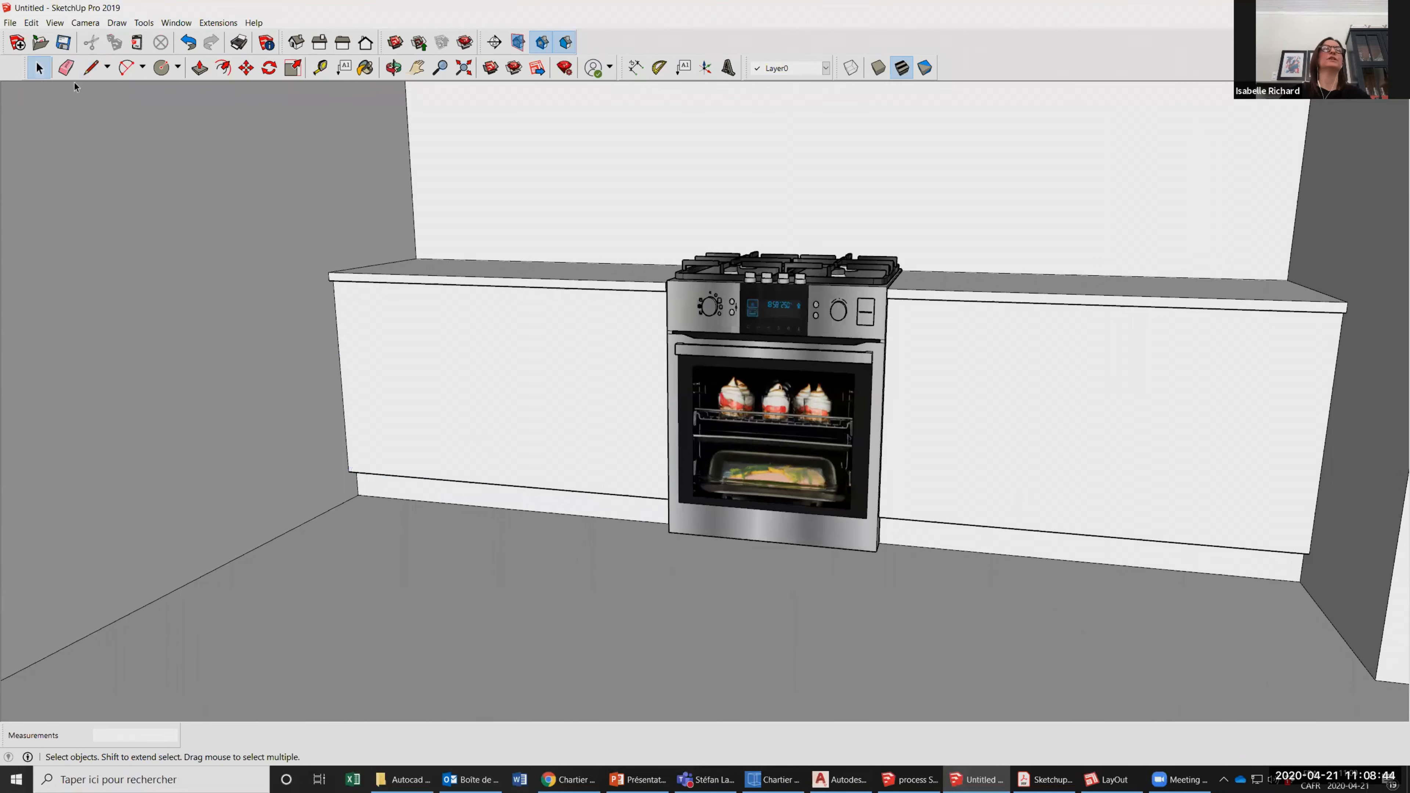
Divide the left counter's front into four equal panels with three vertical lines drawn from edge midpoints.
{"action": "key", "text": "l"}
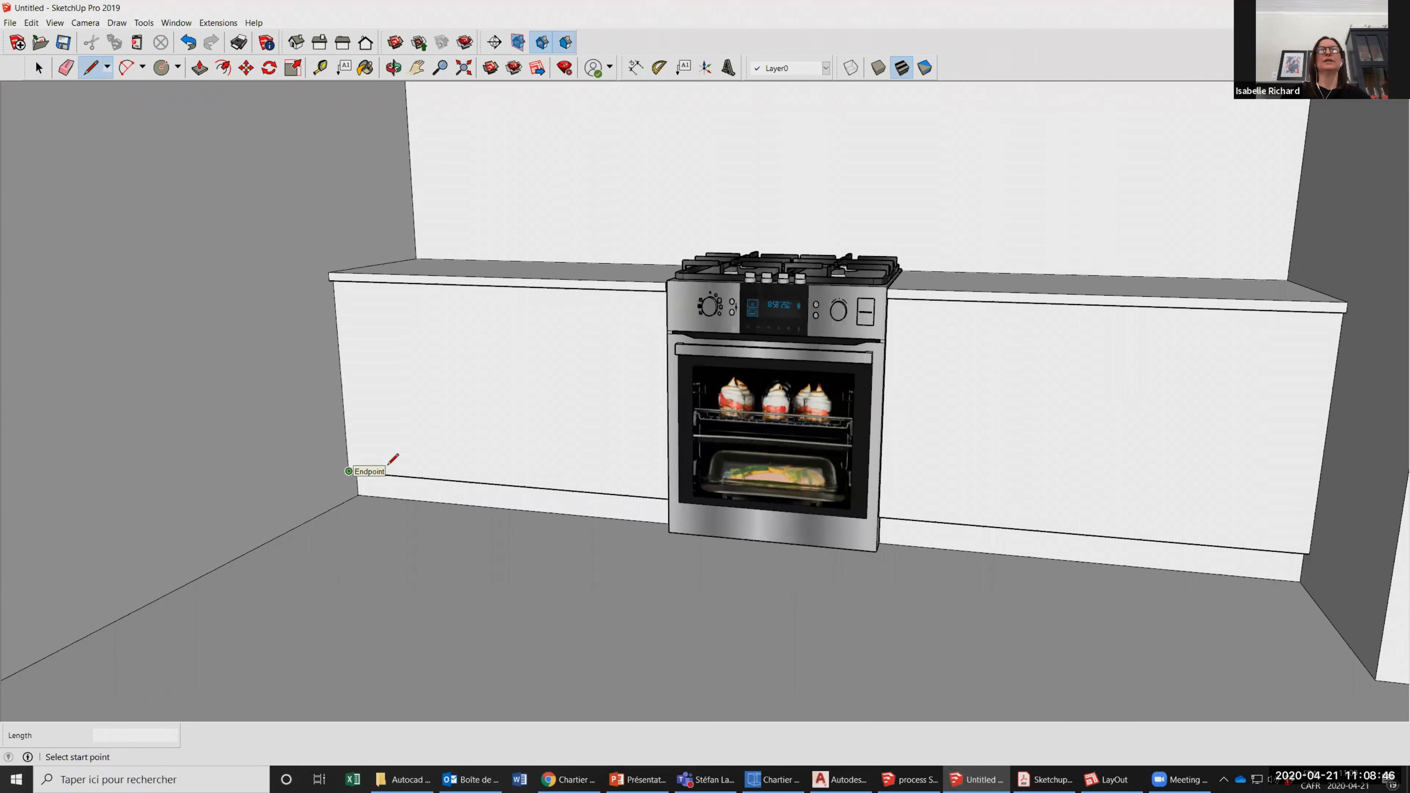
{"action": "left_click", "coordinate": [349, 472]}
{"action": "key", "text": "Escape"}
{"action": "left_click", "coordinate": [502, 485]}
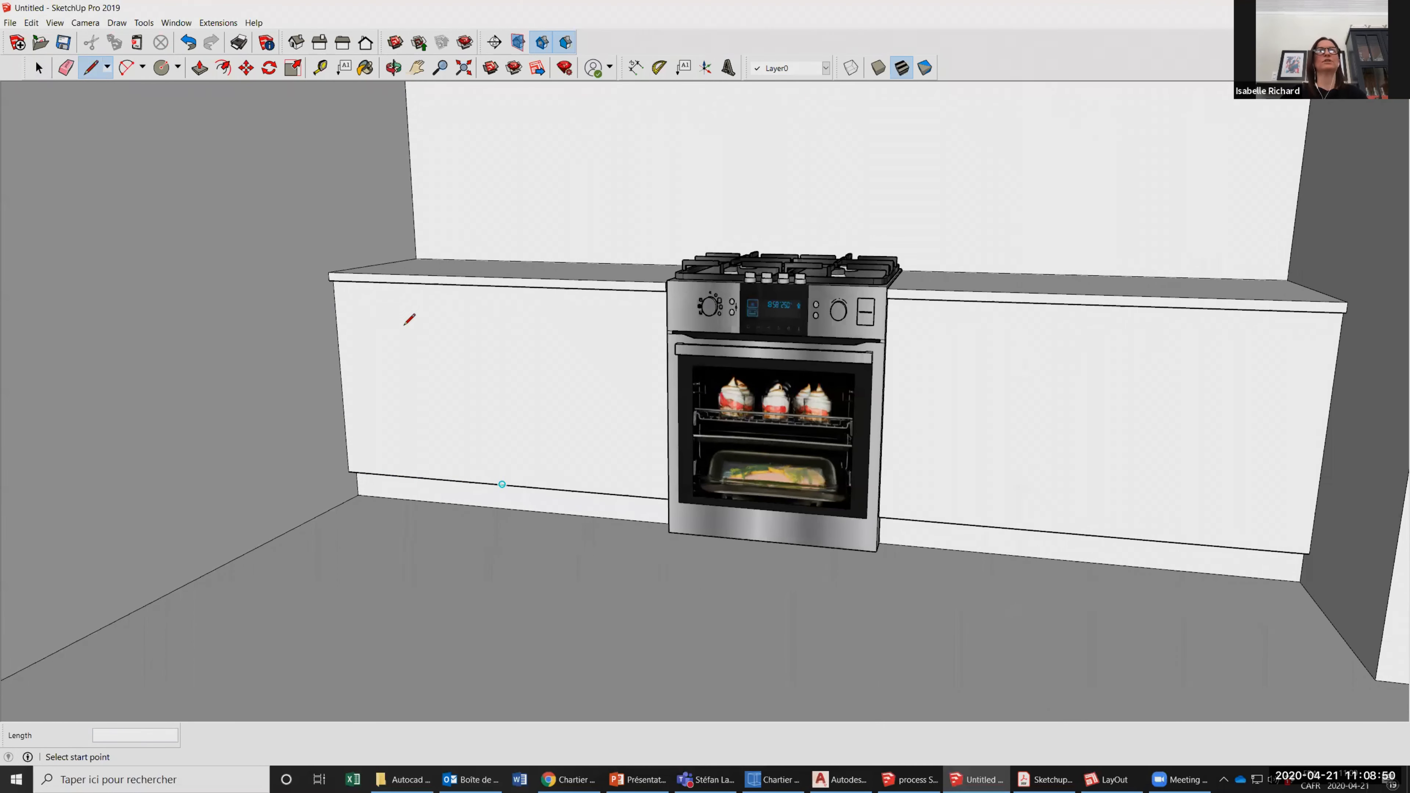
{"action": "left_click", "coordinate": [492, 284]}
{"action": "left_click", "coordinate": [424, 477]}
{"action": "left_click", "coordinate": [413, 288]}
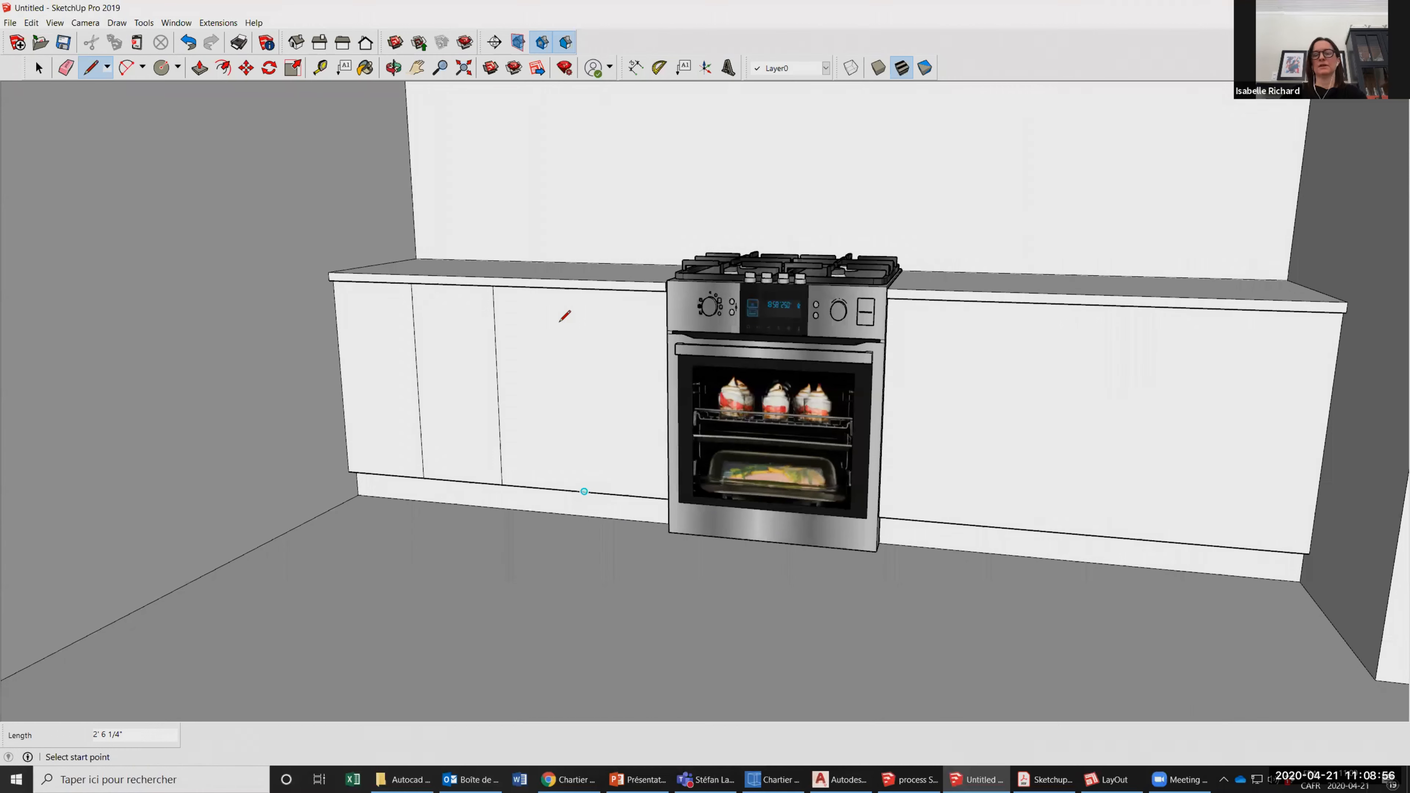
{"action": "left_click", "coordinate": [584, 491]}
{"action": "left_click", "coordinate": [387, 507]}
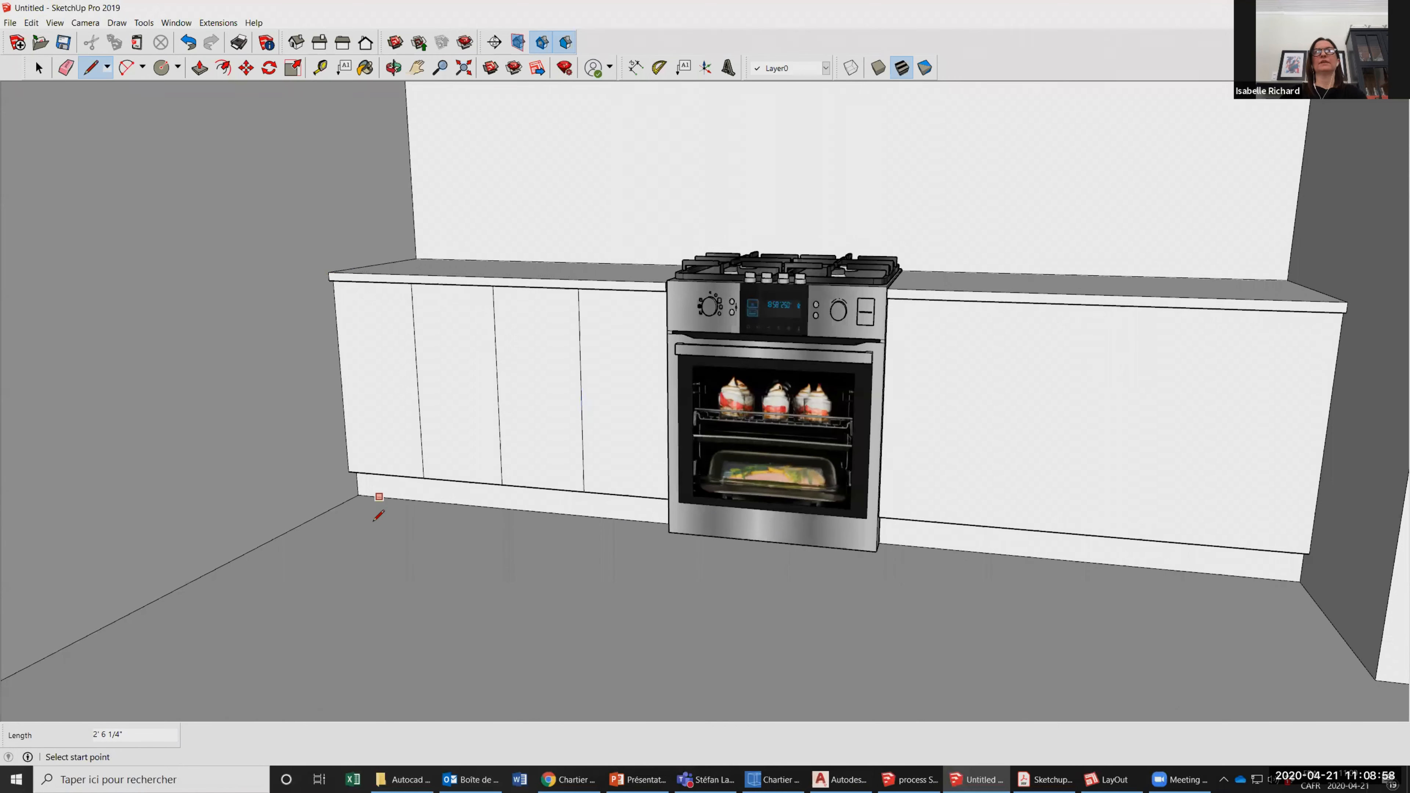
Divide the right counter's front into four equal panels with three vertical lines from its bottom edge to its top edge.
{"action": "scroll", "coordinate": [378, 517], "scroll_direction": "down", "scroll_amount": 3}
{"action": "left_click", "coordinate": [852, 532]}
{"action": "left_click", "coordinate": [721, 370]}
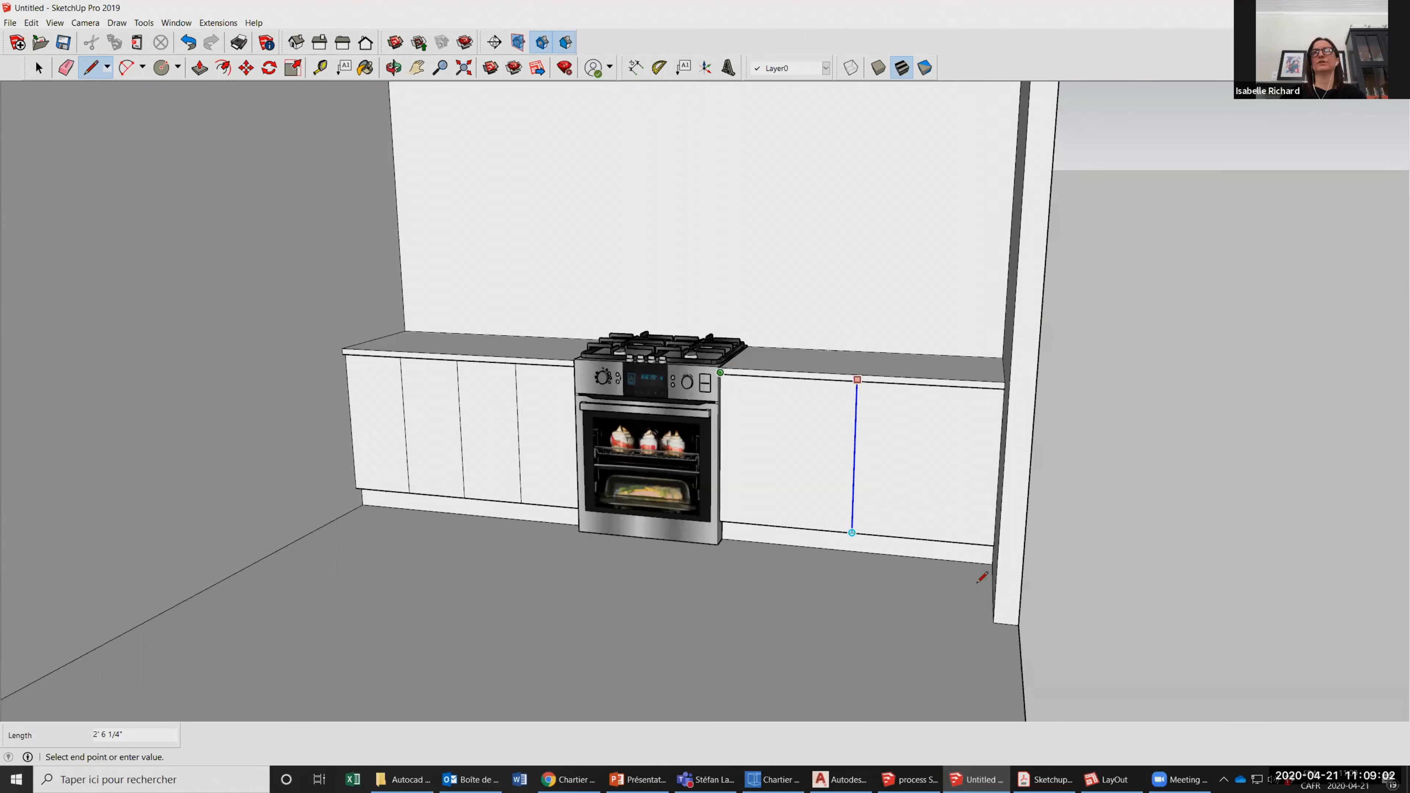
{"action": "scroll", "coordinate": [919, 530], "scroll_direction": "up", "scroll_amount": 2}
{"action": "left_click", "coordinate": [912, 533]}
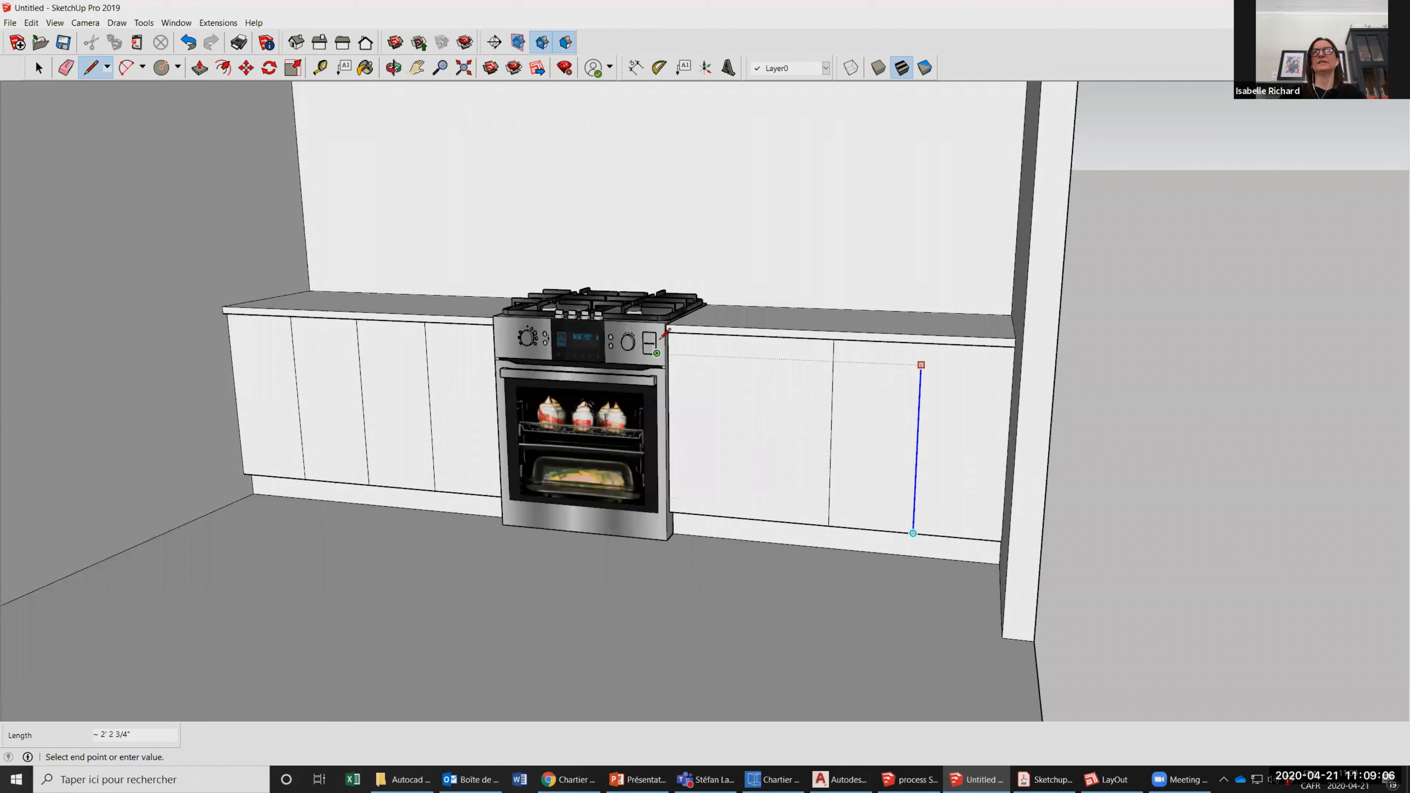
{"action": "left_click", "coordinate": [672, 329]}
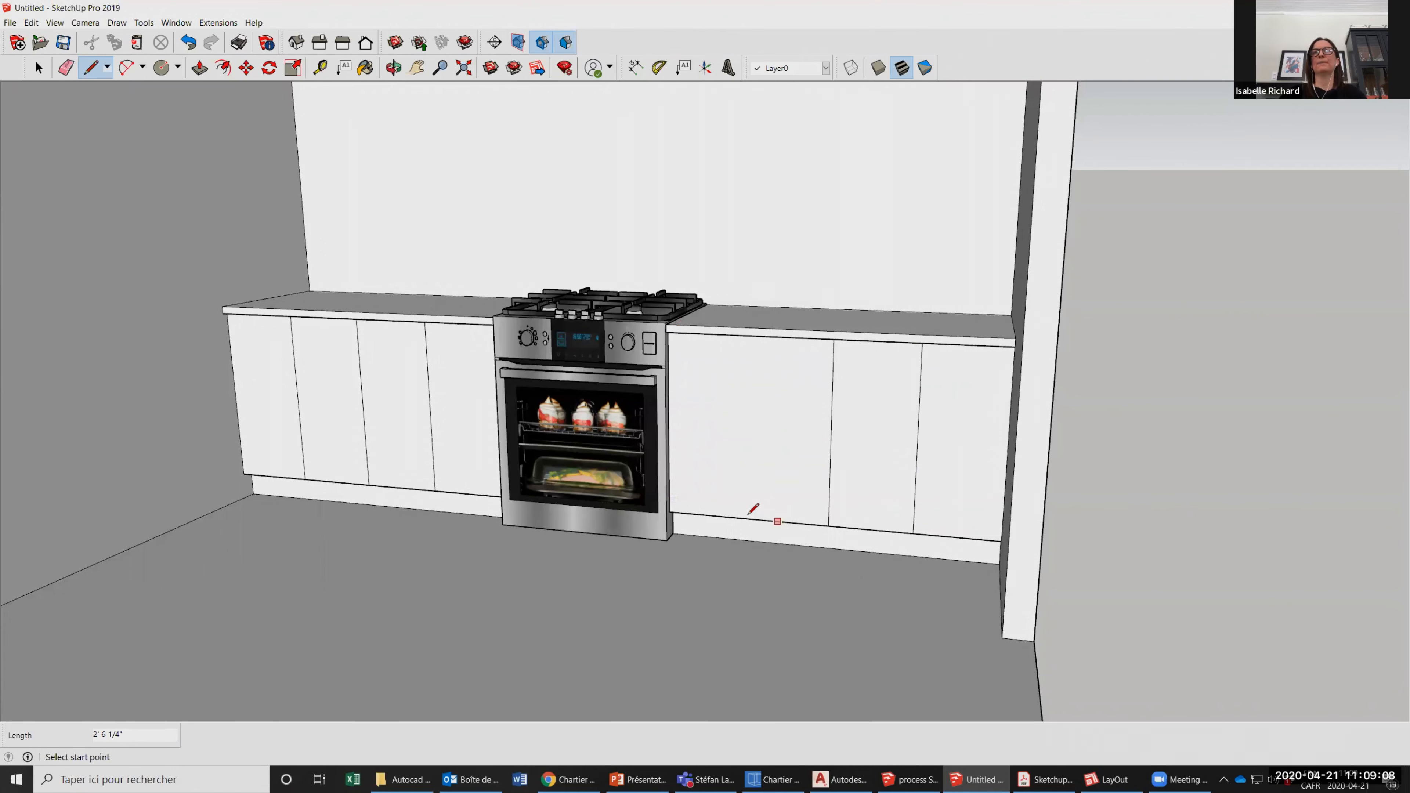
{"action": "left_click", "coordinate": [747, 519]}
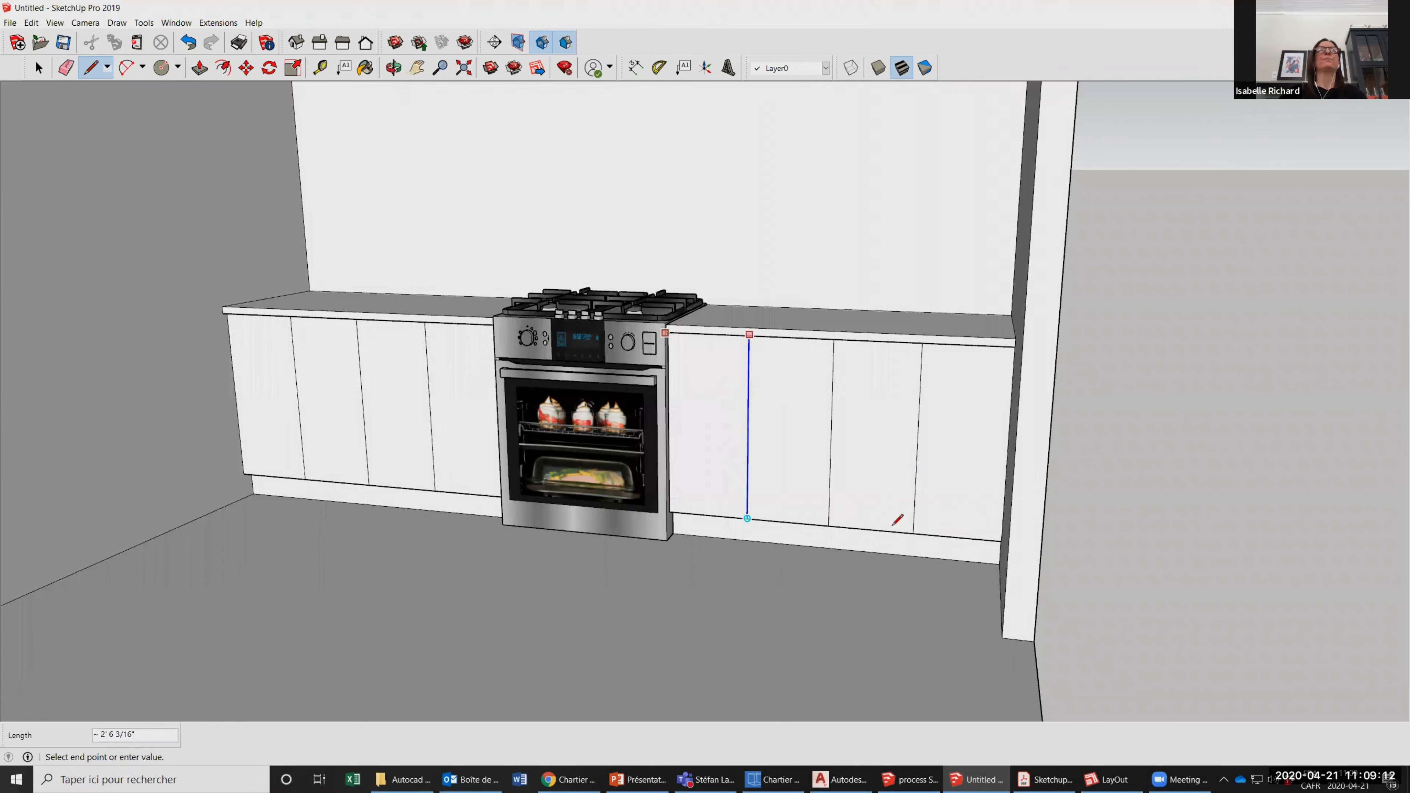
{"action": "left_click", "coordinate": [665, 333]}
Draw a full-height vertical line on the left counter's front, 1 inch in from its outer end.
{"action": "scroll", "coordinate": [892, 526], "scroll_direction": "down", "scroll_amount": 3}
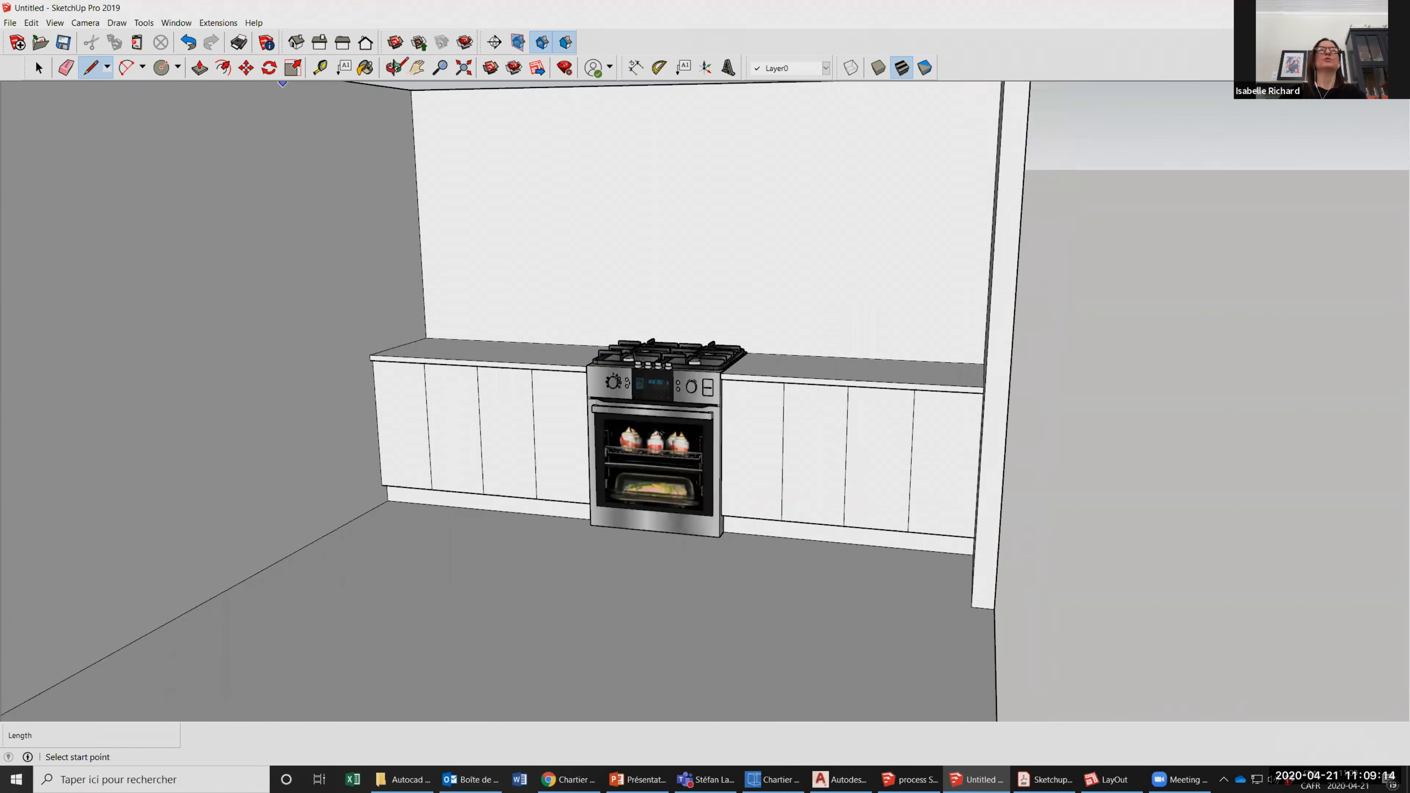
{"action": "scroll", "coordinate": [496, 451], "scroll_direction": "up", "scroll_amount": 2}
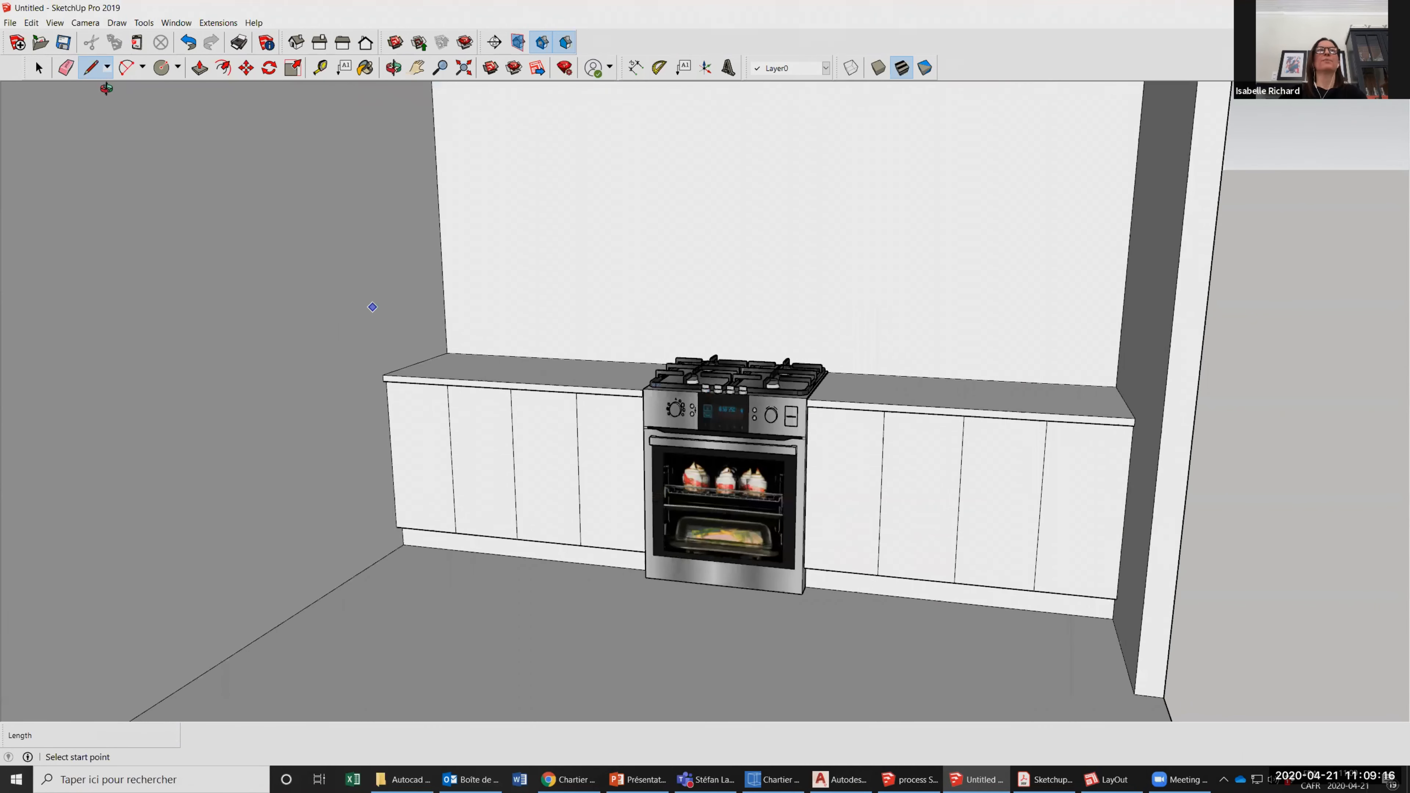
{"action": "scroll", "coordinate": [373, 307], "scroll_direction": "up", "scroll_amount": 2}
{"action": "left_click", "coordinate": [394, 68]}
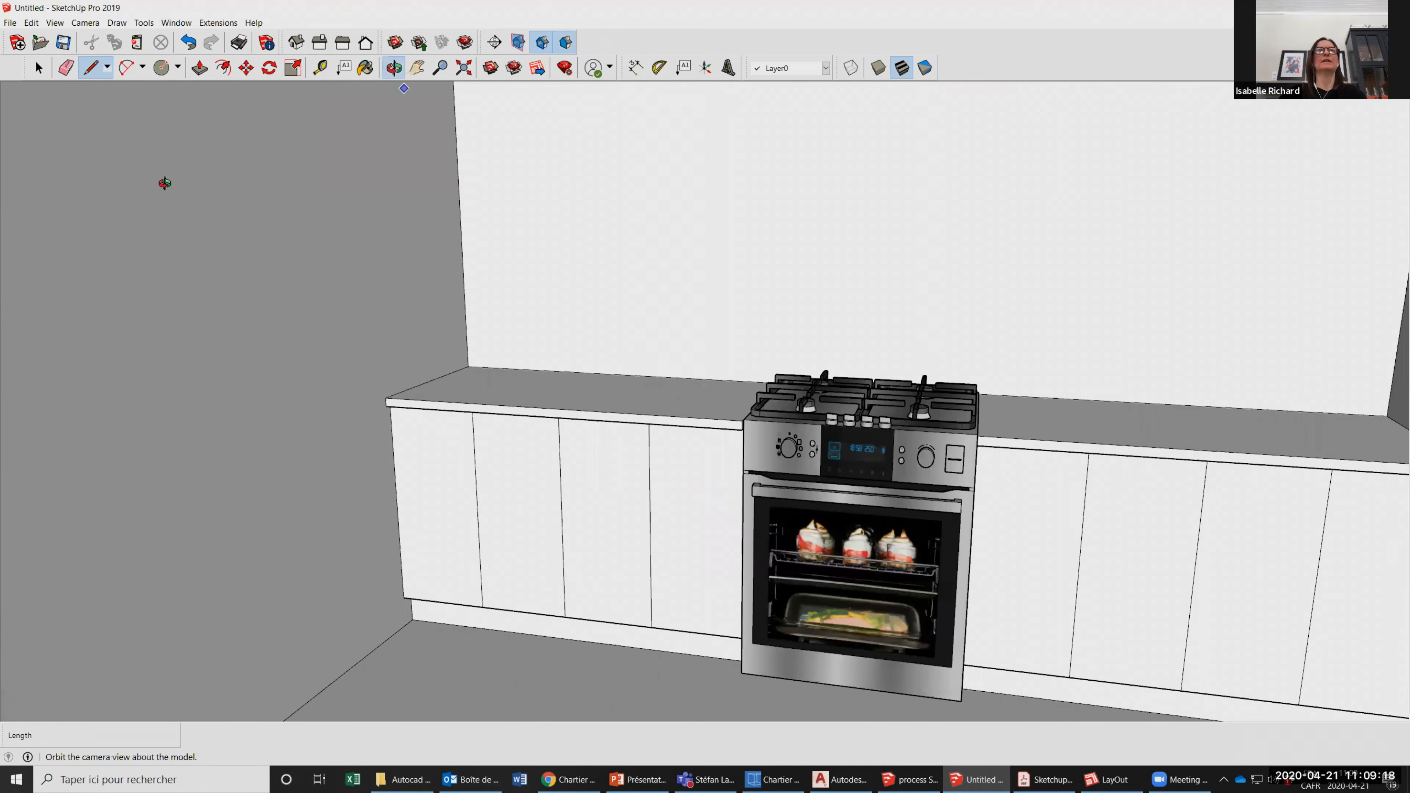
{"action": "scroll", "coordinate": [385, 371], "scroll_direction": "up", "scroll_amount": 4}
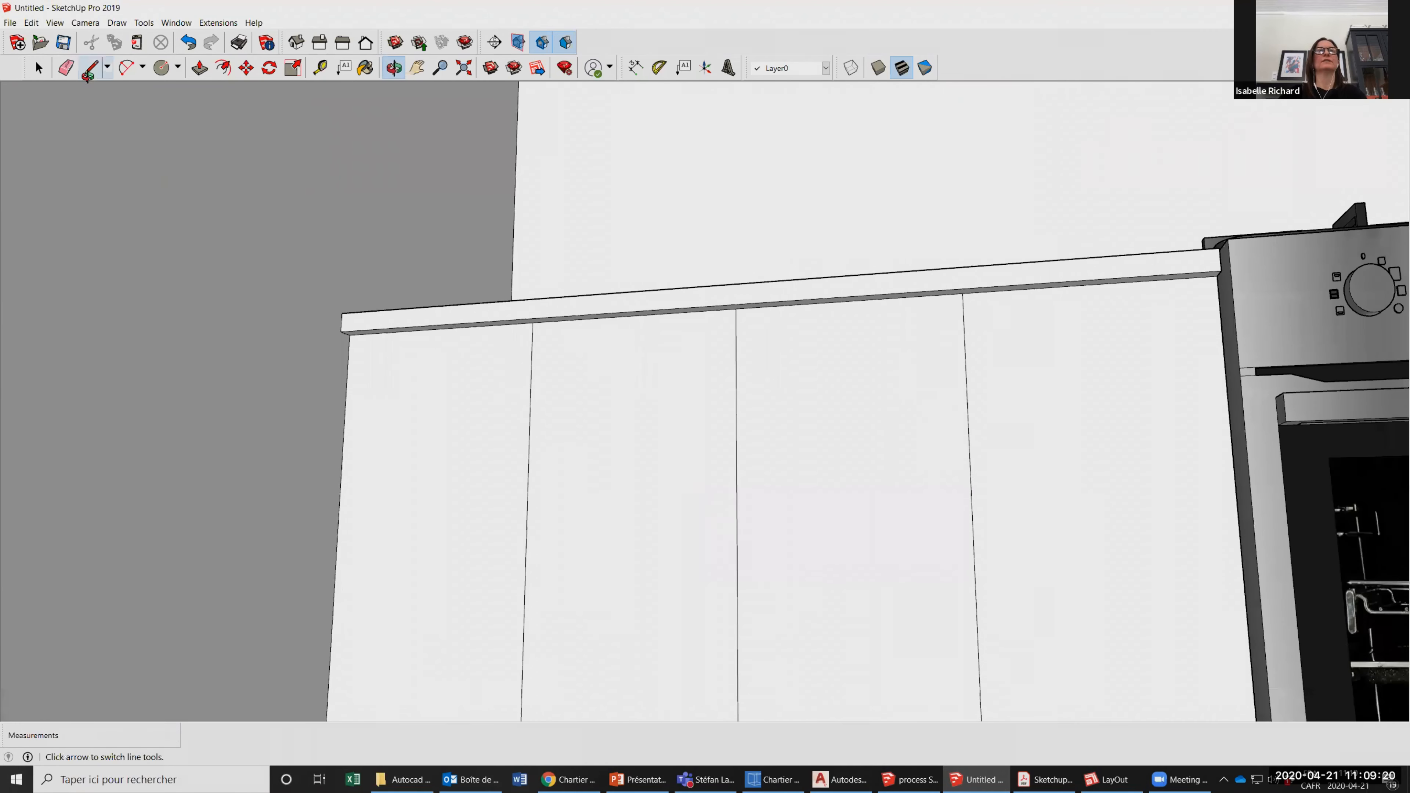
{"action": "left_click", "coordinate": [89, 69]}
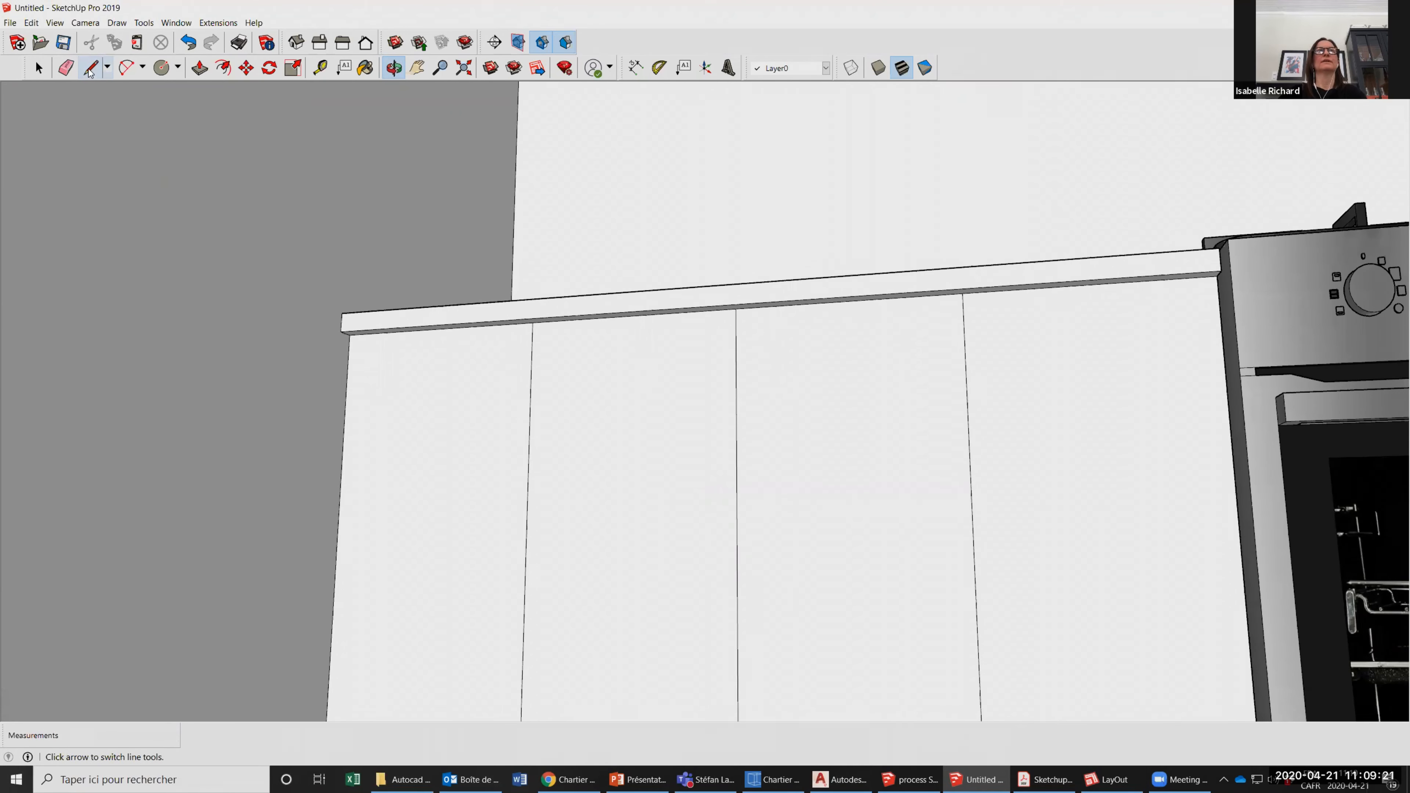
{"action": "left_click", "coordinate": [349, 334]}
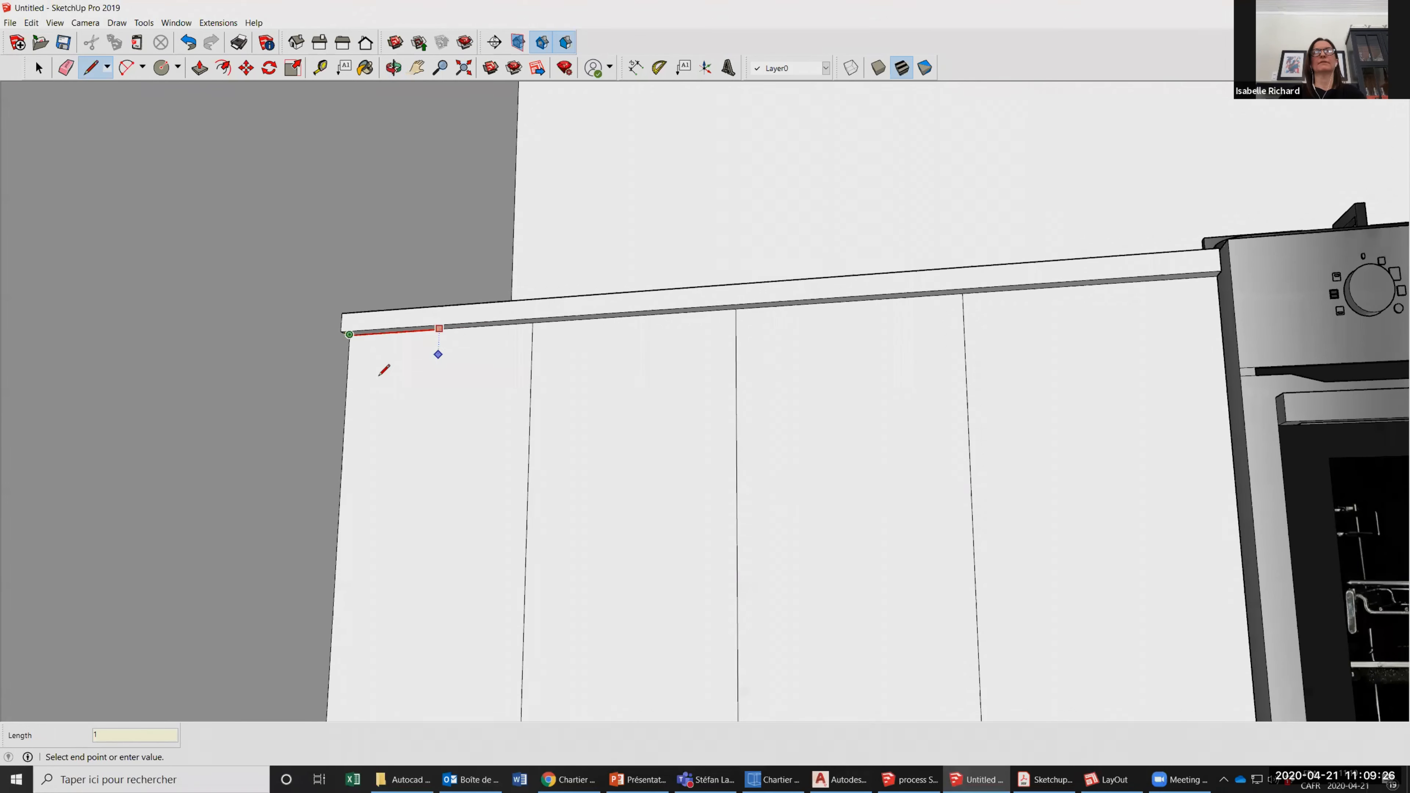
{"action": "scroll", "coordinate": [389, 561], "scroll_direction": "down", "scroll_amount": 3}
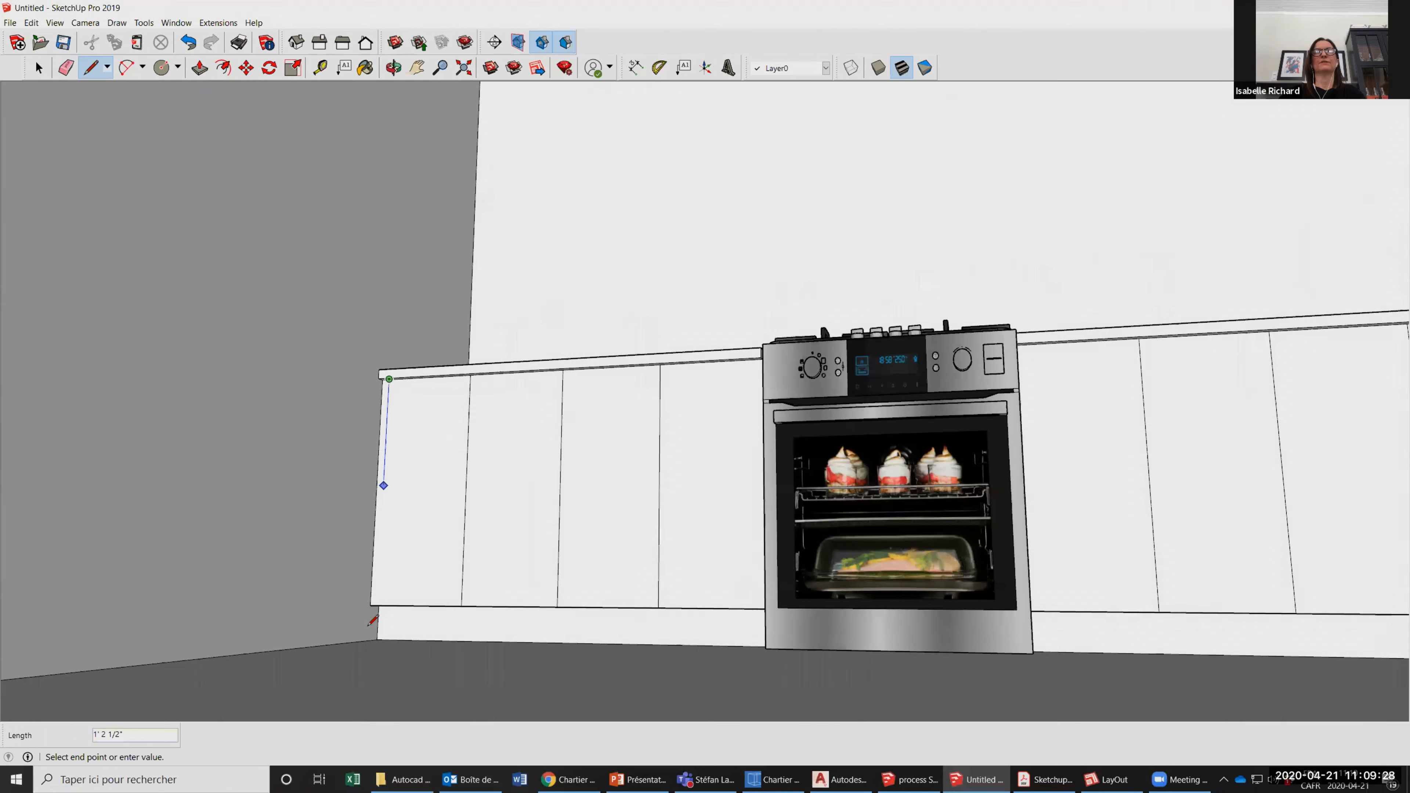
{"action": "scroll", "coordinate": [377, 599], "scroll_direction": "up", "scroll_amount": 3}
{"action": "left_click", "coordinate": [370, 630]}
{"action": "scroll", "coordinate": [380, 275], "scroll_direction": "up", "scroll_amount": 3}
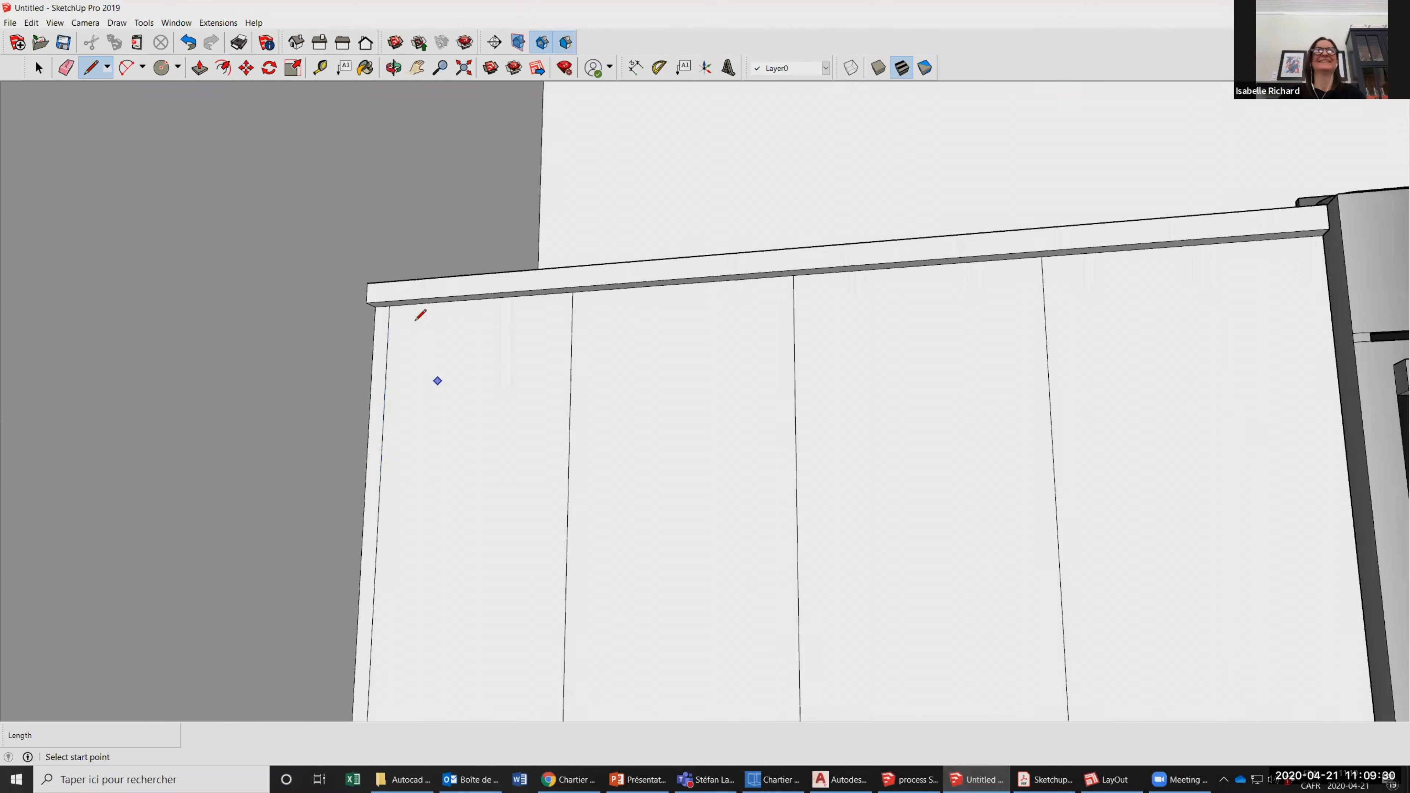
Mark 7 inches down the left counter's outer vertical line and draw a horizontal drawer line from there to the stove.
{"action": "scroll", "coordinate": [398, 309], "scroll_direction": "down", "scroll_amount": 1}
{"action": "left_click", "coordinate": [393, 311]}
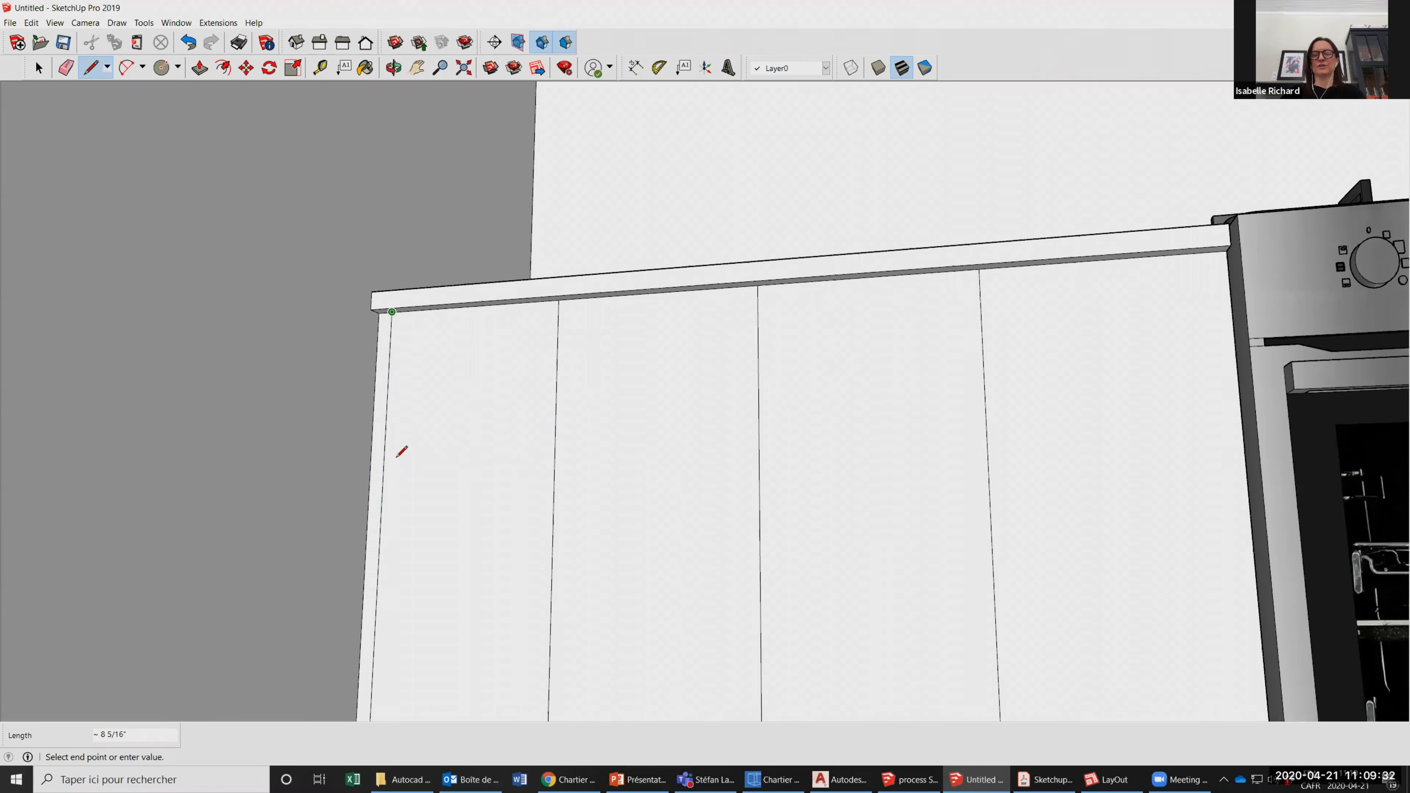
{"action": "type", "text": "7"}
{"action": "key", "text": "Return"}
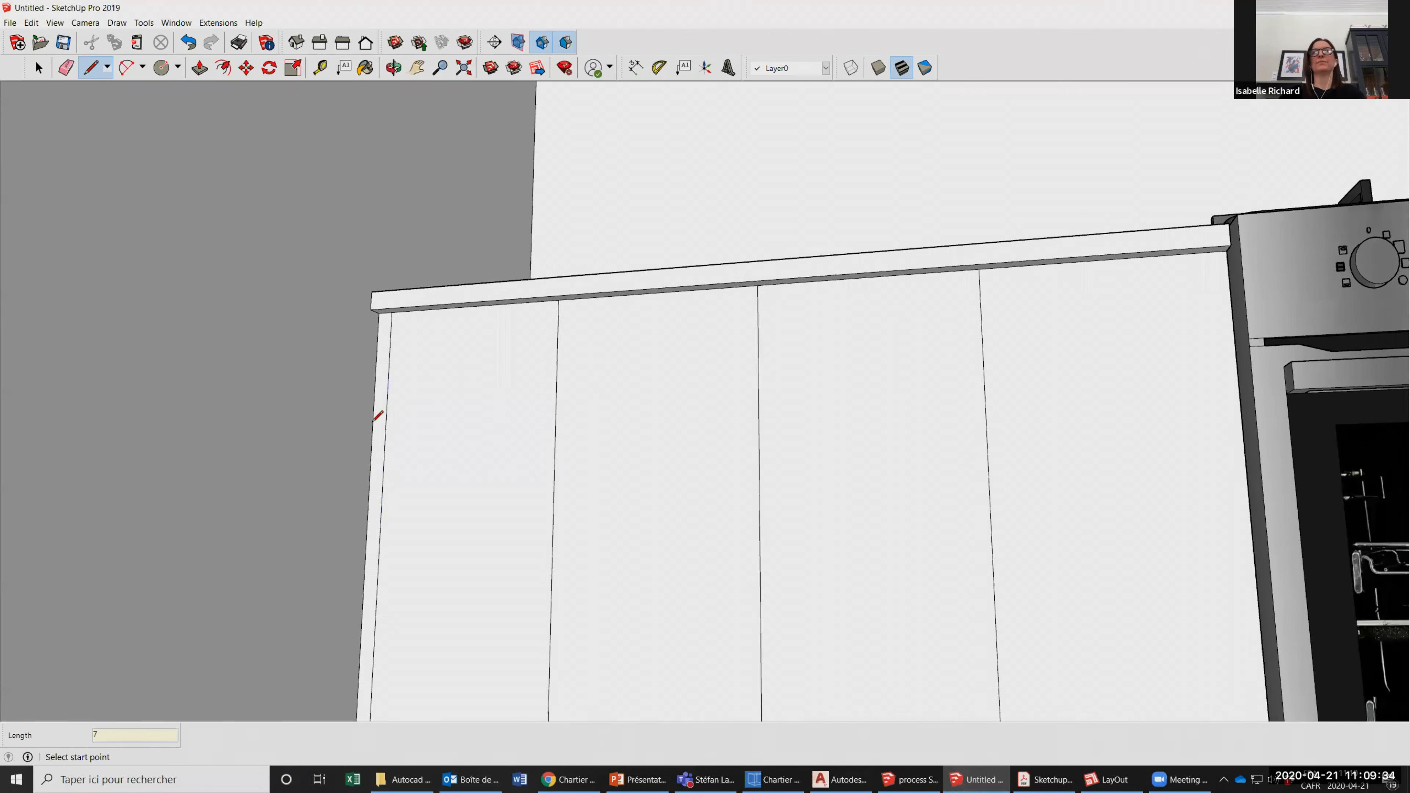
{"action": "left_click", "coordinate": [384, 417]}
{"action": "scroll", "coordinate": [374, 418], "scroll_direction": "down", "scroll_amount": 1}
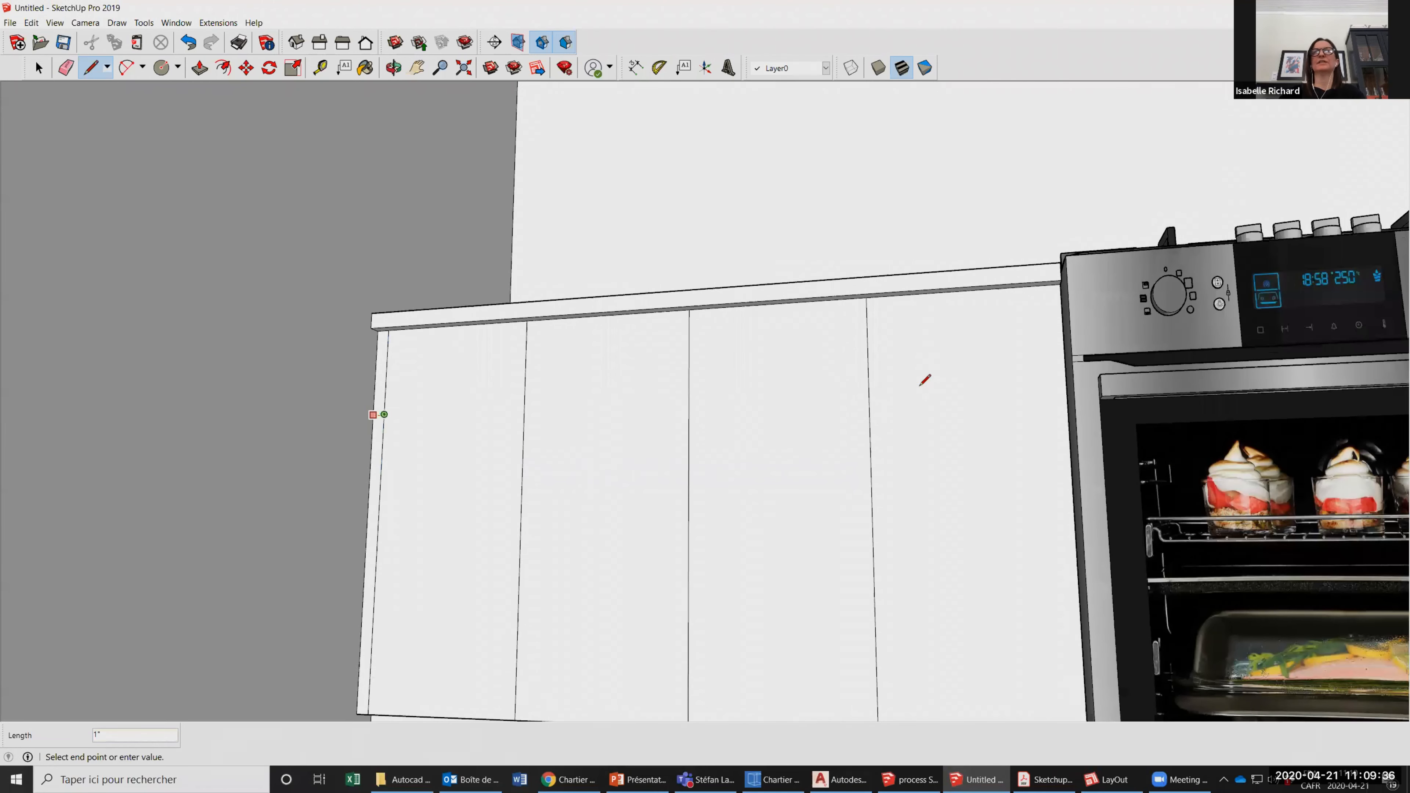
{"action": "scroll", "coordinate": [936, 387], "scroll_direction": "up", "scroll_amount": 2}
{"action": "left_click", "coordinate": [936, 387]}
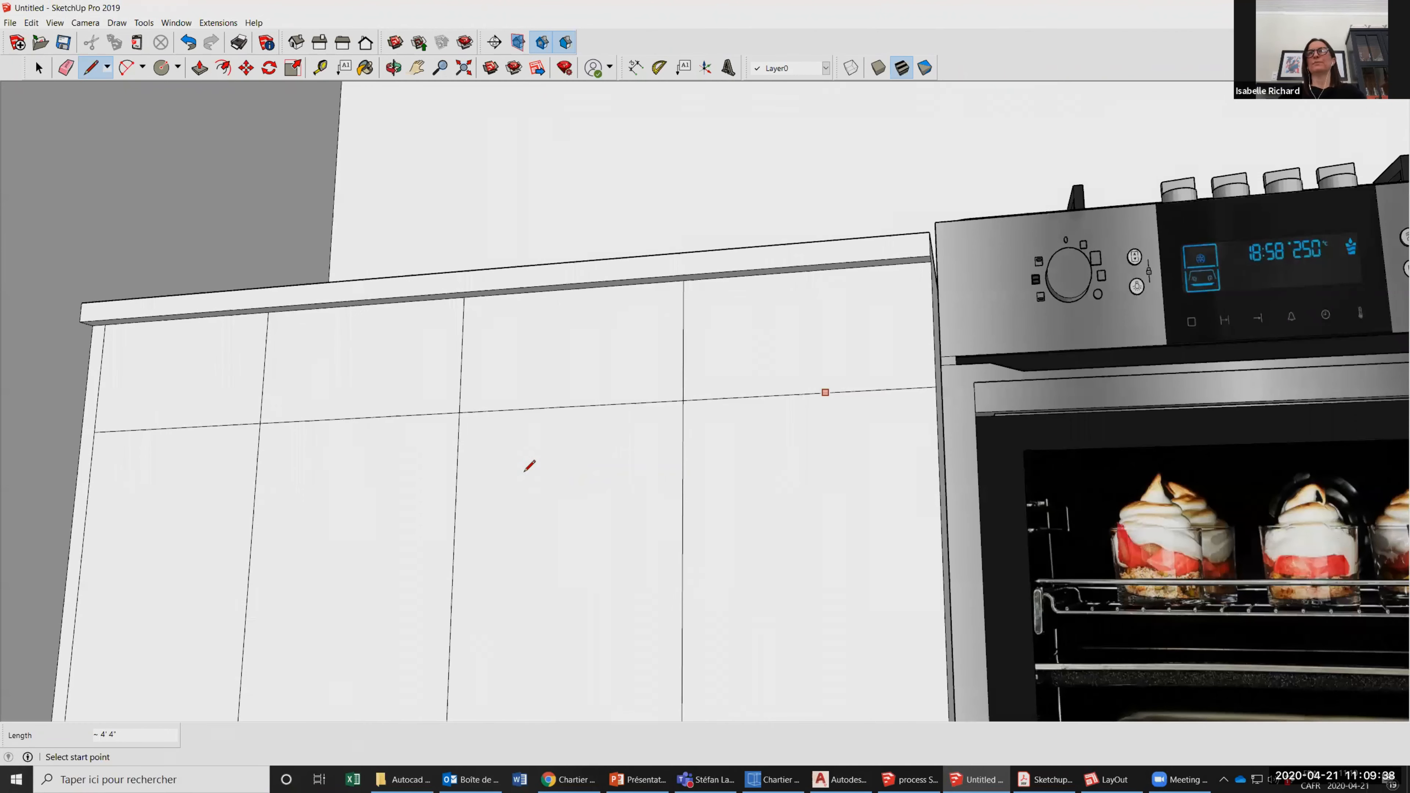
Draw a full-height vertical line just inside the outer end of the right counter's front.
{"action": "scroll", "coordinate": [991, 330], "scroll_direction": "down", "scroll_amount": 3}
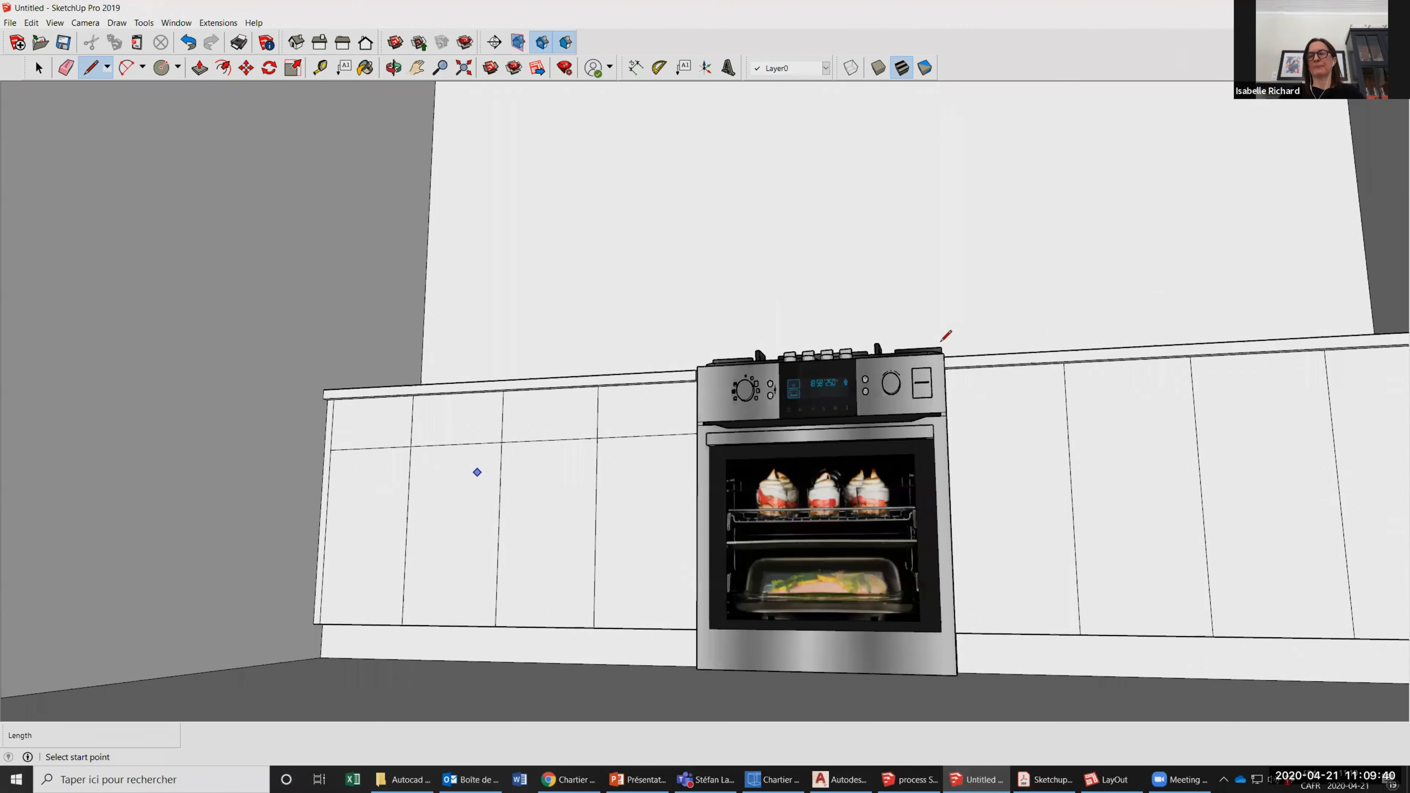
{"action": "scroll", "coordinate": [938, 328], "scroll_direction": "down", "scroll_amount": 2}
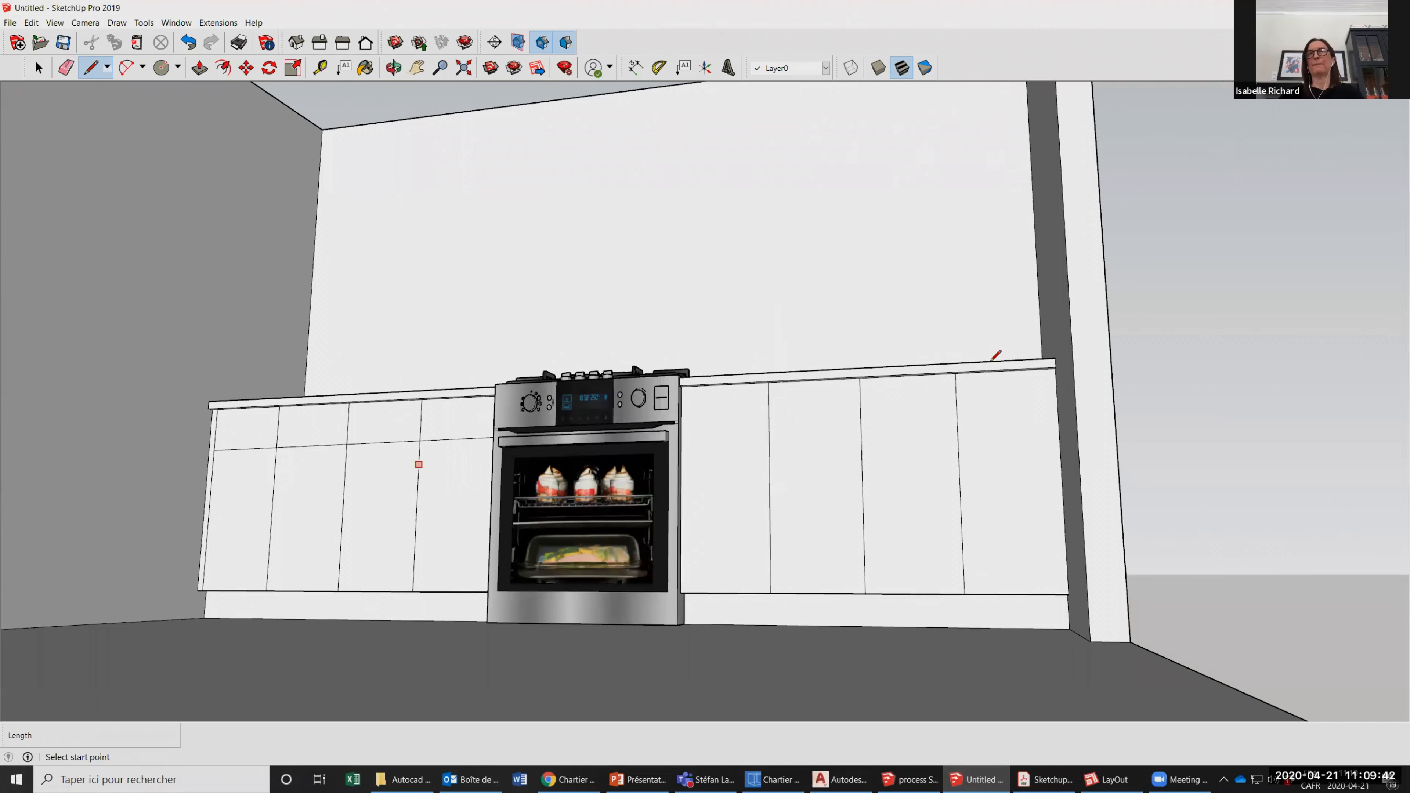
{"action": "scroll", "coordinate": [999, 344], "scroll_direction": "up", "scroll_amount": 2}
{"action": "left_click", "coordinate": [1022, 331]}
{"action": "scroll", "coordinate": [1019, 525], "scroll_direction": "up", "scroll_amount": 1}
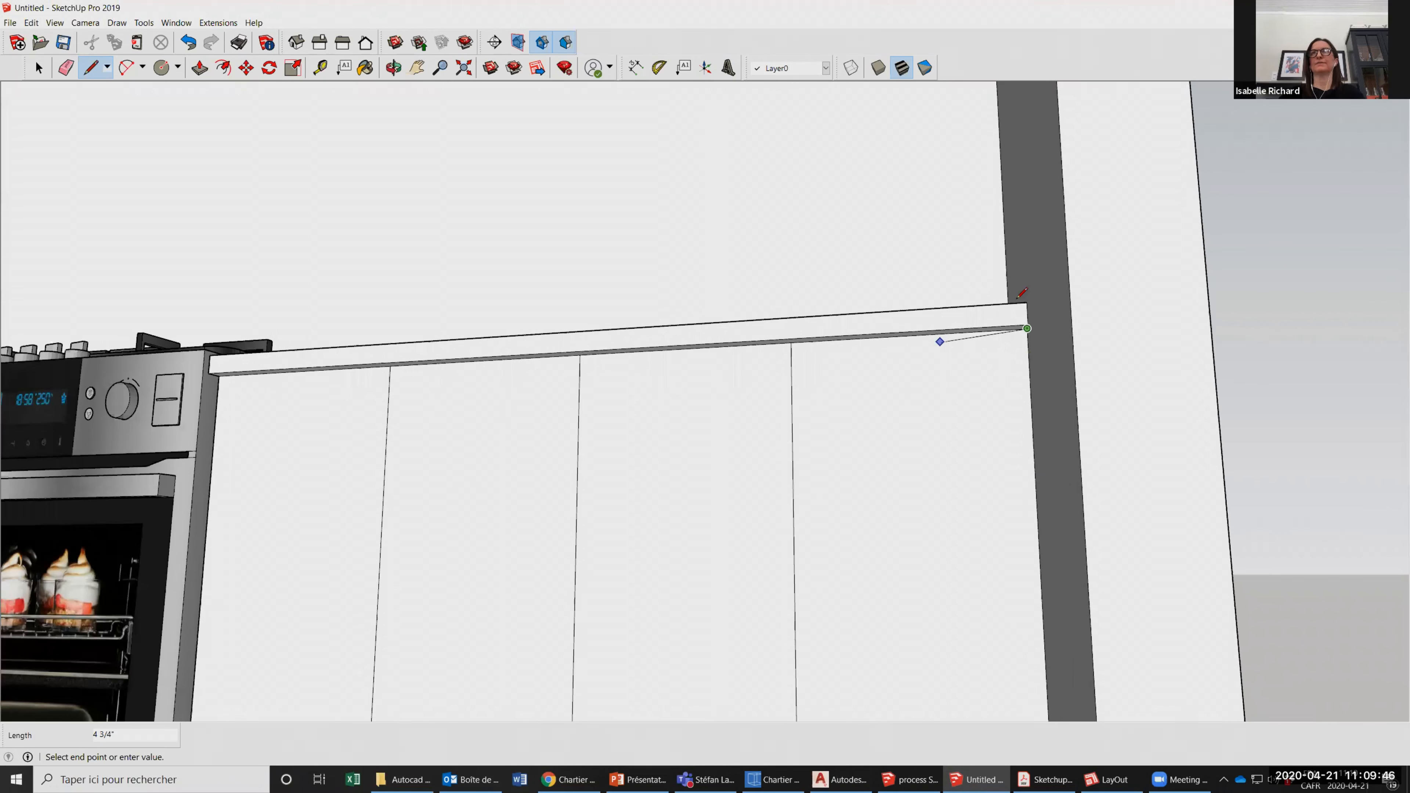
{"action": "scroll", "coordinate": [1022, 293], "scroll_direction": "down", "scroll_amount": 1}
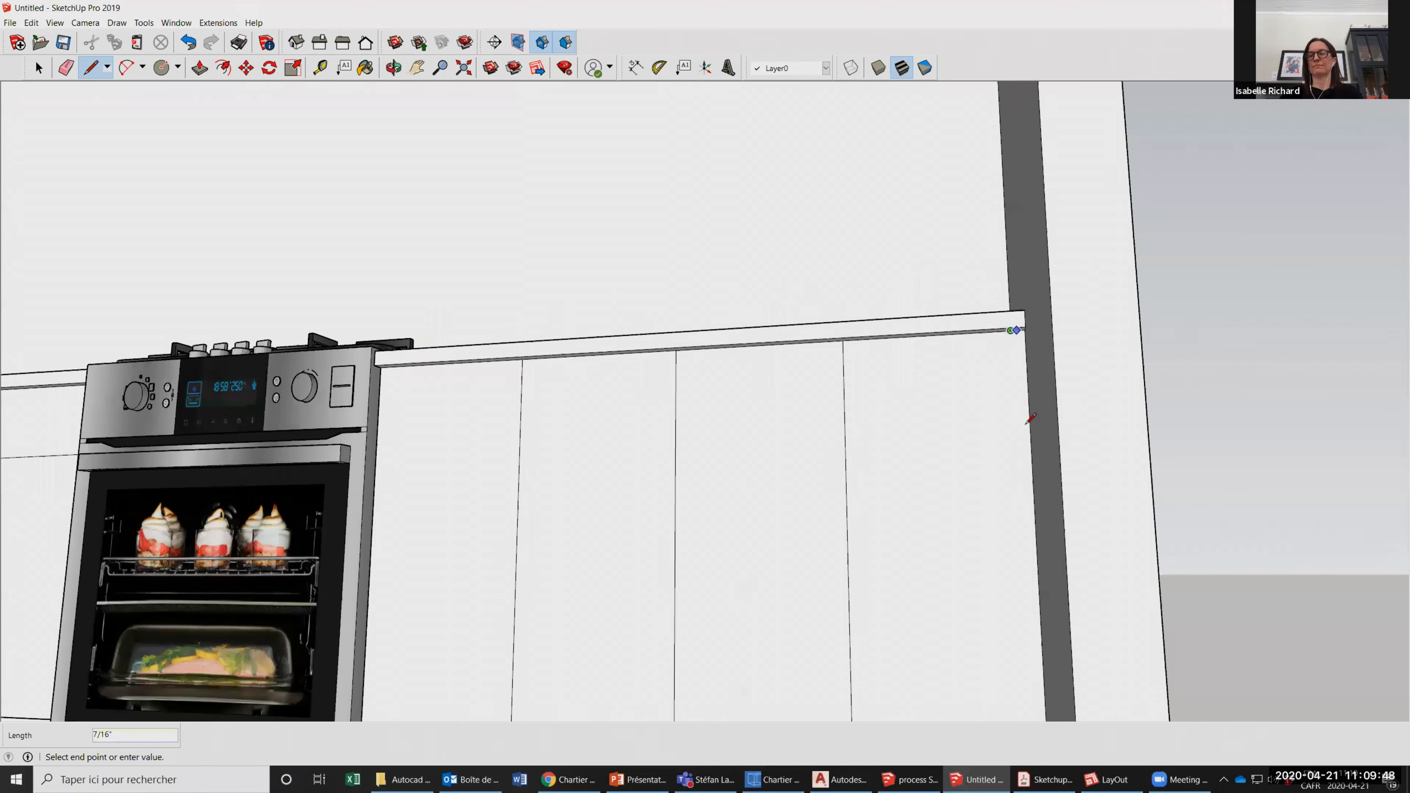
{"action": "scroll", "coordinate": [1026, 429], "scroll_direction": "down", "scroll_amount": 2}
Mark 7 inches down the right counter's outer vertical line and draw a horizontal drawer line from there to the stove.
{"action": "type", "text": "7"}
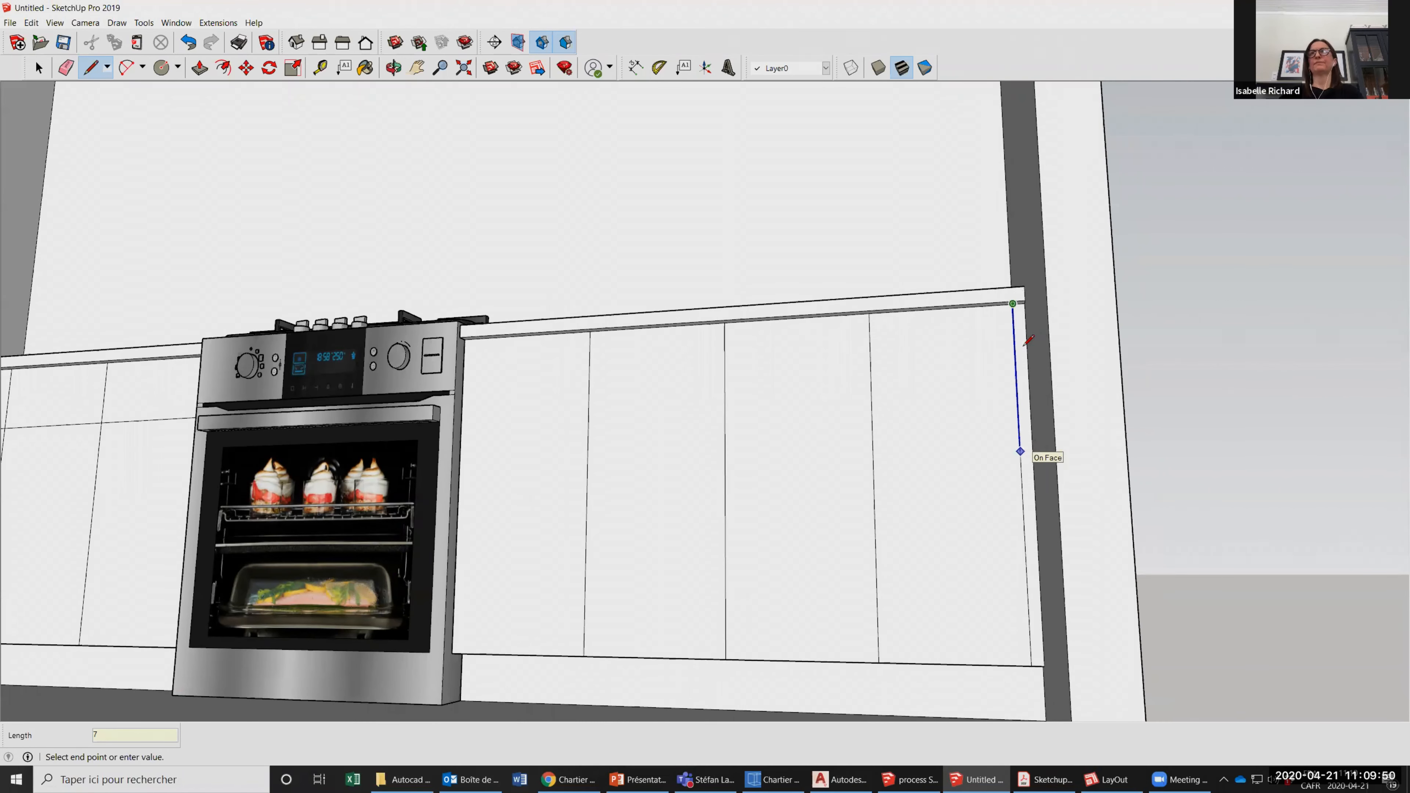
{"action": "key", "text": "Return"}
{"action": "left_click", "coordinate": [1016, 384]}
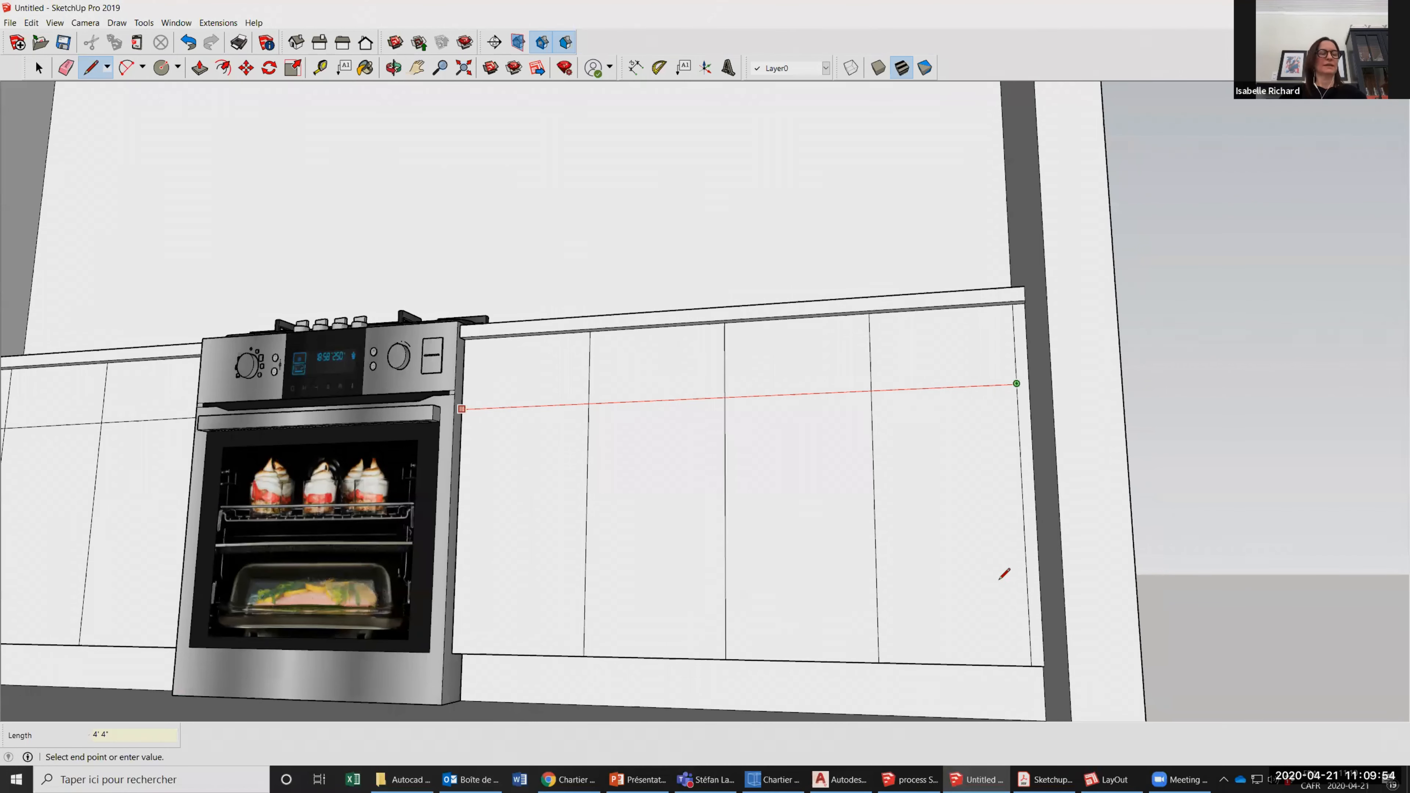
{"action": "left_click", "coordinate": [461, 409]}
{"action": "scroll", "coordinate": [1000, 579], "scroll_direction": "down", "scroll_amount": 2}
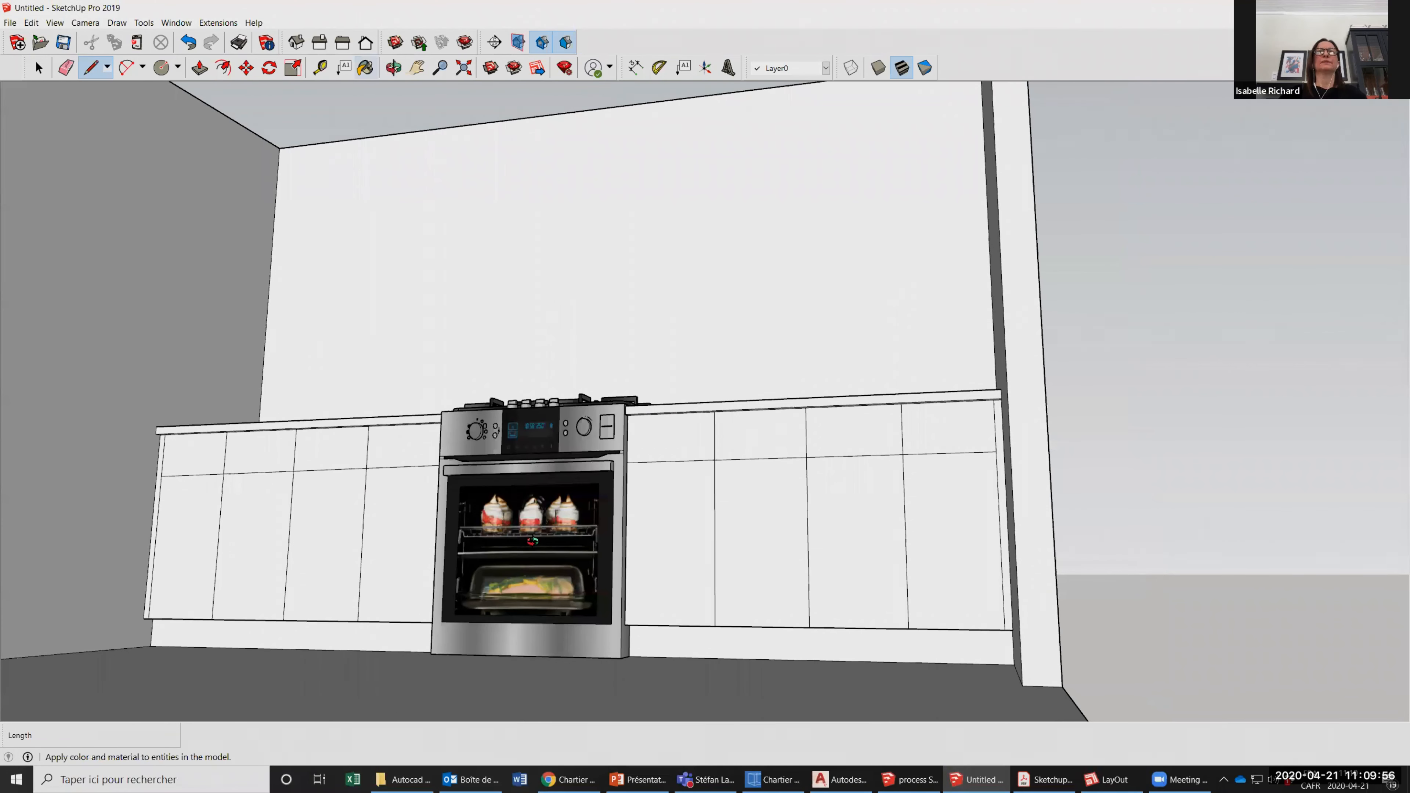
{"action": "key", "text": "o"}
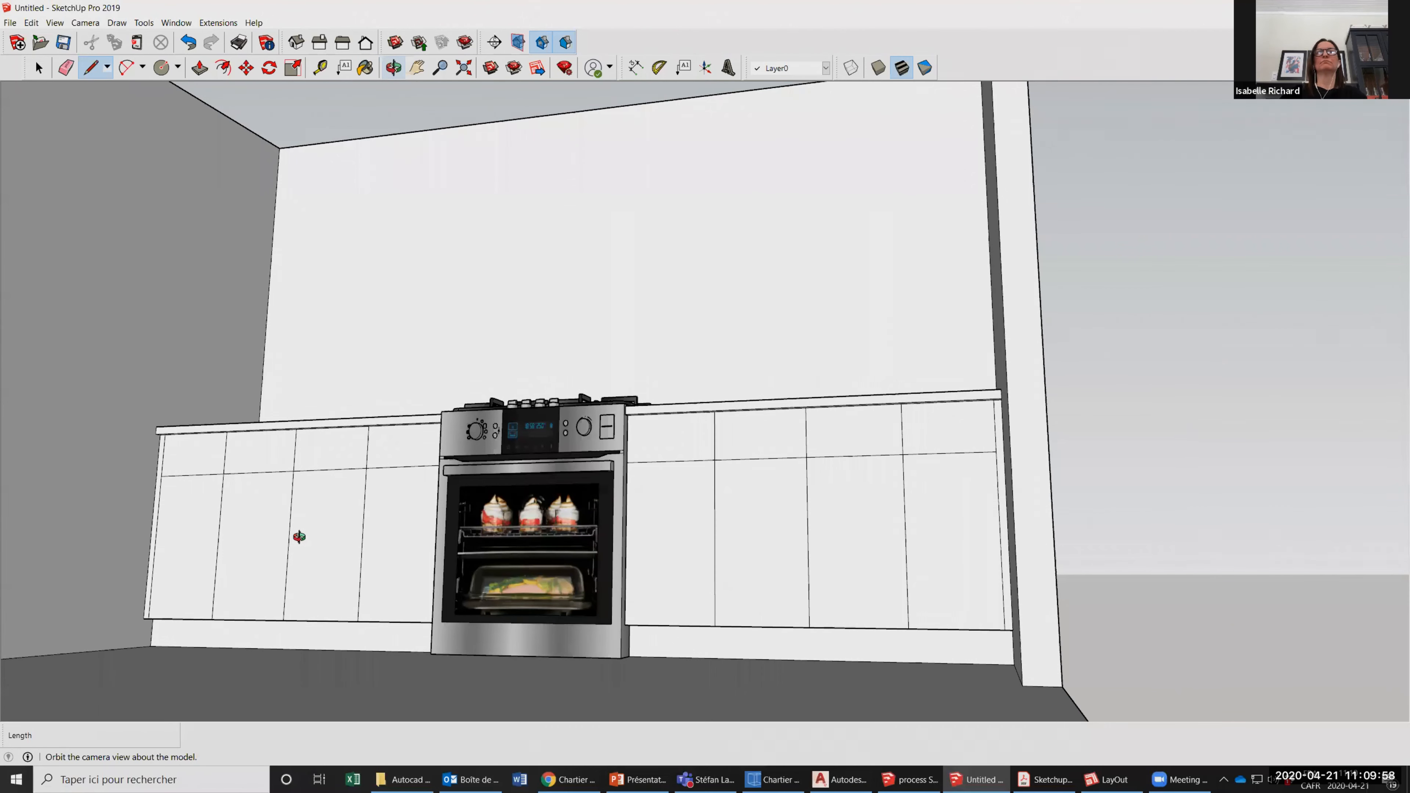
{"action": "left_click_drag", "start_coordinate": [388, 387], "coordinate": [477, 495]}
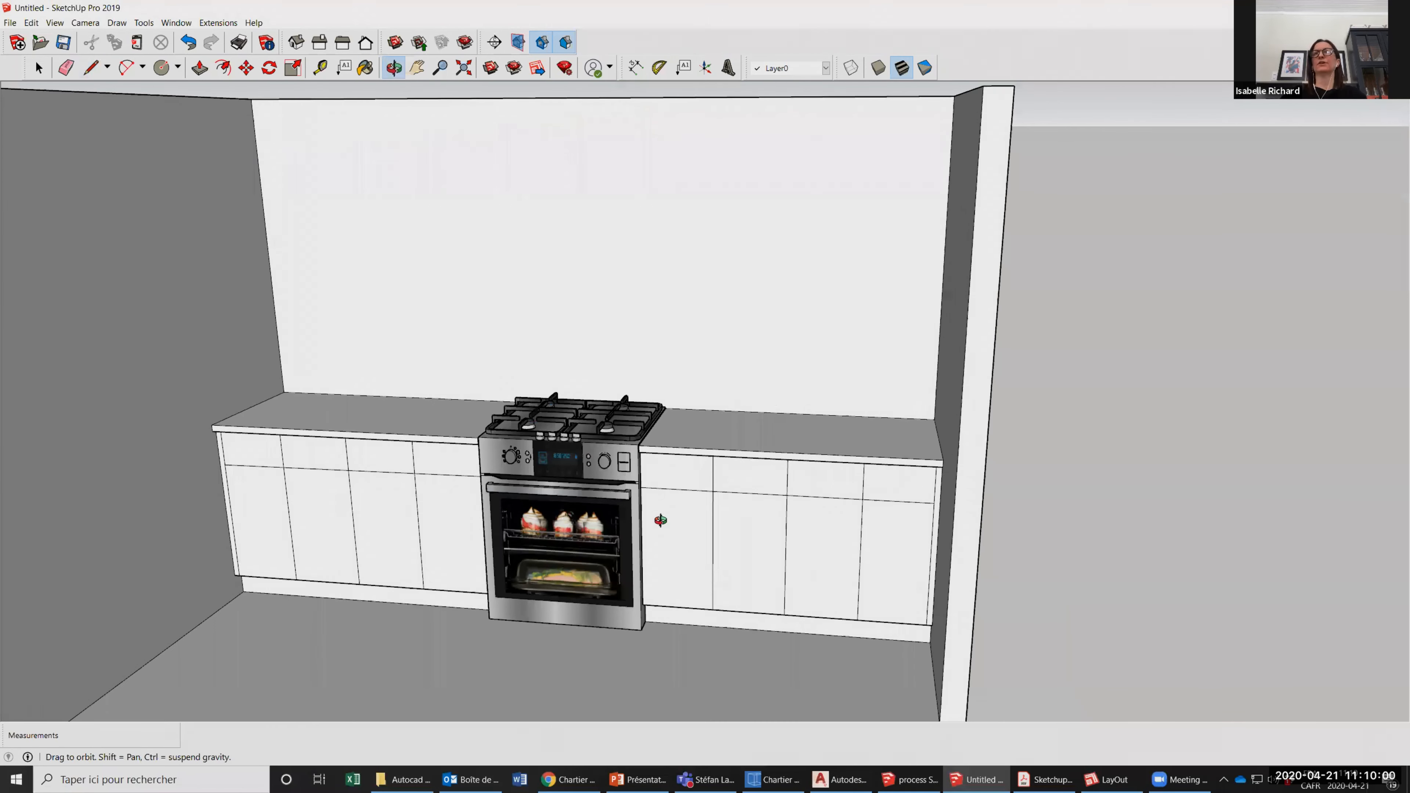
{"action": "left_click_drag", "start_coordinate": [928, 468], "coordinate": [820, 462]}
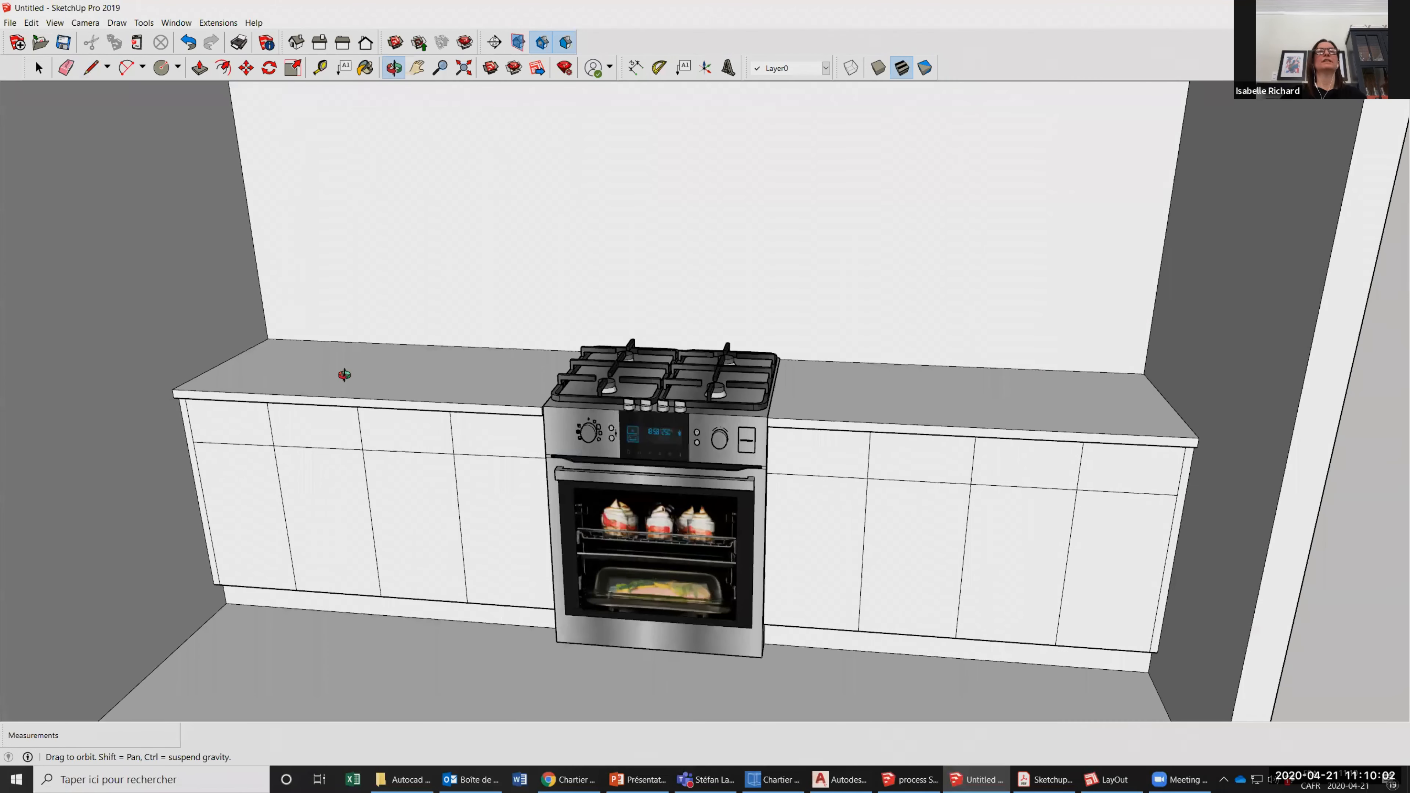
Delete the two short vertical lines splitting the drawer fronts above each door pair on the left counter.
{"action": "left_click", "coordinate": [39, 75]}
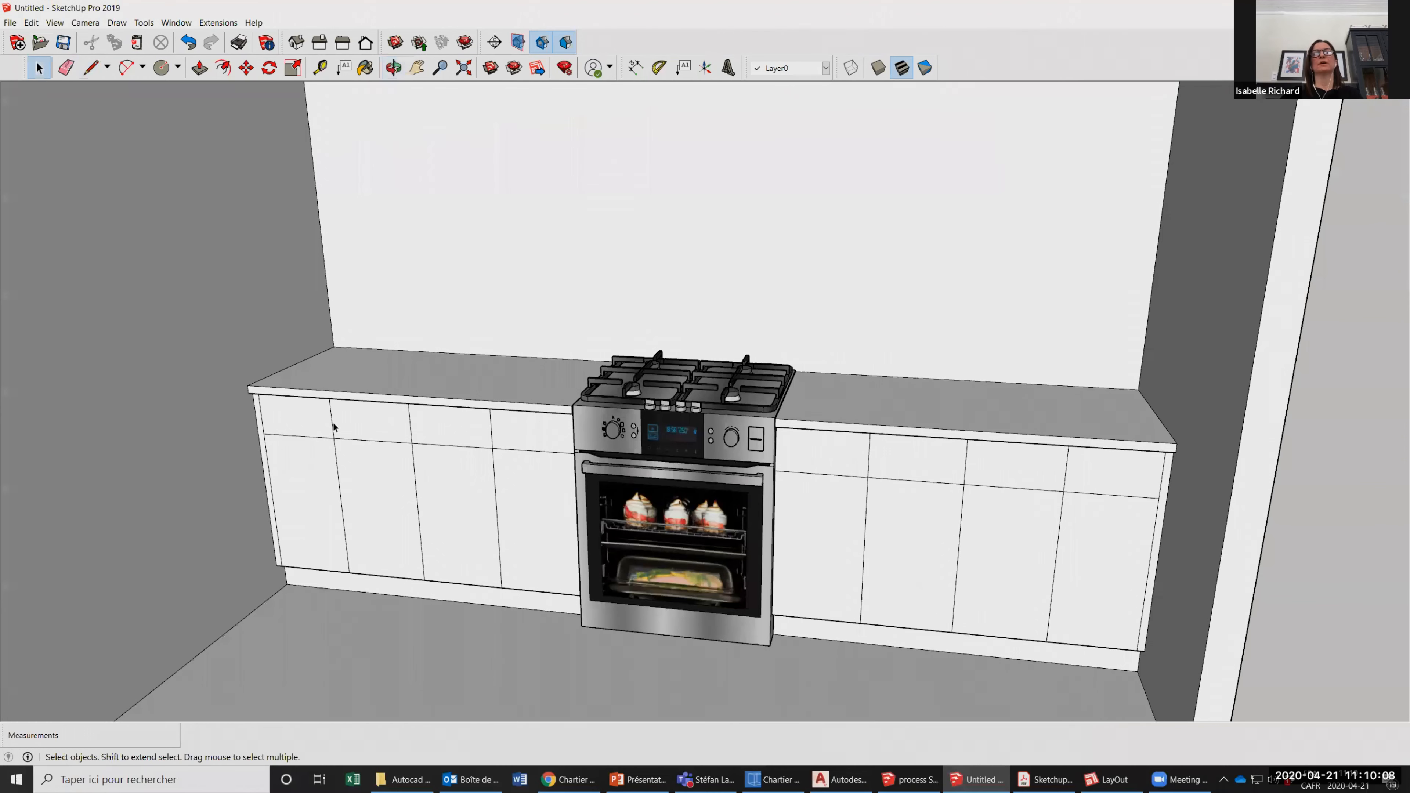
{"action": "left_click", "coordinate": [332, 426]}
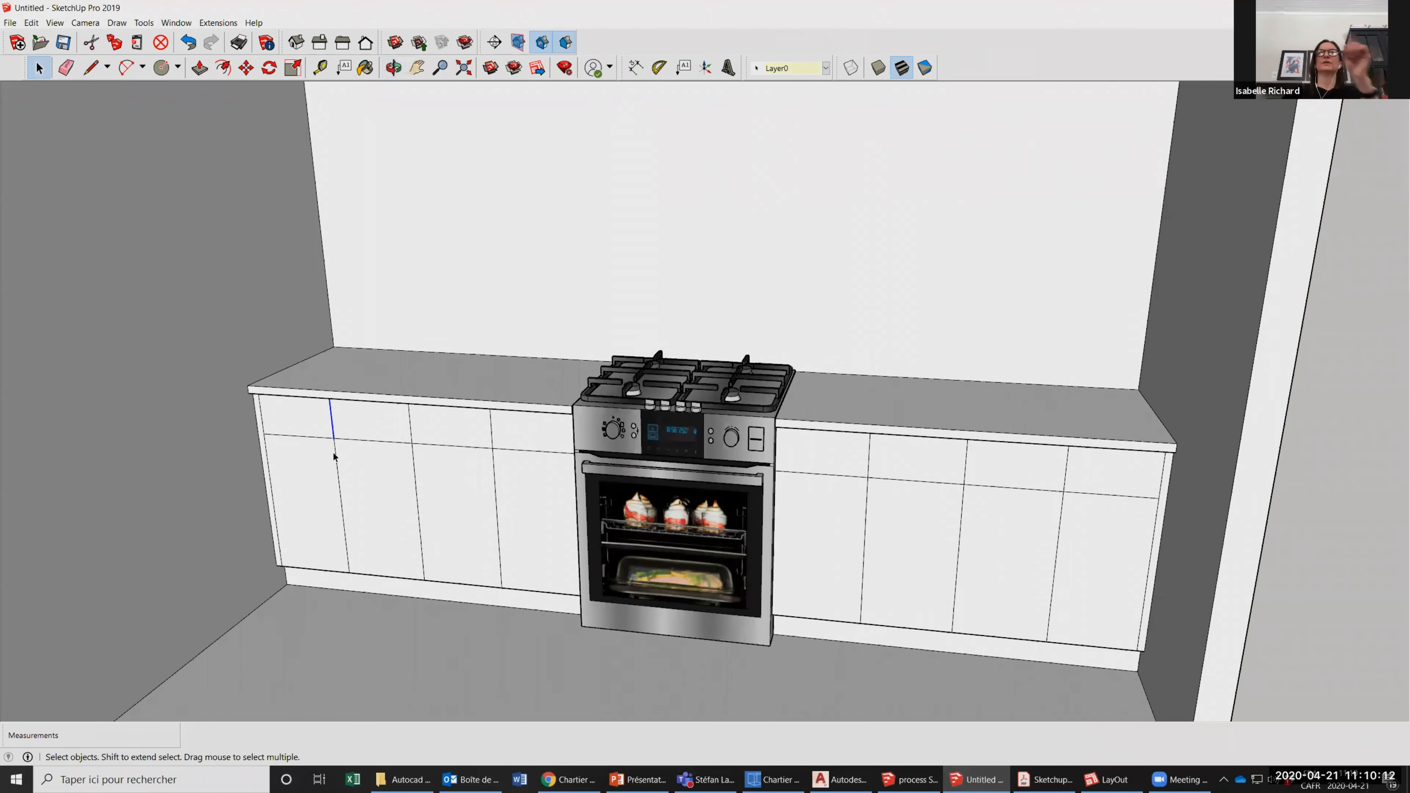
{"action": "left_click", "coordinate": [401, 449]}
{"action": "left_click", "coordinate": [331, 427]}
{"action": "key", "text": "Delete"}
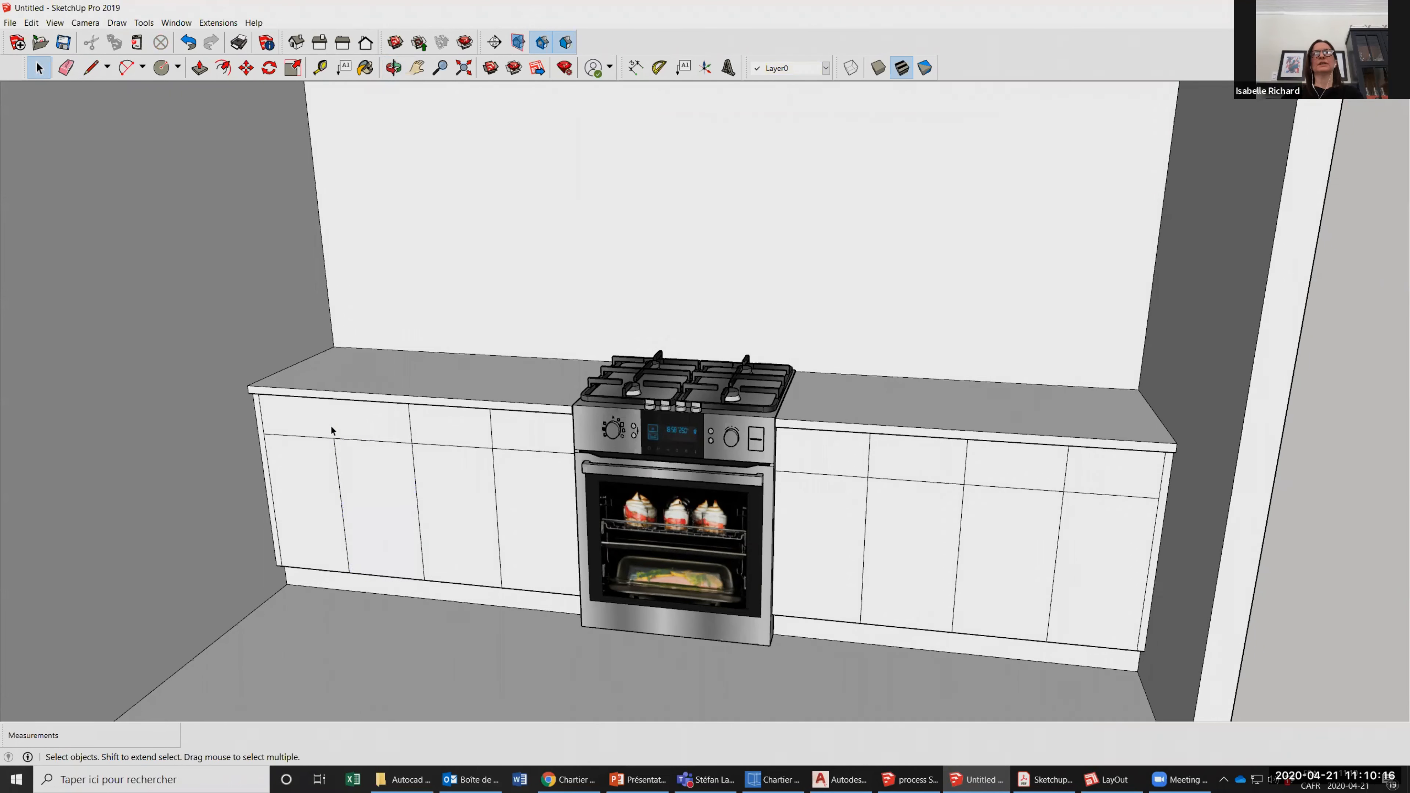
{"action": "left_click", "coordinate": [491, 435]}
{"action": "key", "text": "Delete"}
Delete the two short vertical lines splitting the drawer fronts above each door pair on the right counter.
{"action": "left_click", "coordinate": [869, 462]}
{"action": "key", "text": "Delete"}
{"action": "left_click", "coordinate": [1067, 483]}
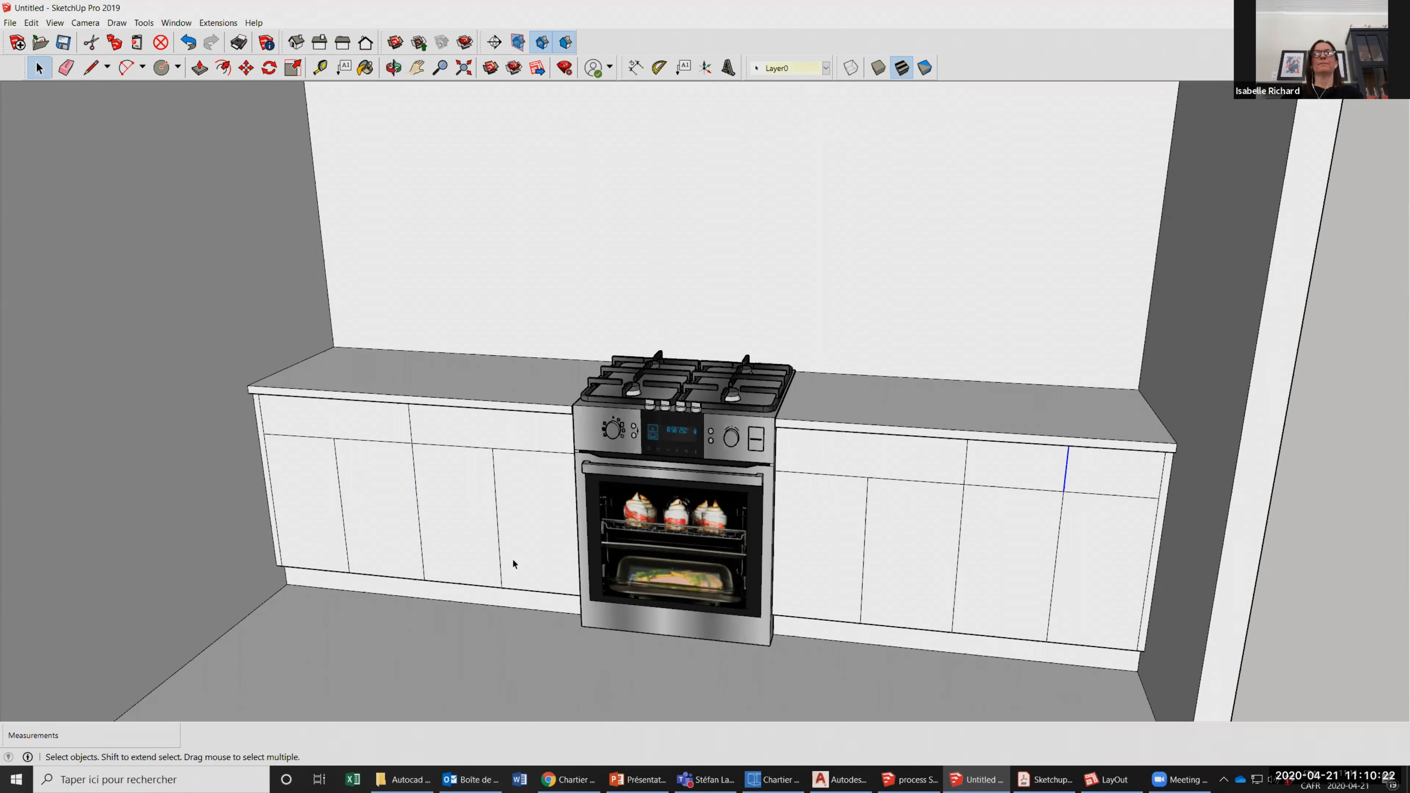
{"action": "key", "text": "Delete"}
Move the left counter's outermost door division line 0.5 inch toward the stove.
{"action": "scroll", "coordinate": [512, 558], "scroll_direction": "up", "scroll_amount": 2}
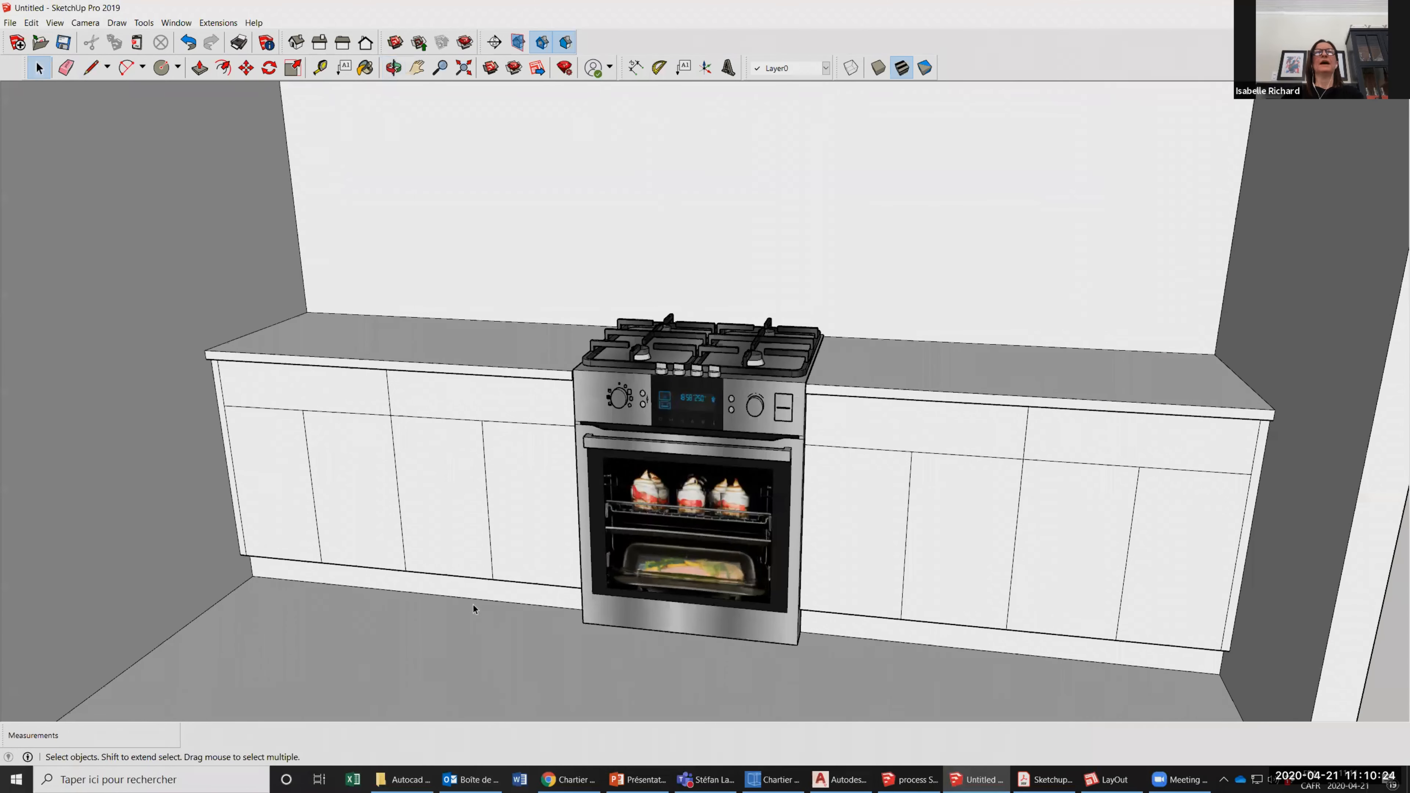
{"action": "scroll", "coordinate": [473, 605], "scroll_direction": "up", "scroll_amount": 2}
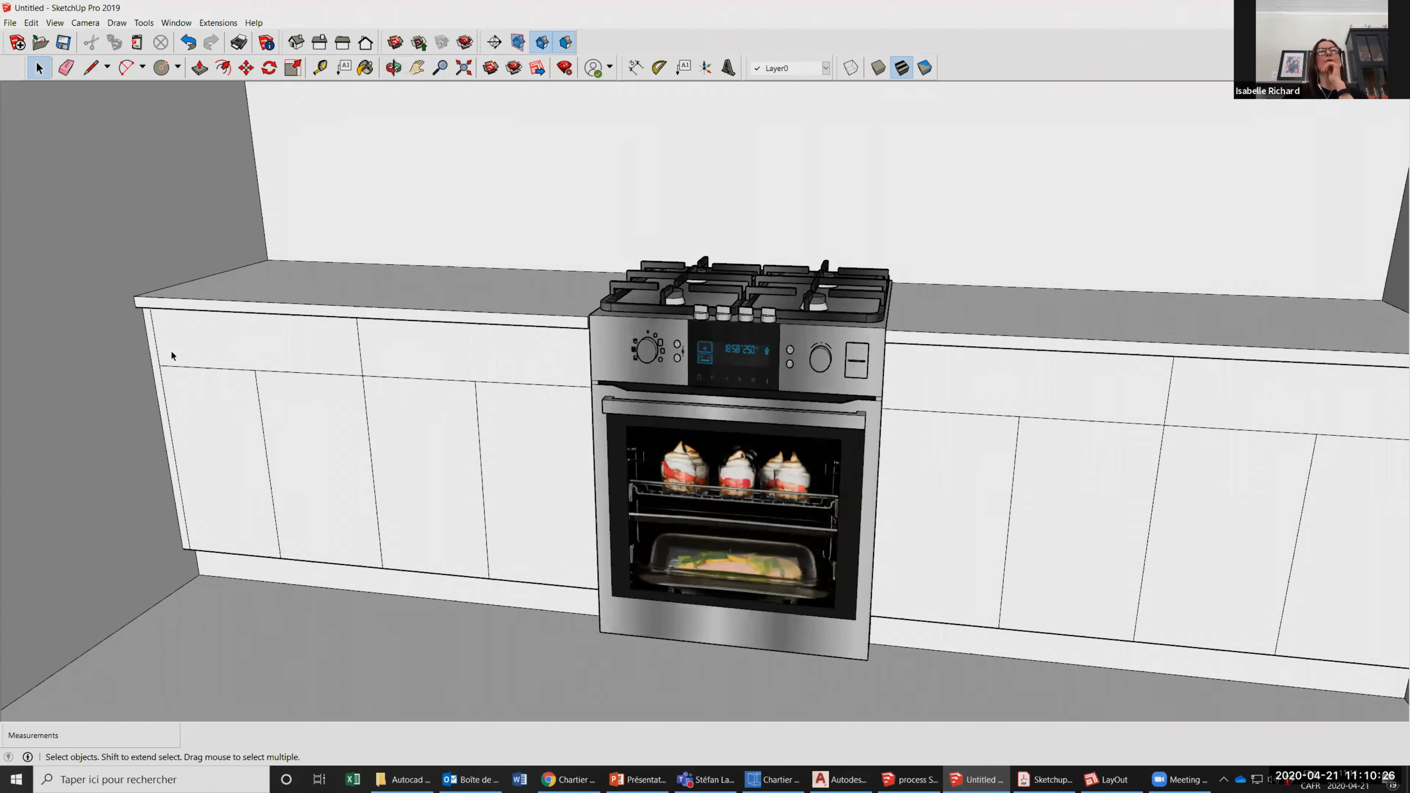
{"action": "scroll", "coordinate": [192, 536], "scroll_direction": "down", "scroll_amount": 1}
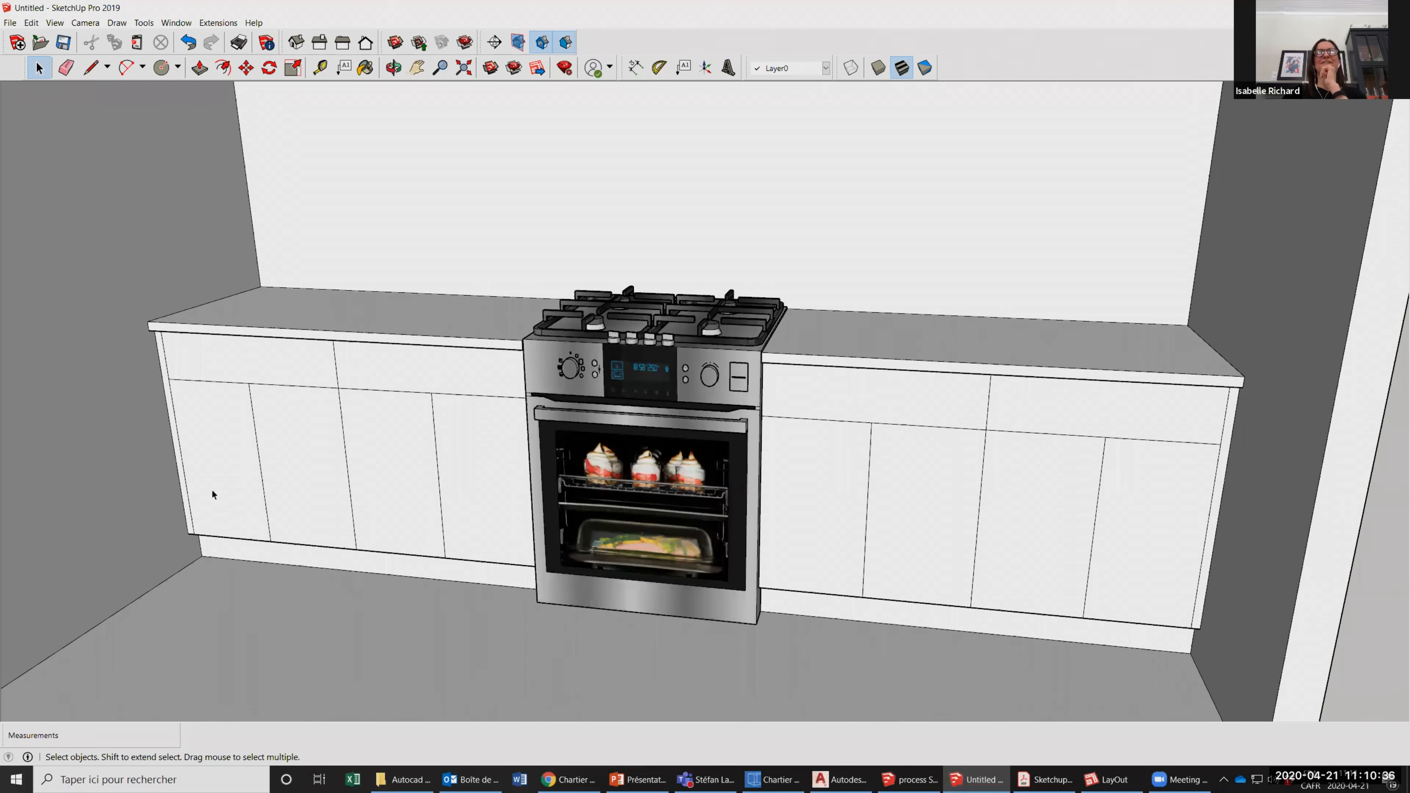
{"action": "left_click", "coordinate": [193, 477]}
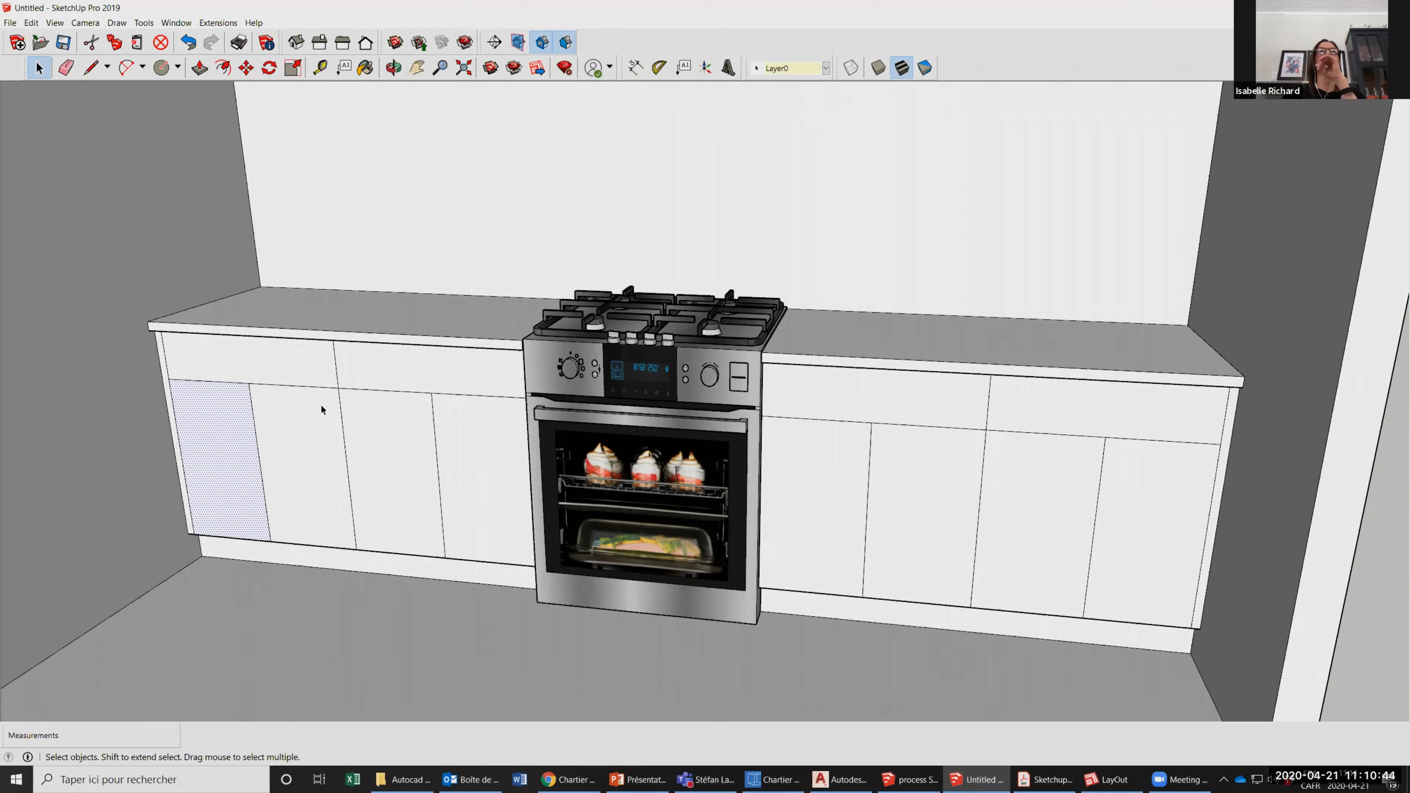
{"action": "left_click", "coordinate": [257, 398]}
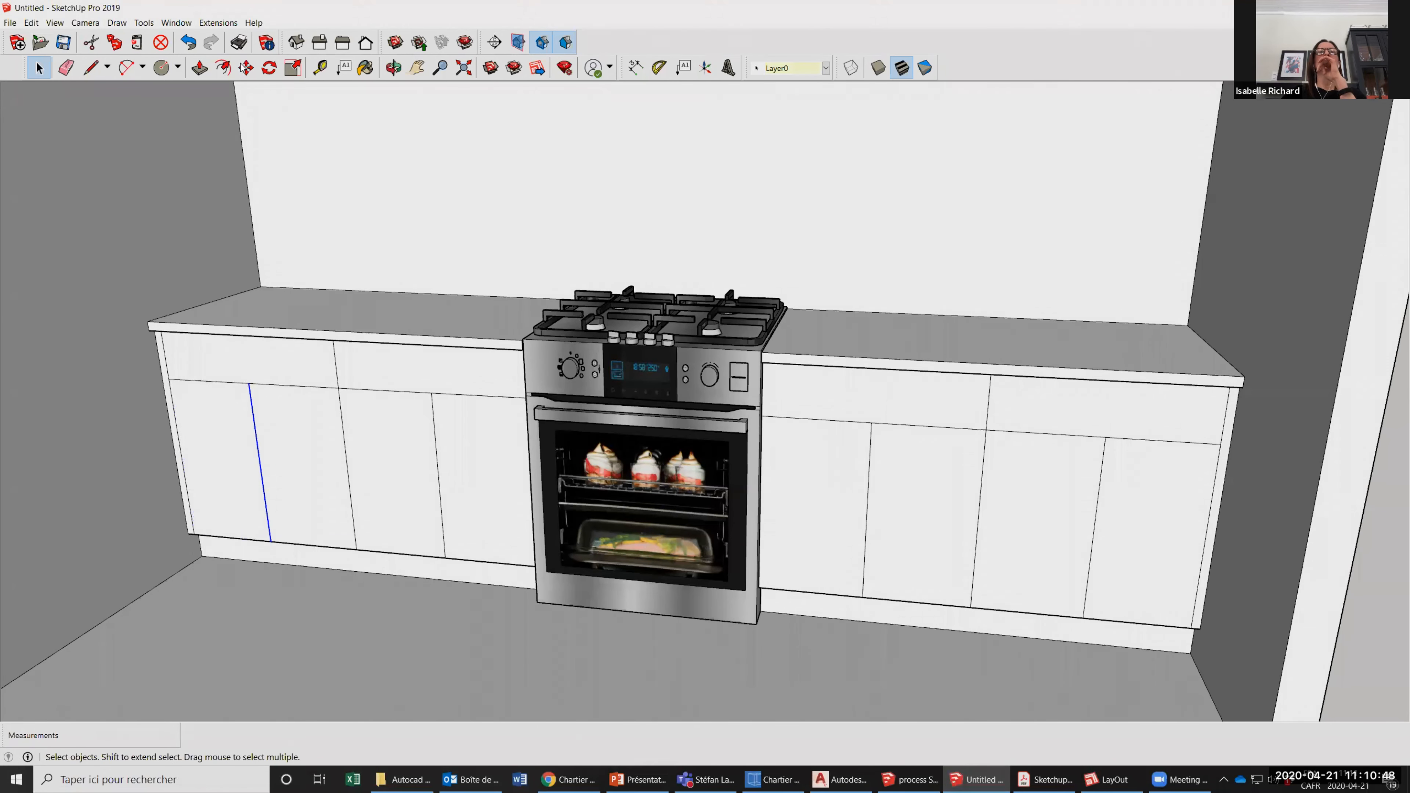
{"action": "key", "text": "m"}
{"action": "left_click", "coordinate": [267, 362]}
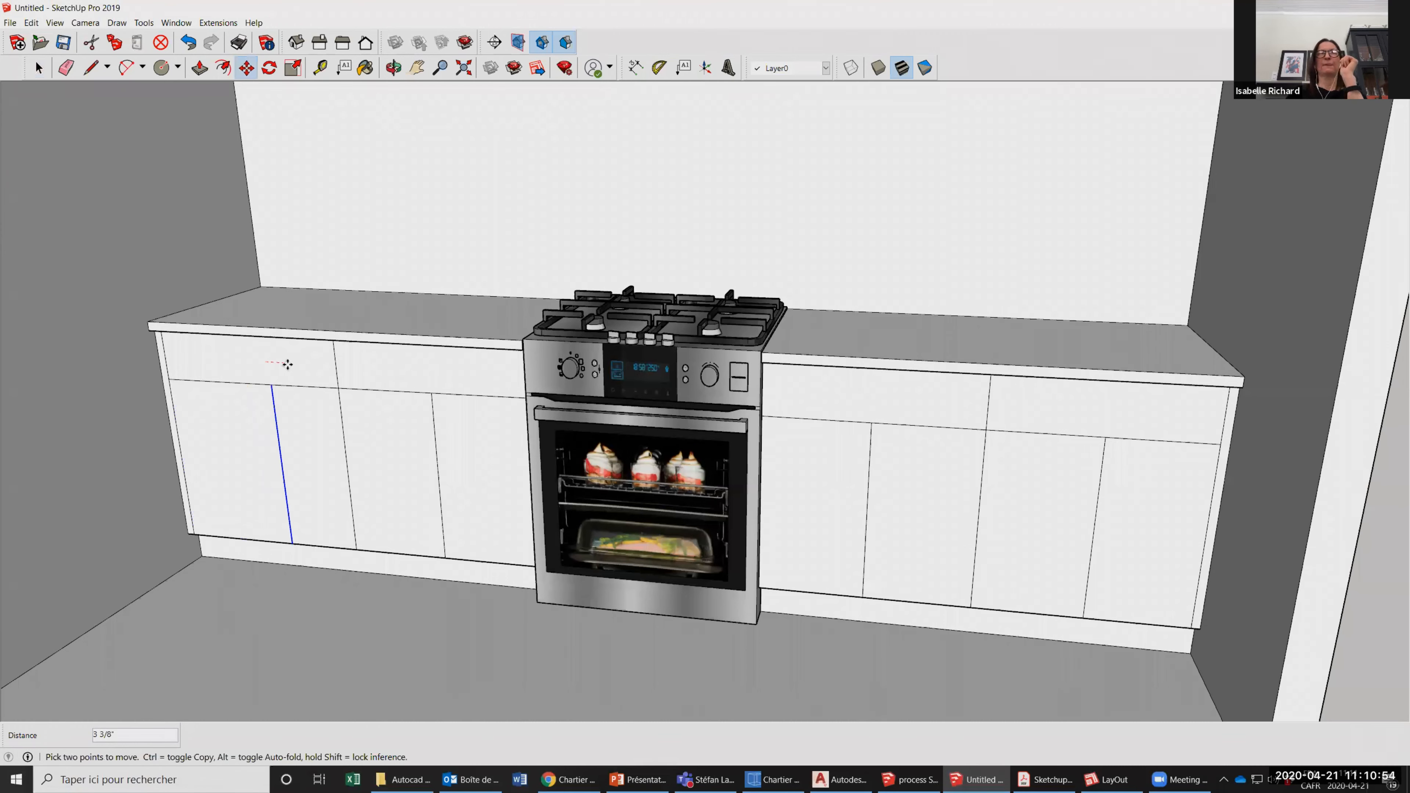
{"action": "type", "text": ".5"}
{"action": "key", "text": "Return"}
{"action": "key", "text": "e"}
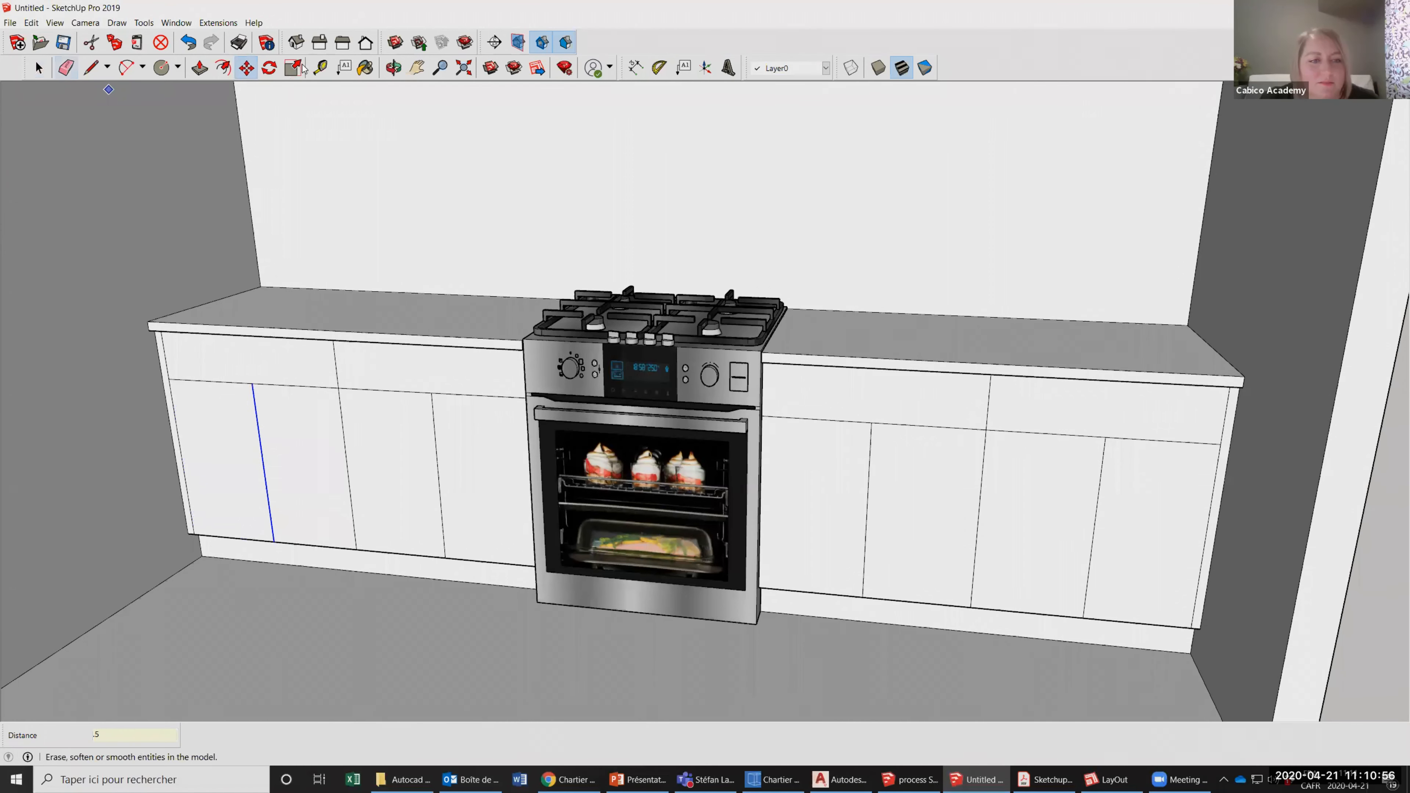
{"action": "left_click", "coordinate": [320, 68]}
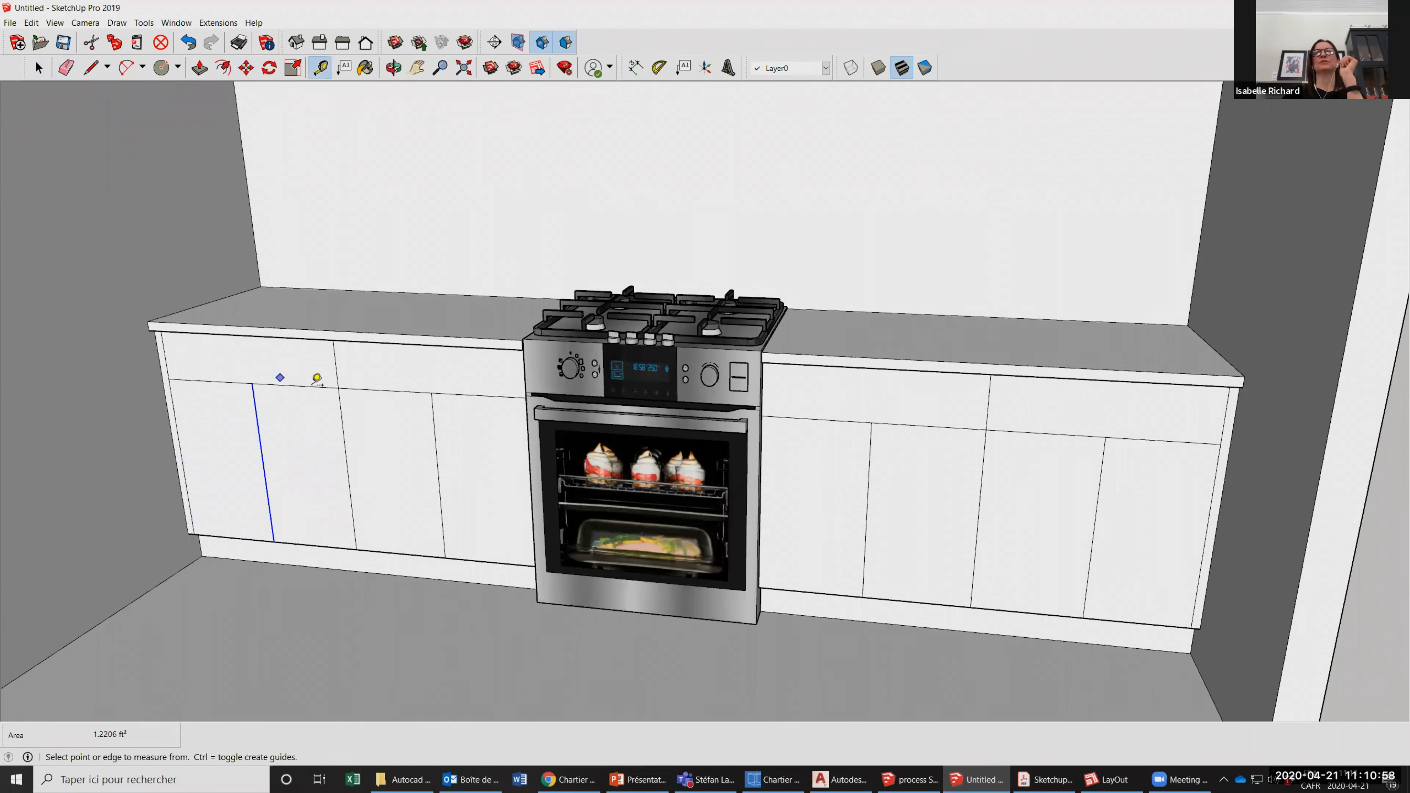
Move the division line between the right counter's two outer doors 0.5 inch toward the stove.
{"action": "scroll", "coordinate": [317, 379], "scroll_direction": "down", "scroll_amount": 2}
{"action": "key", "text": "space"}
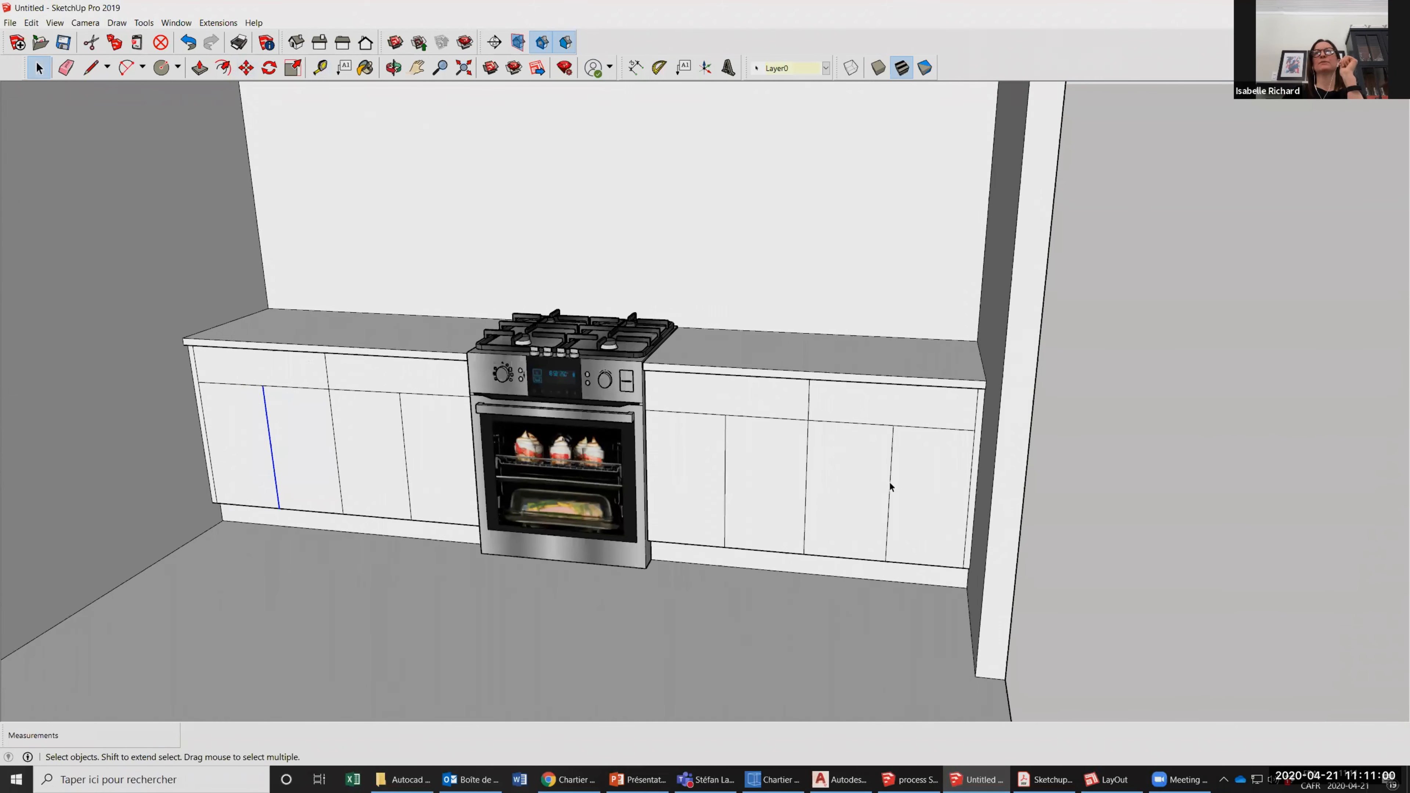
{"action": "left_click", "coordinate": [890, 456]}
{"action": "key", "text": "m"}
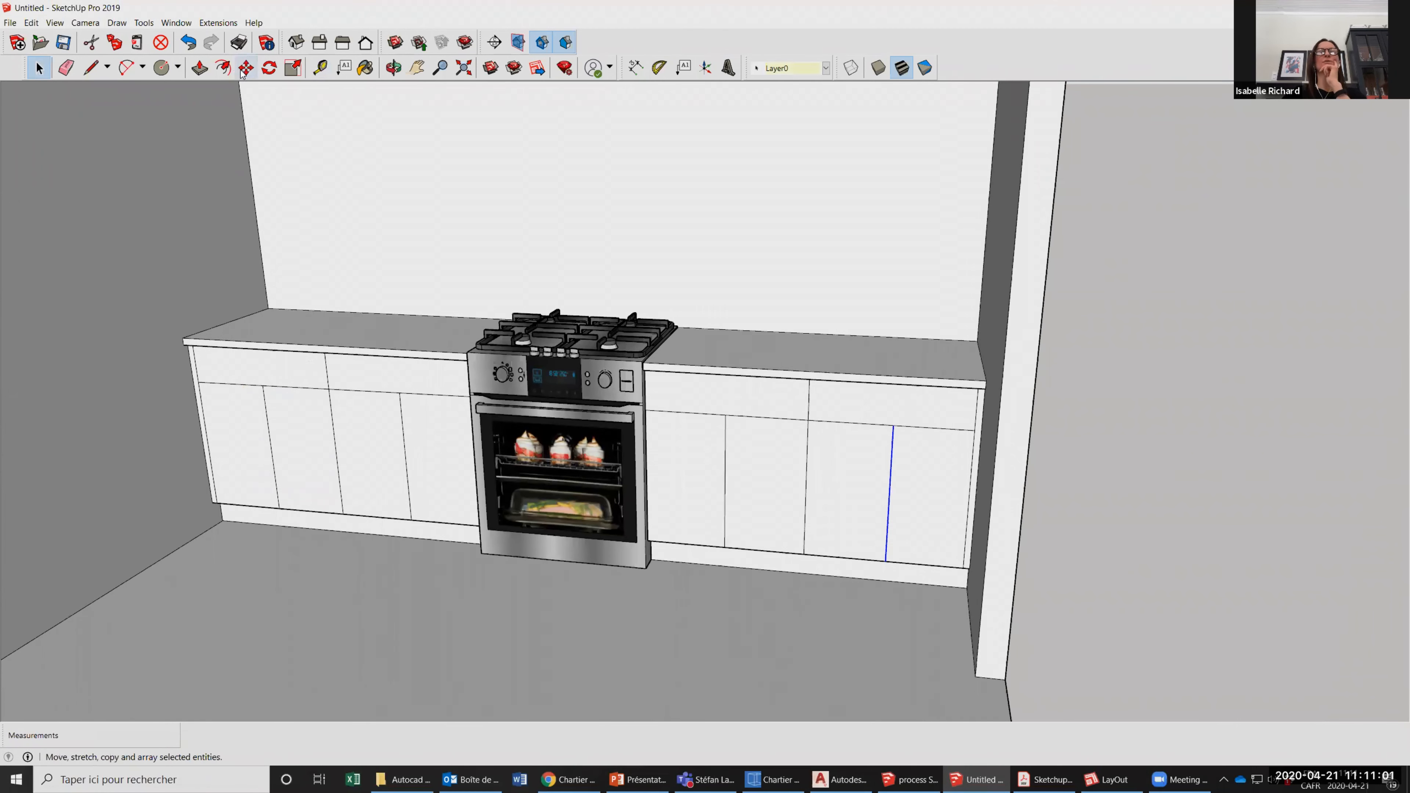
{"action": "left_click", "coordinate": [878, 425]}
{"action": "type", "text": ".5"}
{"action": "key", "text": "Return"}
{"action": "left_click", "coordinate": [39, 67]}
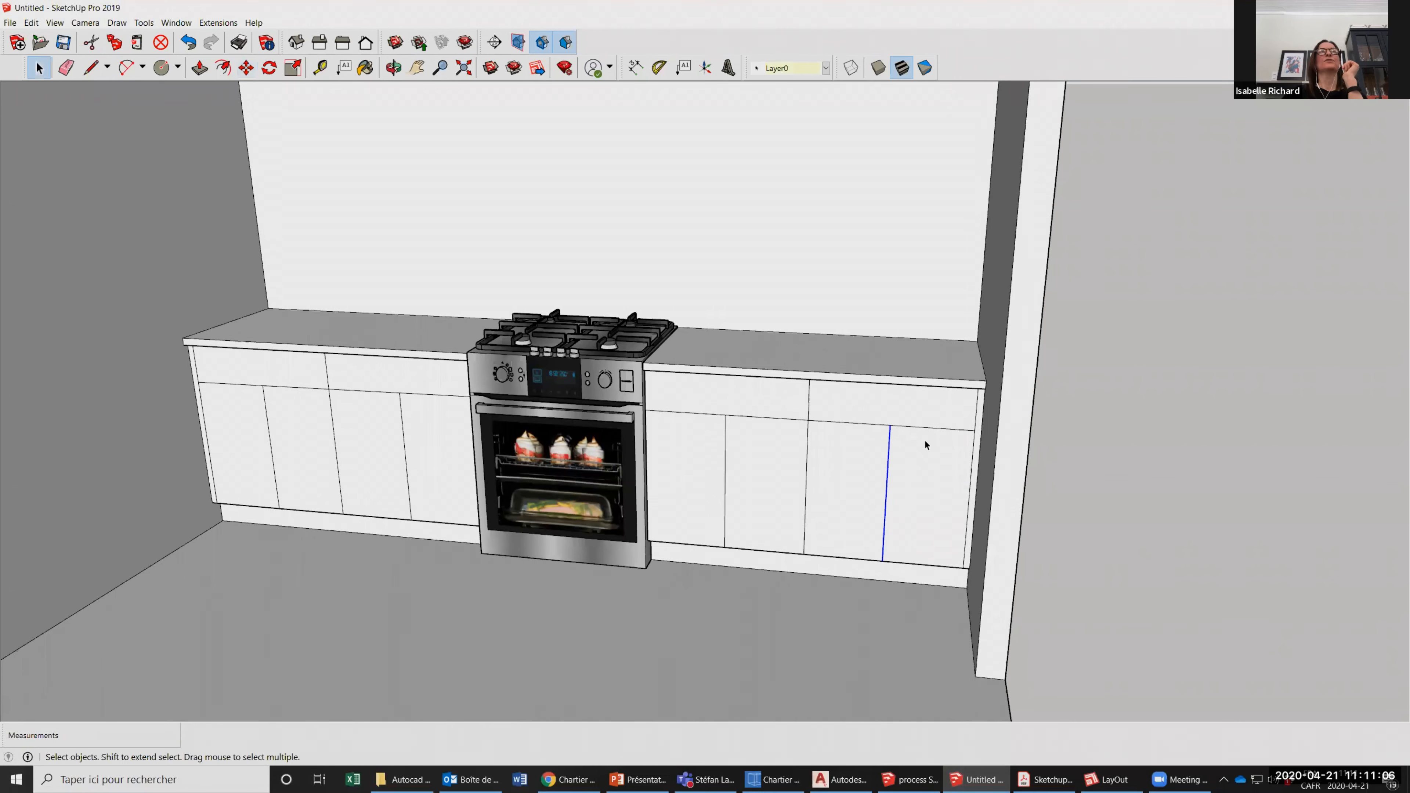
{"action": "left_click", "coordinate": [808, 410]}
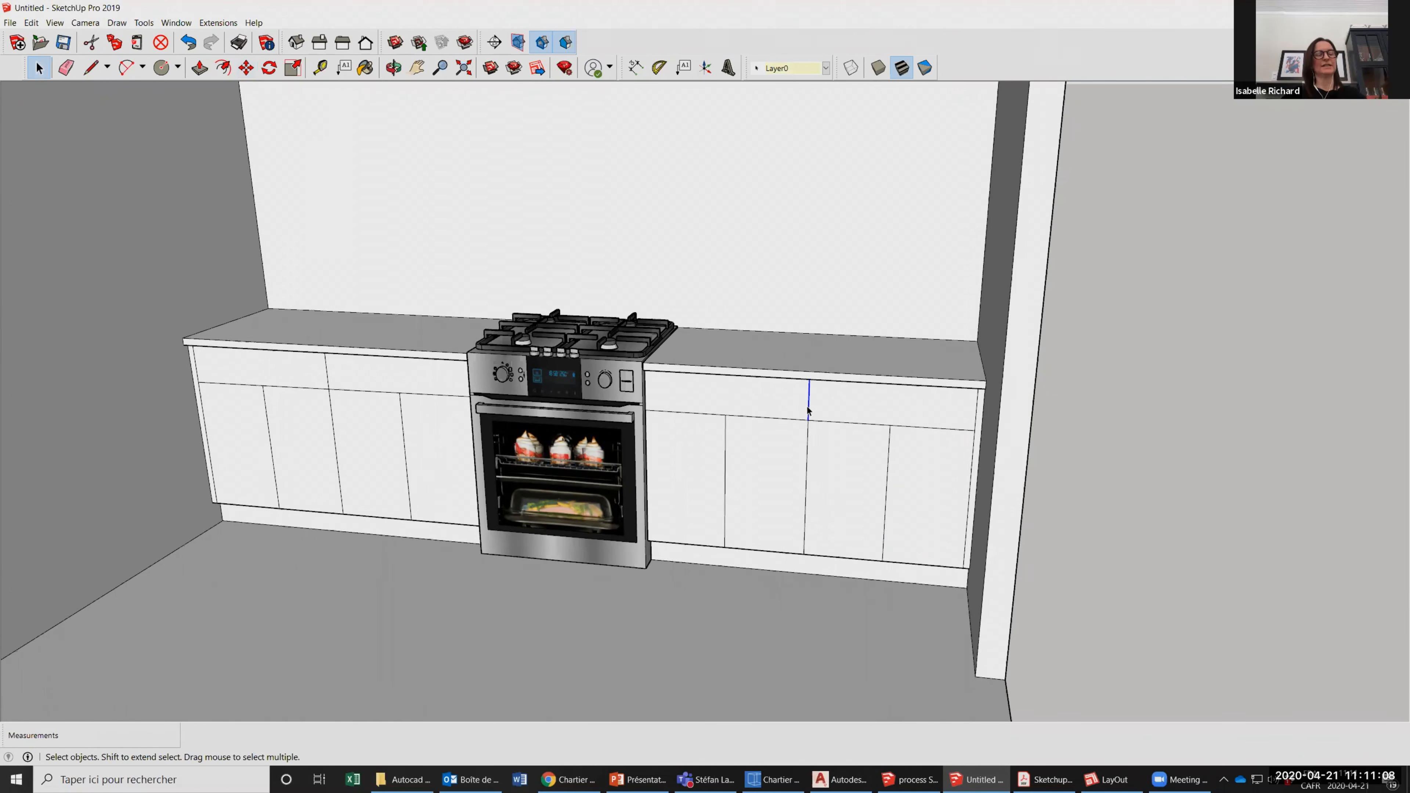
{"action": "left_click", "coordinate": [808, 439], "text": "shift"}
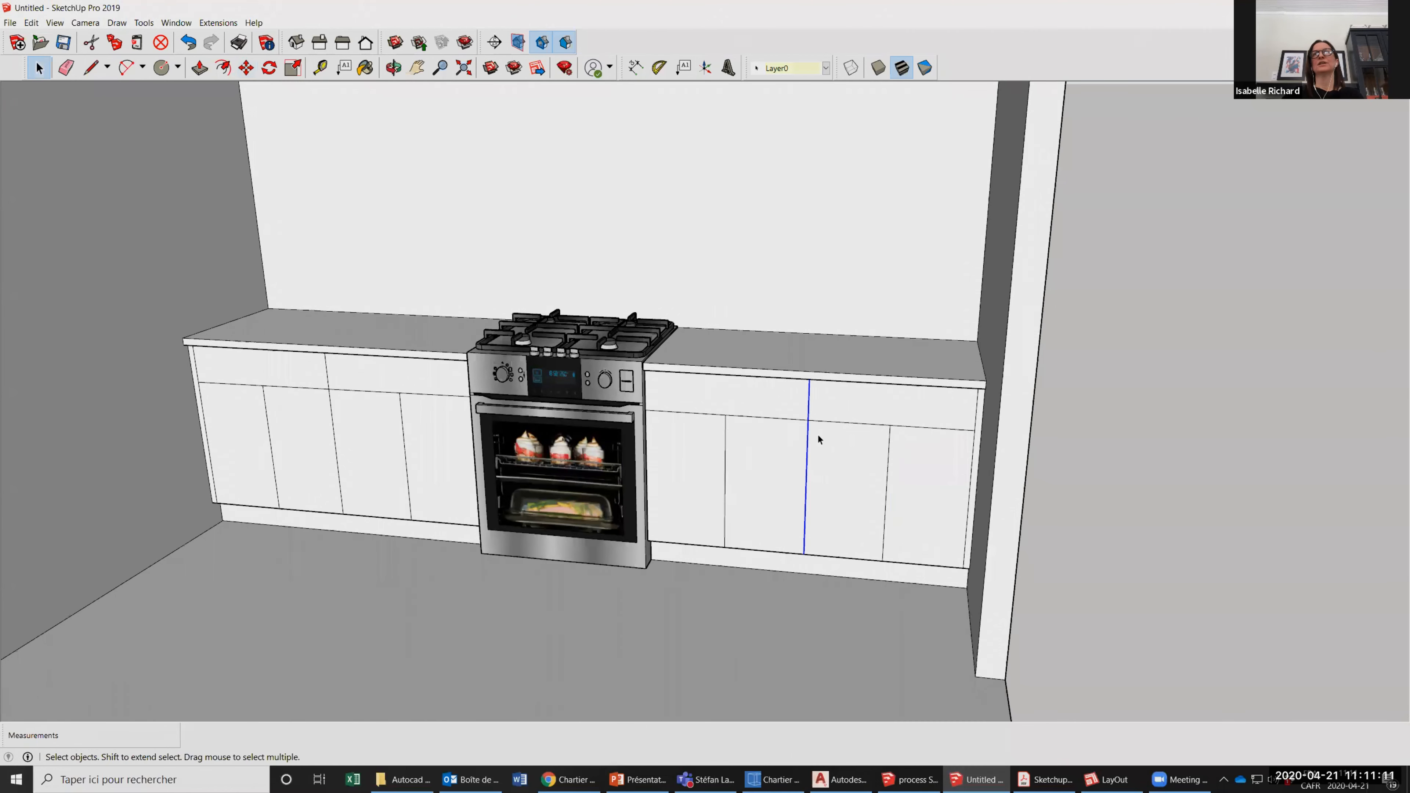
{"action": "left_click", "coordinate": [812, 396]}
{"action": "left_click", "coordinate": [808, 454], "text": "shift"}
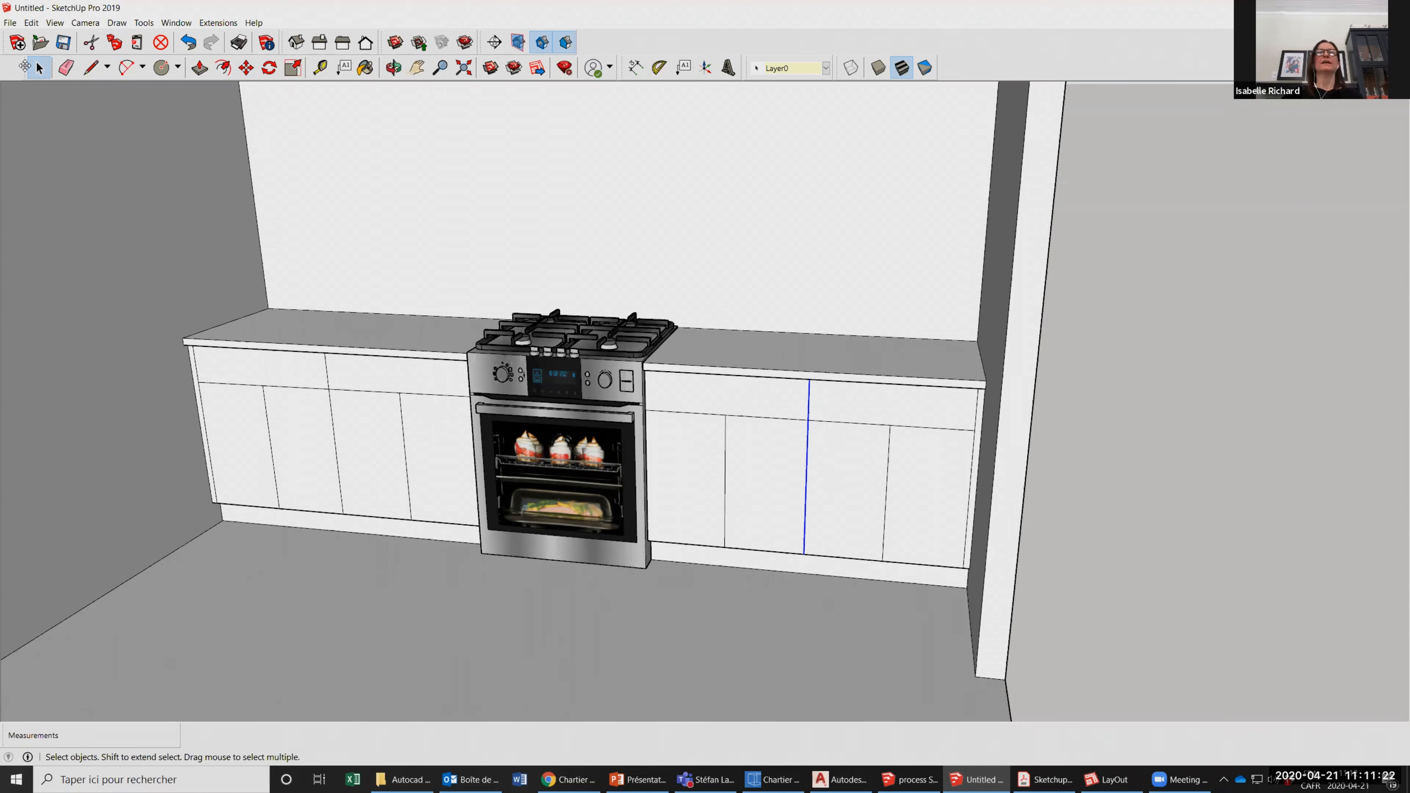
{"action": "left_click", "coordinate": [805, 451]}
{"action": "key", "text": "m"}
{"action": "left_click", "coordinate": [756, 439]}
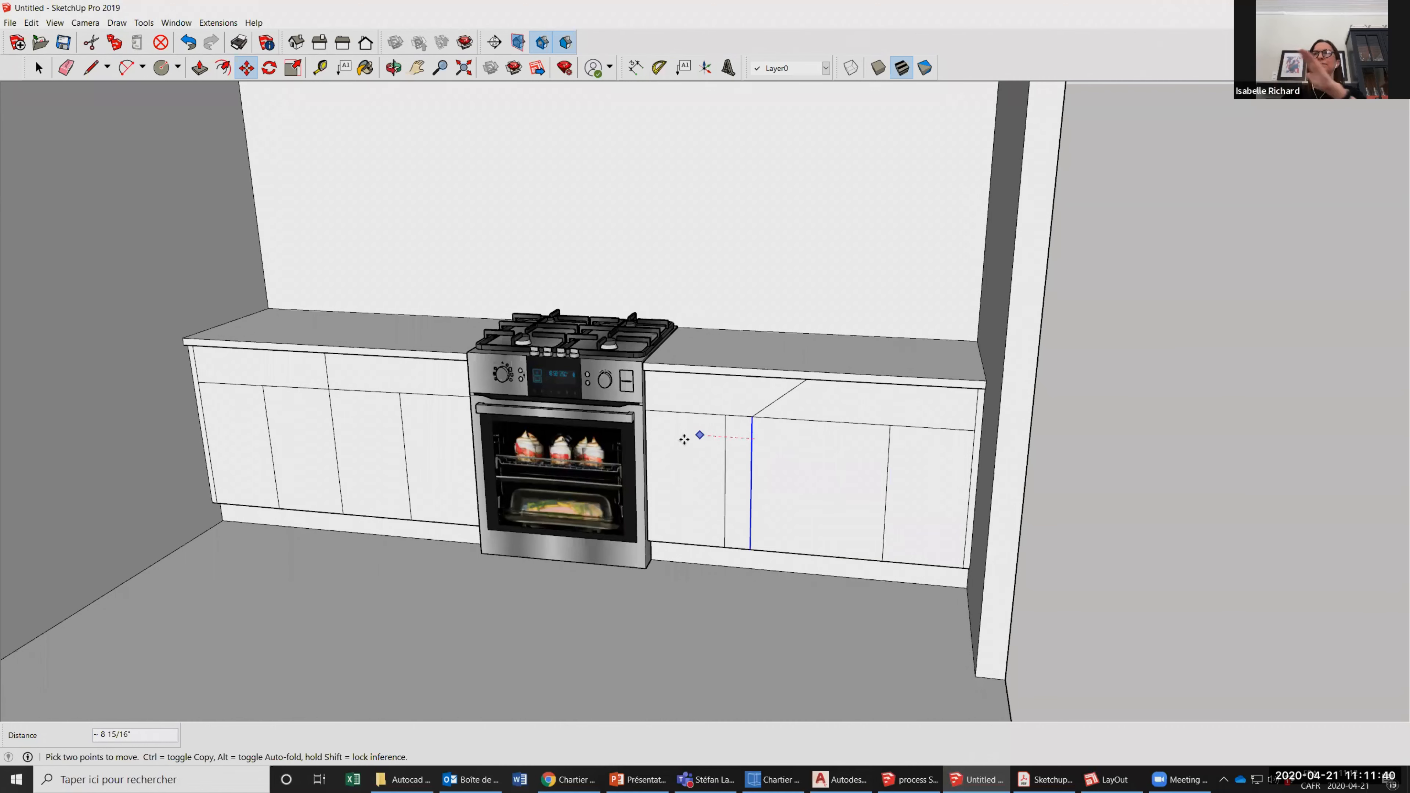
{"action": "key", "text": "Escape"}
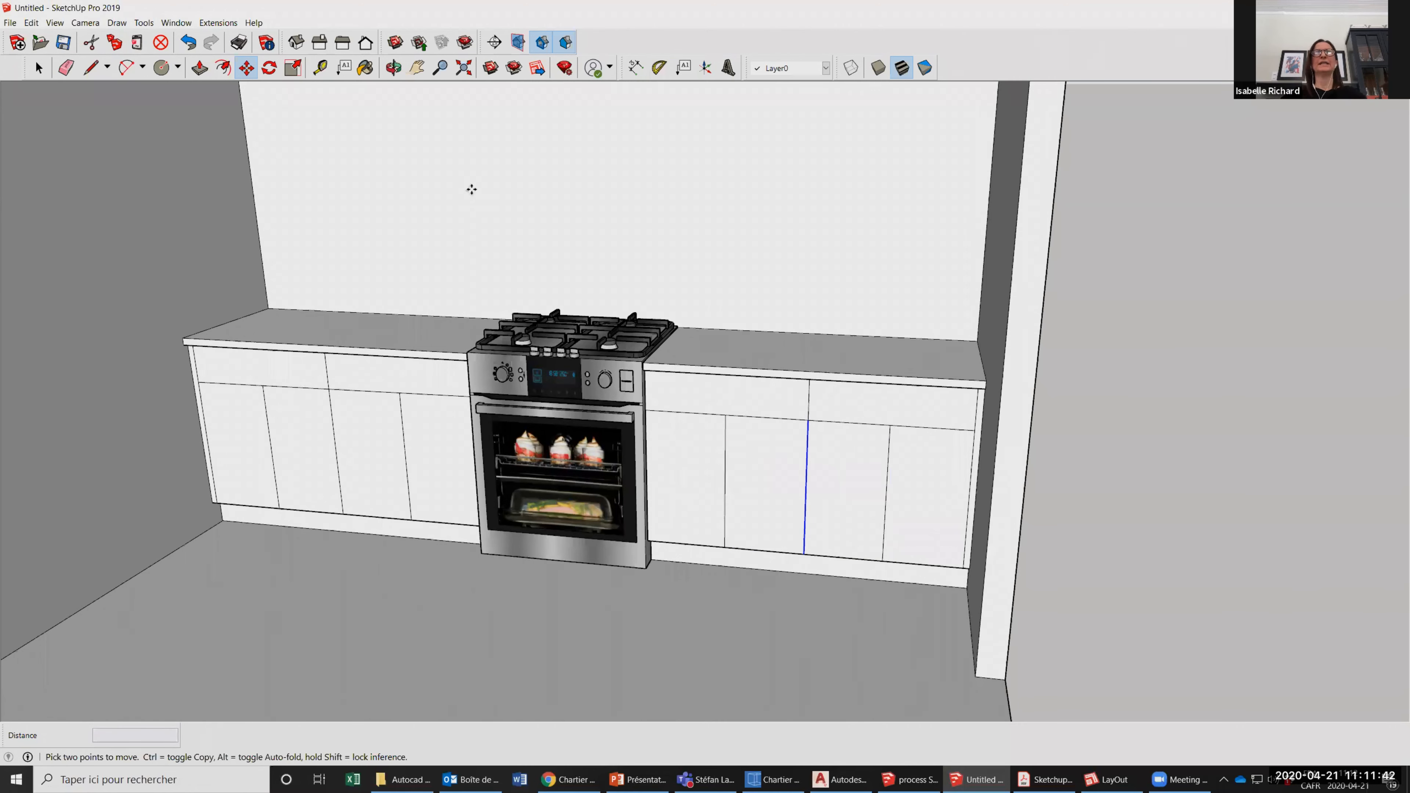
Select the drawer and door segments of the right counter's central division line together and move them 0.5 inch toward the stove.
{"action": "left_click", "coordinate": [38, 68]}
{"action": "left_click", "coordinate": [809, 399]}
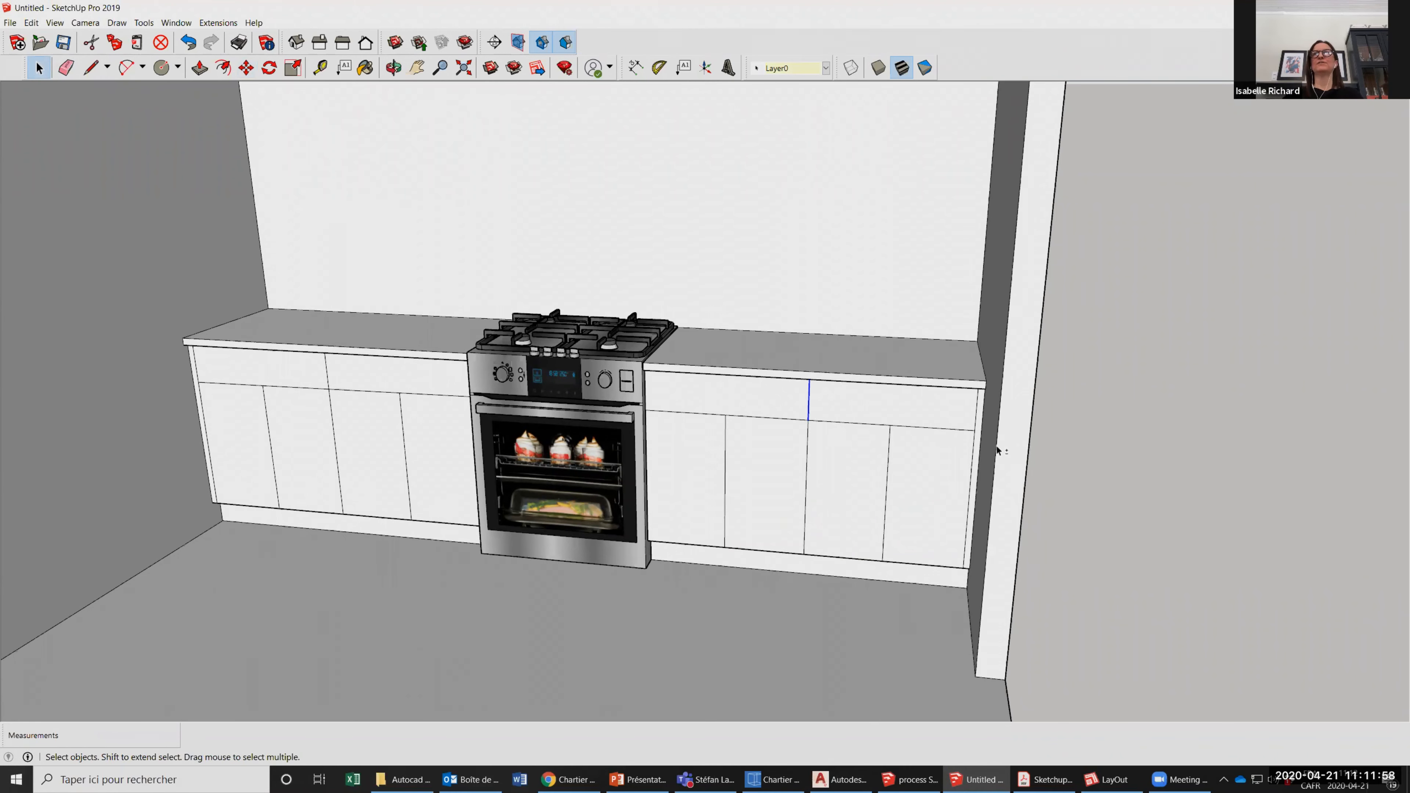
{"action": "left_click", "coordinate": [807, 469], "text": "shift"}
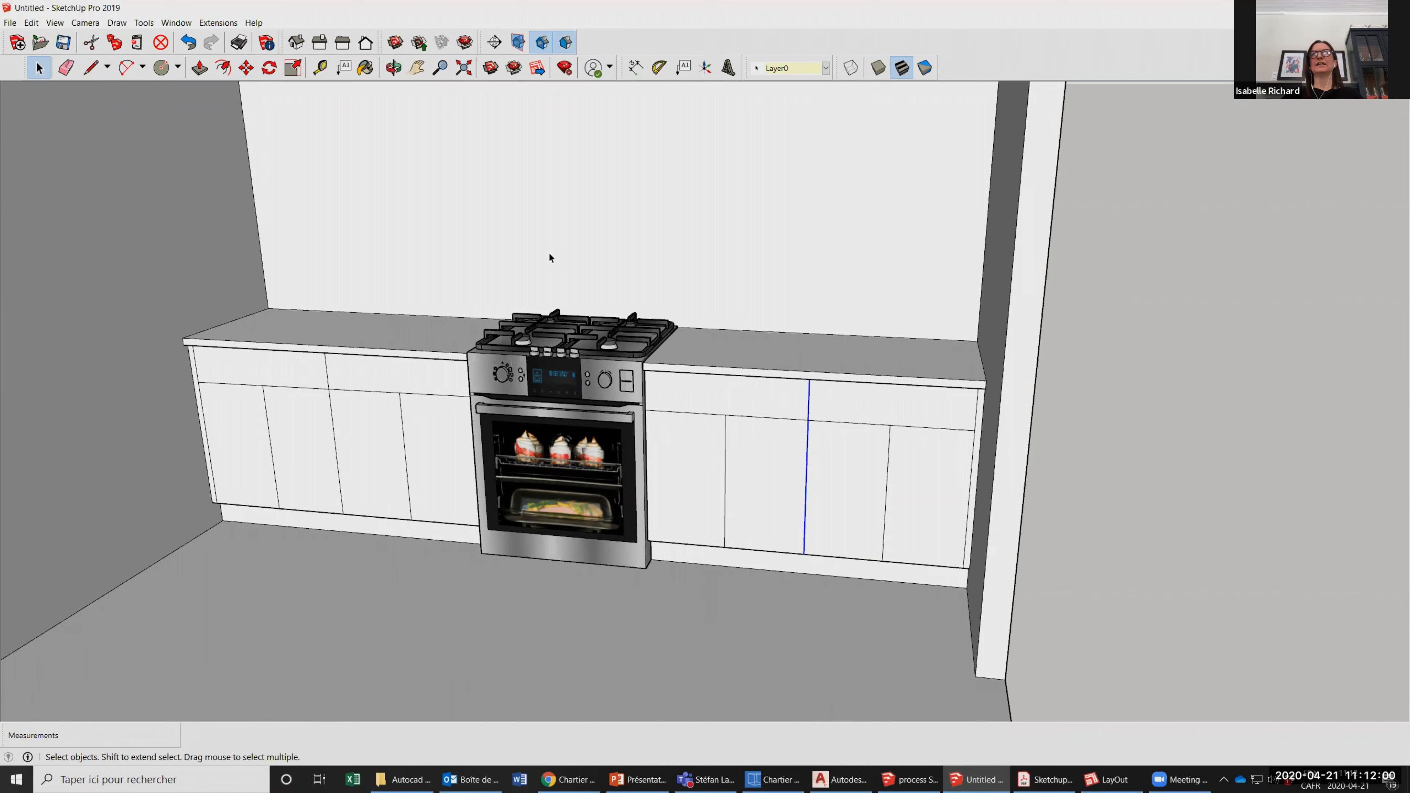
{"action": "left_click", "coordinate": [246, 67]}
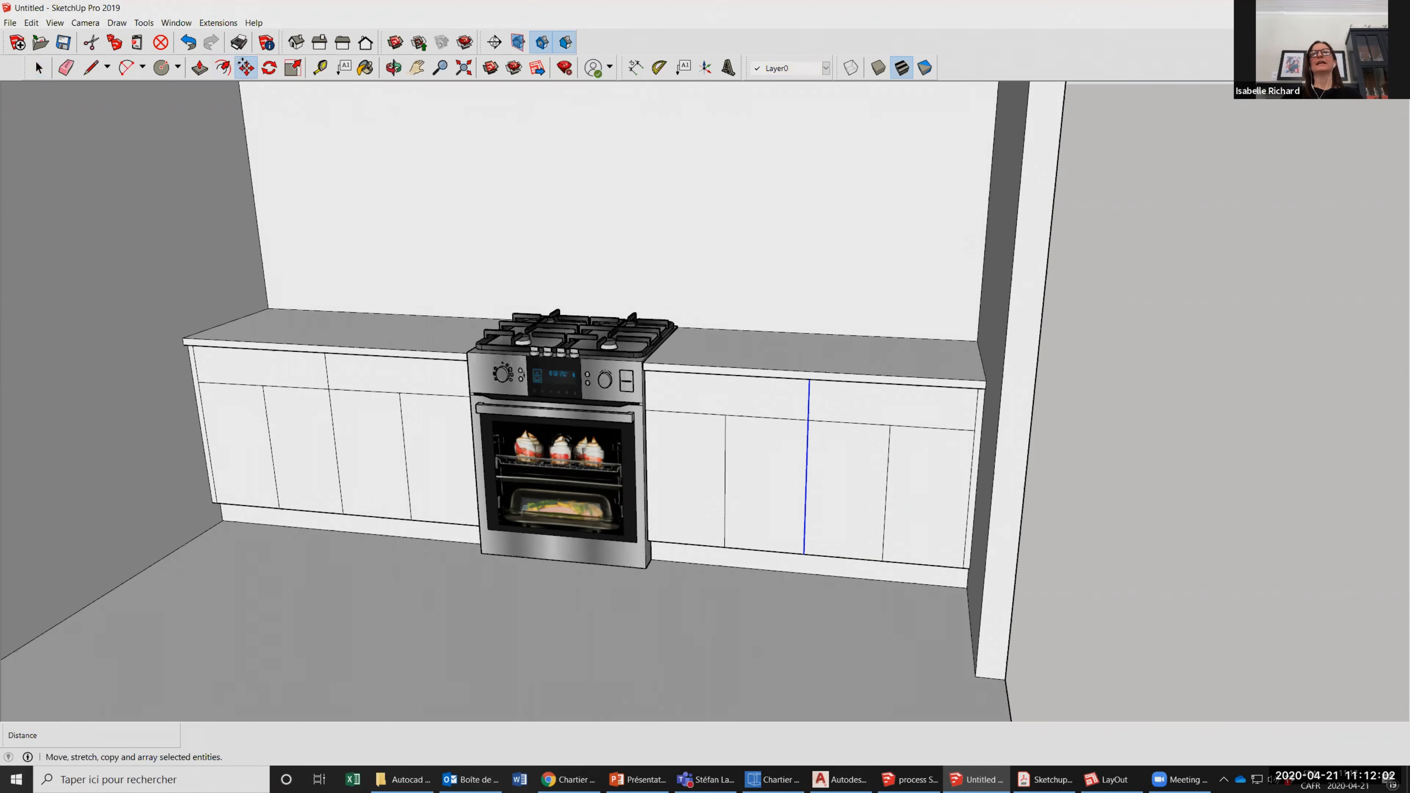
{"action": "left_click", "coordinate": [839, 451]}
{"action": "type", "text": ".5"}
{"action": "key", "text": "Return"}
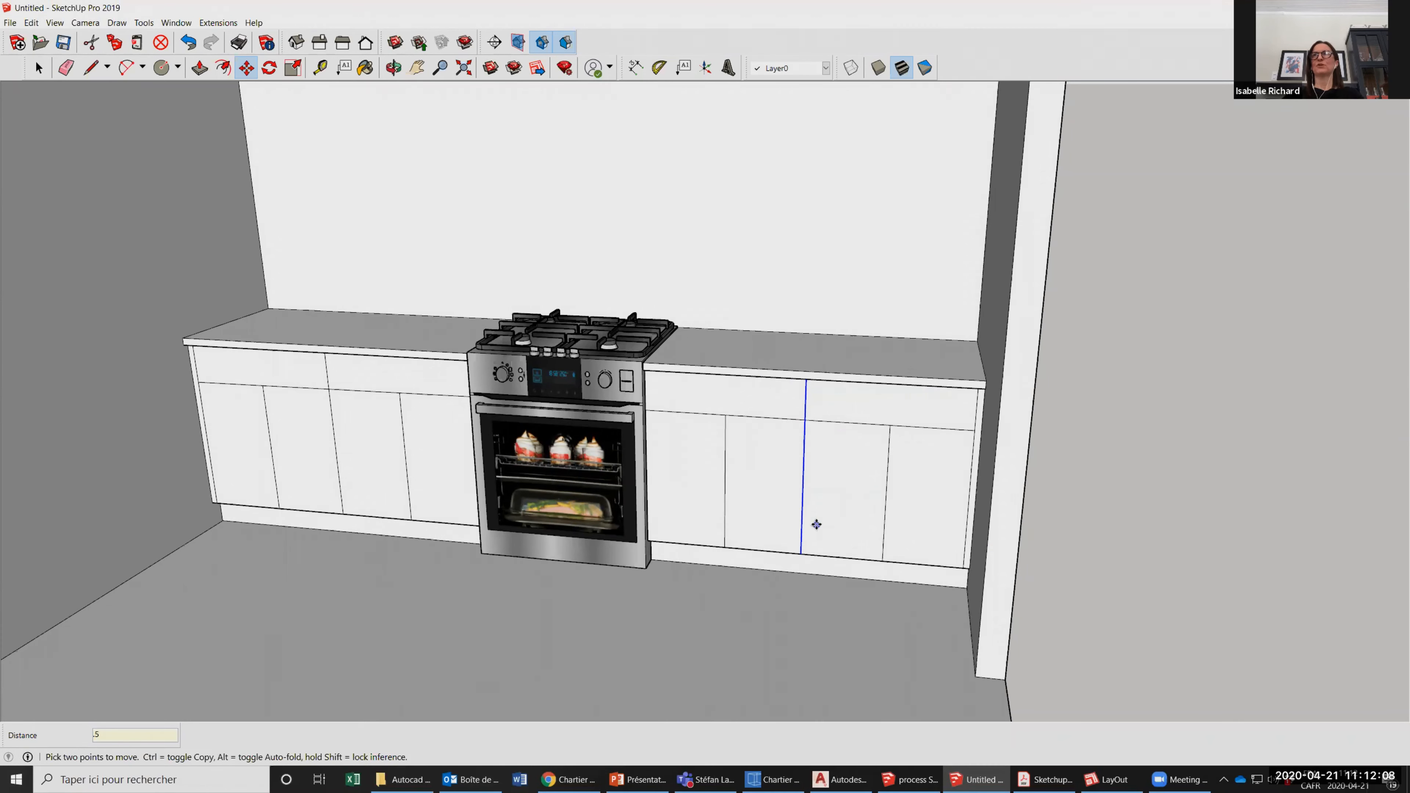
Examine the divided cabinet fronts, stove and room walls from several distances and angles.
{"action": "scroll", "coordinate": [827, 514], "scroll_direction": "down", "scroll_amount": 1}
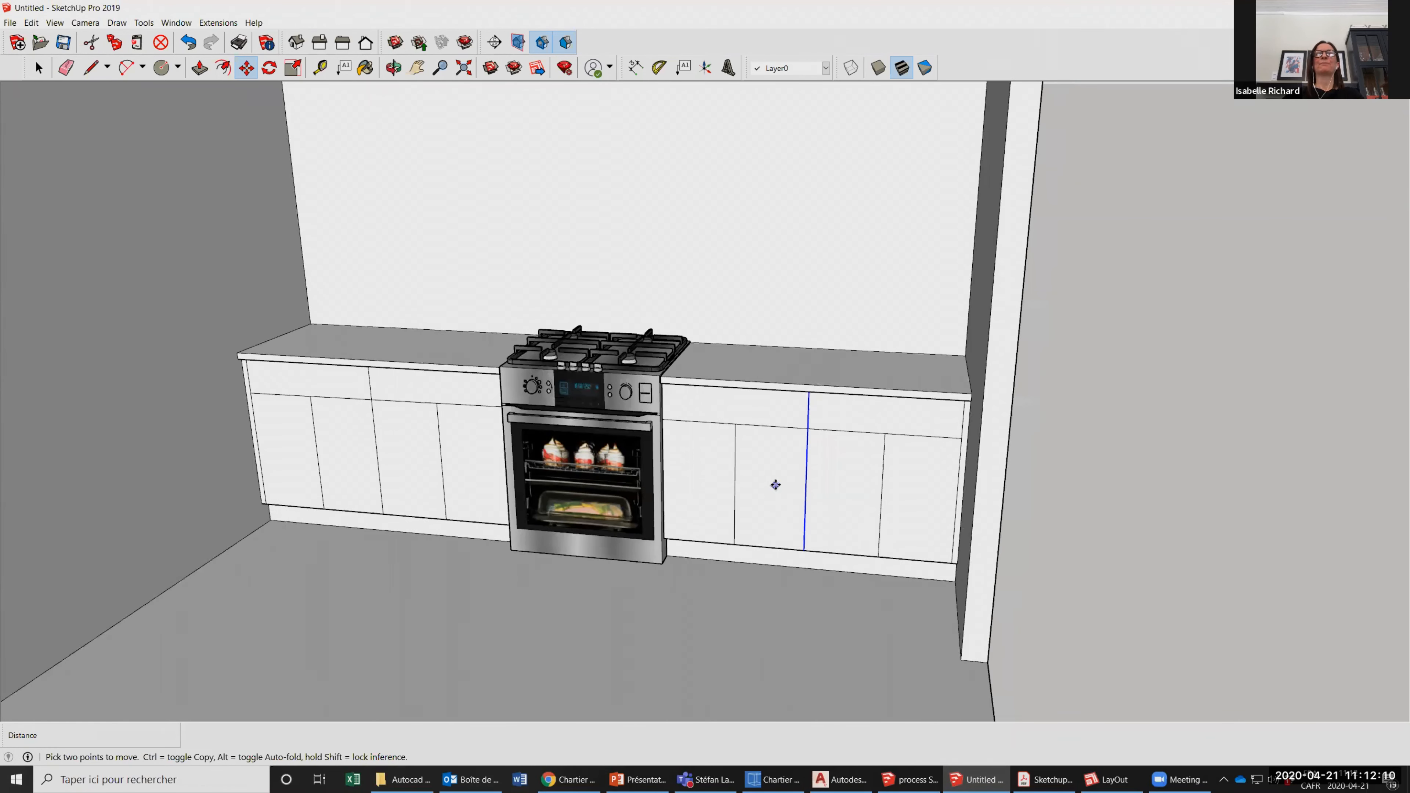
{"action": "scroll", "coordinate": [775, 485], "scroll_direction": "up", "scroll_amount": 1}
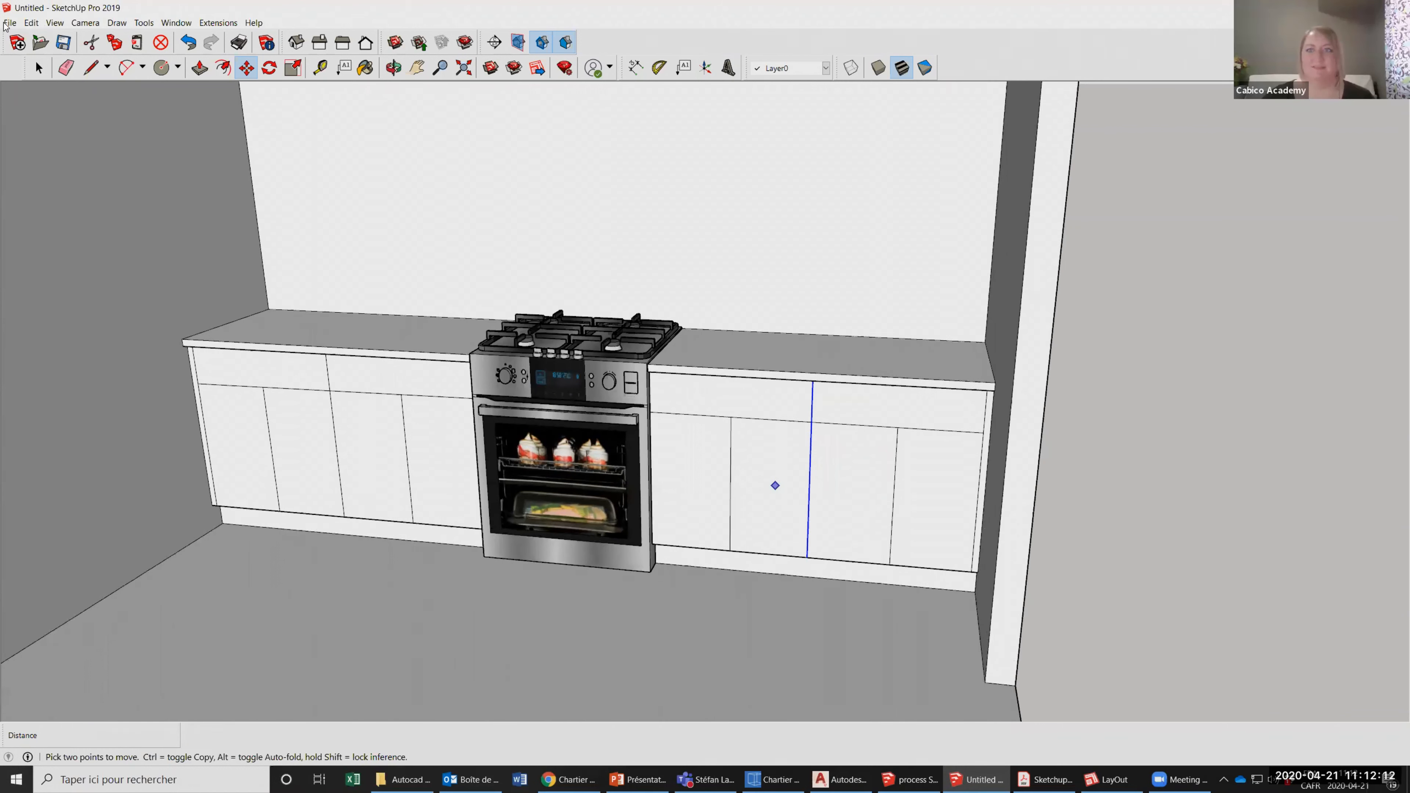
{"action": "scroll", "coordinate": [777, 484], "scroll_direction": "down", "scroll_amount": 1}
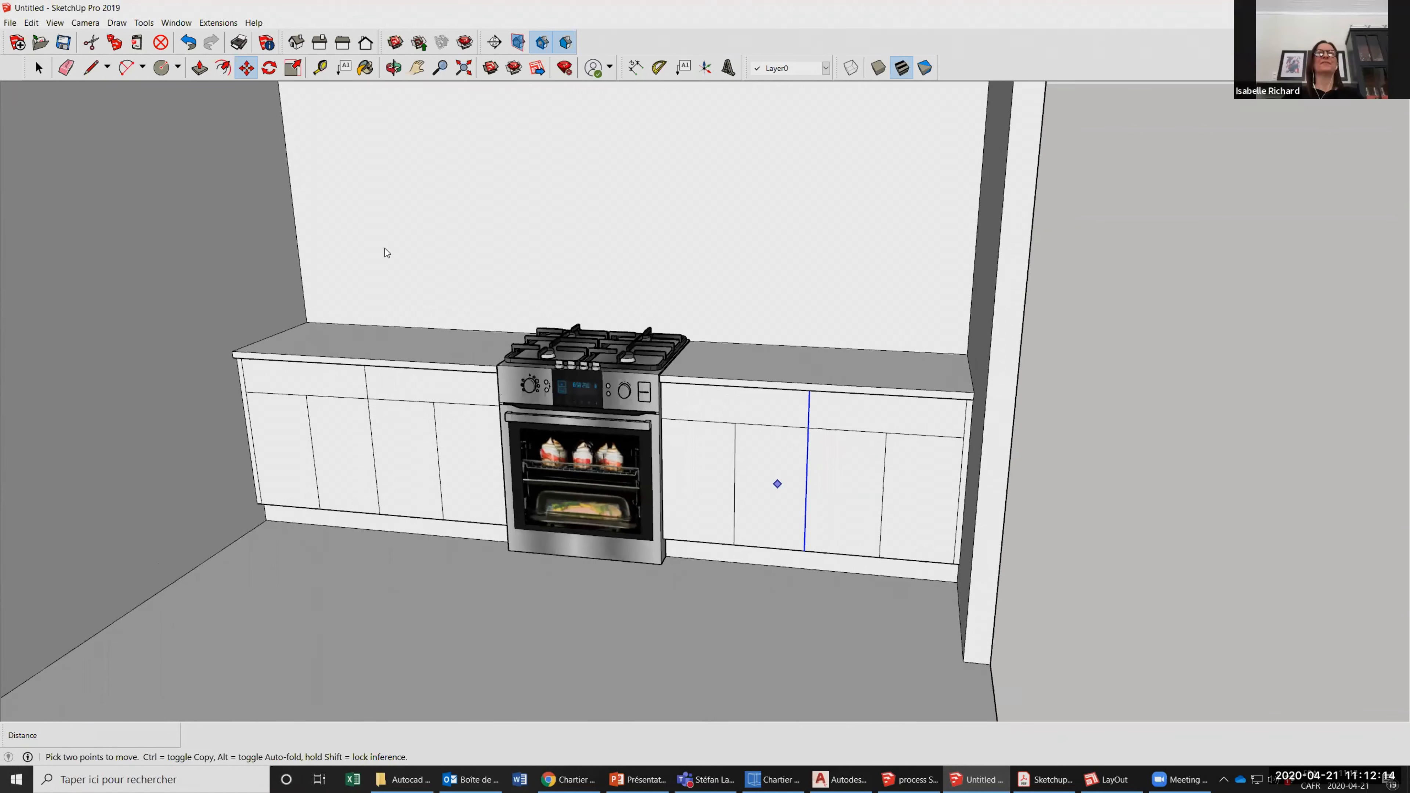
{"action": "scroll", "coordinate": [777, 484], "scroll_direction": "down", "scroll_amount": 1}
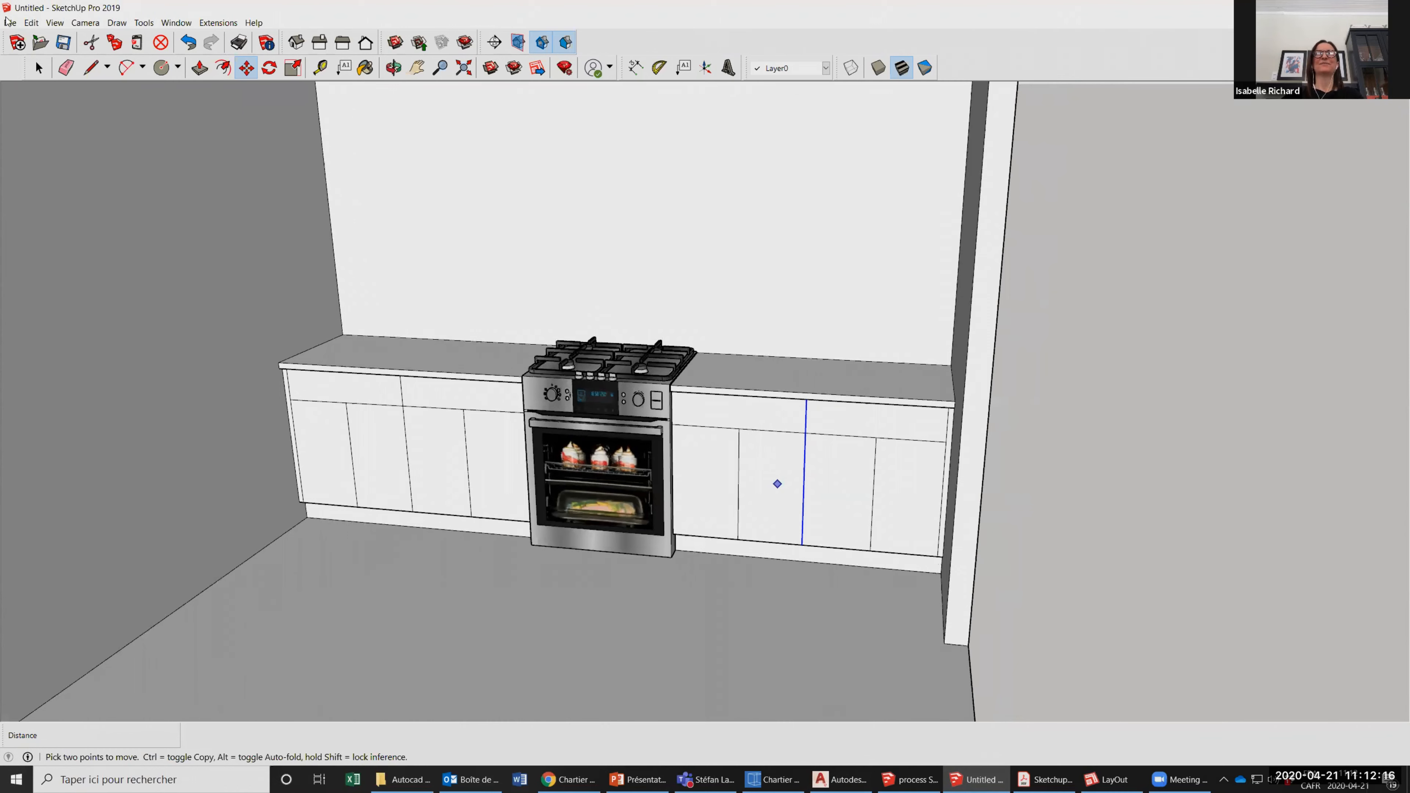
{"action": "scroll", "coordinate": [778, 483], "scroll_direction": "down", "scroll_amount": 1}
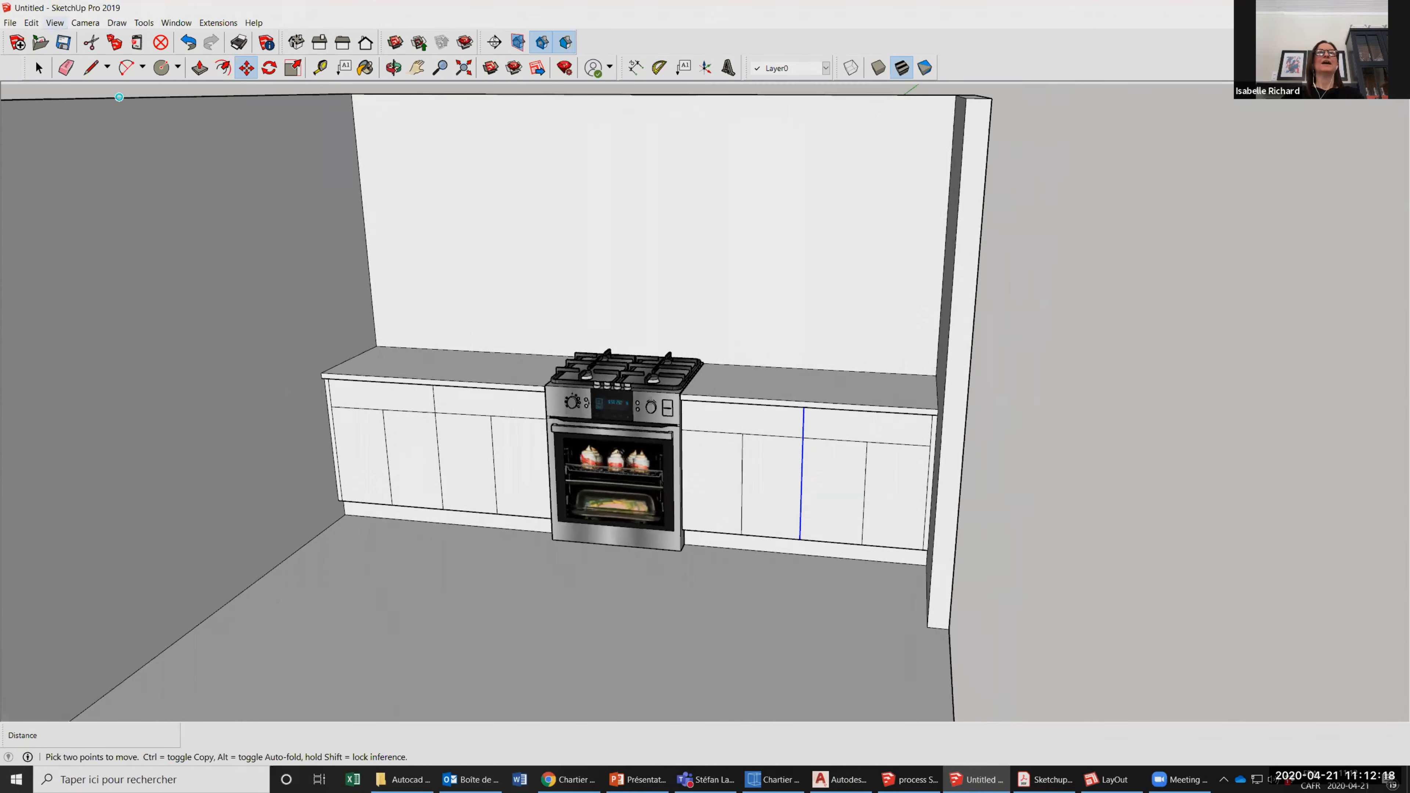
{"action": "scroll", "coordinate": [733, 528], "scroll_direction": "down", "scroll_amount": 3}
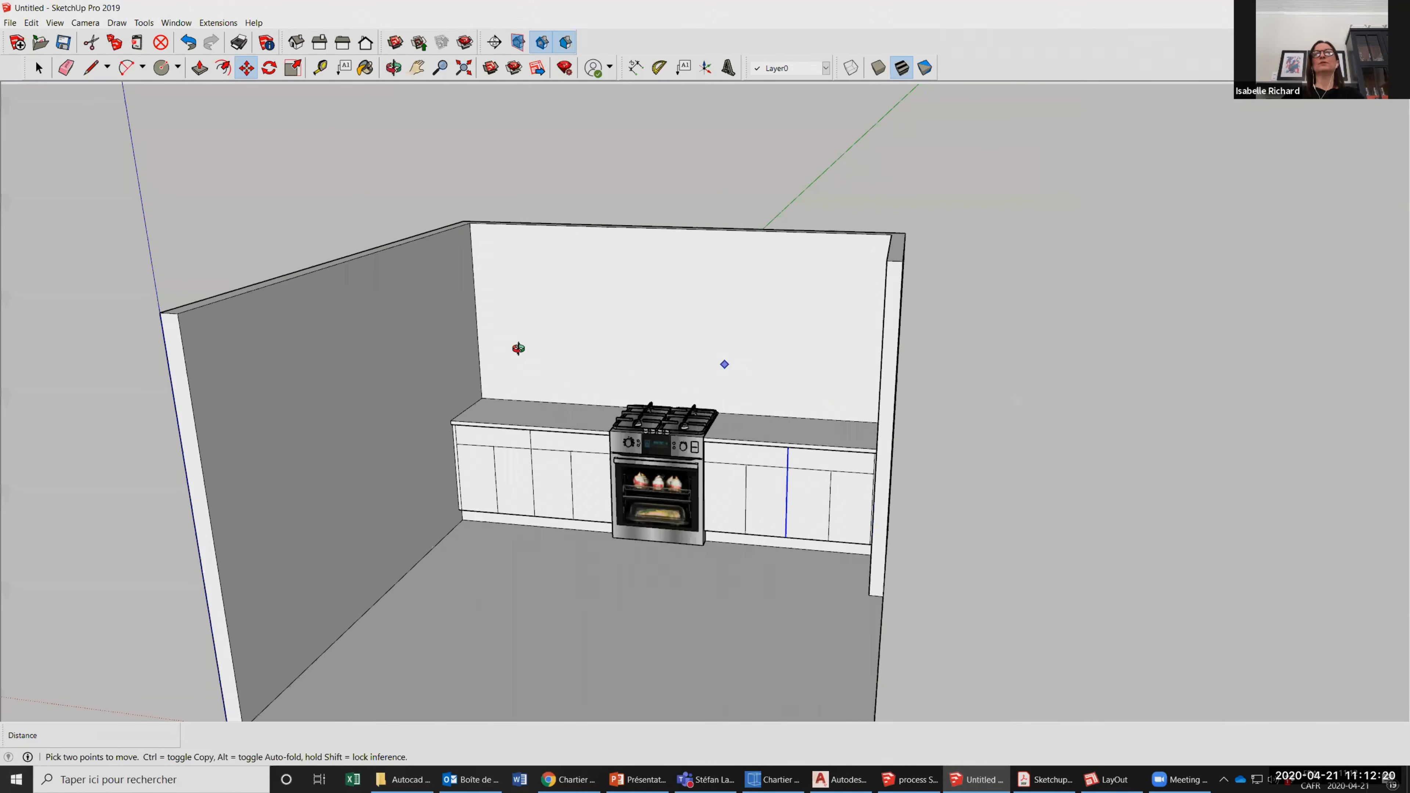
{"action": "scroll", "coordinate": [522, 355], "scroll_direction": "up", "scroll_amount": 3}
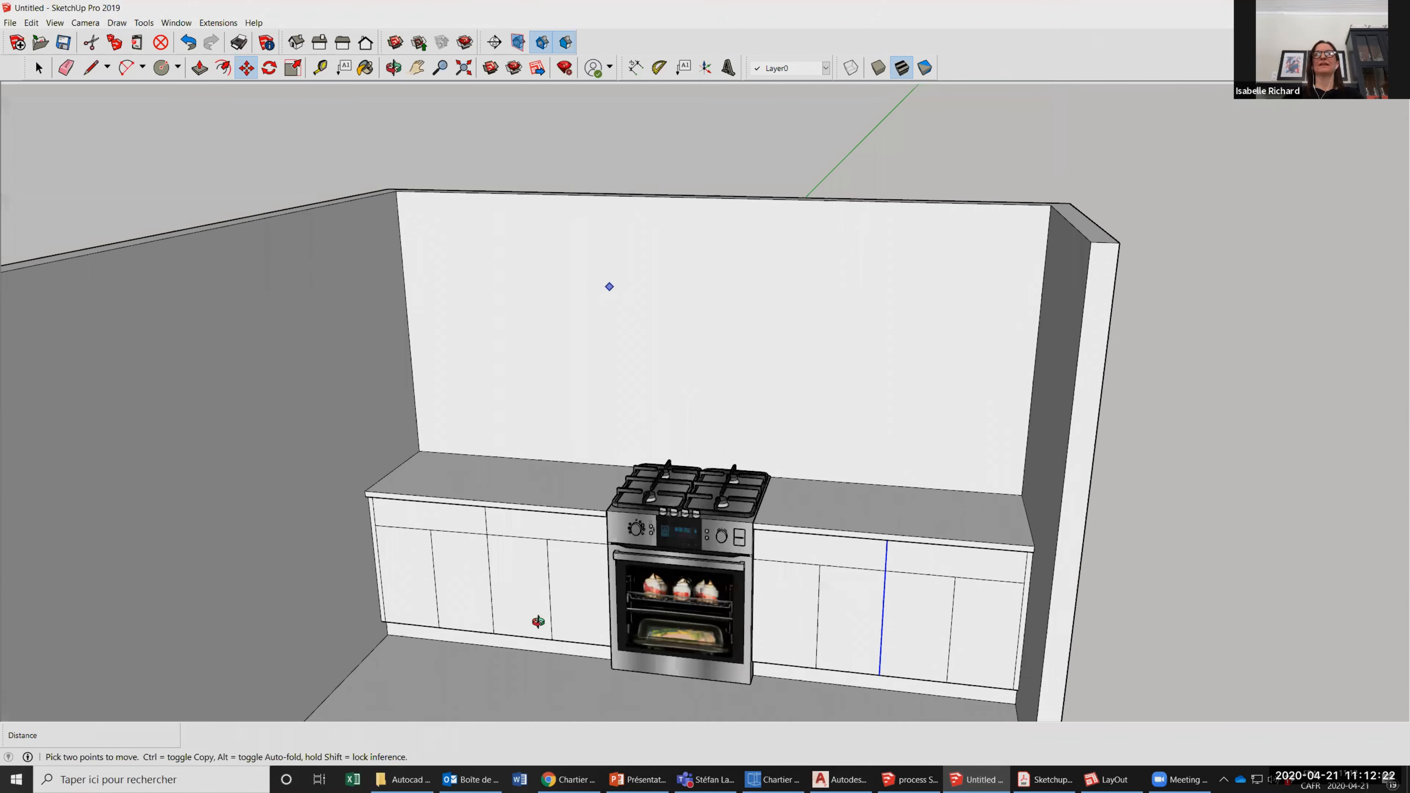
{"action": "scroll", "coordinate": [537, 621], "scroll_direction": "up", "scroll_amount": 1}
{"action": "middle_click_drag", "start_coordinate": [564, 591], "coordinate": [526, 625]}
{"action": "scroll", "coordinate": [527, 625], "scroll_direction": "down", "scroll_amount": 2}
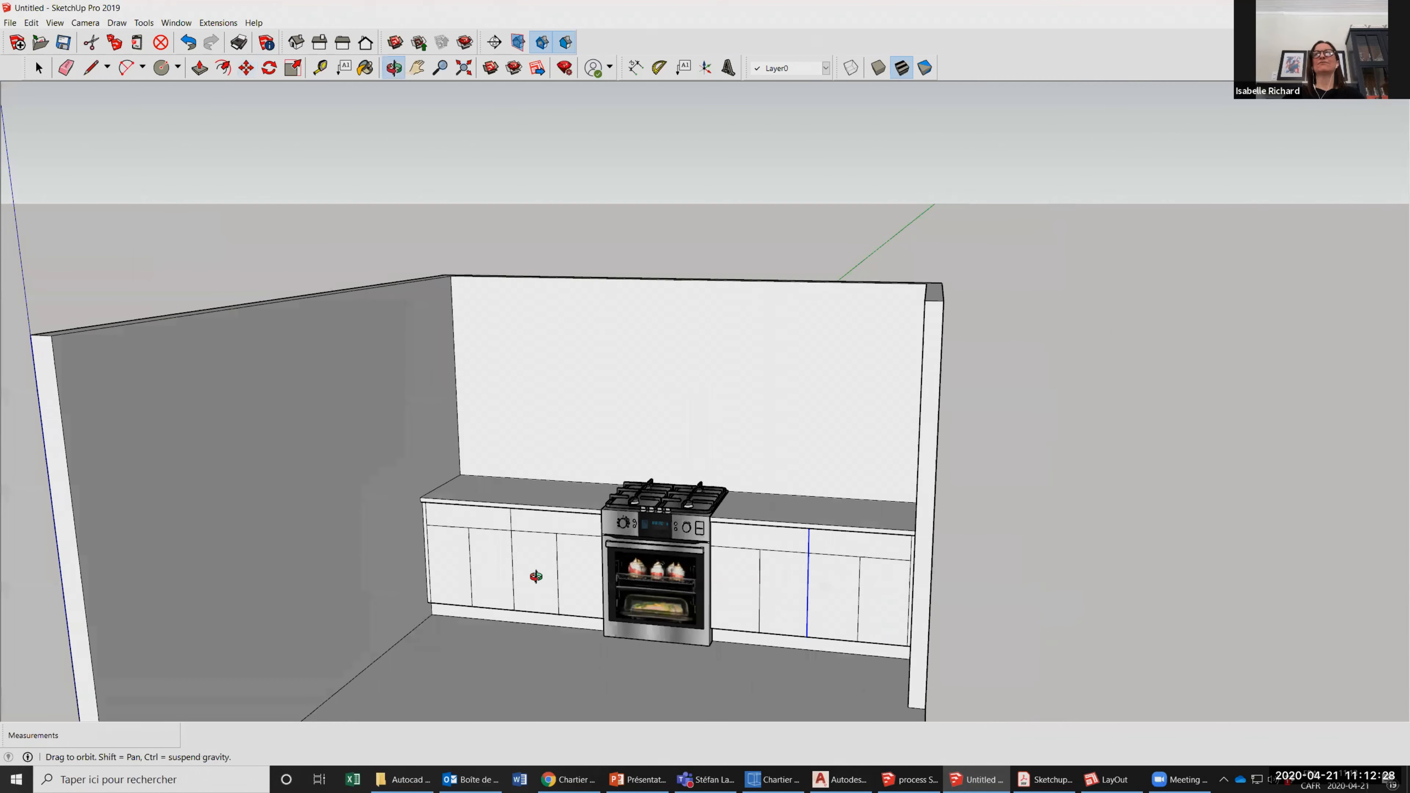
{"action": "scroll", "coordinate": [358, 485], "scroll_direction": "up", "scroll_amount": 3}
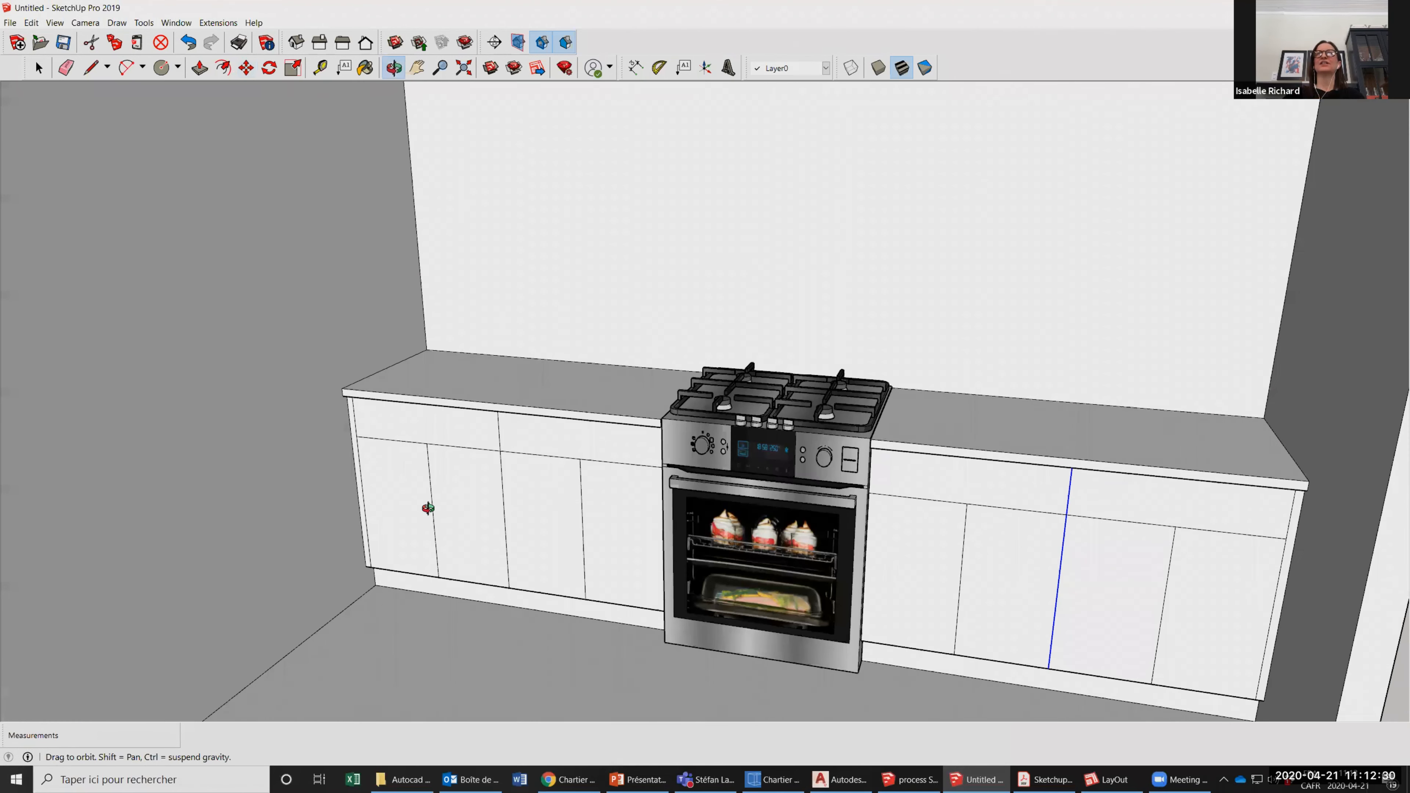
{"action": "scroll", "coordinate": [467, 459], "scroll_direction": "up", "scroll_amount": 1}
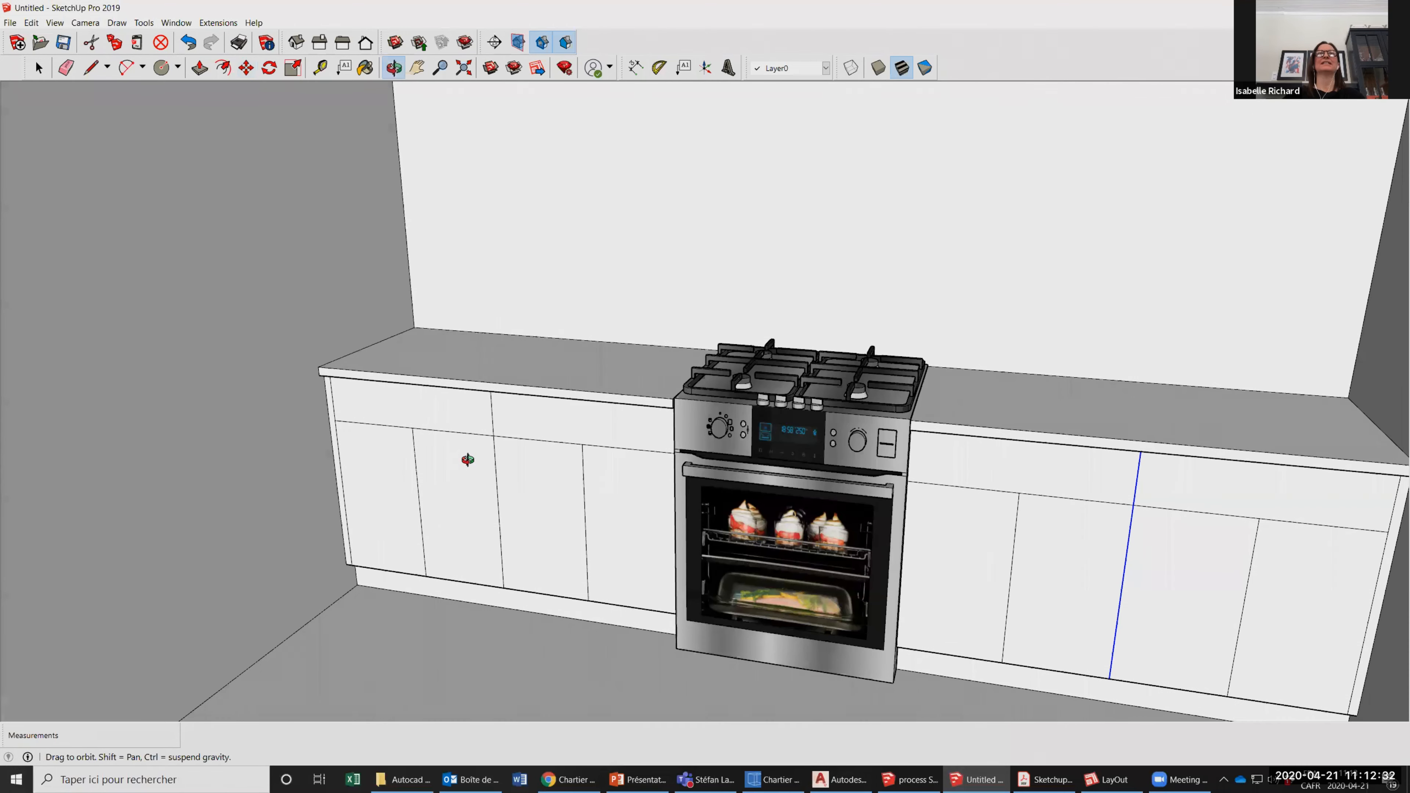
{"action": "scroll", "coordinate": [413, 138], "scroll_direction": "down", "scroll_amount": 2}
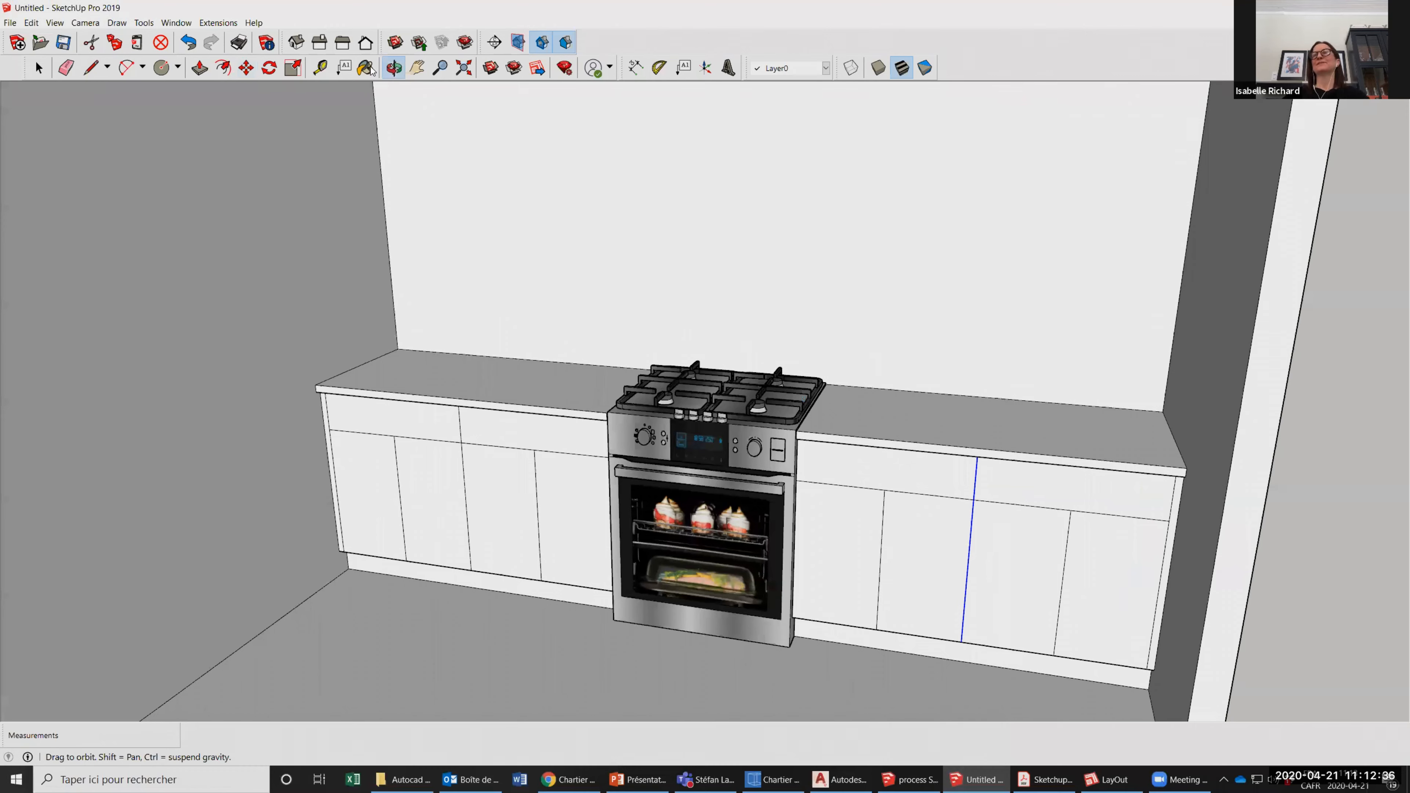
{"action": "scroll", "coordinate": [372, 70], "scroll_direction": "down", "scroll_amount": 1}
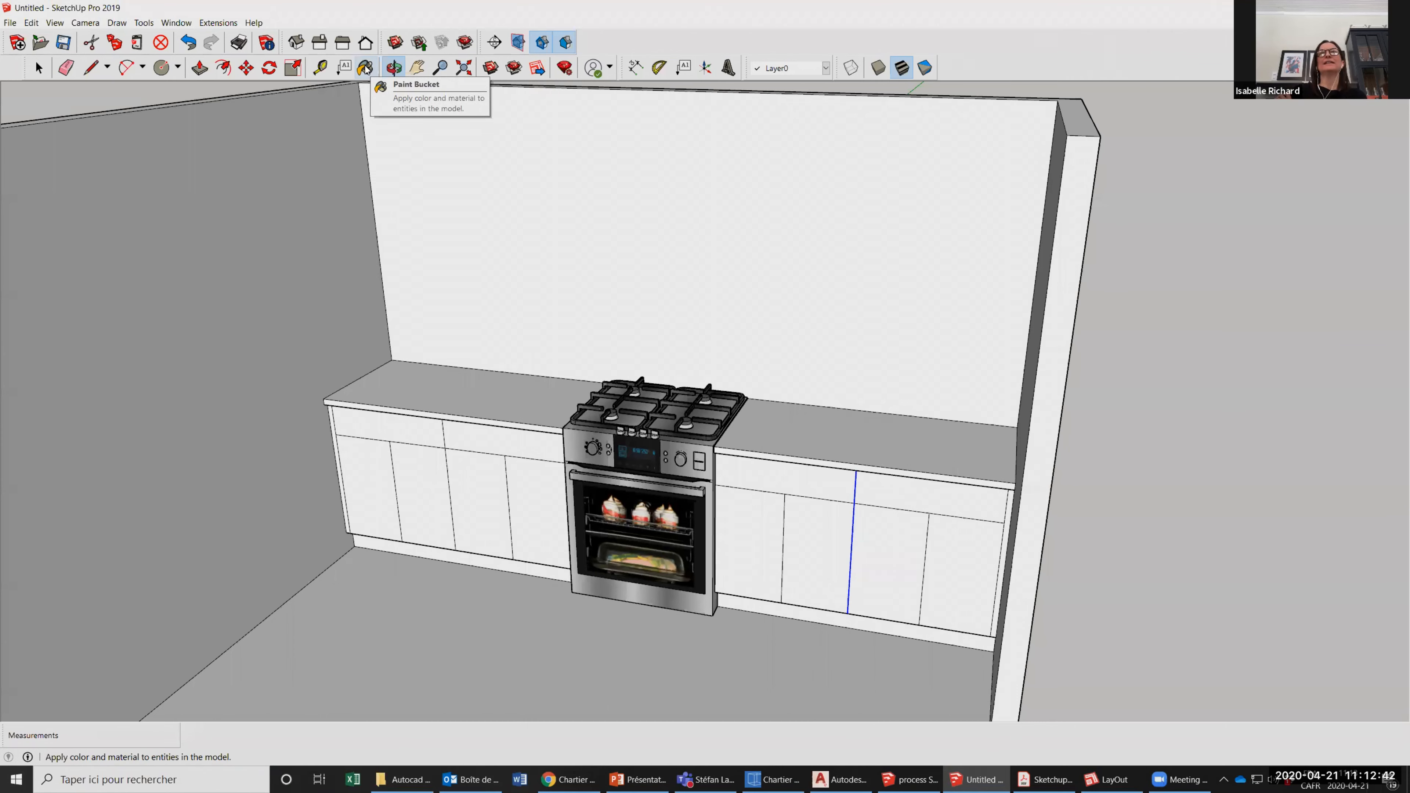
Activate the Paint Bucket tool and view the list of available material categories.
{"action": "left_click", "coordinate": [365, 68]}
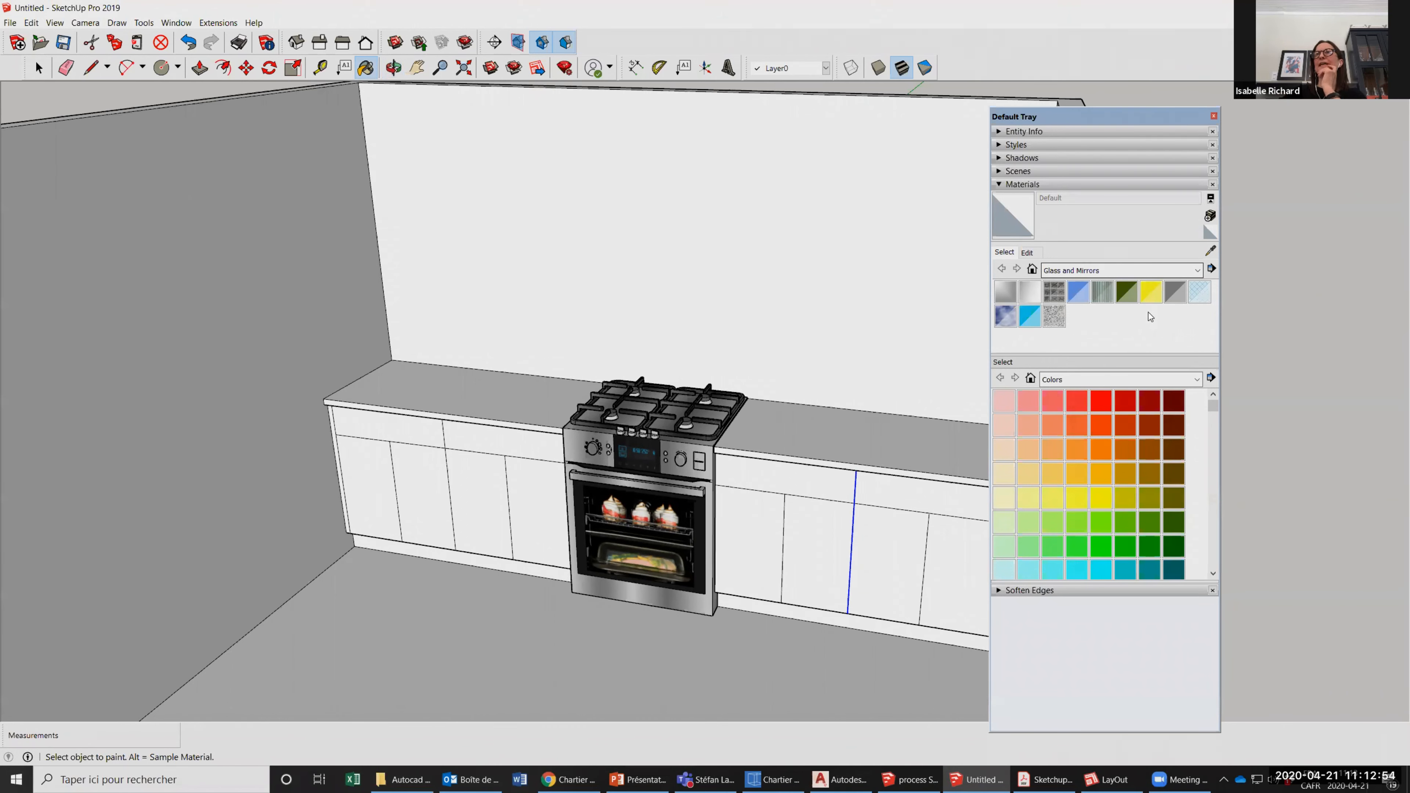
{"action": "left_click", "coordinate": [1197, 271]}
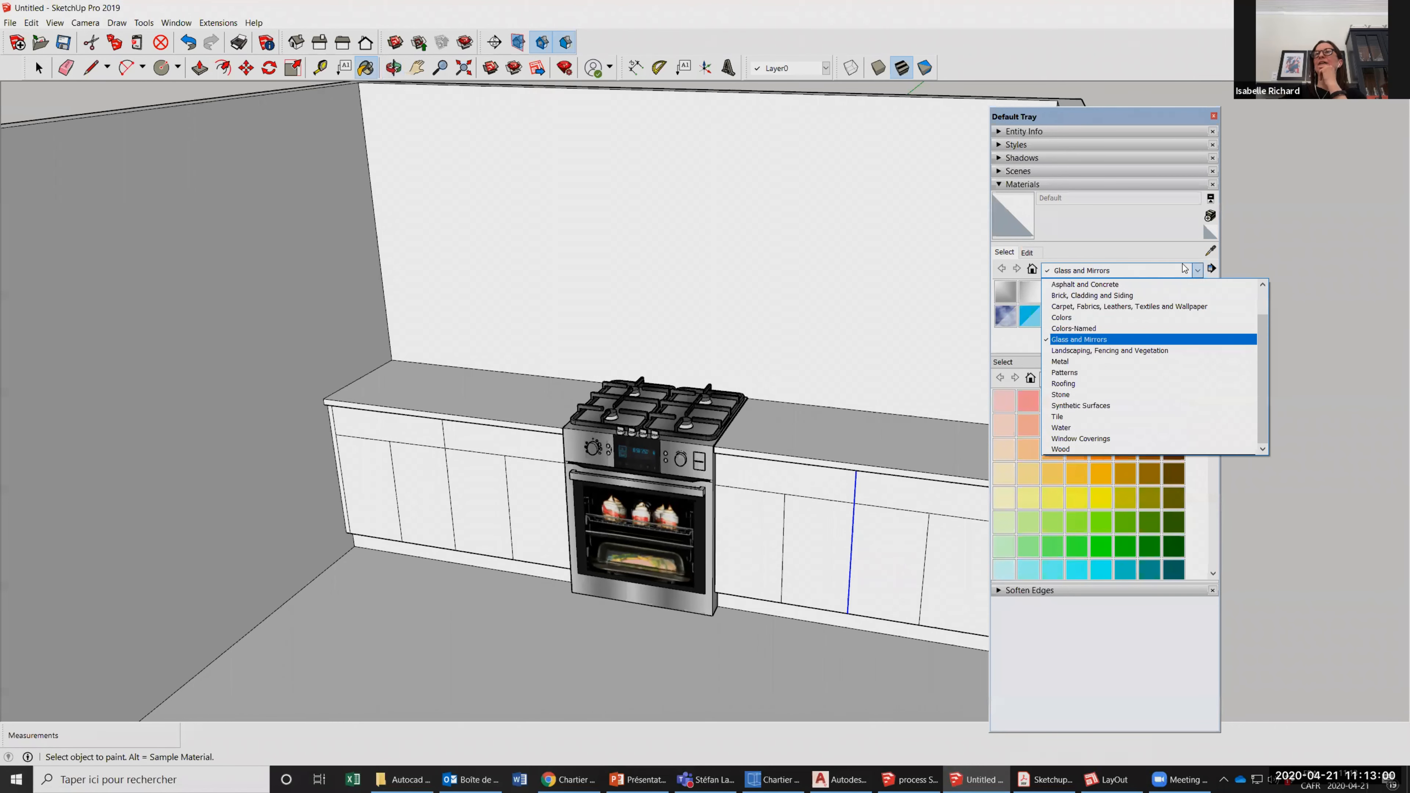
{"action": "left_click", "coordinate": [1195, 271]}
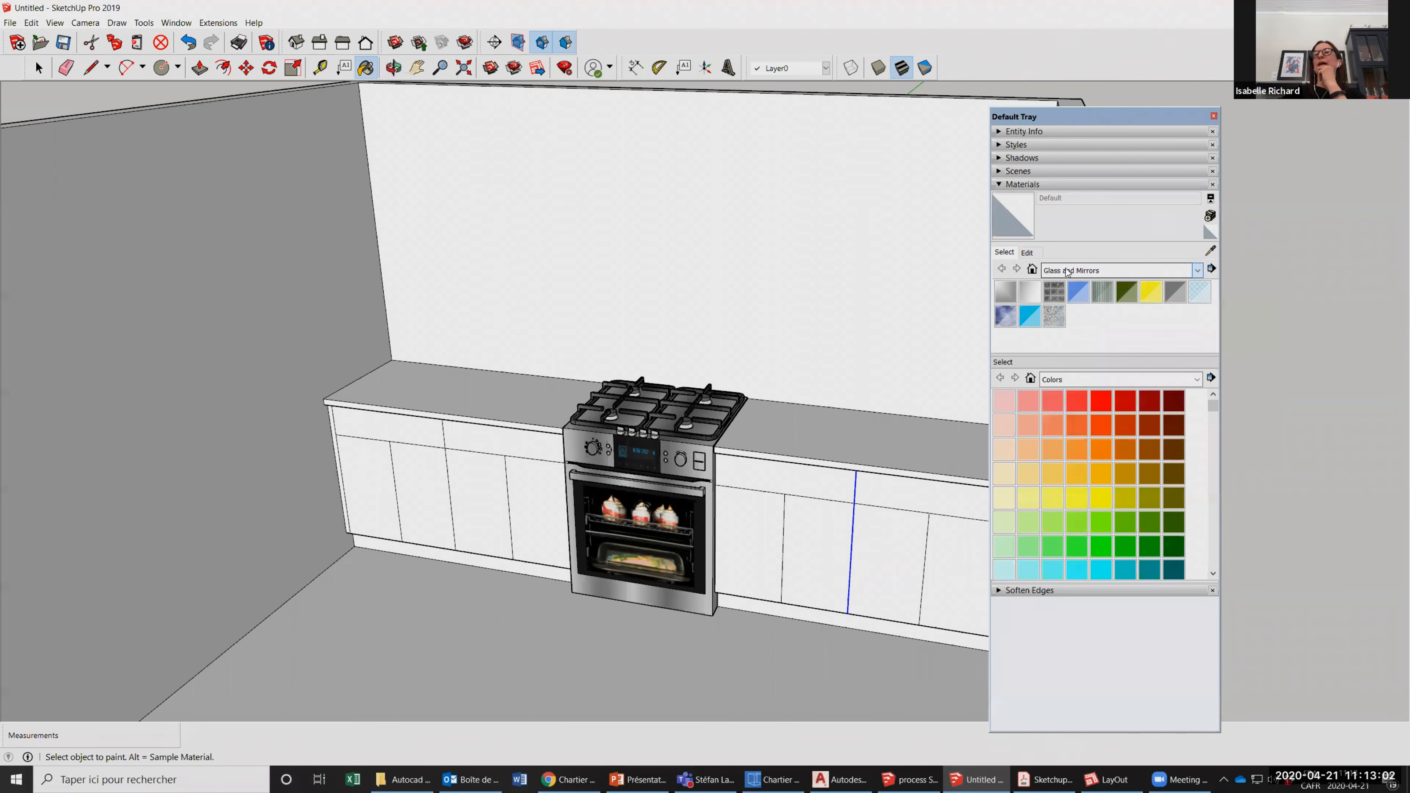
Switch to the SketchUp summary PDF in Adobe Acrobat, review its page 2 notes on colors and textures, and return to the kitchen model.
{"action": "left_click", "coordinate": [1040, 781]}
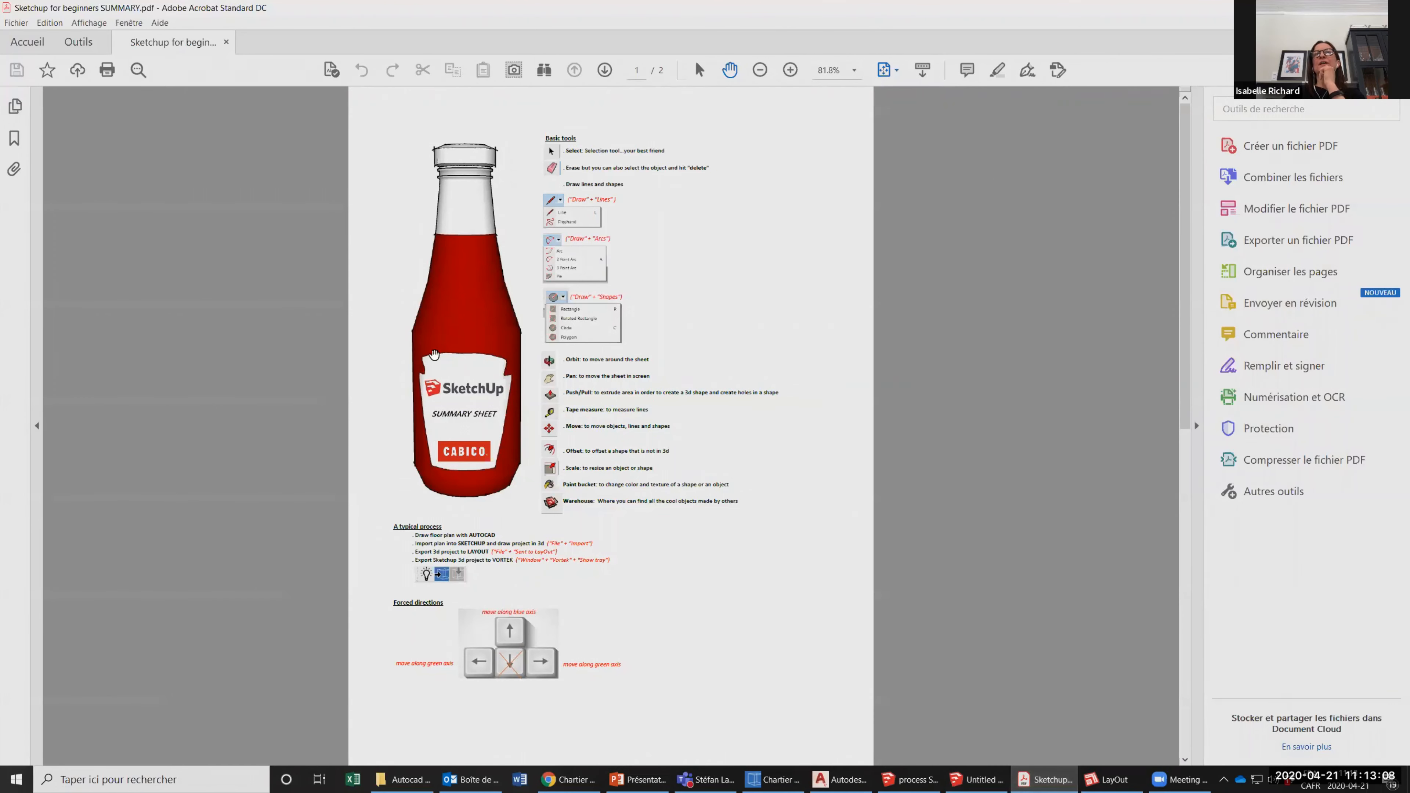
{"action": "scroll", "coordinate": [610, 586], "scroll_direction": "down", "scroll_amount": 3}
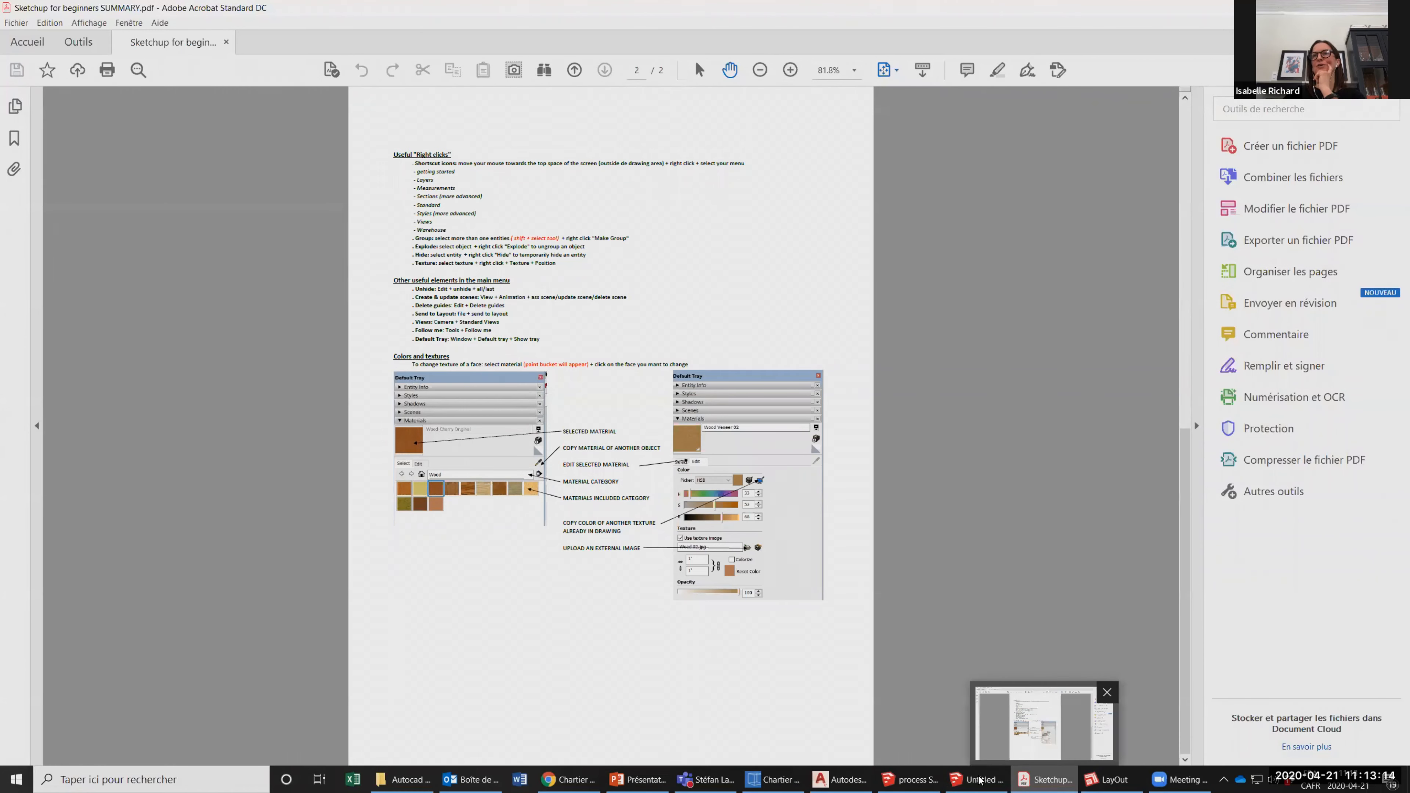
{"action": "mouse_move", "coordinate": [981, 781]}
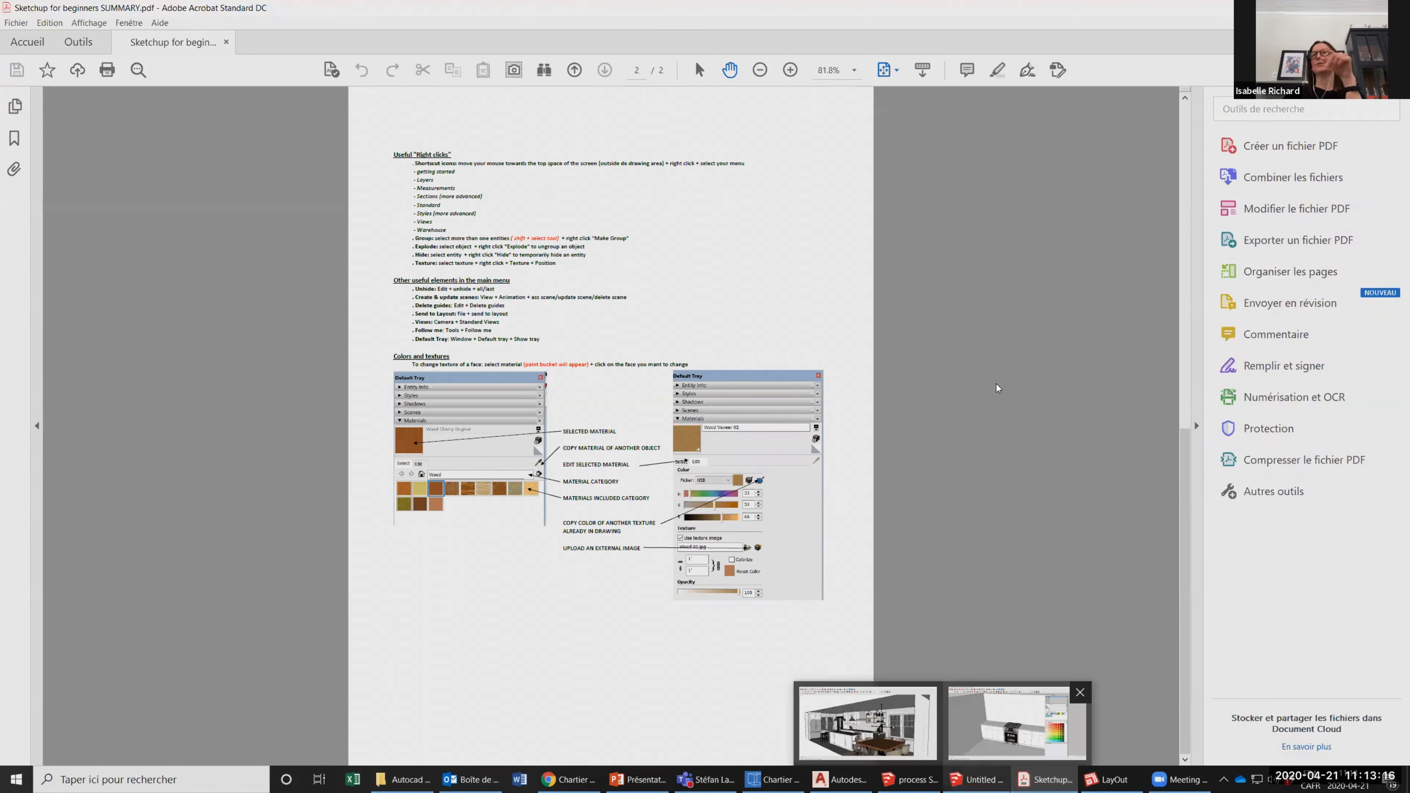
{"action": "left_click", "coordinate": [1017, 722]}
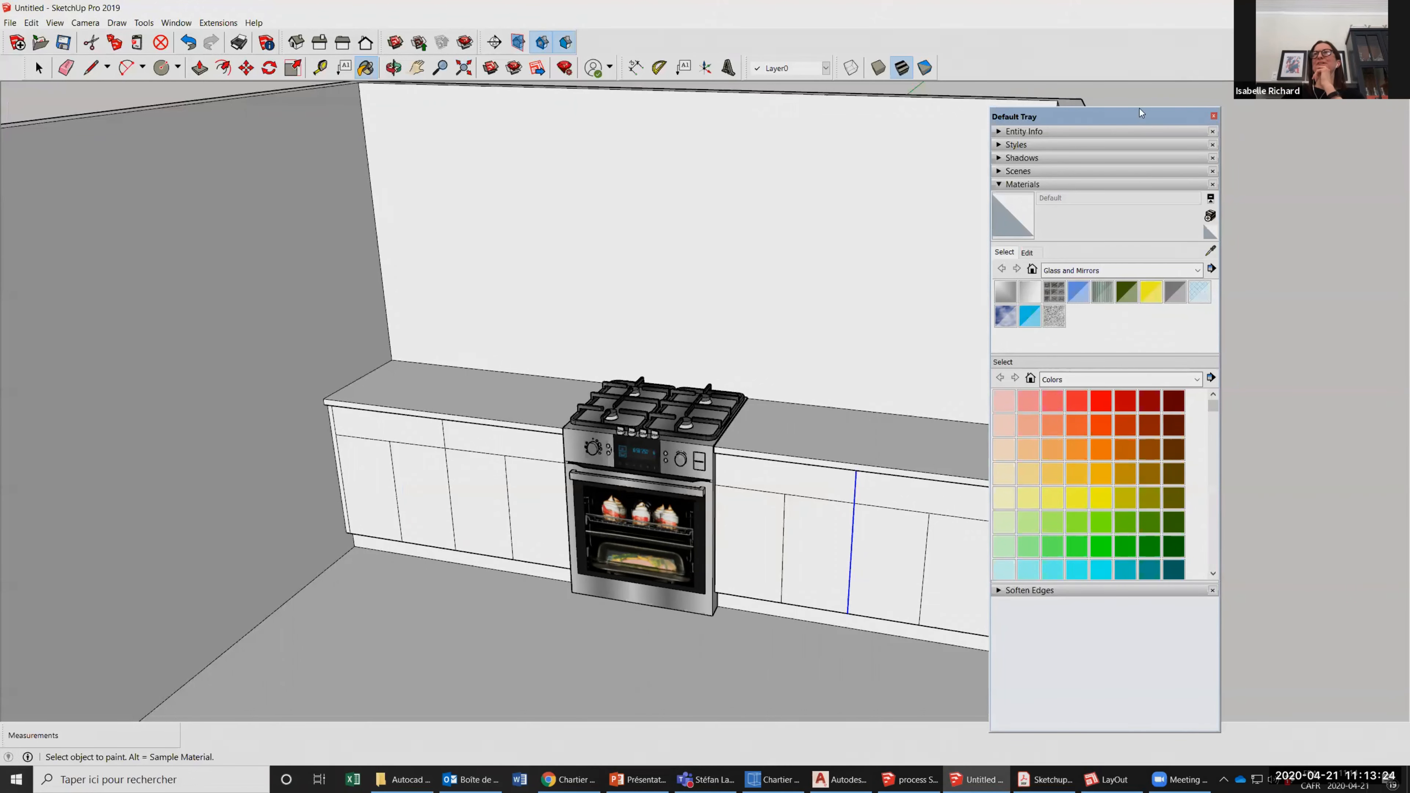
Reposition the materials tray and browse the Asphalt and Concrete, Carpet, Fabrics, Leathers, Textiles and Wallpaper, and Colors categories.
{"action": "left_click_drag", "start_coordinate": [1136, 117], "coordinate": [1084, 79]}
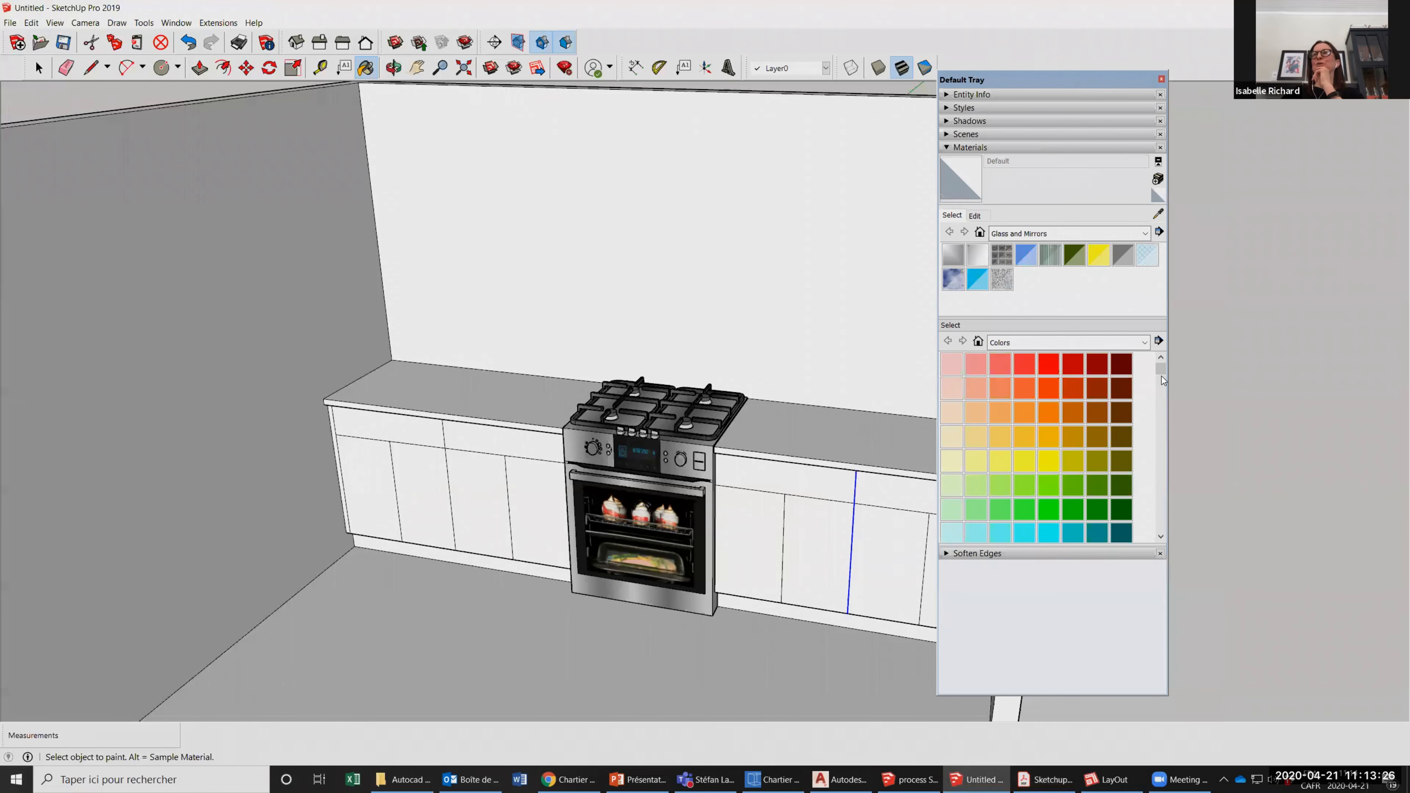
{"action": "scroll", "coordinate": [1159, 401], "scroll_direction": "down", "scroll_amount": 3}
{"action": "scroll", "coordinate": [1150, 386], "scroll_direction": "up", "scroll_amount": 3}
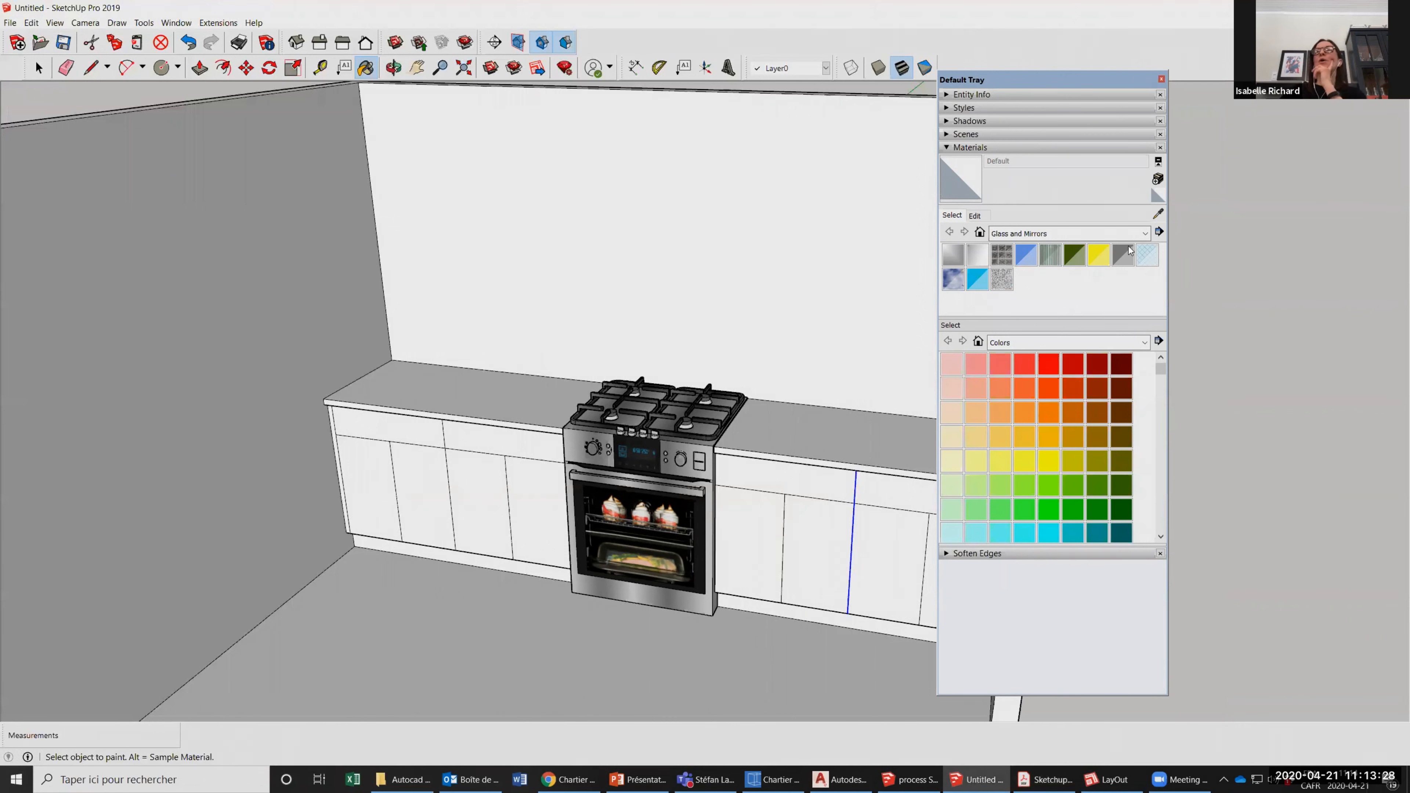
{"action": "left_click", "coordinate": [1145, 233]}
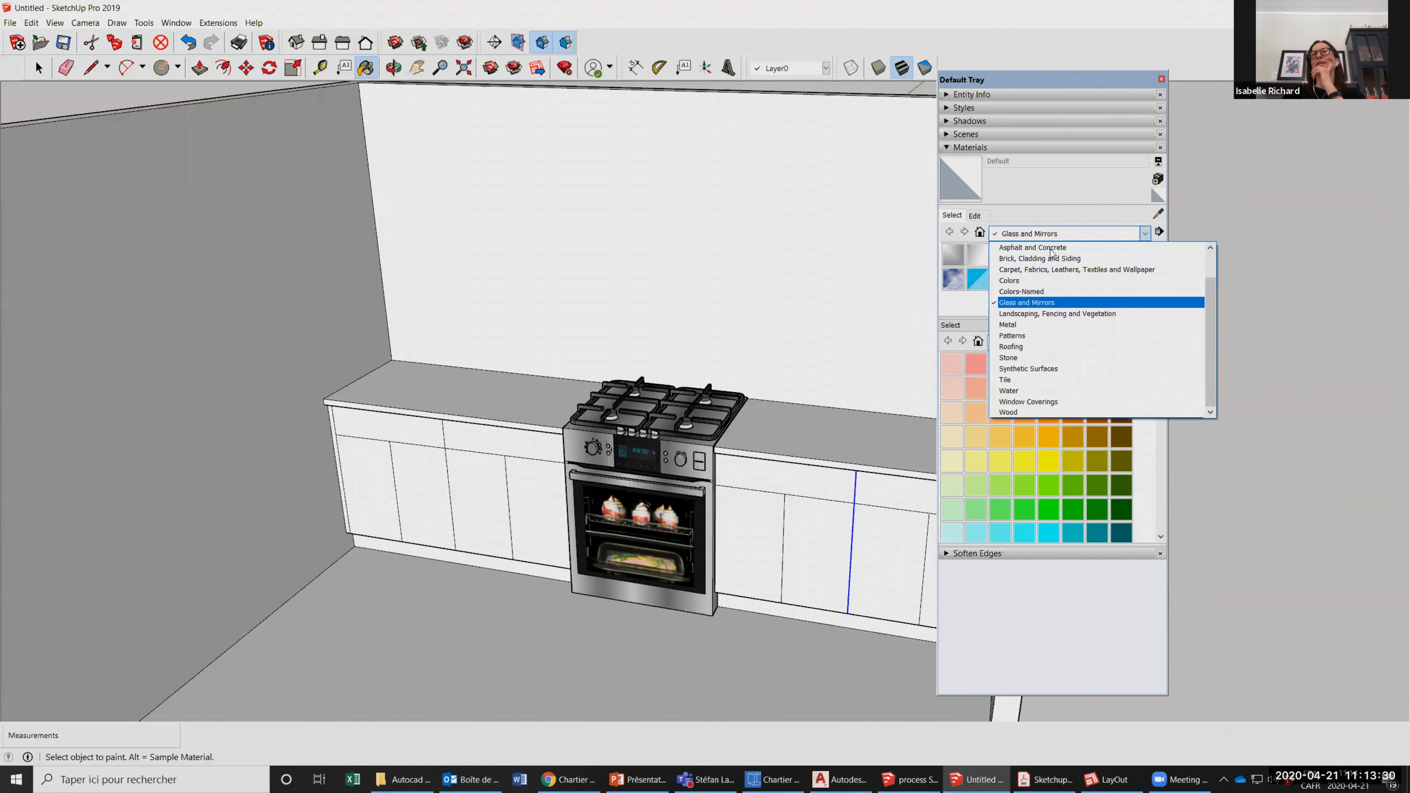
{"action": "left_click", "coordinate": [1146, 236]}
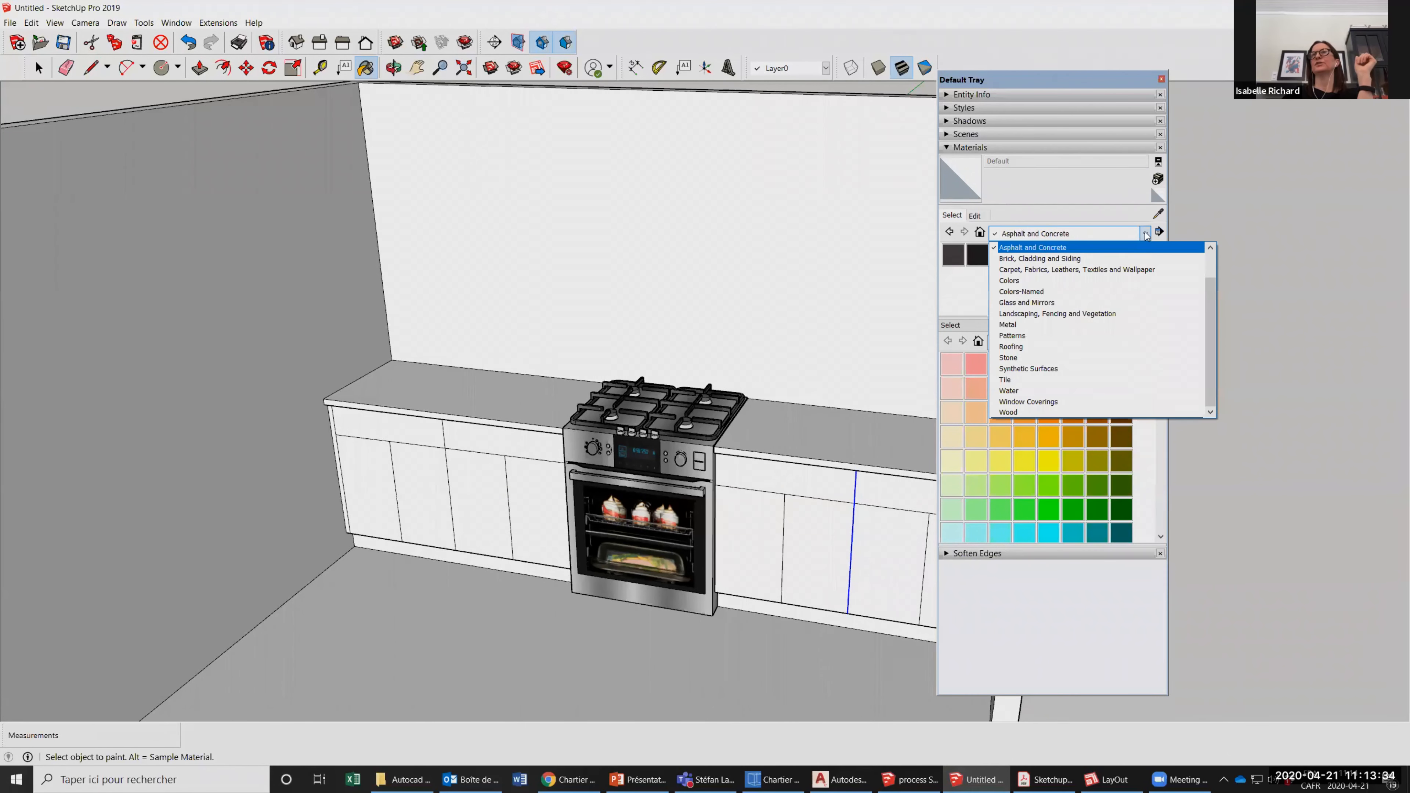
{"action": "left_click", "coordinate": [1046, 248]}
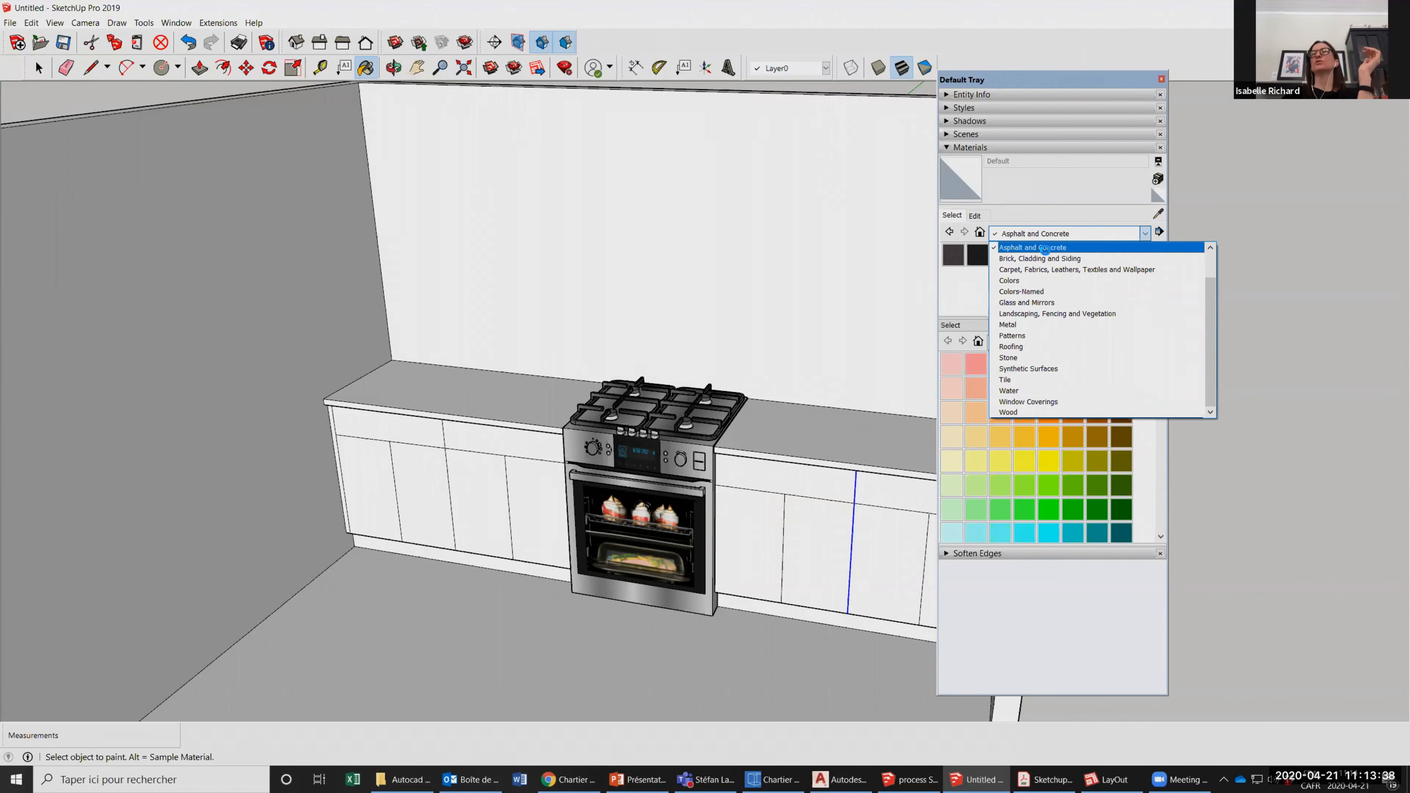
{"action": "left_click", "coordinate": [1145, 236]}
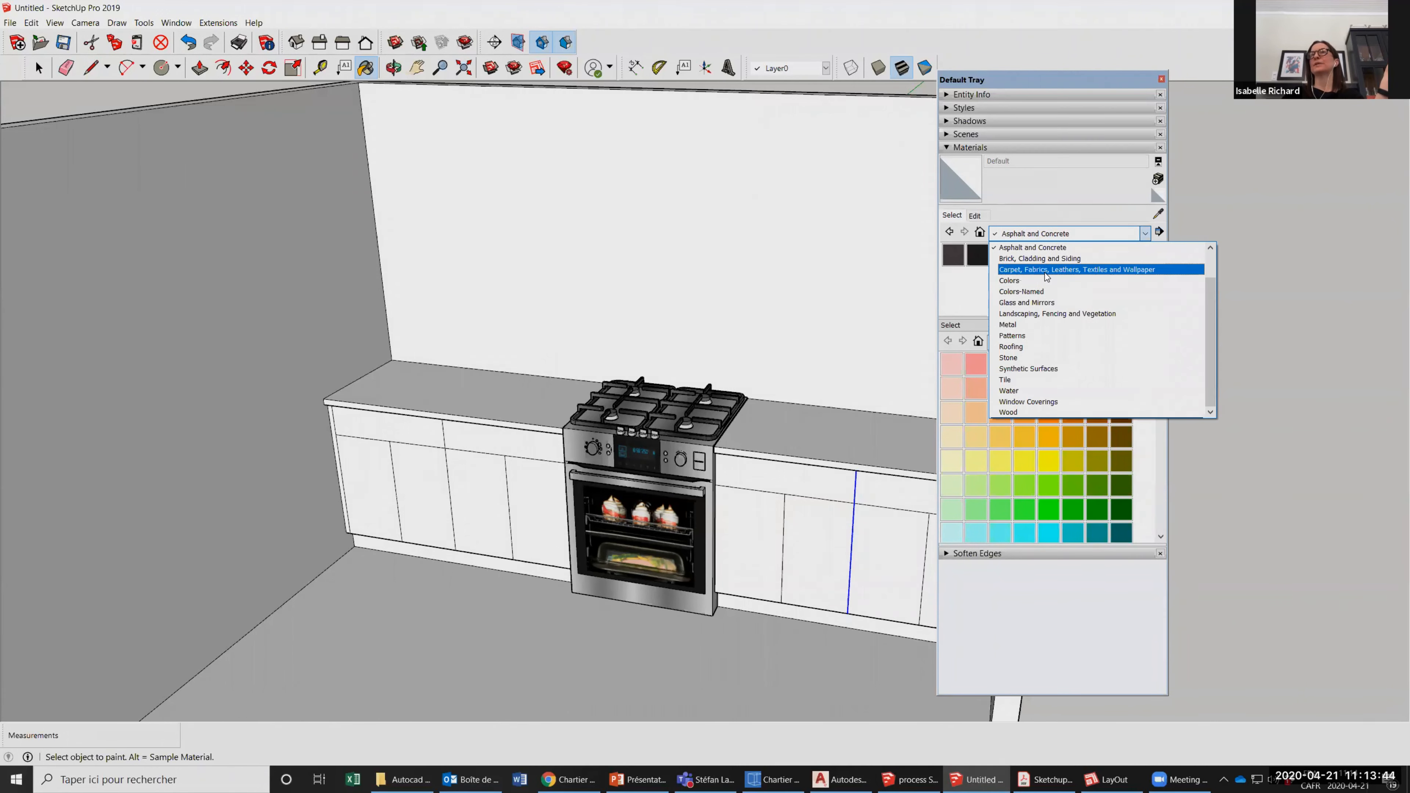
{"action": "left_click", "coordinate": [1051, 271]}
{"action": "left_click", "coordinate": [1145, 233]}
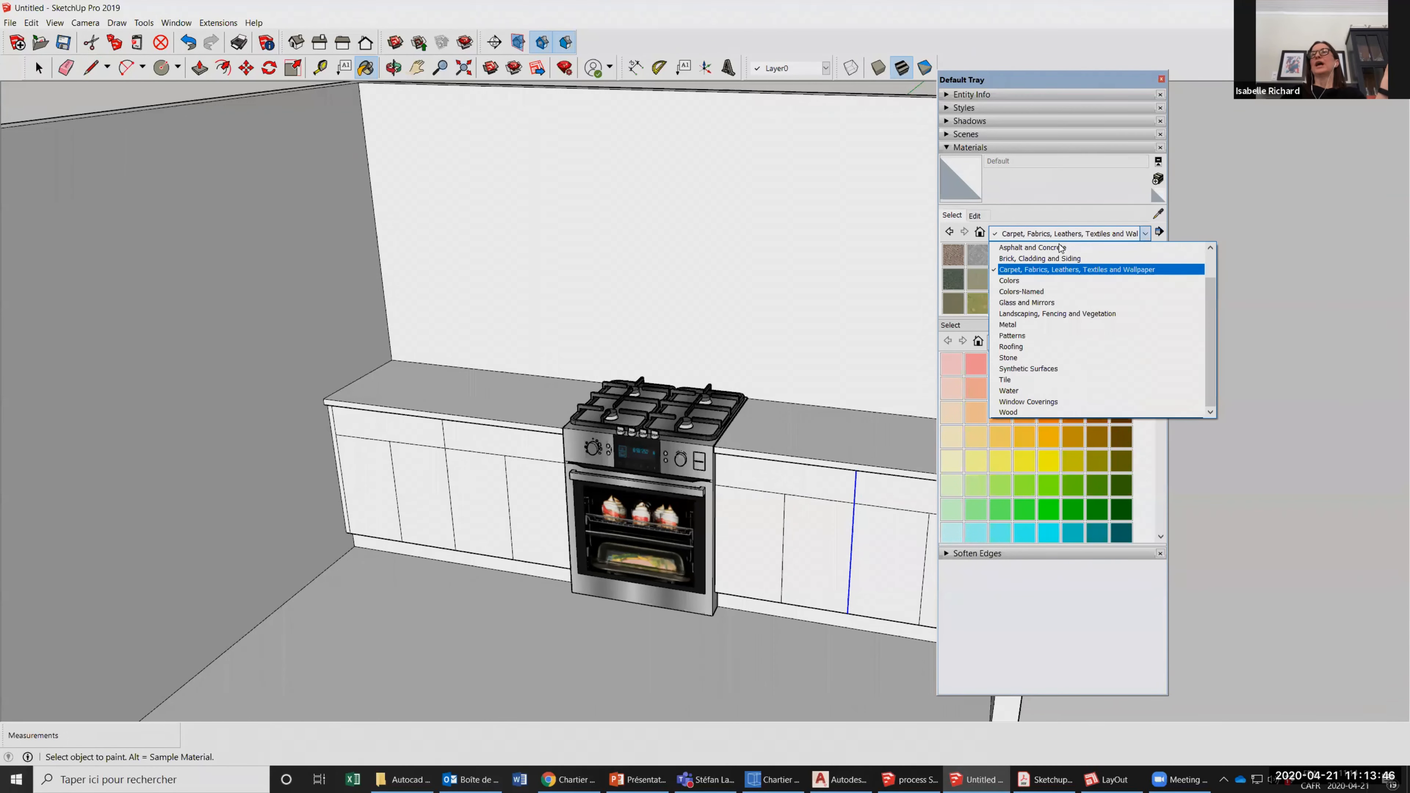
{"action": "left_click", "coordinate": [1007, 280]}
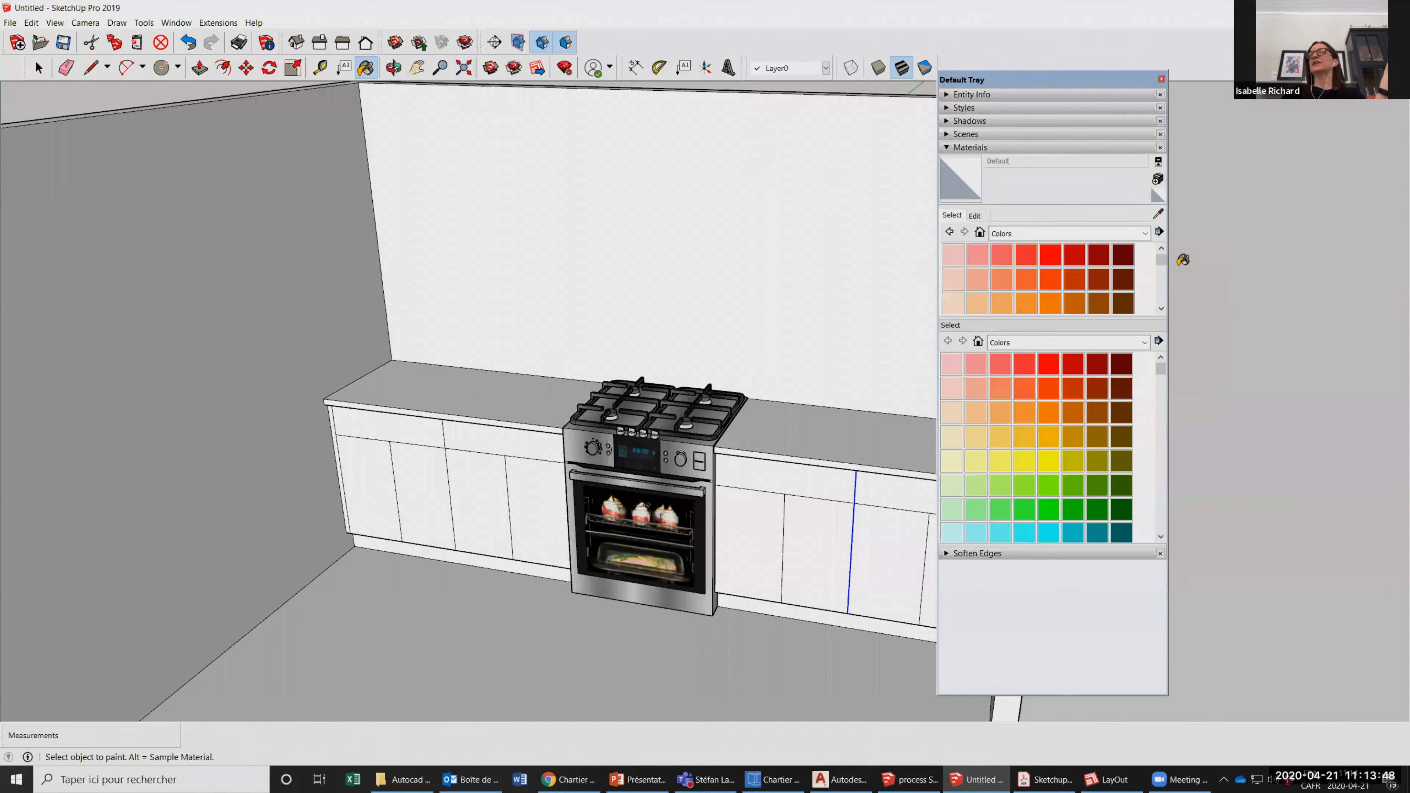
{"action": "mouse_move", "coordinate": [1163, 263]}
{"action": "left_mouse_down"}
{"action": "mouse_move", "coordinate": [1163, 298]}
{"action": "mouse_move", "coordinate": [1161, 247]}
{"action": "left_mouse_up"}
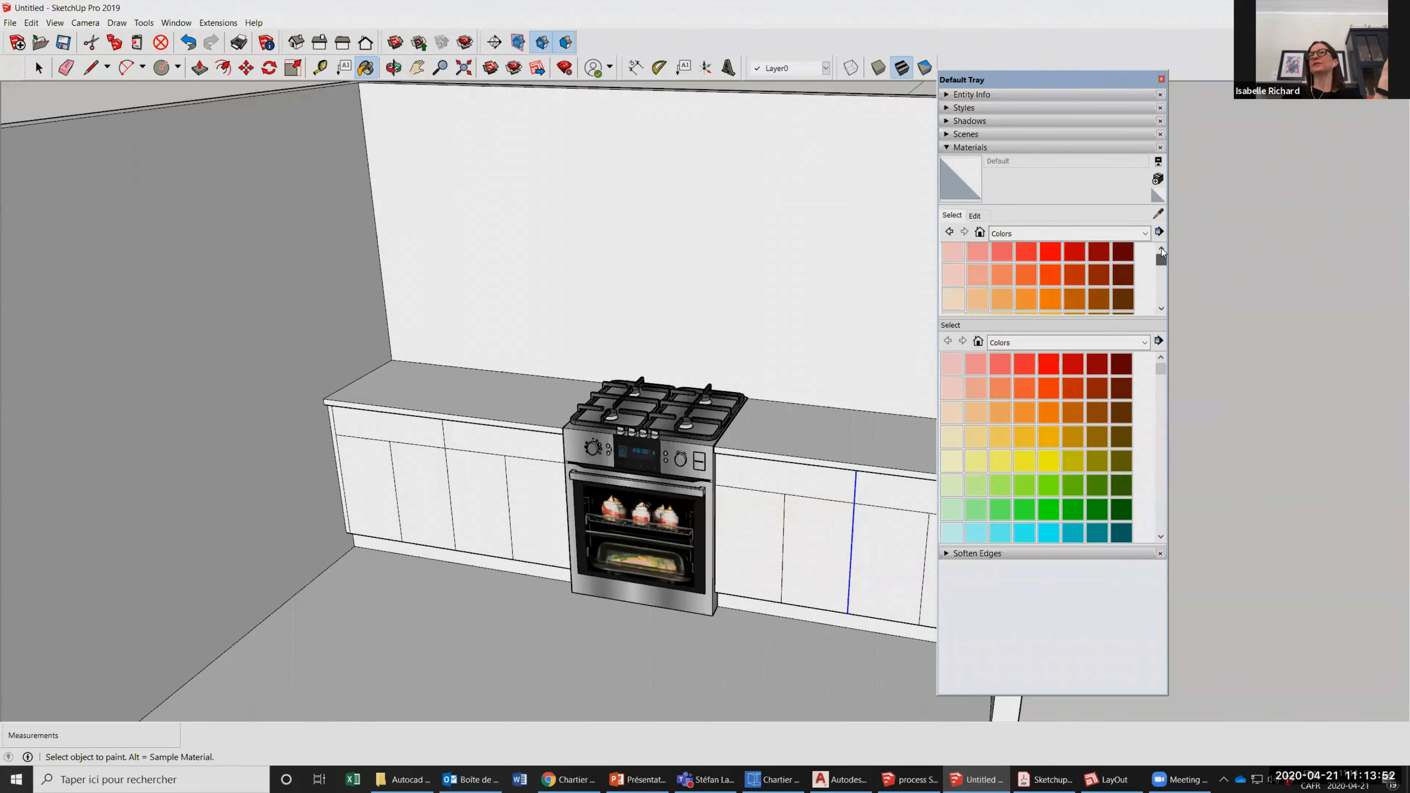
Browse the Colors-Named, Glass and Mirrors, and Landscaping, Fencing and Vegetation materials, ending on the Wood category.
{"action": "left_click", "coordinate": [1143, 233]}
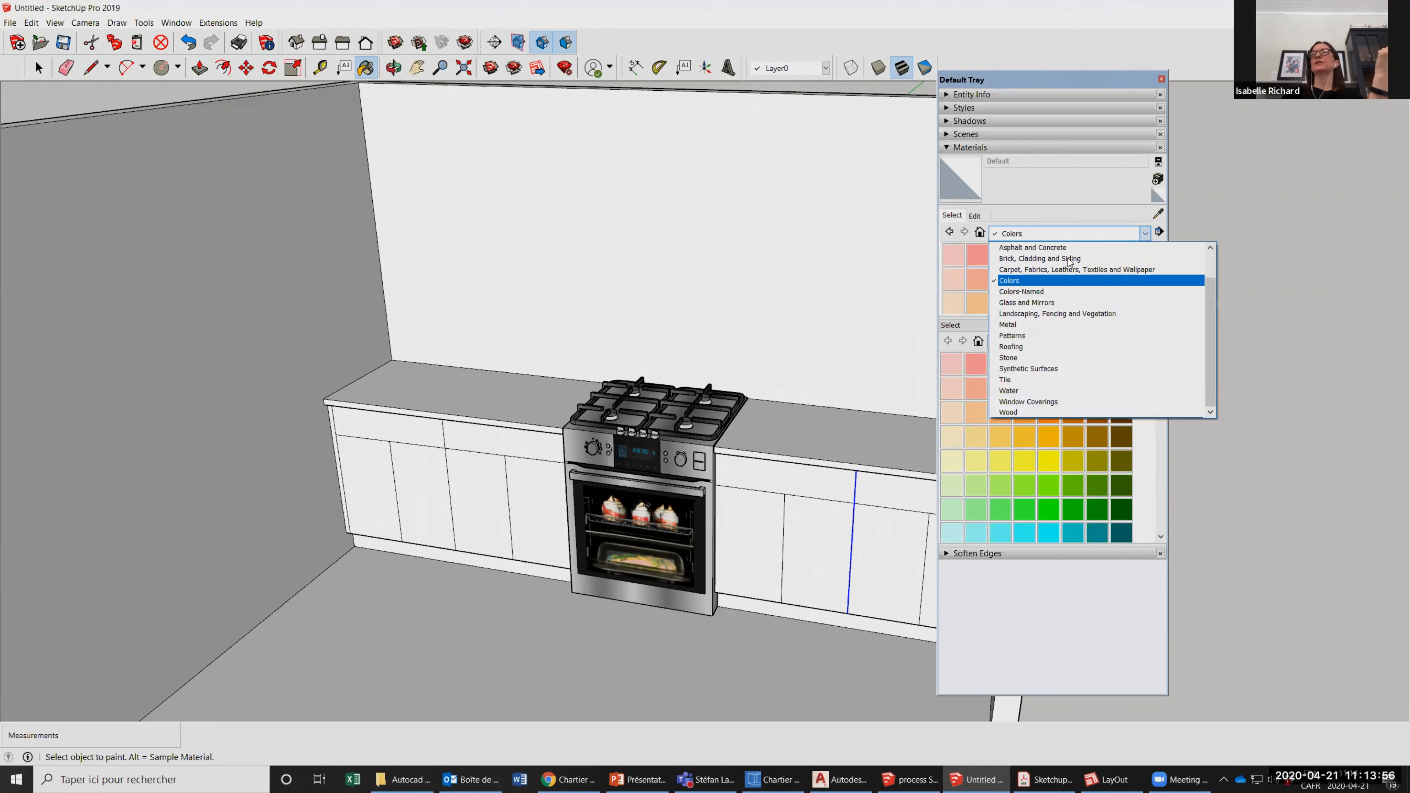
{"action": "left_click", "coordinate": [1024, 291]}
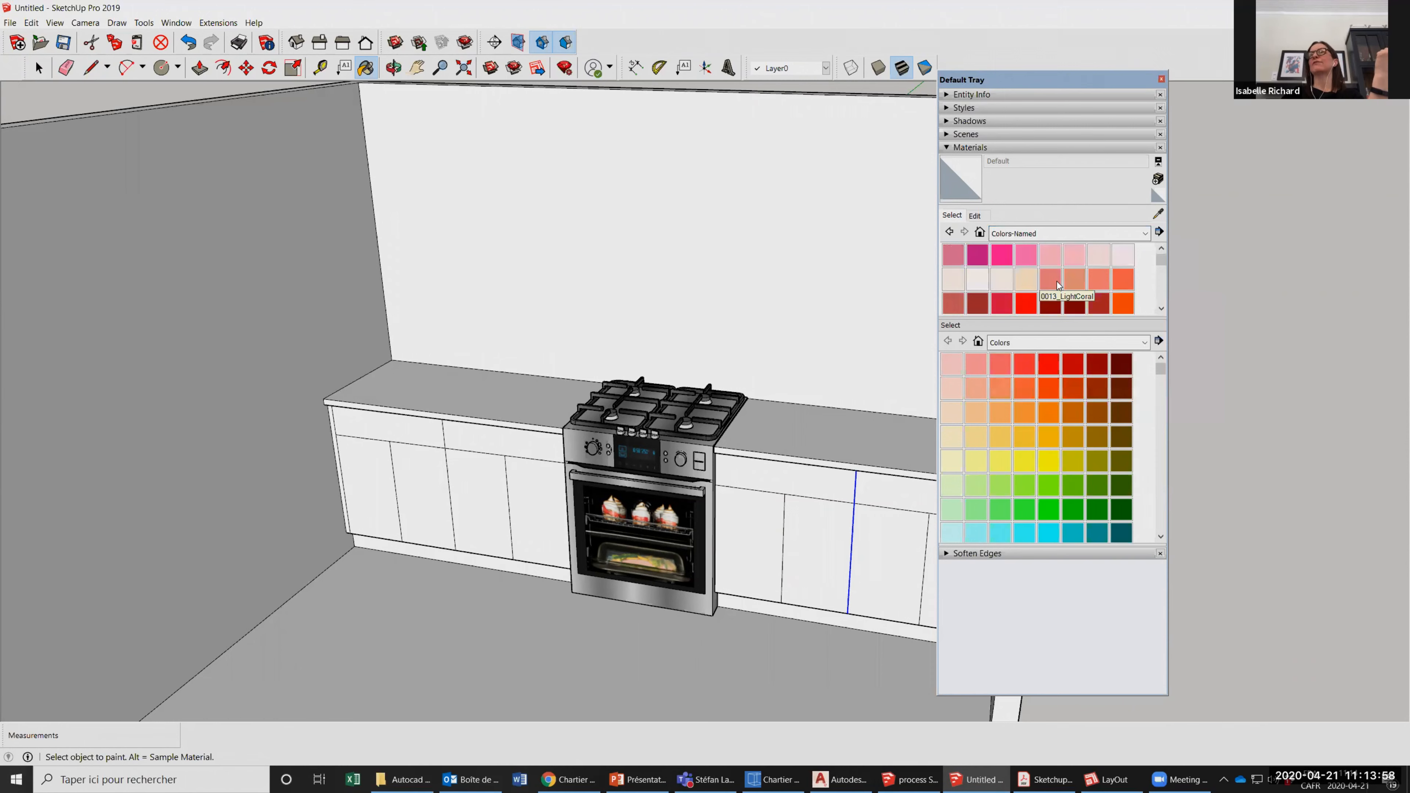
{"action": "mouse_move", "coordinate": [1162, 261]}
{"action": "left_mouse_down"}
{"action": "mouse_move", "coordinate": [1163, 299]}
{"action": "mouse_move", "coordinate": [1162, 258]}
{"action": "left_mouse_up"}
{"action": "left_click", "coordinate": [1141, 233]}
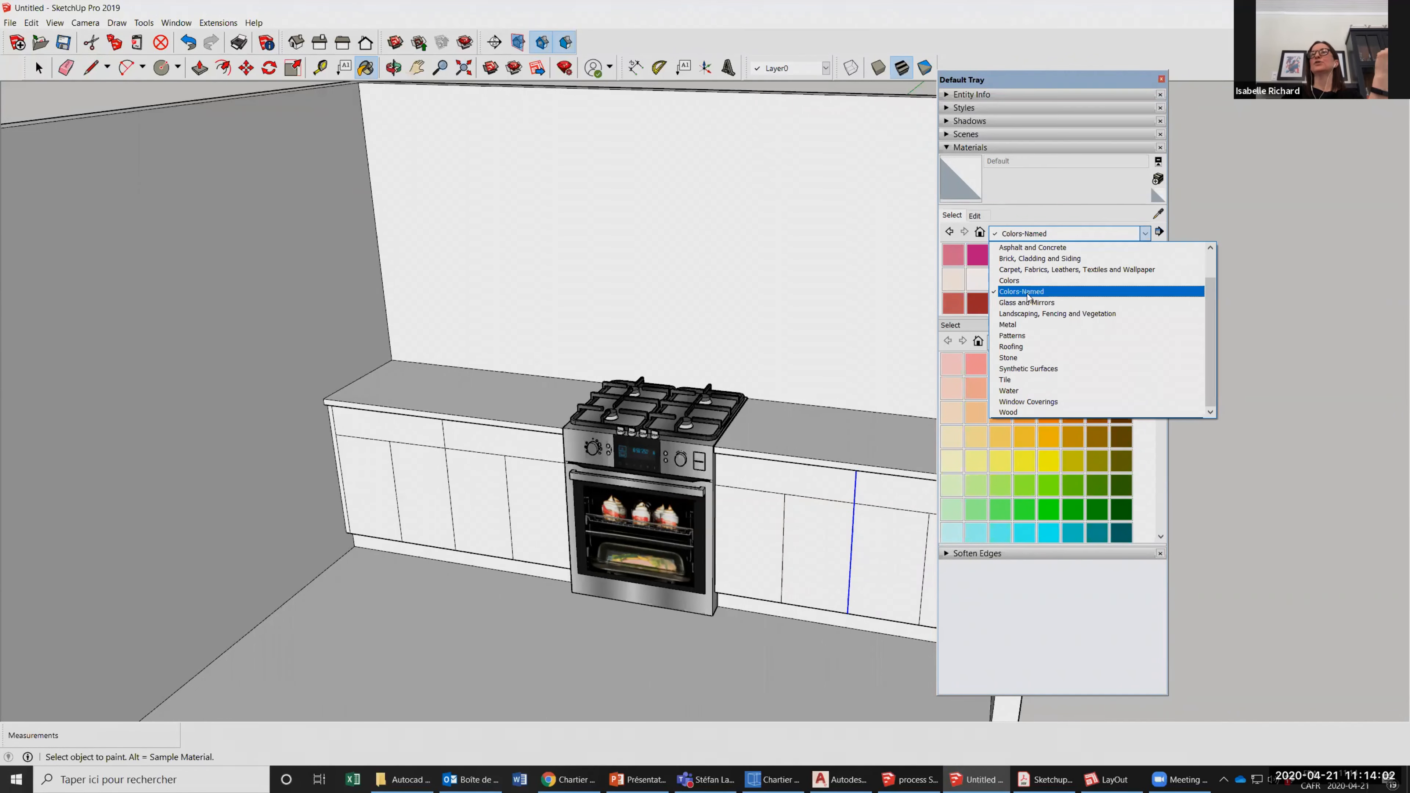
{"action": "key", "text": "Return"}
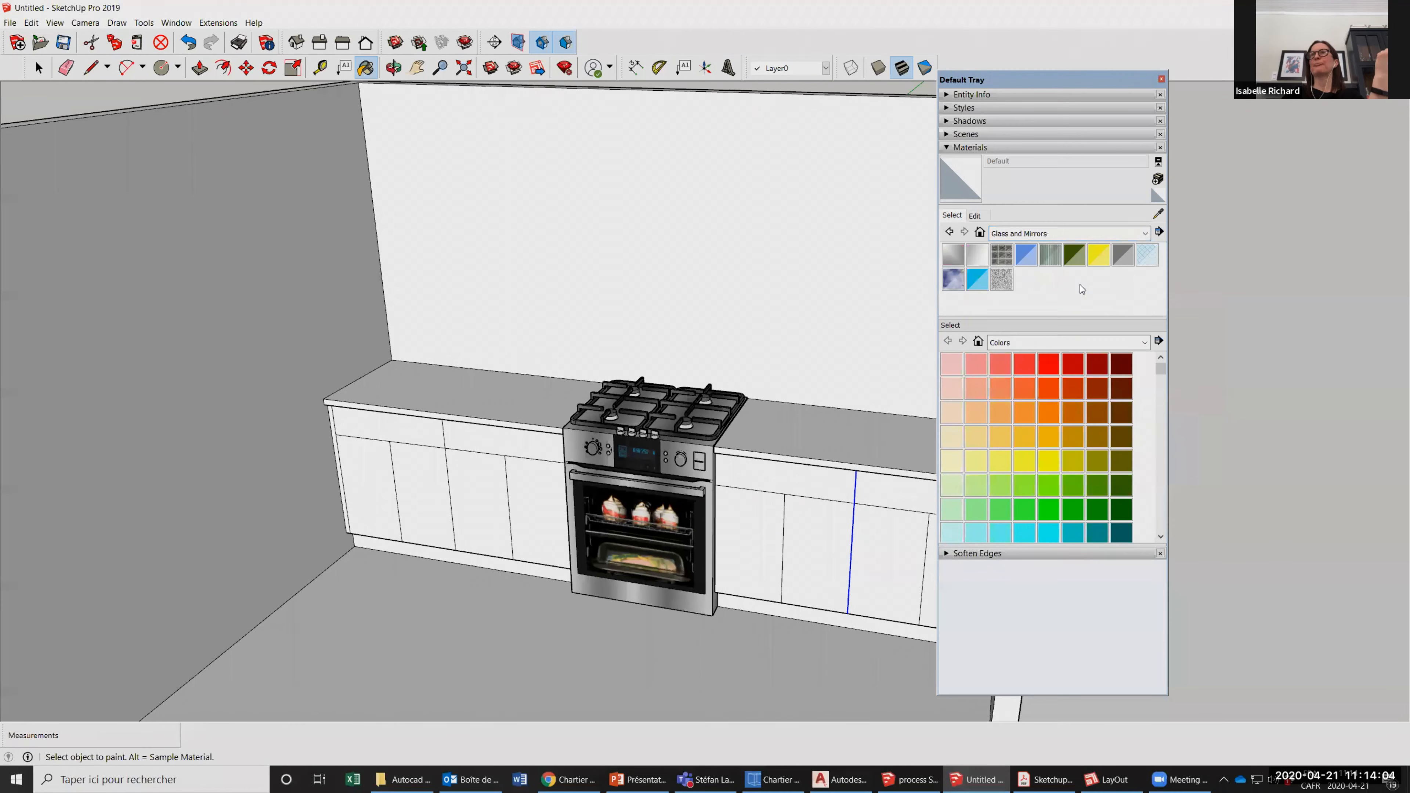
{"action": "left_click", "coordinate": [1141, 234]}
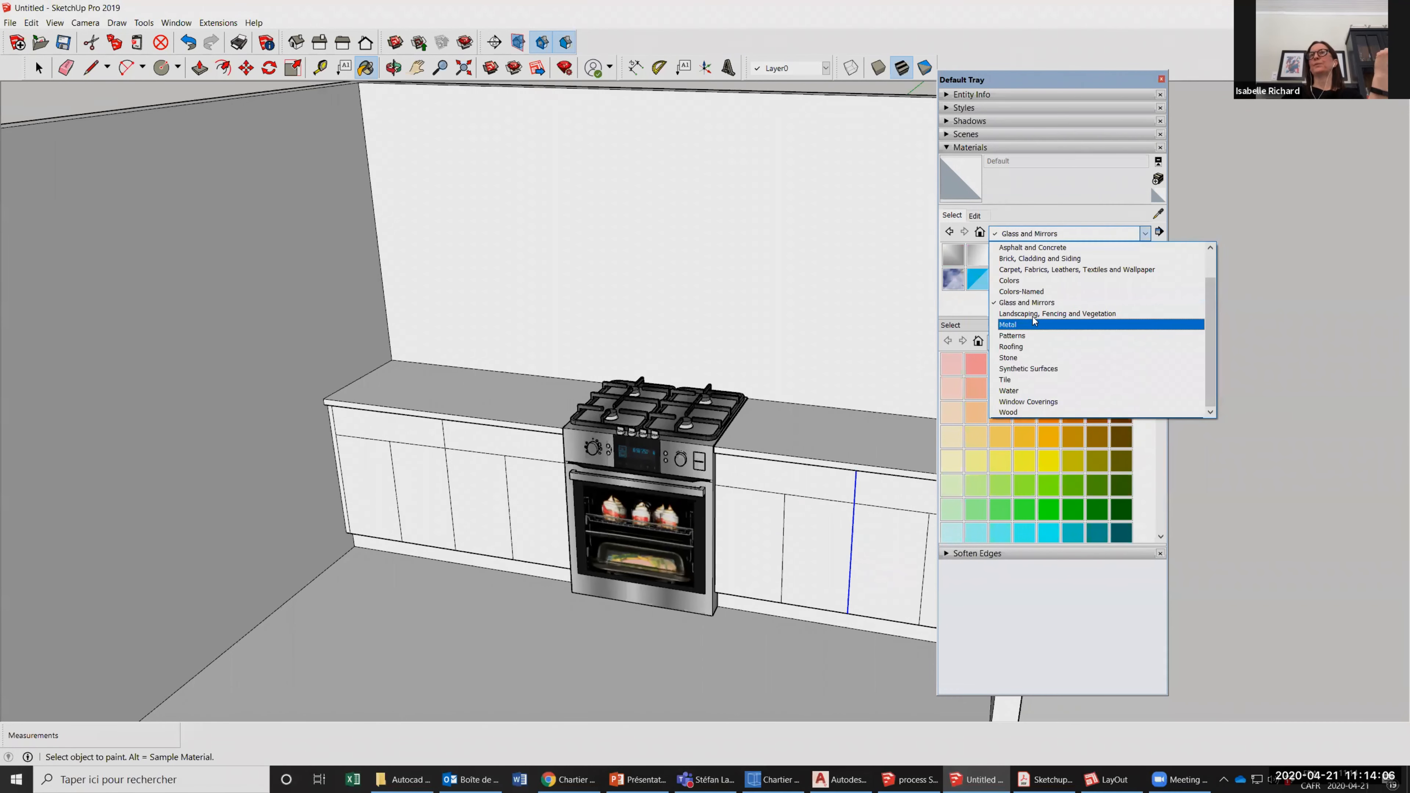
{"action": "key", "text": "Return"}
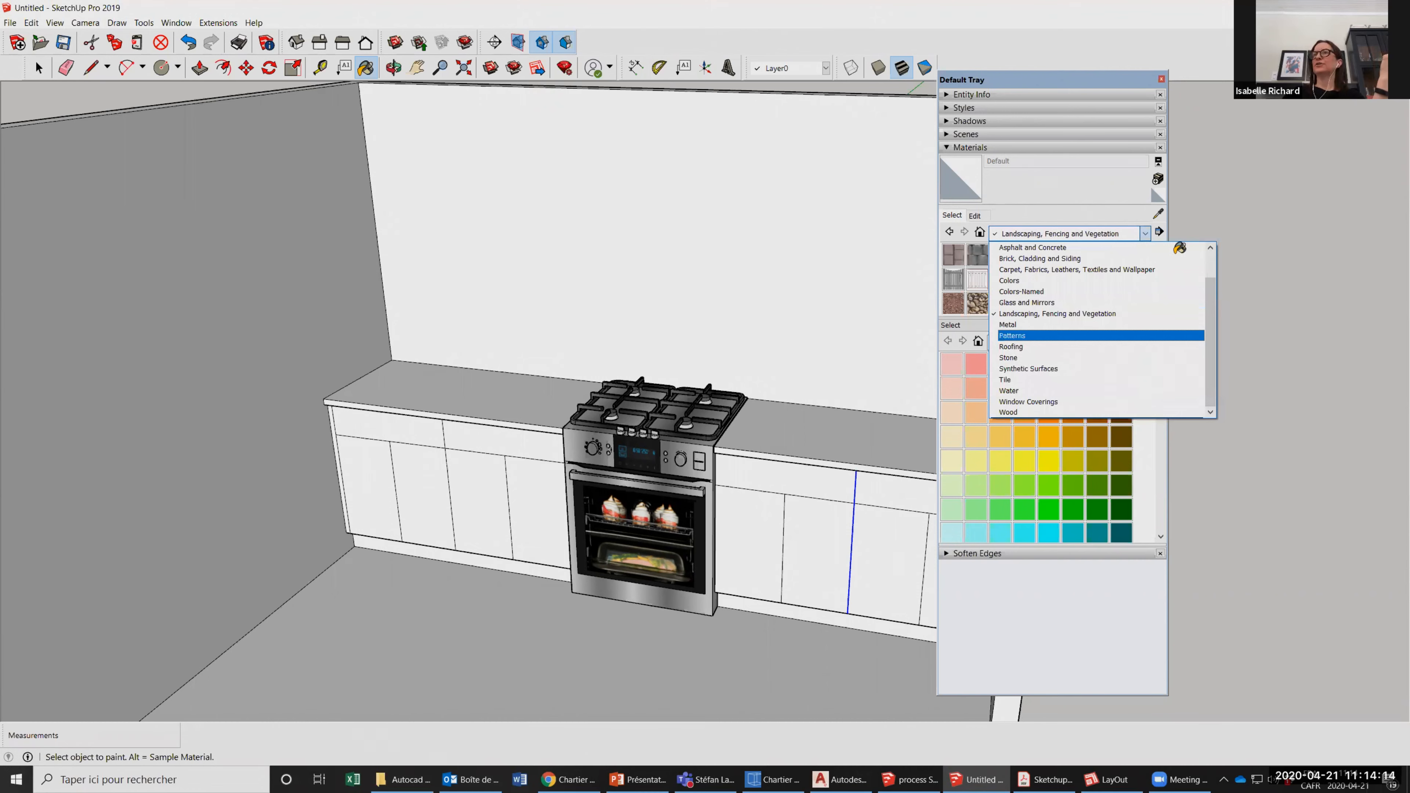
{"action": "key", "text": "Return"}
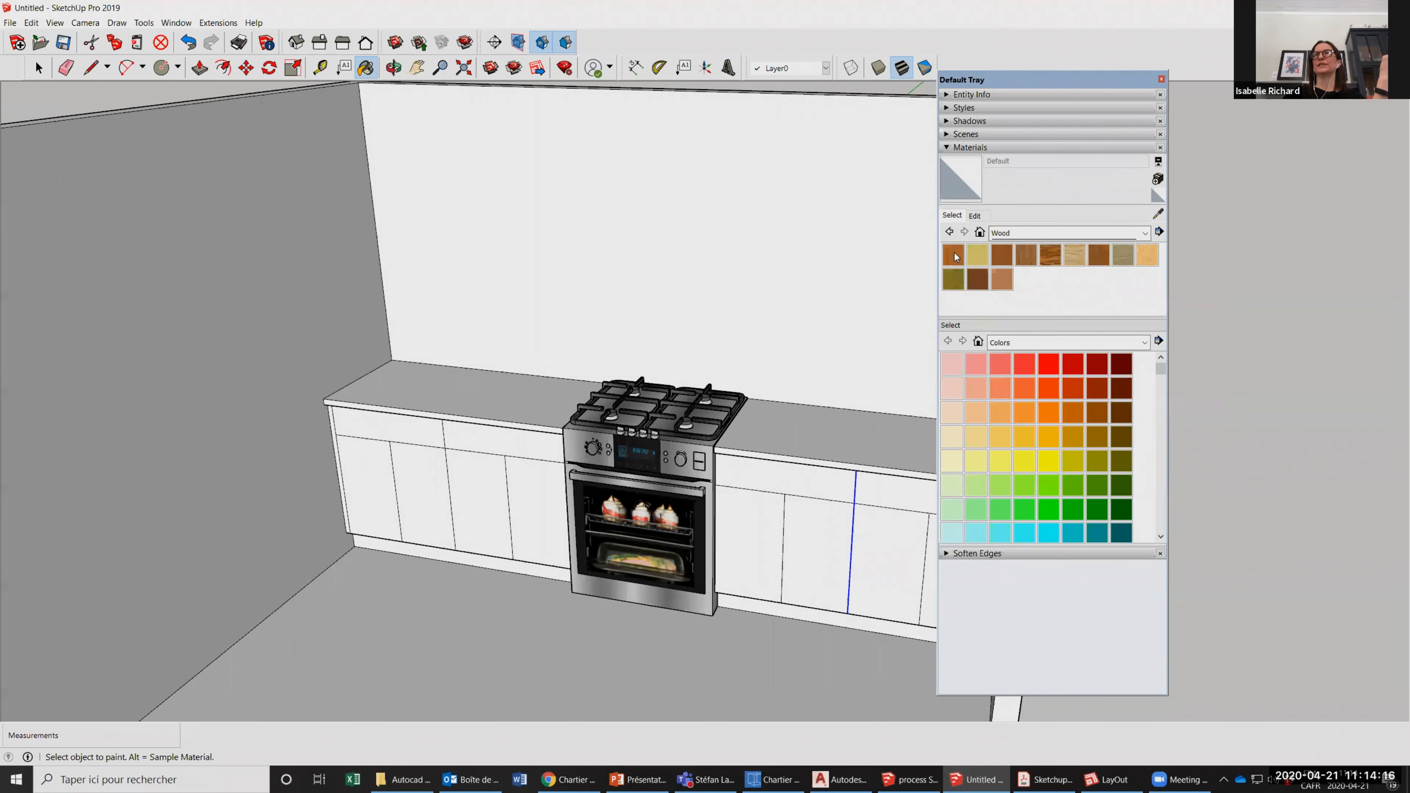
Paint the left counter's two doors nearest the stove, one with Wood Bamboo and the adjacent one with Wood Board Cork.
{"action": "left_click", "coordinate": [954, 254]}
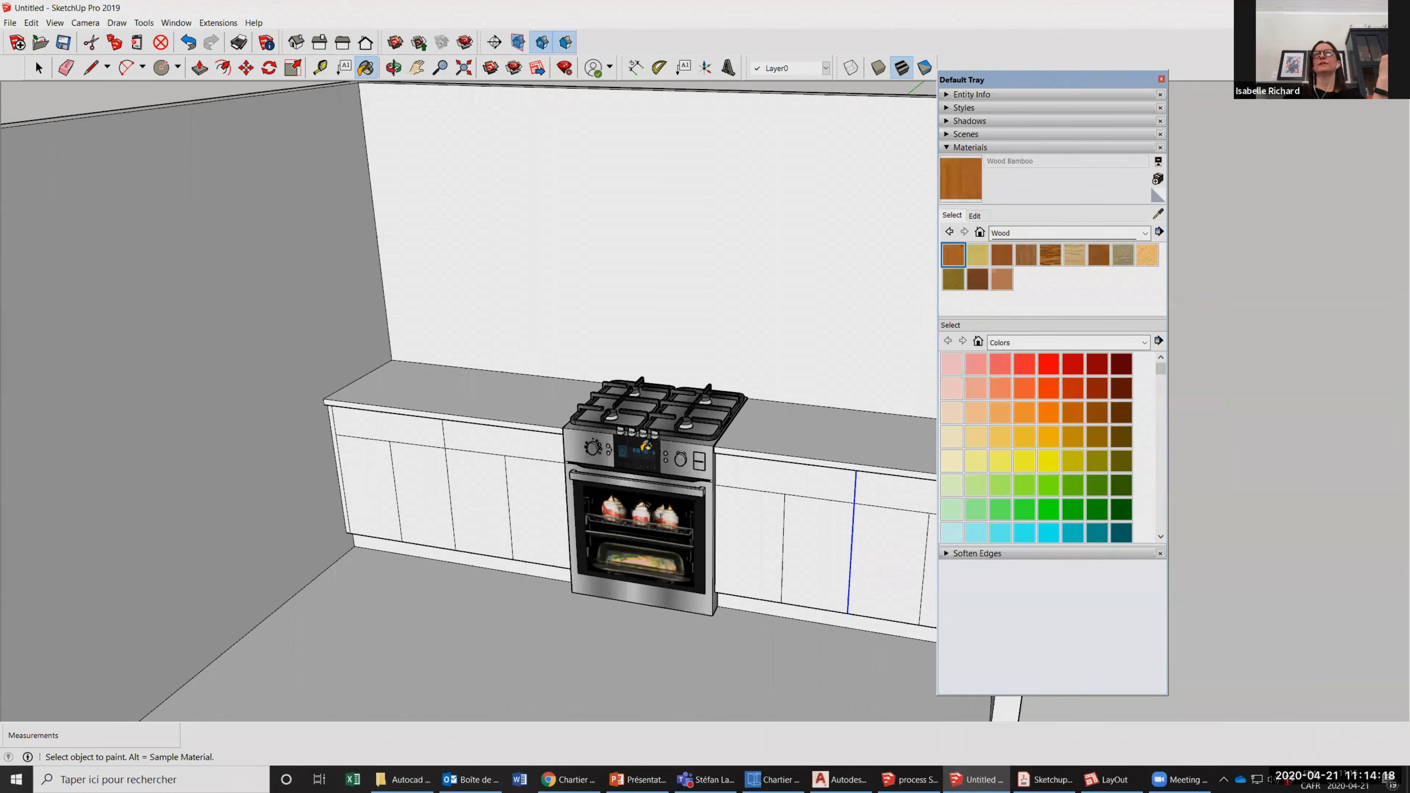
{"action": "left_click", "coordinate": [480, 504]}
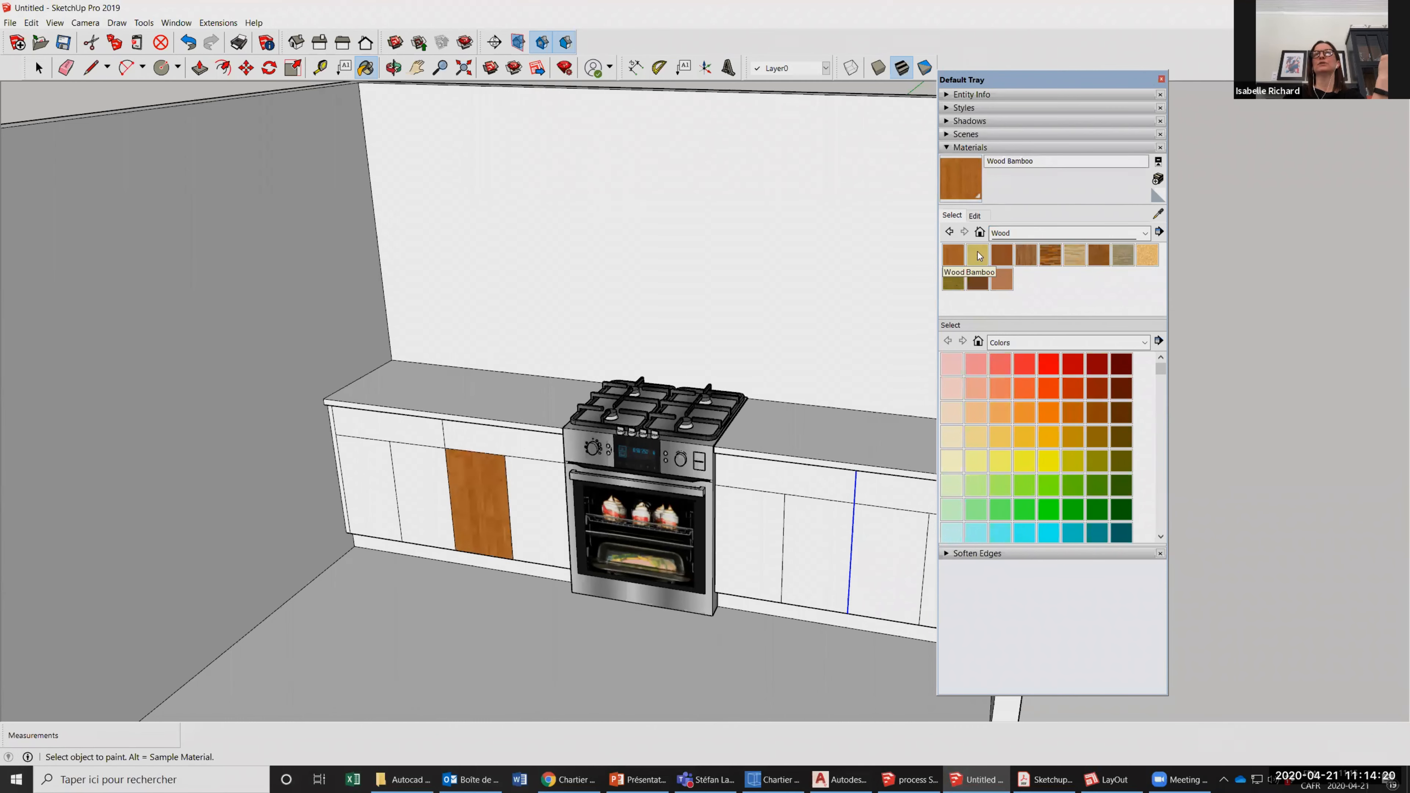
{"action": "left_click", "coordinate": [979, 255]}
{"action": "left_click", "coordinate": [537, 512]}
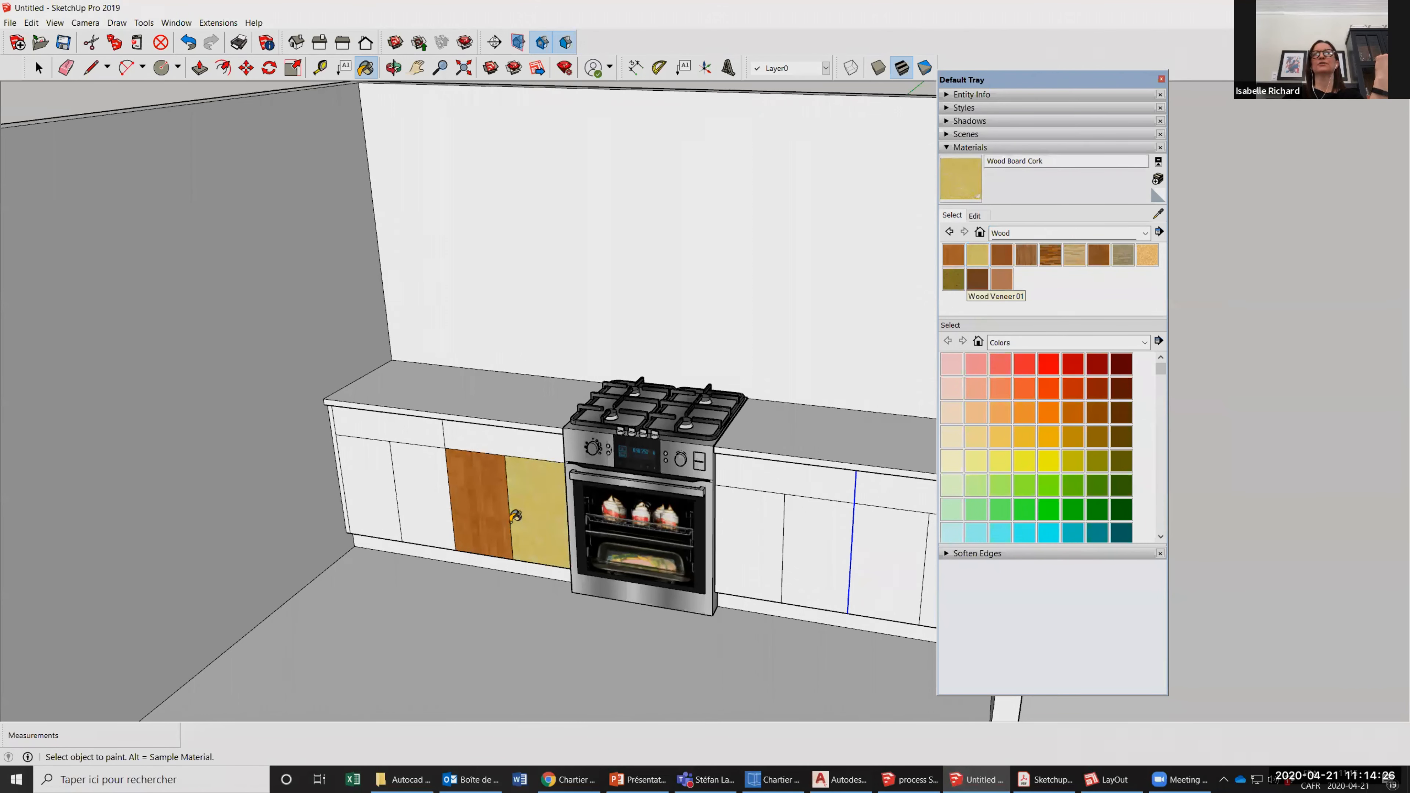
Paint the left counter's second door from the outer end with Wood Floor, its outermost door with light planks, and the stove-side drawer with Wood Lumber ButtJoined.
{"action": "scroll", "coordinate": [515, 516], "scroll_direction": "up", "scroll_amount": 2}
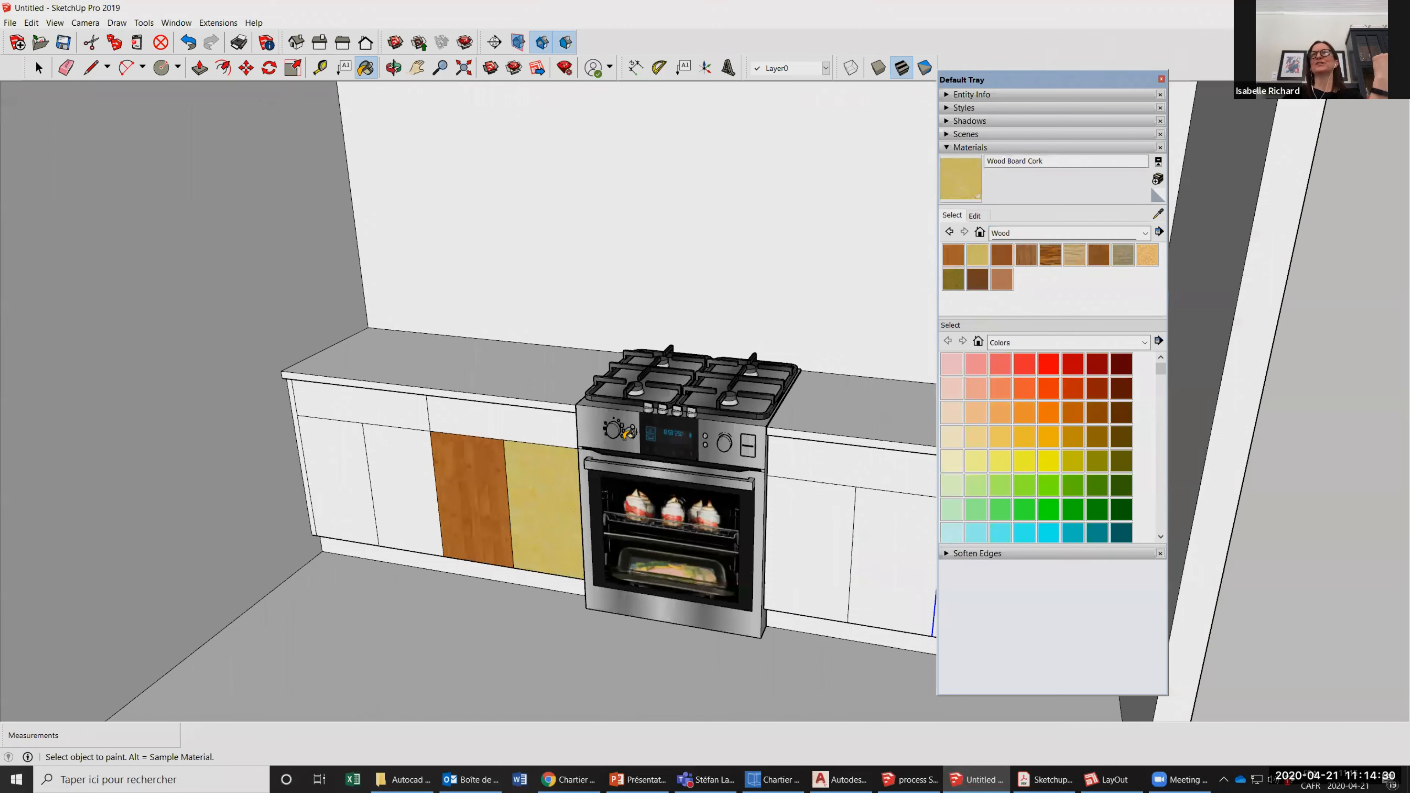
{"action": "scroll", "coordinate": [532, 528], "scroll_direction": "up", "scroll_amount": 3}
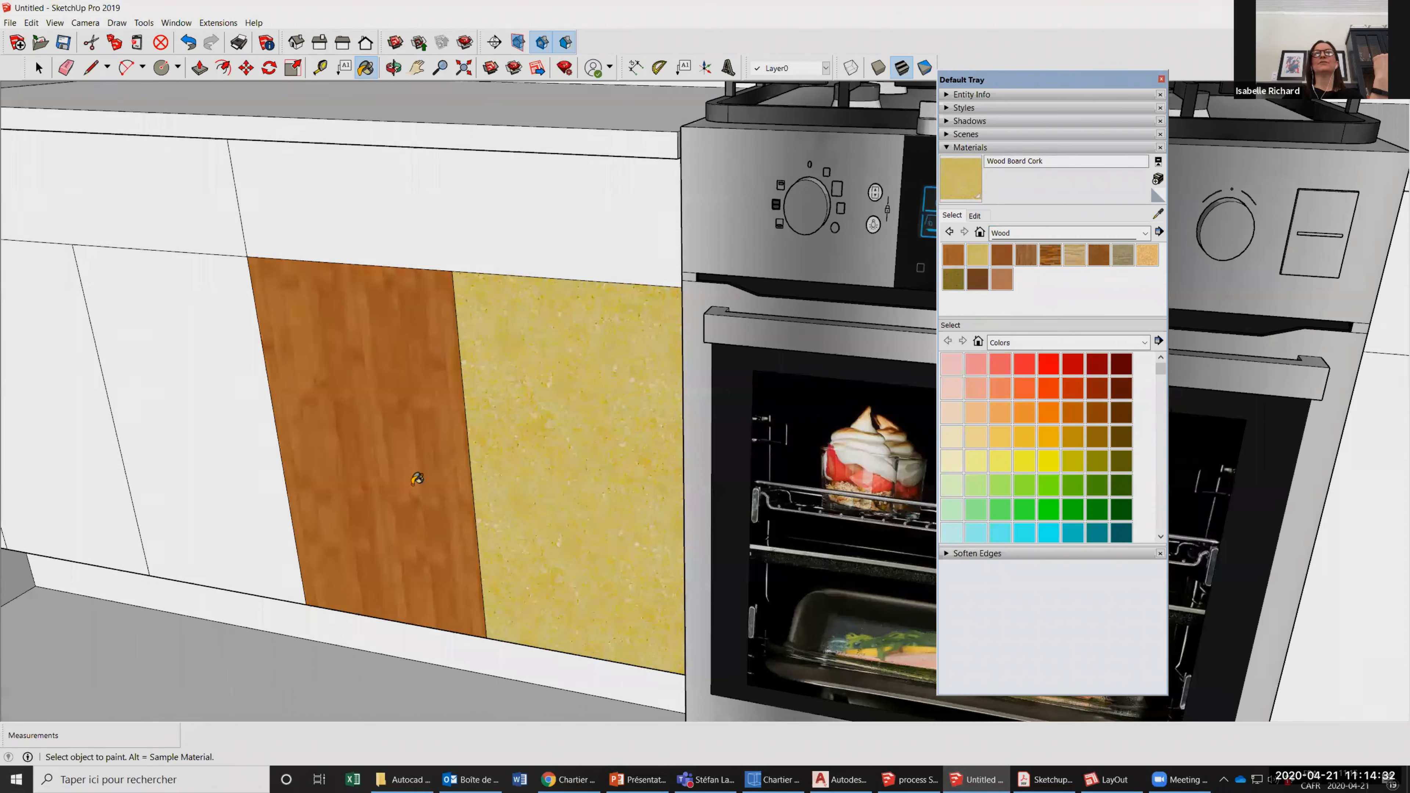
{"action": "scroll", "coordinate": [429, 484], "scroll_direction": "up", "scroll_amount": 1}
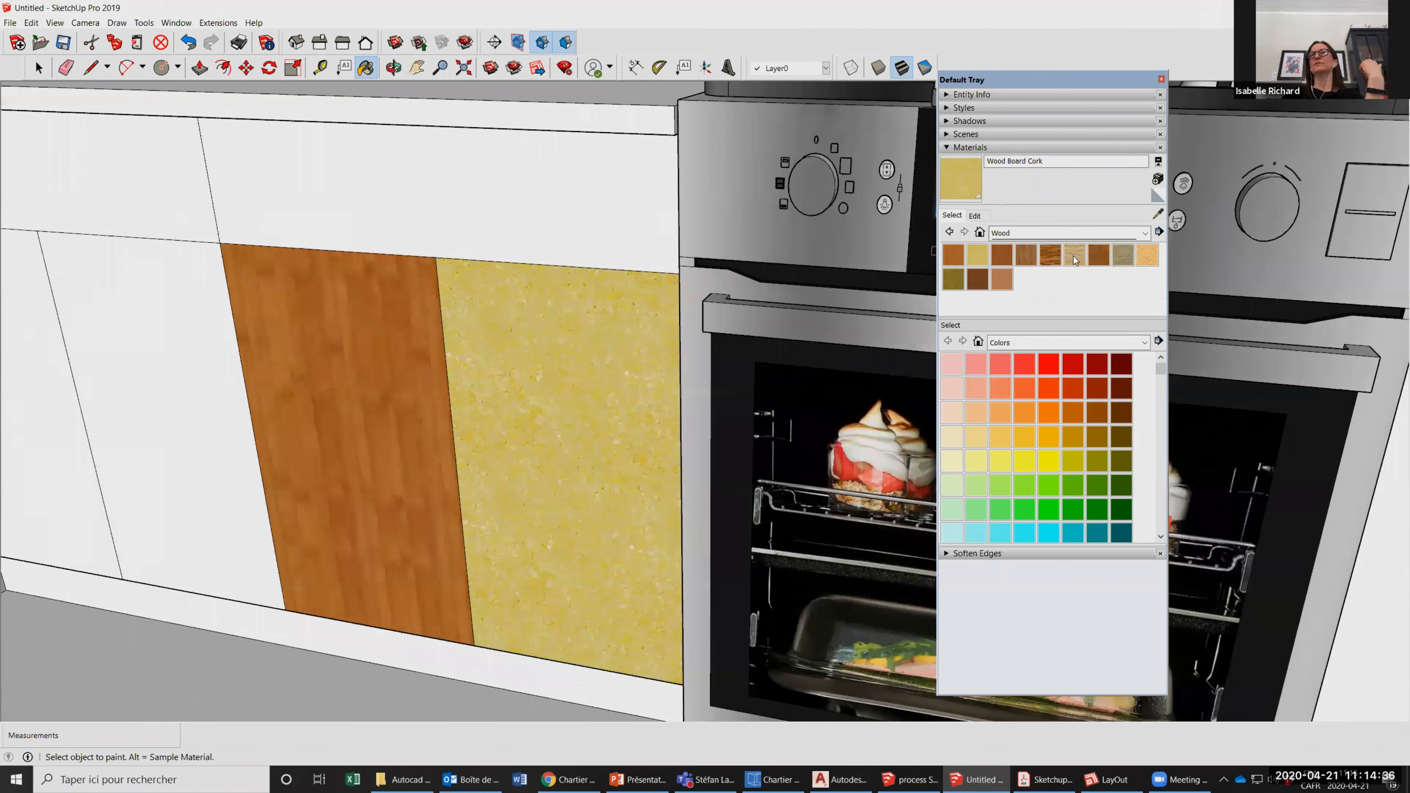
{"action": "scroll", "coordinate": [1073, 258], "scroll_direction": "down", "scroll_amount": 1}
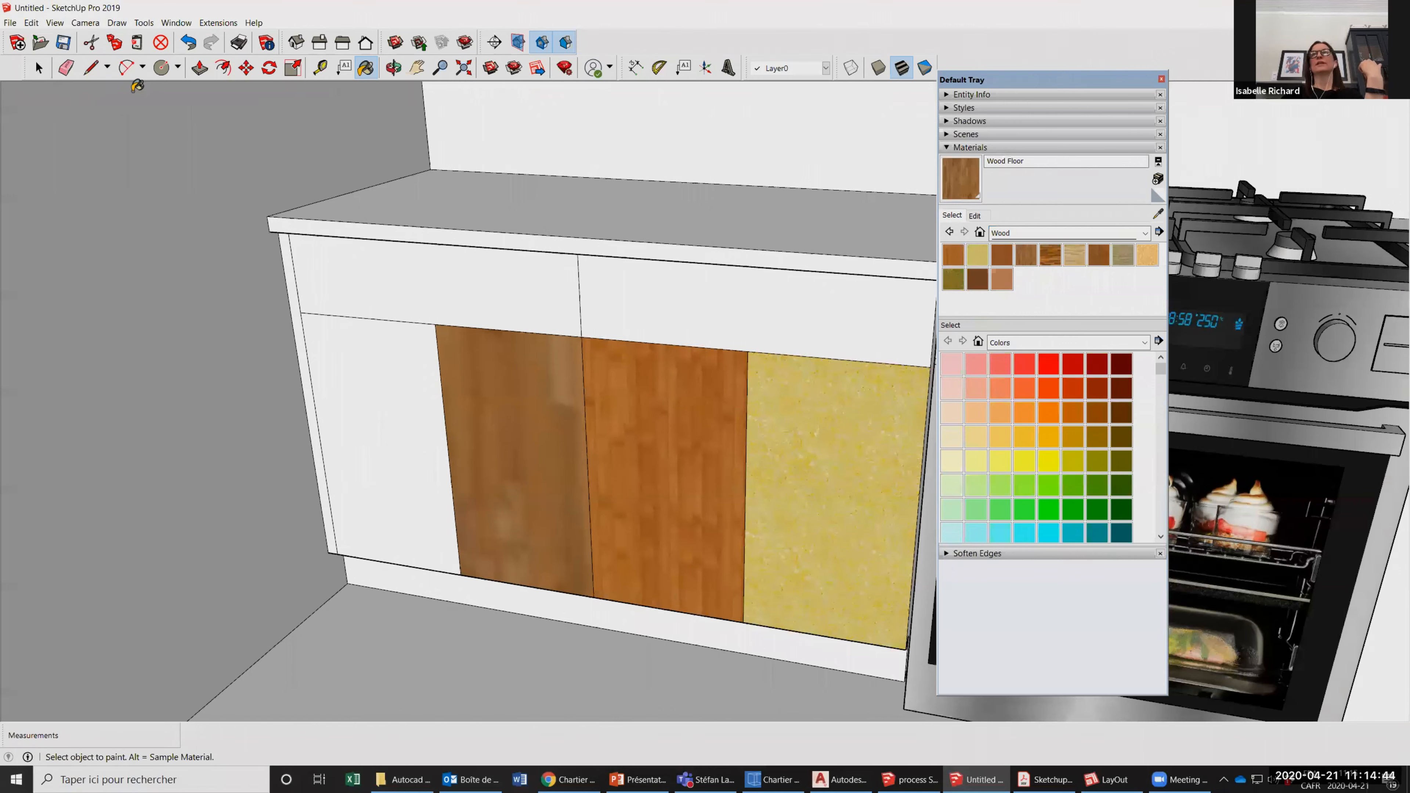
{"action": "left_click", "coordinate": [704, 352]}
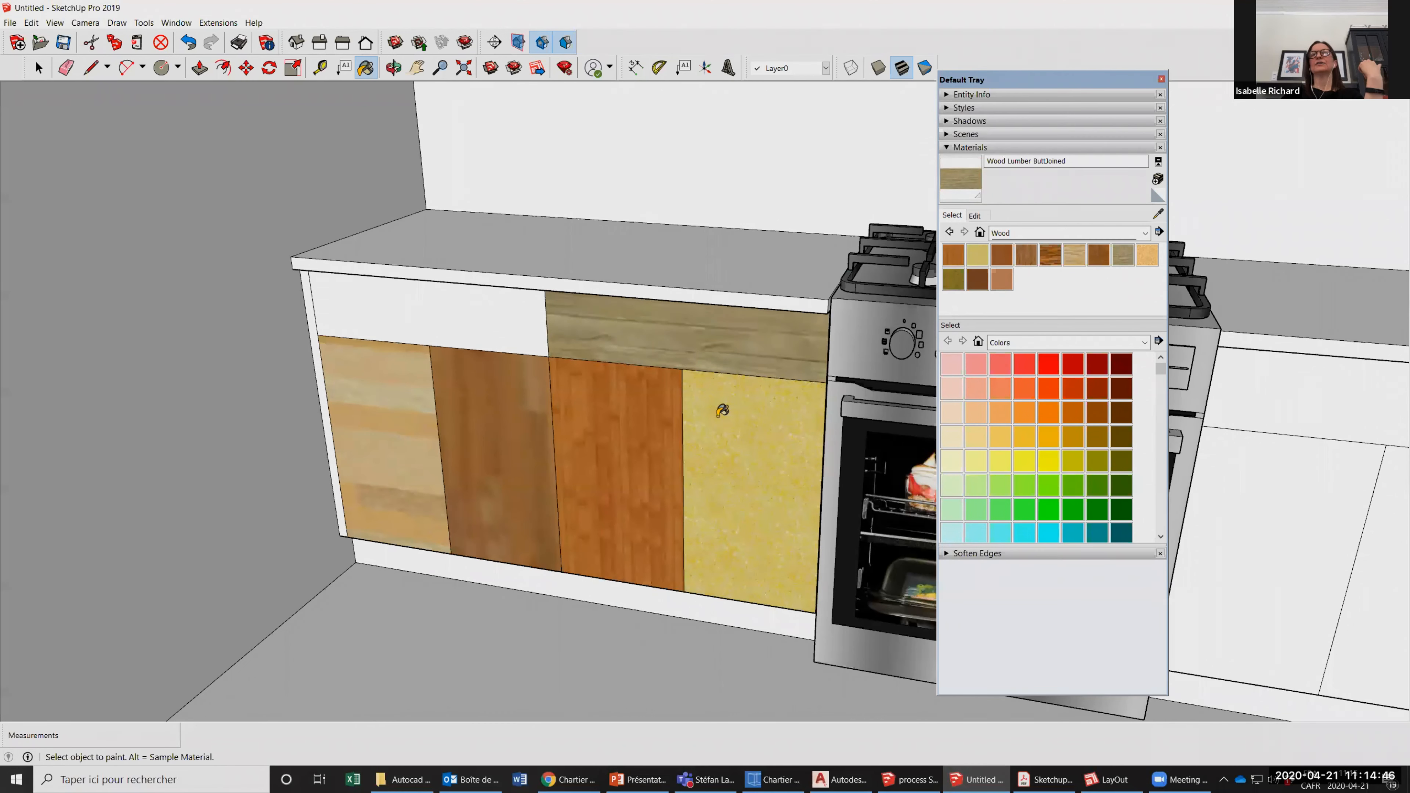
Sample Wood Floor from the painted door and apply it to the left counter's stove-side drawer and the two doors beneath it.
{"action": "key", "text": "space"}
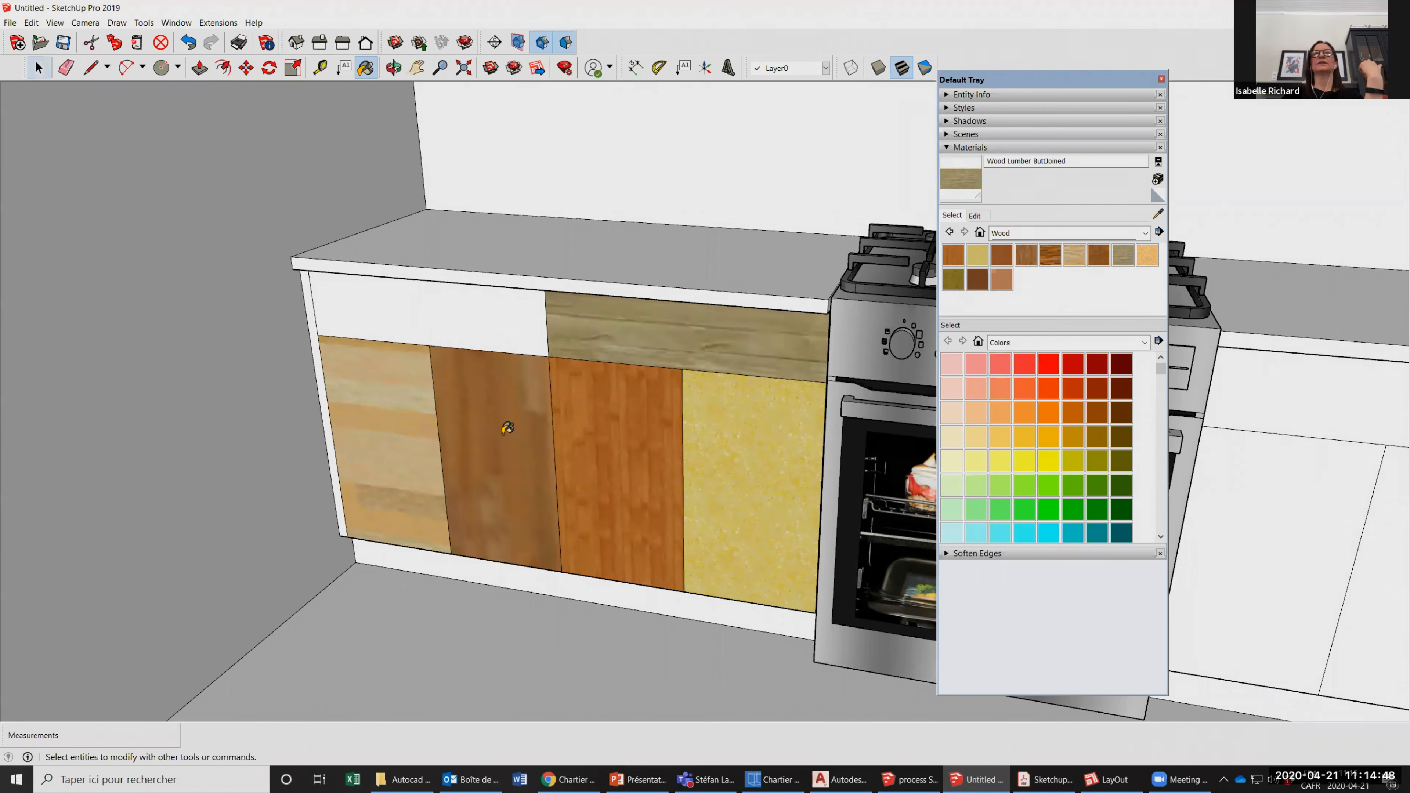
{"action": "left_click", "coordinate": [500, 433], "text": "alt"}
{"action": "left_click", "coordinate": [683, 339]}
{"action": "left_click", "coordinate": [744, 455]}
{"action": "left_click", "coordinate": [590, 482]}
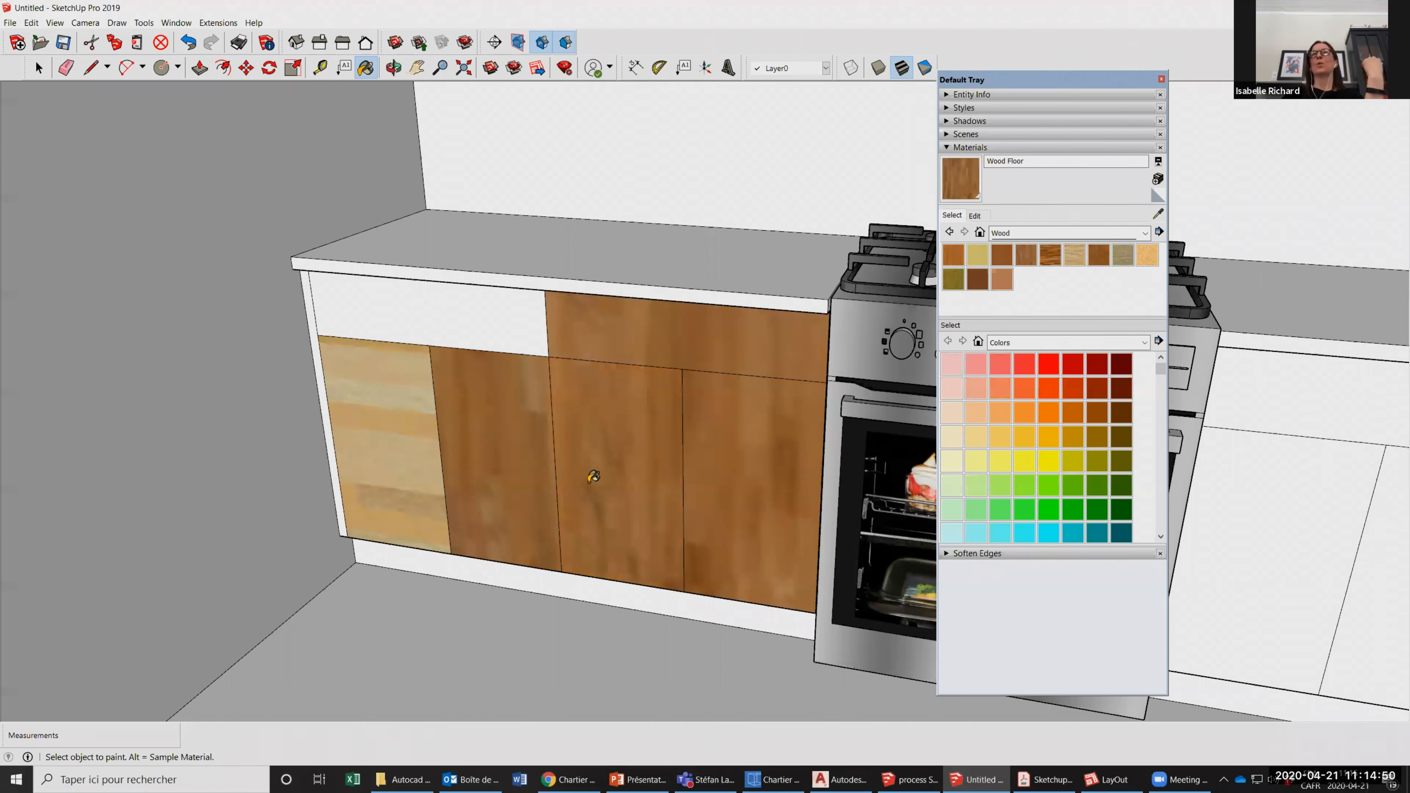
{"action": "scroll", "coordinate": [504, 435], "scroll_direction": "down", "scroll_amount": 2}
{"action": "key", "text": "space"}
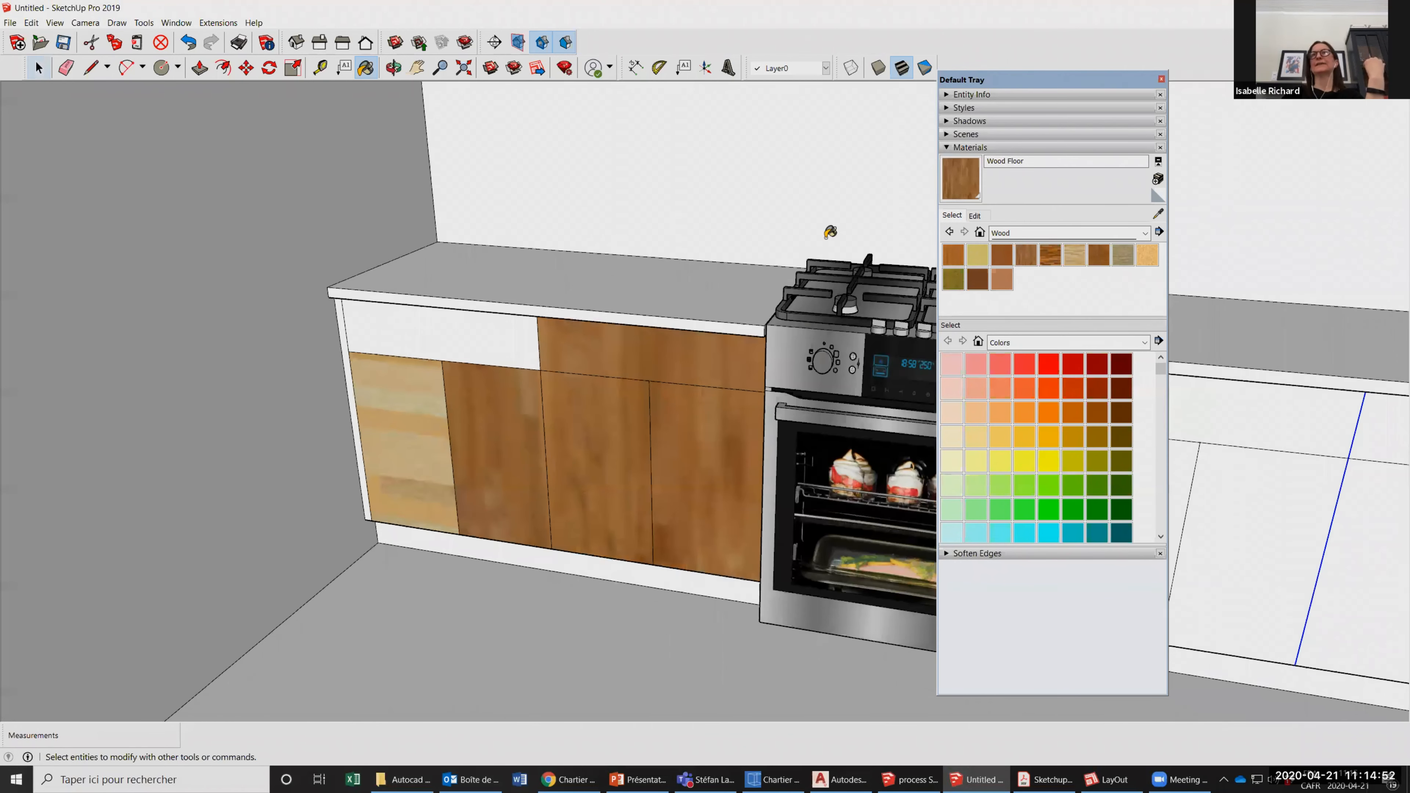
{"action": "scroll", "coordinate": [602, 404], "scroll_direction": "down", "scroll_amount": 1}
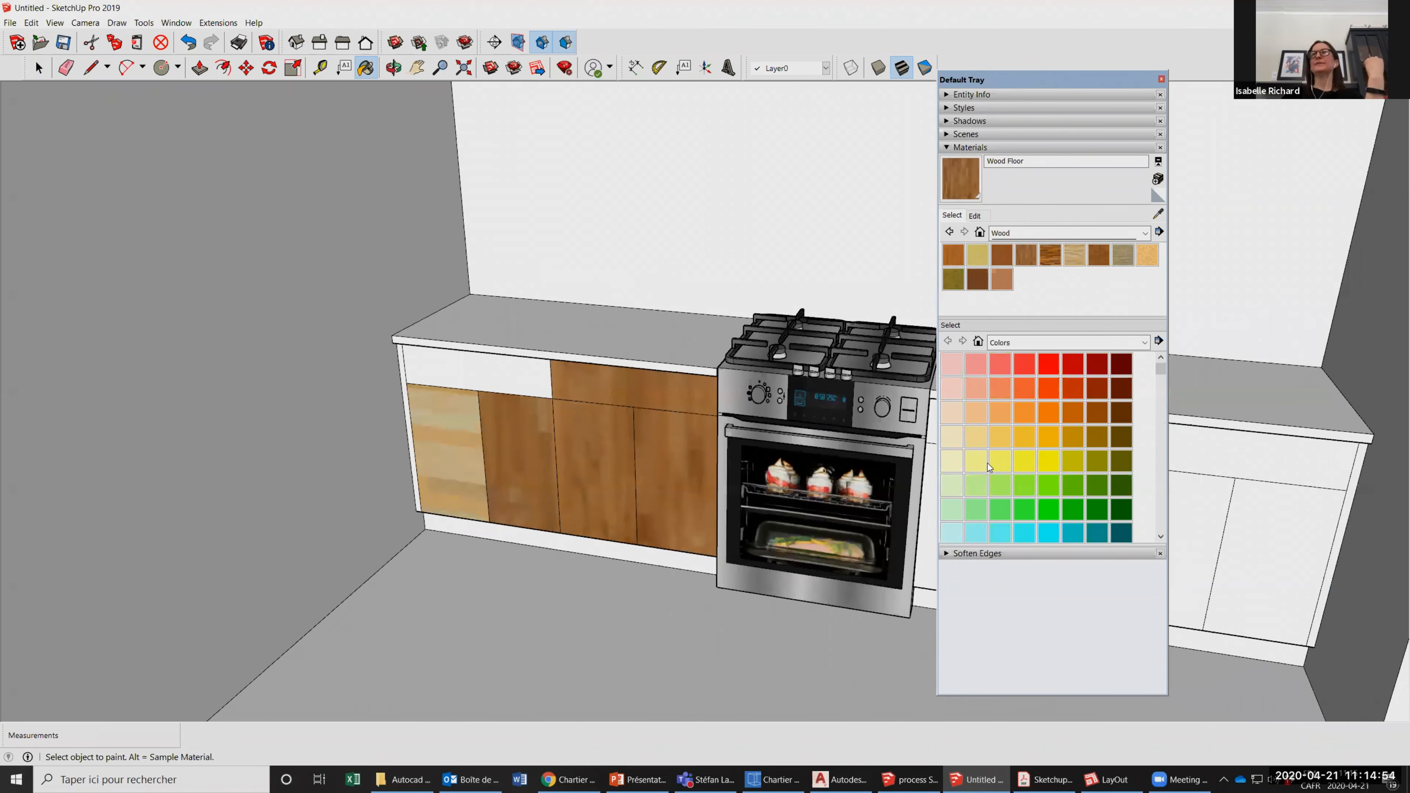
Search the 3D Warehouse for "wood texture" models.
{"action": "scroll", "coordinate": [874, 460], "scroll_direction": "down", "scroll_amount": 1}
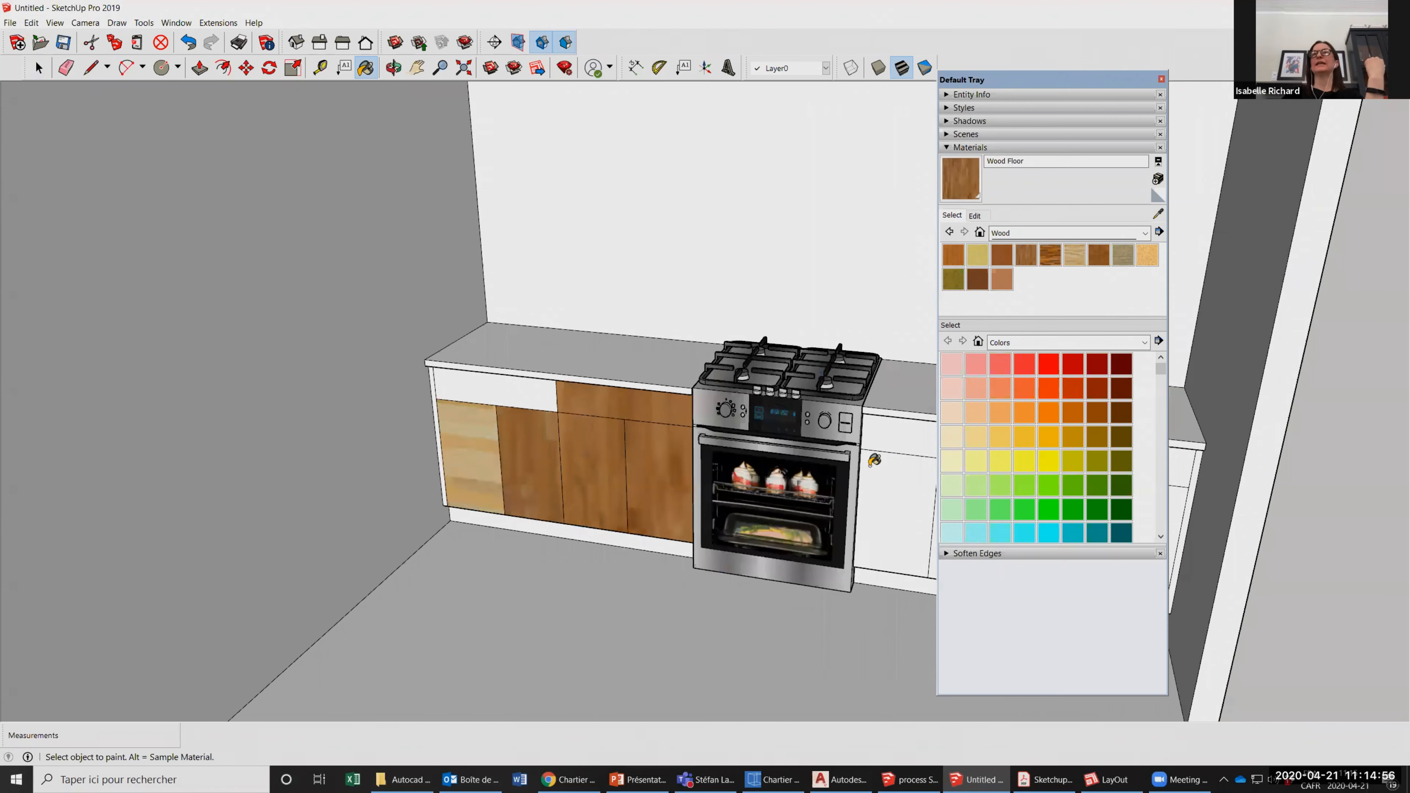
{"action": "scroll", "coordinate": [683, 422], "scroll_direction": "down", "scroll_amount": 2}
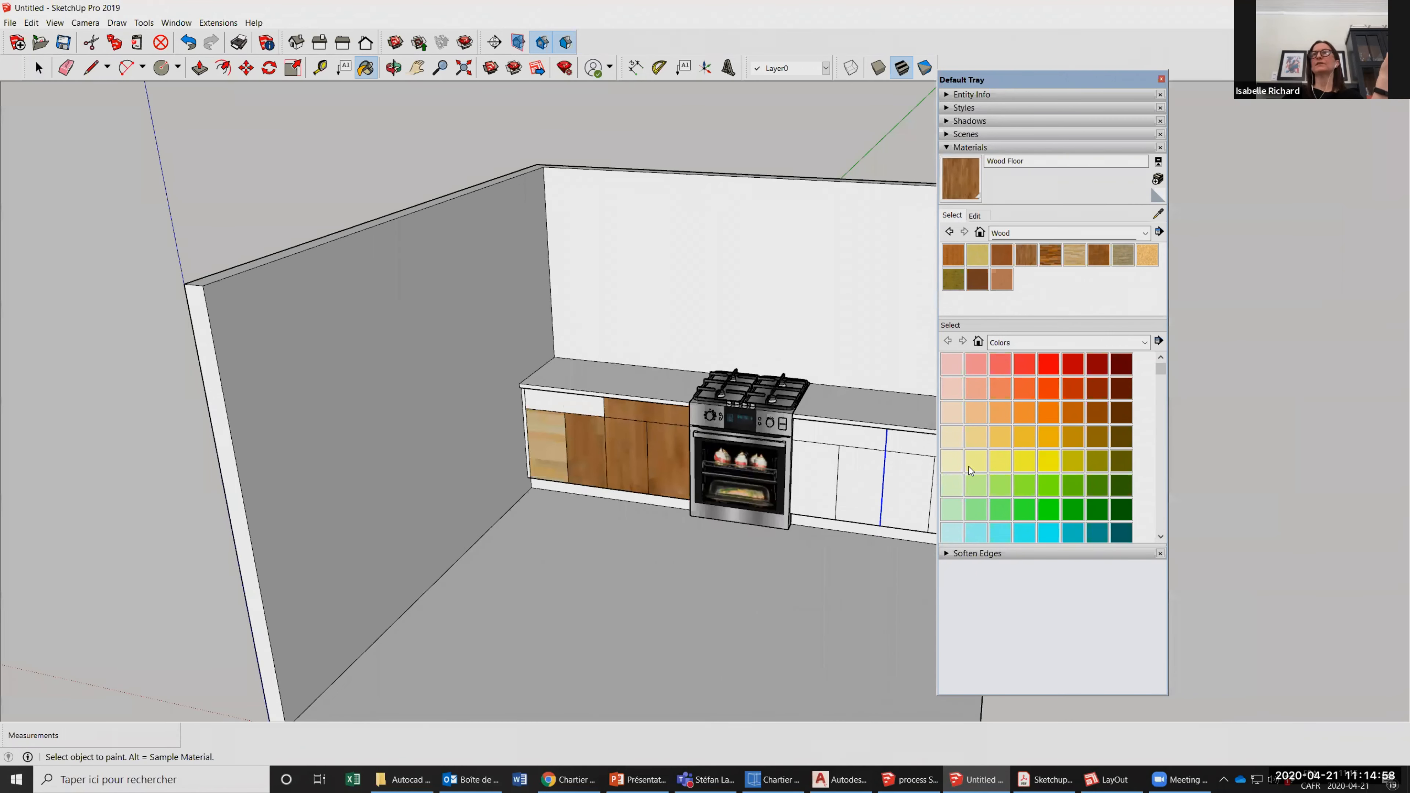
{"action": "scroll", "coordinate": [594, 411], "scroll_direction": "down", "scroll_amount": 1}
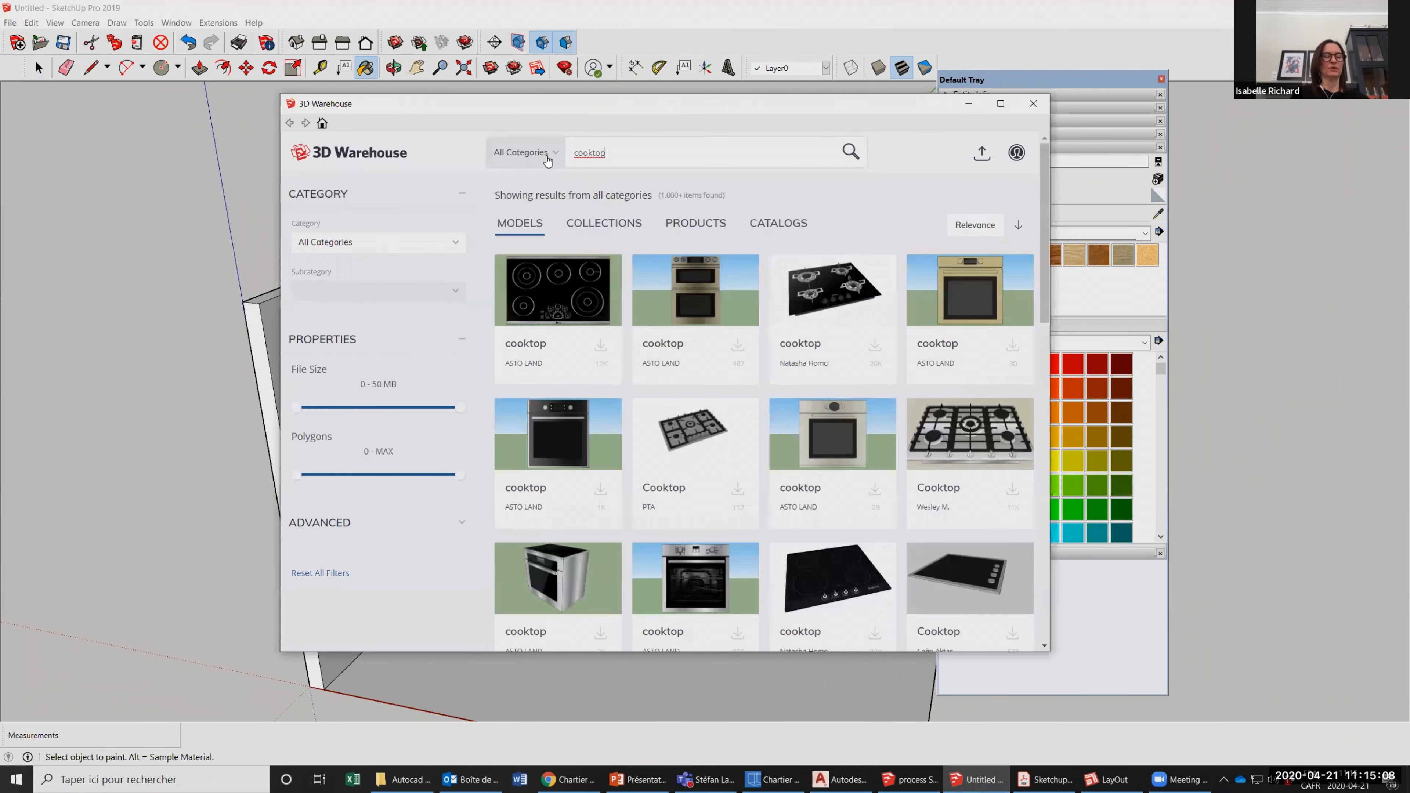
{"action": "key", "text": "ctrl+a"}
{"action": "type", "text": "wood te"}
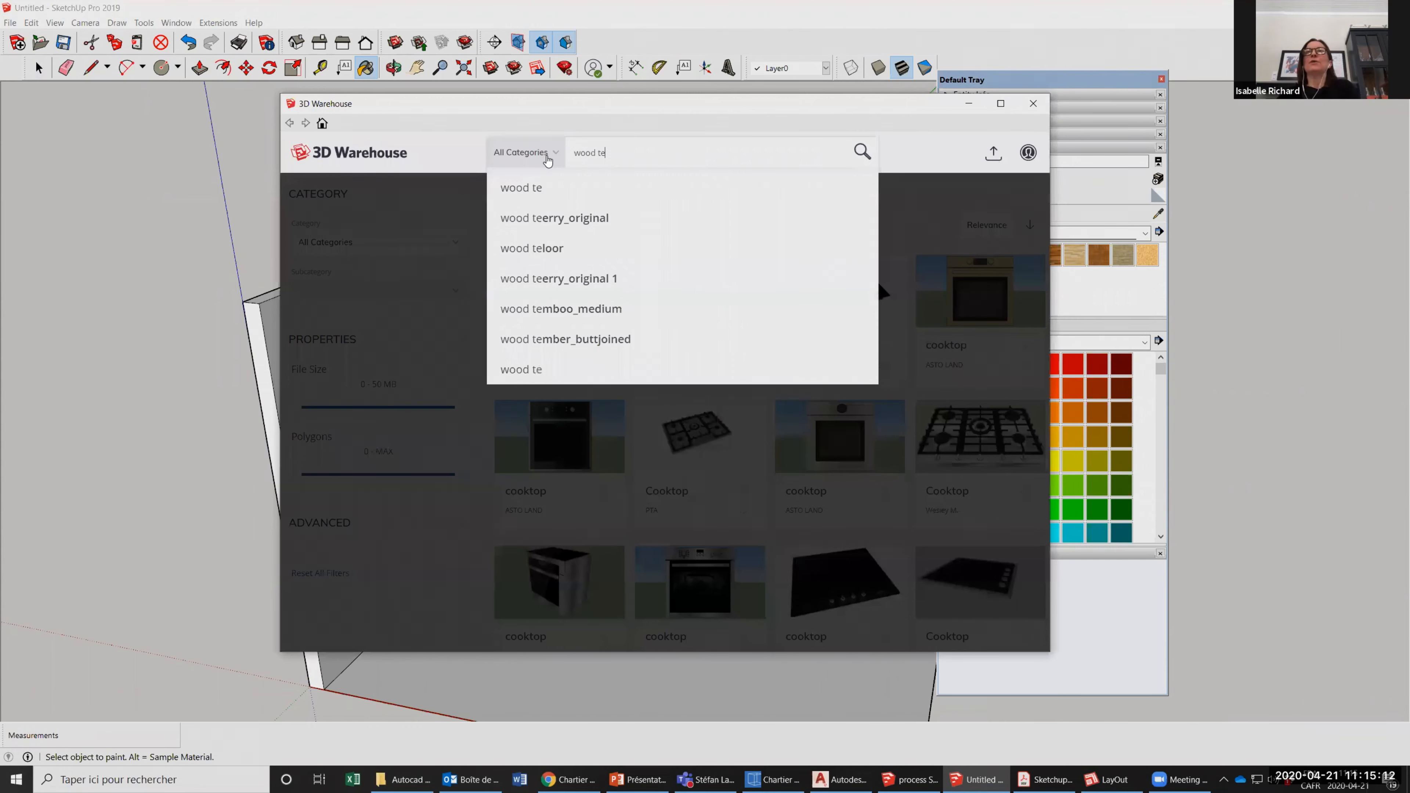
{"action": "type", "text": "xture"}
{"action": "key", "text": "Return"}
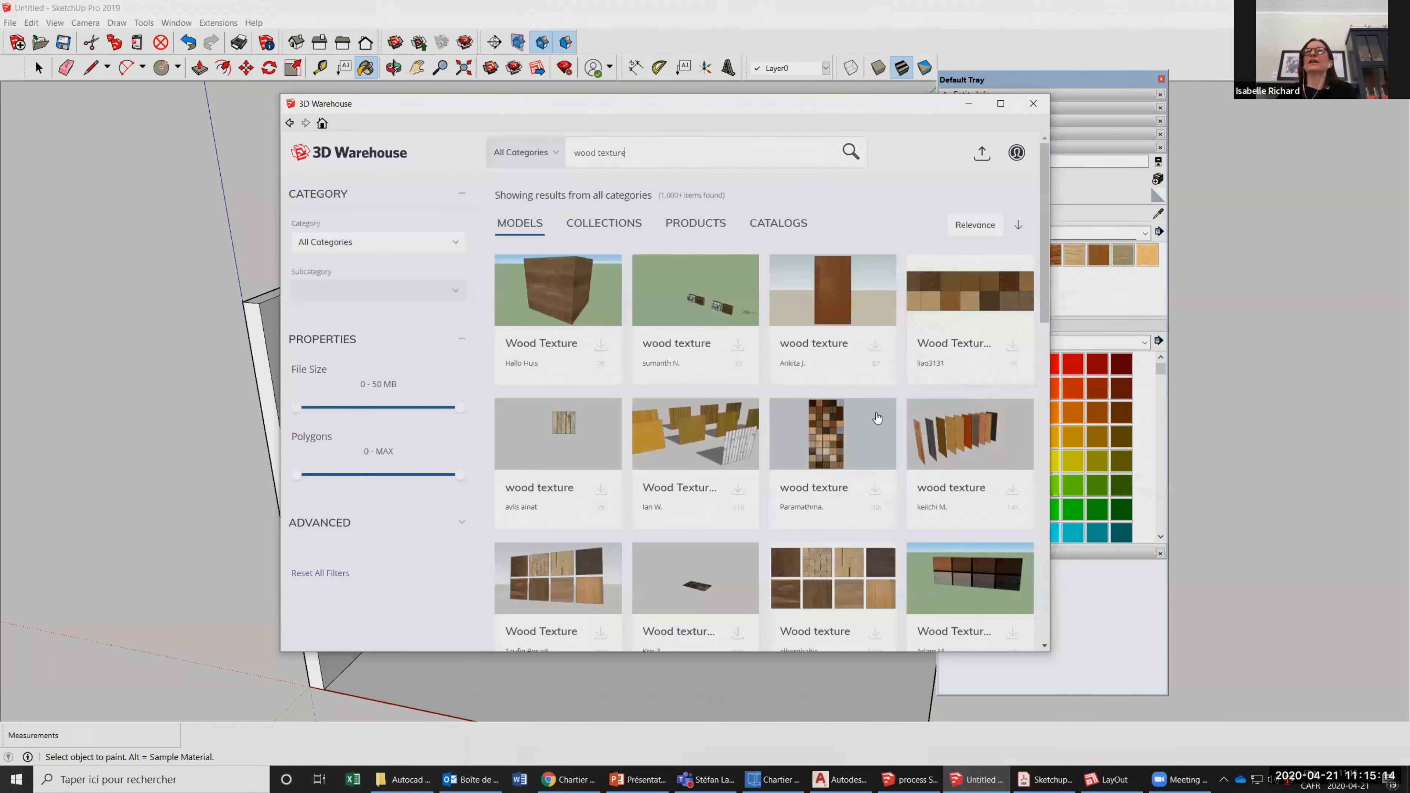
Download the "Wood texture" model with eight wood samples in two rows and load it directly into the current model.
{"action": "scroll", "coordinate": [844, 356], "scroll_direction": "down", "scroll_amount": 3}
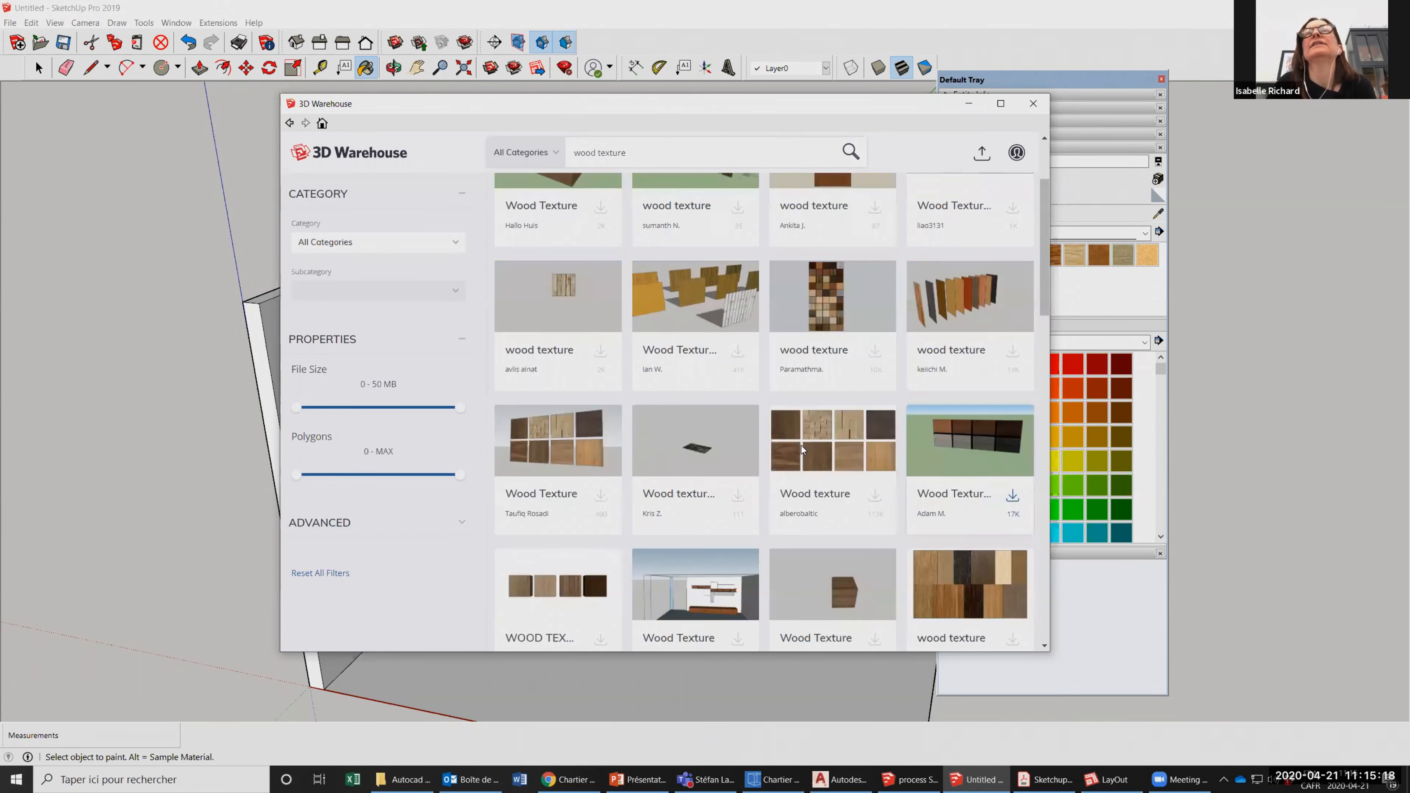
{"action": "left_click", "coordinate": [801, 450]}
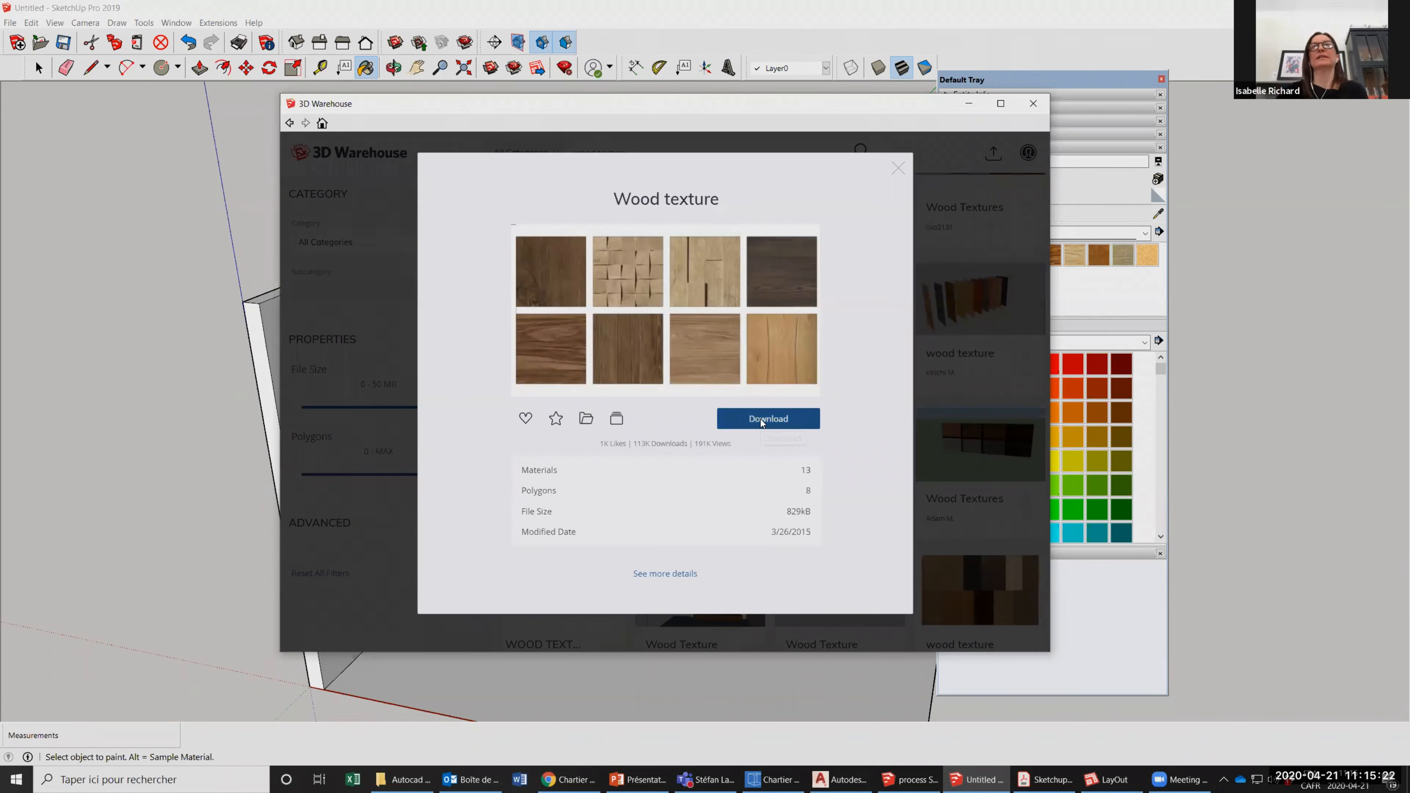
{"action": "left_click", "coordinate": [762, 421]}
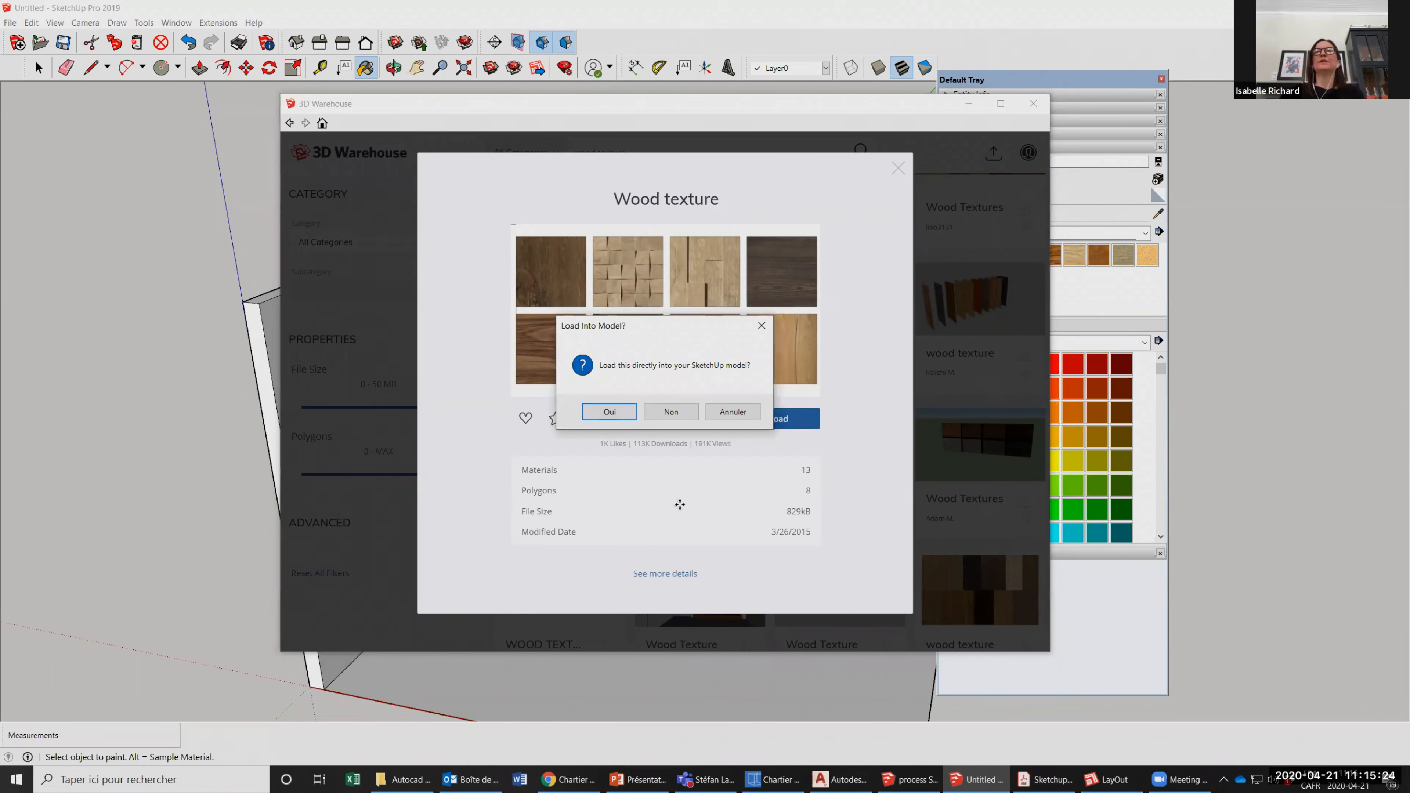
{"action": "key", "text": "Return"}
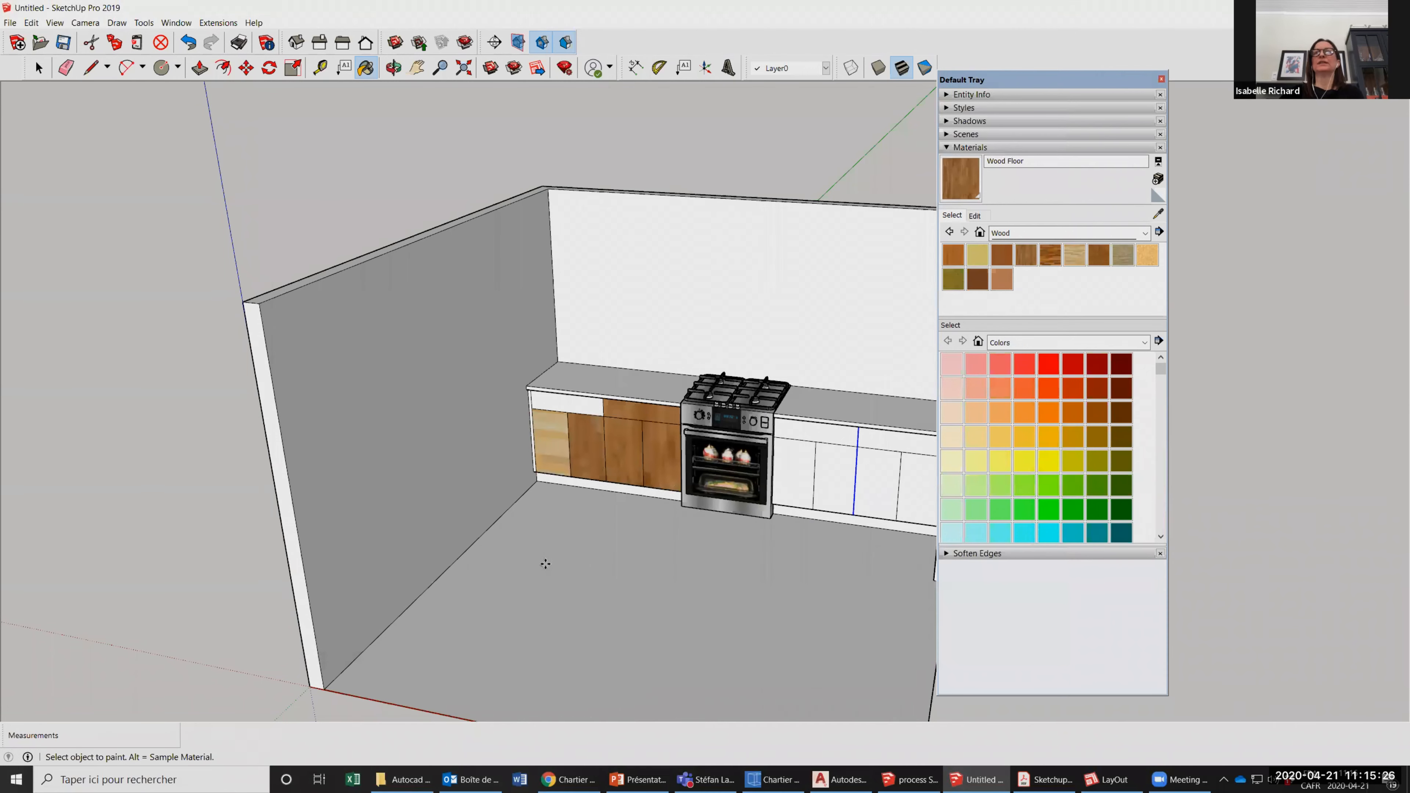
Place the eight-panel wood texture component outside the room, beyond the open front corner of its right wall.
{"action": "scroll", "coordinate": [546, 563], "scroll_direction": "down", "scroll_amount": 3}
{"action": "scroll", "coordinate": [523, 565], "scroll_direction": "down", "scroll_amount": 2}
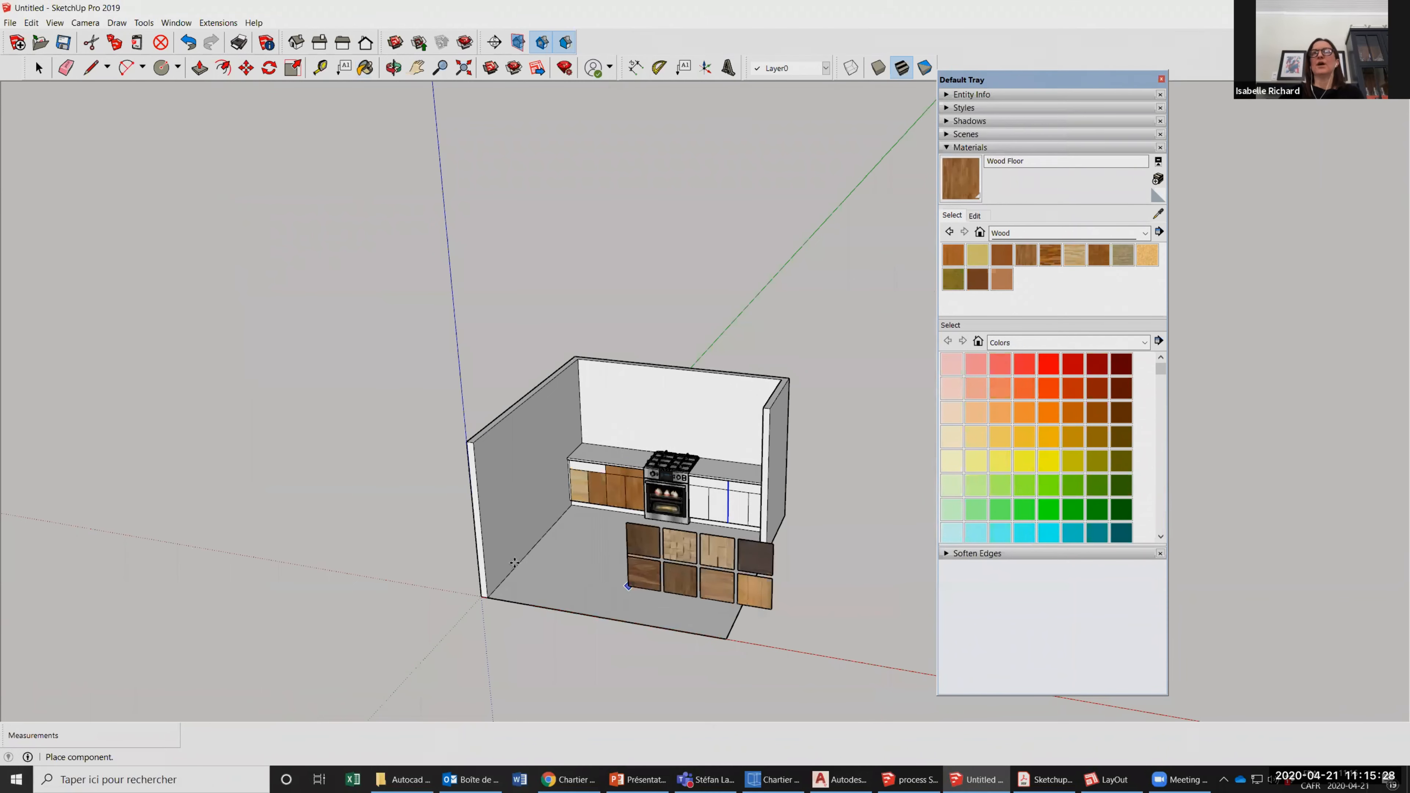
{"action": "scroll", "coordinate": [628, 583], "scroll_direction": "up", "scroll_amount": 3}
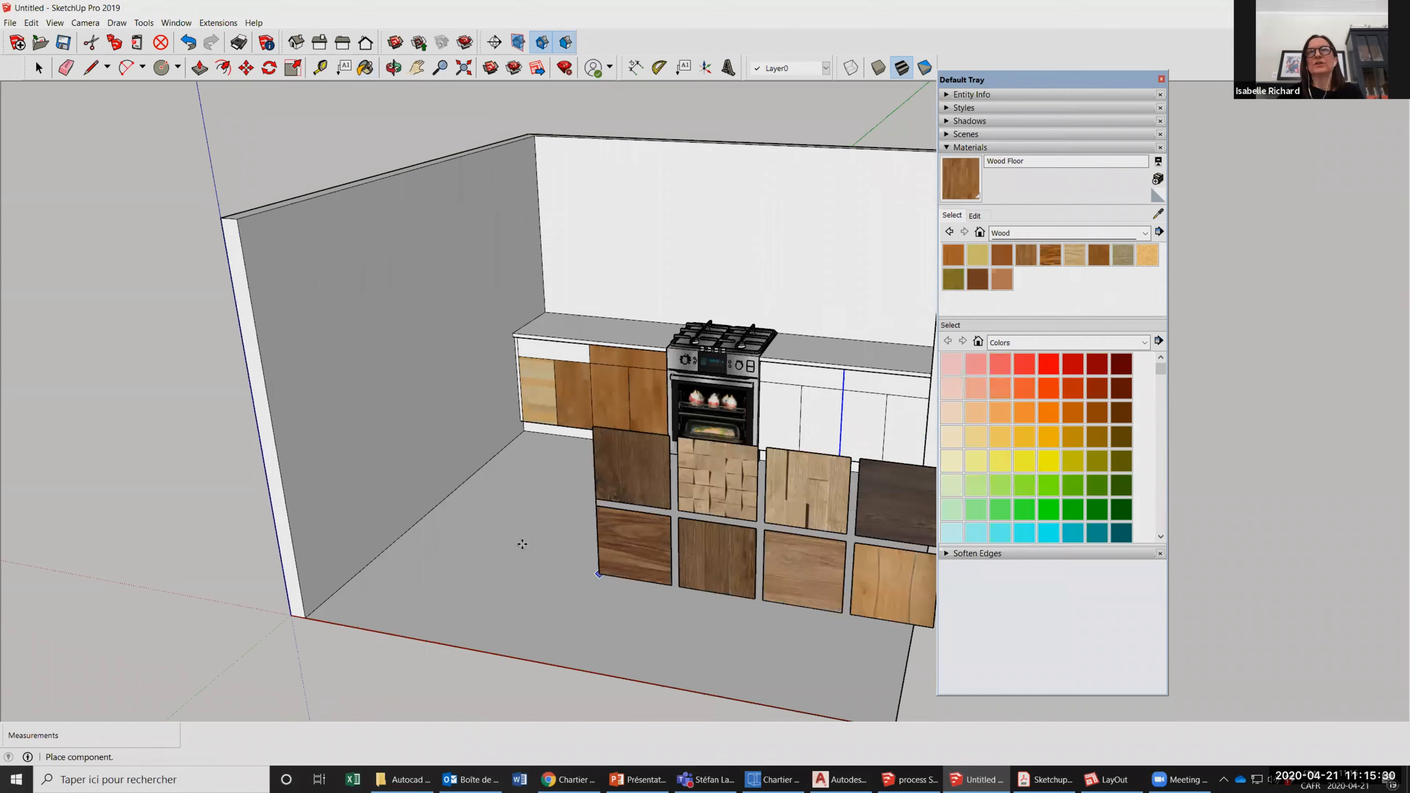
{"action": "scroll", "coordinate": [523, 544], "scroll_direction": "down", "scroll_amount": 4}
{"action": "scroll", "coordinate": [749, 588], "scroll_direction": "up", "scroll_amount": 1}
{"action": "scroll", "coordinate": [727, 568], "scroll_direction": "down", "scroll_amount": 1}
{"action": "left_click", "coordinate": [727, 569]}
Sample the wood material from the third panel in the lower row of the placed wood texture component.
{"action": "key", "text": "o"}
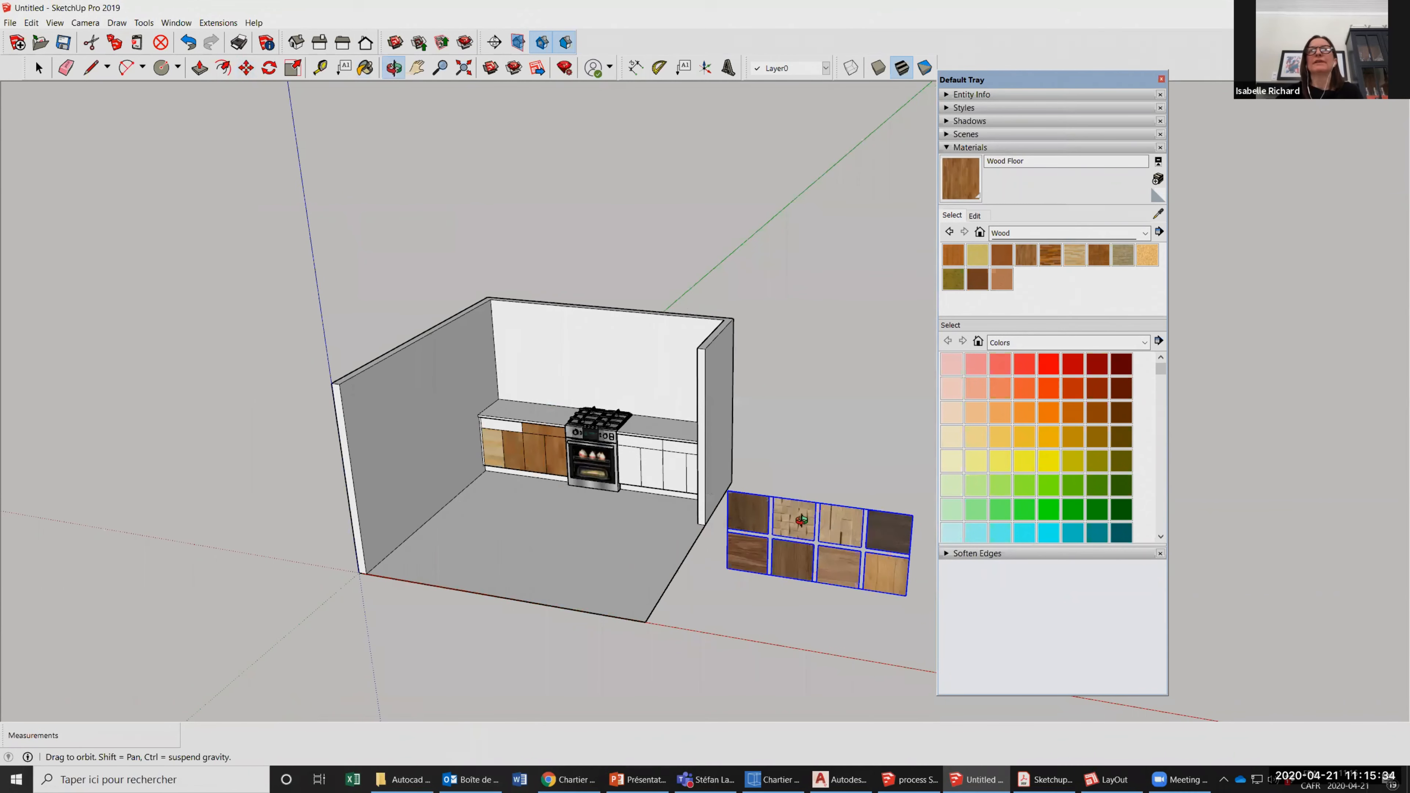
{"action": "middle_click_drag", "start_coordinate": [801, 520], "coordinate": [657, 544]}
{"action": "scroll", "coordinate": [739, 530], "scroll_direction": "up", "scroll_amount": 5}
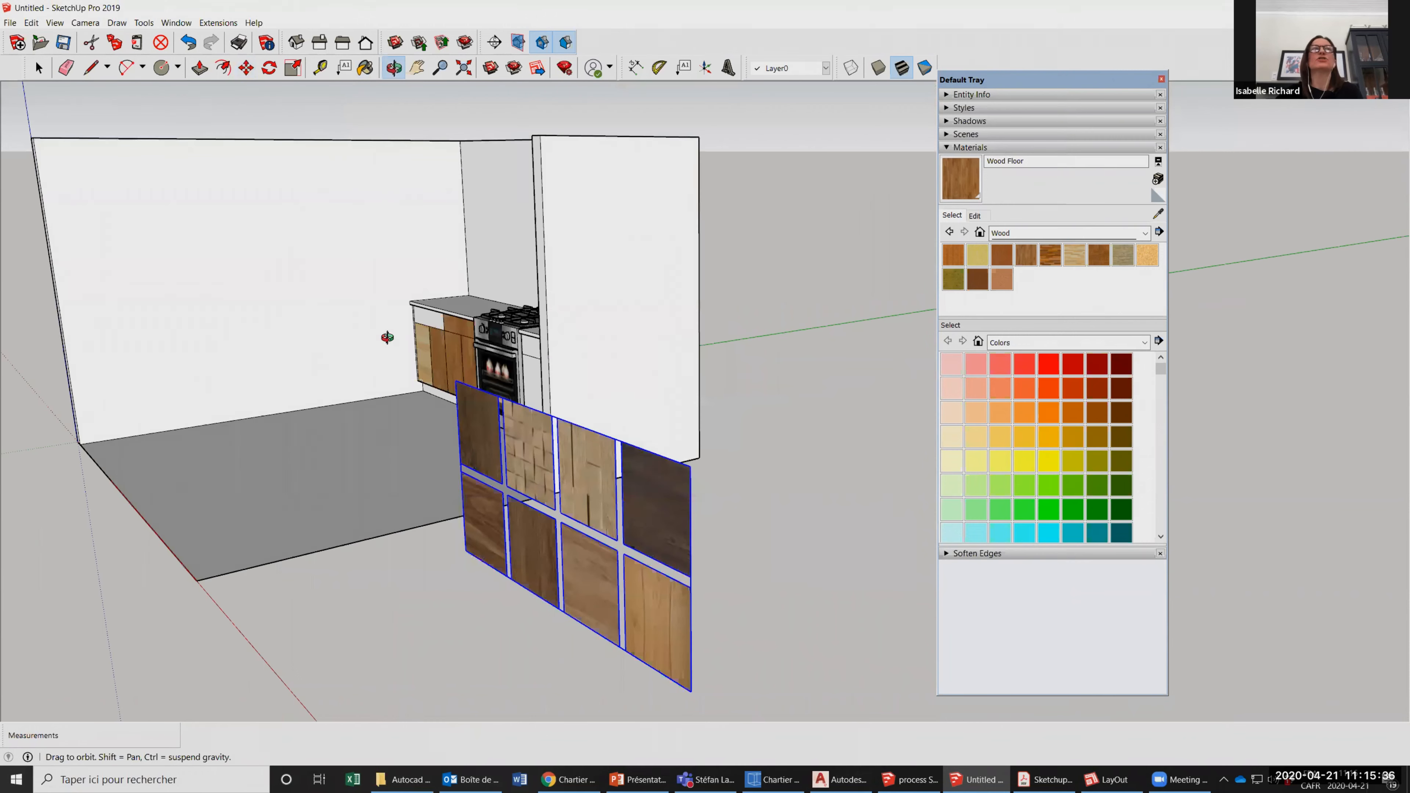
{"action": "left_click_drag", "start_coordinate": [311, 287], "coordinate": [571, 267]}
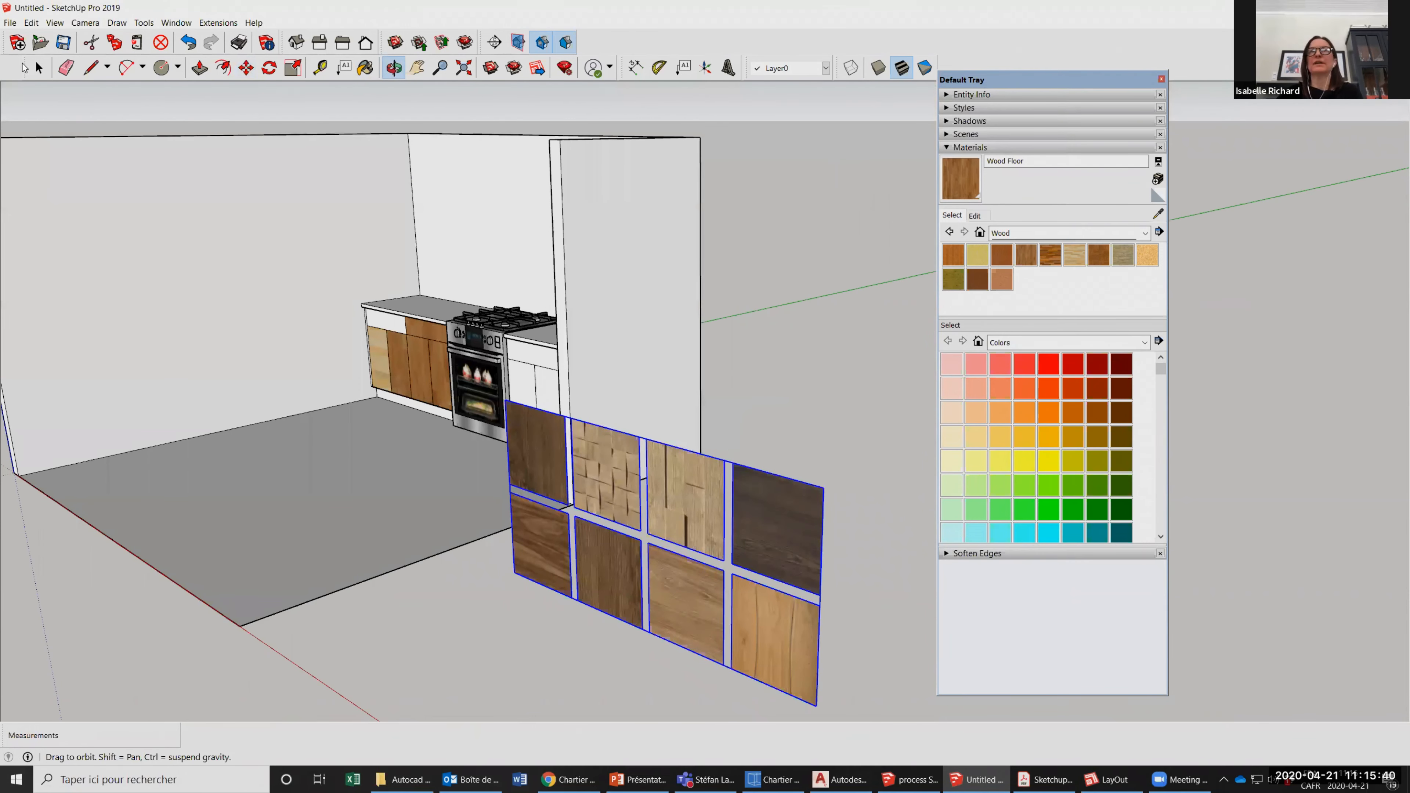
{"action": "left_click", "coordinate": [39, 68]}
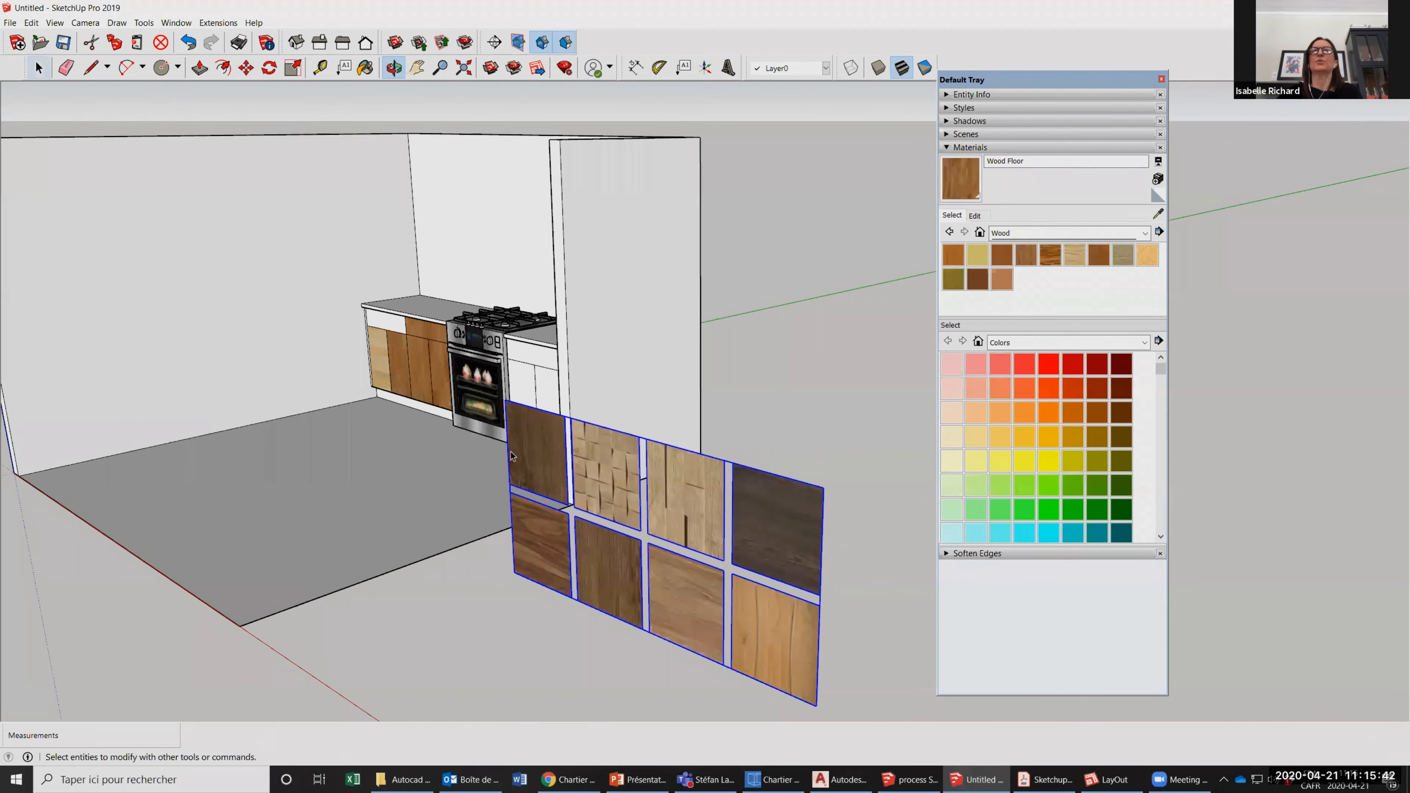
{"action": "left_click", "coordinate": [48, 63]}
{"action": "scroll", "coordinate": [747, 540], "scroll_direction": "down", "scroll_amount": 1}
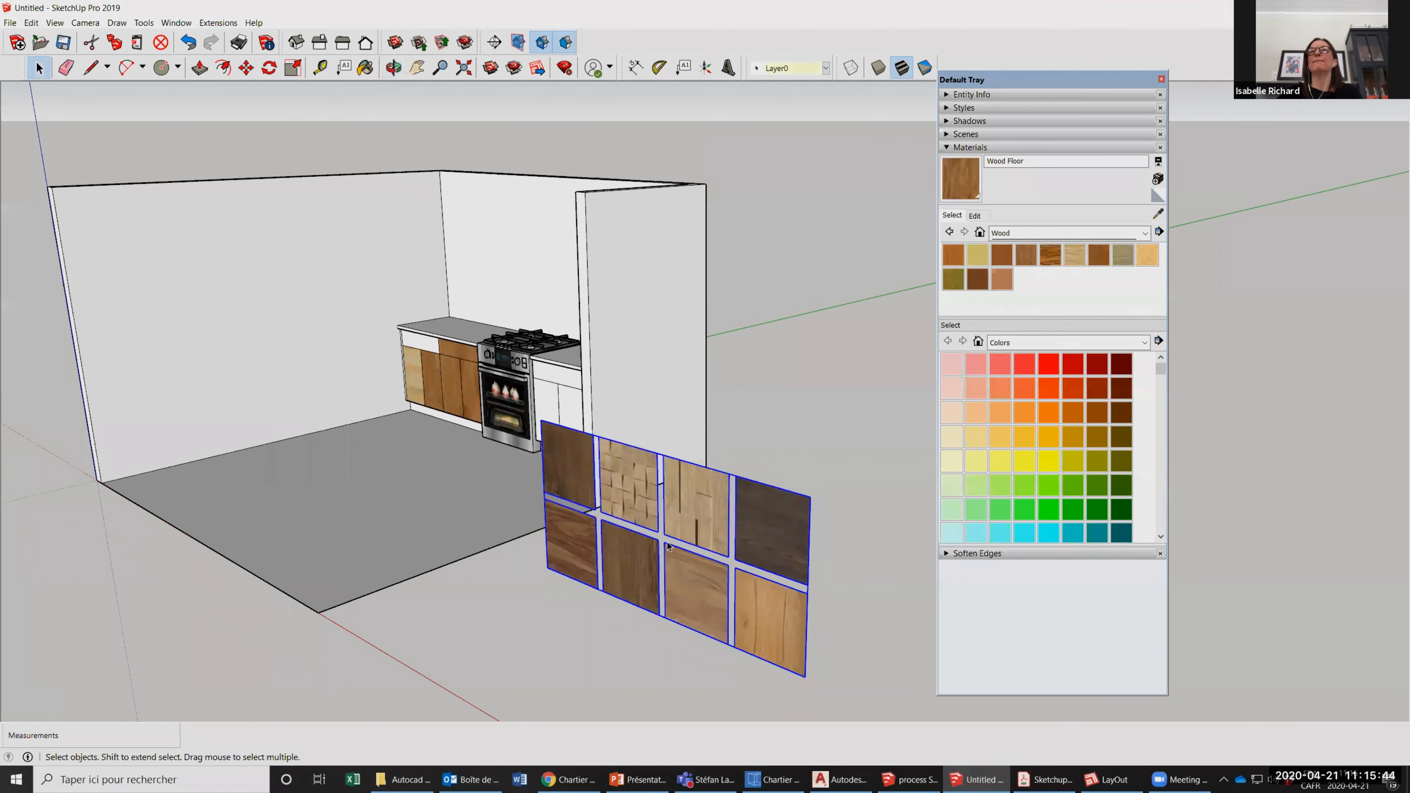
{"action": "scroll", "coordinate": [658, 471], "scroll_direction": "down", "scroll_amount": 1}
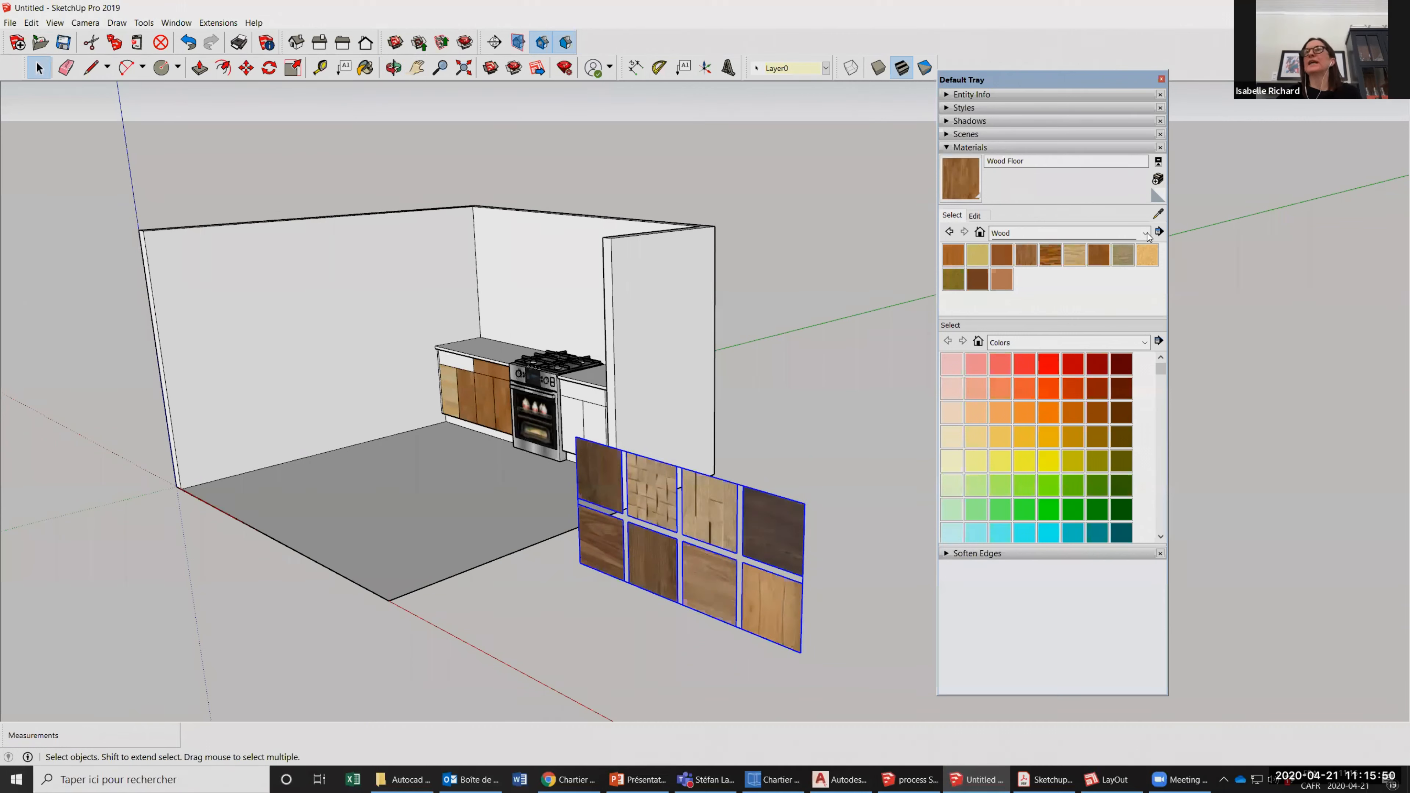
{"action": "left_click", "coordinate": [1159, 213]}
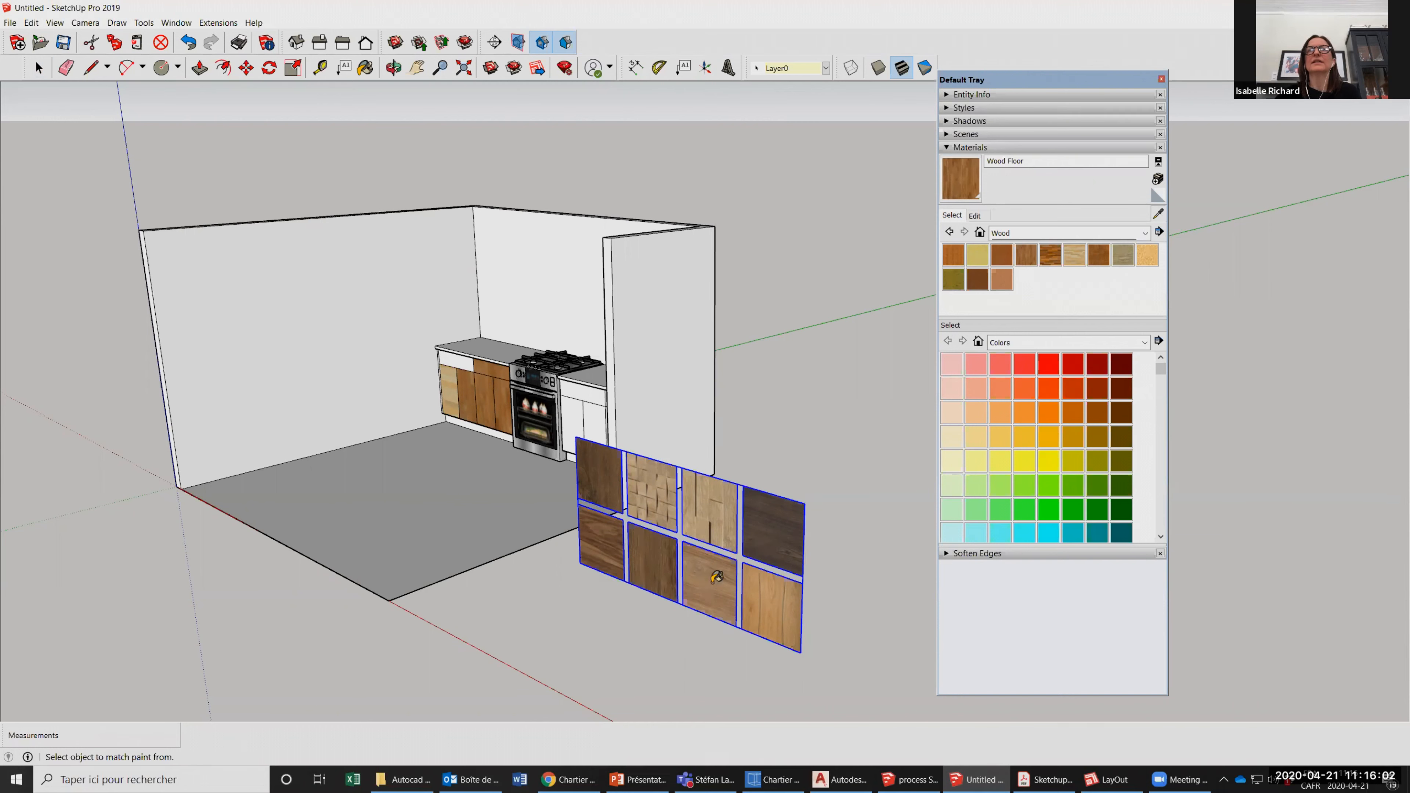
{"action": "left_click", "coordinate": [691, 575]}
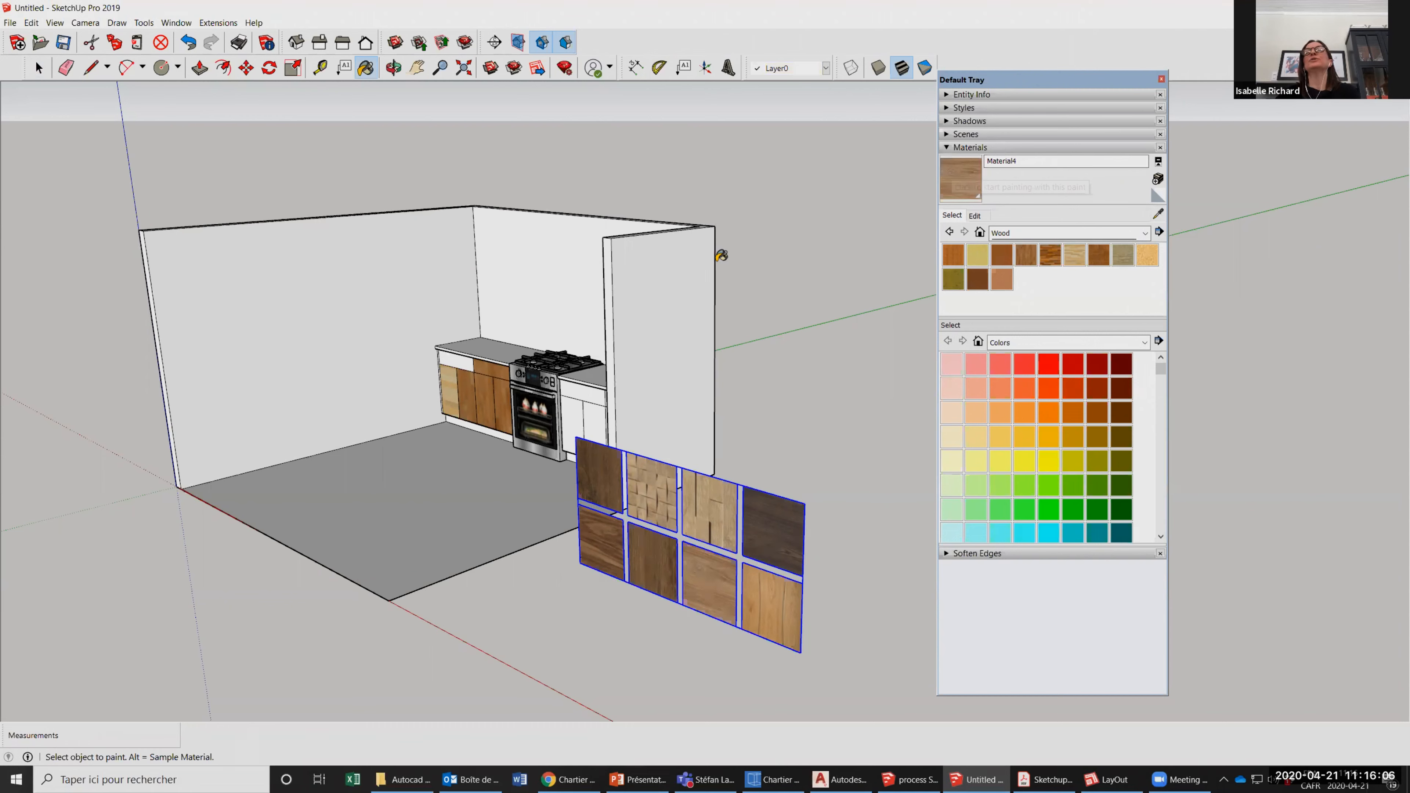
Paint the left counter's four doors and two drawers with the sampled wood, Material4.
{"action": "scroll", "coordinate": [383, 389], "scroll_direction": "up", "scroll_amount": 5}
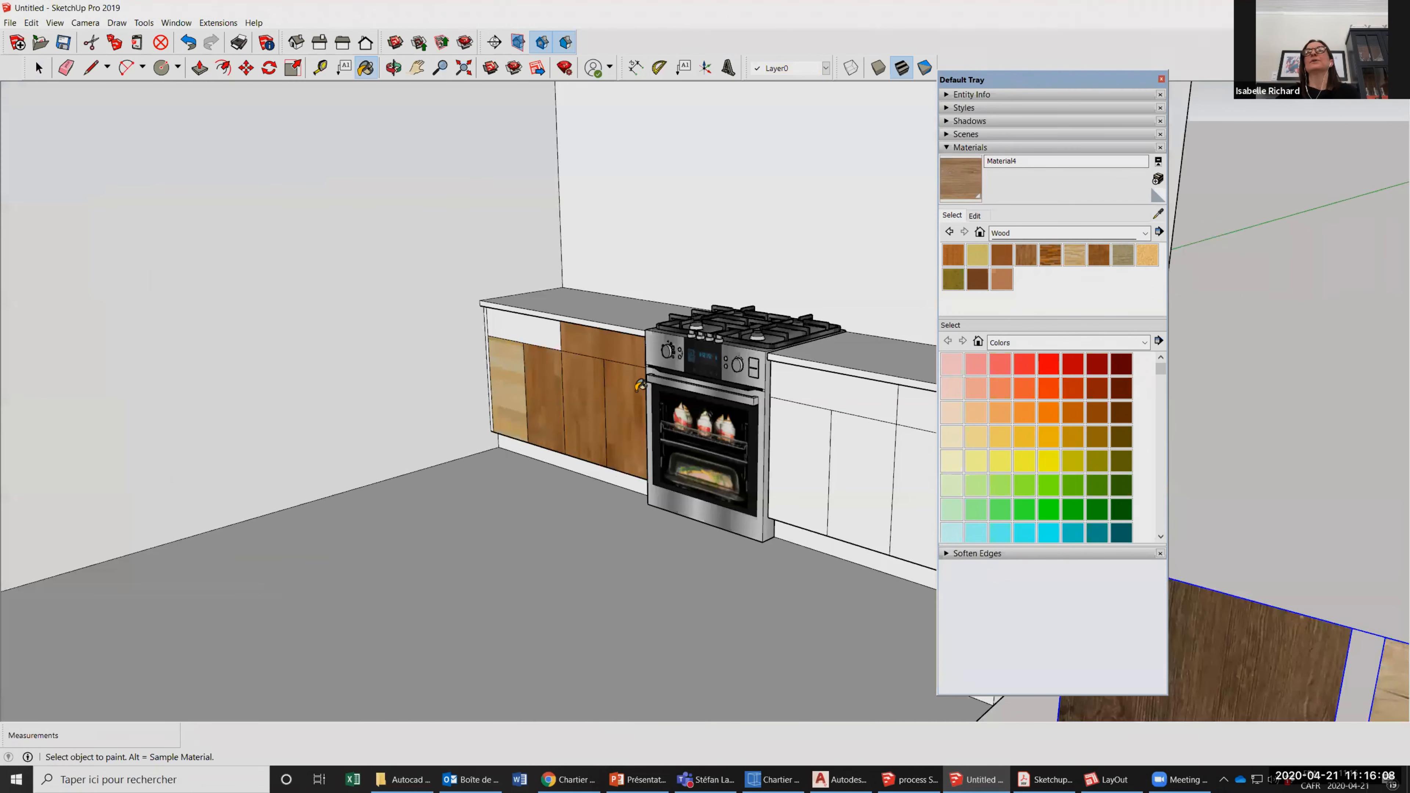
{"action": "scroll", "coordinate": [567, 357], "scroll_direction": "up", "scroll_amount": 2}
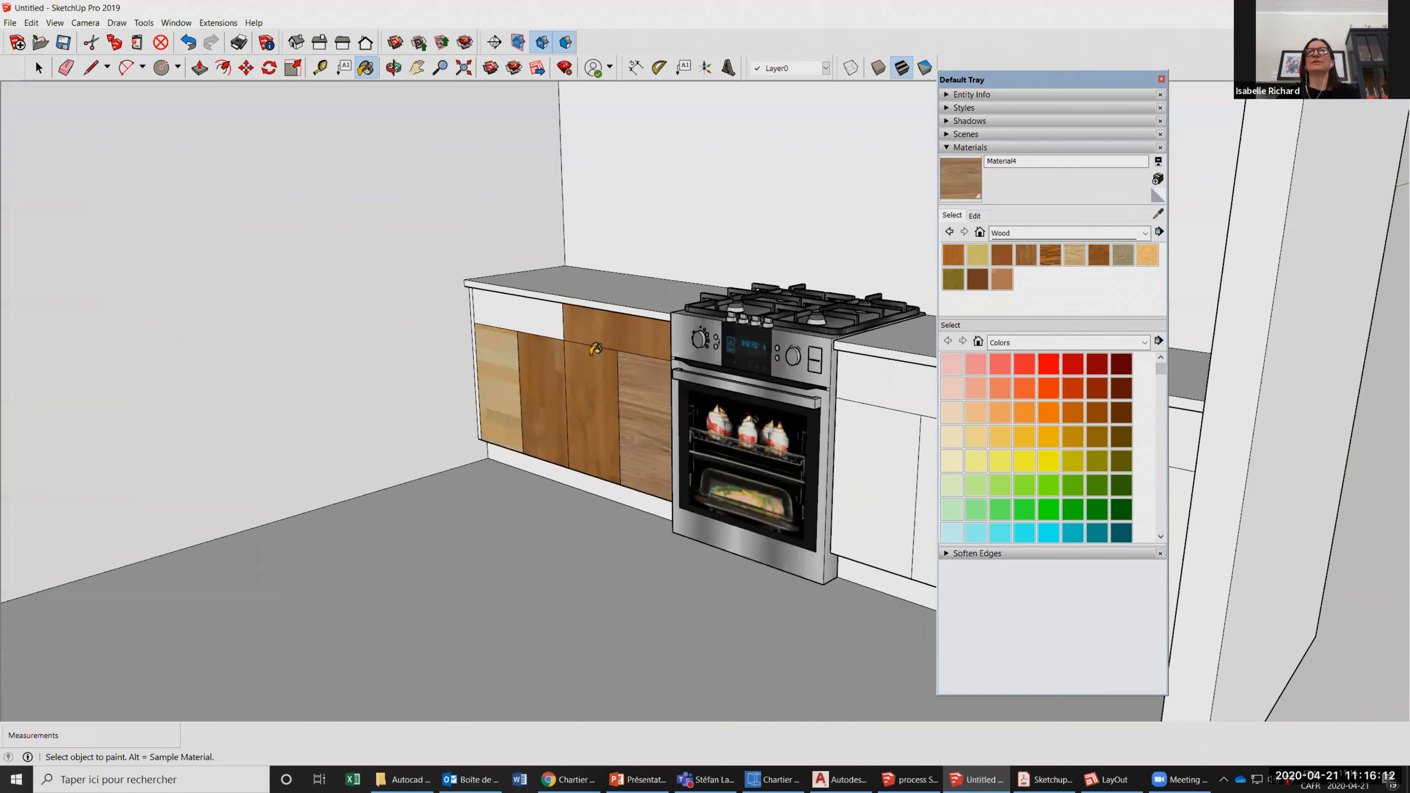
{"action": "scroll", "coordinate": [598, 330], "scroll_direction": "down", "scroll_amount": 1}
{"action": "left_click", "coordinate": [584, 358]}
{"action": "left_click", "coordinate": [598, 330]}
{"action": "left_click", "coordinate": [548, 323]}
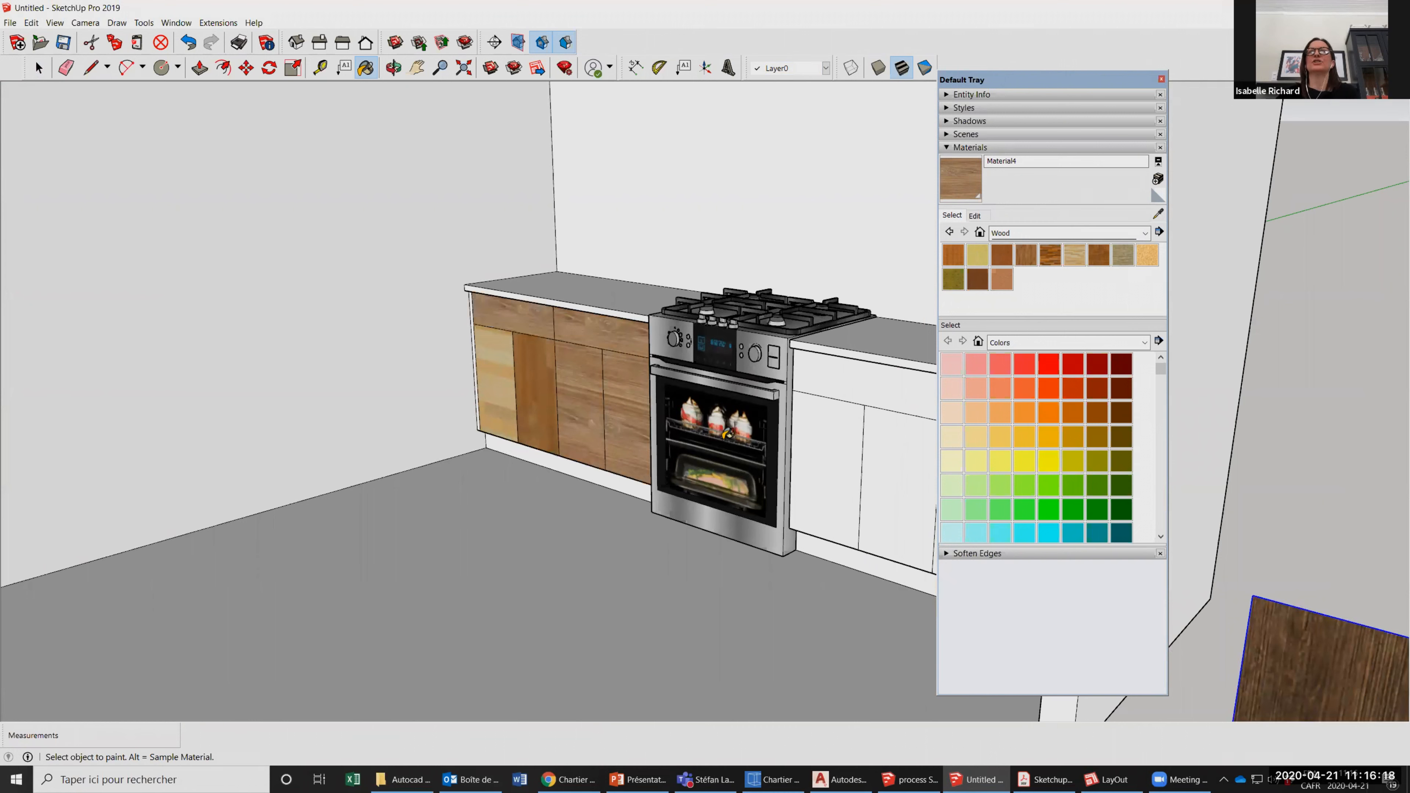
{"action": "left_click", "coordinate": [494, 367]}
{"action": "left_click", "coordinate": [528, 343]}
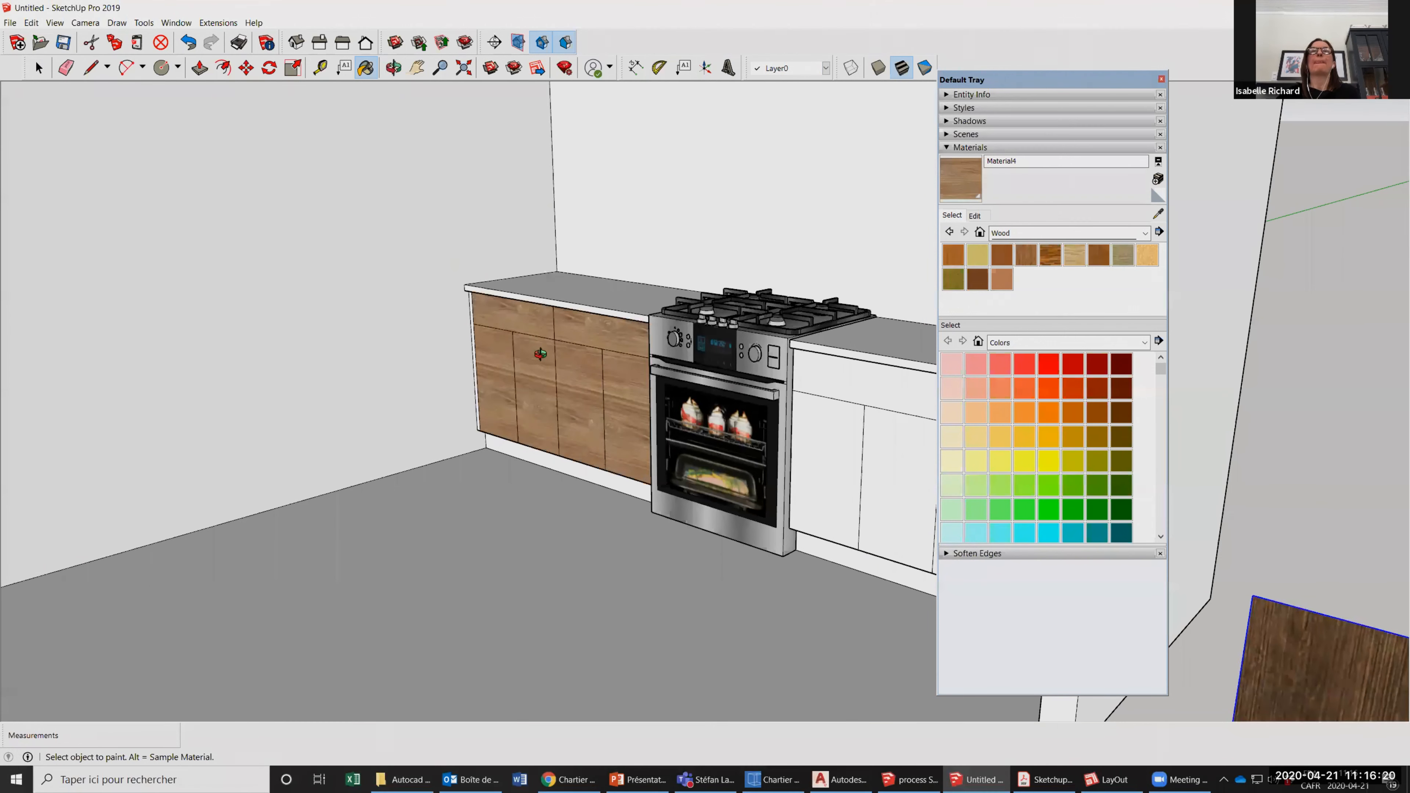
Paint the right counter's drawers and doors and the toe kicks of both counters with the sampled wood, Material4.
{"action": "left_click", "coordinate": [183, 43]}
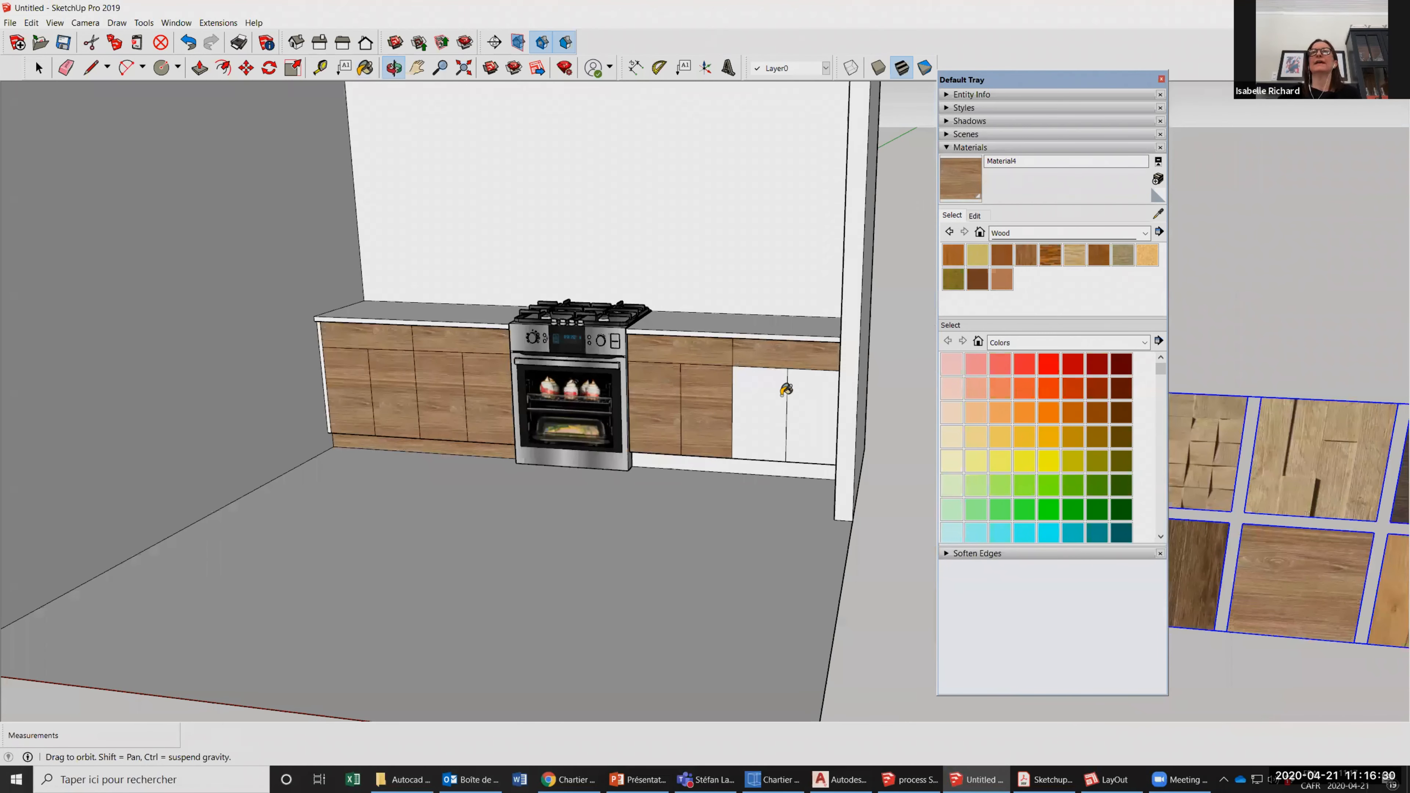
{"action": "scroll", "coordinate": [761, 486], "scroll_direction": "up", "scroll_amount": 2}
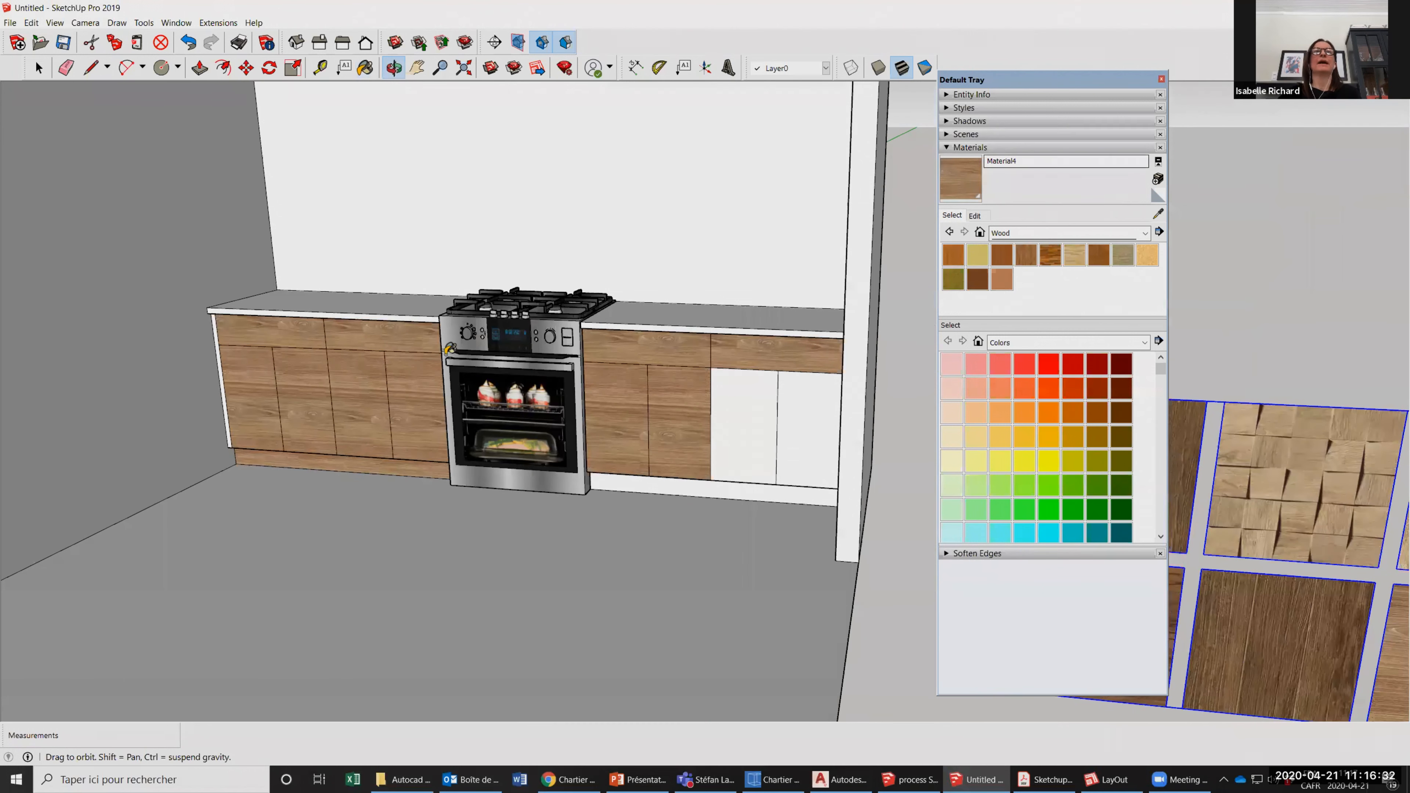
{"action": "left_click", "coordinate": [365, 68]}
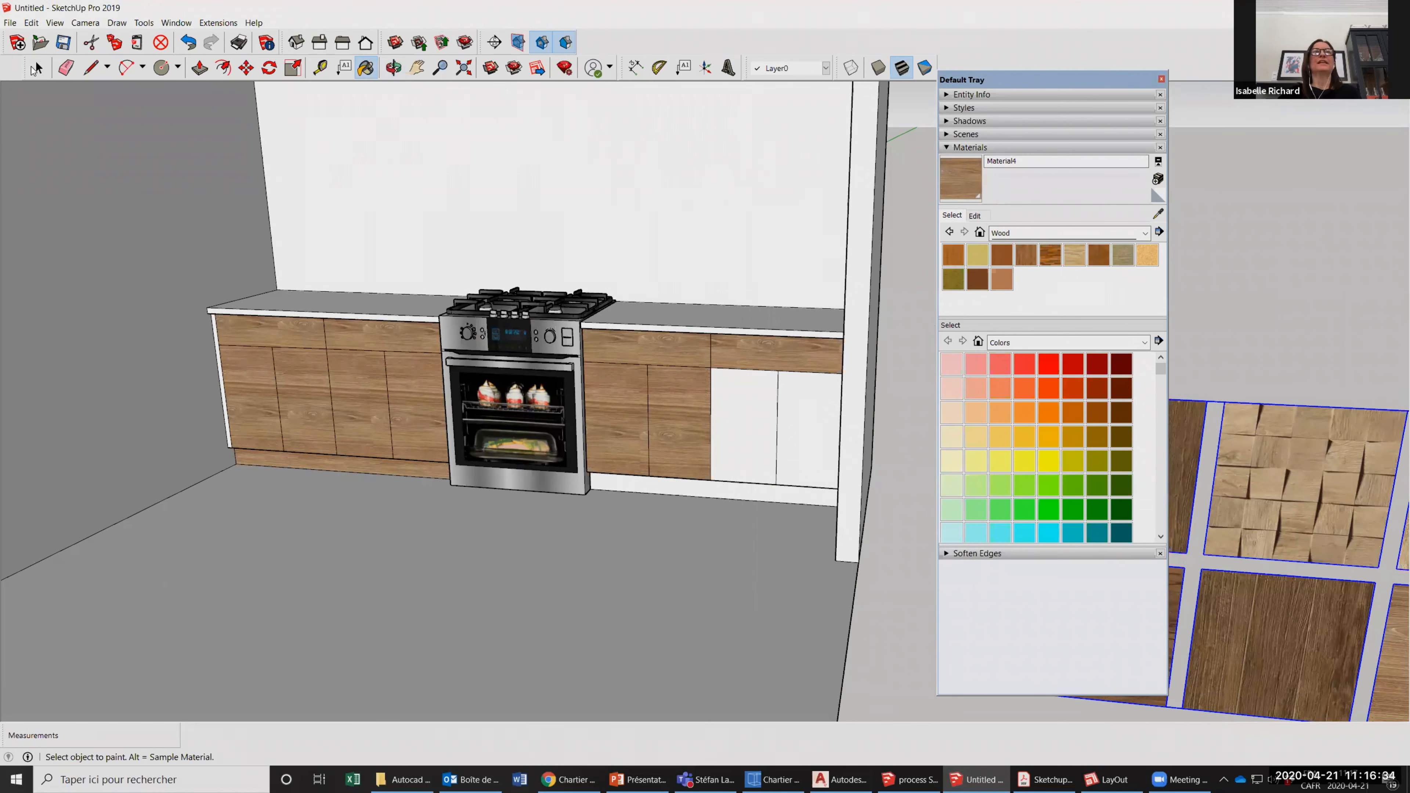
{"action": "left_click", "coordinate": [744, 411]}
{"action": "left_click", "coordinate": [808, 433]}
{"action": "left_click", "coordinate": [716, 490]}
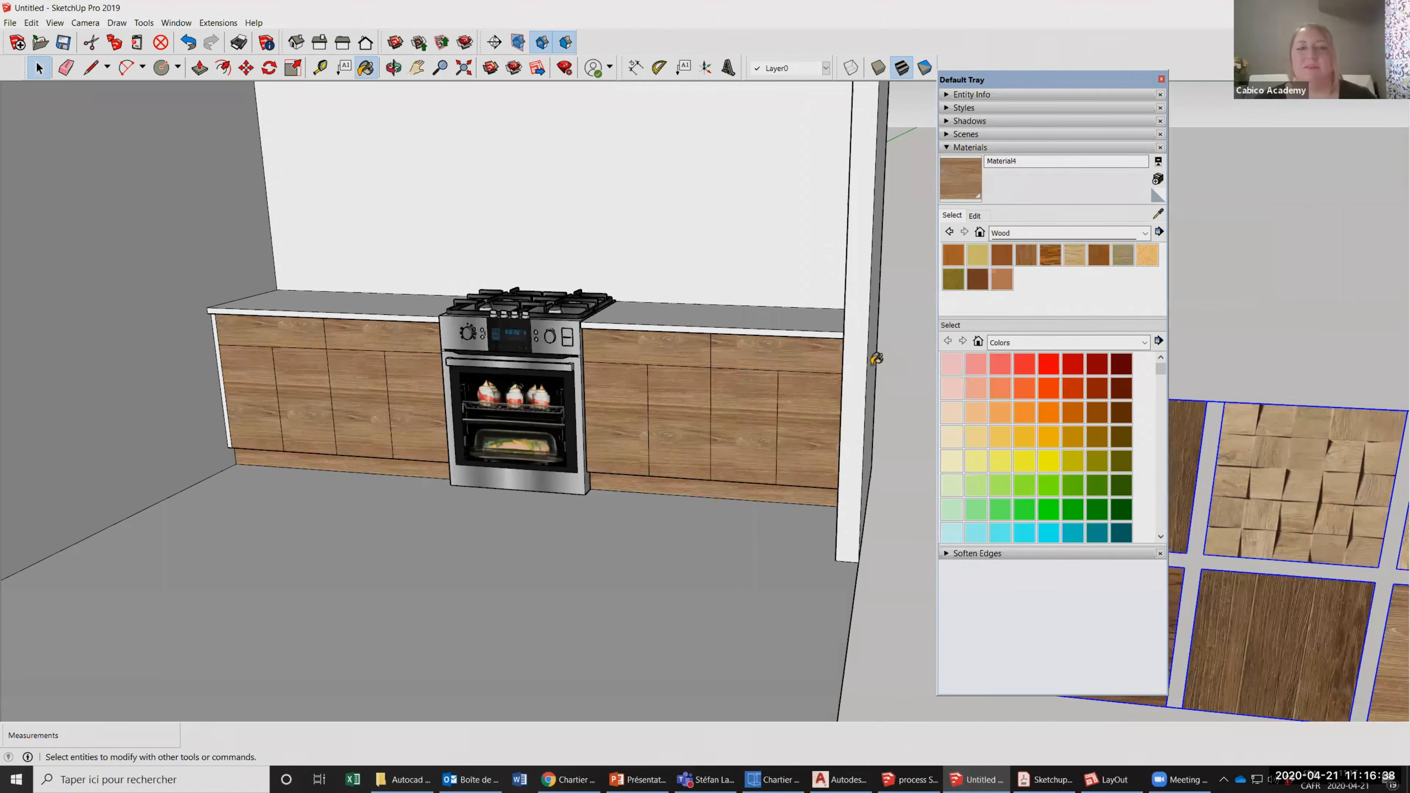
Paint the wall behind the counters and stove with the orange Color B05.
{"action": "middle_click_drag", "start_coordinate": [417, 364], "coordinate": [113, 381]}
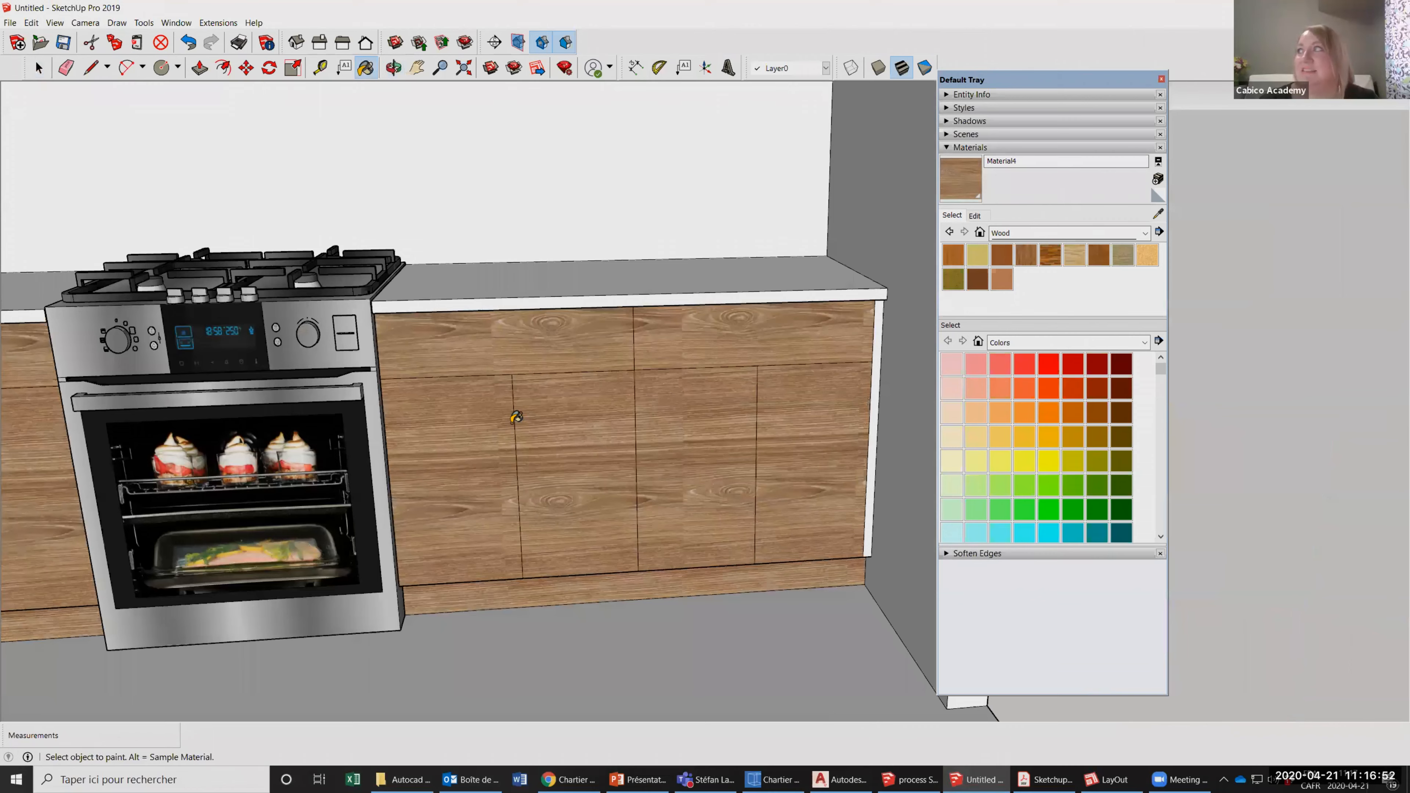
{"action": "scroll", "coordinate": [515, 417], "scroll_direction": "down", "scroll_amount": 5}
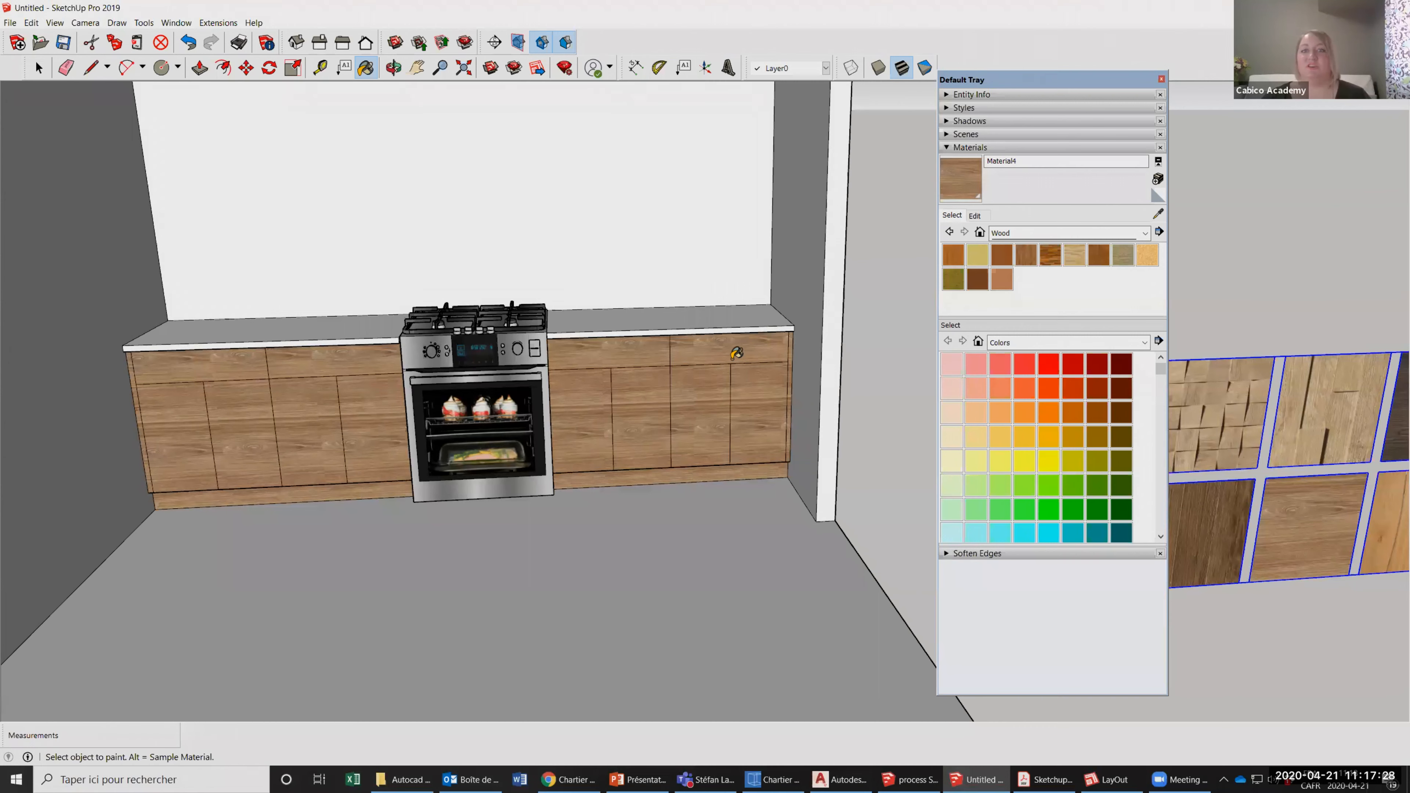
{"action": "scroll", "coordinate": [567, 435], "scroll_direction": "down", "scroll_amount": 3}
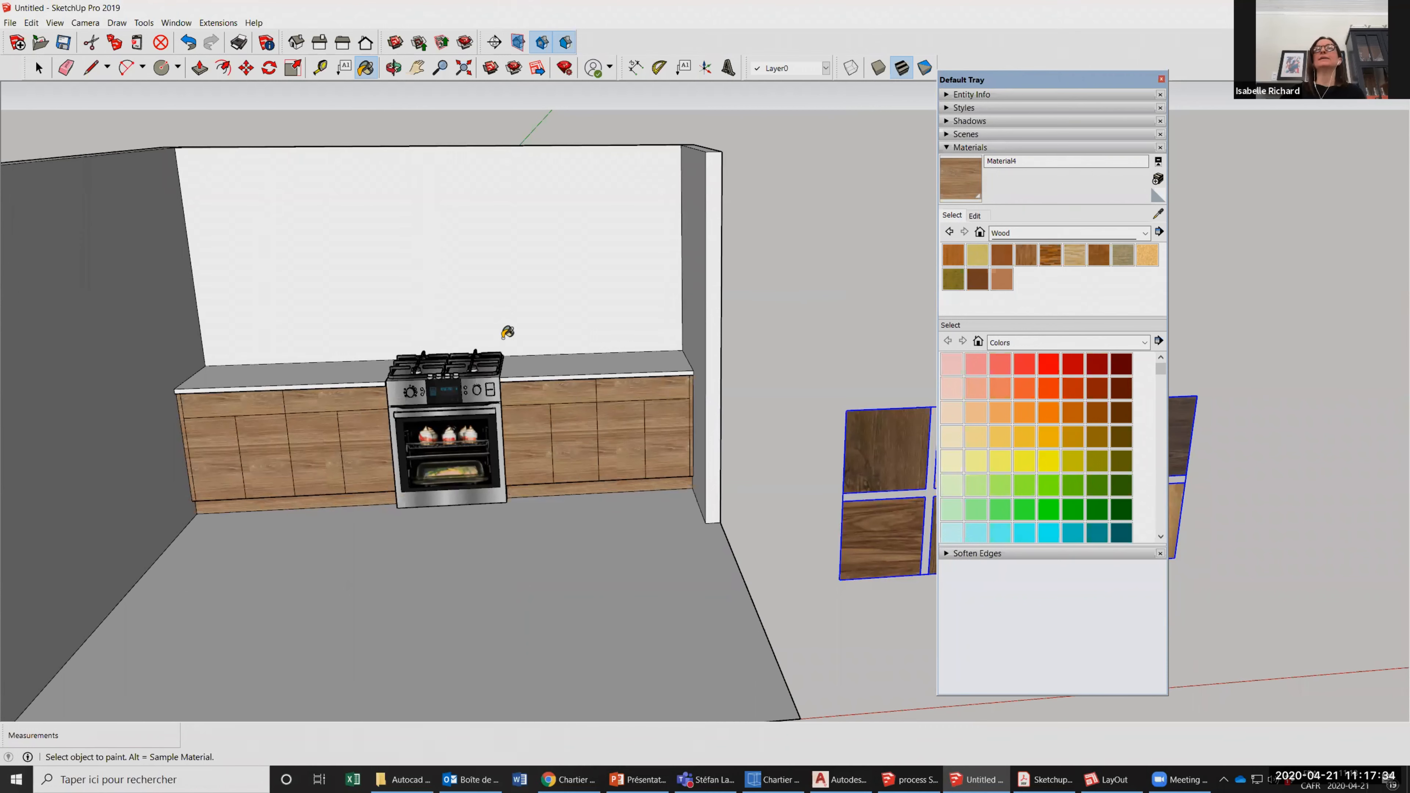
{"action": "scroll", "coordinate": [501, 338], "scroll_direction": "down", "scroll_amount": 1}
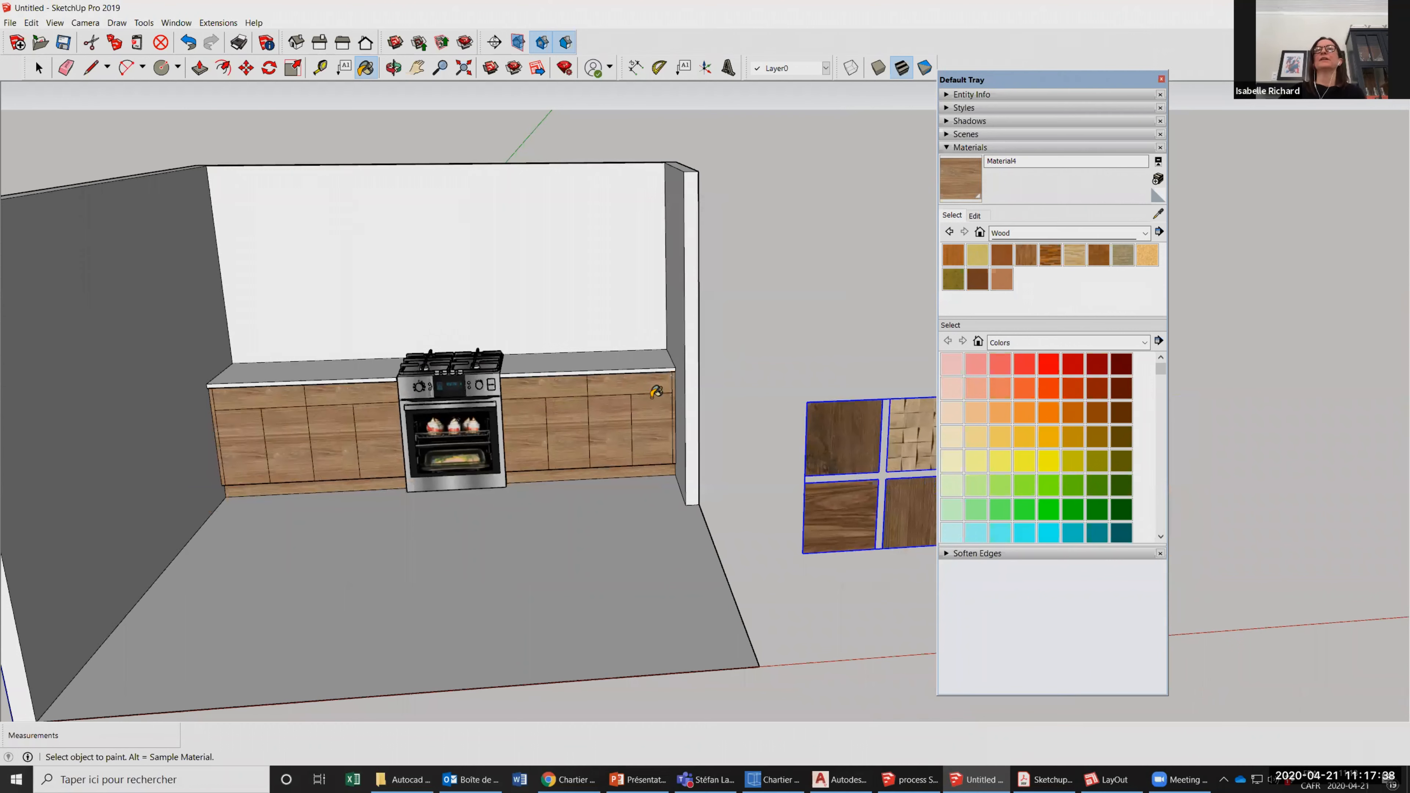
{"action": "scroll", "coordinate": [621, 334], "scroll_direction": "up", "scroll_amount": 2}
{"action": "left_click", "coordinate": [974, 216]}
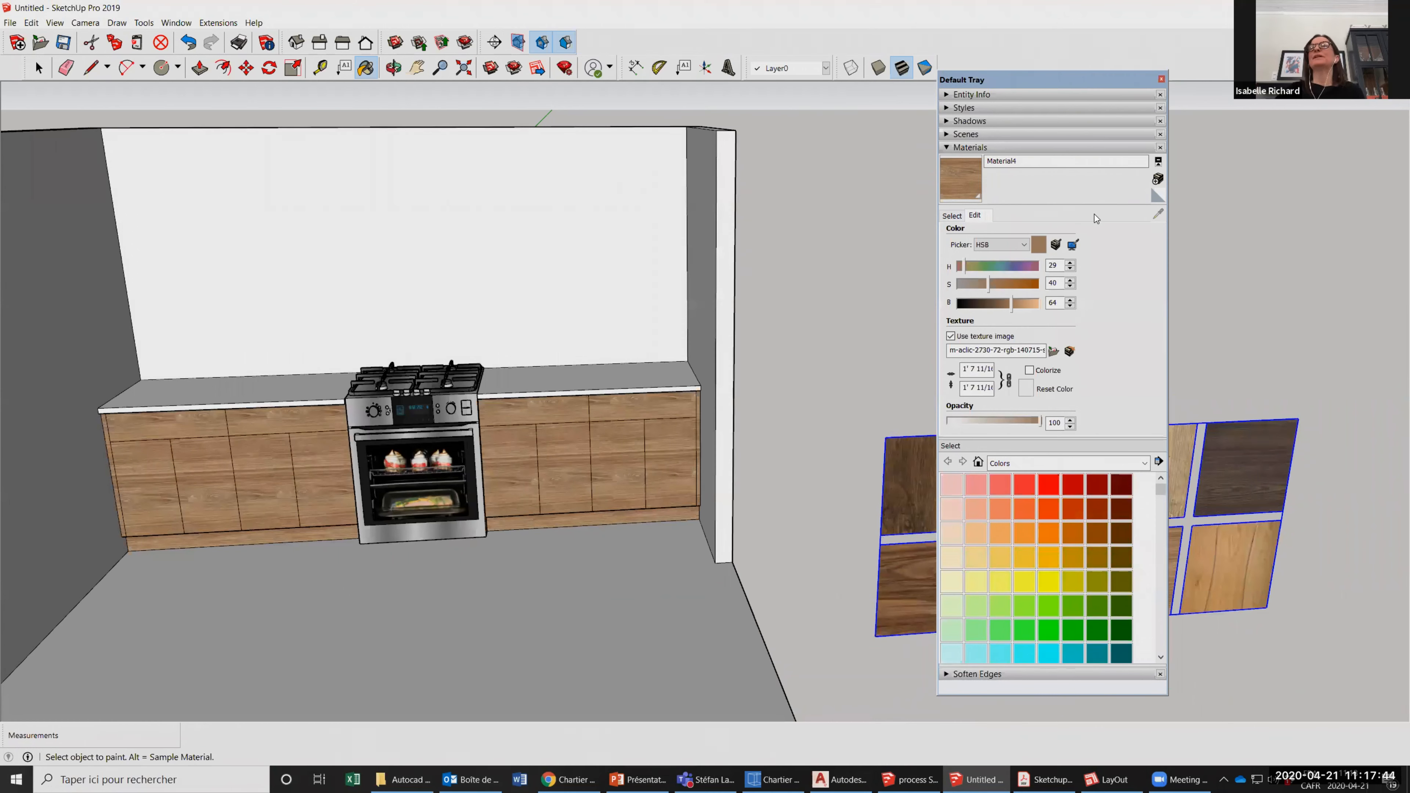
{"action": "left_click", "coordinate": [1049, 509]}
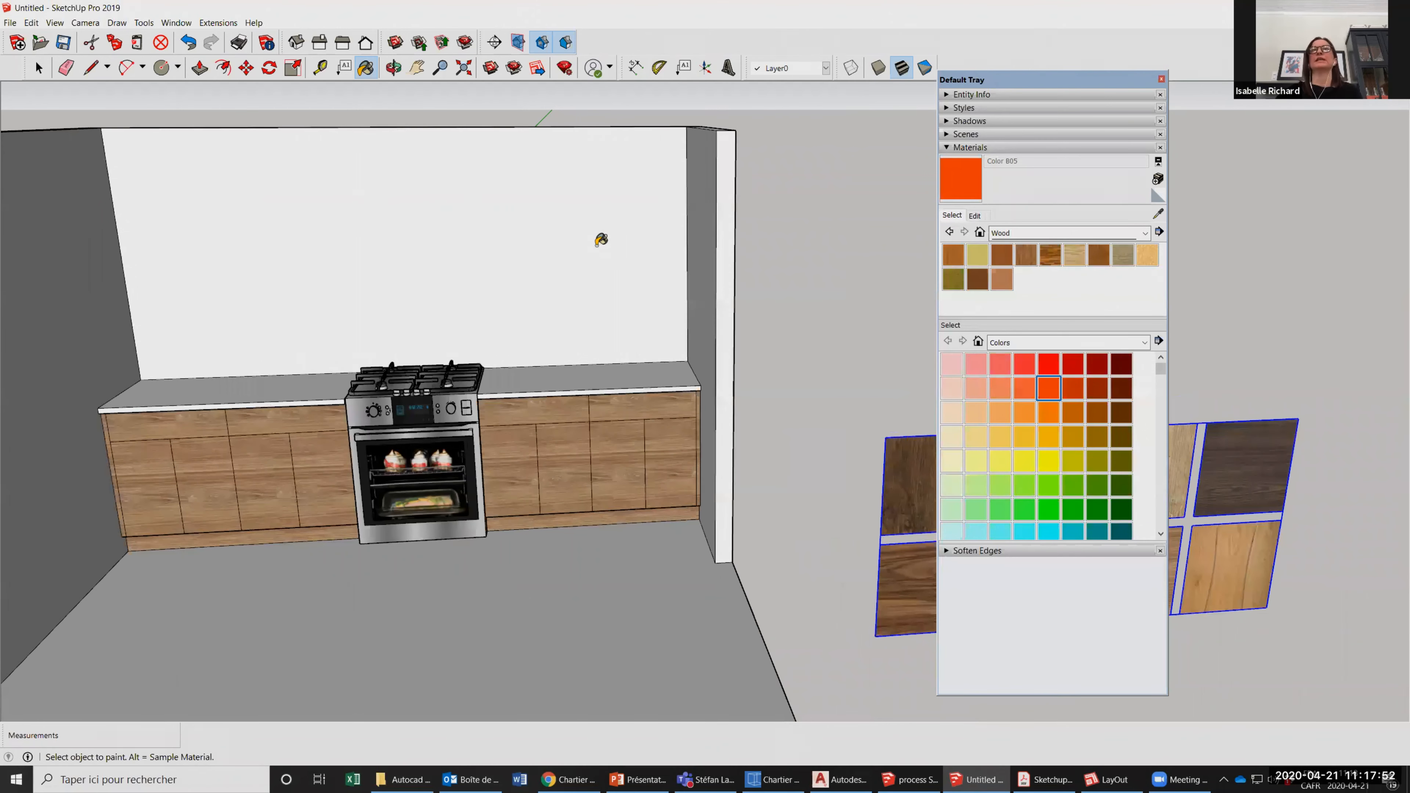
{"action": "left_click", "coordinate": [250, 143]}
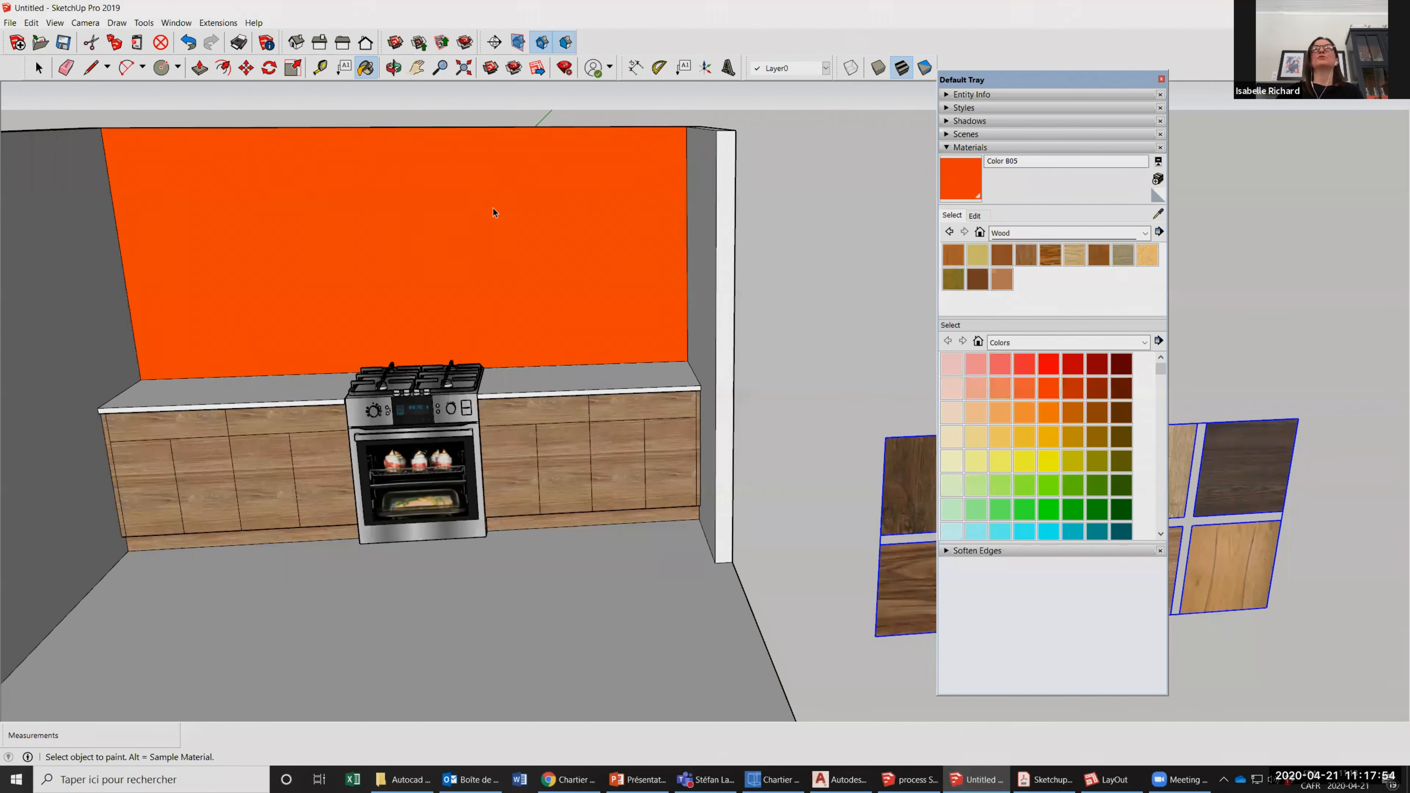
{"action": "key", "text": "space"}
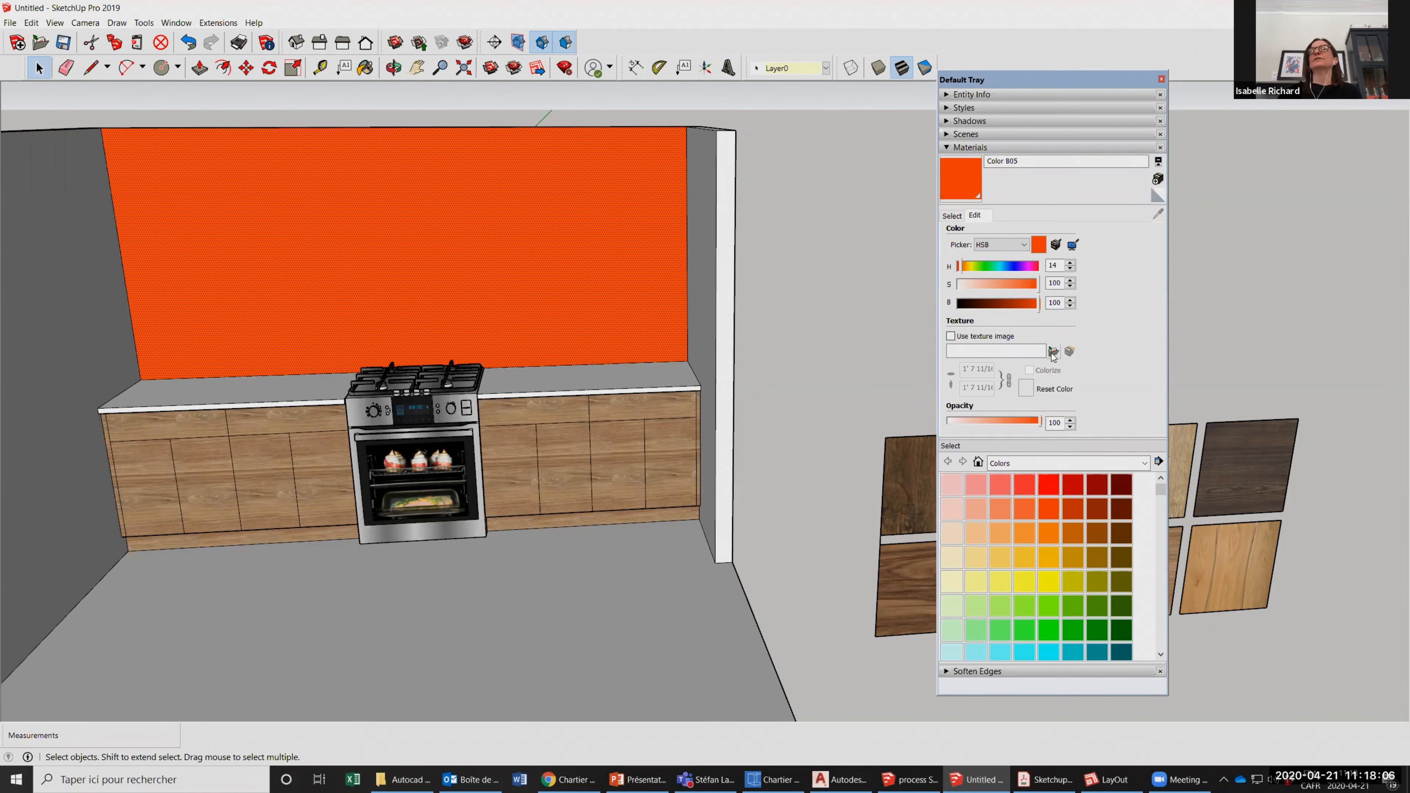
Choose the image "pierre des champs" from Bureau > Sketchup > Textures as the texture image for the orange wall material.
{"action": "left_click", "coordinate": [1051, 352]}
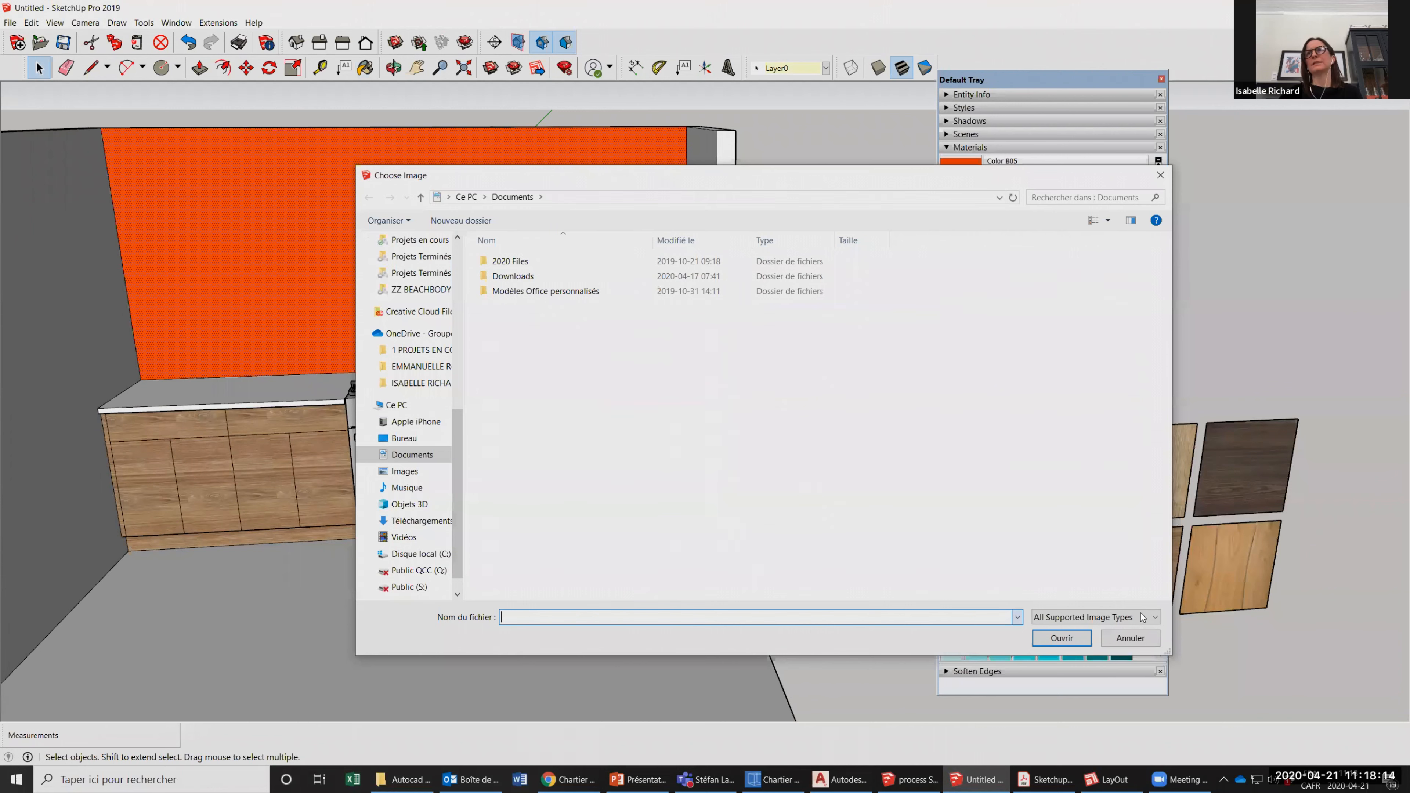
{"action": "left_click", "coordinate": [1159, 619]}
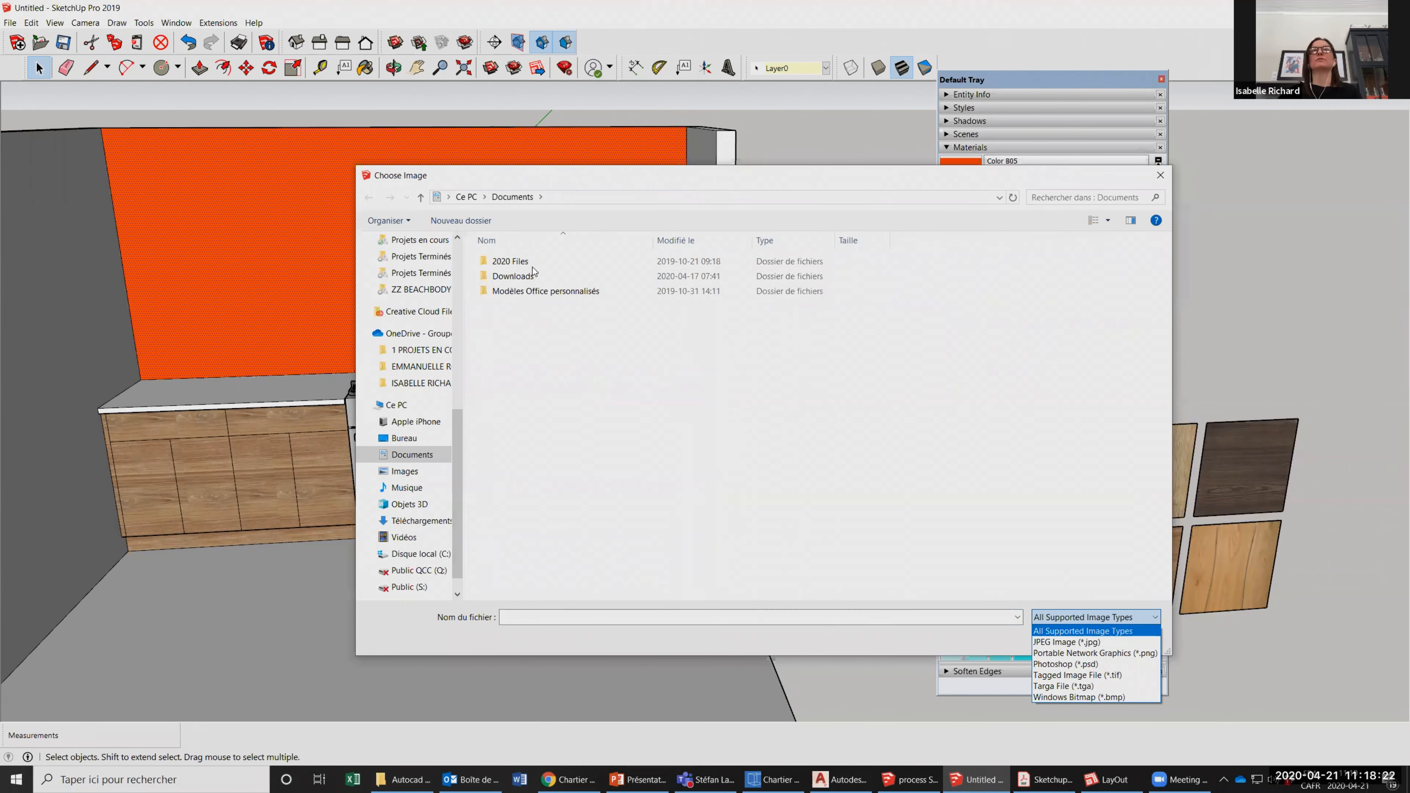
{"action": "left_click", "coordinate": [457, 422]}
{"action": "left_click_drag", "start_coordinate": [456, 418], "coordinate": [452, 243]}
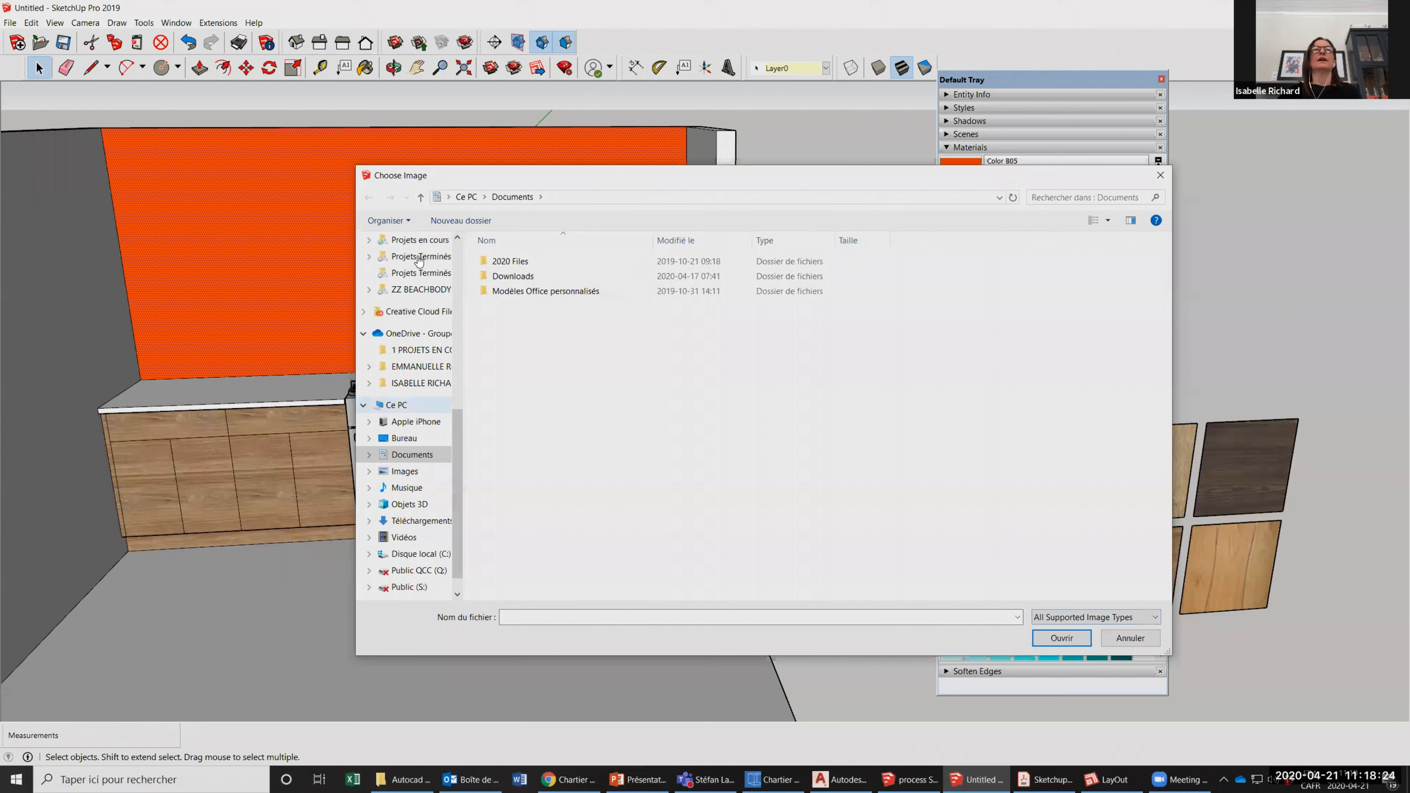
{"action": "left_click", "coordinate": [410, 269]}
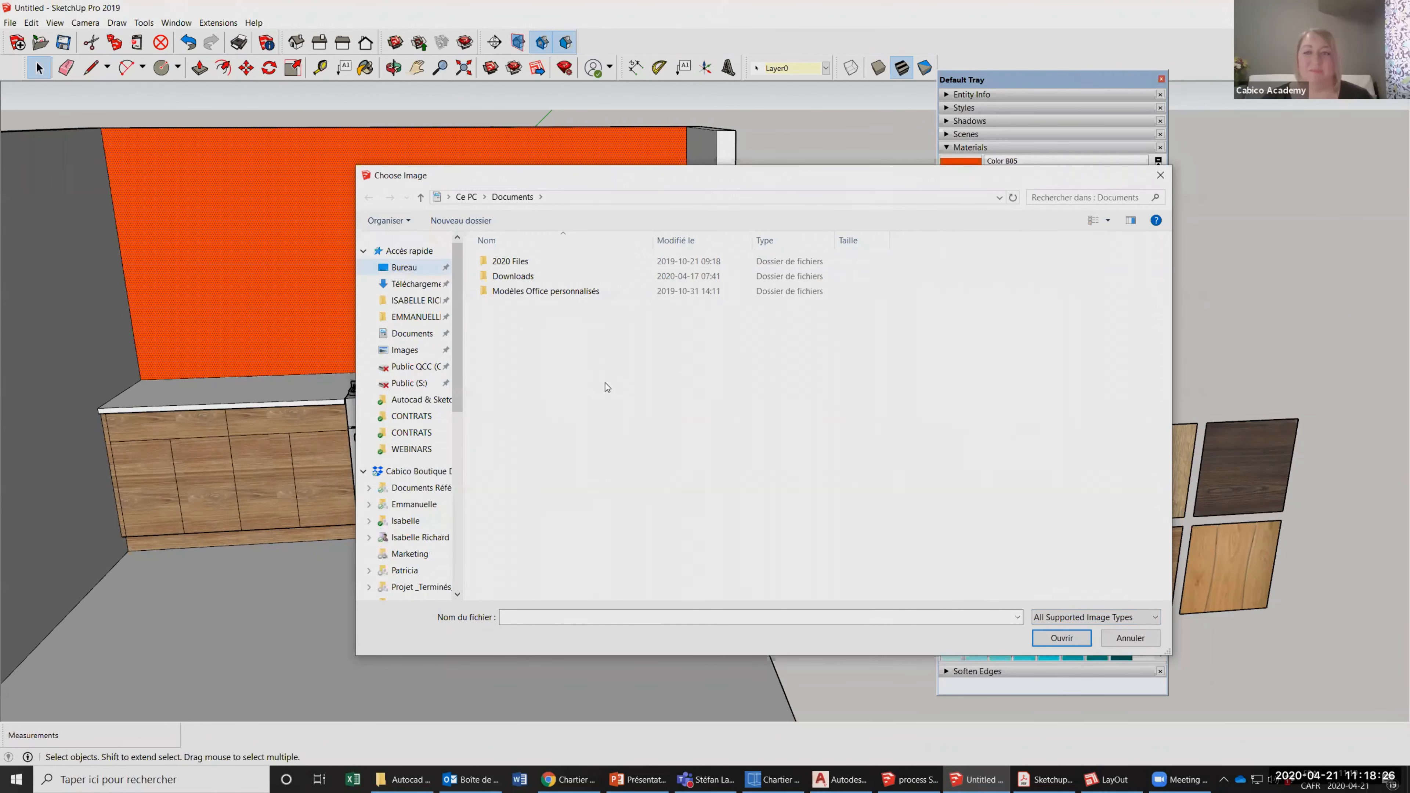
{"action": "double_click", "coordinate": [510, 336]}
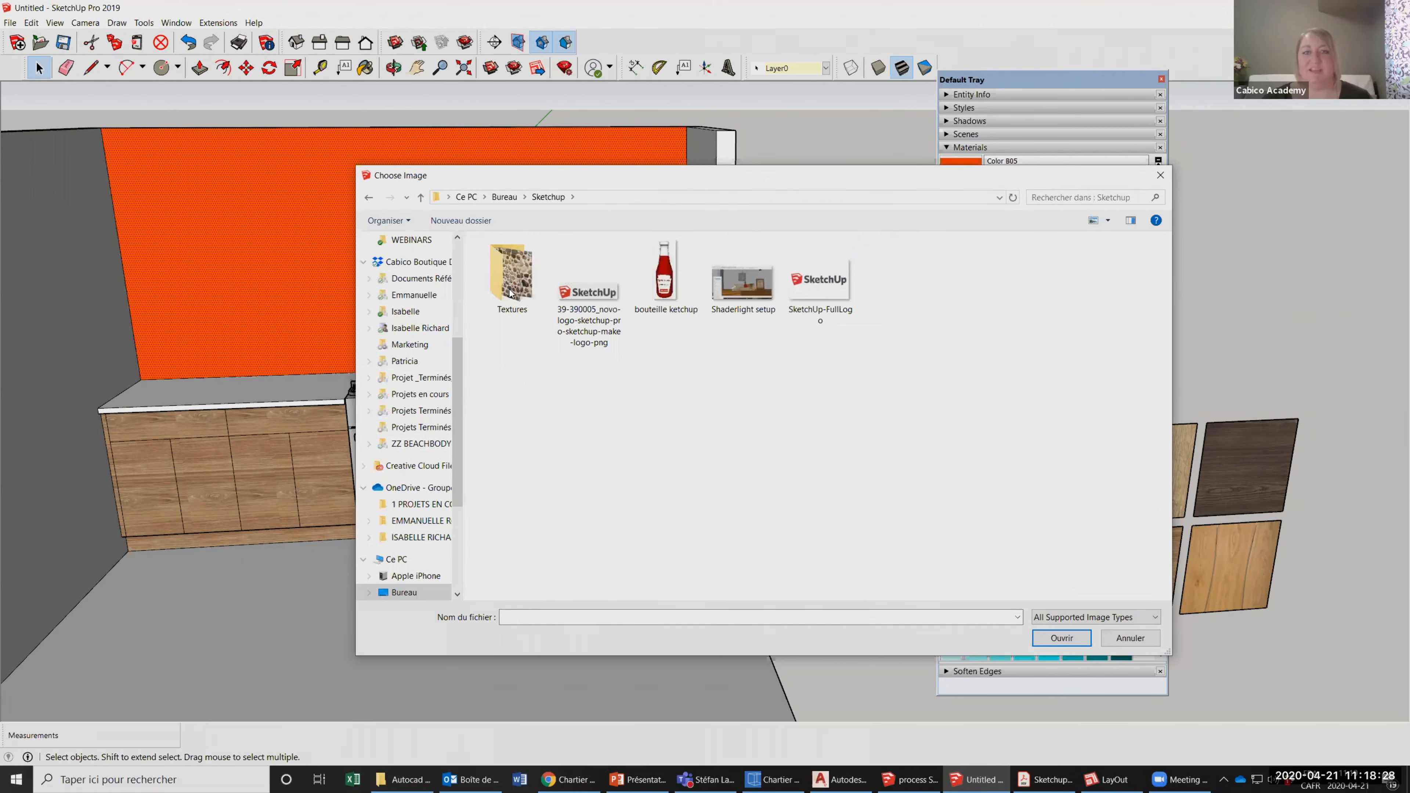
{"action": "double_click", "coordinate": [510, 275]}
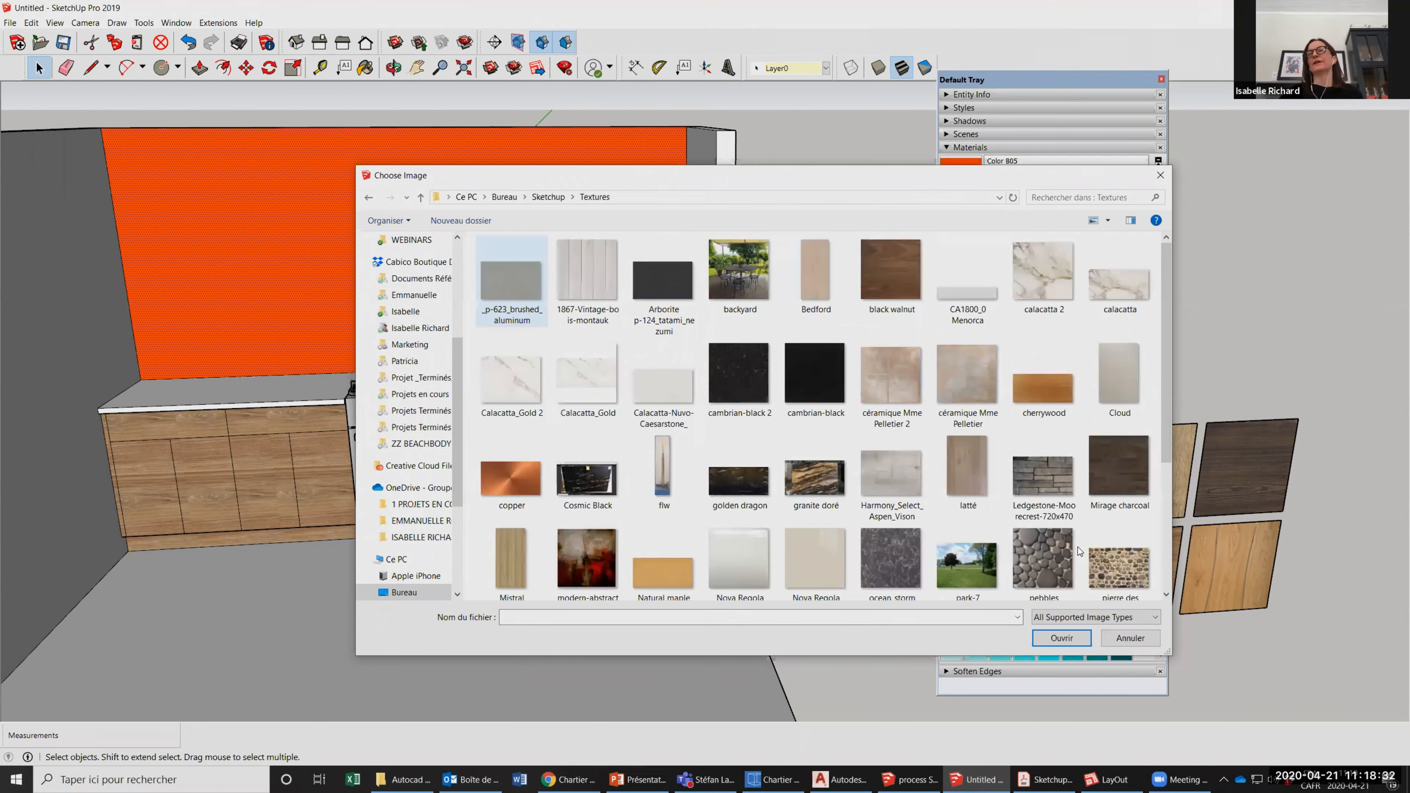
{"action": "left_click", "coordinate": [1104, 562]}
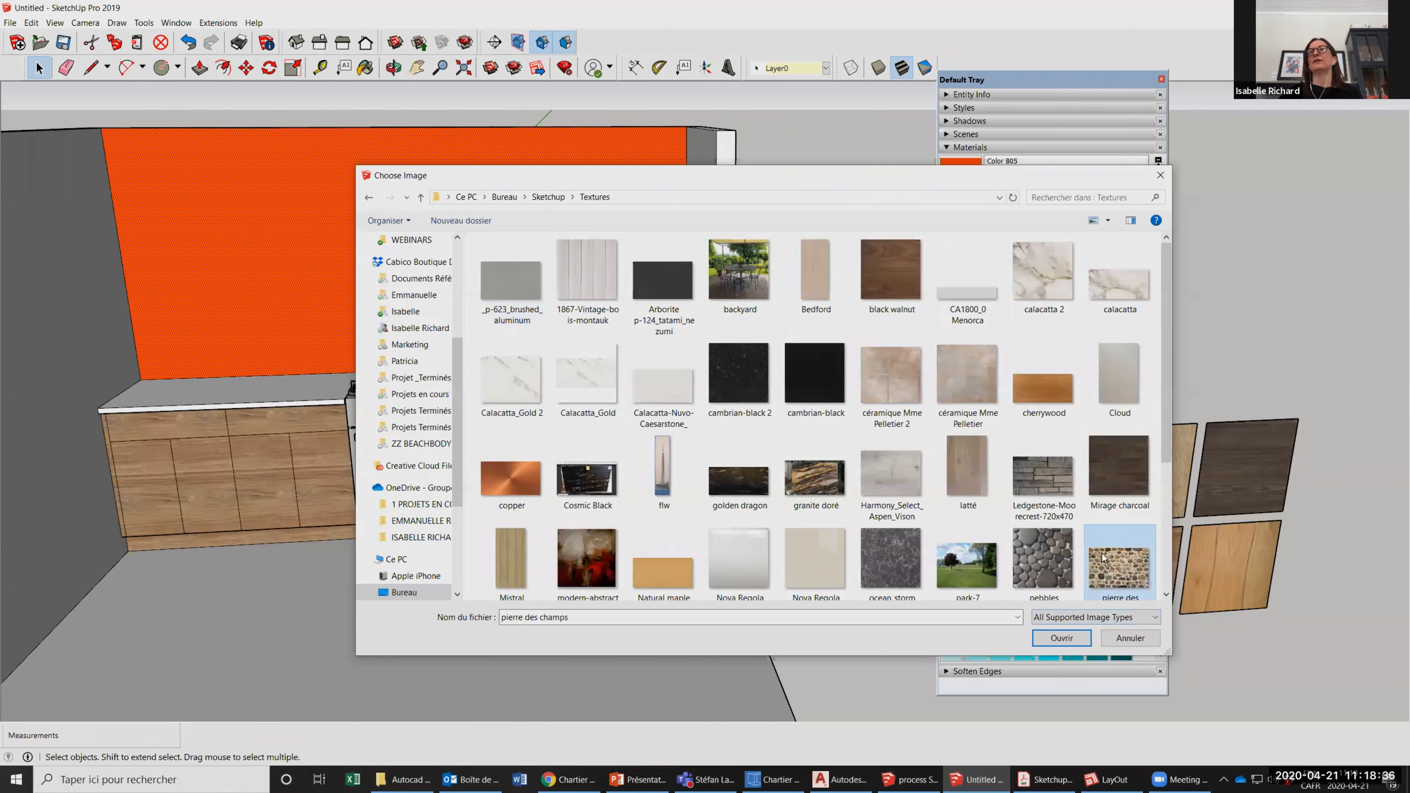
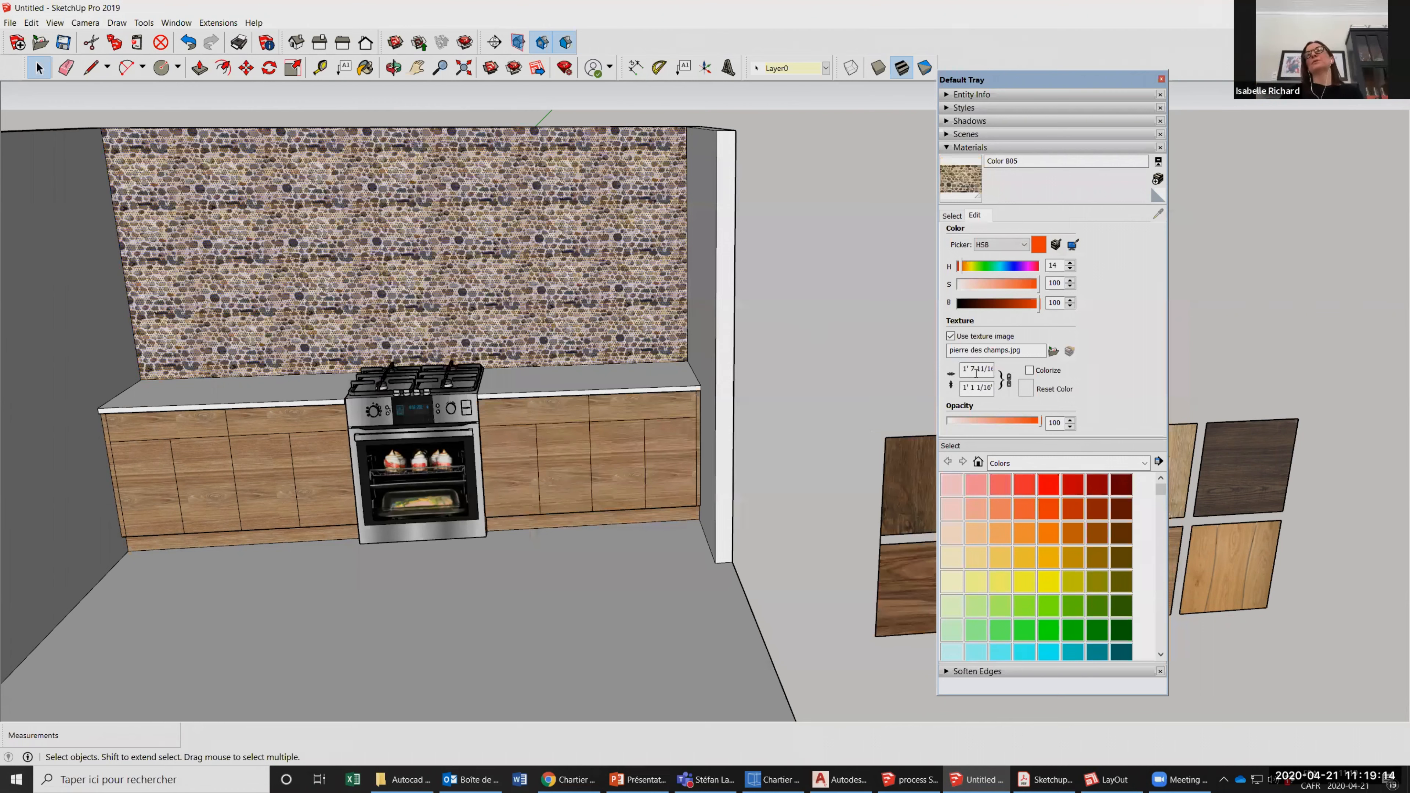
Enlarge the stone texture on the wall by setting its texture width to 48 inches.
{"action": "left_click_drag", "start_coordinate": [965, 370], "coordinate": [951, 376]}
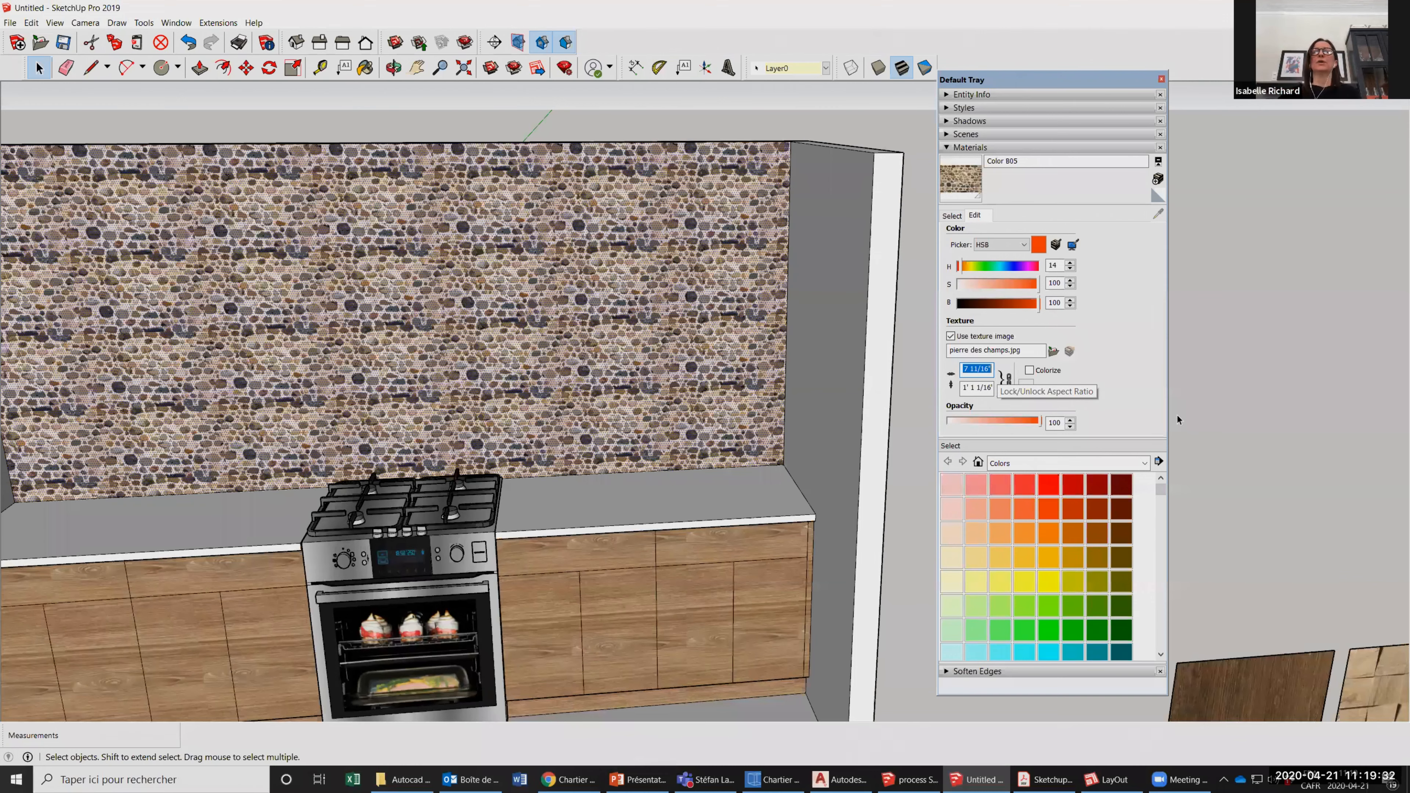
{"action": "type", "text": "36"}
{"action": "key", "text": "Return"}
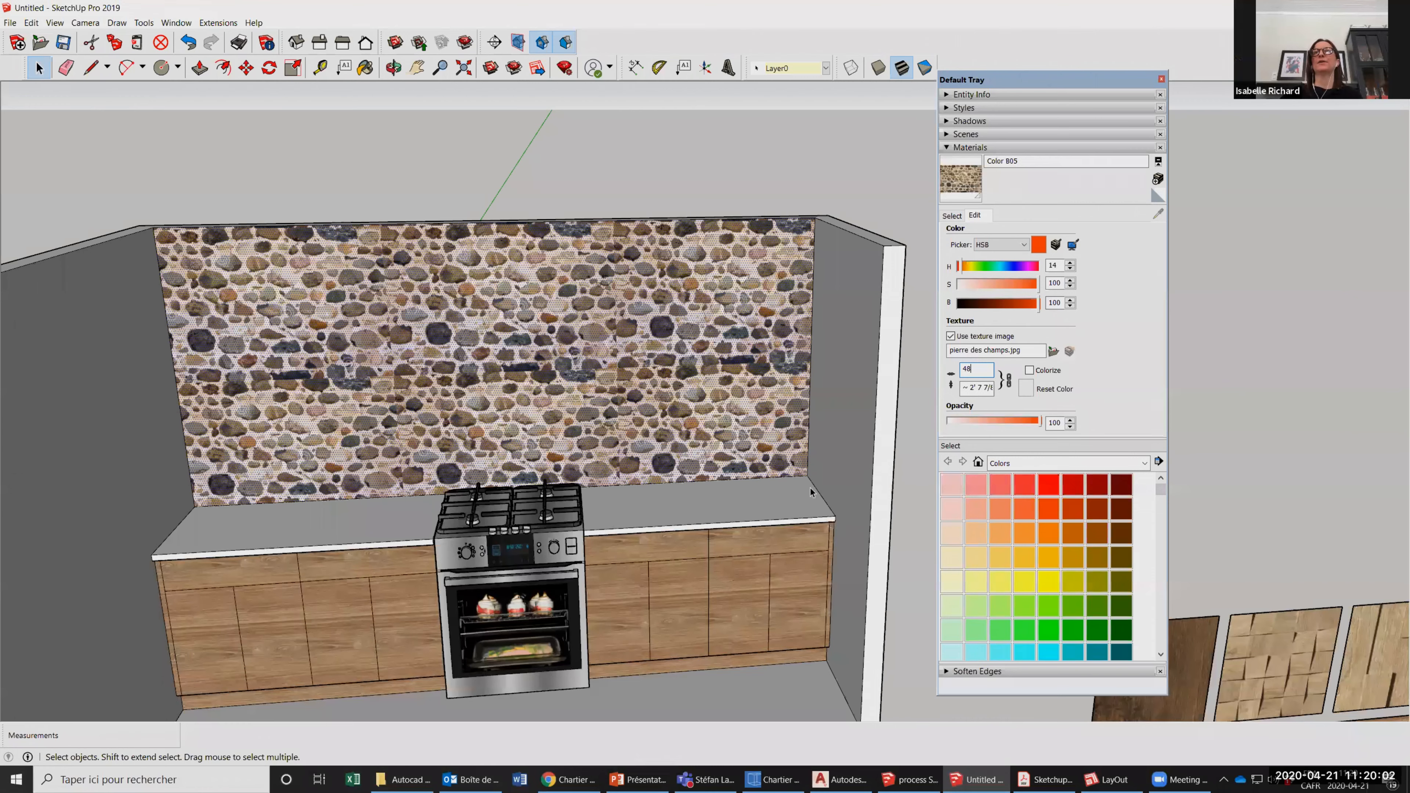
{"action": "middle_click_drag", "start_coordinate": [726, 528], "coordinate": [787, 492], "text": "shift"}
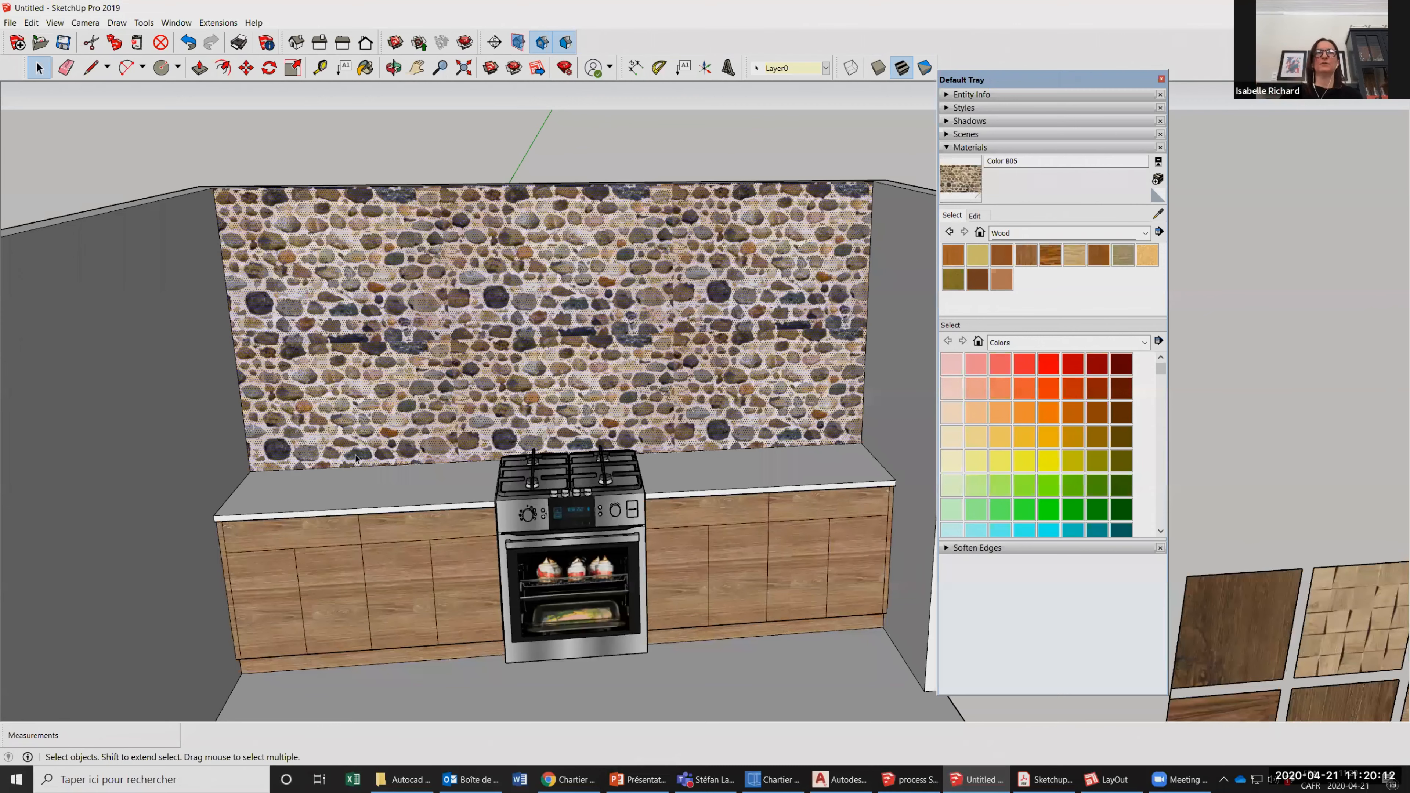
{"action": "left_click", "coordinate": [311, 660]}
{"action": "scroll", "coordinate": [241, 529], "scroll_direction": "down", "scroll_amount": 1}
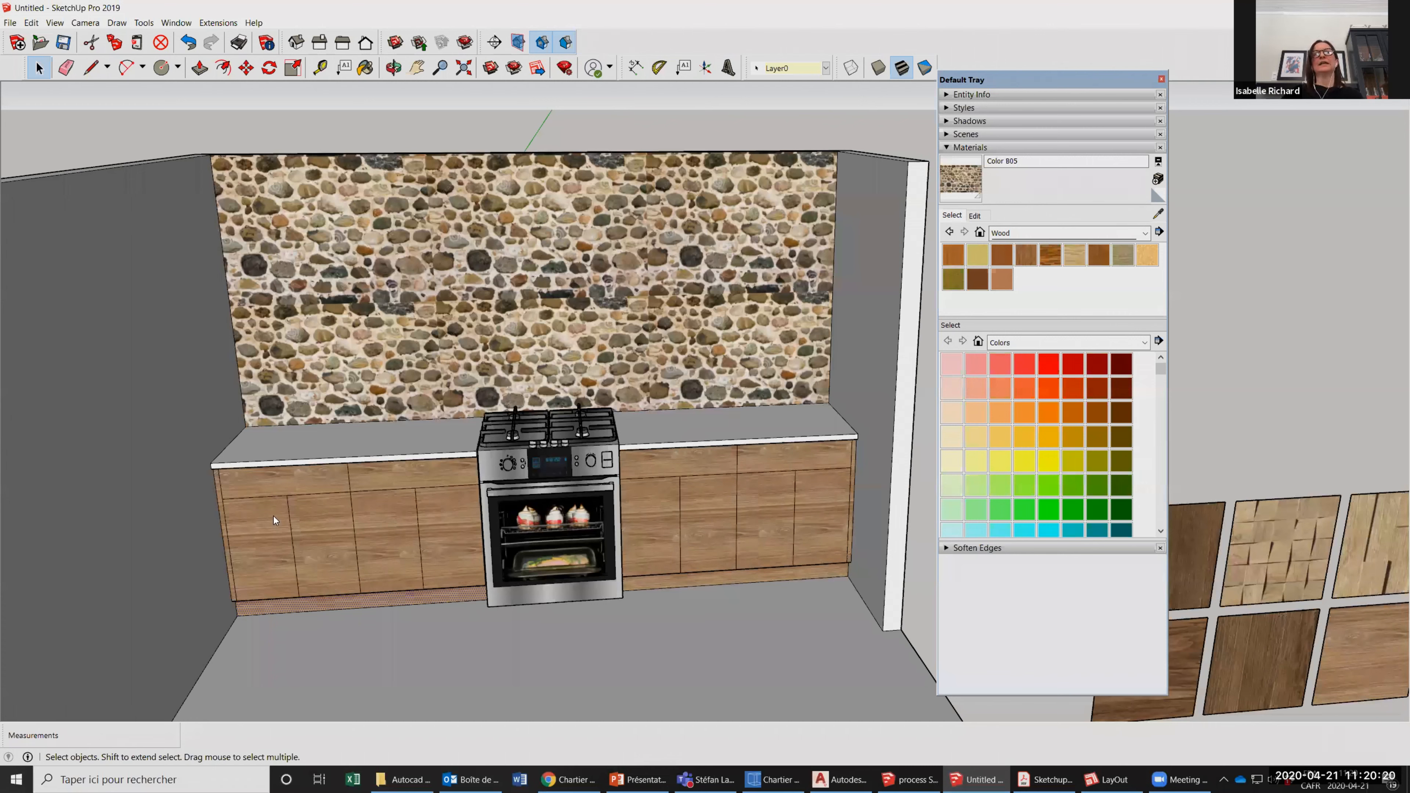
{"action": "left_click", "coordinate": [764, 530]}
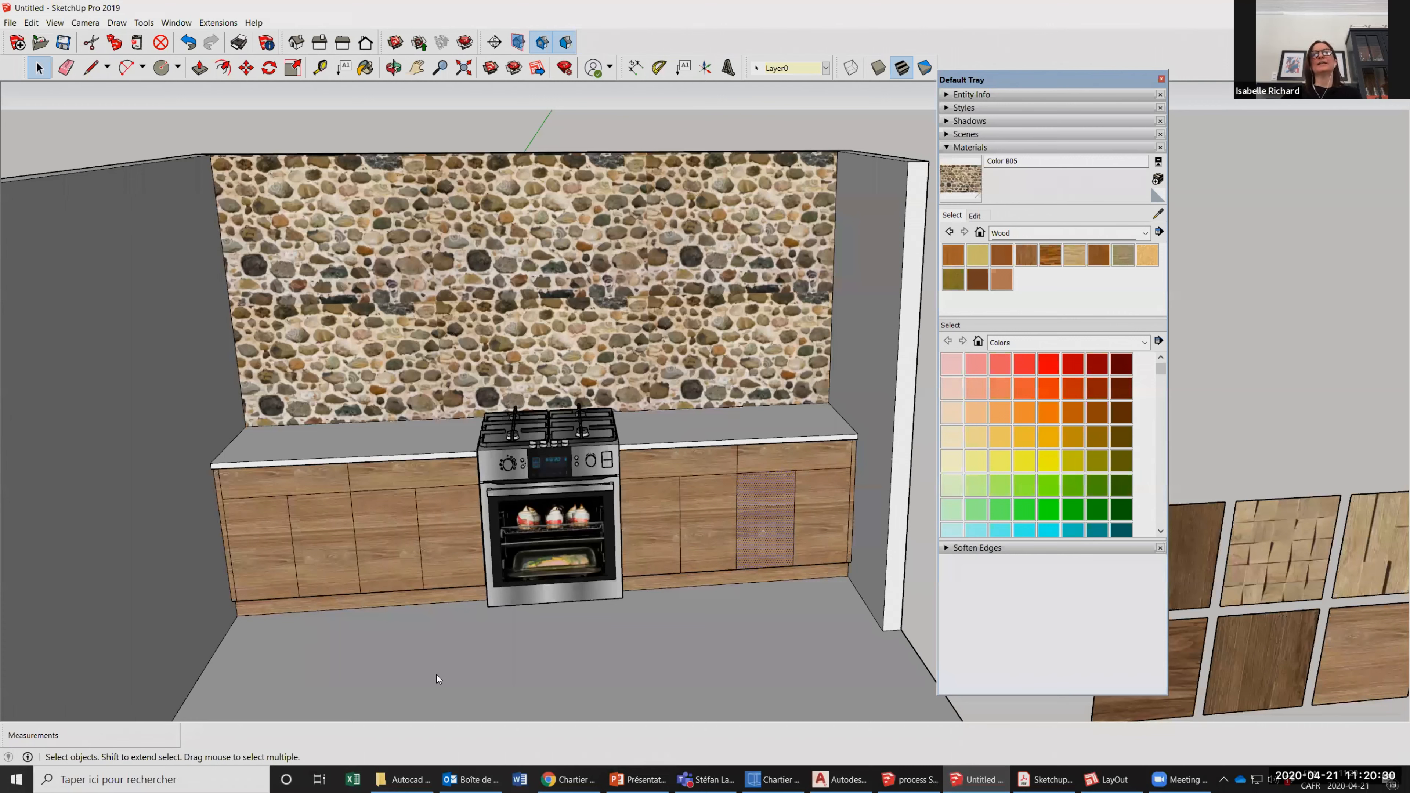
{"action": "right_click", "coordinate": [274, 517]}
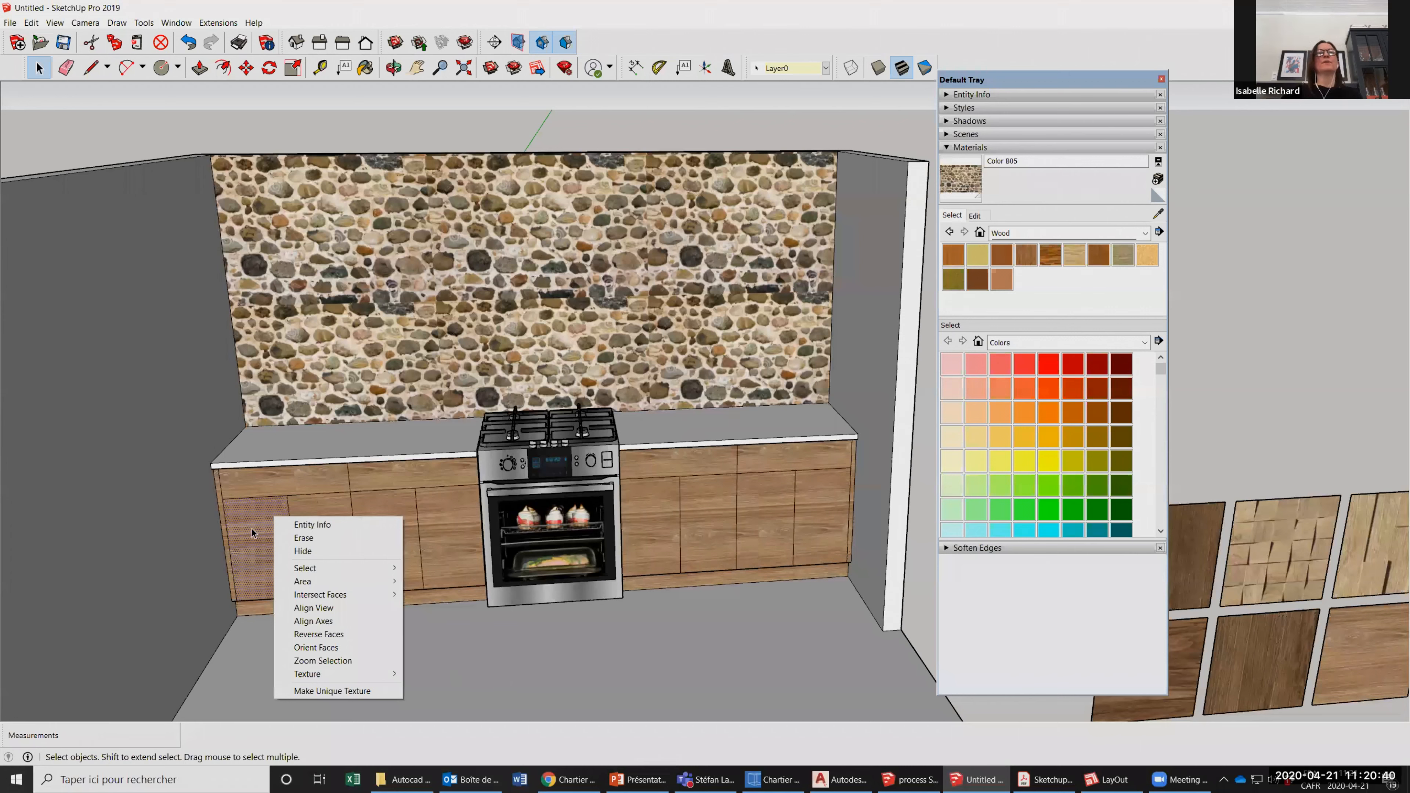
{"action": "mouse_move", "coordinate": [333, 673]}
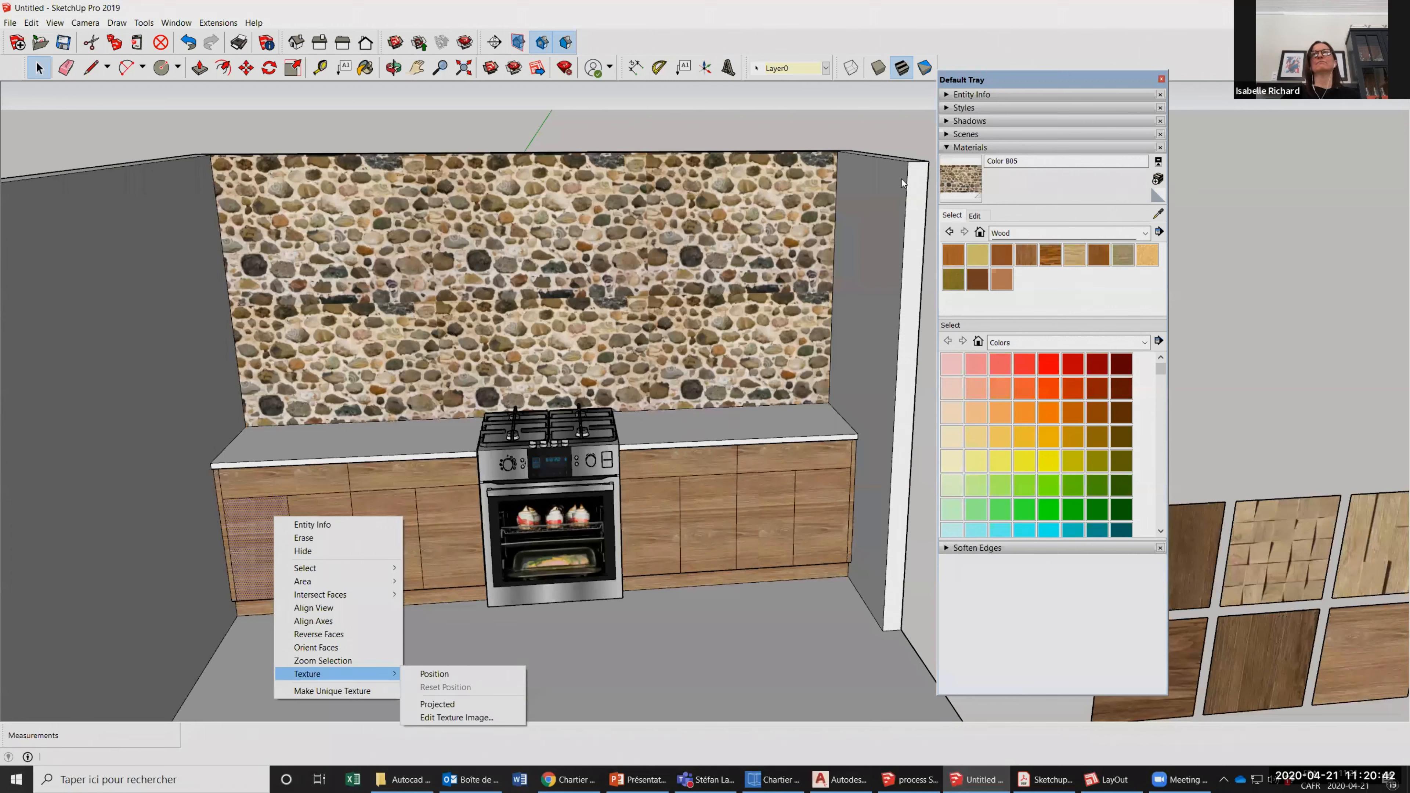
{"action": "left_click", "coordinate": [1159, 215]}
{"action": "left_click", "coordinate": [757, 277]}
{"action": "left_click", "coordinate": [434, 674]}
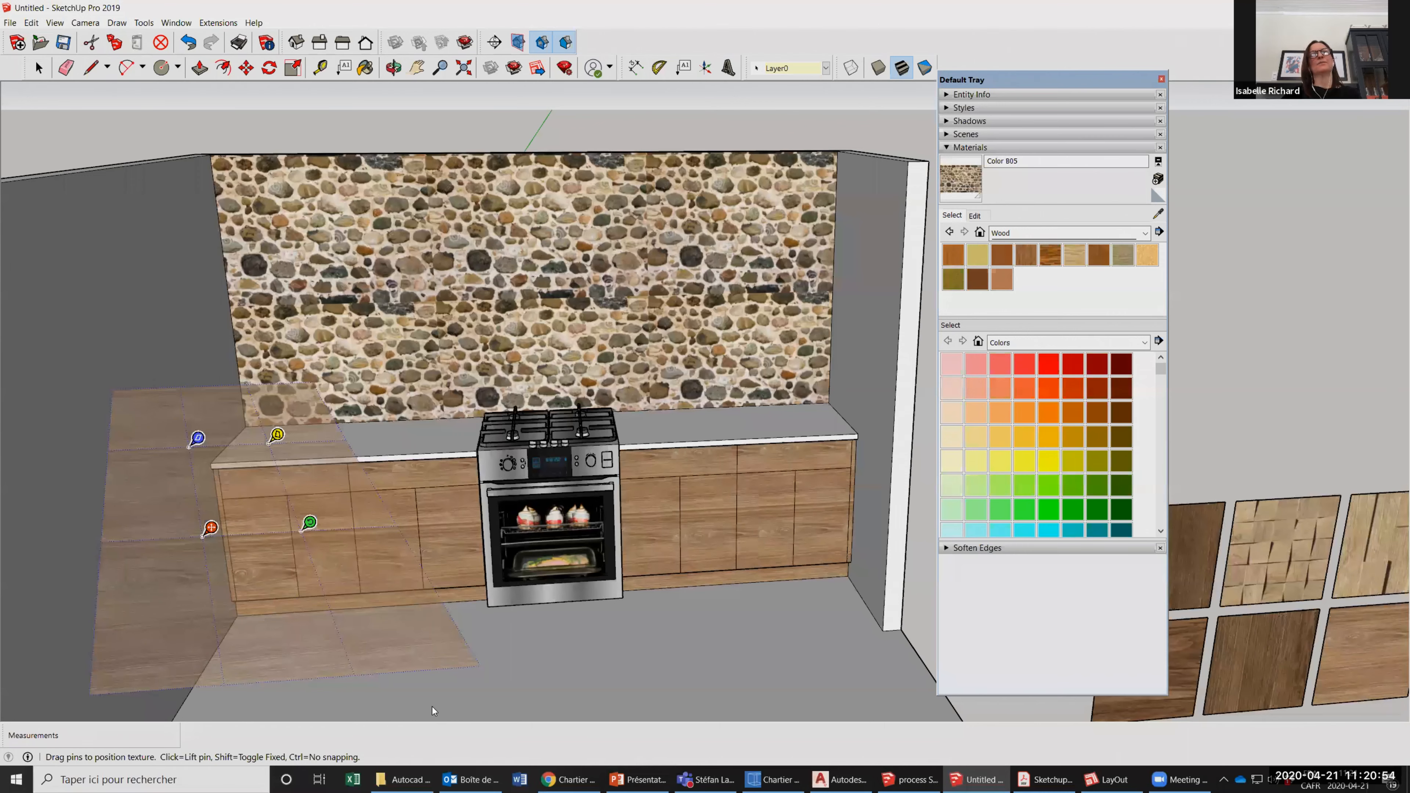
Rotate the wood texture on the left counter's leftmost door by 90 degrees.
{"action": "right_click", "coordinate": [343, 614]}
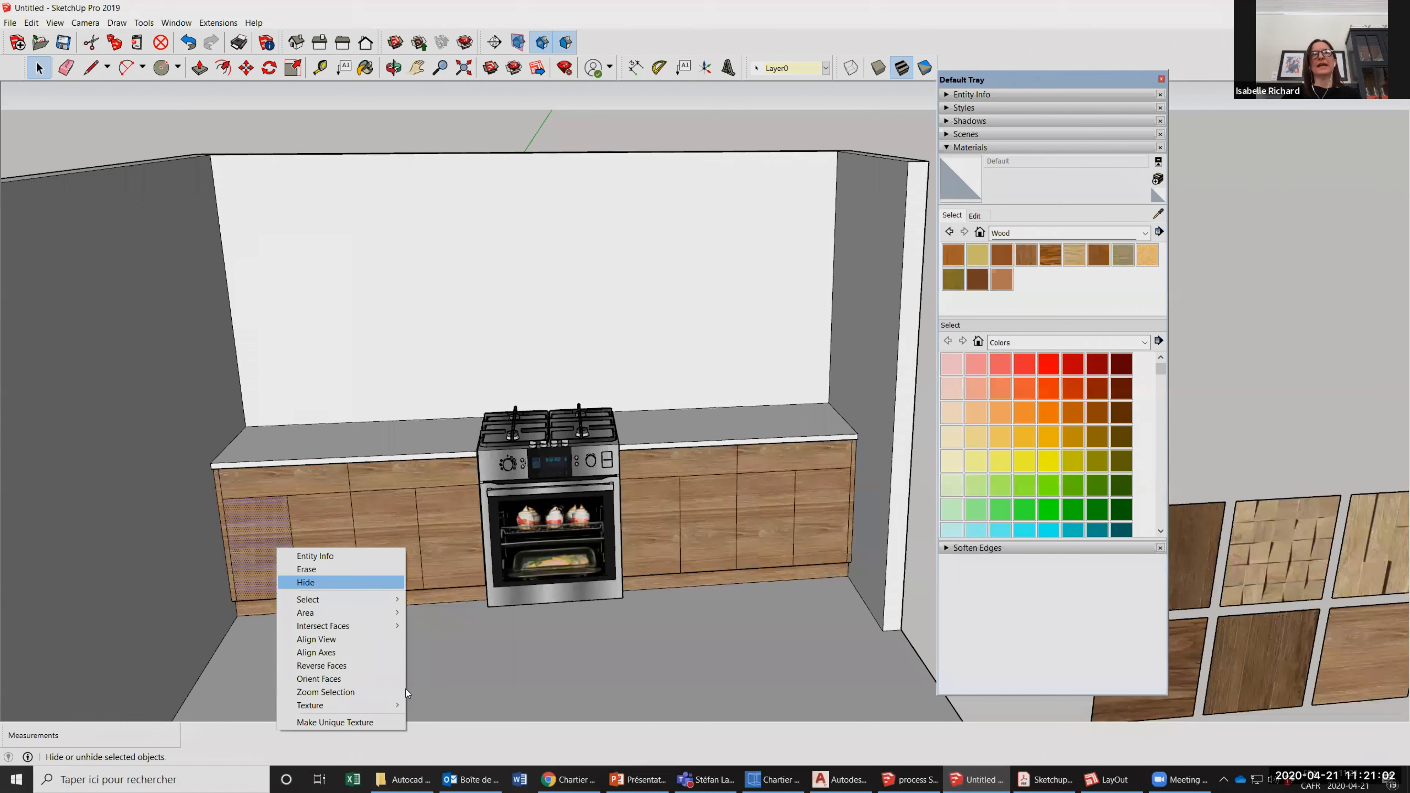
{"action": "left_click", "coordinate": [436, 705]}
{"action": "right_click", "coordinate": [361, 649]}
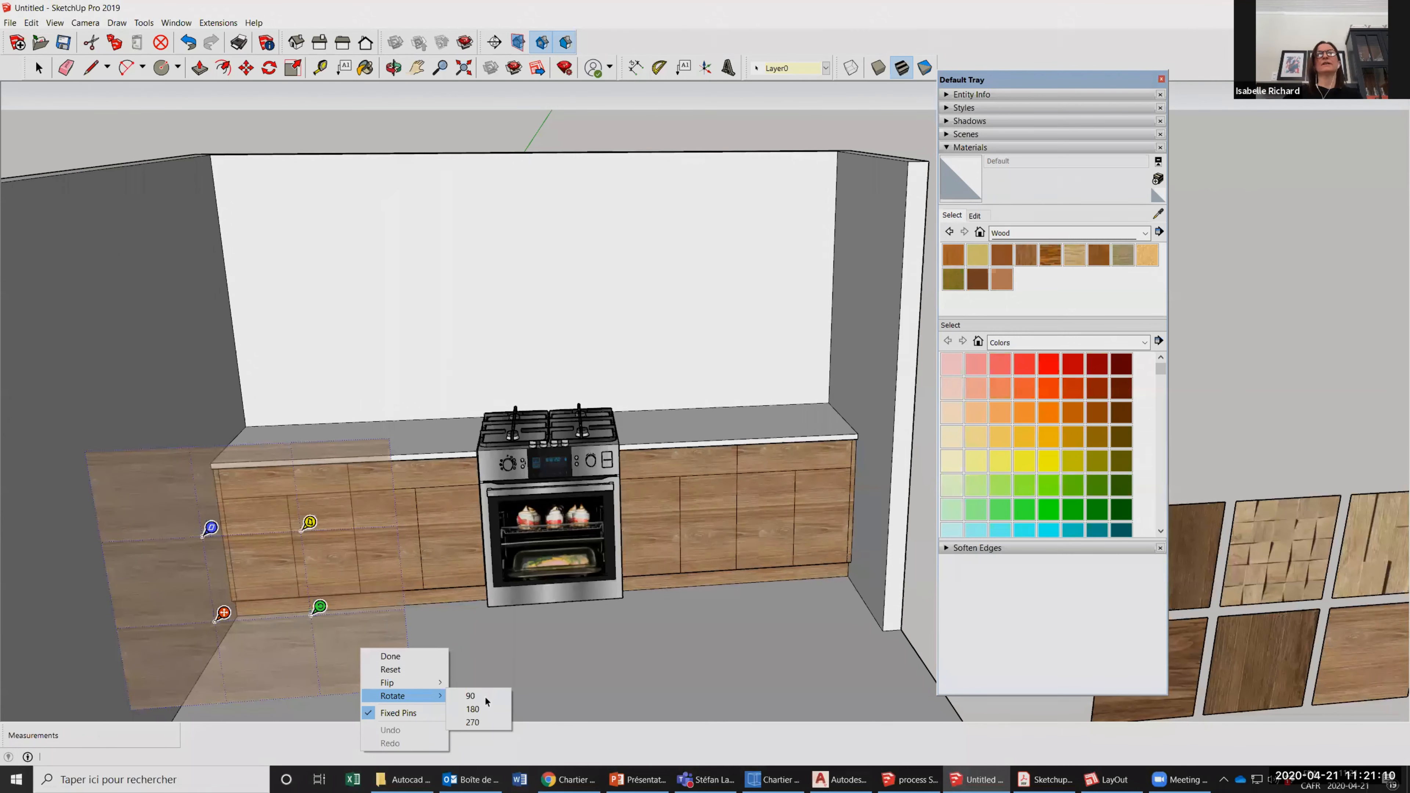
{"action": "left_click", "coordinate": [485, 695]}
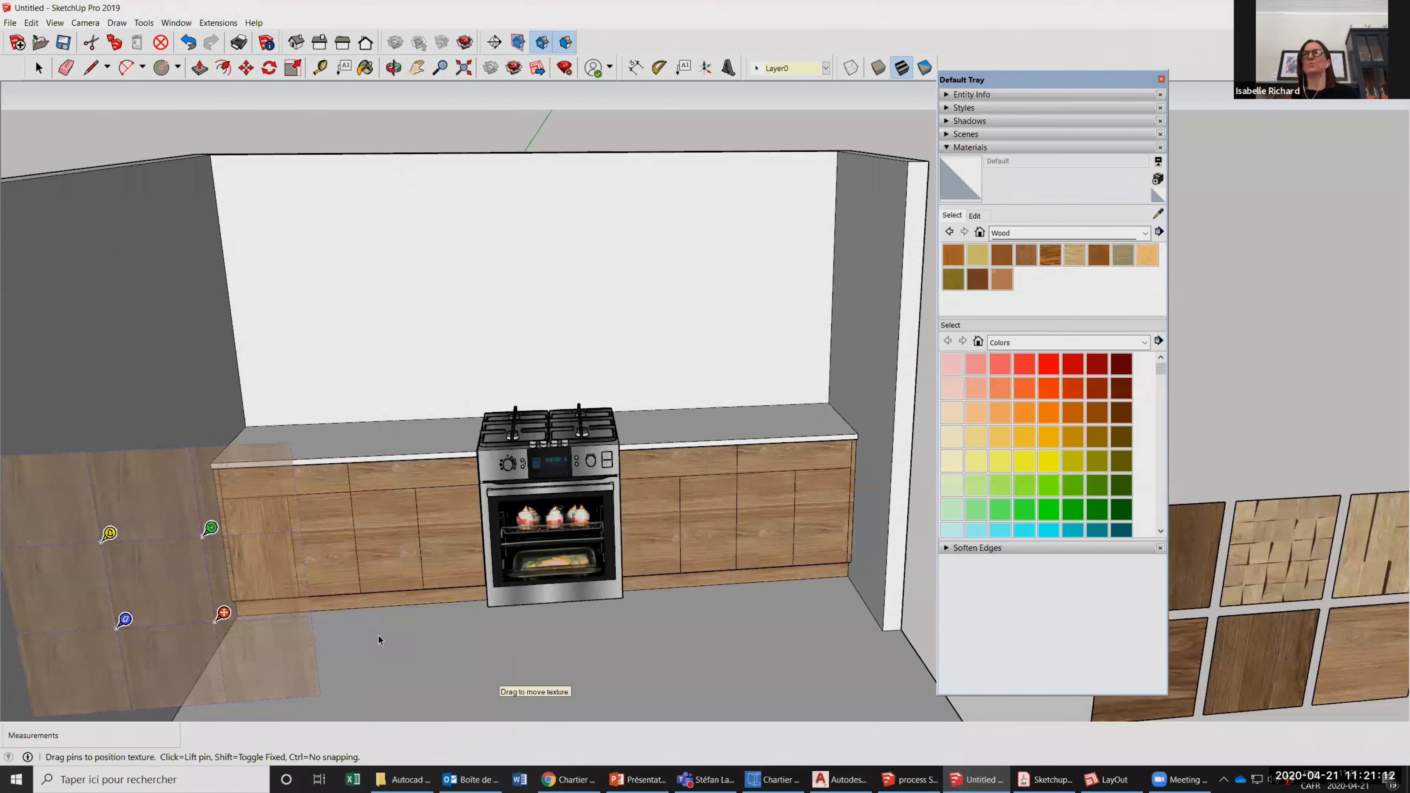
{"action": "left_click", "coordinate": [378, 636]}
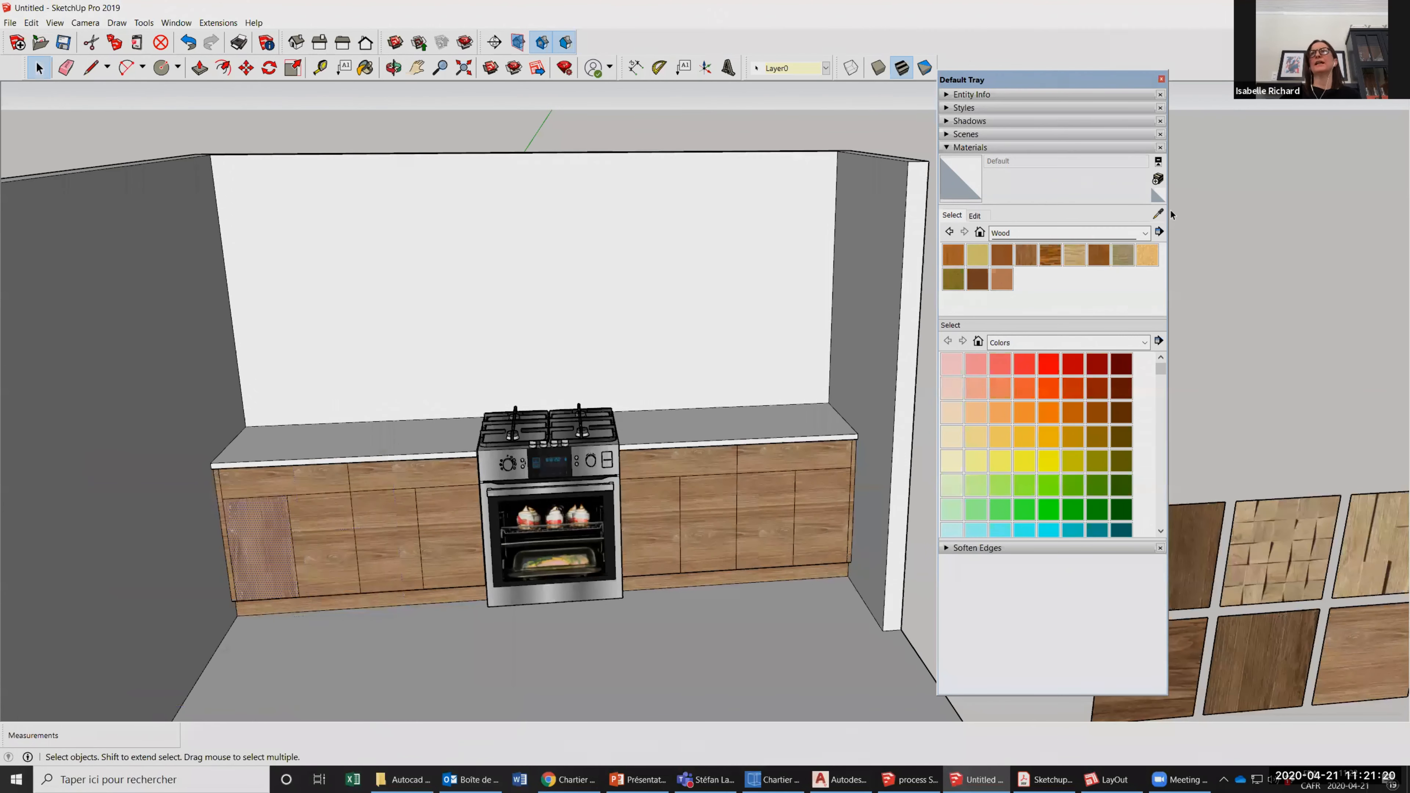
Sample the rotated wood from the leftmost door and paint the remaining doors of both counters with it.
{"action": "left_click", "coordinate": [1158, 215]}
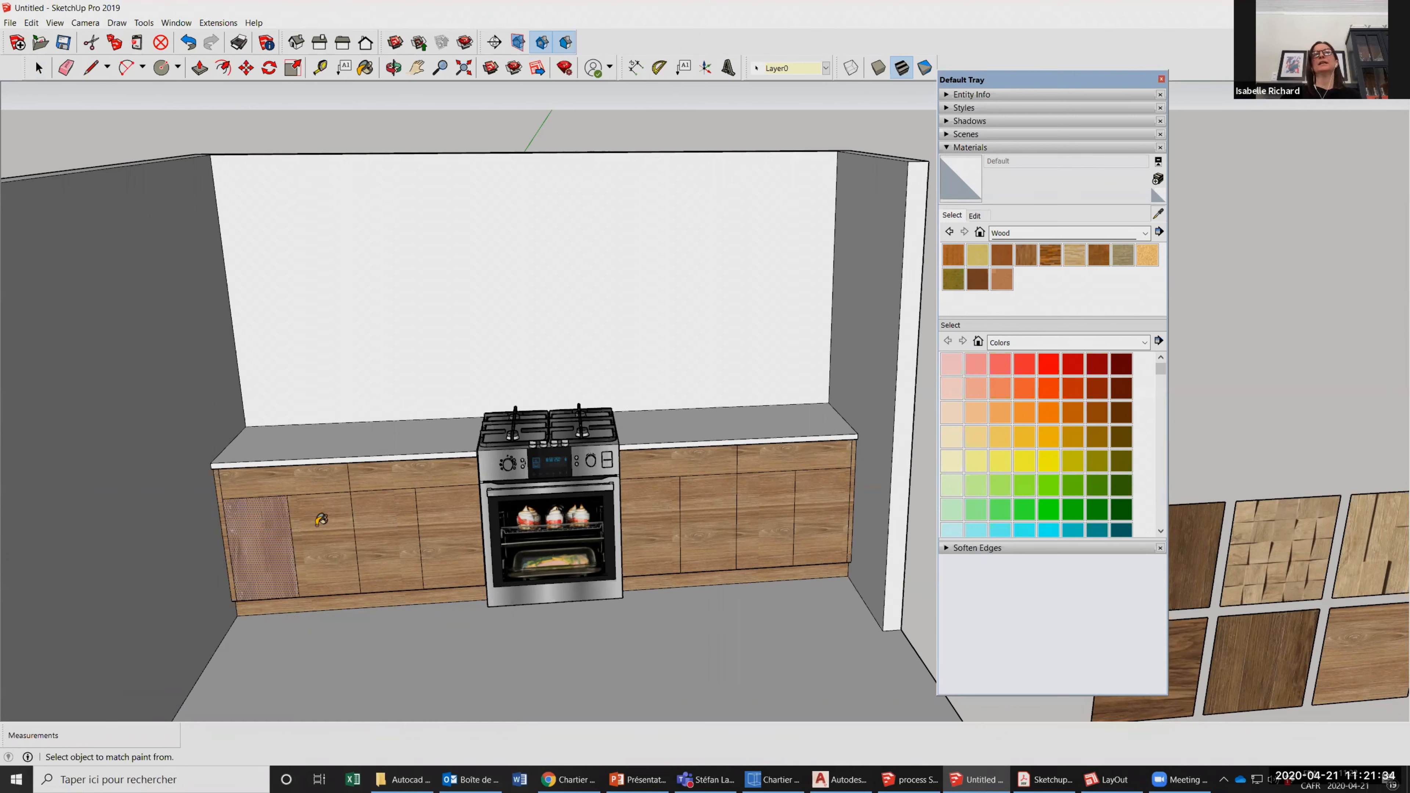
{"action": "left_click", "coordinate": [320, 519], "text": "alt"}
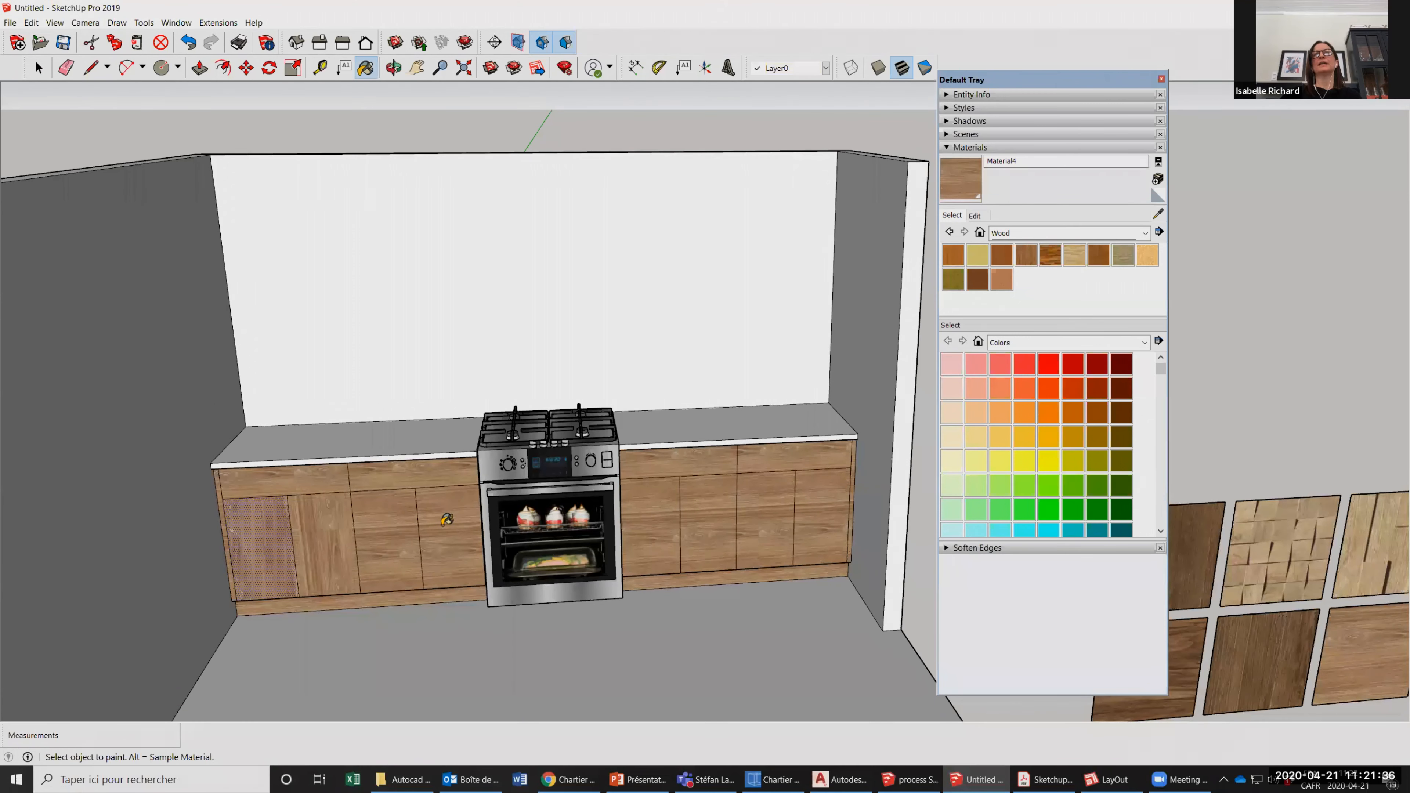
{"action": "left_click", "coordinate": [645, 516]}
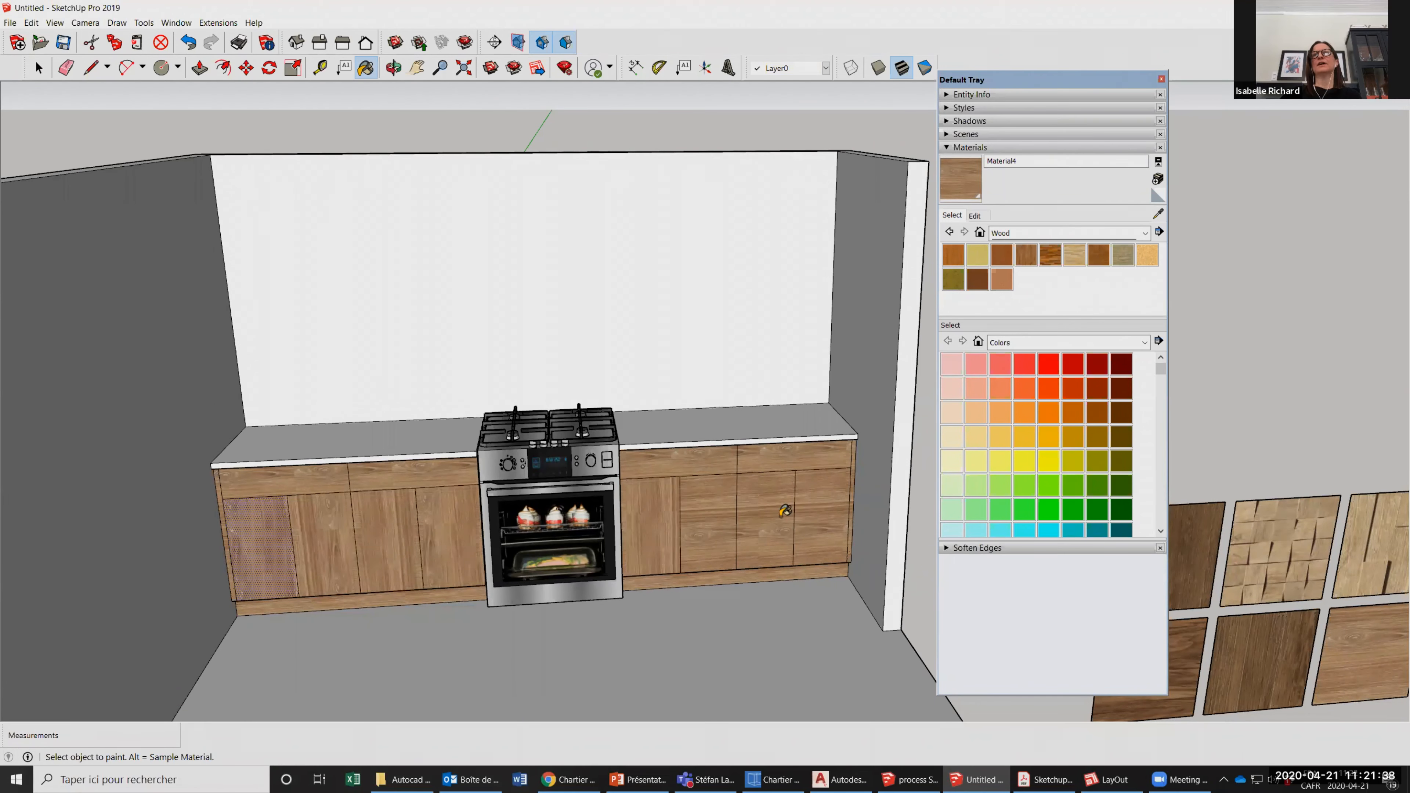
{"action": "left_click", "coordinate": [766, 516]}
{"action": "left_click", "coordinate": [821, 514]}
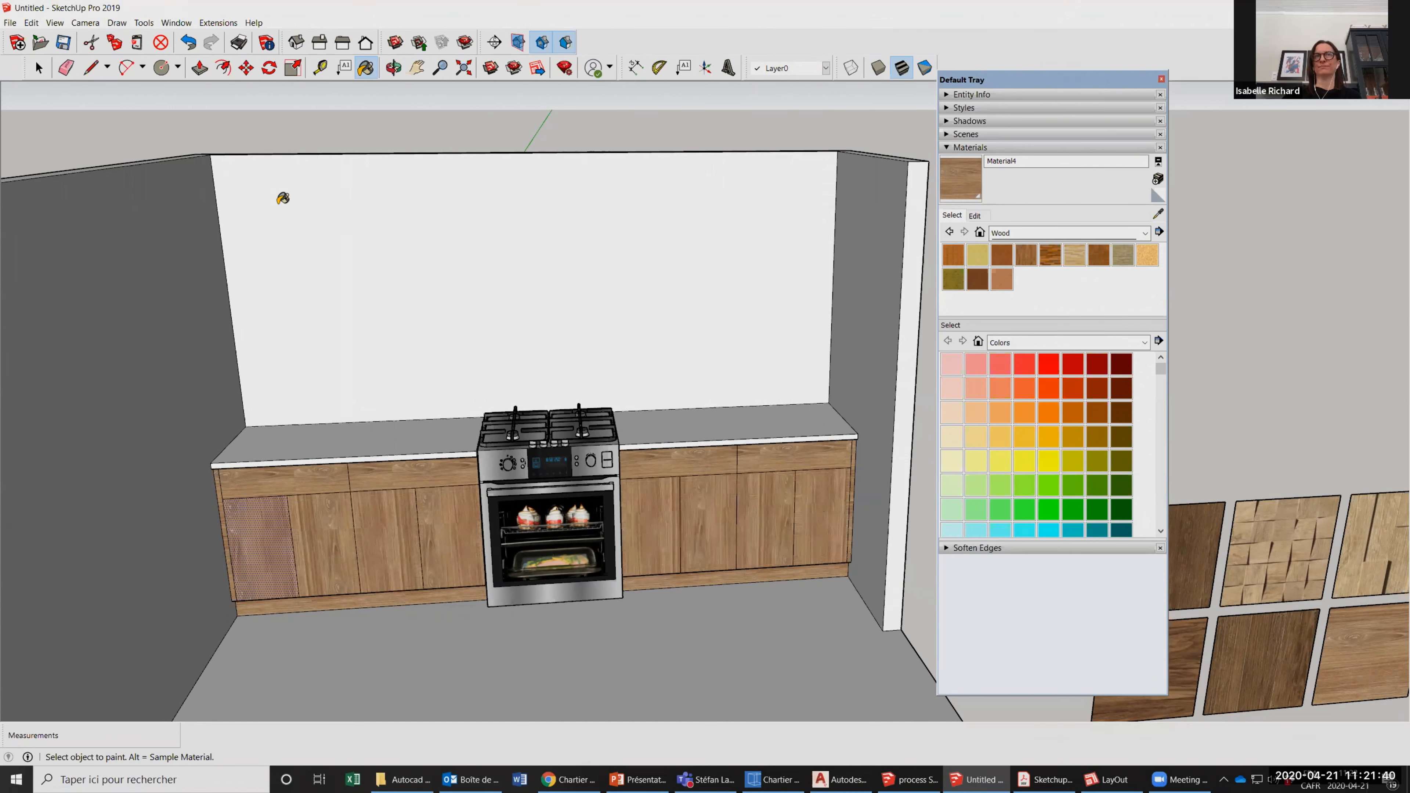
{"action": "left_click", "coordinate": [38, 68]}
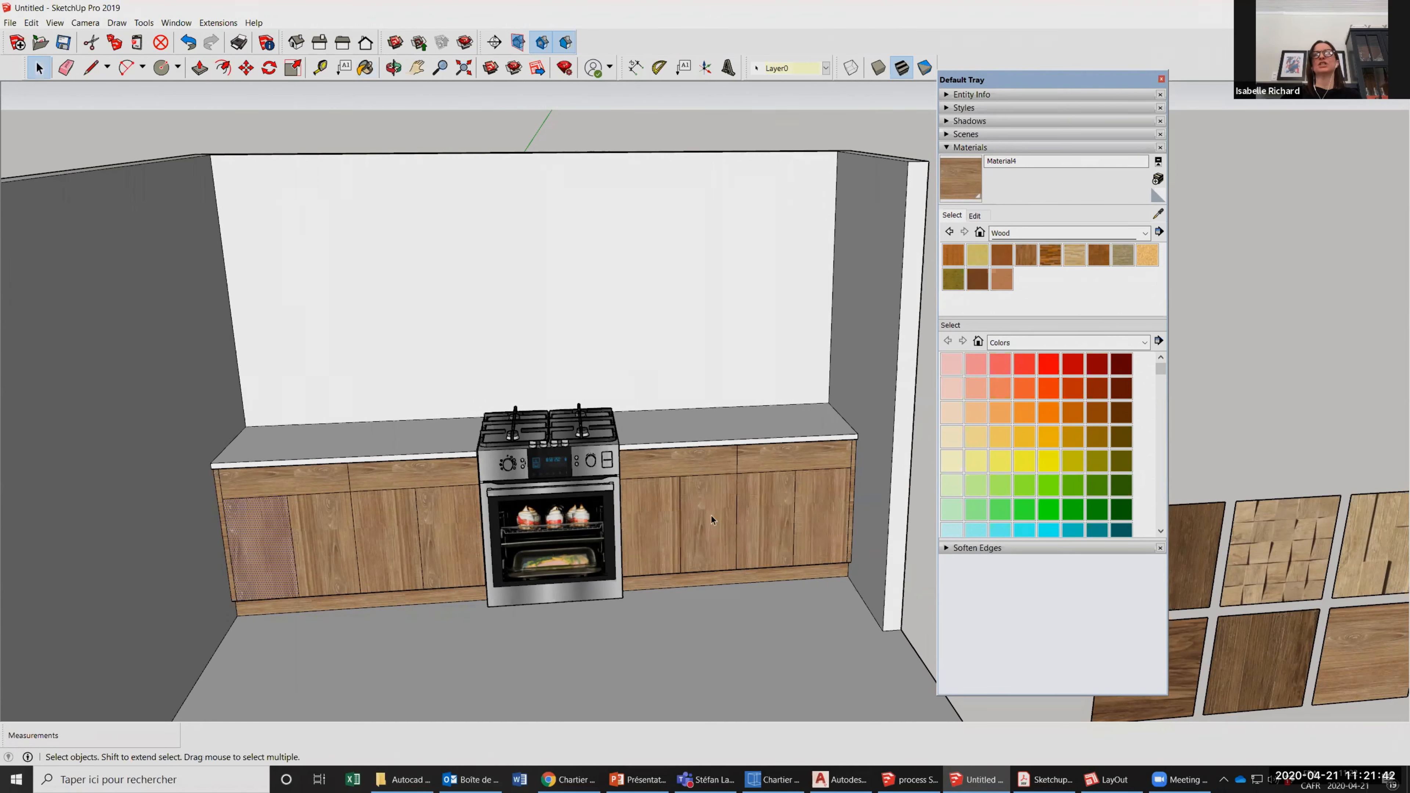
Shift the position of the wood texture on the right counter's second door to vary its grain.
{"action": "right_click", "coordinate": [712, 516]}
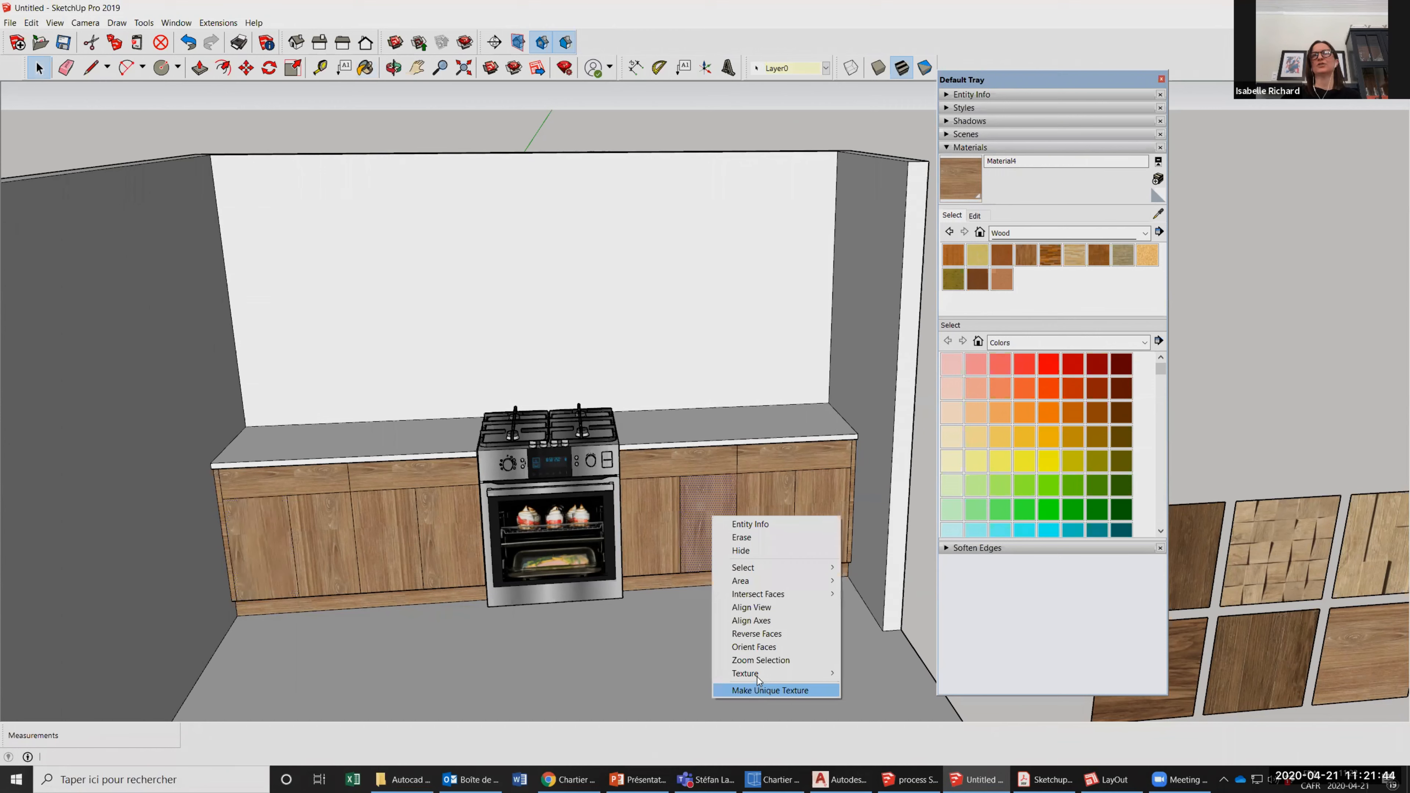
{"action": "mouse_move", "coordinate": [757, 676]}
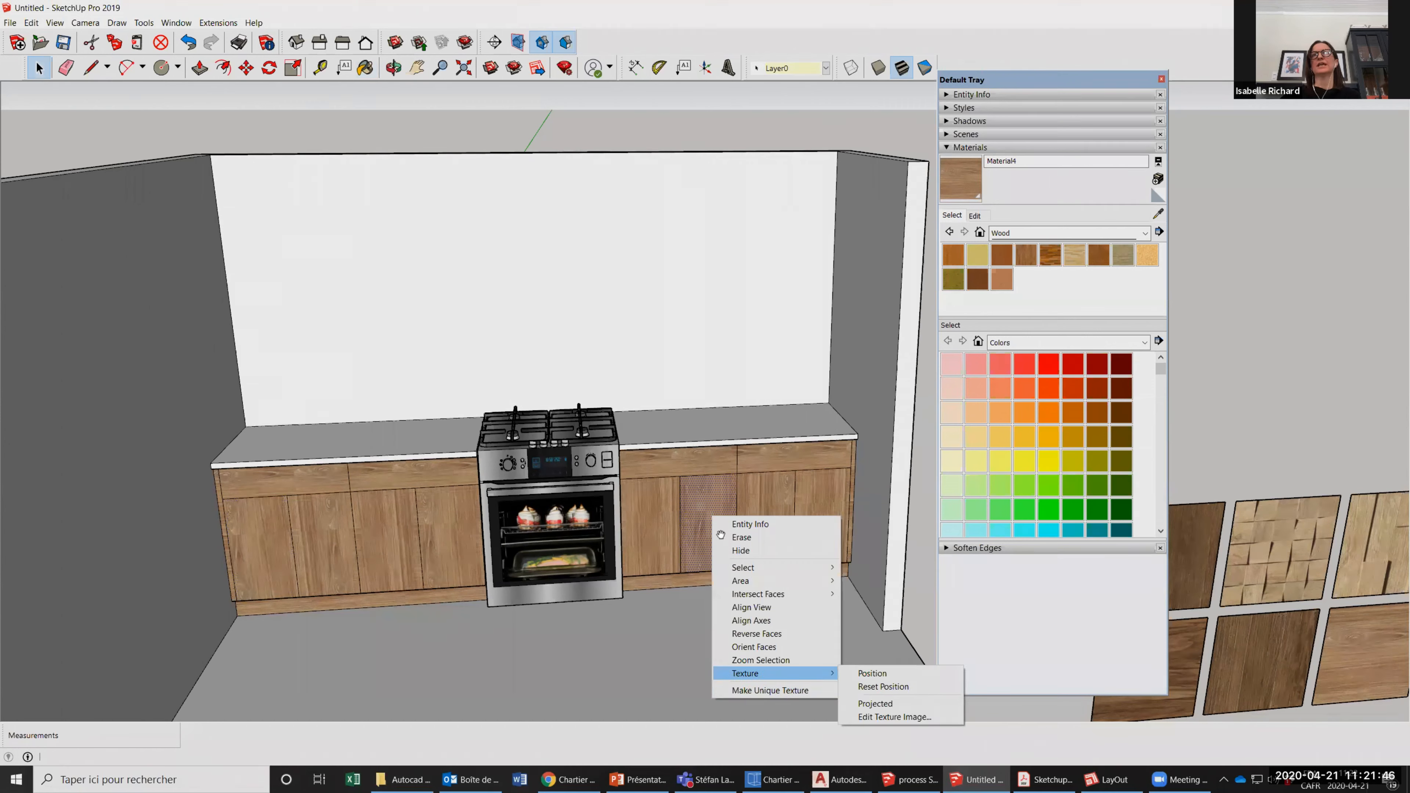
{"action": "left_click", "coordinate": [873, 673]}
{"action": "left_click_drag", "start_coordinate": [749, 547], "coordinate": [734, 523]}
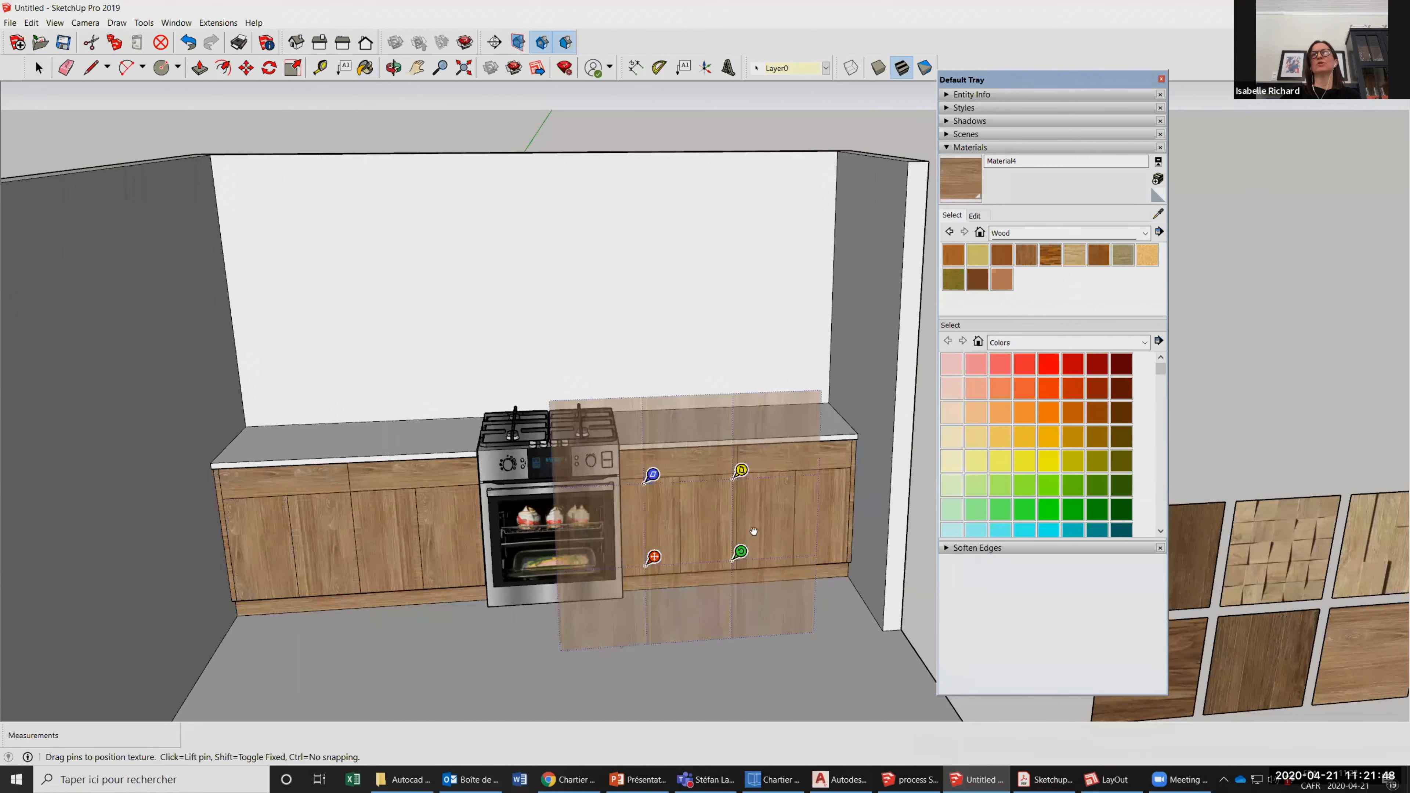
{"action": "left_click_drag", "start_coordinate": [627, 550], "coordinate": [701, 523]}
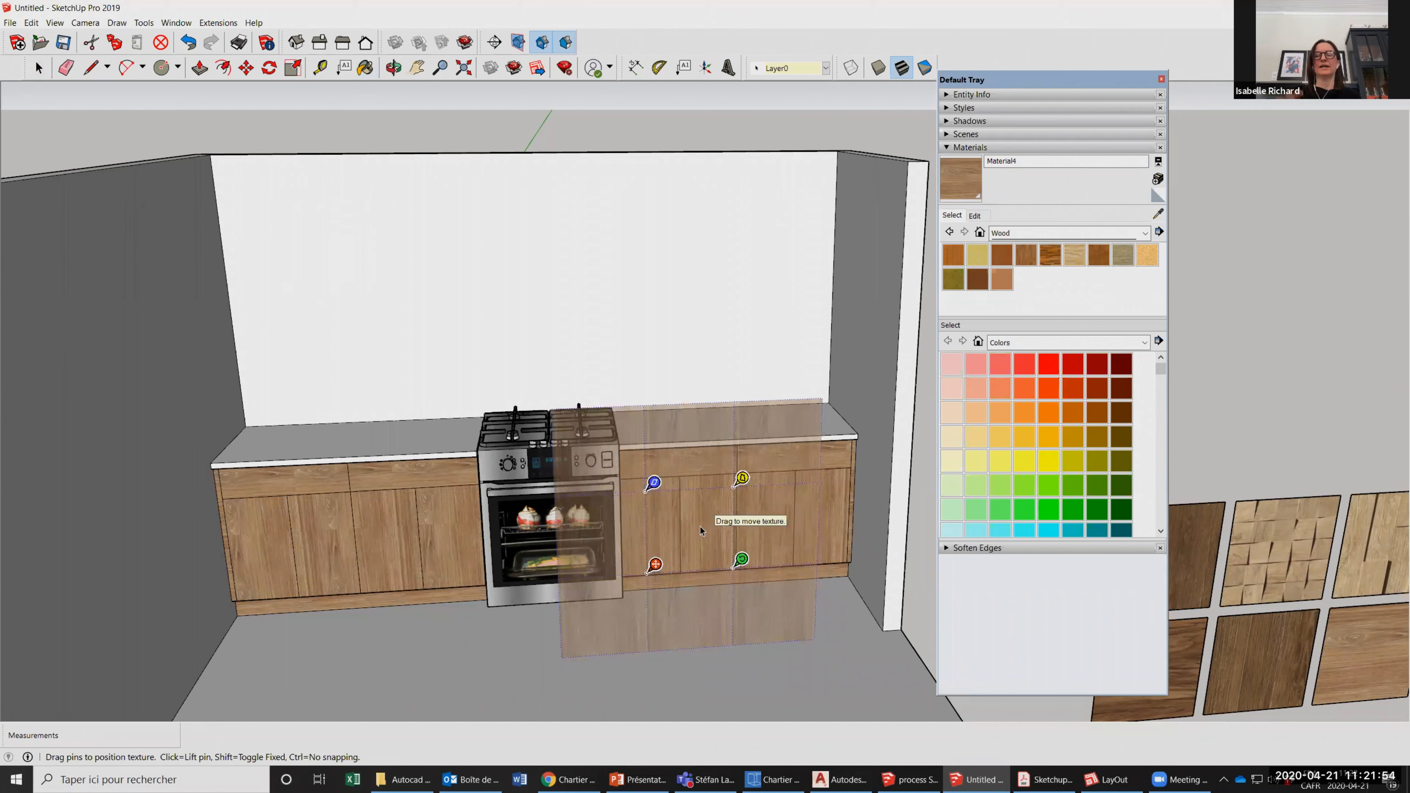
{"action": "key", "text": "Return"}
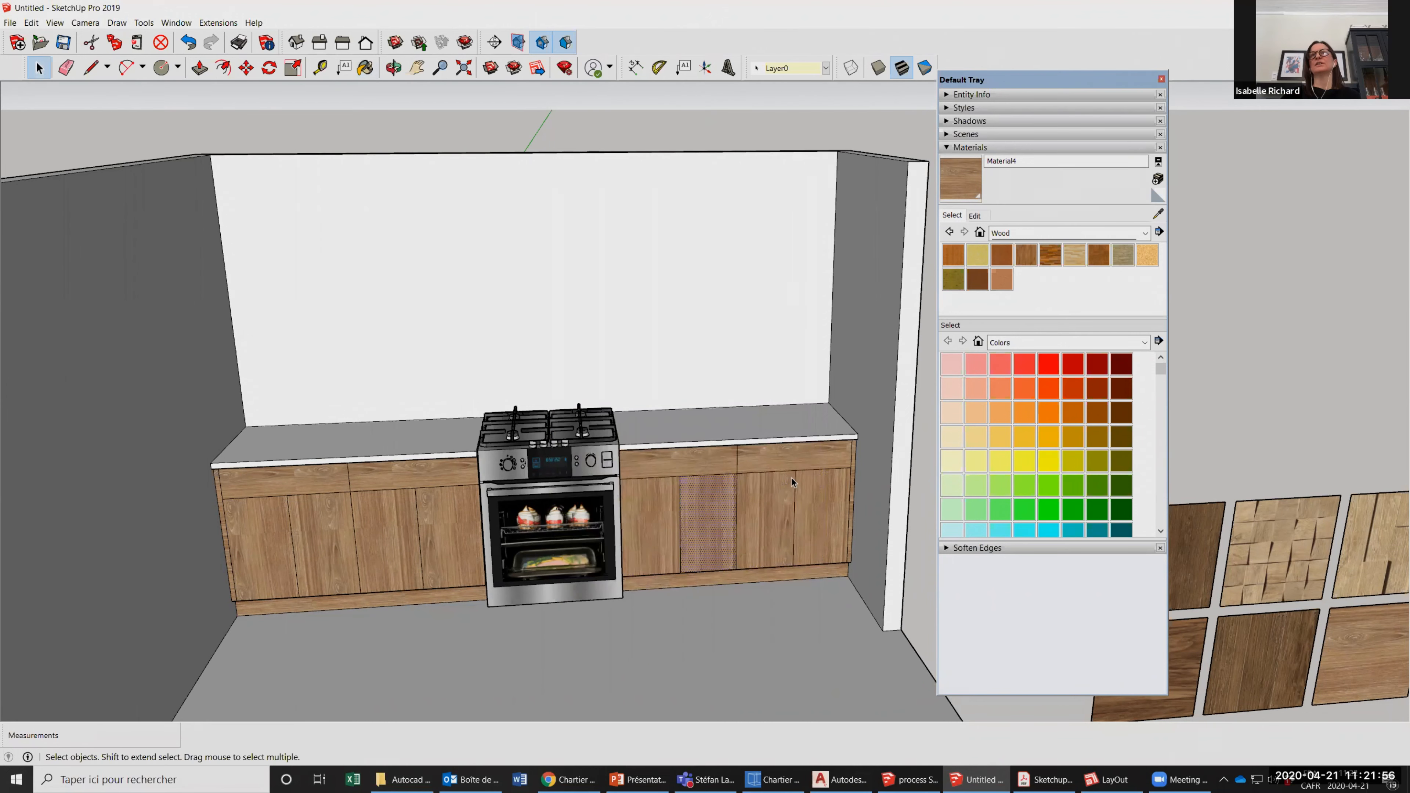
Shift the position of the wood texture on the right counter's third door so its grain differs from its neighbours.
{"action": "left_click", "coordinate": [788, 489]}
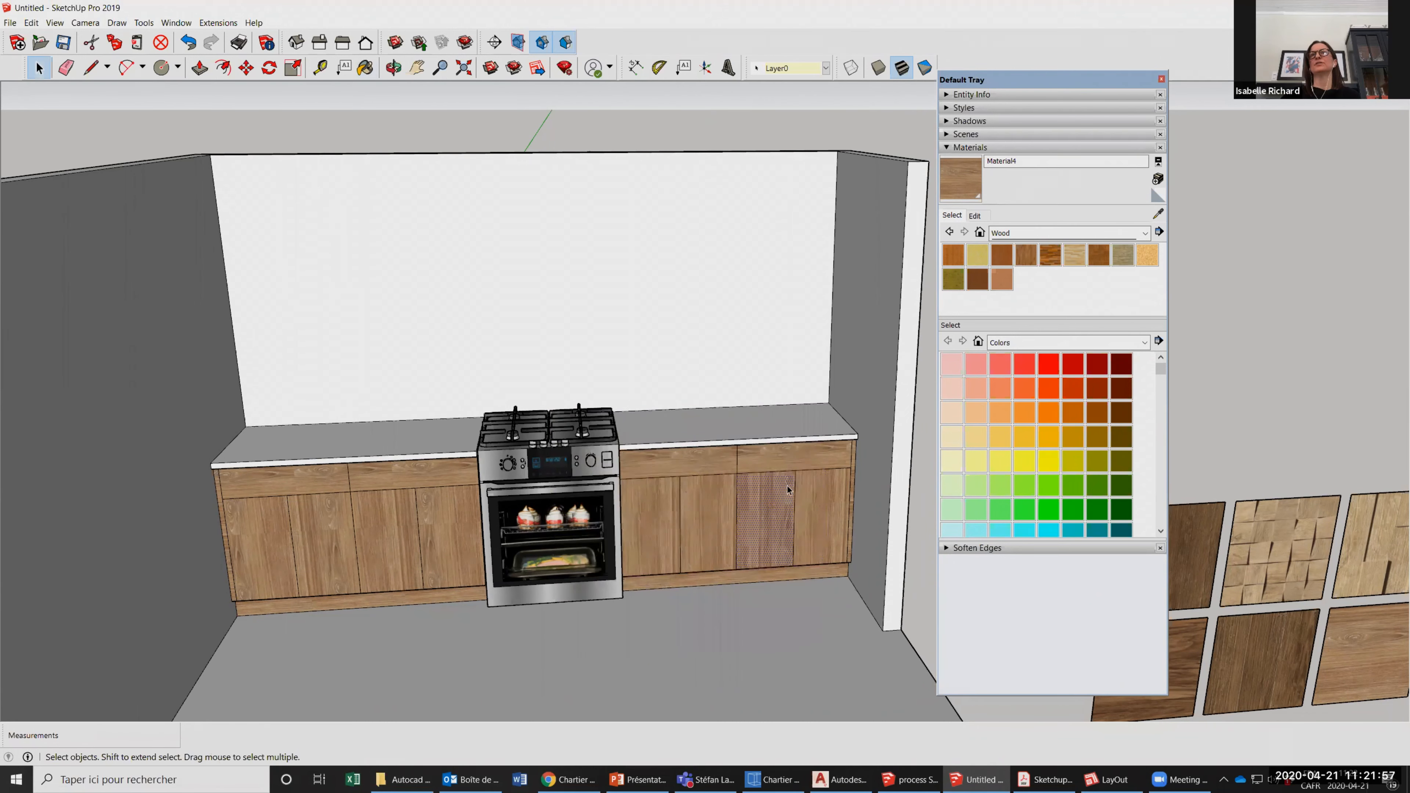
{"action": "right_click", "coordinate": [768, 501]}
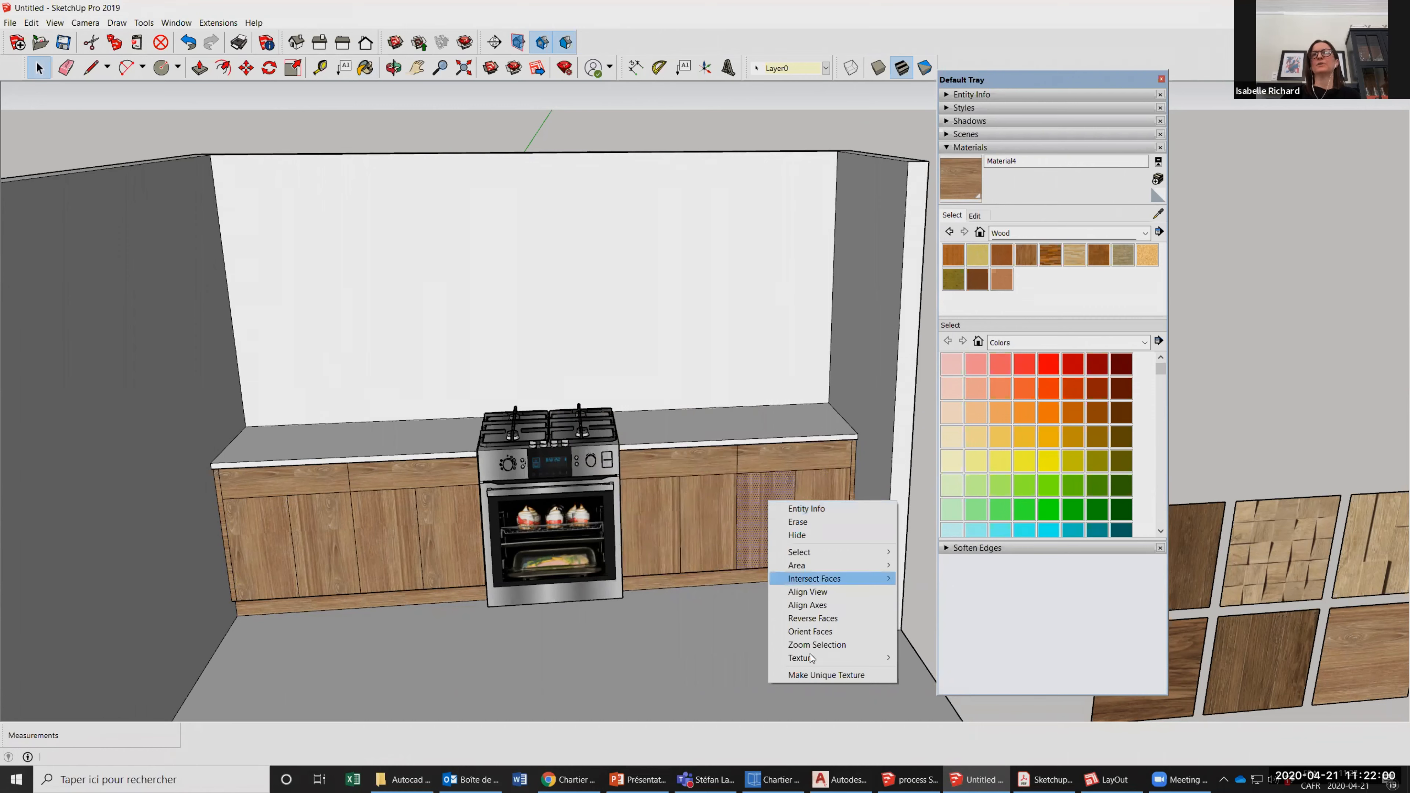
{"action": "mouse_move", "coordinate": [810, 658]}
{"action": "left_click", "coordinate": [922, 662]}
{"action": "left_click_drag", "start_coordinate": [770, 537], "coordinate": [798, 550]}
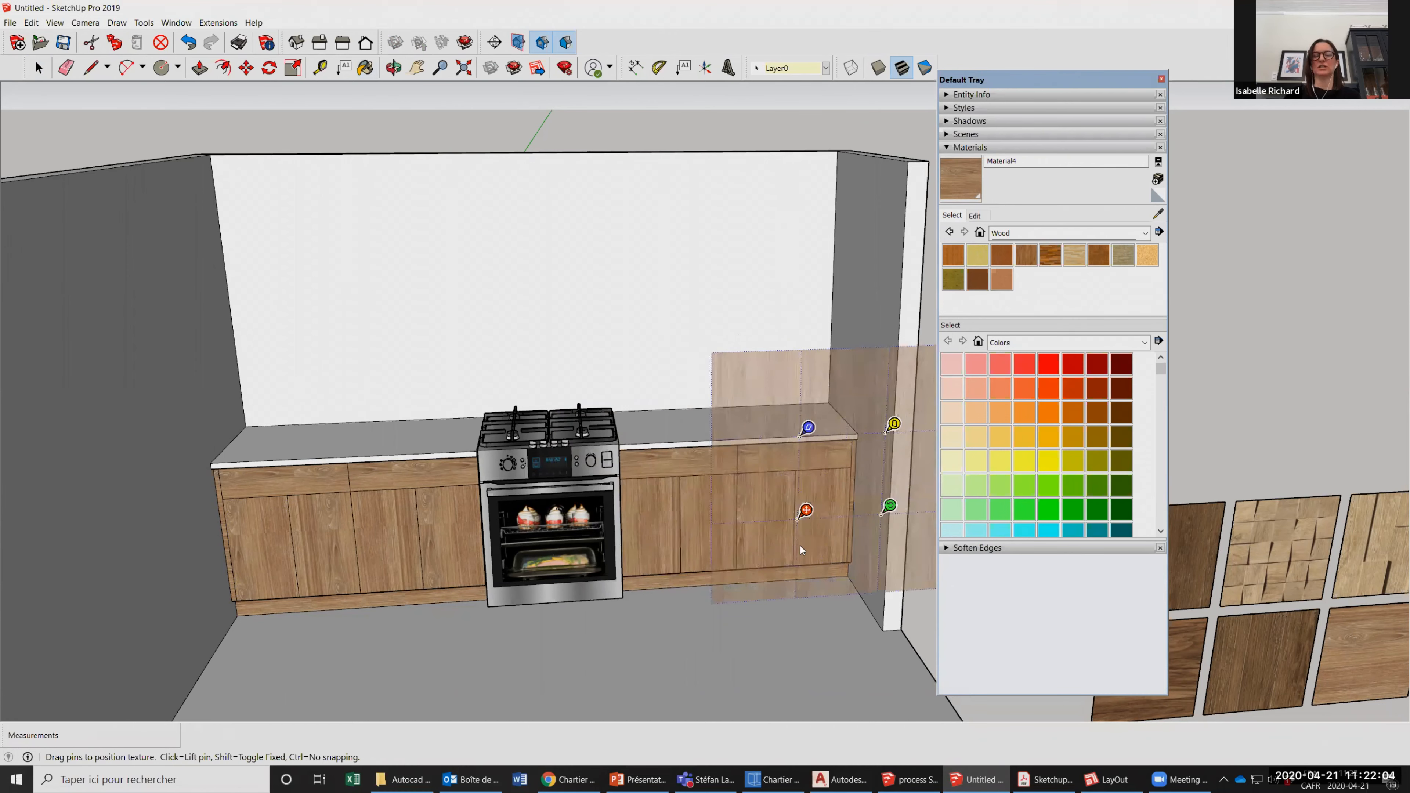
{"action": "left_click_drag", "start_coordinate": [798, 546], "coordinate": [791, 546]}
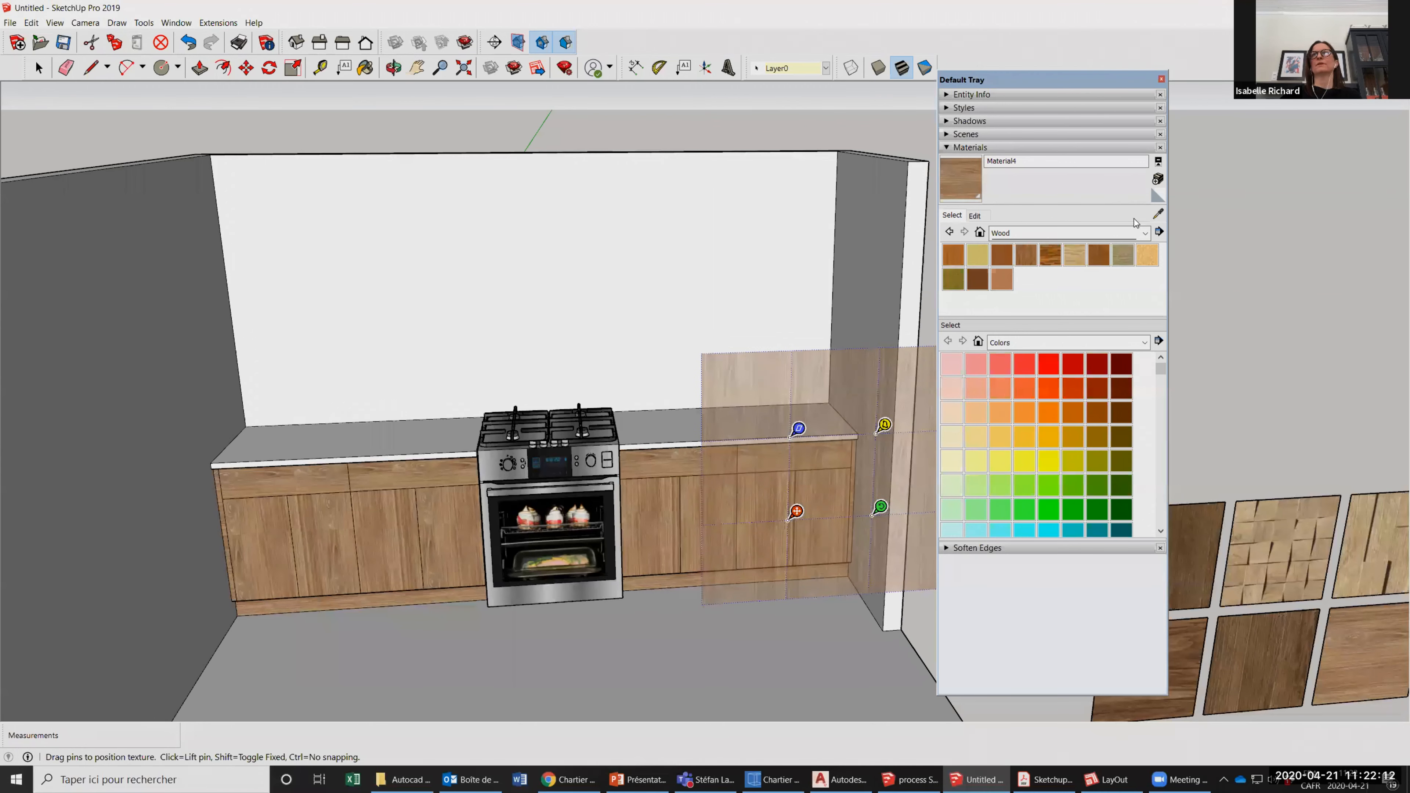
{"action": "left_click", "coordinate": [686, 469]}
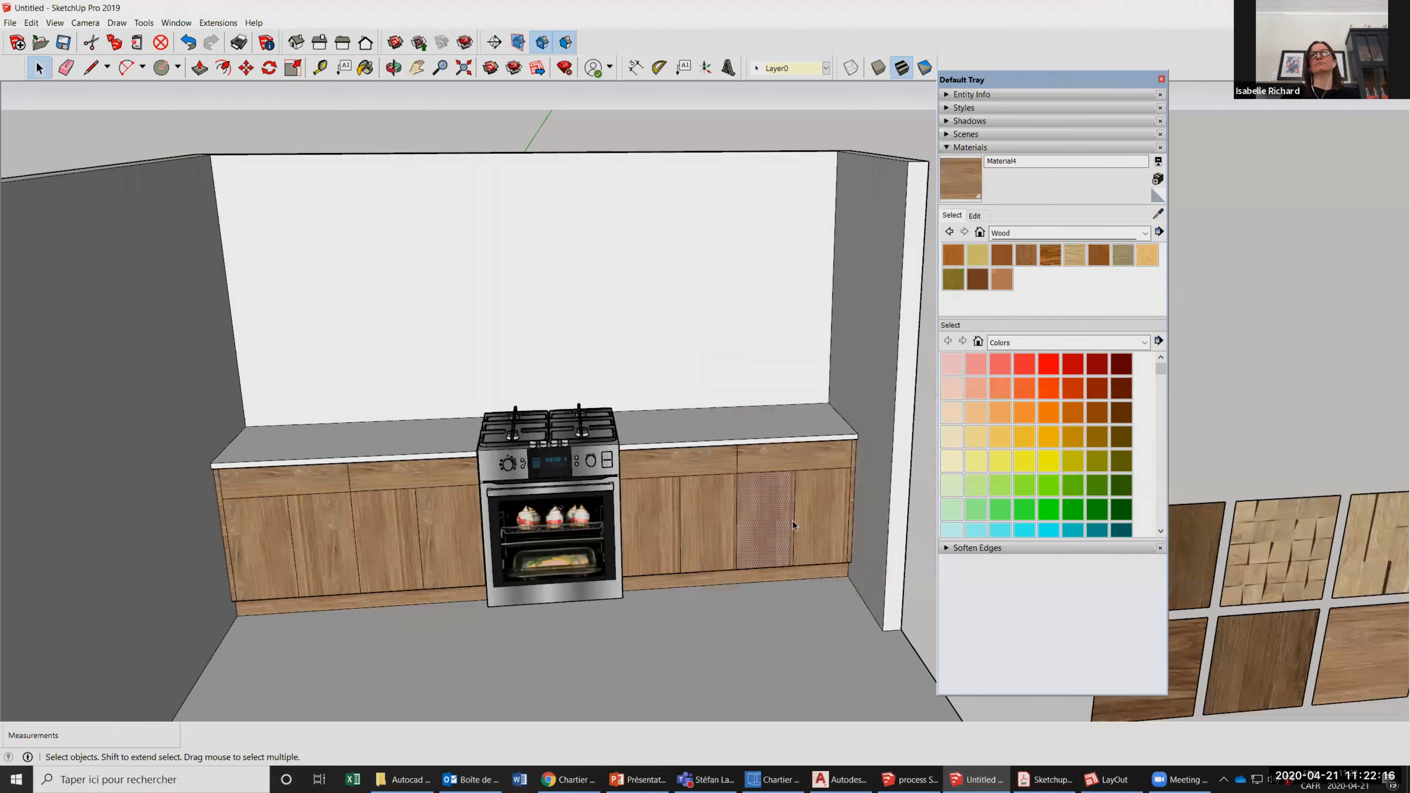
Examine the vertical wood grain on the doors of both counters from several distances and angles.
{"action": "key", "text": "b"}
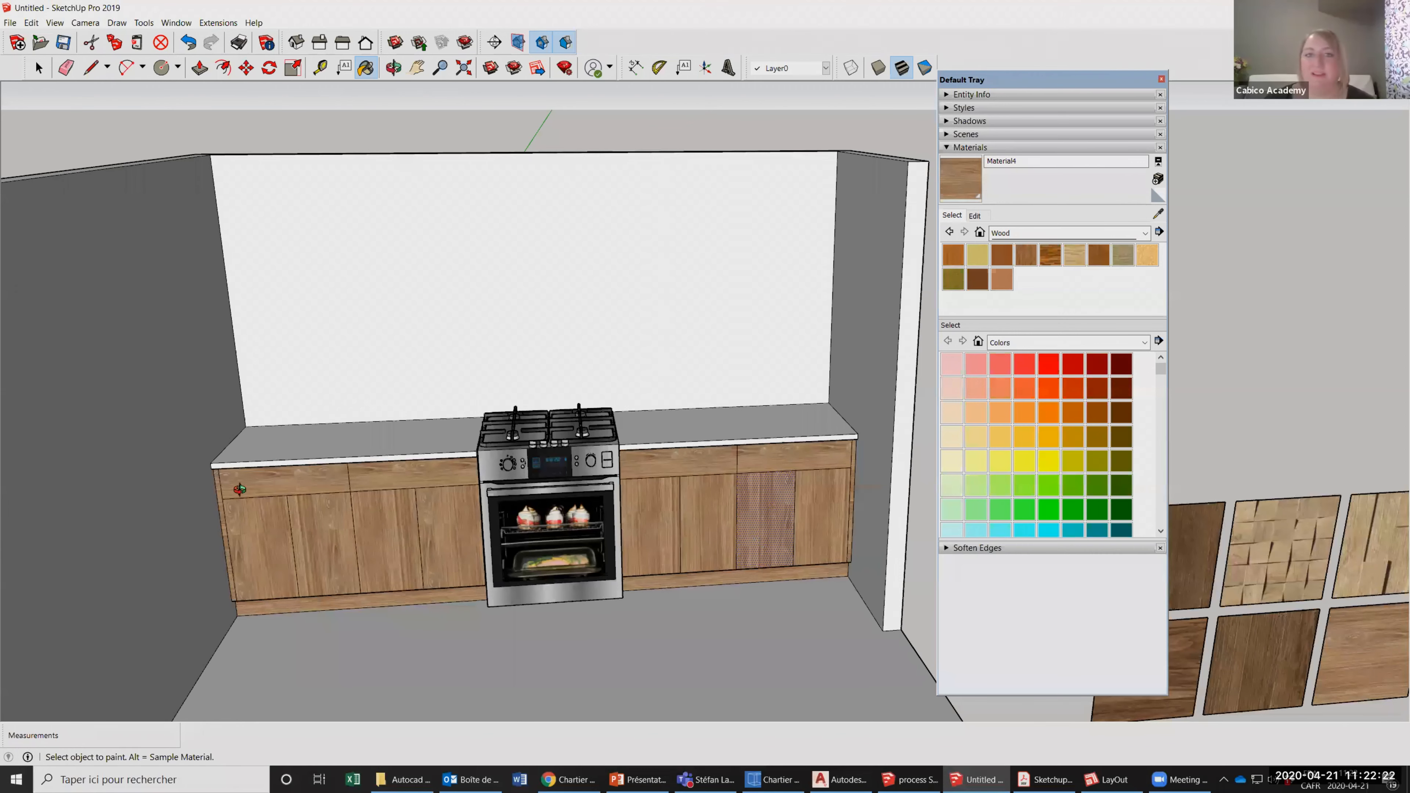
{"action": "key", "text": "space"}
{"action": "left_click", "coordinate": [500, 655]}
{"action": "scroll", "coordinate": [692, 517], "scroll_direction": "down", "scroll_amount": 3}
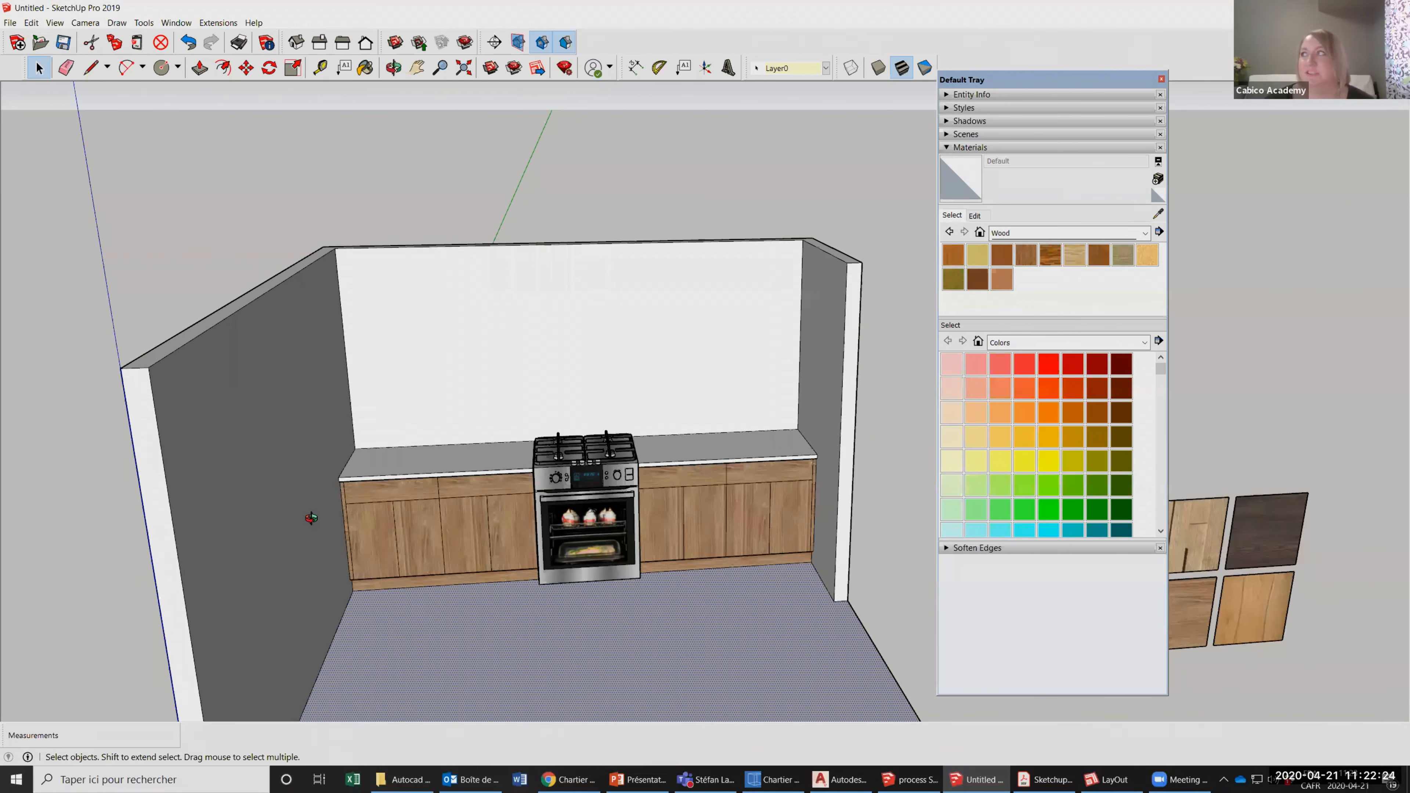
{"action": "scroll", "coordinate": [747, 528], "scroll_direction": "up", "scroll_amount": 2}
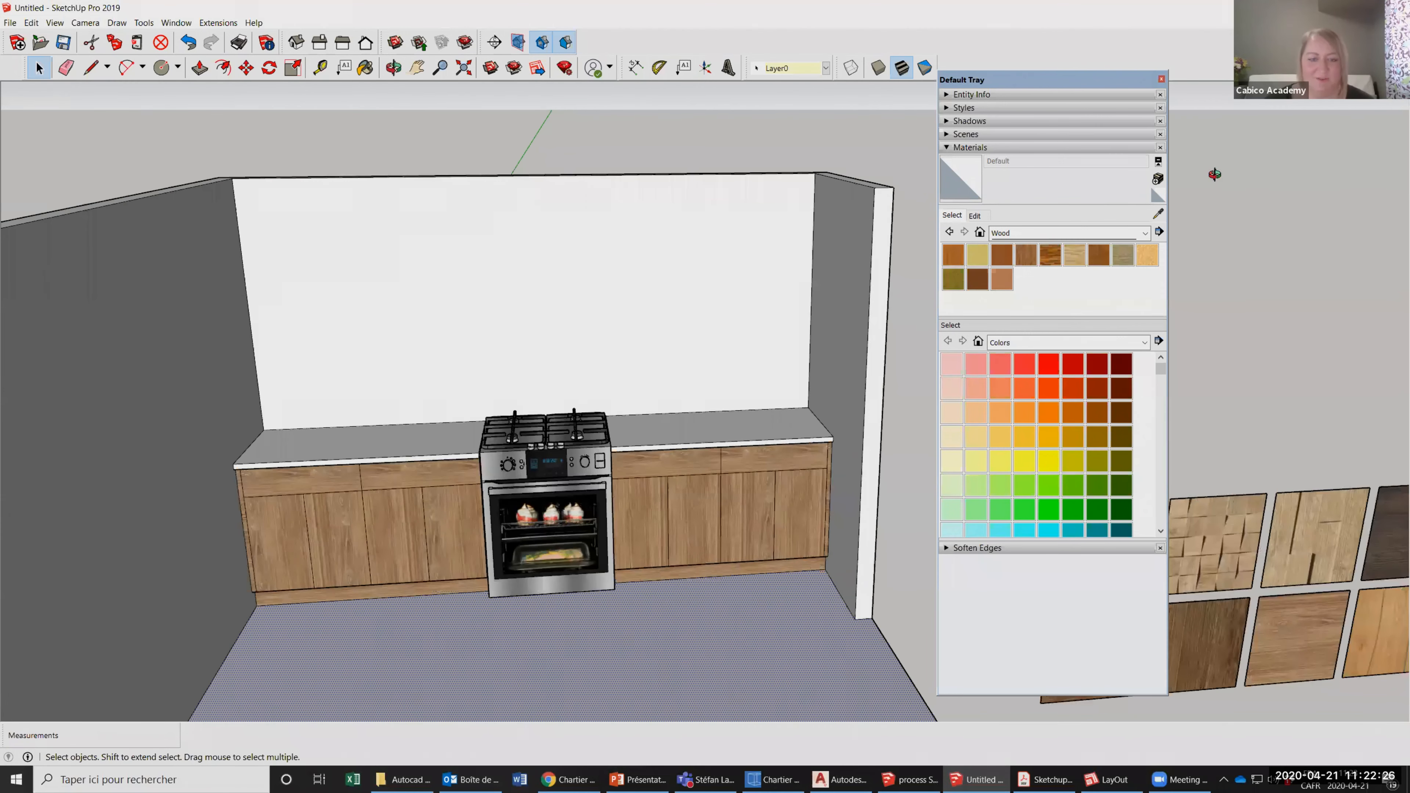
{"action": "key", "text": "o"}
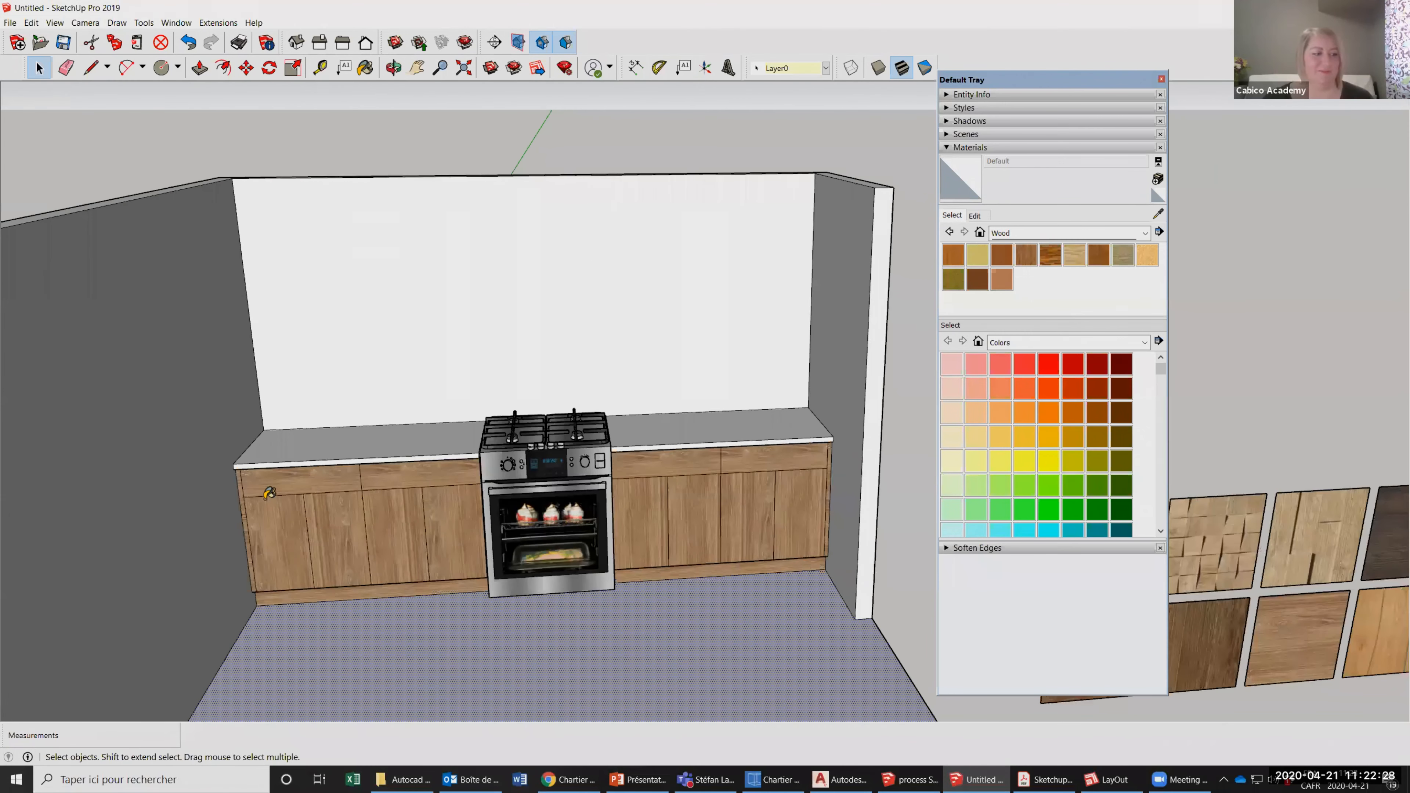
{"action": "scroll", "coordinate": [271, 488], "scroll_direction": "up", "scroll_amount": 2}
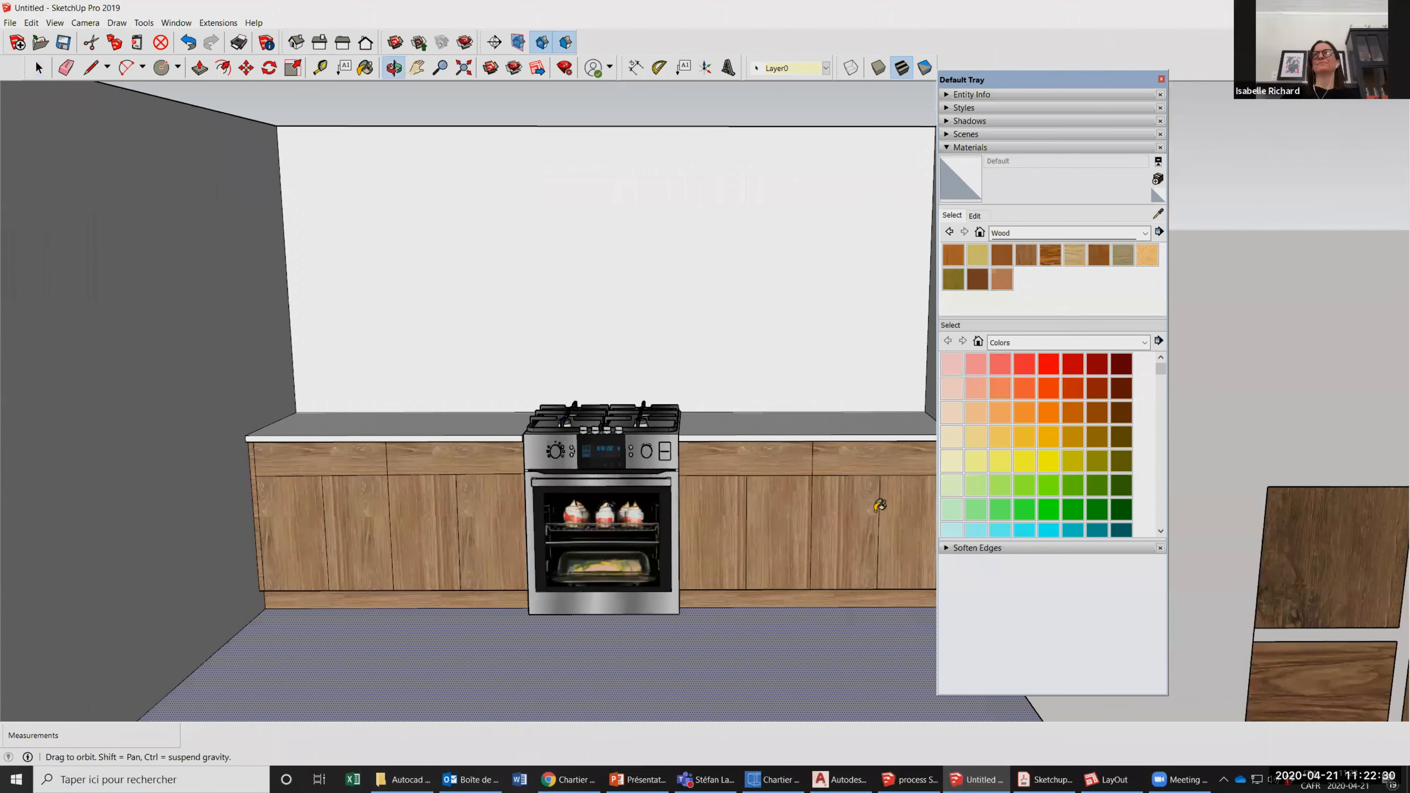
{"action": "middle_click_drag", "start_coordinate": [926, 493], "coordinate": [931, 488]}
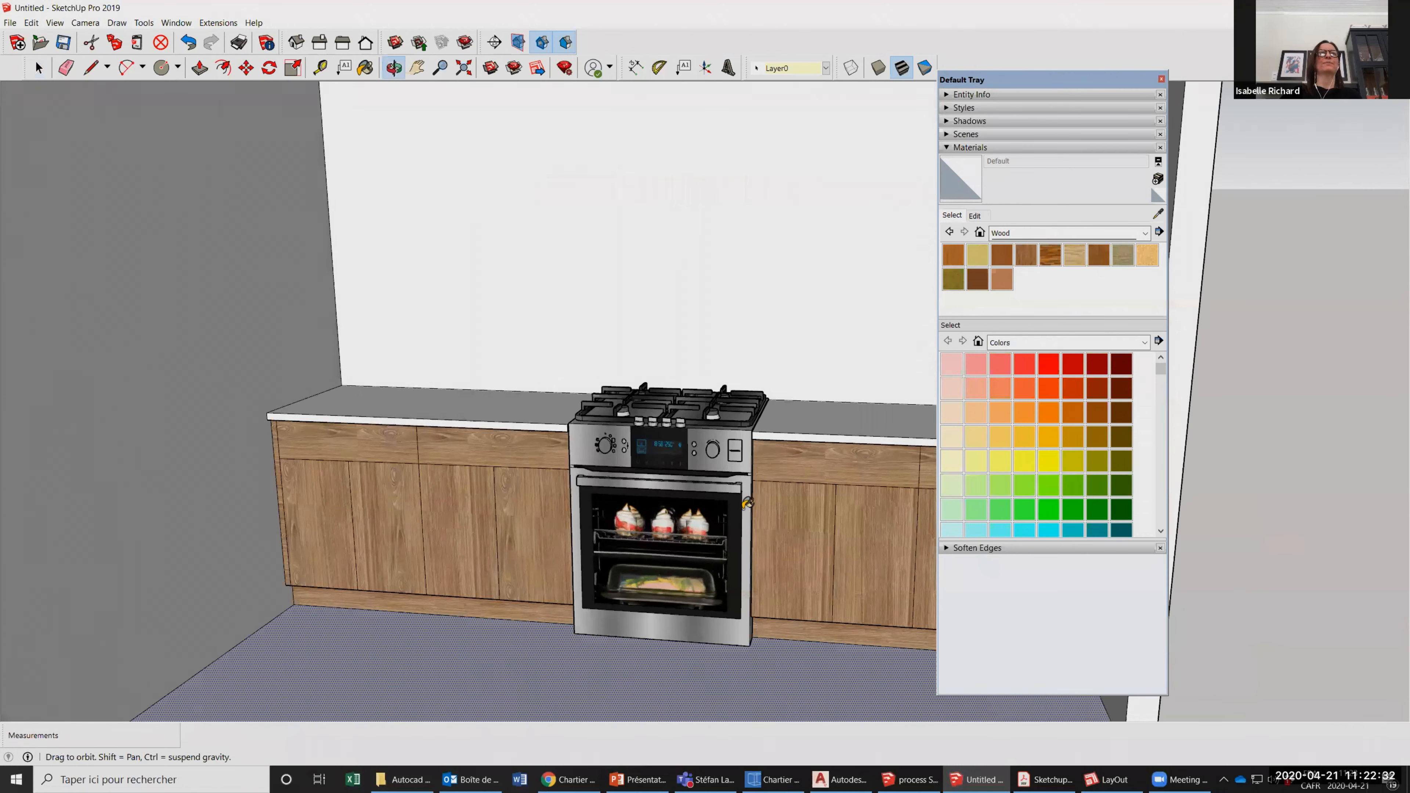
{"action": "scroll", "coordinate": [138, 441], "scroll_direction": "down", "scroll_amount": 2}
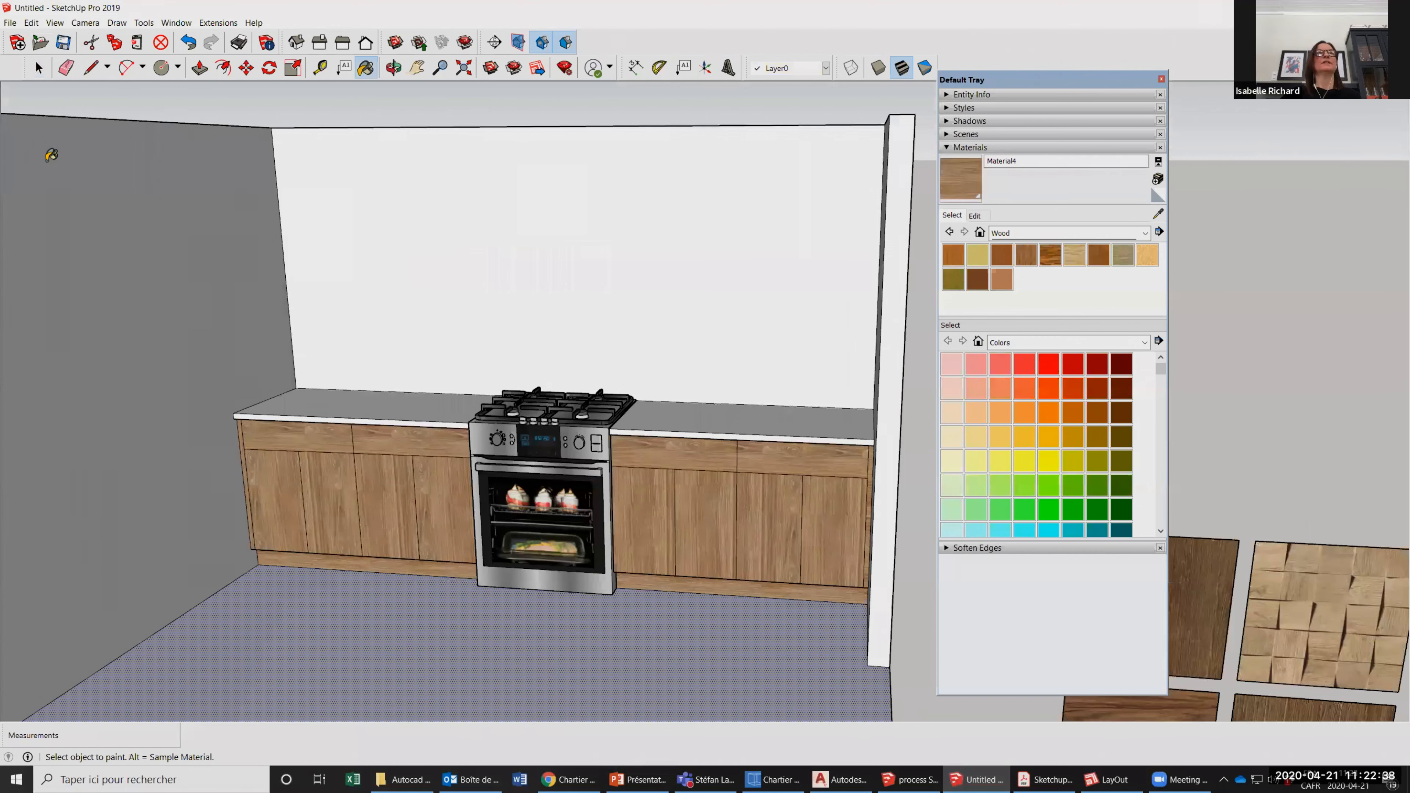
{"action": "scroll", "coordinate": [743, 546], "scroll_direction": "up", "scroll_amount": 2}
{"action": "left_click", "coordinate": [37, 69]}
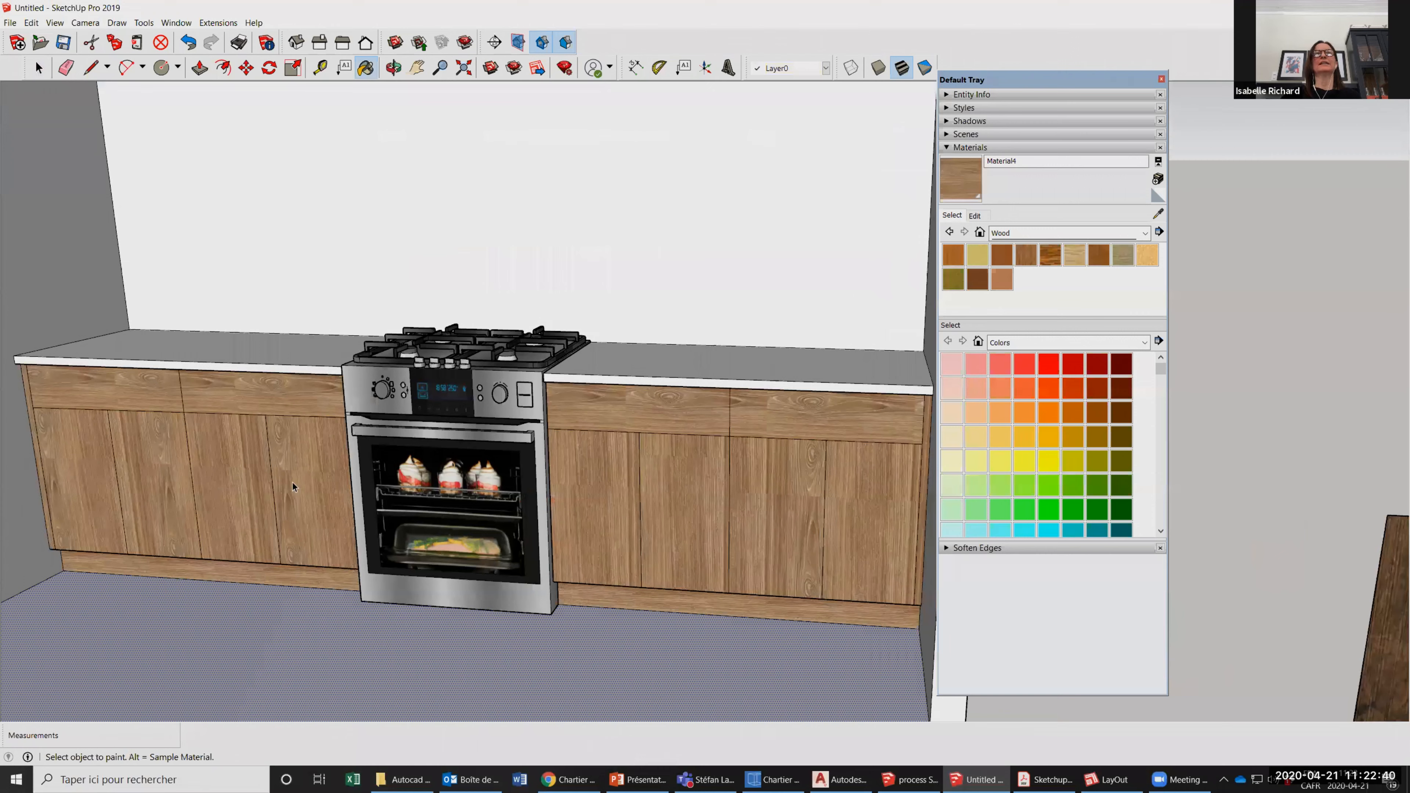
{"action": "left_click", "coordinate": [267, 553]}
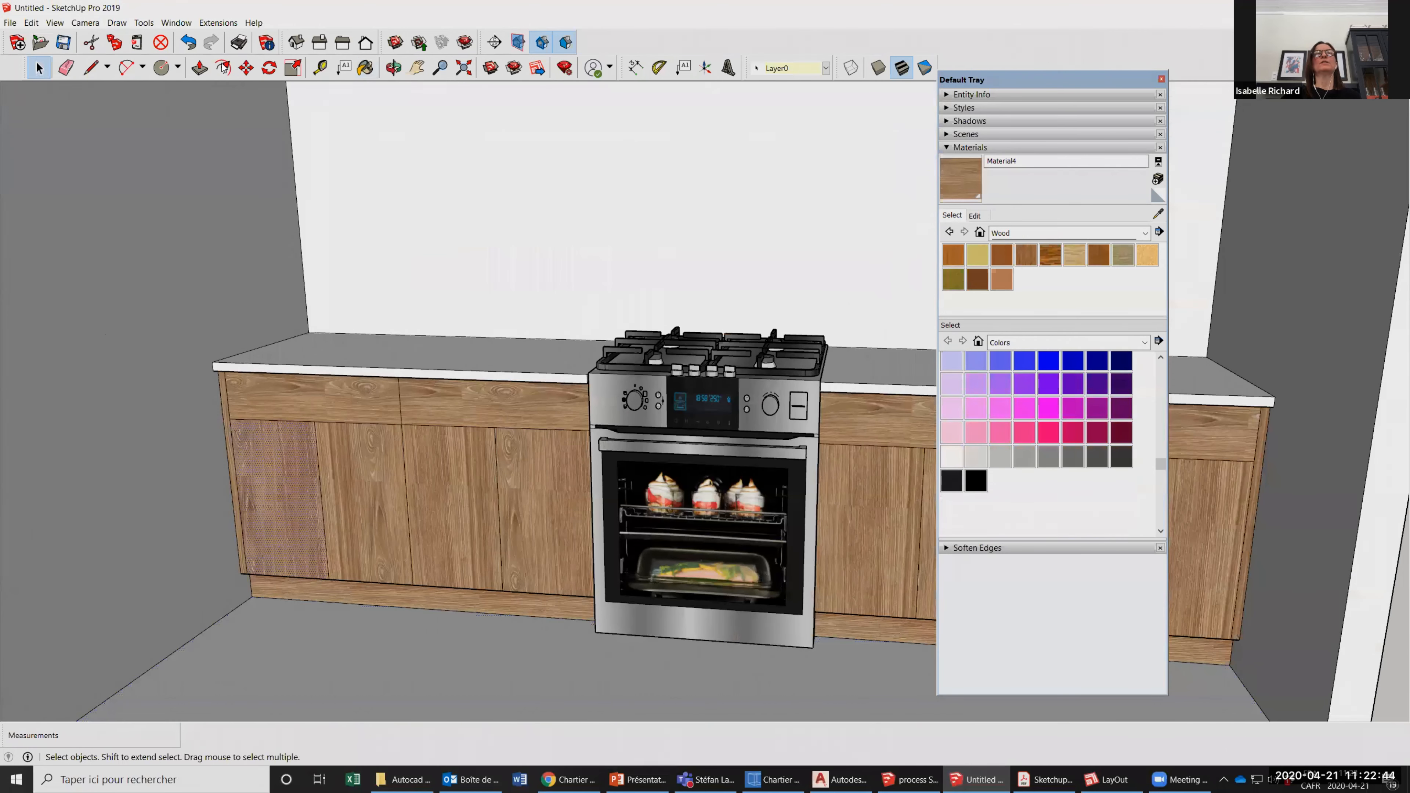
Offset the outline of the leftmost door inward to form a frame, then select its inner panel.
{"action": "left_click", "coordinate": [223, 68]}
{"action": "left_click", "coordinate": [266, 420]}
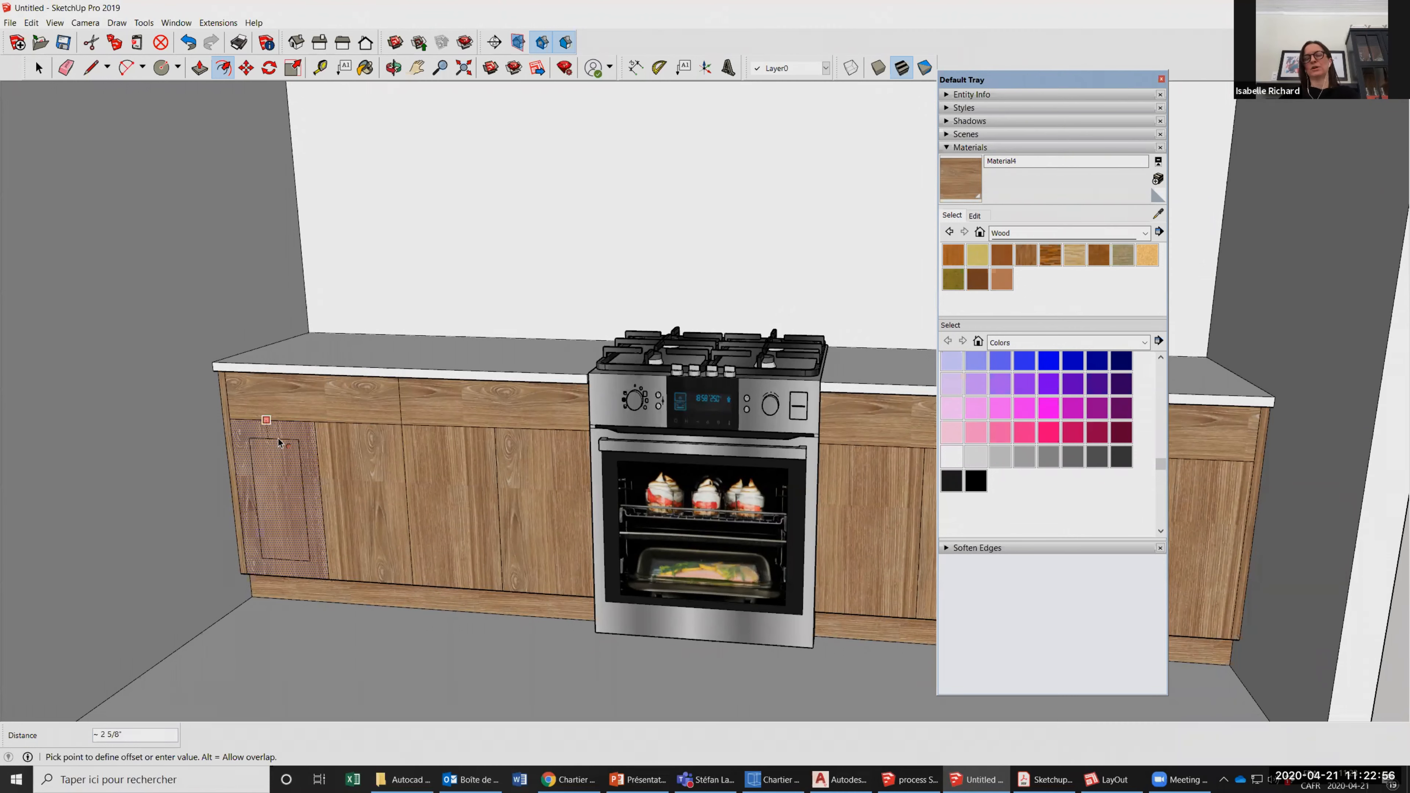
{"action": "left_click", "coordinate": [458, 555]}
{"action": "left_click", "coordinate": [36, 68]}
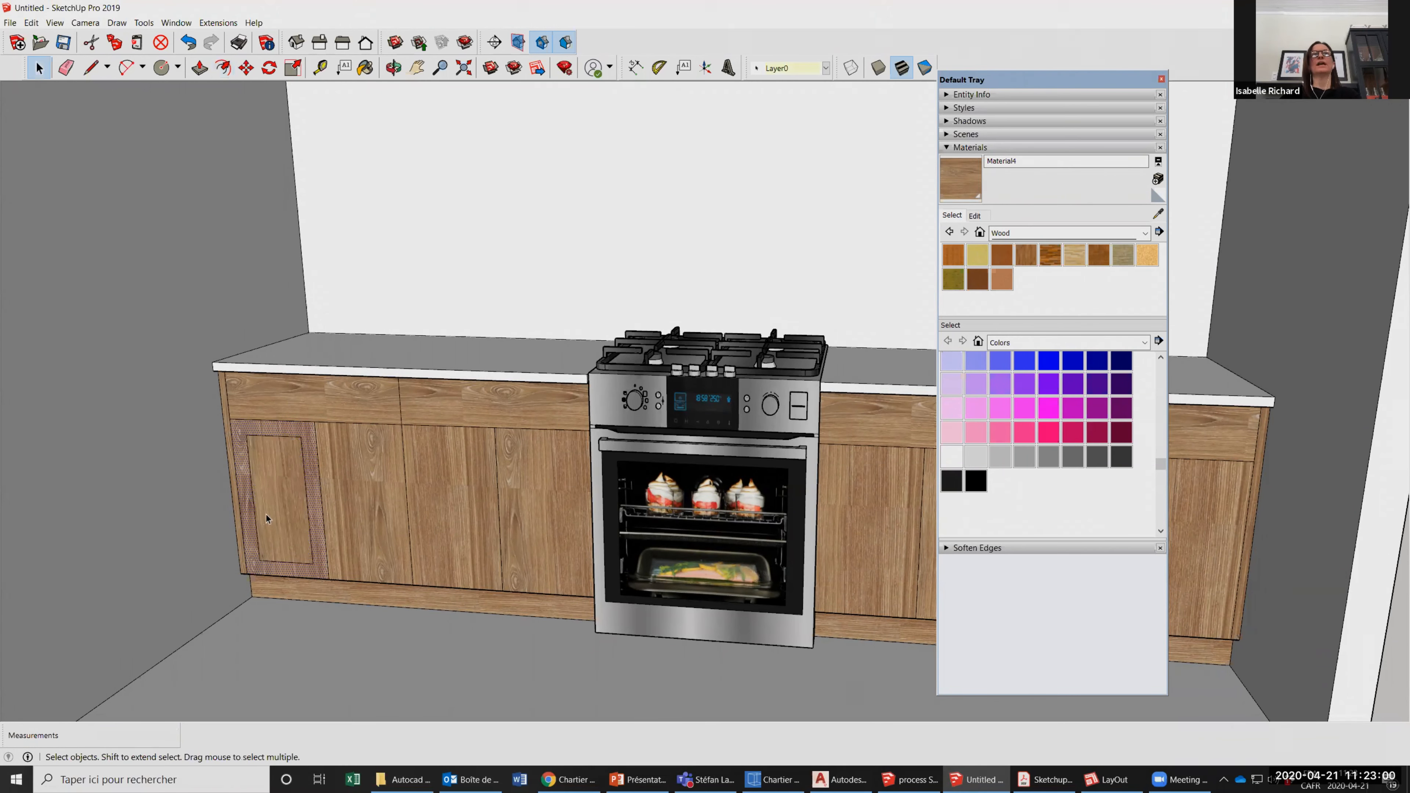
{"action": "left_click", "coordinate": [295, 573]}
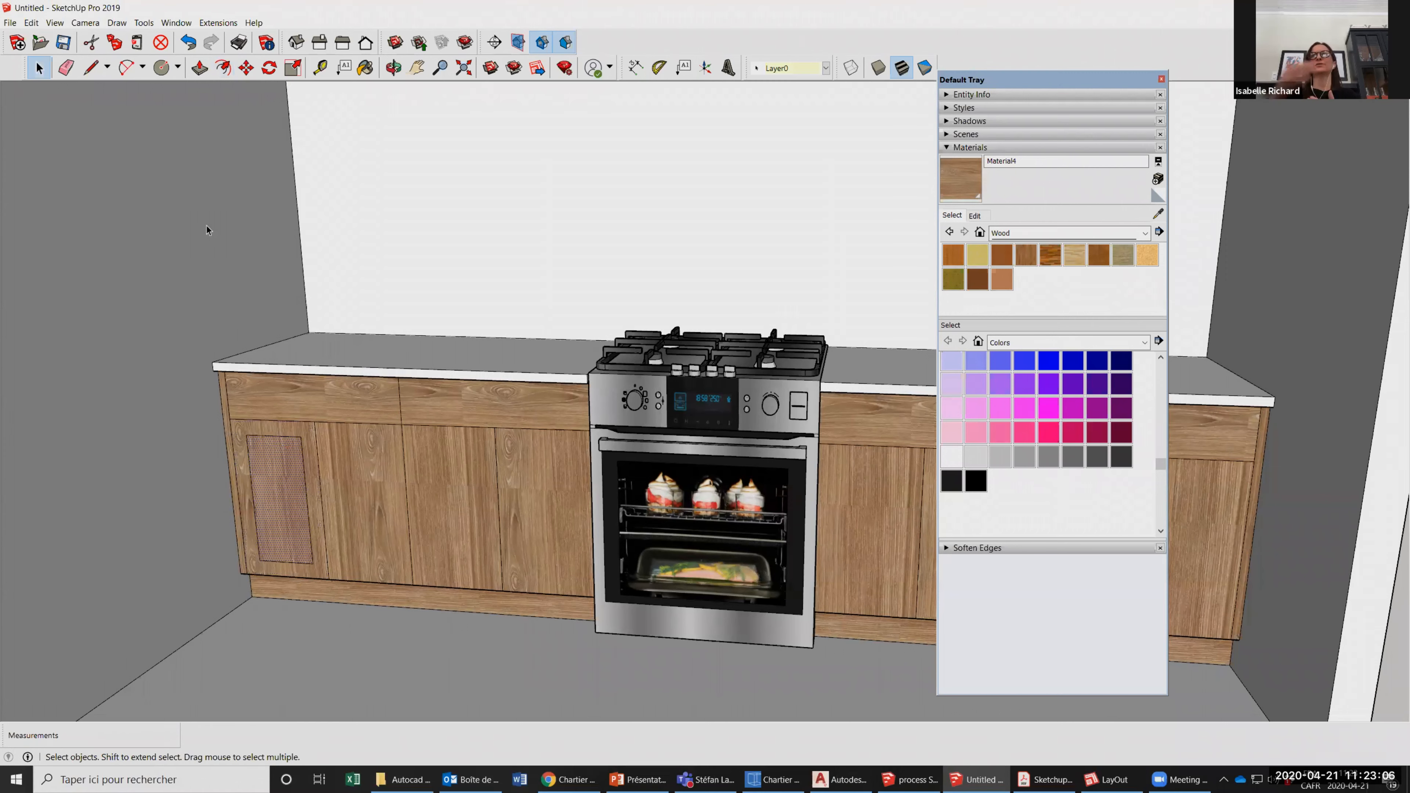
Push the inner panel of the leftmost door 3/8" inward.
{"action": "scroll", "coordinate": [300, 585], "scroll_direction": "up", "scroll_amount": 4}
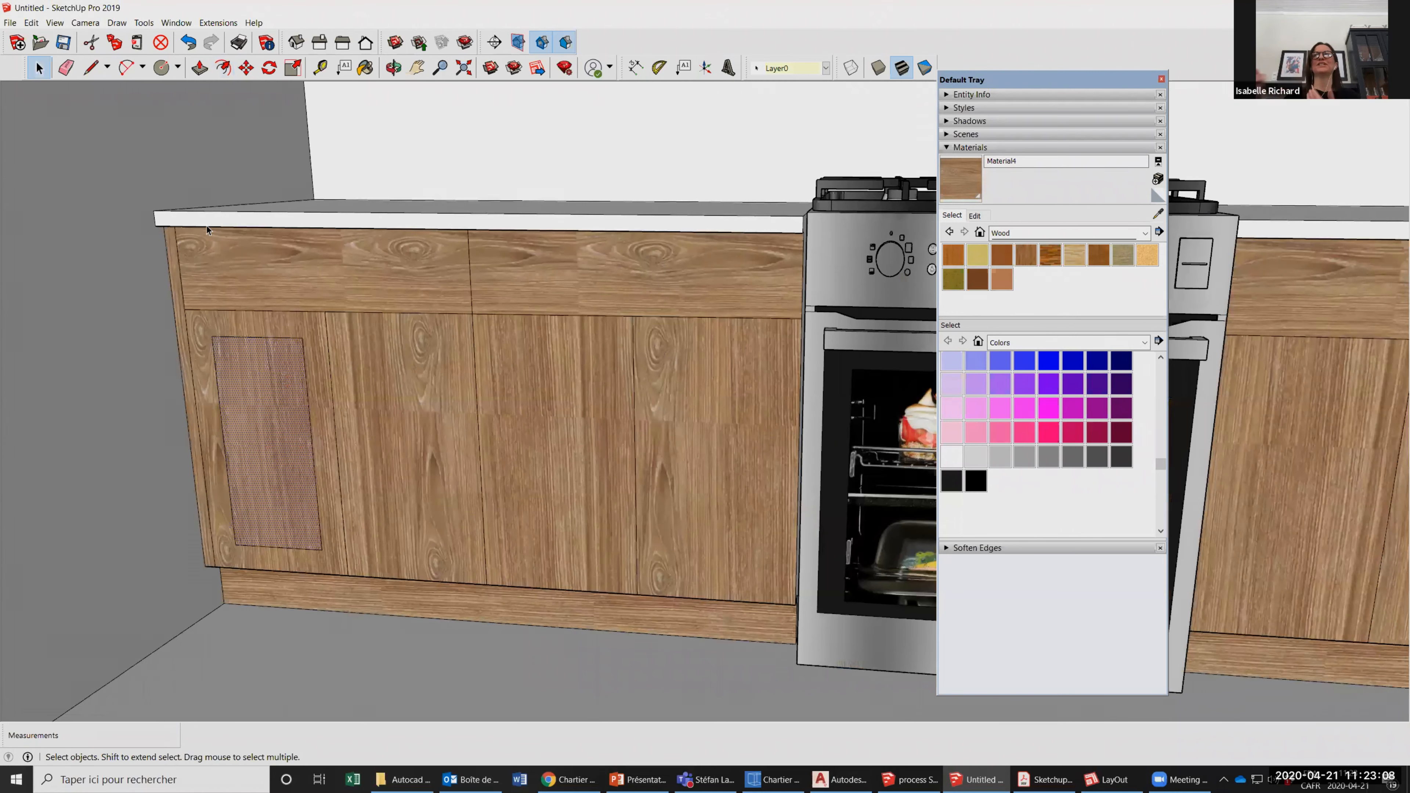
{"action": "left_click", "coordinate": [197, 71]}
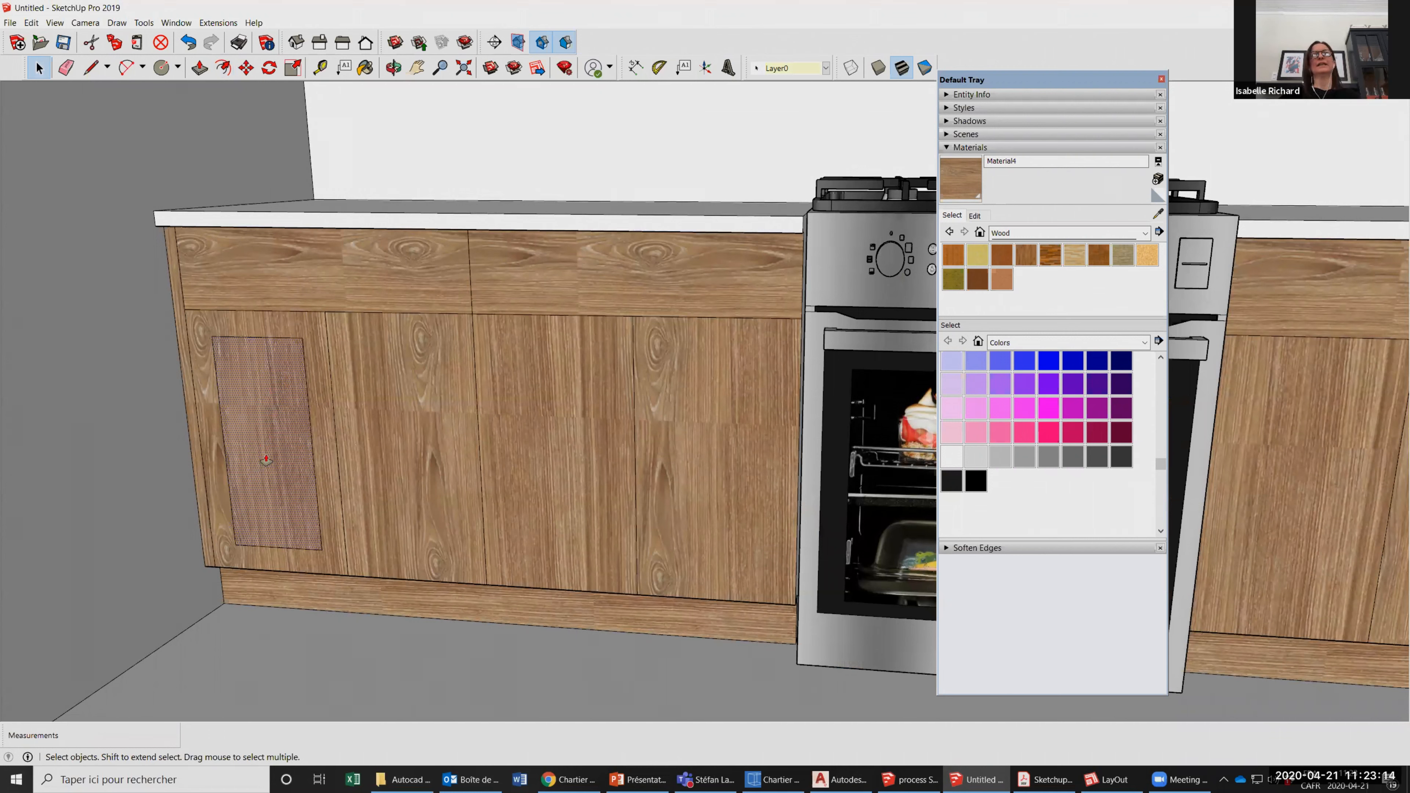
{"action": "left_click", "coordinate": [279, 447]}
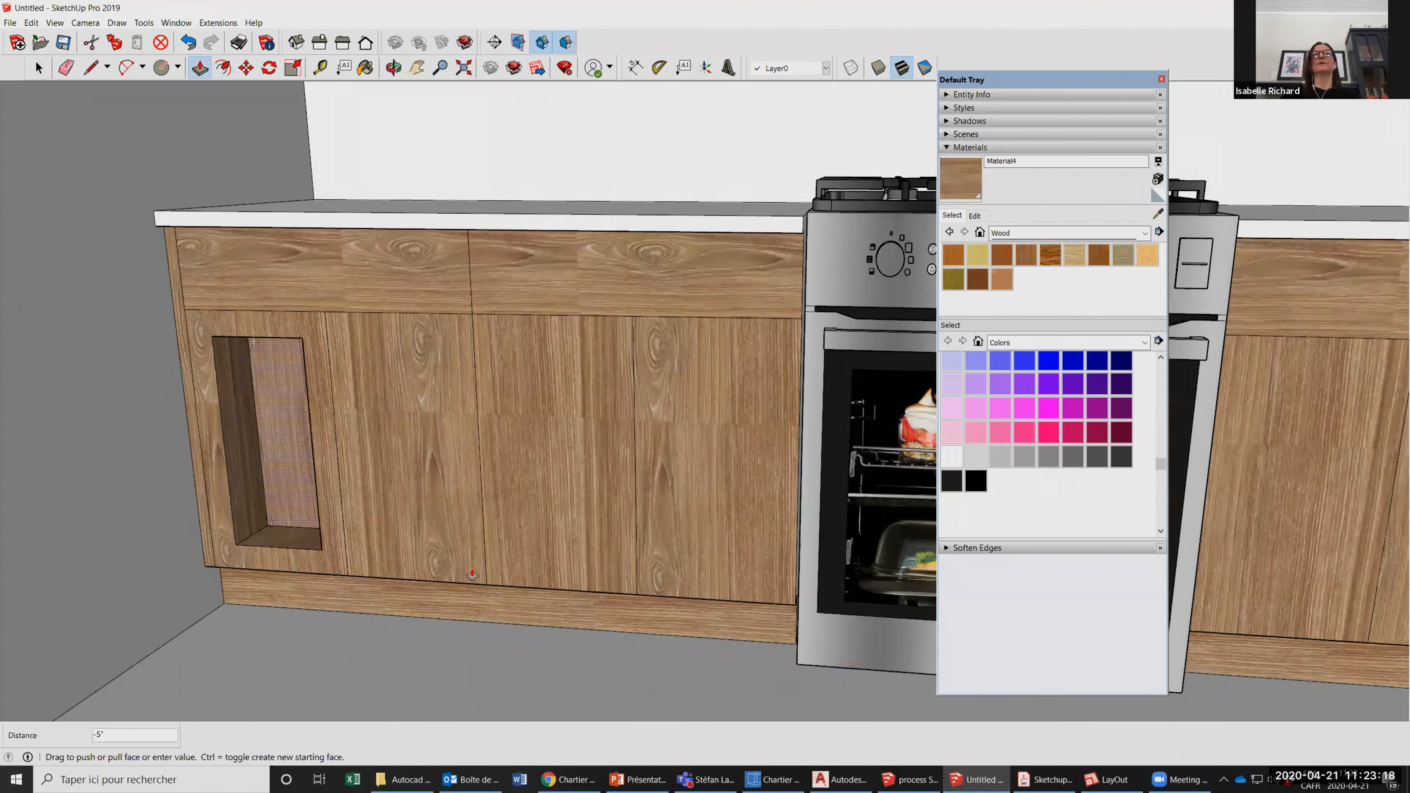
{"action": "type", "text": "3/8"}
{"action": "key", "text": "Return"}
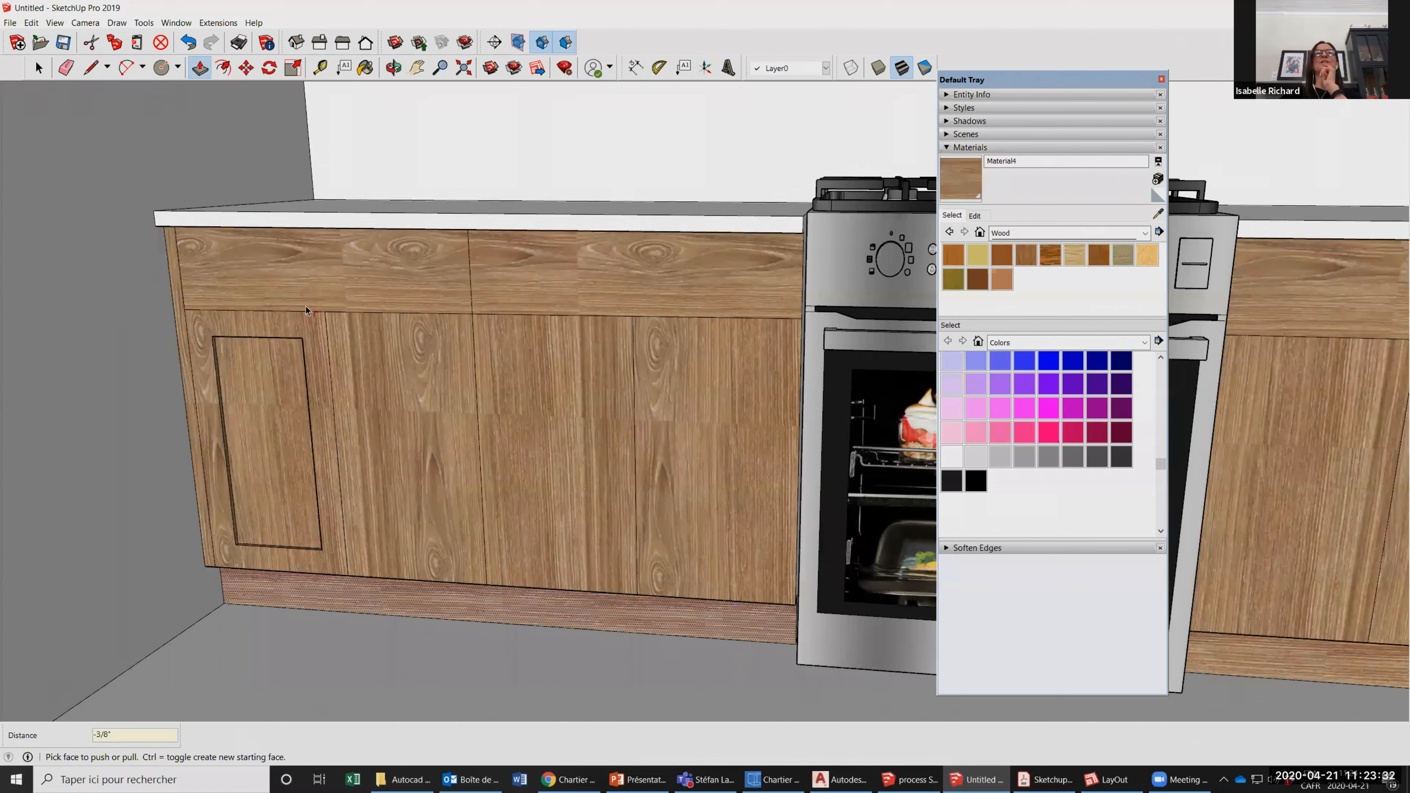
Offset the outlines of the remaining doors on both counters inward to match the leftmost door.
{"action": "scroll", "coordinate": [224, 406], "scroll_direction": "down", "scroll_amount": 1}
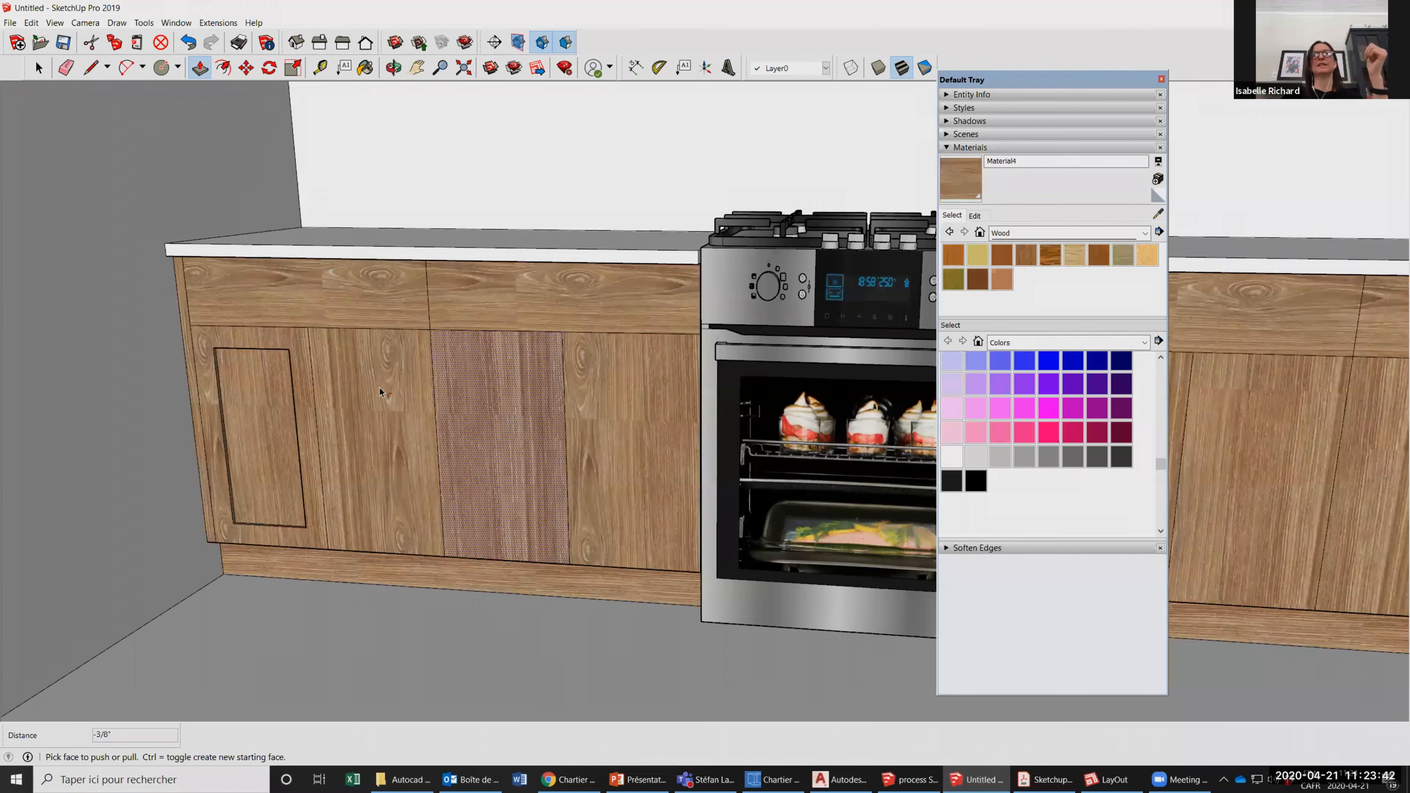
{"action": "scroll", "coordinate": [379, 388], "scroll_direction": "down", "scroll_amount": 2}
{"action": "key", "text": "f"}
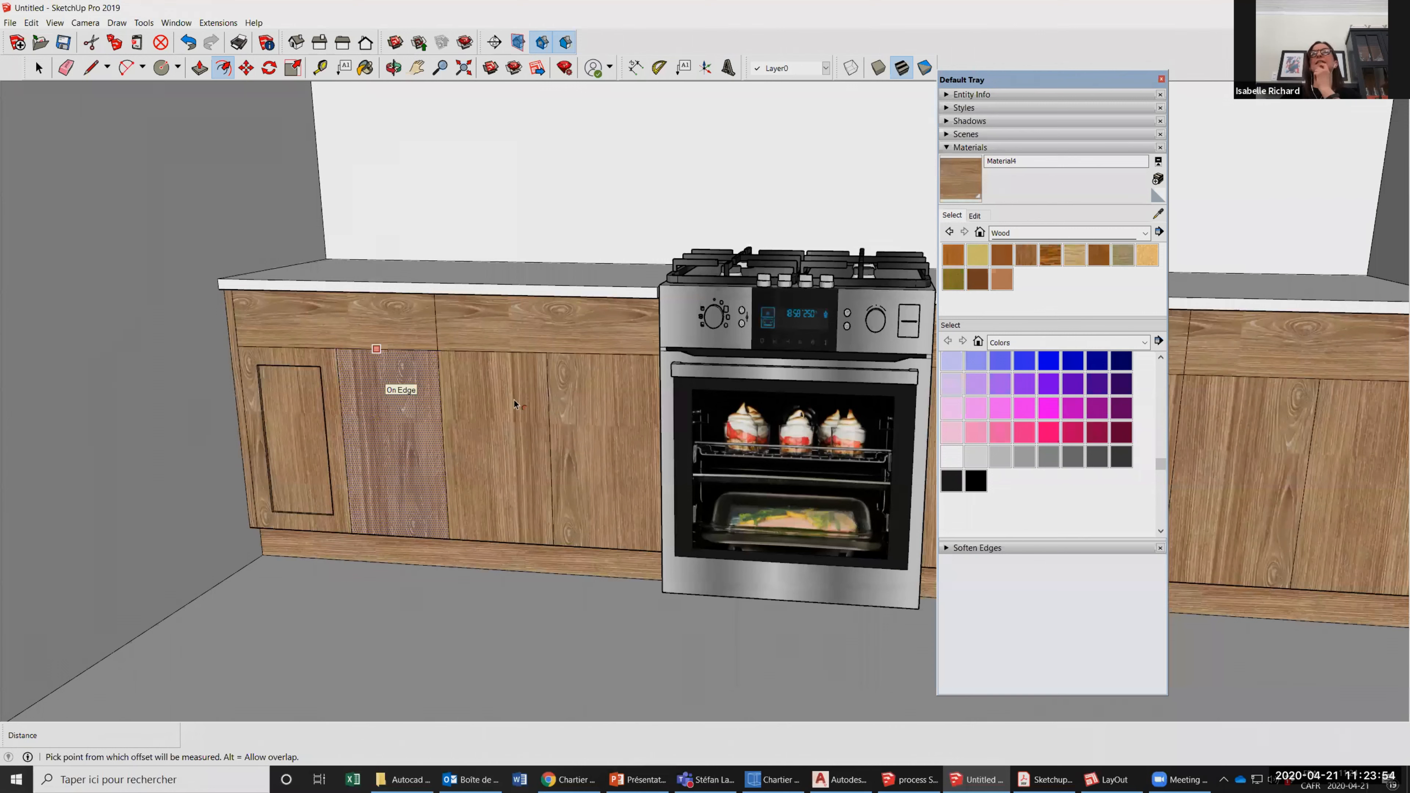
{"action": "left_click", "coordinate": [398, 377]}
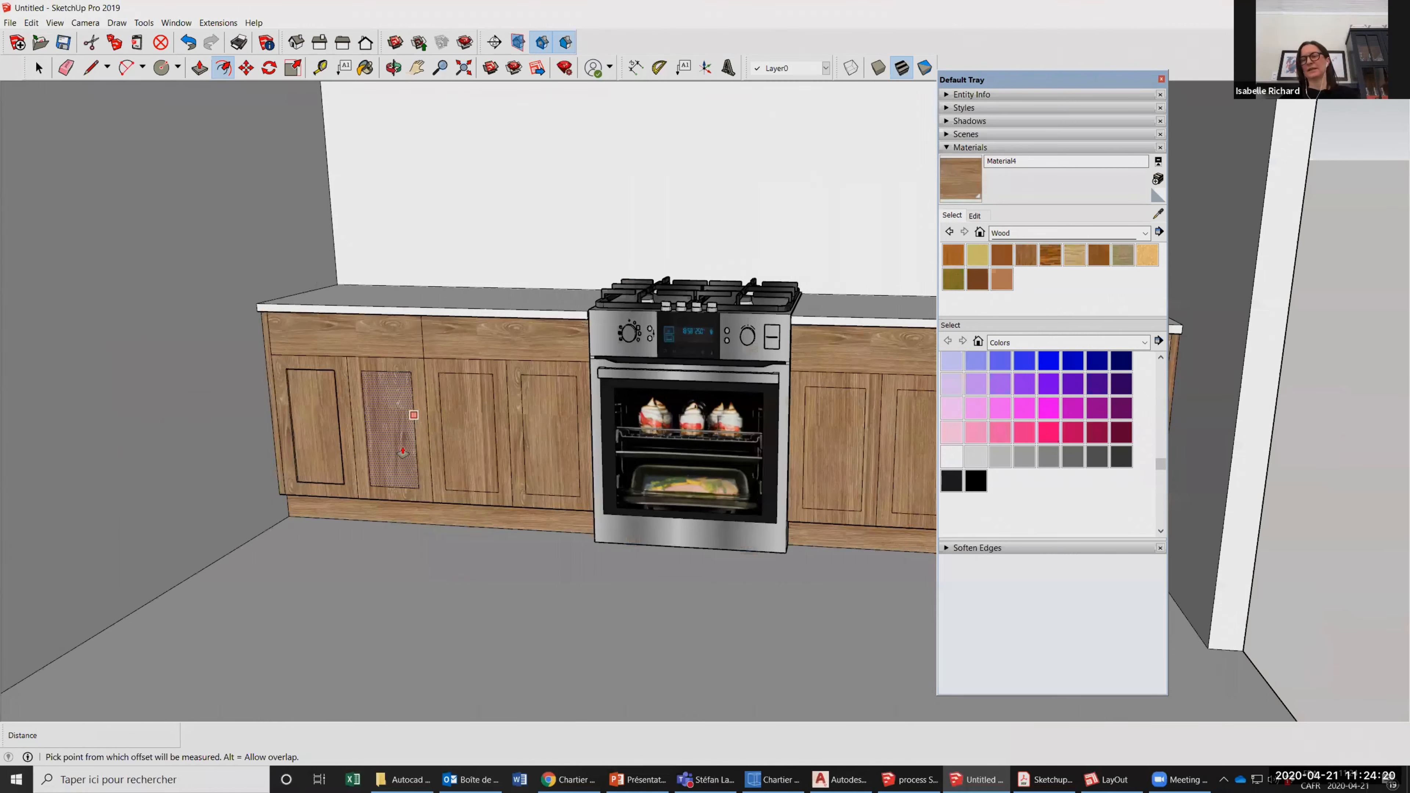
Push the inner panels of the remaining doors inward to the same depth as the first one.
{"action": "key", "text": "space"}
{"action": "left_click", "coordinate": [233, 400]}
{"action": "scroll", "coordinate": [283, 393], "scroll_direction": "up", "scroll_amount": 3}
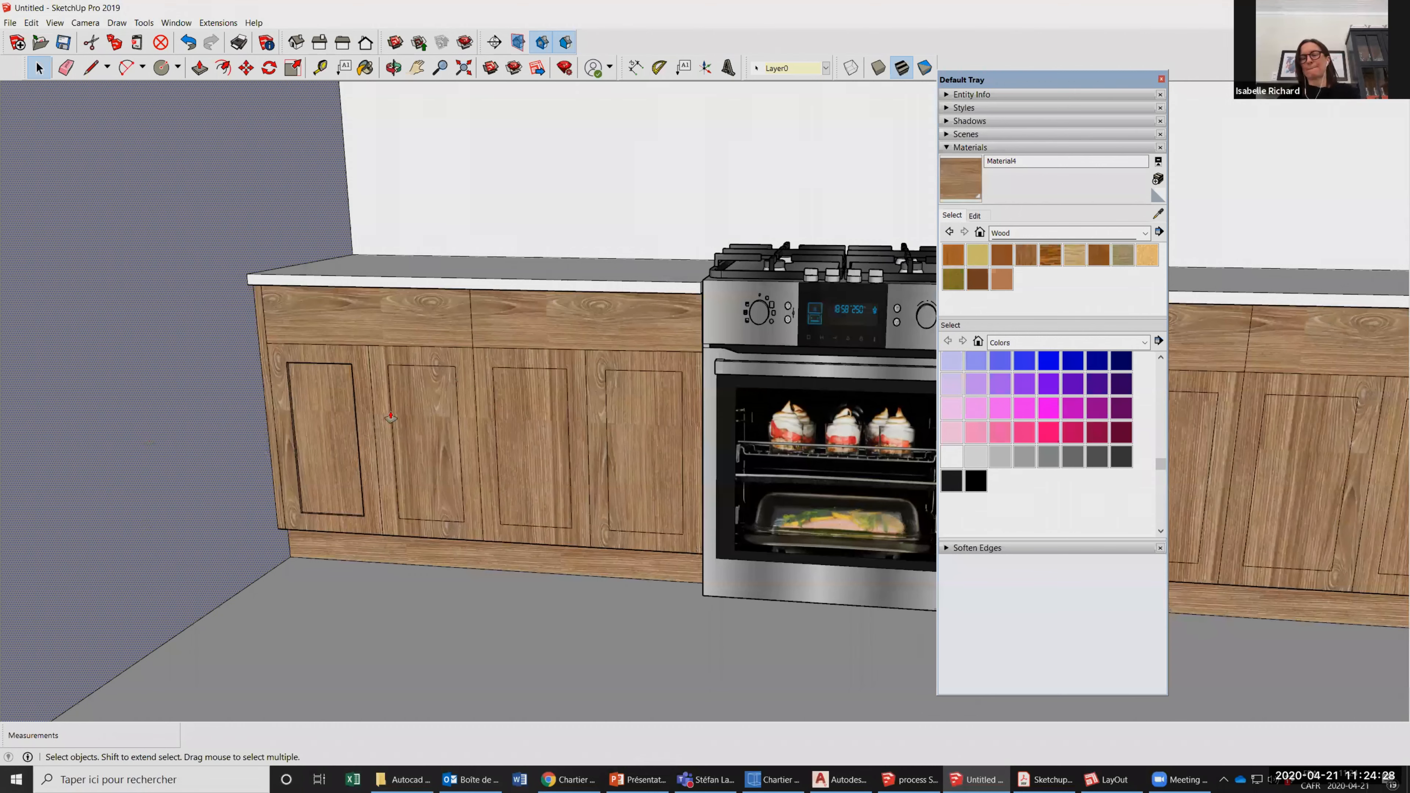
{"action": "key", "text": "p"}
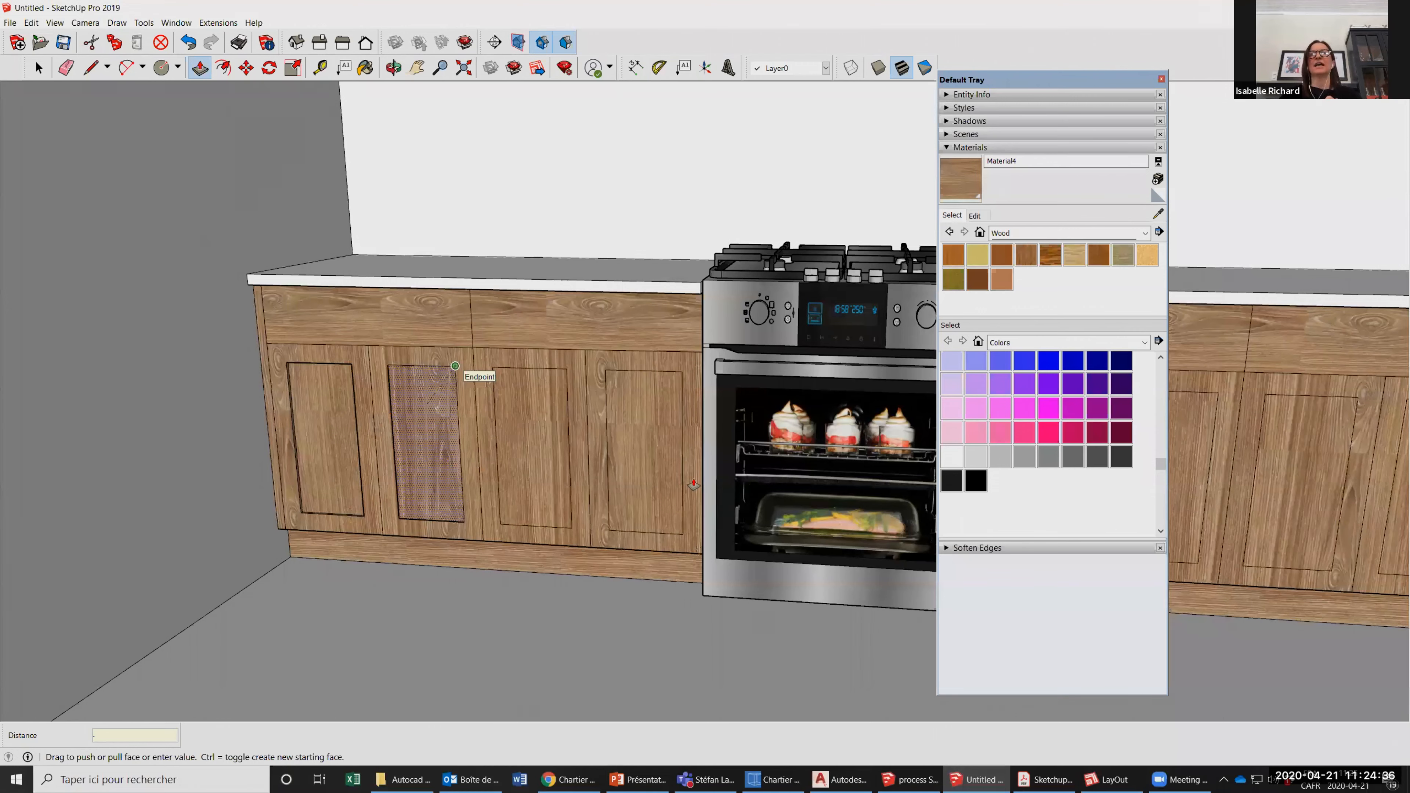
{"action": "scroll", "coordinate": [833, 486], "scroll_direction": "up", "scroll_amount": 5}
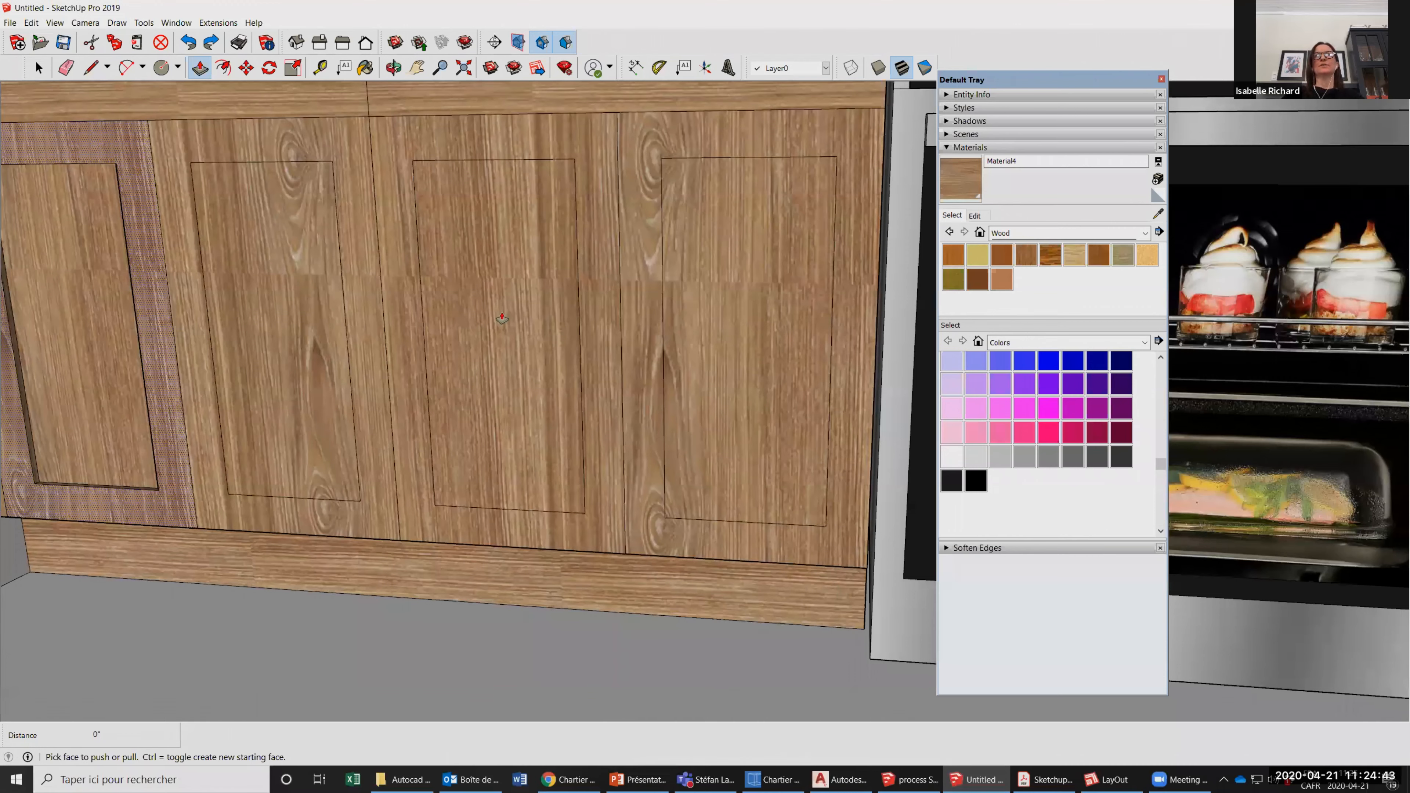
{"action": "scroll", "coordinate": [397, 307], "scroll_direction": "down", "scroll_amount": 5}
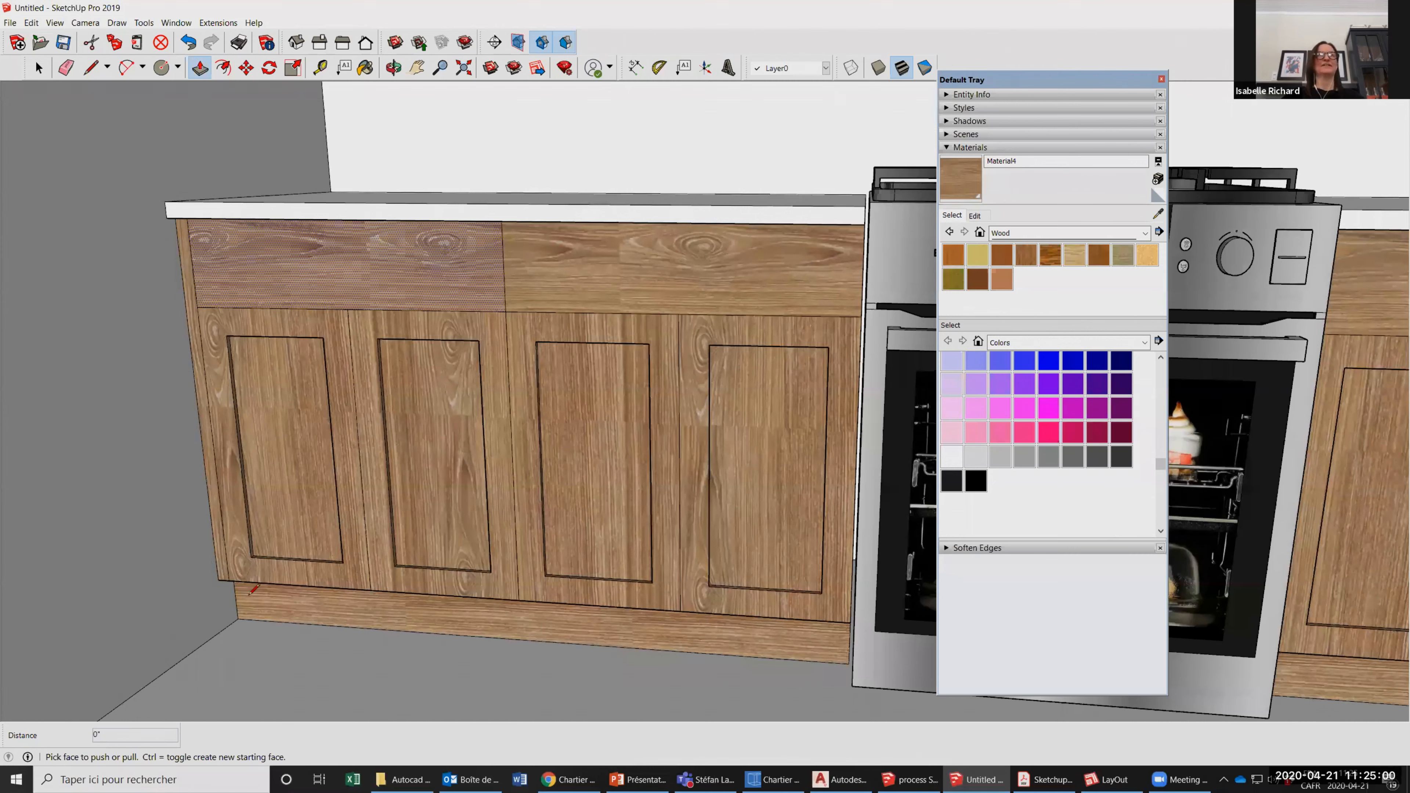
Draw short lines from the panel corners to the door edges to separate the frames' rails from their stiles on the left counter.
{"action": "left_click", "coordinate": [39, 68]}
{"action": "scroll", "coordinate": [325, 306], "scroll_direction": "down", "scroll_amount": 2}
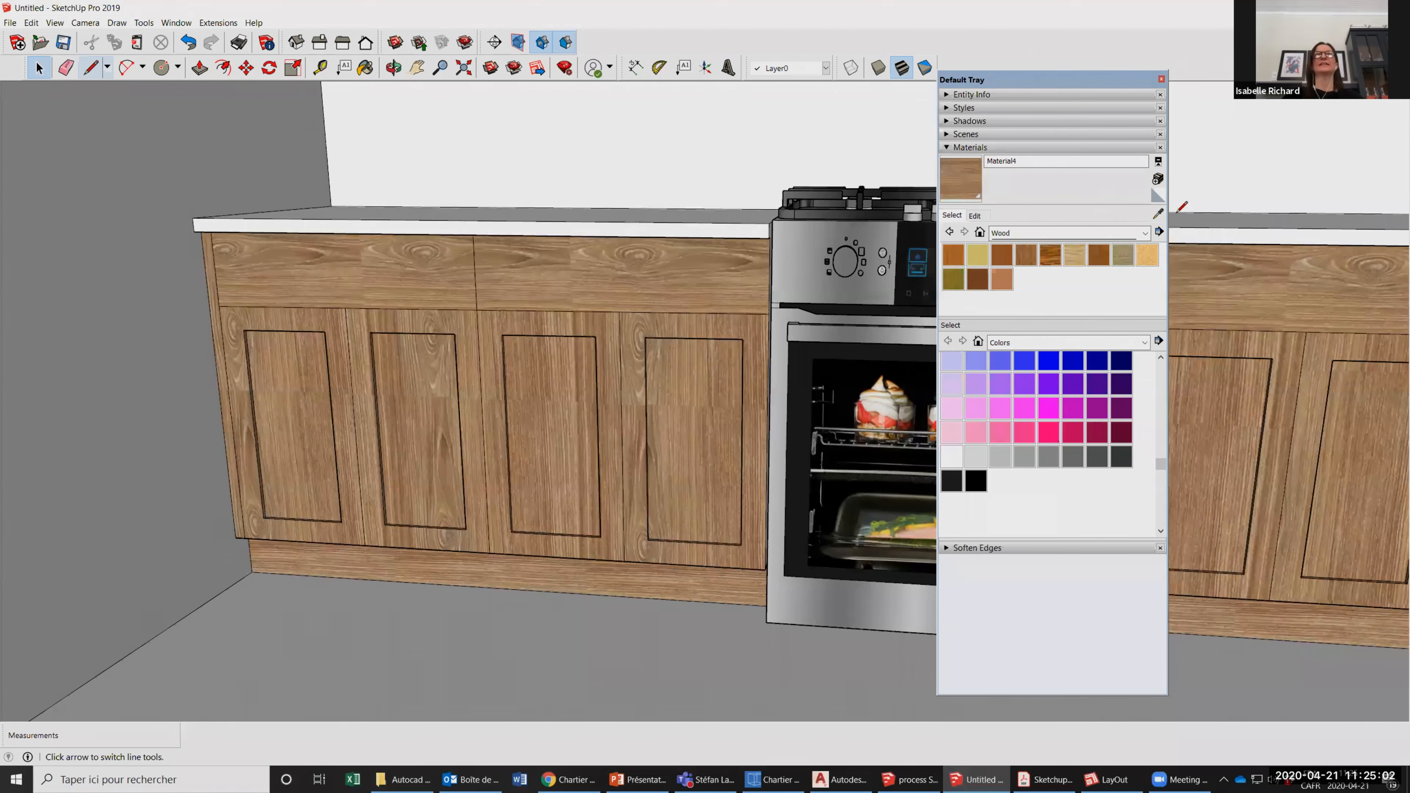
{"action": "key", "text": "b"}
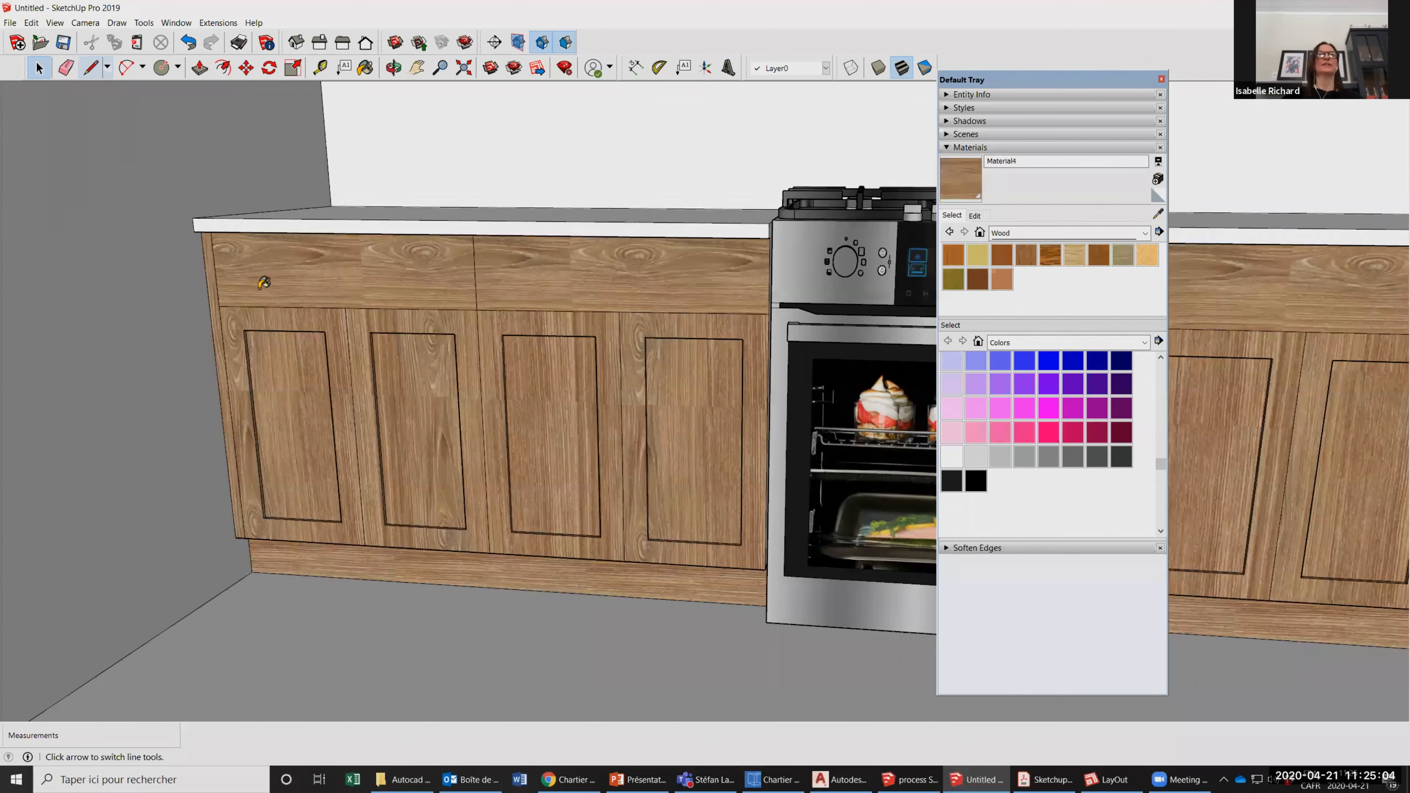
{"action": "left_click", "coordinate": [91, 68]}
{"action": "scroll", "coordinate": [435, 356], "scroll_direction": "up", "scroll_amount": 5}
{"action": "left_click", "coordinate": [344, 575]}
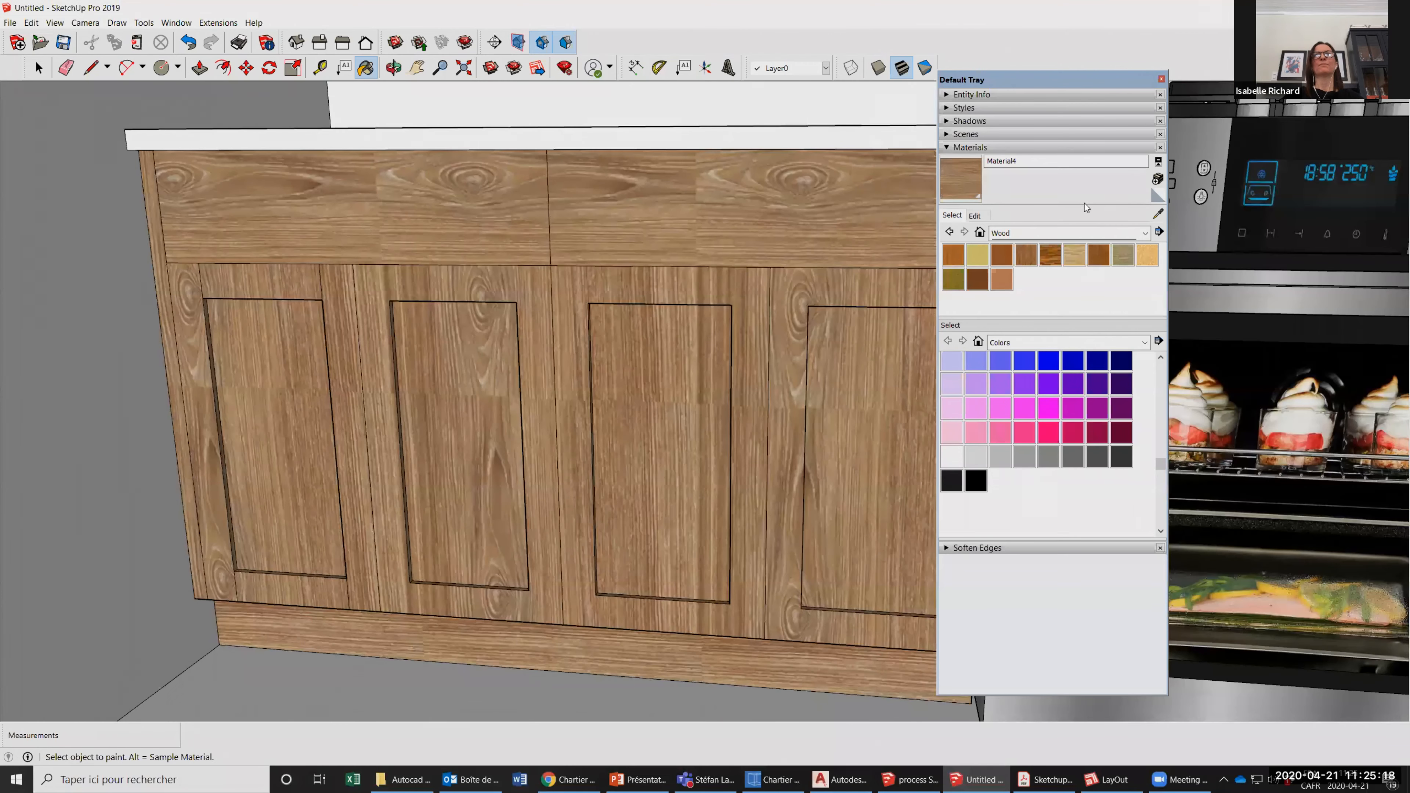
{"action": "left_click", "coordinate": [416, 380]}
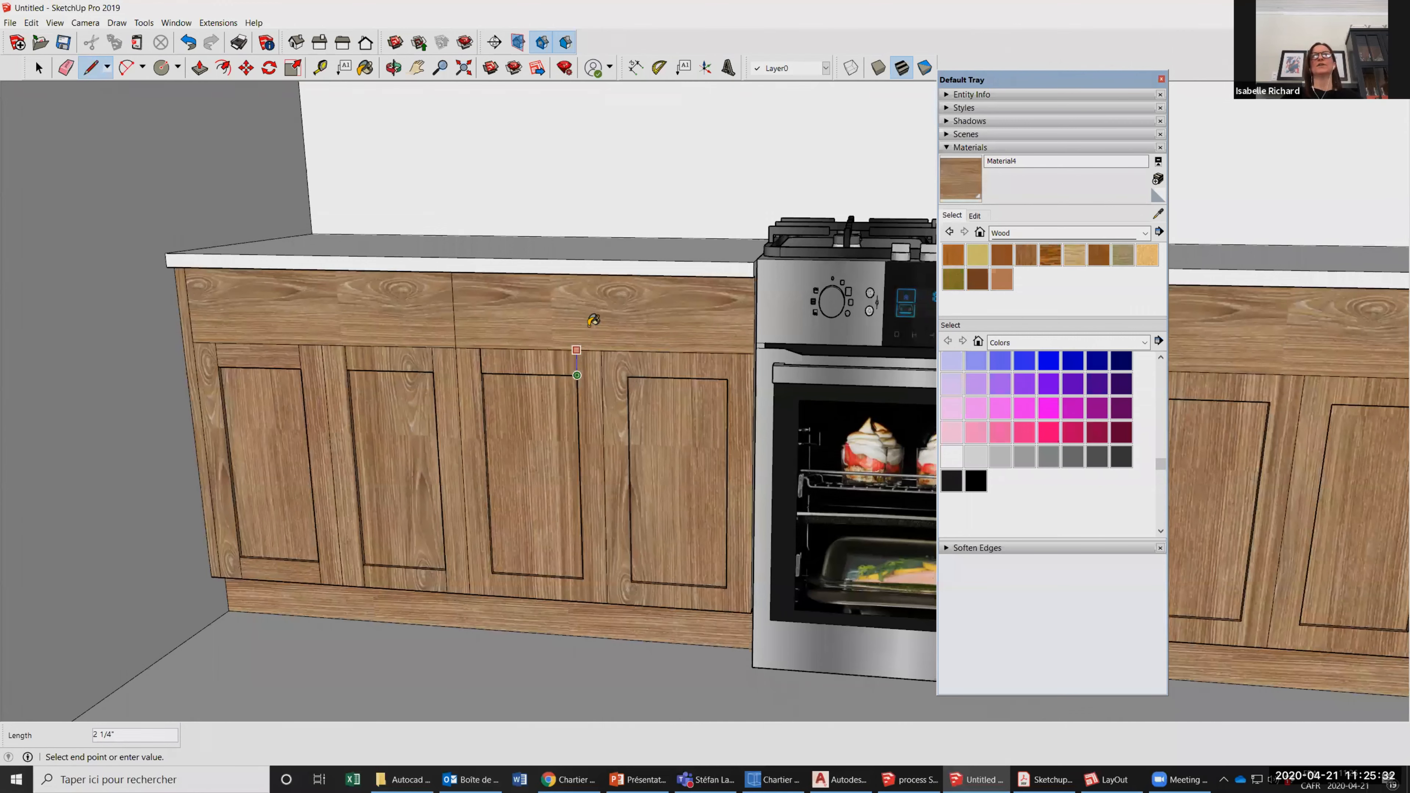
Paint the door rails of the left counter with the sampled horizontal-grain wood, including the third door's frame.
{"action": "key", "text": "b"}
{"action": "scroll", "coordinate": [594, 321], "scroll_direction": "up", "scroll_amount": 5}
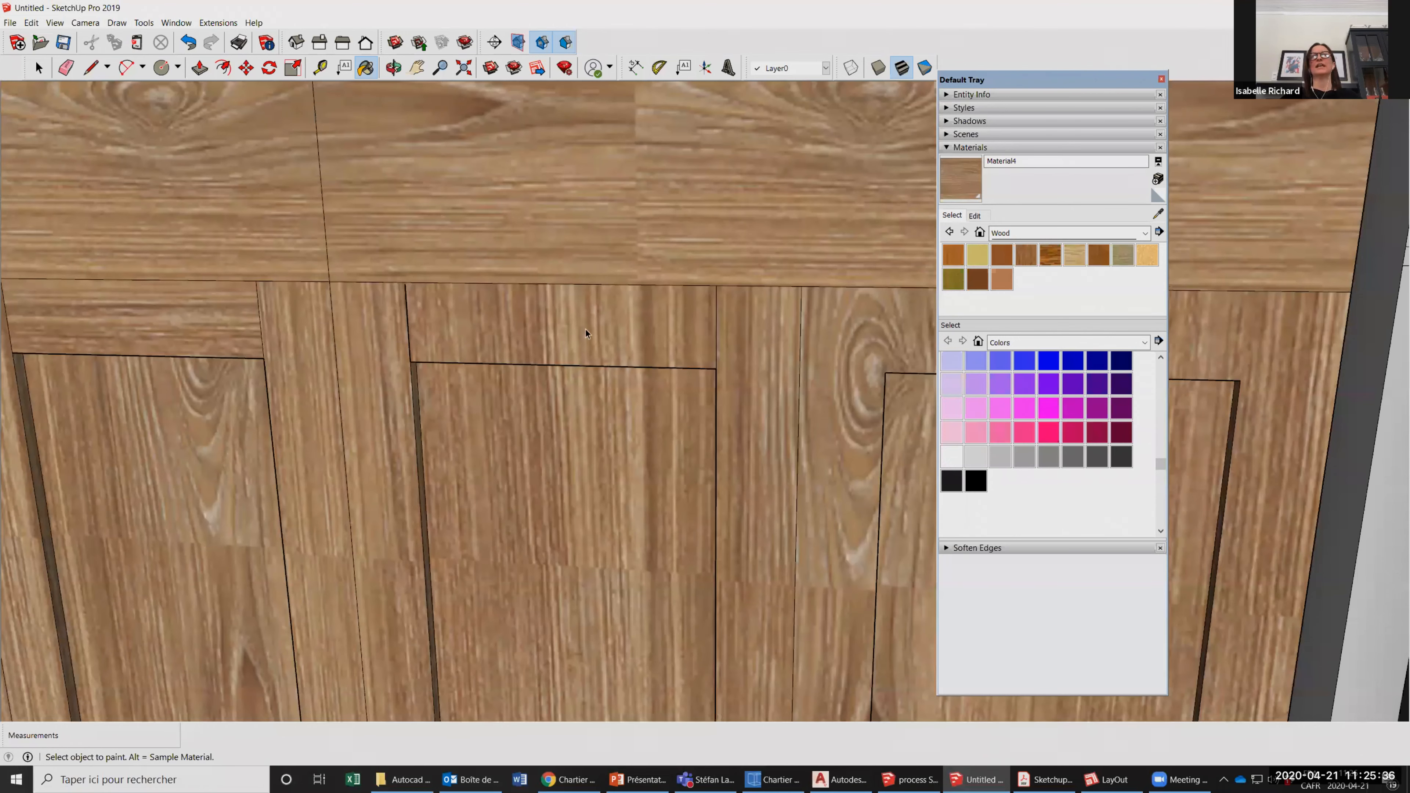
{"action": "key", "text": "ctrl+z"}
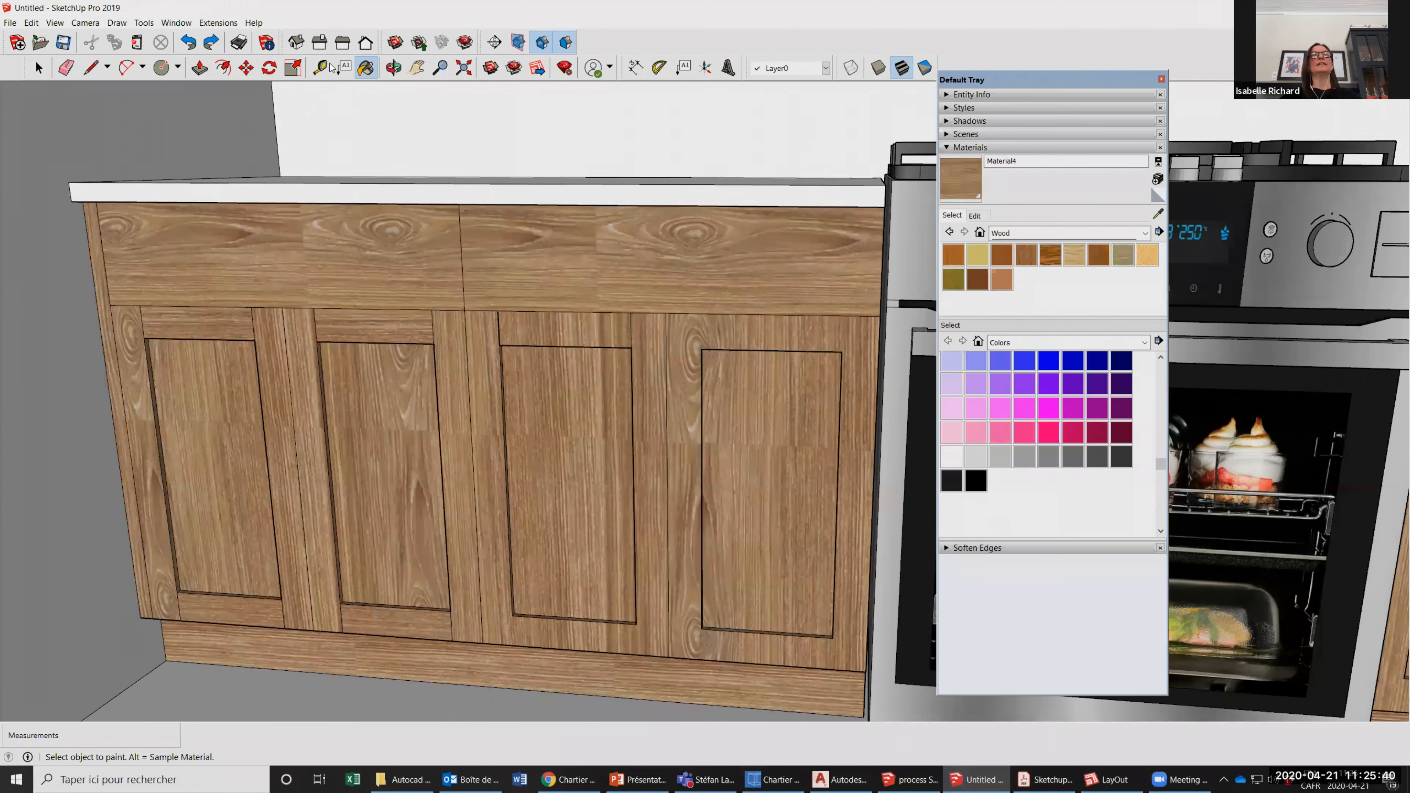
{"action": "scroll", "coordinate": [611, 359], "scroll_direction": "up", "scroll_amount": 2}
{"action": "middle_click_drag", "start_coordinate": [610, 360], "coordinate": [426, 349]}
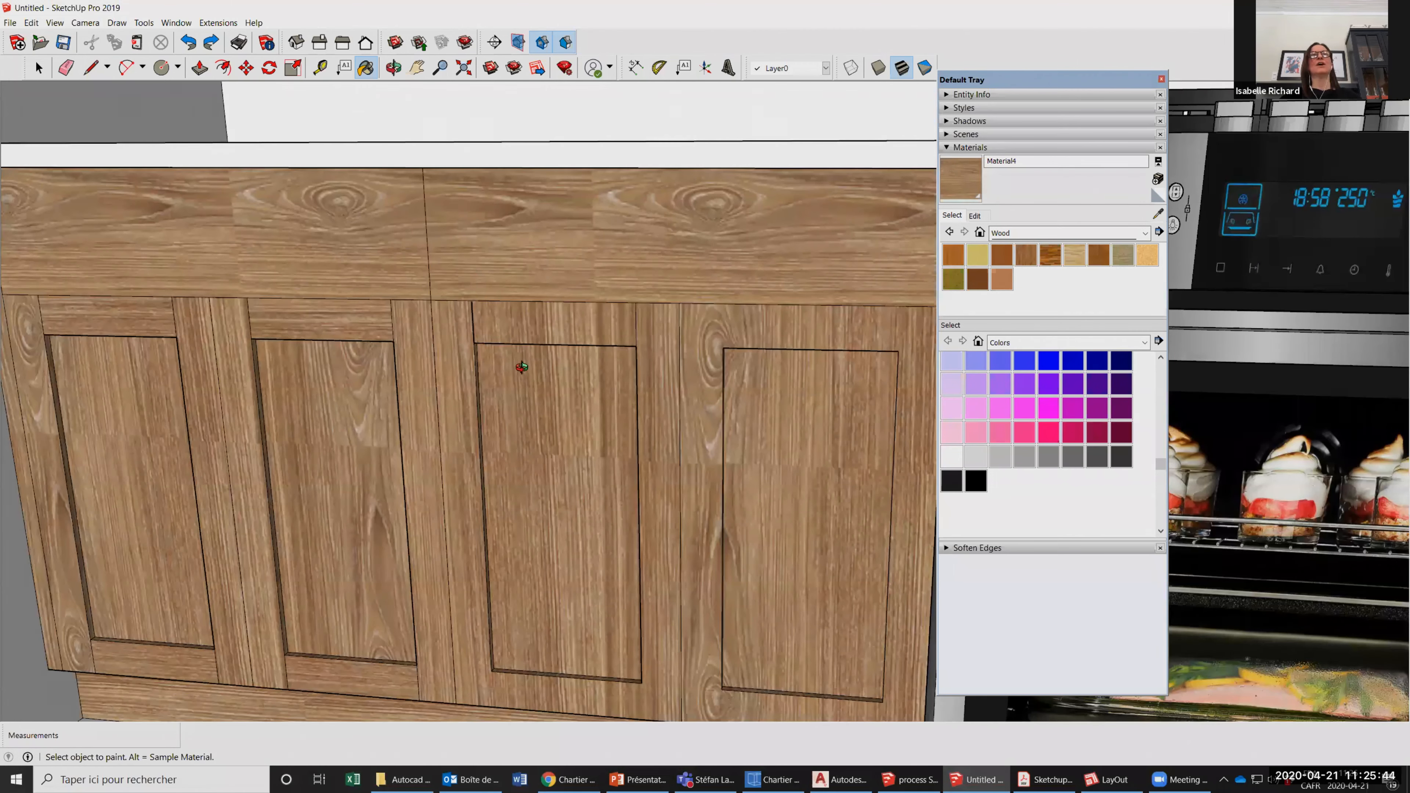
{"action": "scroll", "coordinate": [469, 157], "scroll_direction": "down", "scroll_amount": 2}
{"action": "key", "text": "space"}
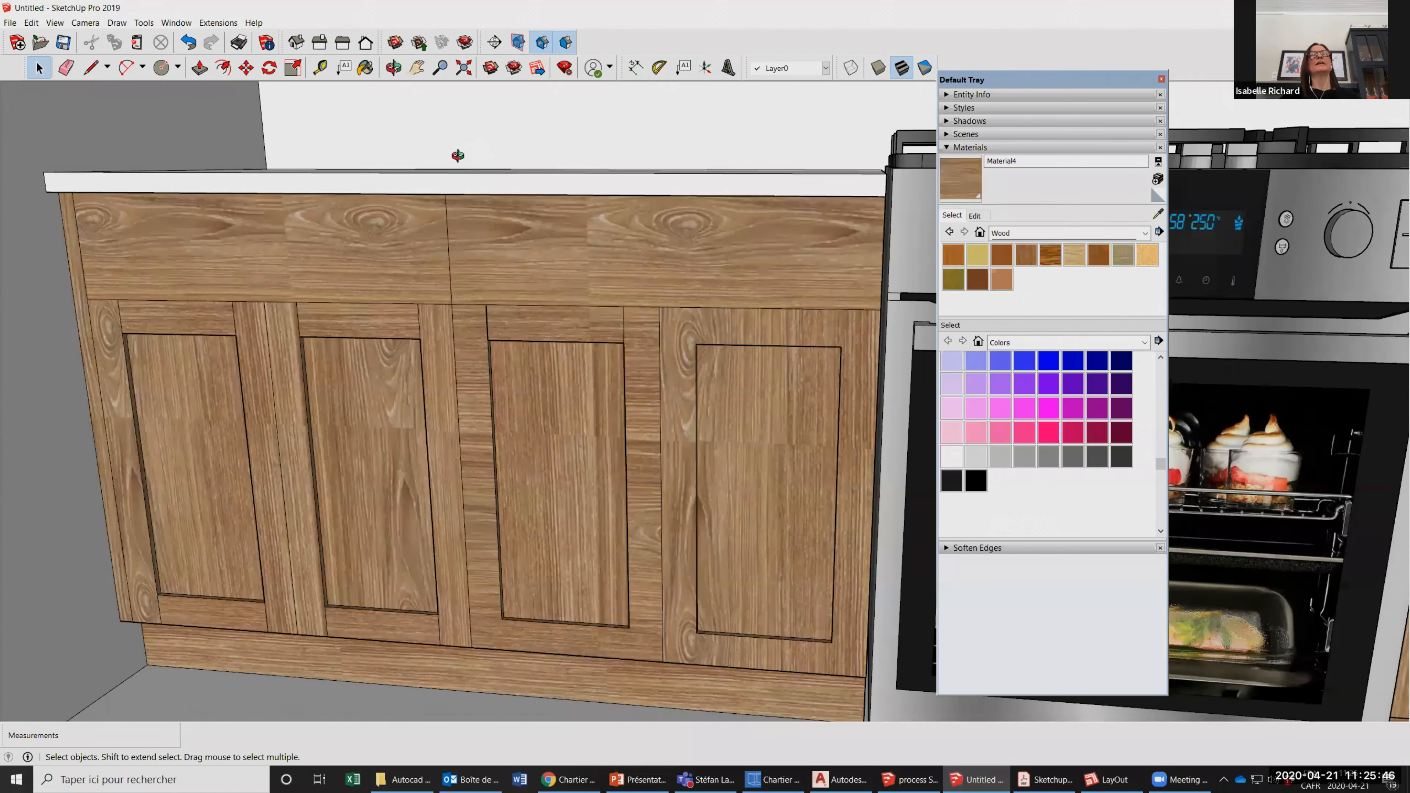
Close the gap in the dividing line at the third door's upper left corner with the Line tool.
{"action": "scroll", "coordinate": [525, 326], "scroll_direction": "up", "scroll_amount": 5}
{"action": "left_click", "coordinate": [90, 67]}
{"action": "scroll", "coordinate": [469, 142], "scroll_direction": "up", "scroll_amount": 3}
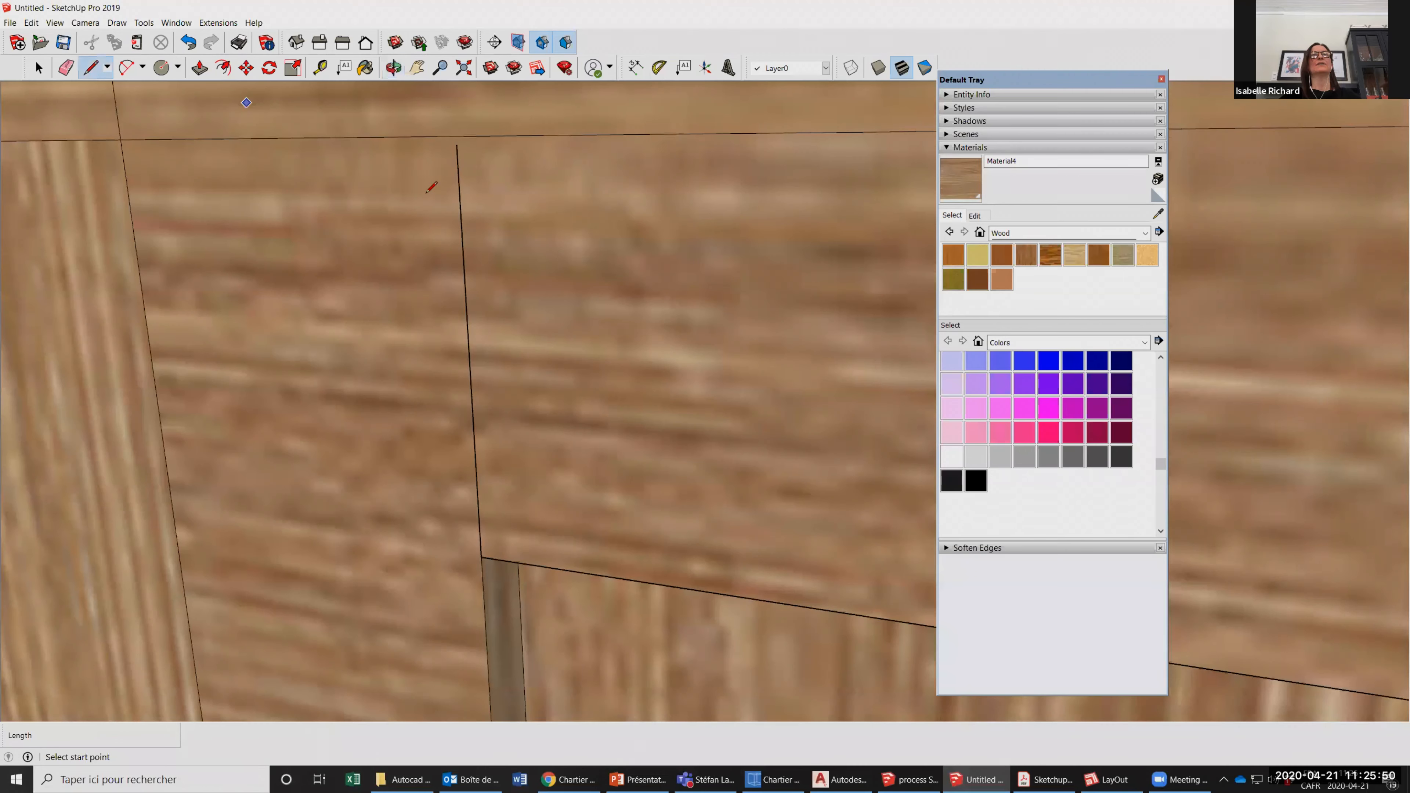
{"action": "scroll", "coordinate": [481, 216], "scroll_direction": "down", "scroll_amount": 1}
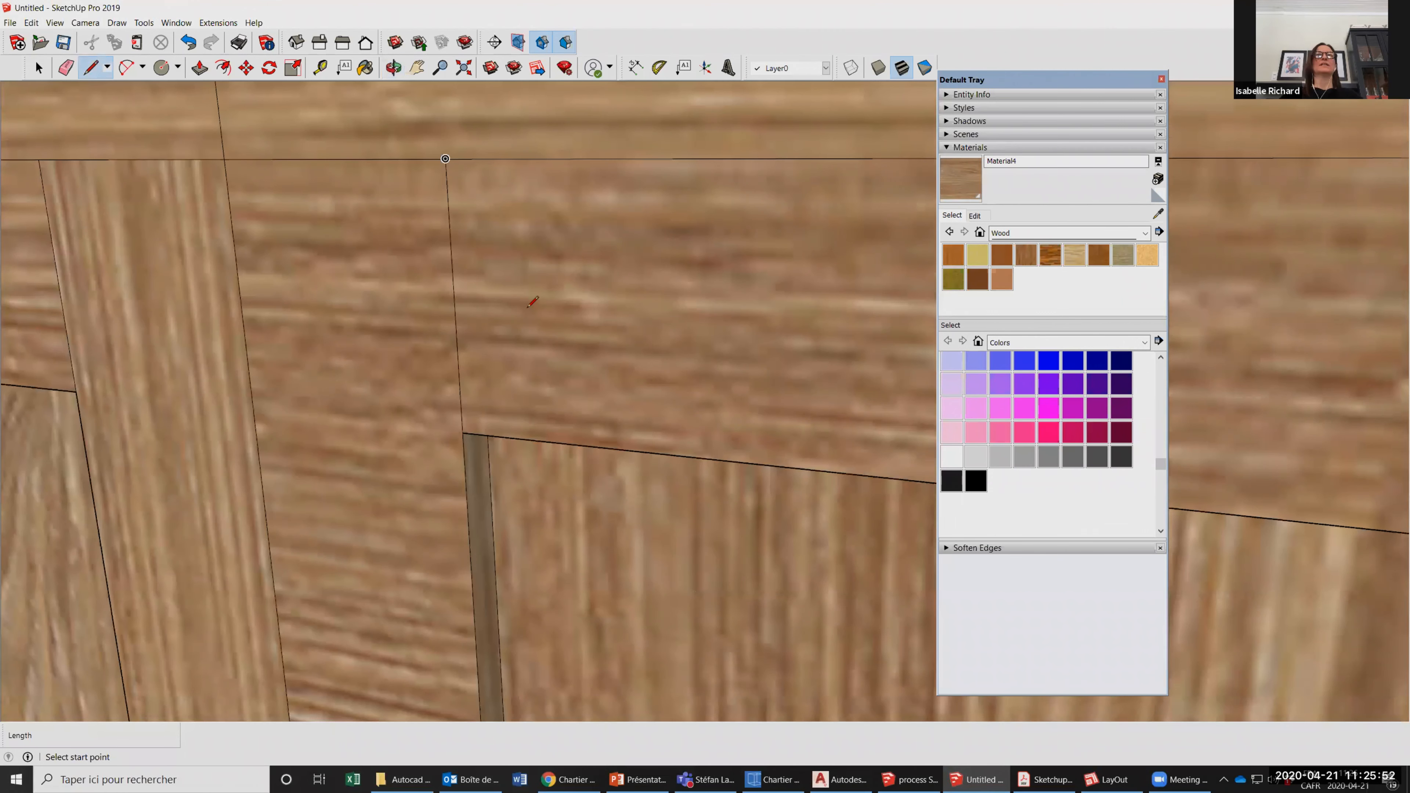
{"action": "scroll", "coordinate": [472, 239], "scroll_direction": "down", "scroll_amount": 1}
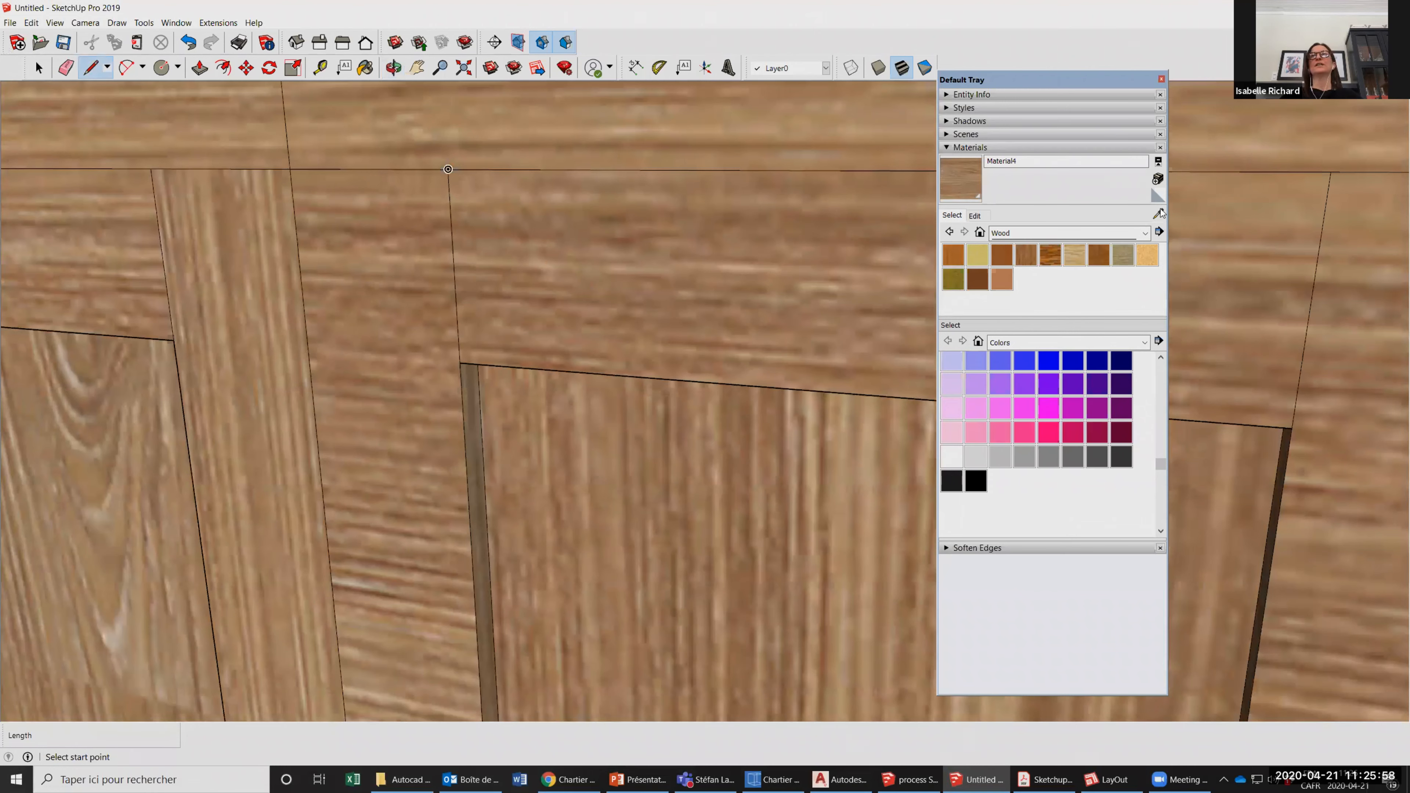
{"action": "scroll", "coordinate": [669, 300], "scroll_direction": "down", "scroll_amount": 1}
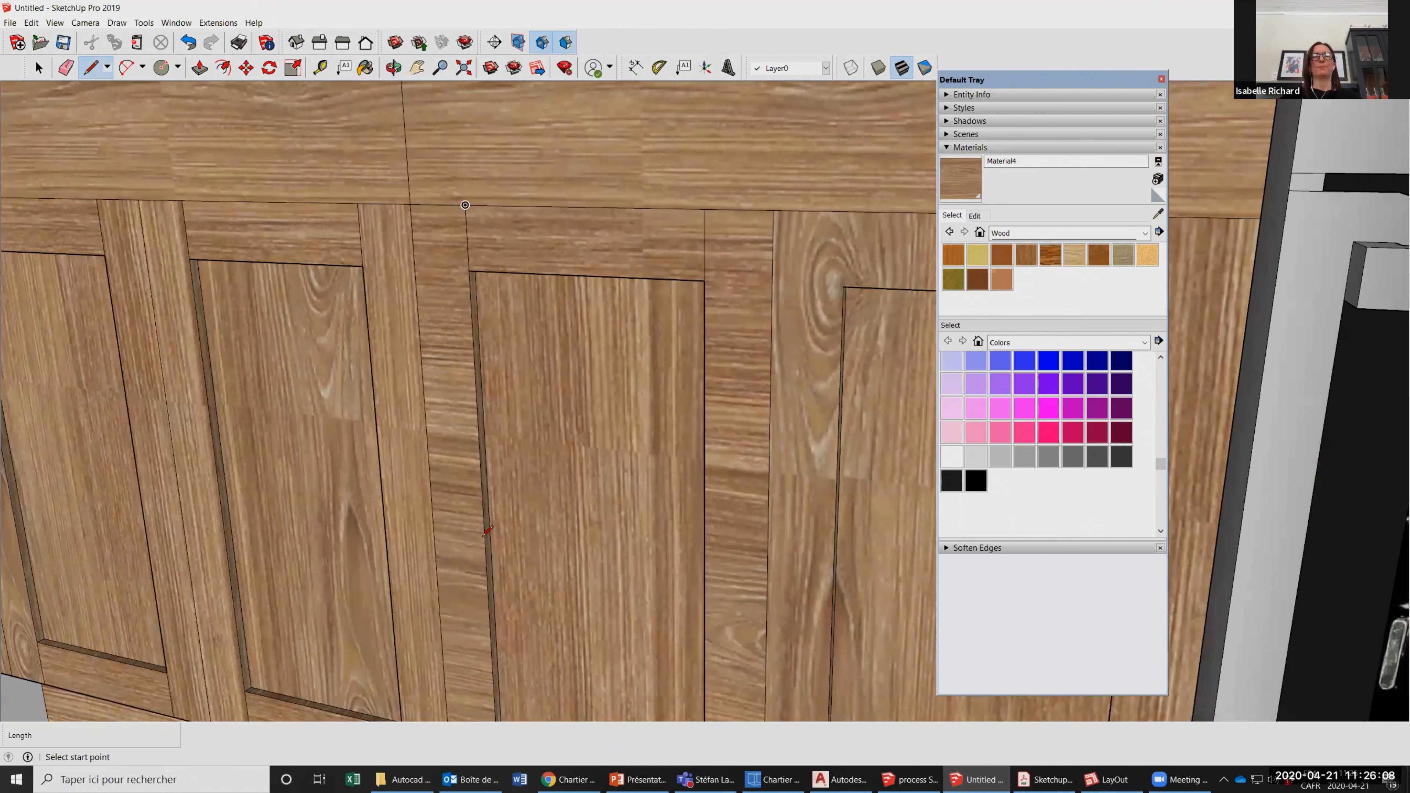
Repaint the third door's stiles with the vertical-grain wood, keeping horizontal grain on its rails.
{"action": "scroll", "coordinate": [483, 536], "scroll_direction": "down", "scroll_amount": 3}
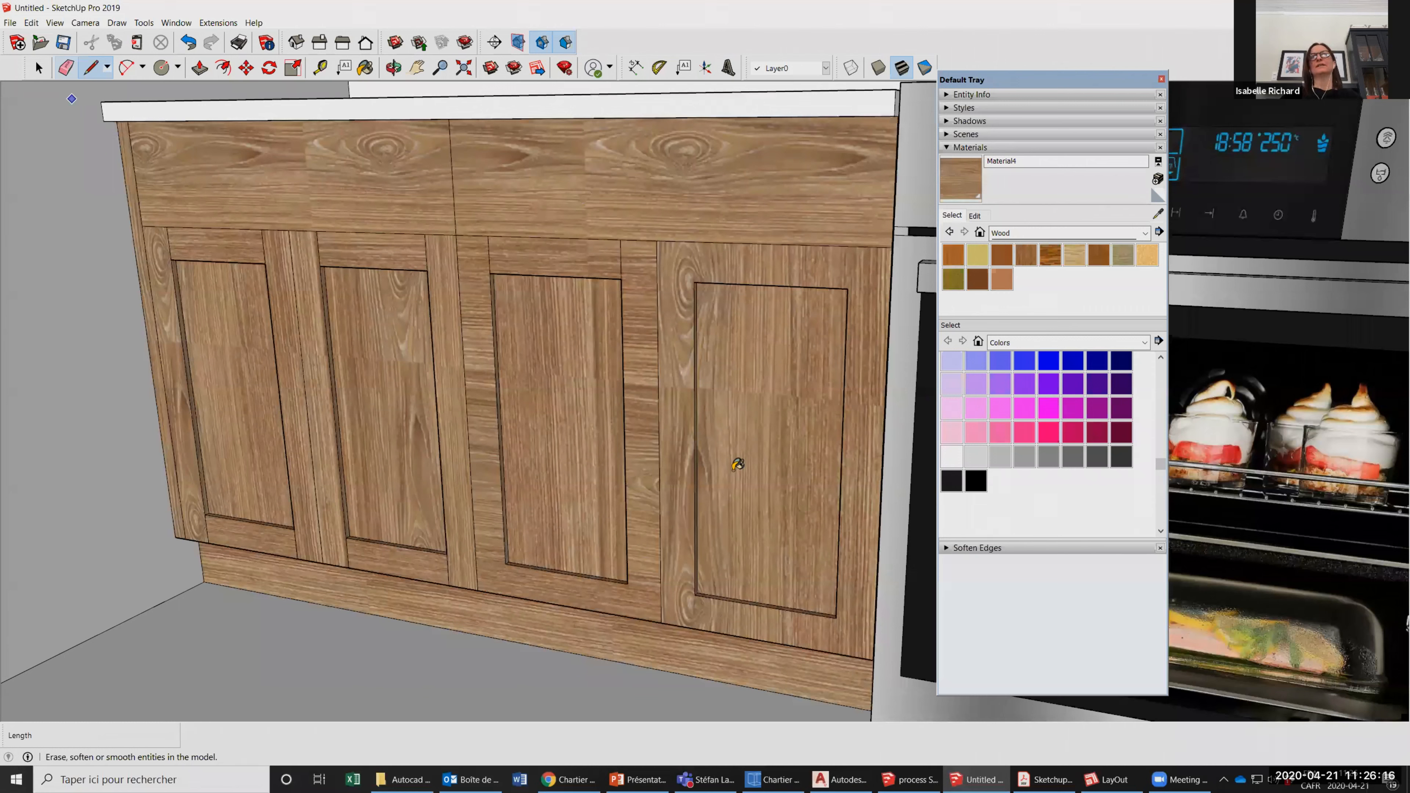
{"action": "left_click", "coordinate": [466, 447]}
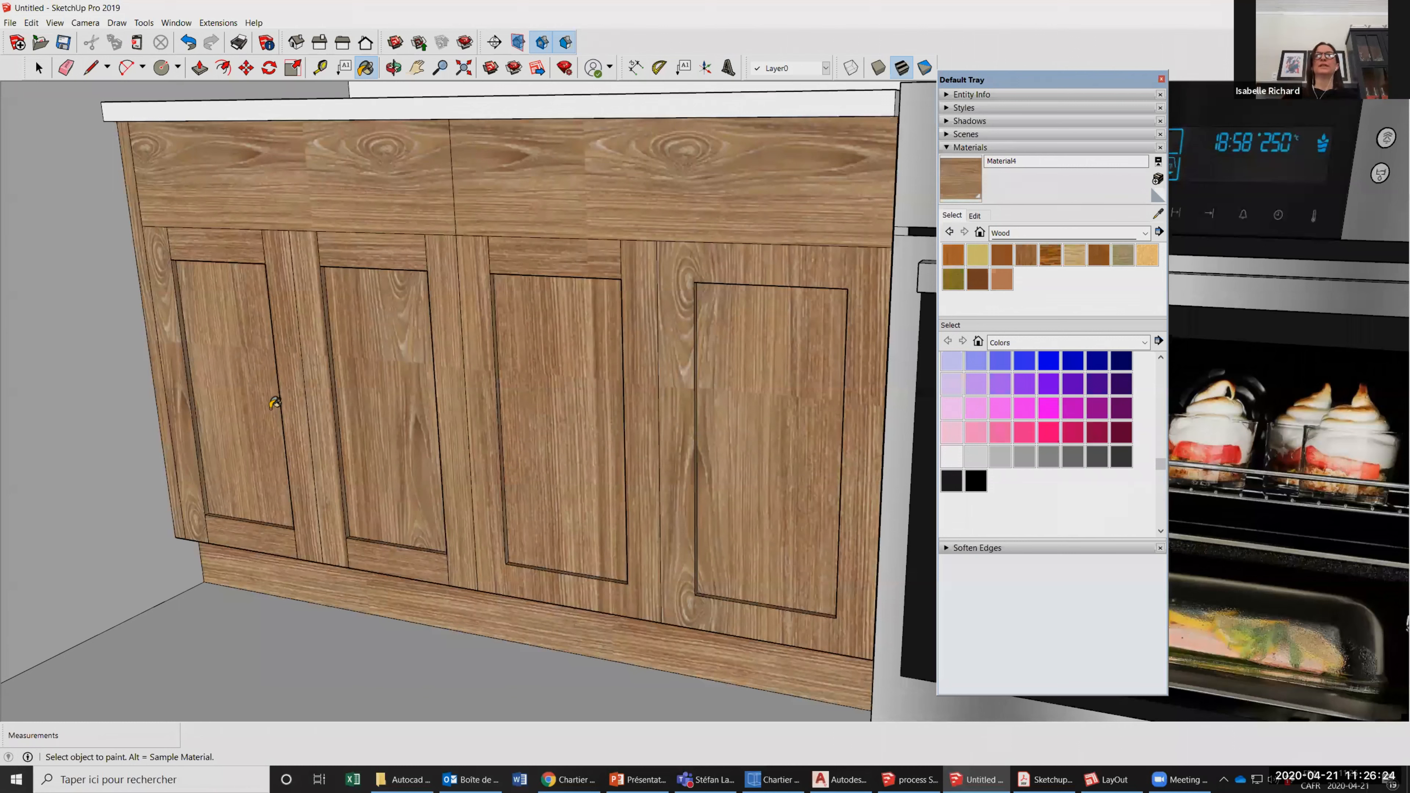
{"action": "scroll", "coordinate": [671, 365], "scroll_direction": "up", "scroll_amount": 2}
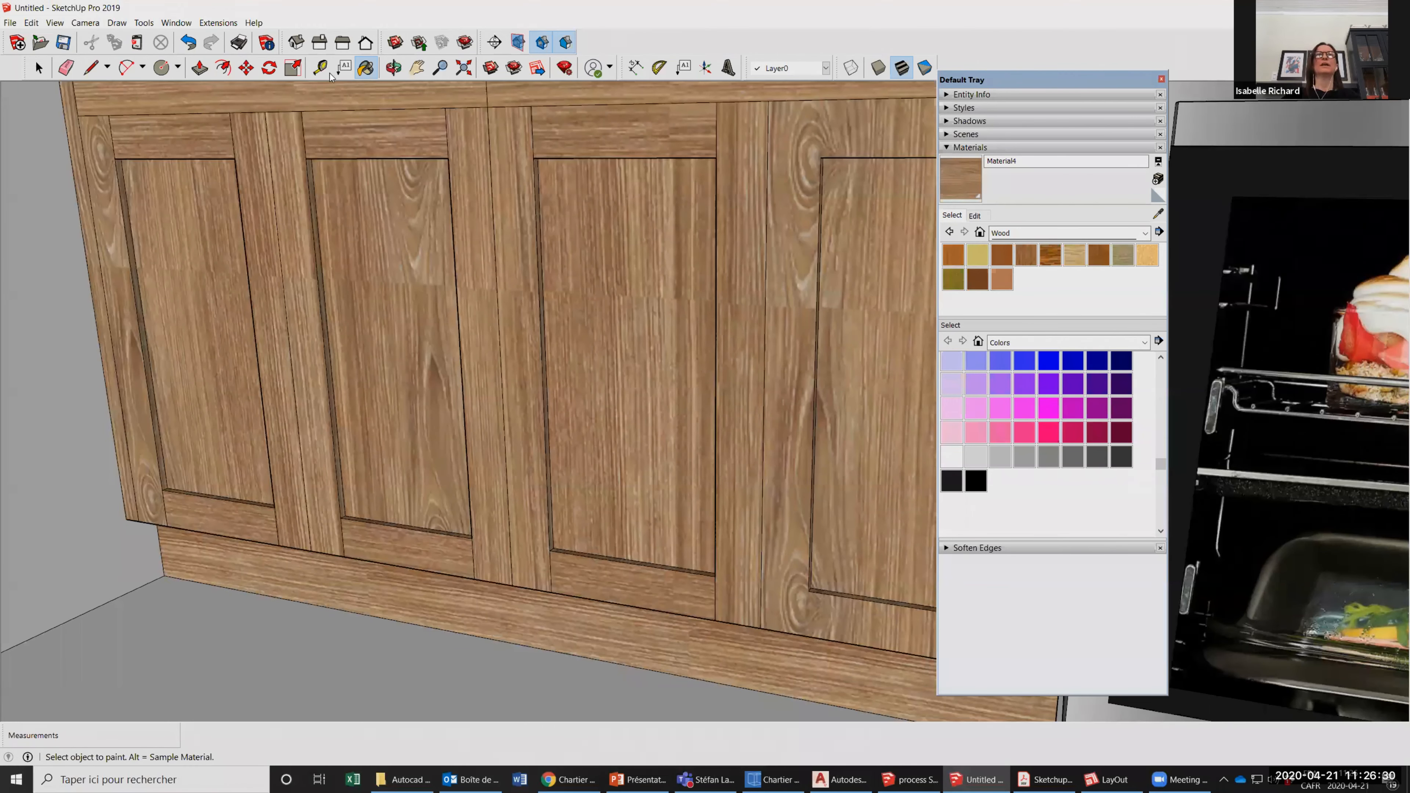
{"action": "scroll", "coordinate": [398, 74], "scroll_direction": "down", "scroll_amount": 5}
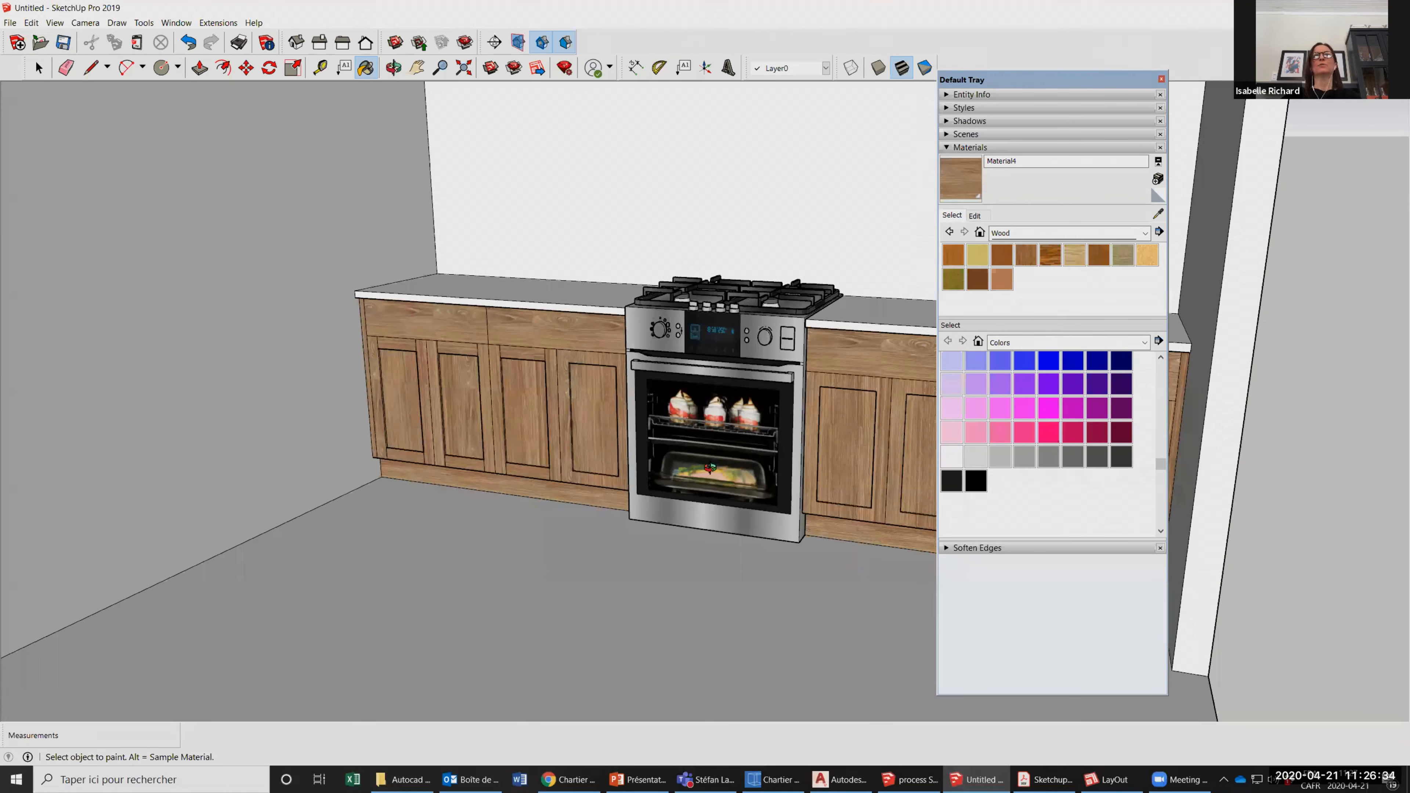
Delete the whole counter to the right of the stove, including its doors and countertop.
{"action": "scroll", "coordinate": [703, 380], "scroll_direction": "down", "scroll_amount": 1}
{"action": "key", "text": "space"}
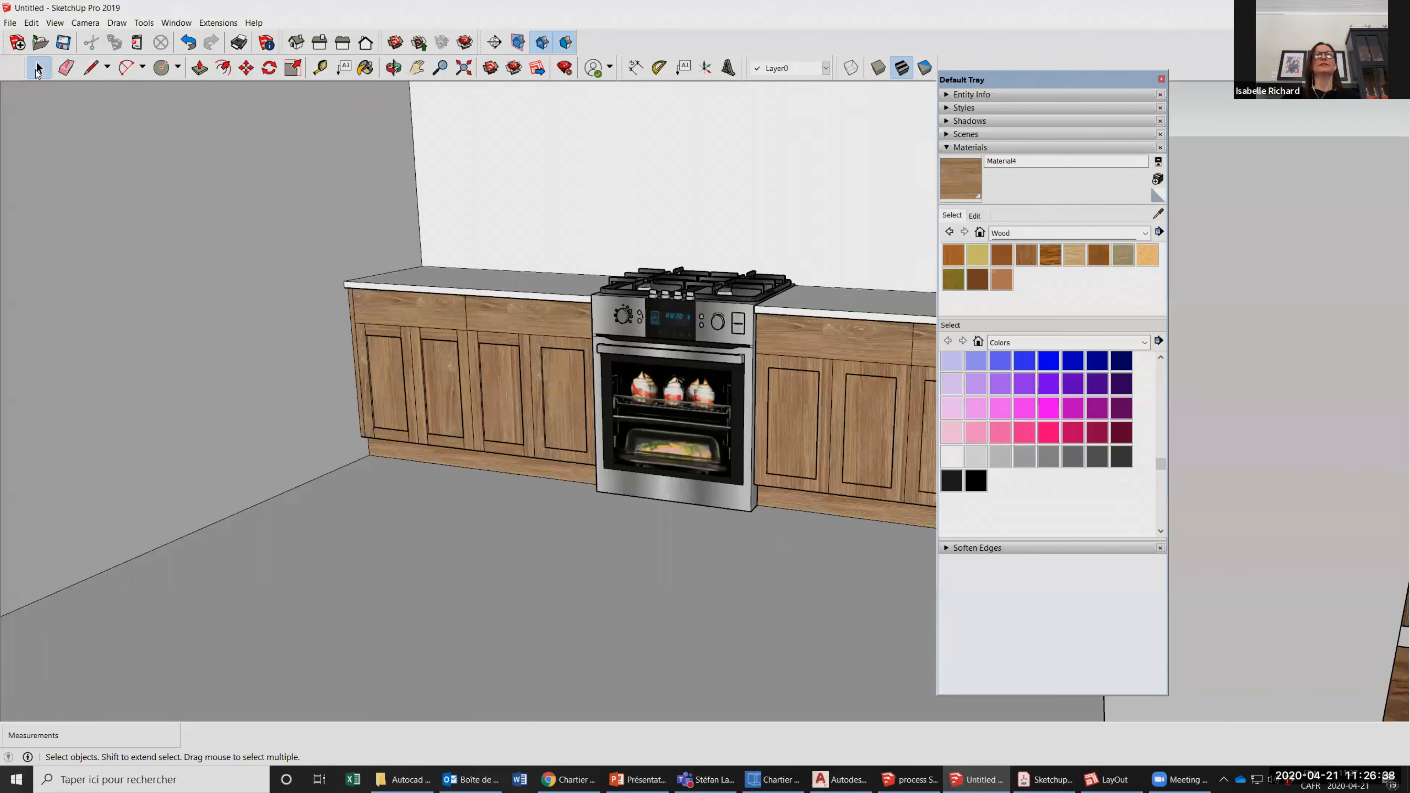
{"action": "key", "text": "o"}
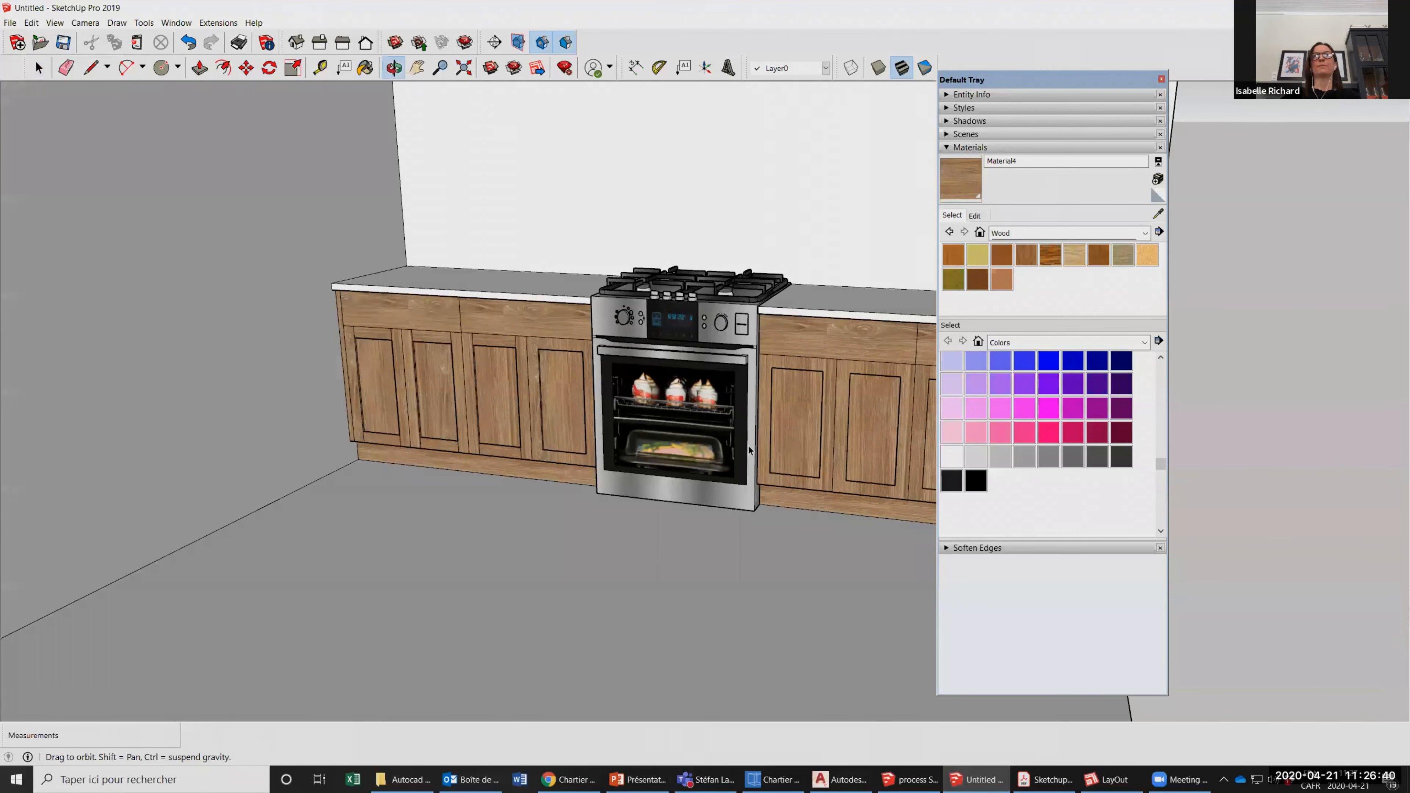
{"action": "left_click_drag", "start_coordinate": [849, 488], "coordinate": [864, 485]}
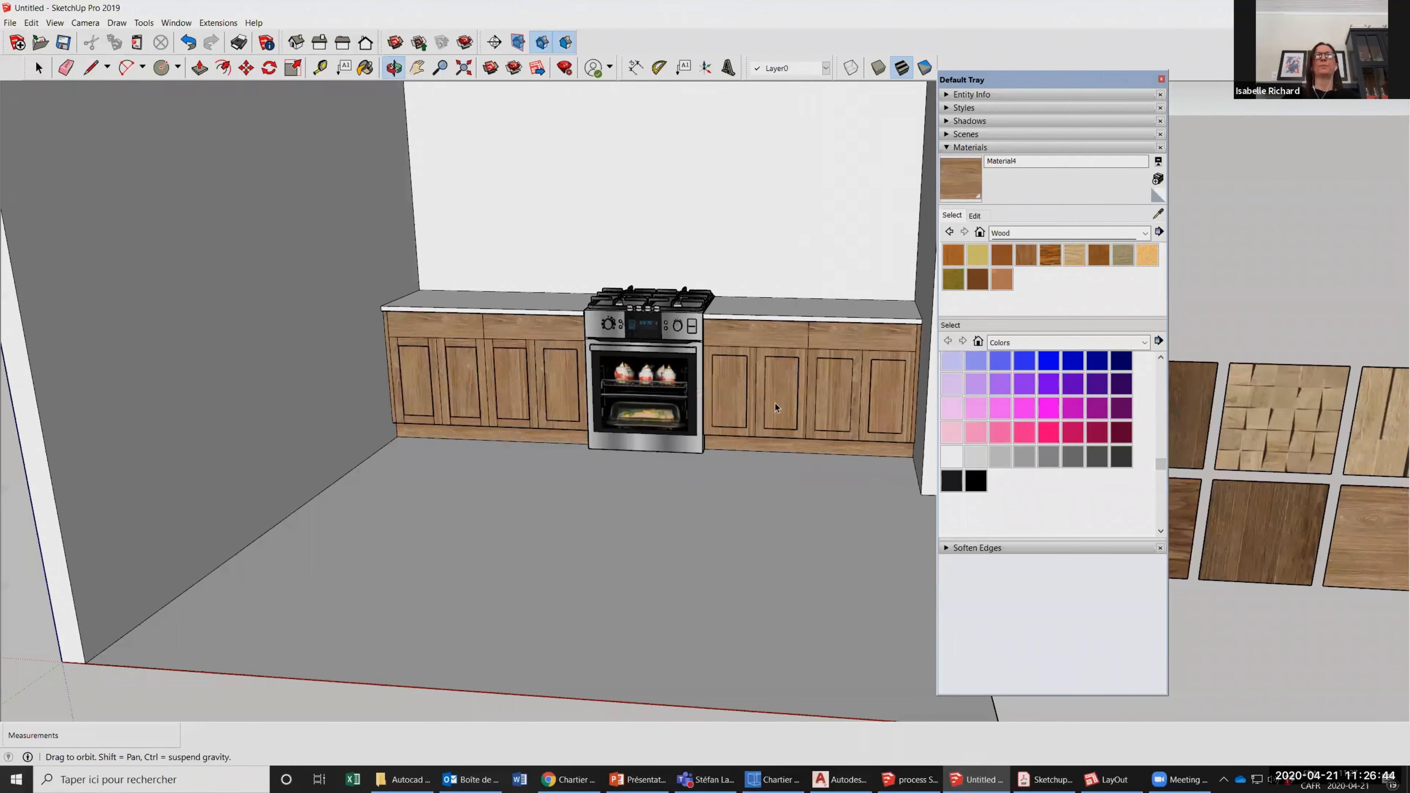
{"action": "scroll", "coordinate": [758, 404], "scroll_direction": "up", "scroll_amount": 3}
{"action": "left_click_drag", "start_coordinate": [537, 197], "coordinate": [868, 481]}
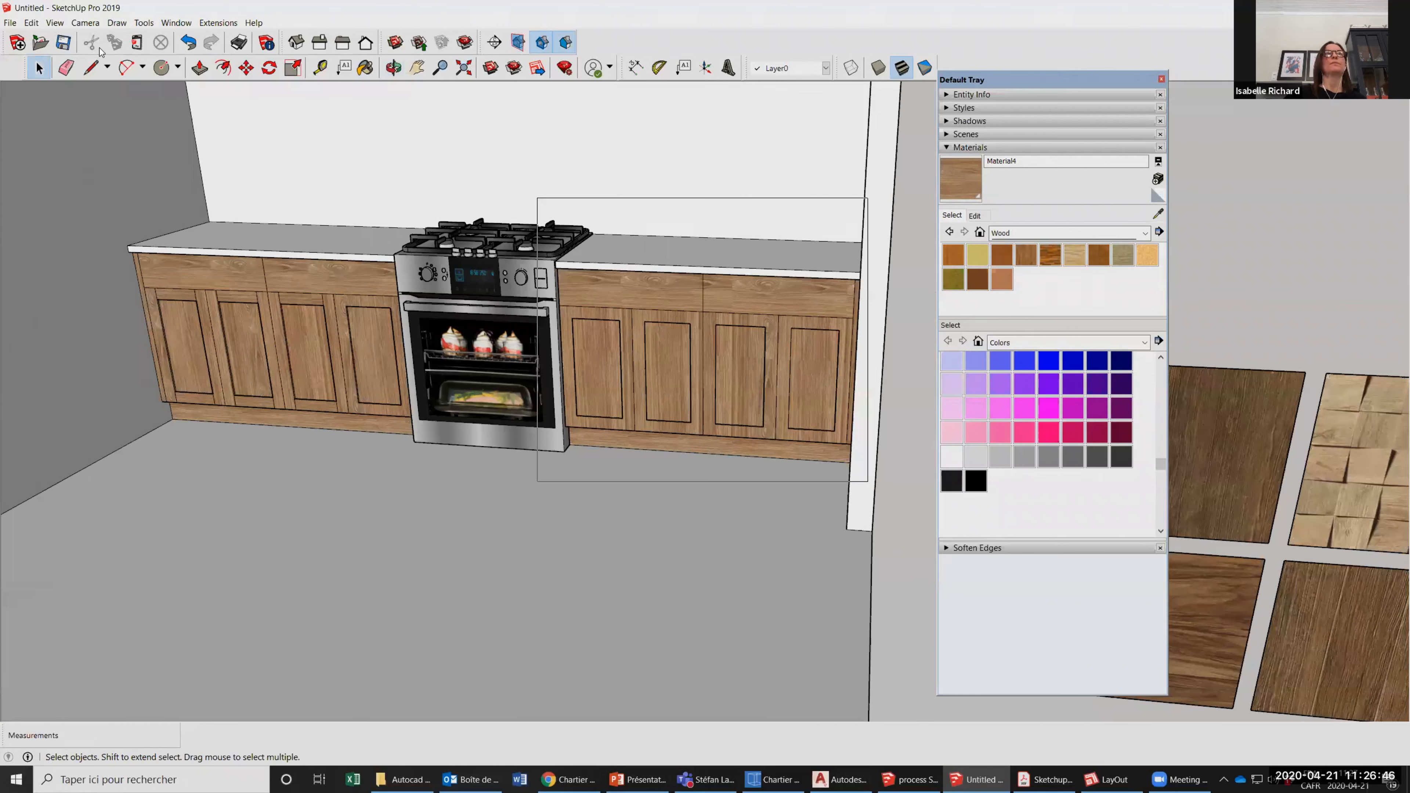
{"action": "left_click", "coordinate": [92, 67]}
{"action": "key", "text": "Delete"}
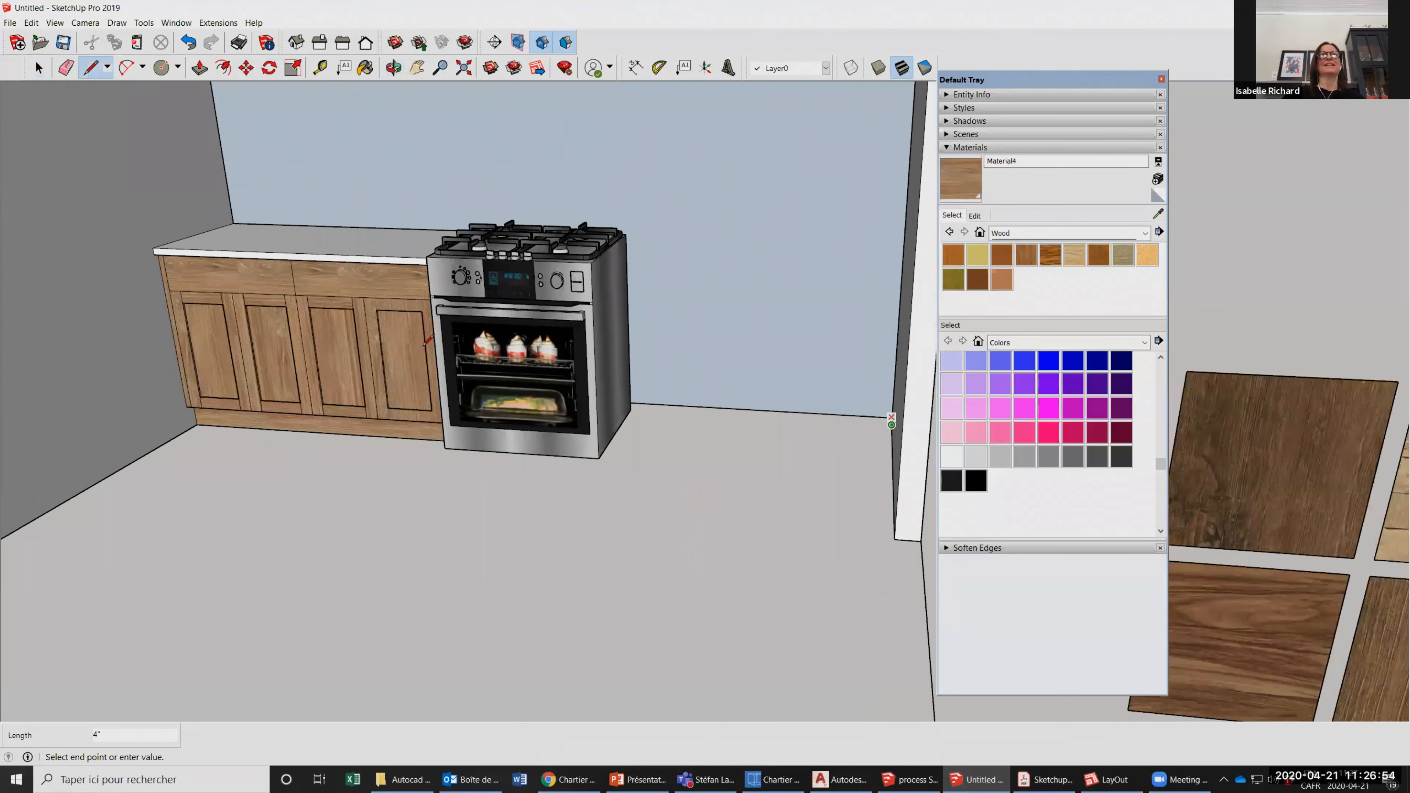
Redraw the missing edge along the base of the back wall with the Line tool to restore the wall and floor faces.
{"action": "scroll", "coordinate": [340, 122], "scroll_direction": "up", "scroll_amount": 3}
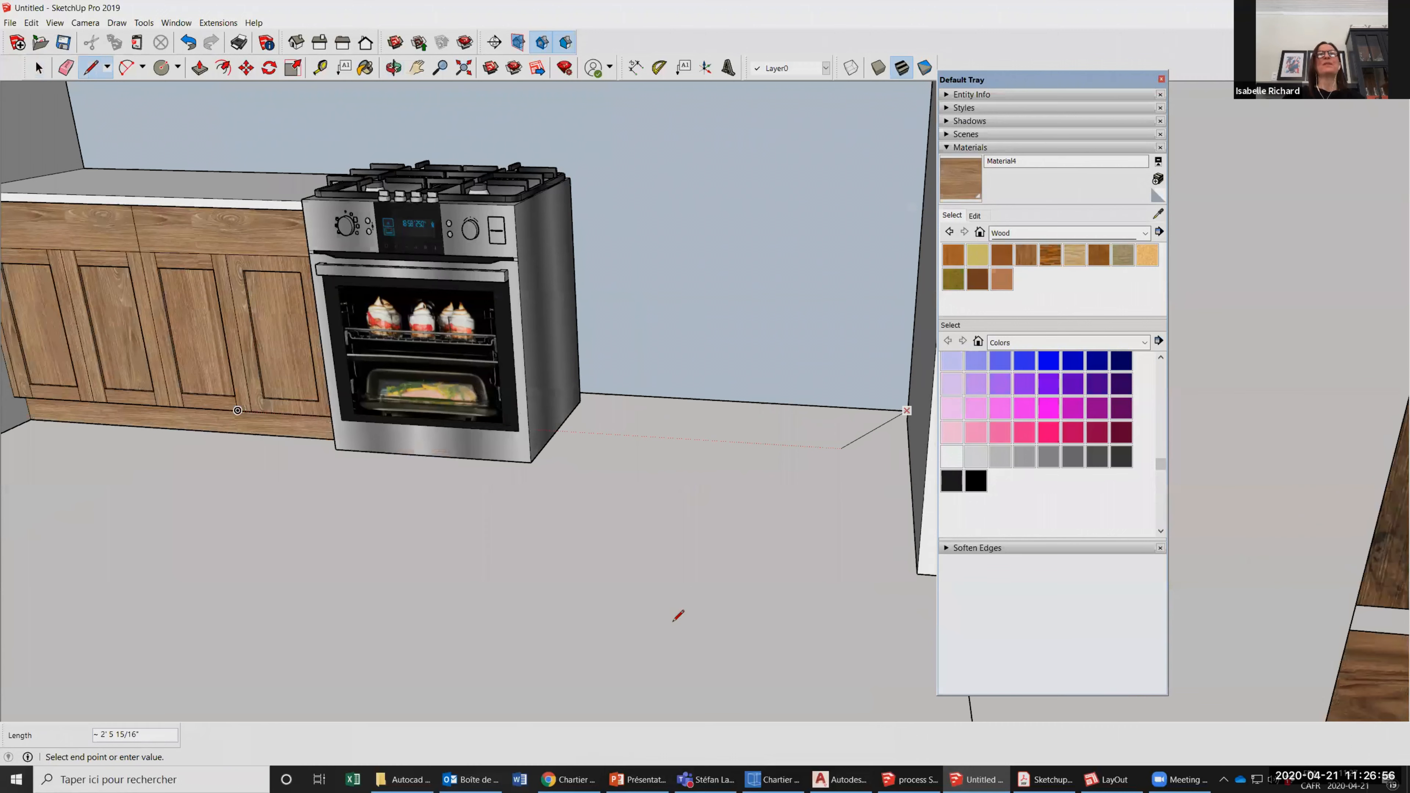
{"action": "scroll", "coordinate": [769, 604], "scroll_direction": "down", "scroll_amount": 3}
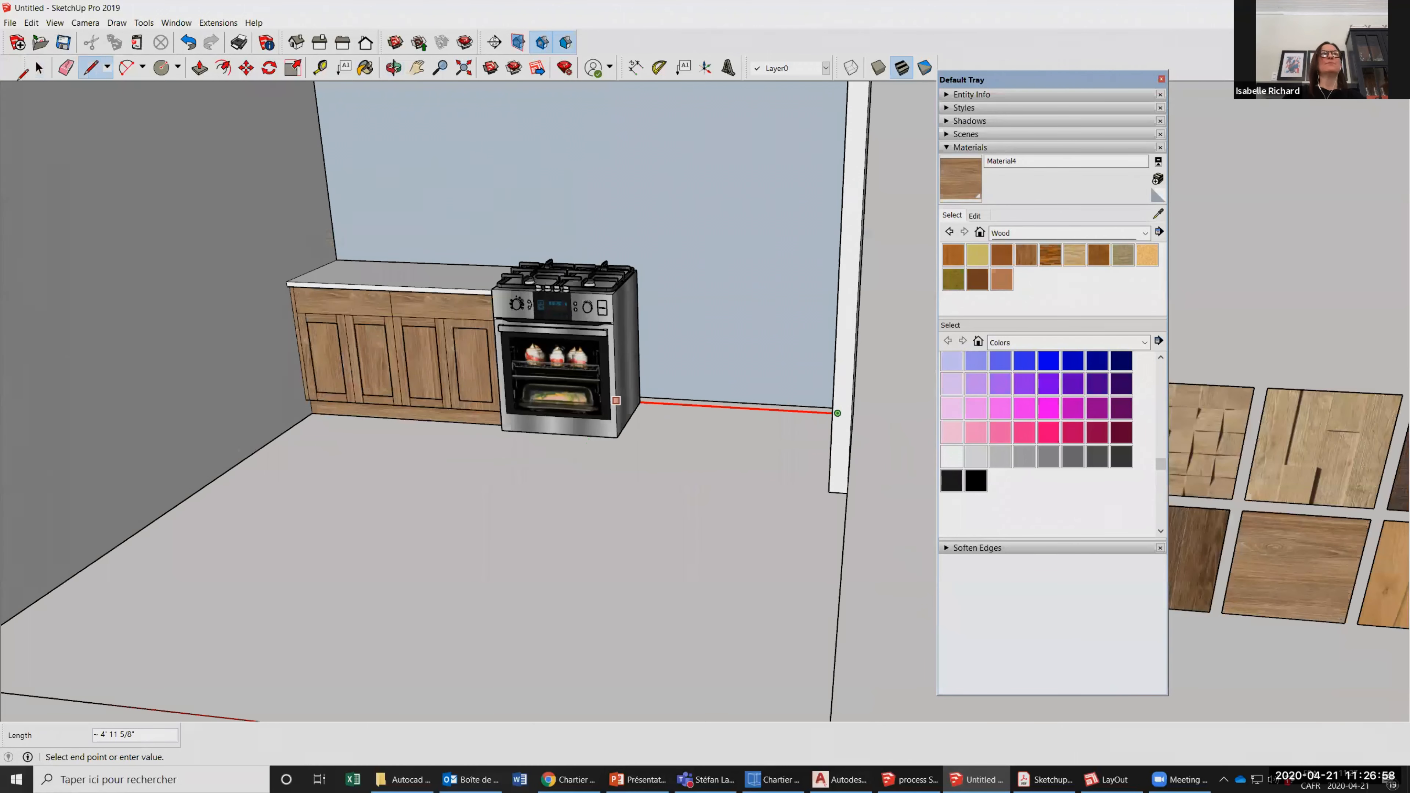
{"action": "scroll", "coordinate": [401, 333], "scroll_direction": "down", "scroll_amount": 2}
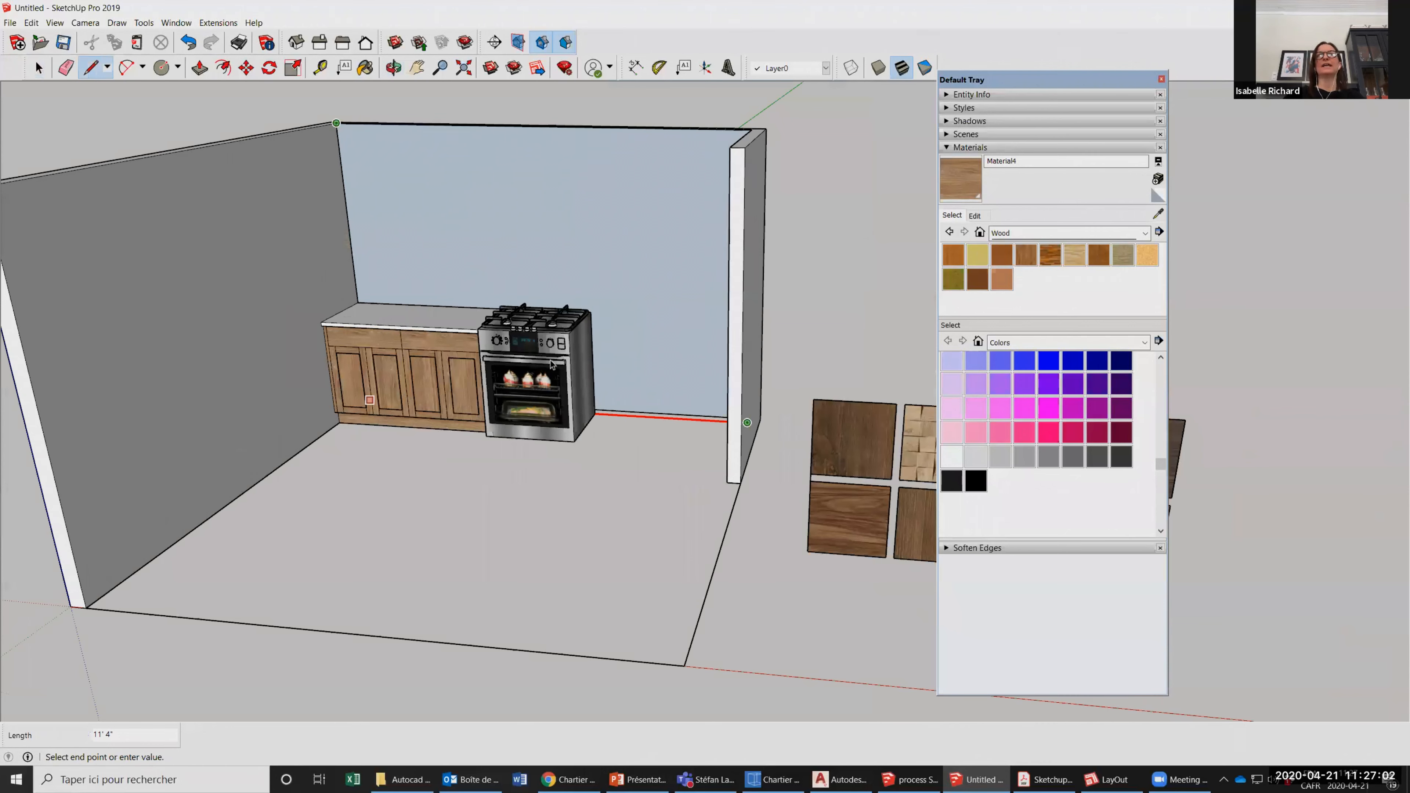
{"action": "key", "text": "space"}
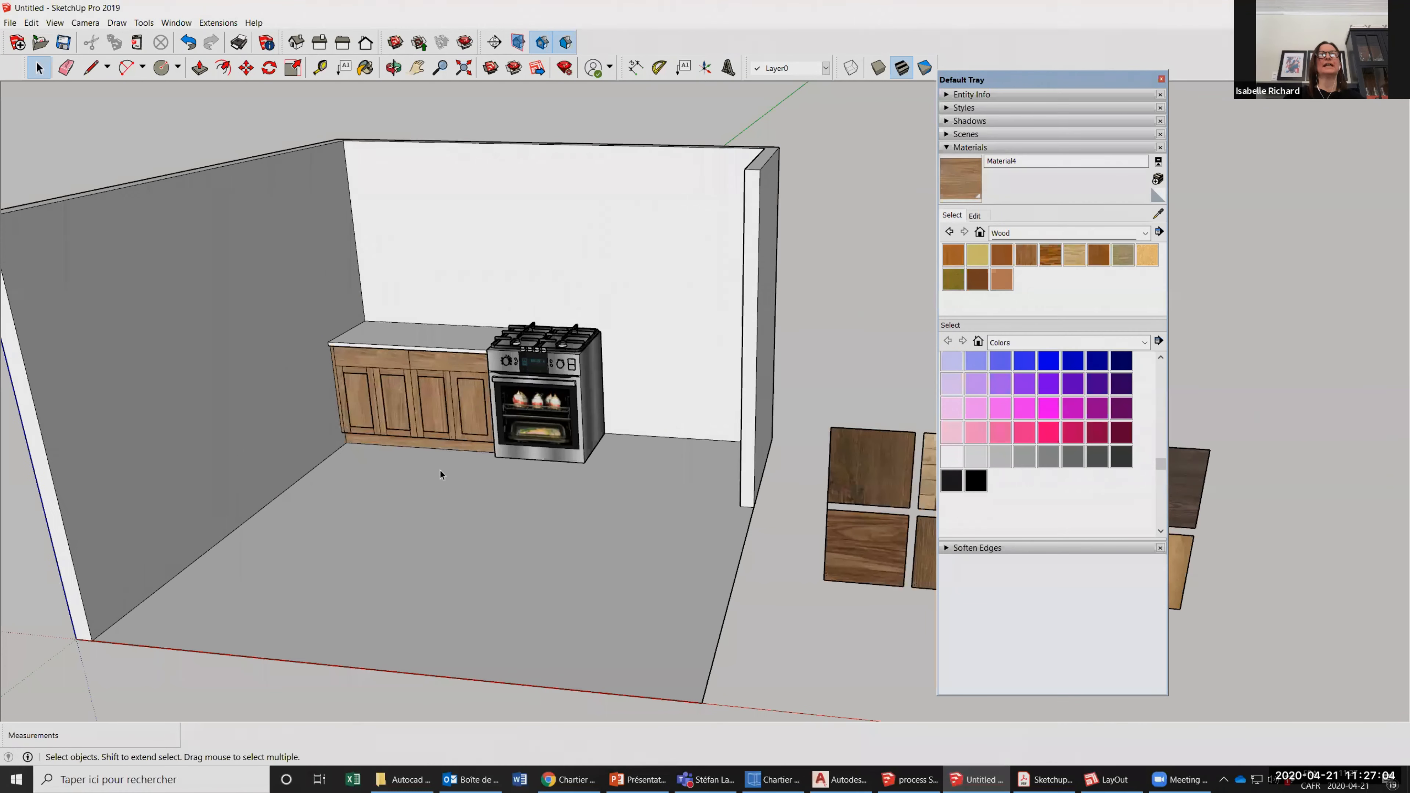
Select the complete left counter and copy it with the Move tool to the empty space outside the room, beyond the wood samples.
{"action": "scroll", "coordinate": [557, 523], "scroll_direction": "up", "scroll_amount": 3}
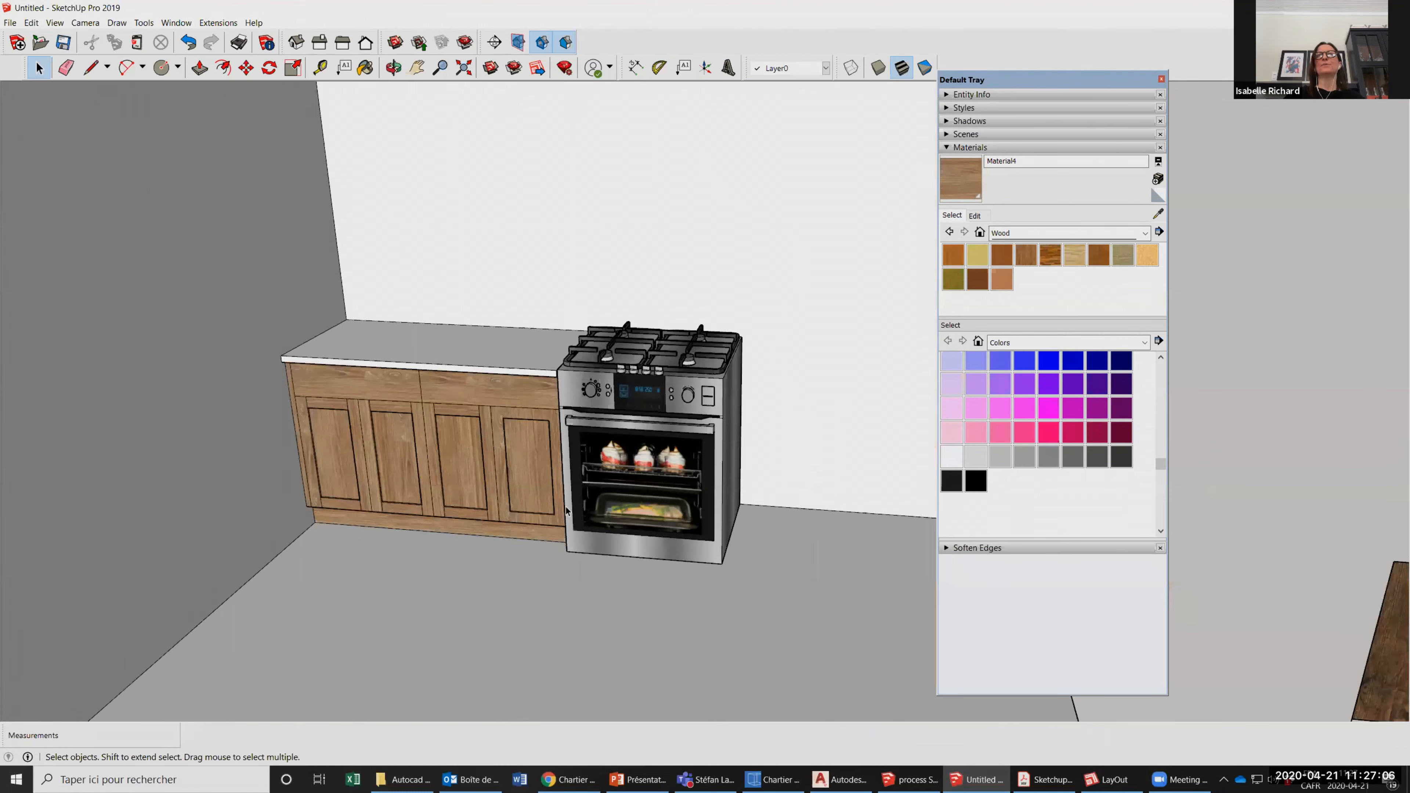
{"action": "scroll", "coordinate": [536, 420], "scroll_direction": "down", "scroll_amount": 3}
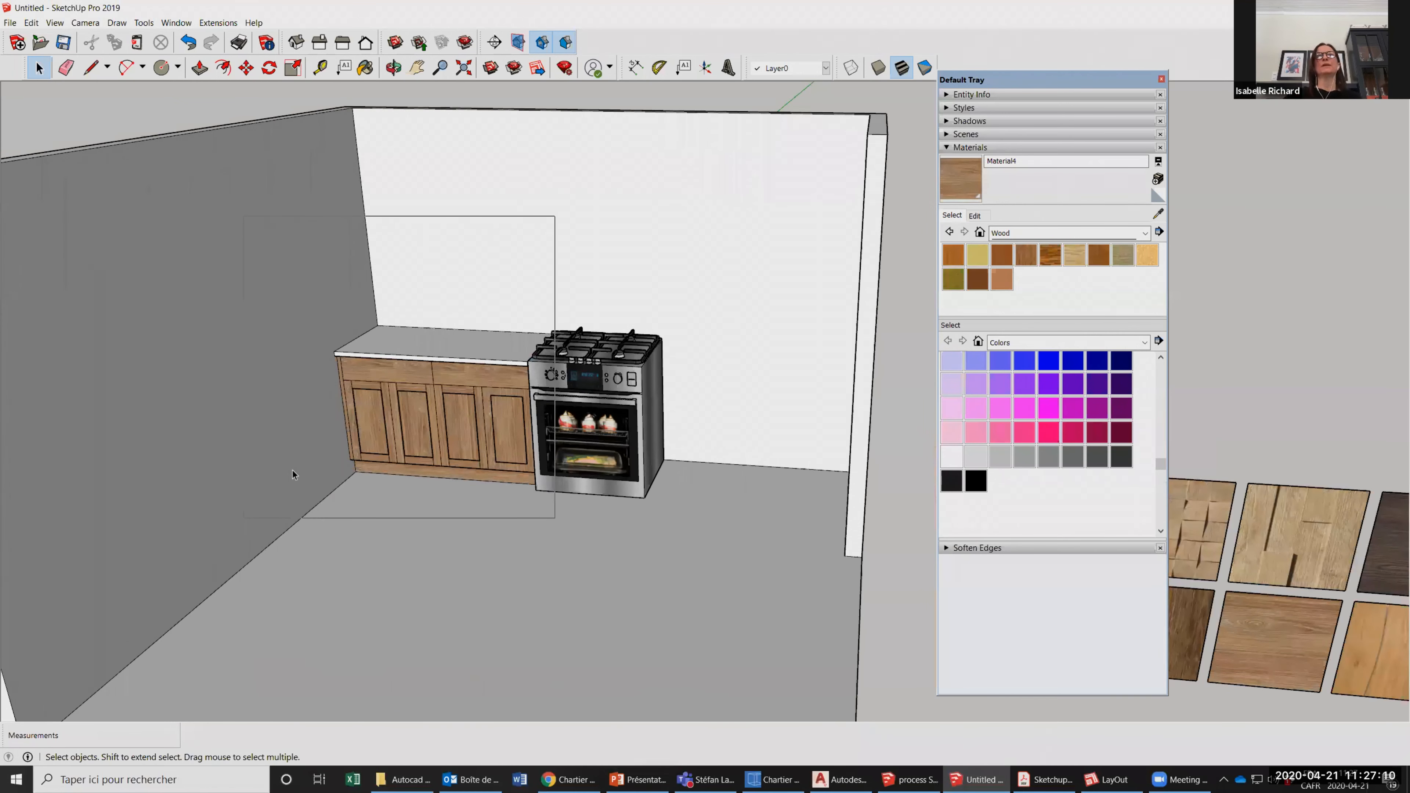
{"action": "left_click", "coordinate": [398, 475]}
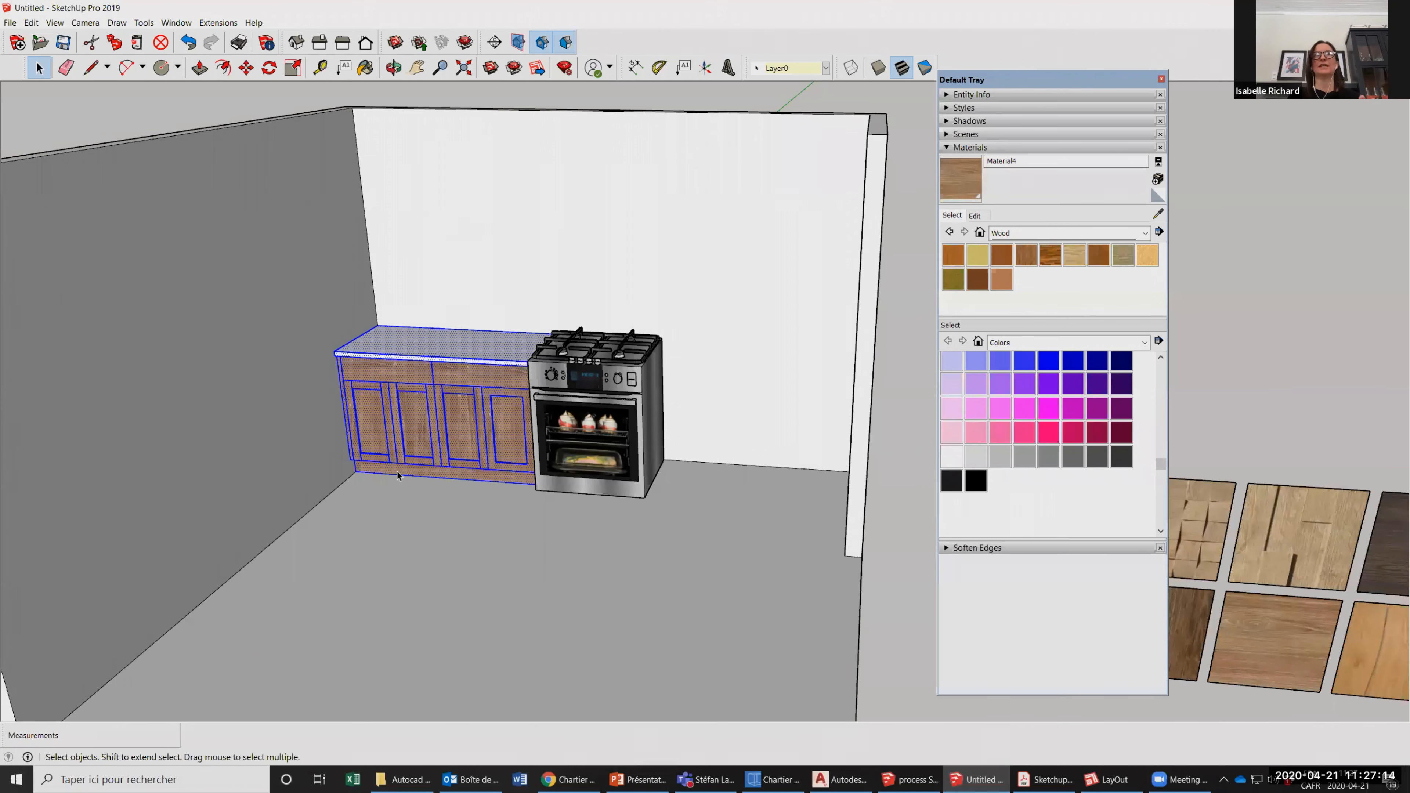
{"action": "scroll", "coordinate": [397, 475], "scroll_direction": "down", "scroll_amount": 3}
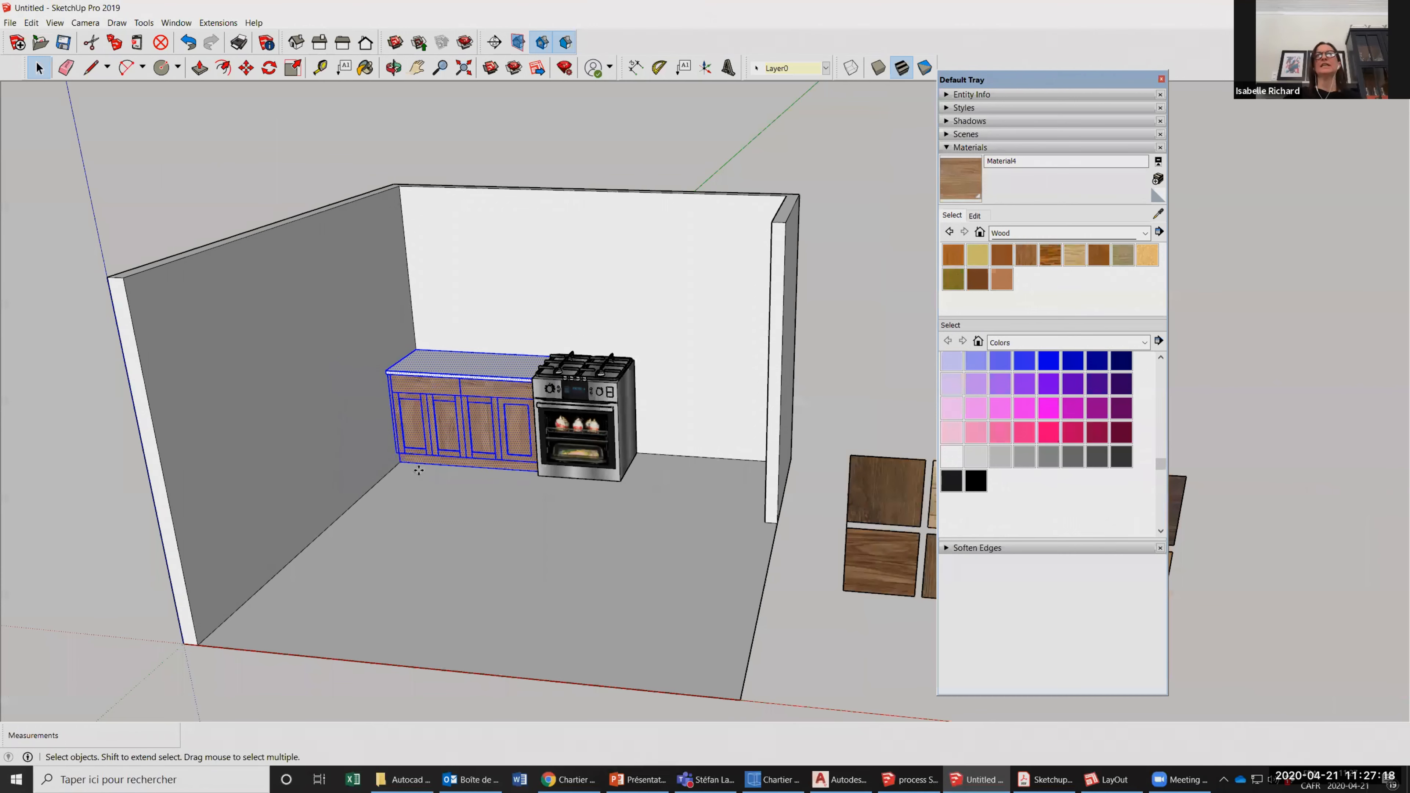
{"action": "scroll", "coordinate": [655, 479], "scroll_direction": "down", "scroll_amount": 5}
{"action": "key", "text": "m"}
{"action": "key", "text": "ctrl"}
{"action": "left_click", "coordinate": [655, 479]}
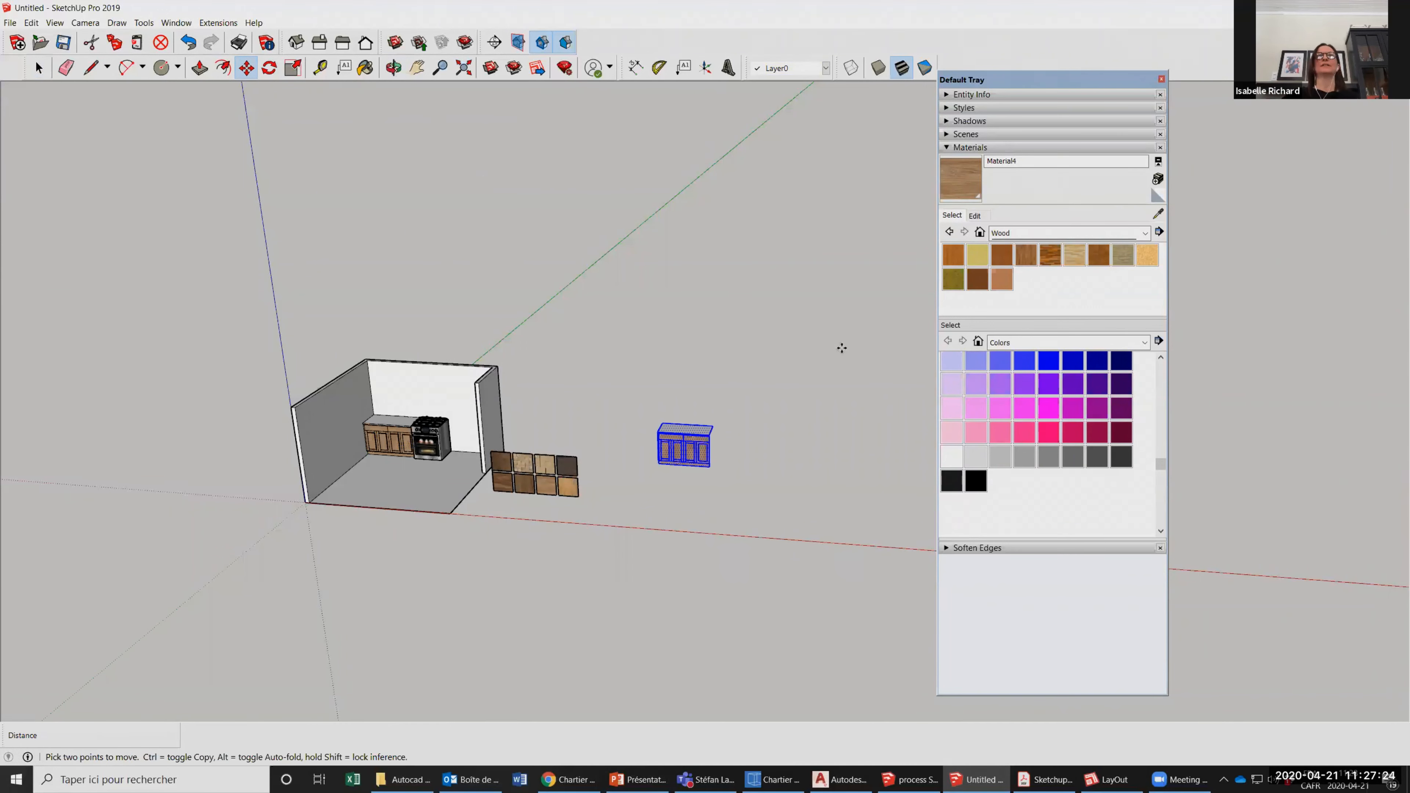
Examine the copied counter outside the room from the side, front and above.
{"action": "scroll", "coordinate": [756, 510], "scroll_direction": "up", "scroll_amount": 5}
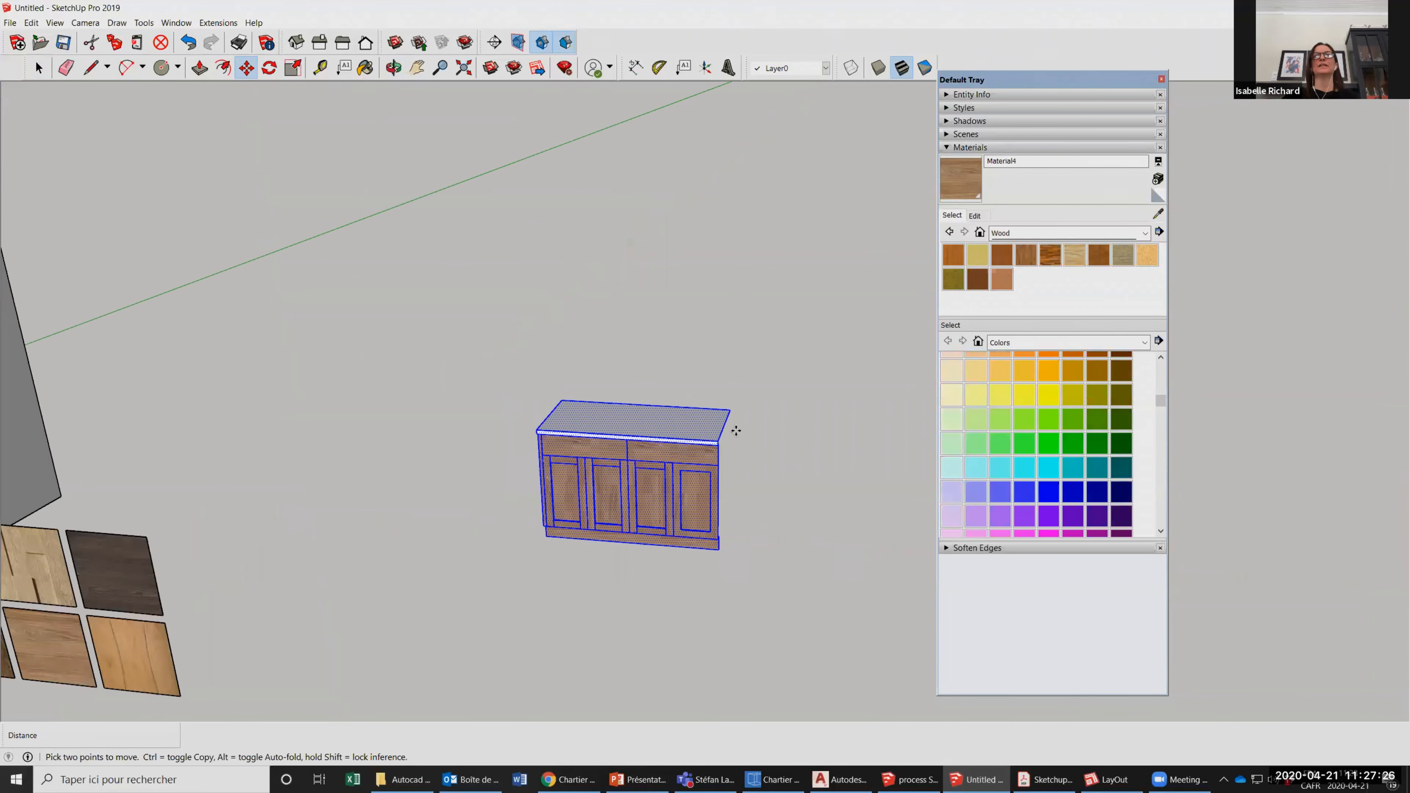
{"action": "scroll", "coordinate": [732, 411], "scroll_direction": "down", "scroll_amount": 1}
{"action": "middle_click_drag", "start_coordinate": [237, 470], "coordinate": [409, 501]}
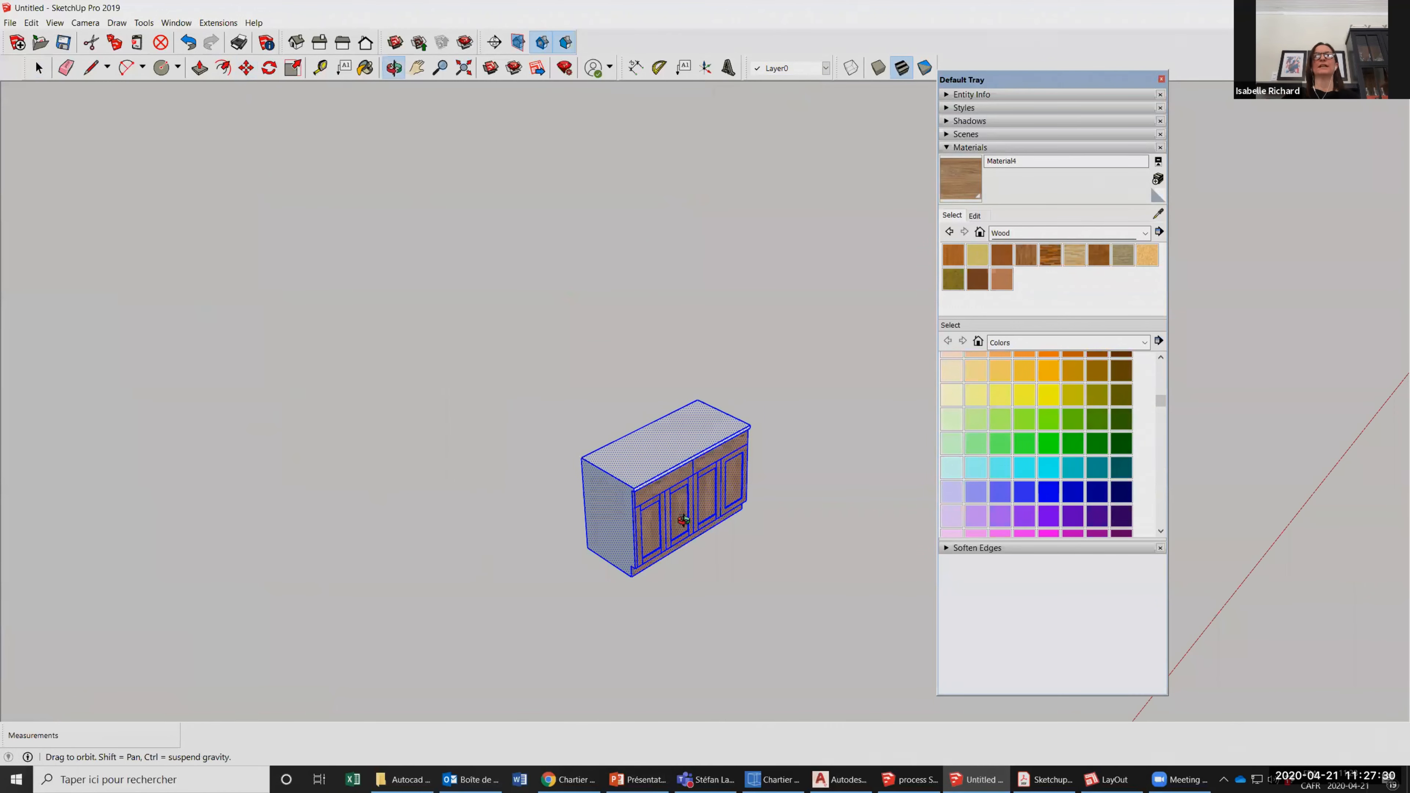
{"action": "middle_click_drag", "start_coordinate": [294, 205], "coordinate": [661, 257]}
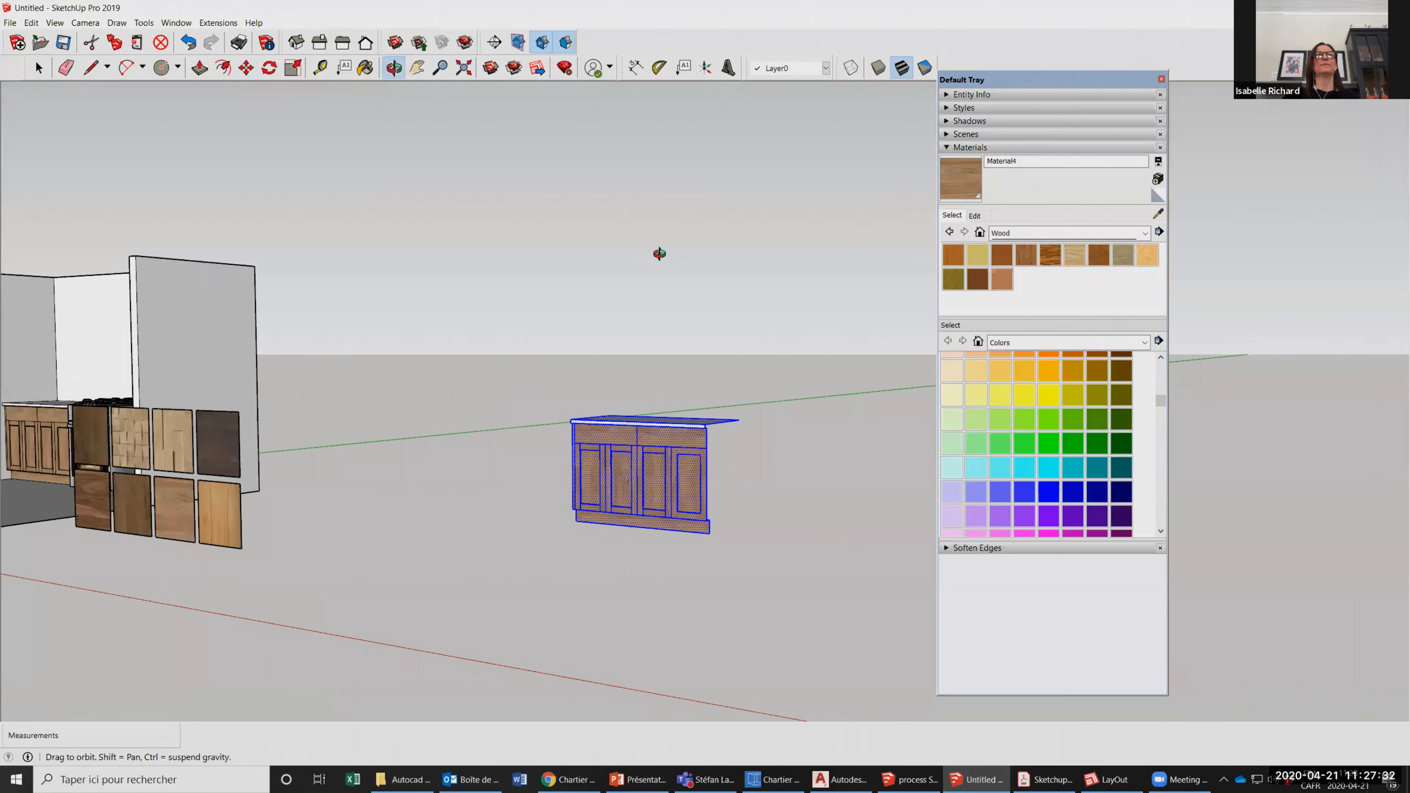
{"action": "scroll", "coordinate": [611, 467], "scroll_direction": "down", "scroll_amount": 2}
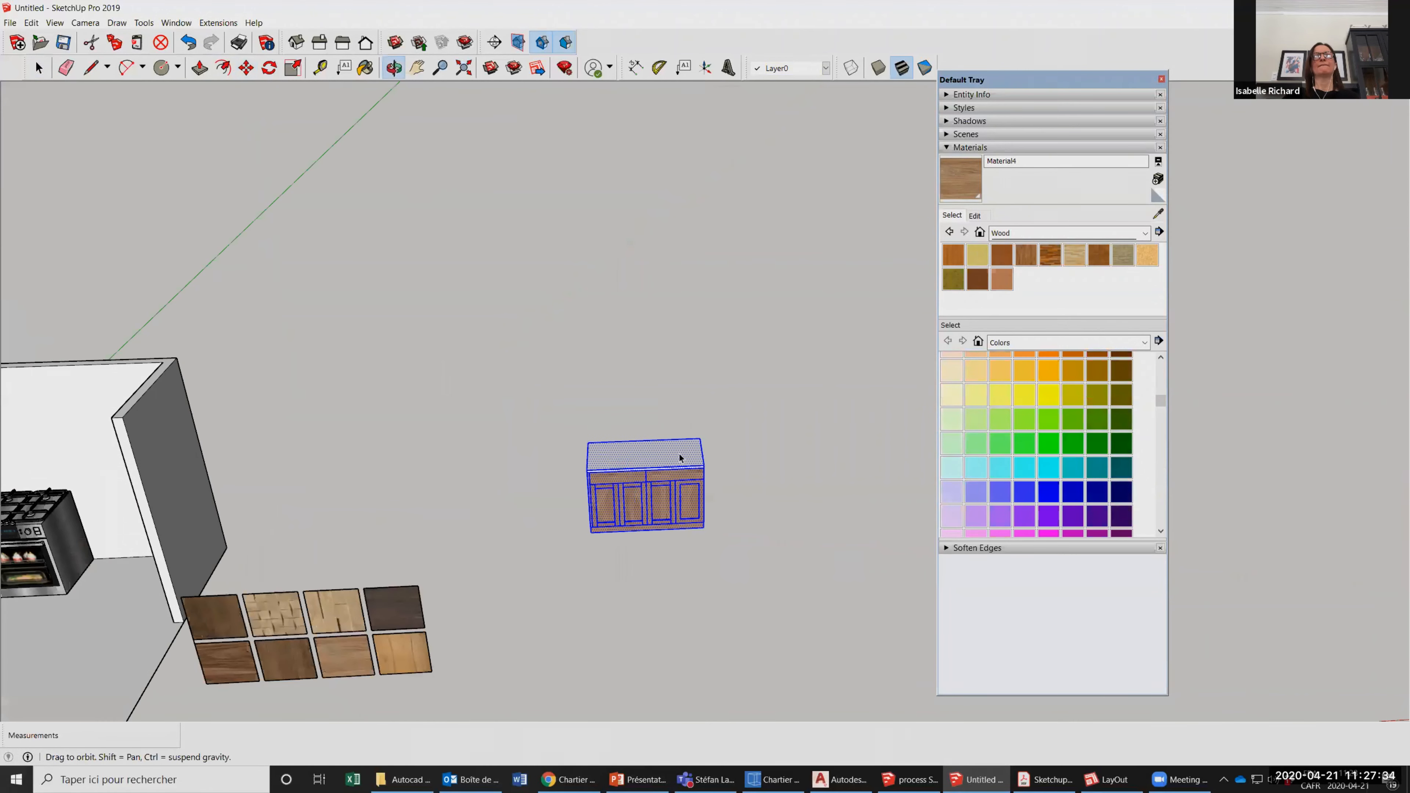
{"action": "middle_click_drag", "start_coordinate": [262, 524], "coordinate": [257, 483]}
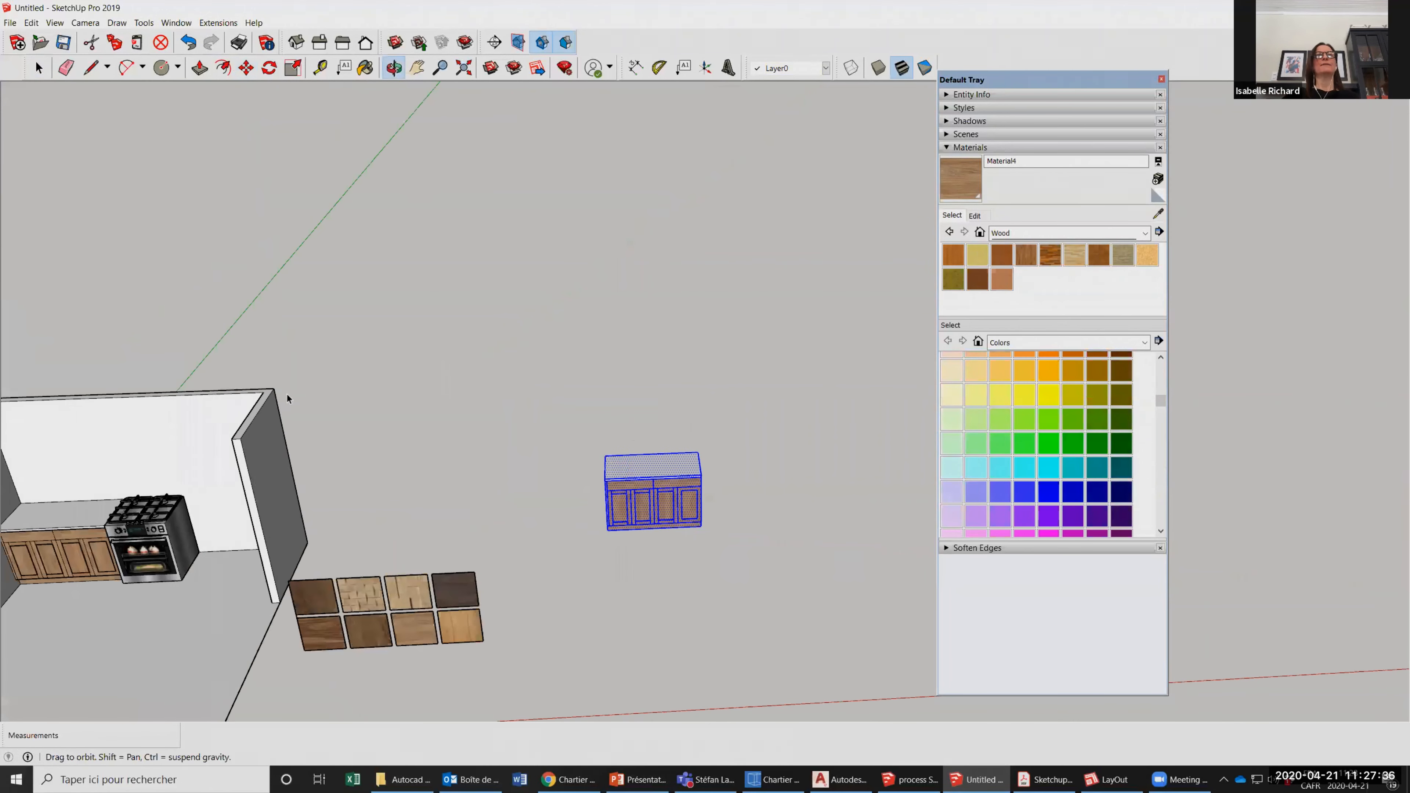
{"action": "middle_click_drag", "start_coordinate": [288, 398], "coordinate": [195, 335]}
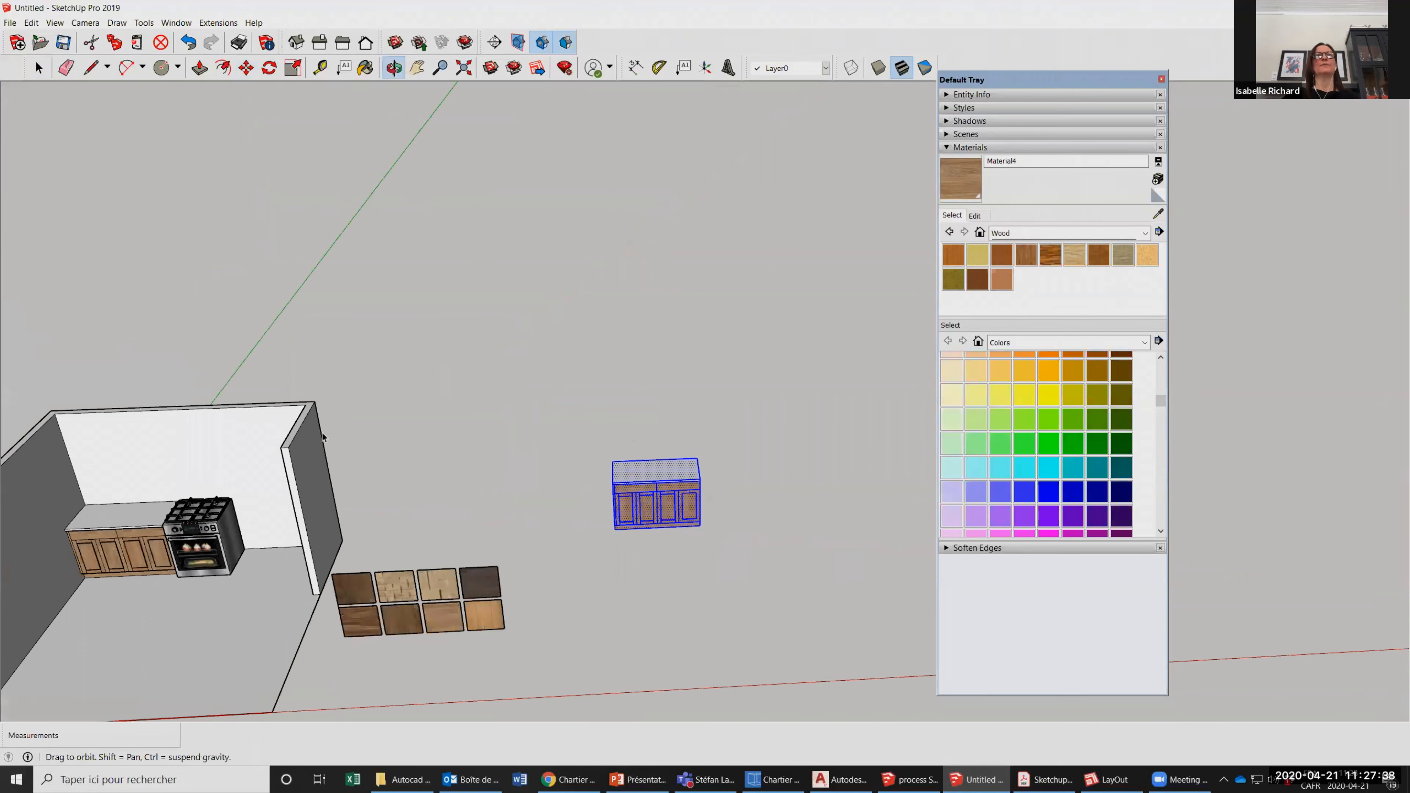
{"action": "middle_click_drag", "start_coordinate": [322, 437], "coordinate": [295, 408]}
Try to move the original ungrouped counter inside the room while its geometry is still attached to the walls.
{"action": "triple_click", "coordinate": [255, 378]}
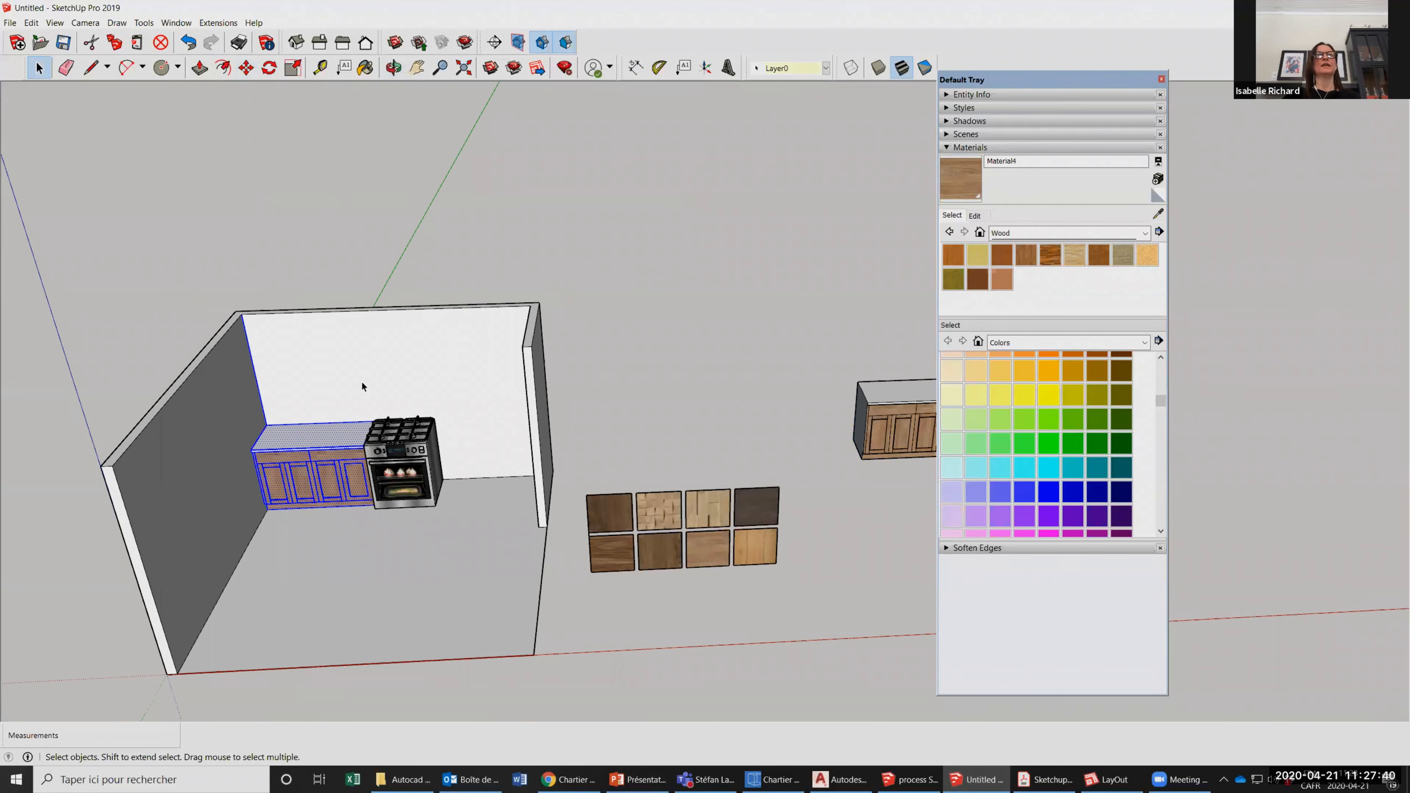
{"action": "scroll", "coordinate": [236, 88], "scroll_direction": "down", "scroll_amount": 2}
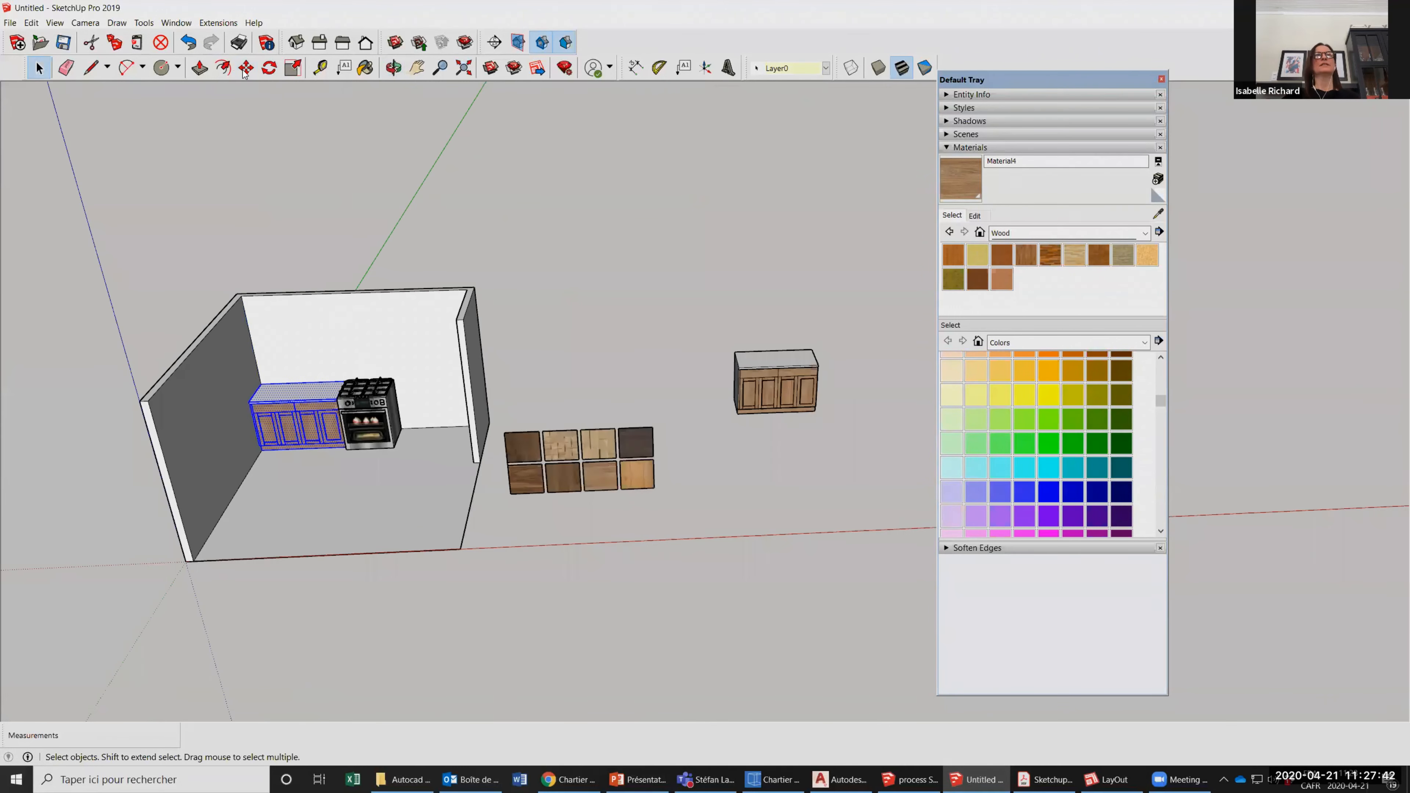
{"action": "left_click", "coordinate": [246, 68]}
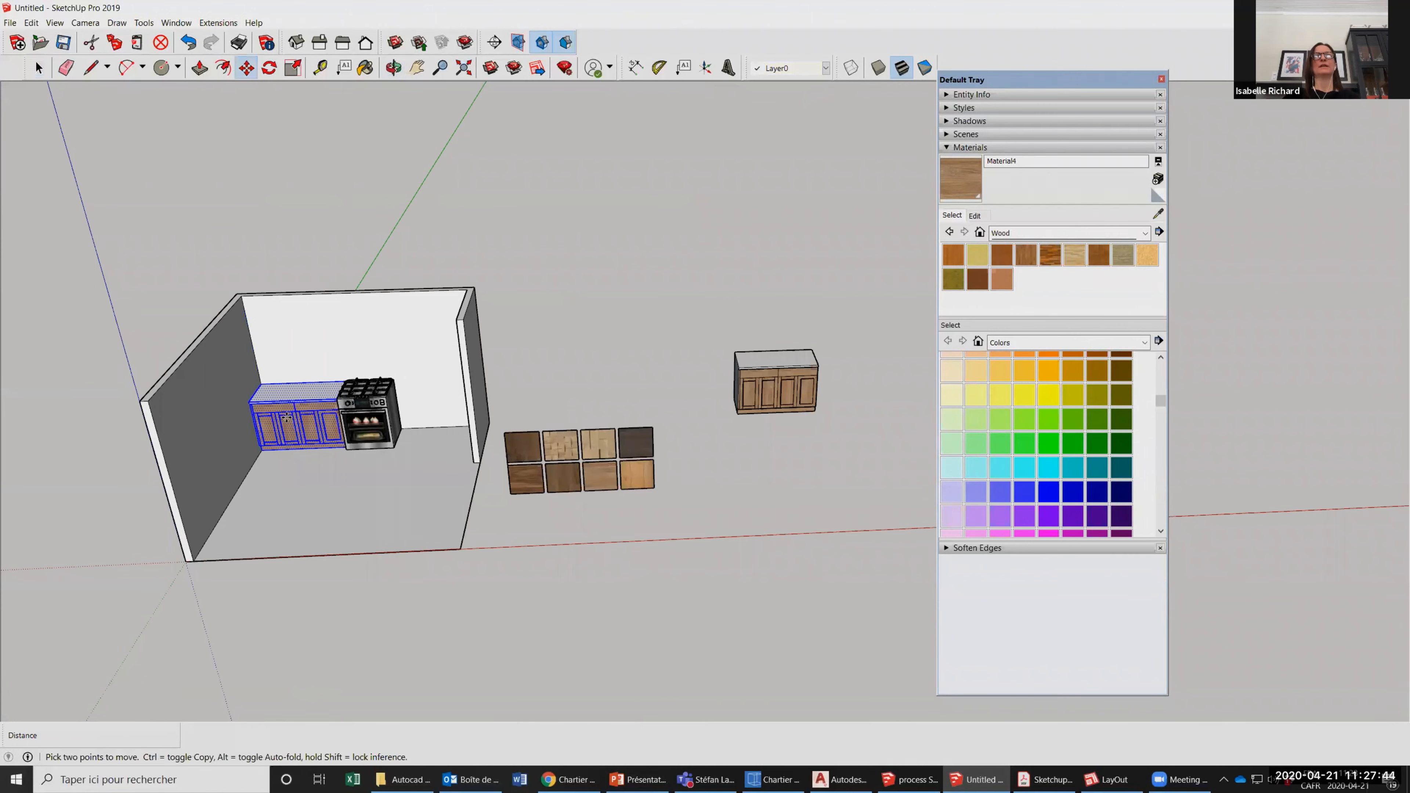
{"action": "left_click_drag", "start_coordinate": [286, 418], "coordinate": [281, 426]}
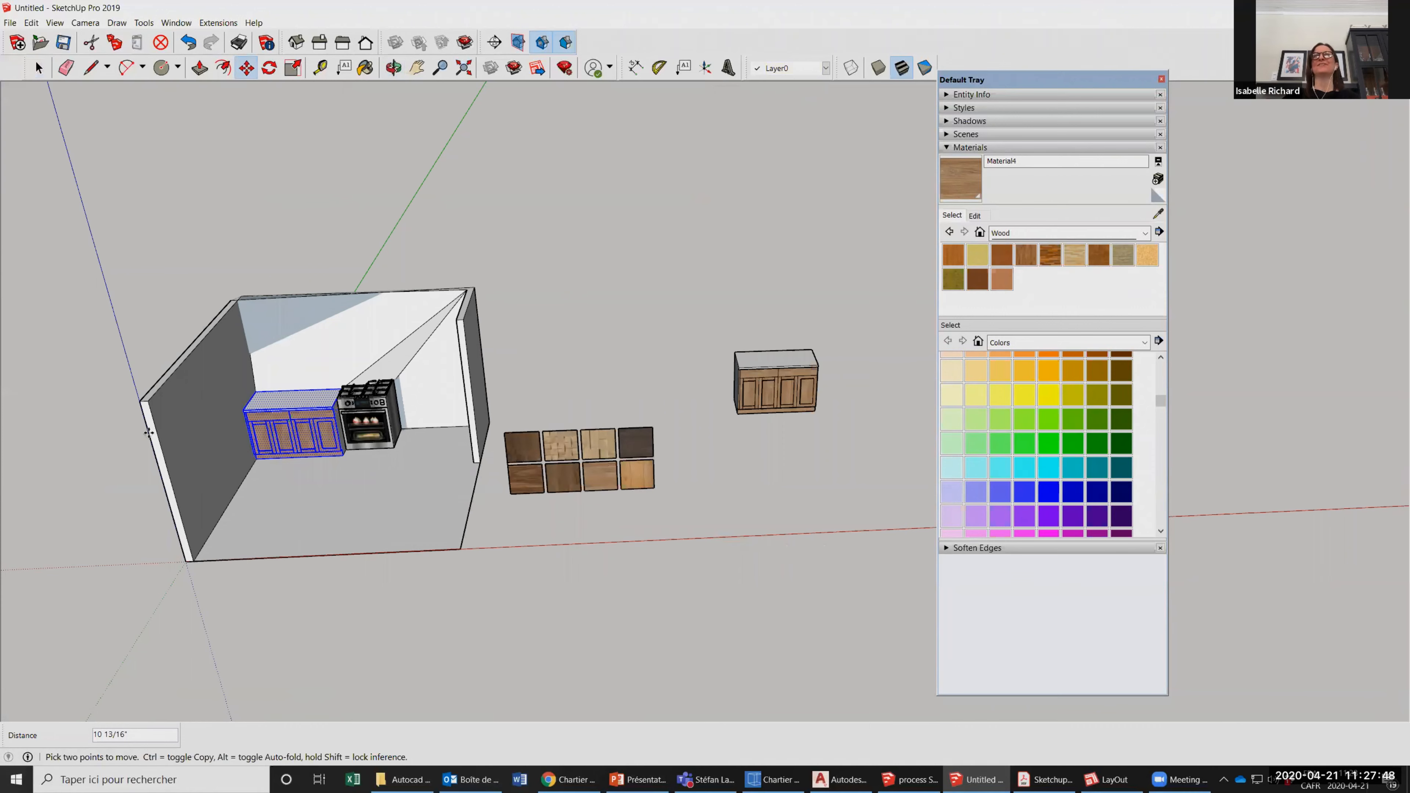
{"action": "left_click_drag", "start_coordinate": [149, 431], "coordinate": [215, 385]}
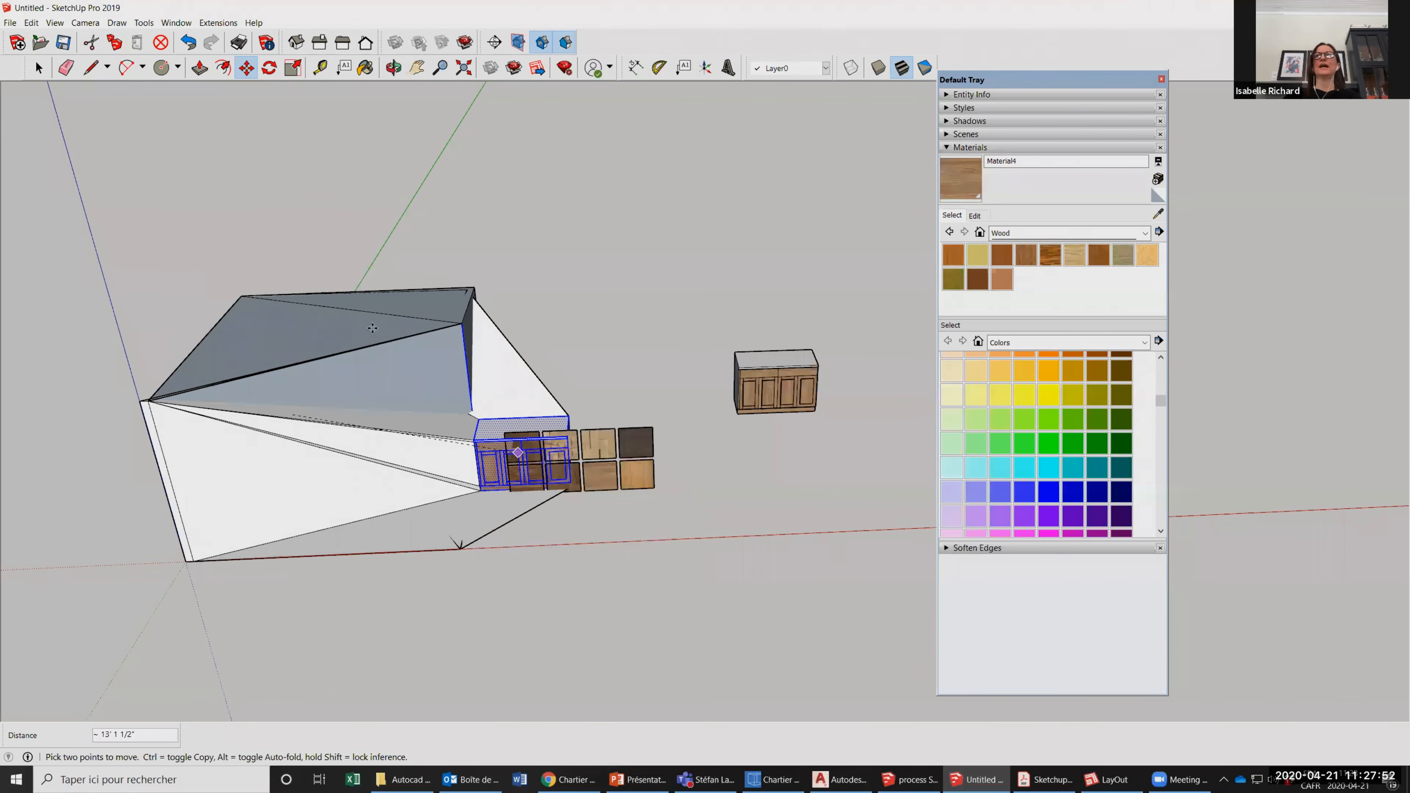
{"action": "key", "text": "Escape"}
Select all the geometry of the counter copy outside the room and make it a group.
{"action": "scroll", "coordinate": [372, 329], "scroll_direction": "down", "scroll_amount": 1}
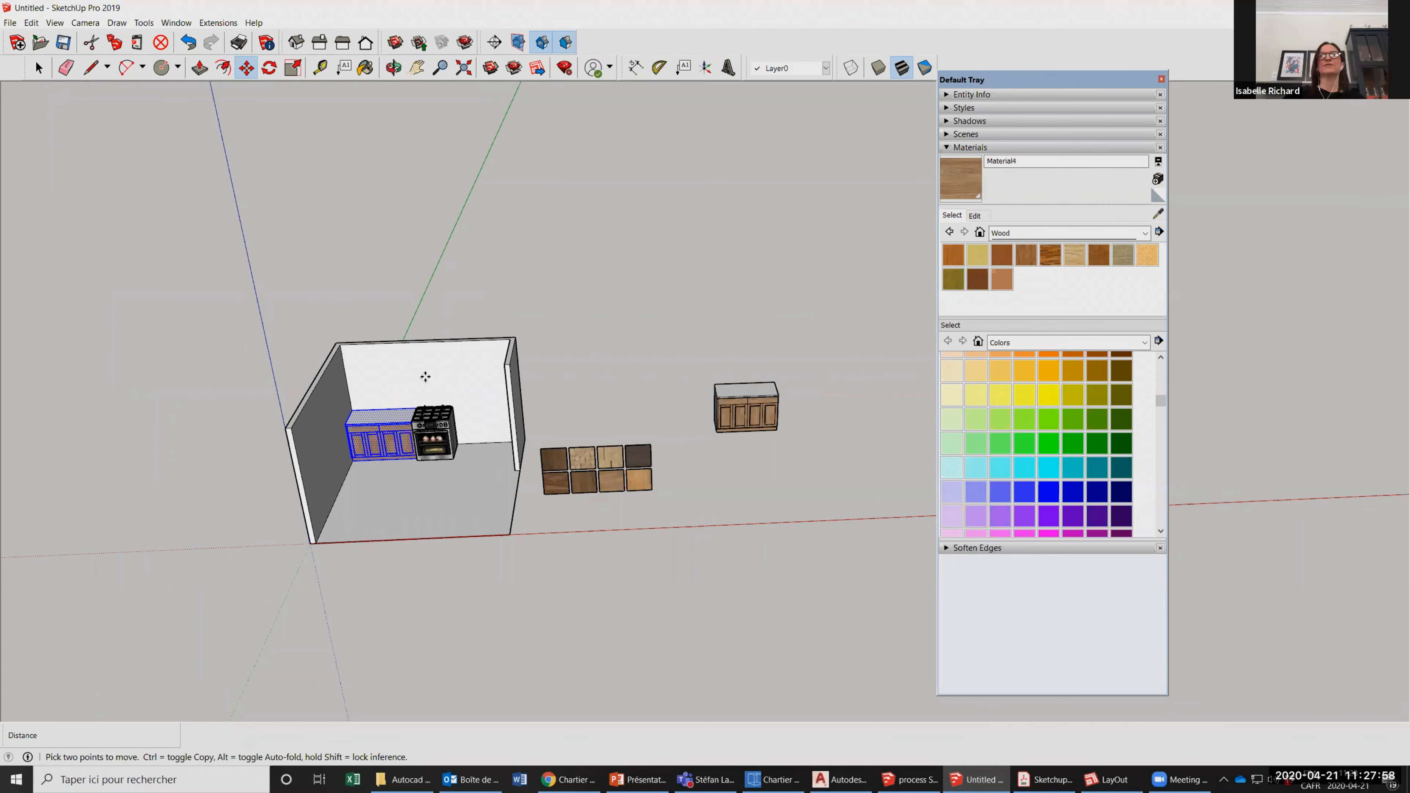
{"action": "scroll", "coordinate": [425, 377], "scroll_direction": "down", "scroll_amount": 1}
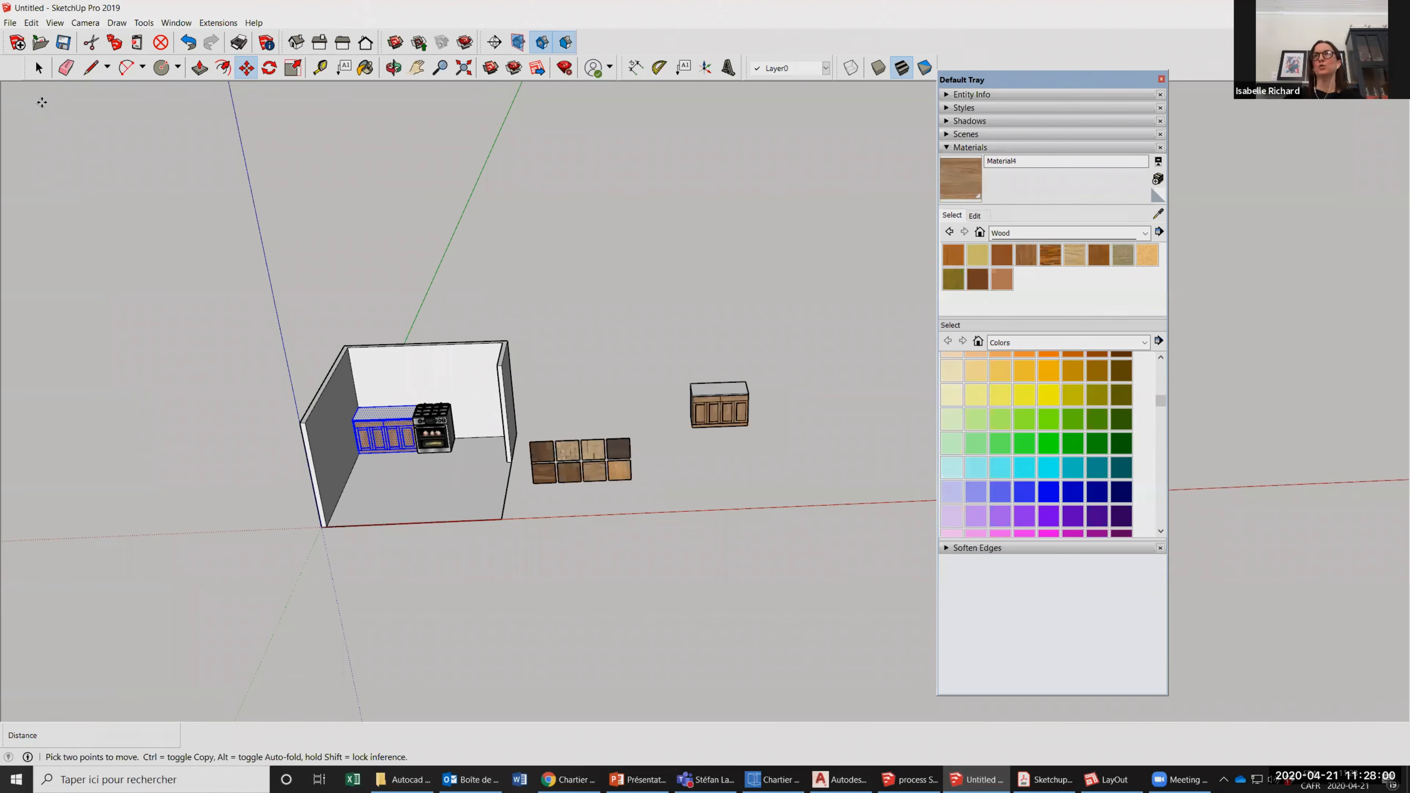
{"action": "key", "text": "space"}
{"action": "scroll", "coordinate": [574, 419], "scroll_direction": "up", "scroll_amount": 1}
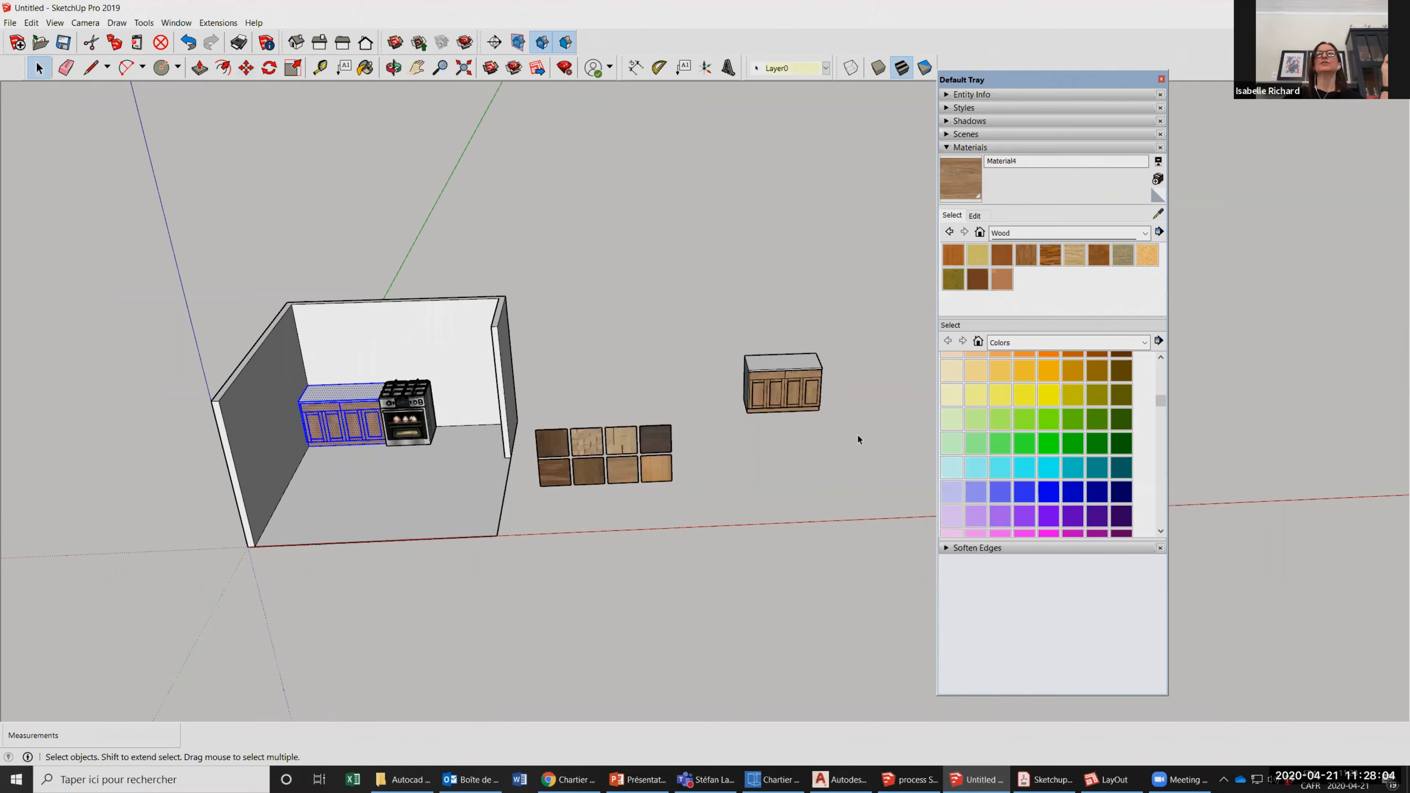
{"action": "scroll", "coordinate": [851, 426], "scroll_direction": "up", "scroll_amount": 2}
{"action": "scroll", "coordinate": [753, 315], "scroll_direction": "up", "scroll_amount": 2}
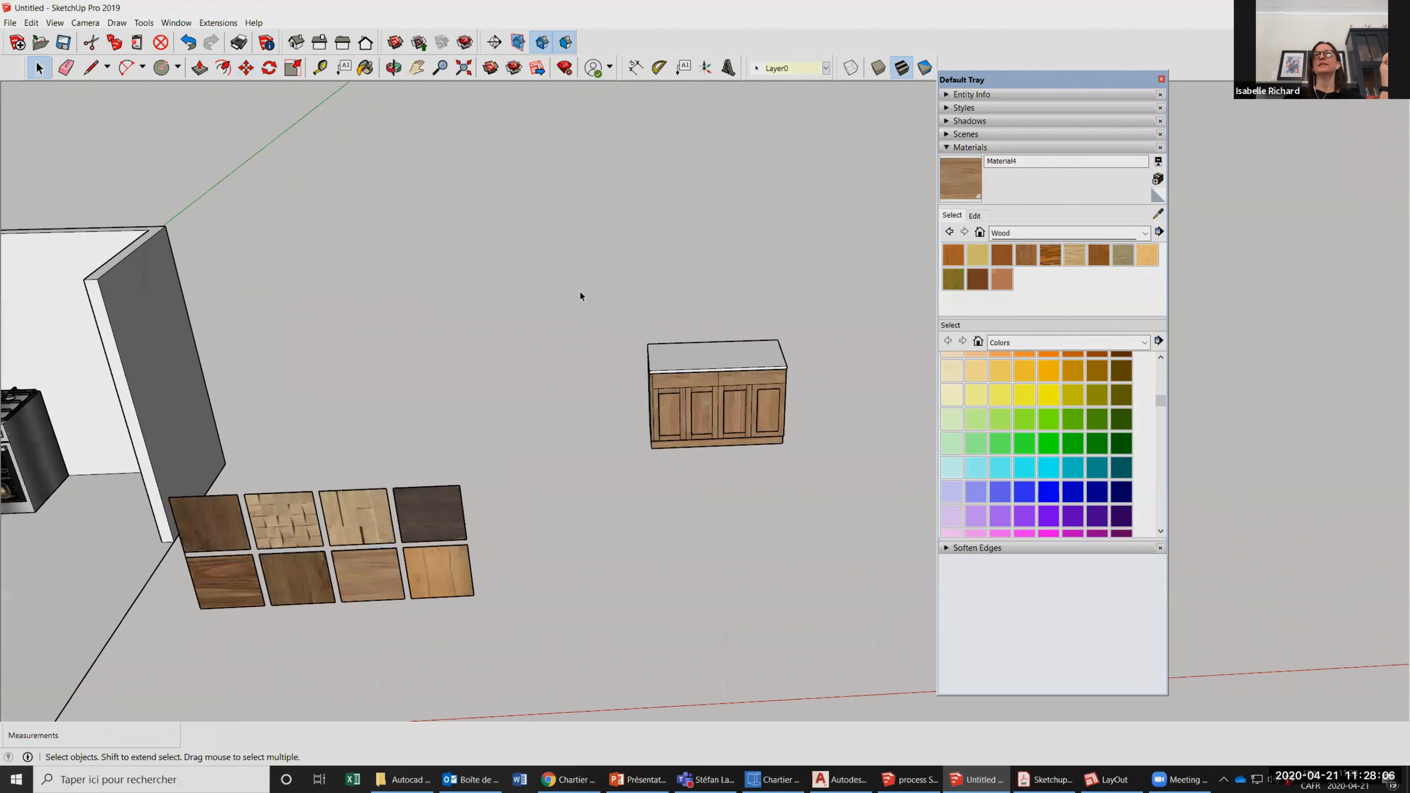
{"action": "left_click_drag", "start_coordinate": [800, 513], "coordinate": [856, 504]}
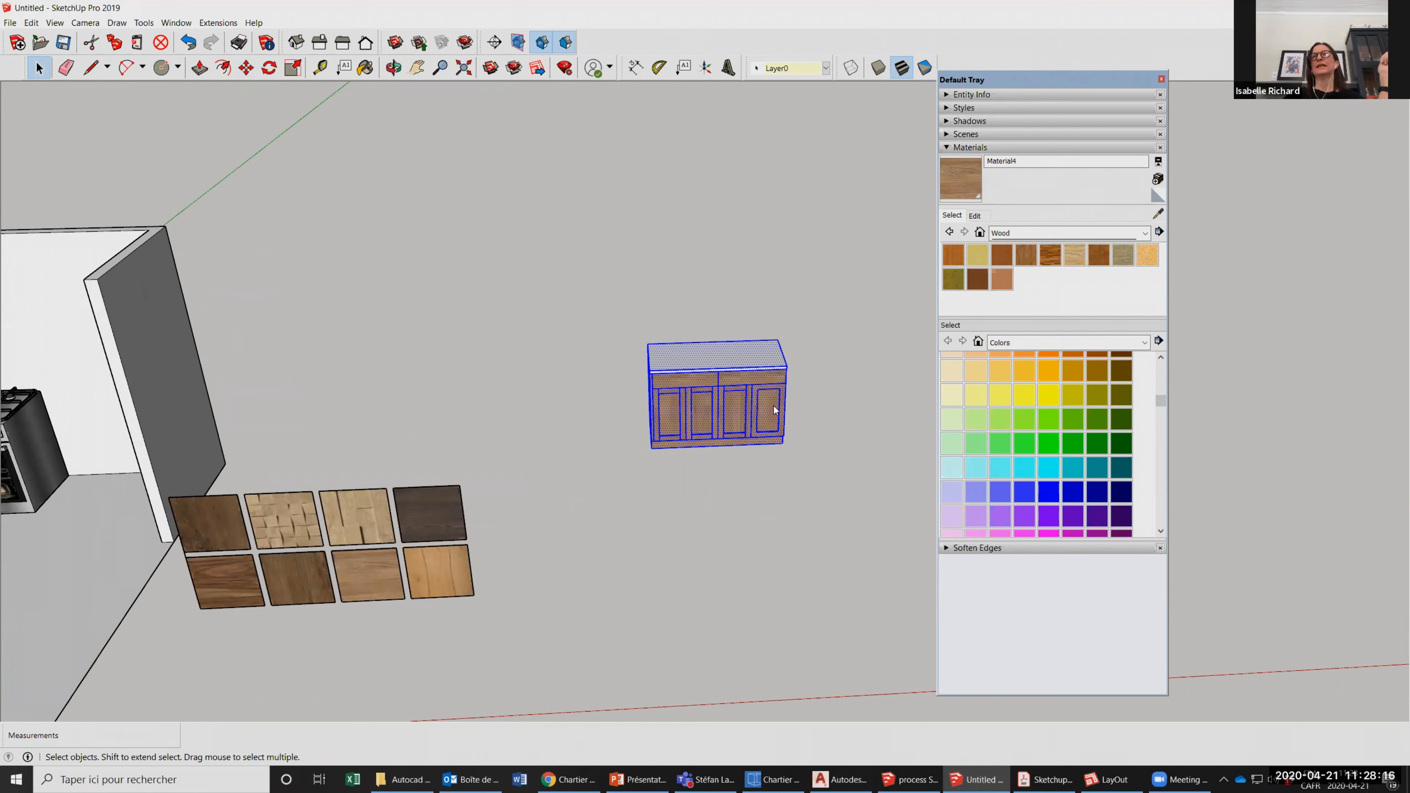
{"action": "right_click", "coordinate": [799, 490]}
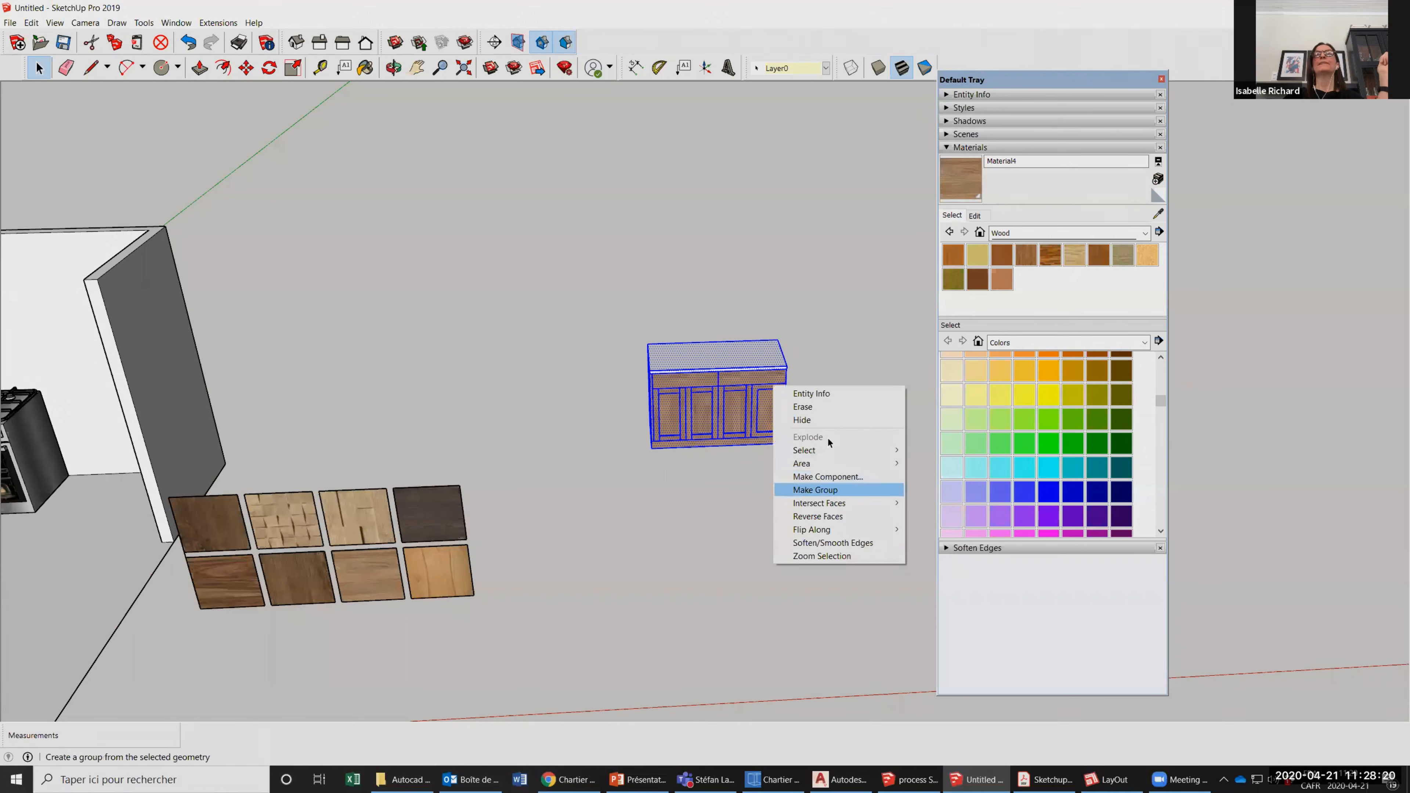
{"action": "left_click", "coordinate": [815, 490]}
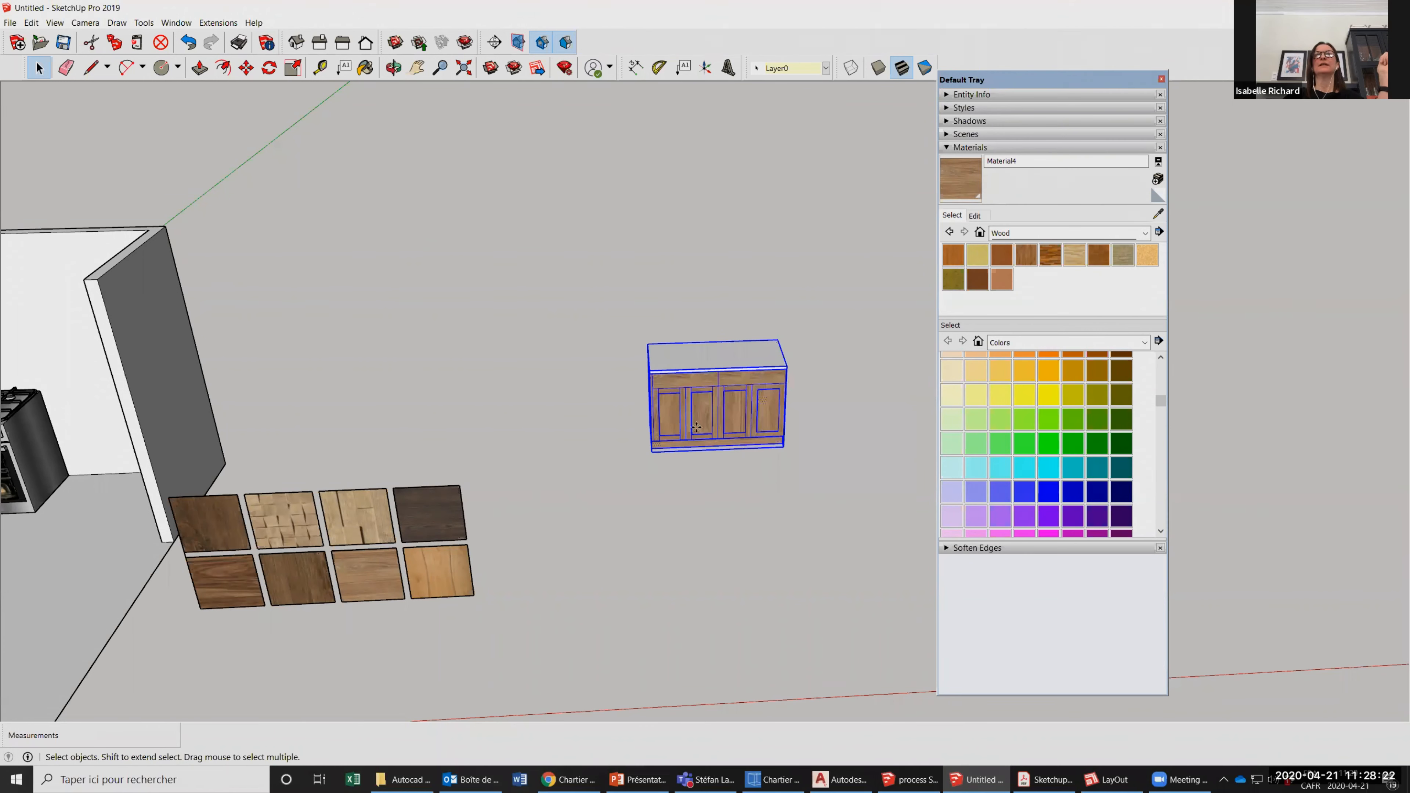
Move the grouped counter into the room, placing it between the stove and the right wall.
{"action": "scroll", "coordinate": [702, 428], "scroll_direction": "down", "scroll_amount": 2}
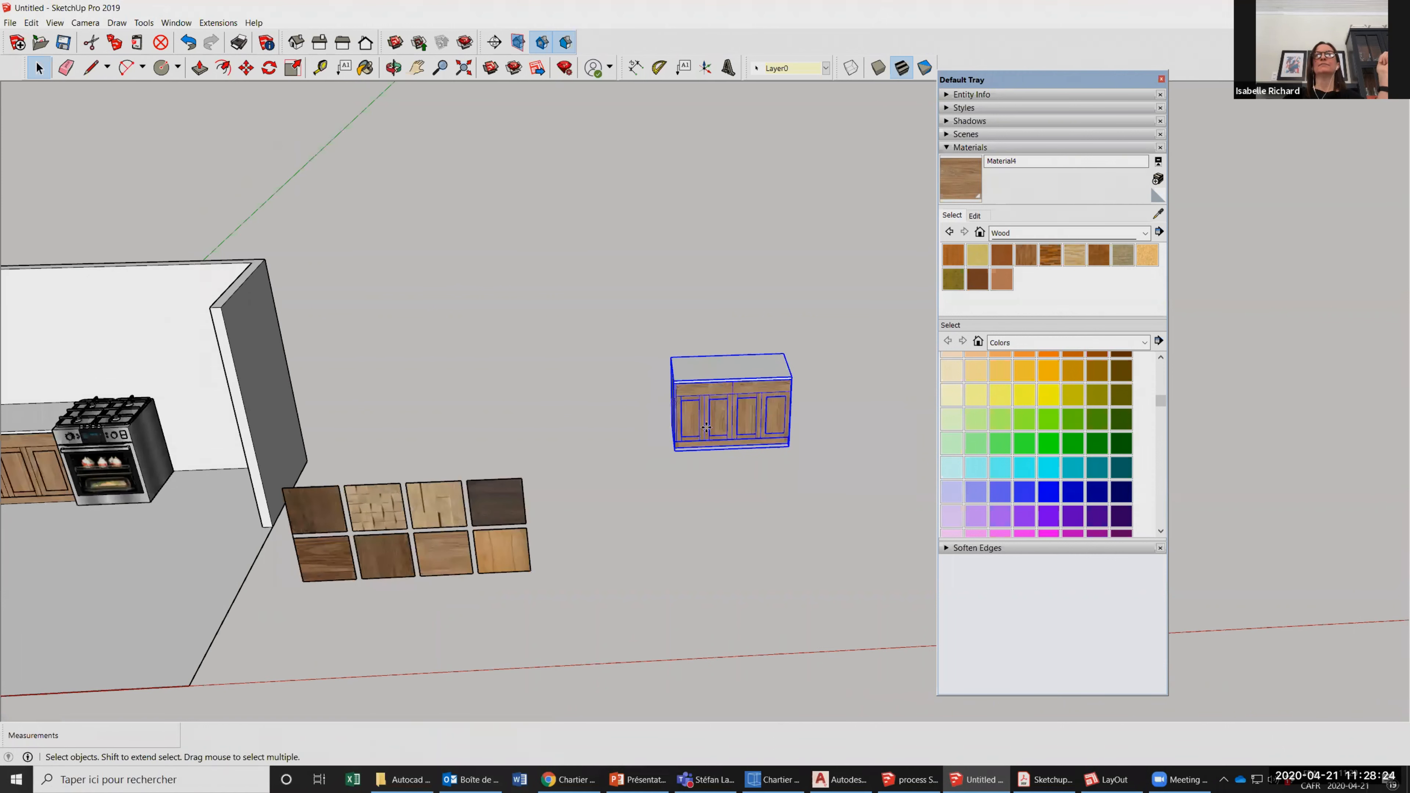
{"action": "scroll", "coordinate": [707, 427], "scroll_direction": "down", "scroll_amount": 1}
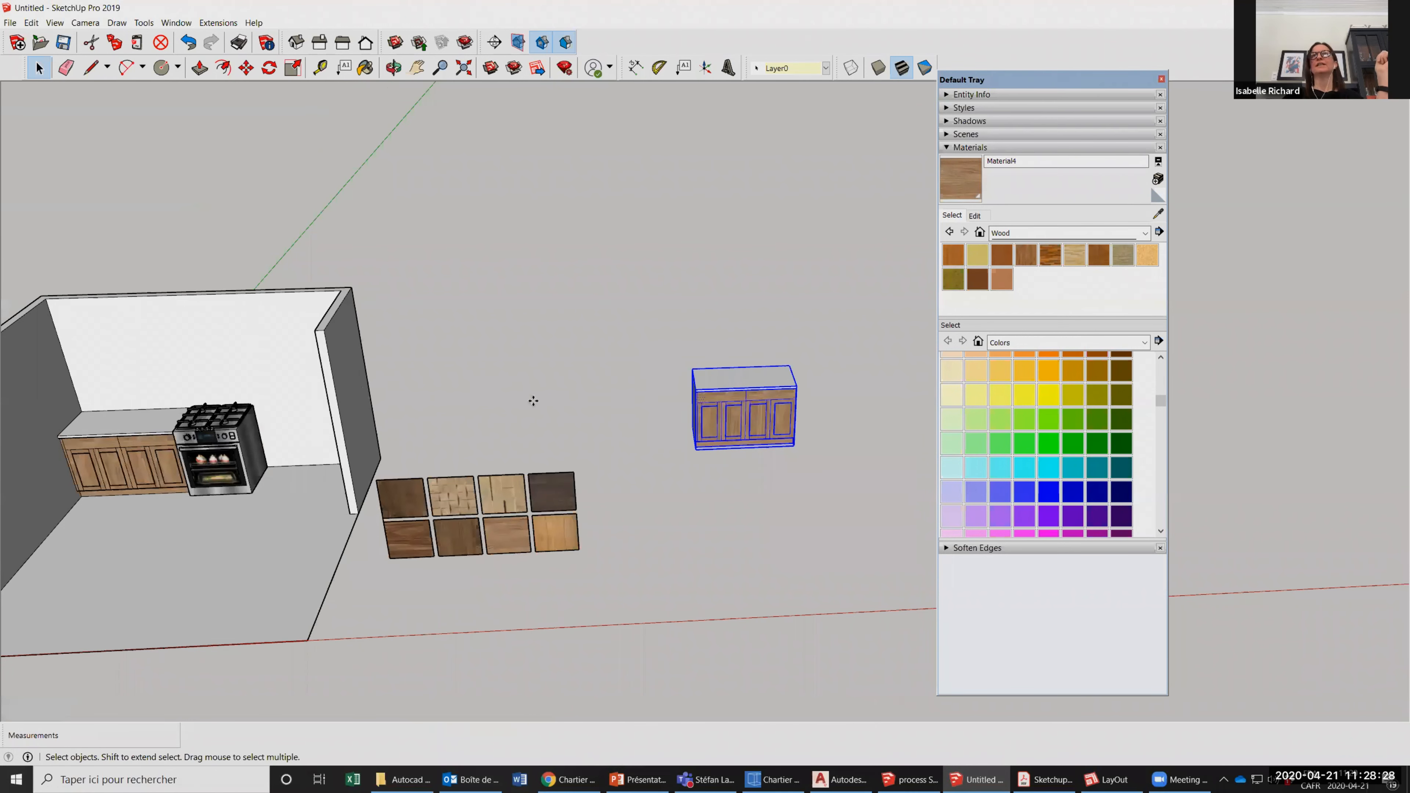
{"action": "left_click", "coordinate": [252, 71]}
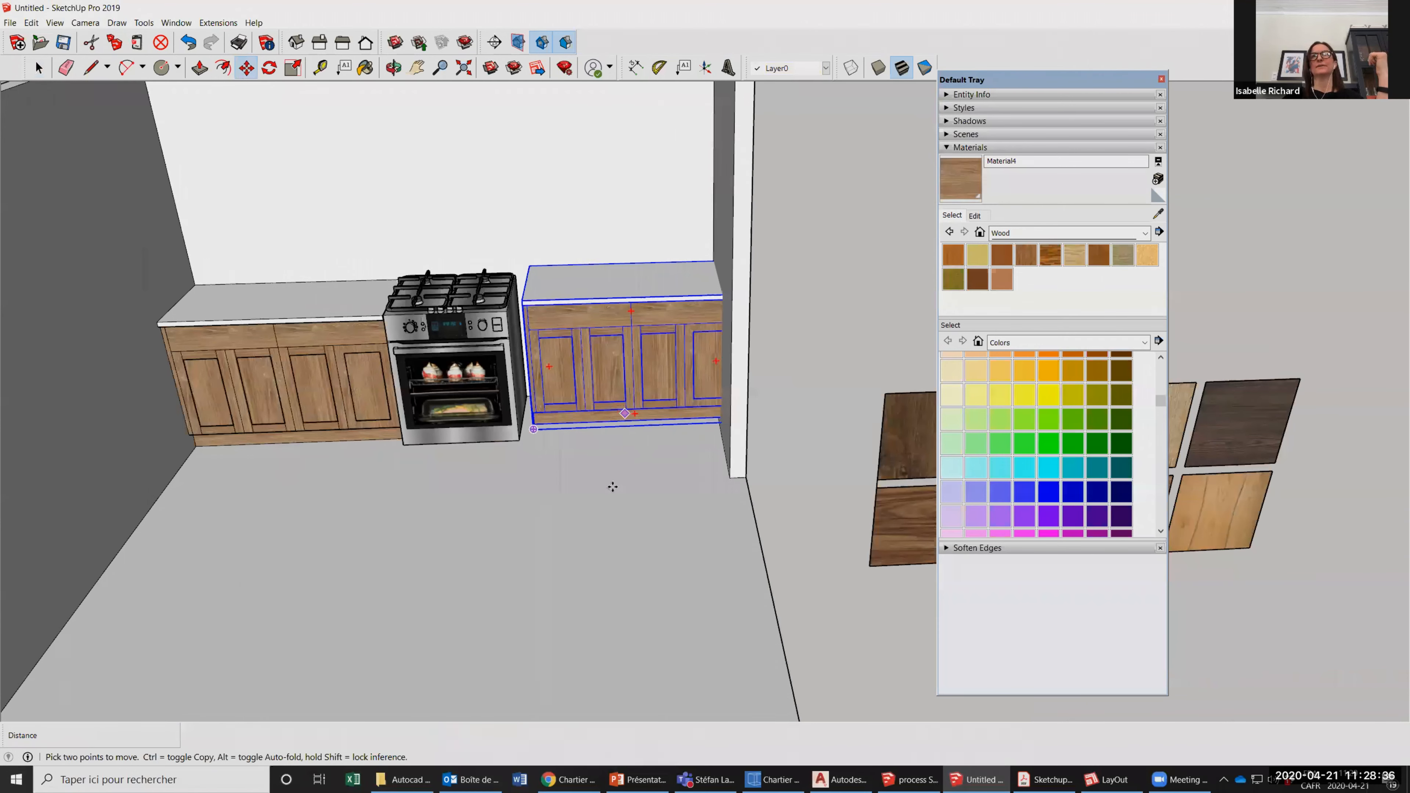
Move the grouped counter beside the stove back against the rear wall, aligned with the stove and left counter, and deselect it.
{"action": "scroll", "coordinate": [700, 420], "scroll_direction": "up", "scroll_amount": 1}
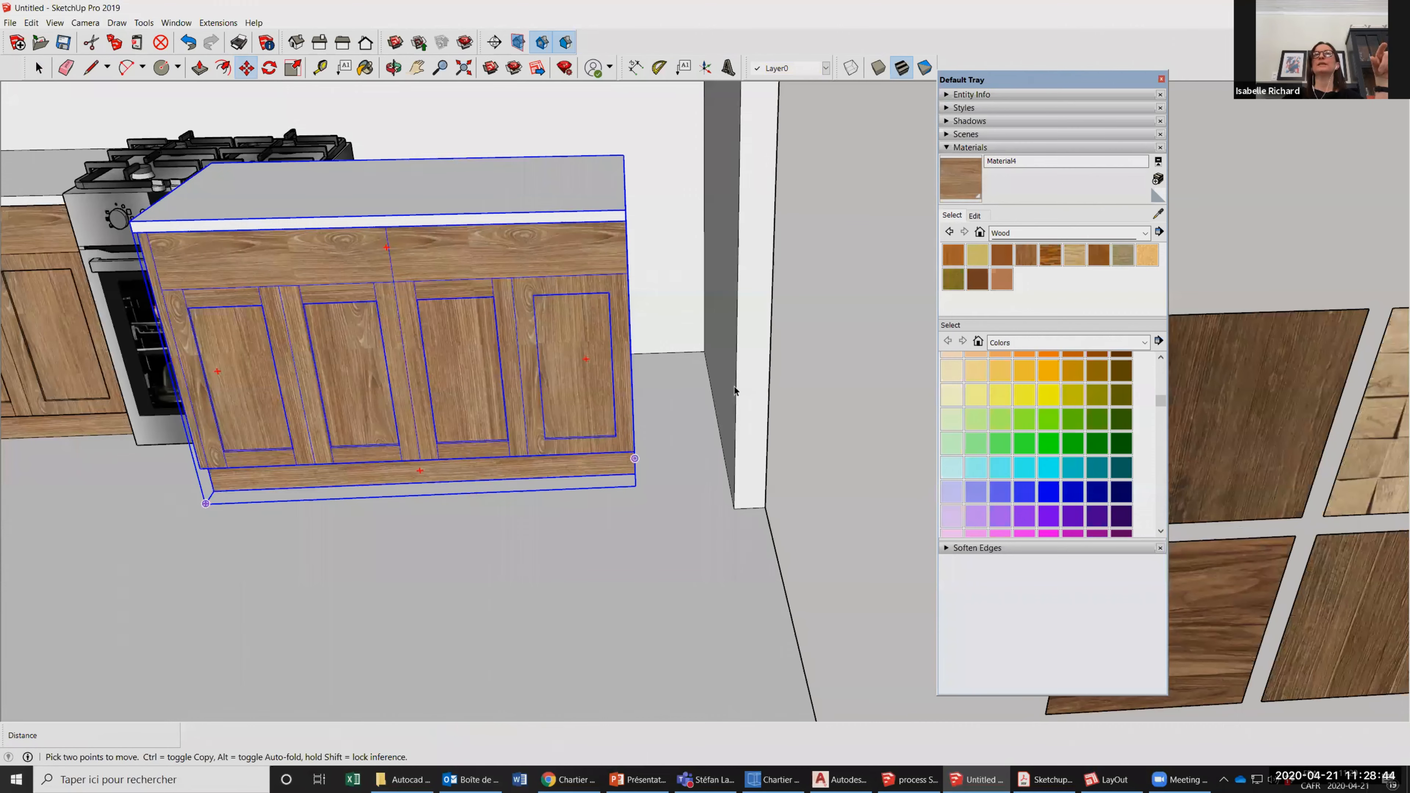
{"action": "scroll", "coordinate": [734, 390], "scroll_direction": "down", "scroll_amount": 6}
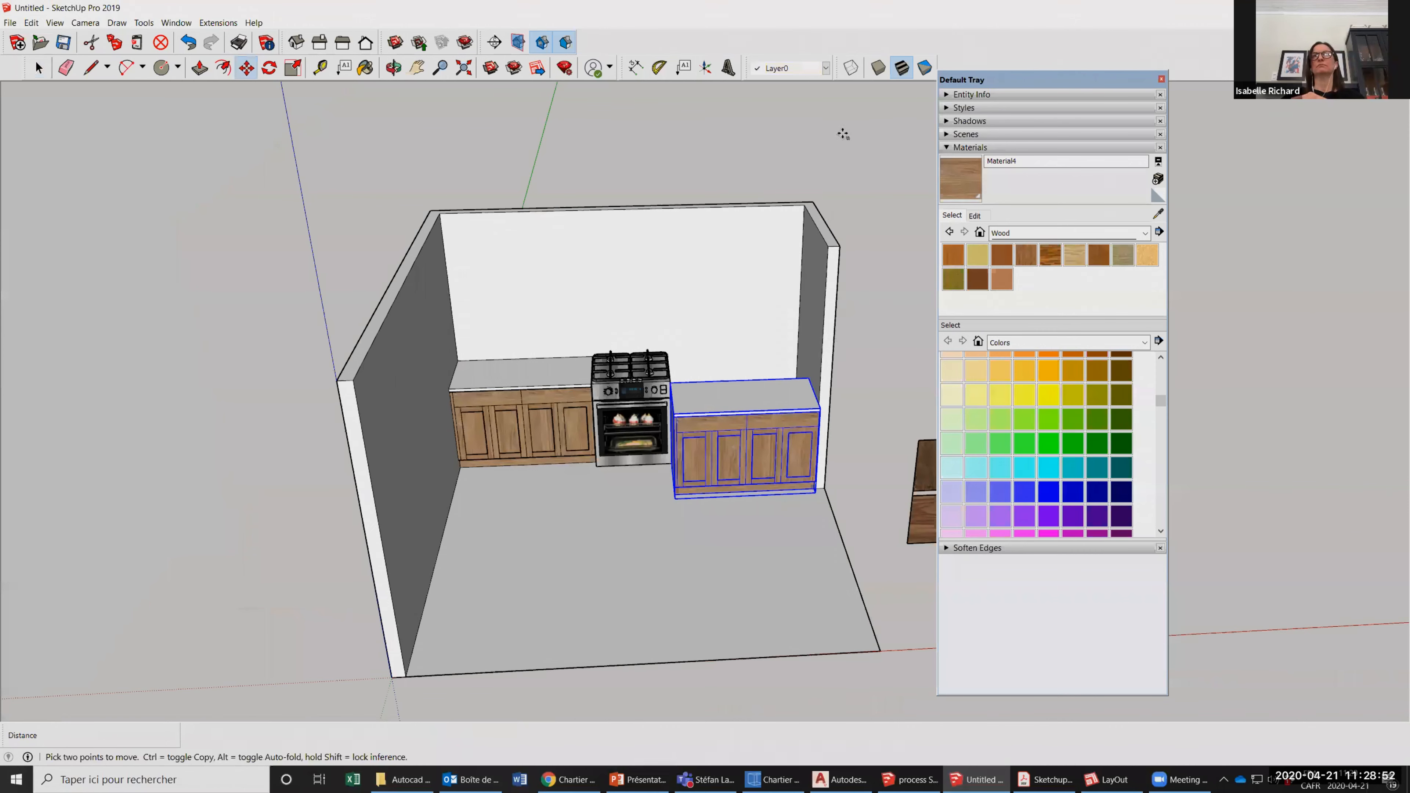
{"action": "scroll", "coordinate": [733, 388], "scroll_direction": "up", "scroll_amount": 3}
{"action": "left_click", "coordinate": [858, 396]}
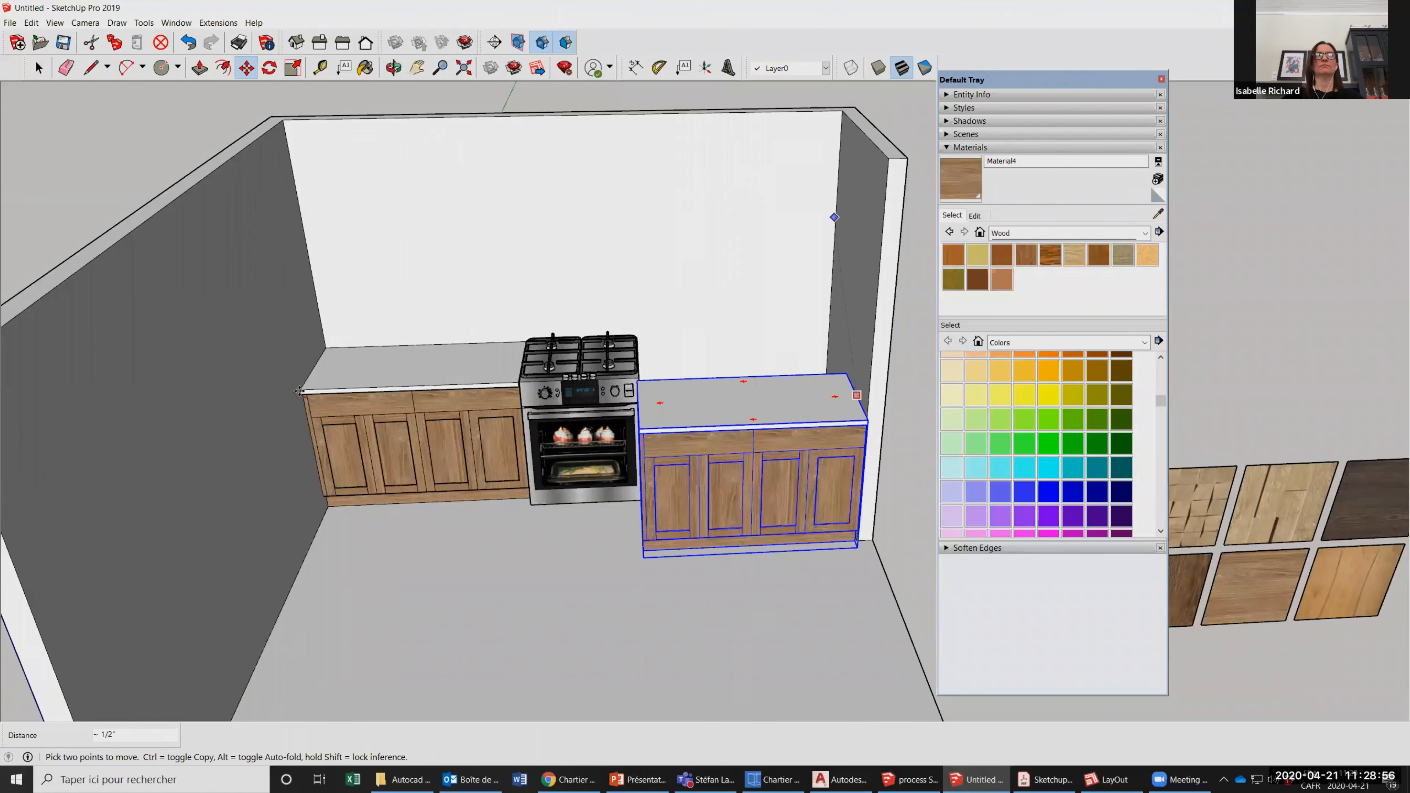
{"action": "left_click", "coordinate": [300, 391]}
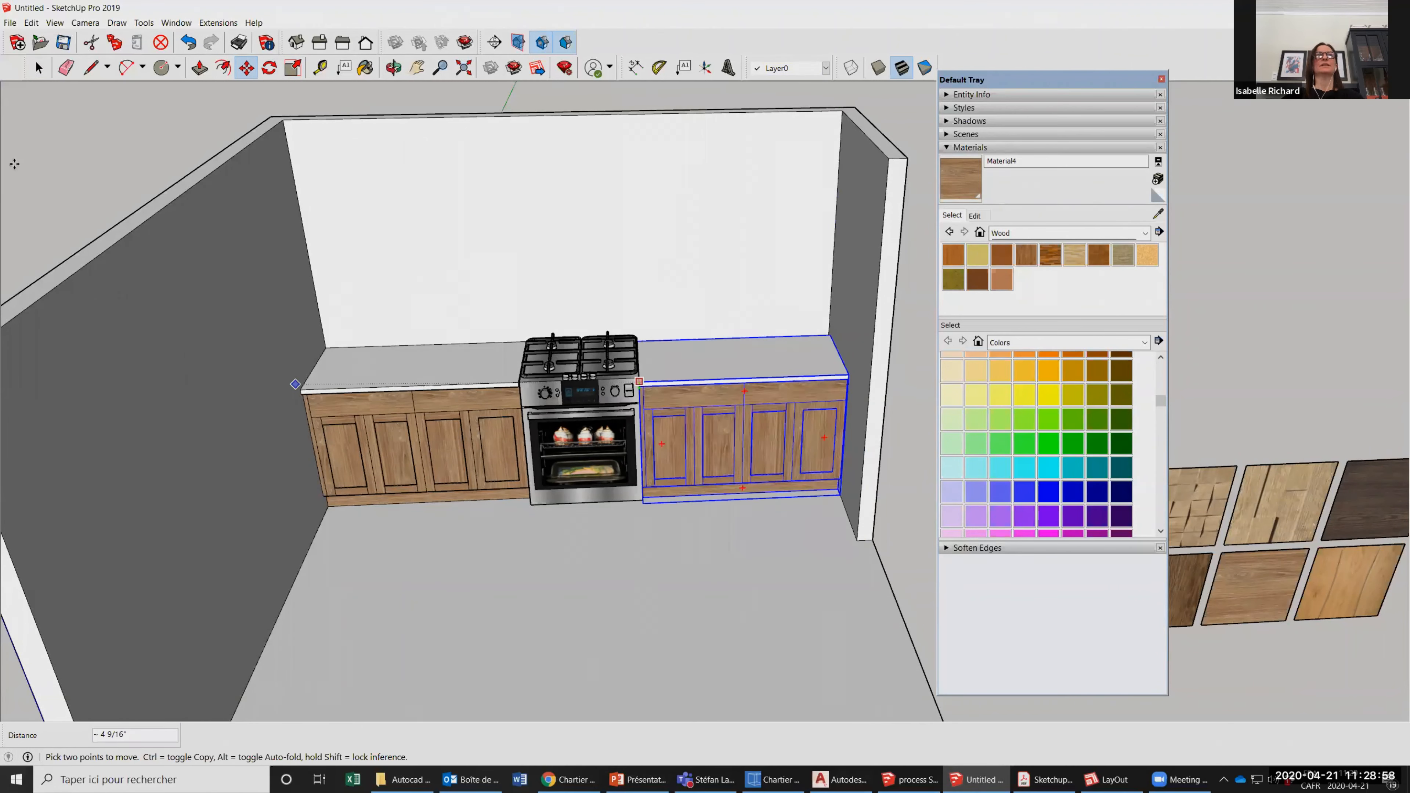
{"action": "scroll", "coordinate": [792, 263], "scroll_direction": "down", "scroll_amount": 5}
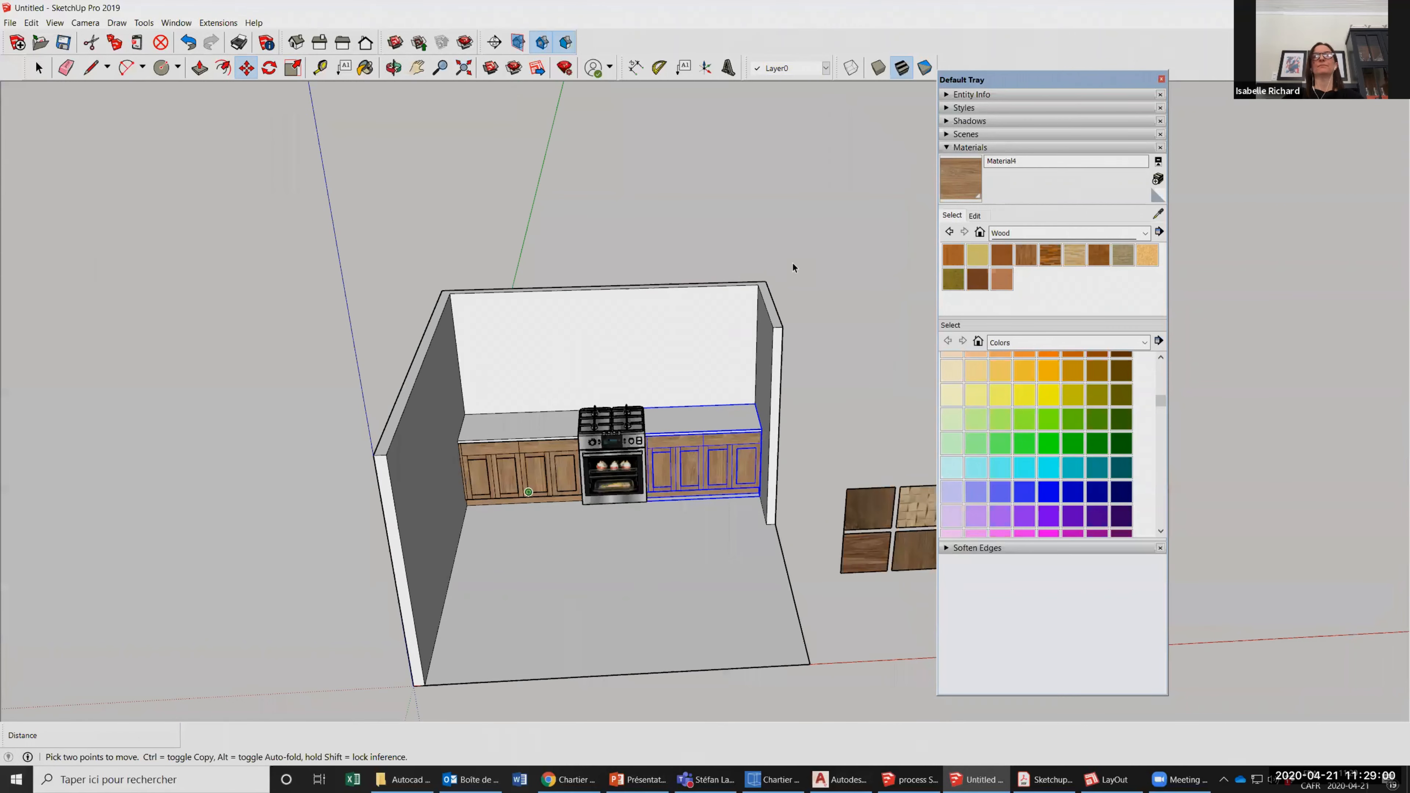
{"action": "key", "text": "space"}
{"action": "scroll", "coordinate": [874, 436], "scroll_direction": "up", "scroll_amount": 2}
{"action": "left_click", "coordinate": [793, 416]}
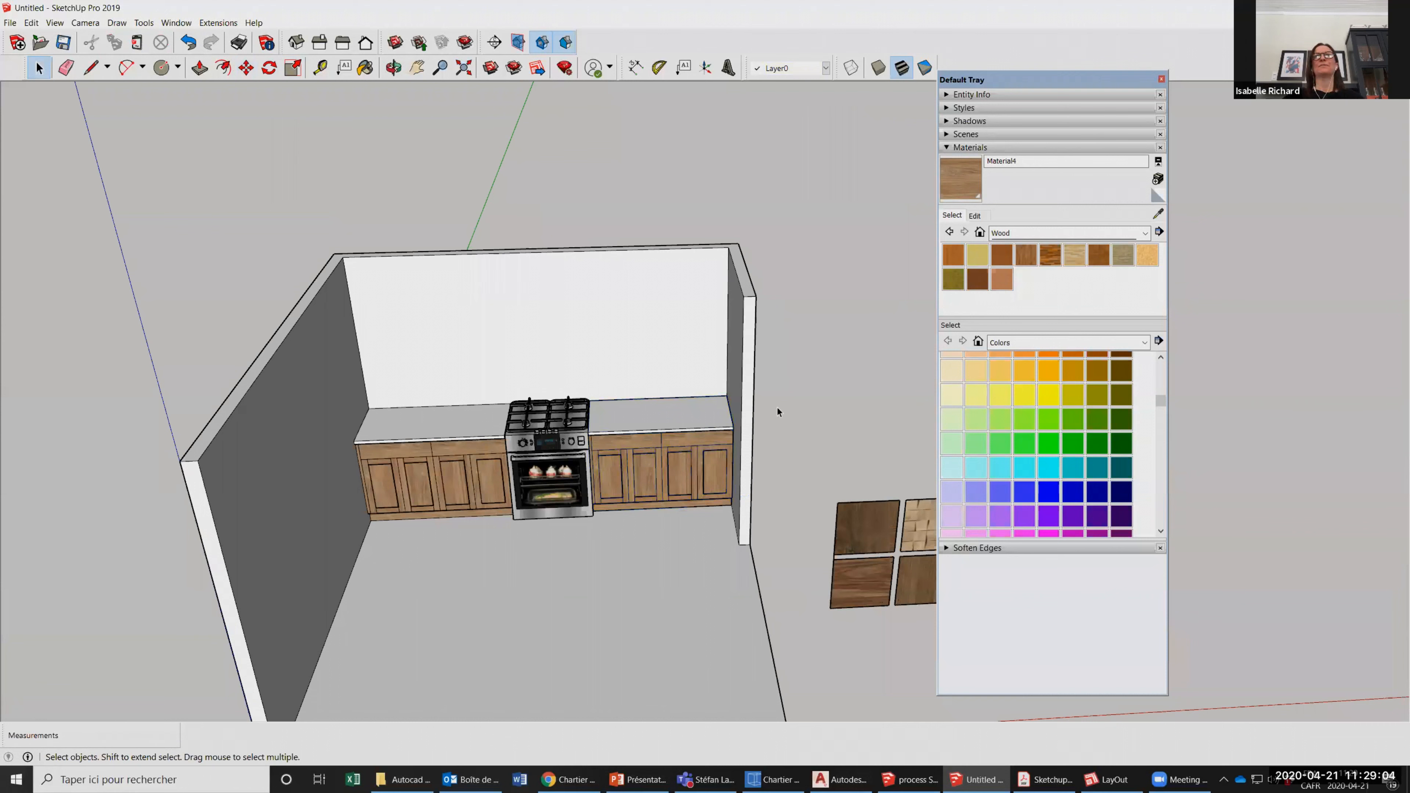
{"action": "scroll", "coordinate": [776, 412], "scroll_direction": "down", "scroll_amount": 2}
{"action": "scroll", "coordinate": [264, 418], "scroll_direction": "up", "scroll_amount": 3}
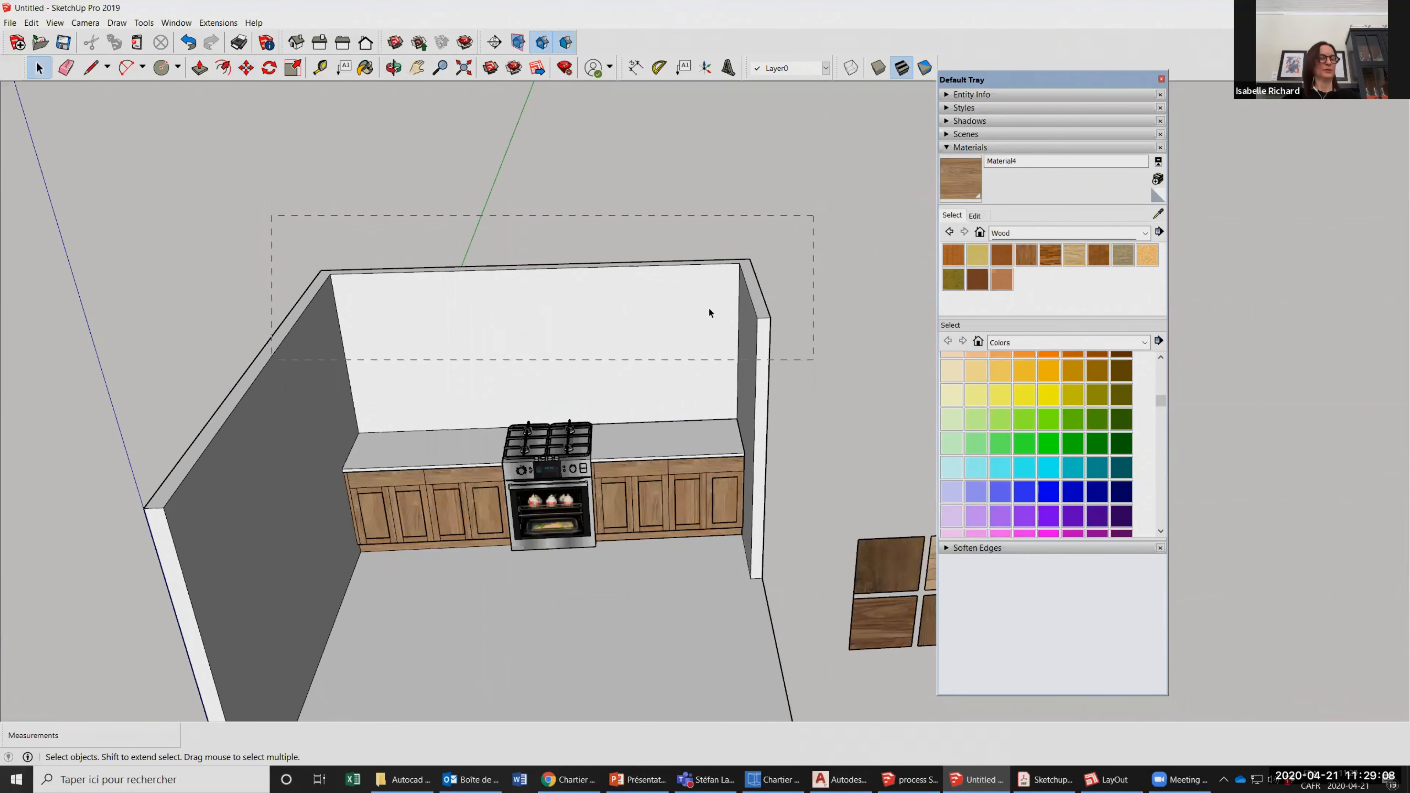
{"action": "left_click_drag", "start_coordinate": [814, 215], "coordinate": [272, 359]}
{"action": "scroll", "coordinate": [714, 283], "scroll_direction": "down", "scroll_amount": 2}
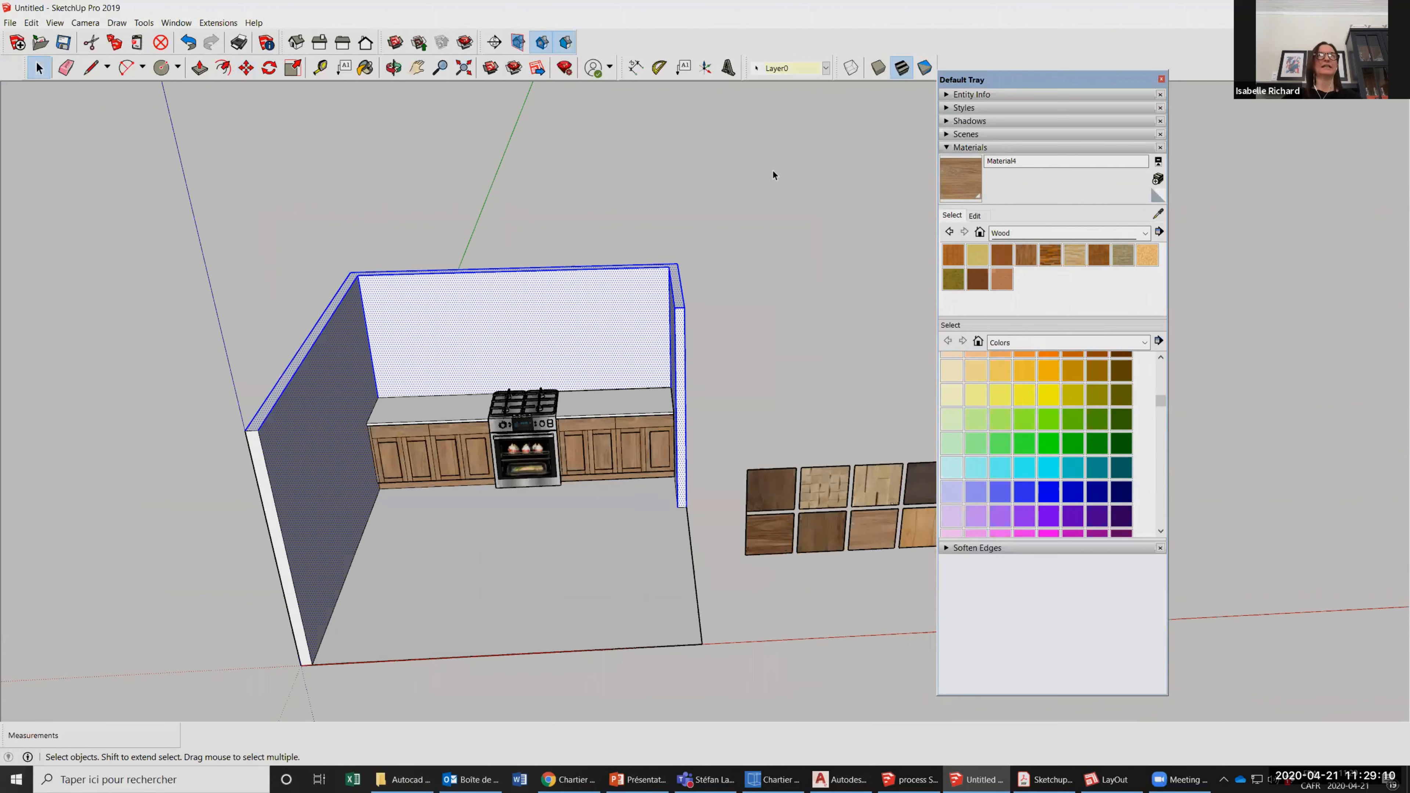
{"action": "scroll", "coordinate": [455, 264], "scroll_direction": "down", "scroll_amount": 1}
{"action": "left_click_drag", "start_coordinate": [298, 320], "coordinate": [327, 656], "text": "shift"}
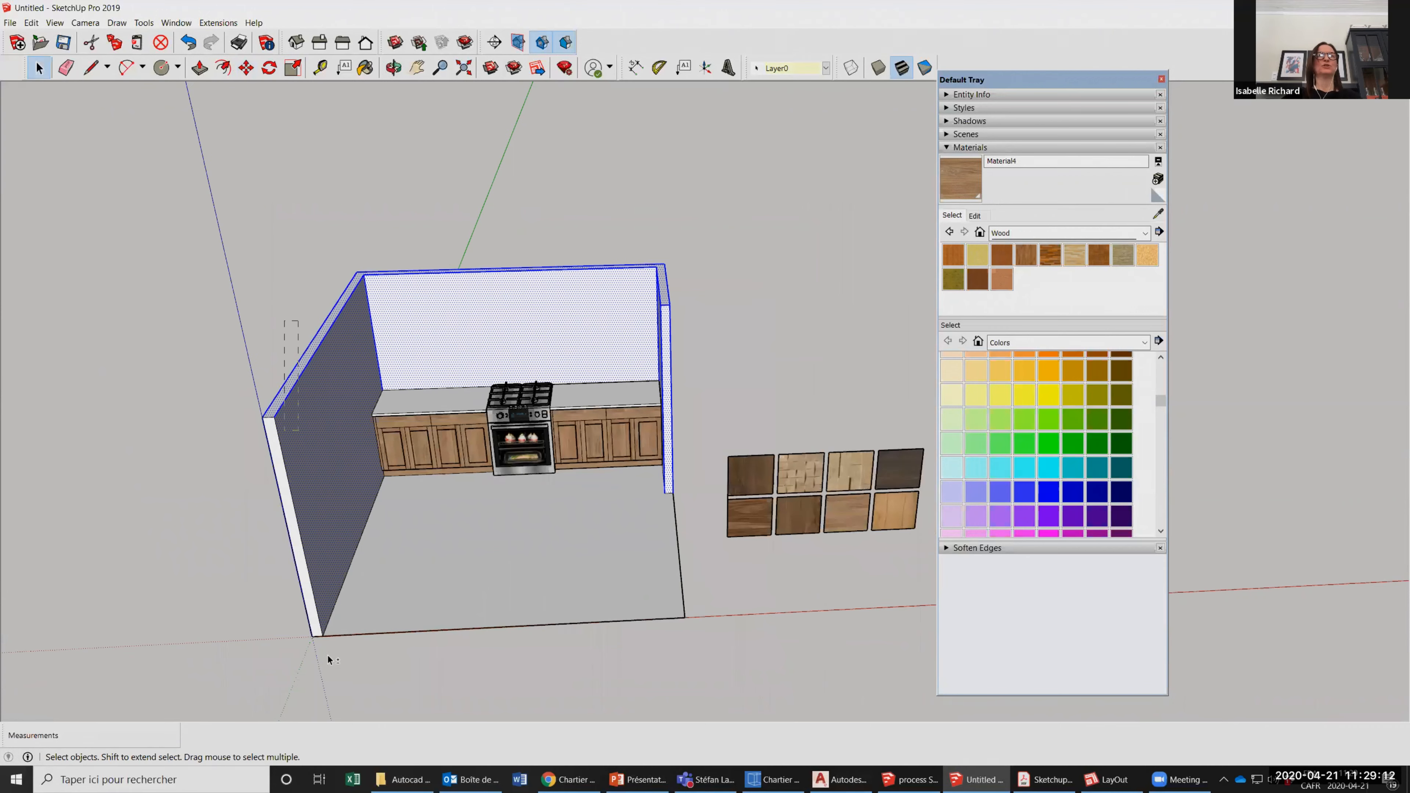
{"action": "left_click_drag", "start_coordinate": [258, 570], "coordinate": [262, 564], "text": "shift"}
{"action": "left_click", "coordinate": [660, 478]}
Select the room's walls and floor and make them one group.
{"action": "left_click_drag", "start_coordinate": [772, 175], "coordinate": [353, 356]}
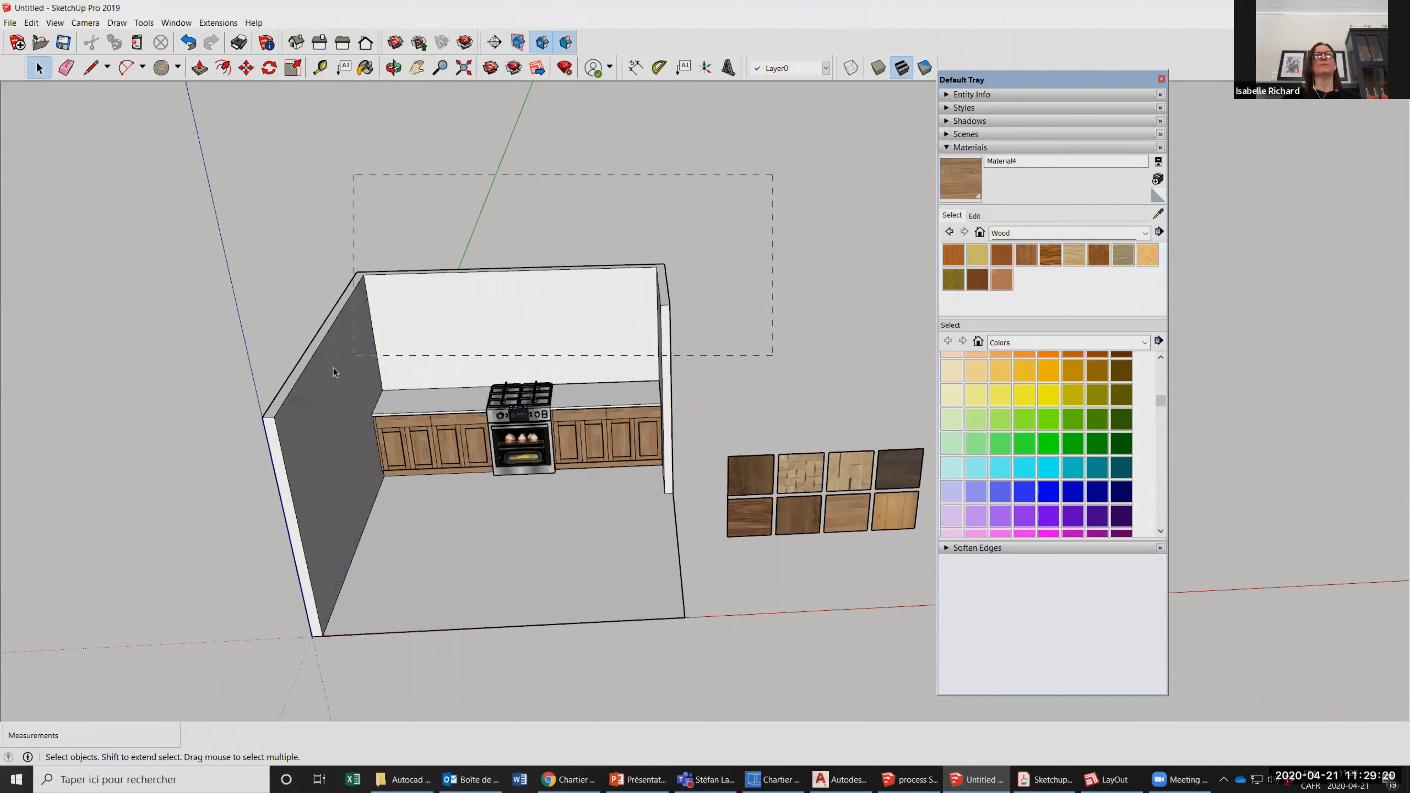
{"action": "triple_click", "coordinate": [472, 494]}
{"action": "right_click", "coordinate": [512, 312]}
{"action": "left_click", "coordinate": [552, 415]}
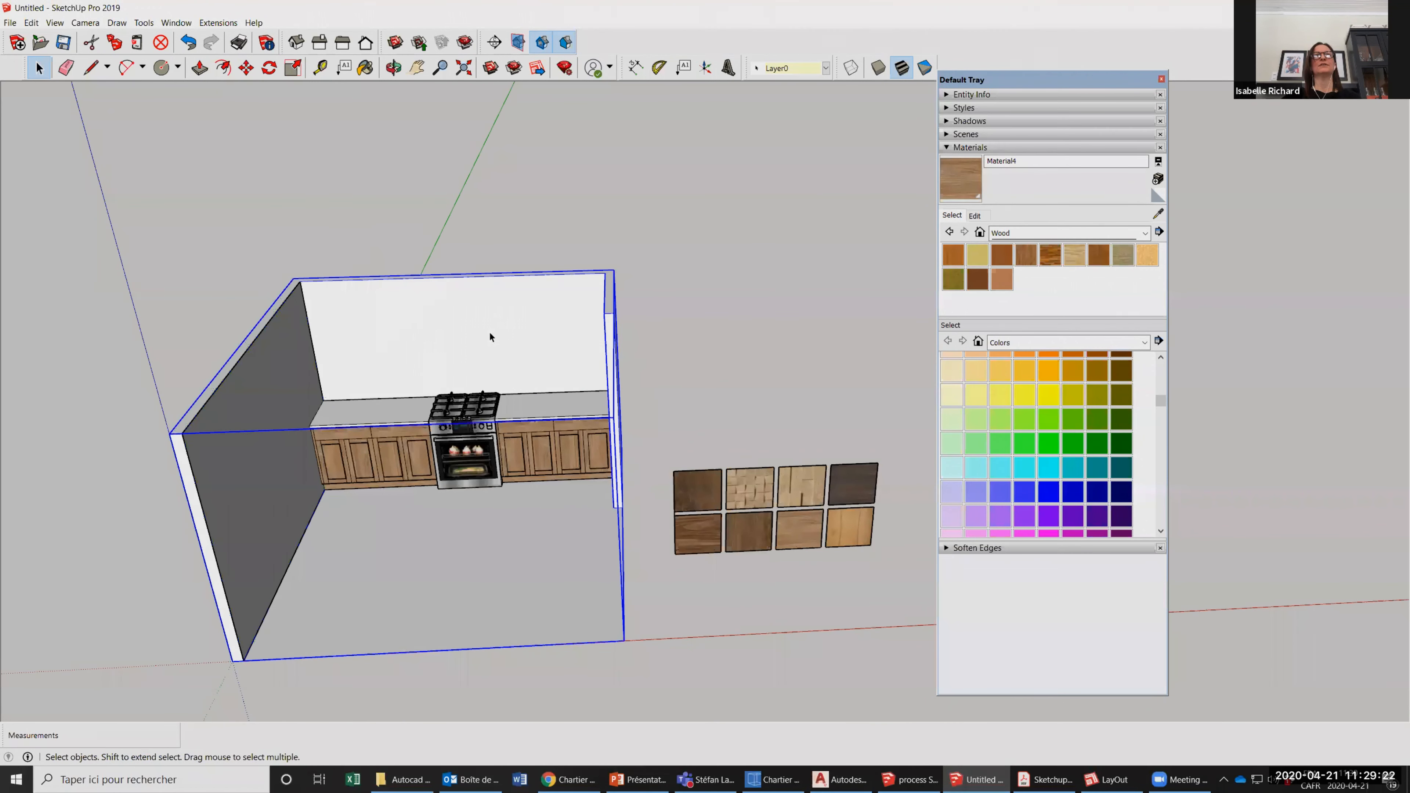
{"action": "left_click", "coordinate": [632, 410]}
{"action": "scroll", "coordinate": [625, 410], "scroll_direction": "down", "scroll_amount": 2}
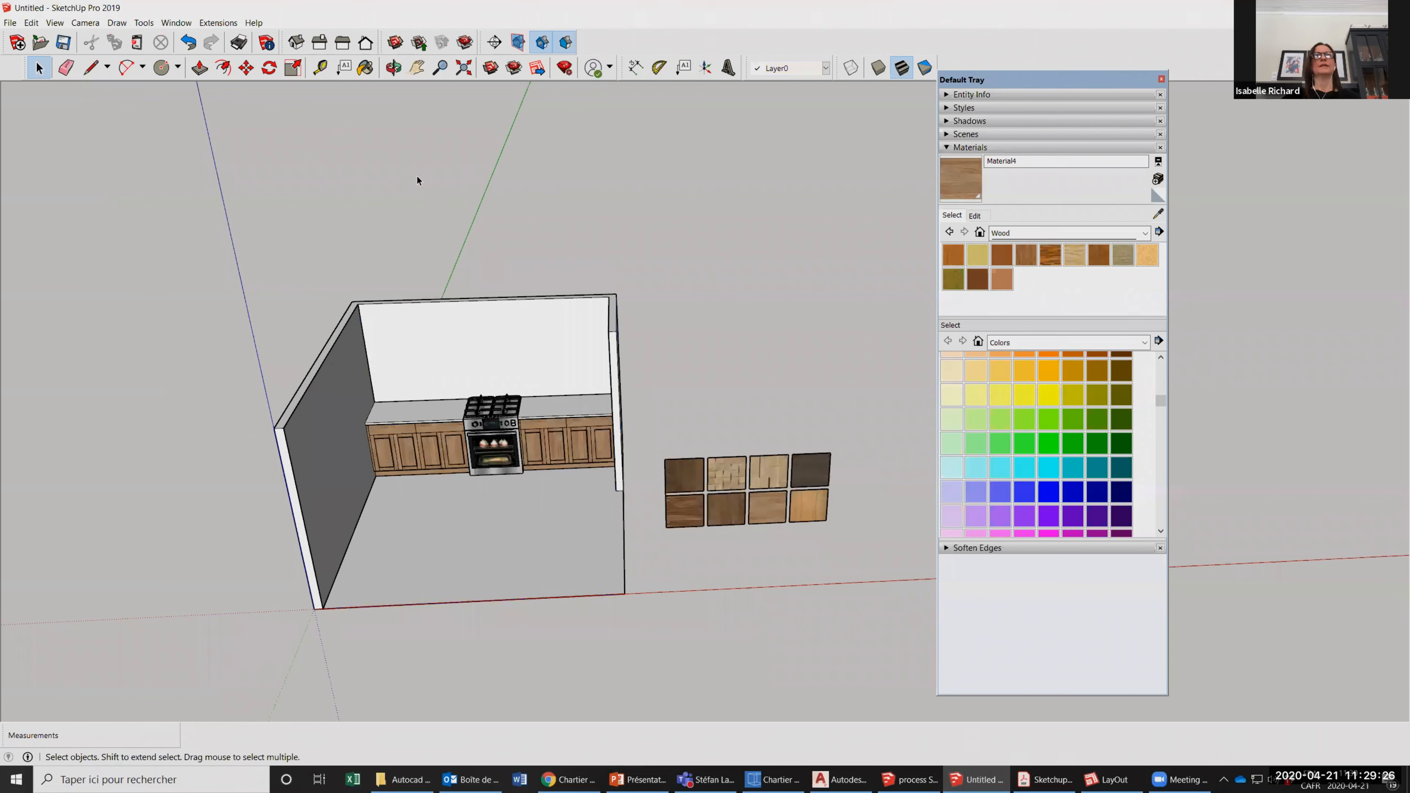
Try to move the room group together with the counter on the left of the stove.
{"action": "left_click", "coordinate": [410, 448]}
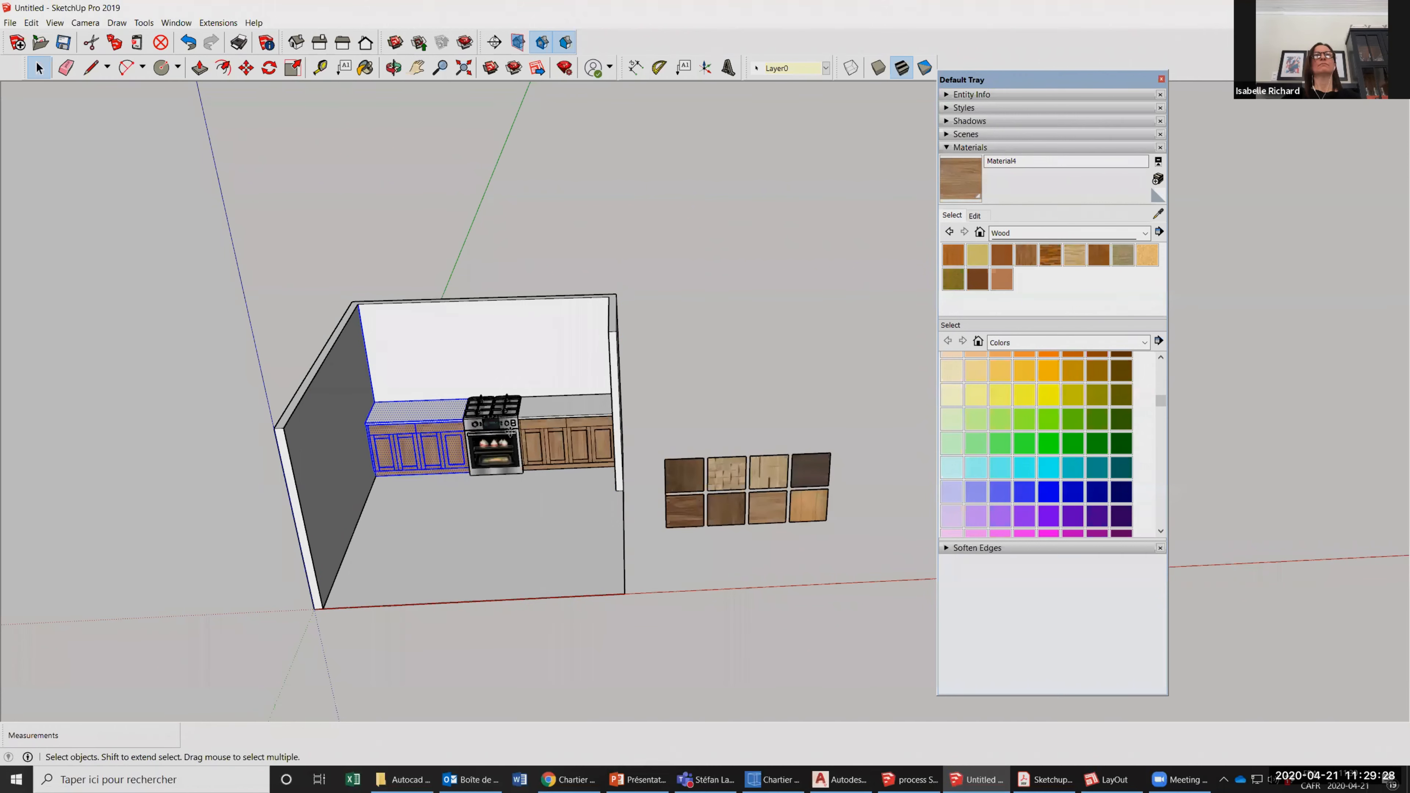
{"action": "scroll", "coordinate": [376, 384], "scroll_direction": "up", "scroll_amount": 1}
{"action": "left_click", "coordinate": [328, 433], "text": "shift"}
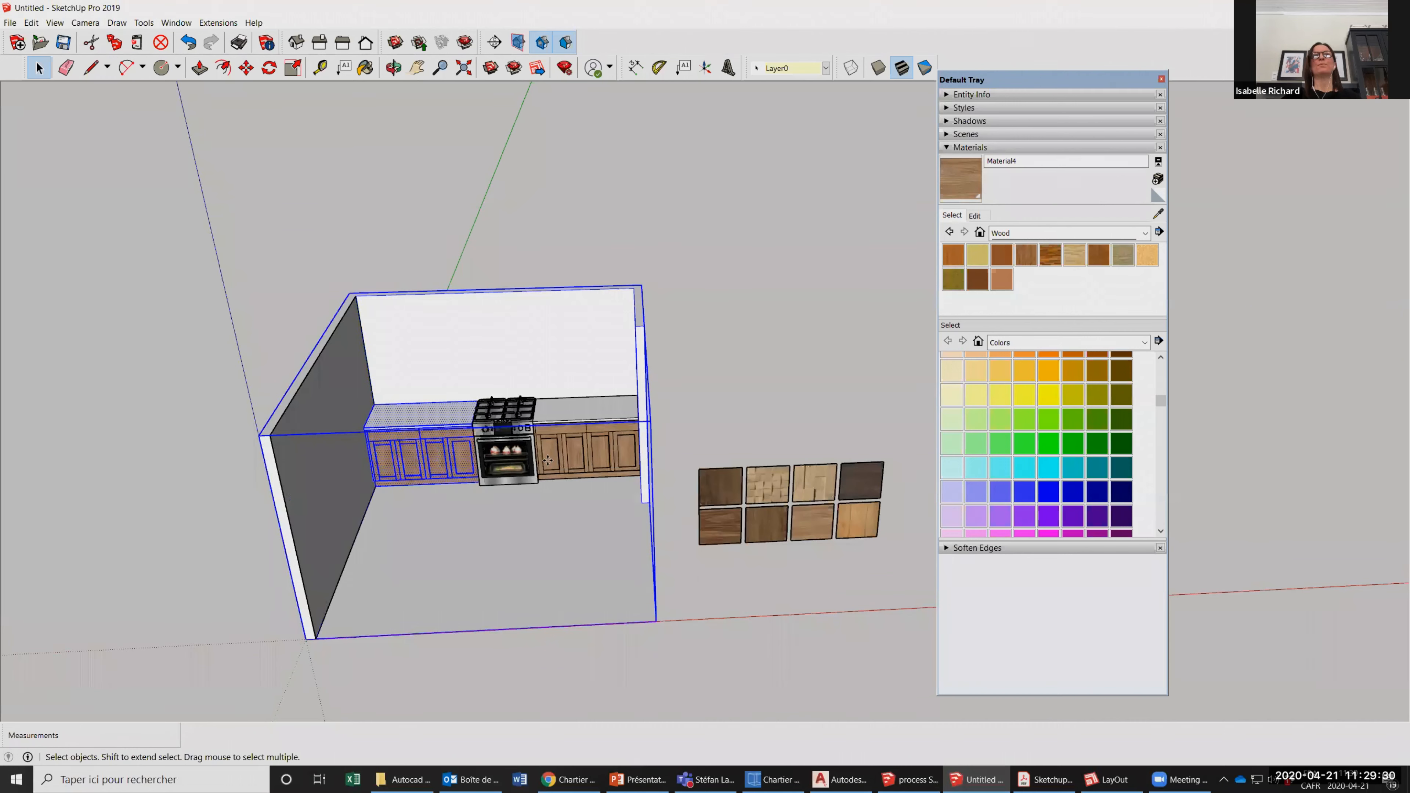
{"action": "key", "text": "m"}
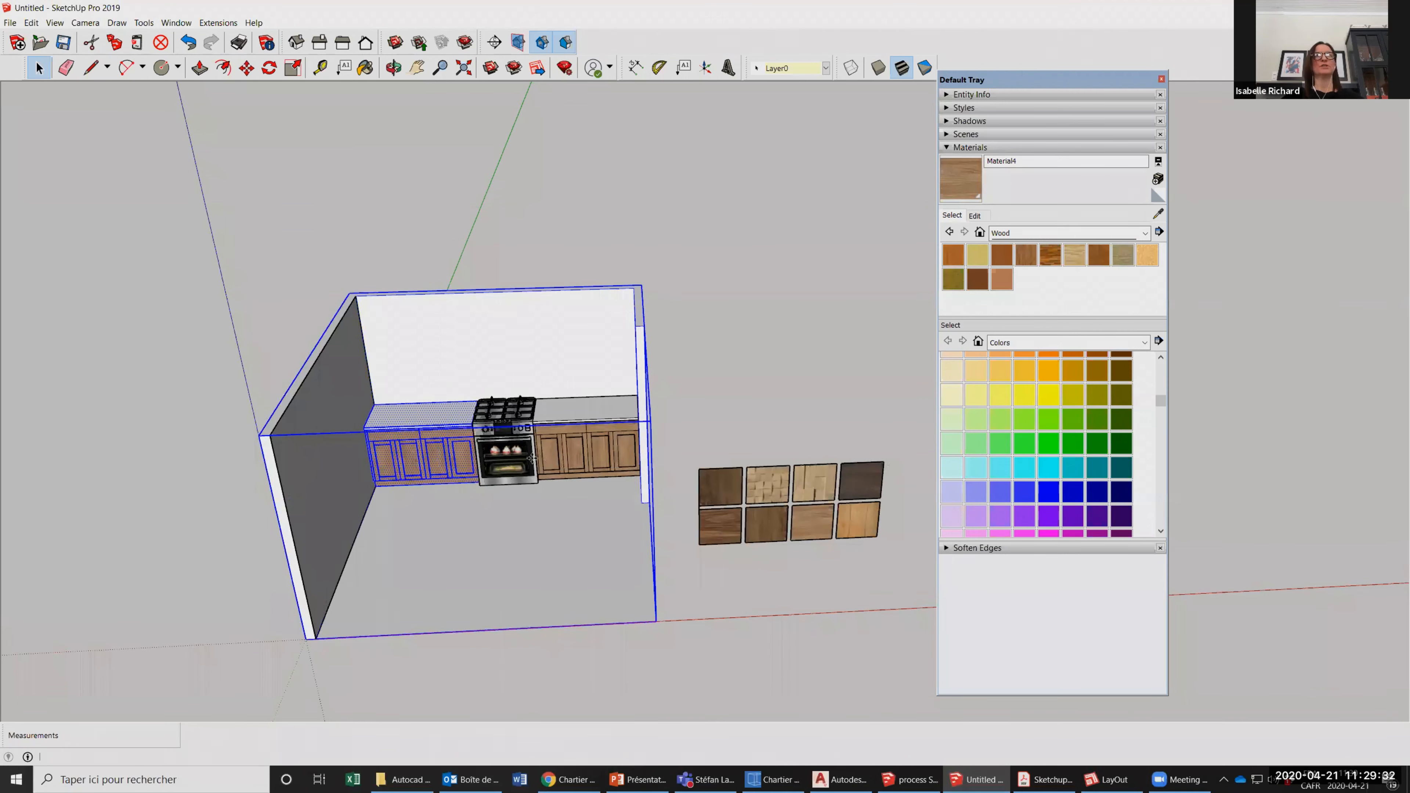
{"action": "left_click", "coordinate": [525, 457]}
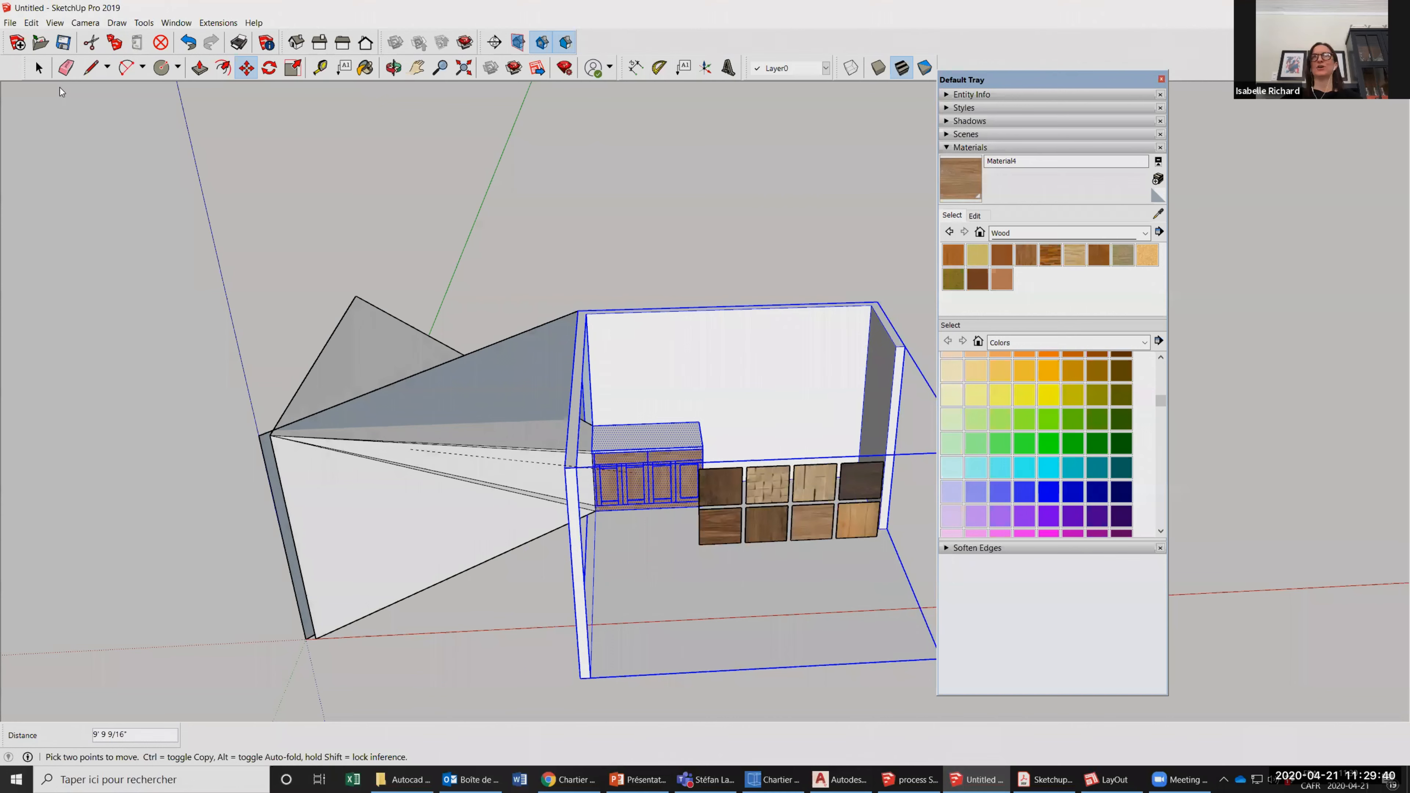
{"action": "key", "text": "Escape"}
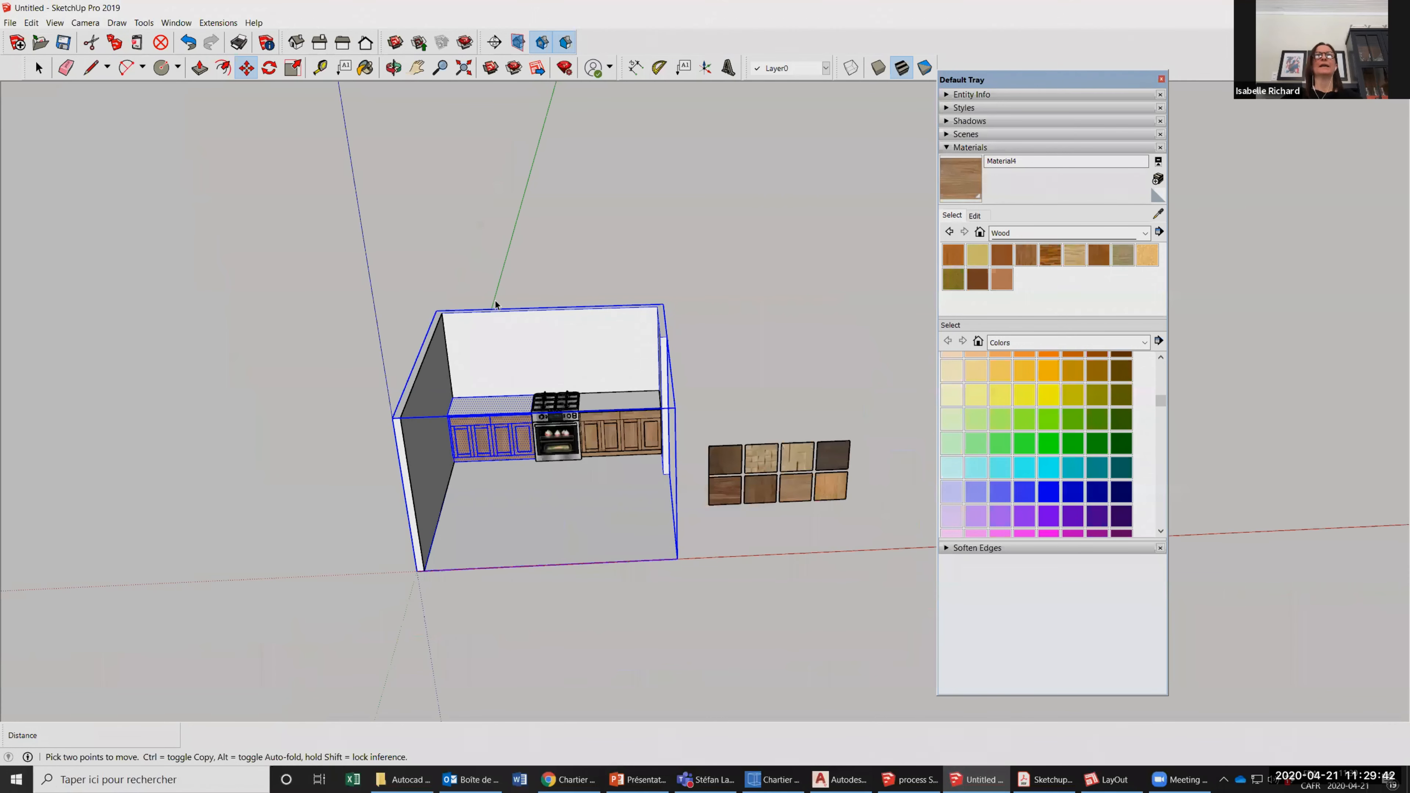
Open the room group for editing.
{"action": "key", "text": "space"}
{"action": "left_click", "coordinate": [506, 318]}
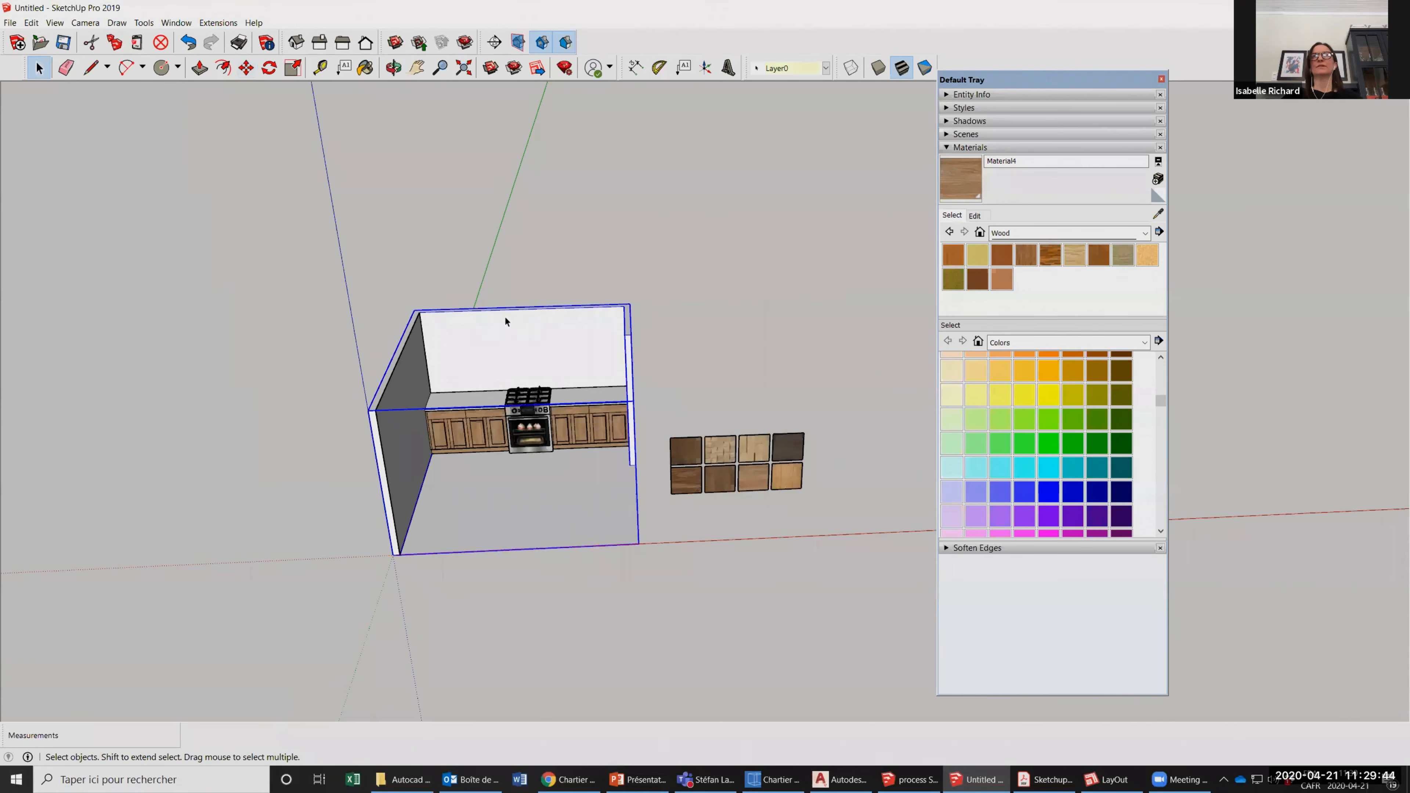
{"action": "double_click", "coordinate": [505, 315]}
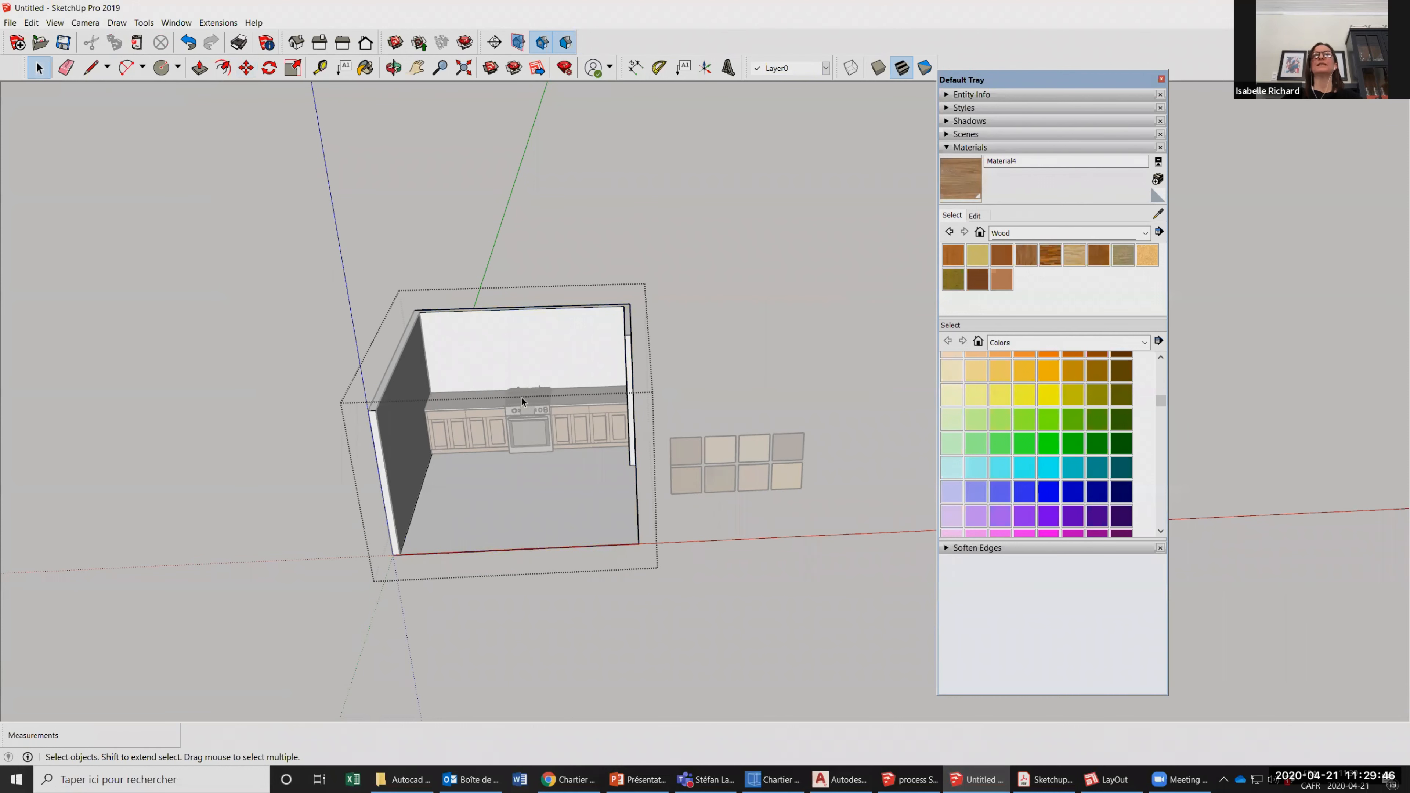
Paint the back wall inside the room group yellow with Color E03.
{"action": "scroll", "coordinate": [619, 418], "scroll_direction": "up", "scroll_amount": 1}
{"action": "left_click", "coordinate": [368, 71]}
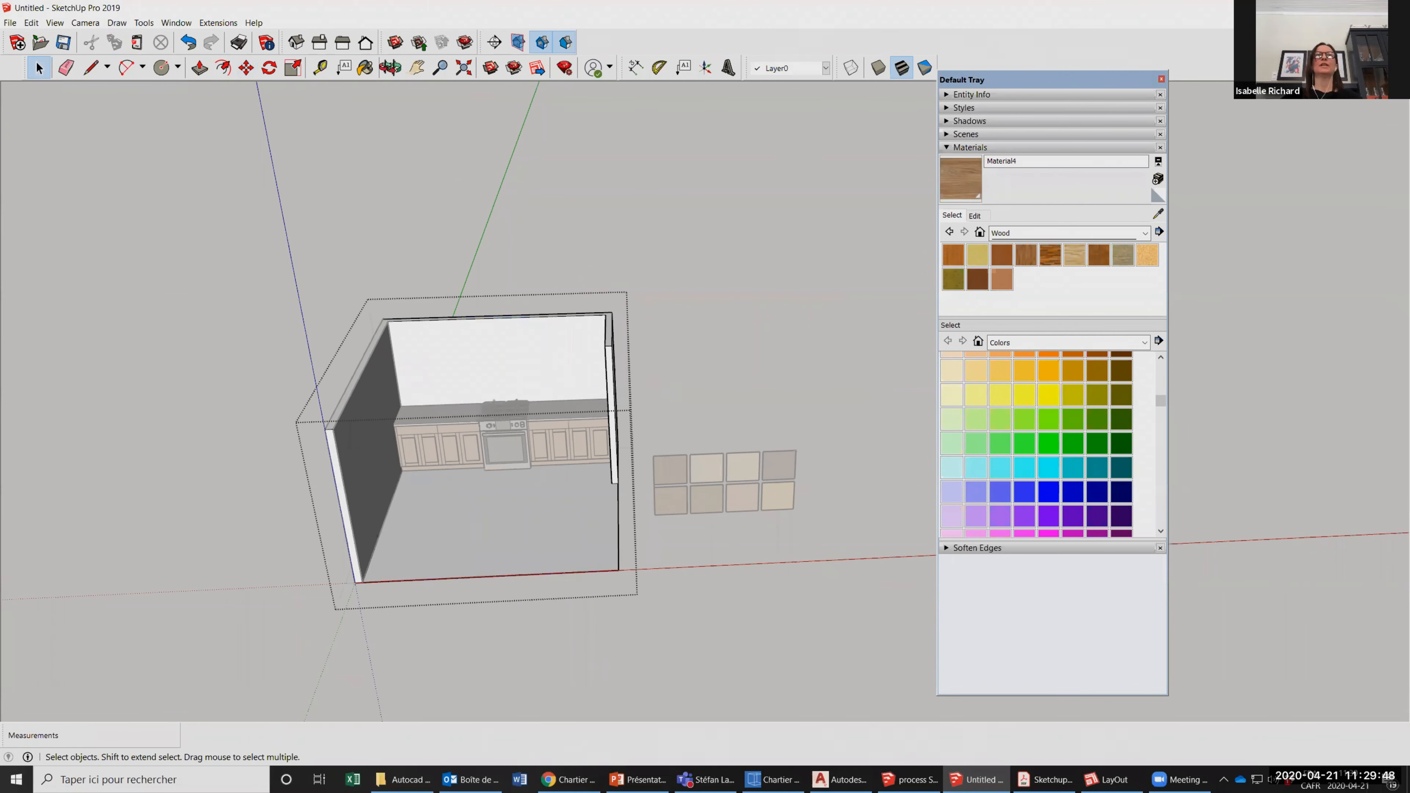
{"action": "scroll", "coordinate": [643, 316], "scroll_direction": "up", "scroll_amount": 2}
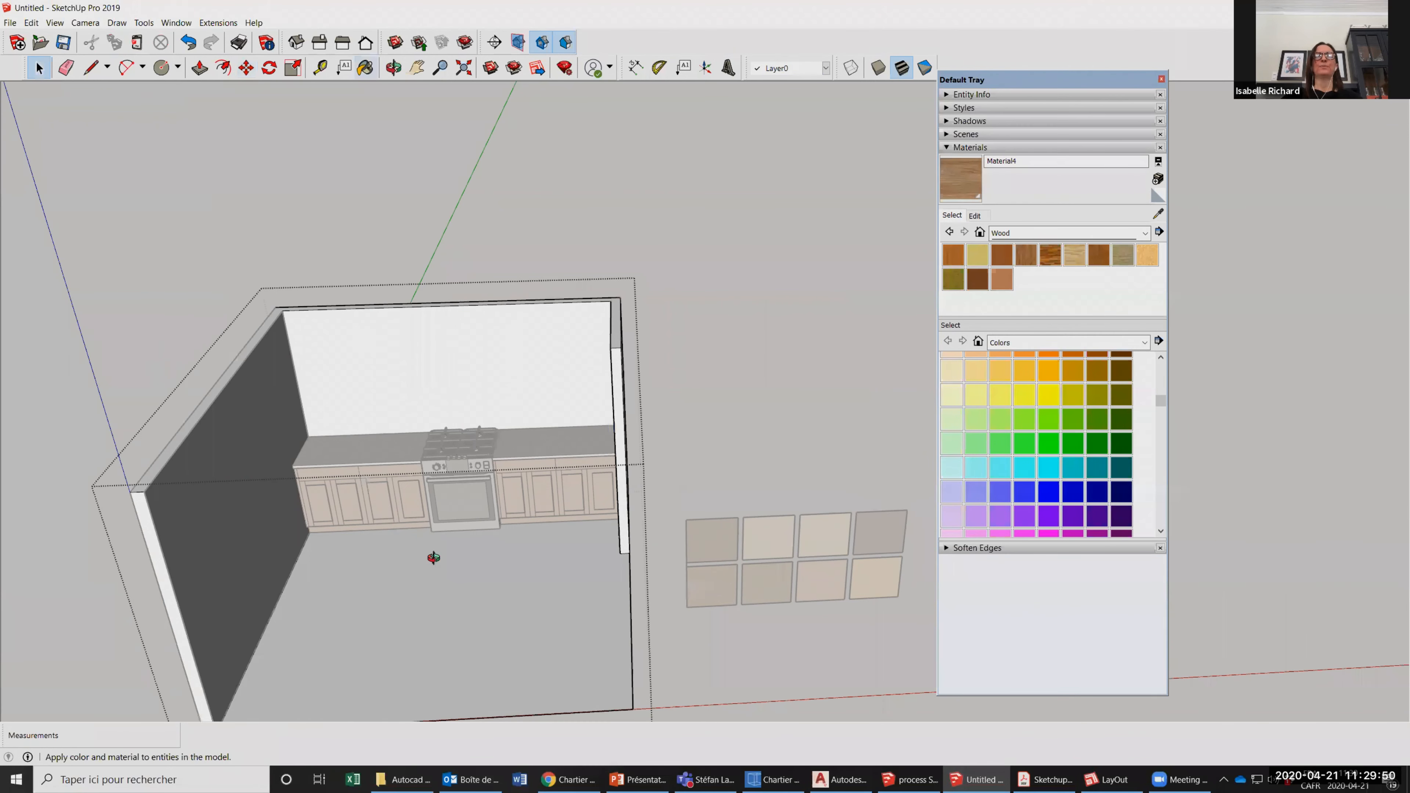
{"action": "middle_click_drag", "start_coordinate": [221, 555], "coordinate": [248, 402]}
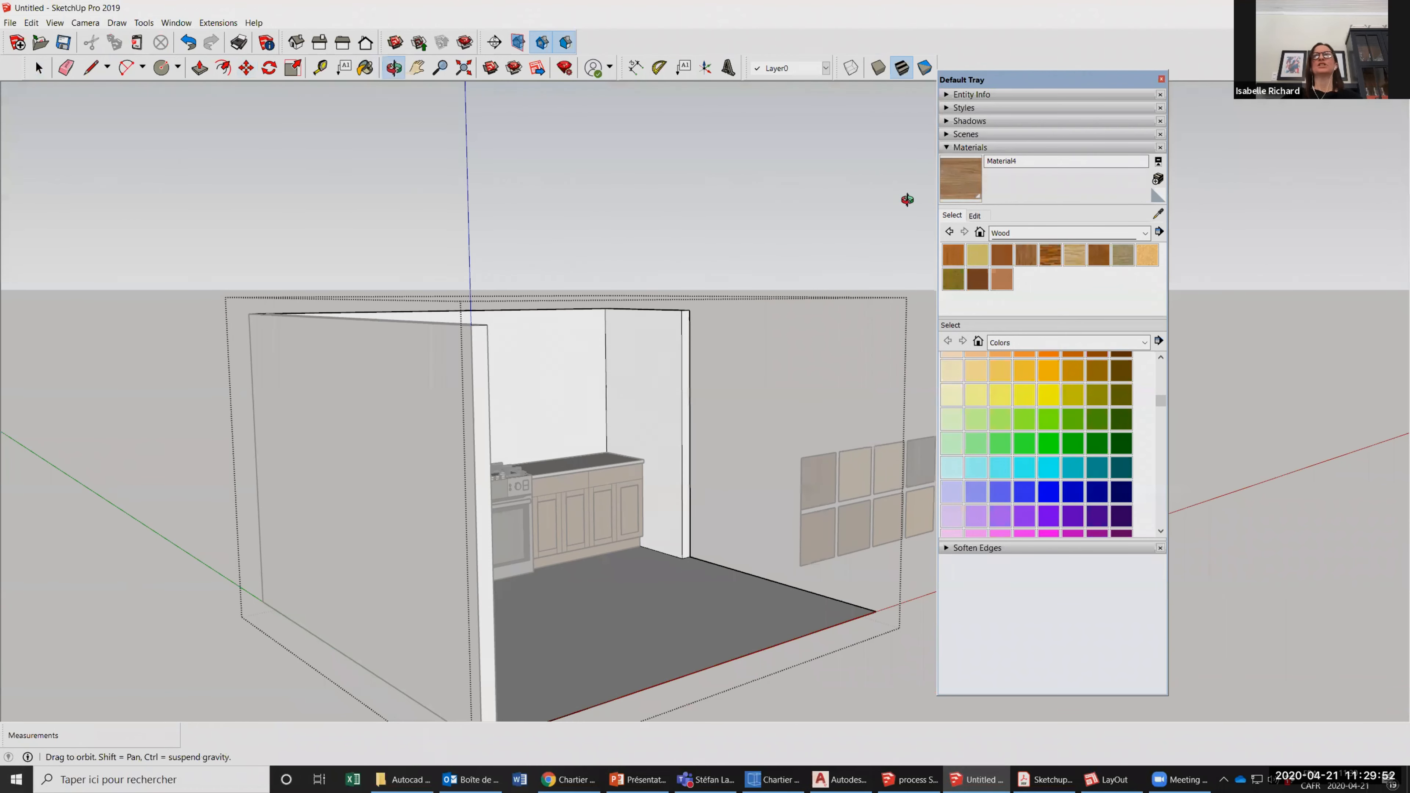
{"action": "middle_click_drag", "start_coordinate": [906, 199], "coordinate": [1035, 392]}
{"action": "middle_click_drag", "start_coordinate": [370, 387], "coordinate": [288, 408]}
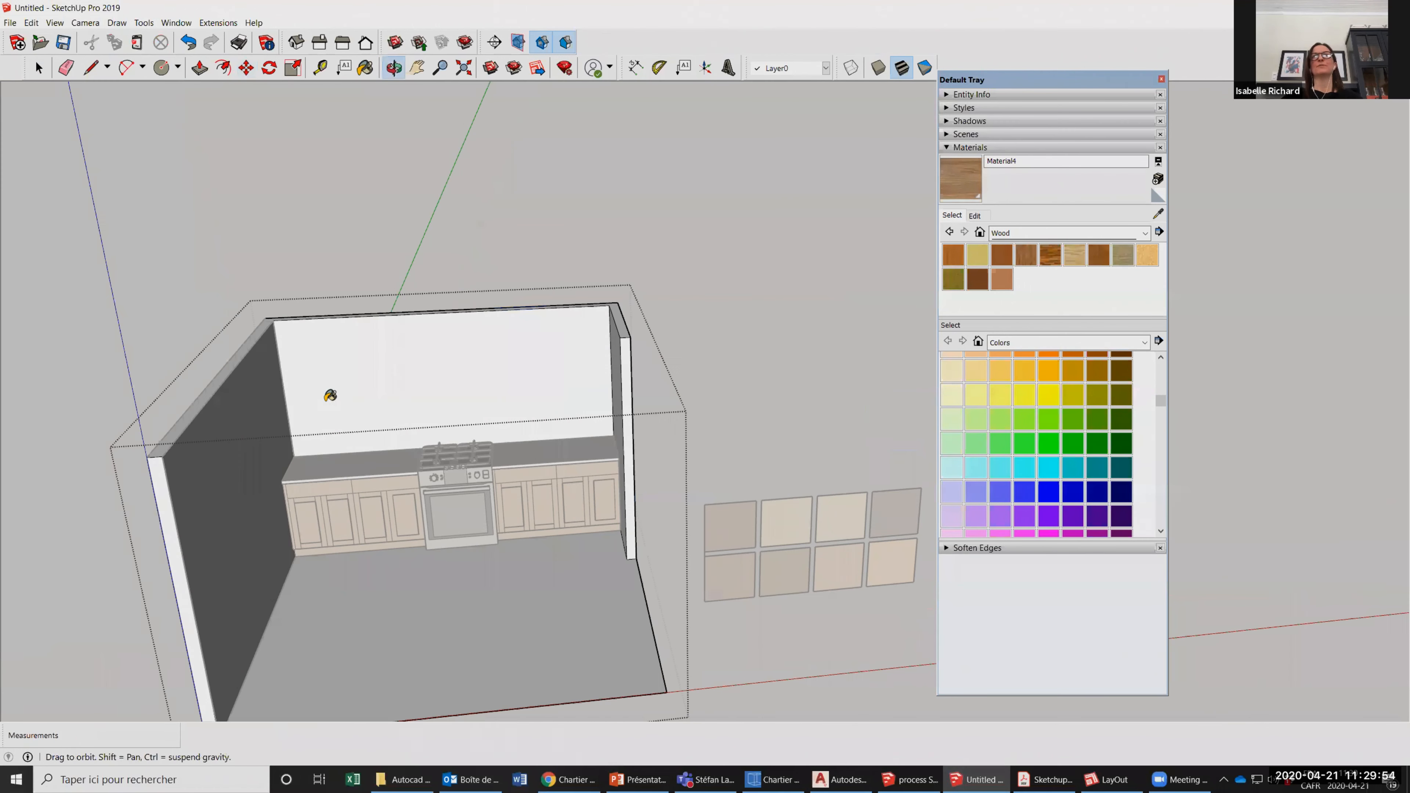
{"action": "left_click", "coordinate": [38, 68]}
{"action": "middle_click_drag", "start_coordinate": [291, 331], "coordinate": [639, 350]}
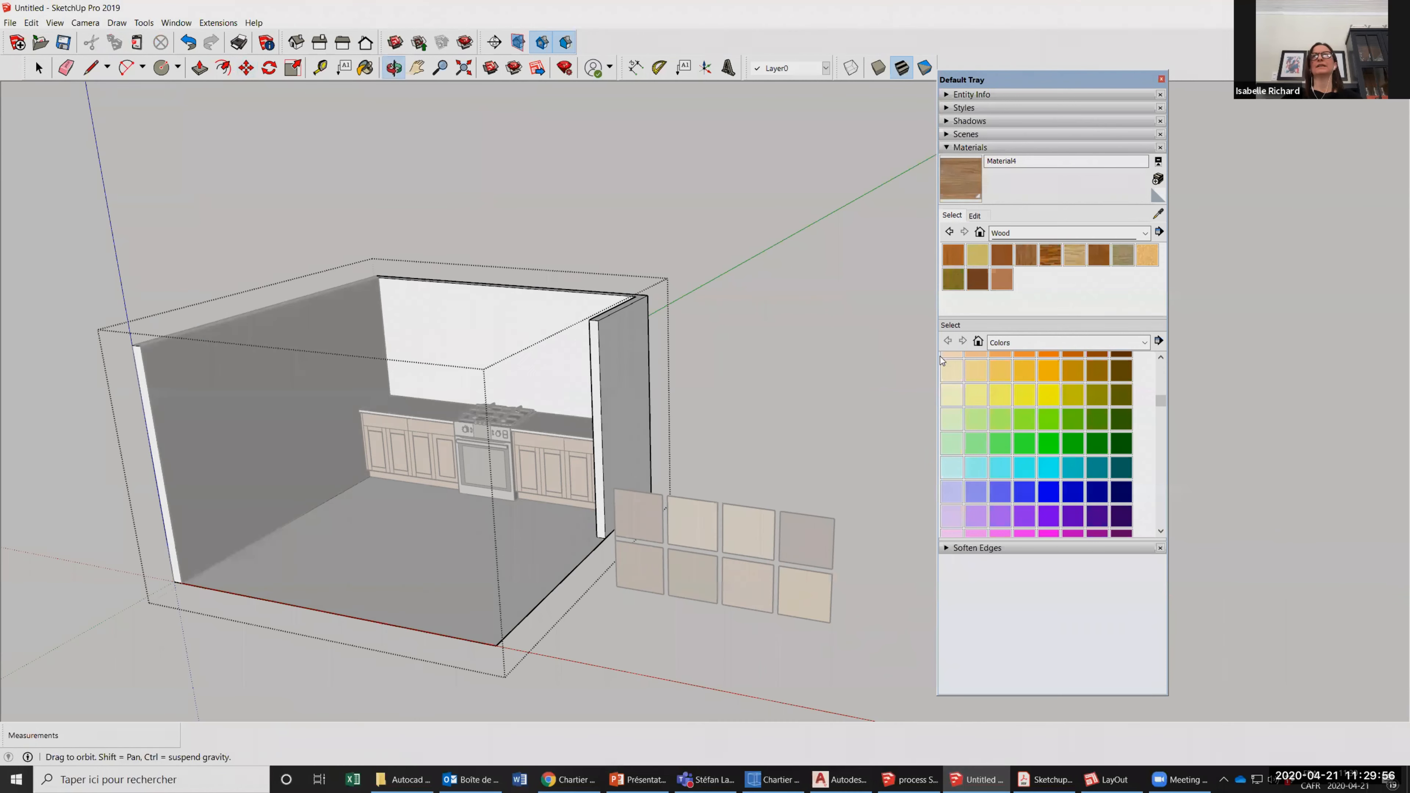
{"action": "left_click", "coordinate": [1026, 395]}
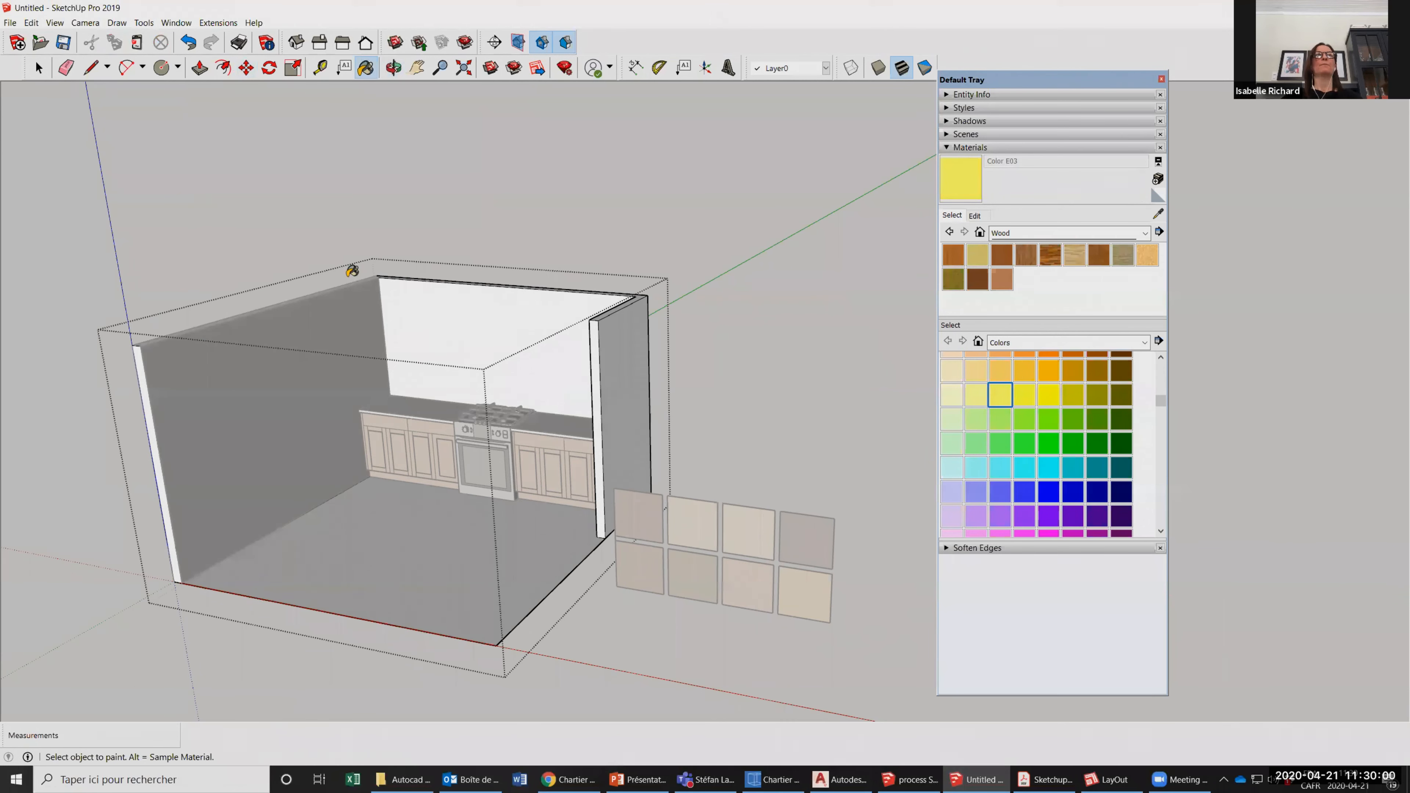
{"action": "left_click", "coordinate": [422, 322]}
Finish editing the room group and return to the whole model.
{"action": "left_click", "coordinate": [39, 68]}
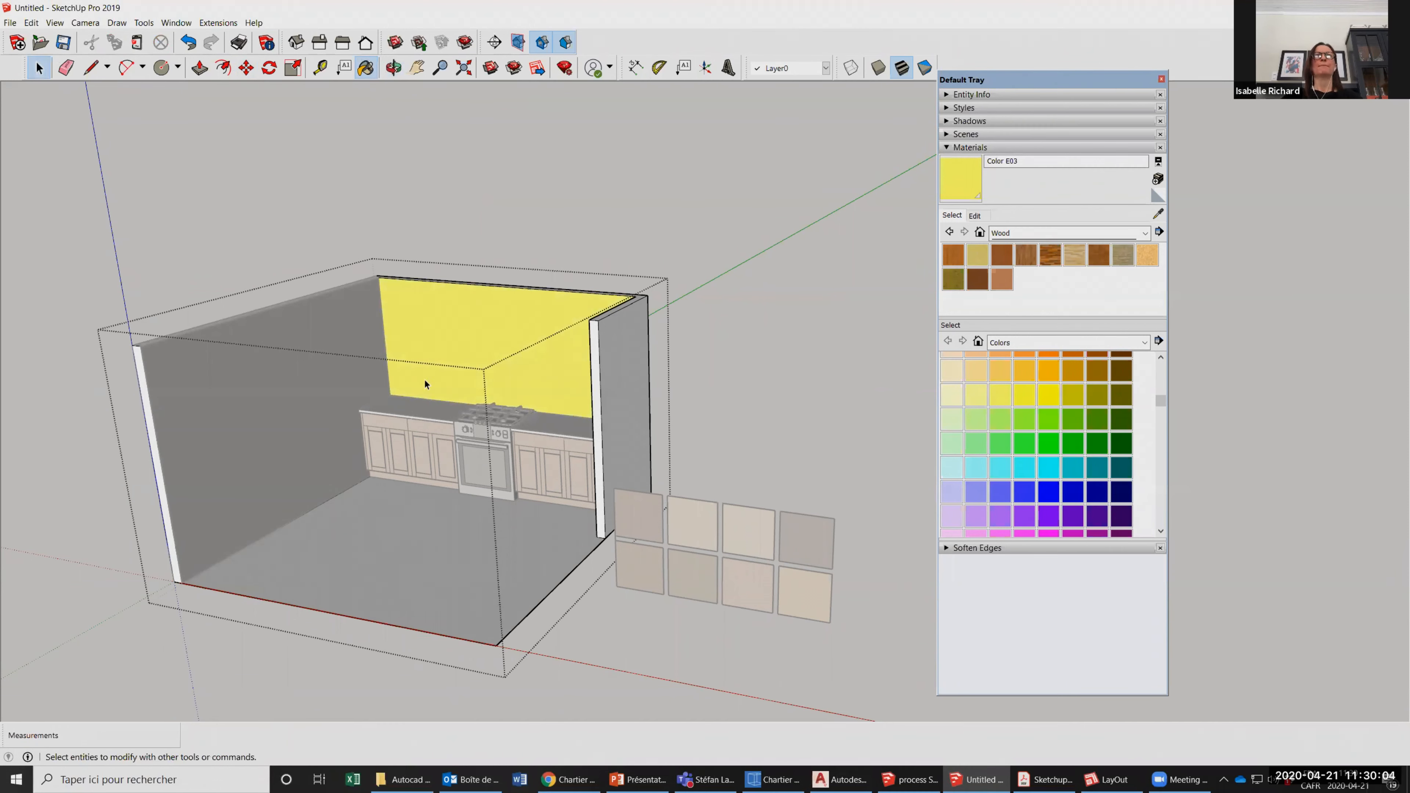
{"action": "key", "text": "b"}
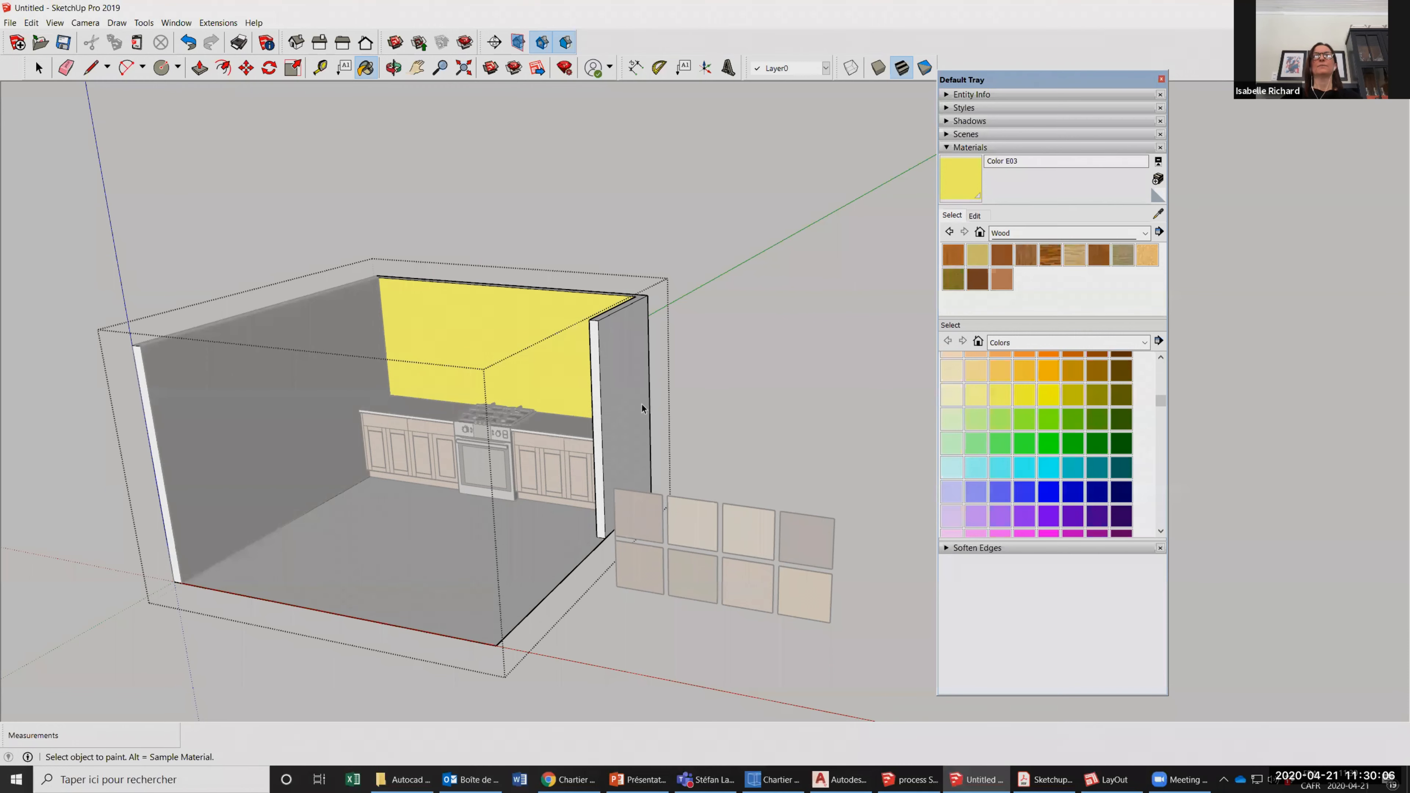
{"action": "key", "text": "space"}
{"action": "left_click", "coordinate": [699, 360]}
{"action": "scroll", "coordinate": [700, 359], "scroll_direction": "down", "scroll_amount": 2}
{"action": "scroll", "coordinate": [689, 348], "scroll_direction": "down", "scroll_amount": 1}
Explode the room group into its separate walls and floor, and clear the selection.
{"action": "left_click", "coordinate": [682, 340]}
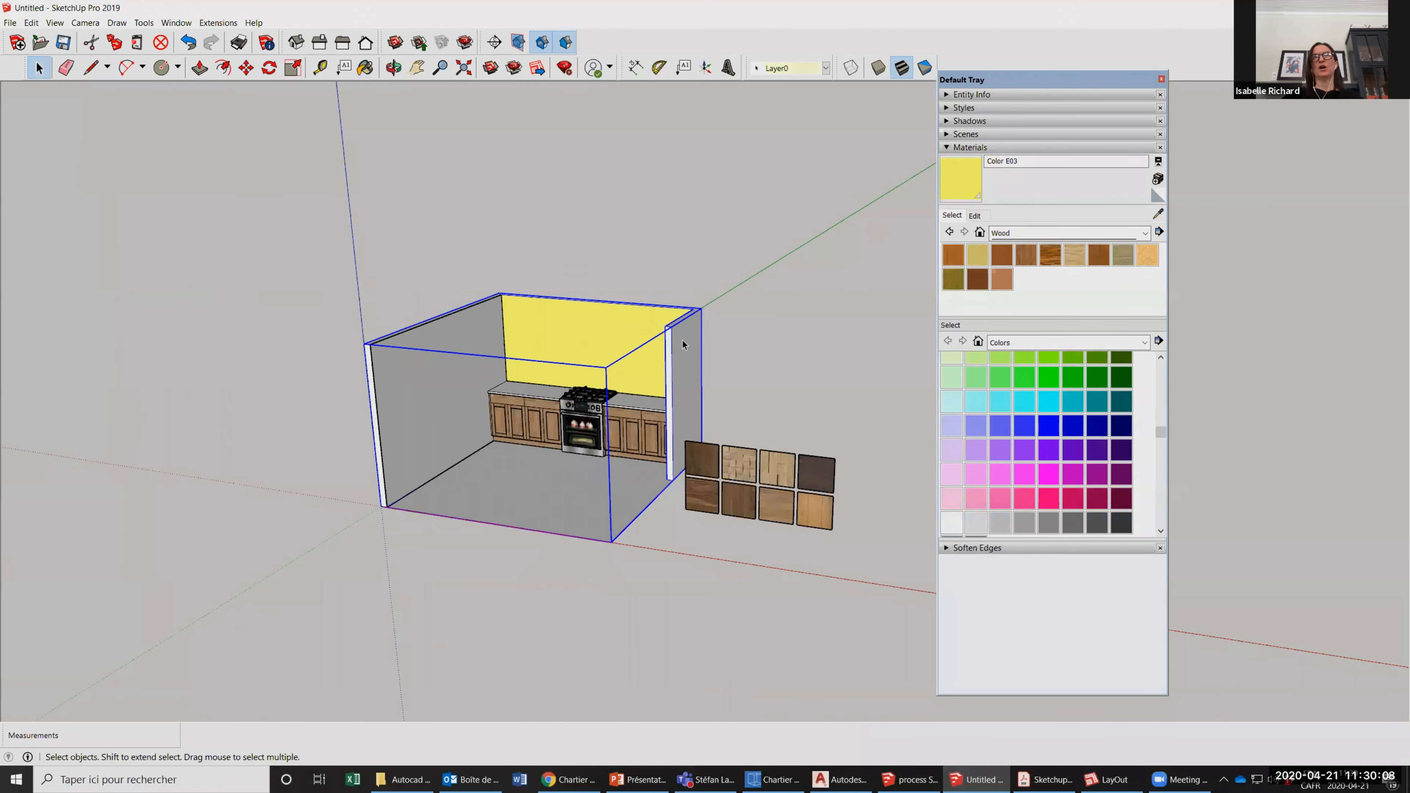
{"action": "scroll", "coordinate": [629, 313], "scroll_direction": "up", "scroll_amount": 2}
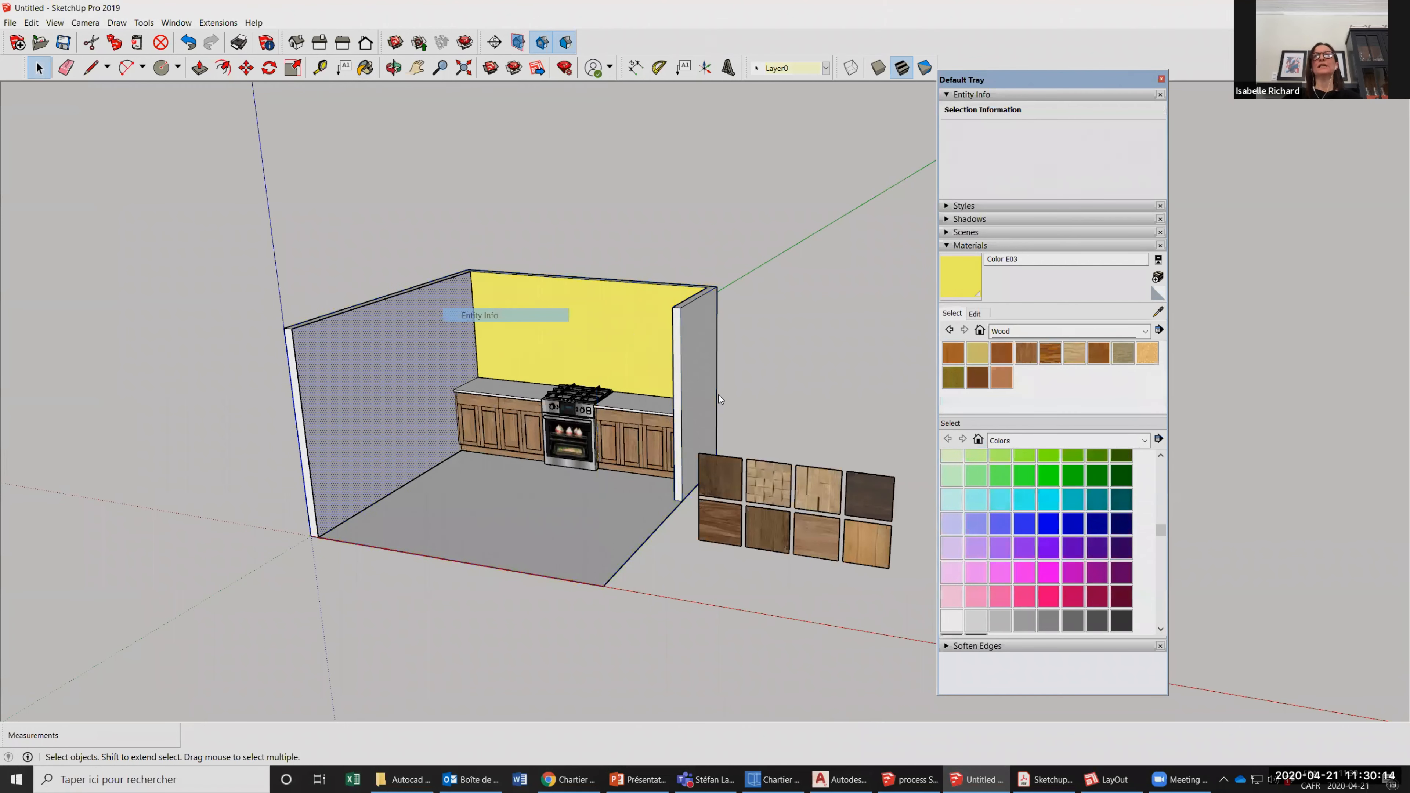
{"action": "right_click", "coordinate": [720, 395]}
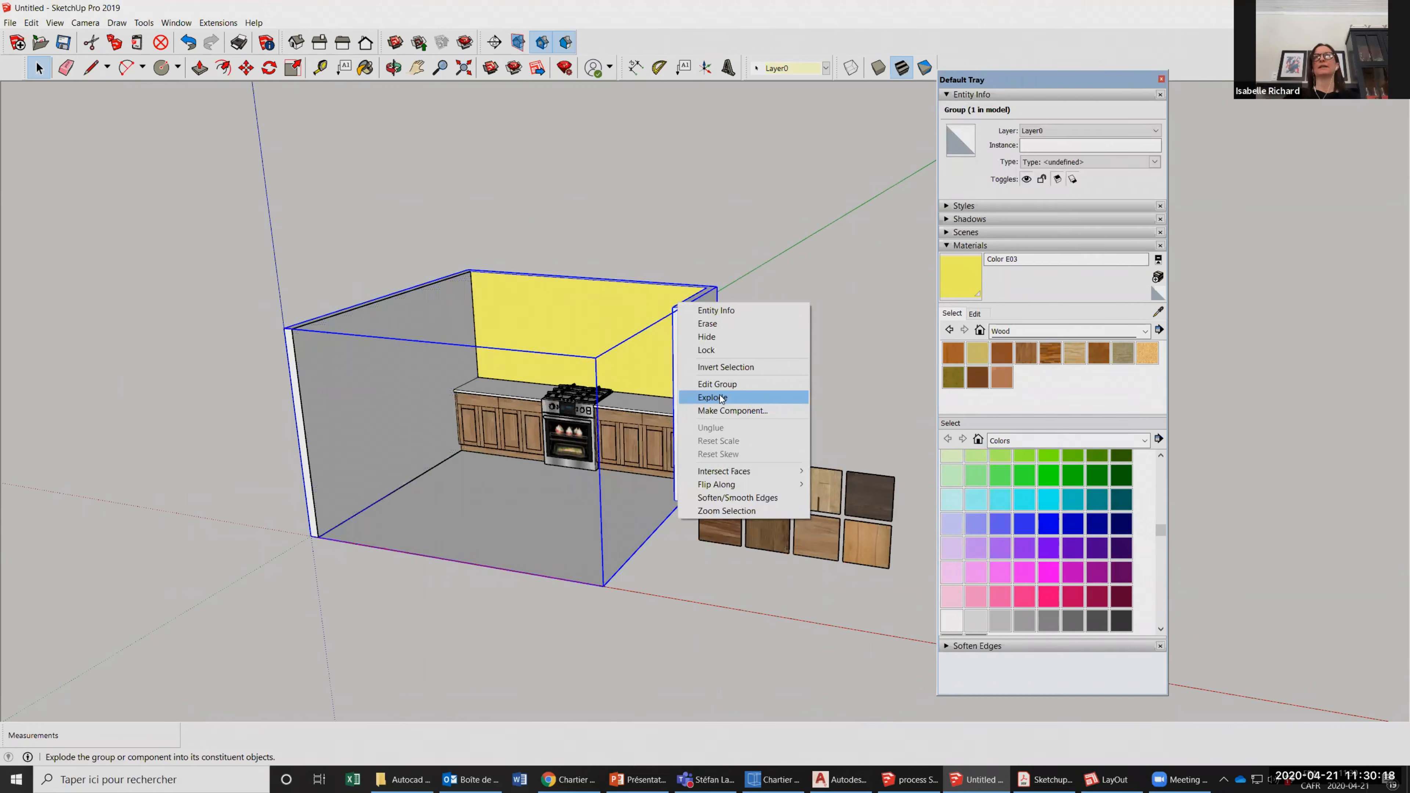
{"action": "left_click", "coordinate": [716, 398]}
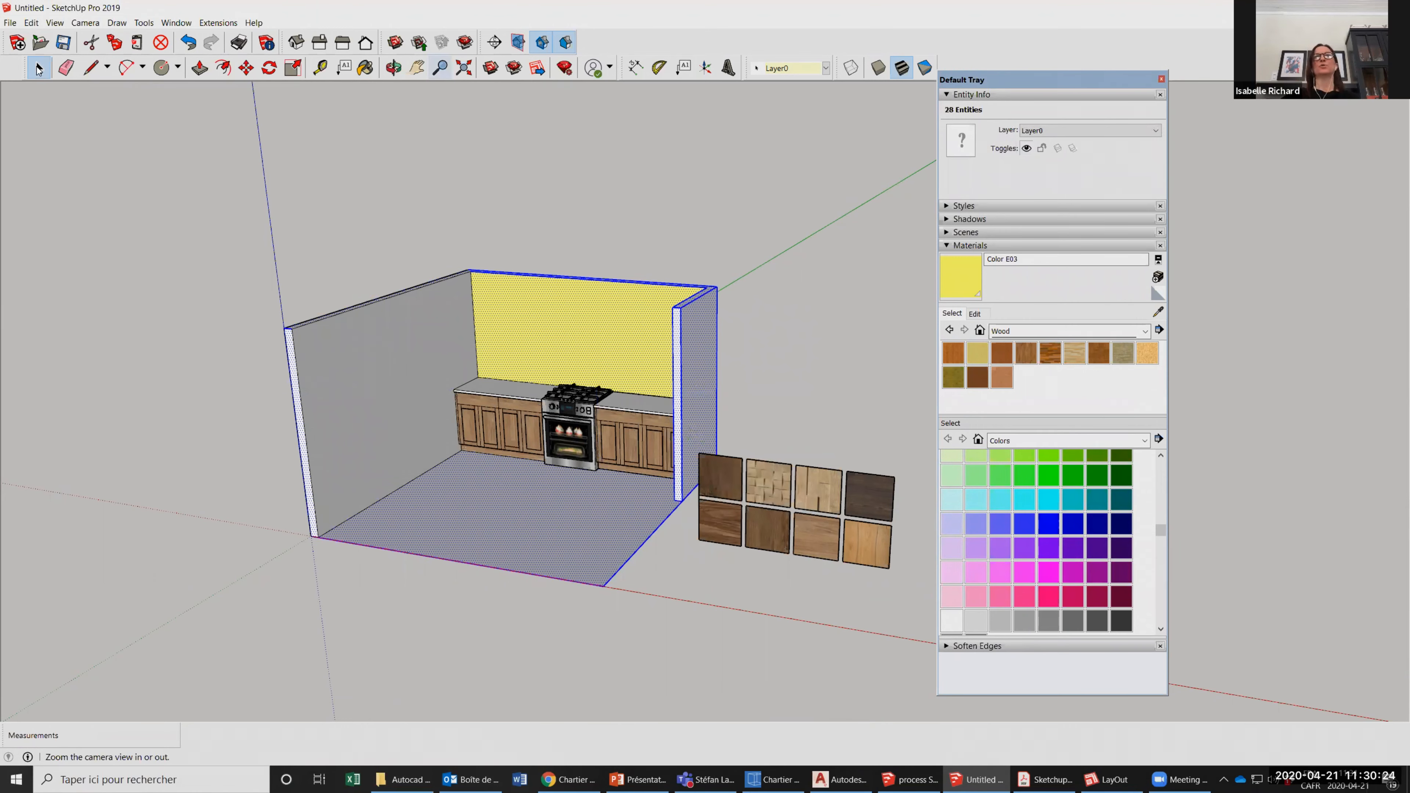
{"action": "middle_click_drag", "start_coordinate": [606, 459], "coordinate": [530, 420]}
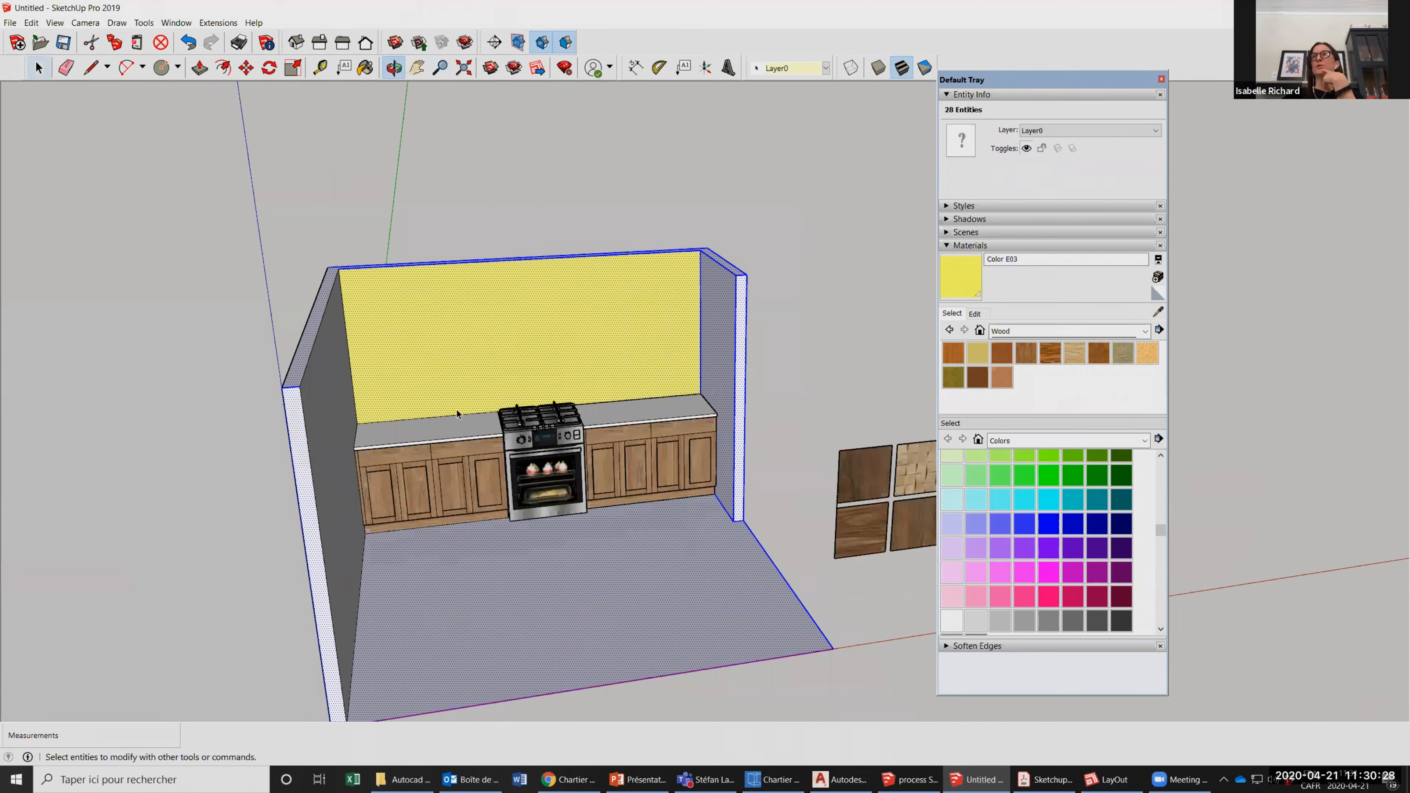
{"action": "left_click", "coordinate": [455, 167]}
Select the stove component between the two counters.
{"action": "scroll", "coordinate": [549, 431], "scroll_direction": "up", "scroll_amount": 3}
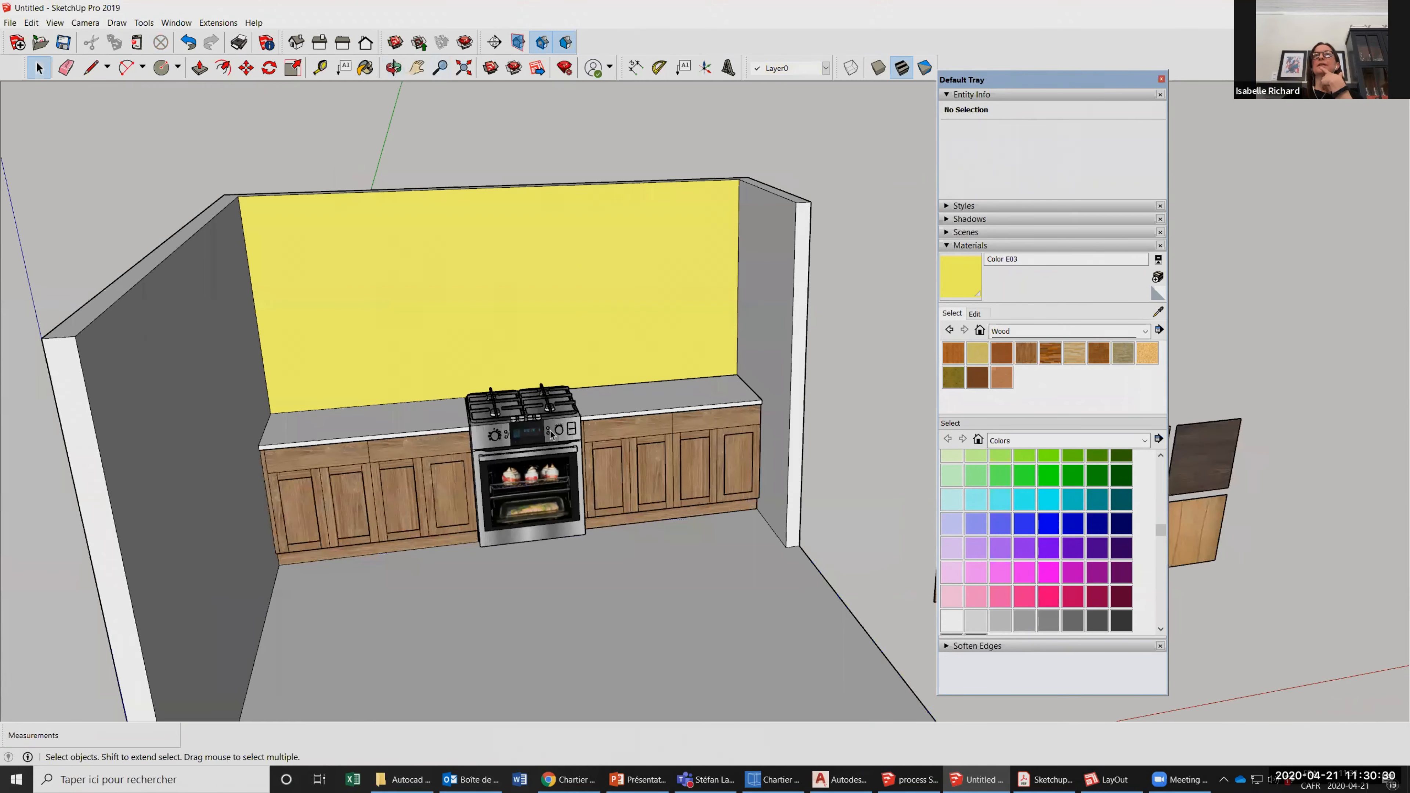
{"action": "scroll", "coordinate": [547, 424], "scroll_direction": "down", "scroll_amount": 1}
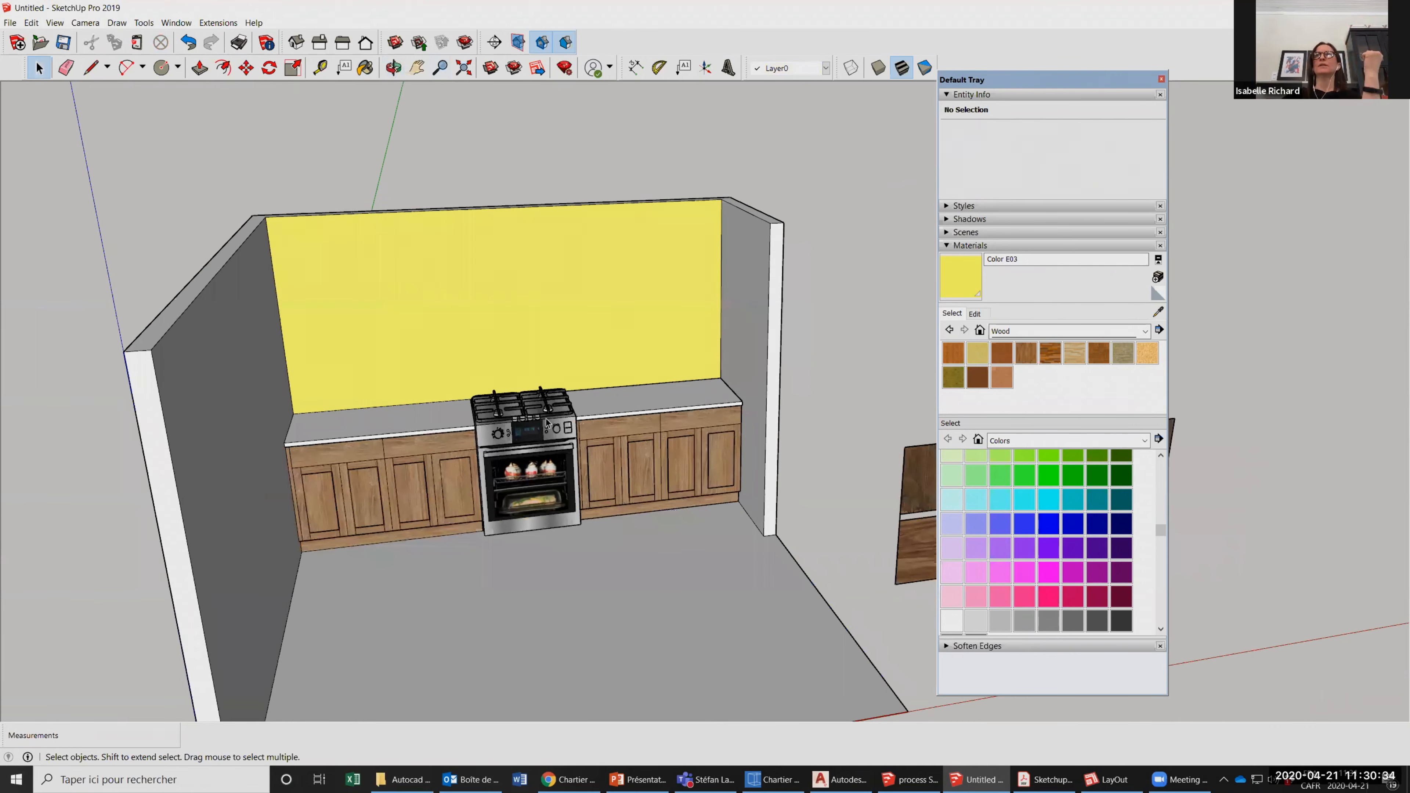
{"action": "scroll", "coordinate": [481, 438], "scroll_direction": "down", "scroll_amount": 1}
{"action": "left_click", "coordinate": [481, 437]}
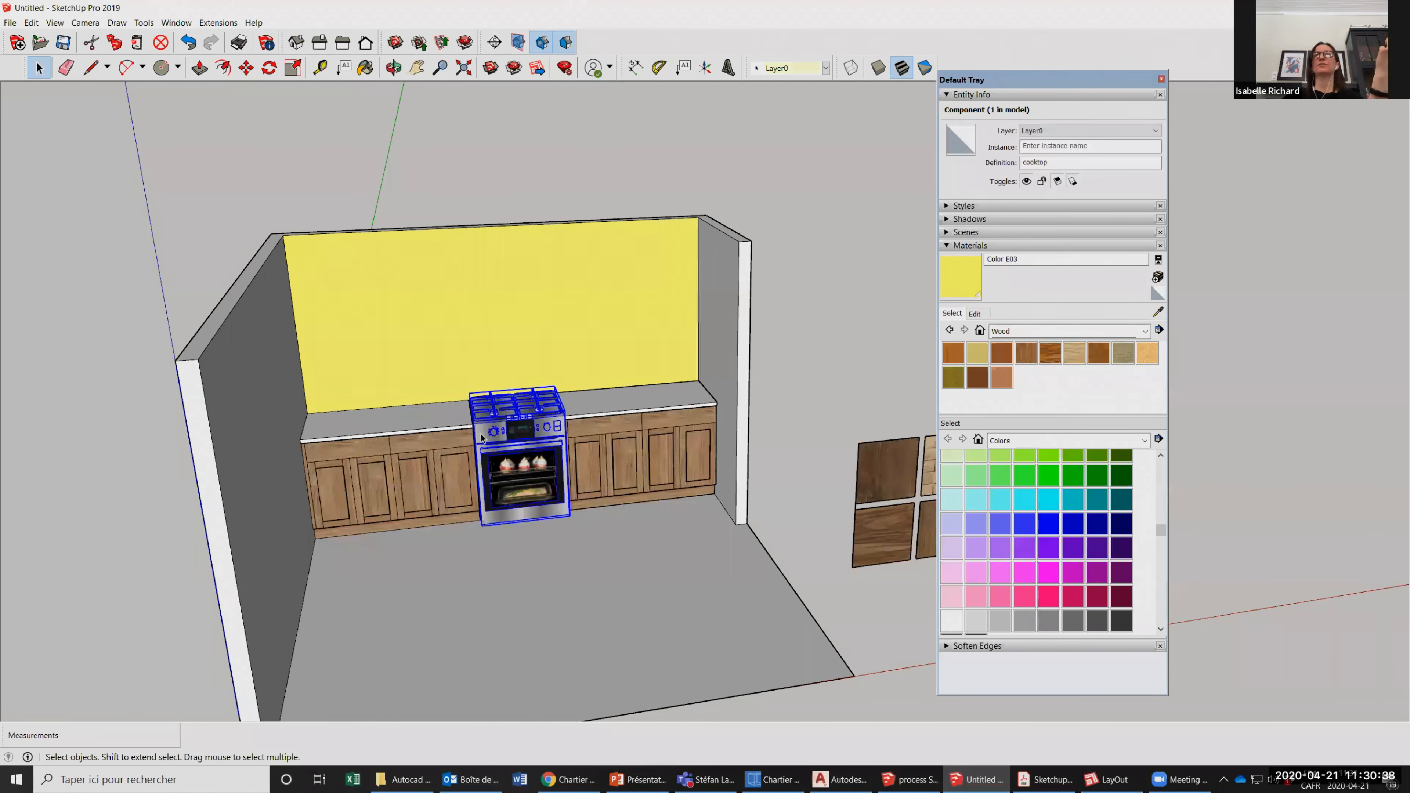
Open the stove component for editing, followed by the component nested inside it.
{"action": "scroll", "coordinate": [480, 438], "scroll_direction": "down", "scroll_amount": 1}
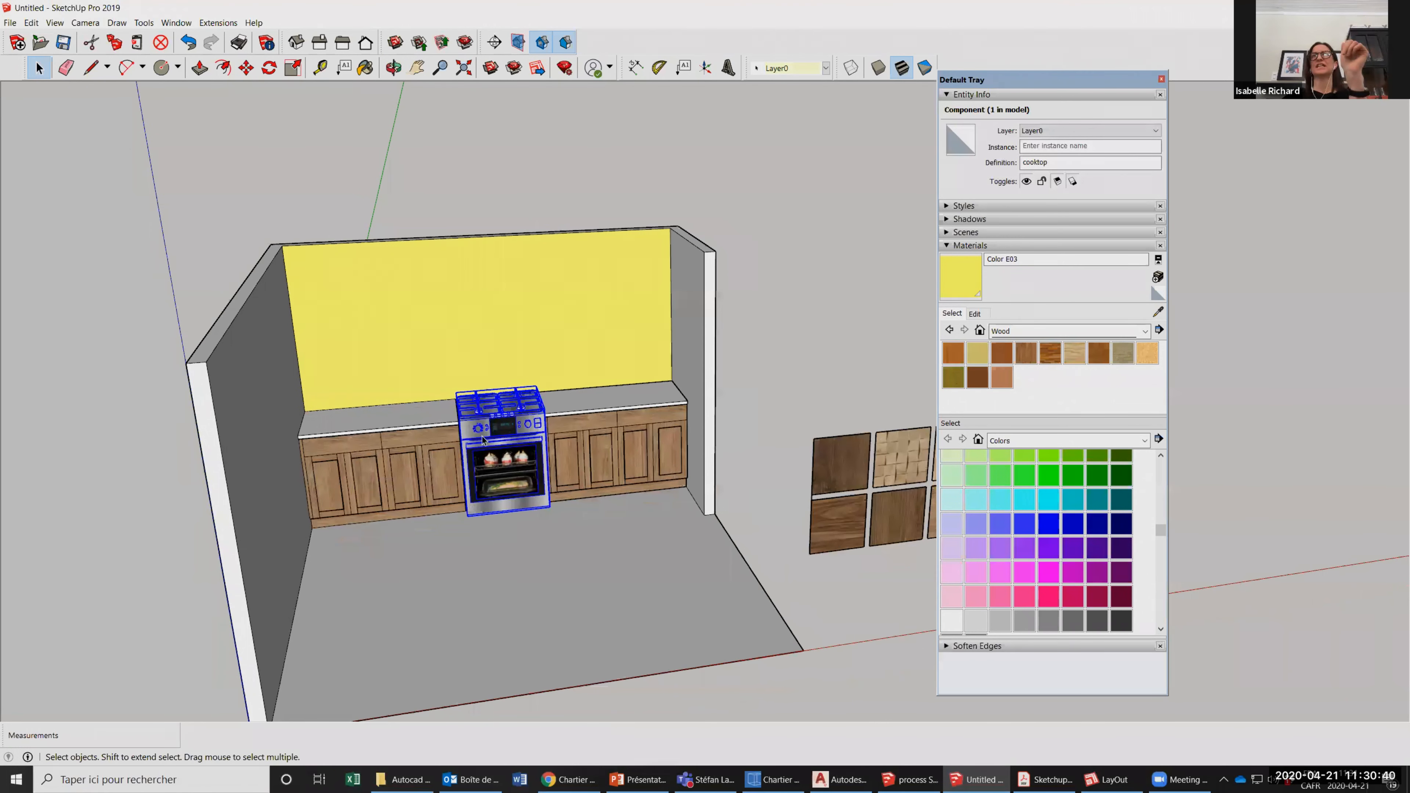
{"action": "scroll", "coordinate": [500, 411], "scroll_direction": "up", "scroll_amount": 2}
{"action": "right_click", "coordinate": [508, 409]}
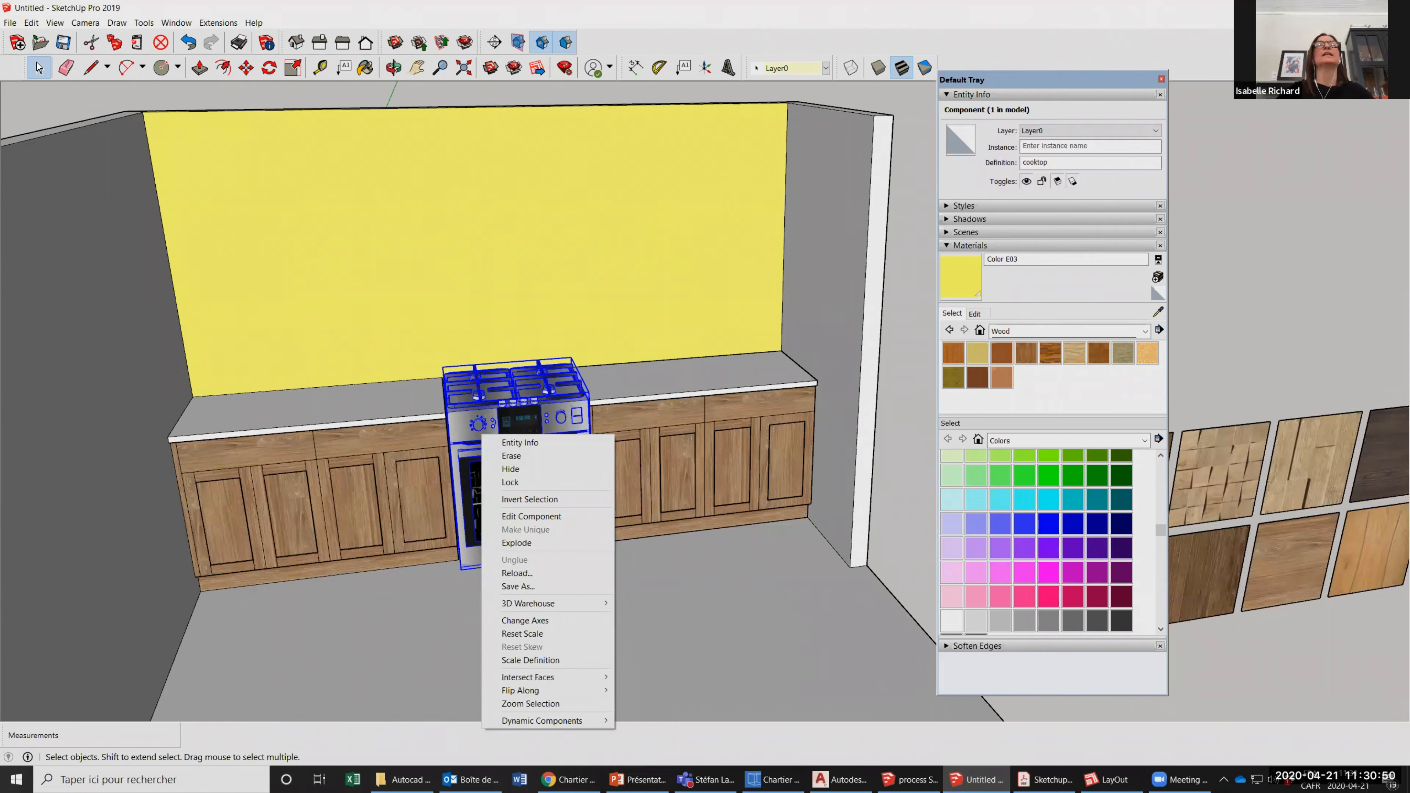
{"action": "left_click", "coordinate": [535, 407]}
{"action": "double_click", "coordinate": [536, 411]}
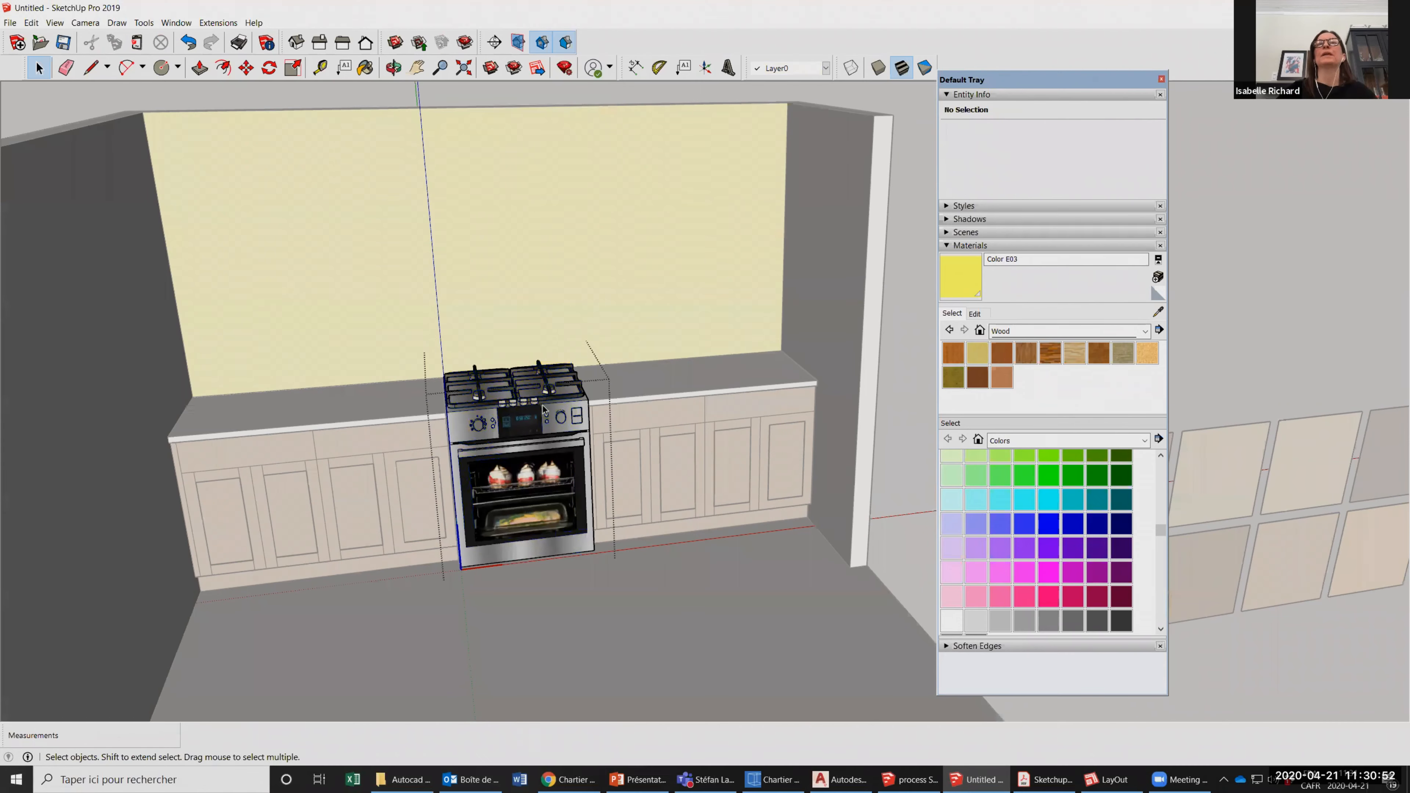
{"action": "scroll", "coordinate": [571, 416], "scroll_direction": "up", "scroll_amount": 2}
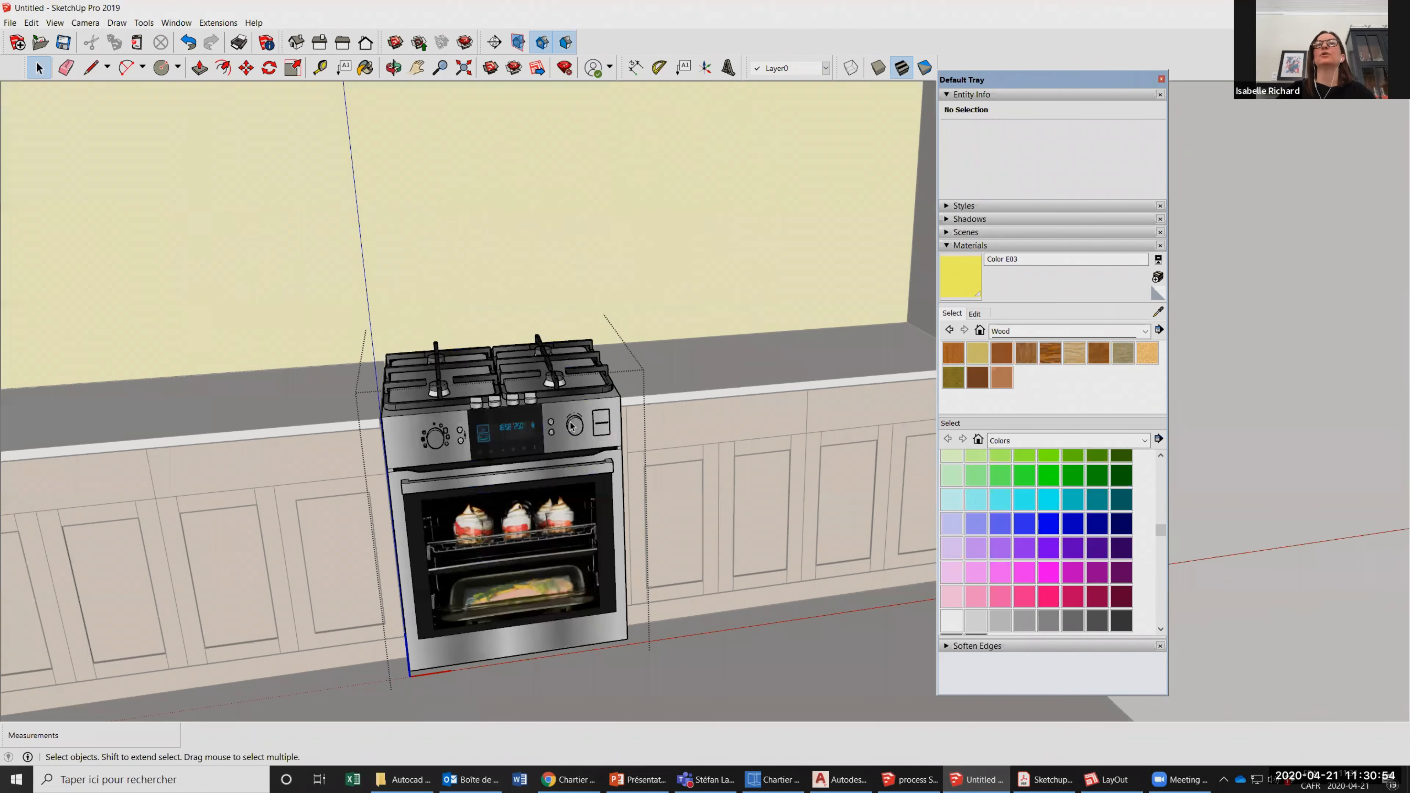
{"action": "left_click", "coordinate": [570, 426]}
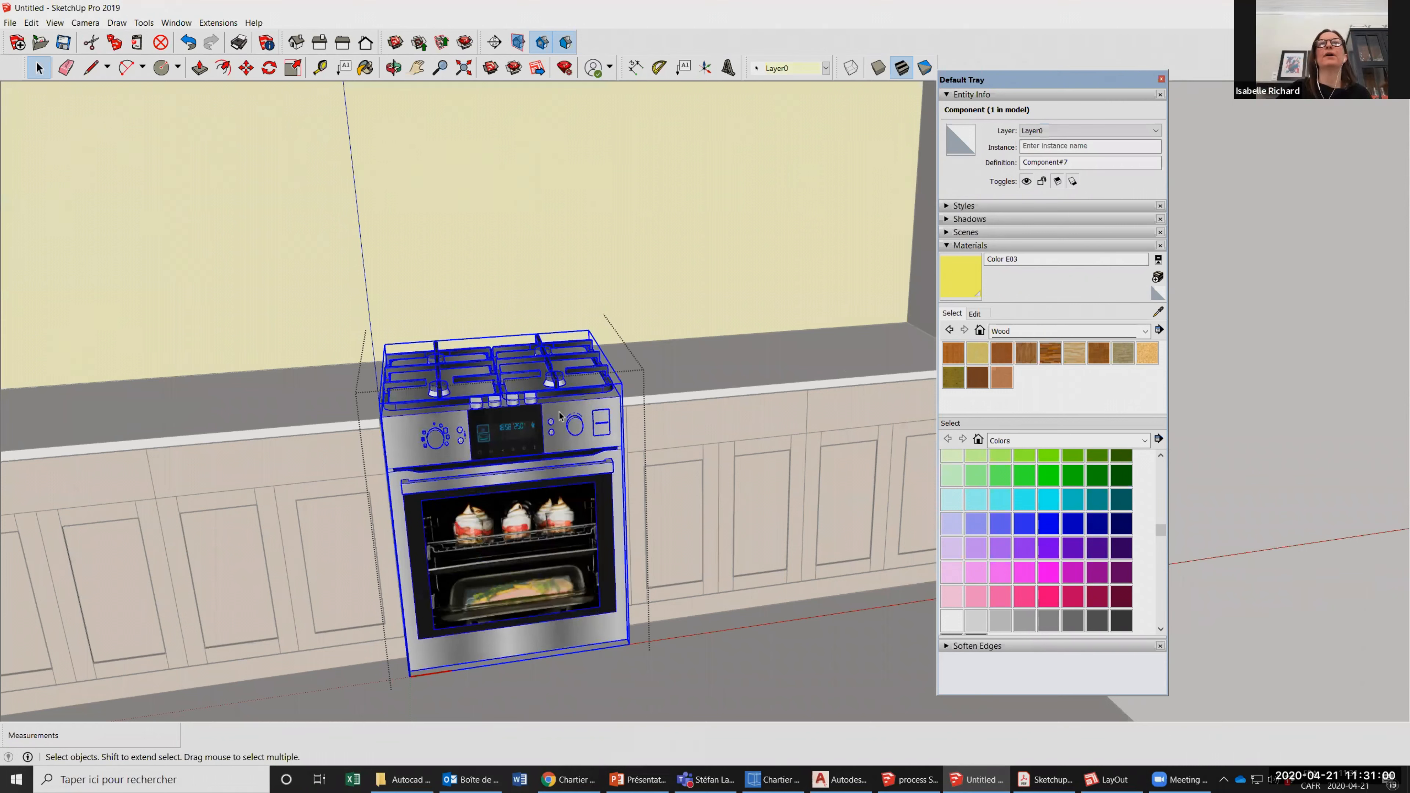
{"action": "double_click", "coordinate": [559, 397]}
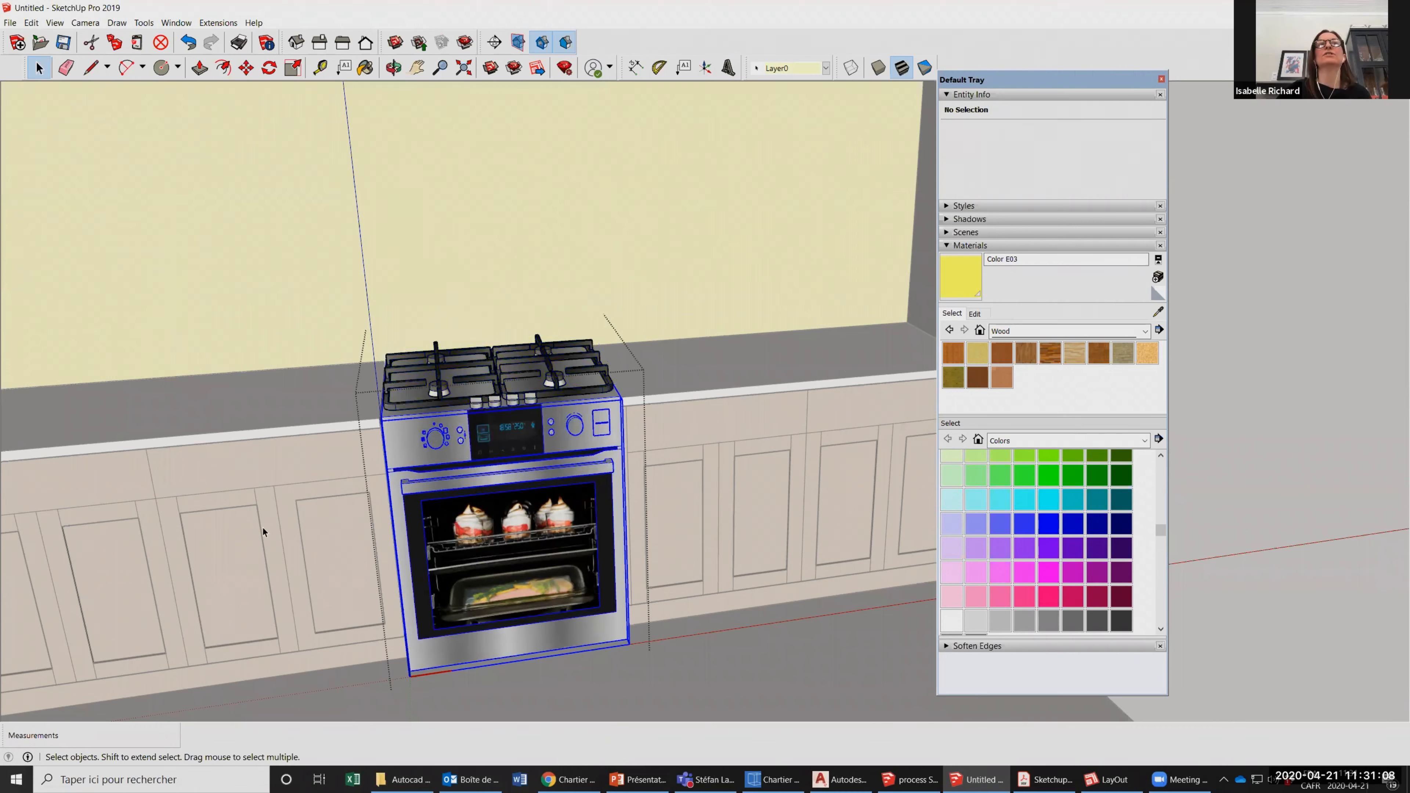
Paint the stove's front control panel blue with Color I06 and leave component editing.
{"action": "scroll", "coordinate": [577, 536], "scroll_direction": "up", "scroll_amount": 3}
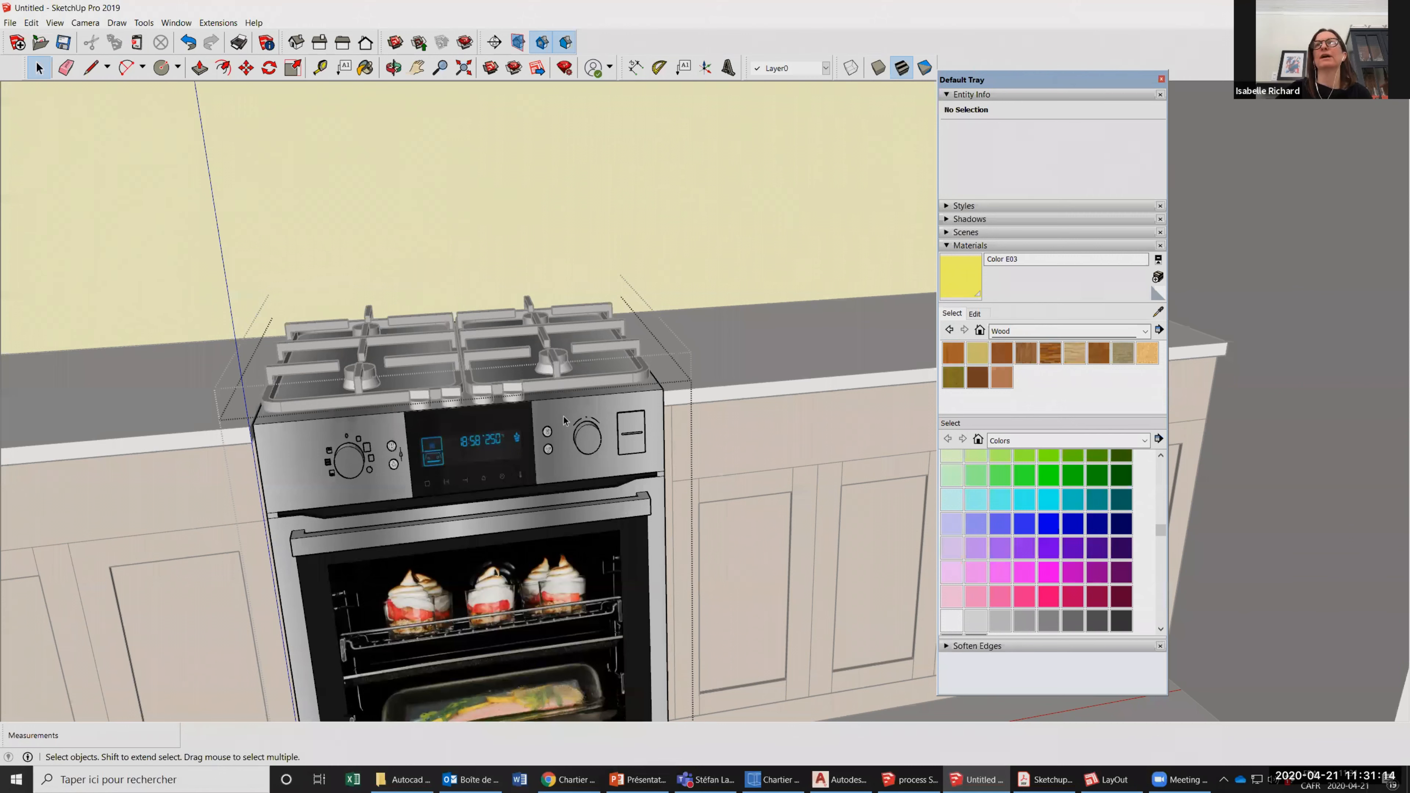
{"action": "left_click", "coordinate": [599, 504]}
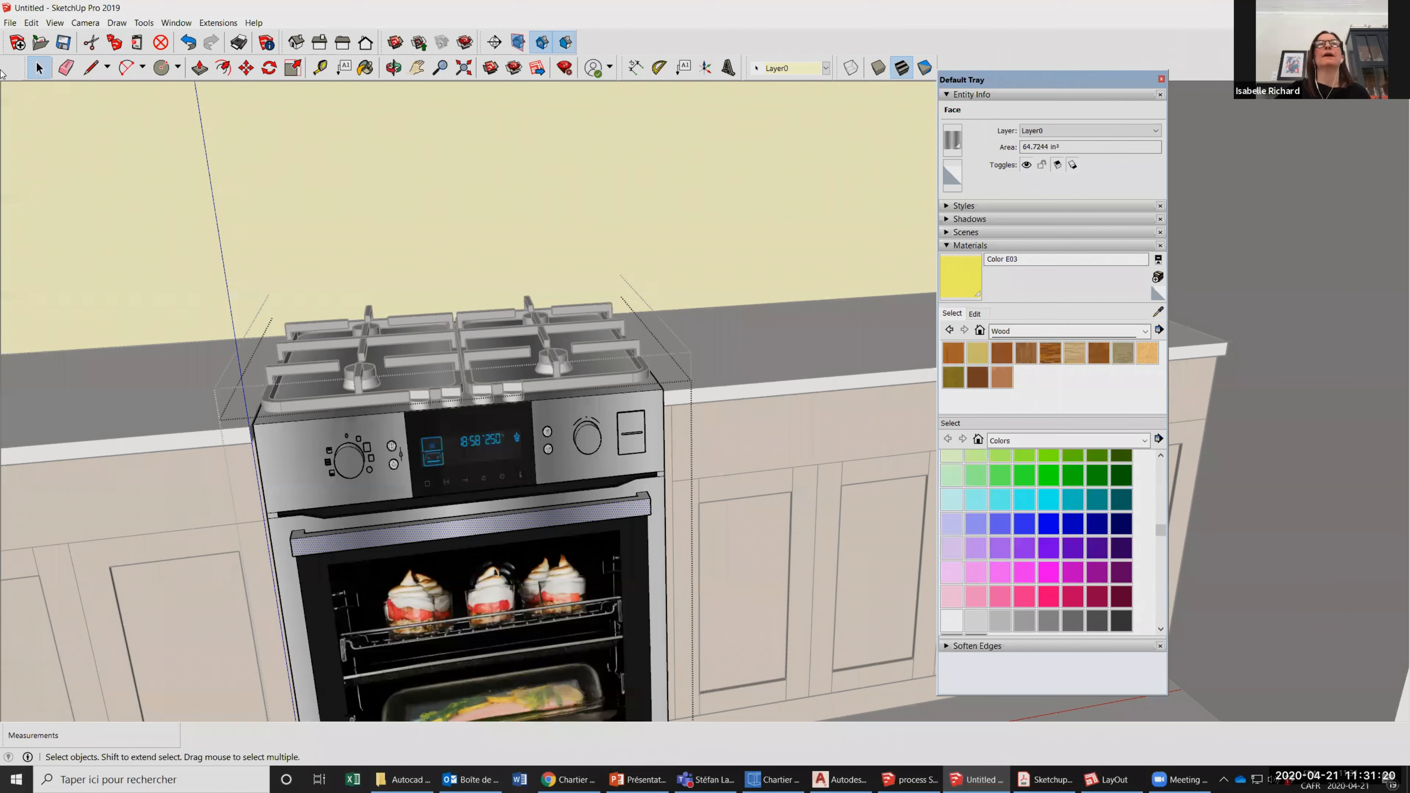
{"action": "left_click", "coordinate": [604, 462]}
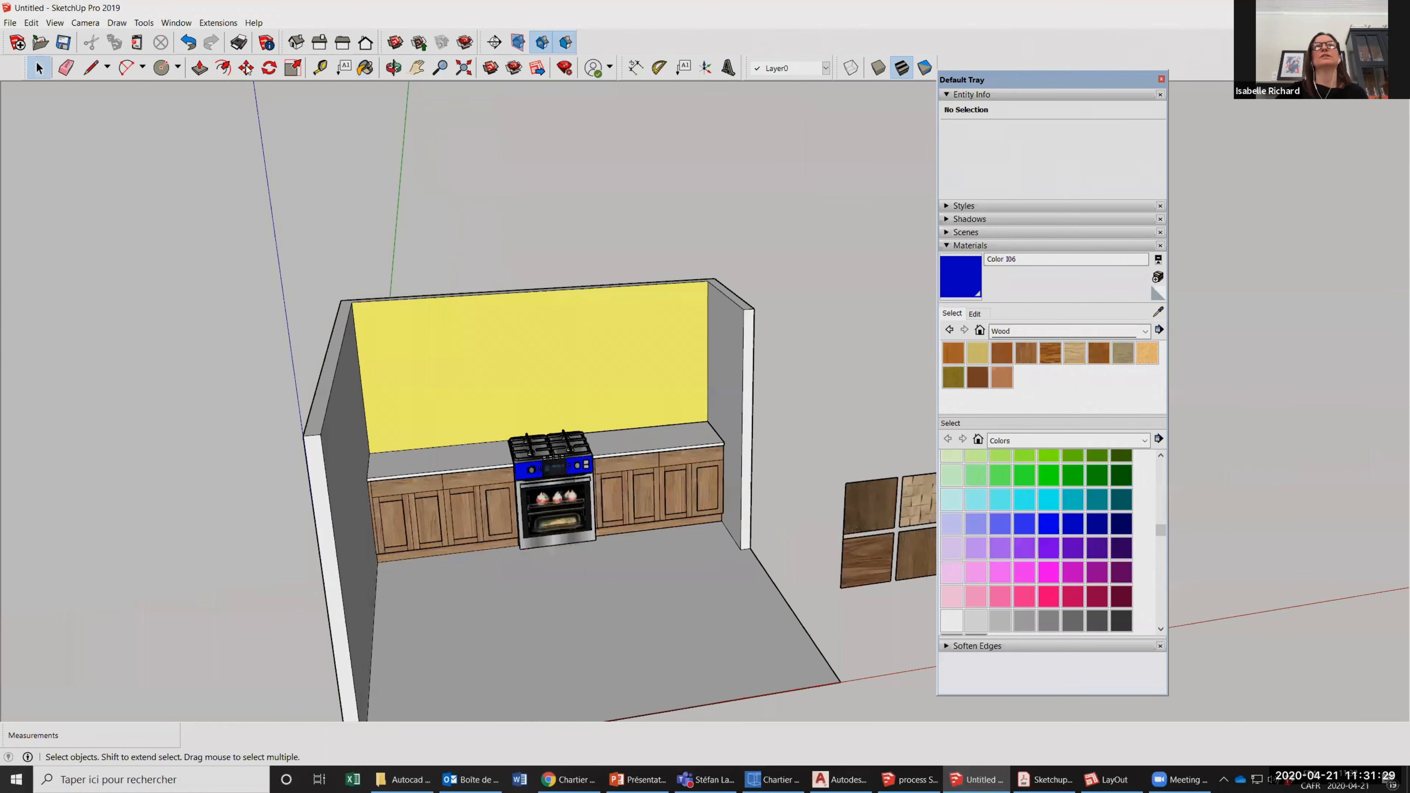
{"action": "left_click", "coordinate": [247, 68]}
Delete the Wood texture sample component standing beside the room.
{"action": "scroll", "coordinate": [496, 509], "scroll_direction": "up", "scroll_amount": 3}
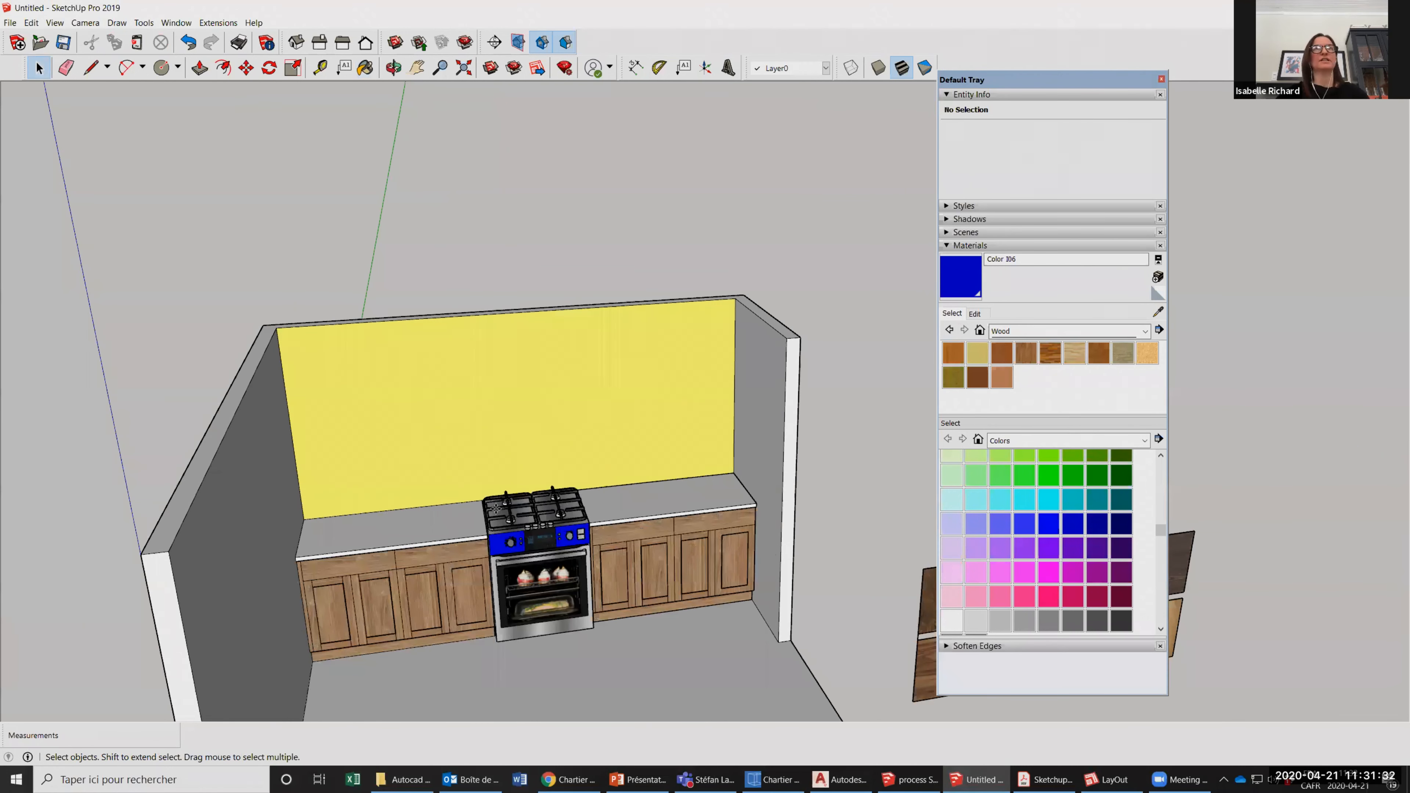
{"action": "left_click", "coordinate": [495, 509]}
{"action": "scroll", "coordinate": [593, 404], "scroll_direction": "down", "scroll_amount": 3}
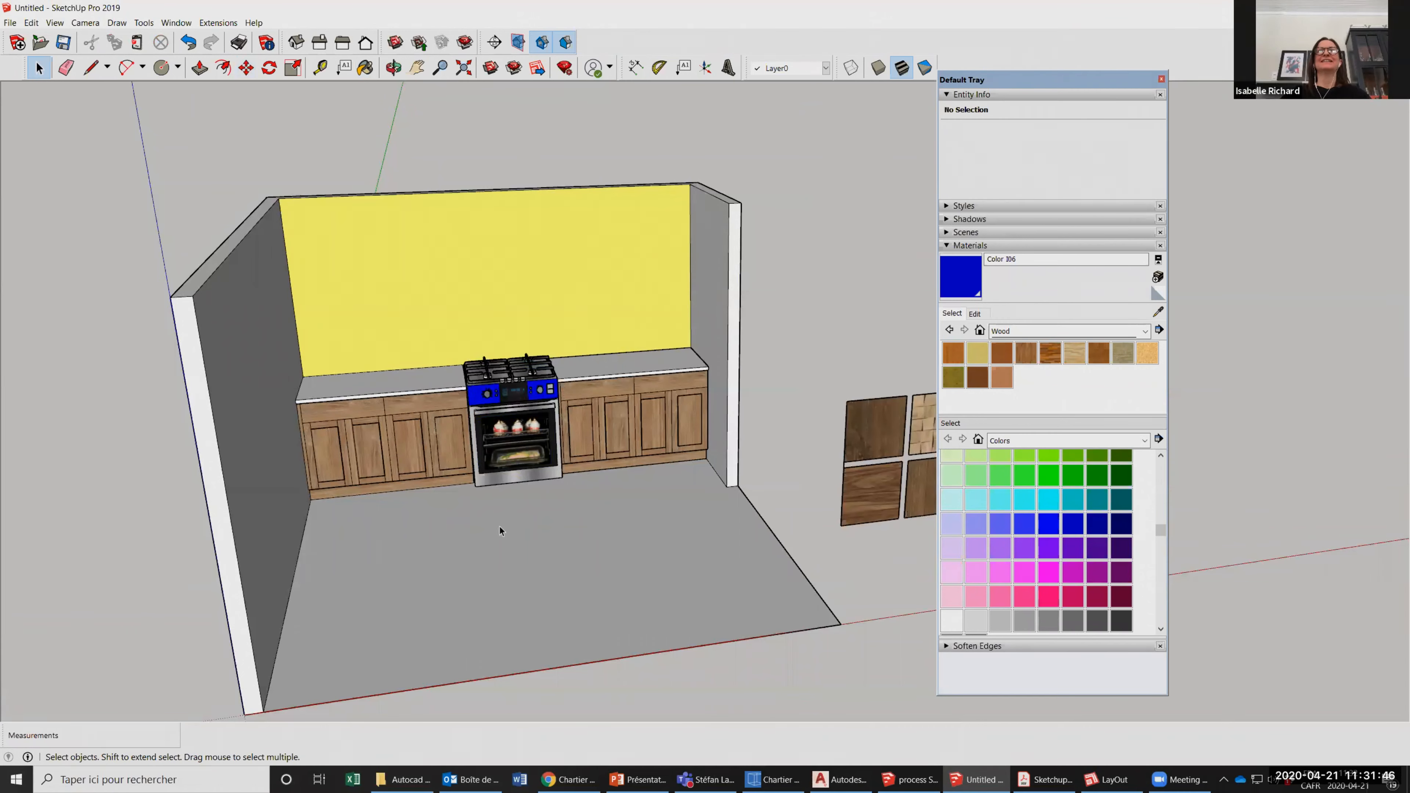
{"action": "scroll", "coordinate": [803, 570], "scroll_direction": "down", "scroll_amount": 3}
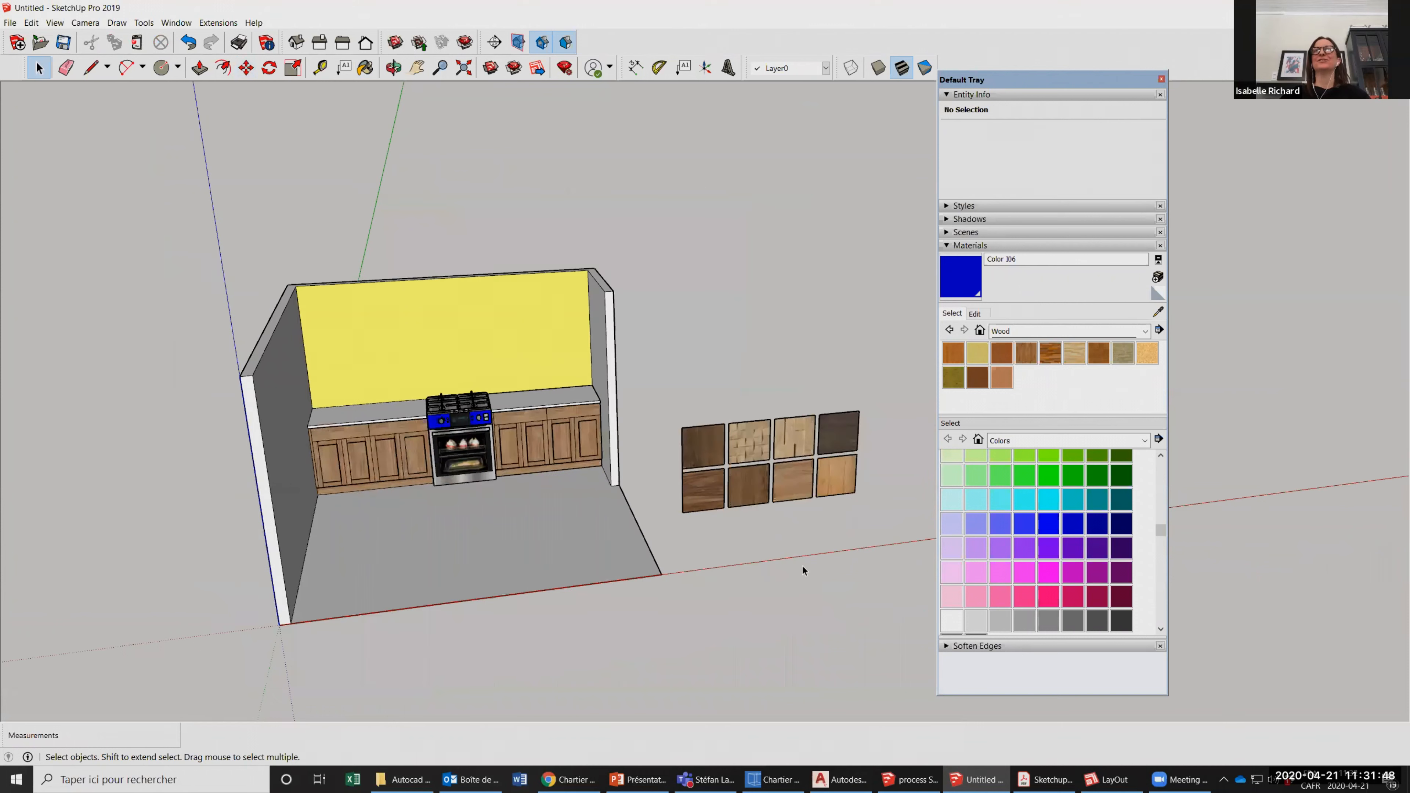
{"action": "scroll", "coordinate": [649, 412], "scroll_direction": "up", "scroll_amount": 2}
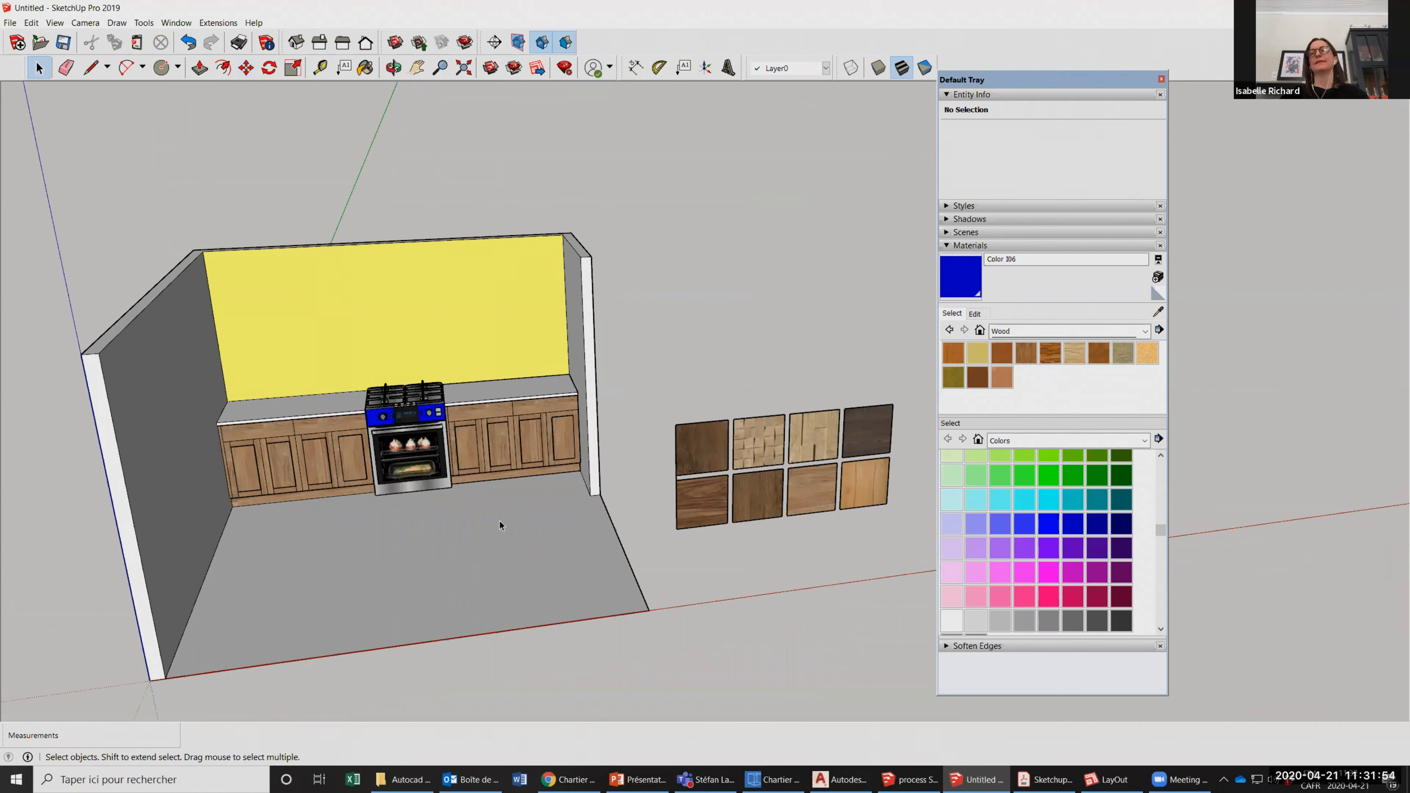
{"action": "left_click_drag", "start_coordinate": [664, 376], "coordinate": [907, 541]}
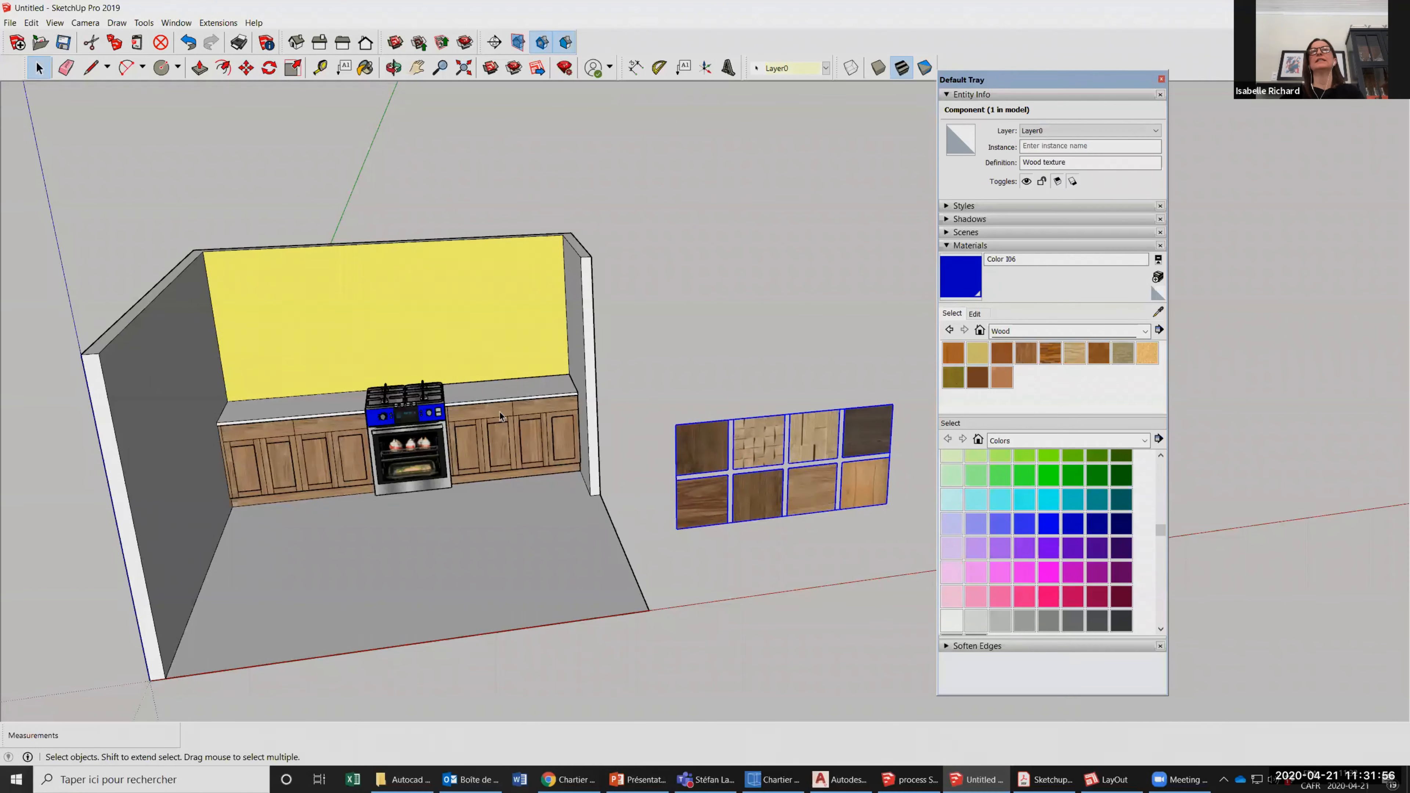
{"action": "key", "text": "Delete"}
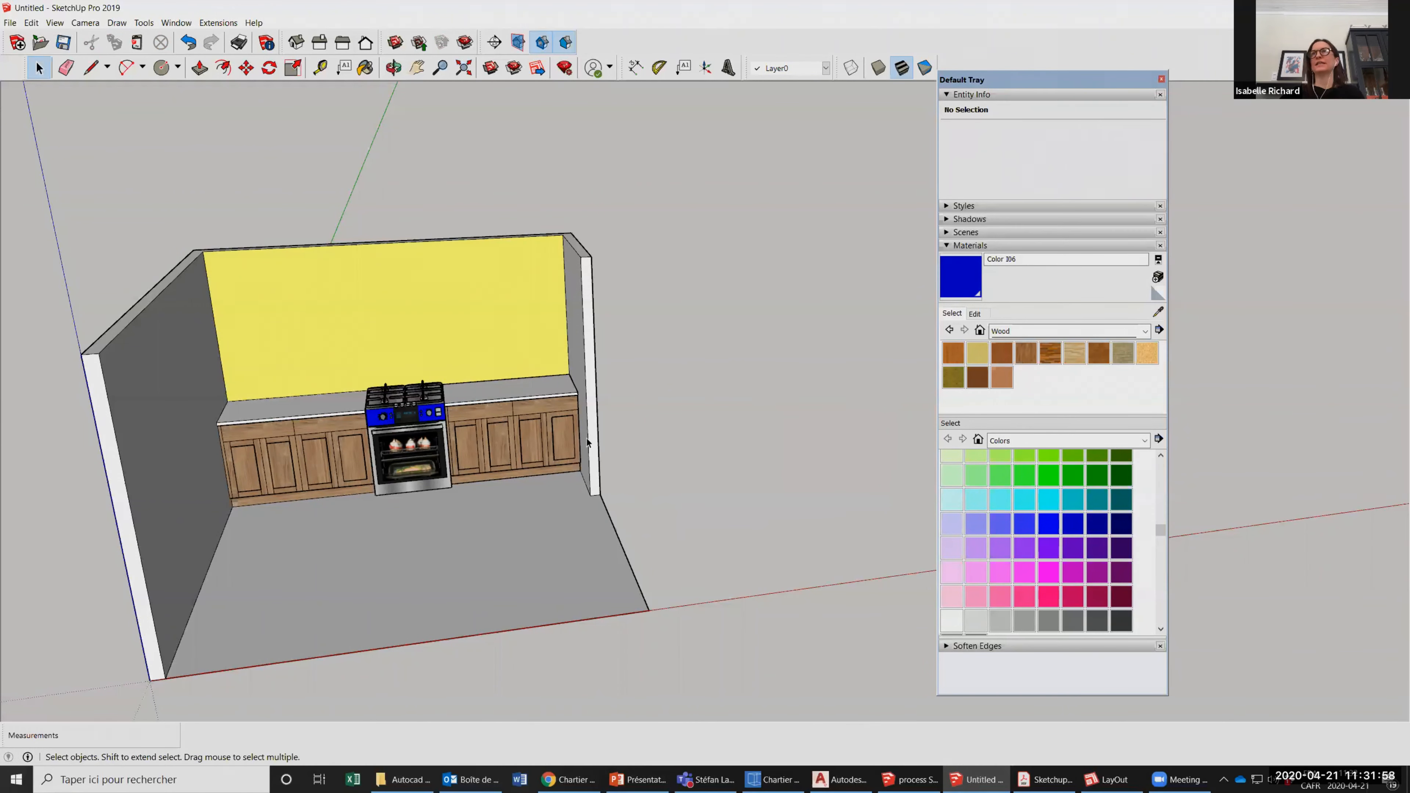
Copy the counter group between the stove and the end wall, and paste the copy outside the room beside that wall.
{"action": "scroll", "coordinate": [544, 432], "scroll_direction": "up", "scroll_amount": 3}
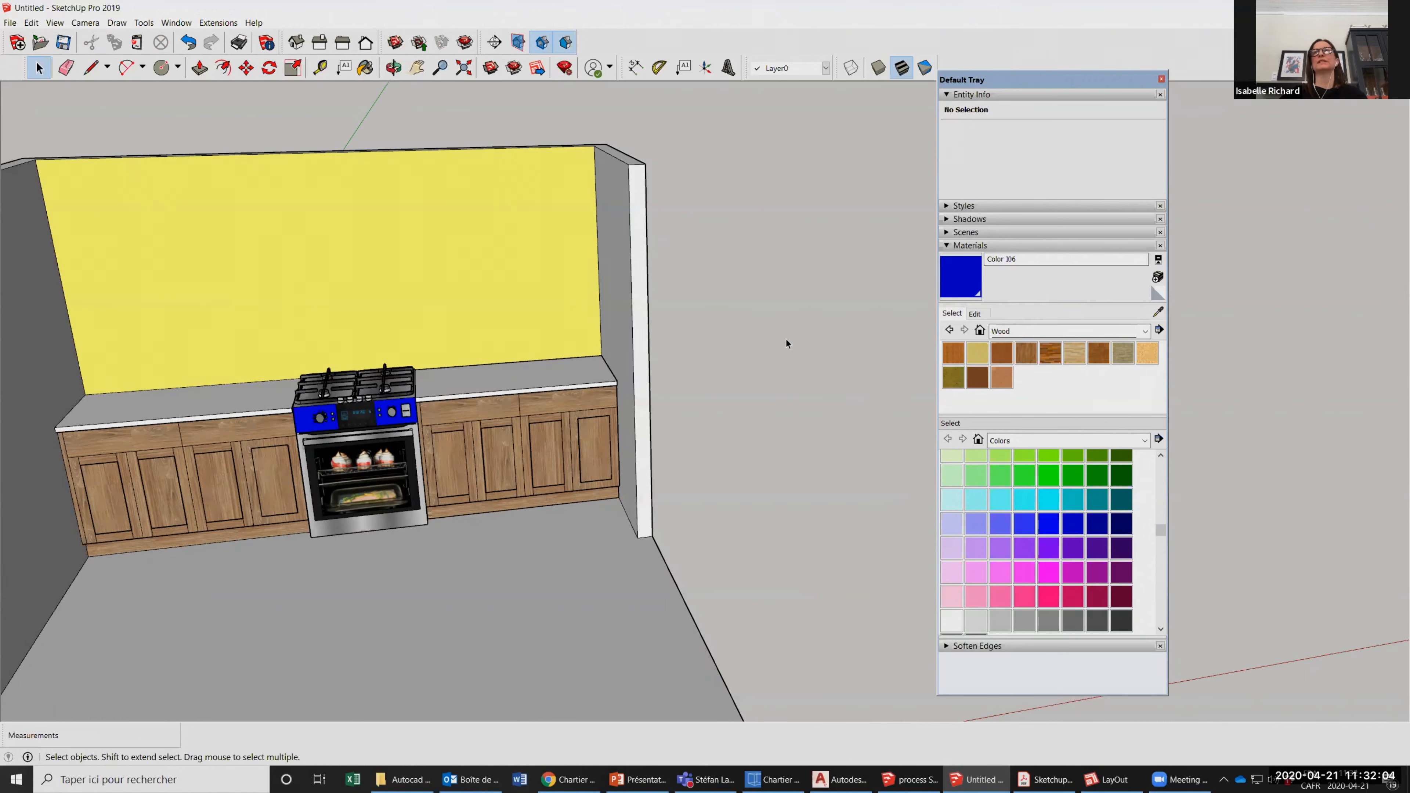
{"action": "scroll", "coordinate": [785, 339], "scroll_direction": "down", "scroll_amount": 3}
{"action": "scroll", "coordinate": [1229, 554], "scroll_direction": "up", "scroll_amount": 1}
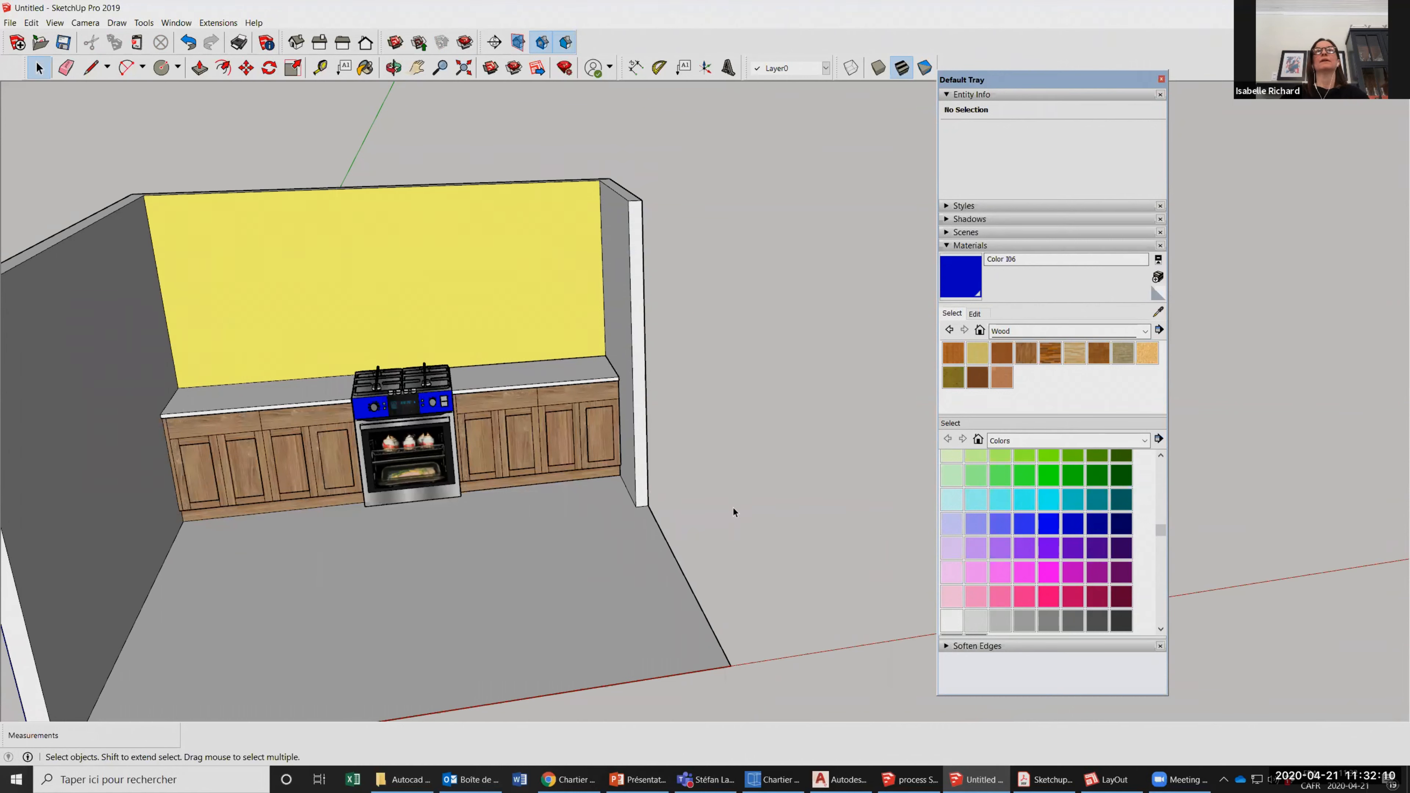
{"action": "left_click", "coordinate": [521, 433]}
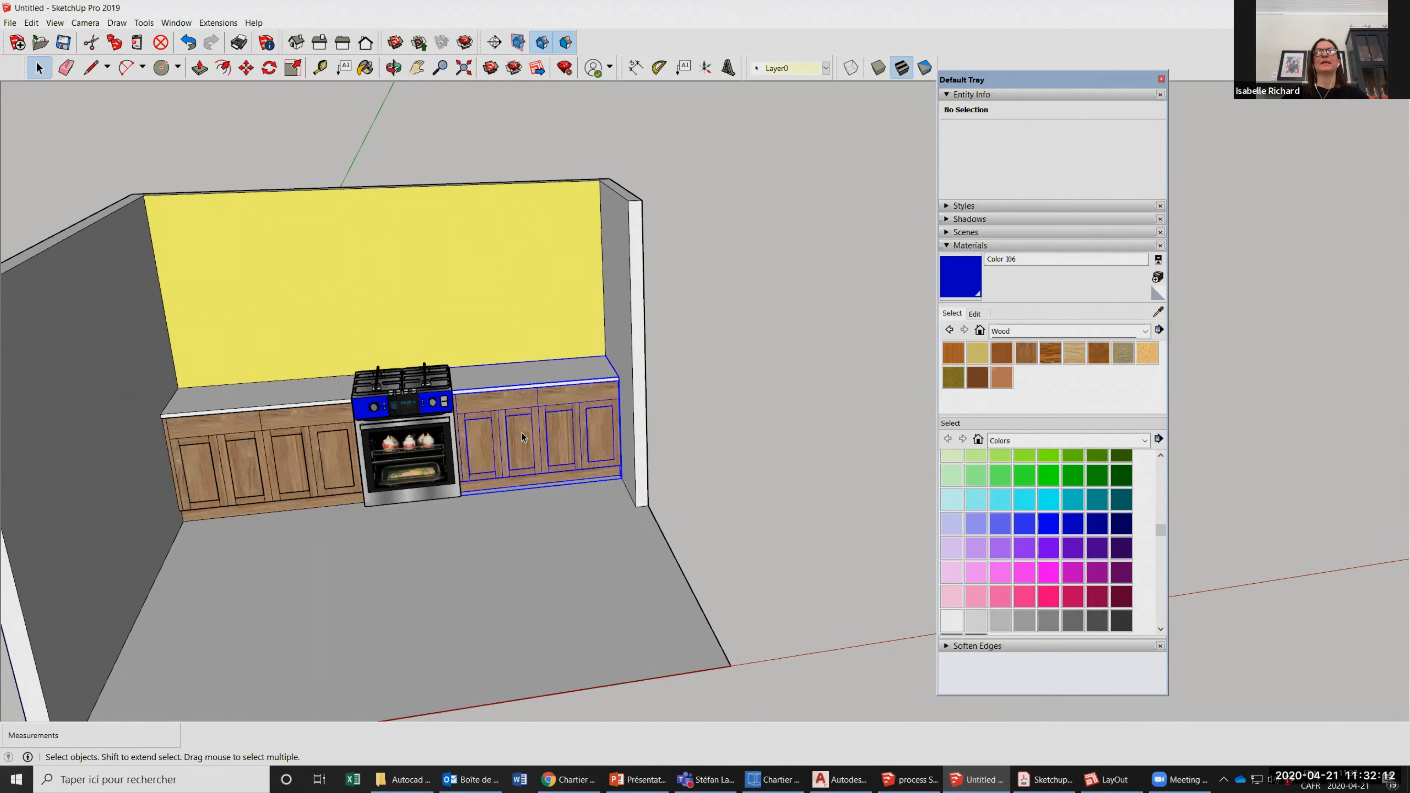
{"action": "scroll", "coordinate": [438, 375], "scroll_direction": "down", "scroll_amount": 2}
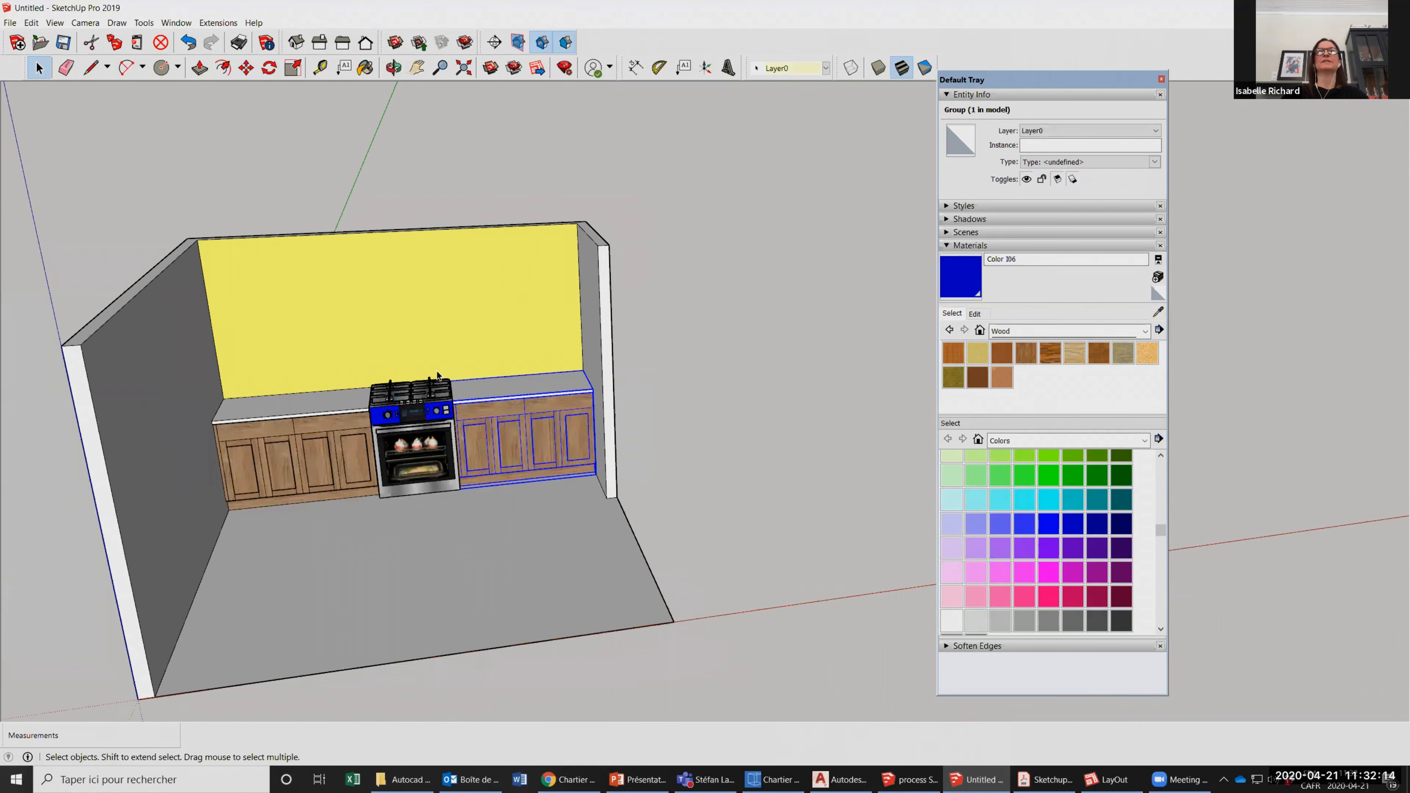
{"action": "scroll", "coordinate": [761, 433], "scroll_direction": "down", "scroll_amount": 1}
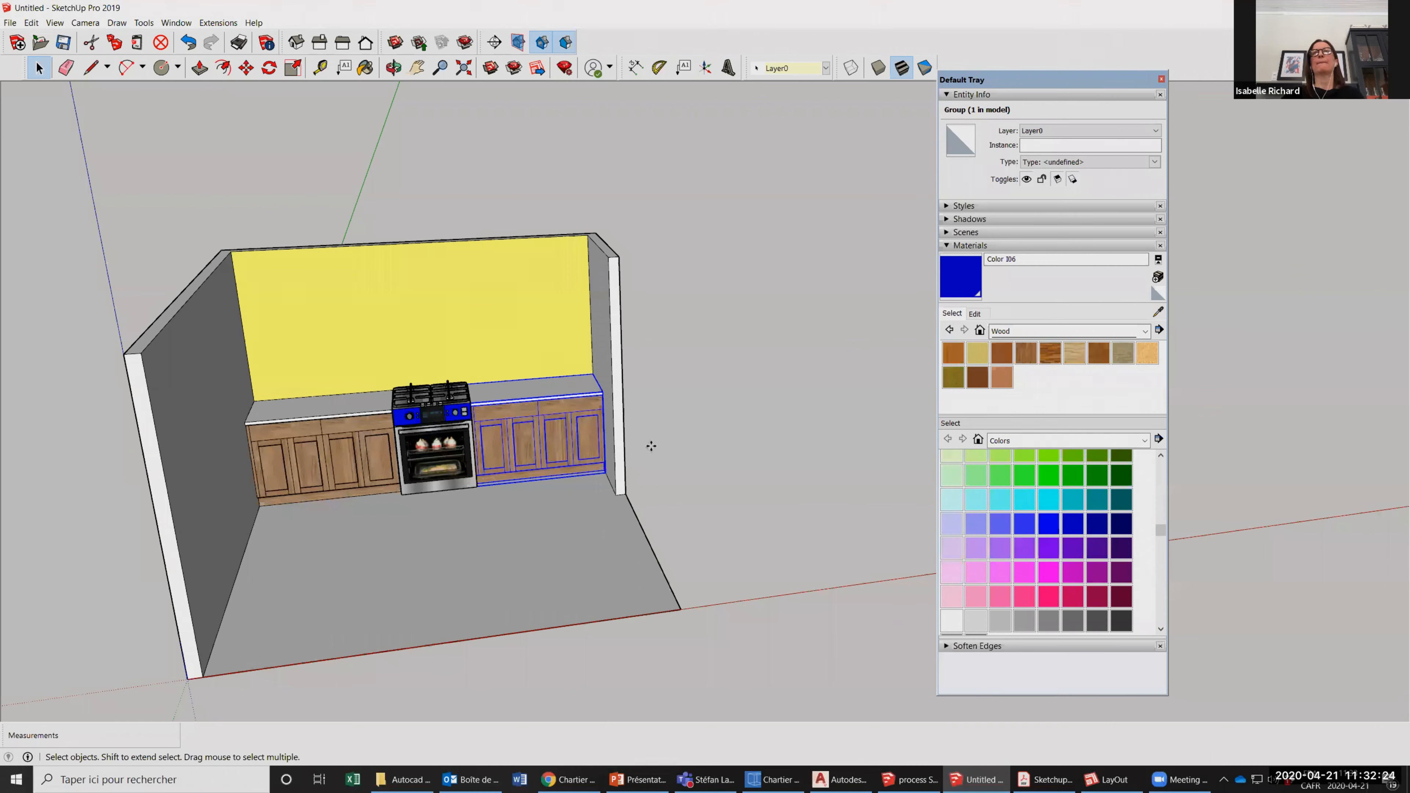
{"action": "key", "text": "ctrl+v"}
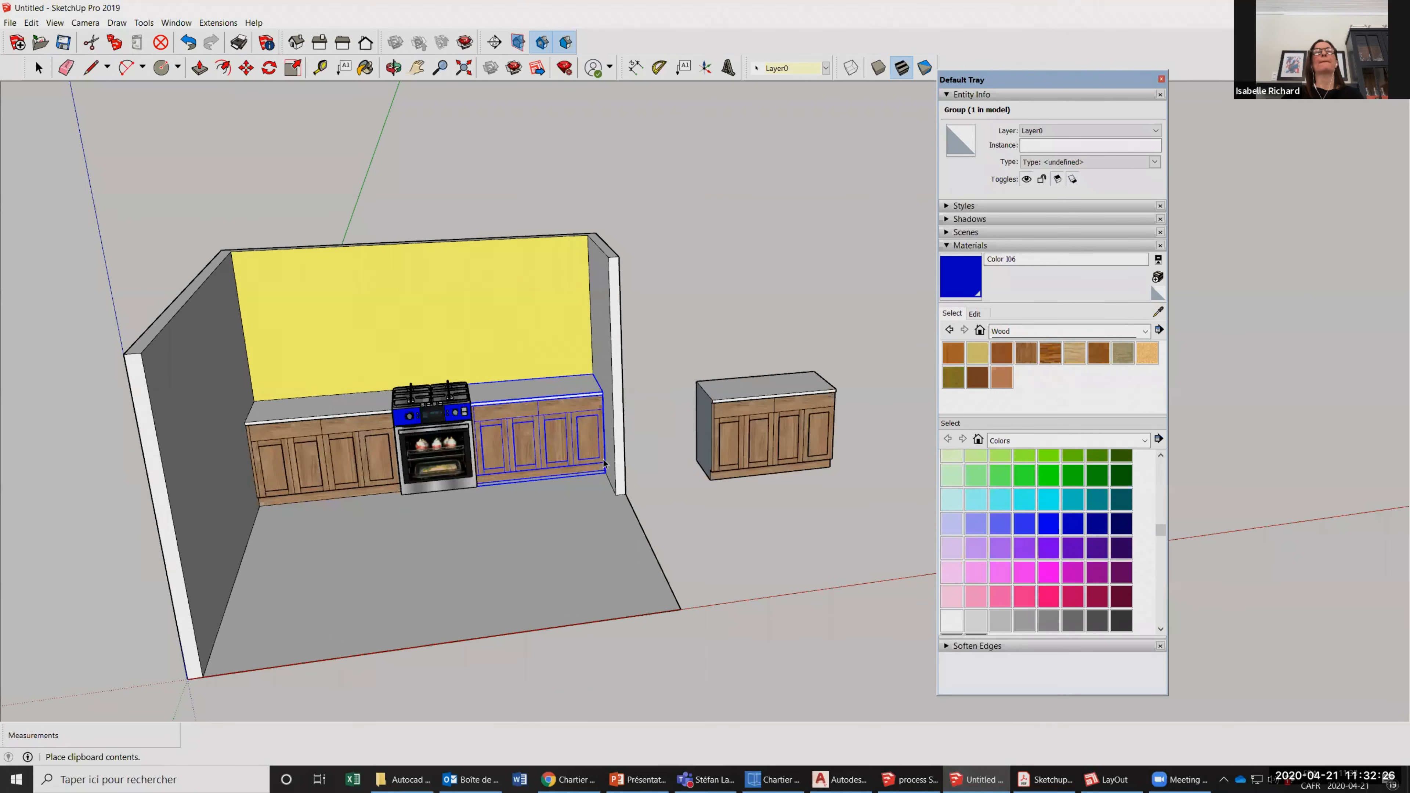
{"action": "left_click", "coordinate": [604, 460]}
{"action": "scroll", "coordinate": [602, 459], "scroll_direction": "up", "scroll_amount": 1}
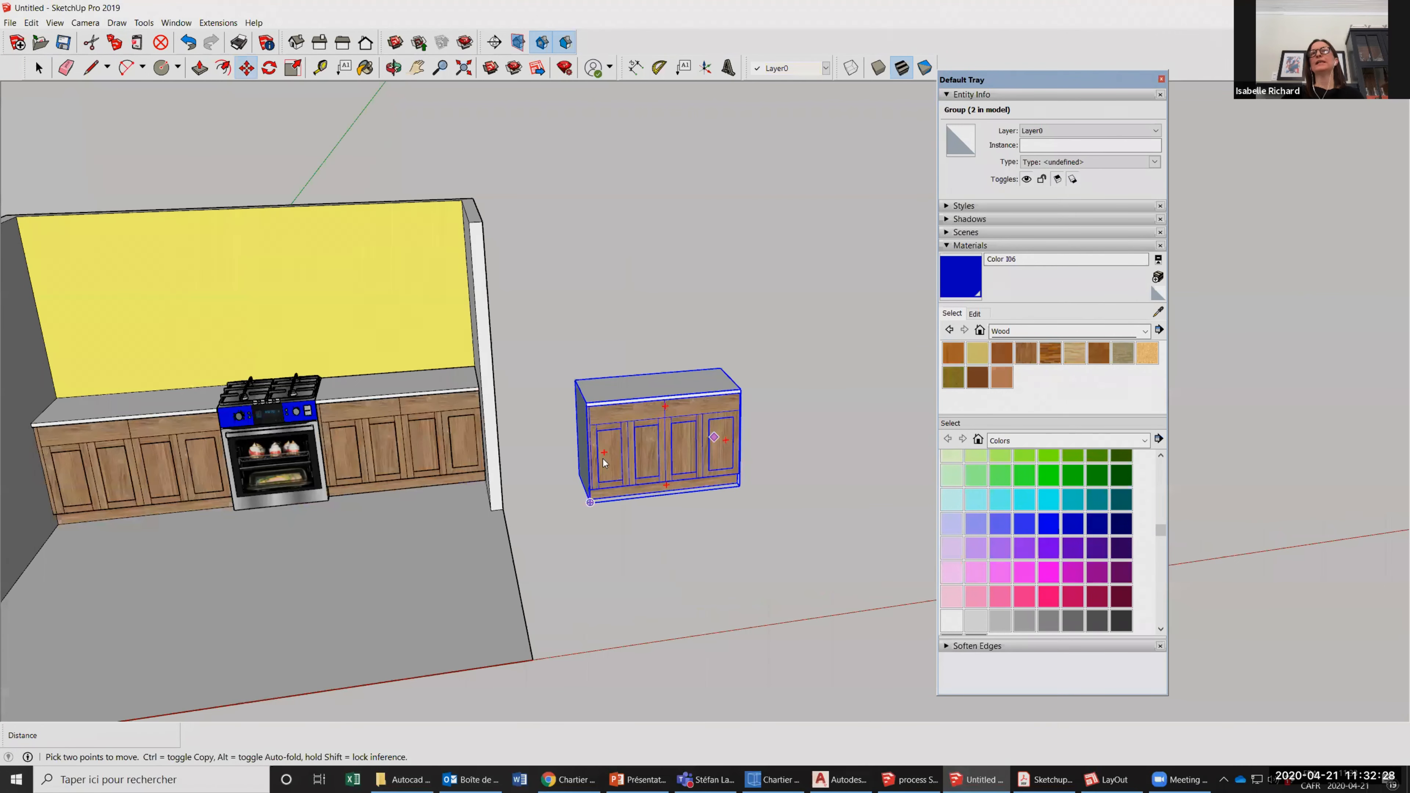
Try flipping the copied counter along the group's red axis, and undo the flip.
{"action": "scroll", "coordinate": [603, 459], "scroll_direction": "up", "scroll_amount": 3}
{"action": "key", "text": "space"}
{"action": "key", "text": "space"}
{"action": "right_click", "coordinate": [642, 645]}
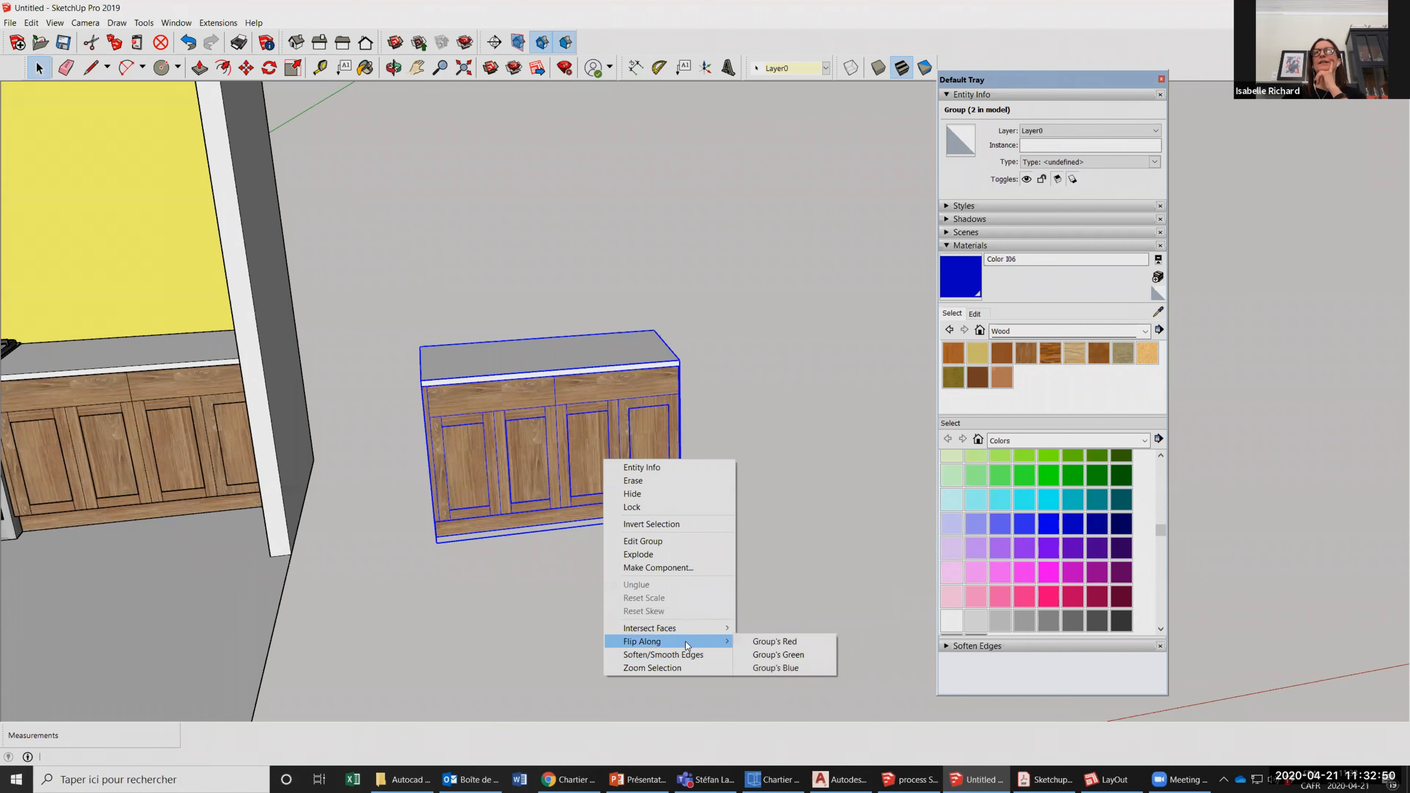
{"action": "left_click", "coordinate": [762, 643]}
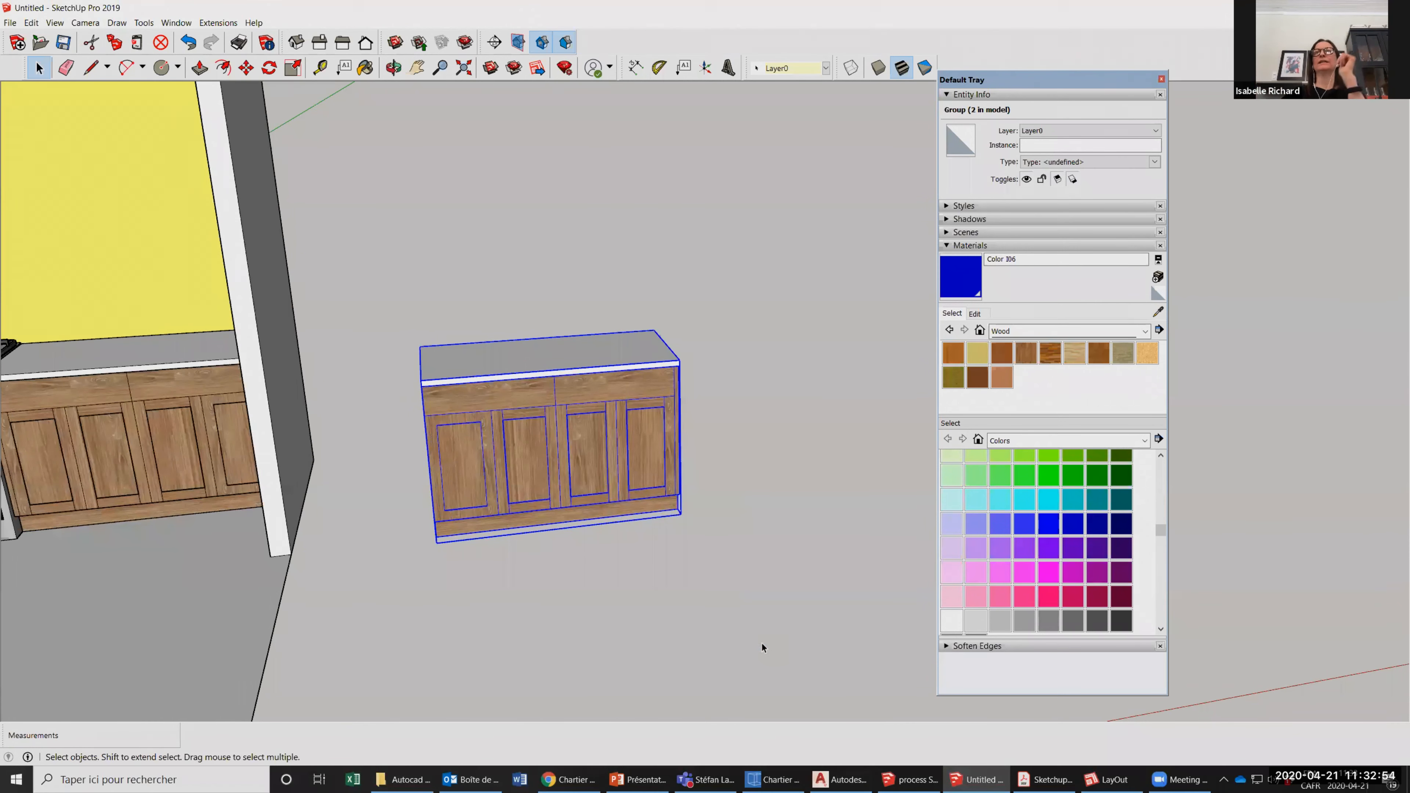
{"action": "key", "text": "ctrl+z"}
Try flipping the copied counter along the group's green axis, inspect it from another angle, and undo the flip.
{"action": "right_click", "coordinate": [631, 498]}
{"action": "mouse_move", "coordinate": [681, 679]}
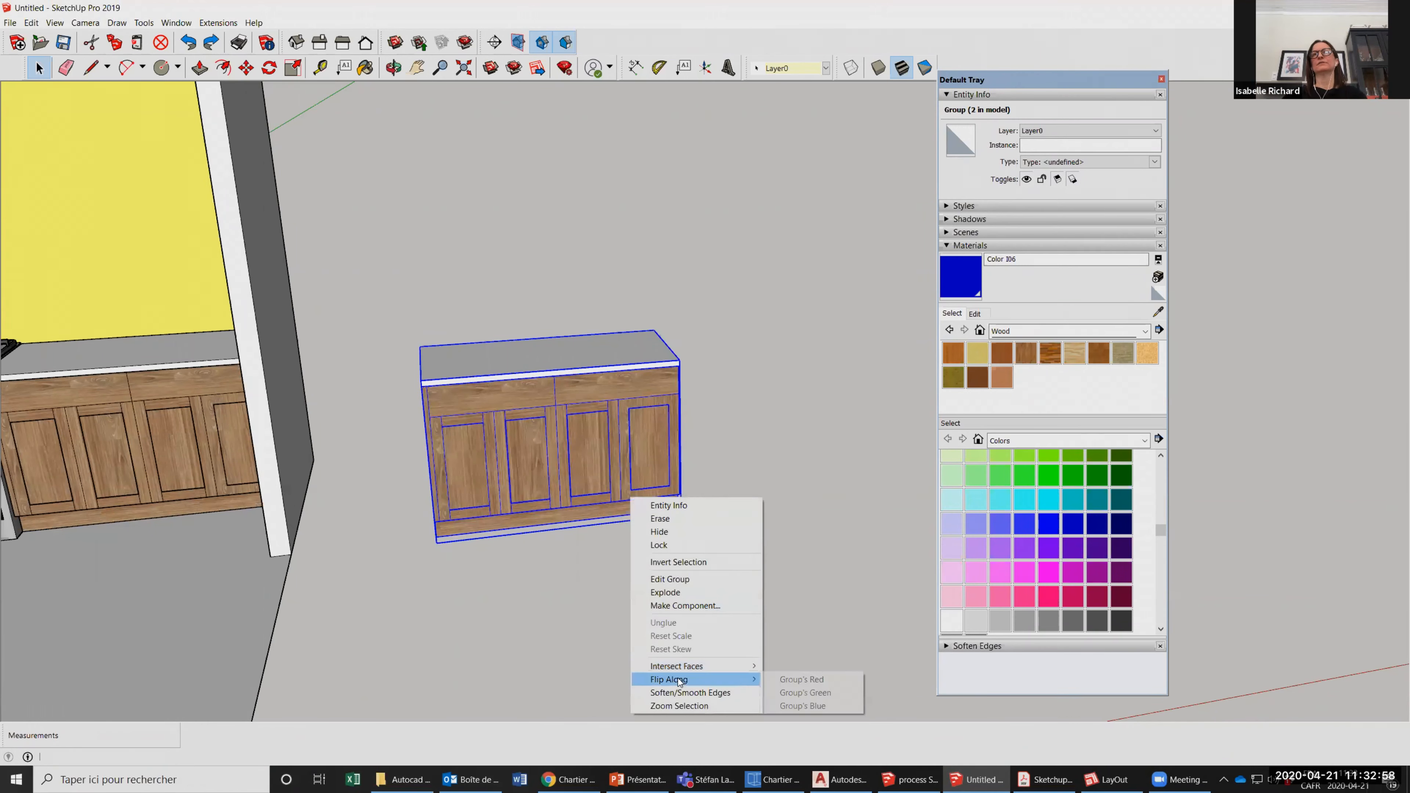
{"action": "left_click", "coordinate": [806, 693]}
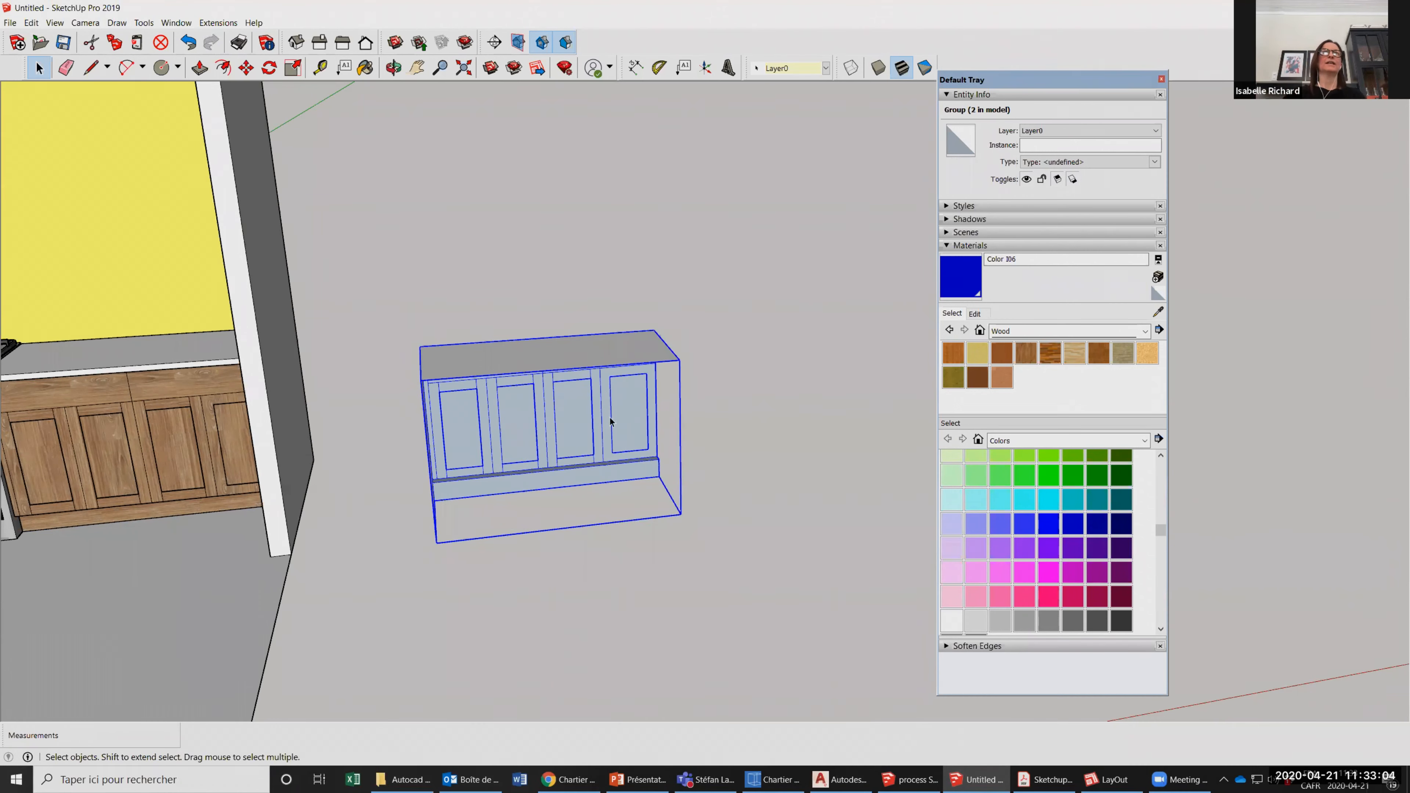
{"action": "left_click", "coordinate": [393, 67]}
{"action": "left_click_drag", "start_coordinate": [546, 444], "coordinate": [426, 354]}
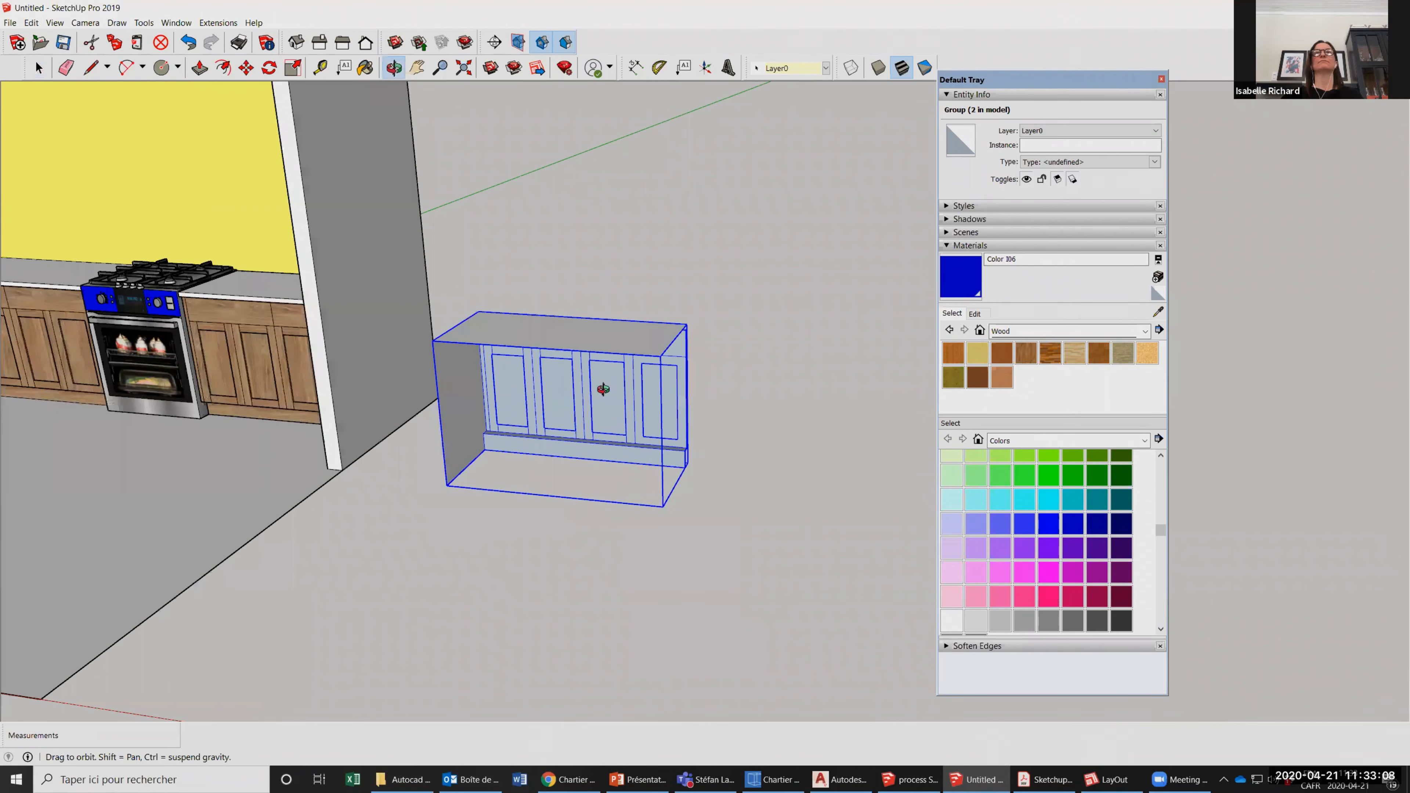
{"action": "left_click_drag", "start_coordinate": [670, 400], "coordinate": [801, 531]}
{"action": "key", "text": "ctrl+z"}
Try flipping the copied counter upside down along the group's blue axis, and undo the flip.
{"action": "right_click", "coordinate": [802, 532]}
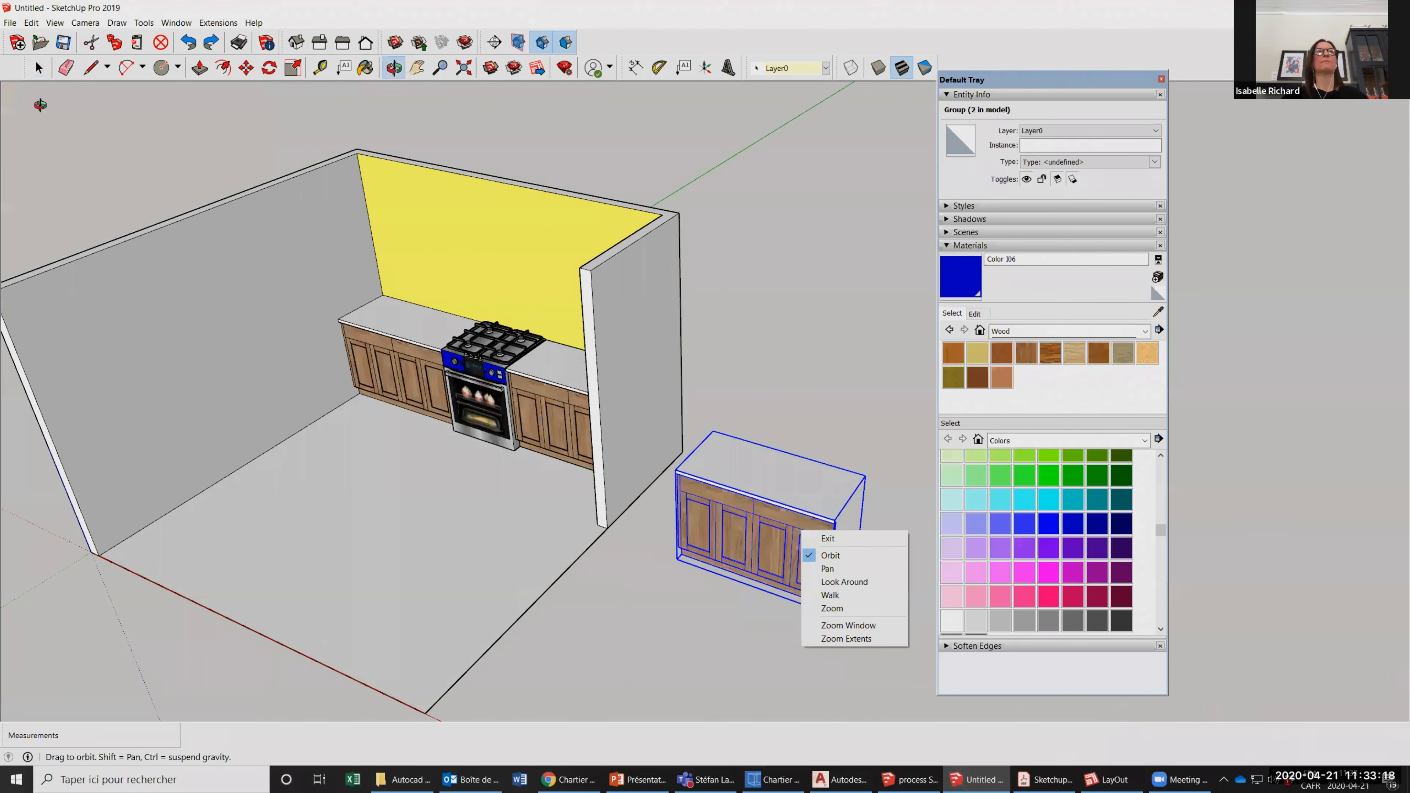
{"action": "right_click", "coordinate": [758, 505]}
{"action": "left_click", "coordinate": [39, 68]}
{"action": "right_click", "coordinate": [721, 508]}
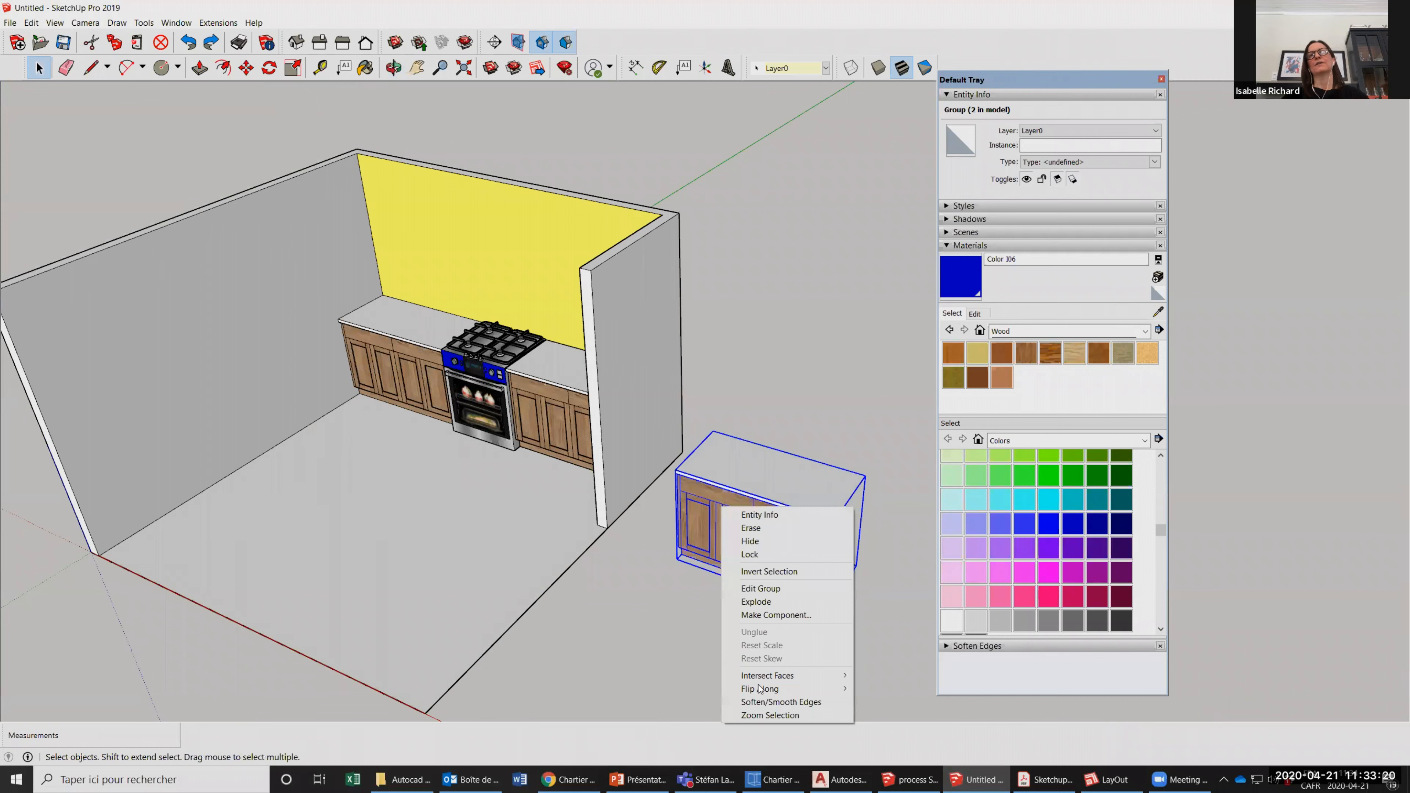
{"action": "mouse_move", "coordinate": [760, 689]}
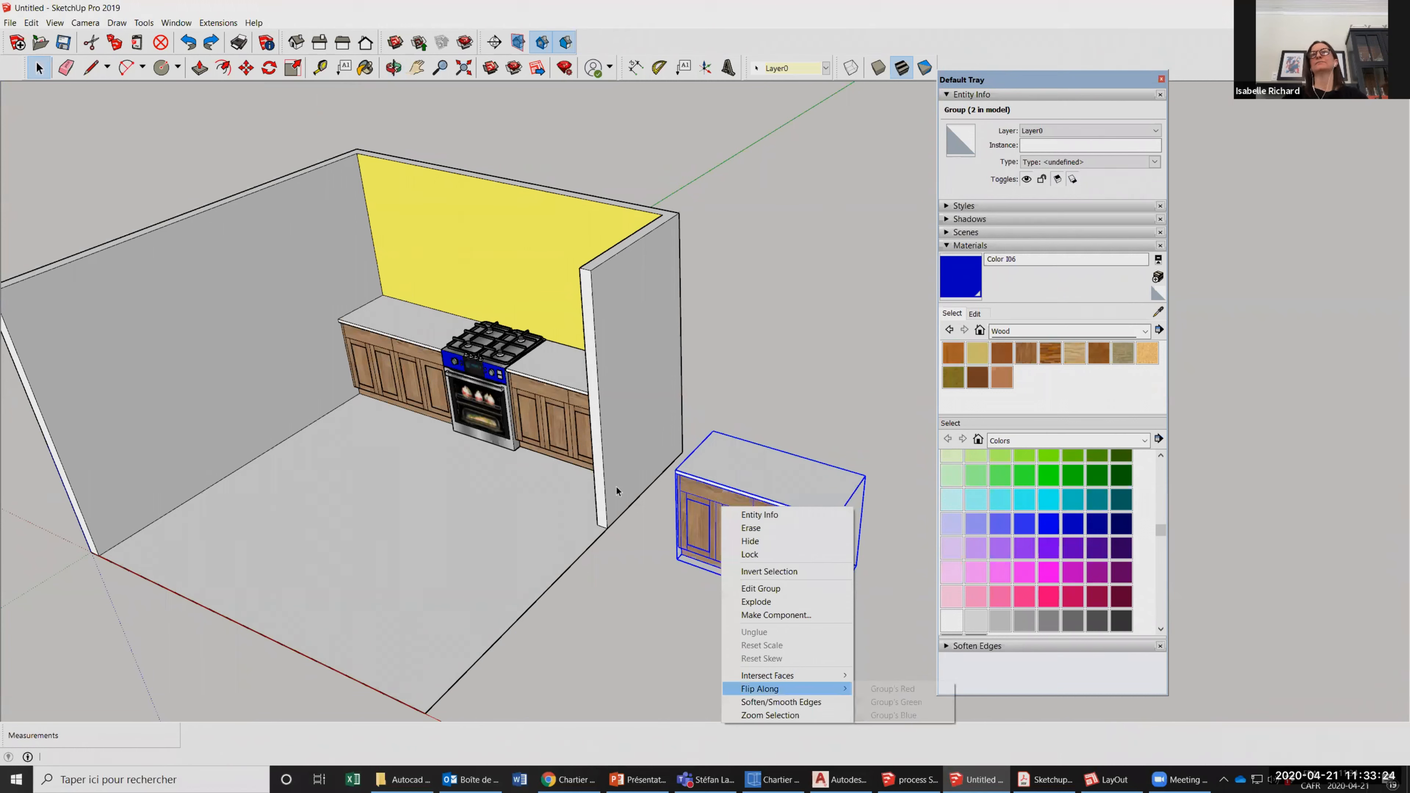
{"action": "left_click", "coordinate": [893, 715]}
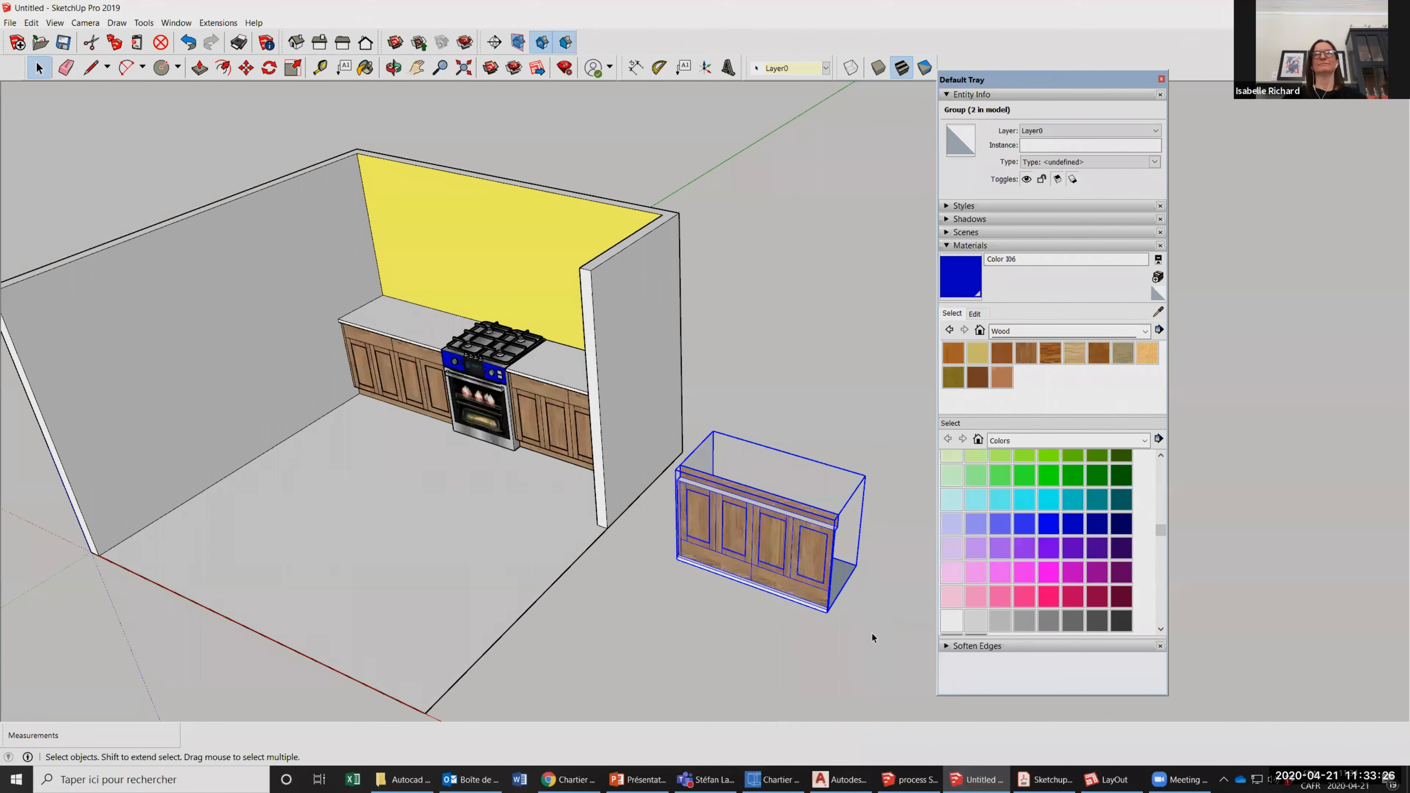
{"action": "scroll", "coordinate": [872, 634], "scroll_direction": "up", "scroll_amount": 2}
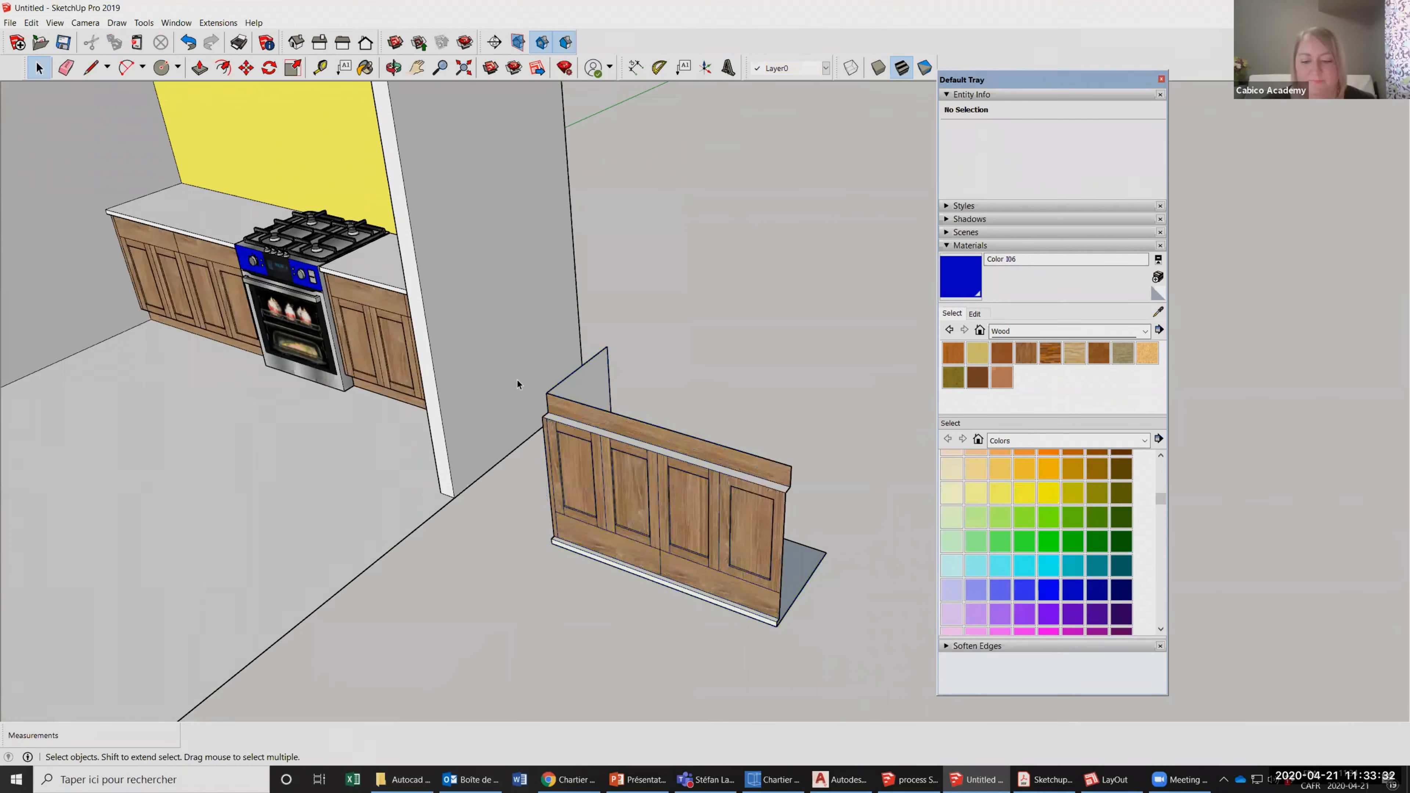
{"action": "key", "text": "ctrl+z"}
{"action": "middle_click_drag", "start_coordinate": [538, 399], "coordinate": [683, 394]}
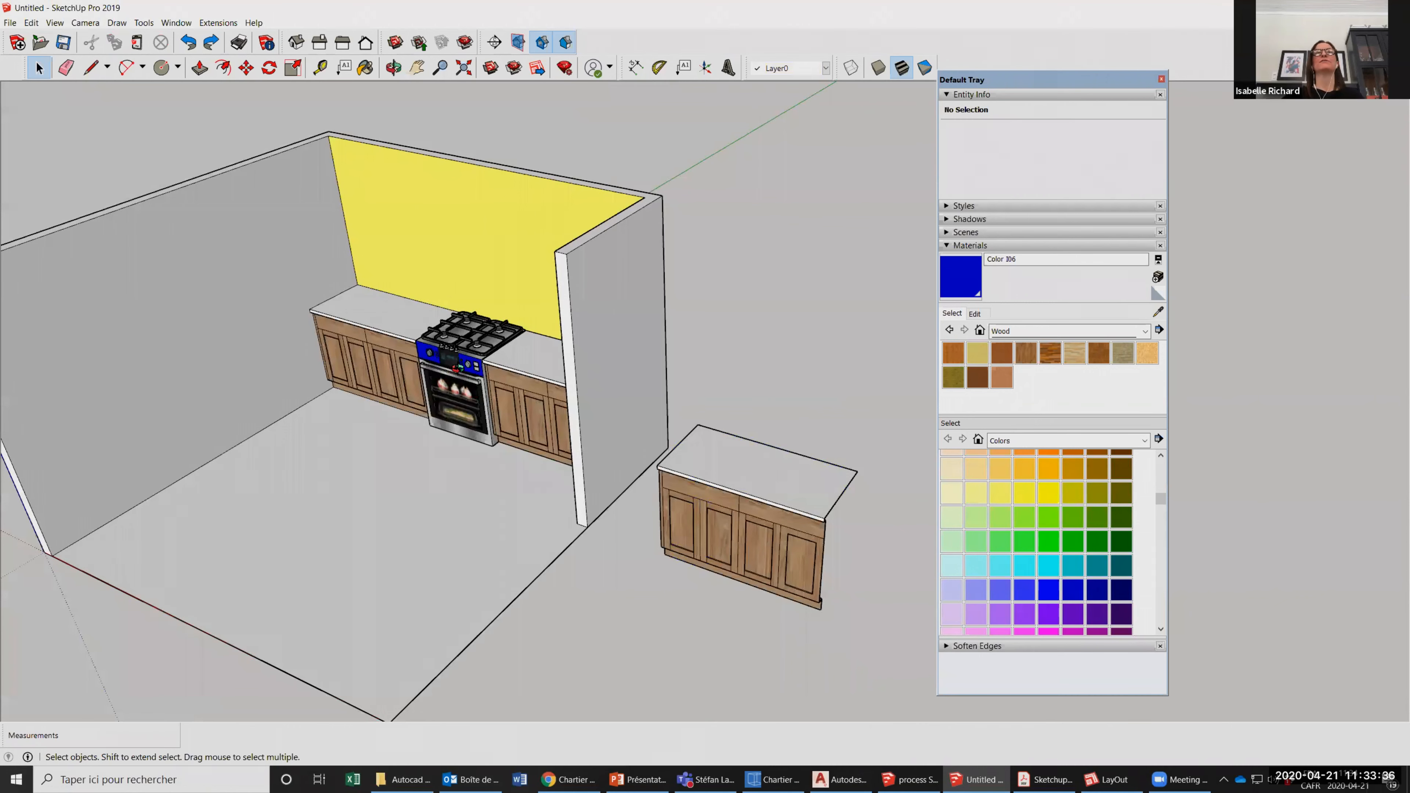
{"action": "scroll", "coordinate": [510, 379], "scroll_direction": "up", "scroll_amount": 3}
{"action": "left_click", "coordinate": [394, 68]}
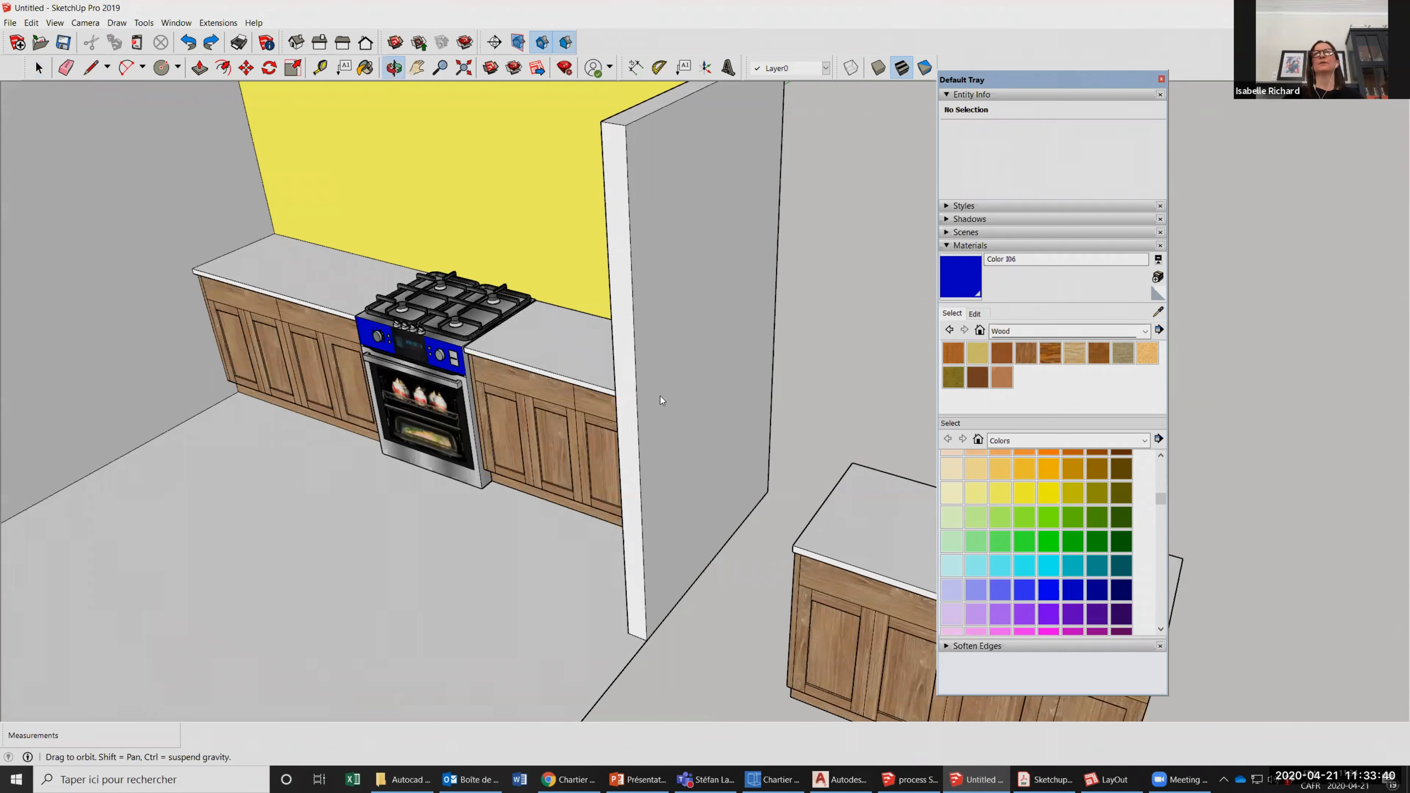
Flip the counter group between the stove and the end wall along the group's red axis.
{"action": "middle_click_drag", "start_coordinate": [660, 395], "coordinate": [759, 584]}
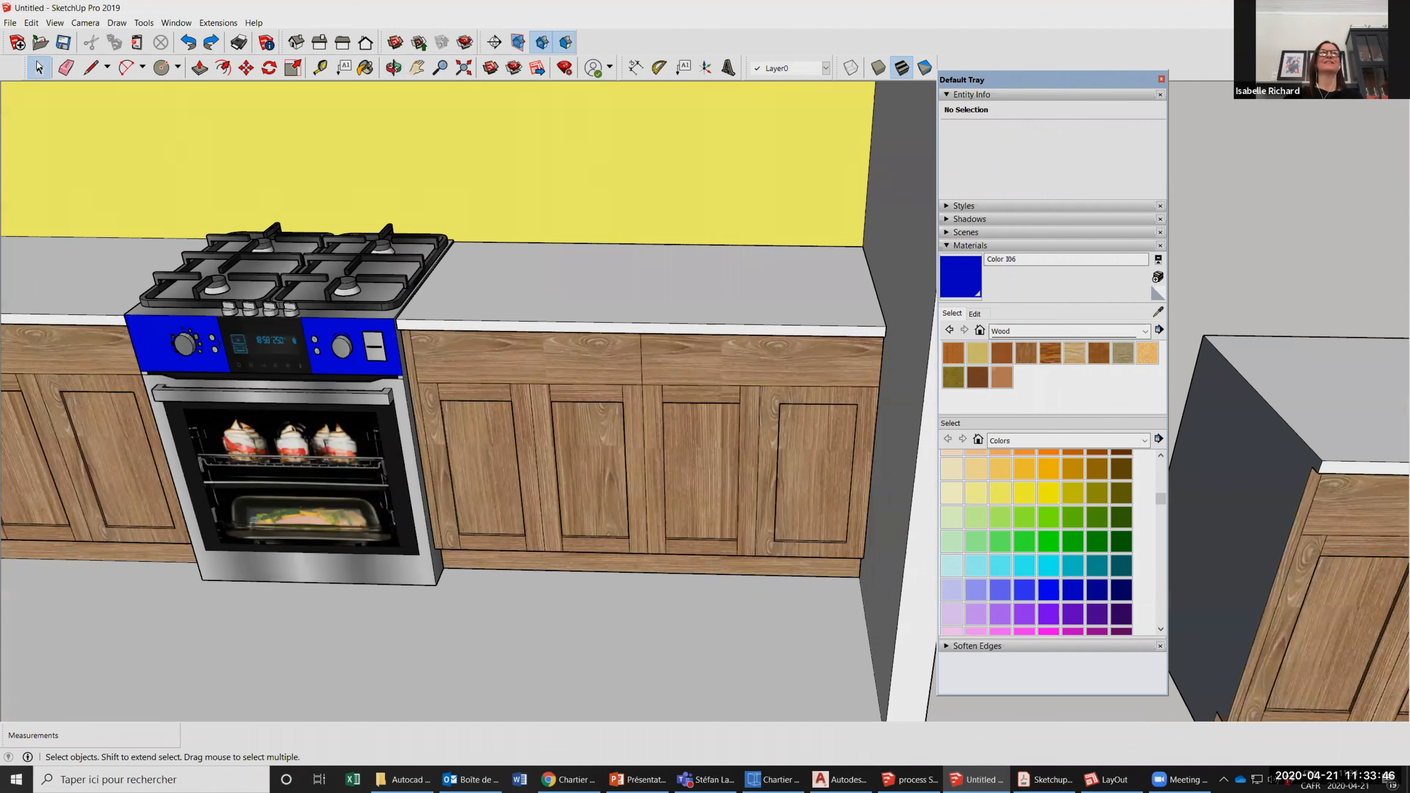
{"action": "right_click", "coordinate": [661, 396]}
{"action": "mouse_move", "coordinate": [758, 580]}
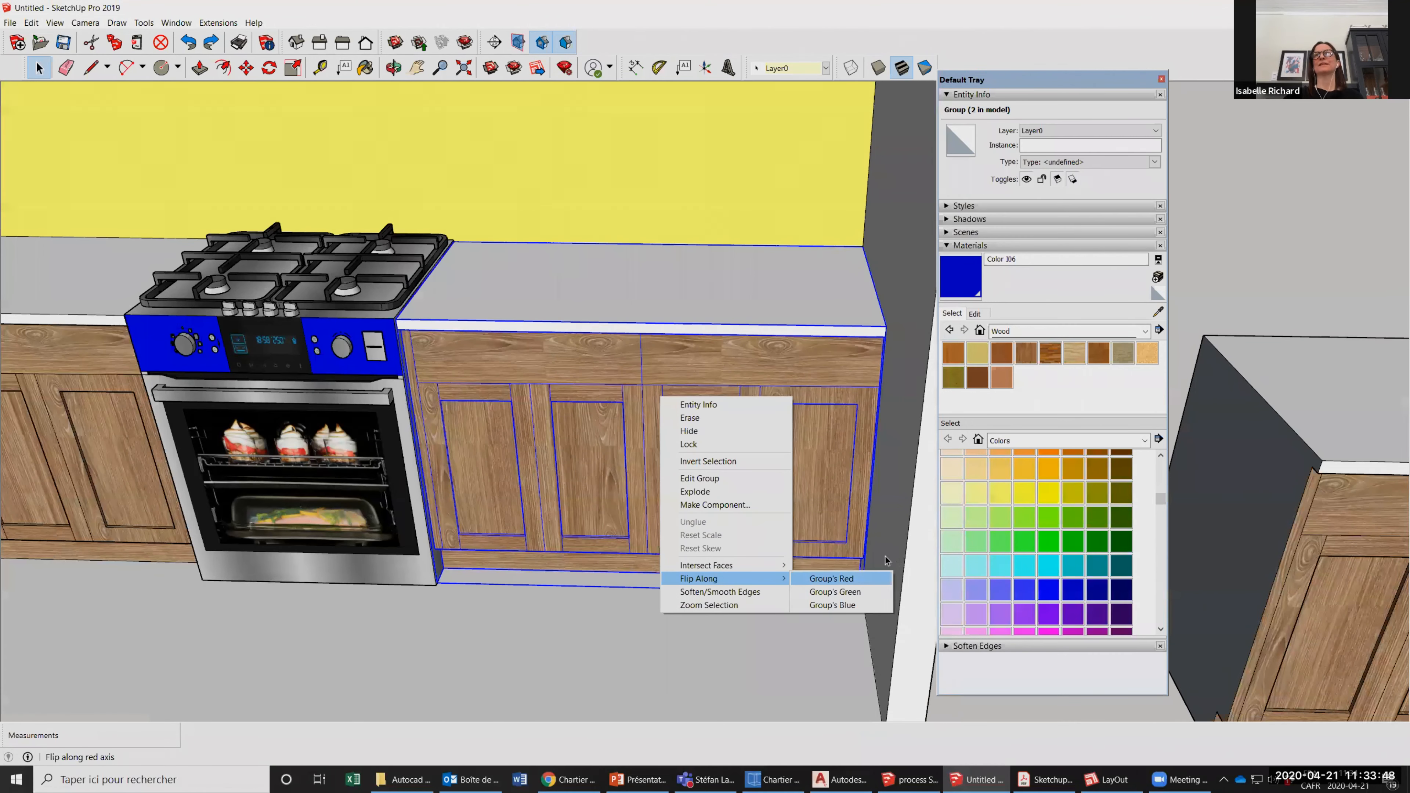
{"action": "left_click", "coordinate": [854, 579]}
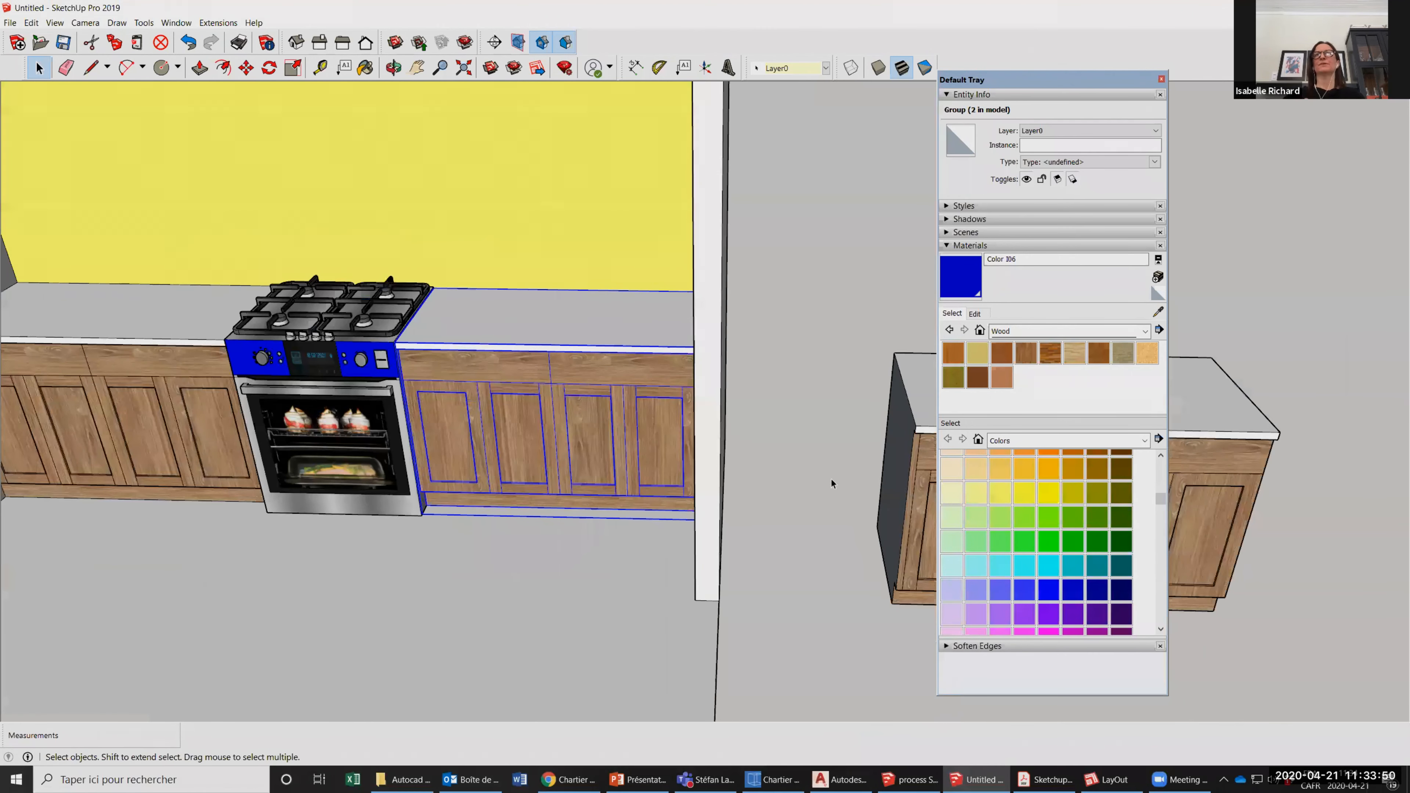
Delete the copied counter group standing outside the room beside the end wall.
{"action": "scroll", "coordinate": [830, 483], "scroll_direction": "down", "scroll_amount": 3}
{"action": "left_click_drag", "start_coordinate": [551, 261], "coordinate": [922, 551]}
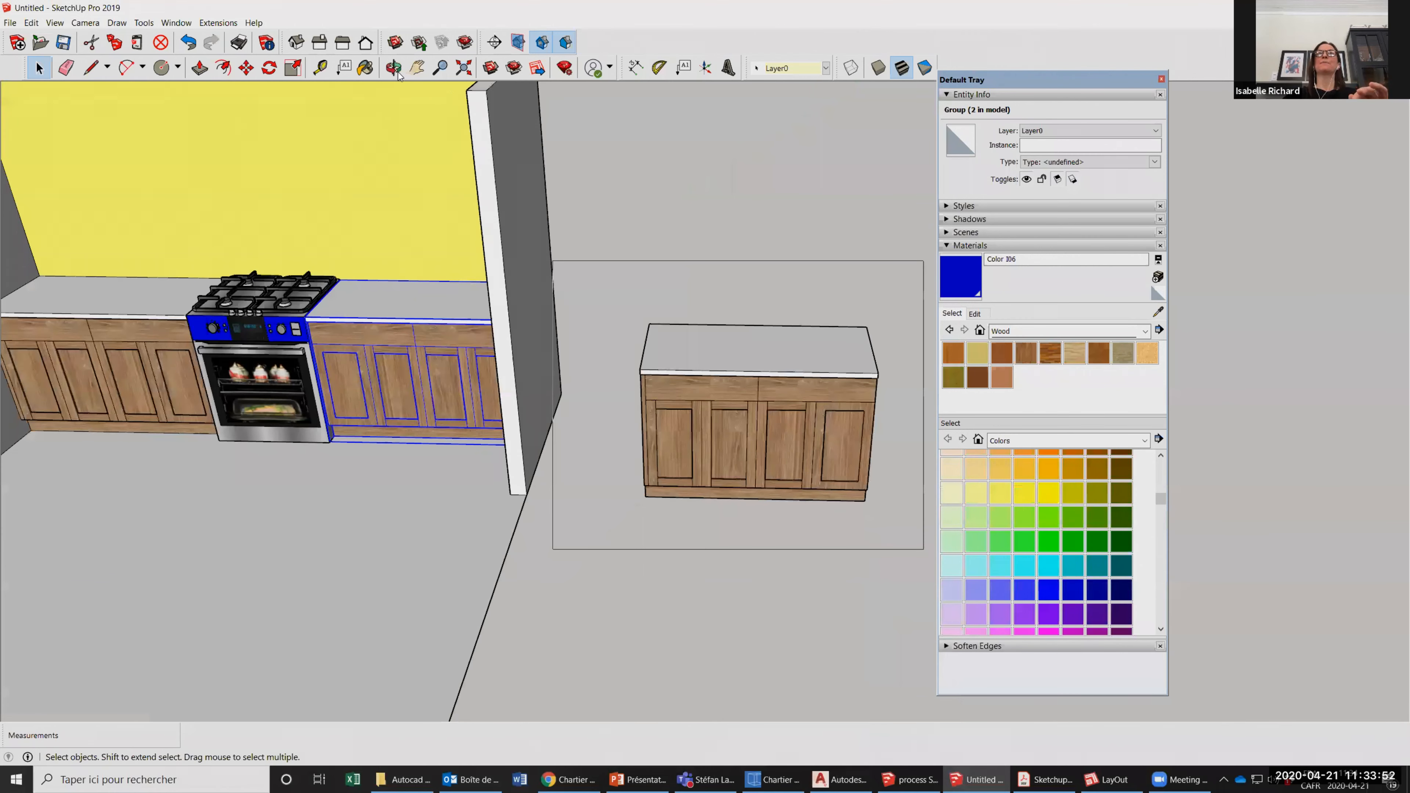
{"action": "key", "text": "Delete"}
Repaint the yellow back wall behind the stove with the Default material.
{"action": "middle_click_drag", "start_coordinate": [589, 333], "coordinate": [620, 351]}
{"action": "left_click", "coordinate": [1157, 312]}
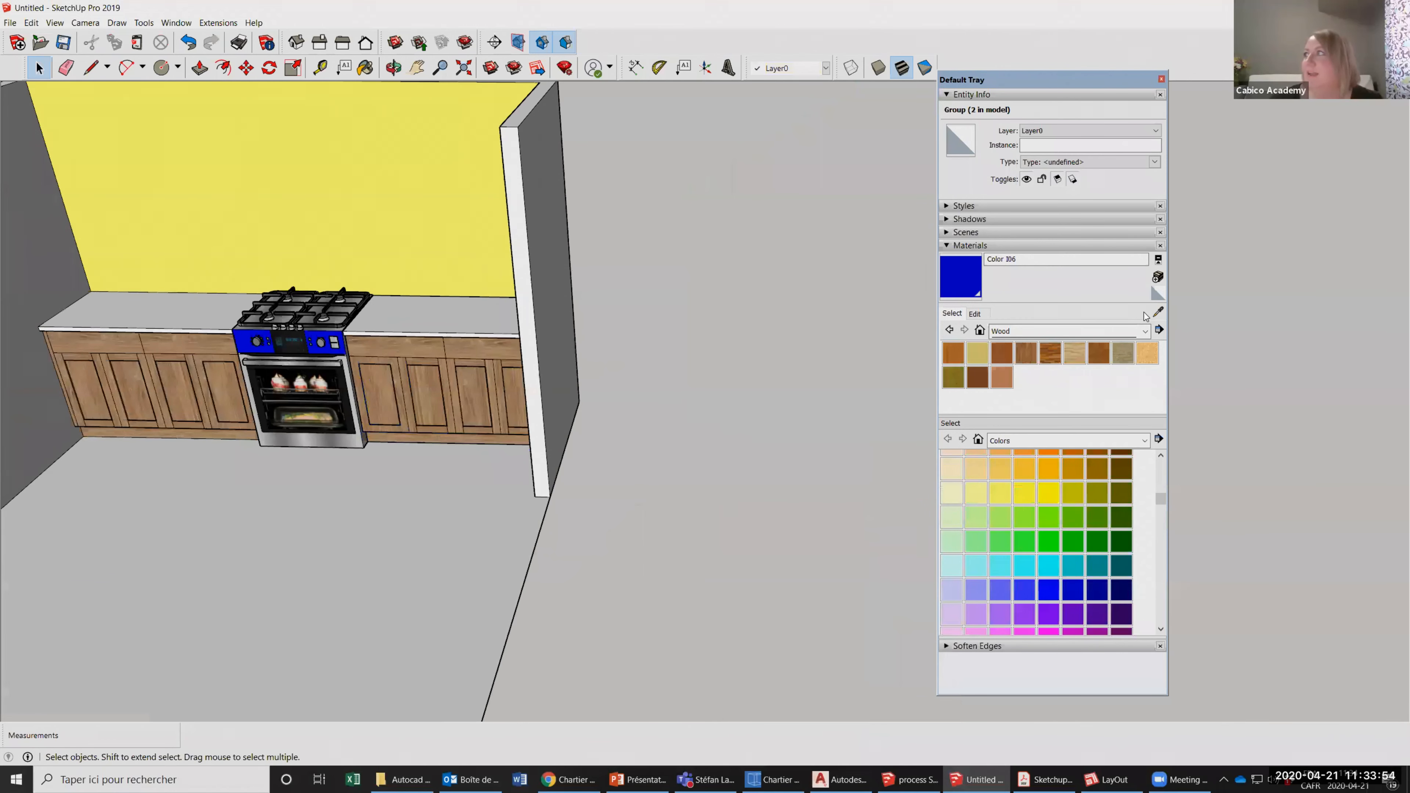
{"action": "left_click", "coordinate": [657, 358]}
{"action": "scroll", "coordinate": [805, 496], "scroll_direction": "down", "scroll_amount": 3}
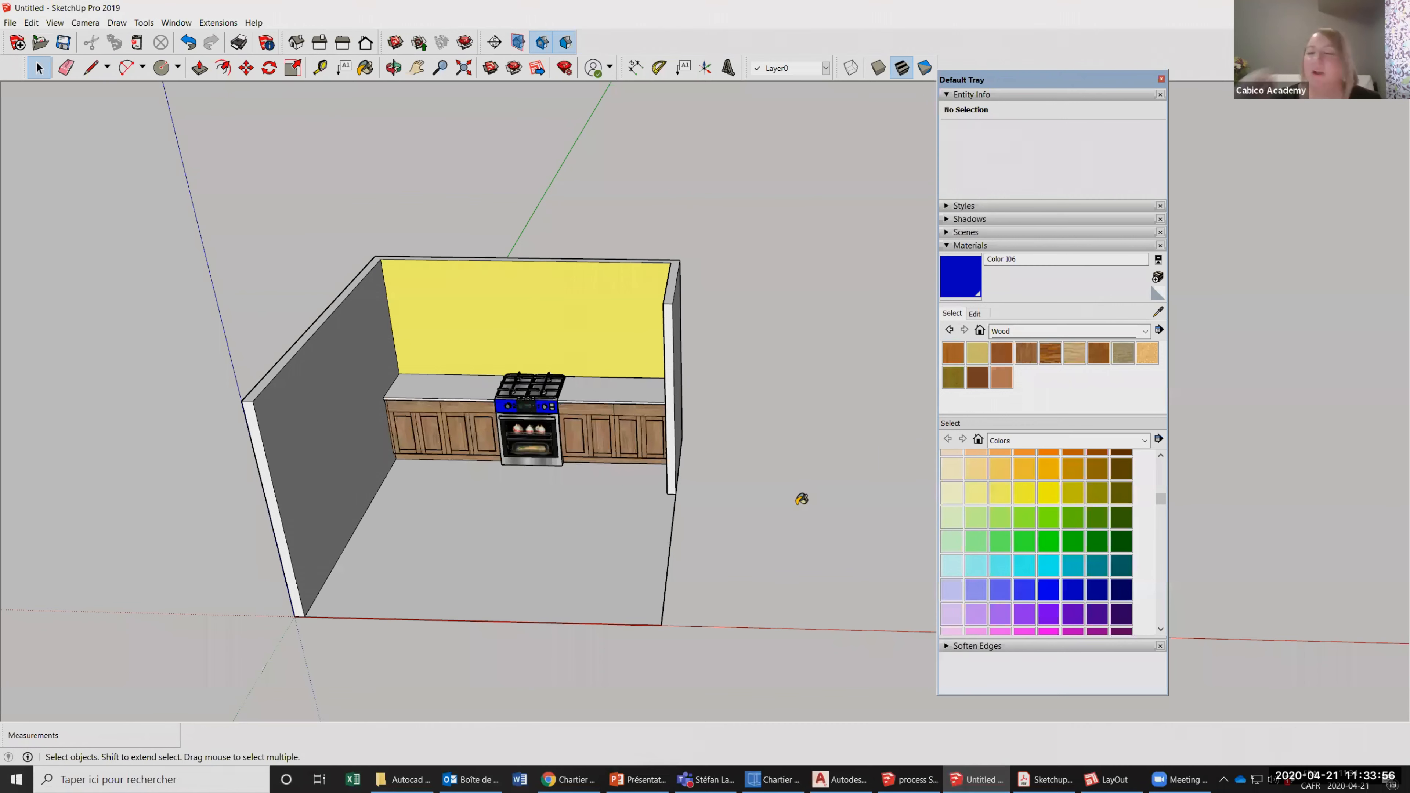
{"action": "mouse_move", "coordinate": [702, 446]}
{"action": "middle_mouse_down"}
{"action": "mouse_move", "coordinate": [608, 446]}
{"action": "mouse_move", "coordinate": [786, 479]}
{"action": "middle_mouse_up"}
{"action": "left_click", "coordinate": [532, 339]}
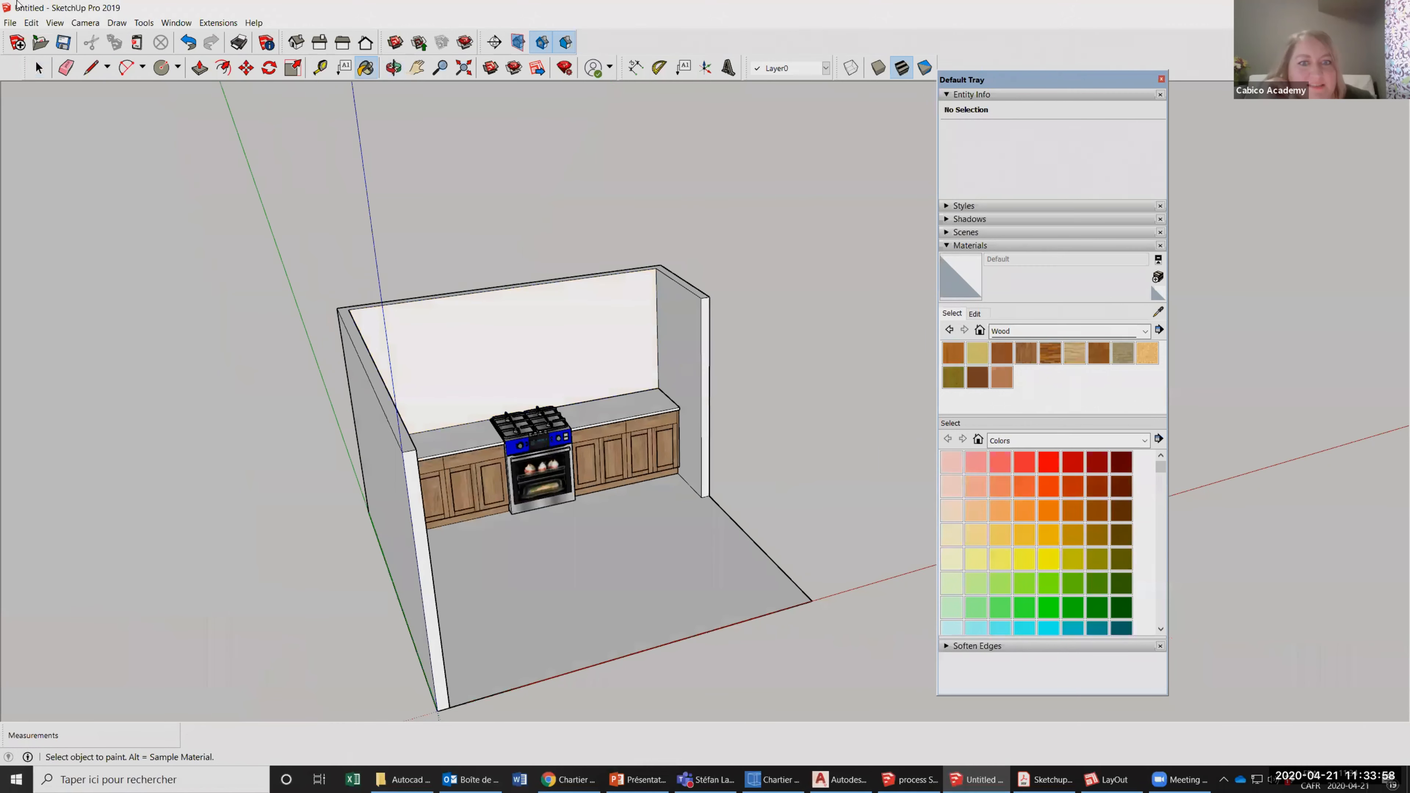
{"action": "scroll", "coordinate": [616, 450], "scroll_direction": "up", "scroll_amount": 3}
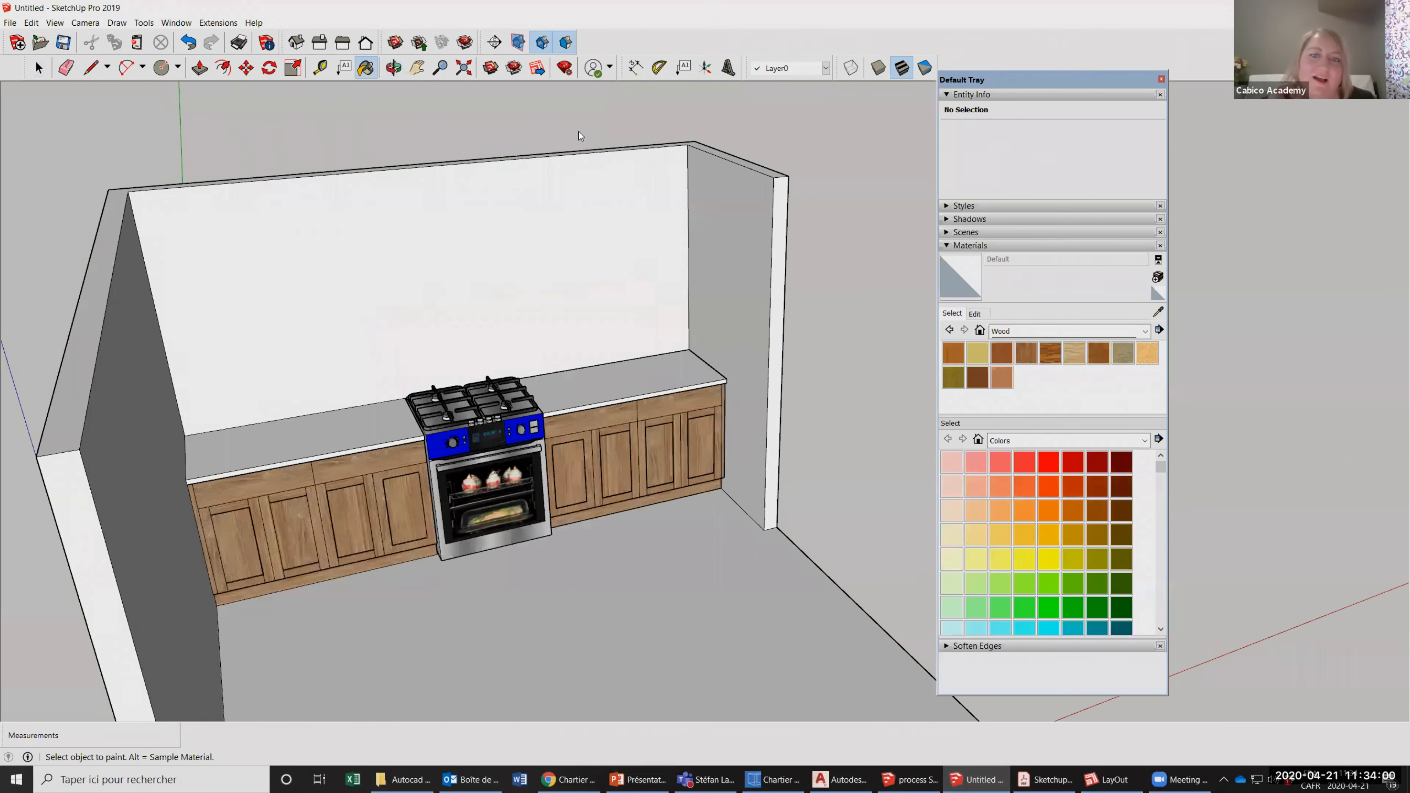
{"action": "left_click", "coordinate": [10, 23]}
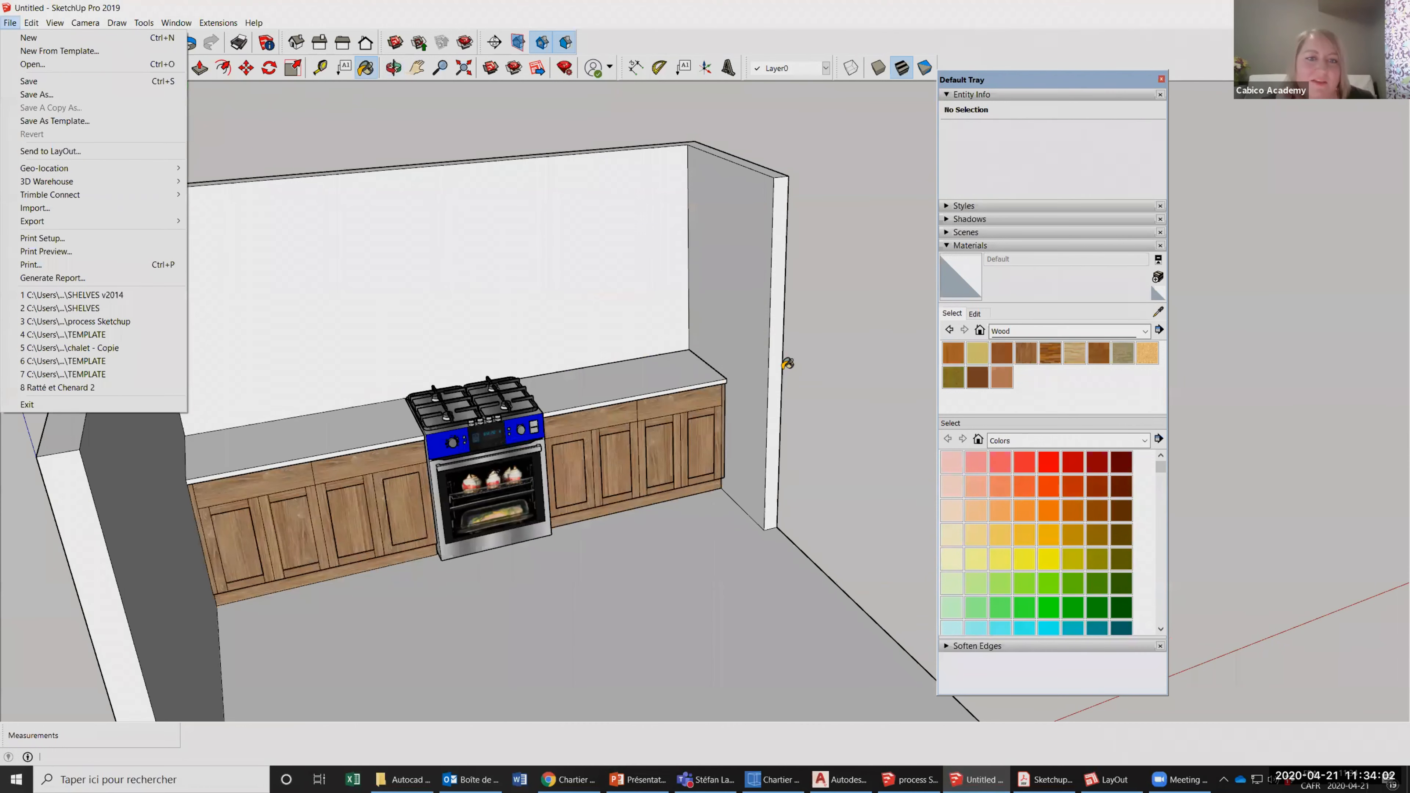
{"action": "left_click", "coordinate": [787, 364]}
{"action": "scroll", "coordinate": [791, 363], "scroll_direction": "down", "scroll_amount": 3}
{"action": "scroll", "coordinate": [795, 363], "scroll_direction": "up", "scroll_amount": 1}
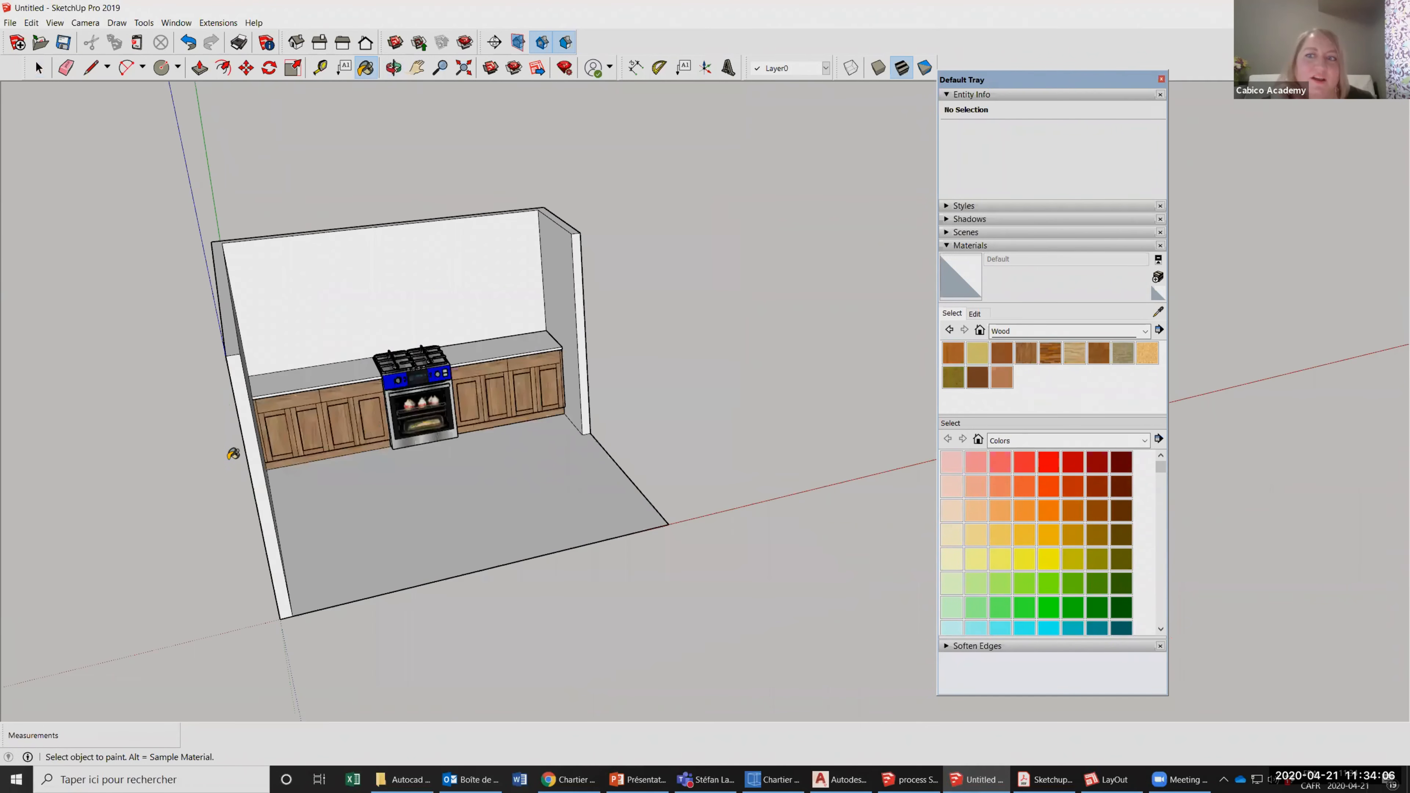
{"action": "scroll", "coordinate": [236, 451], "scroll_direction": "down", "scroll_amount": 2}
{"action": "scroll", "coordinate": [362, 389], "scroll_direction": "down", "scroll_amount": 2}
{"action": "scroll", "coordinate": [614, 442], "scroll_direction": "up", "scroll_amount": 3}
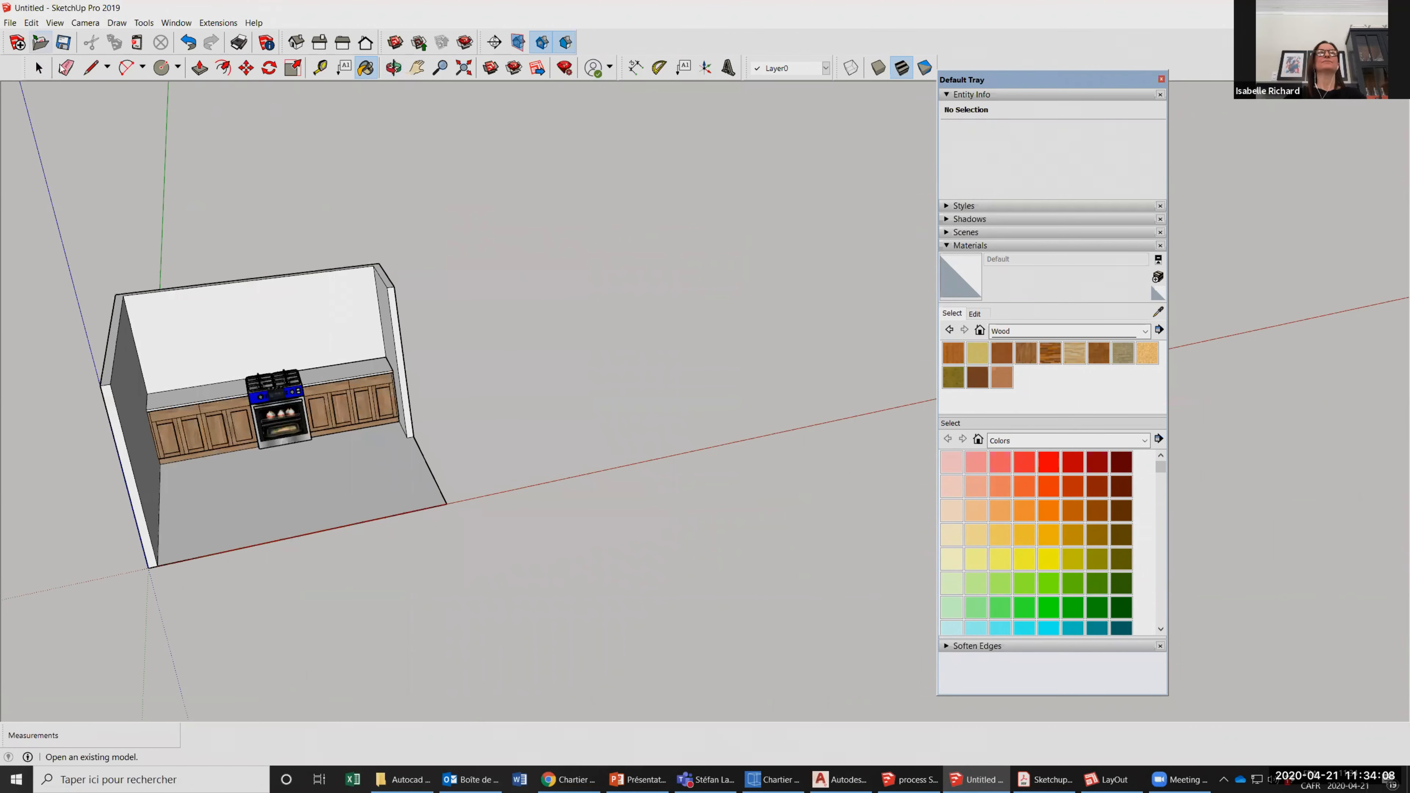
{"action": "middle_click_drag", "start_coordinate": [594, 420], "coordinate": [456, 481]}
{"action": "left_click_drag", "start_coordinate": [457, 482], "coordinate": [478, 528]}
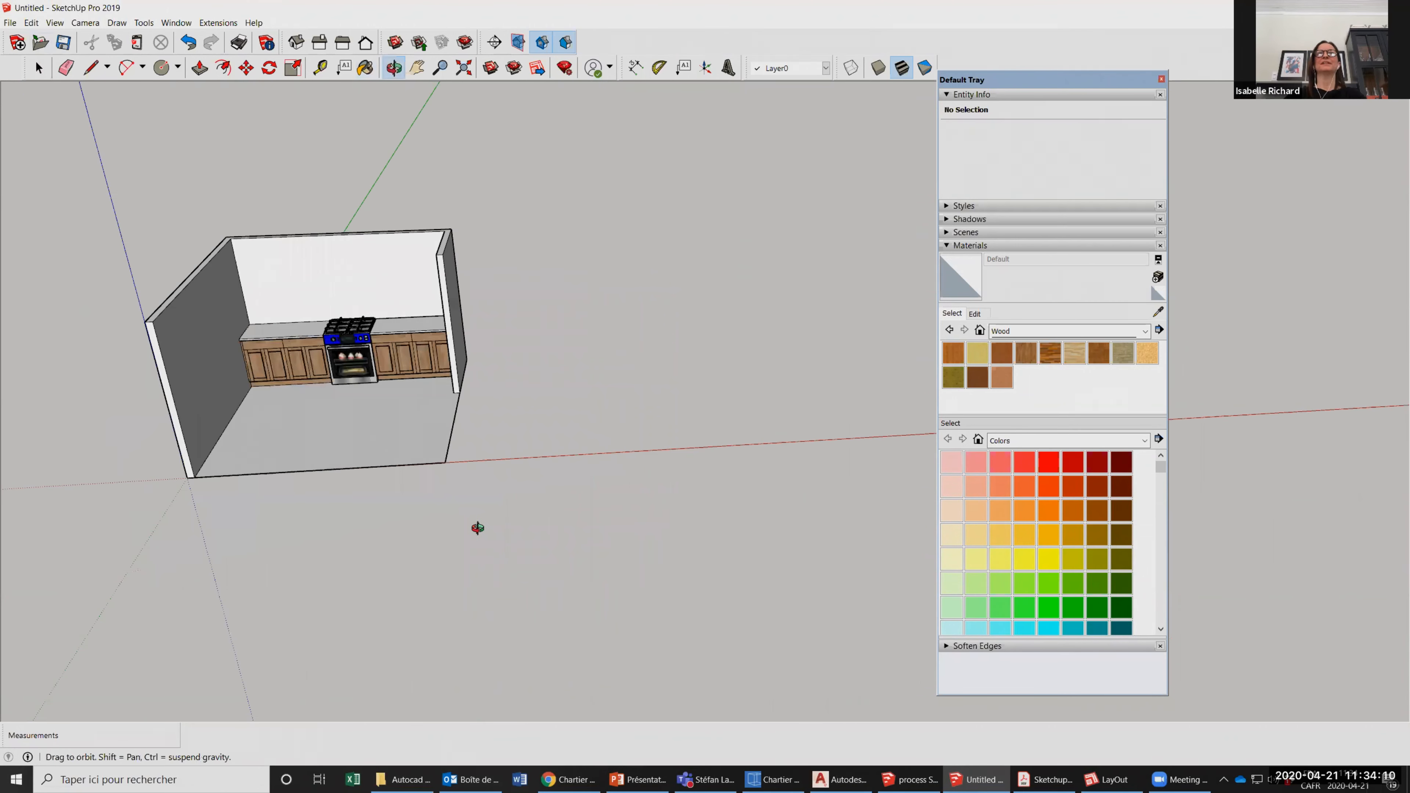
{"action": "left_click_drag", "start_coordinate": [723, 506], "coordinate": [701, 453]}
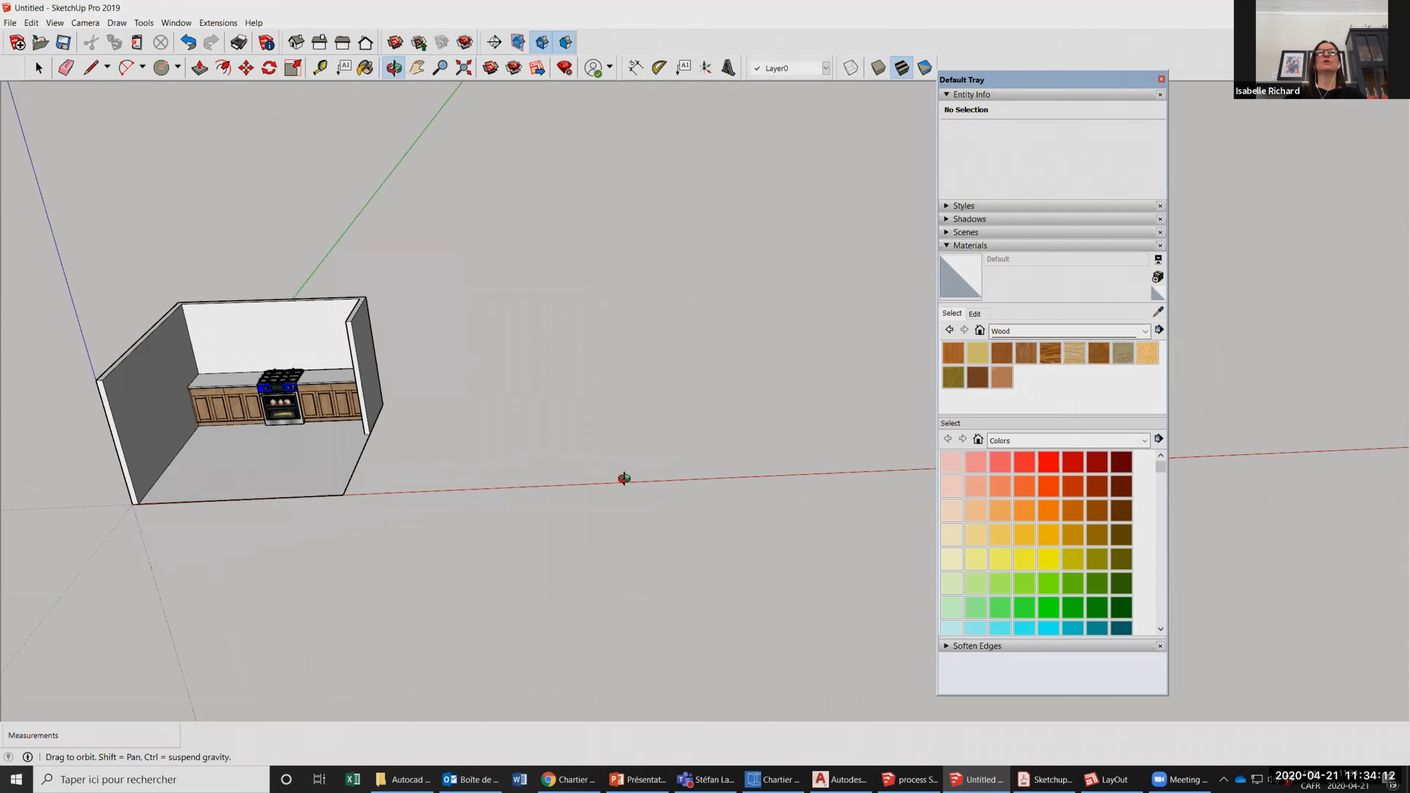
{"action": "left_click_drag", "start_coordinate": [624, 478], "coordinate": [68, 371]}
{"action": "left_click_drag", "start_coordinate": [366, 387], "coordinate": [7, 319]}
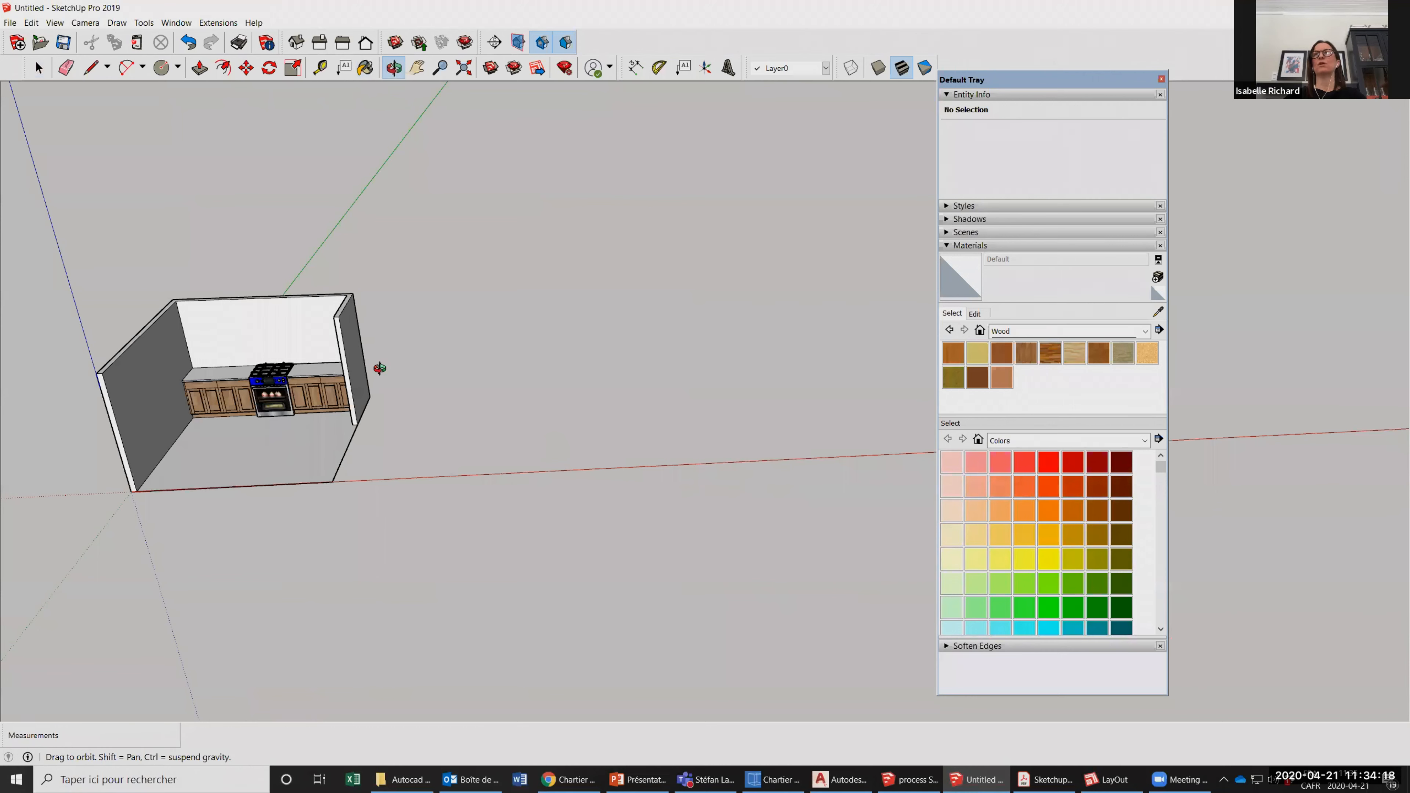
{"action": "left_click_drag", "start_coordinate": [361, 395], "coordinate": [360, 392]}
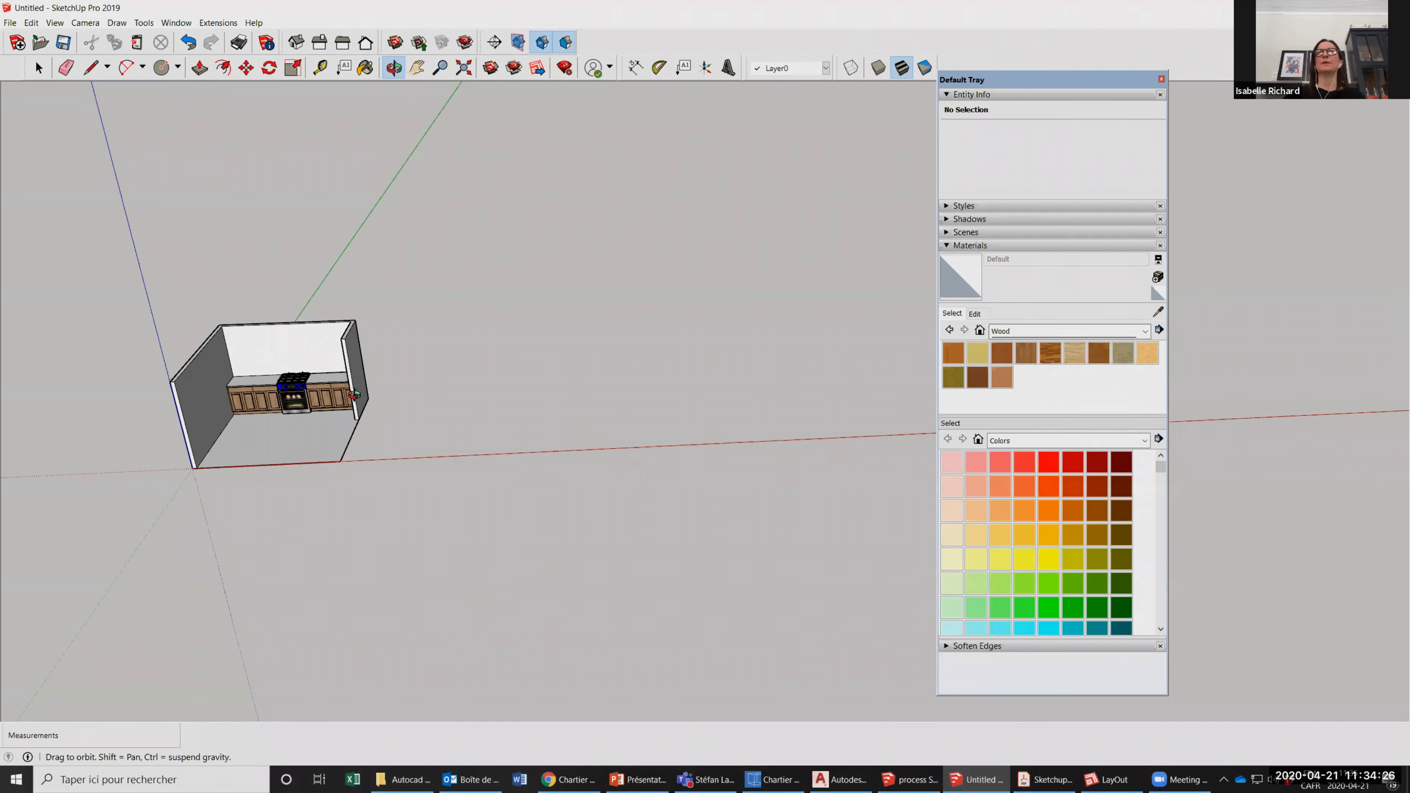
{"action": "left_click_drag", "start_coordinate": [572, 424], "coordinate": [576, 420]}
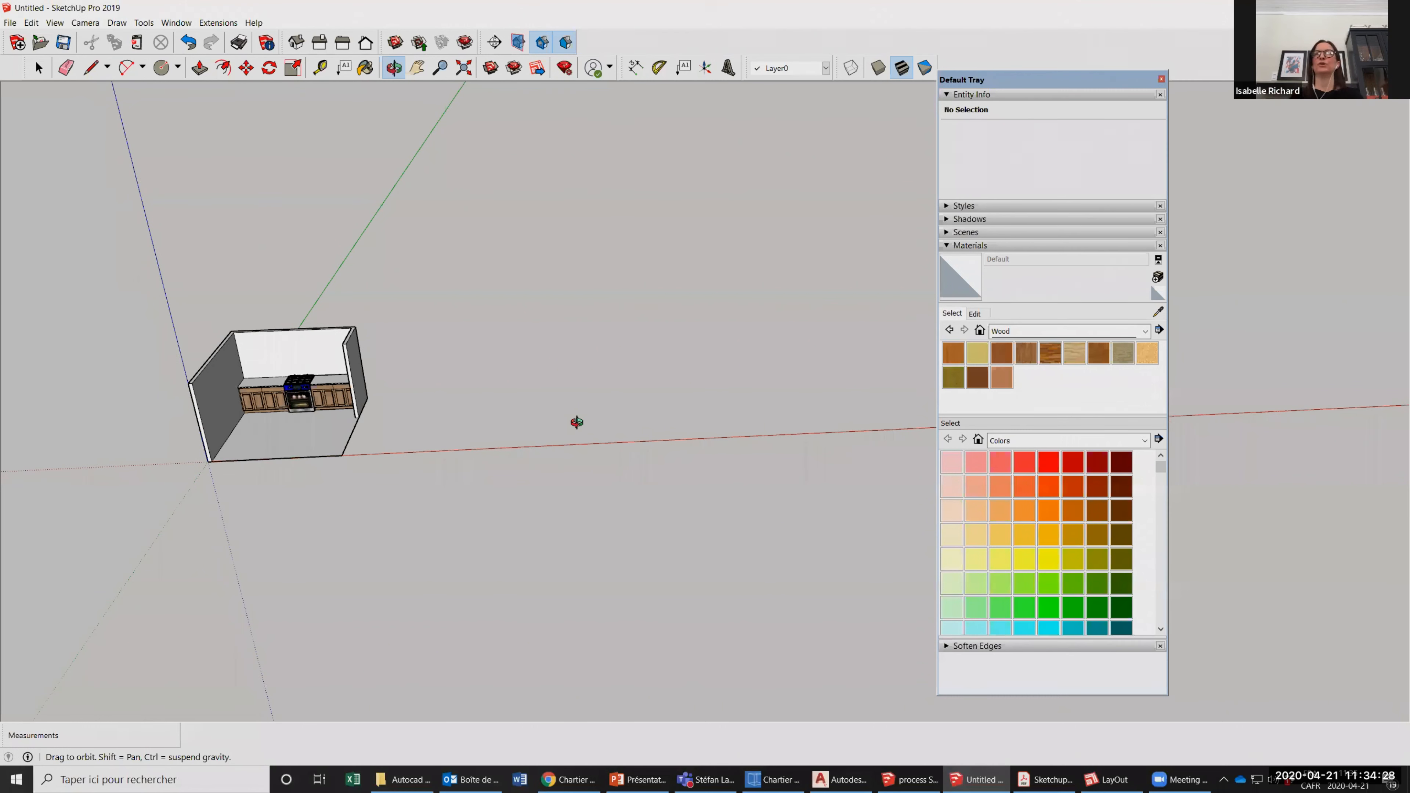
{"action": "scroll", "coordinate": [577, 422], "scroll_direction": "up", "scroll_amount": 1}
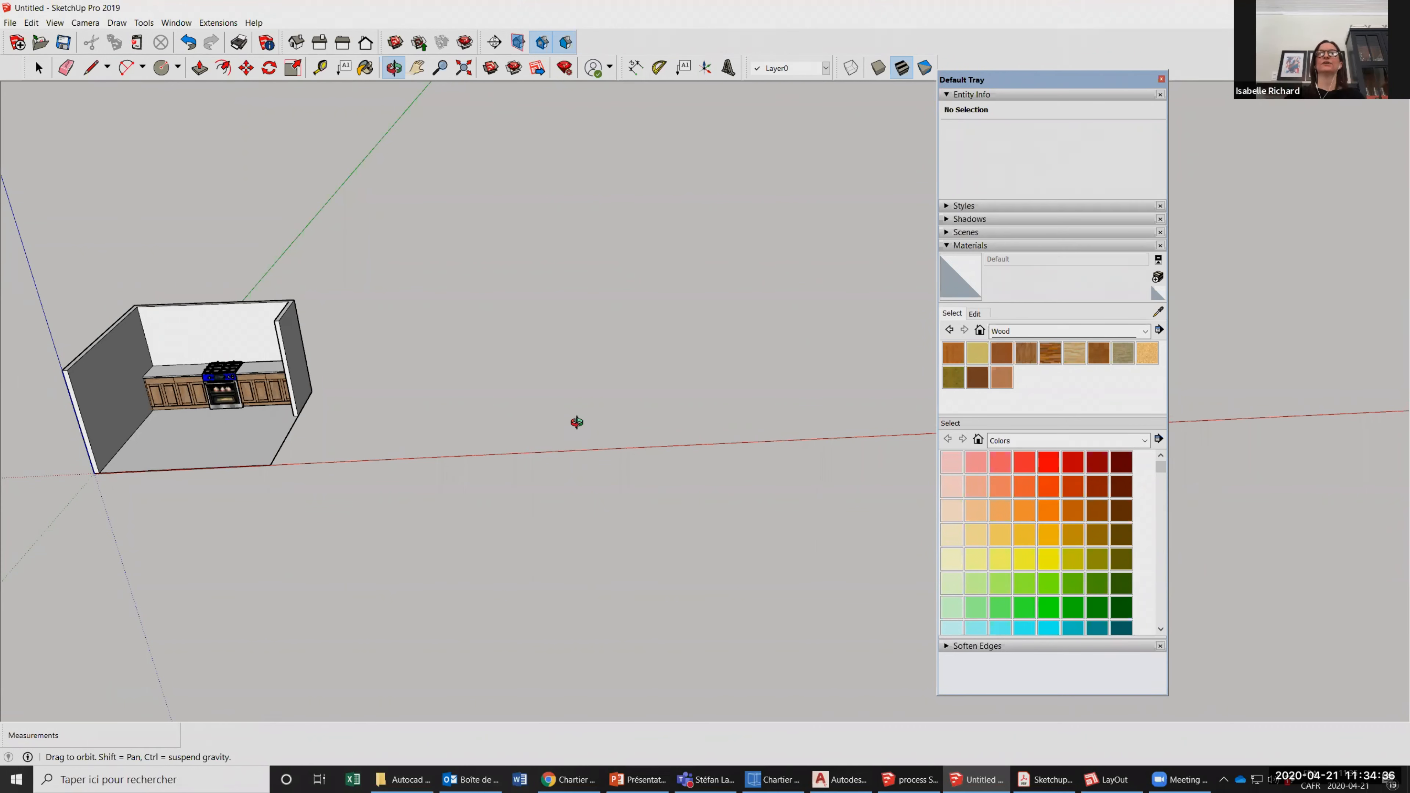
Switch to AutoCAD and examine the STEP1.dwg floor plan with its walls, windows and furniture.
{"action": "left_click", "coordinate": [841, 780]}
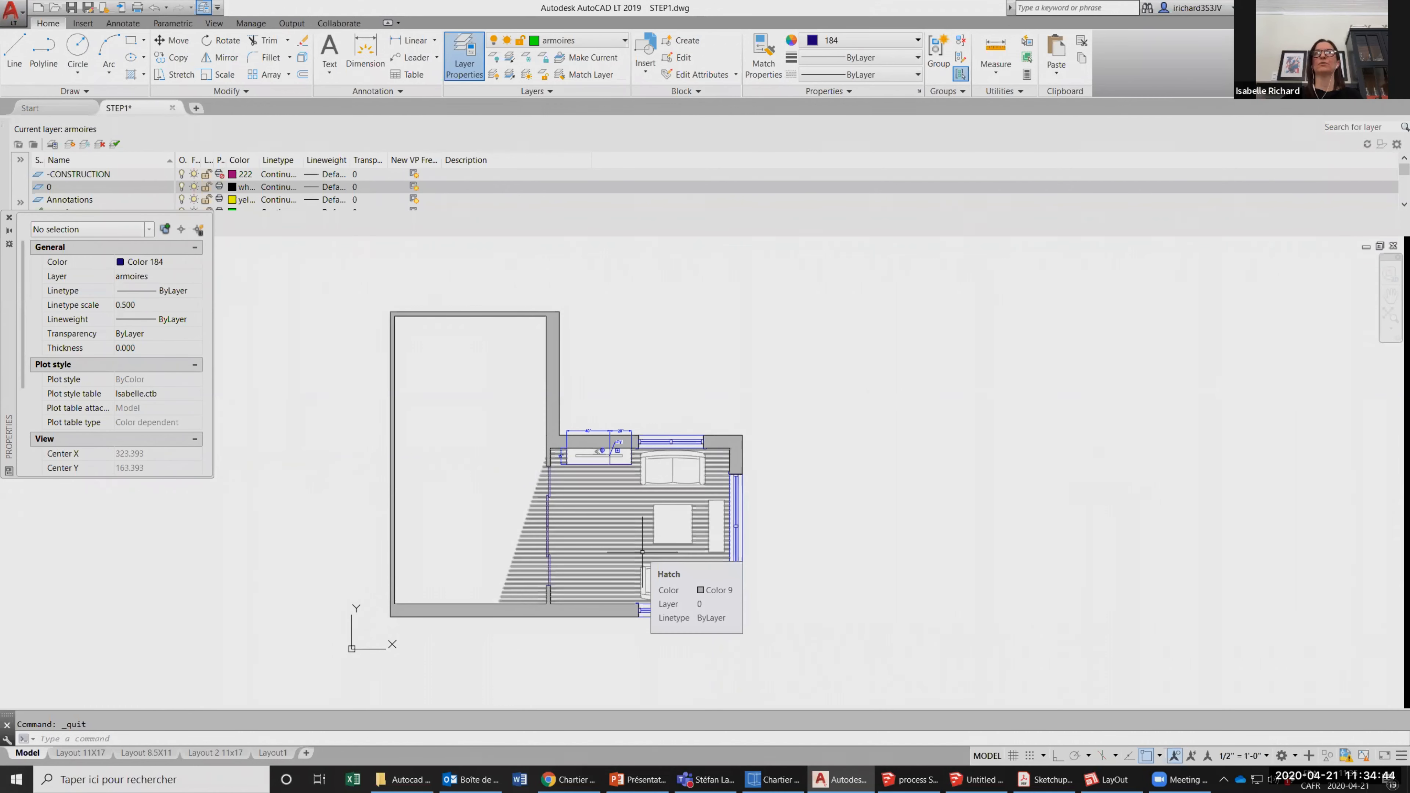
{"action": "middle_click_drag", "start_coordinate": [941, 519], "coordinate": [905, 468]}
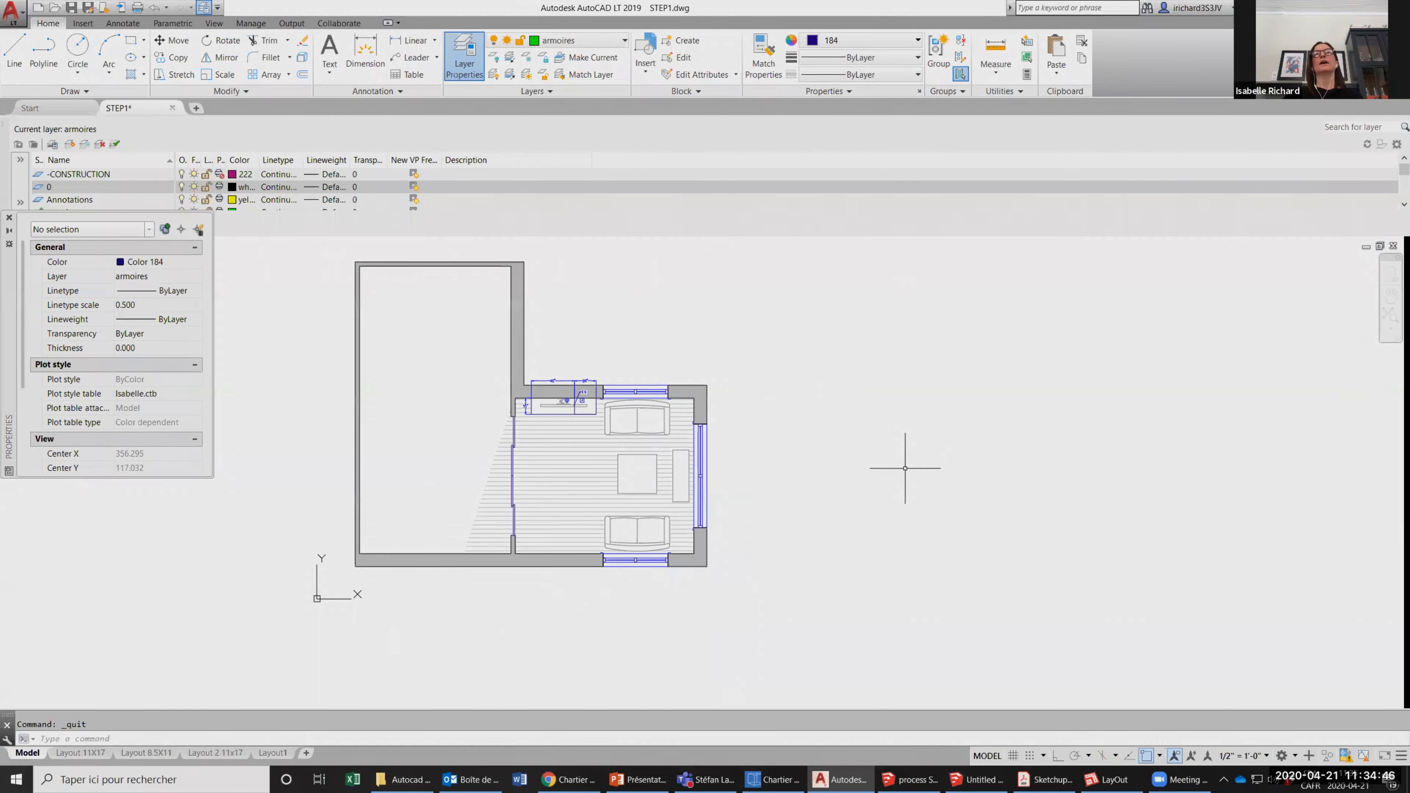
{"action": "scroll", "coordinate": [909, 489], "scroll_direction": "down", "scroll_amount": 1}
{"action": "scroll", "coordinate": [668, 328], "scroll_direction": "up", "scroll_amount": 1}
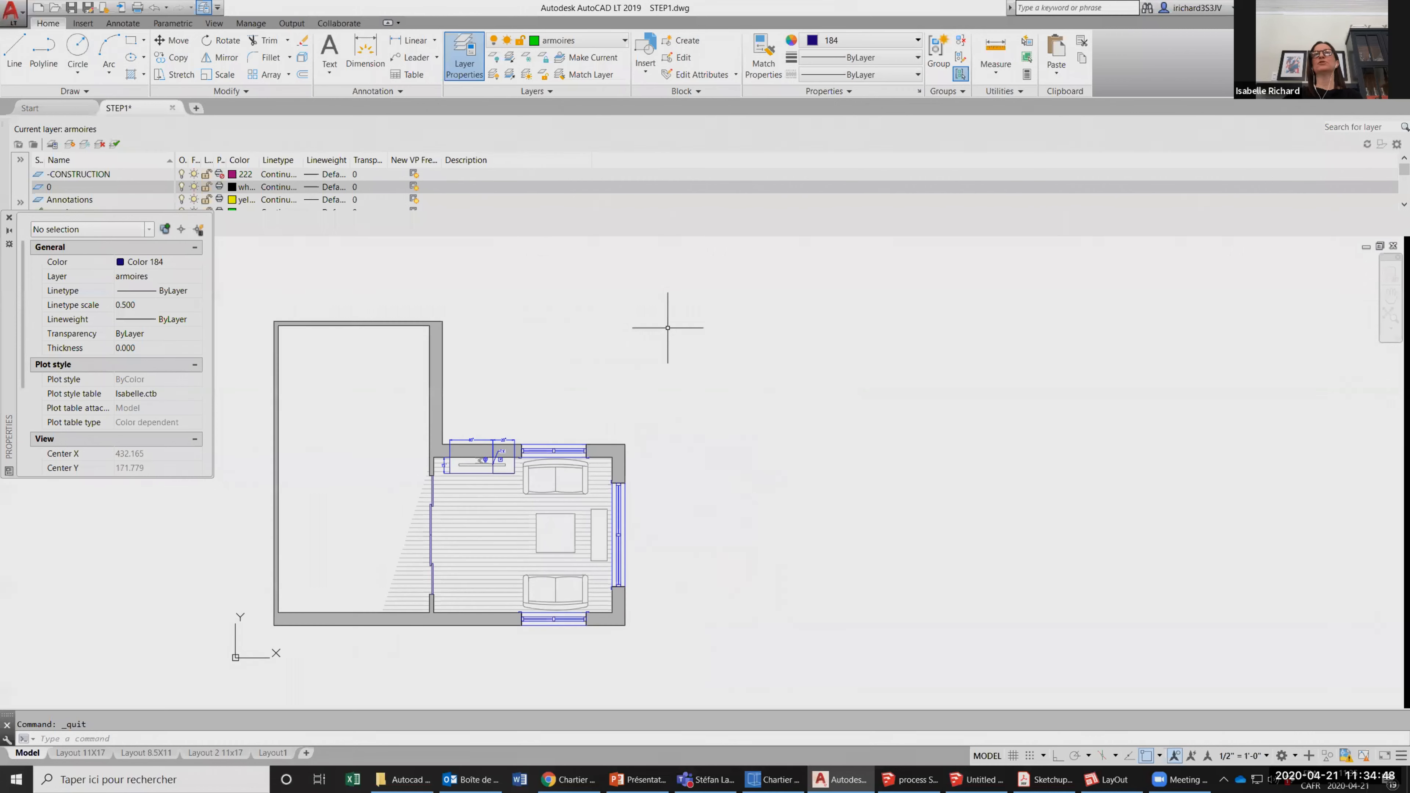
{"action": "scroll", "coordinate": [813, 390], "scroll_direction": "down", "scroll_amount": 1}
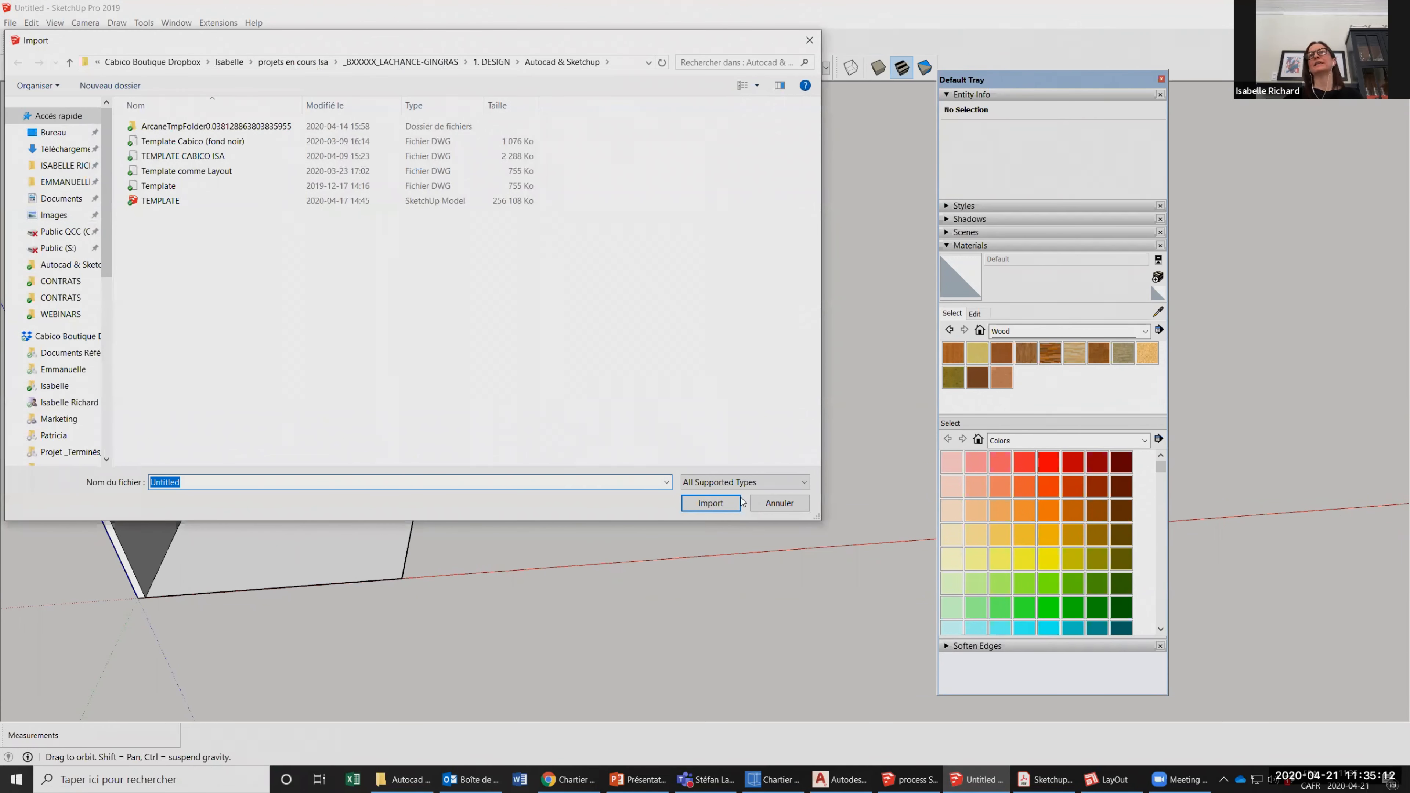
Import the STEP1 DWG file from the WEBINARS project's 1. DESIGN > Autocad & Sketchup folder into the SketchUp model and dismiss the import results.
{"action": "left_click", "coordinate": [745, 482]}
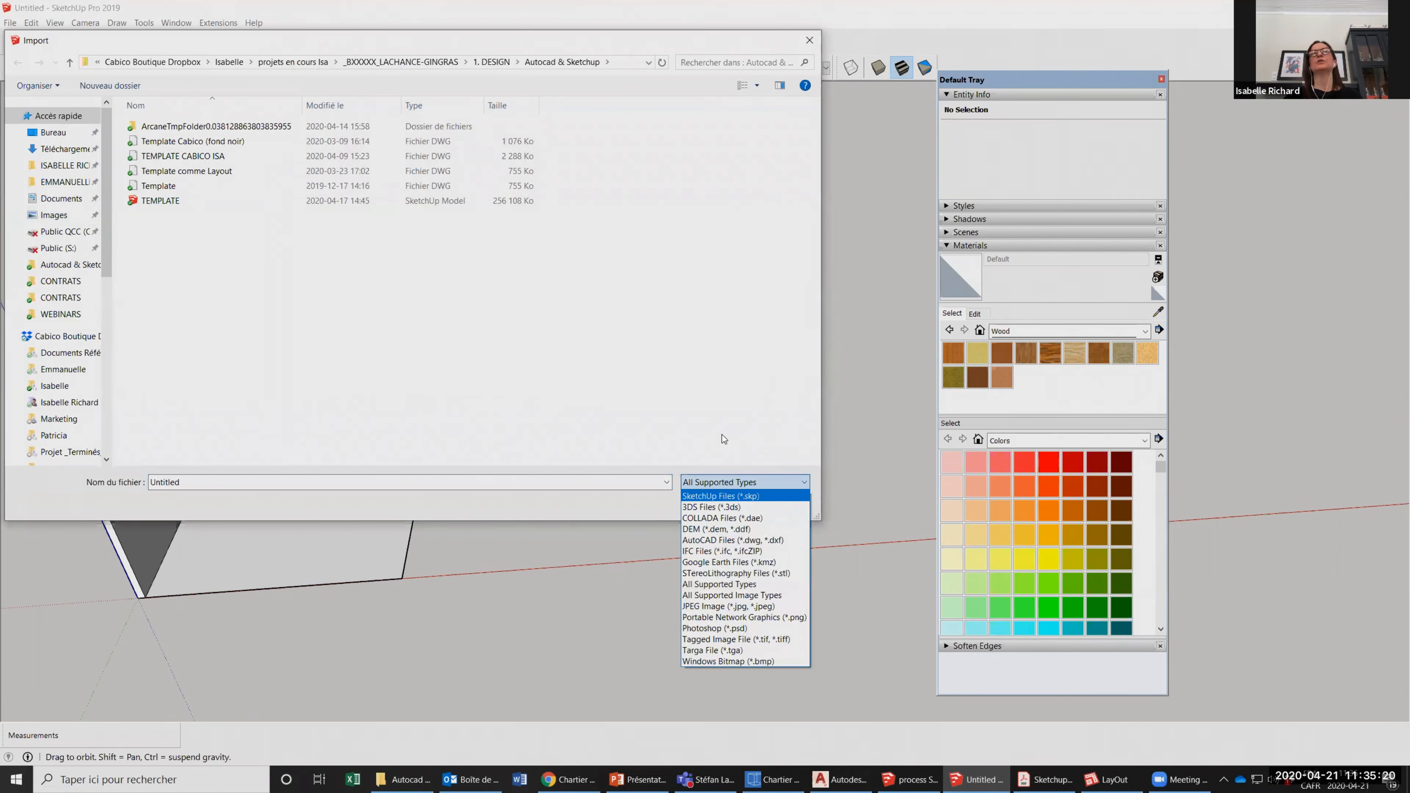
{"action": "left_click", "coordinate": [597, 343]}
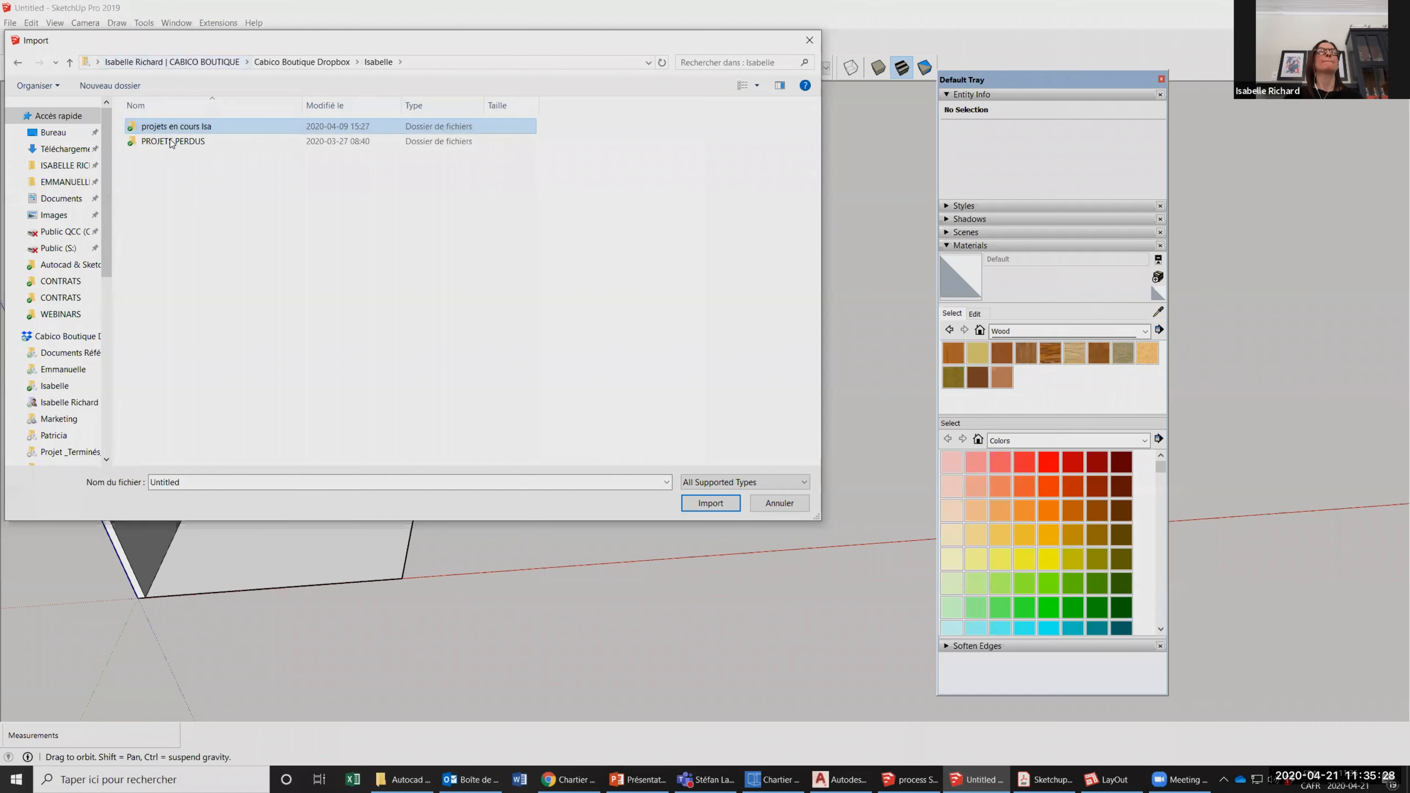
{"action": "double_click", "coordinate": [171, 128]}
{"action": "double_click", "coordinate": [171, 320]}
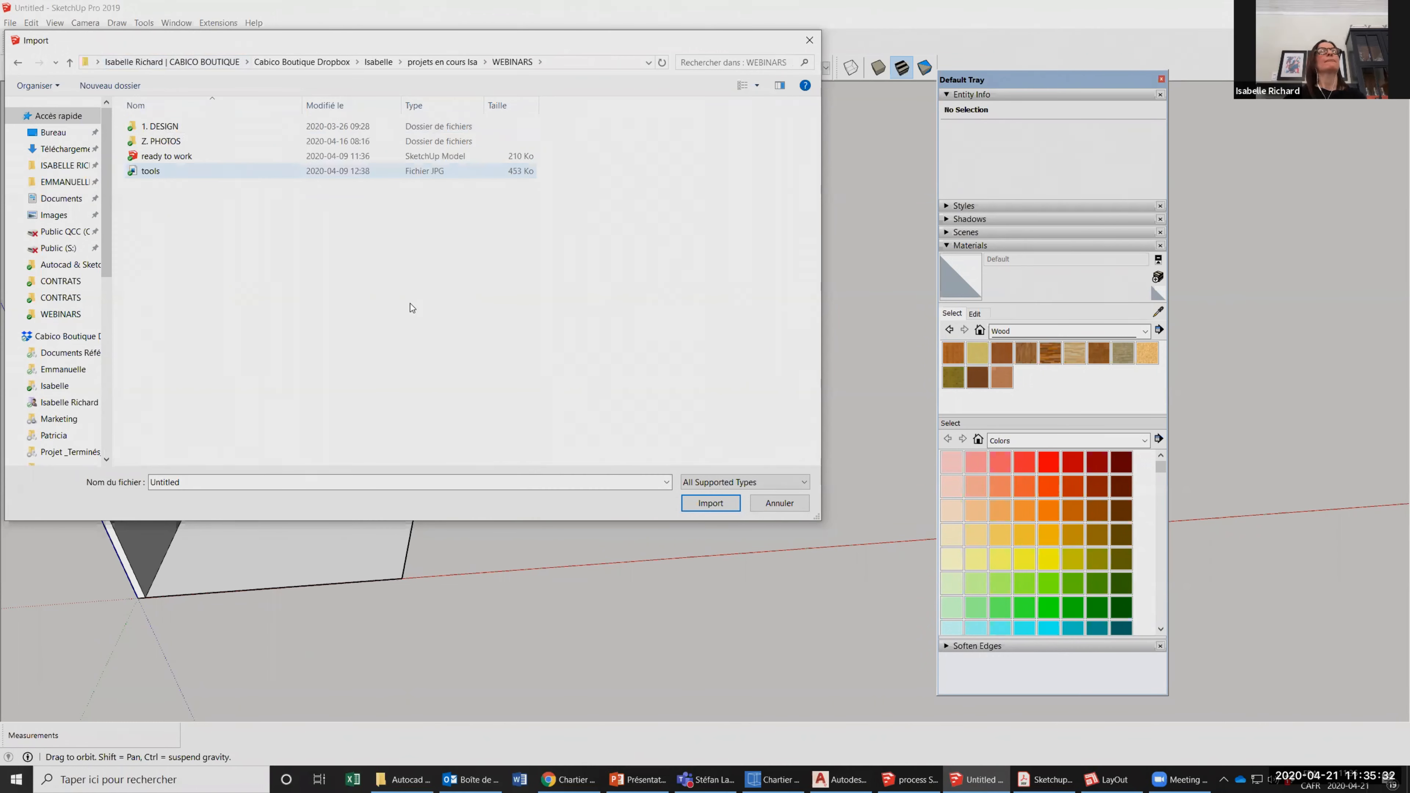
{"action": "left_click", "coordinate": [159, 126]}
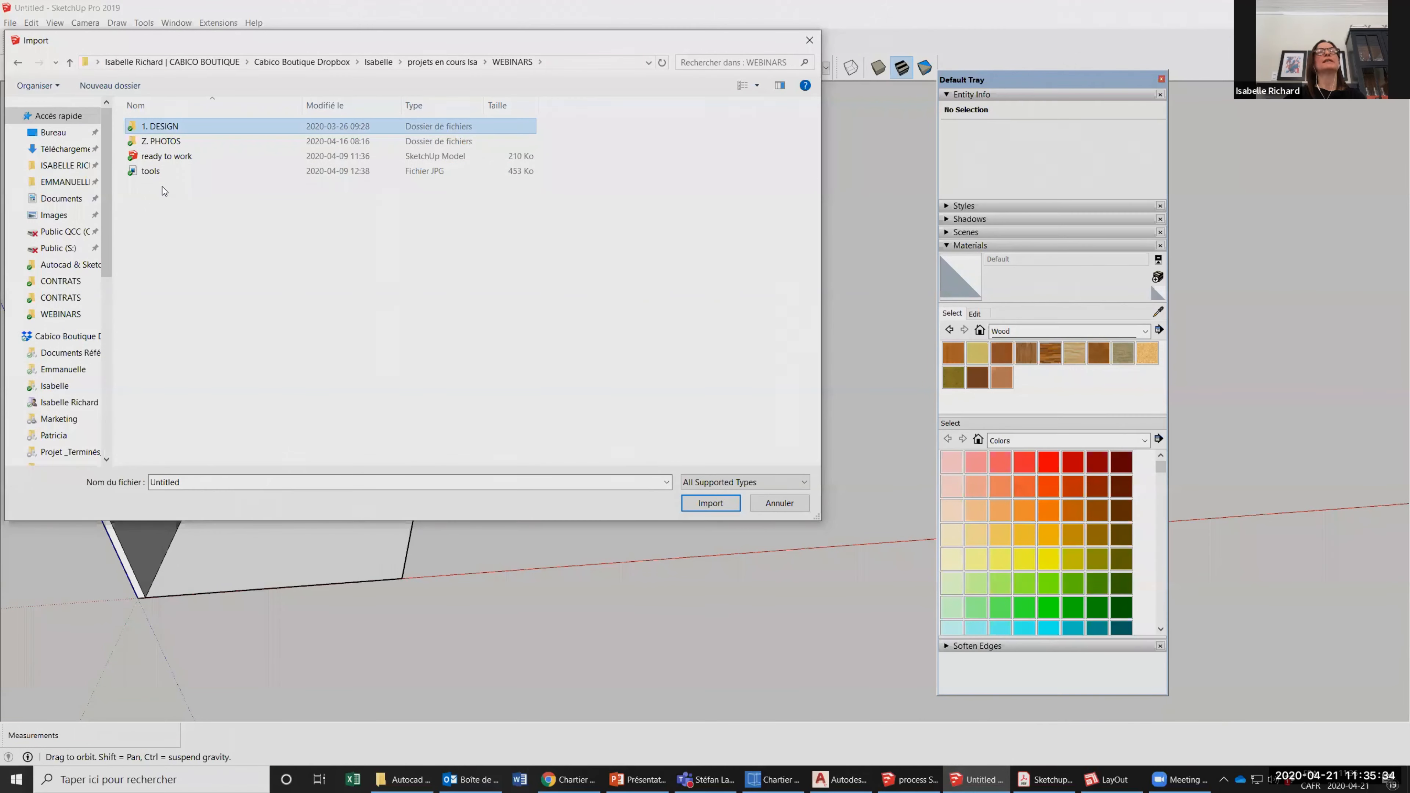
{"action": "double_click", "coordinate": [162, 186]}
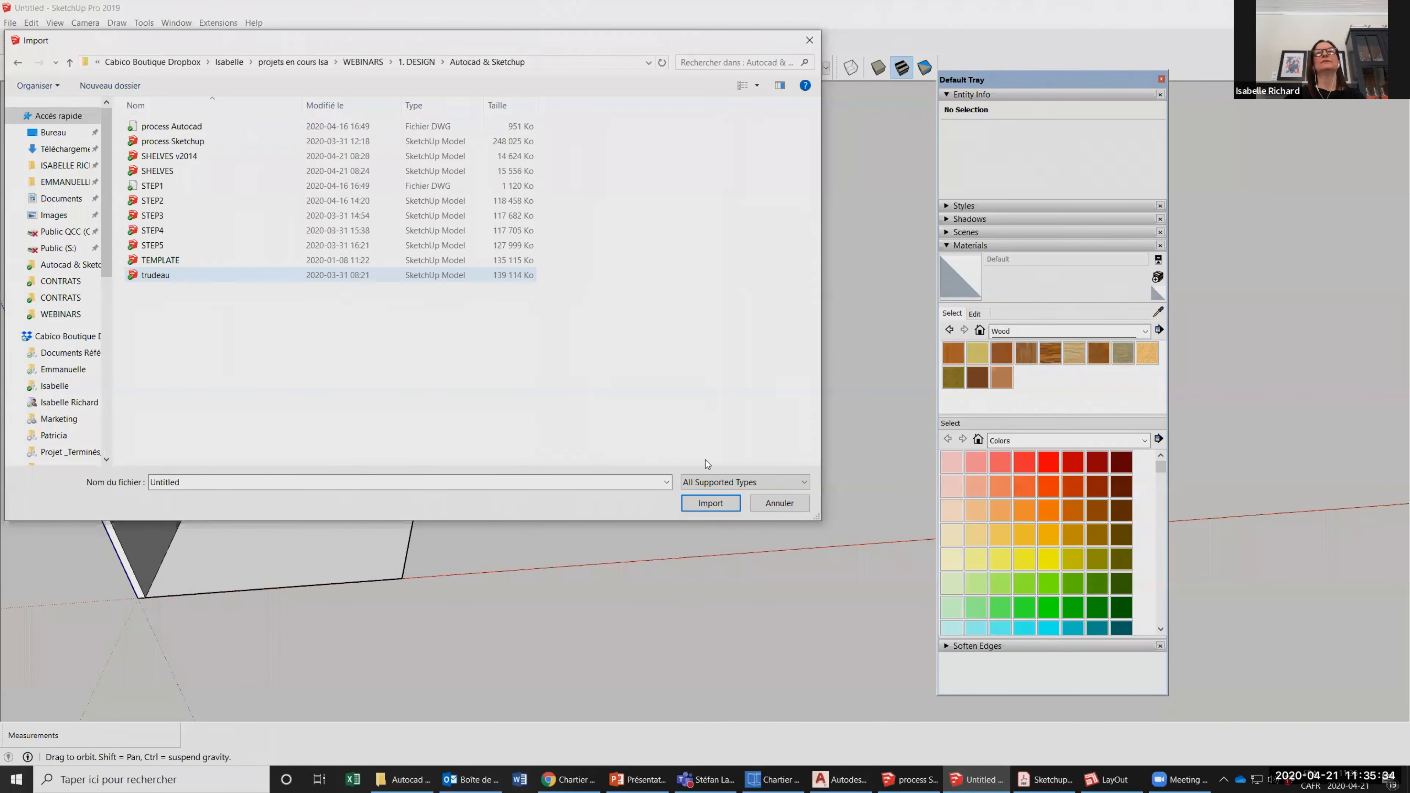
{"action": "left_click", "coordinate": [710, 503]}
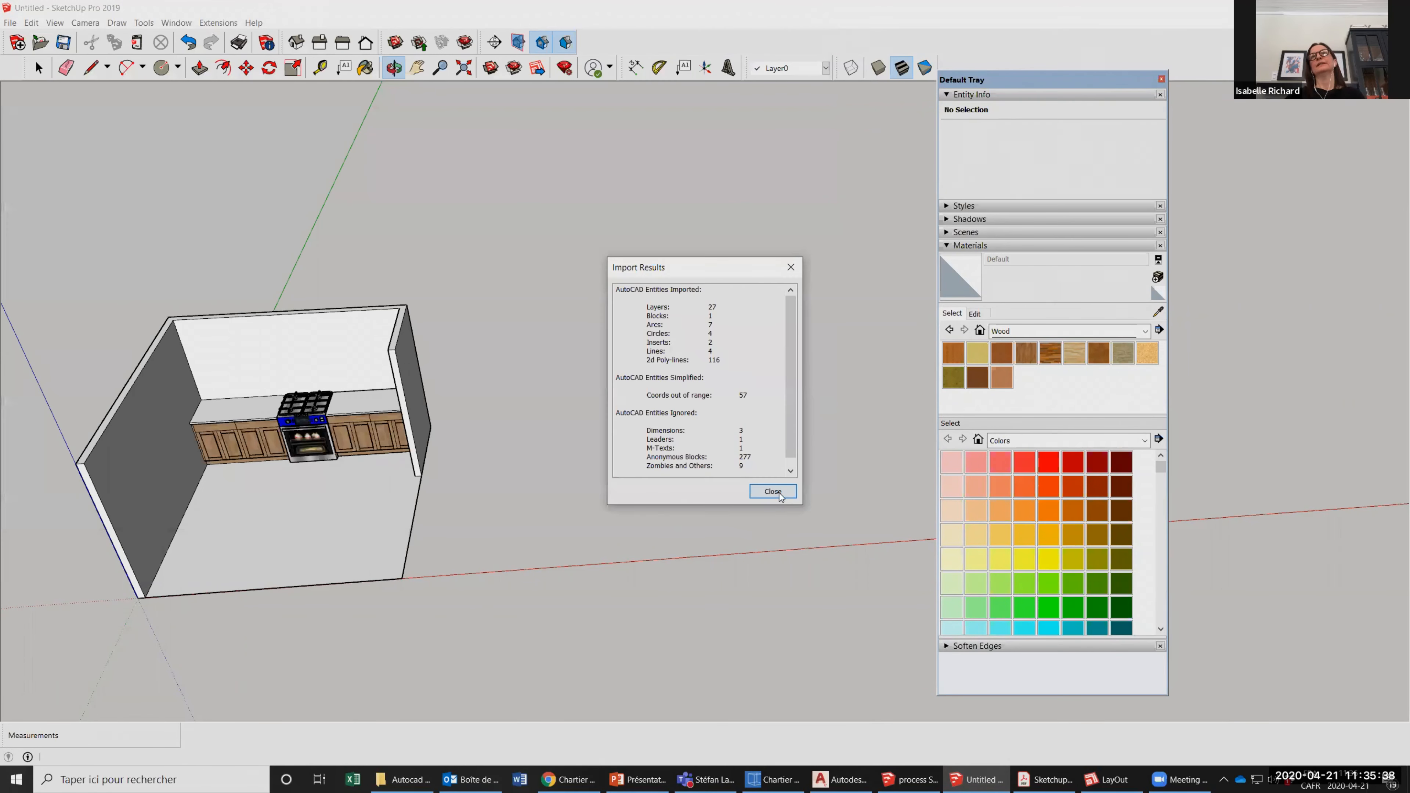
{"action": "left_click", "coordinate": [779, 493]}
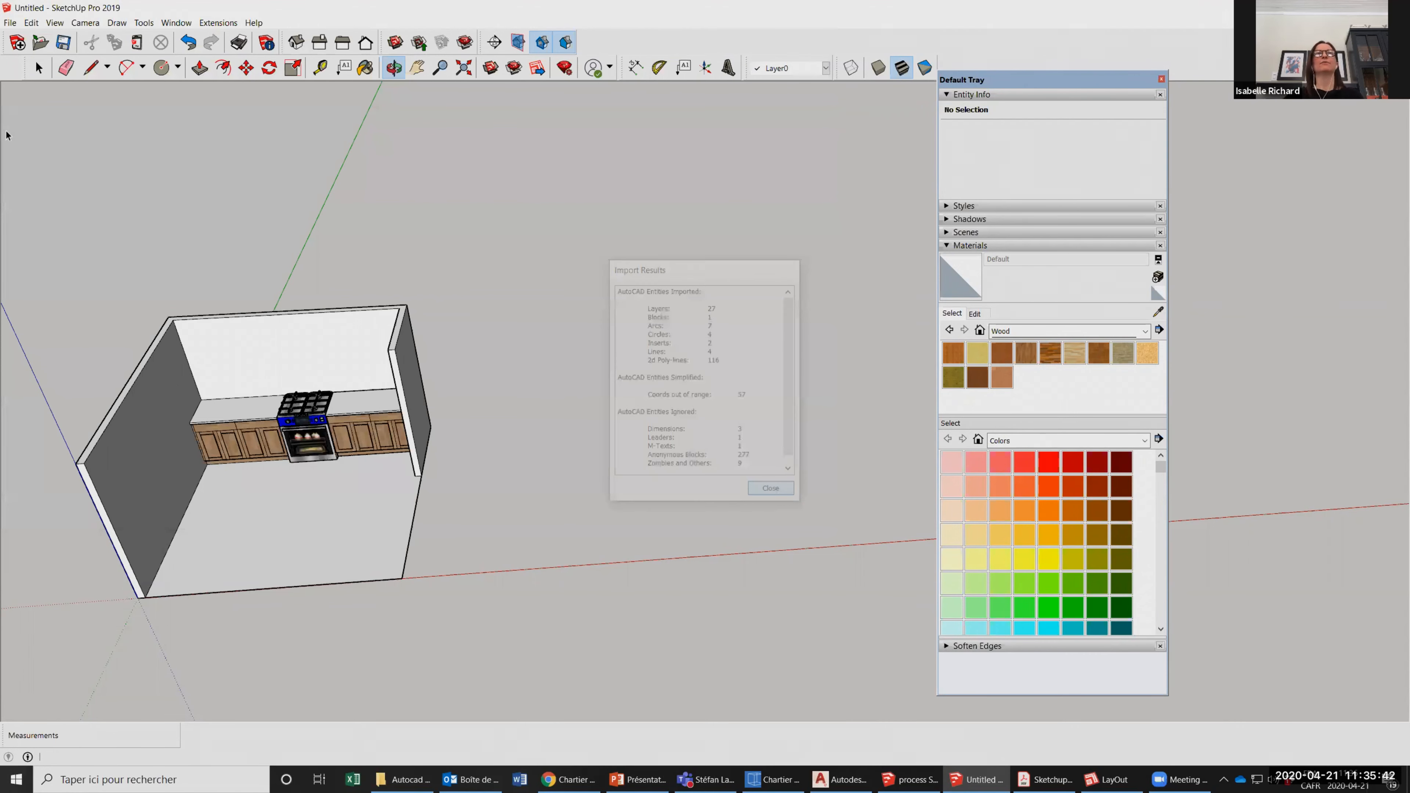
Move the imported STEP1.dwg floor plan component along the red axis, clear of the modelled kitchen.
{"action": "left_click", "coordinate": [39, 68]}
{"action": "scroll", "coordinate": [405, 388], "scroll_direction": "down", "scroll_amount": 4}
{"action": "left_click", "coordinate": [489, 312]}
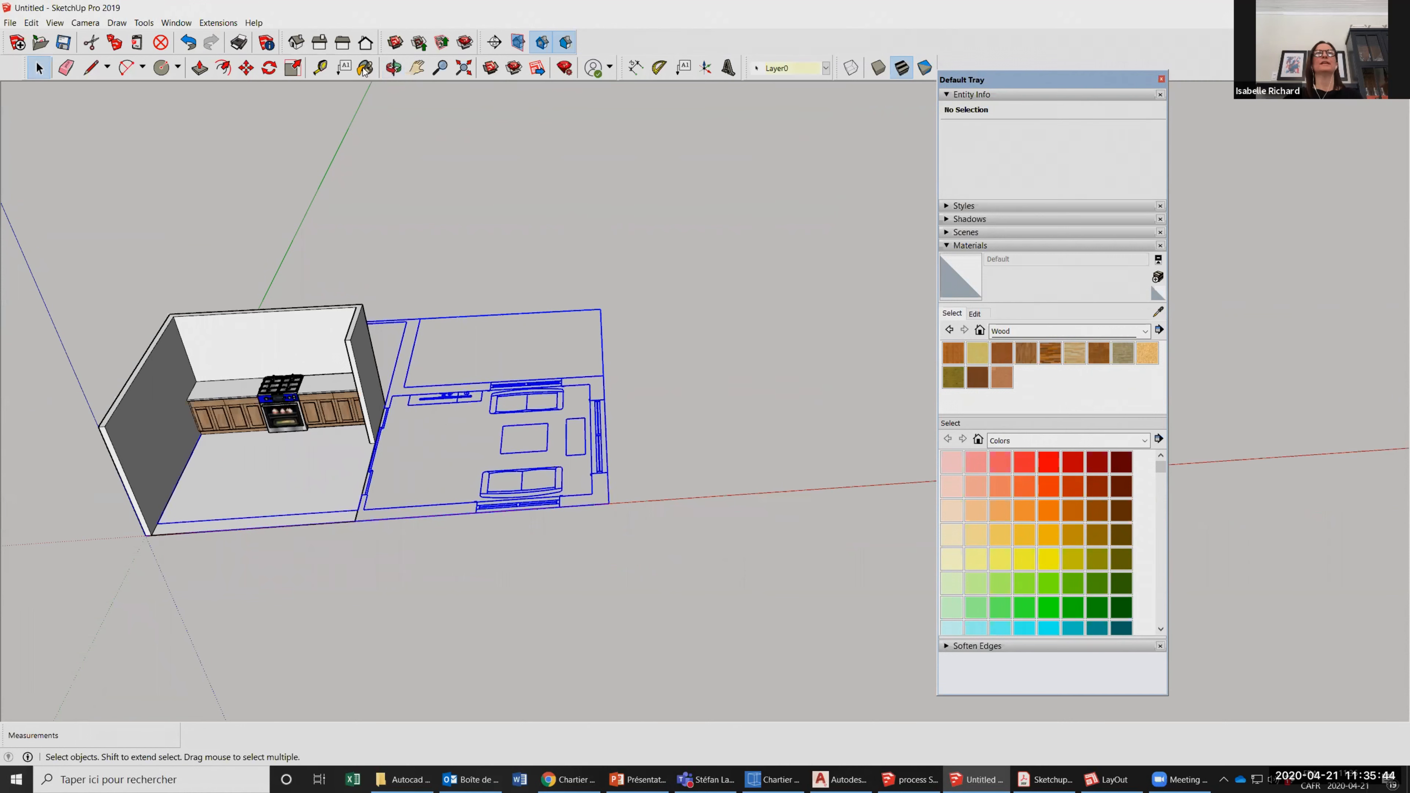
{"action": "scroll", "coordinate": [555, 483], "scroll_direction": "down", "scroll_amount": 2}
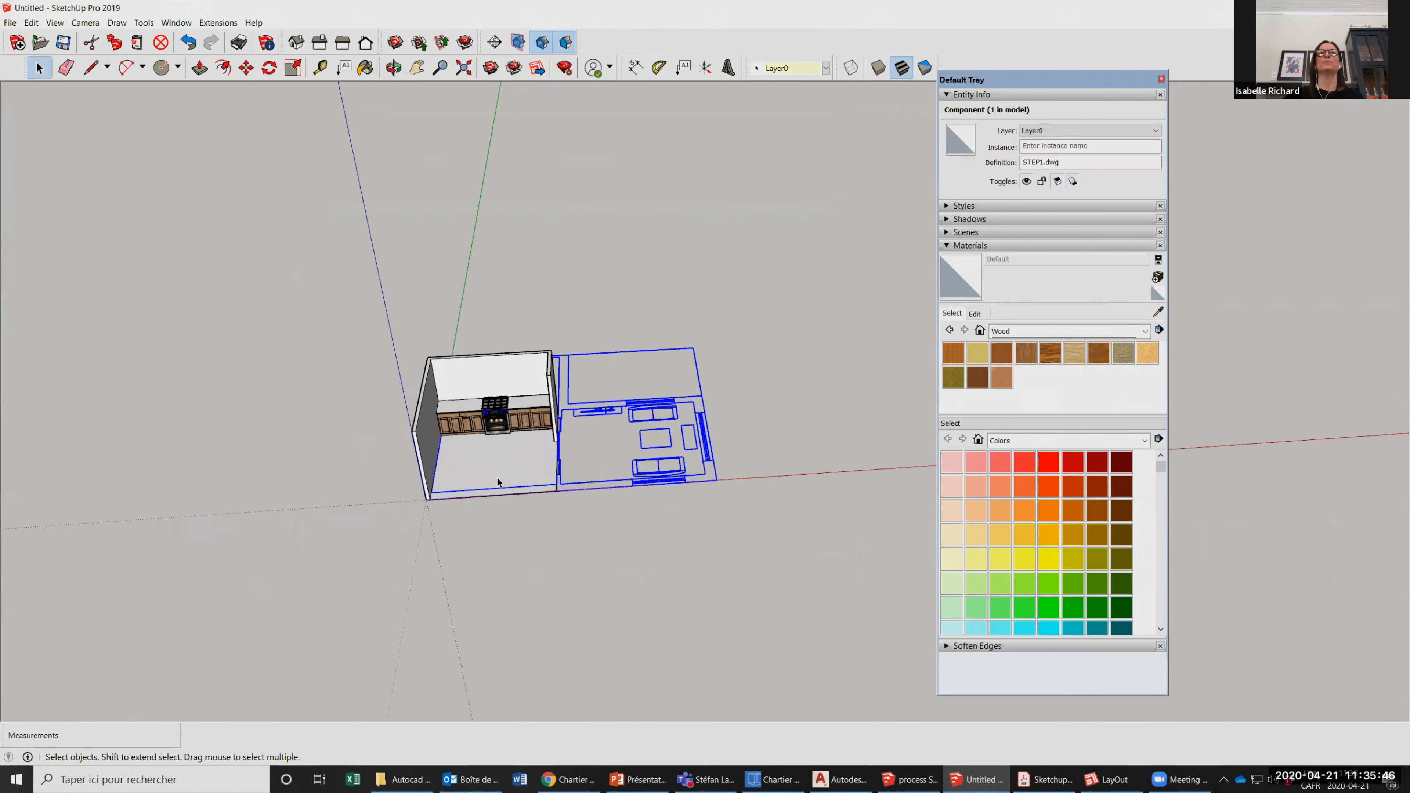
{"action": "scroll", "coordinate": [496, 476], "scroll_direction": "up", "scroll_amount": 2}
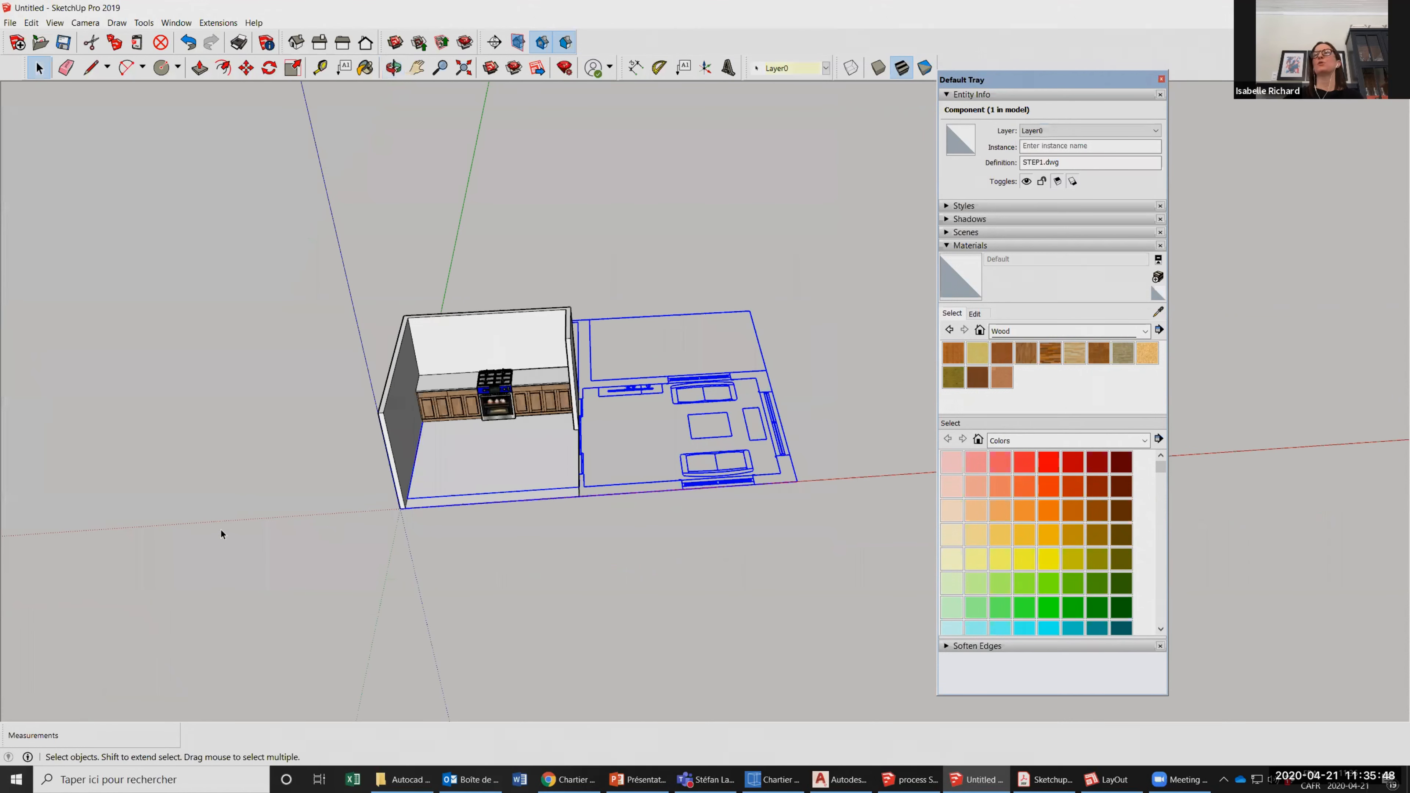
{"action": "scroll", "coordinate": [496, 483], "scroll_direction": "up", "scroll_amount": 3}
{"action": "left_click", "coordinate": [246, 68]}
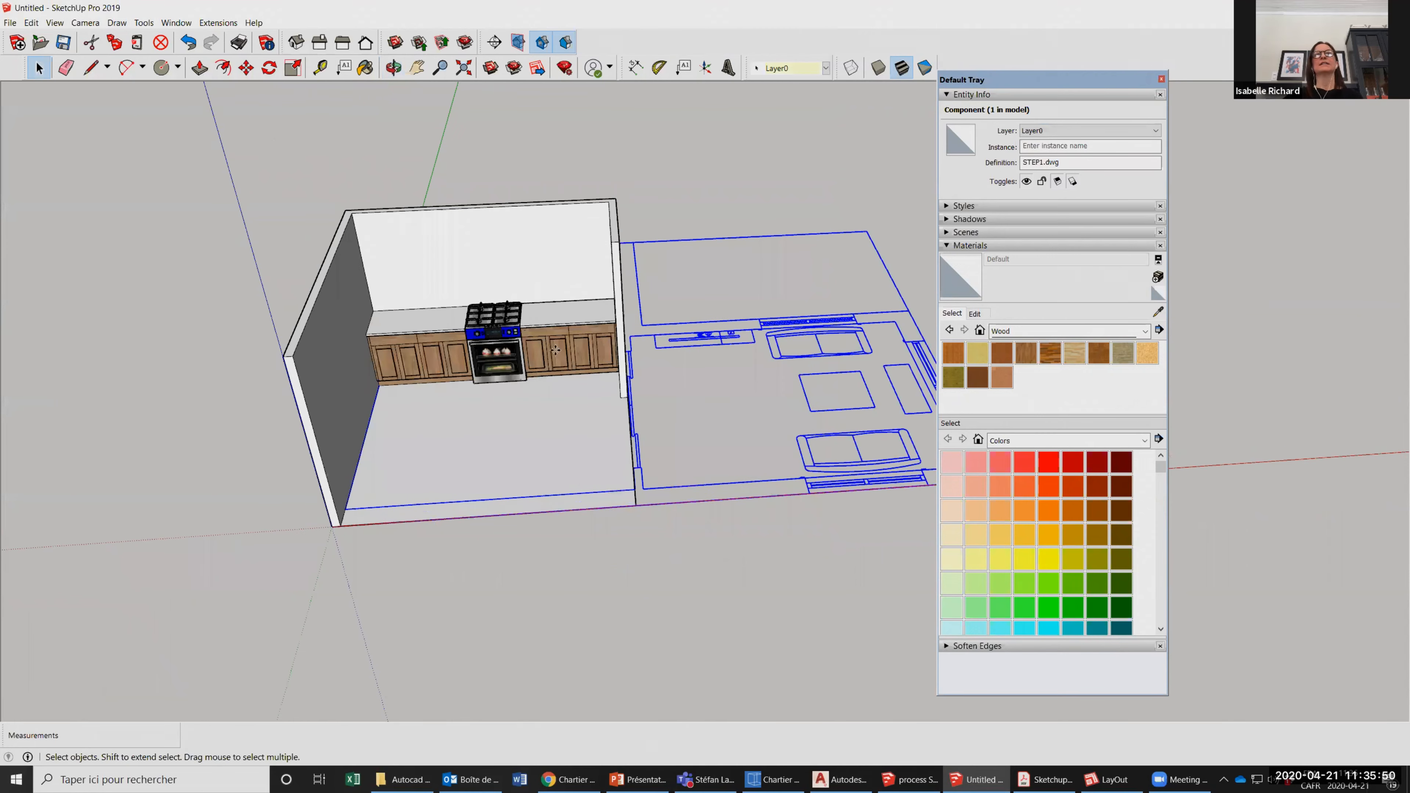
{"action": "scroll", "coordinate": [608, 350], "scroll_direction": "down", "scroll_amount": 3}
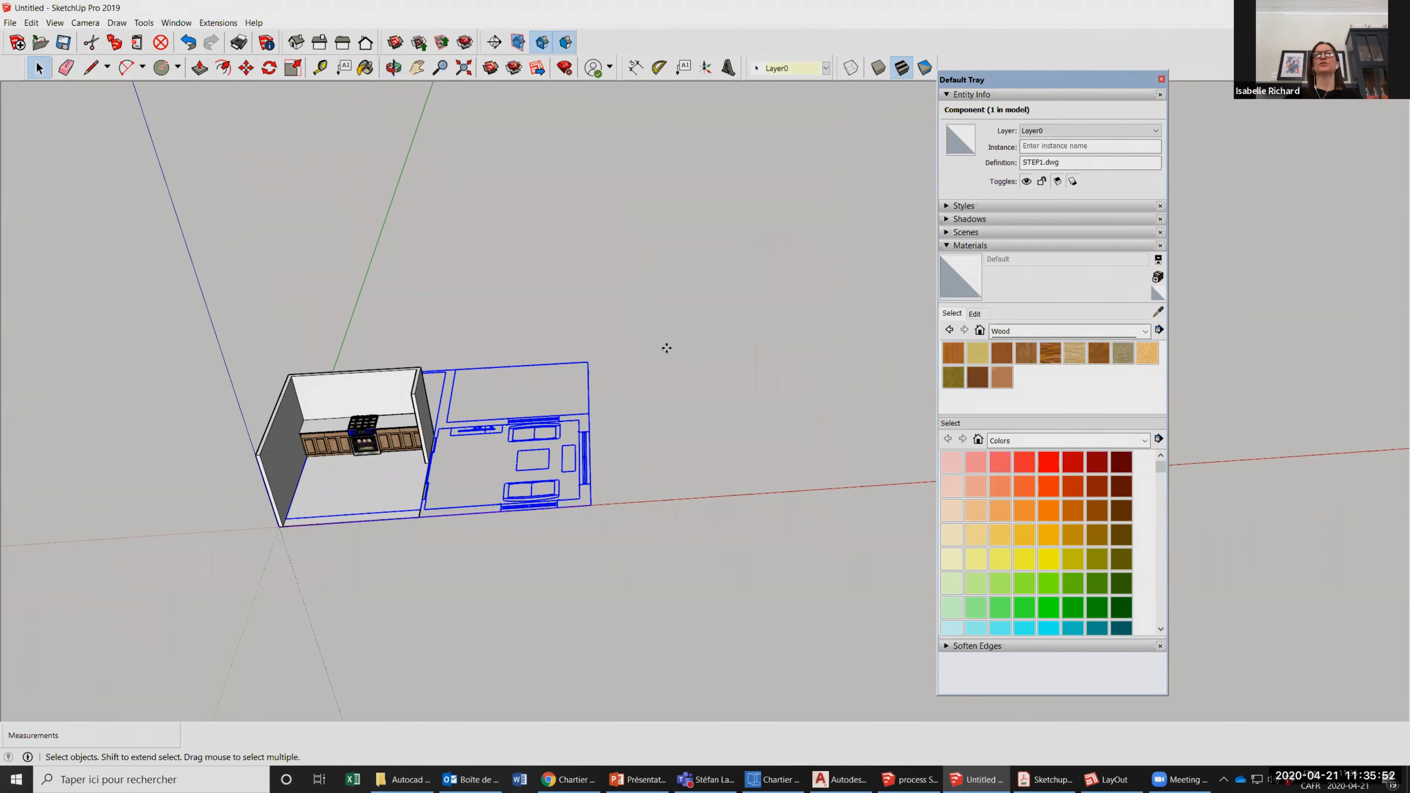
{"action": "left_click_drag", "start_coordinate": [666, 348], "coordinate": [646, 383]}
{"action": "scroll", "coordinate": [647, 384], "scroll_direction": "up", "scroll_amount": 2}
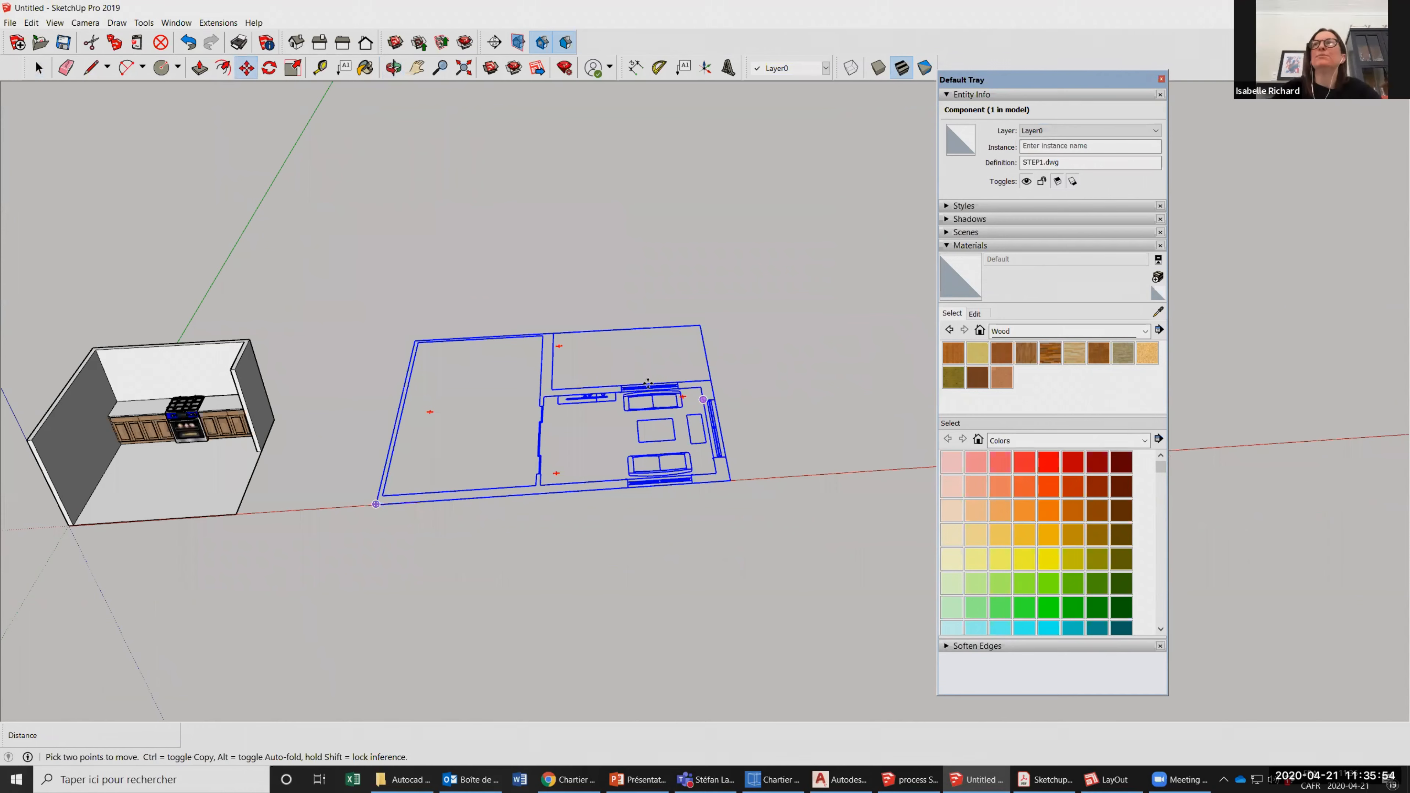
{"action": "scroll", "coordinate": [648, 384], "scroll_direction": "up", "scroll_amount": 1}
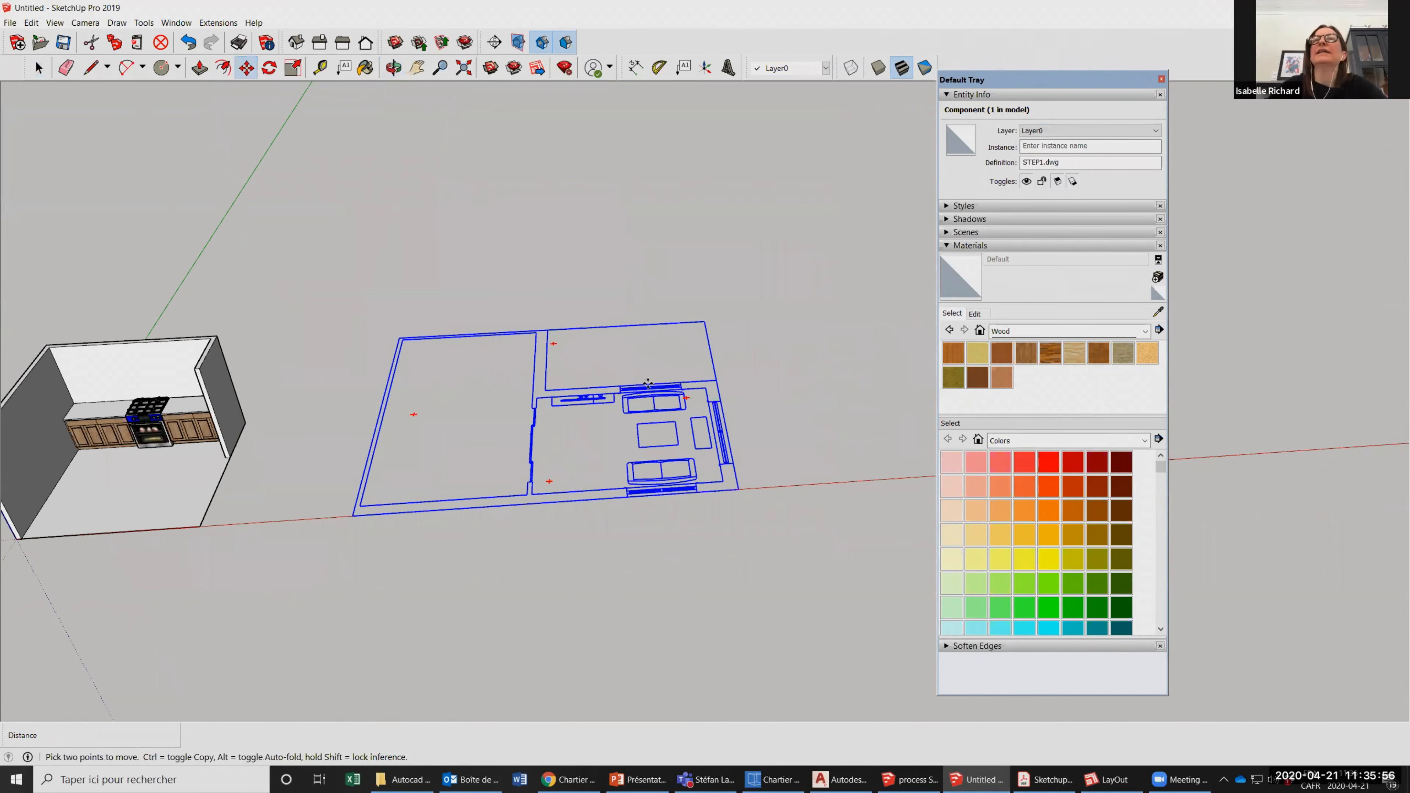
Trace the short return of the partition wall beside the fireplace and its long edge towards the back wall with the Line tool.
{"action": "scroll", "coordinate": [646, 382], "scroll_direction": "up", "scroll_amount": 2}
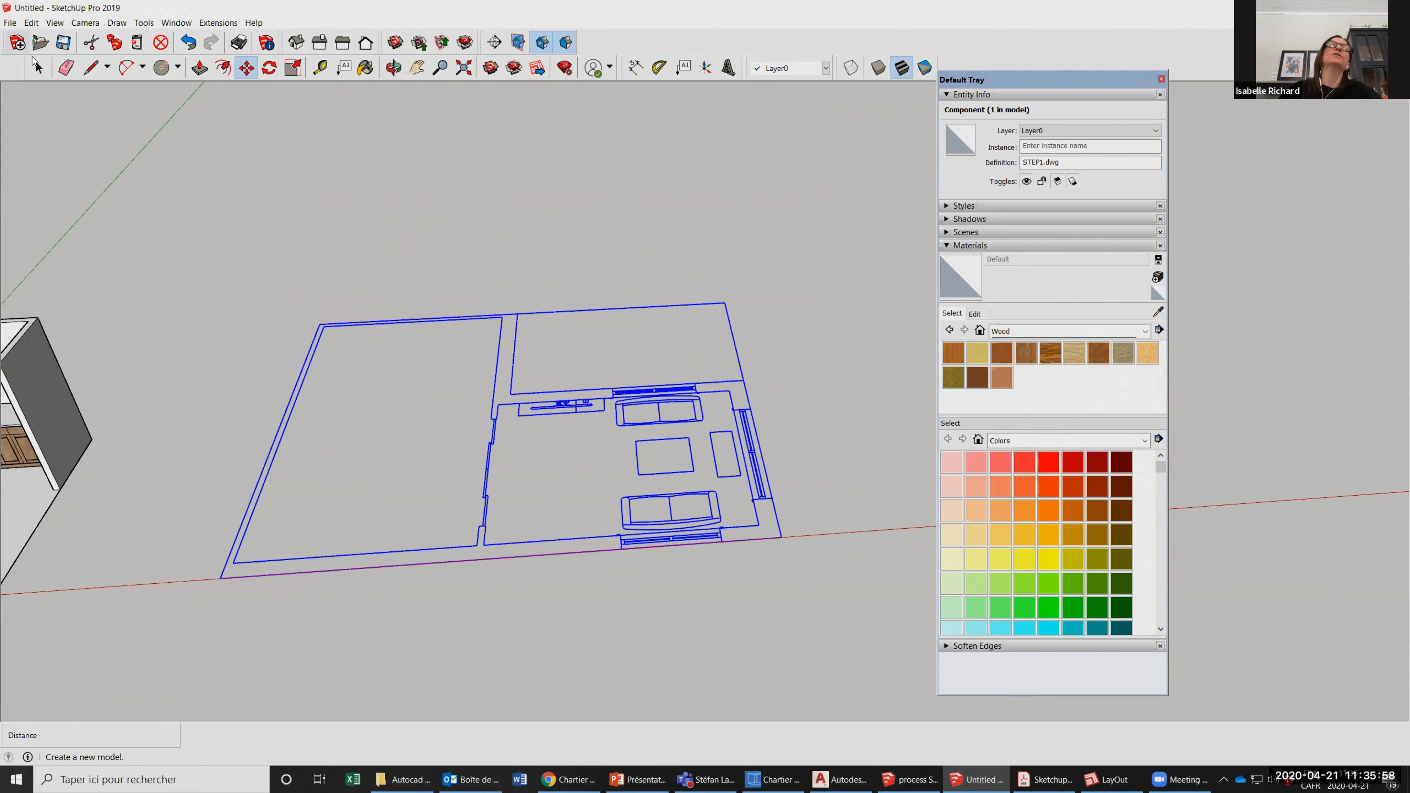
{"action": "left_click", "coordinate": [35, 64]}
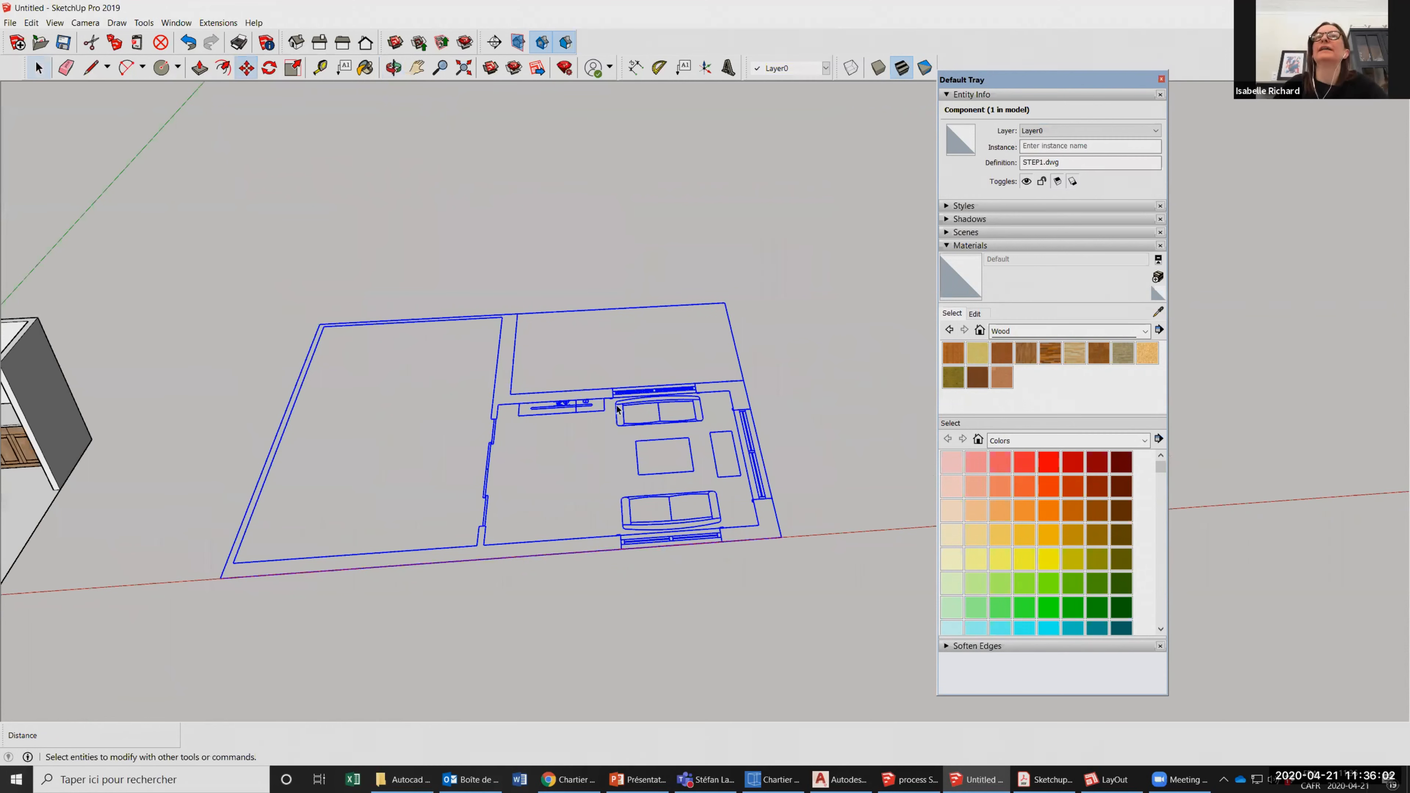
{"action": "key", "text": "space"}
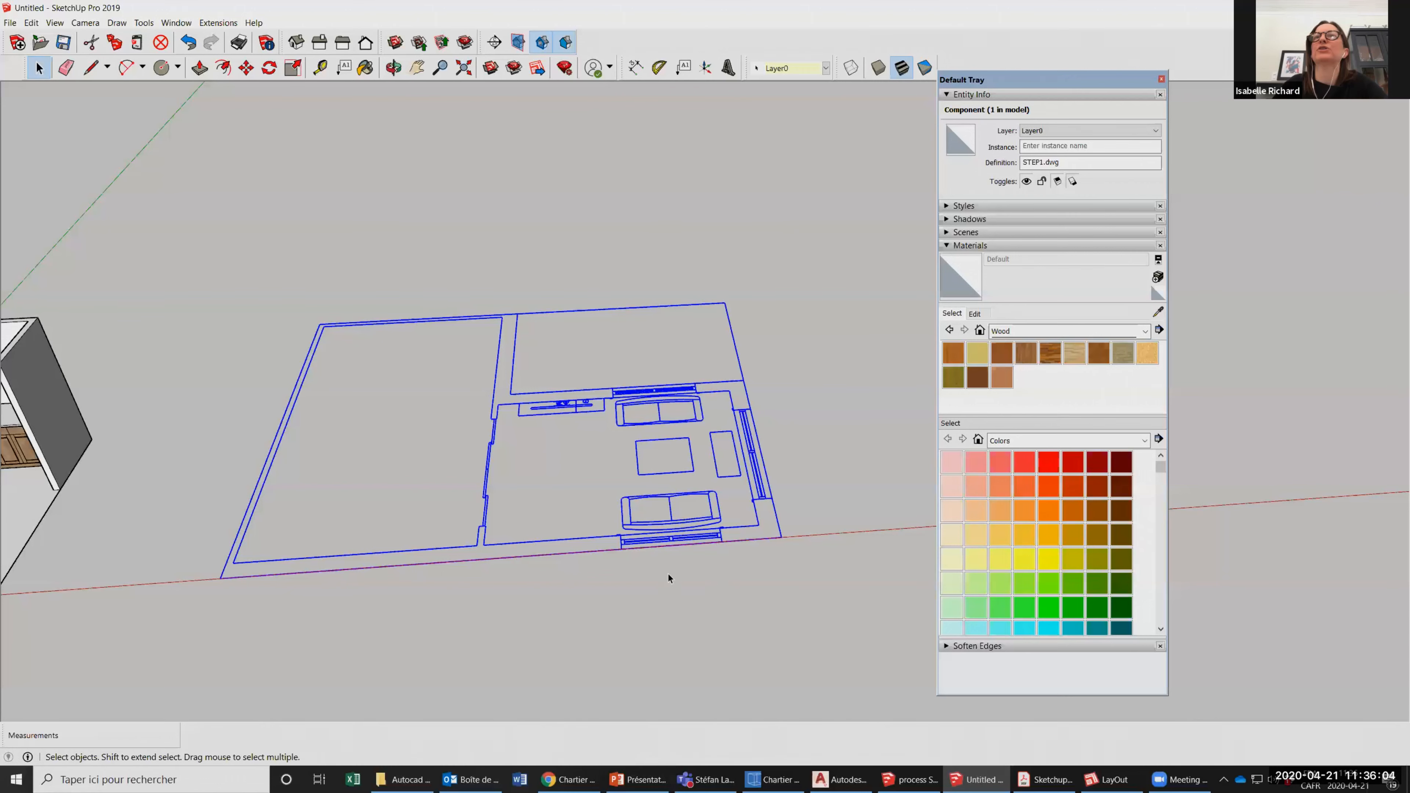
{"action": "scroll", "coordinate": [670, 572], "scroll_direction": "up", "scroll_amount": 2}
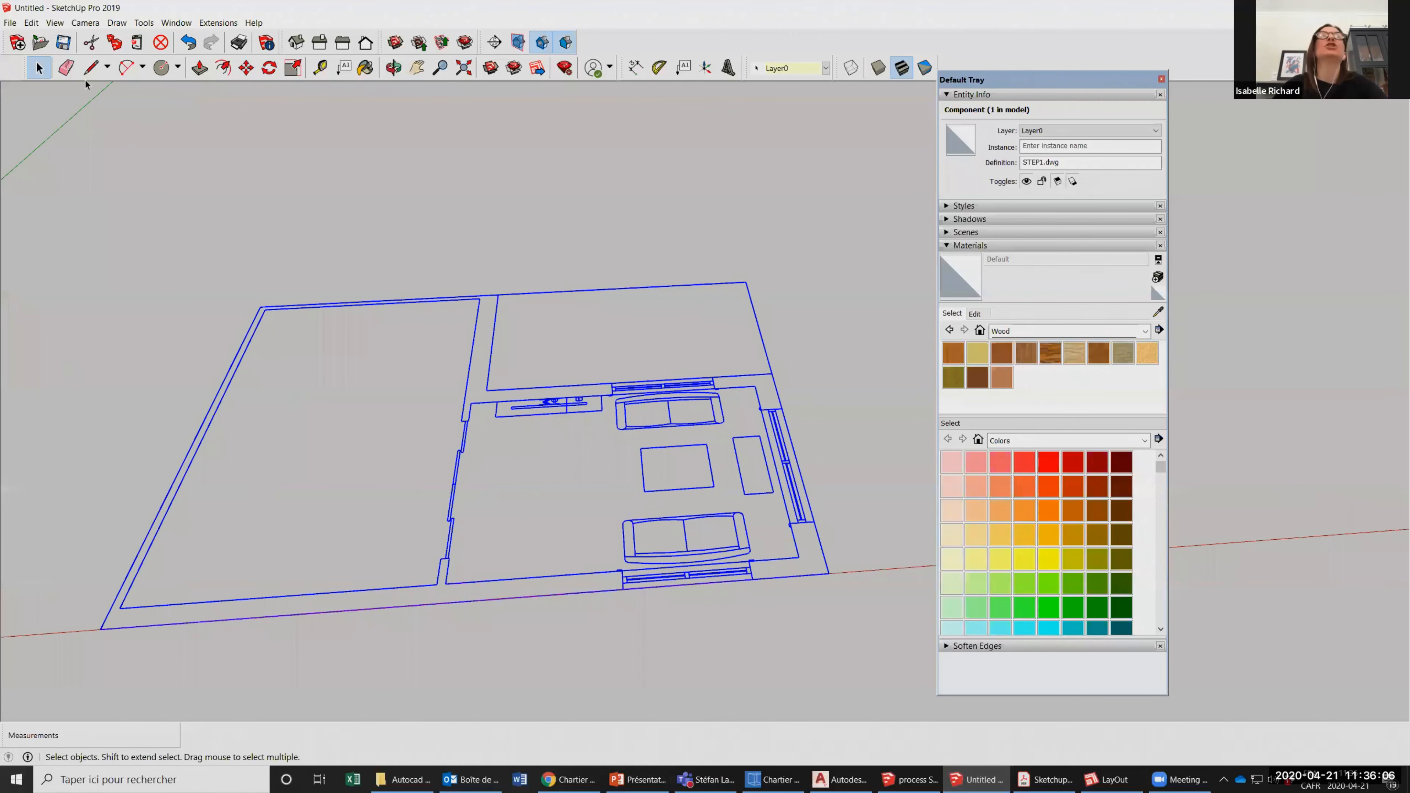
{"action": "left_click", "coordinate": [89, 68]}
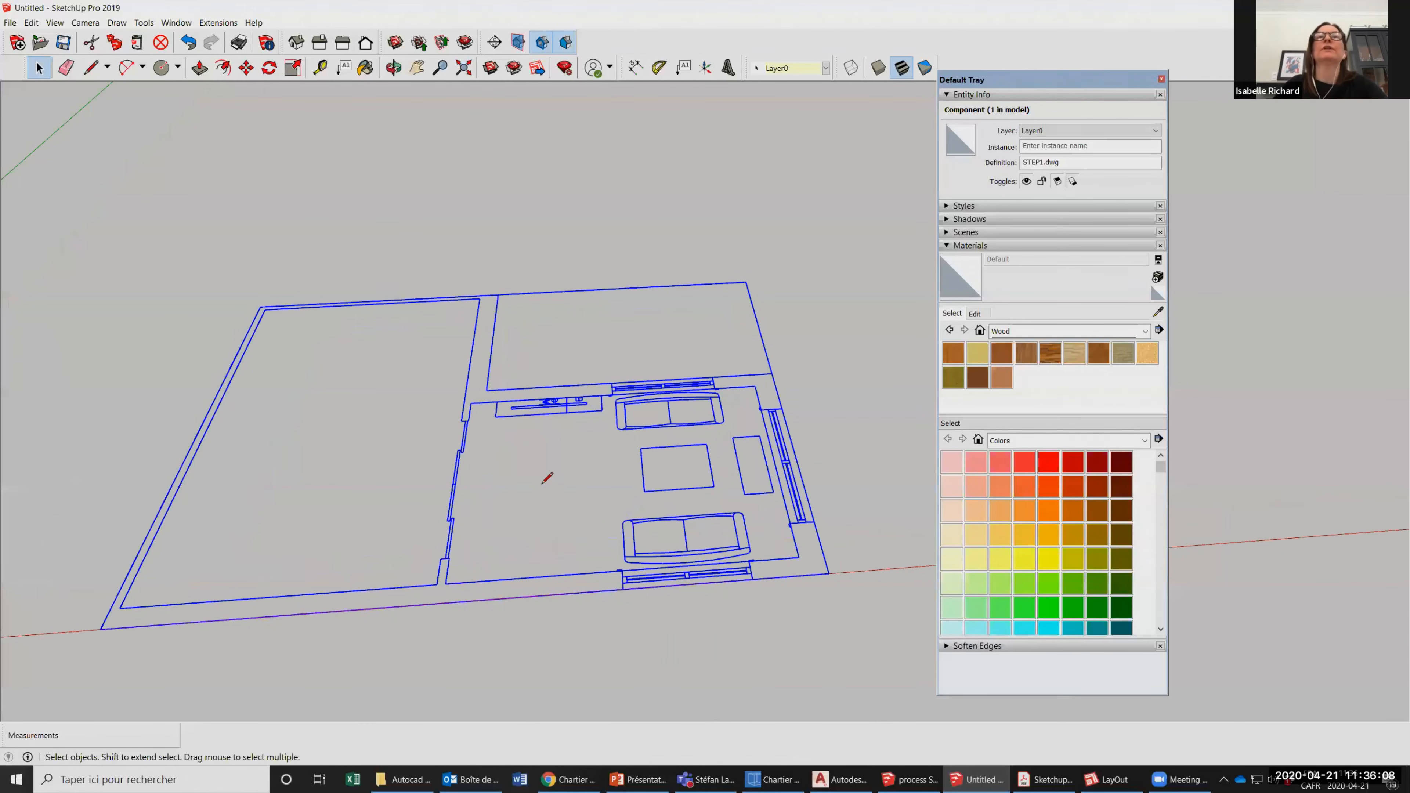
{"action": "scroll", "coordinate": [555, 485], "scroll_direction": "down", "scroll_amount": 1}
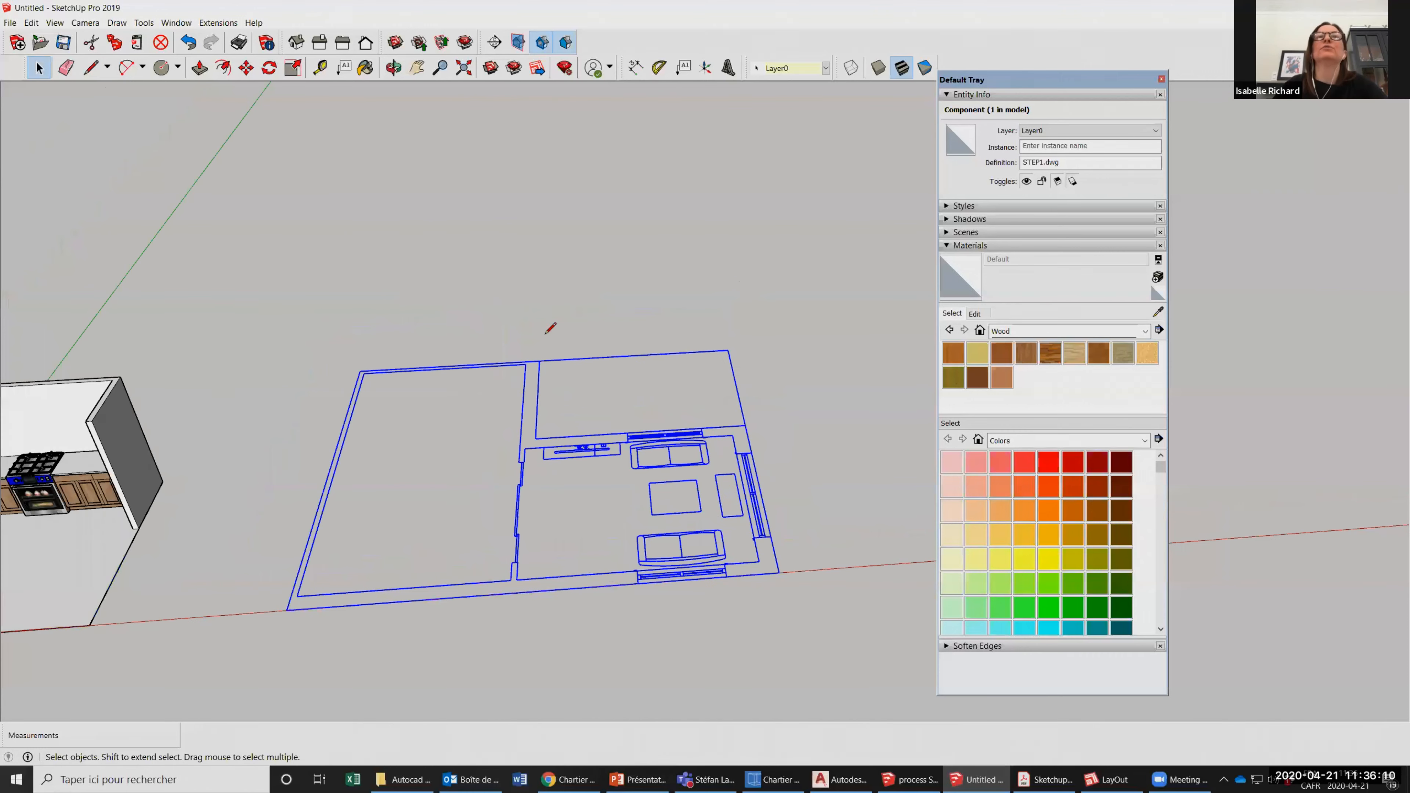
{"action": "scroll", "coordinate": [551, 324], "scroll_direction": "up", "scroll_amount": 2}
{"action": "scroll", "coordinate": [533, 488], "scroll_direction": "up", "scroll_amount": 3}
{"action": "left_click", "coordinate": [549, 494]}
{"action": "left_click", "coordinate": [548, 544]}
{"action": "left_click", "coordinate": [529, 545]}
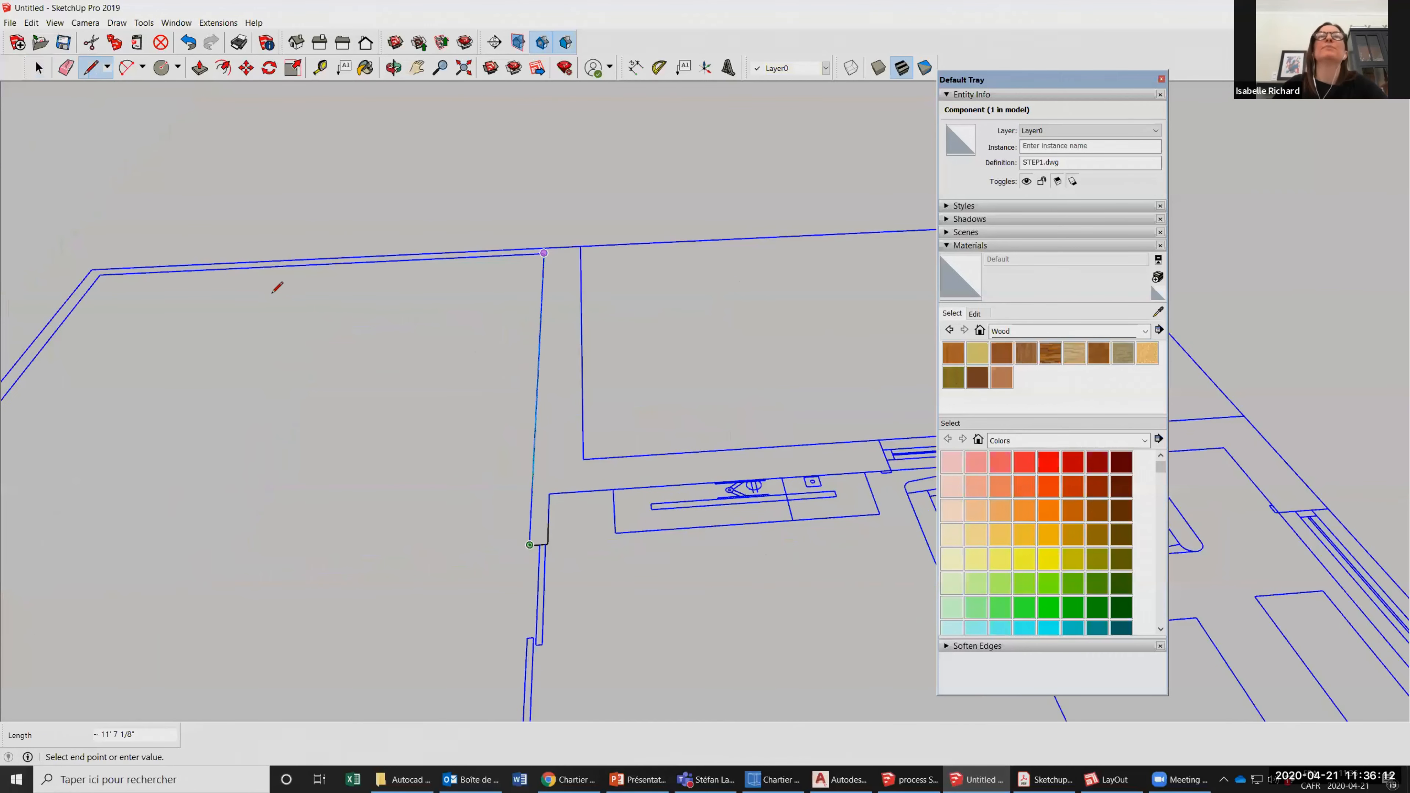
Try to continue the traced outline along the large room's back wall, and undo the last segment.
{"action": "scroll", "coordinate": [452, 293], "scroll_direction": "down", "scroll_amount": 2}
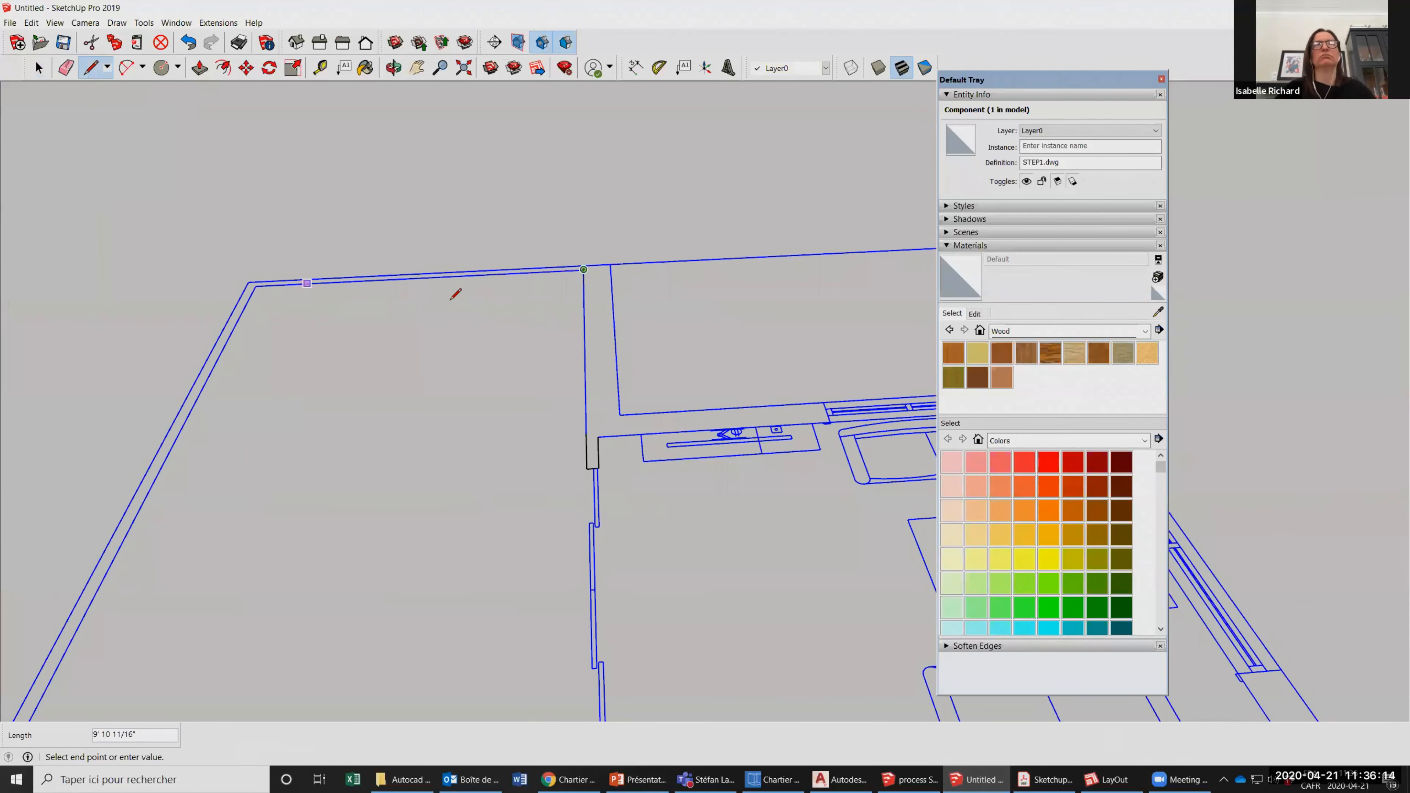
{"action": "scroll", "coordinate": [456, 294], "scroll_direction": "down", "scroll_amount": 2}
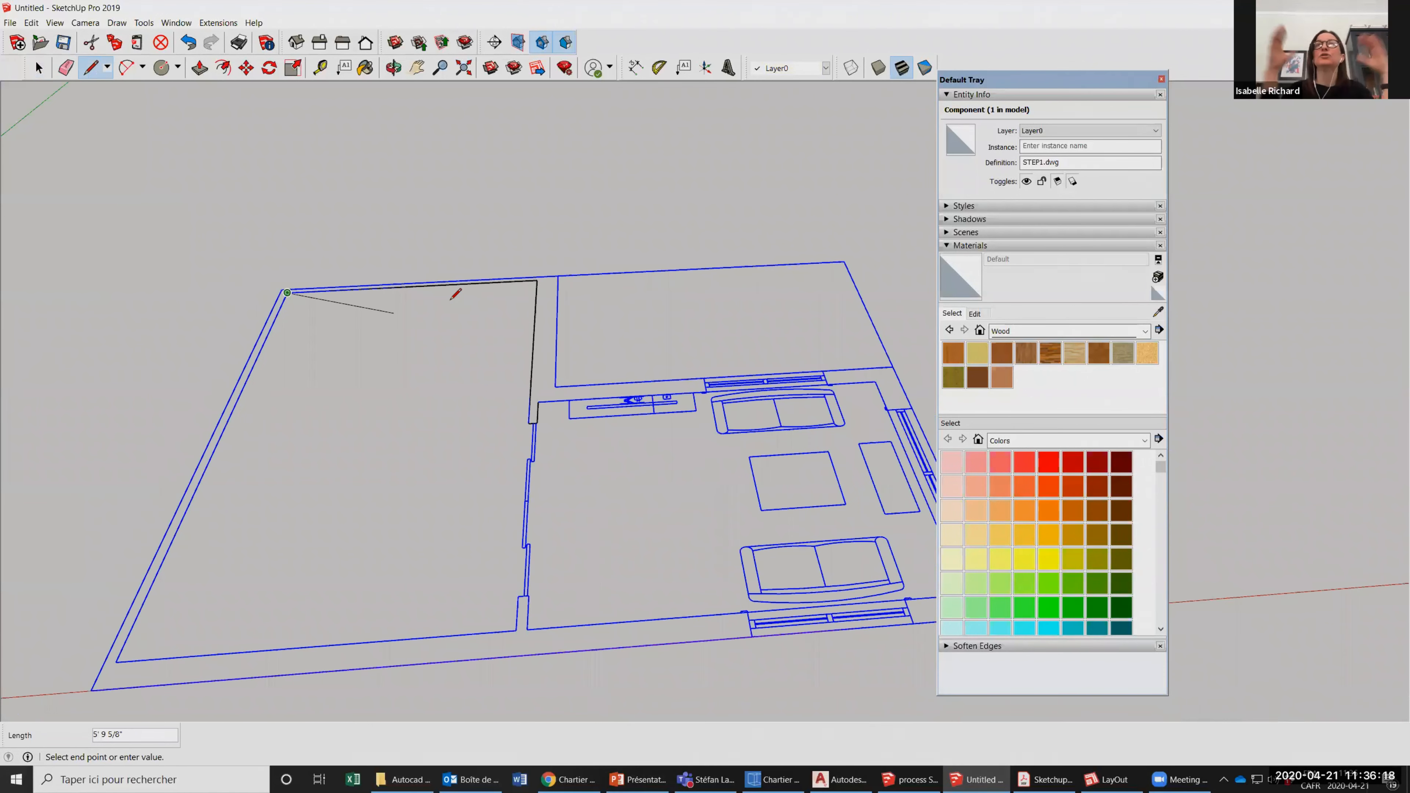
{"action": "scroll", "coordinate": [455, 293], "scroll_direction": "down", "scroll_amount": 1}
{"action": "key", "text": "ctrl+z"}
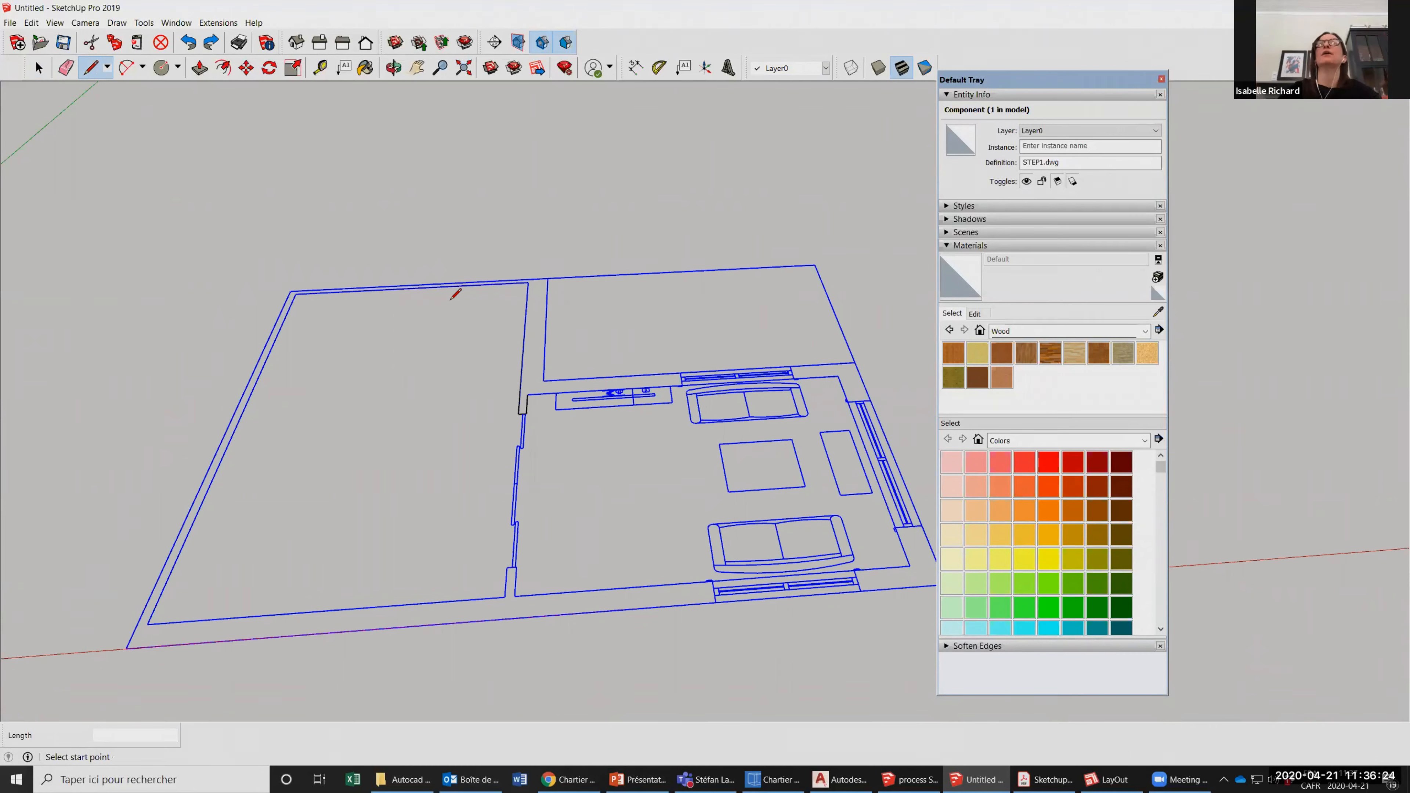
{"action": "scroll", "coordinate": [559, 365], "scroll_direction": "down", "scroll_amount": 2}
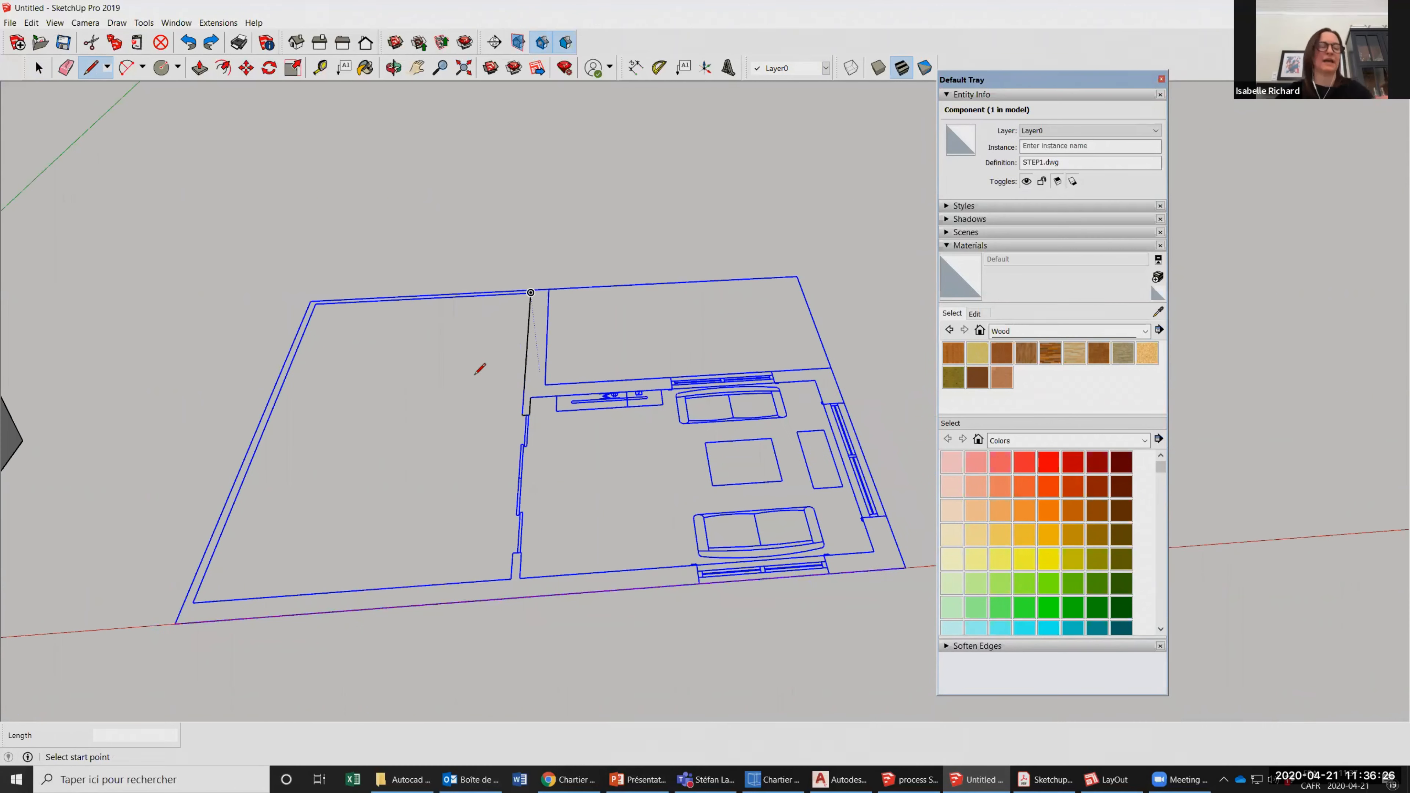
{"action": "scroll", "coordinate": [564, 372], "scroll_direction": "down", "scroll_amount": 1}
{"action": "scroll", "coordinate": [569, 360], "scroll_direction": "up", "scroll_amount": 2}
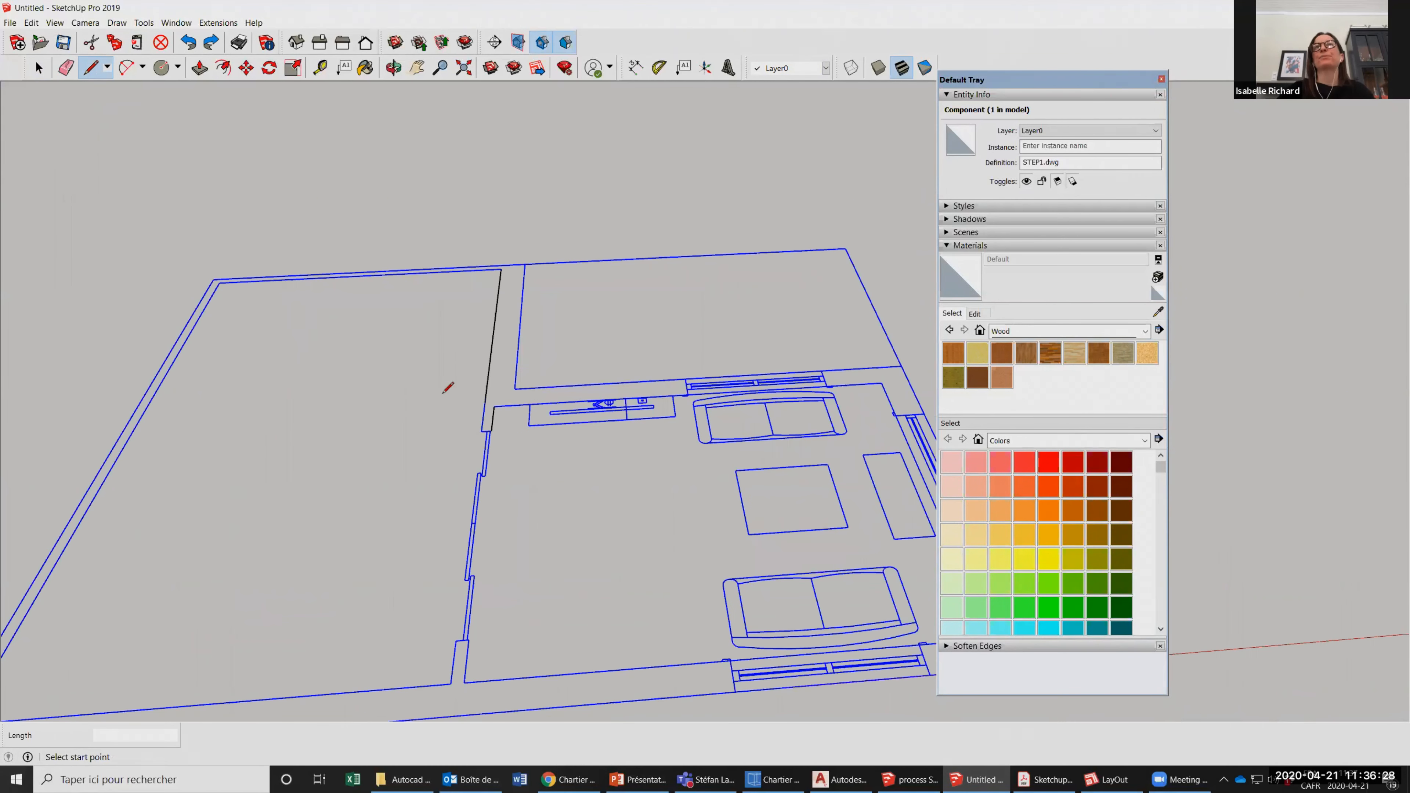
{"action": "scroll", "coordinate": [576, 395], "scroll_direction": "down", "scroll_amount": 1}
Explode the imported STEP1.dwg floor plan component into separate edges.
{"action": "key", "text": "space"}
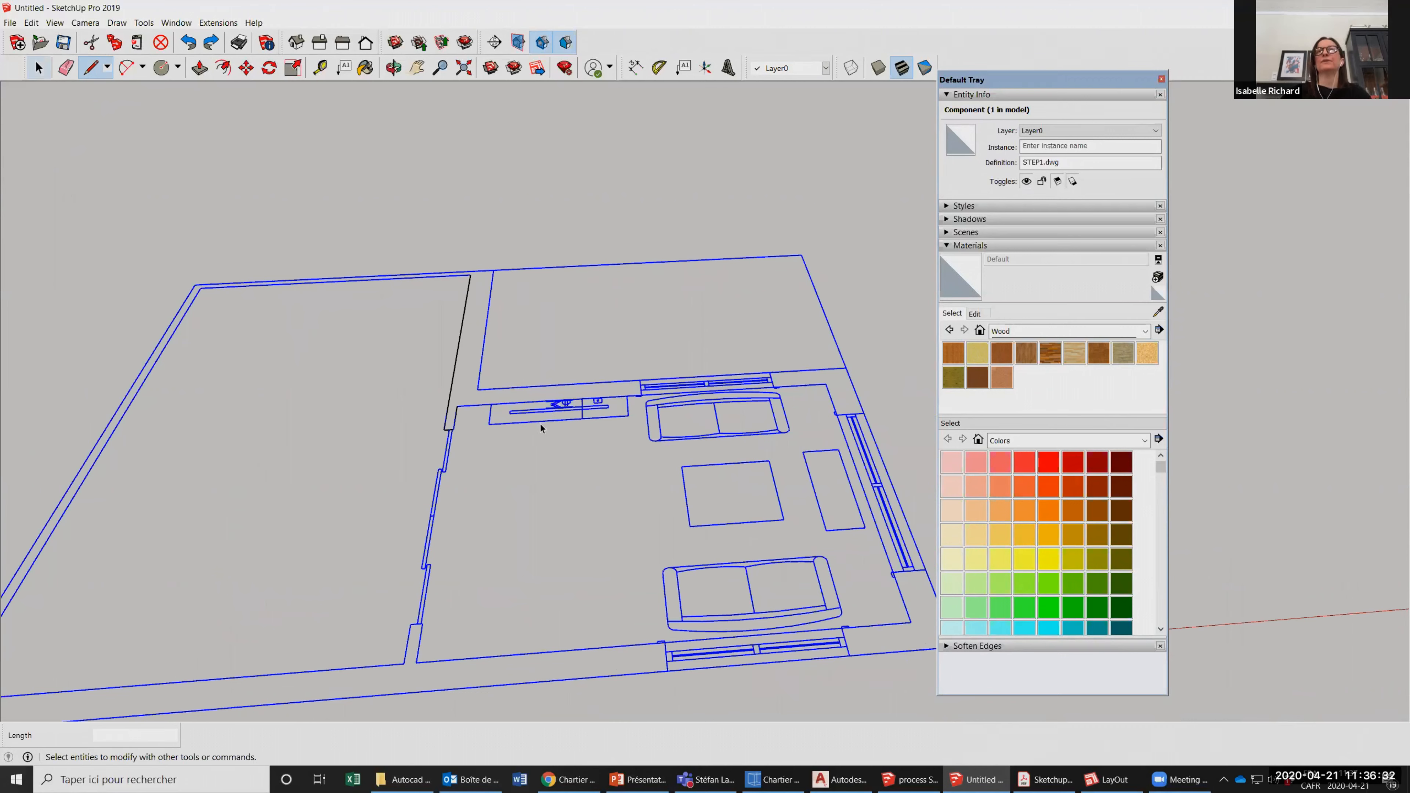
{"action": "key", "text": "space"}
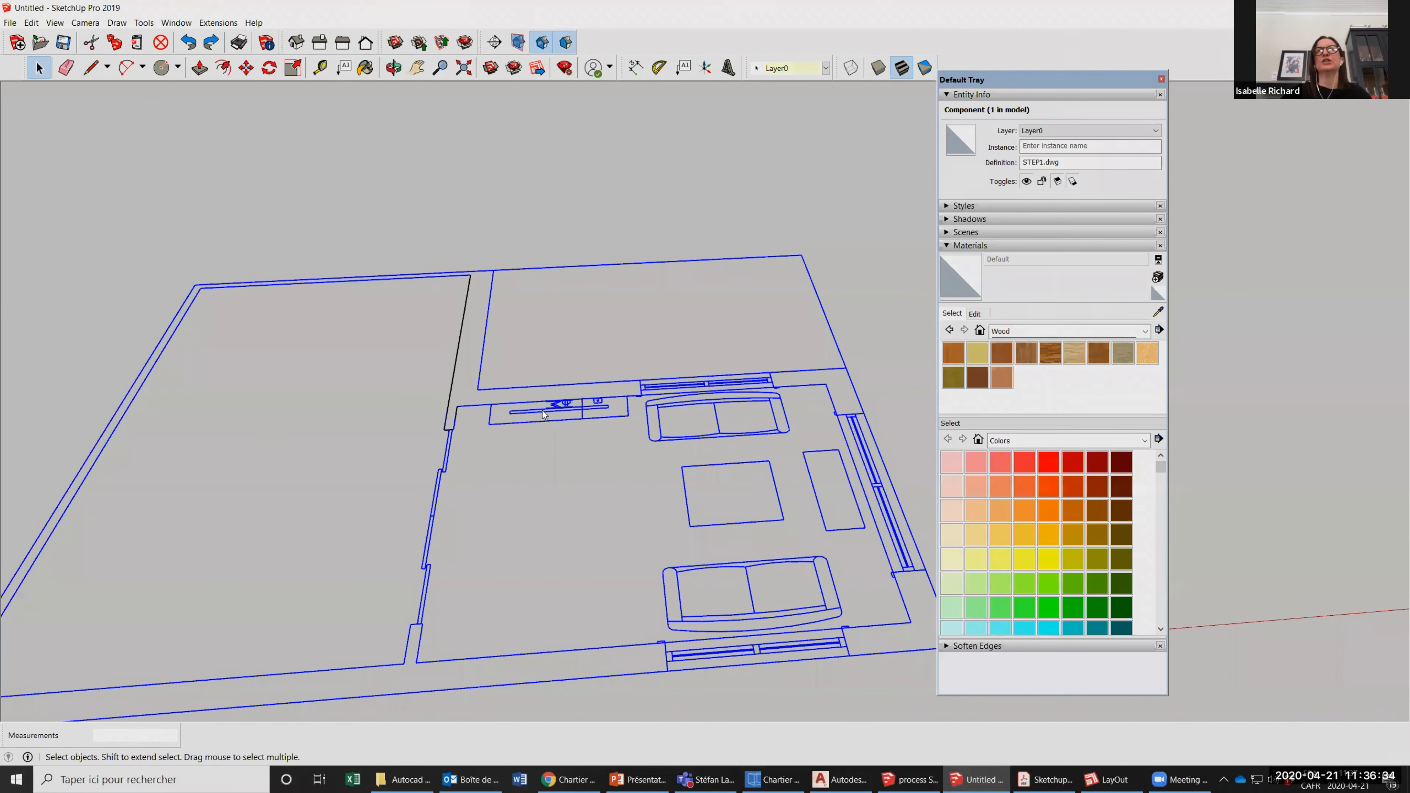
{"action": "left_click", "coordinate": [584, 518]}
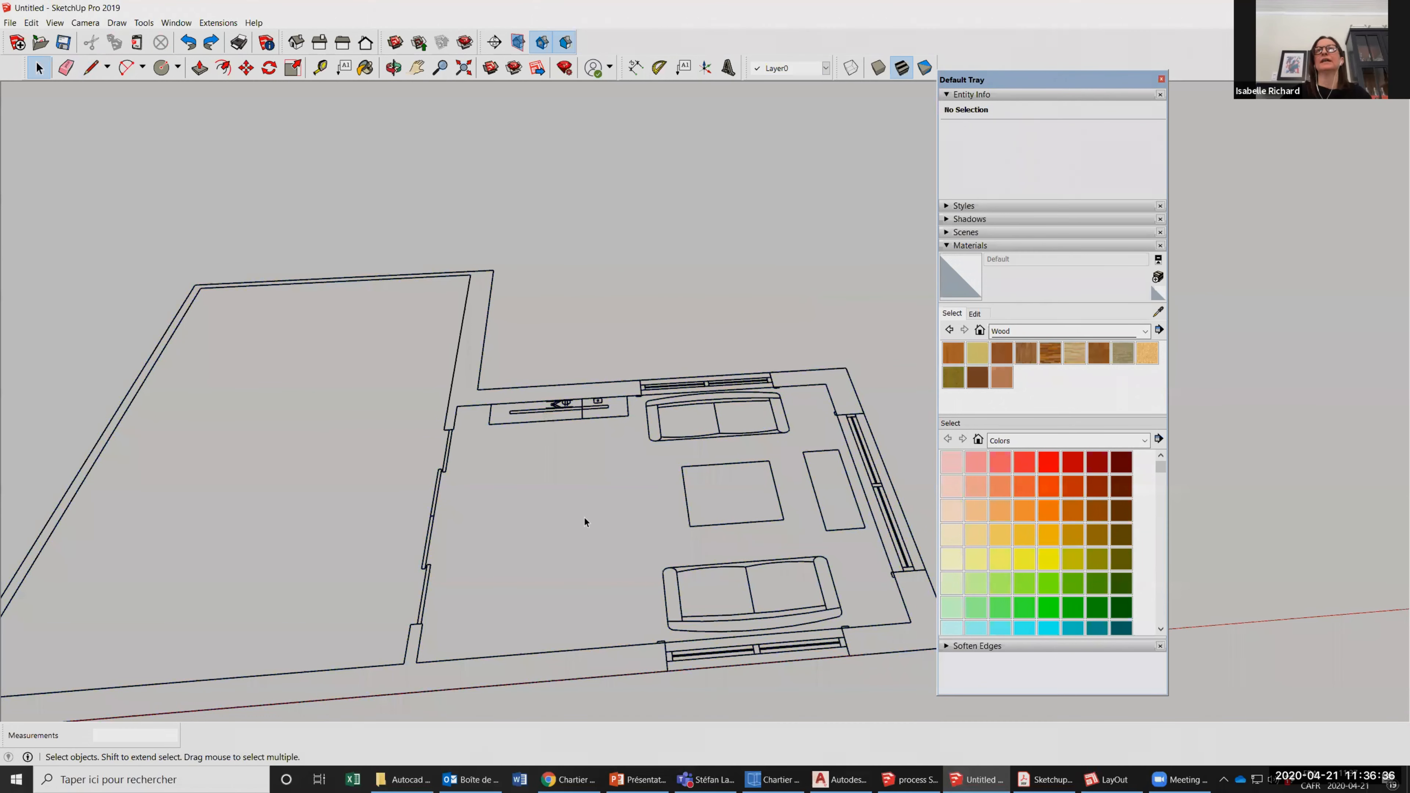
{"action": "scroll", "coordinate": [718, 393], "scroll_direction": "down", "scroll_amount": 2}
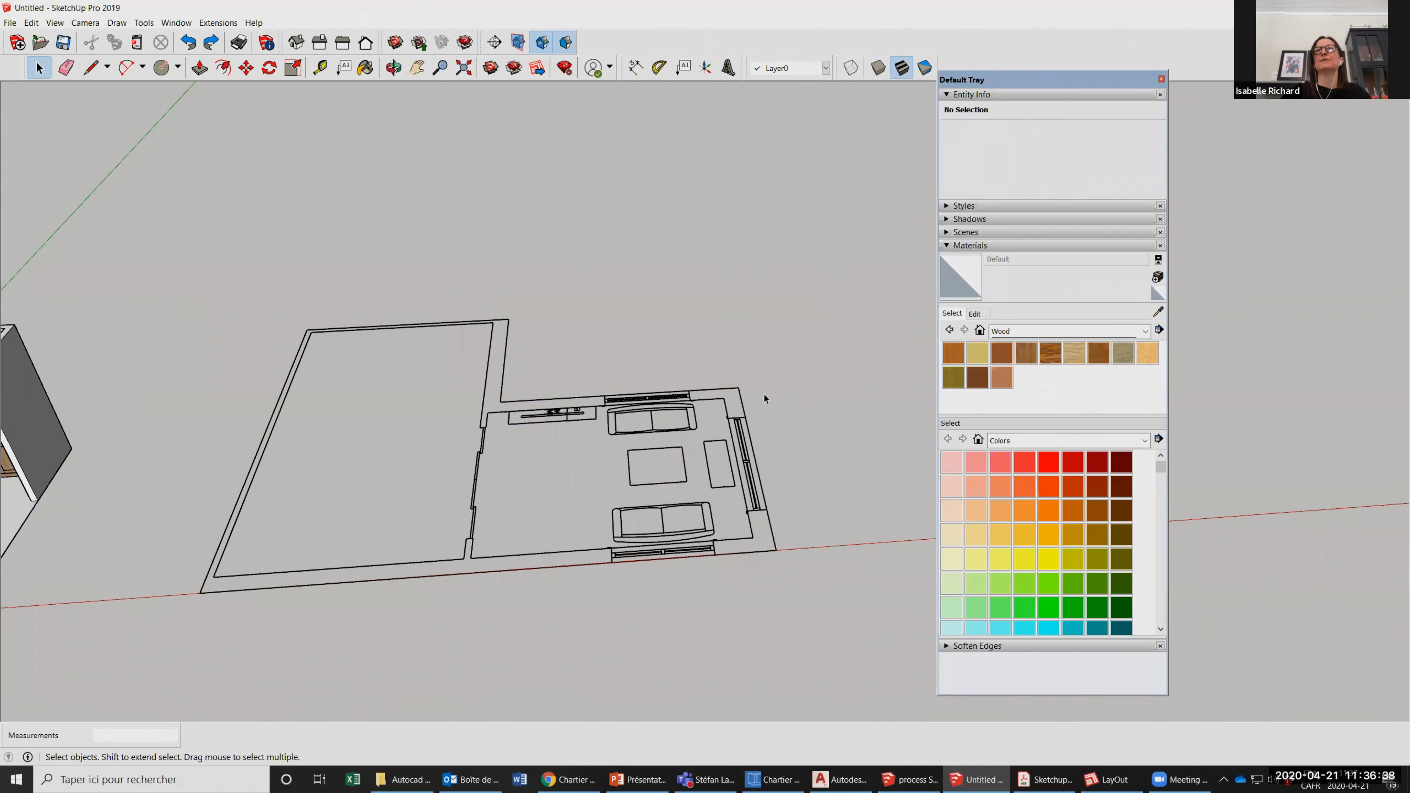
{"action": "left_click", "coordinate": [718, 402]}
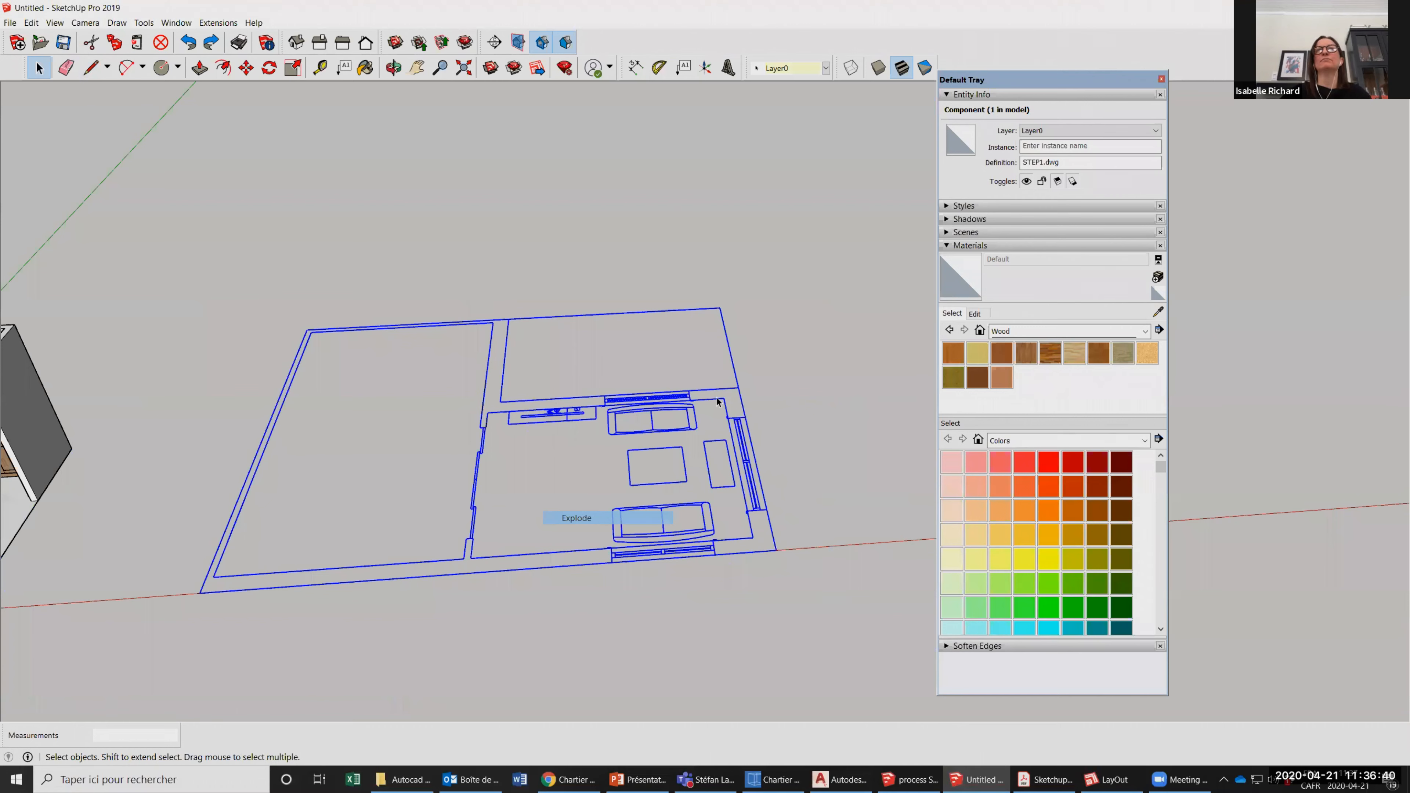
Select the short wall edge beside the fireplace and examine the exploded floor plan's individual edges and windows.
{"action": "scroll", "coordinate": [507, 413], "scroll_direction": "up", "scroll_amount": 2}
{"action": "left_click", "coordinate": [418, 417]}
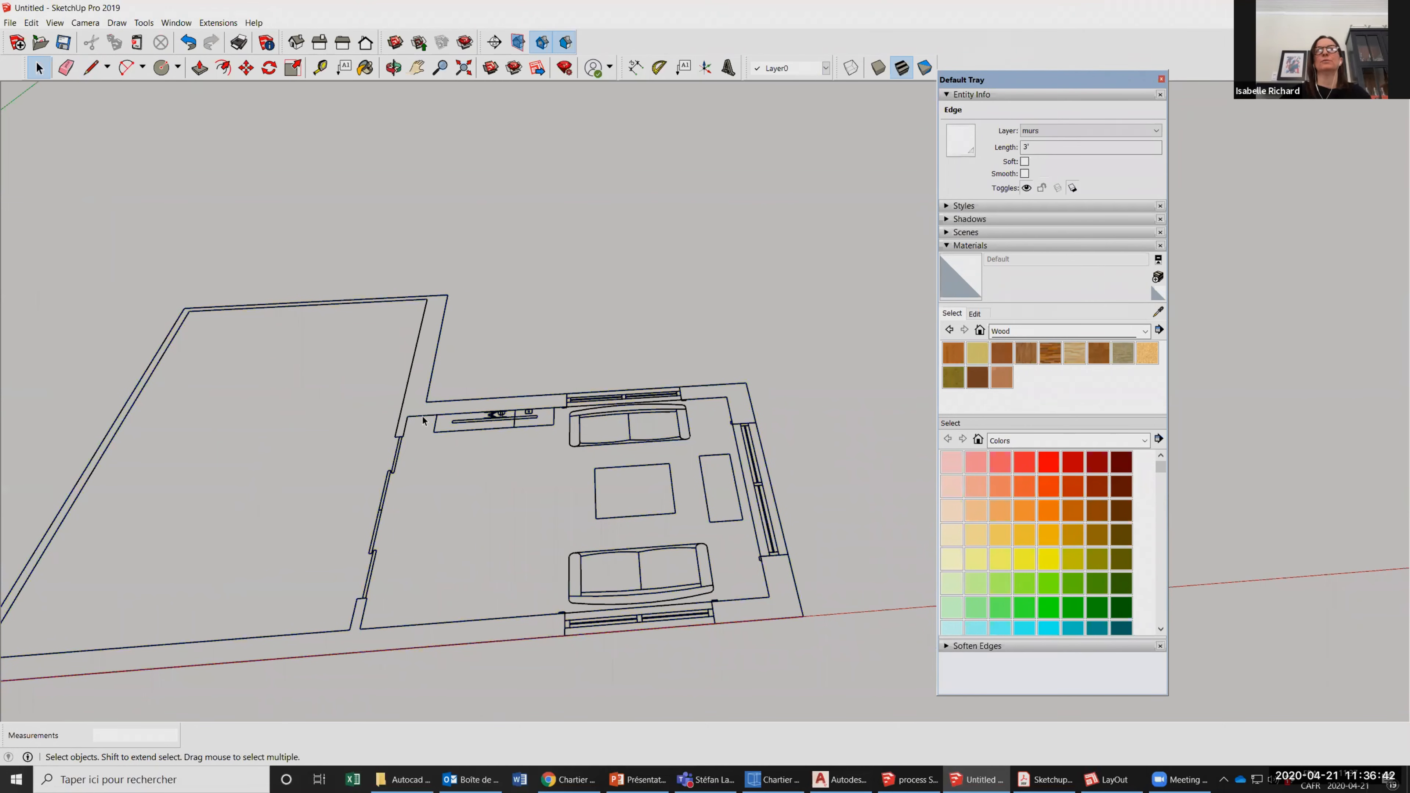
{"action": "scroll", "coordinate": [413, 415], "scroll_direction": "up", "scroll_amount": 2}
{"action": "left_click", "coordinate": [423, 417]}
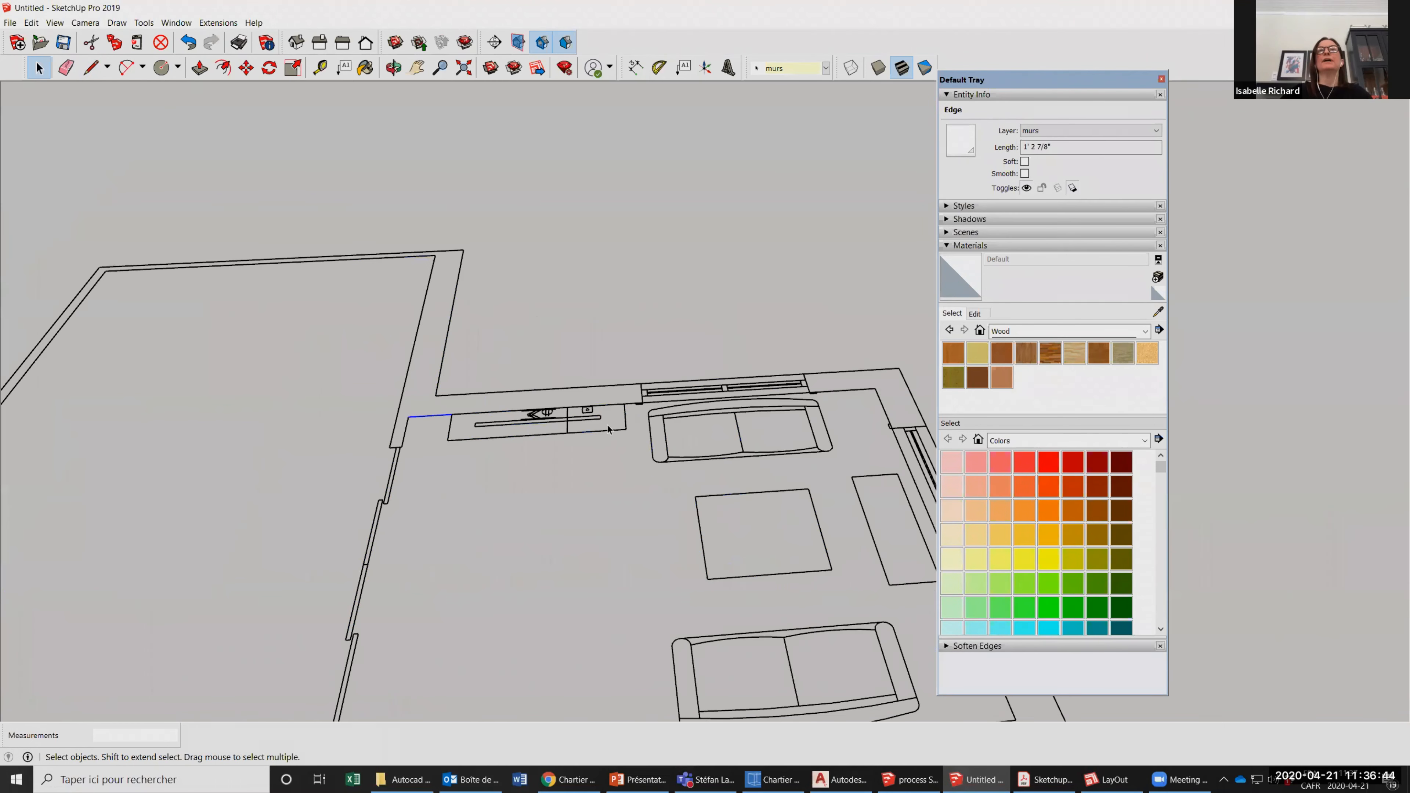
{"action": "scroll", "coordinate": [600, 410], "scroll_direction": "down", "scroll_amount": 3}
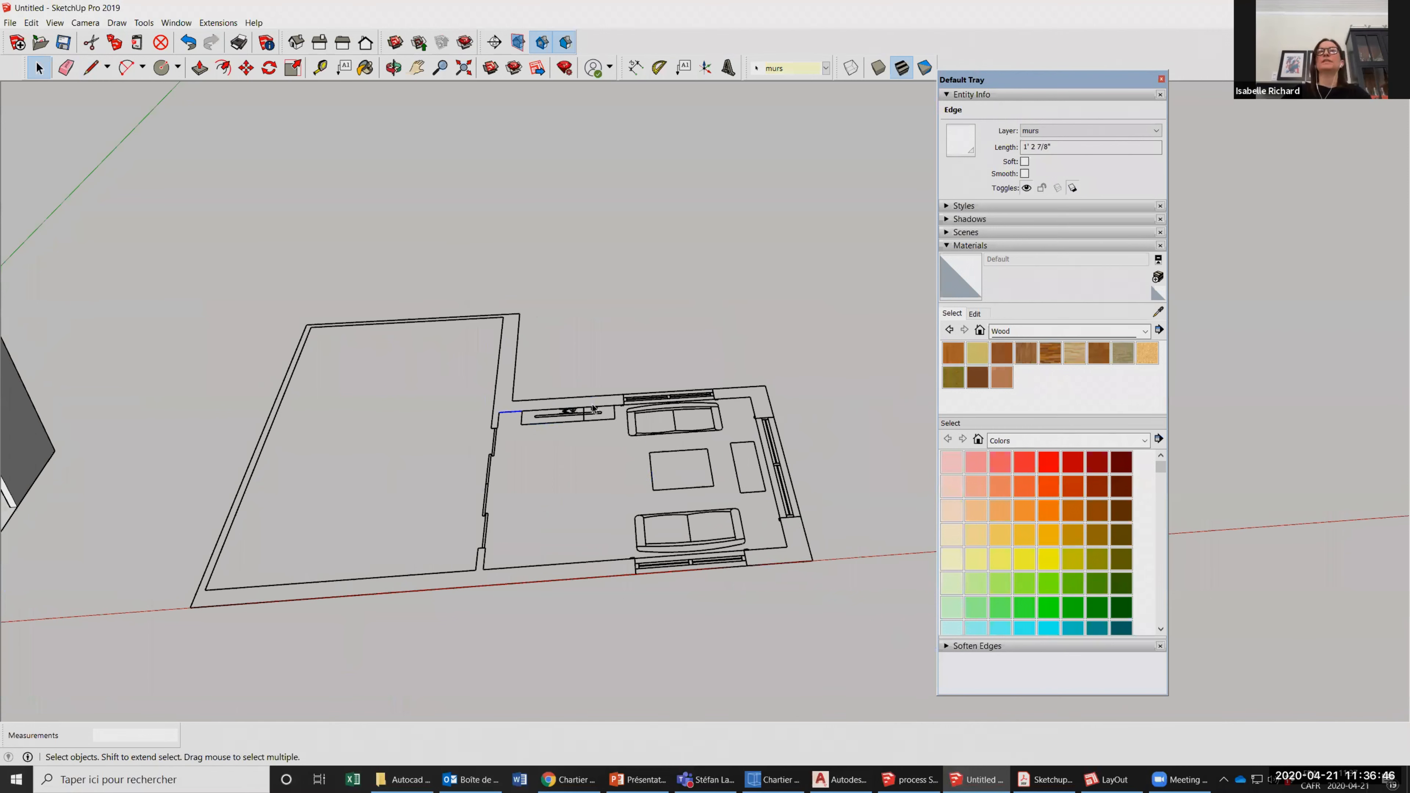
{"action": "scroll", "coordinate": [593, 409], "scroll_direction": "up", "scroll_amount": 1}
{"action": "scroll", "coordinate": [593, 409], "scroll_direction": "up", "scroll_amount": 3}
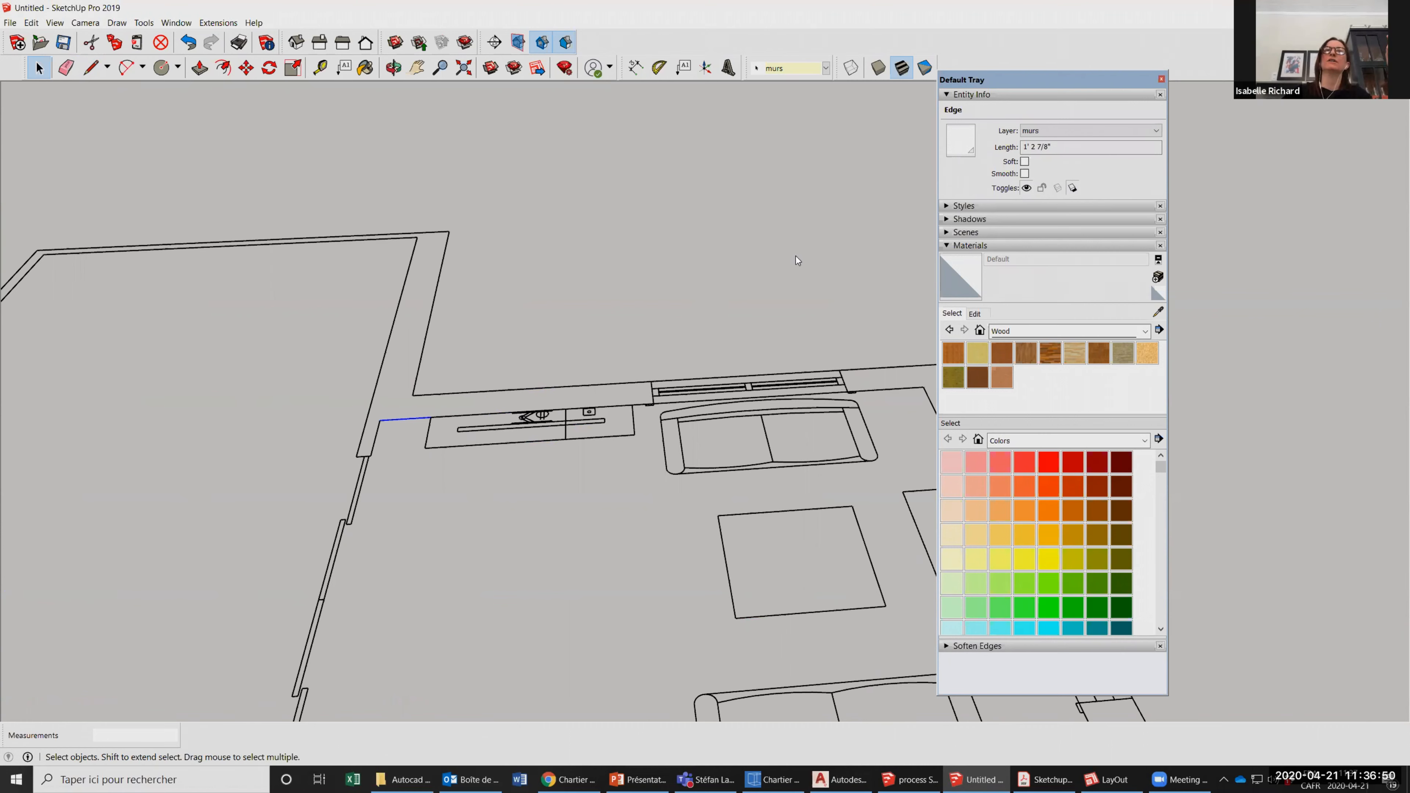
{"action": "scroll", "coordinate": [626, 671], "scroll_direction": "down", "scroll_amount": 1}
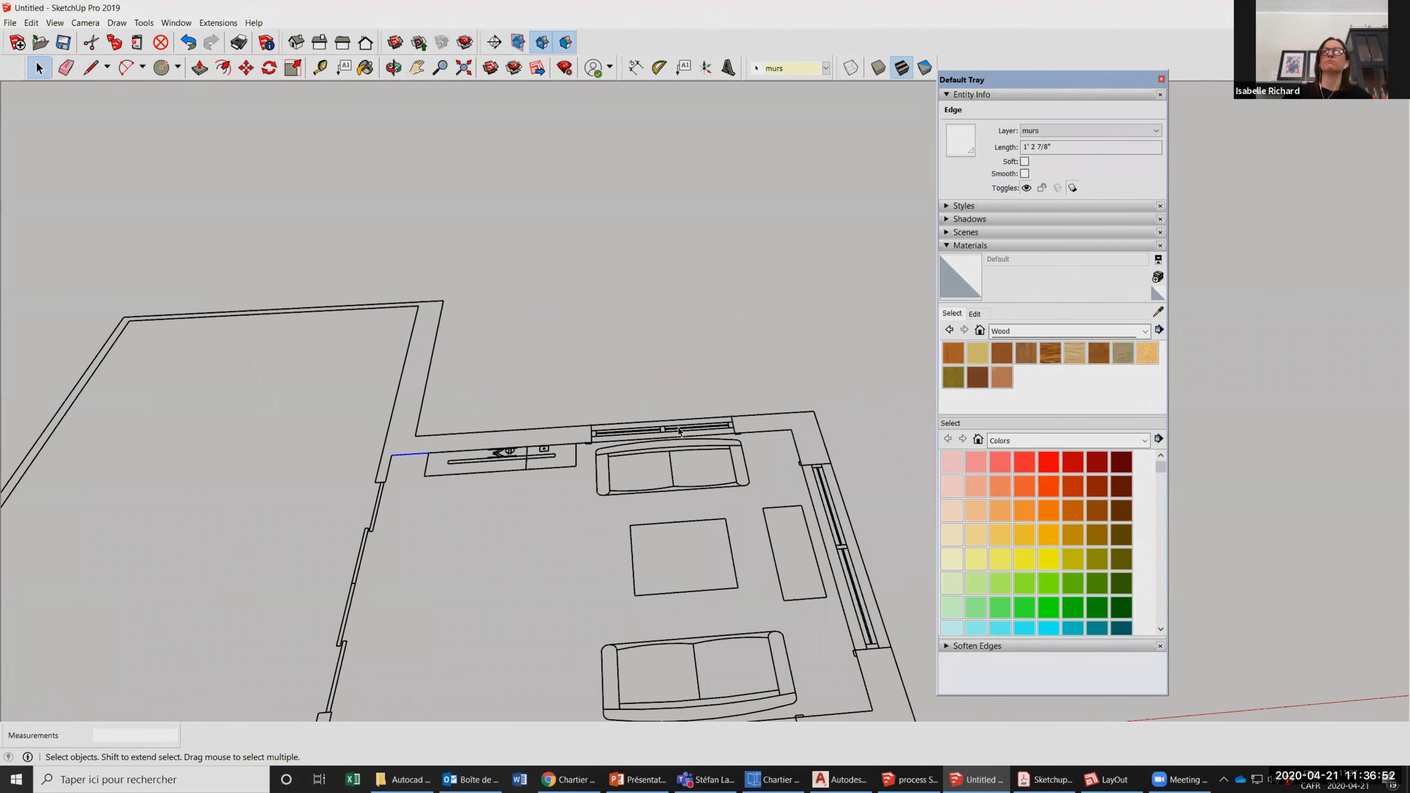
{"action": "scroll", "coordinate": [620, 433], "scroll_direction": "down", "scroll_amount": 3}
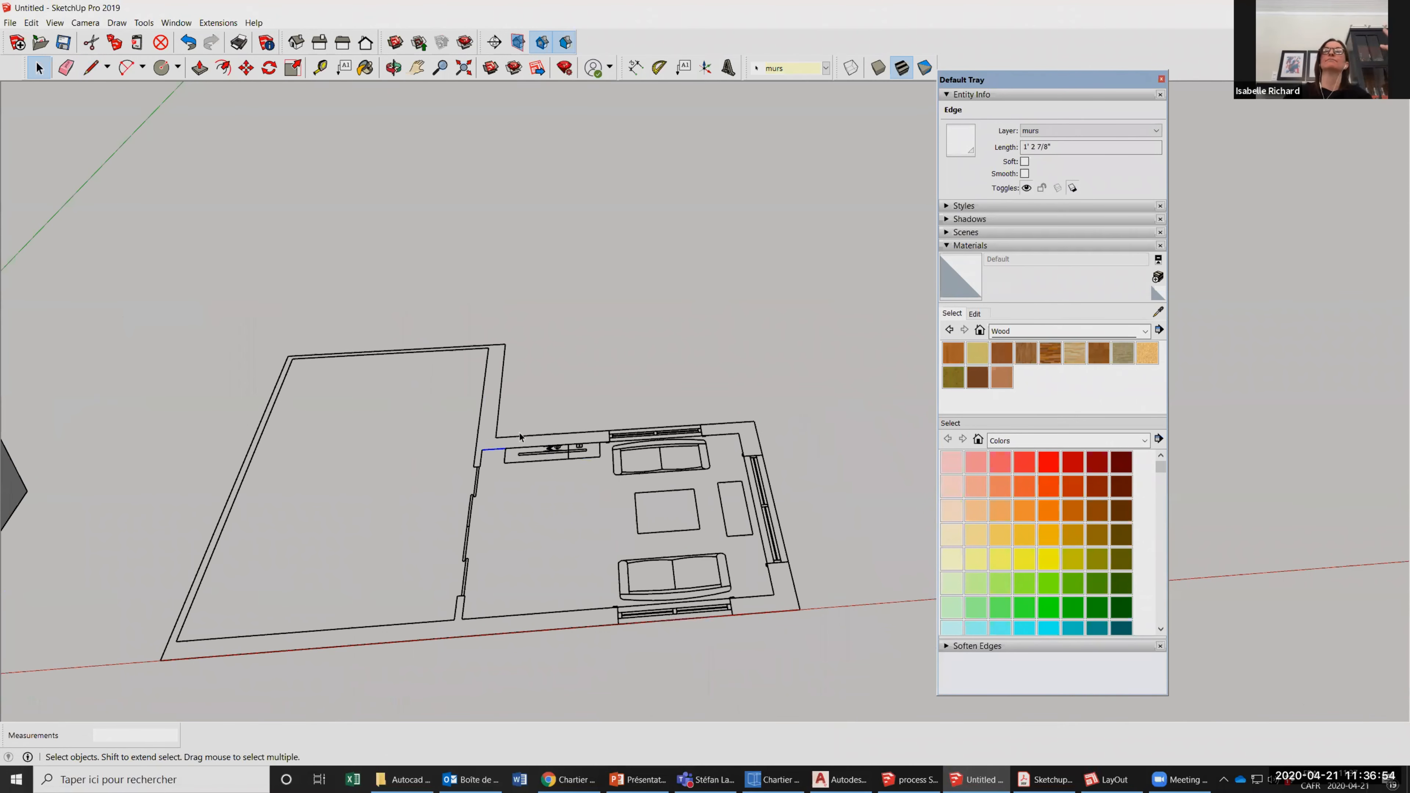
Draw a line across the end of the partition wall beside the fireplace to close its outline and form a face.
{"action": "scroll", "coordinate": [519, 436], "scroll_direction": "up", "scroll_amount": 4}
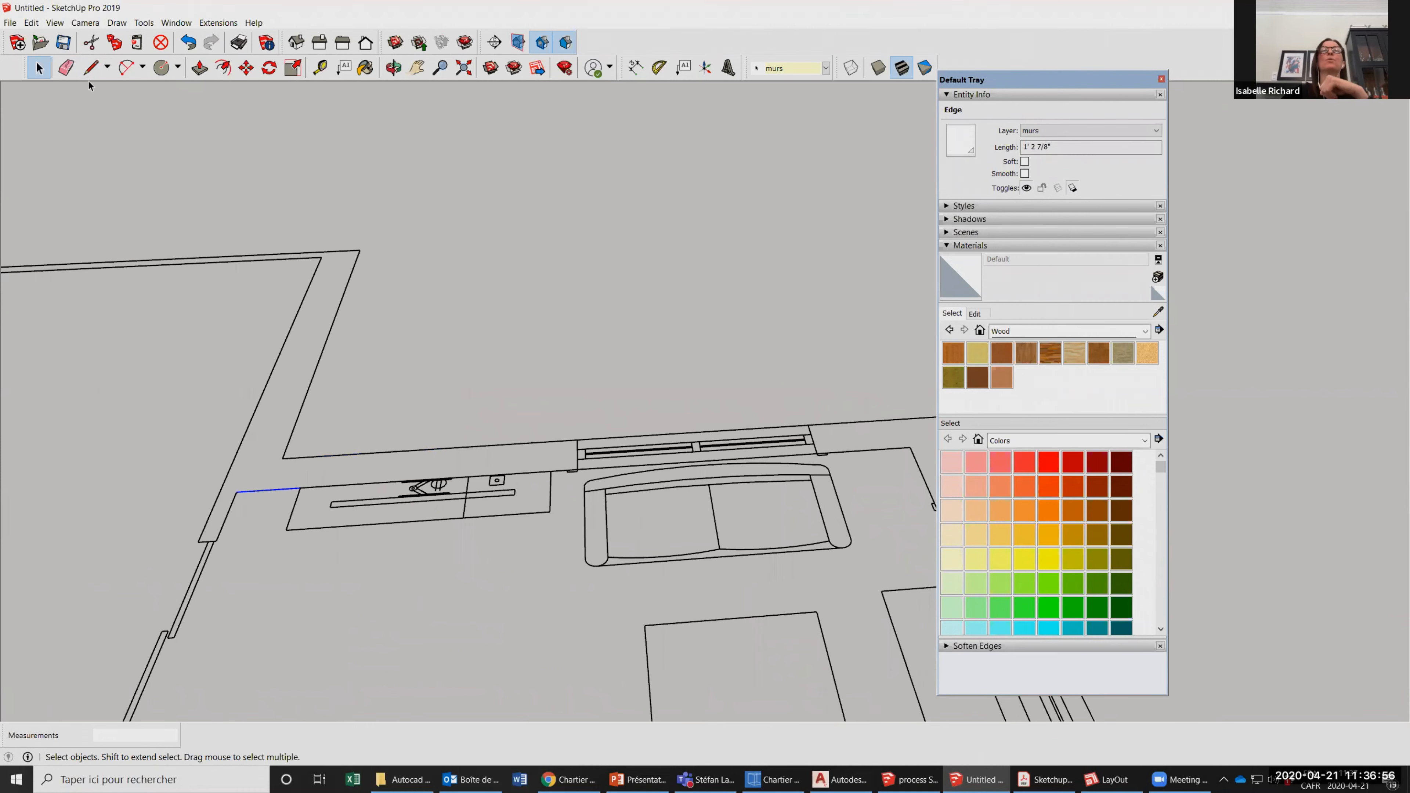
{"action": "key", "text": "l"}
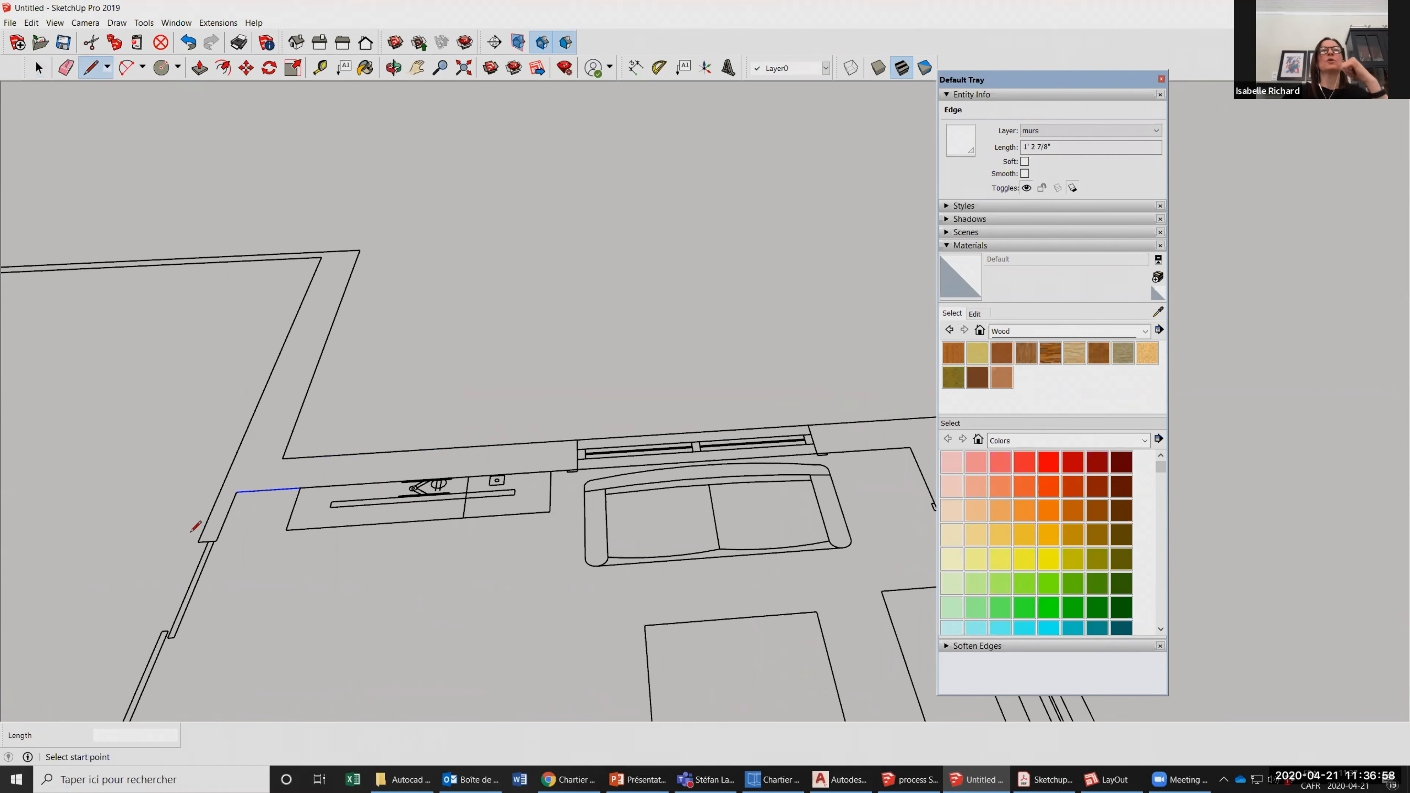
{"action": "left_click", "coordinate": [214, 540]}
{"action": "scroll", "coordinate": [703, 394], "scroll_direction": "down", "scroll_amount": 3}
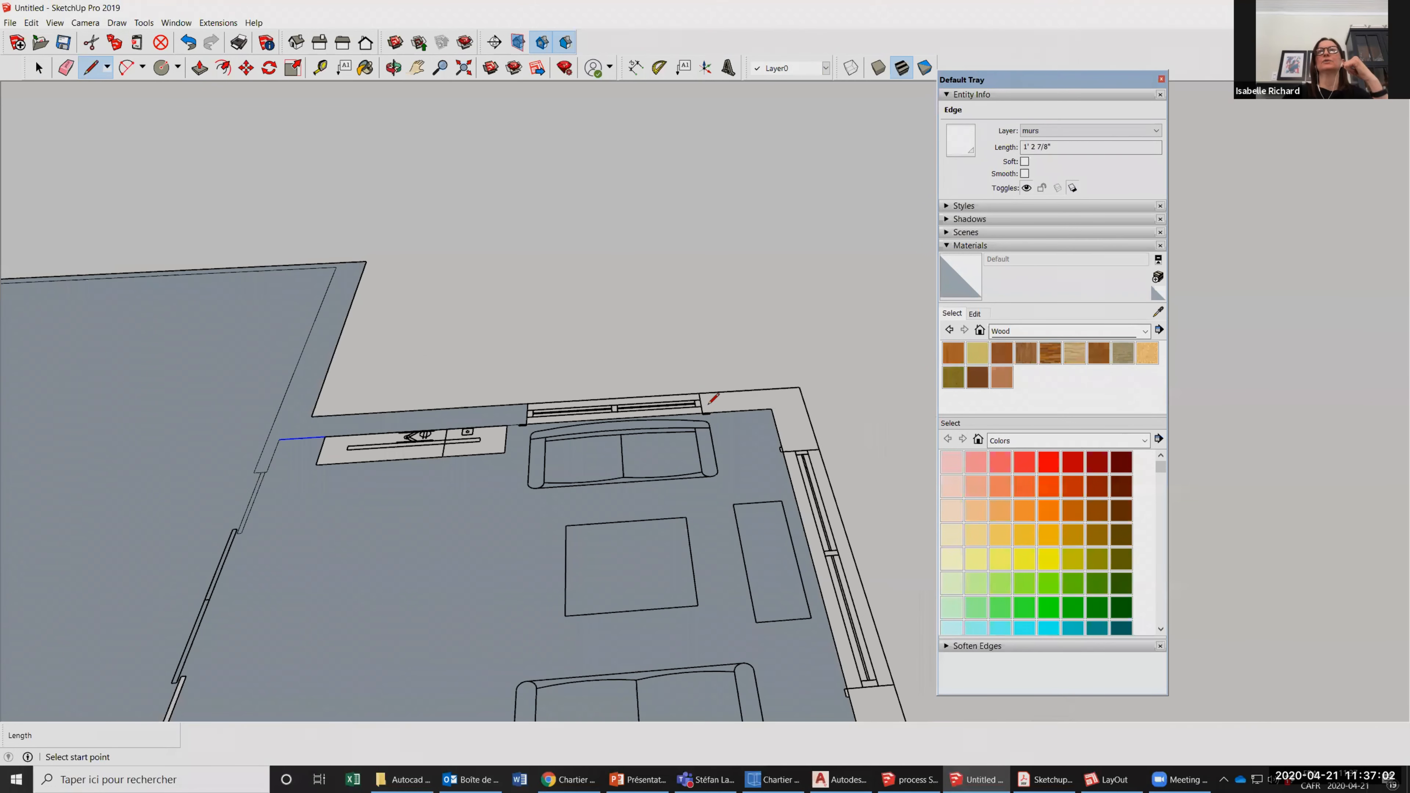
Draw a line across the back wall at the window jamb nearest the corner to close the corner wall's outline.
{"action": "left_click", "coordinate": [705, 408]}
{"action": "scroll", "coordinate": [705, 412], "scroll_direction": "up", "scroll_amount": 4}
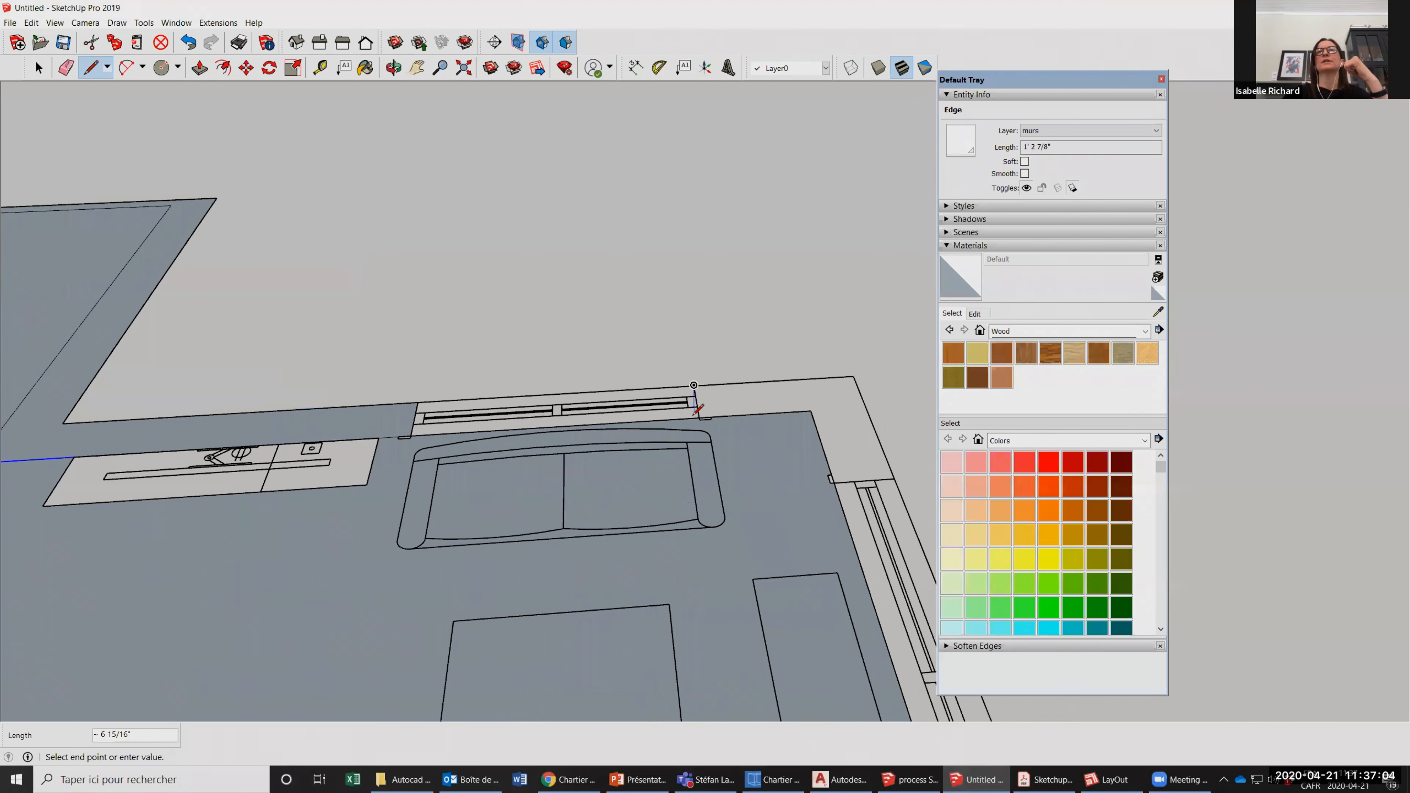
{"action": "scroll", "coordinate": [707, 411], "scroll_direction": "up", "scroll_amount": 3}
{"action": "left_click", "coordinate": [685, 362]}
{"action": "scroll", "coordinate": [581, 386], "scroll_direction": "down", "scroll_amount": 2}
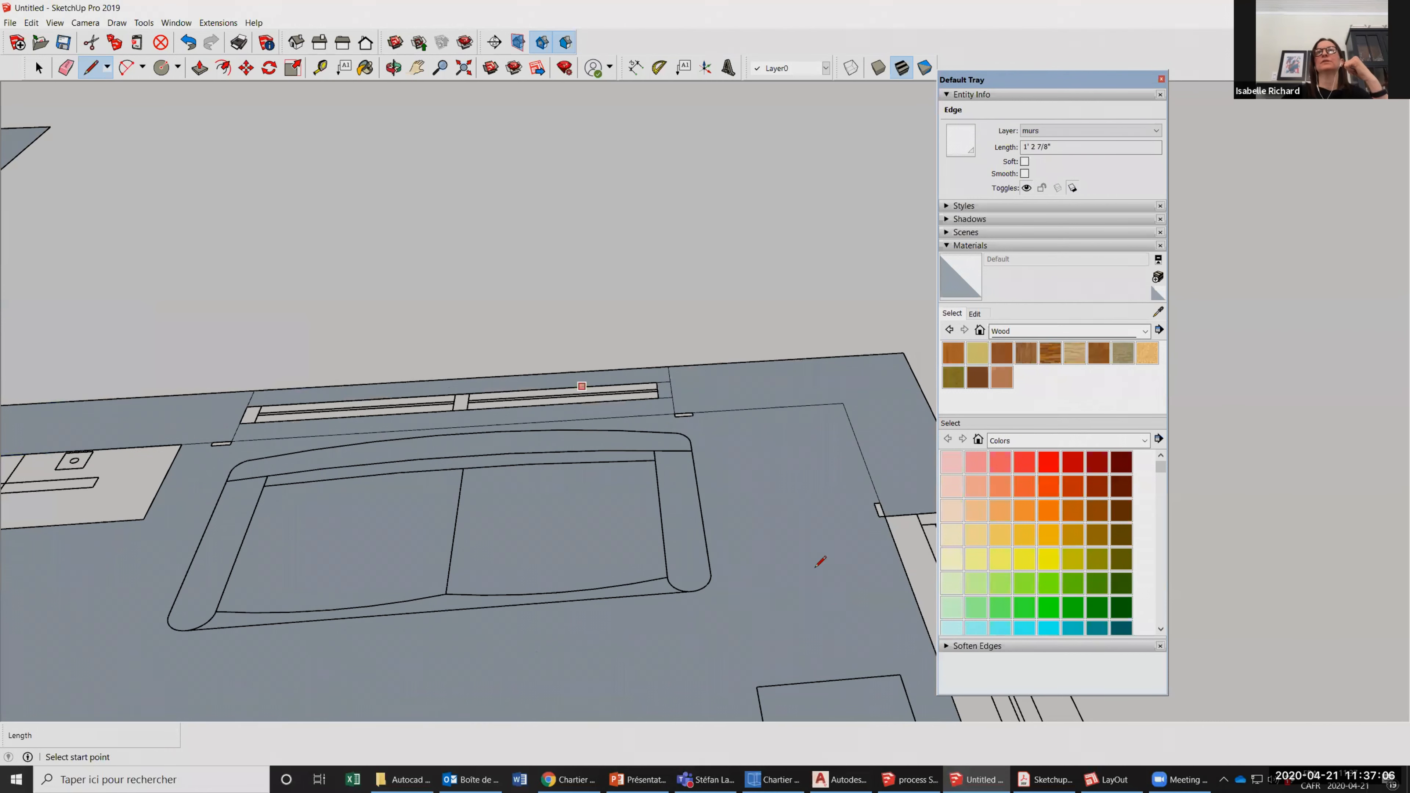
Draw a line across the side wall at the window jamb nearest the red axis to fill the remaining corner wall.
{"action": "scroll", "coordinate": [766, 451], "scroll_direction": "down", "scroll_amount": 3}
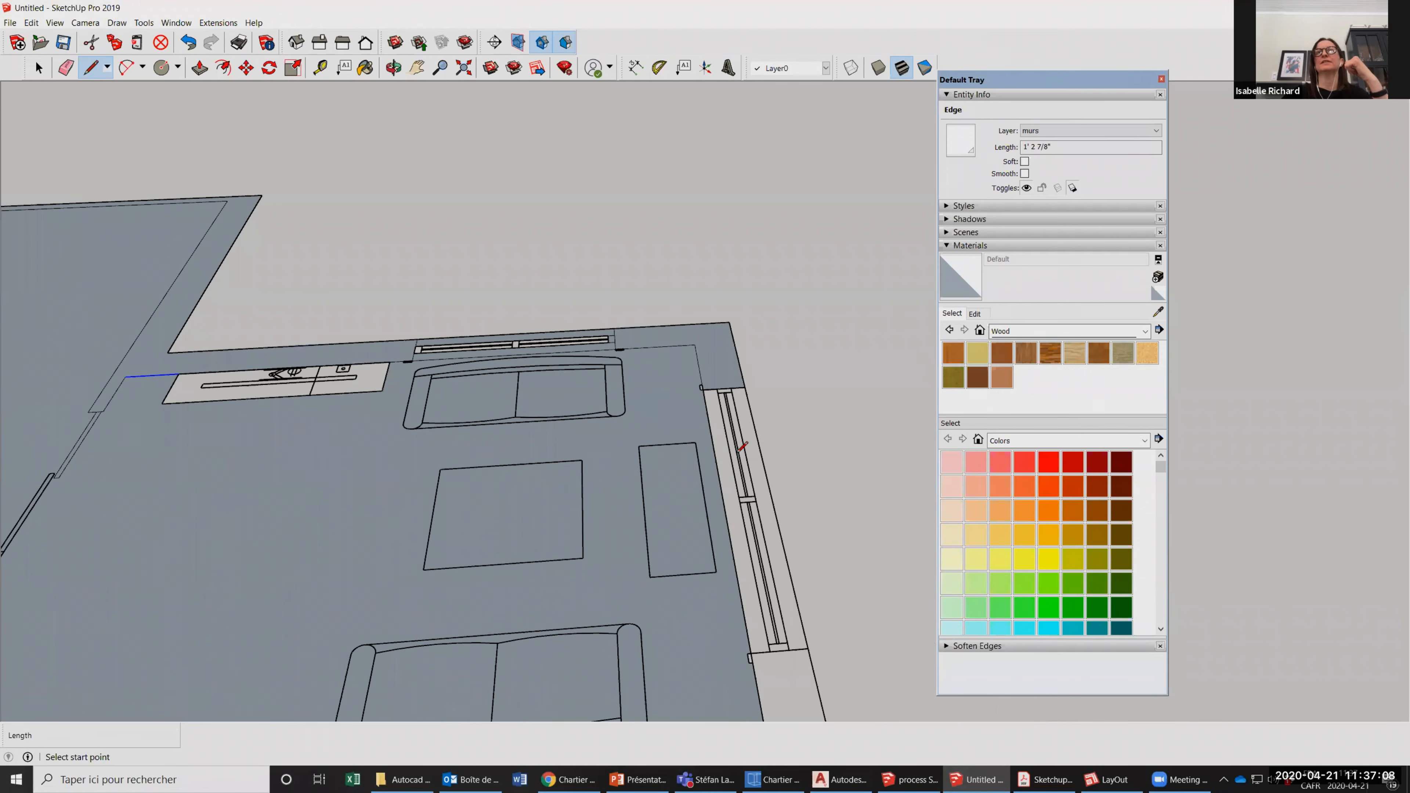
{"action": "middle_click_drag", "start_coordinate": [401, 554], "coordinate": [393, 378], "text": "shift"}
{"action": "left_click", "coordinate": [784, 449]}
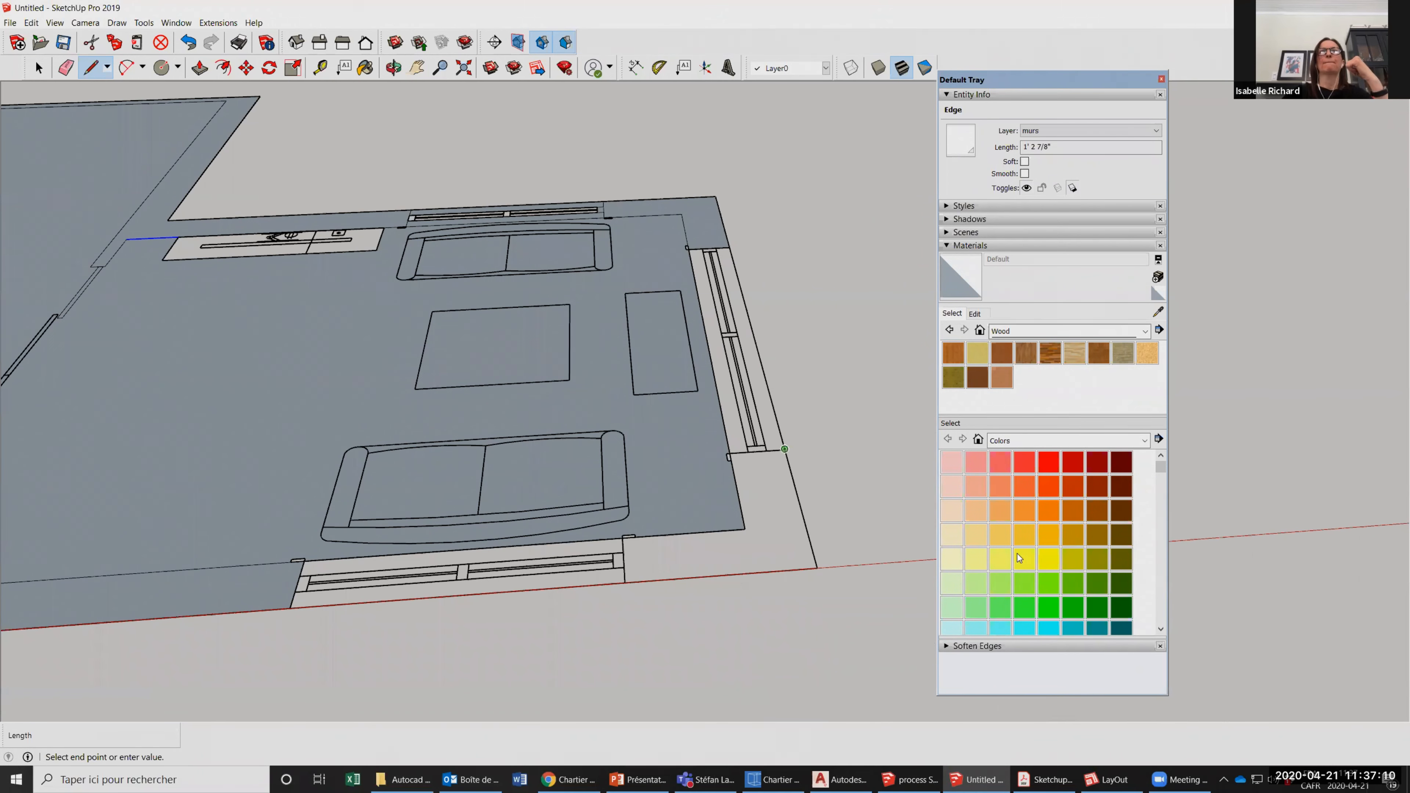
{"action": "left_click", "coordinate": [730, 454]}
Select the floor face that spans the two rooms inside the walls.
{"action": "scroll", "coordinate": [908, 495], "scroll_direction": "down", "scroll_amount": 1}
{"action": "scroll", "coordinate": [1019, 559], "scroll_direction": "down", "scroll_amount": 2}
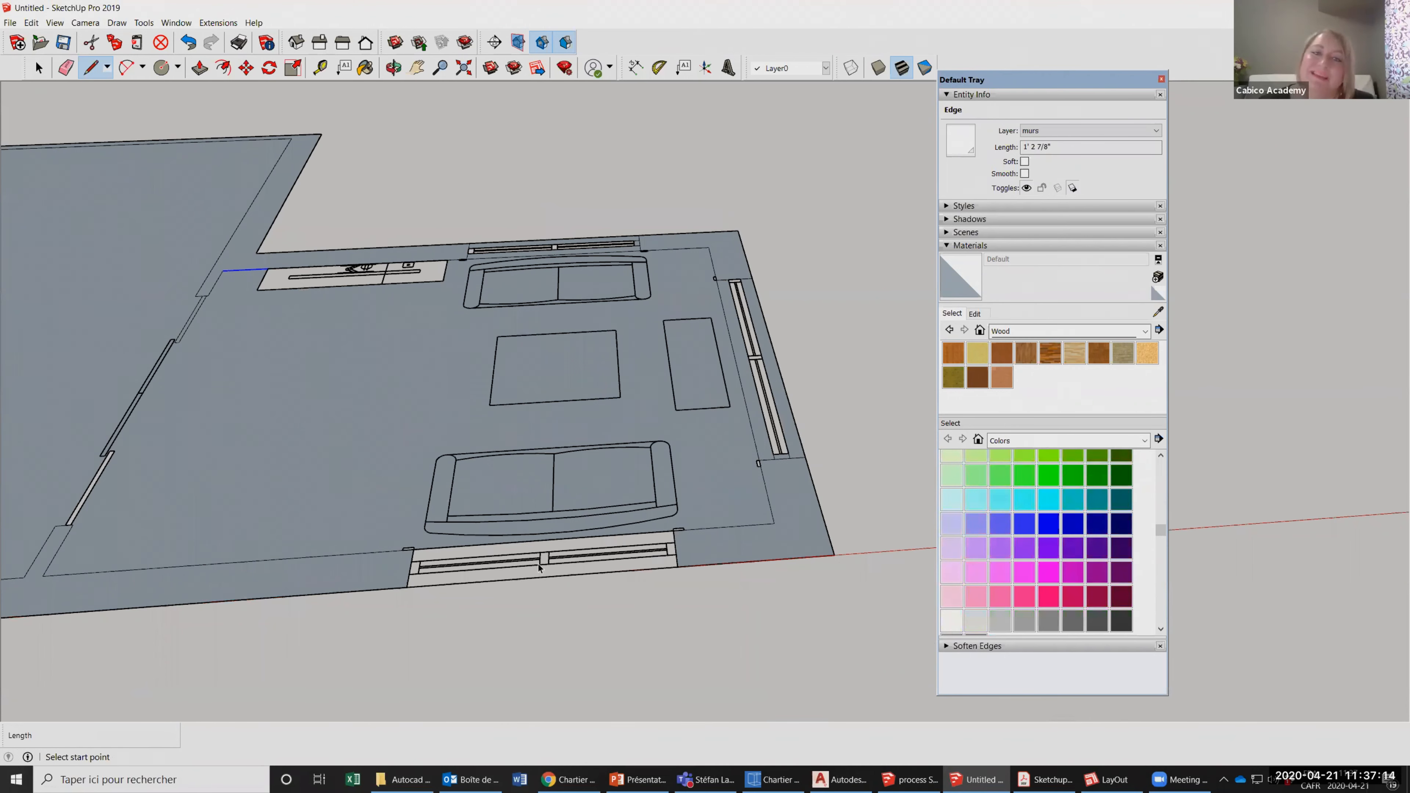
{"action": "scroll", "coordinate": [505, 552], "scroll_direction": "down", "scroll_amount": 3}
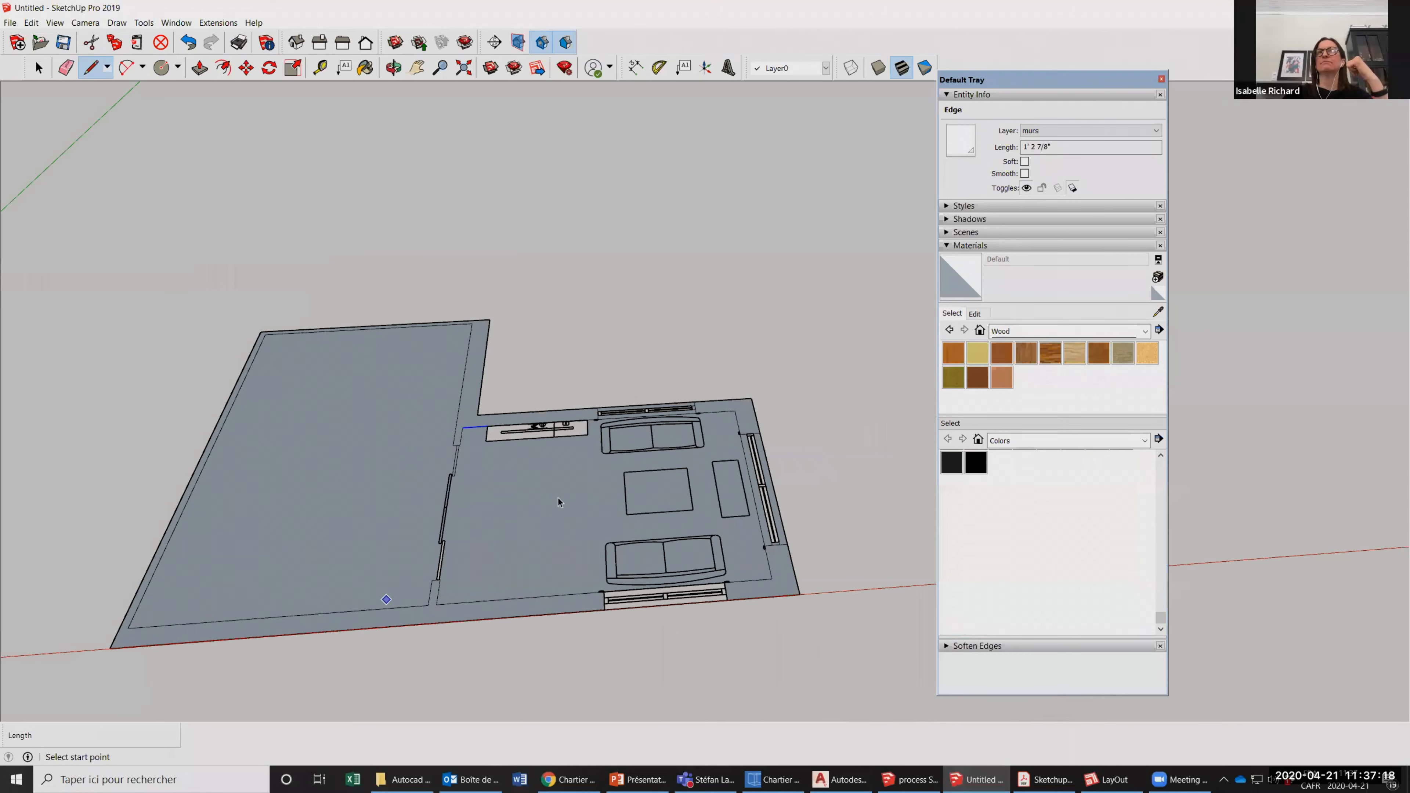
{"action": "scroll", "coordinate": [387, 600], "scroll_direction": "up", "scroll_amount": 2}
{"action": "key", "text": "space"}
{"action": "left_click", "coordinate": [503, 583]}
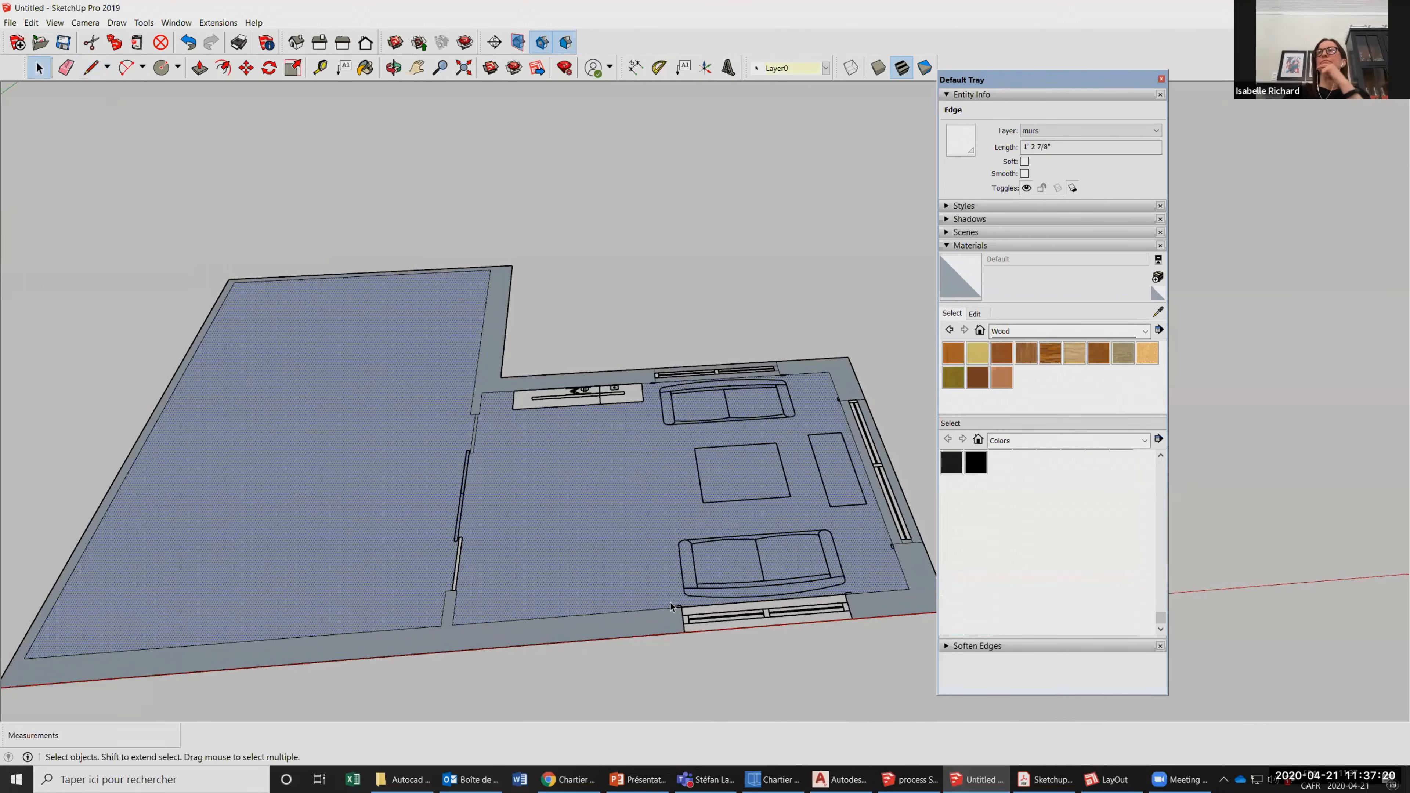
{"action": "scroll", "coordinate": [502, 584], "scroll_direction": "down", "scroll_amount": 2}
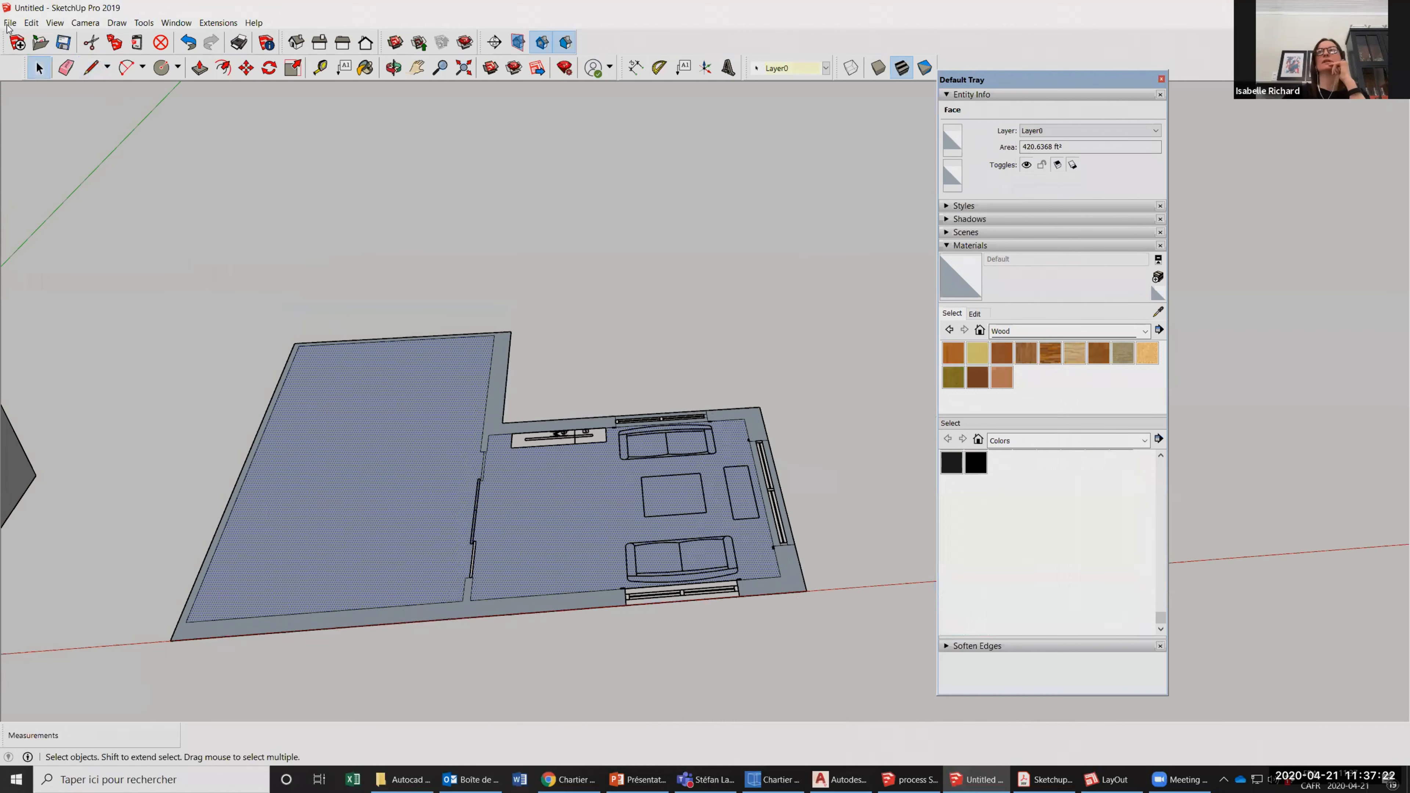
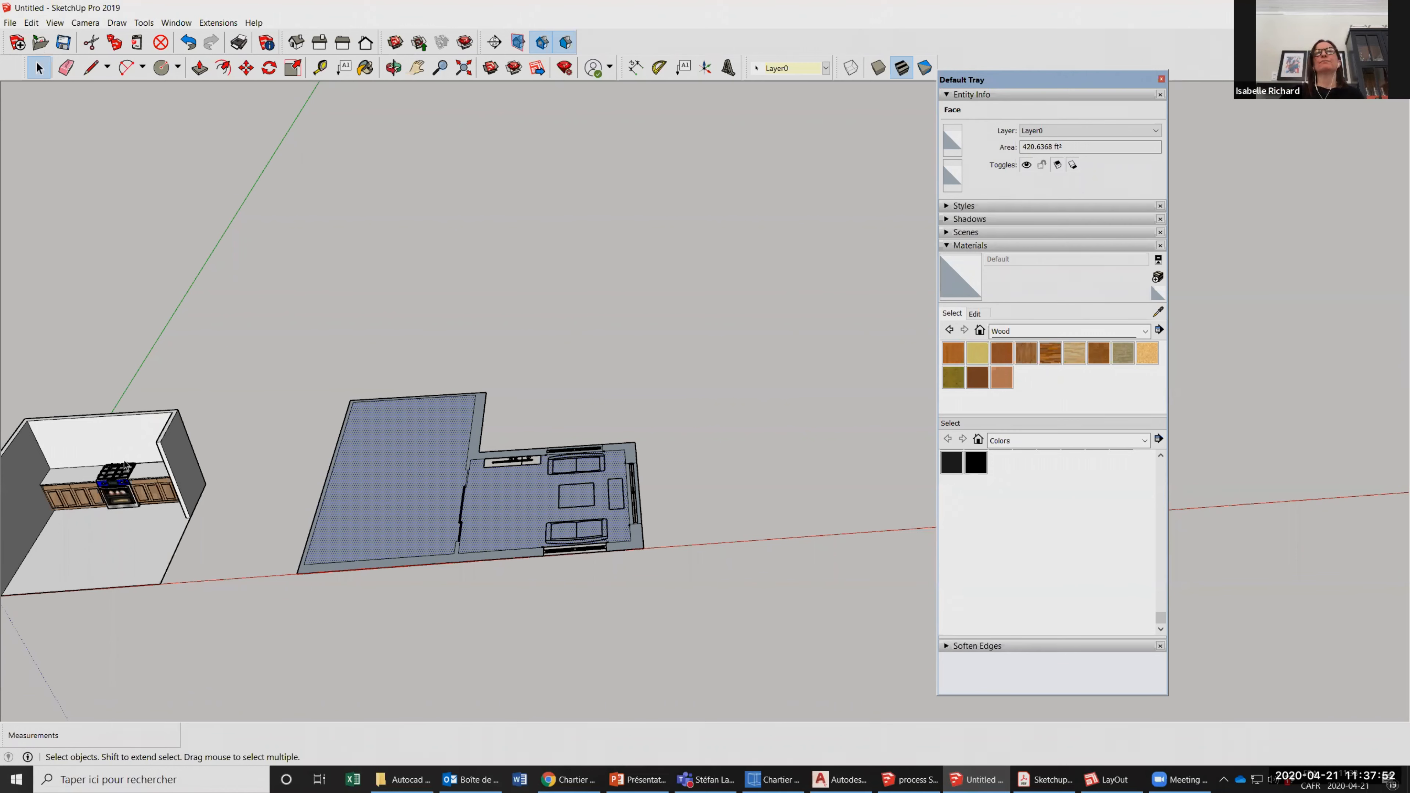
Open the file import dialog, browse to the WEBINARS folder, review the supported file types, and cancel without importing anything.
{"action": "middle_click_drag", "start_coordinate": [499, 508], "coordinate": [351, 480], "text": "shift"}
{"action": "scroll", "coordinate": [352, 480], "scroll_direction": "up", "scroll_amount": 2}
{"action": "scroll", "coordinate": [351, 480], "scroll_direction": "up", "scroll_amount": 1}
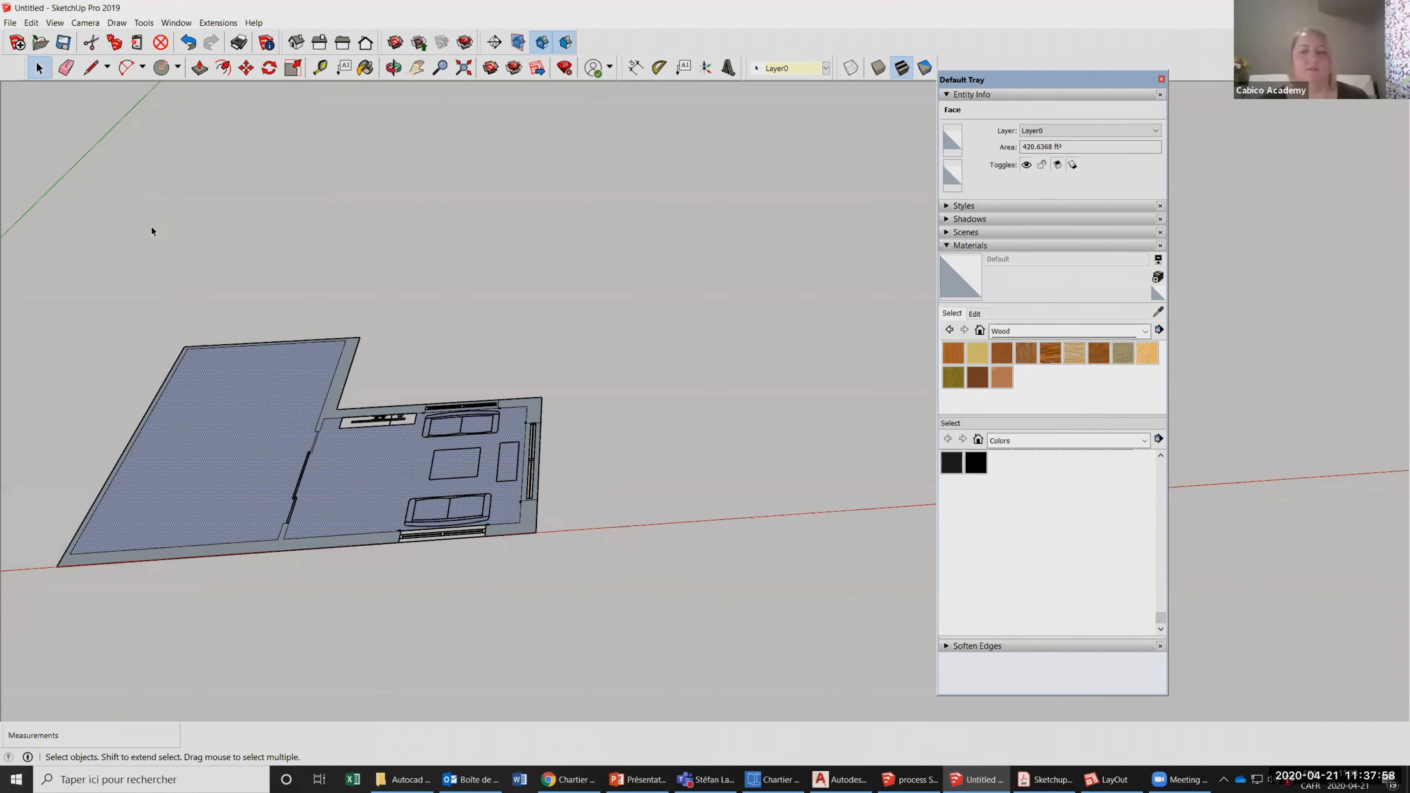
{"action": "left_click", "coordinate": [10, 23]}
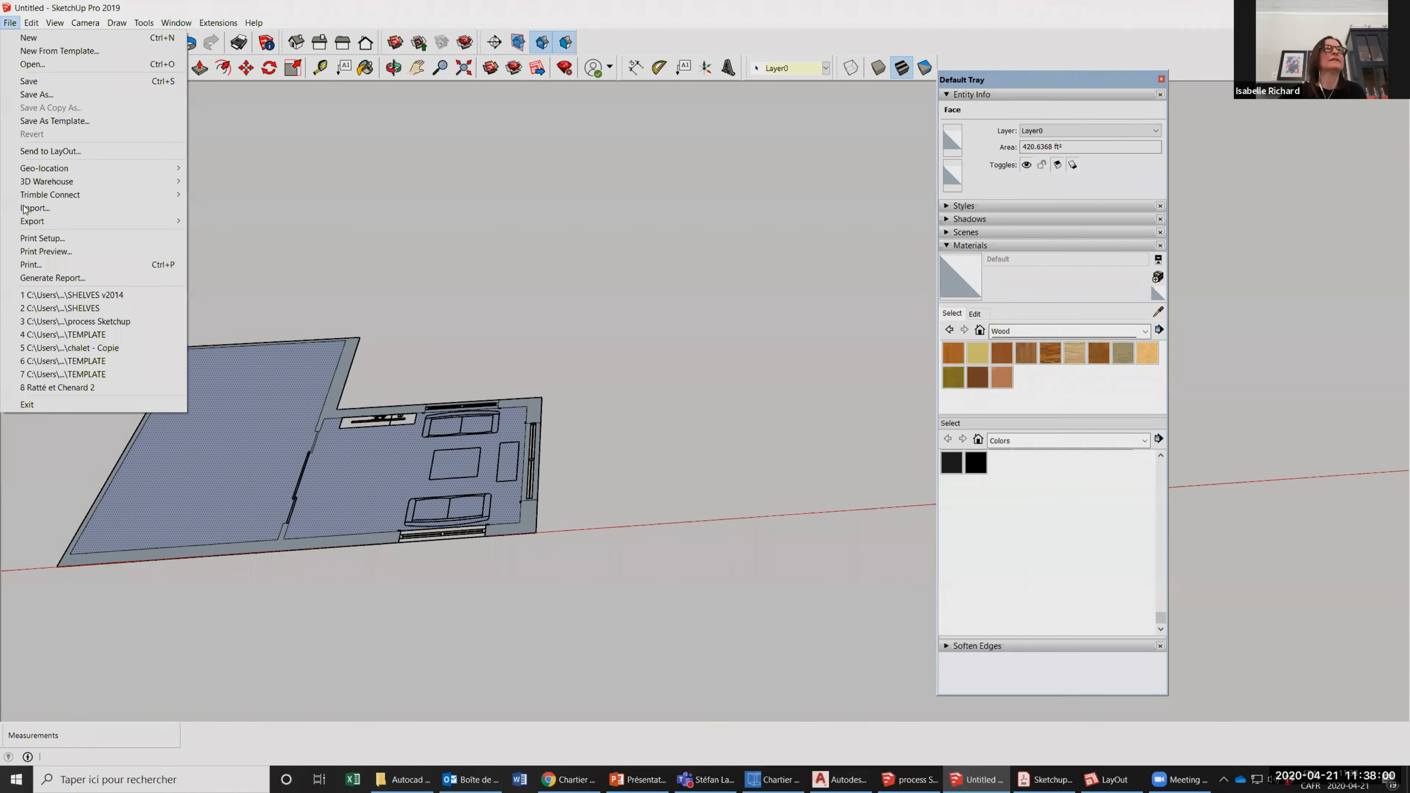
{"action": "left_click", "coordinate": [25, 209]}
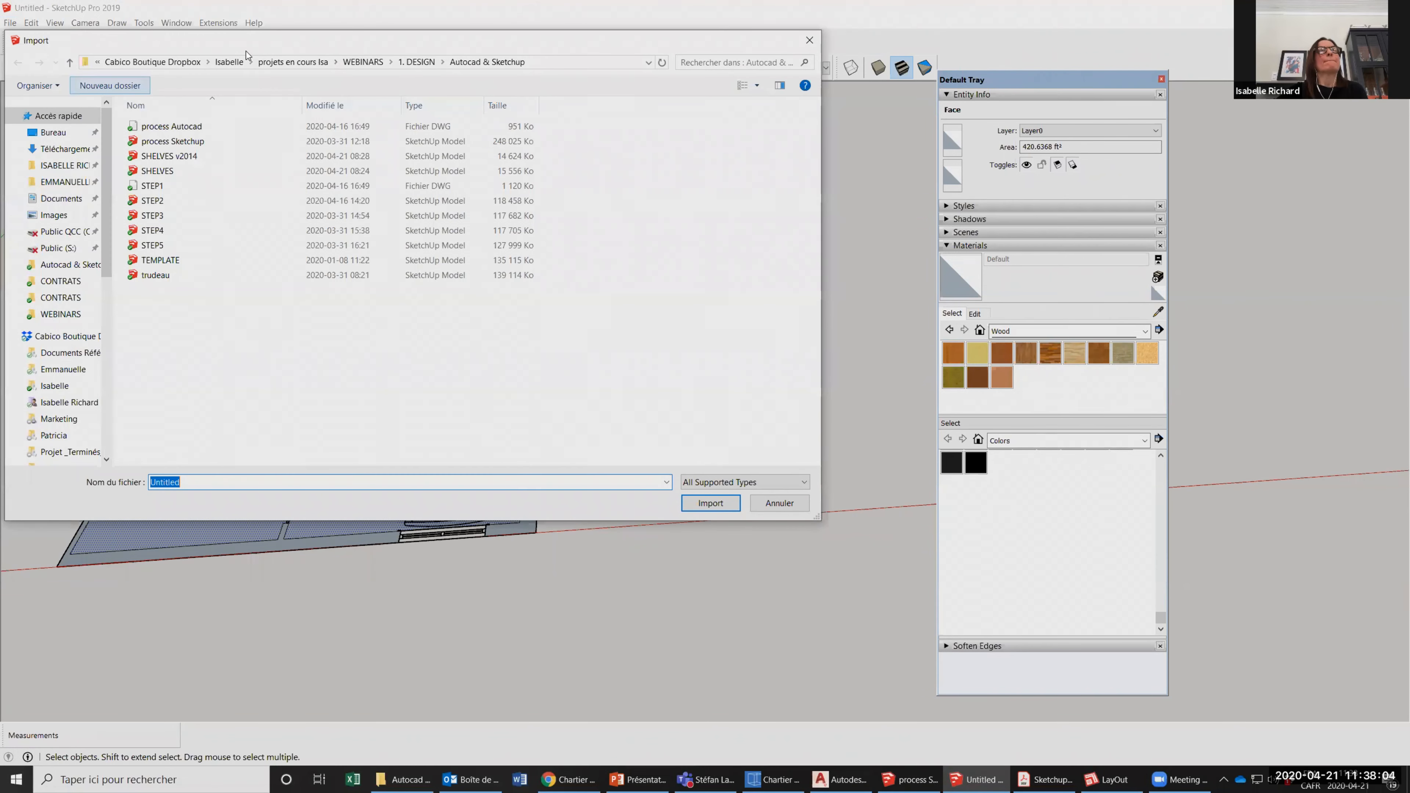
{"action": "left_click", "coordinate": [280, 63]}
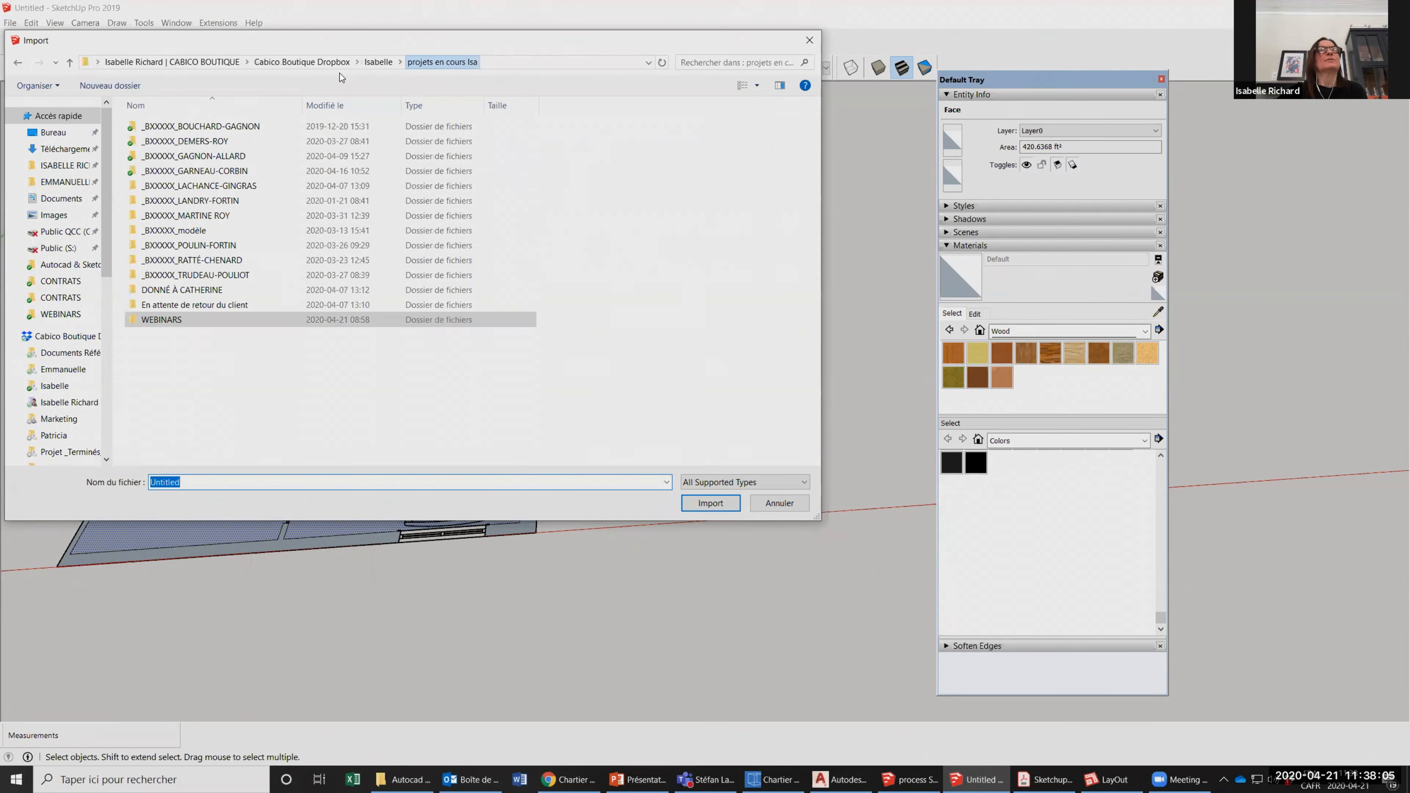
{"action": "double_click", "coordinate": [173, 319]}
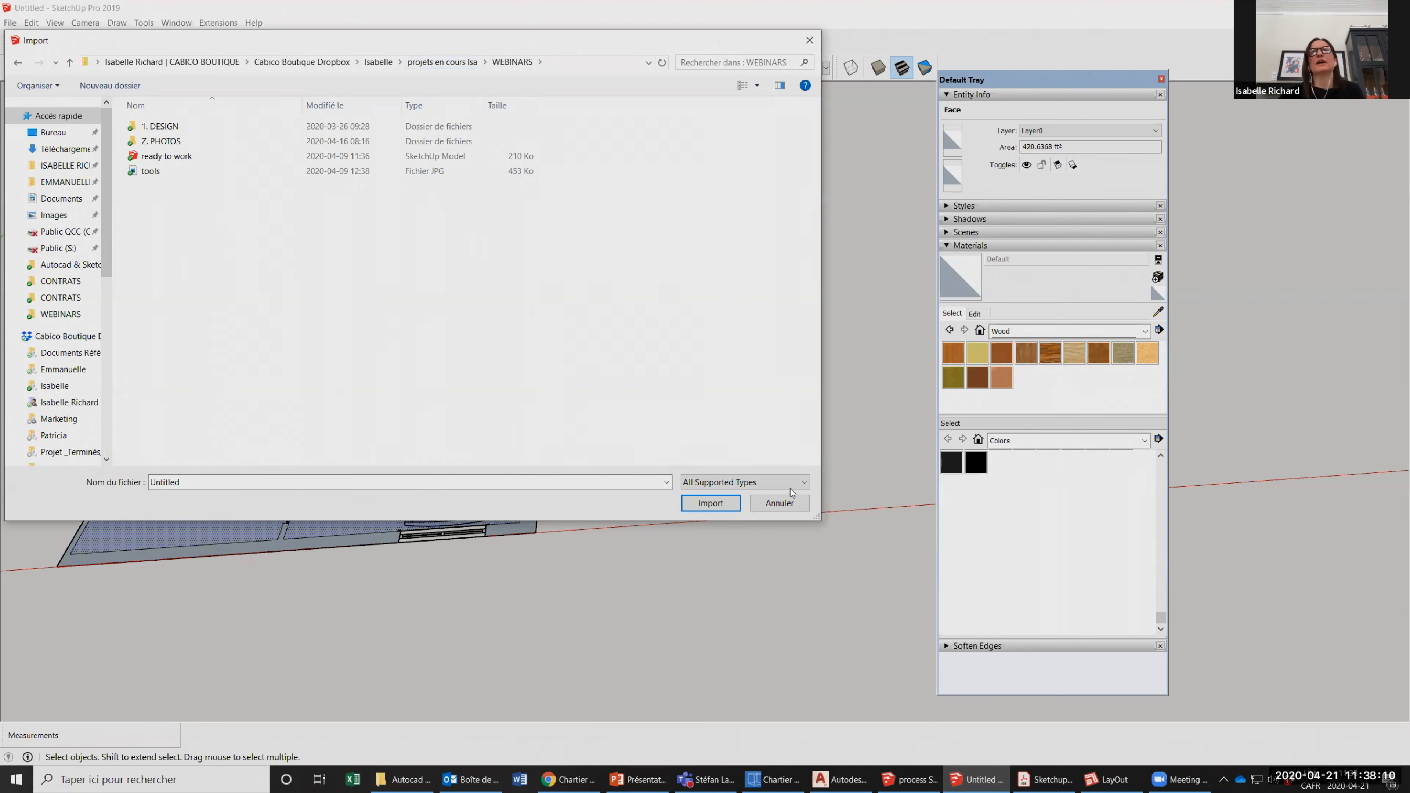
{"action": "left_click", "coordinate": [805, 482]}
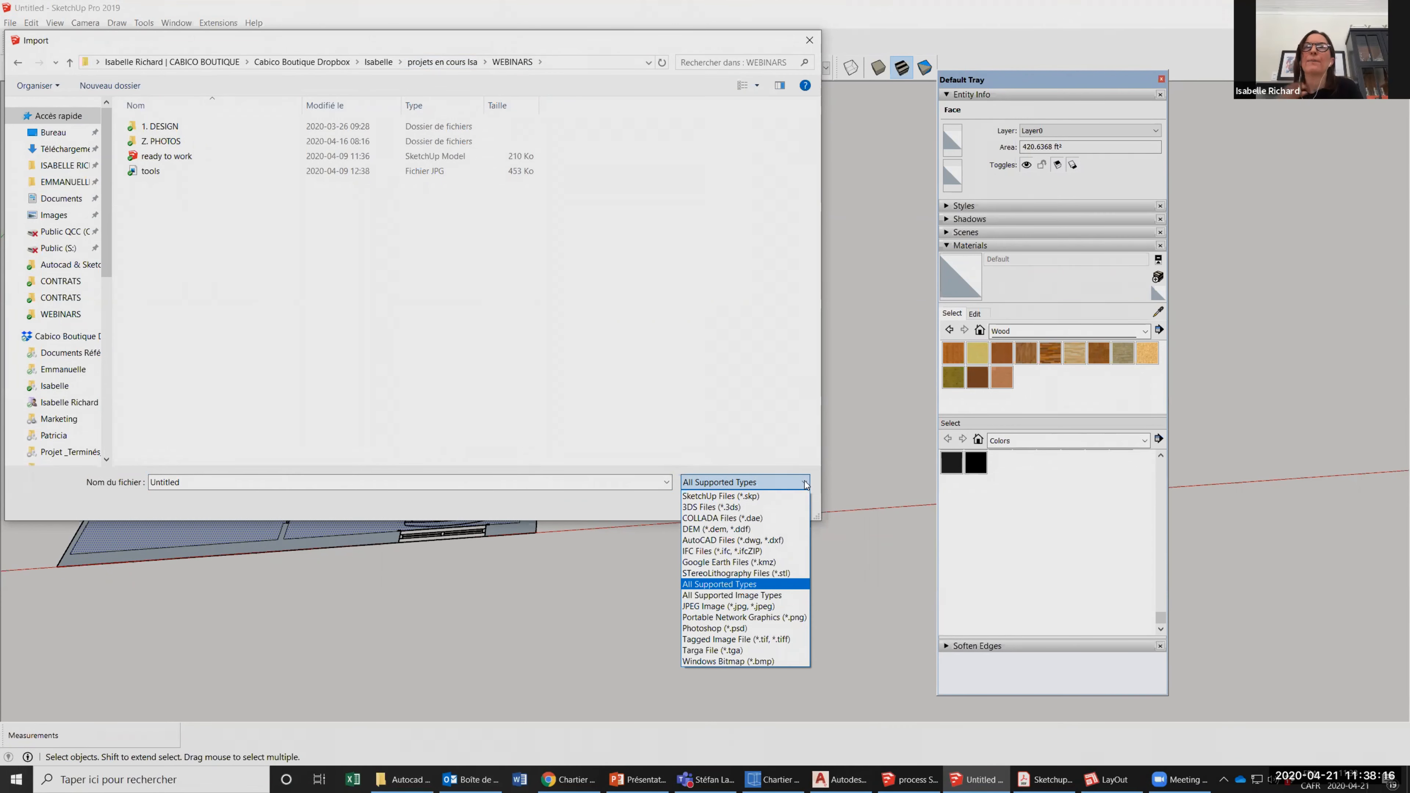
{"action": "left_click", "coordinate": [771, 459]}
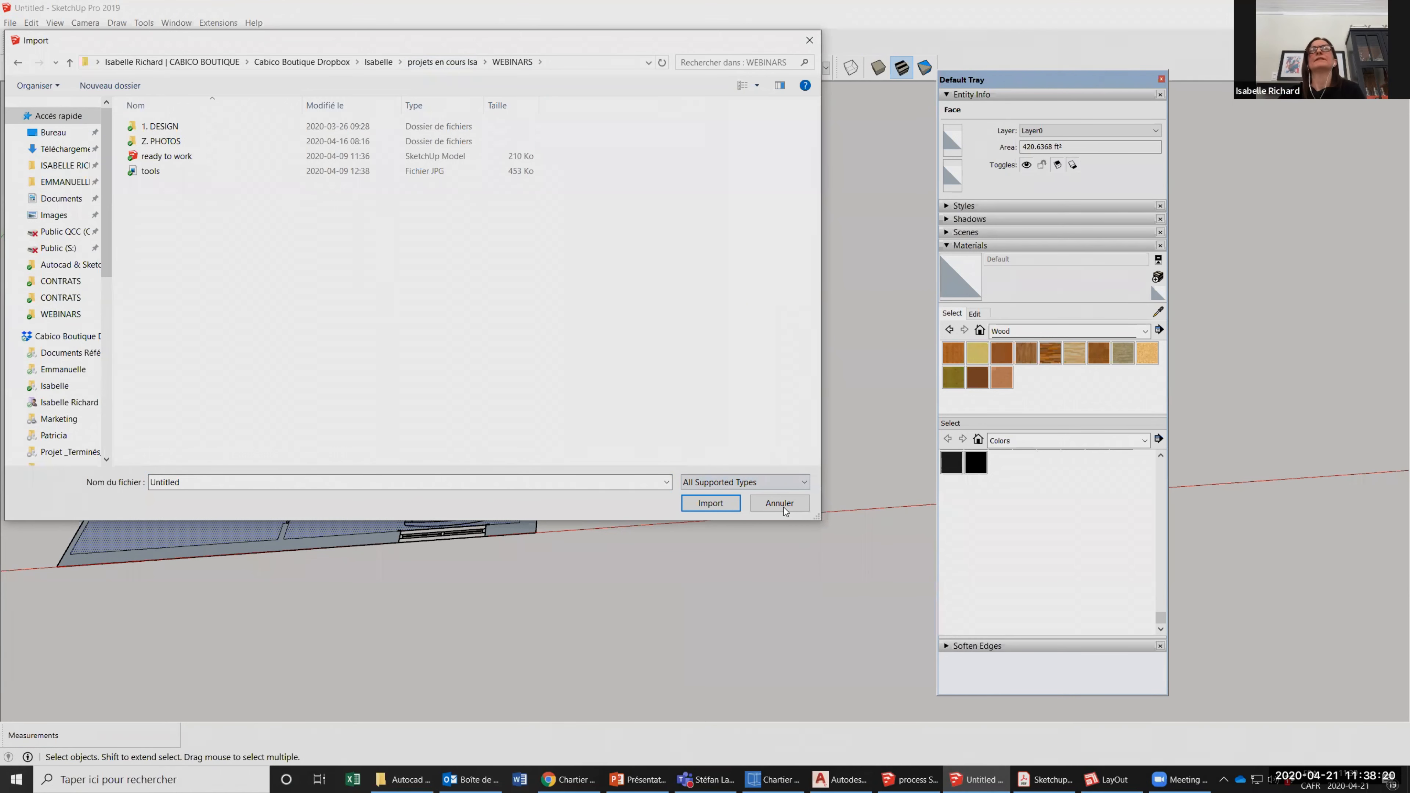
{"action": "left_click_drag", "start_coordinate": [202, 40], "coordinate": [239, 148]}
{"action": "key", "text": "Escape"}
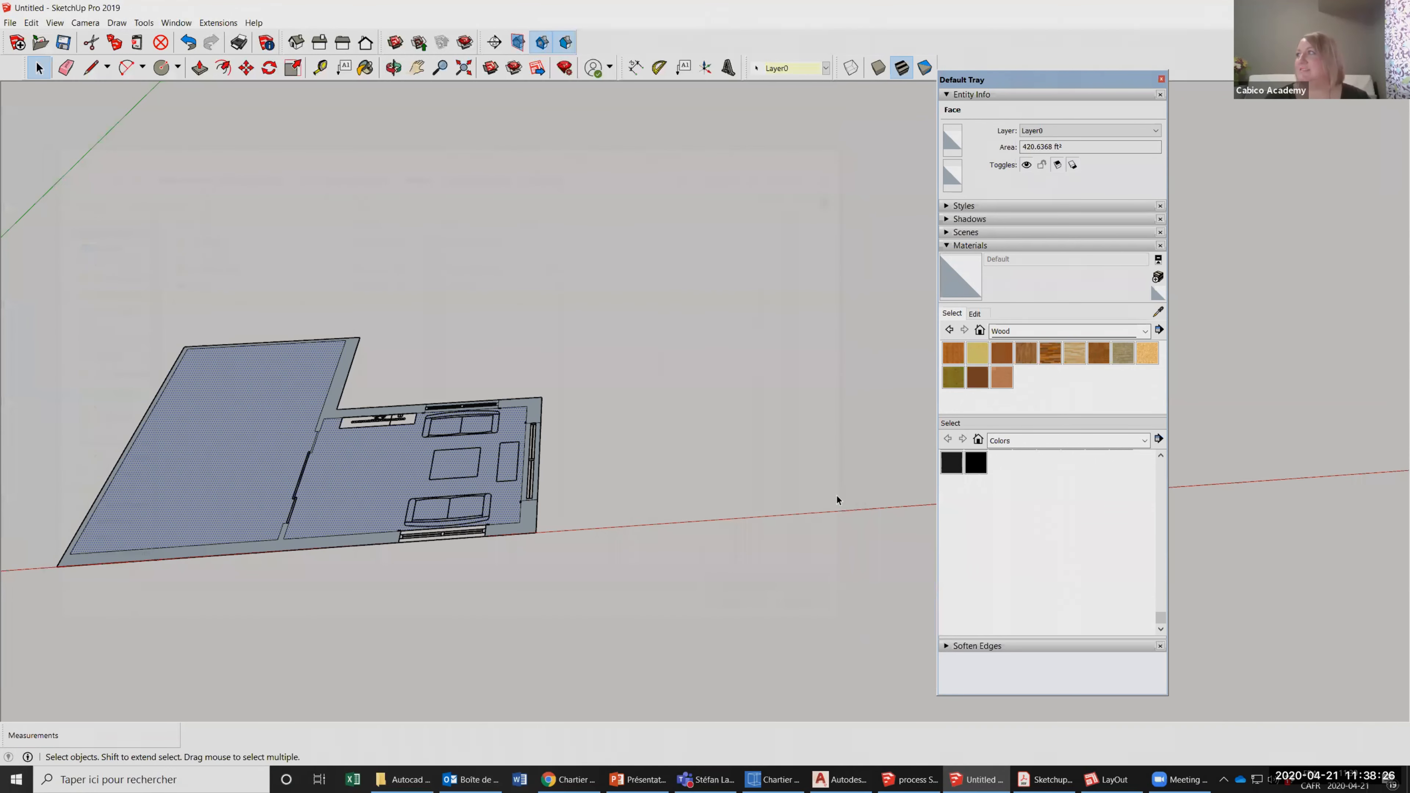
Trace the short 2" end edge of the narrow strip inside the fireplace outline to form its face.
{"action": "scroll", "coordinate": [821, 478], "scroll_direction": "down", "scroll_amount": 3}
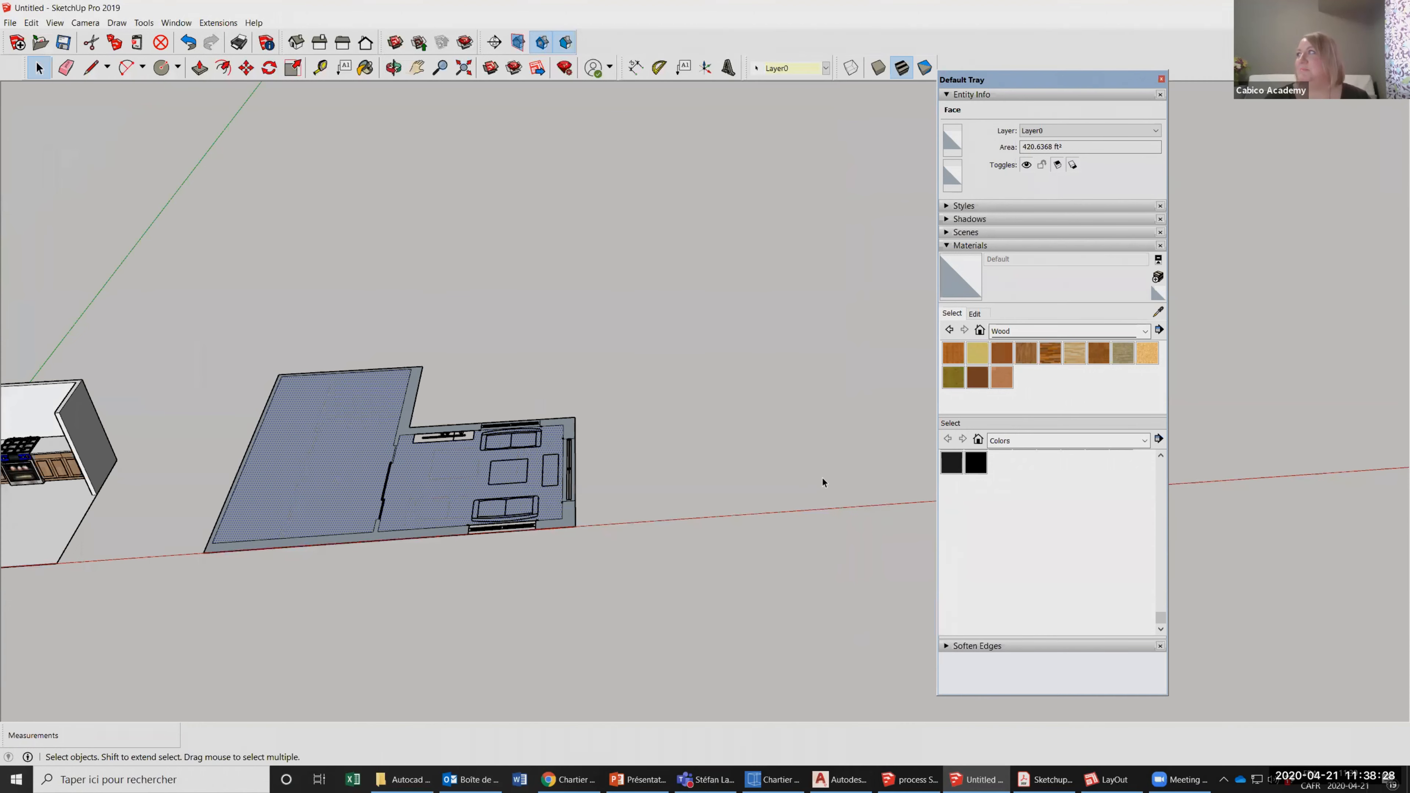
{"action": "scroll", "coordinate": [732, 445], "scroll_direction": "up", "scroll_amount": 2}
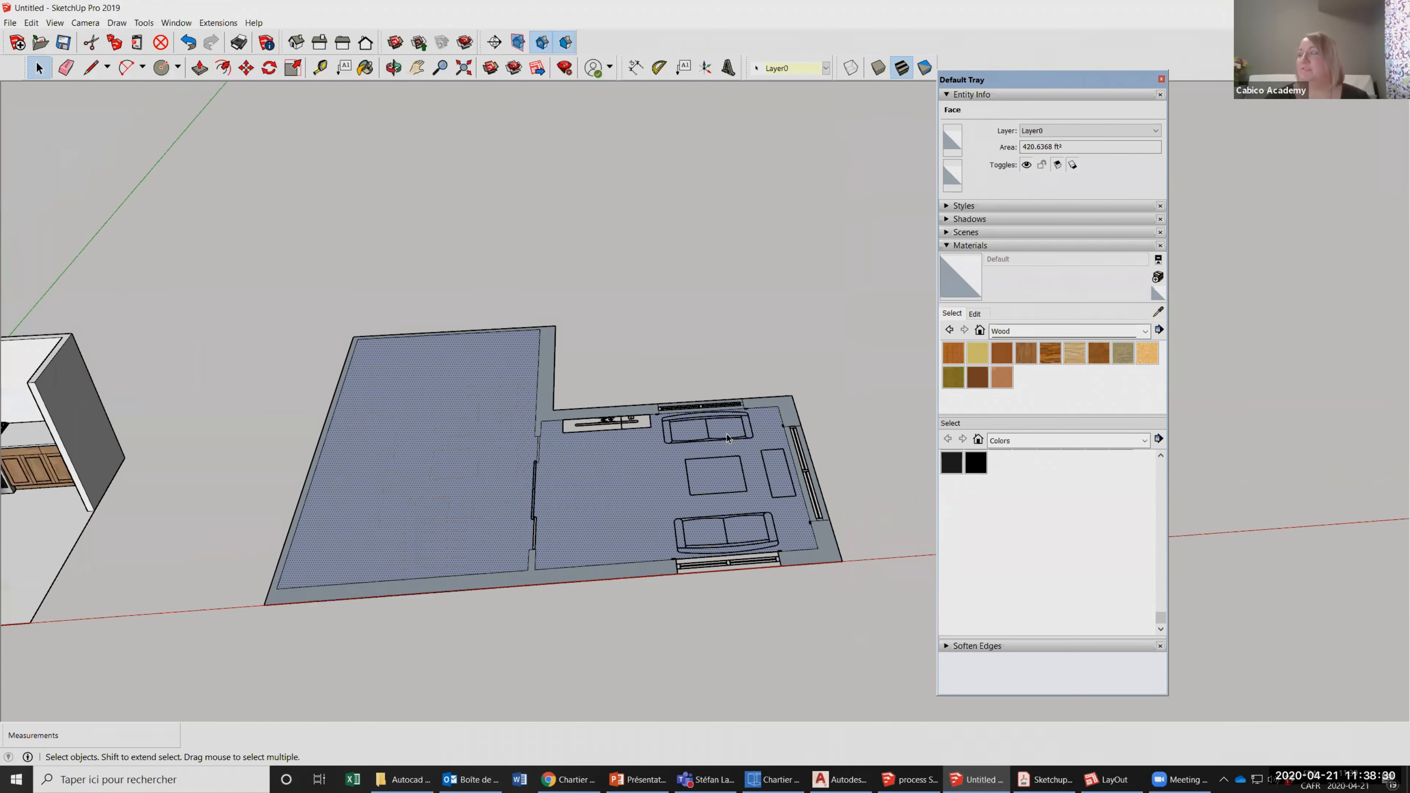
{"action": "scroll", "coordinate": [727, 439], "scroll_direction": "up", "scroll_amount": 1}
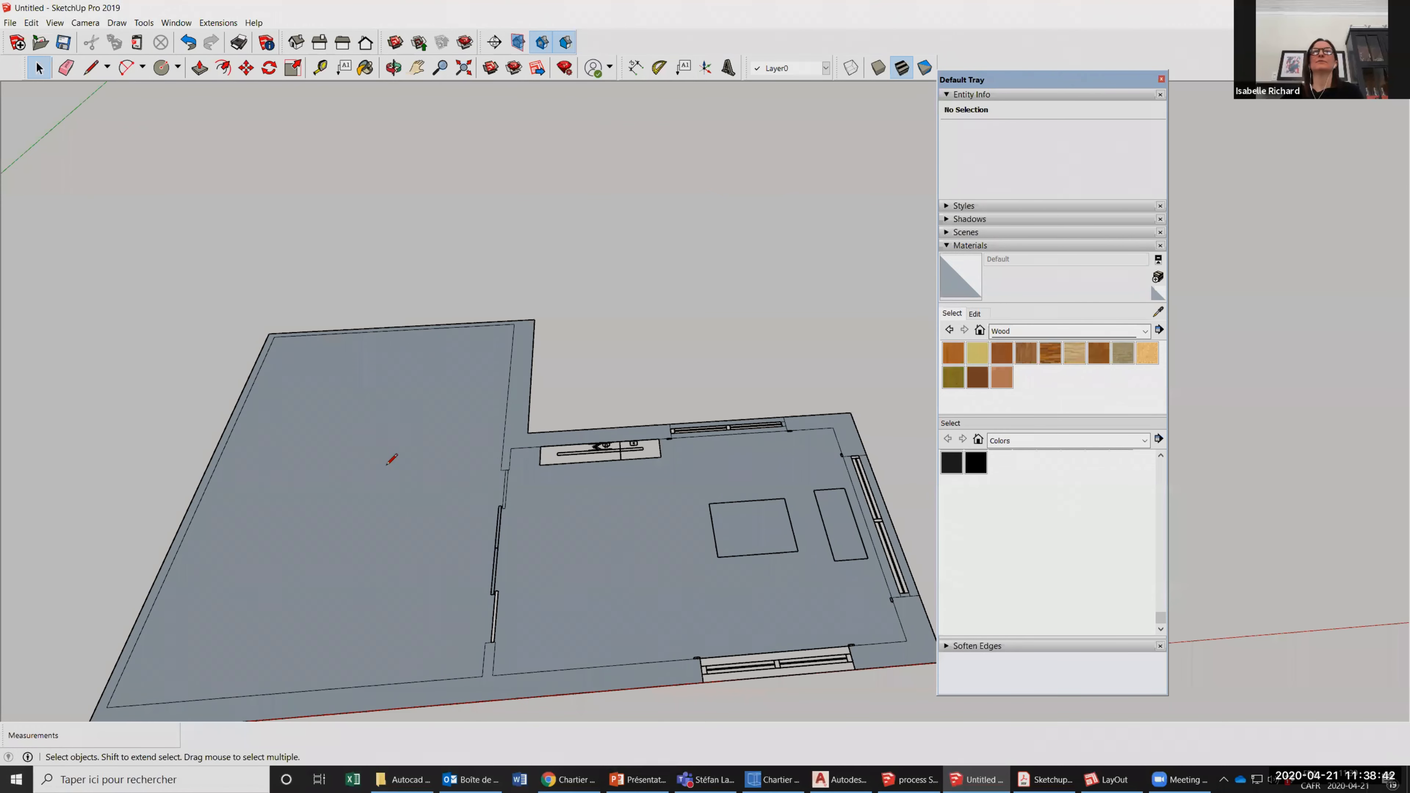
{"action": "key", "text": "l"}
{"action": "scroll", "coordinate": [639, 442], "scroll_direction": "up", "scroll_amount": 5}
{"action": "scroll", "coordinate": [701, 451], "scroll_direction": "up", "scroll_amount": 2}
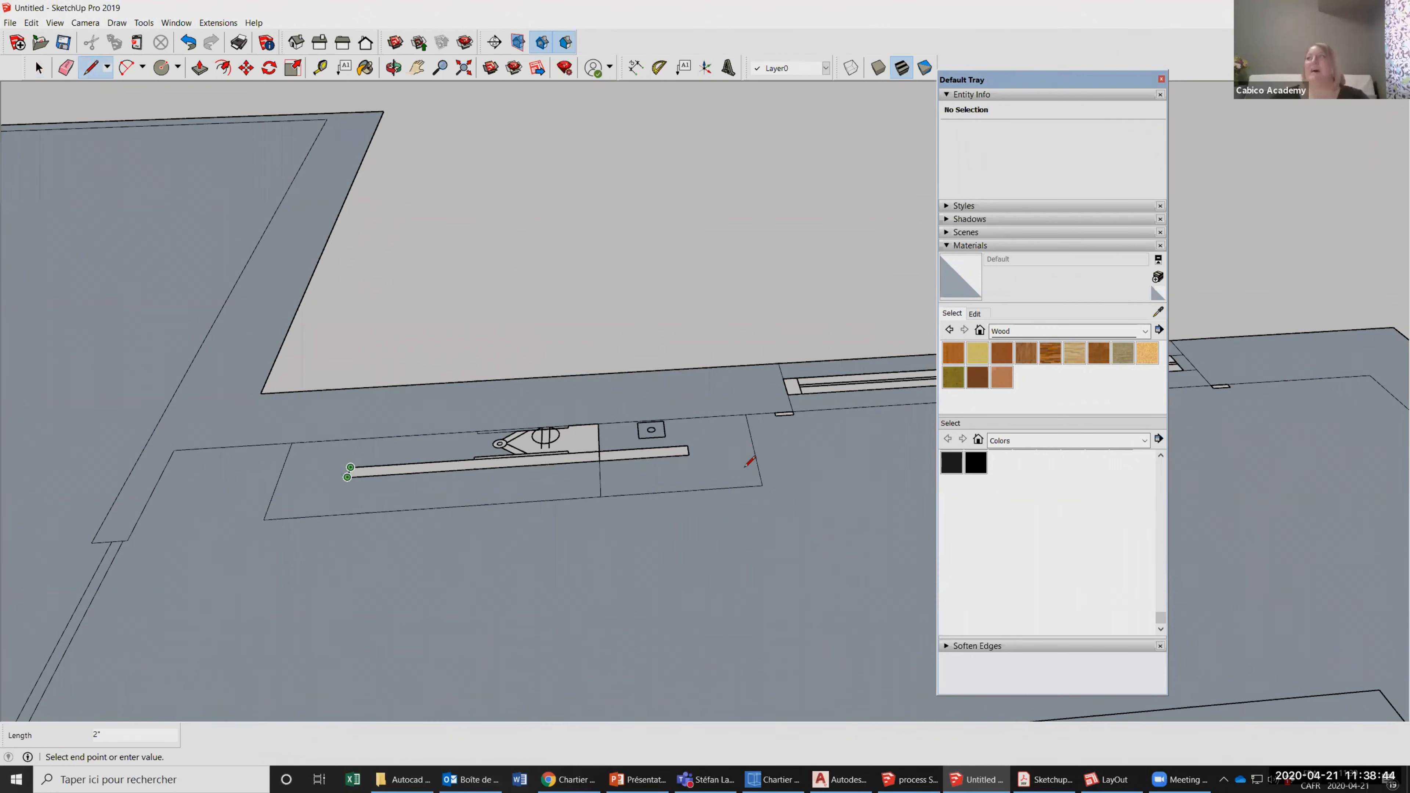
{"action": "left_click", "coordinate": [347, 477]}
{"action": "scroll", "coordinate": [614, 424], "scroll_direction": "up", "scroll_amount": 3}
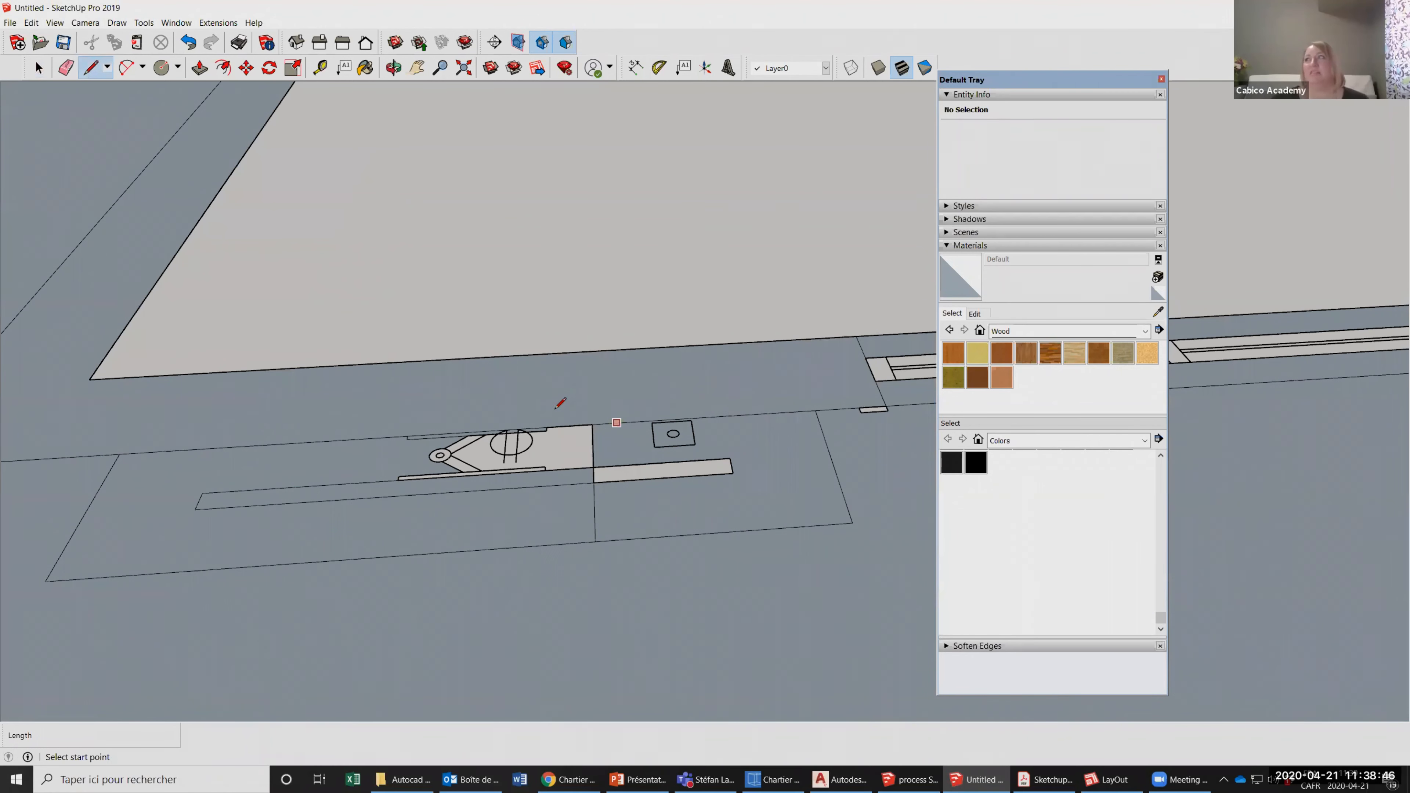
Trace the edges around the remaining open outline in the fireplace to try to fill its face.
{"action": "scroll", "coordinate": [556, 407], "scroll_direction": "up", "scroll_amount": 2}
{"action": "left_click", "coordinate": [555, 412]}
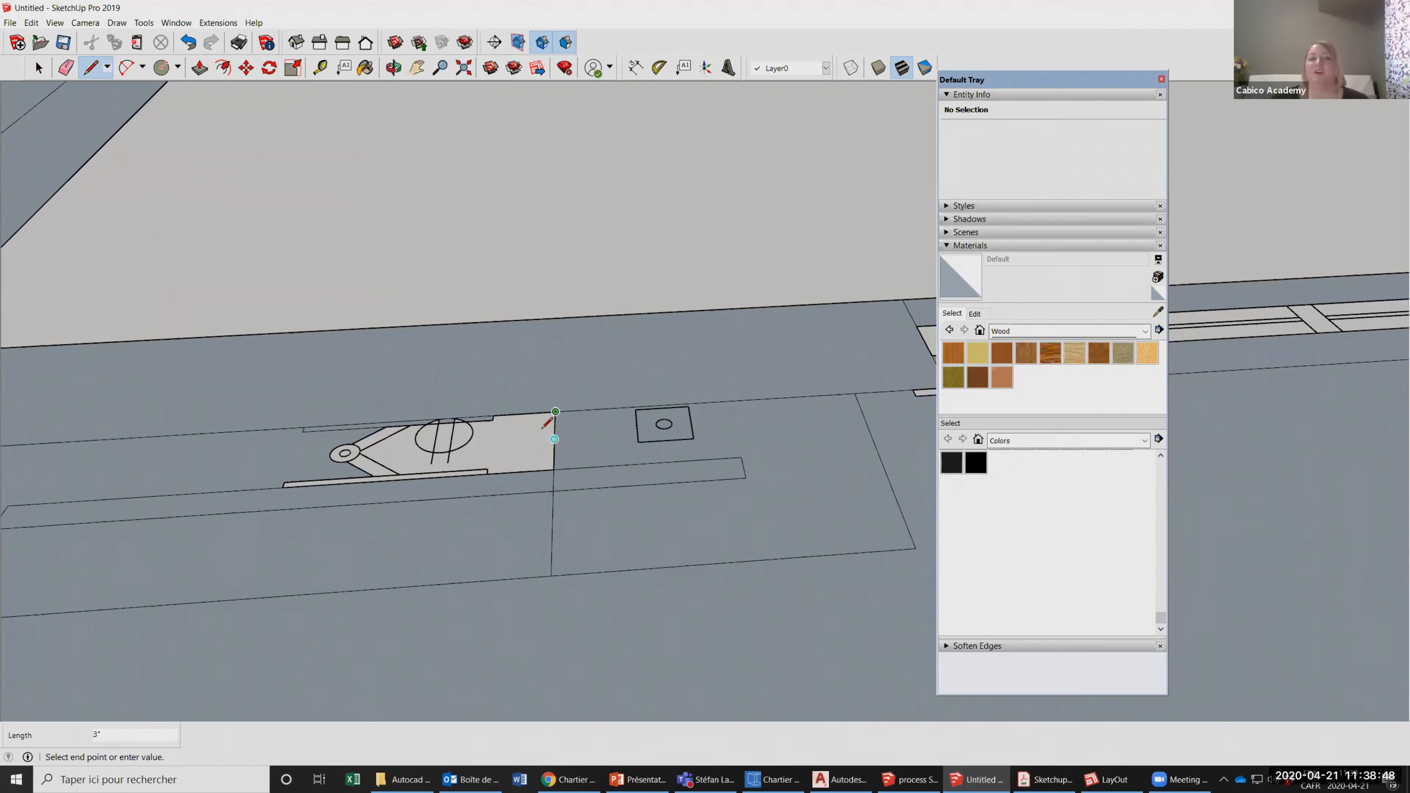
{"action": "scroll", "coordinate": [546, 425], "scroll_direction": "down", "scroll_amount": 2}
{"action": "scroll", "coordinate": [549, 443], "scroll_direction": "down", "scroll_amount": 2}
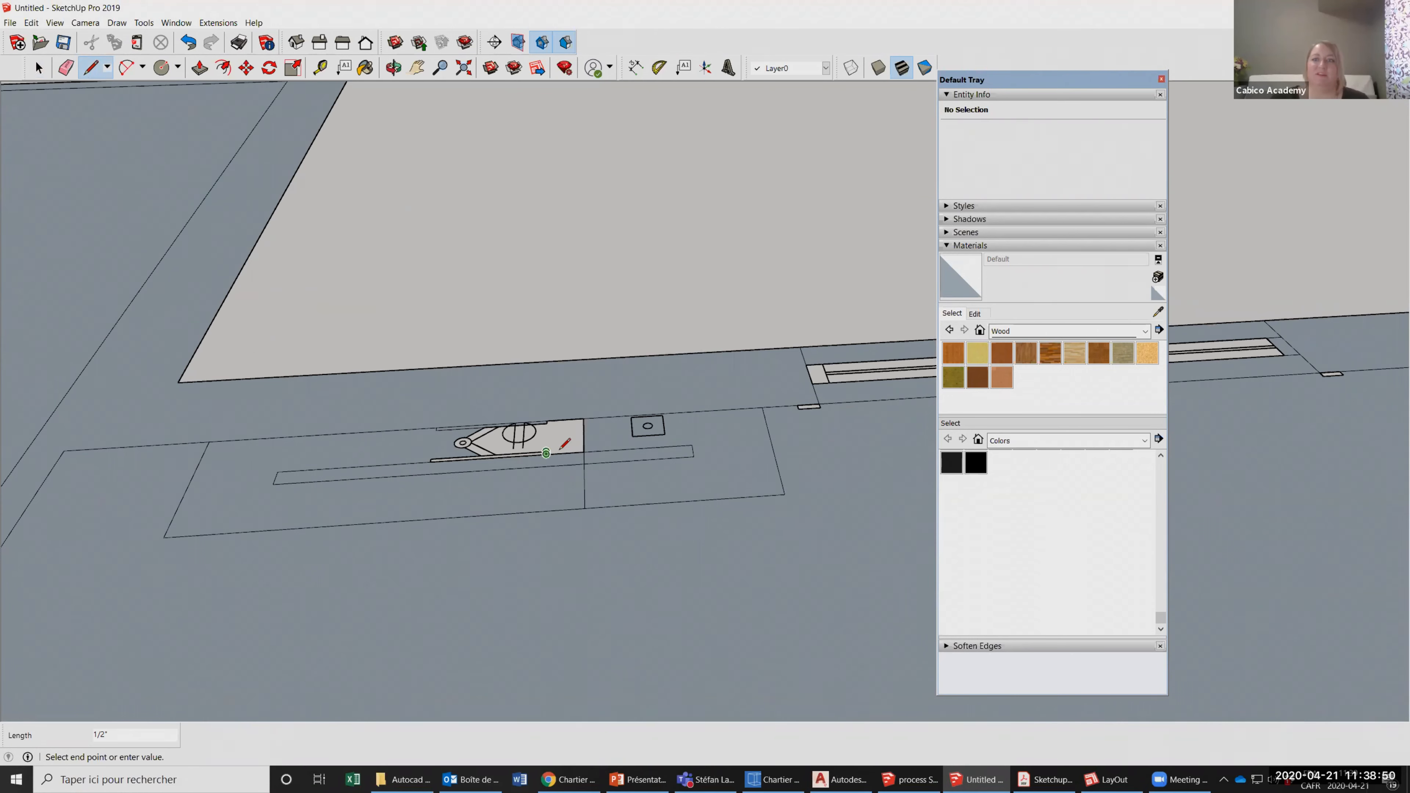
{"action": "left_click", "coordinate": [551, 455]}
{"action": "scroll", "coordinate": [552, 454], "scroll_direction": "down", "scroll_amount": 3}
{"action": "scroll", "coordinate": [505, 445], "scroll_direction": "up", "scroll_amount": 3}
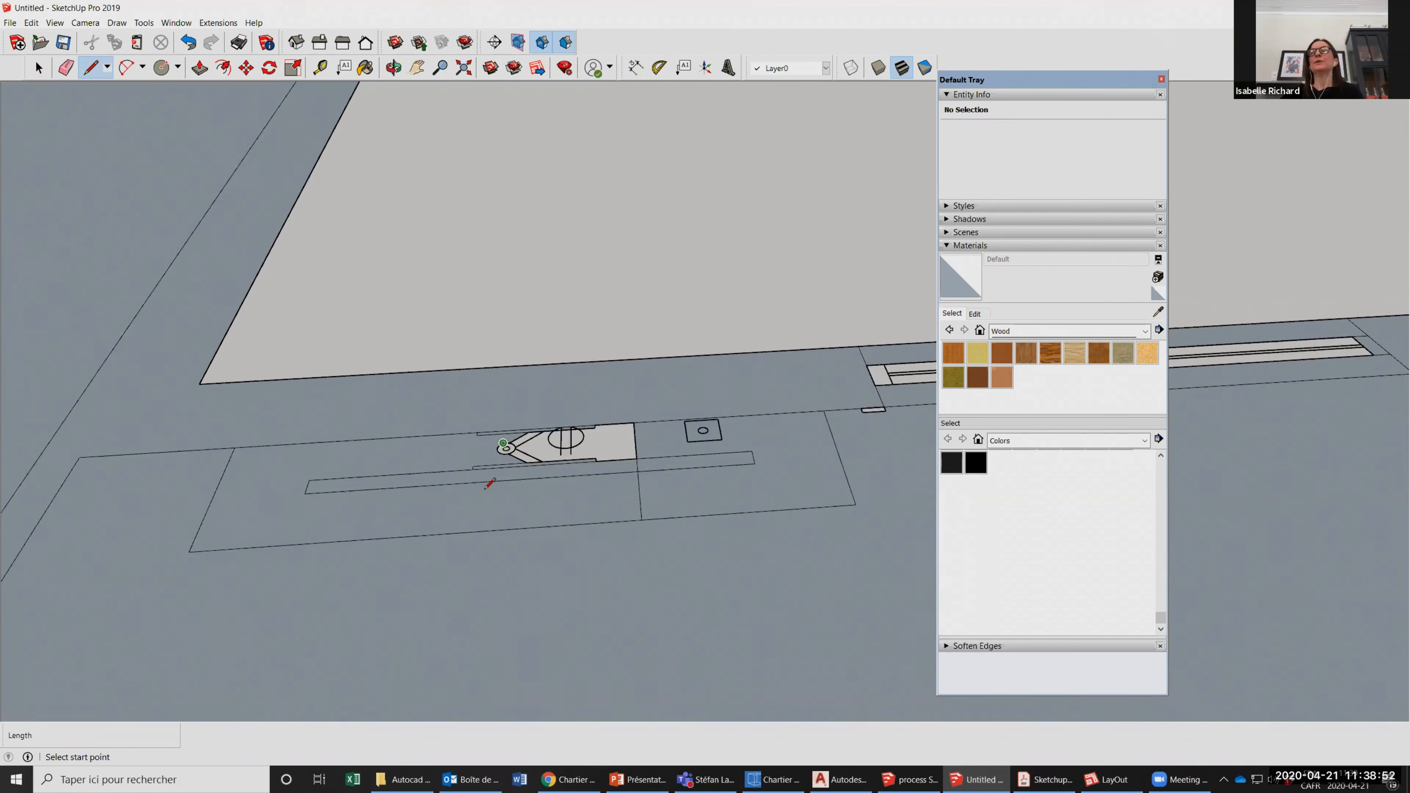
{"action": "scroll", "coordinate": [483, 469], "scroll_direction": "down", "scroll_amount": 5}
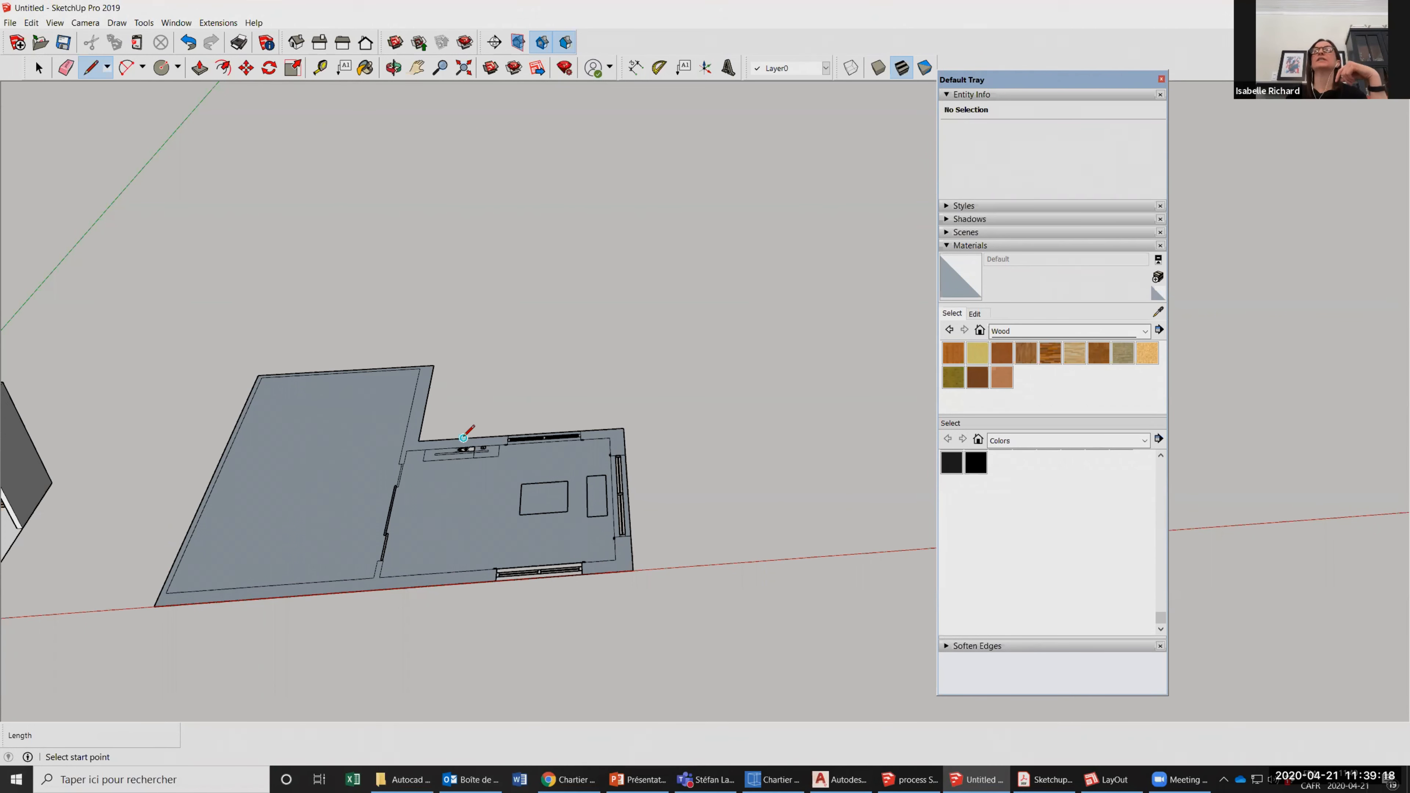
{"action": "scroll", "coordinate": [465, 473], "scroll_direction": "up", "scroll_amount": 1}
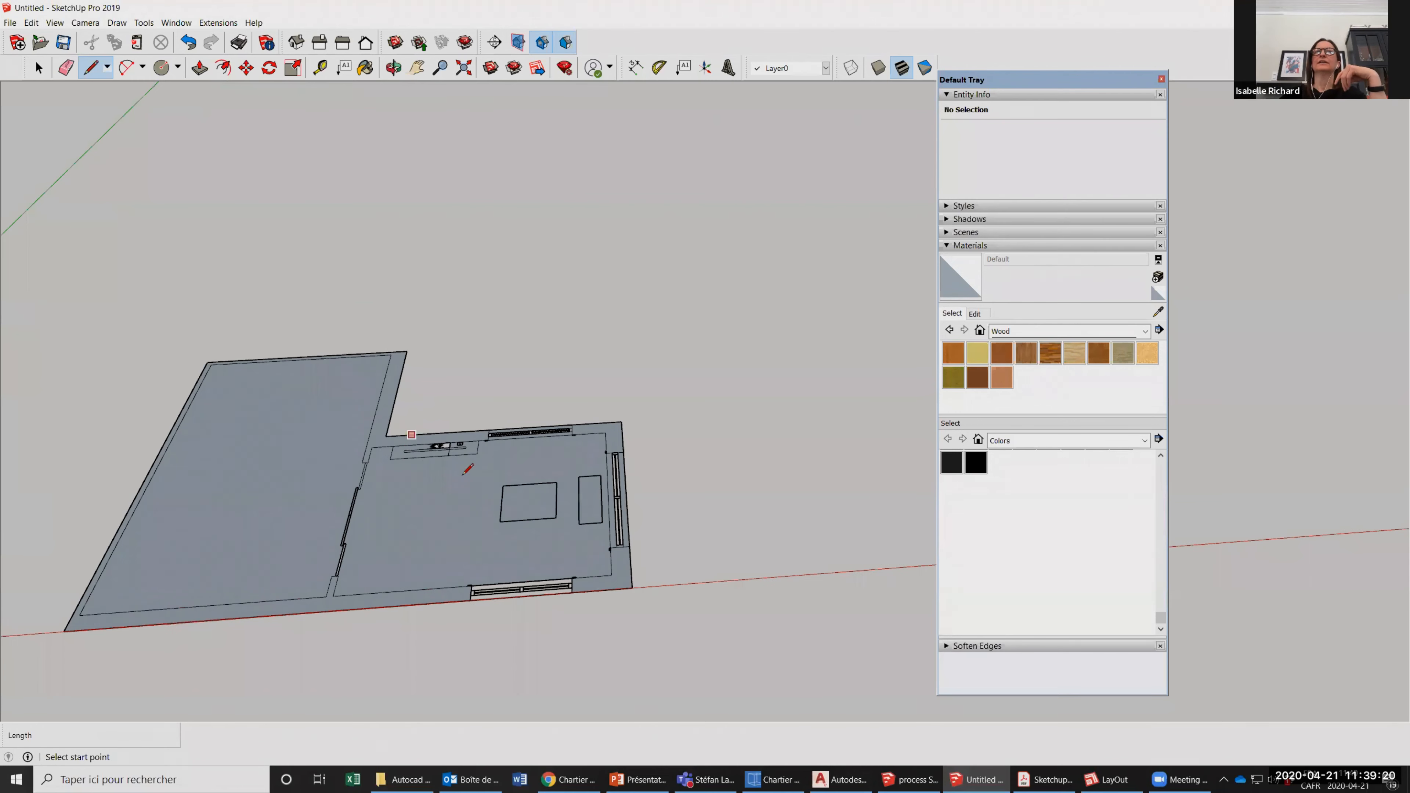
{"action": "scroll", "coordinate": [481, 420], "scroll_direction": "up", "scroll_amount": 4}
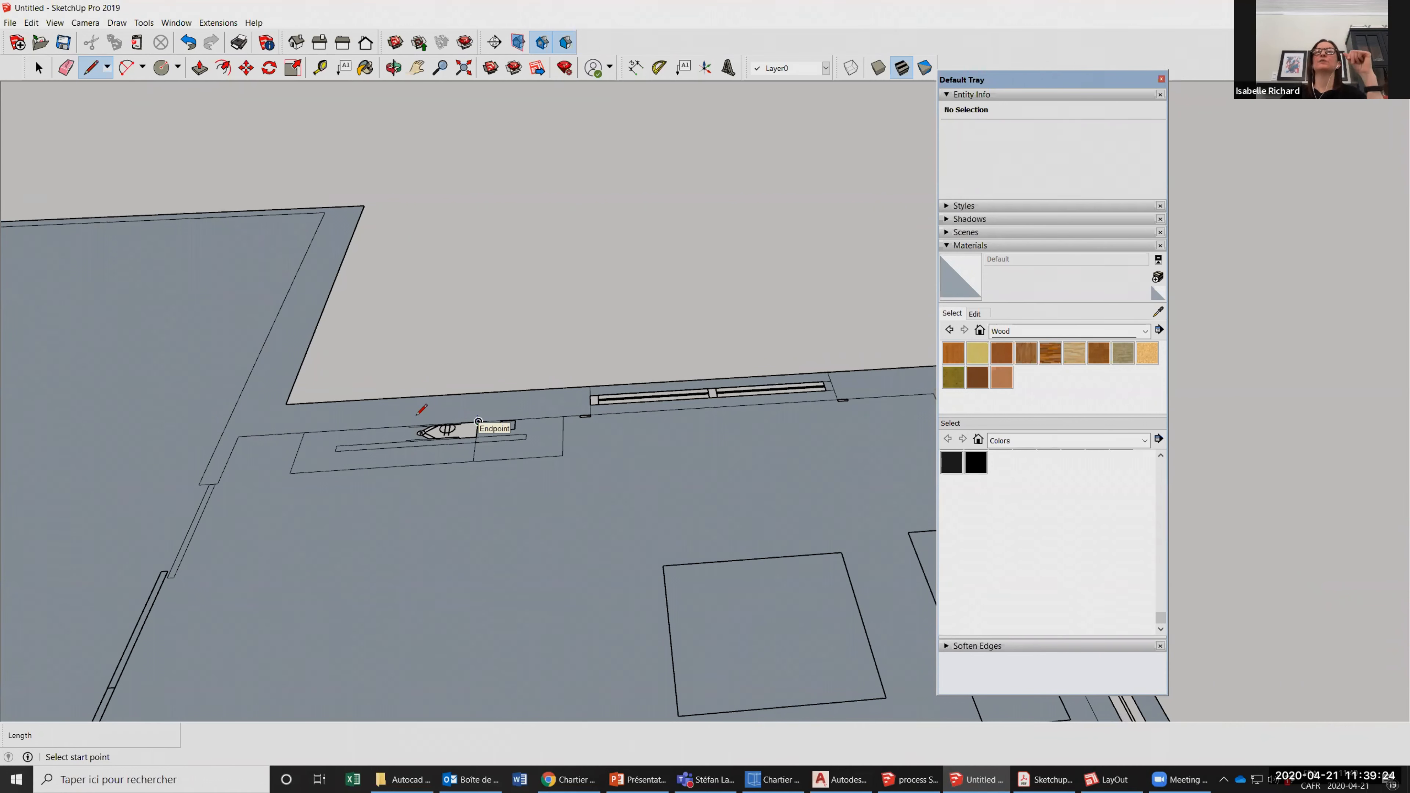
{"action": "scroll", "coordinate": [419, 414], "scroll_direction": "down", "scroll_amount": 2}
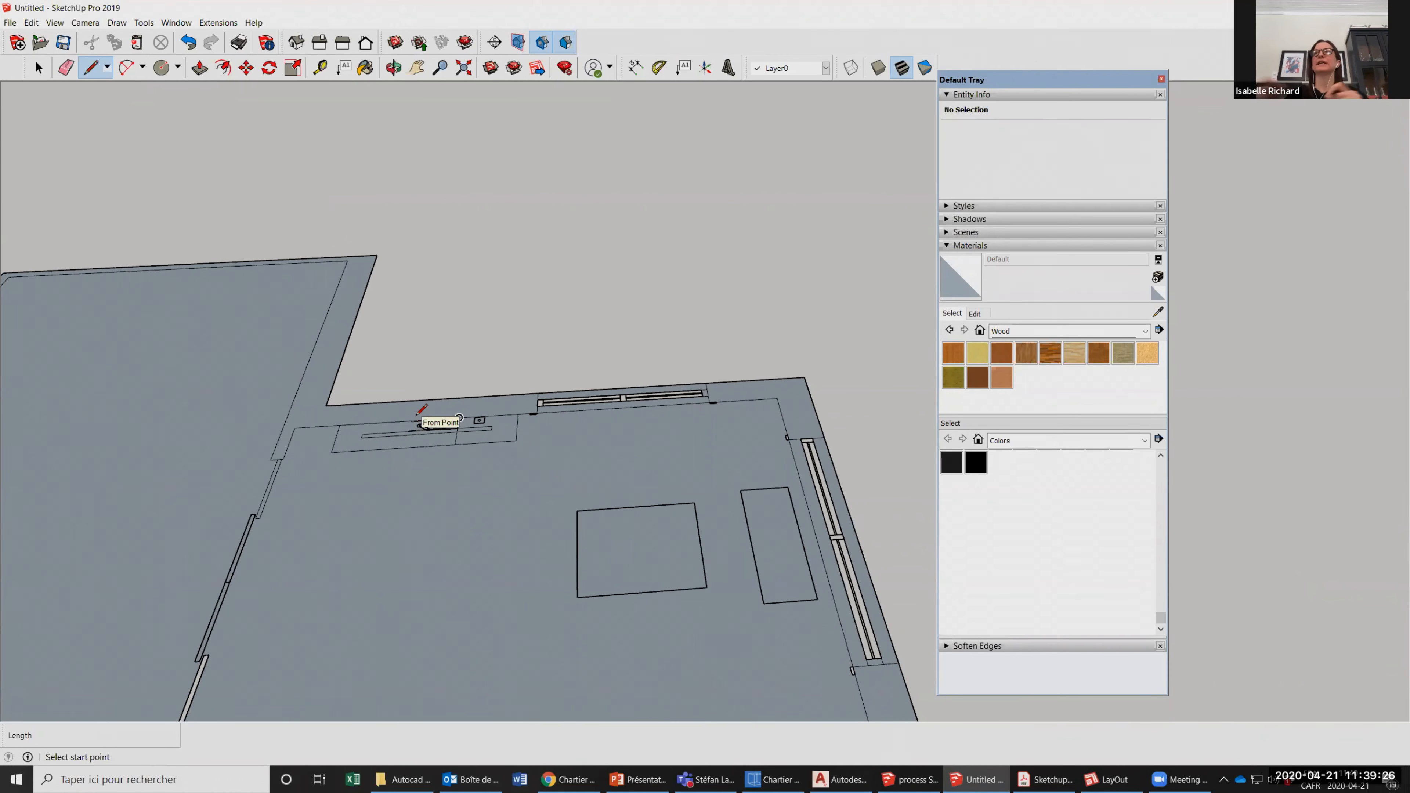
{"action": "scroll", "coordinate": [419, 413], "scroll_direction": "down", "scroll_amount": 3}
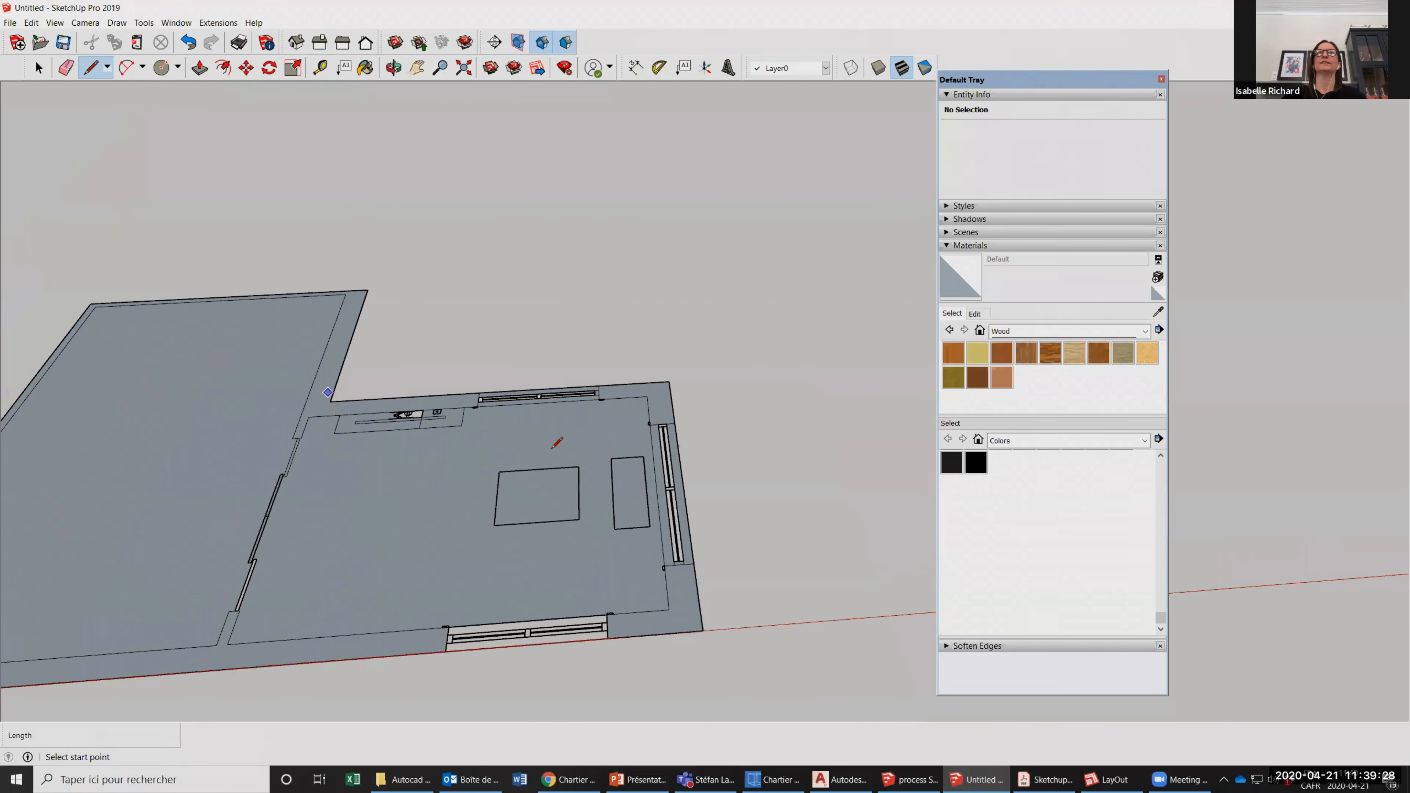
{"action": "scroll", "coordinate": [574, 426], "scroll_direction": "down", "scroll_amount": 2}
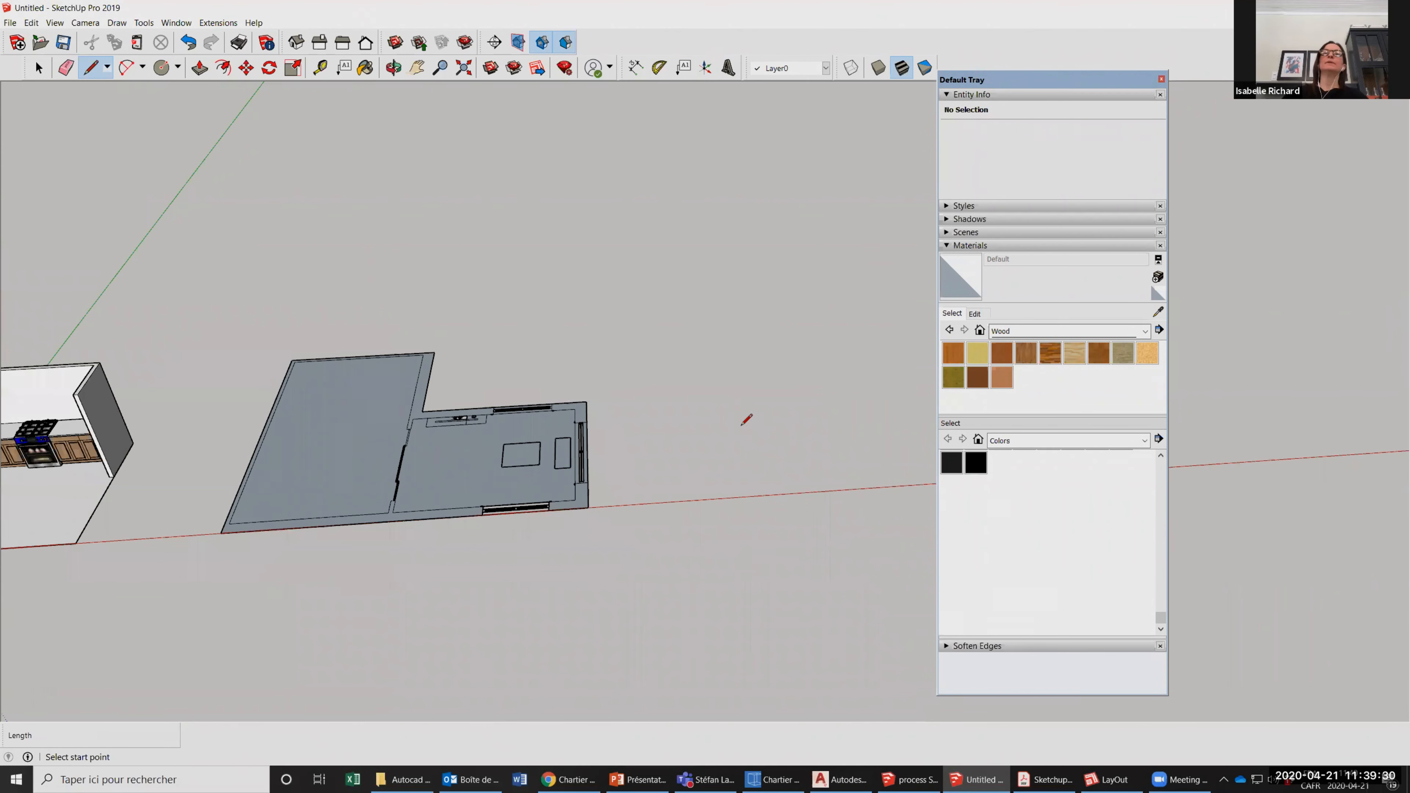
{"action": "mouse_move", "coordinate": [849, 778]}
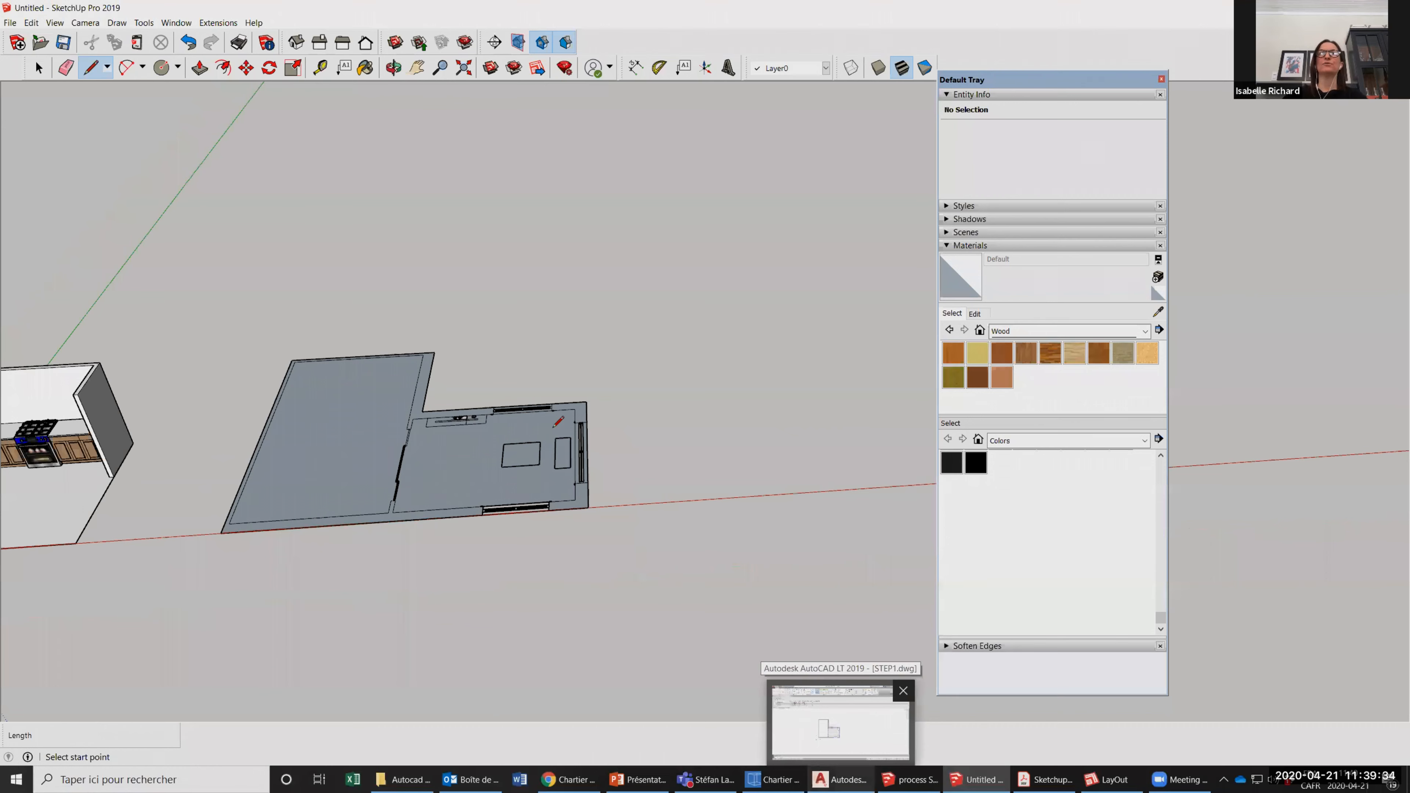
{"action": "scroll", "coordinate": [449, 514], "scroll_direction": "down", "scroll_amount": 2}
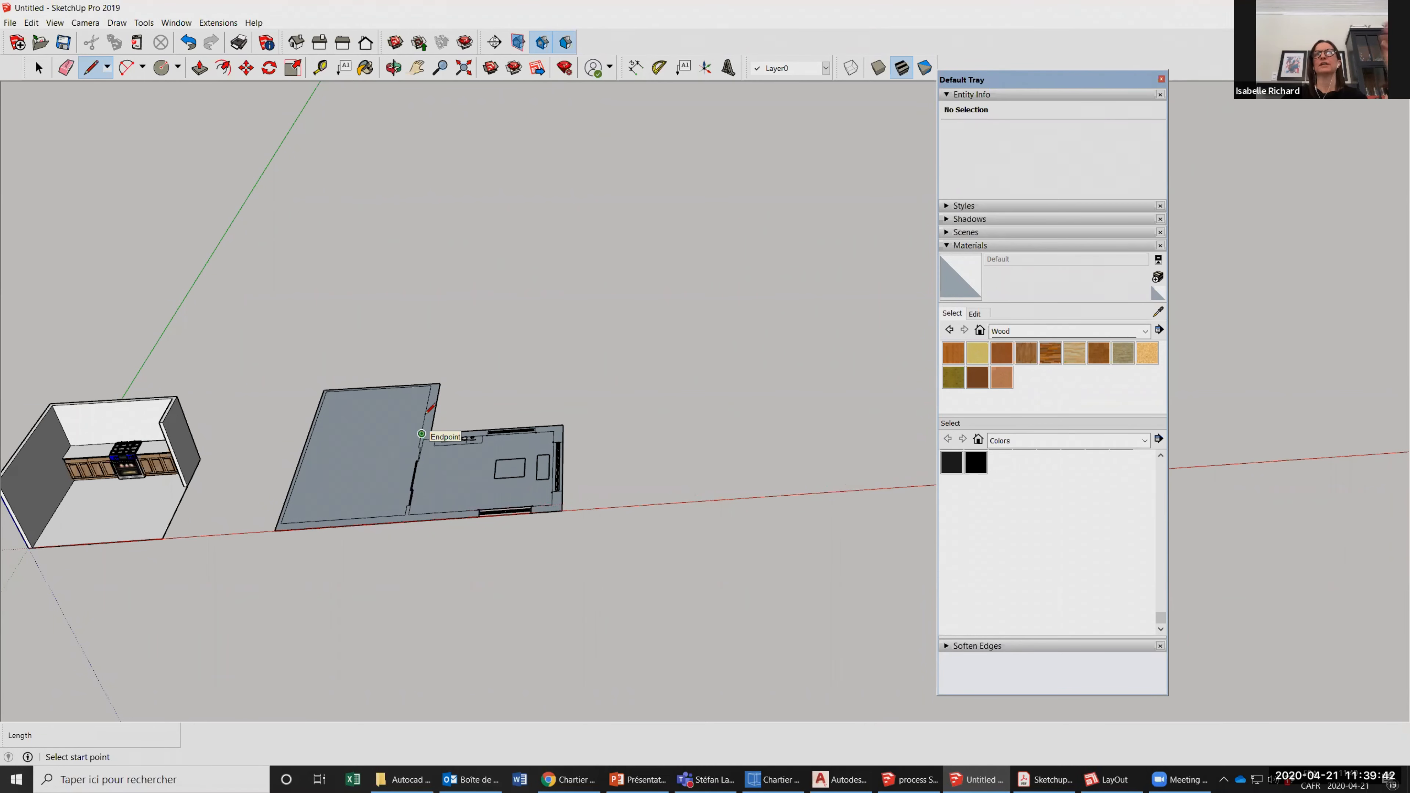
Push/Pull the main wall face up 96 inches and raise the two separate corner wall faces to the same height.
{"action": "scroll", "coordinate": [430, 436], "scroll_direction": "up", "scroll_amount": 3}
{"action": "scroll", "coordinate": [430, 438], "scroll_direction": "up", "scroll_amount": 3}
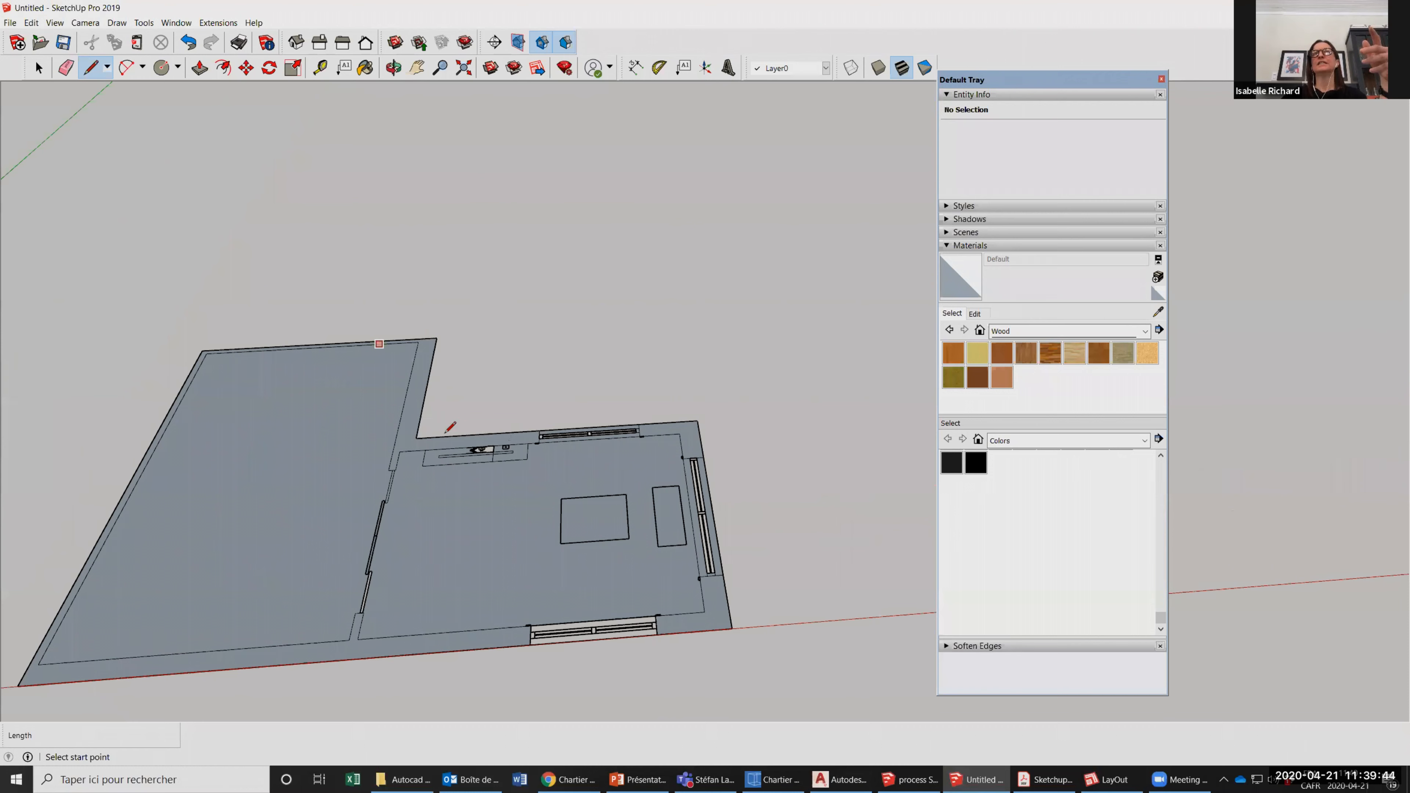
{"action": "left_click", "coordinate": [199, 67]}
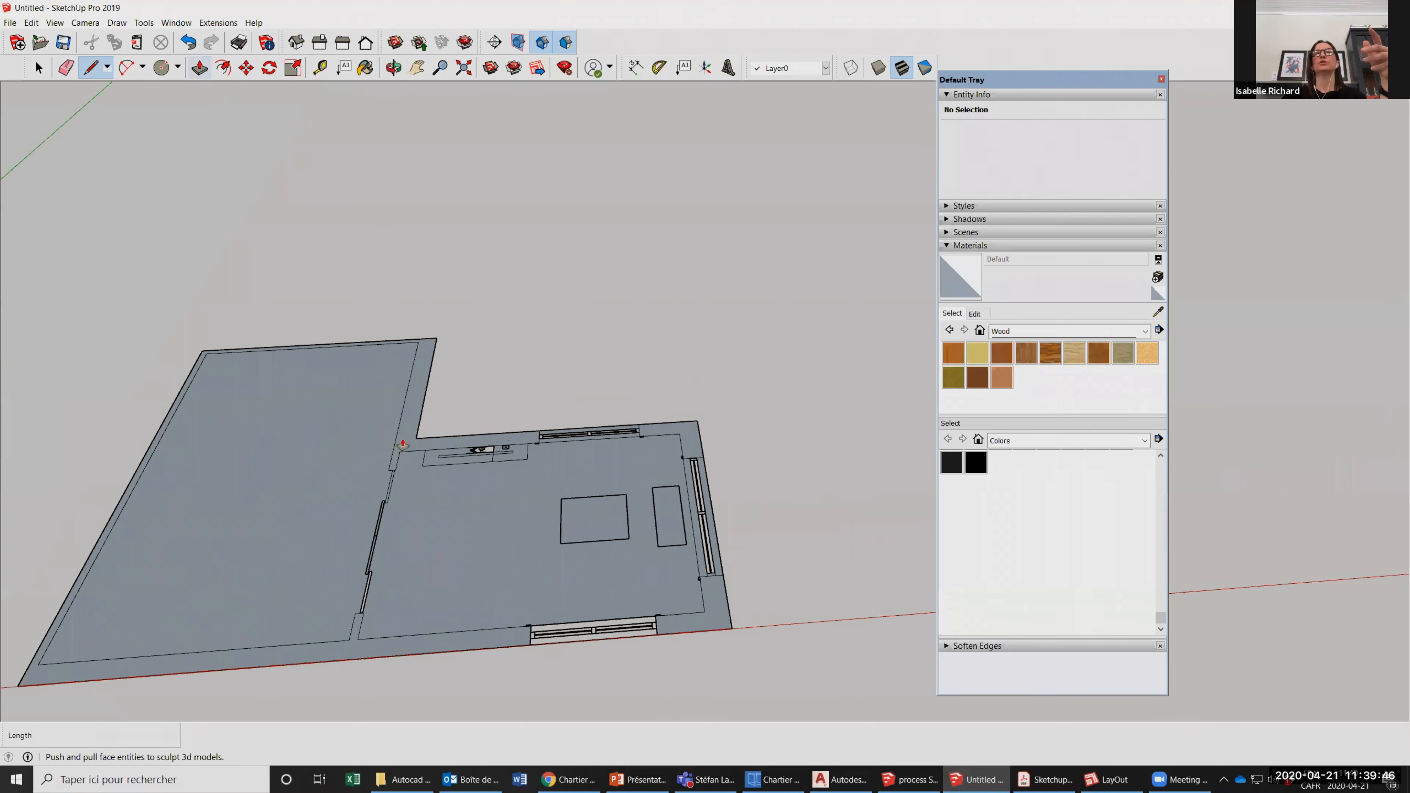
{"action": "left_click_drag", "start_coordinate": [400, 448], "coordinate": [408, 385]}
{"action": "type", "text": "96"}
{"action": "key", "text": "Return"}
{"action": "double_click", "coordinate": [670, 432]}
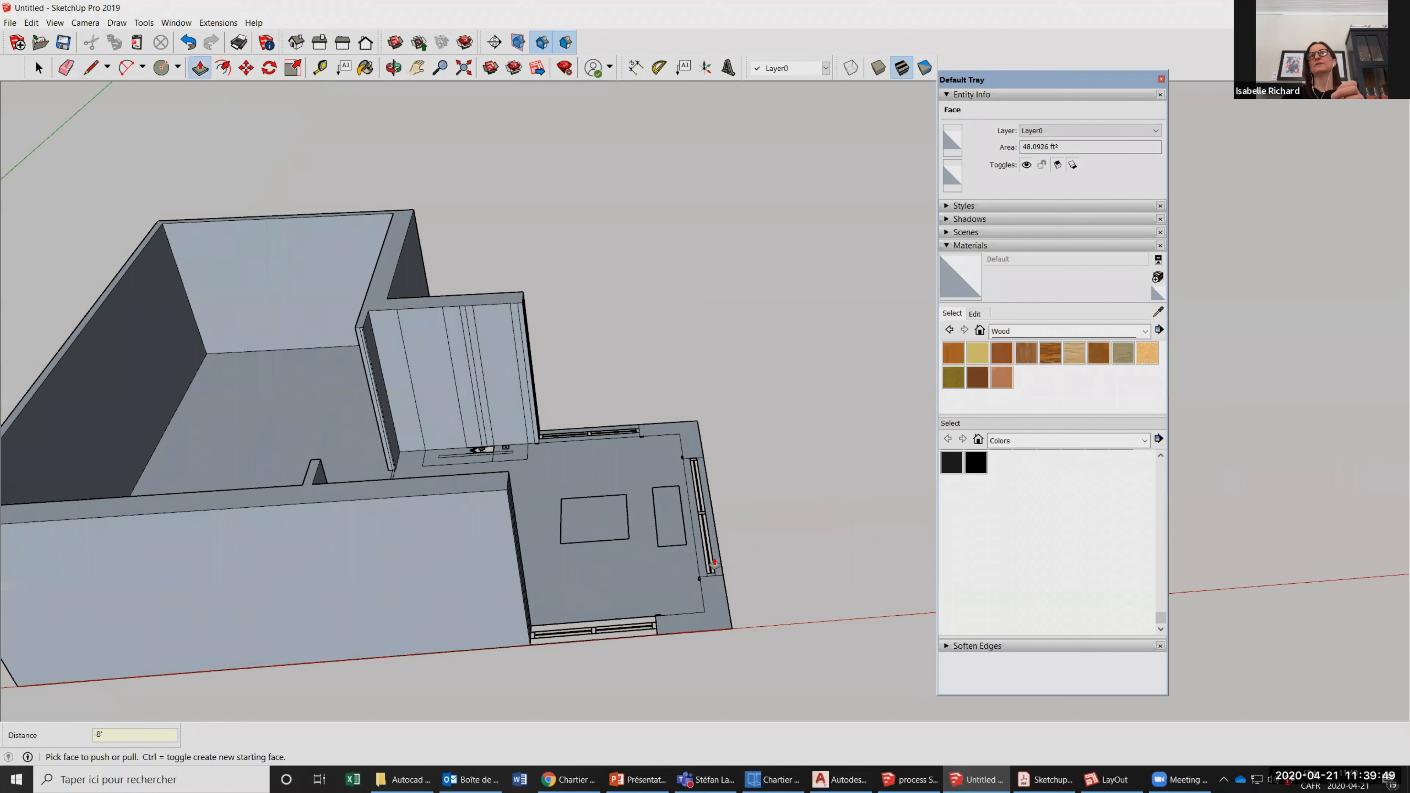
{"action": "double_click", "coordinate": [719, 619]}
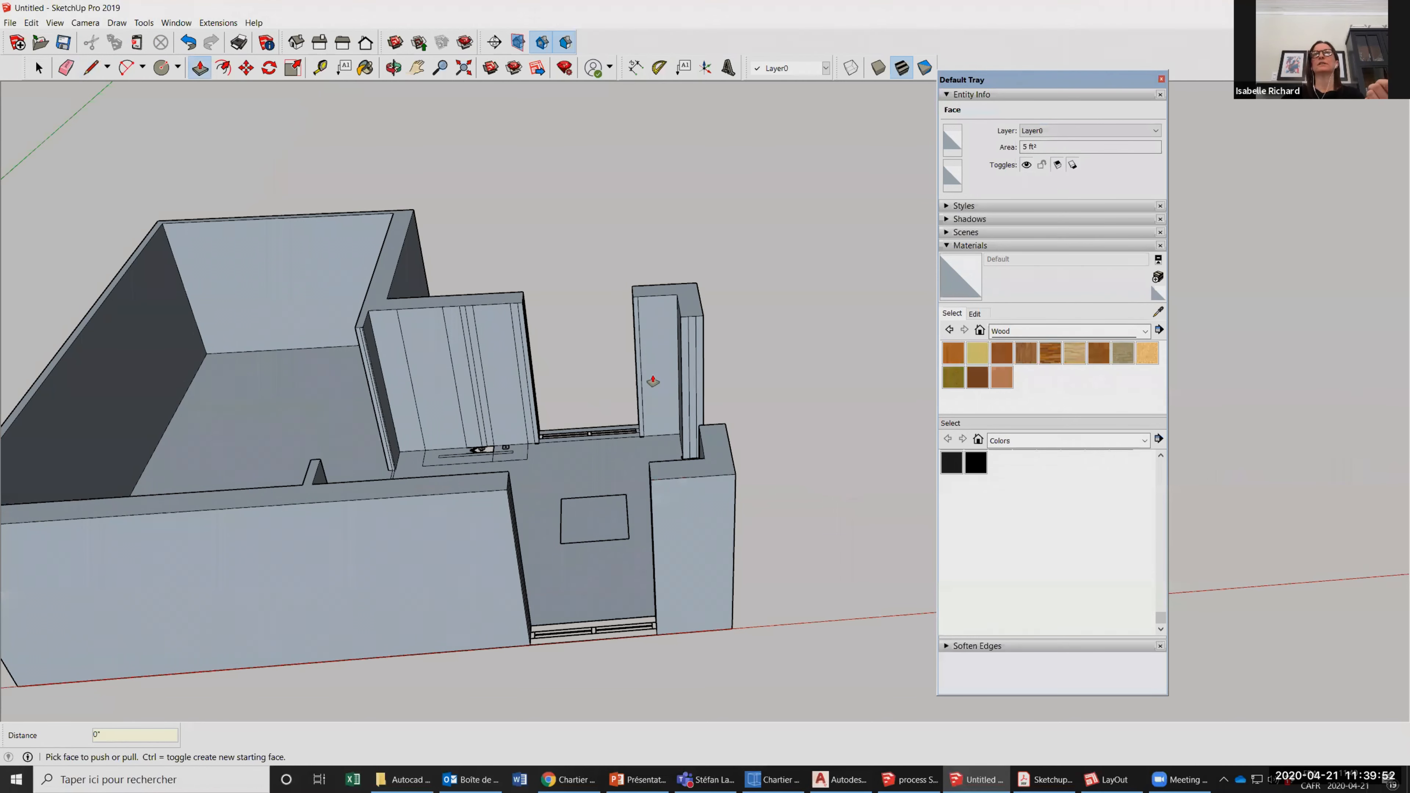
Delete the stray vertical edge on the back corner wall's end face at the window opening.
{"action": "scroll", "coordinate": [417, 93], "scroll_direction": "up", "scroll_amount": 3}
{"action": "left_click", "coordinate": [391, 71]}
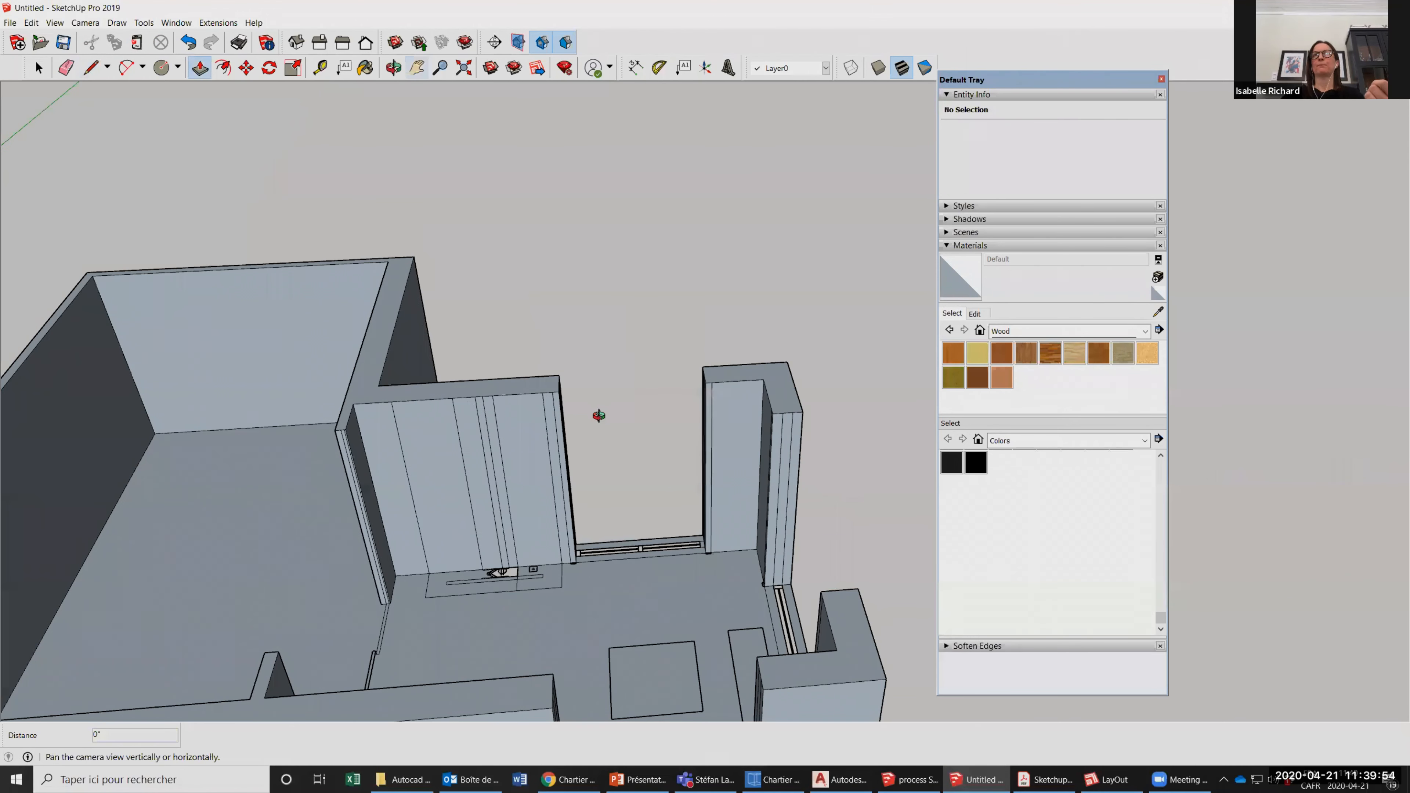
{"action": "left_click_drag", "start_coordinate": [599, 414], "coordinate": [771, 398]}
{"action": "scroll", "coordinate": [772, 399], "scroll_direction": "up", "scroll_amount": 3}
{"action": "left_click", "coordinate": [38, 68]}
{"action": "left_click", "coordinate": [670, 368]}
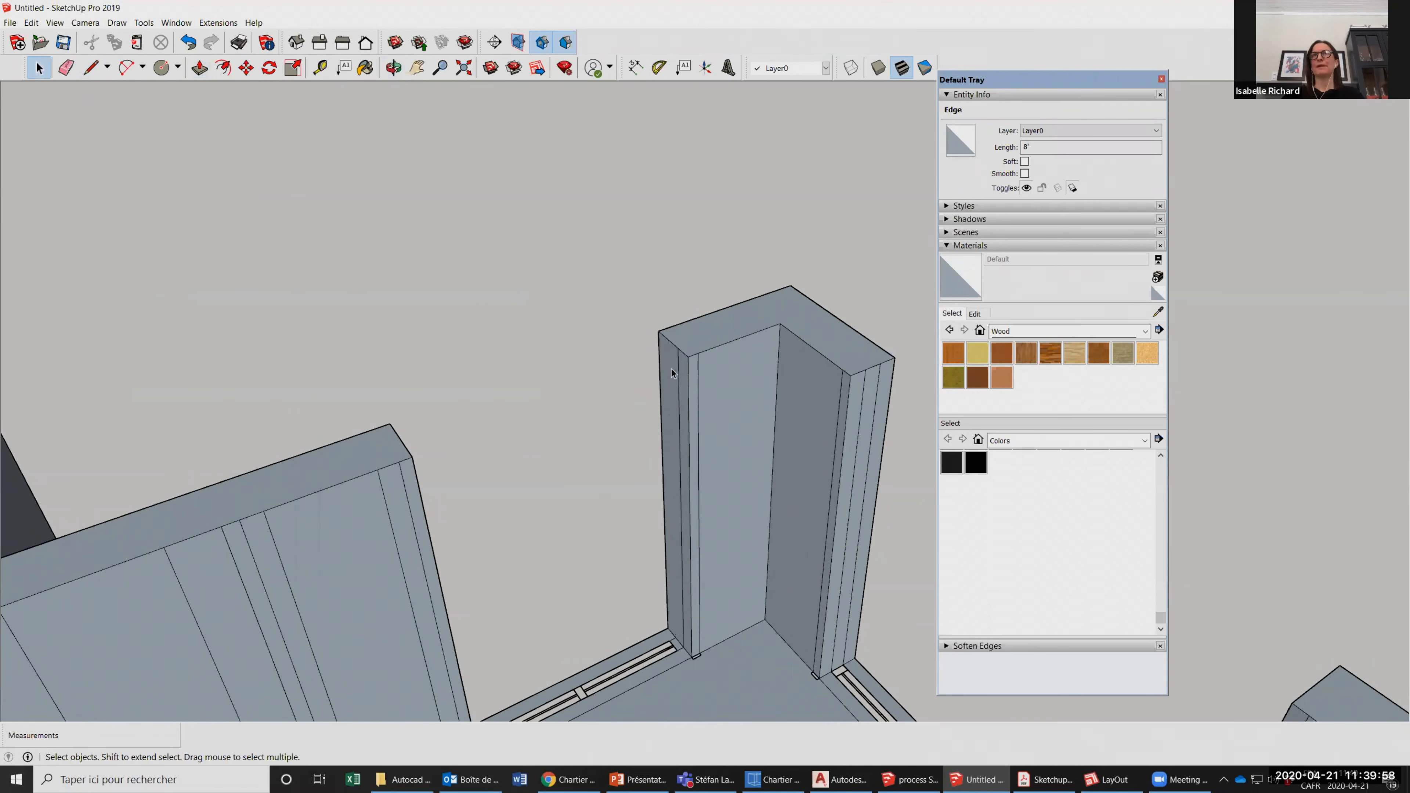
{"action": "key", "text": "Delete"}
Mark a point 16 inches below the top of the back corner wall's window jamb and draw a line across the jamb face there.
{"action": "left_click", "coordinate": [96, 68]}
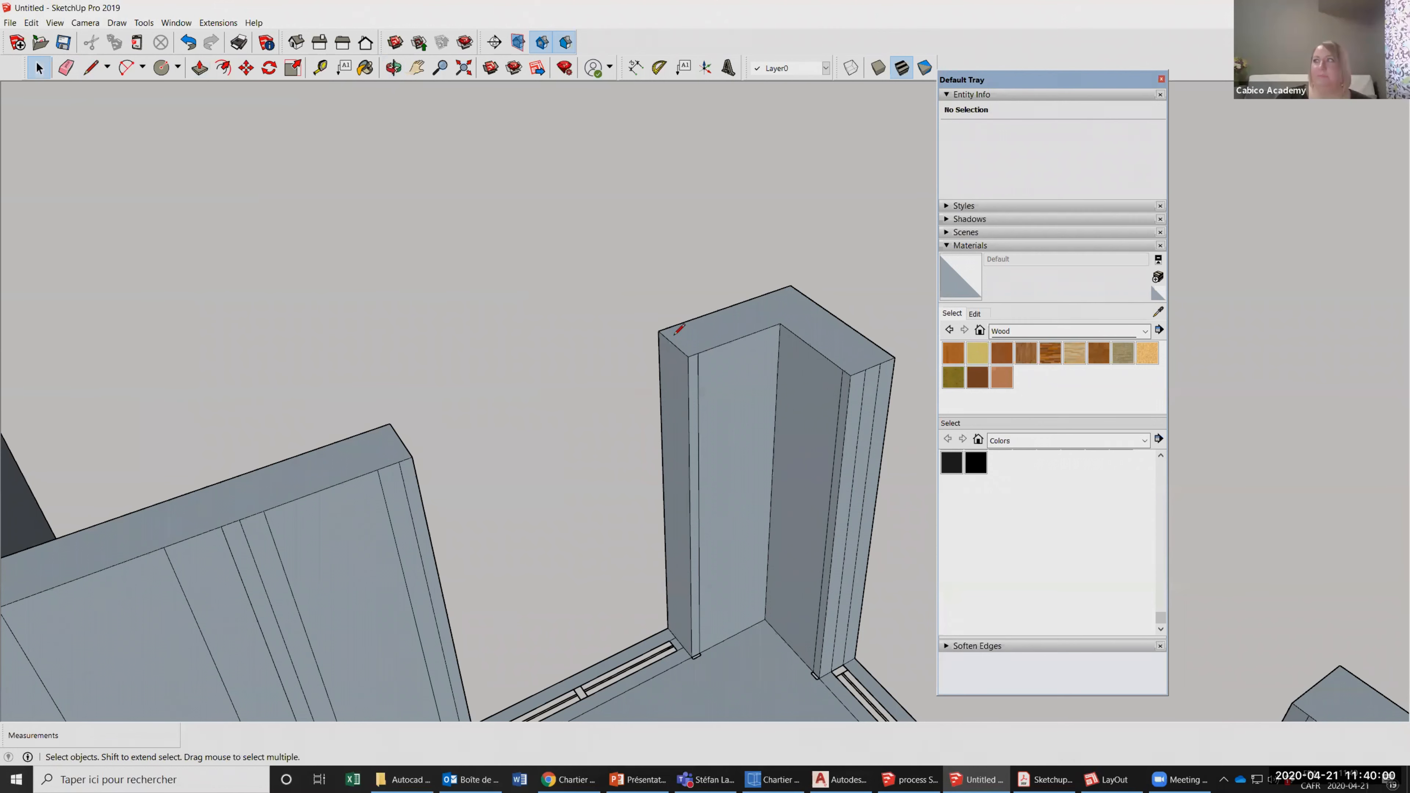
{"action": "left_click", "coordinate": [658, 331]}
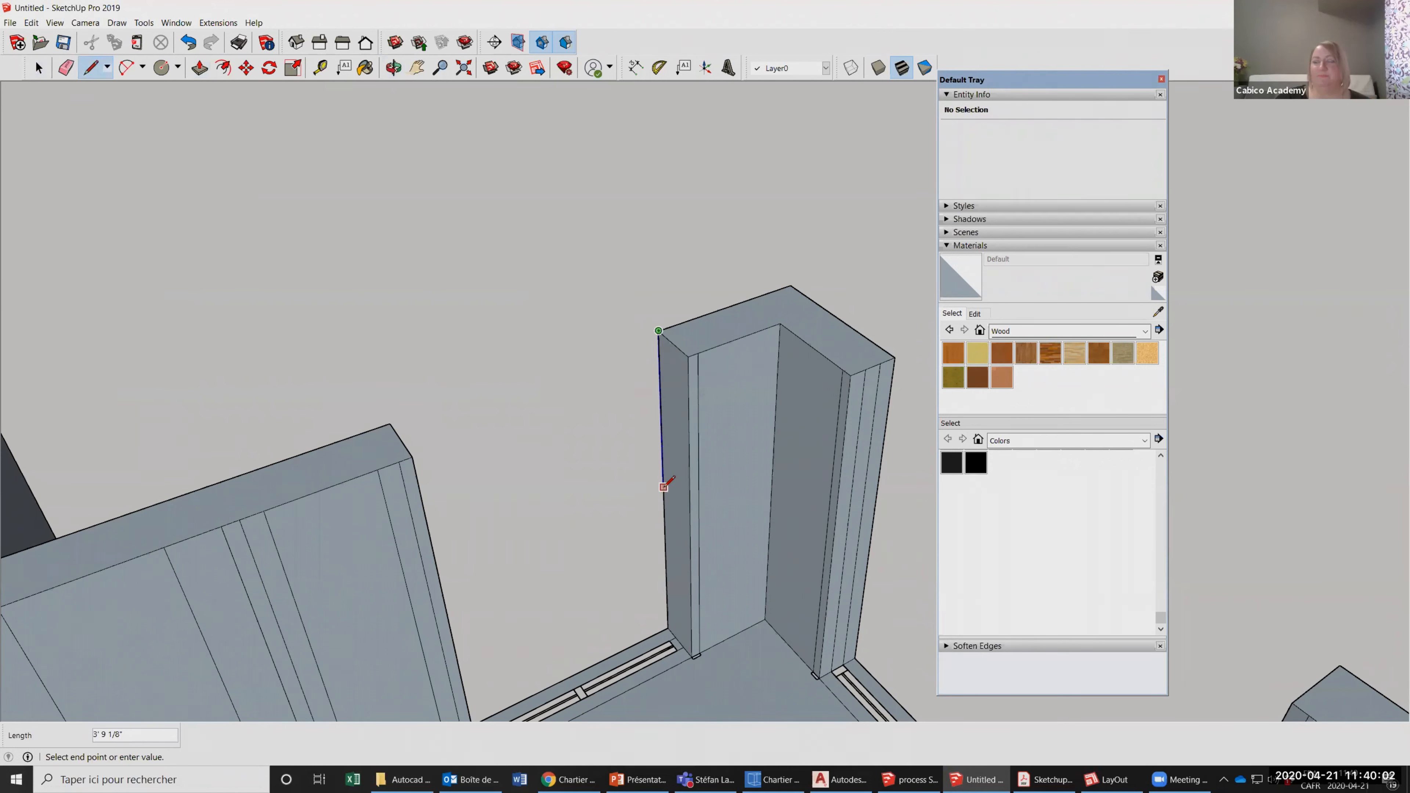
{"action": "key", "text": "Escape"}
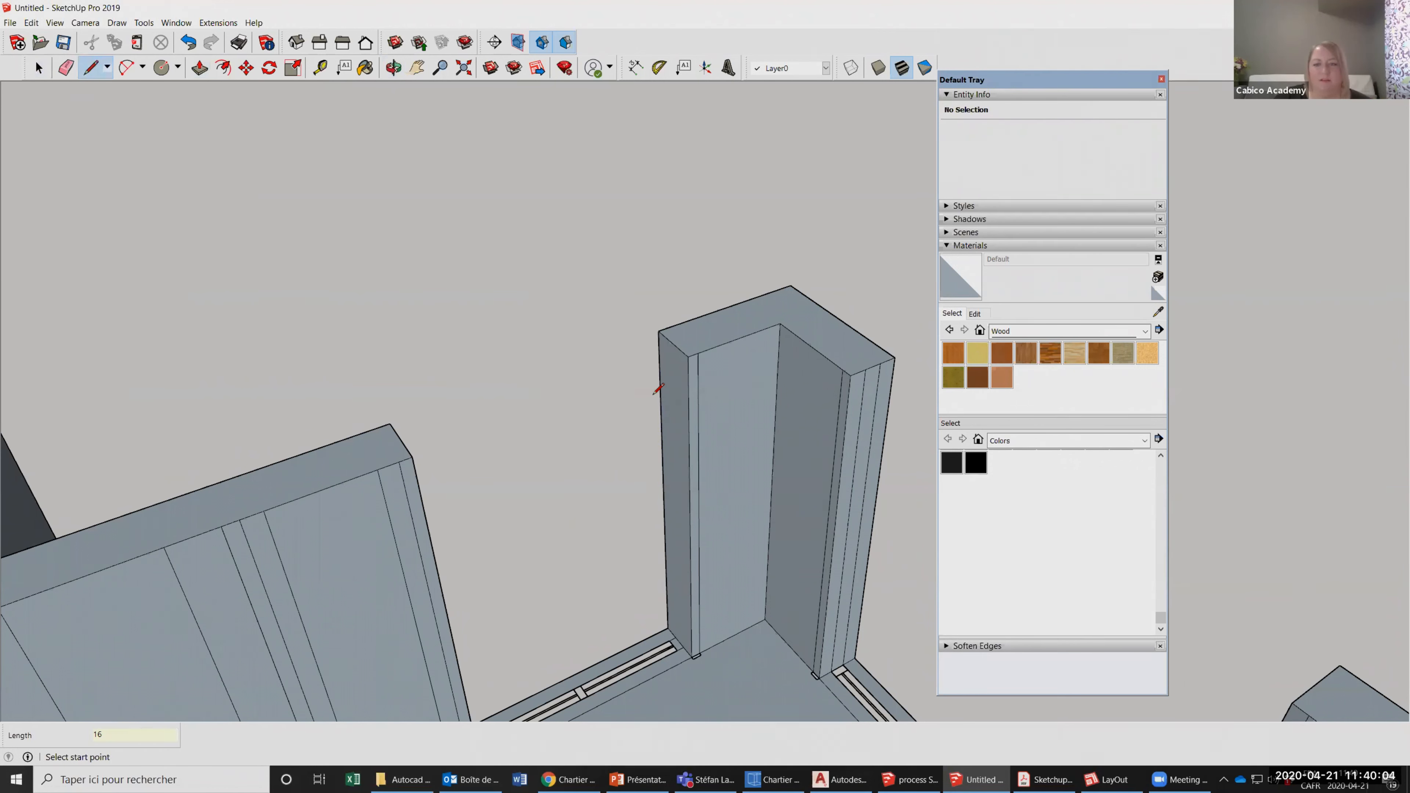
{"action": "left_click", "coordinate": [660, 391]}
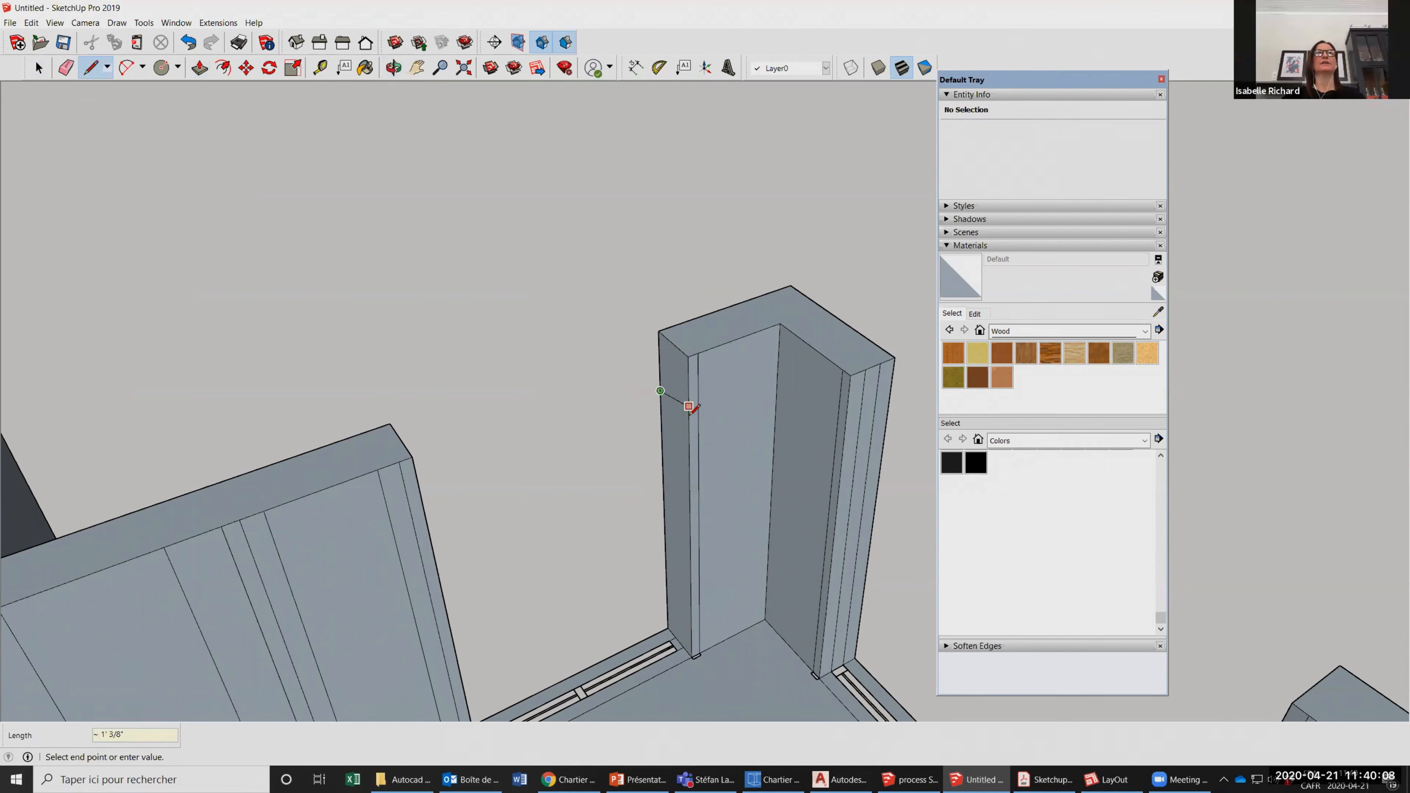
{"action": "left_click", "coordinate": [688, 411]}
{"action": "key", "text": "p"}
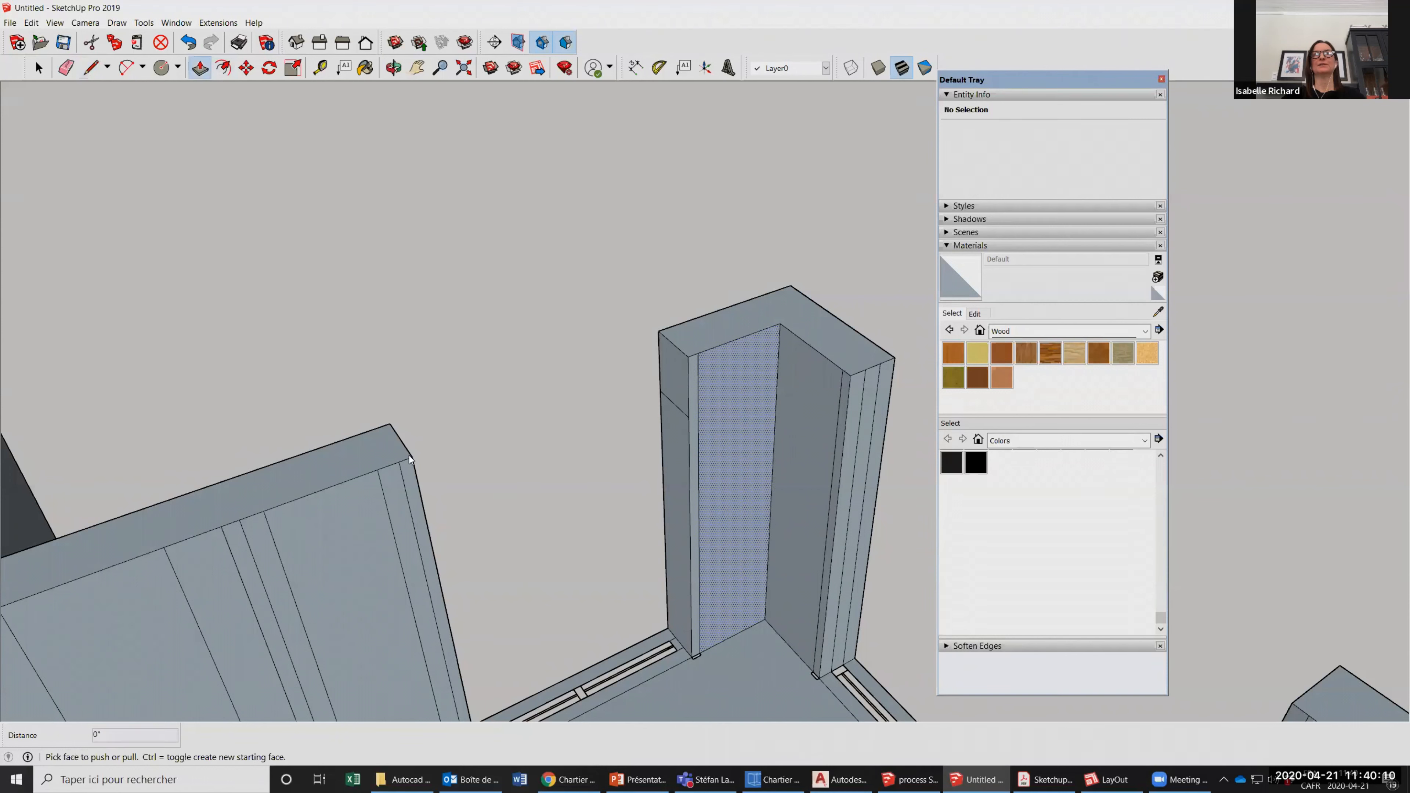
Push/Pull the upper jamb face 5' across the window opening to meet the end of the adjacent wall.
{"action": "left_click", "coordinate": [676, 350]}
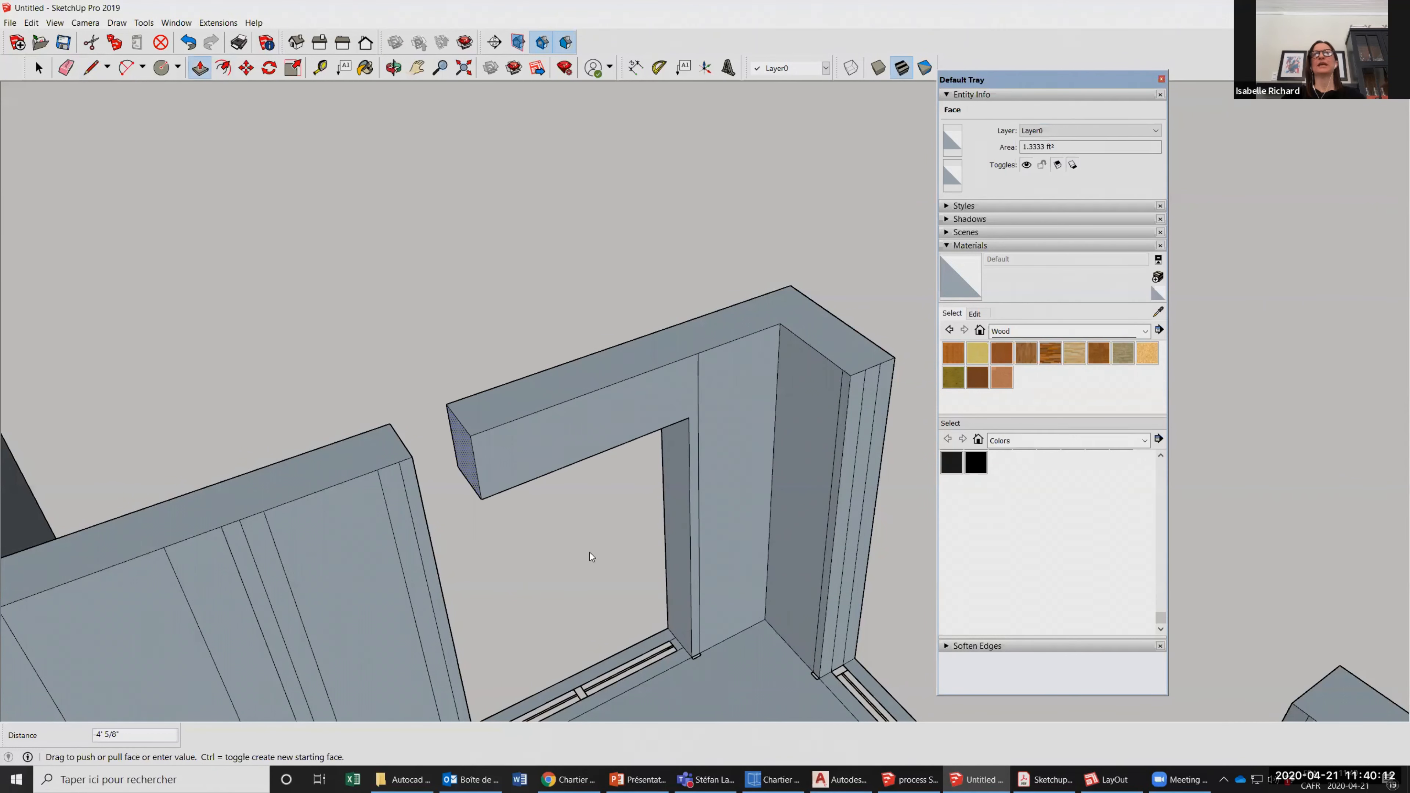
{"action": "left_click", "coordinate": [412, 456]}
{"action": "scroll", "coordinate": [640, 365], "scroll_direction": "down", "scroll_amount": 3}
{"action": "left_click", "coordinate": [390, 65]}
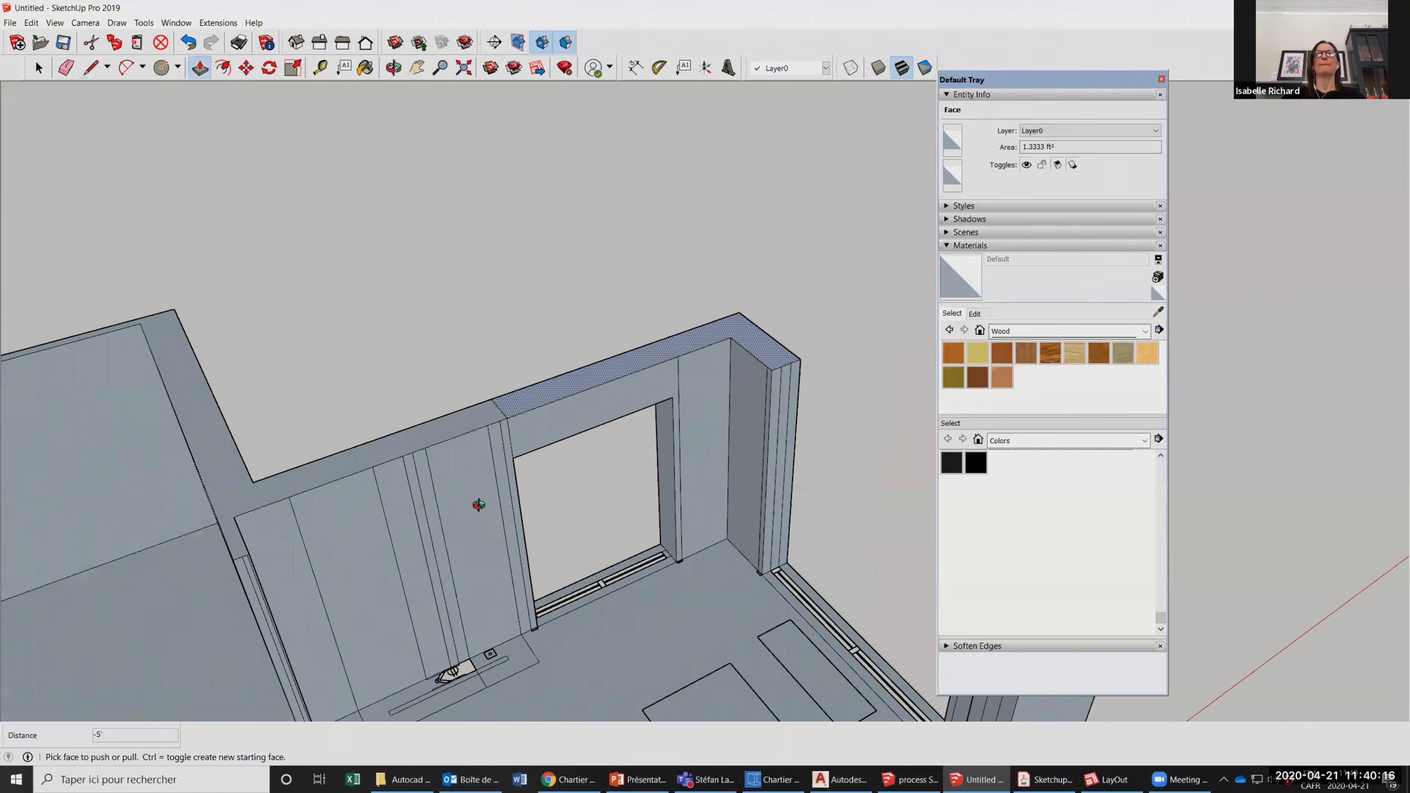
{"action": "middle_click_drag", "start_coordinate": [480, 506], "coordinate": [547, 394]}
{"action": "scroll", "coordinate": [604, 459], "scroll_direction": "down", "scroll_amount": 4}
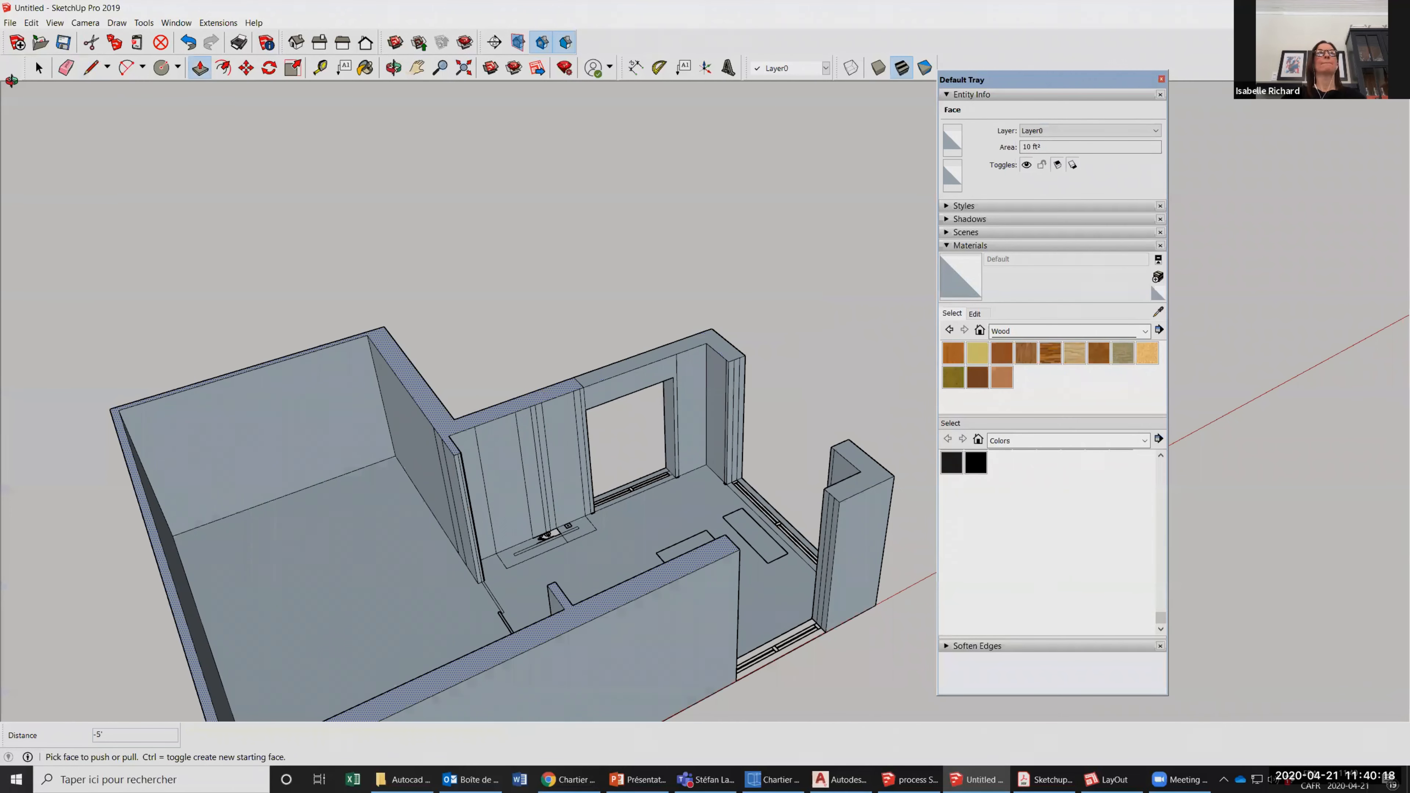
Draw a closed four-sided window outline with the Line tool, top edge about 2' 10", on the kitchen's bare side wall.
{"action": "left_click", "coordinate": [94, 71]}
{"action": "scroll", "coordinate": [265, 410], "scroll_direction": "down", "scroll_amount": 3}
{"action": "middle_click_drag", "start_coordinate": [265, 410], "coordinate": [230, 398]}
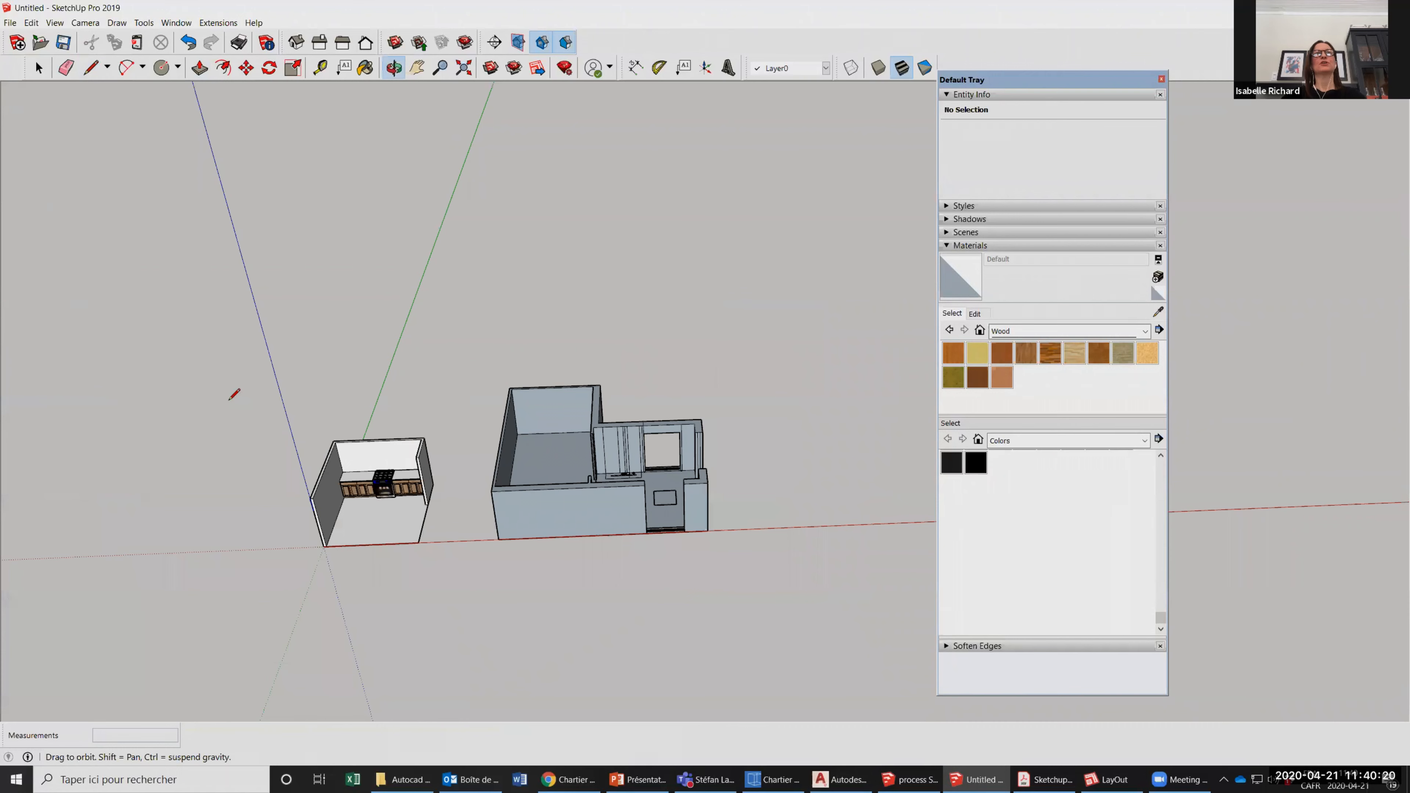
{"action": "scroll", "coordinate": [189, 416], "scroll_direction": "up", "scroll_amount": 2}
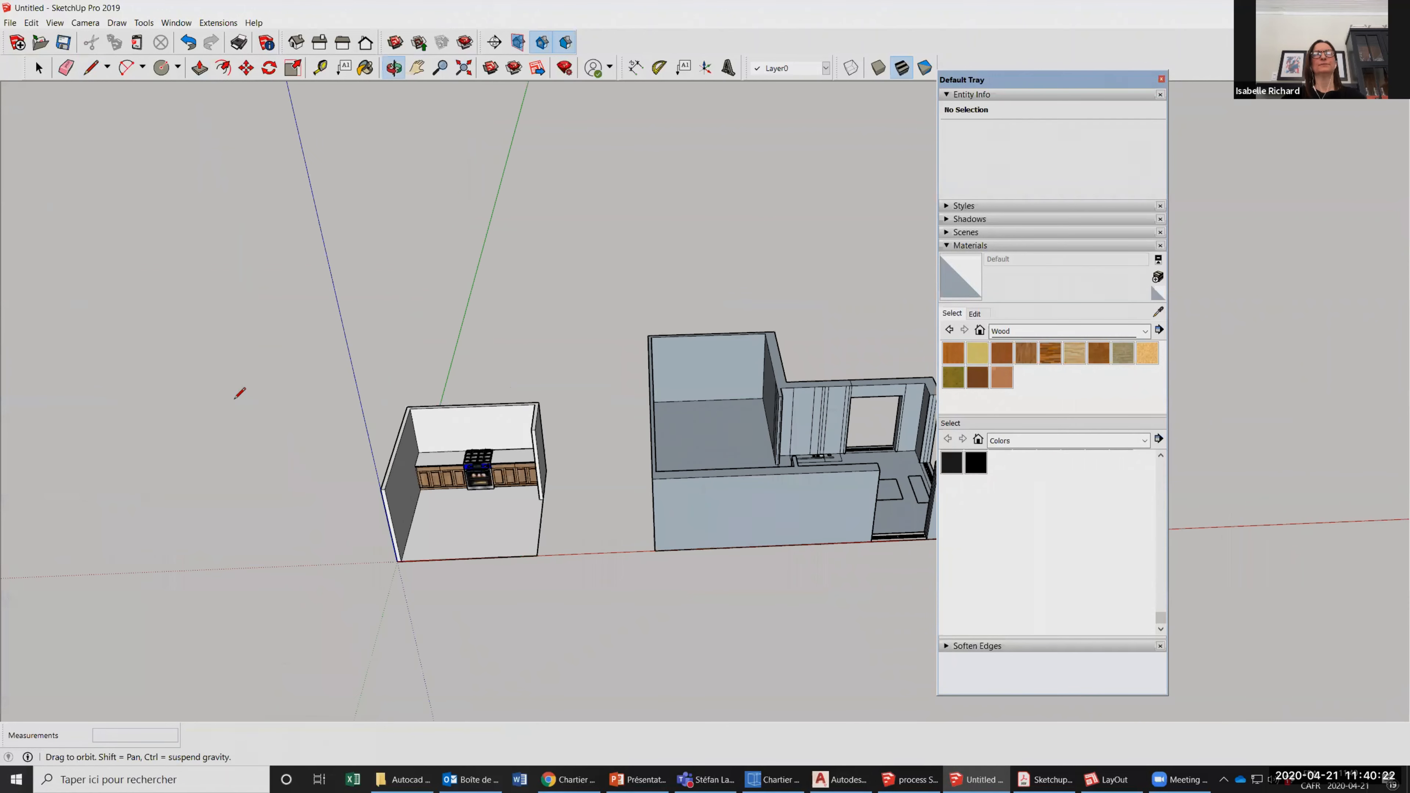
{"action": "middle_click_drag", "start_coordinate": [250, 478], "coordinate": [145, 444]}
{"action": "scroll", "coordinate": [250, 478], "scroll_direction": "up", "scroll_amount": 4}
{"action": "left_click", "coordinate": [234, 401]}
{"action": "left_click", "coordinate": [255, 479]}
{"action": "left_click", "coordinate": [324, 439]}
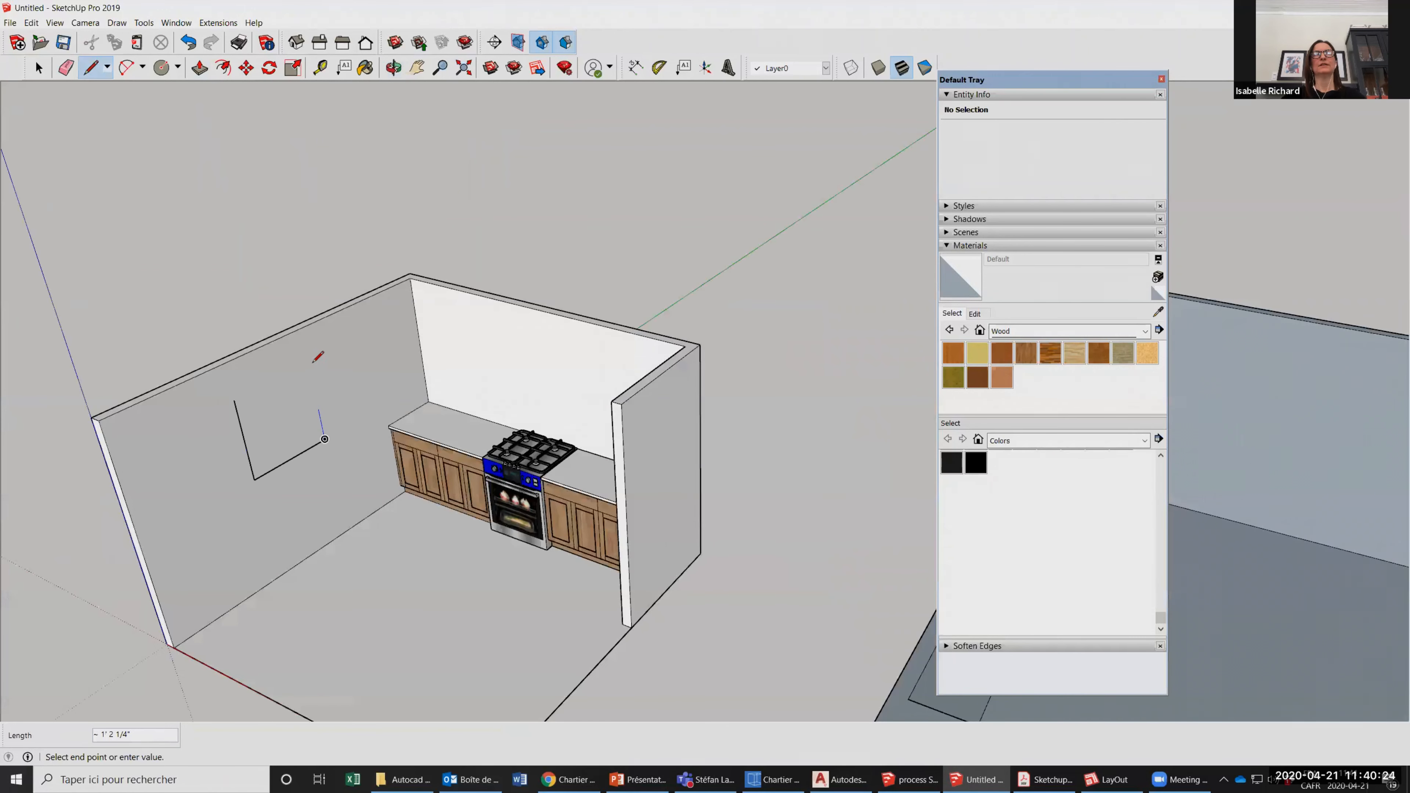
{"action": "left_click", "coordinate": [235, 398]}
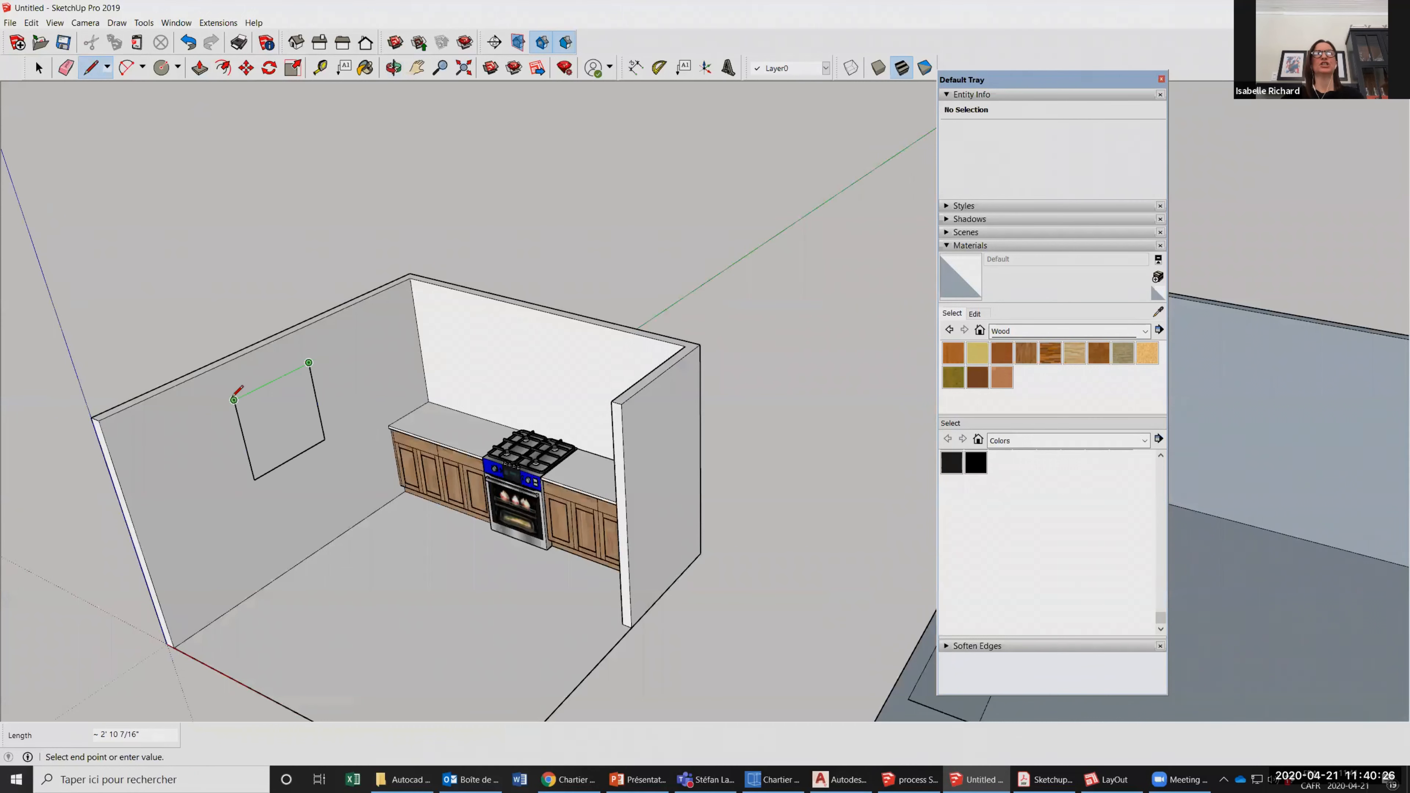
Push/Pull the window outline 4" through the kitchen wall to cut the opening.
{"action": "left_click", "coordinate": [199, 68]}
{"action": "double_click", "coordinate": [295, 403]}
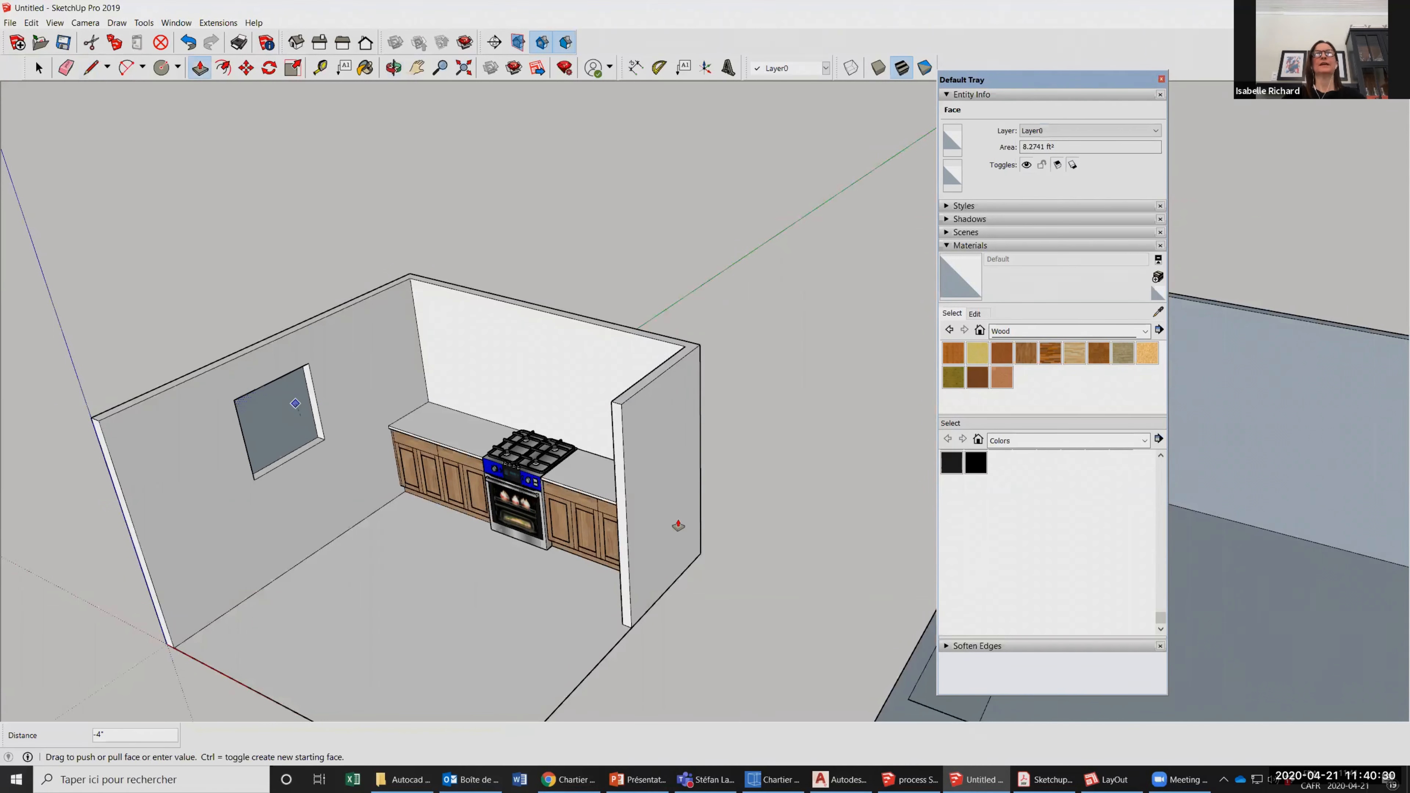
{"action": "scroll", "coordinate": [325, 349], "scroll_direction": "down", "scroll_amount": 4}
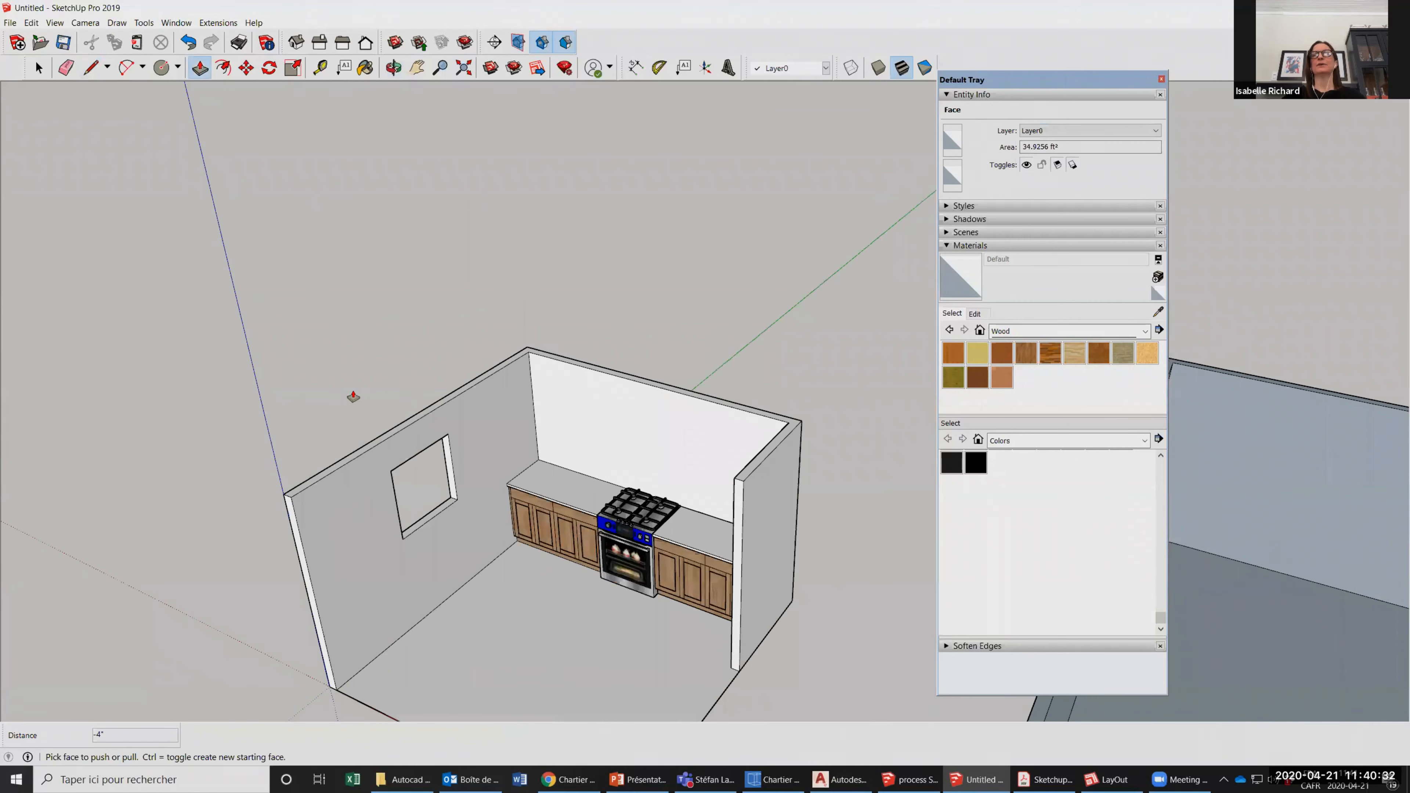
{"action": "scroll", "coordinate": [407, 623], "scroll_direction": "up", "scroll_amount": 2}
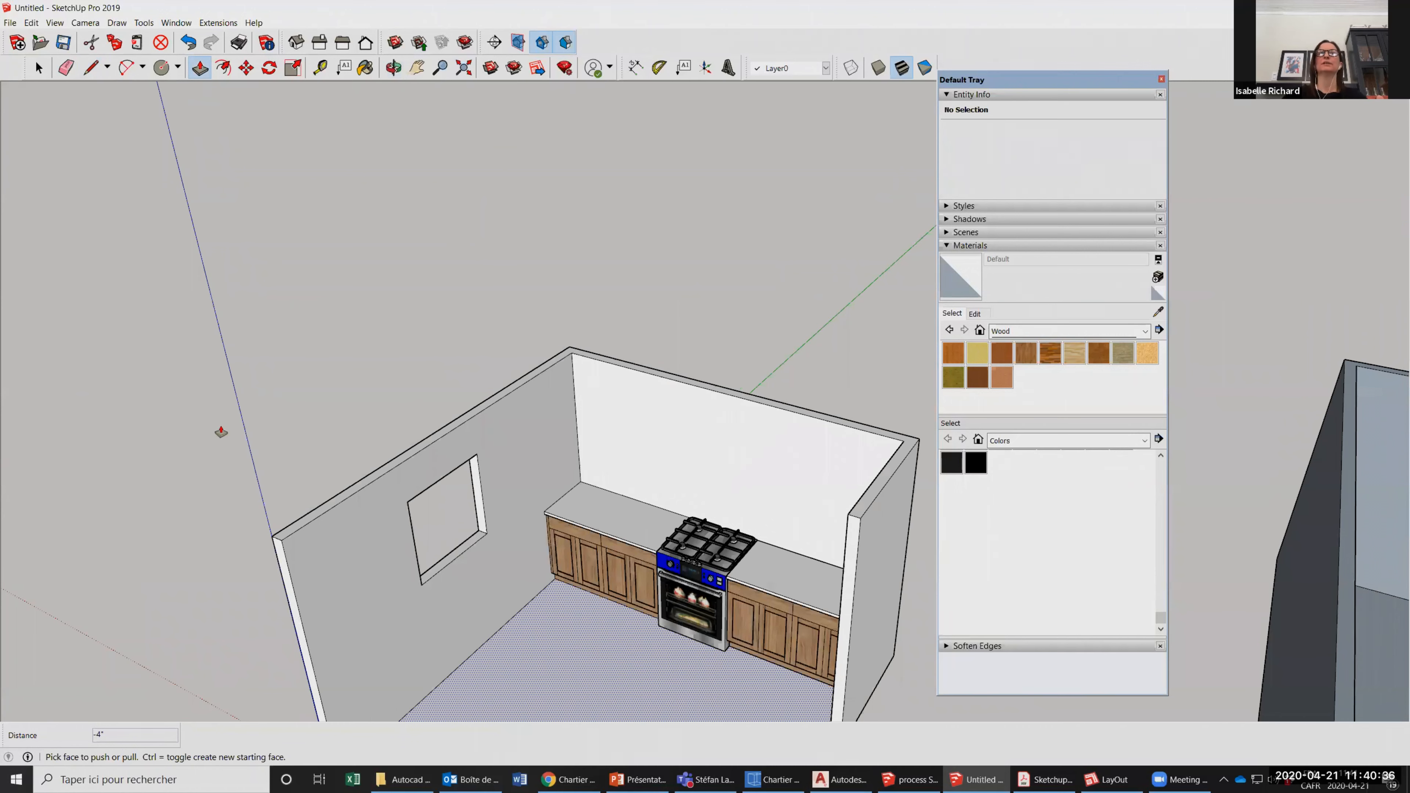
{"action": "left_click", "coordinate": [462, 414]}
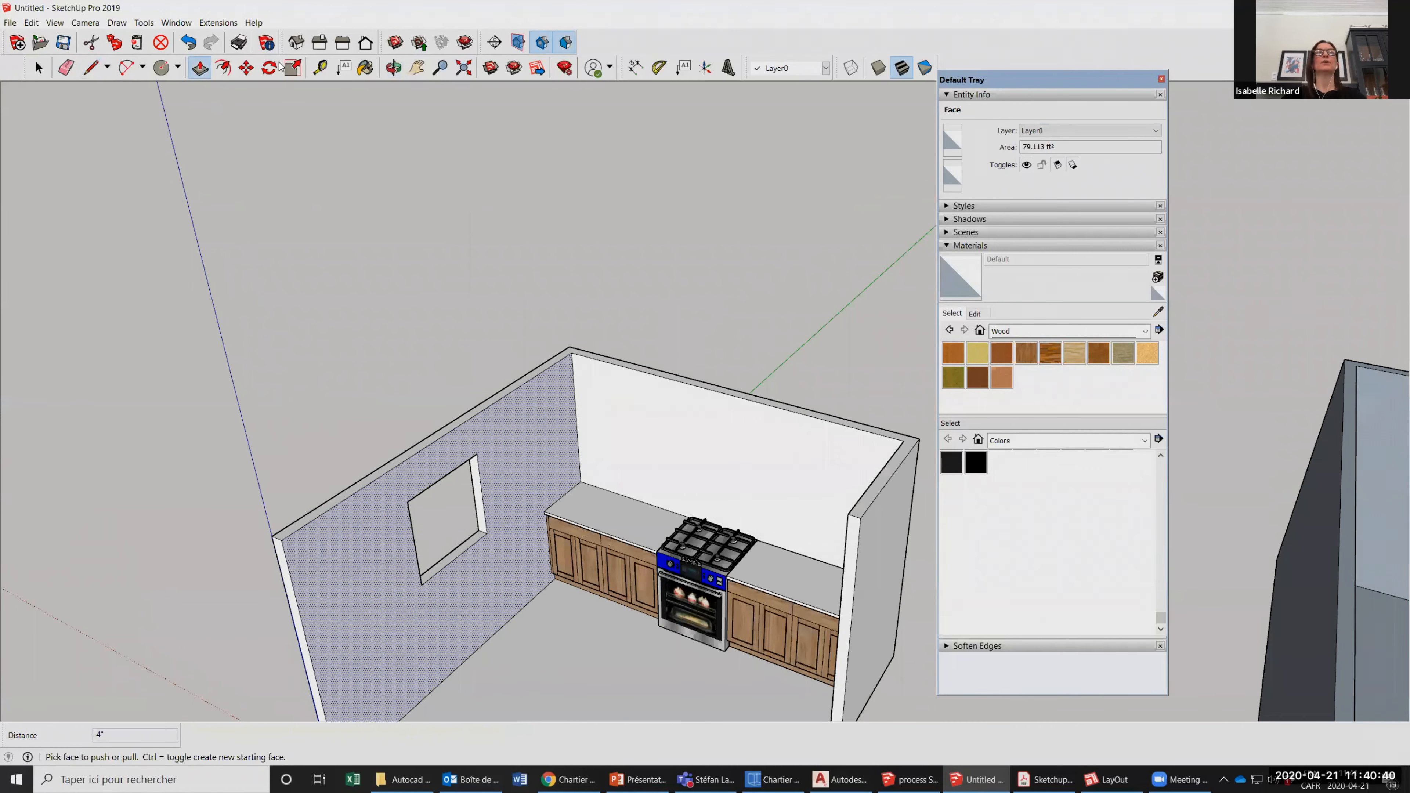
{"action": "key", "text": "space"}
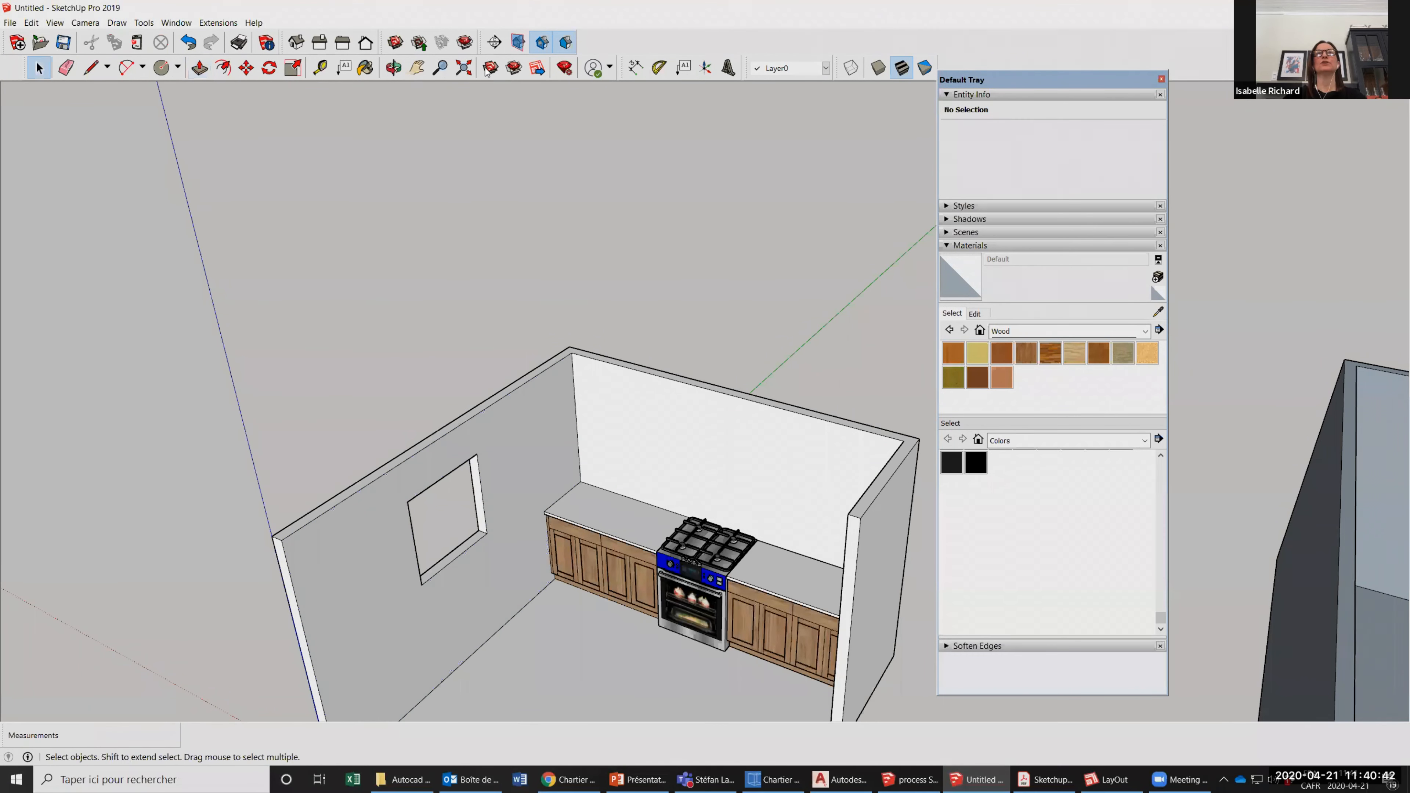
Search the 3D Warehouse for "window" and load the dark wooden multi-pane window with an upper transom into the model.
{"action": "scroll", "coordinate": [442, 497], "scroll_direction": "up", "scroll_amount": 1}
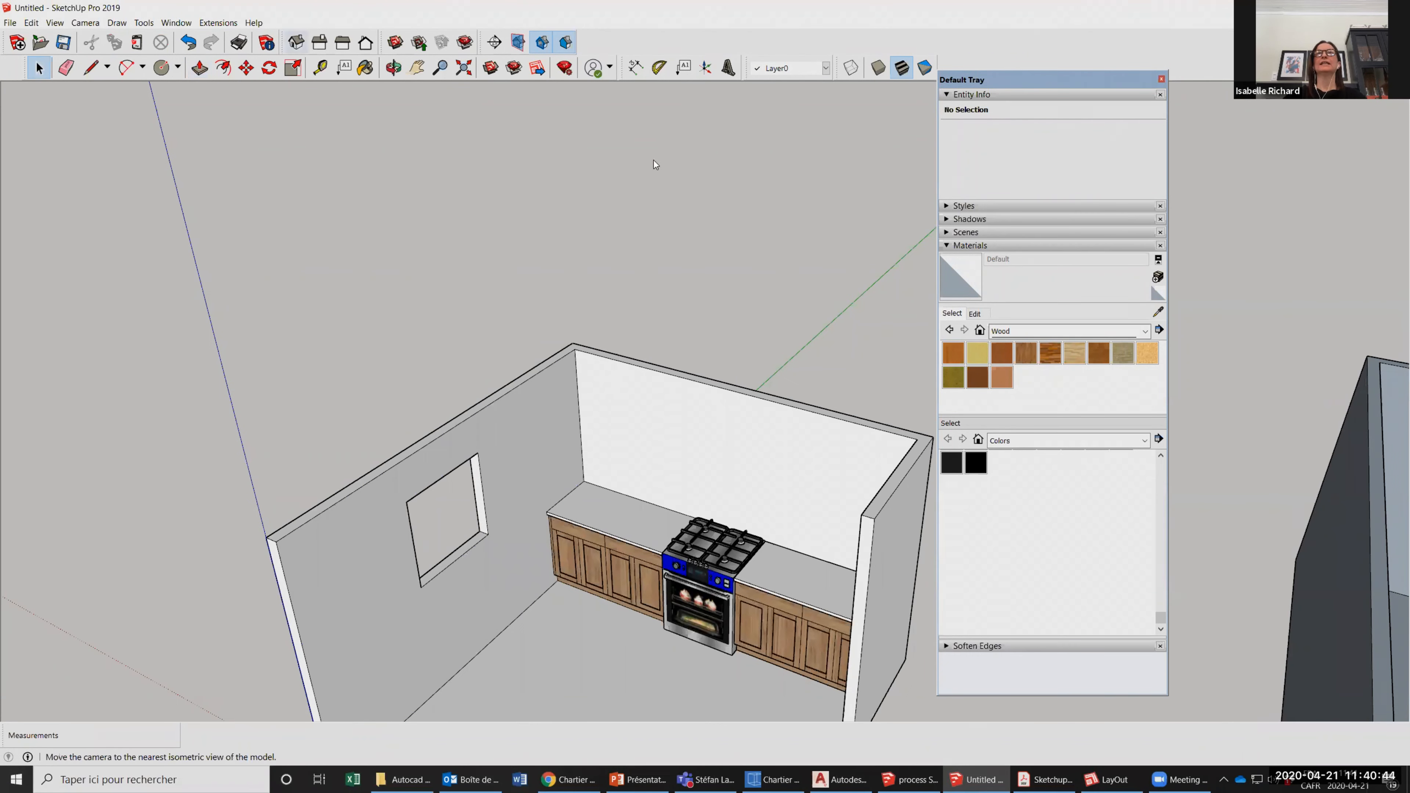
{"action": "left_click", "coordinate": [491, 68]}
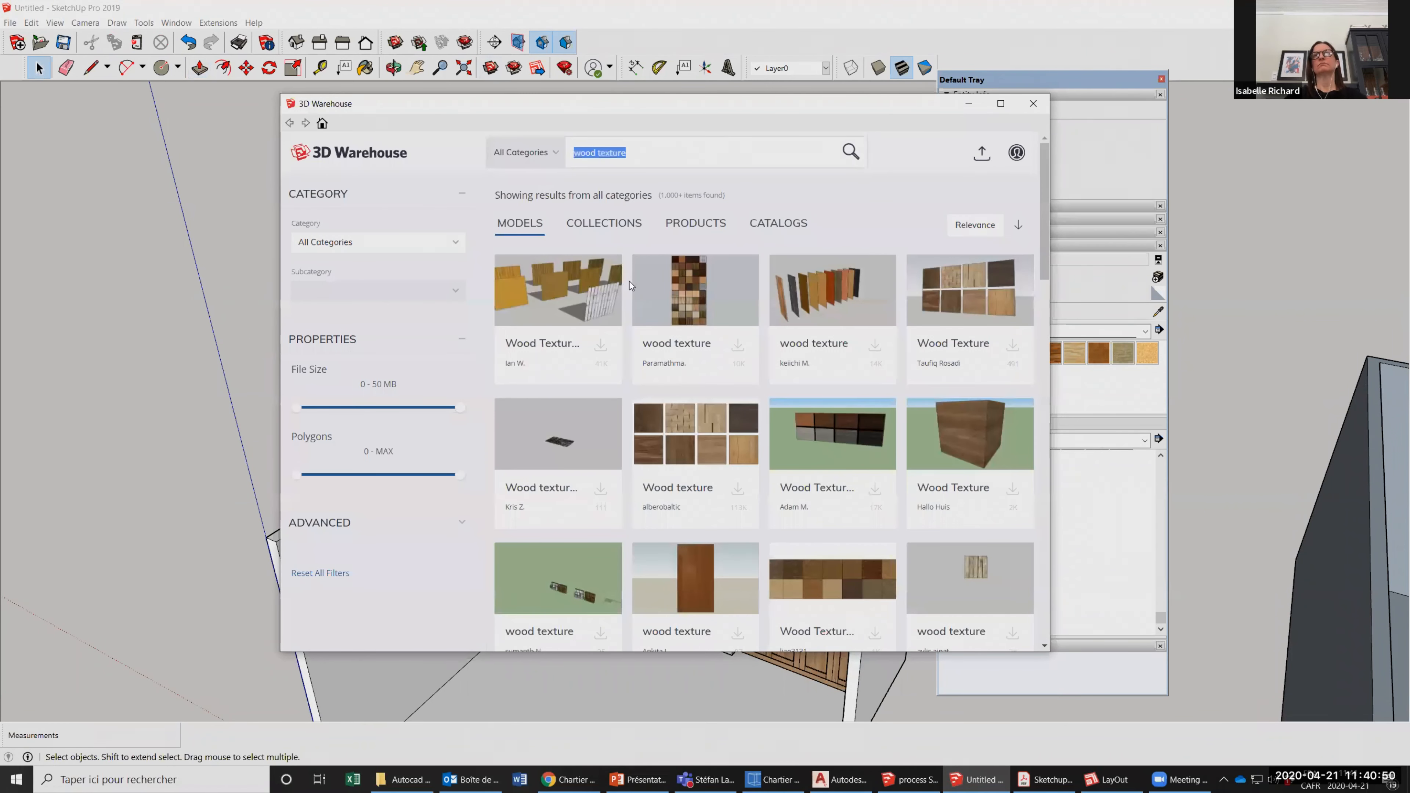
{"action": "type", "text": "window"}
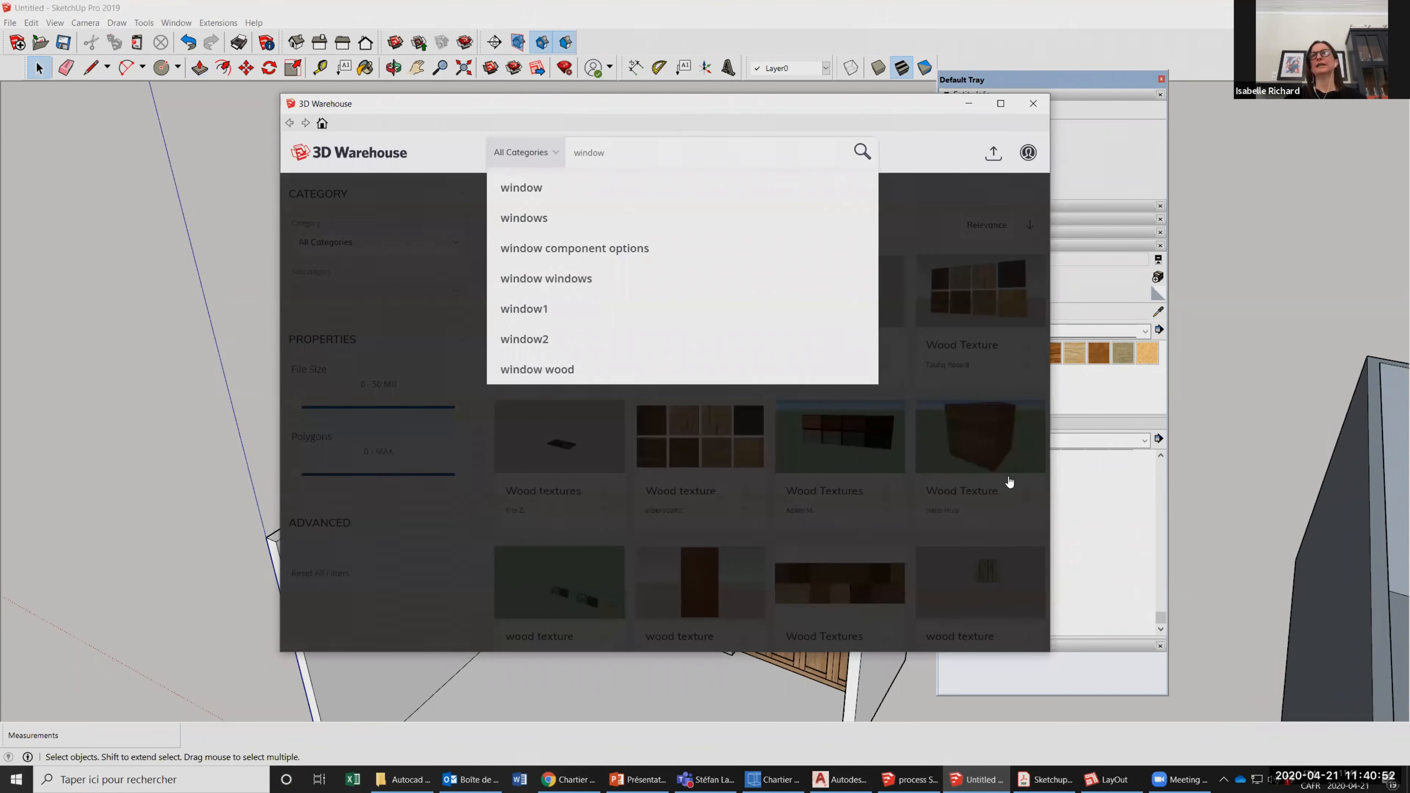
{"action": "key", "text": "Return"}
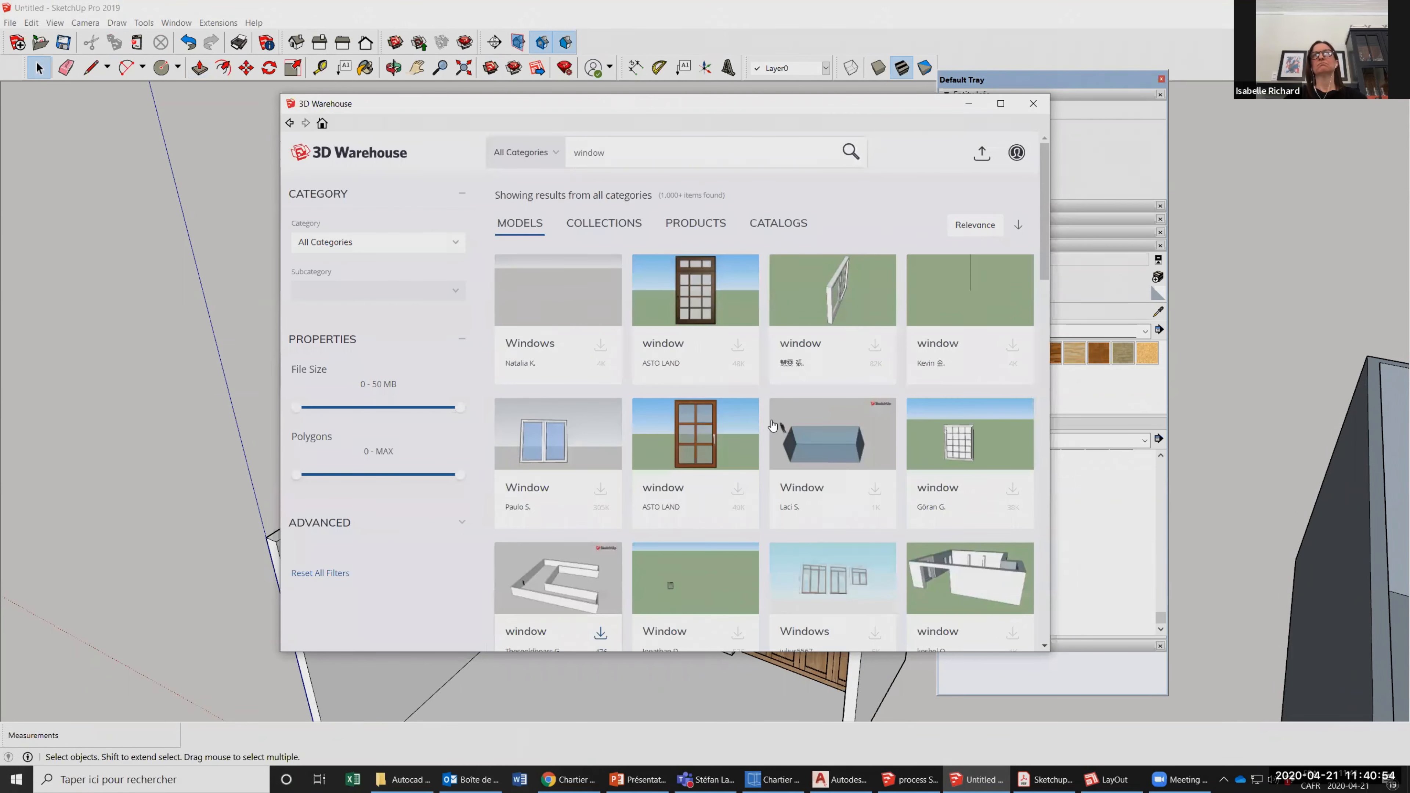
{"action": "left_click", "coordinate": [696, 290]}
{"action": "left_click", "coordinate": [768, 419]}
{"action": "left_click", "coordinate": [620, 420]}
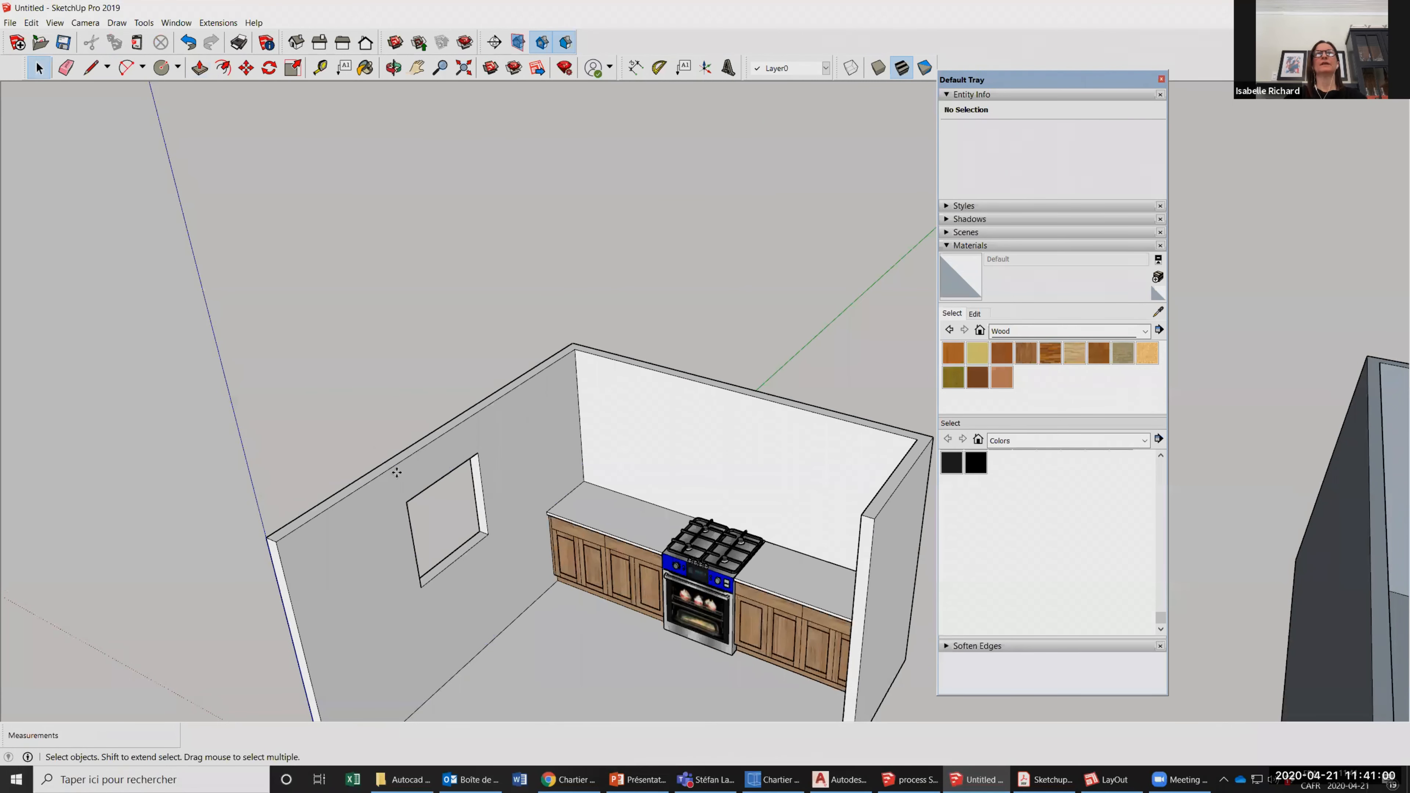
Place the wooden window component on the kitchen floor in front of the wall with the opening.
{"action": "scroll", "coordinate": [461, 571], "scroll_direction": "up", "scroll_amount": 3}
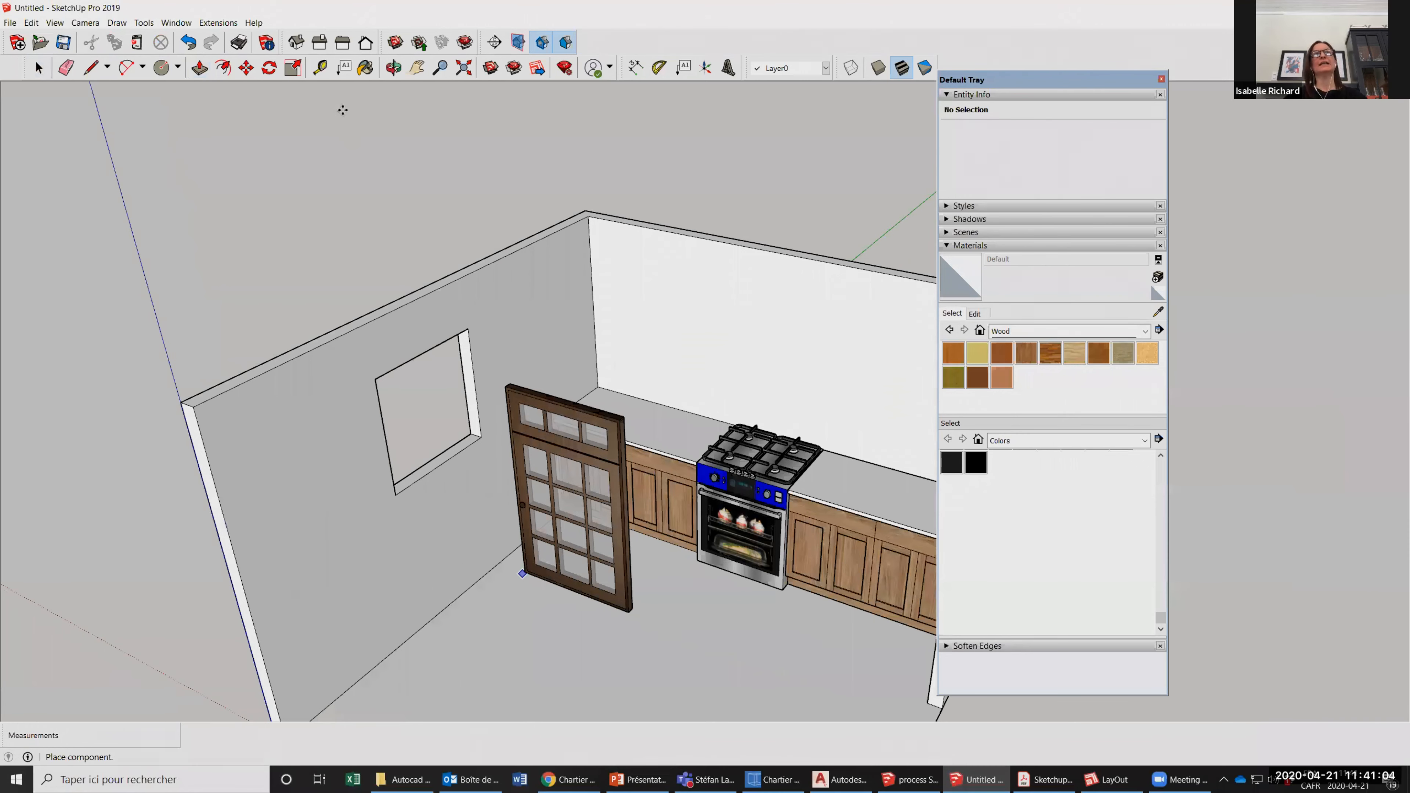
{"action": "scroll", "coordinate": [319, 87], "scroll_direction": "up", "scroll_amount": 5}
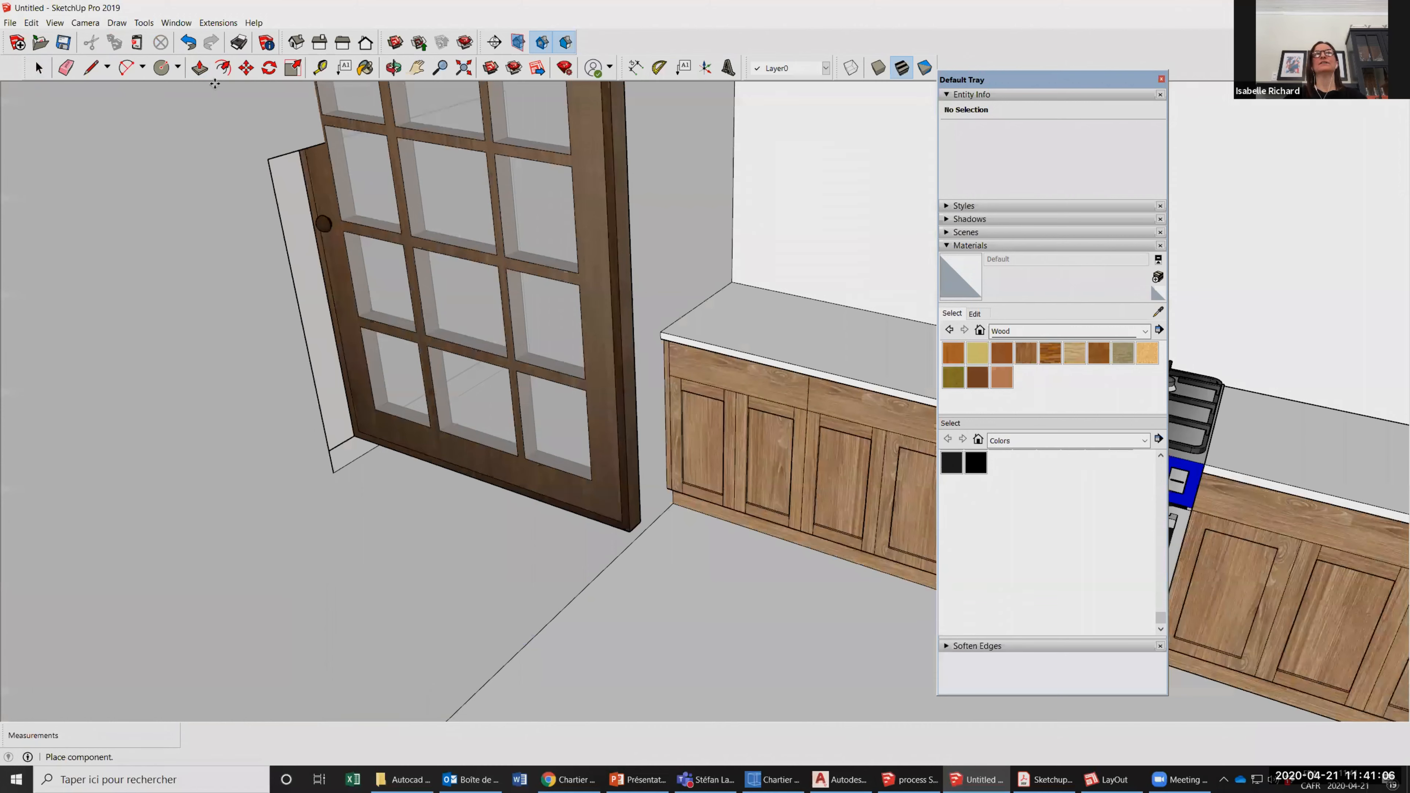
{"action": "scroll", "coordinate": [378, 459], "scroll_direction": "down", "scroll_amount": 3}
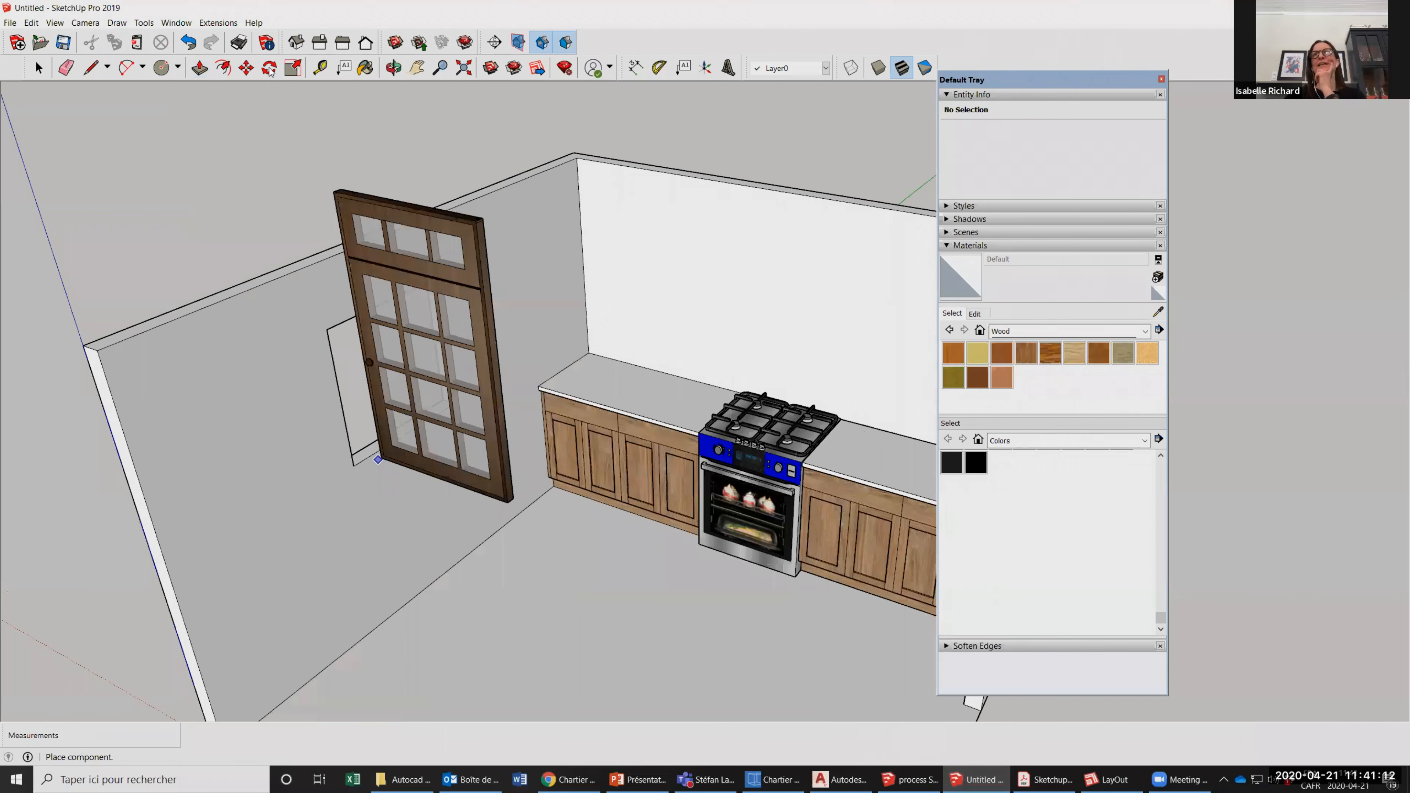
{"action": "scroll", "coordinate": [378, 460], "scroll_direction": "down", "scroll_amount": 2}
{"action": "left_click", "coordinate": [463, 571]}
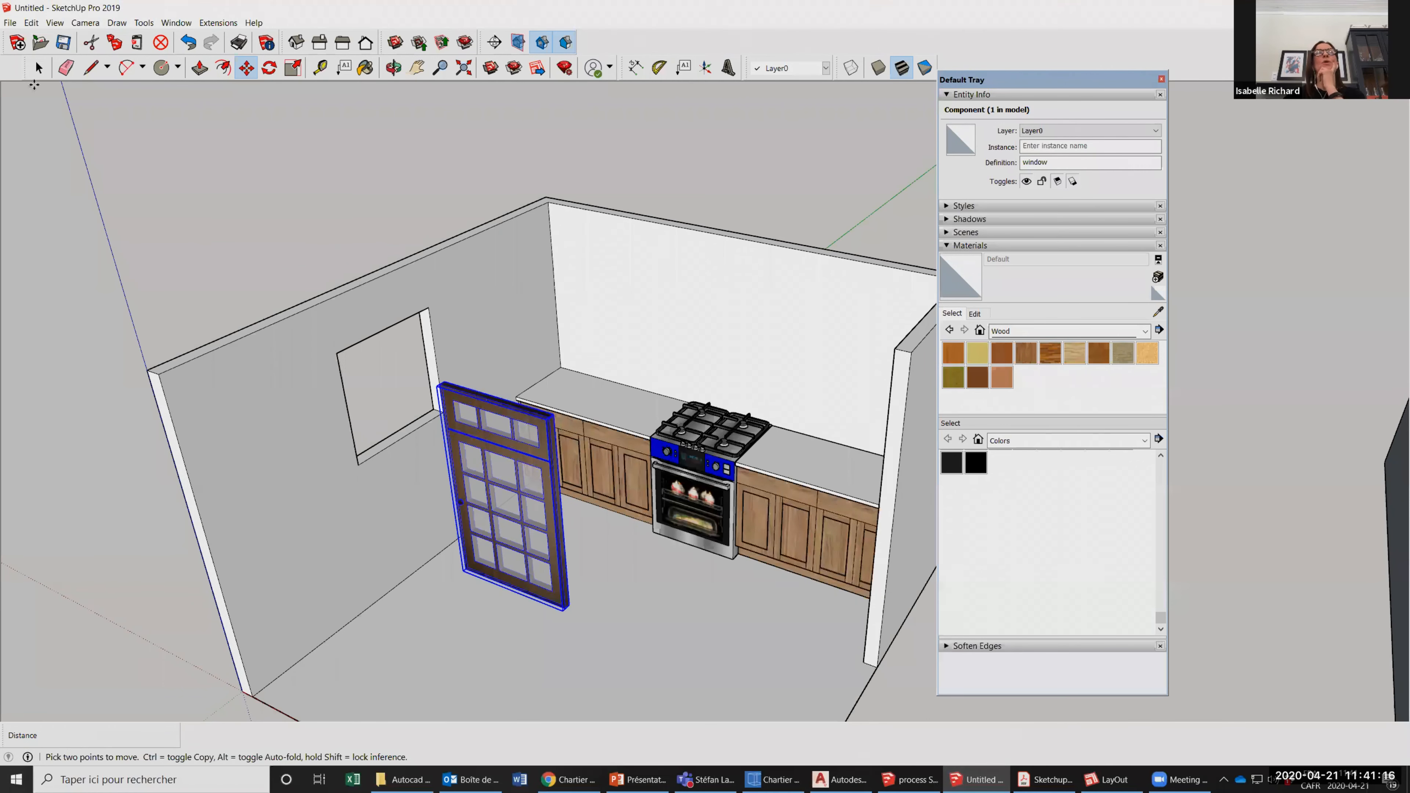
{"action": "key", "text": "space"}
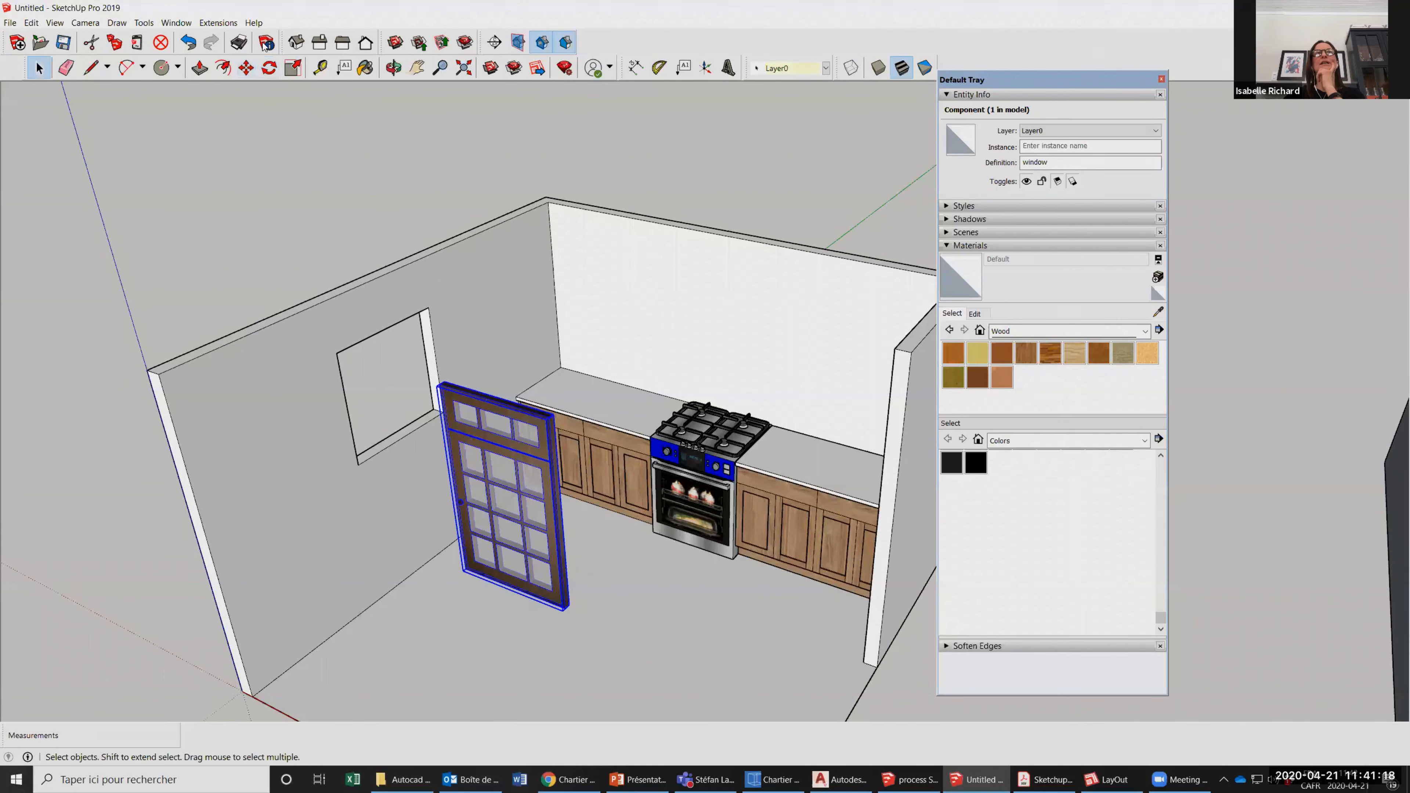
Try to rotate the window component about the vertical axis, with the pivot on the kitchen floor.
{"action": "key", "text": "q"}
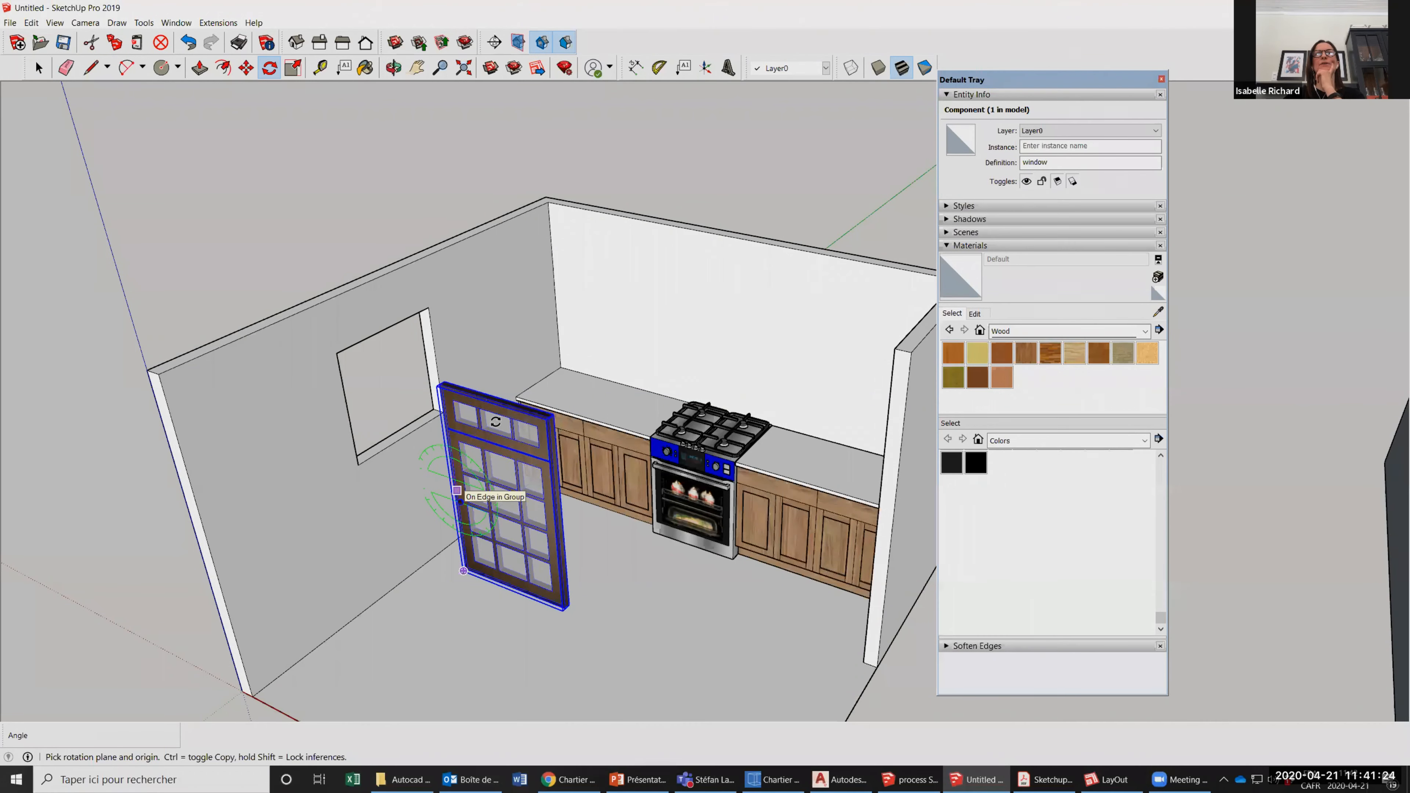
{"action": "scroll", "coordinate": [460, 614], "scroll_direction": "down", "scroll_amount": 3}
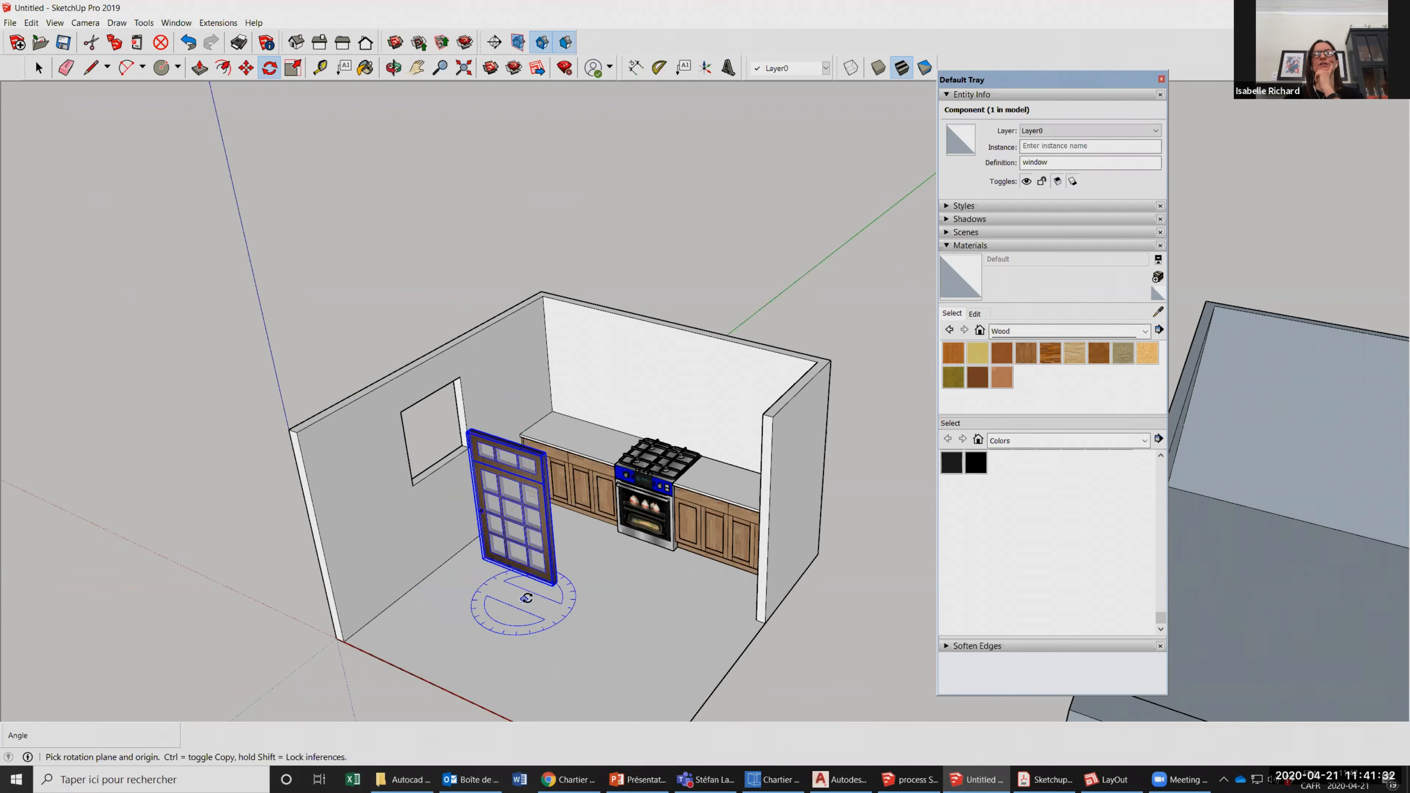
{"action": "scroll", "coordinate": [526, 596], "scroll_direction": "up", "scroll_amount": 2}
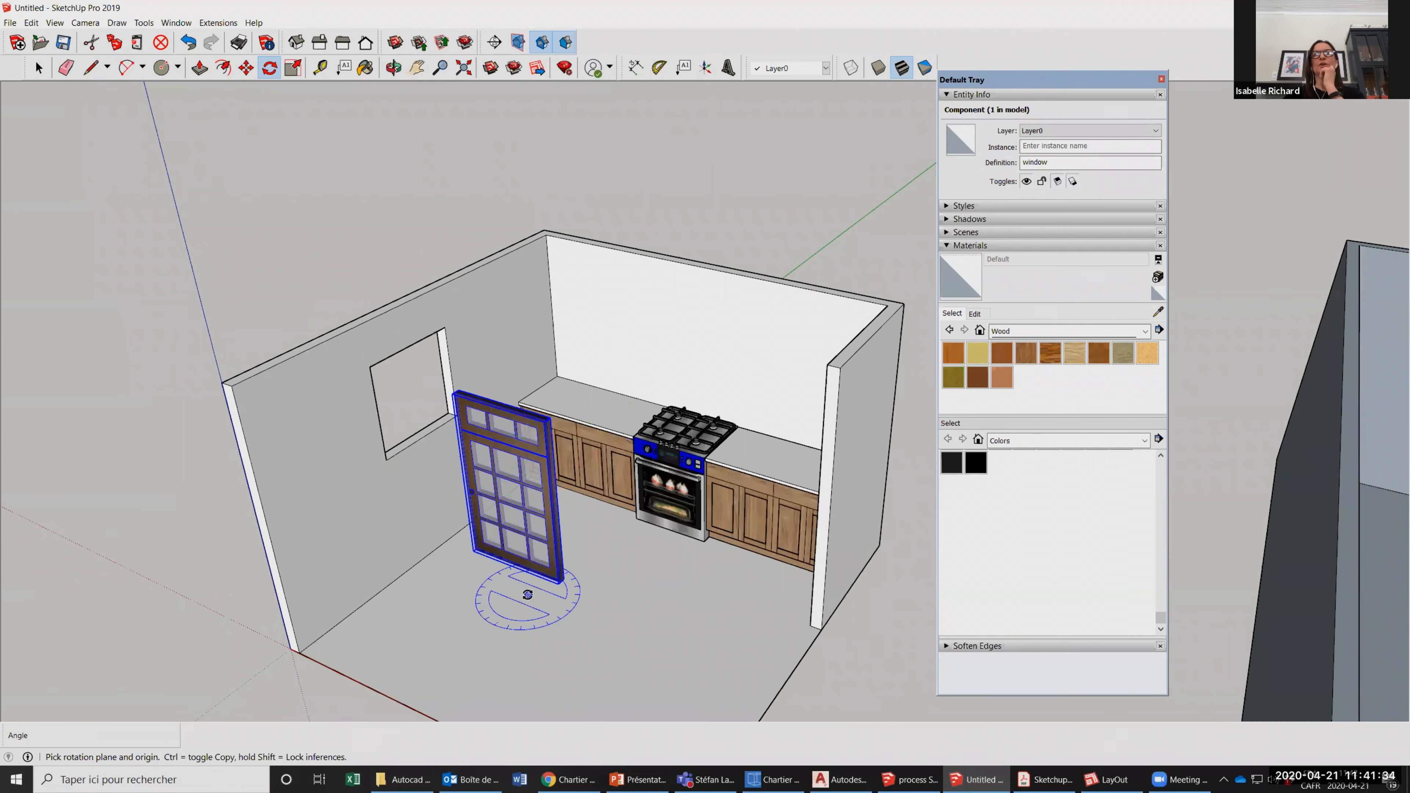
{"action": "left_click", "coordinate": [529, 593]}
{"action": "left_click", "coordinate": [614, 611]}
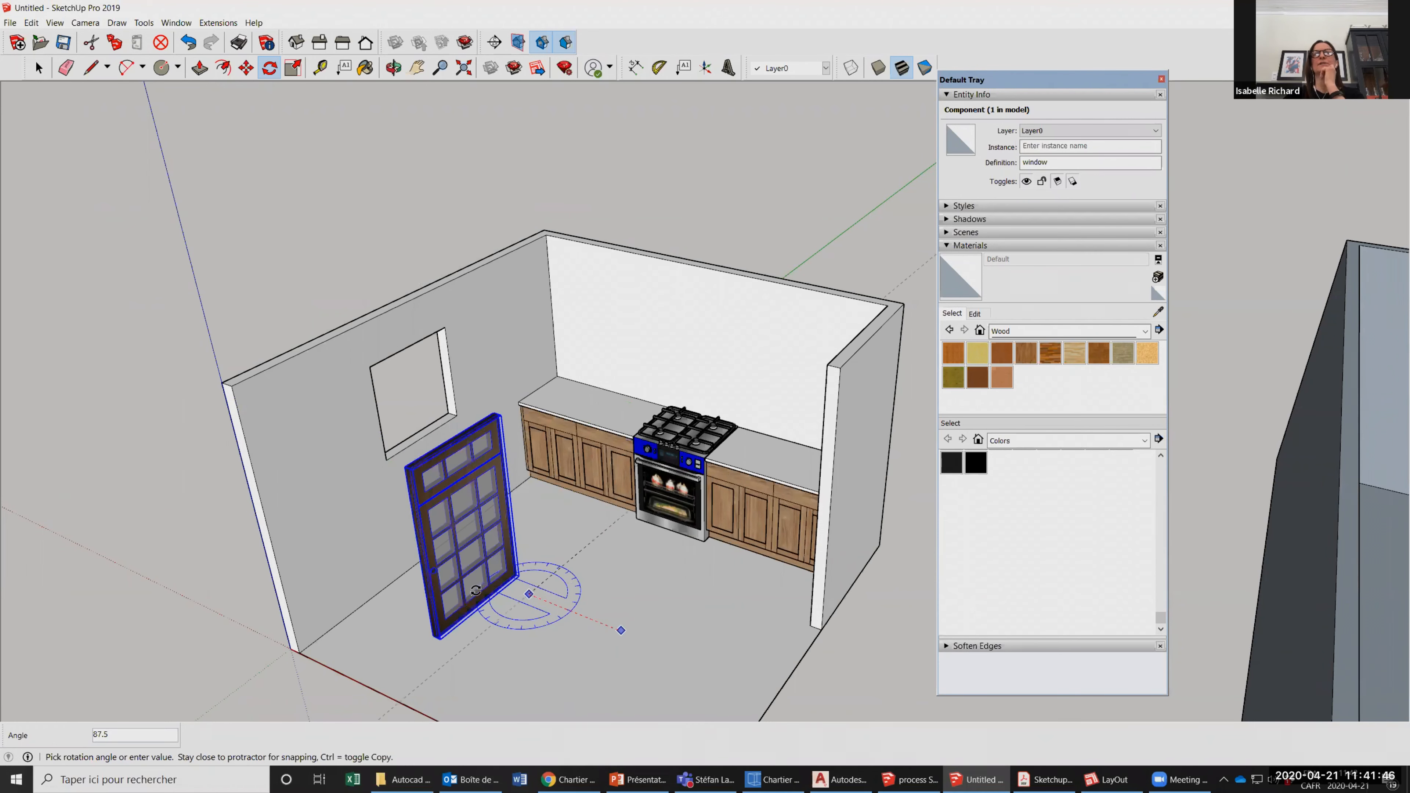
{"action": "scroll", "coordinate": [535, 486], "scroll_direction": "down", "scroll_amount": 1}
{"action": "scroll", "coordinate": [594, 529], "scroll_direction": "down", "scroll_amount": 1}
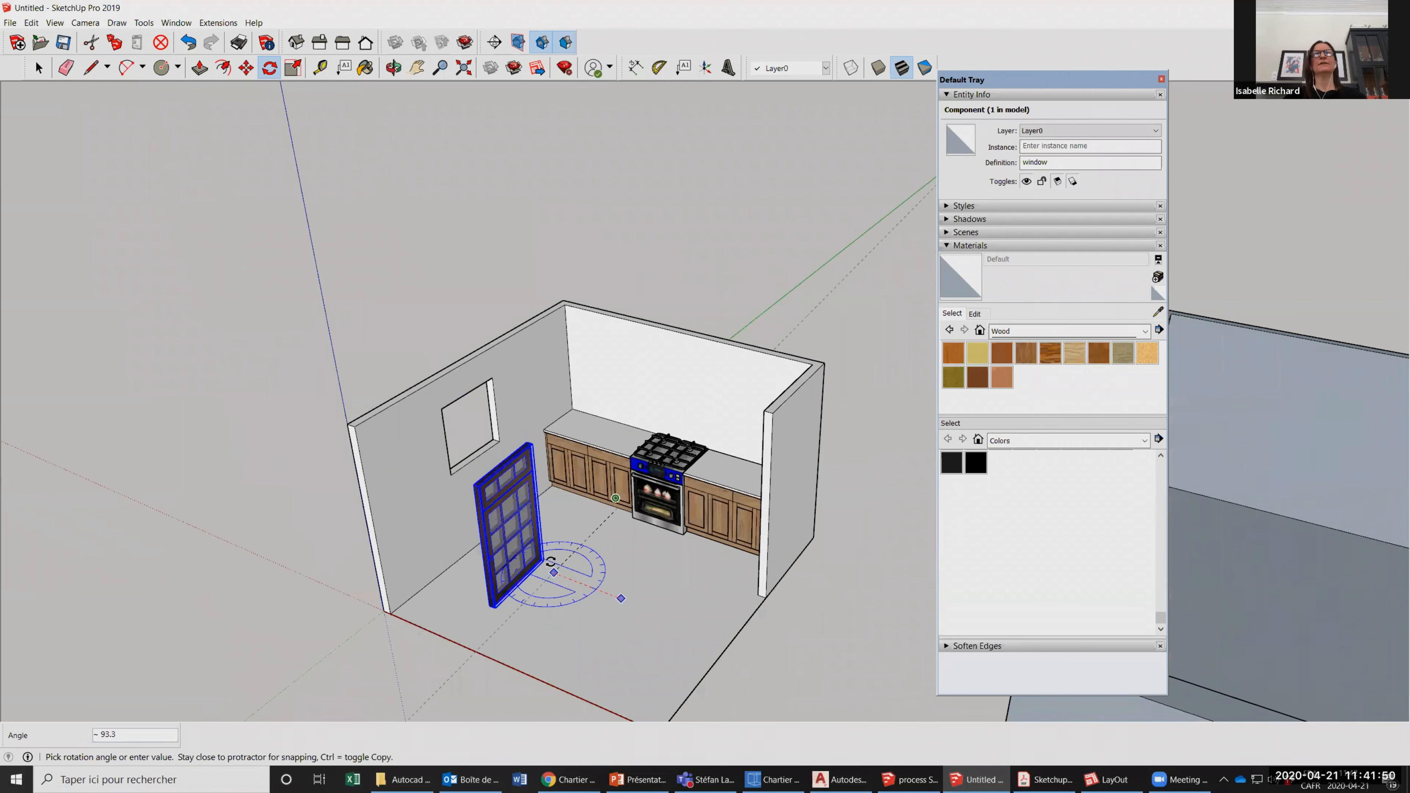
{"action": "scroll", "coordinate": [622, 450], "scroll_direction": "down", "scroll_amount": 1}
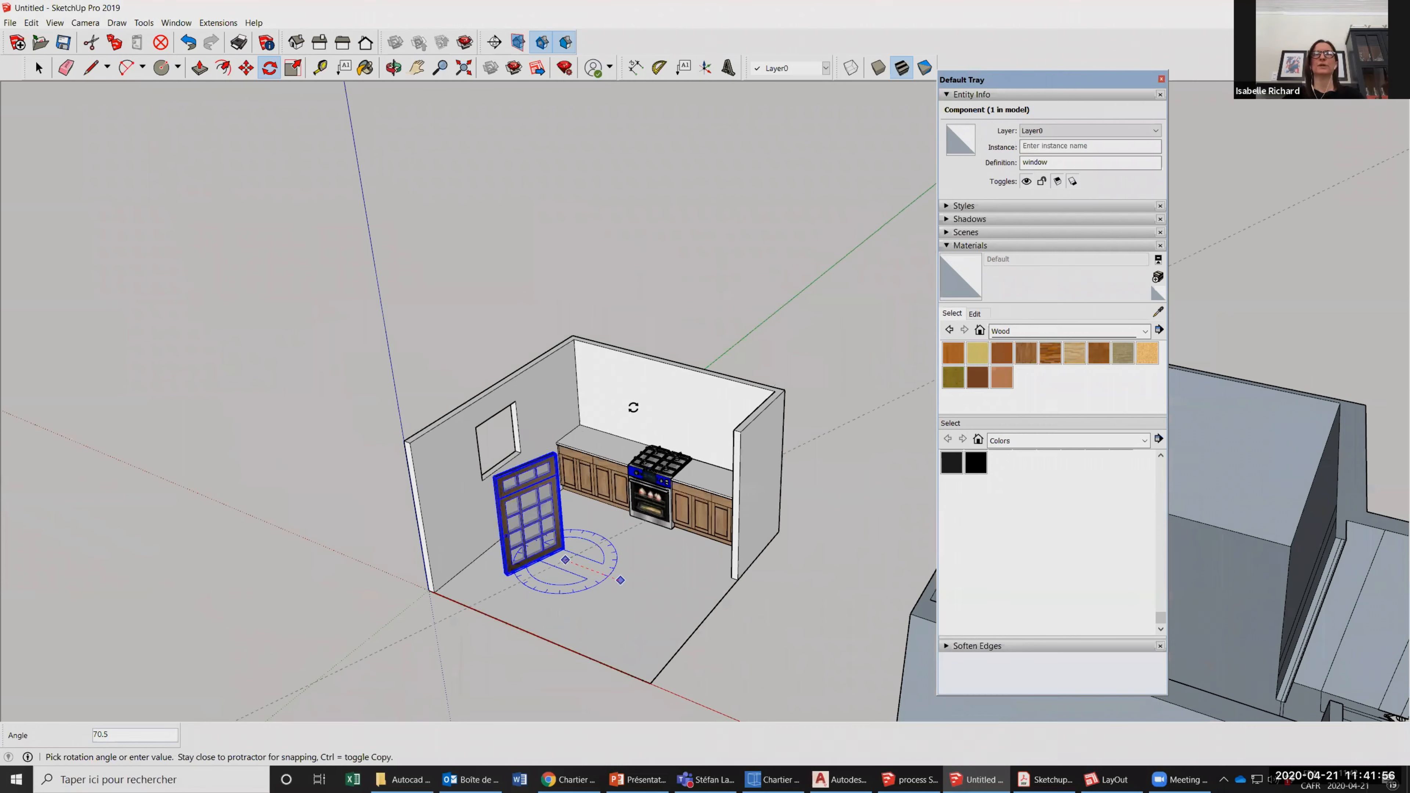
{"action": "key", "text": "Escape"}
Try to rotate the window component in the plane of the back wall and in the plane of the wall with the opening.
{"action": "left_click", "coordinate": [634, 407]}
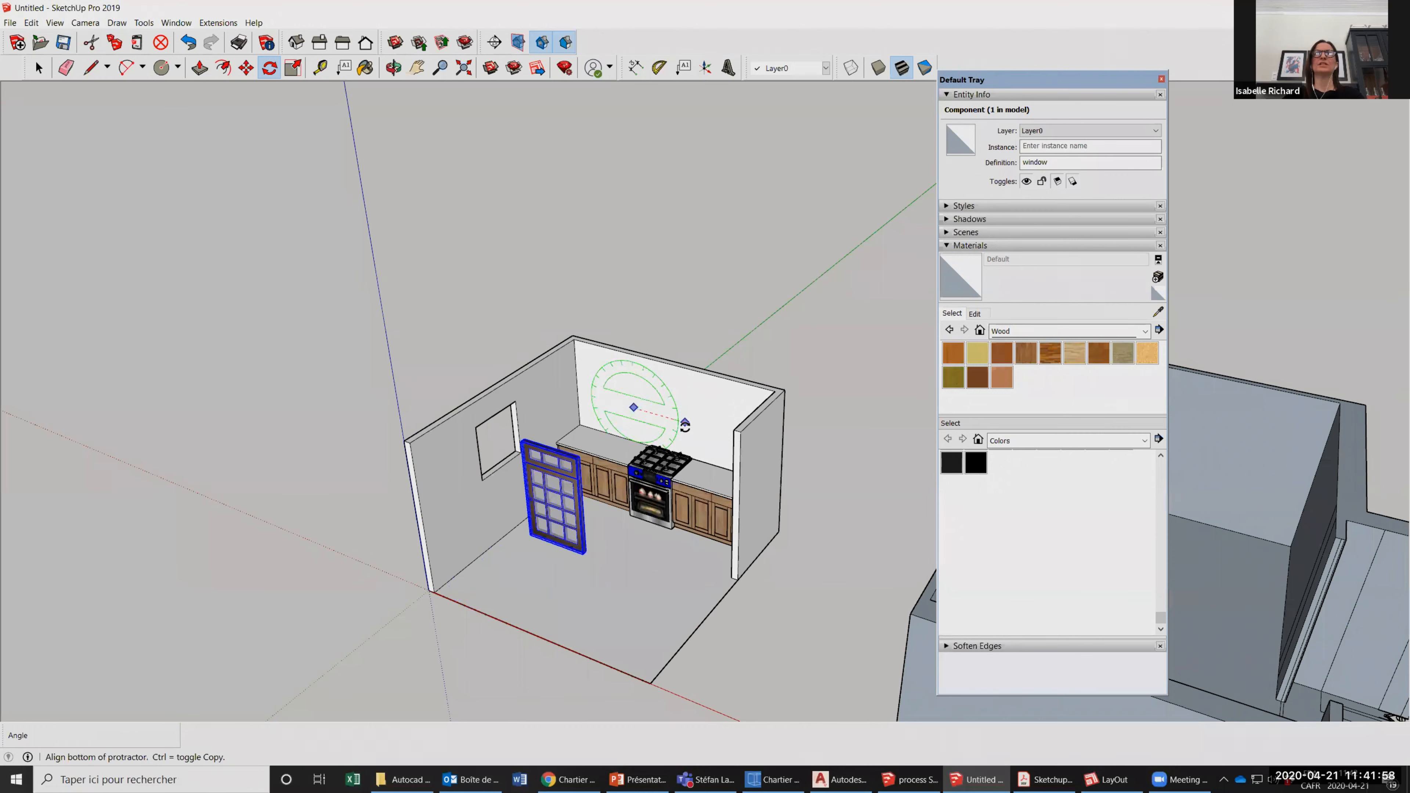
{"action": "left_click", "coordinate": [685, 423]}
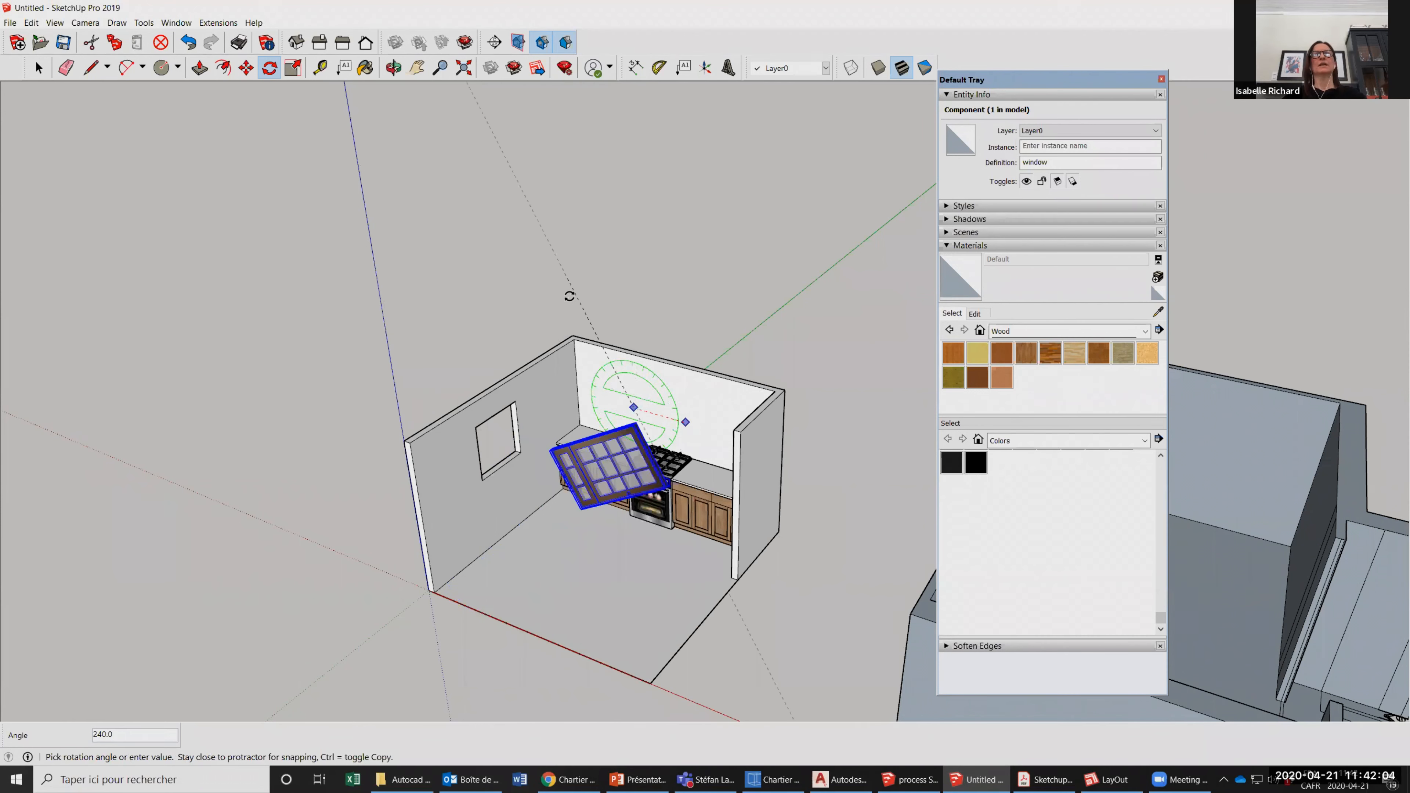
{"action": "key", "text": "Escape"}
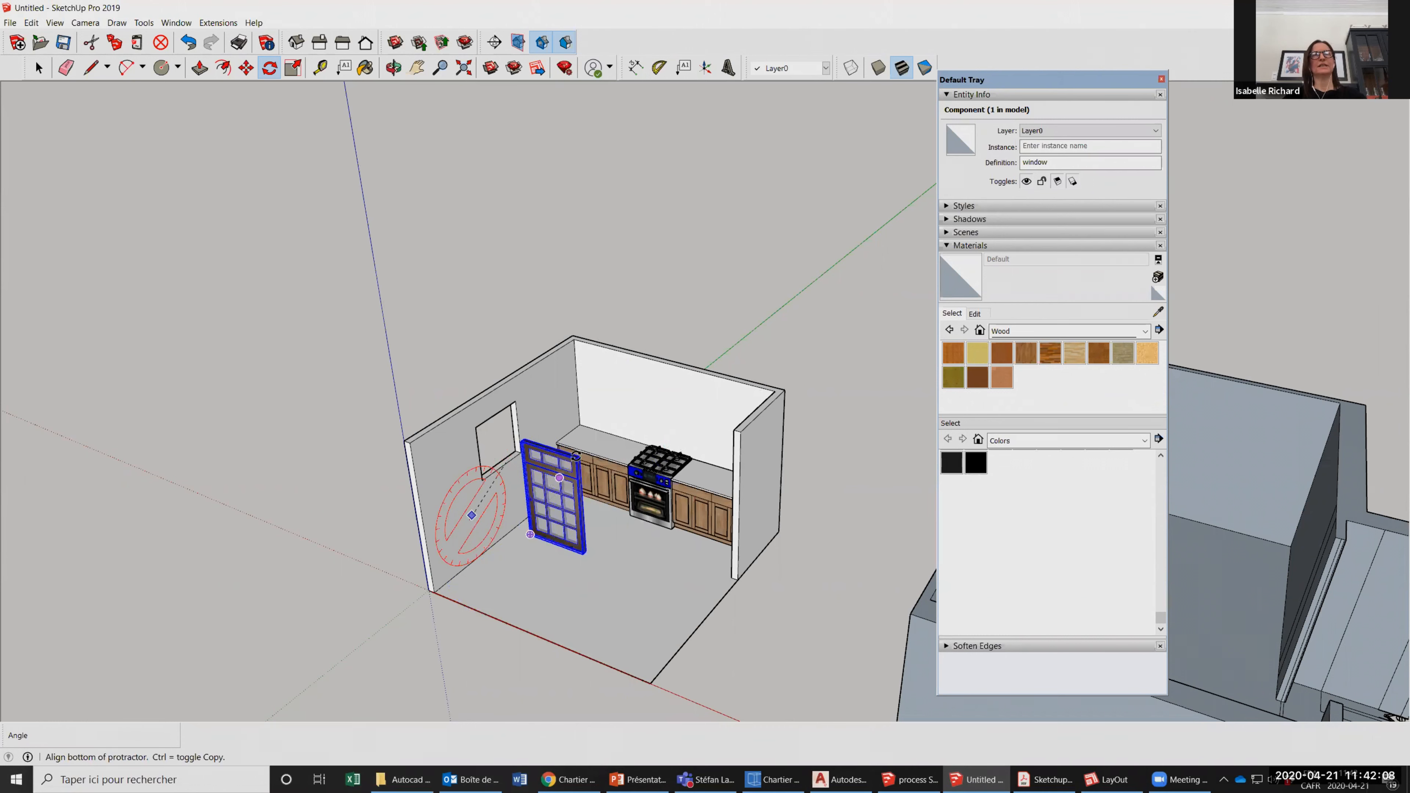
{"action": "left_click", "coordinate": [509, 488]}
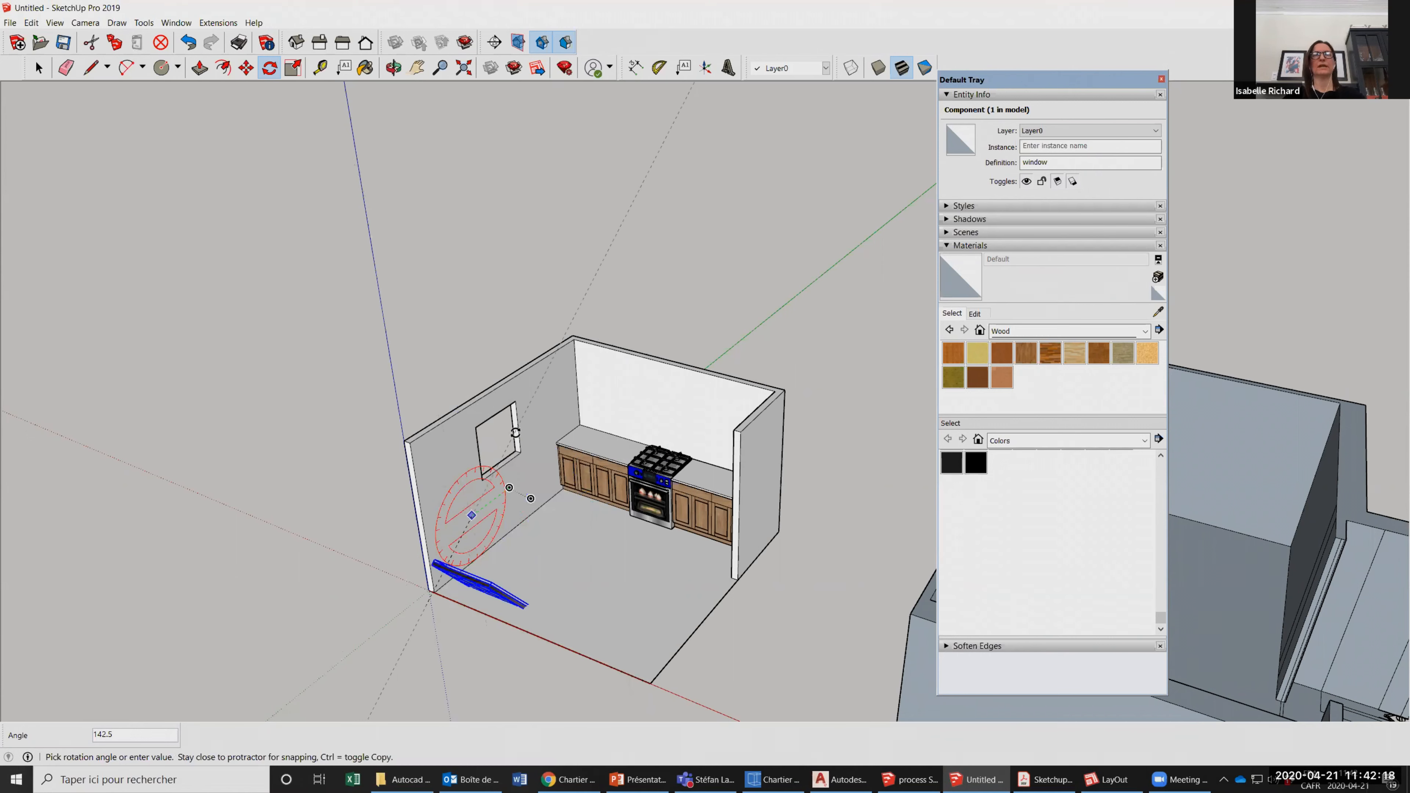
{"action": "left_click", "coordinate": [573, 487]}
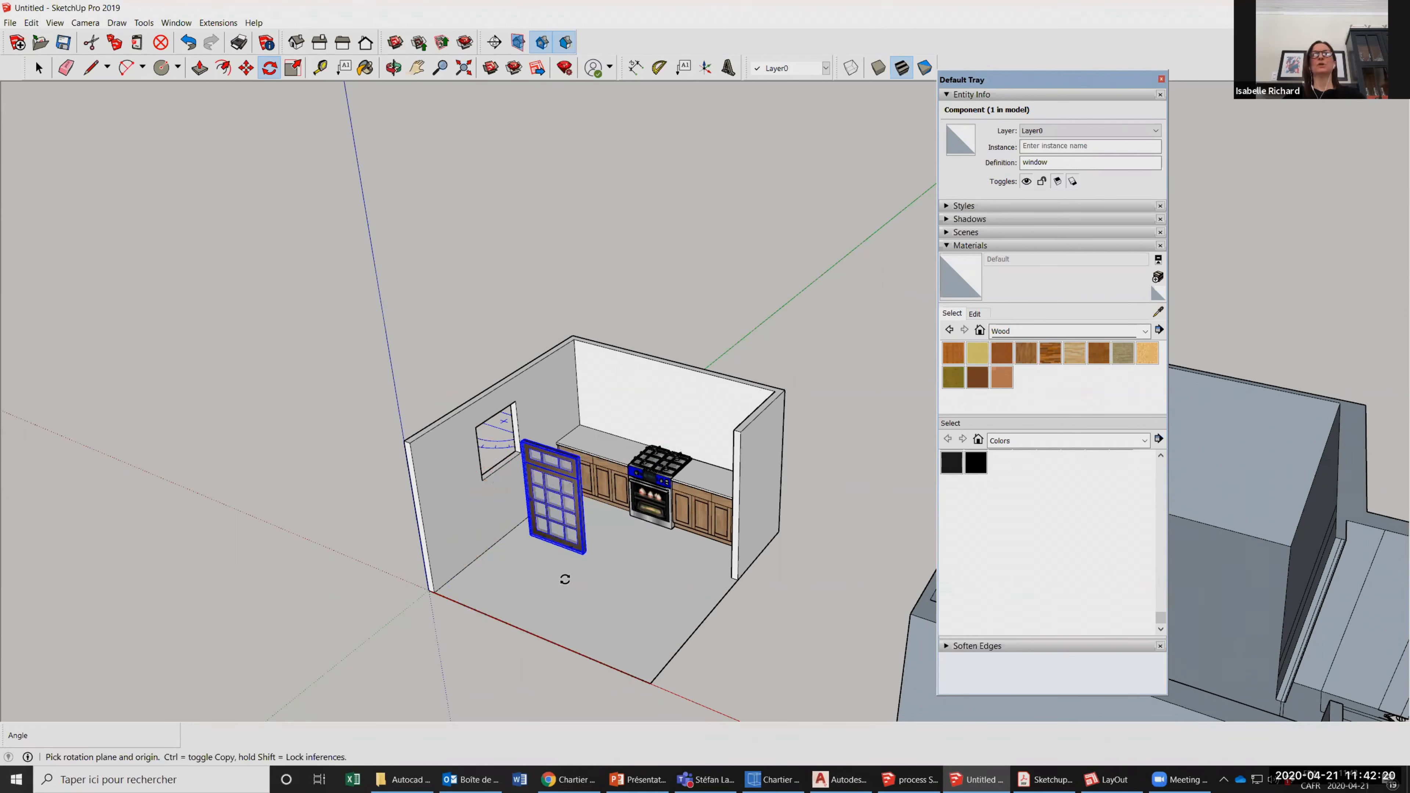
{"action": "middle_click_drag", "start_coordinate": [577, 572], "coordinate": [560, 560]}
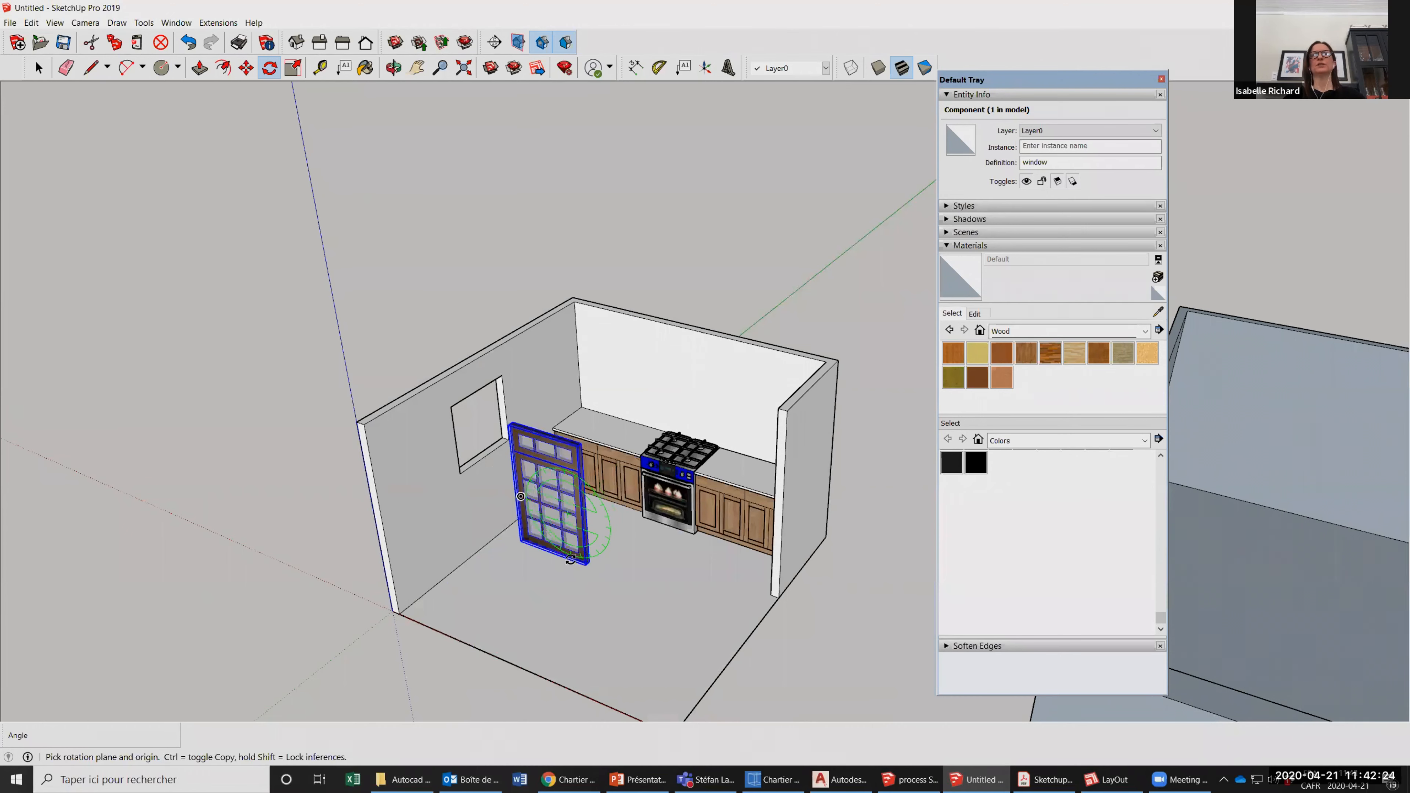
{"action": "middle_click_drag", "start_coordinate": [571, 559], "coordinate": [678, 603]}
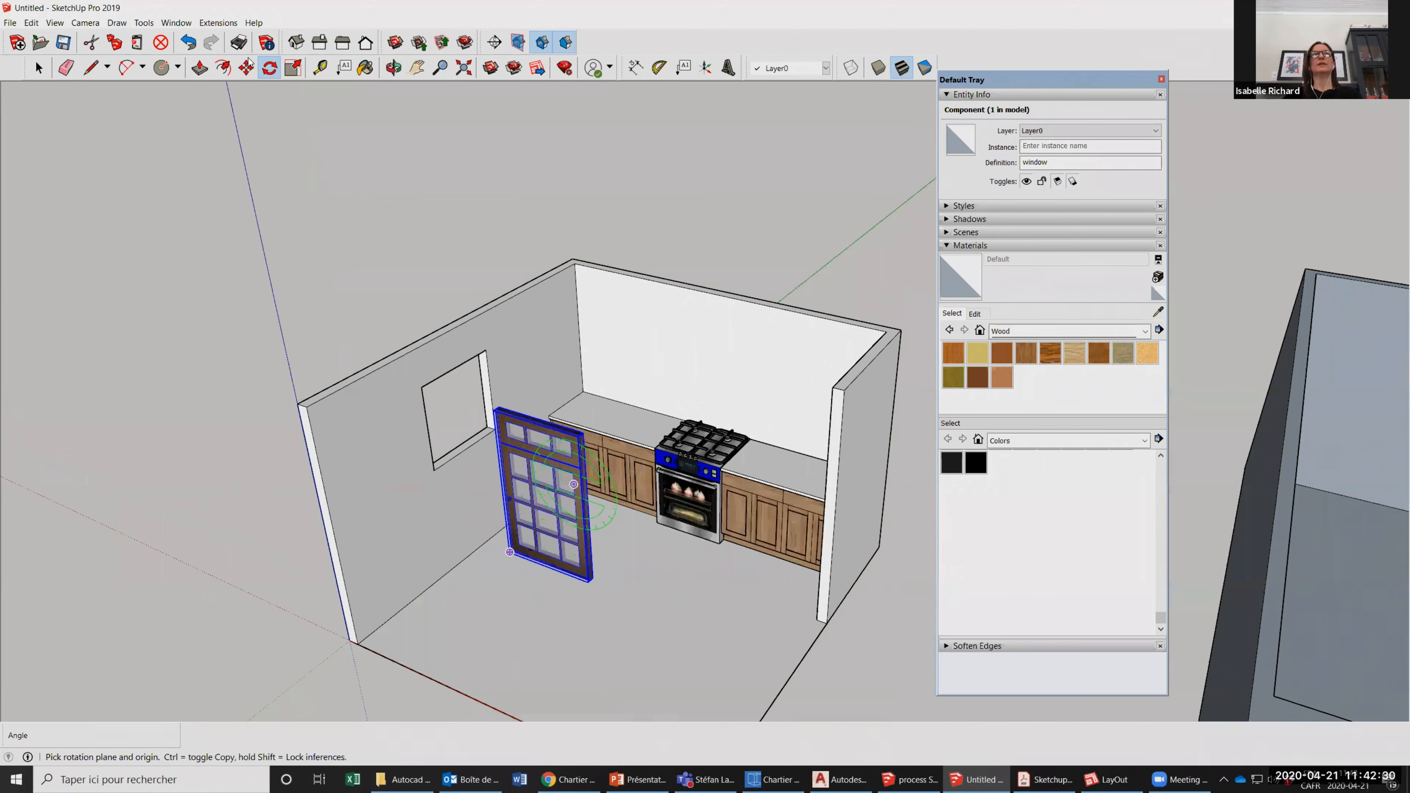
Rotate the window component about the vertical axis until it is parallel to the wall with the opening.
{"action": "scroll", "coordinate": [577, 520], "scroll_direction": "up", "scroll_amount": 1}
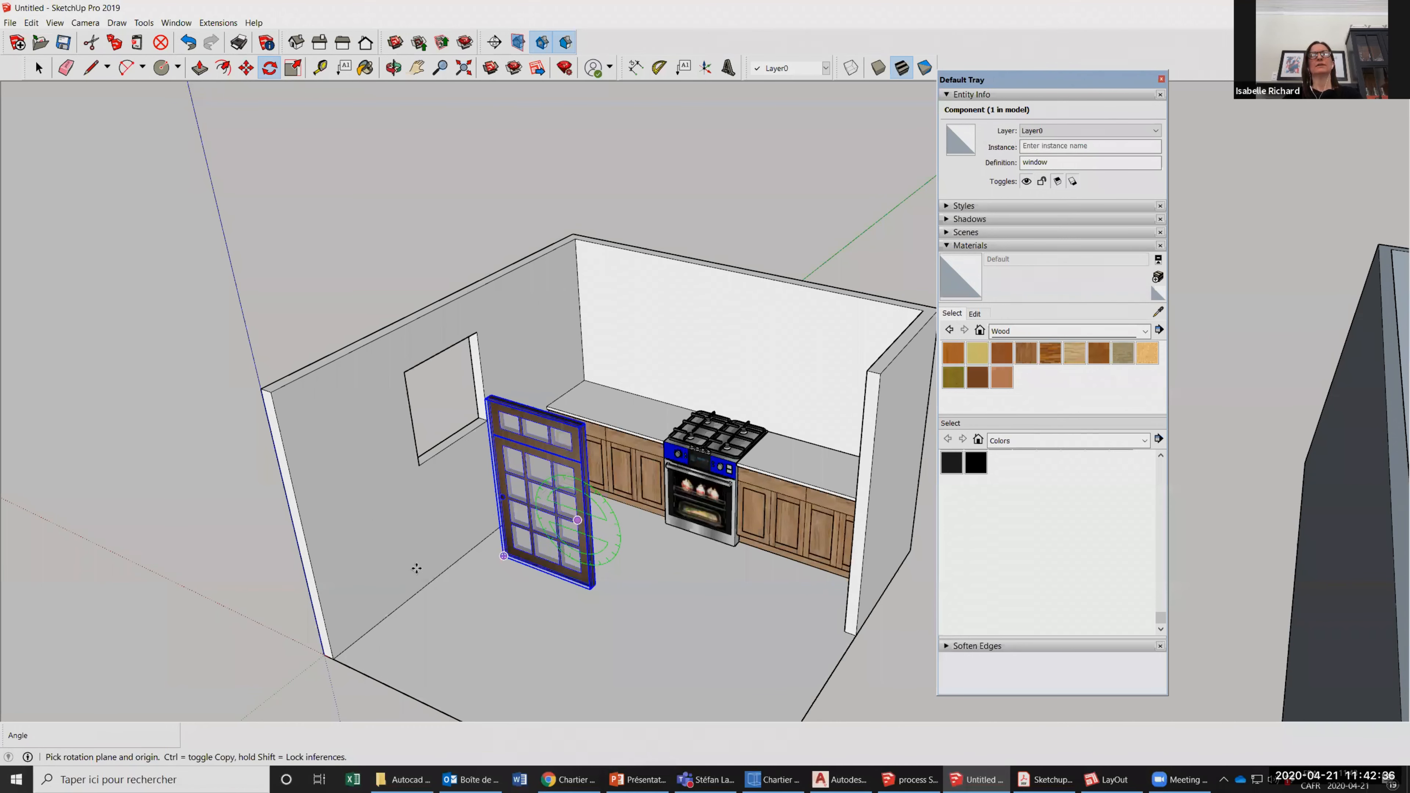
{"action": "scroll", "coordinate": [619, 663], "scroll_direction": "up", "scroll_amount": 3}
{"action": "left_click", "coordinate": [571, 560]}
{"action": "left_click", "coordinate": [678, 600]}
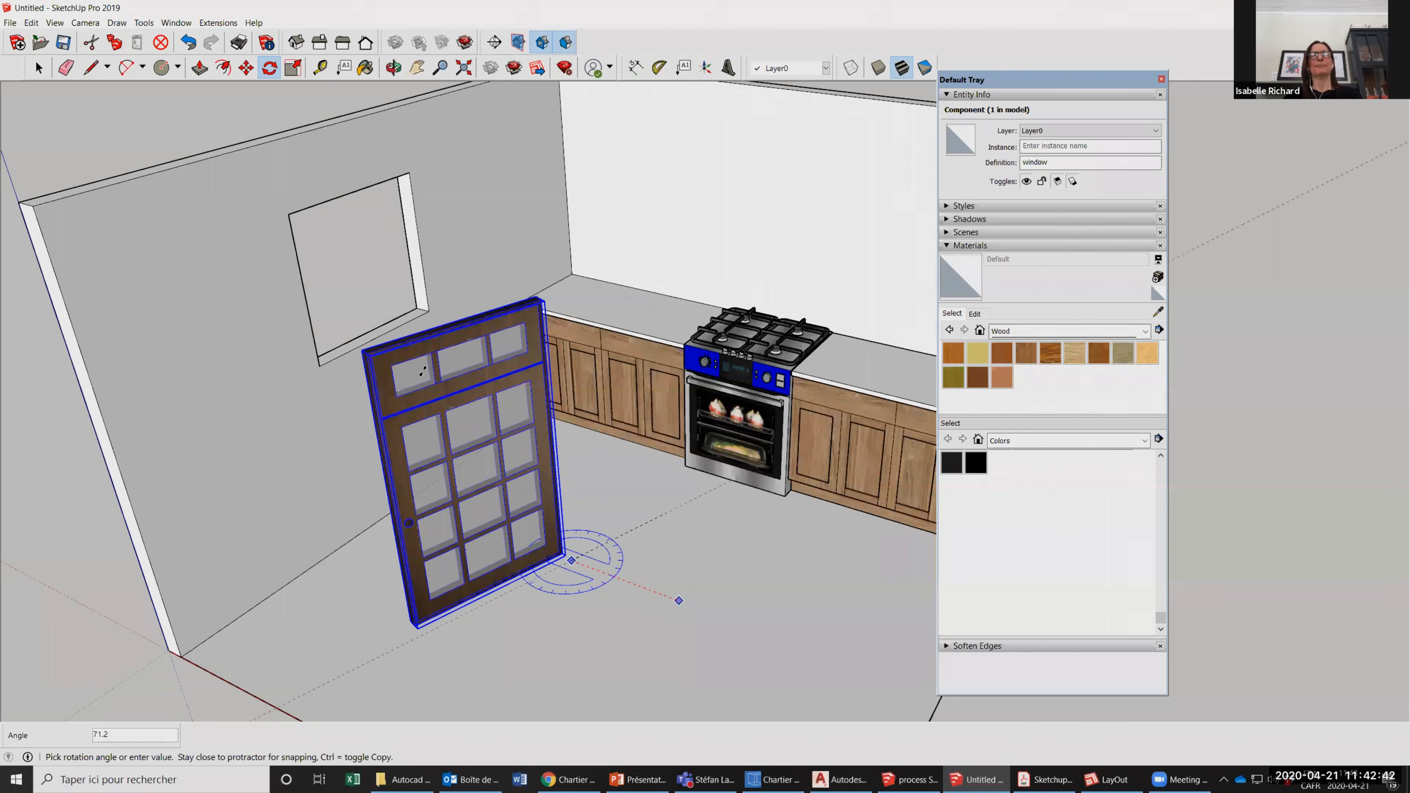
Move the window component into the wall opening and scale it to fill the opening.
{"action": "key", "text": "m"}
{"action": "scroll", "coordinate": [398, 517], "scroll_direction": "down", "scroll_amount": 4}
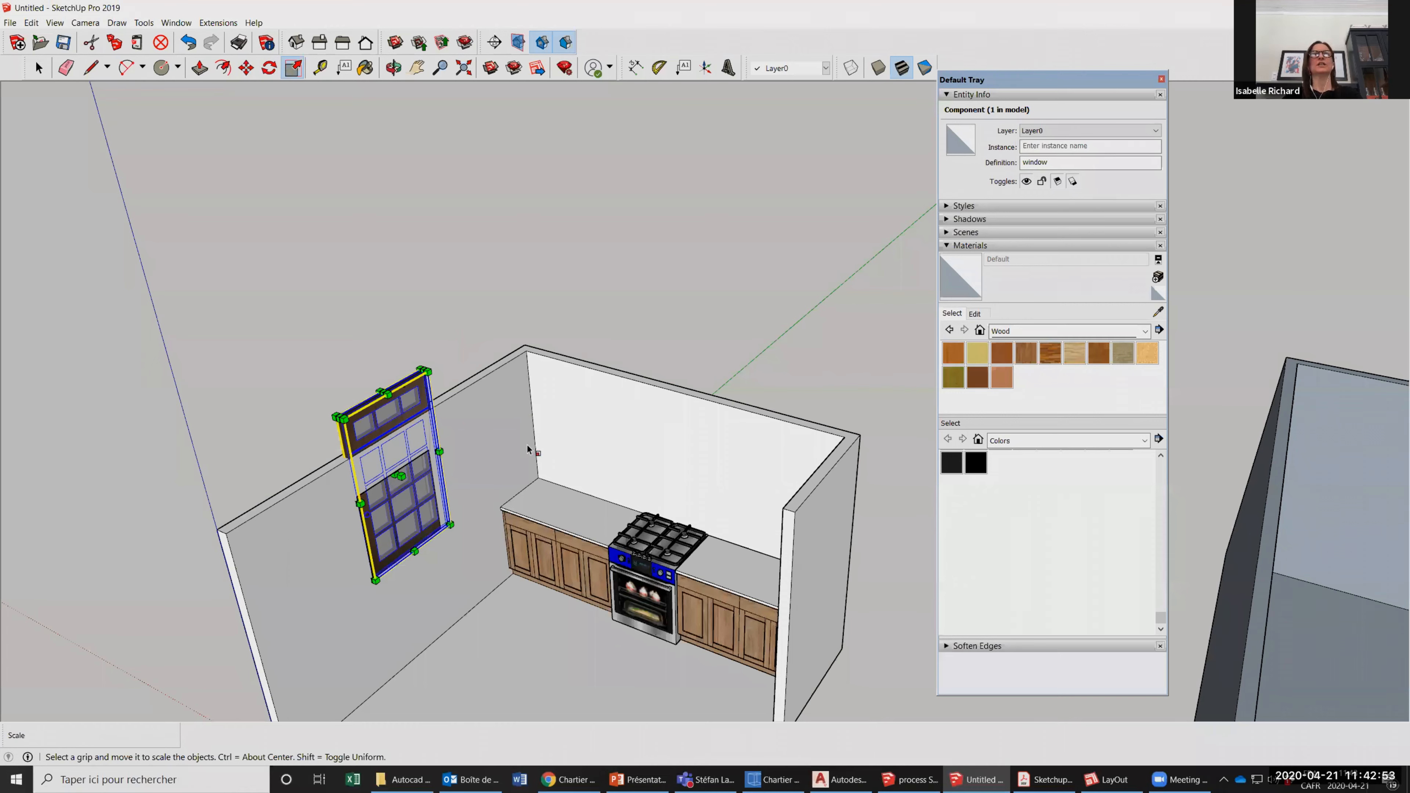
{"action": "scroll", "coordinate": [547, 459], "scroll_direction": "up", "scroll_amount": 5}
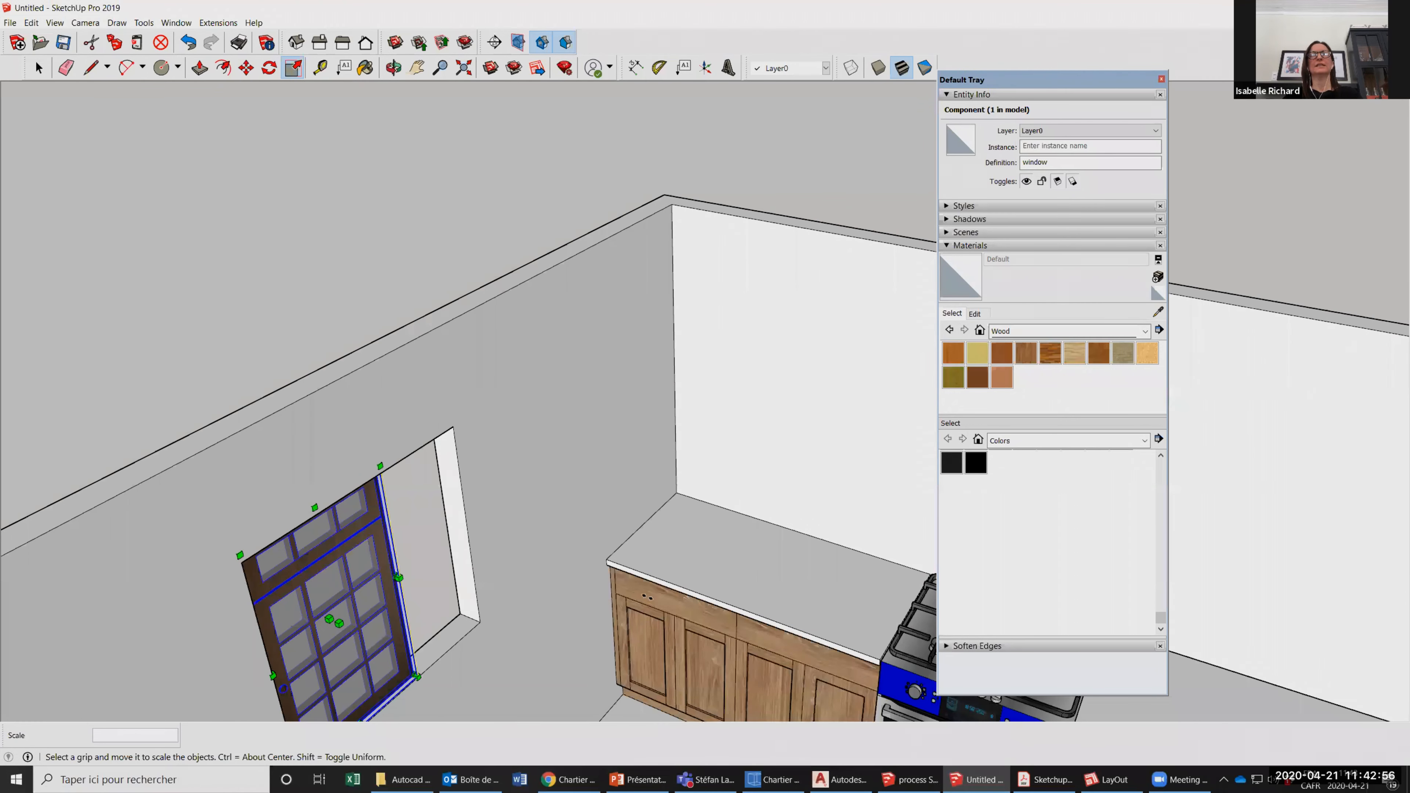
{"action": "mouse_move", "coordinate": [460, 478]}
{"action": "middle_mouse_down"}
{"action": "mouse_move", "coordinate": [796, 361]}
{"action": "mouse_move", "coordinate": [673, 414]}
{"action": "mouse_move", "coordinate": [732, 431]}
{"action": "mouse_move", "coordinate": [675, 372]}
{"action": "mouse_move", "coordinate": [674, 403]}
{"action": "mouse_move", "coordinate": [723, 485]}
{"action": "middle_mouse_up"}
{"action": "scroll", "coordinate": [724, 485], "scroll_direction": "down", "scroll_amount": 5}
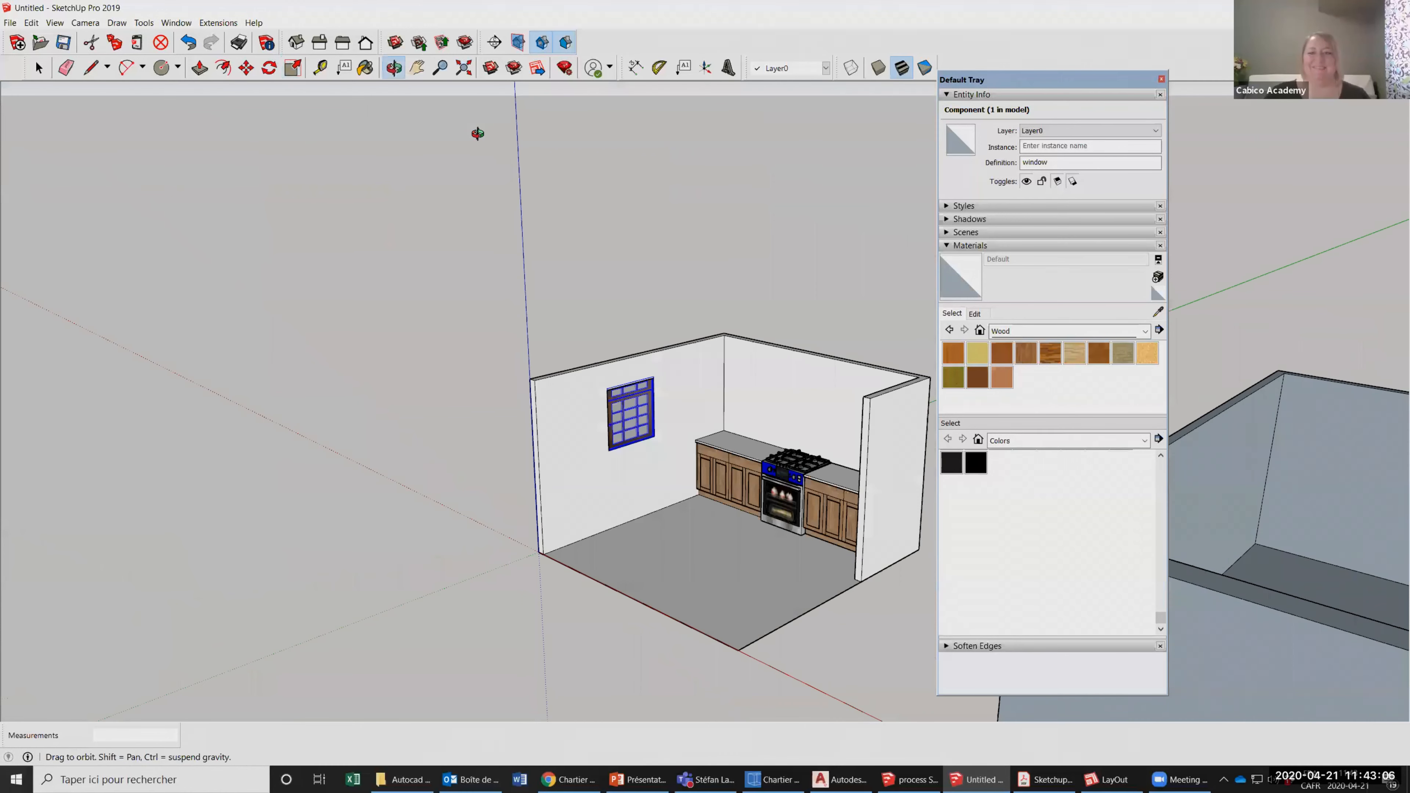
Examine the kitchen walls, the fitted window and the upper wall corner from inside and outside the room.
{"action": "scroll", "coordinate": [681, 392], "scroll_direction": "up", "scroll_amount": 8}
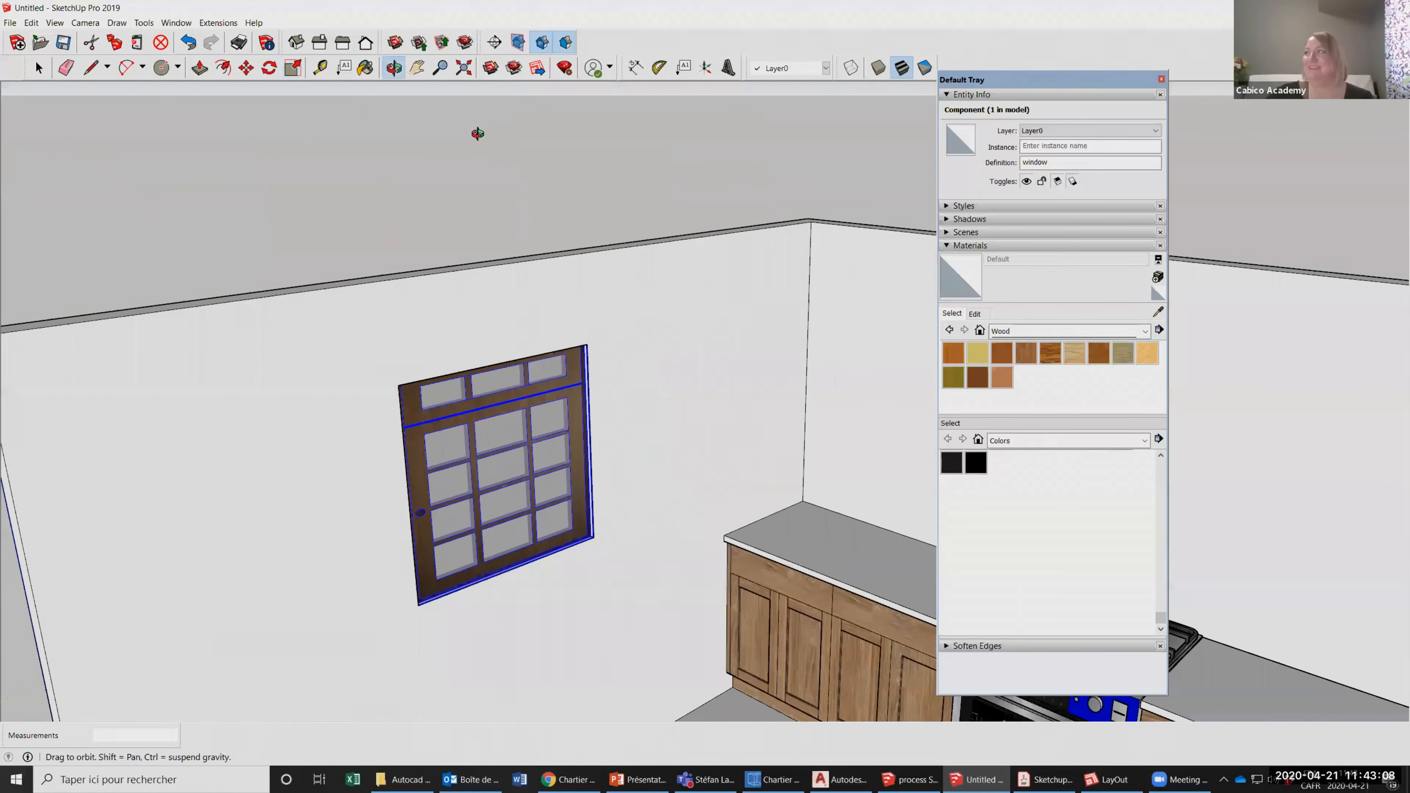
{"action": "scroll", "coordinate": [513, 328], "scroll_direction": "down", "scroll_amount": 2}
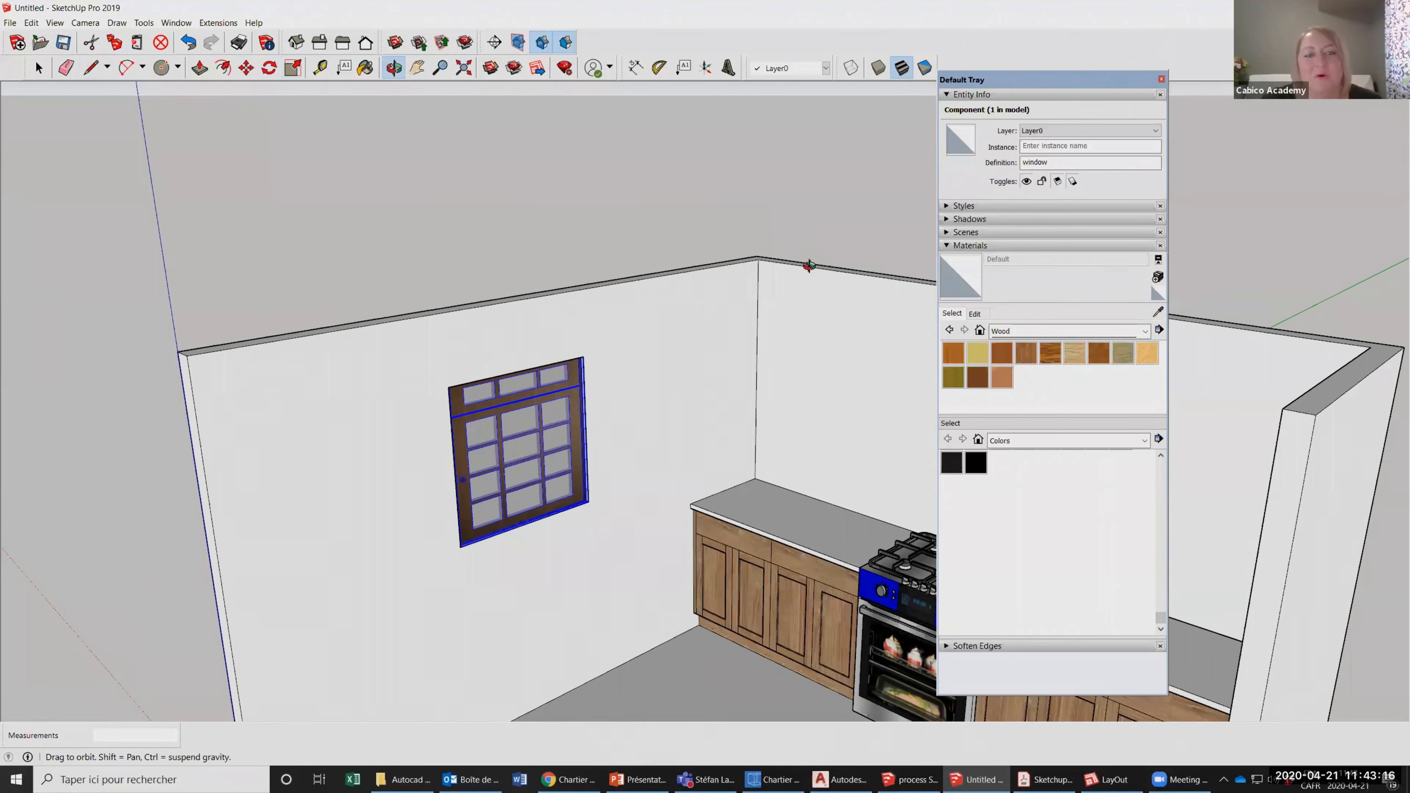
{"action": "middle_click_drag", "start_coordinate": [750, 315], "coordinate": [628, 338]}
{"action": "scroll", "coordinate": [628, 336], "scroll_direction": "down", "scroll_amount": 10}
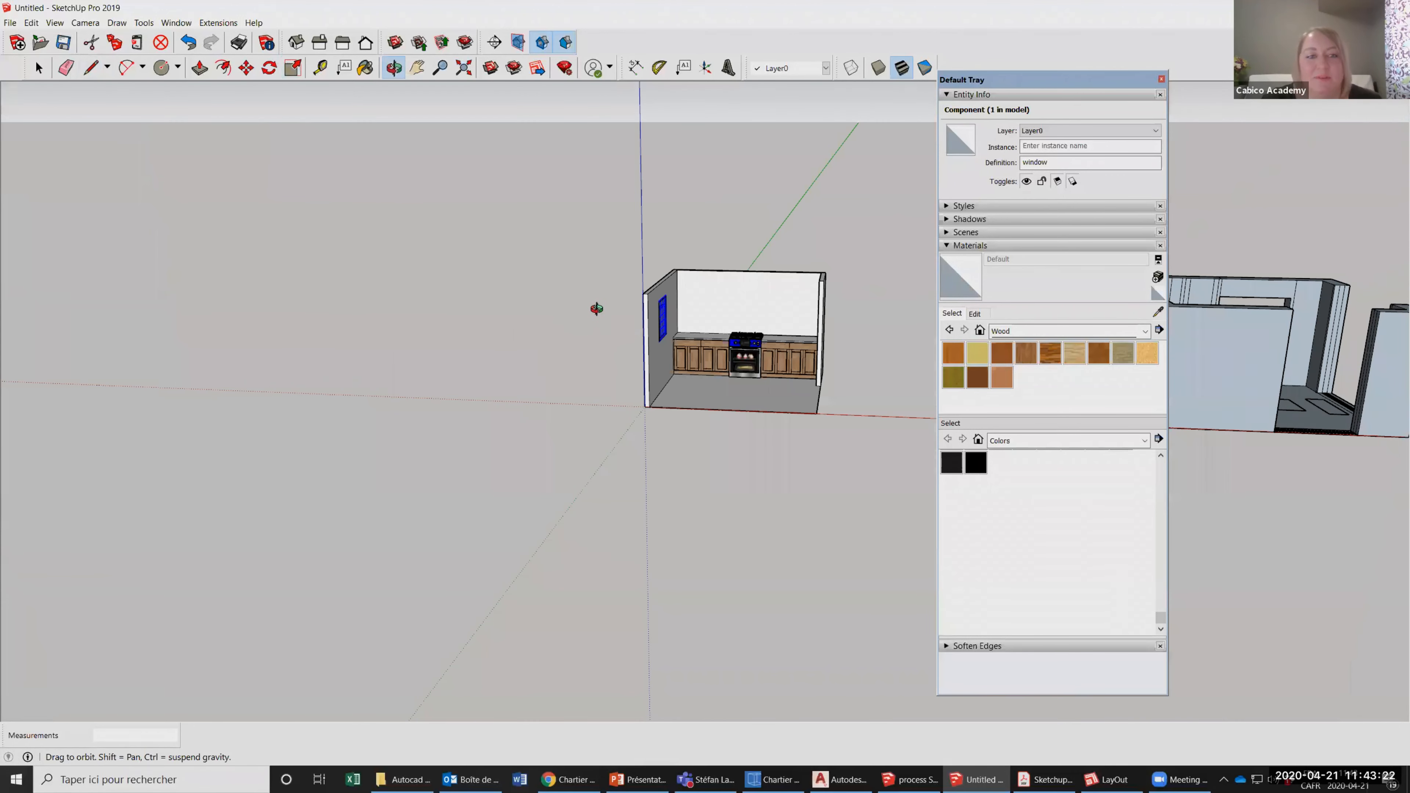
{"action": "scroll", "coordinate": [607, 319], "scroll_direction": "up", "scroll_amount": 8}
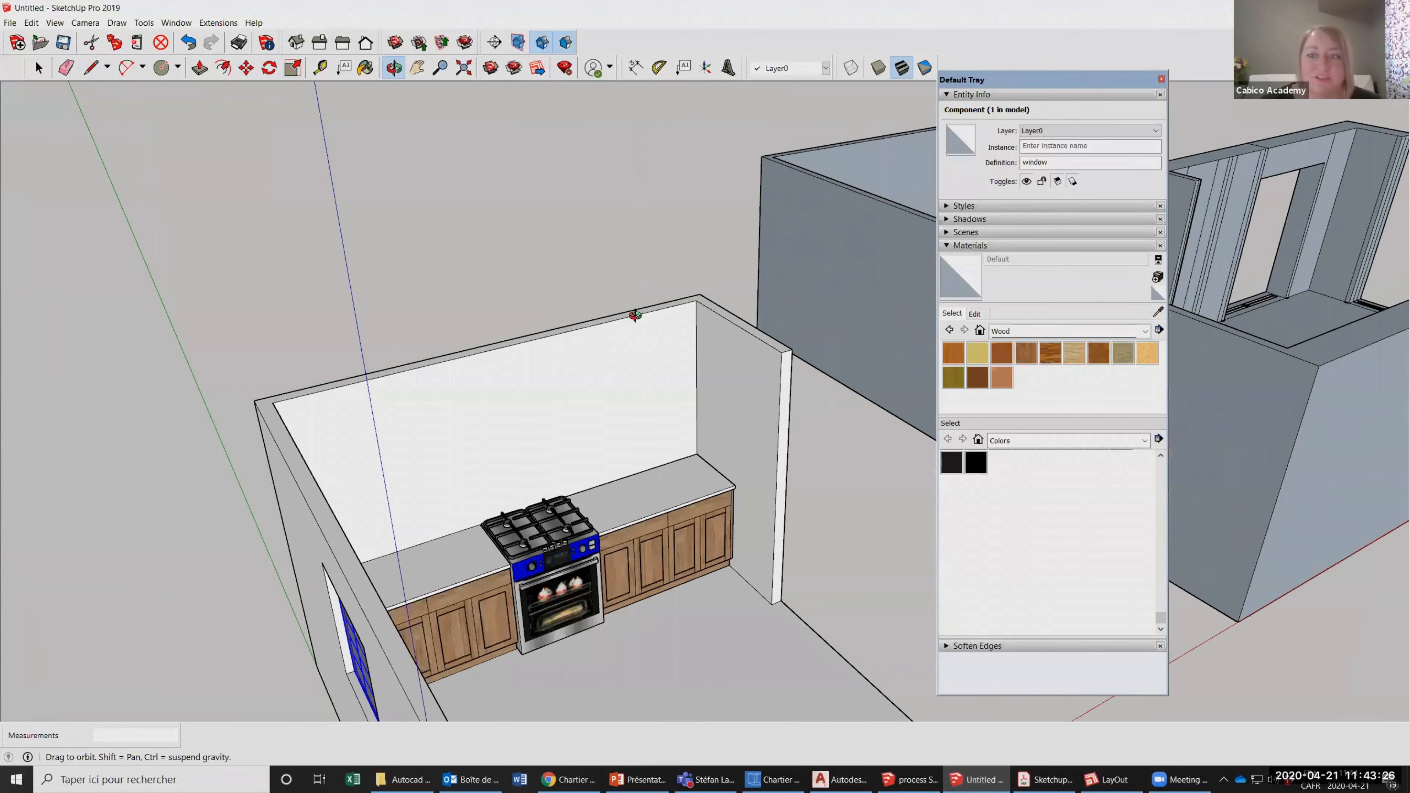
{"action": "scroll", "coordinate": [655, 330], "scroll_direction": "up", "scroll_amount": 3}
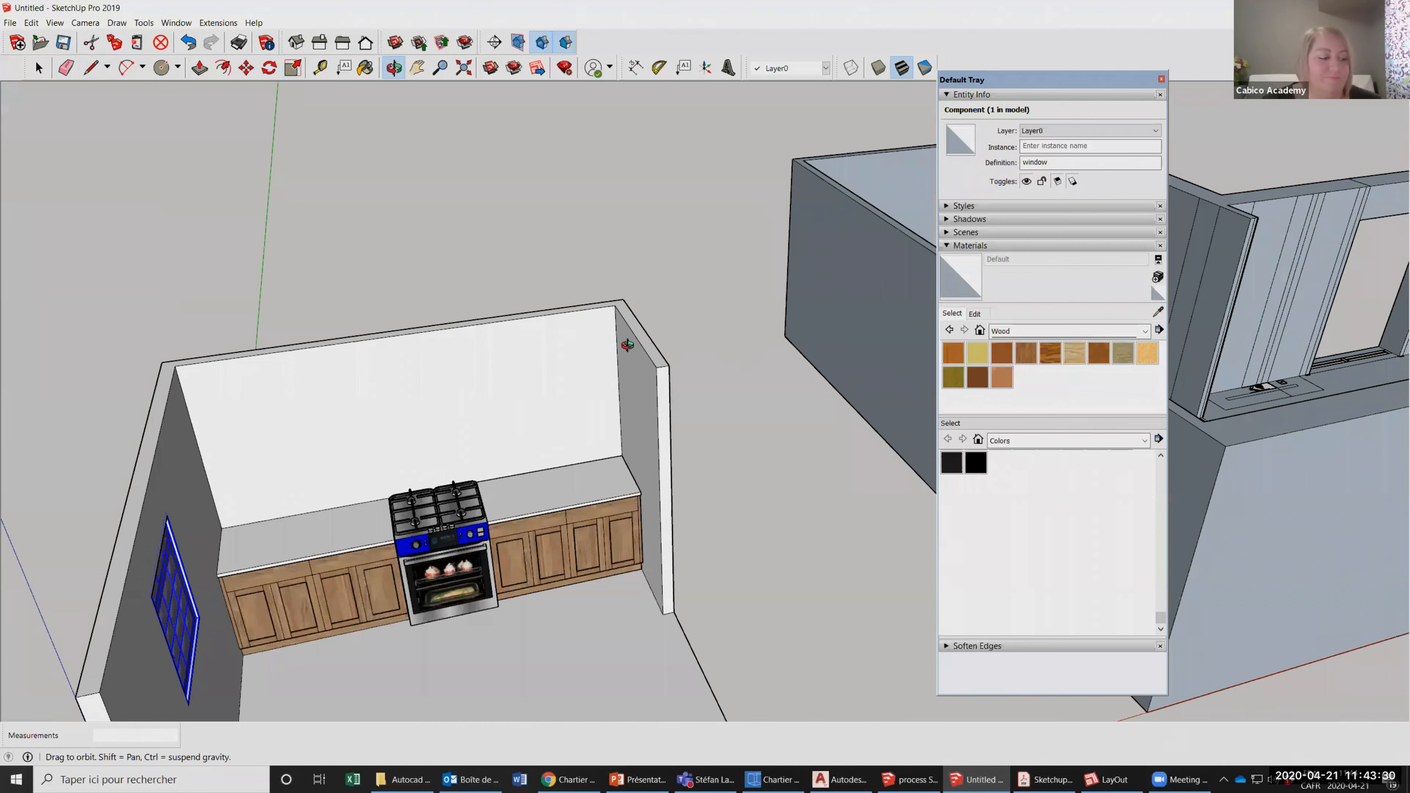
{"action": "left_click_drag", "start_coordinate": [532, 328], "coordinate": [652, 319]}
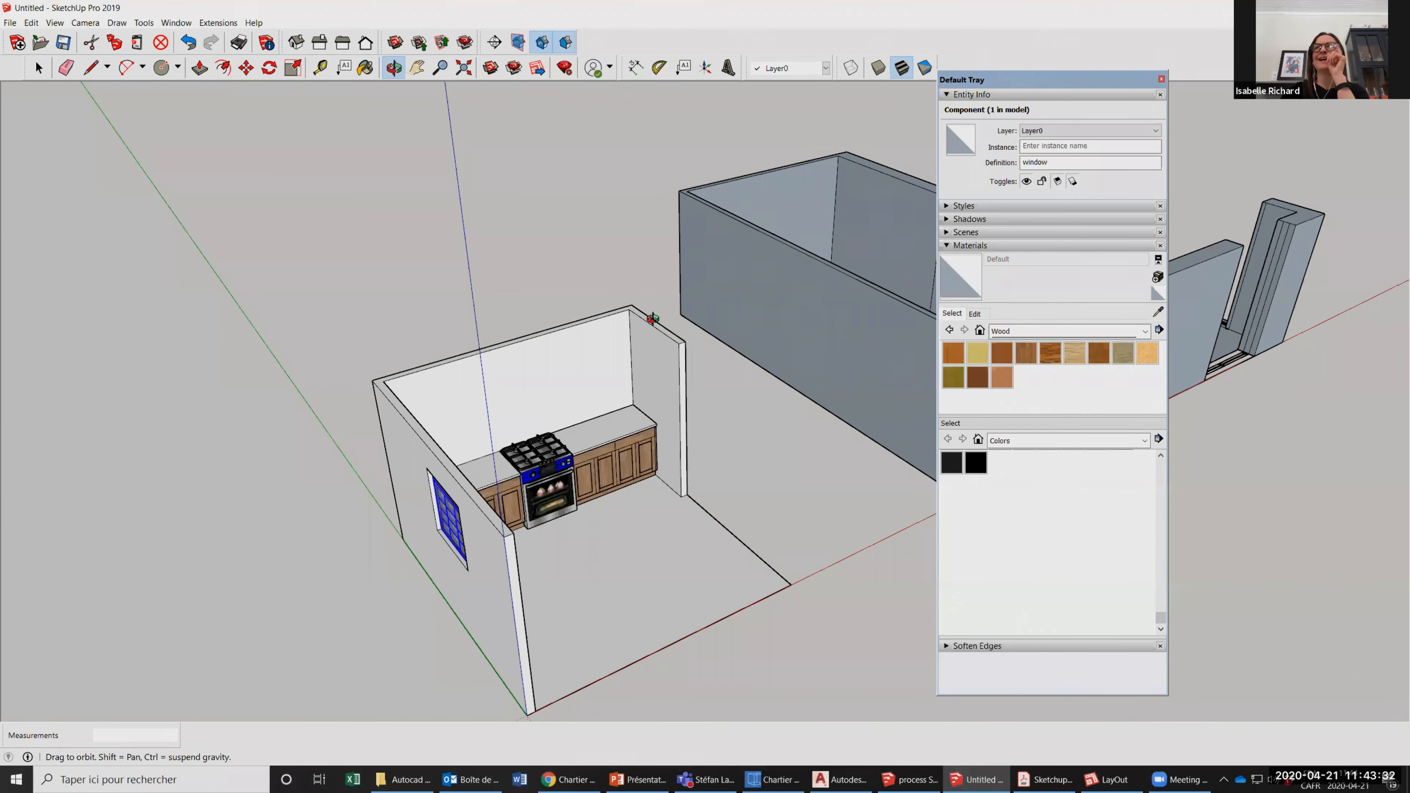
{"action": "scroll", "coordinate": [652, 318], "scroll_direction": "up", "scroll_amount": 5}
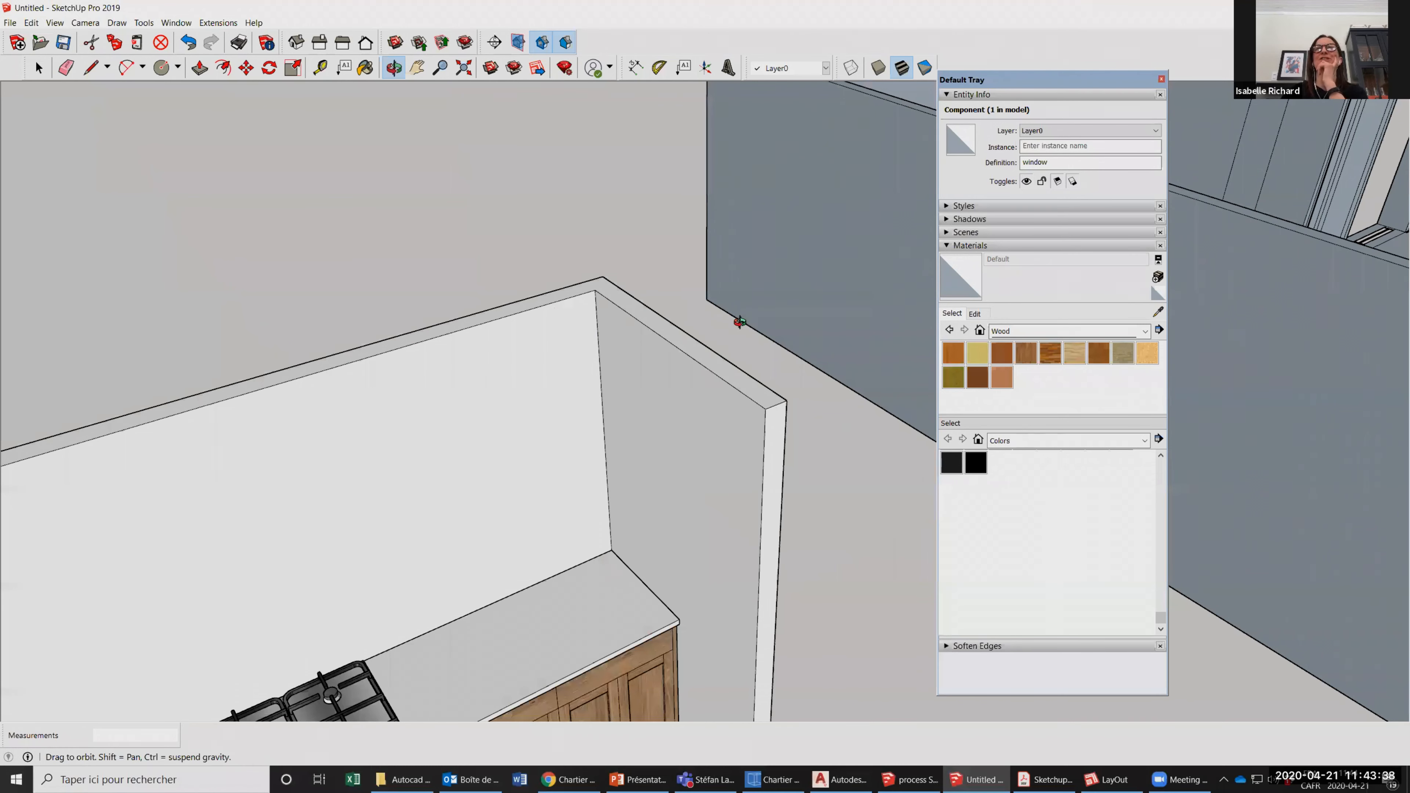
{"action": "scroll", "coordinate": [560, 318], "scroll_direction": "down", "scroll_amount": 3}
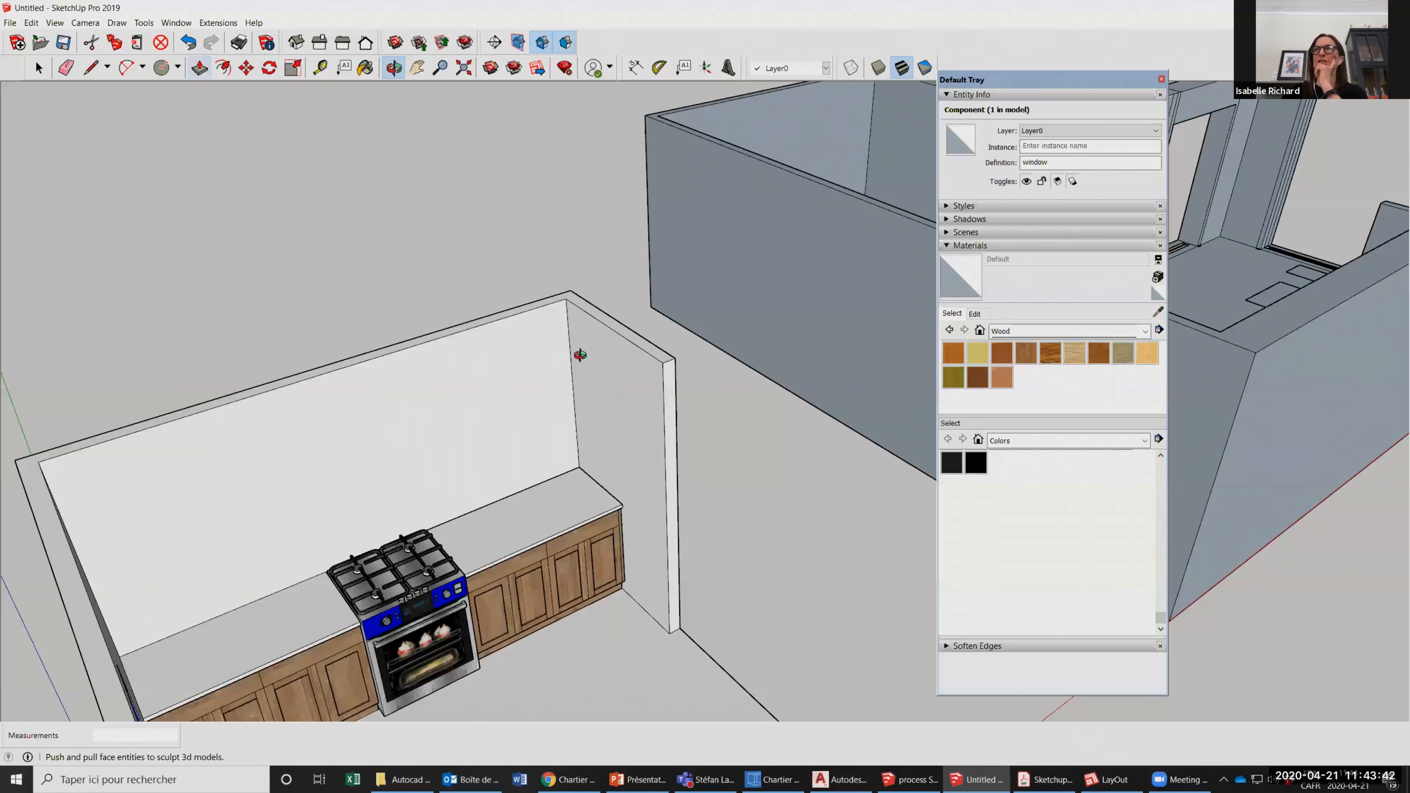
{"action": "scroll", "coordinate": [581, 355], "scroll_direction": "down", "scroll_amount": 2}
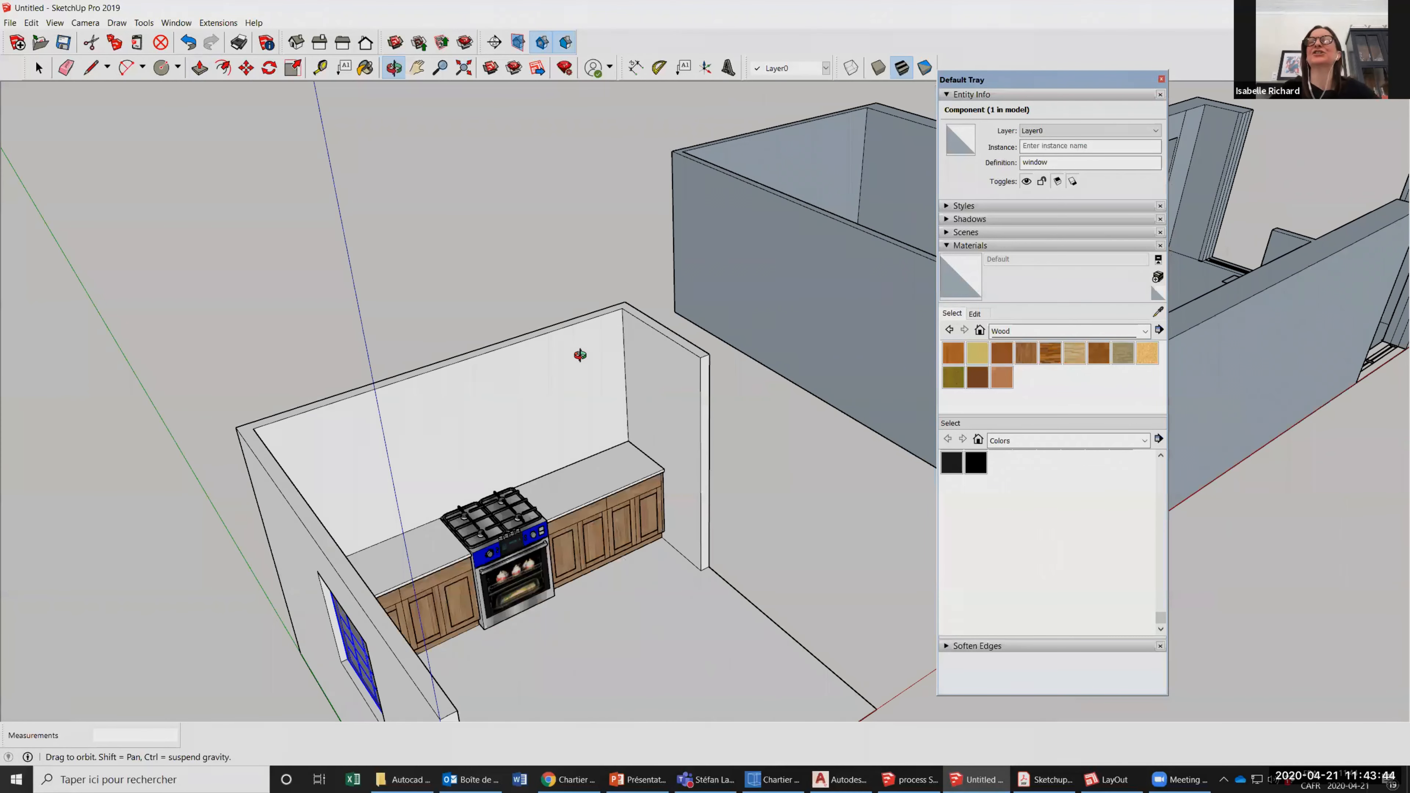
{"action": "scroll", "coordinate": [559, 360], "scroll_direction": "up", "scroll_amount": 2}
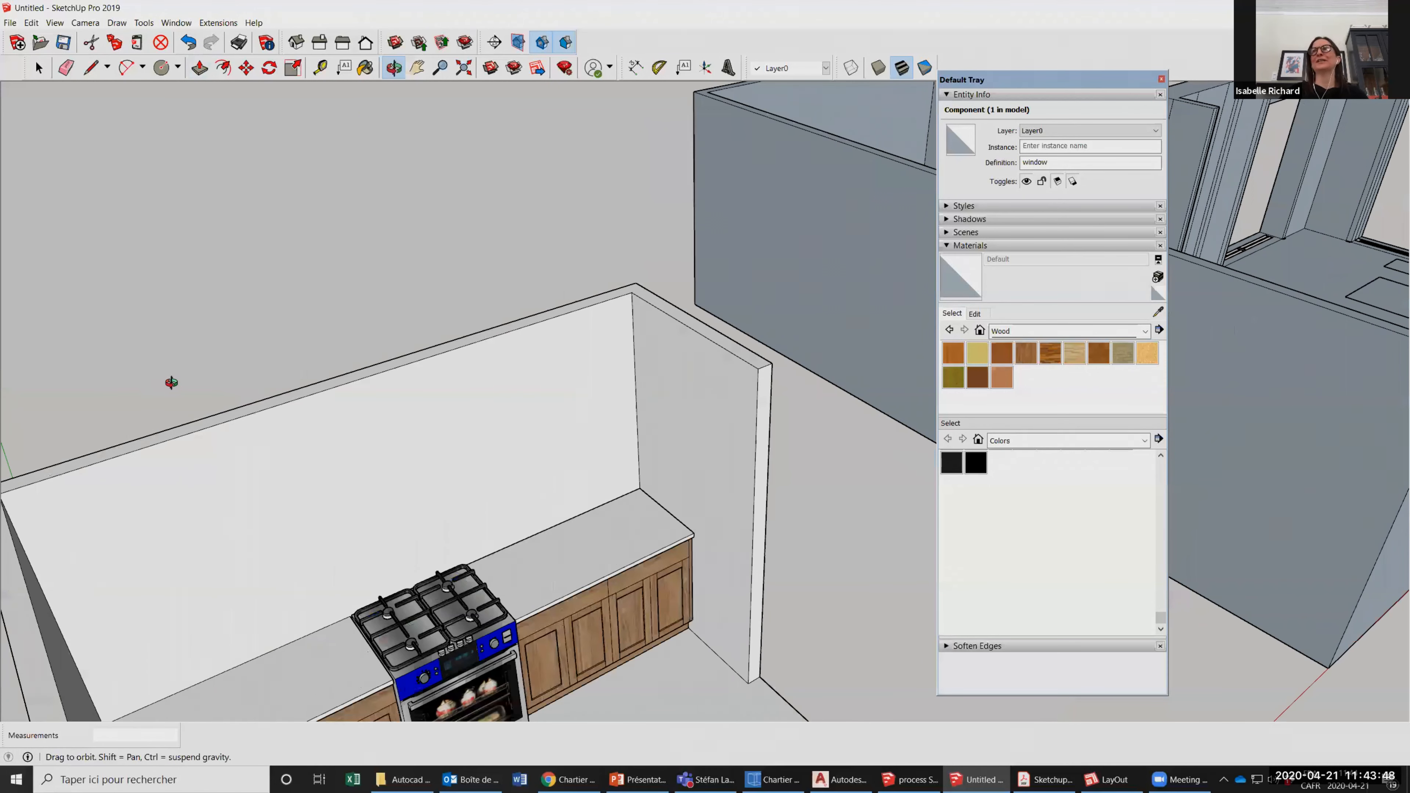
{"action": "left_click_drag", "start_coordinate": [517, 437], "coordinate": [605, 408]}
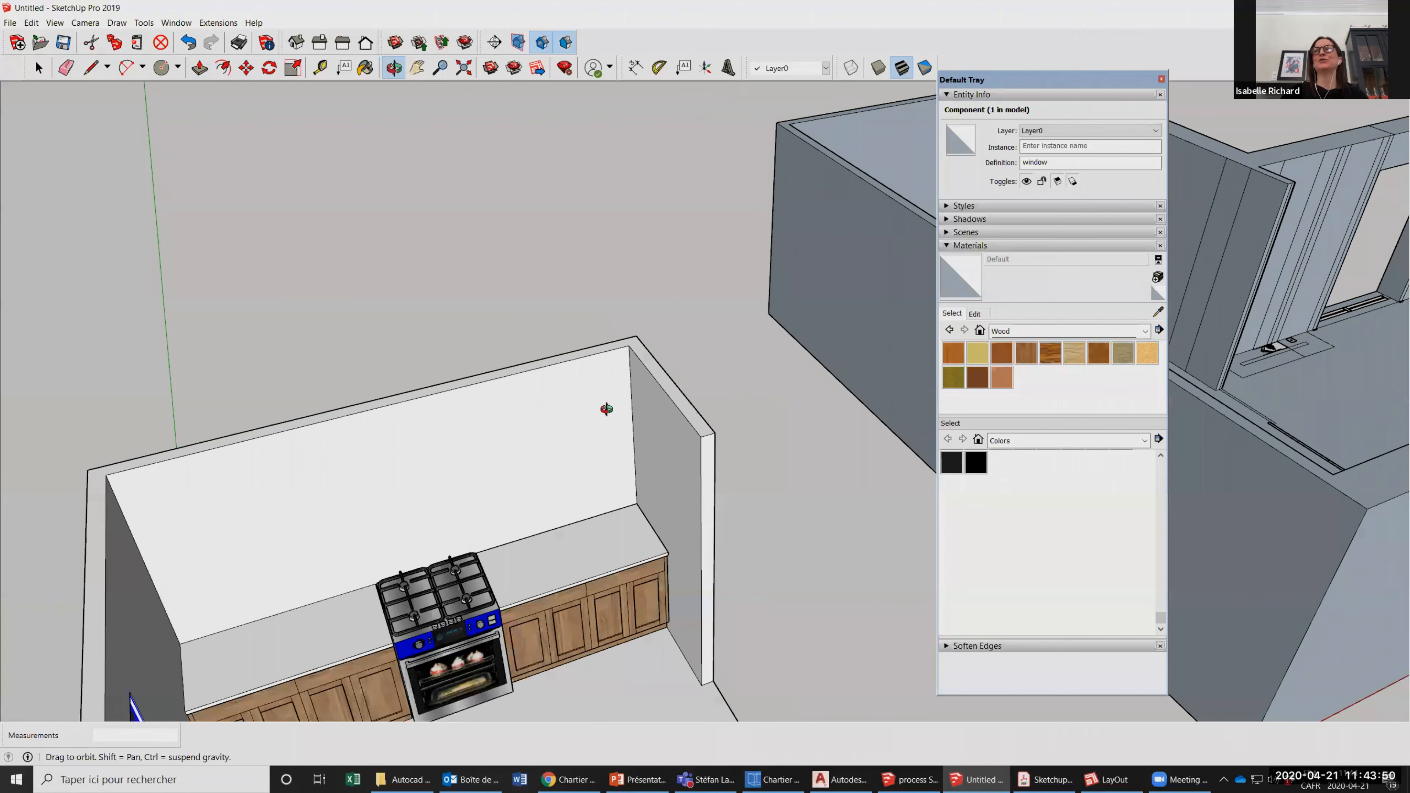
{"action": "scroll", "coordinate": [606, 408], "scroll_direction": "down", "scroll_amount": 5}
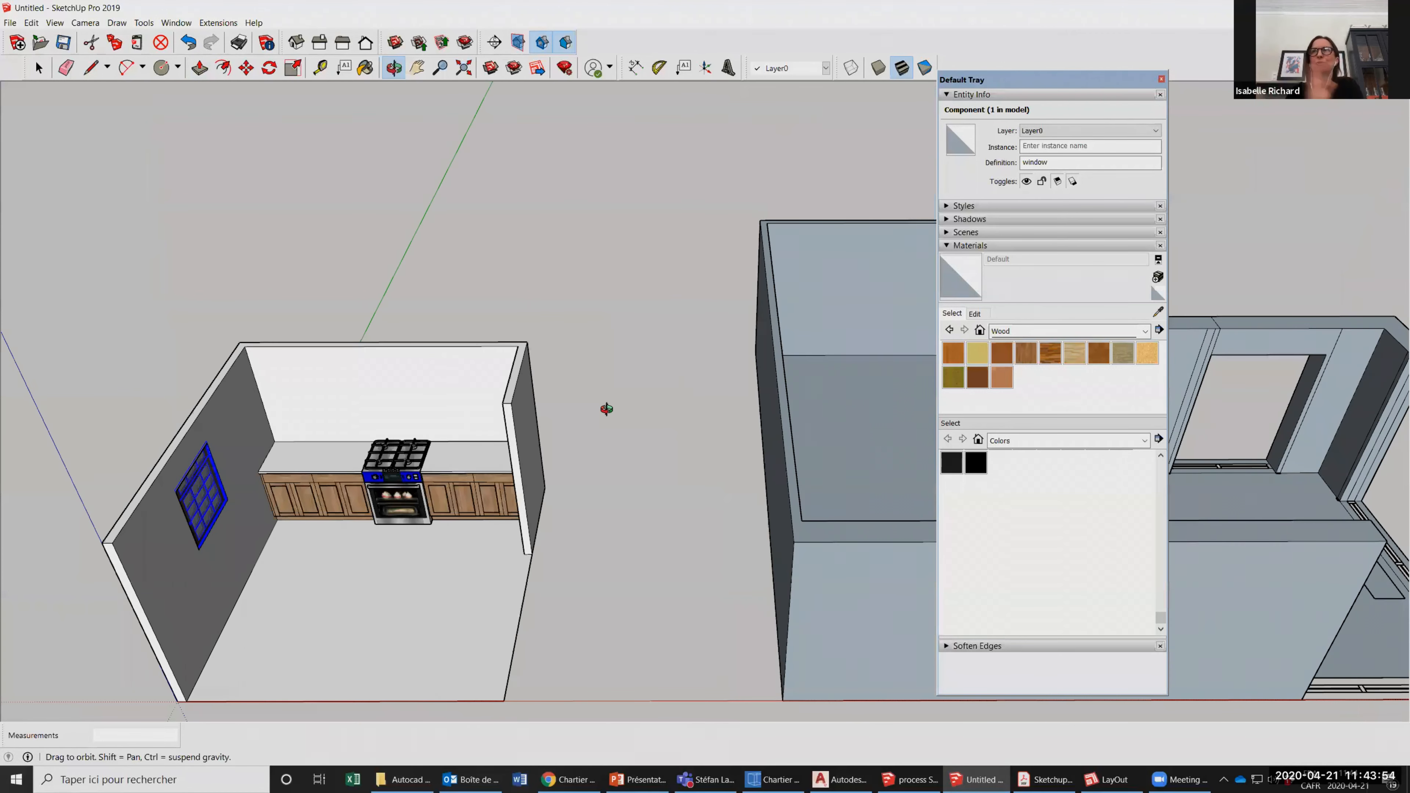
{"action": "left_click_drag", "start_coordinate": [607, 409], "coordinate": [699, 434]}
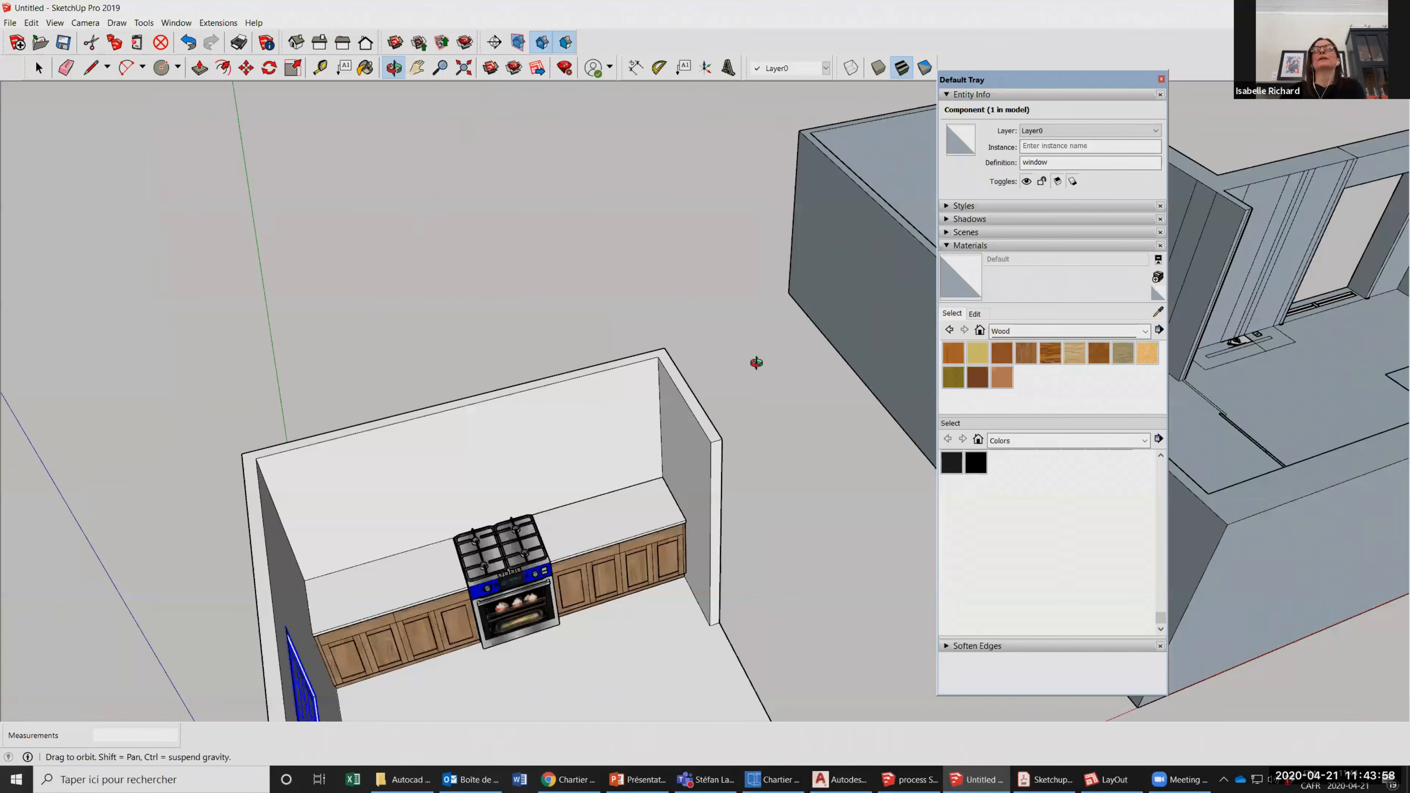
Draw the stepped upper end of a crown moulding profile on the short side wall, starting about 4 1/4" from the upper inner corner.
{"action": "left_click", "coordinate": [88, 66]}
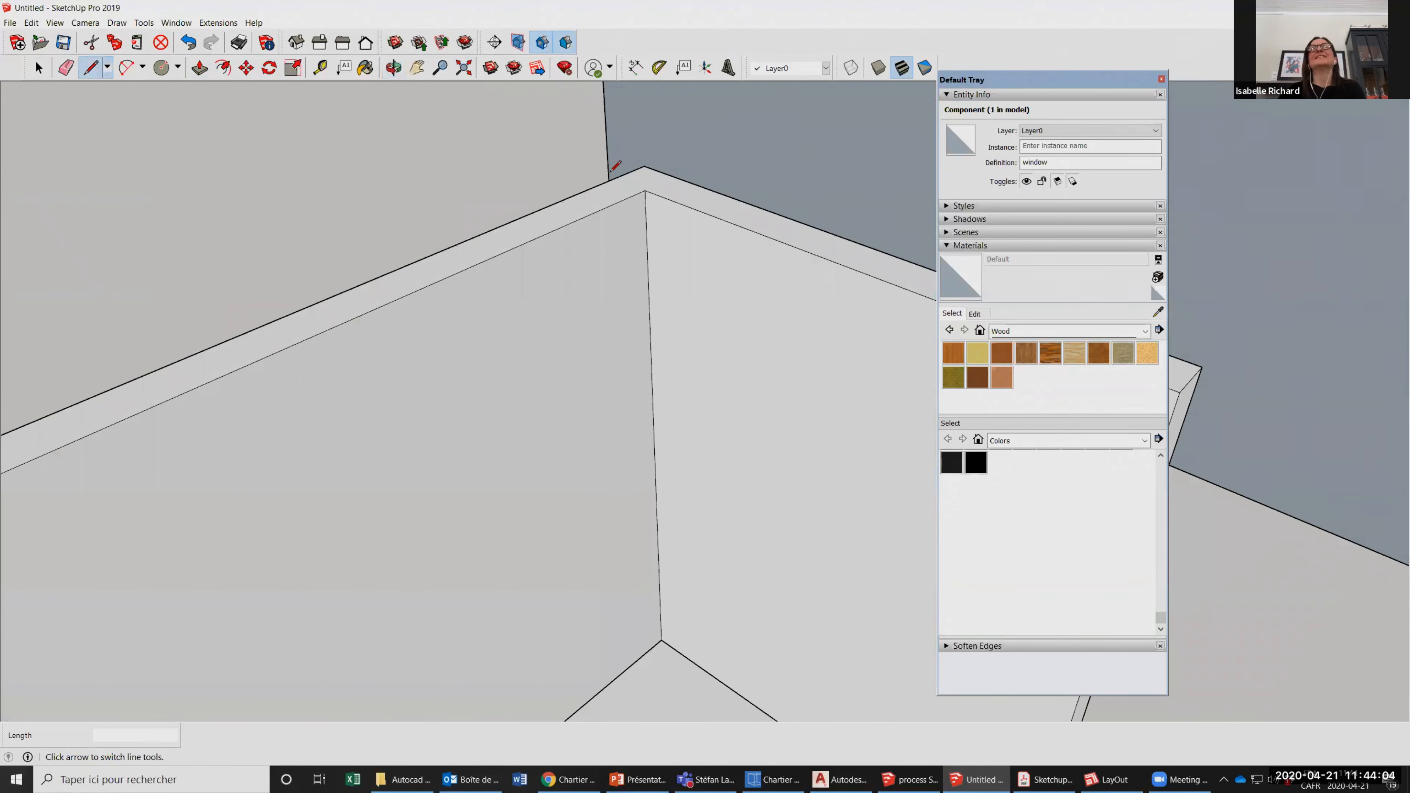
{"action": "left_click", "coordinate": [645, 190]}
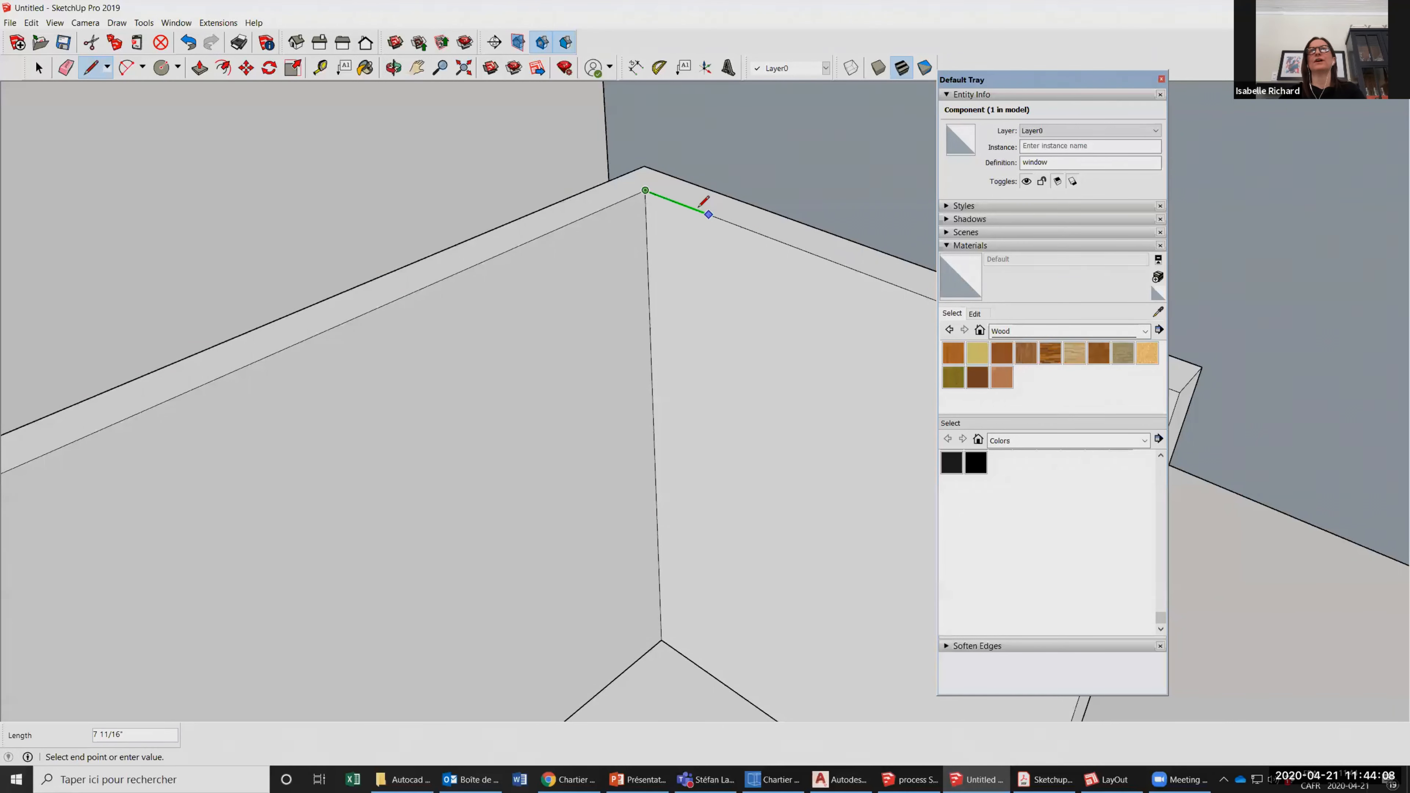
{"action": "scroll", "coordinate": [684, 203], "scroll_direction": "up", "scroll_amount": 2}
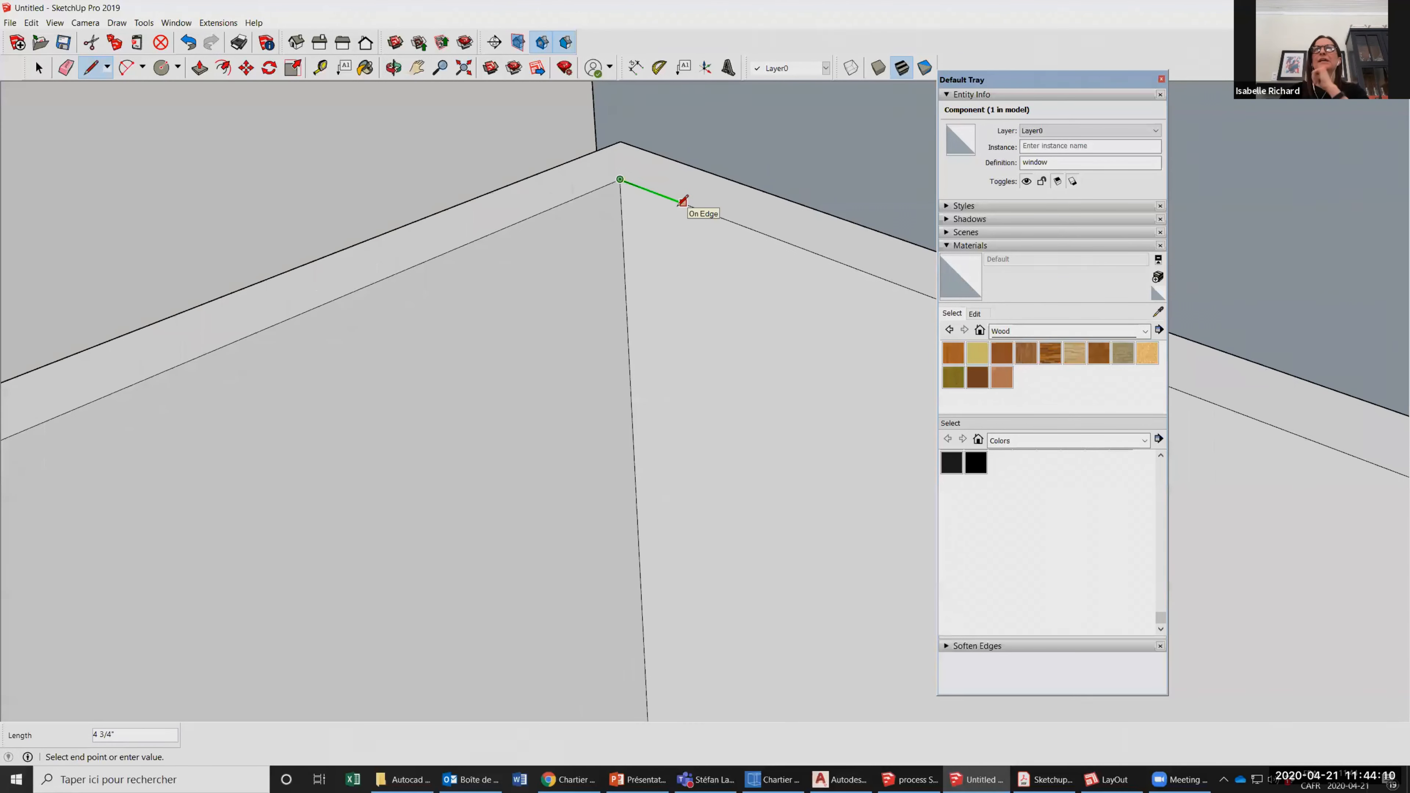
{"action": "scroll", "coordinate": [684, 201], "scroll_direction": "up", "scroll_amount": 2}
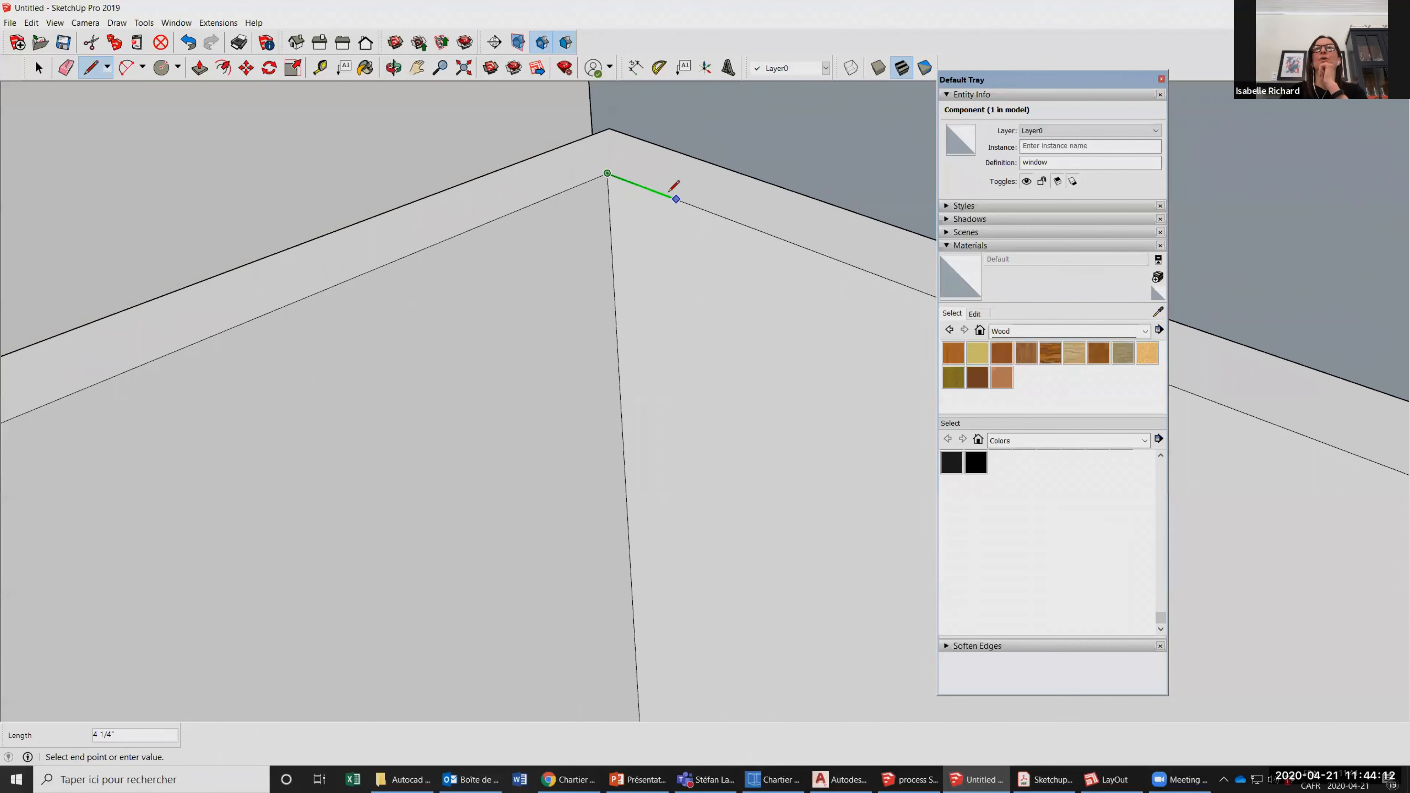
{"action": "left_click", "coordinate": [675, 198]}
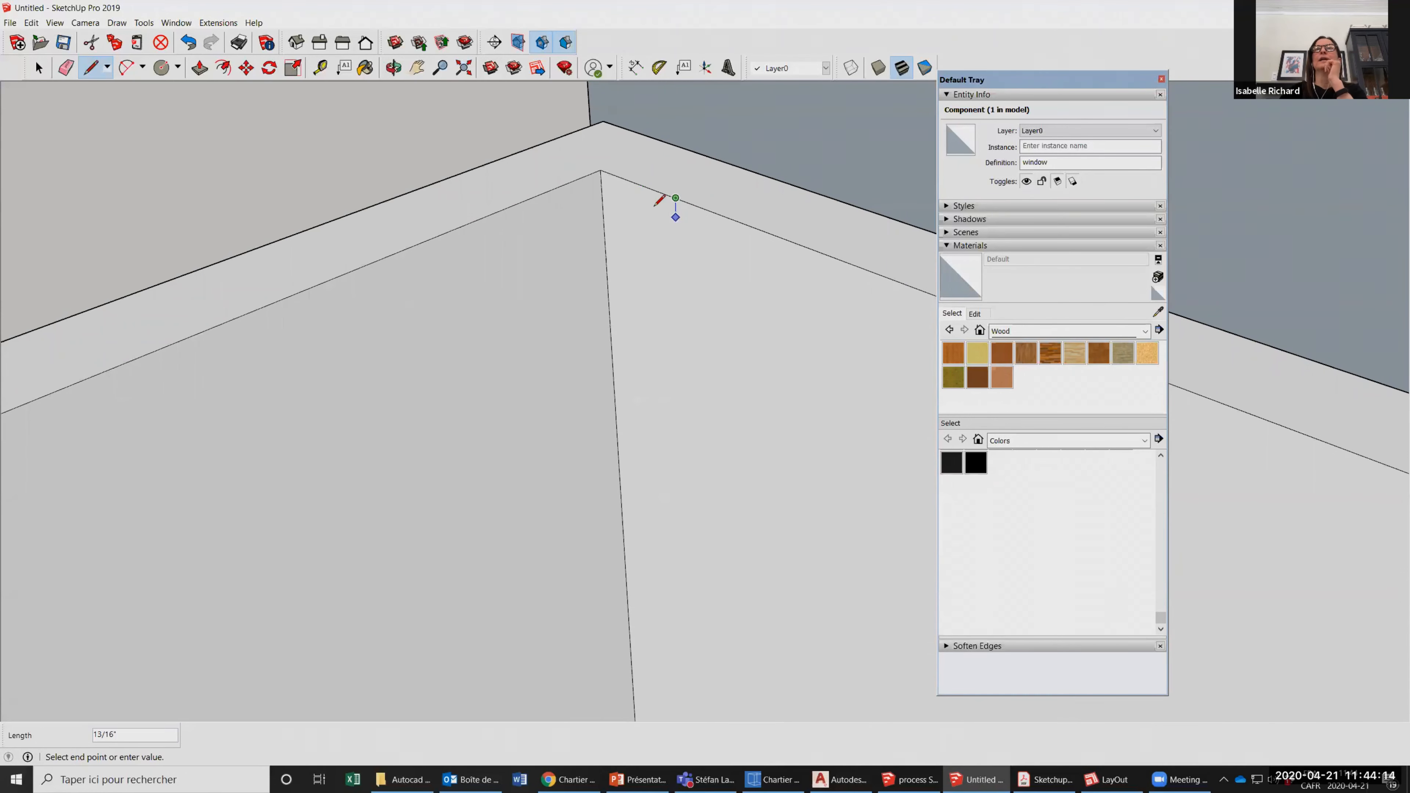
{"action": "left_click", "coordinate": [672, 216]}
{"action": "left_click", "coordinate": [652, 228]}
{"action": "key", "text": "Escape"}
Draw the stepped lower end of the moulding profile, starting from the vertical corner edge below the upper end.
{"action": "left_click", "coordinate": [604, 169]}
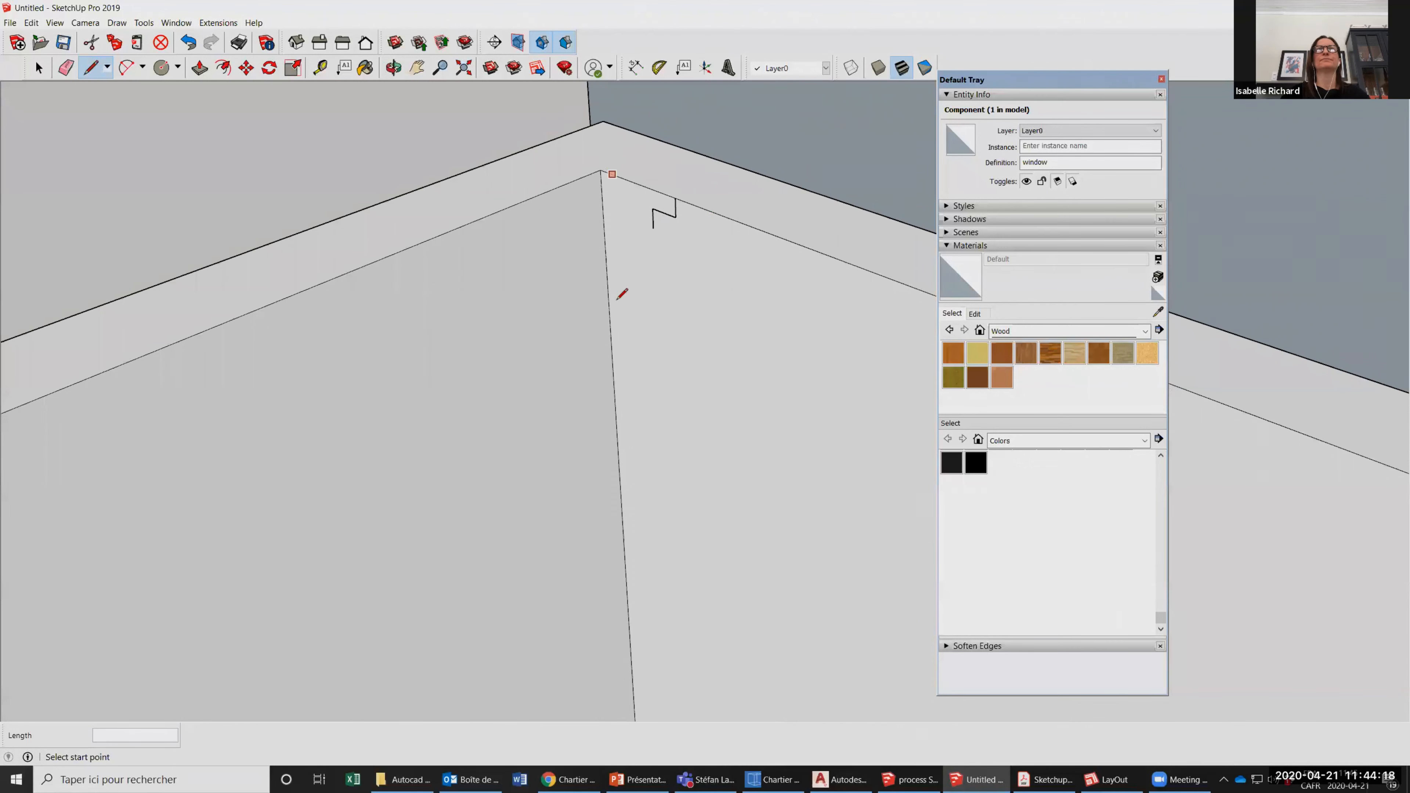
{"action": "left_click", "coordinate": [607, 293]}
{"action": "left_click", "coordinate": [609, 292]}
{"action": "left_click", "coordinate": [621, 277]}
{"action": "left_click", "coordinate": [637, 285]}
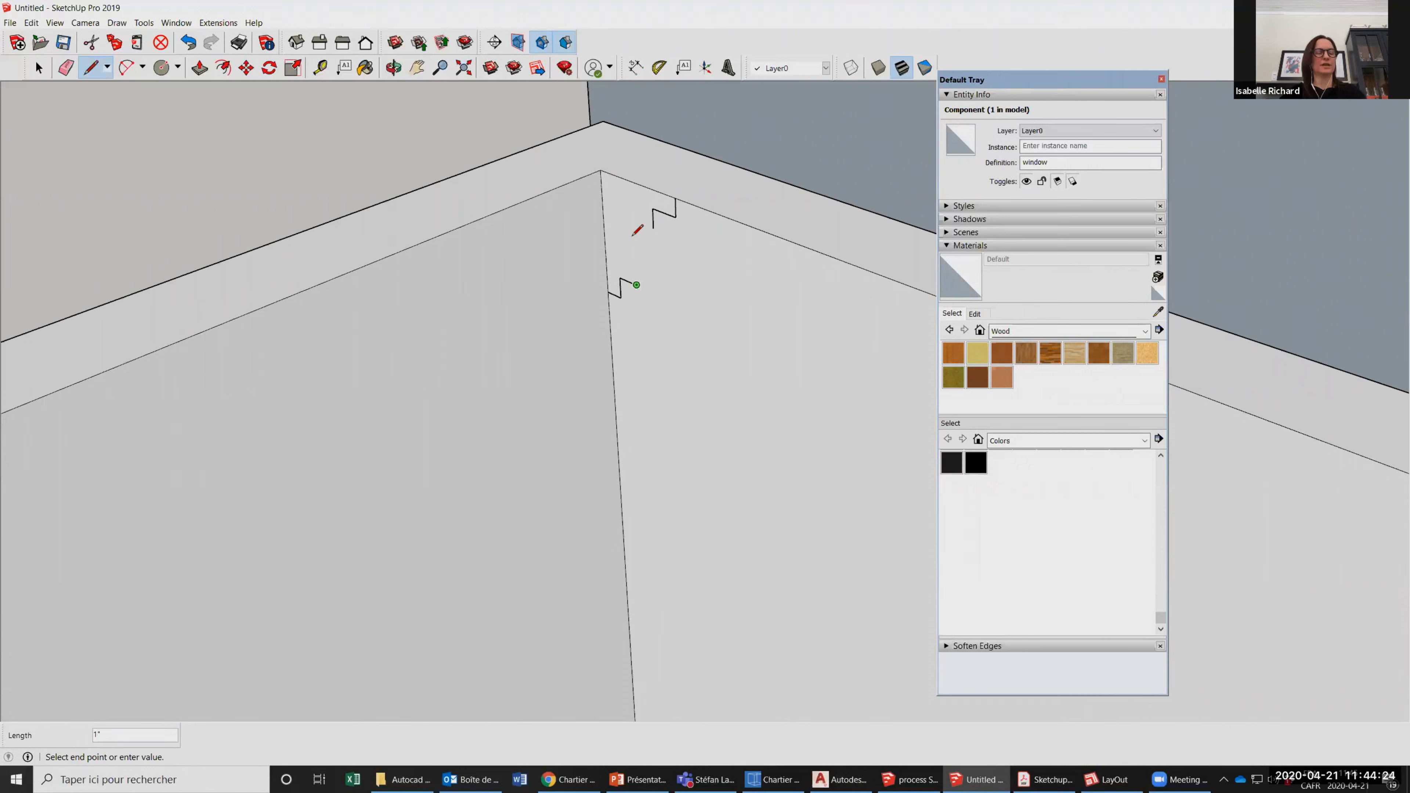
{"action": "key", "text": "Escape"}
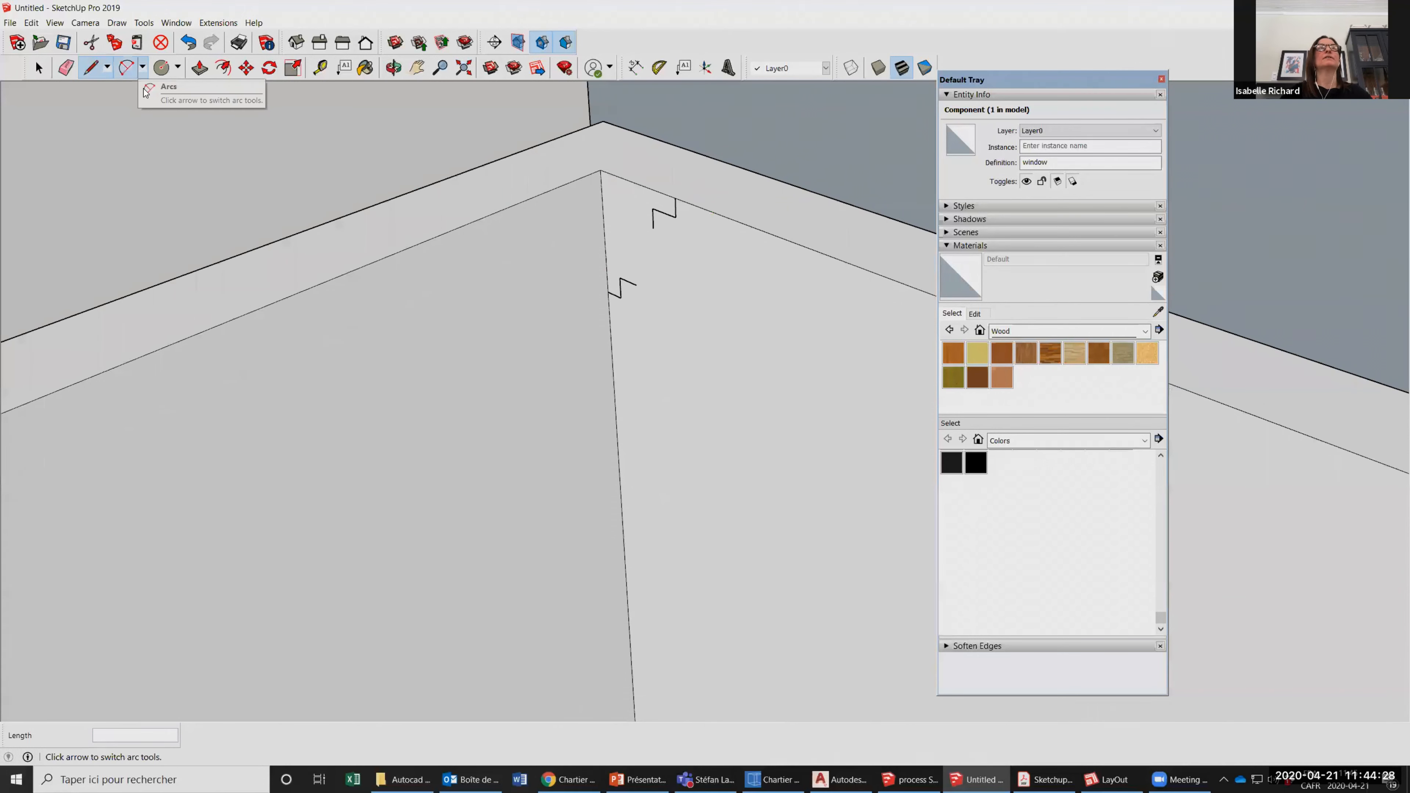
Close the moulding profile with a 2 Point Arc joining its upper and lower stepped ends.
{"action": "left_click", "coordinate": [142, 67]}
{"action": "left_click", "coordinate": [167, 93]}
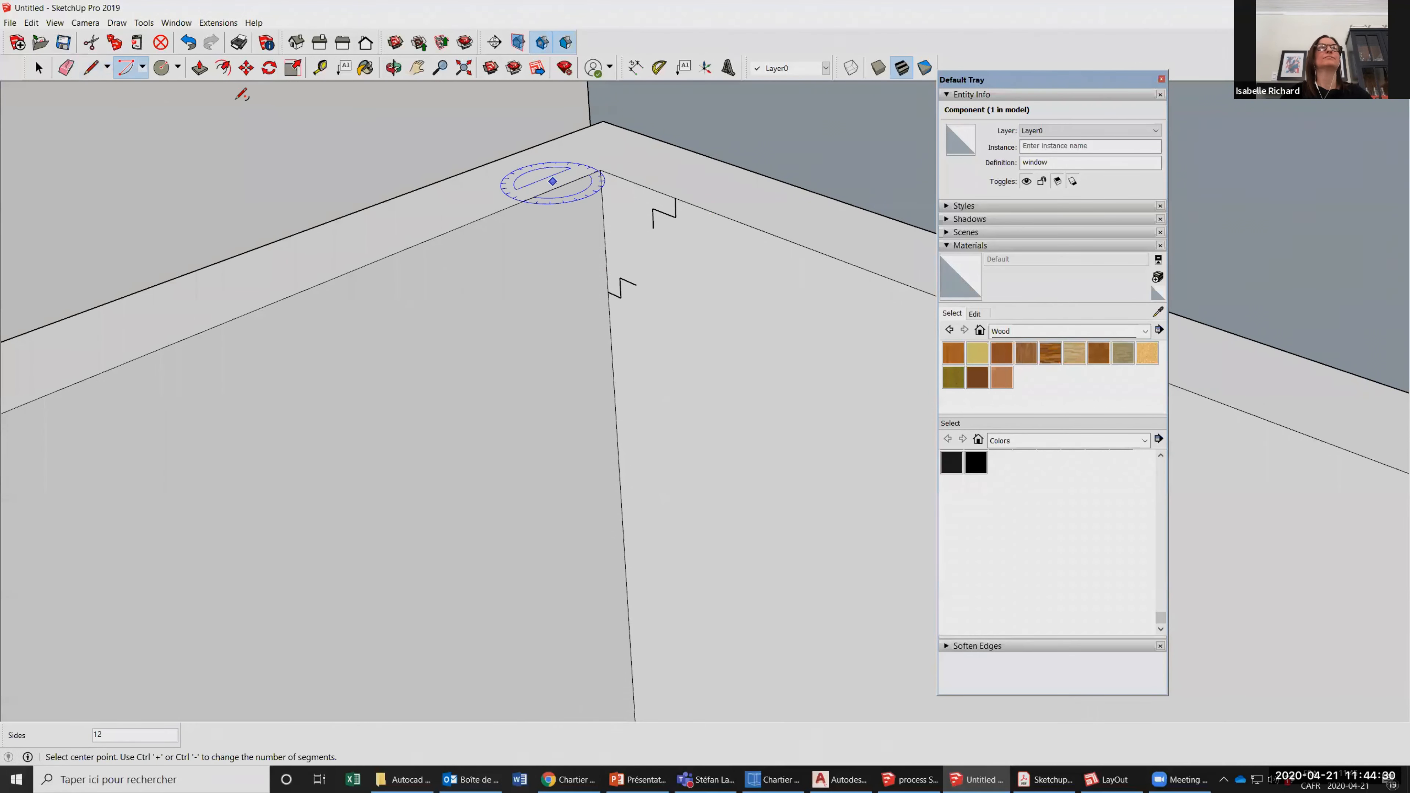
{"action": "left_click", "coordinate": [142, 67]}
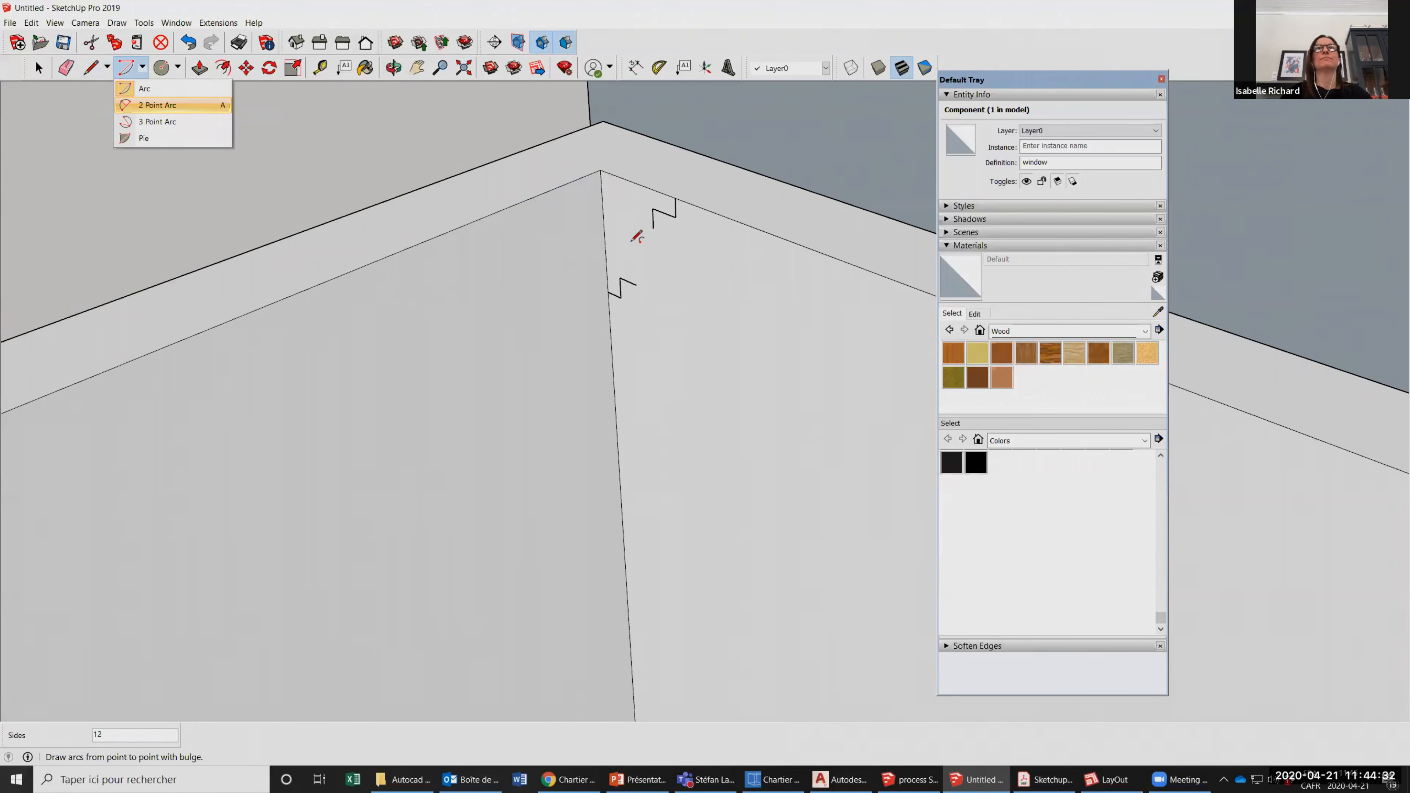
{"action": "left_click", "coordinate": [636, 283]}
{"action": "left_click", "coordinate": [653, 227]}
{"action": "left_click", "coordinate": [769, 300]}
{"action": "scroll", "coordinate": [769, 205], "scroll_direction": "down", "scroll_amount": 5}
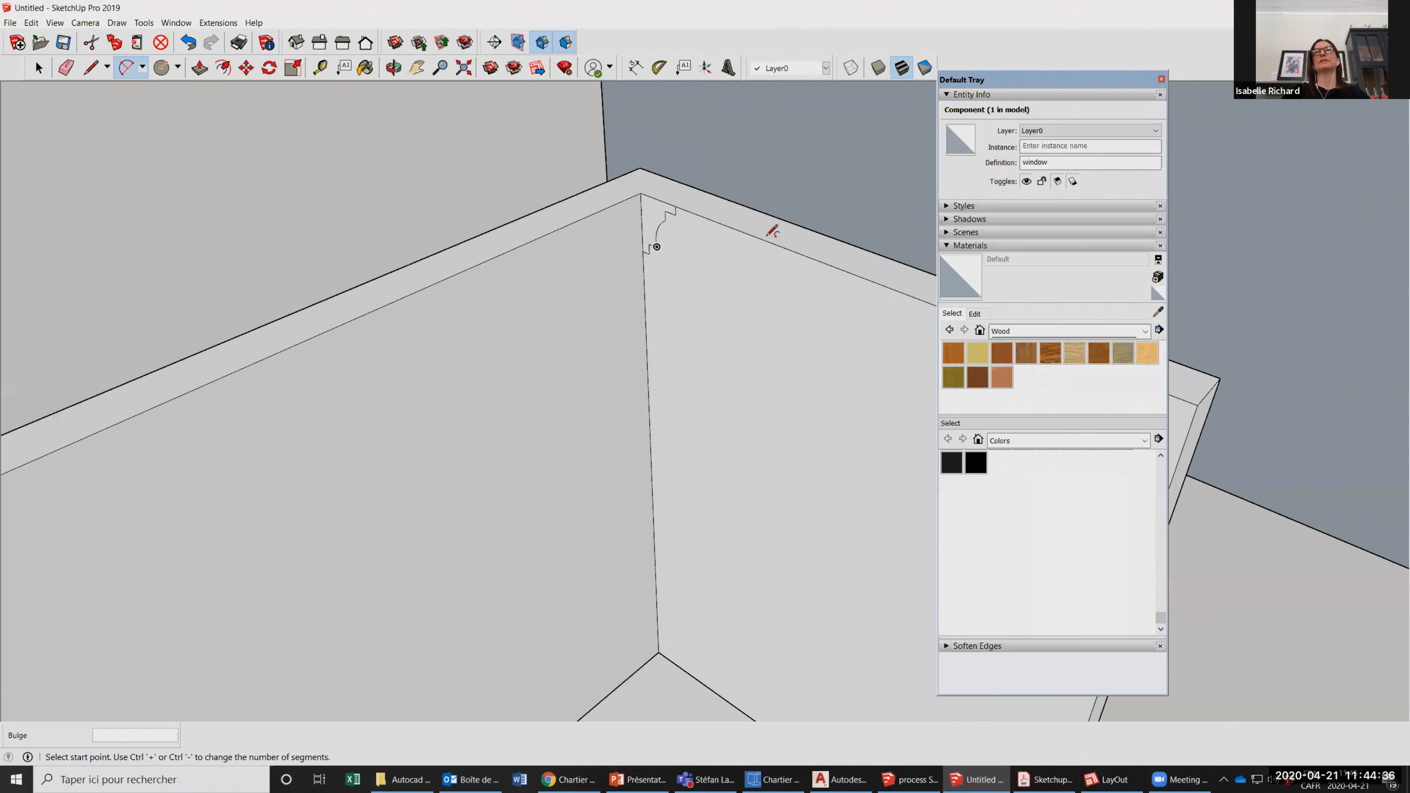
Push/Pull the moulding profile about 11' 3 3/4" along the top of the back wall to the opposite wall.
{"action": "left_click", "coordinate": [38, 68]}
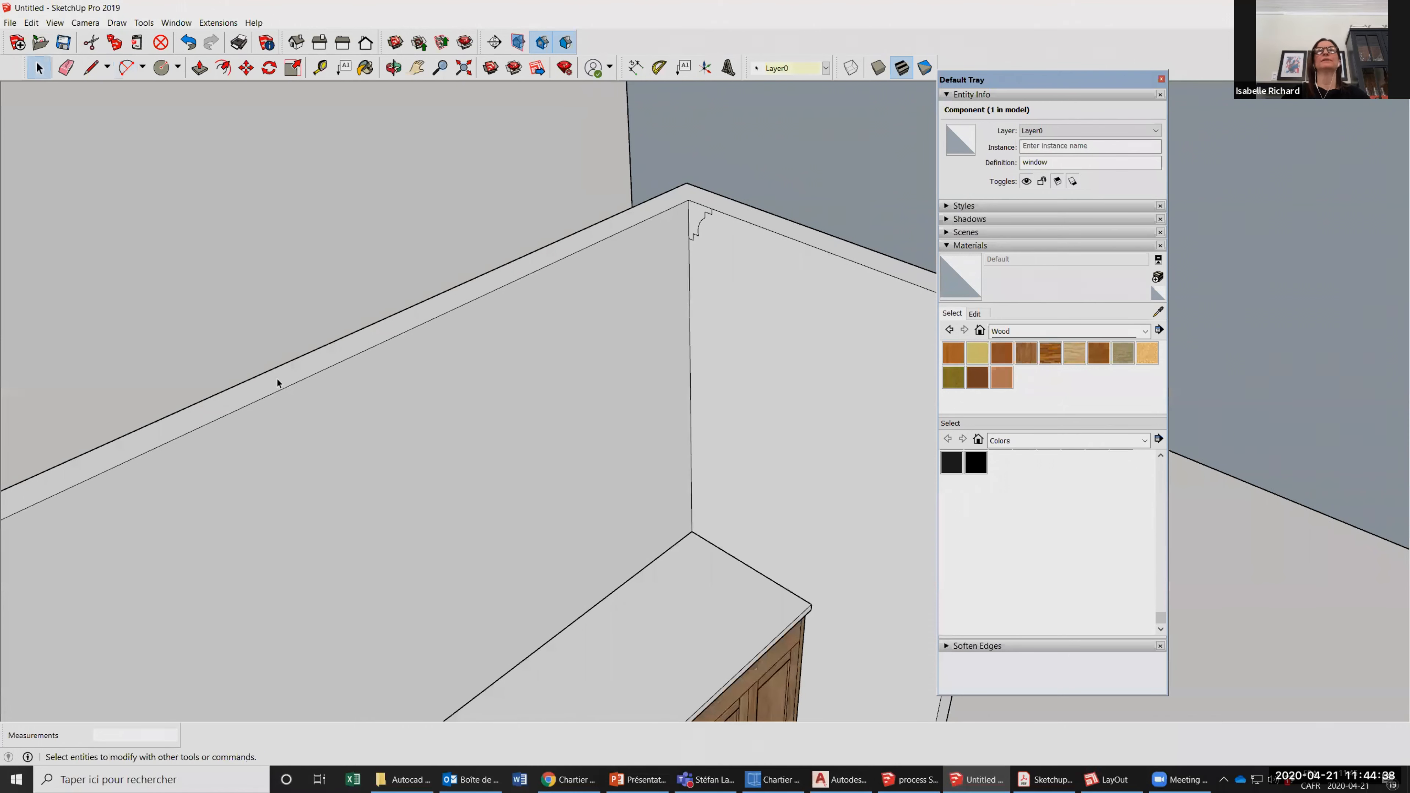
{"action": "scroll", "coordinate": [278, 384], "scroll_direction": "down", "scroll_amount": 3}
{"action": "scroll", "coordinate": [652, 232], "scroll_direction": "up", "scroll_amount": 2}
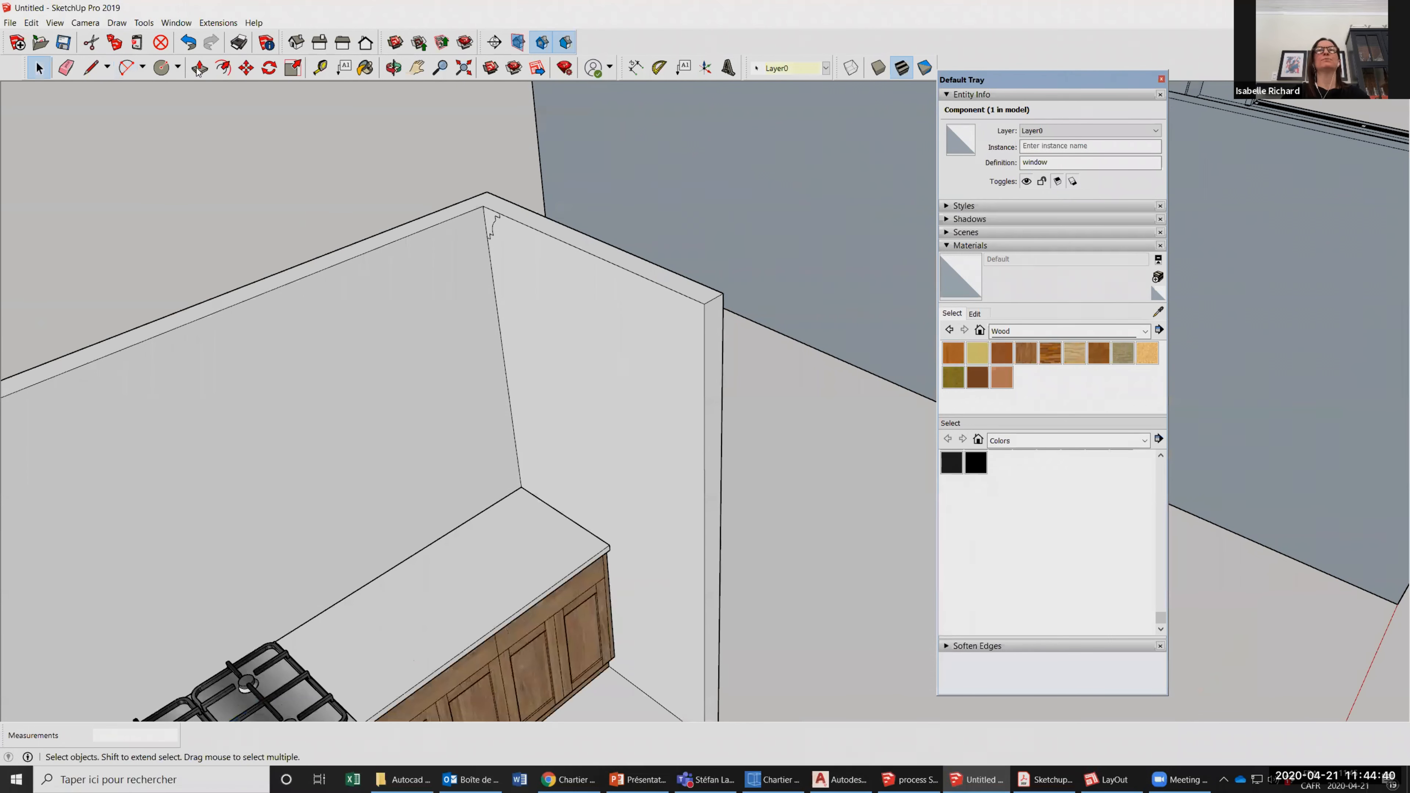
{"action": "scroll", "coordinate": [646, 313], "scroll_direction": "down", "scroll_amount": 3}
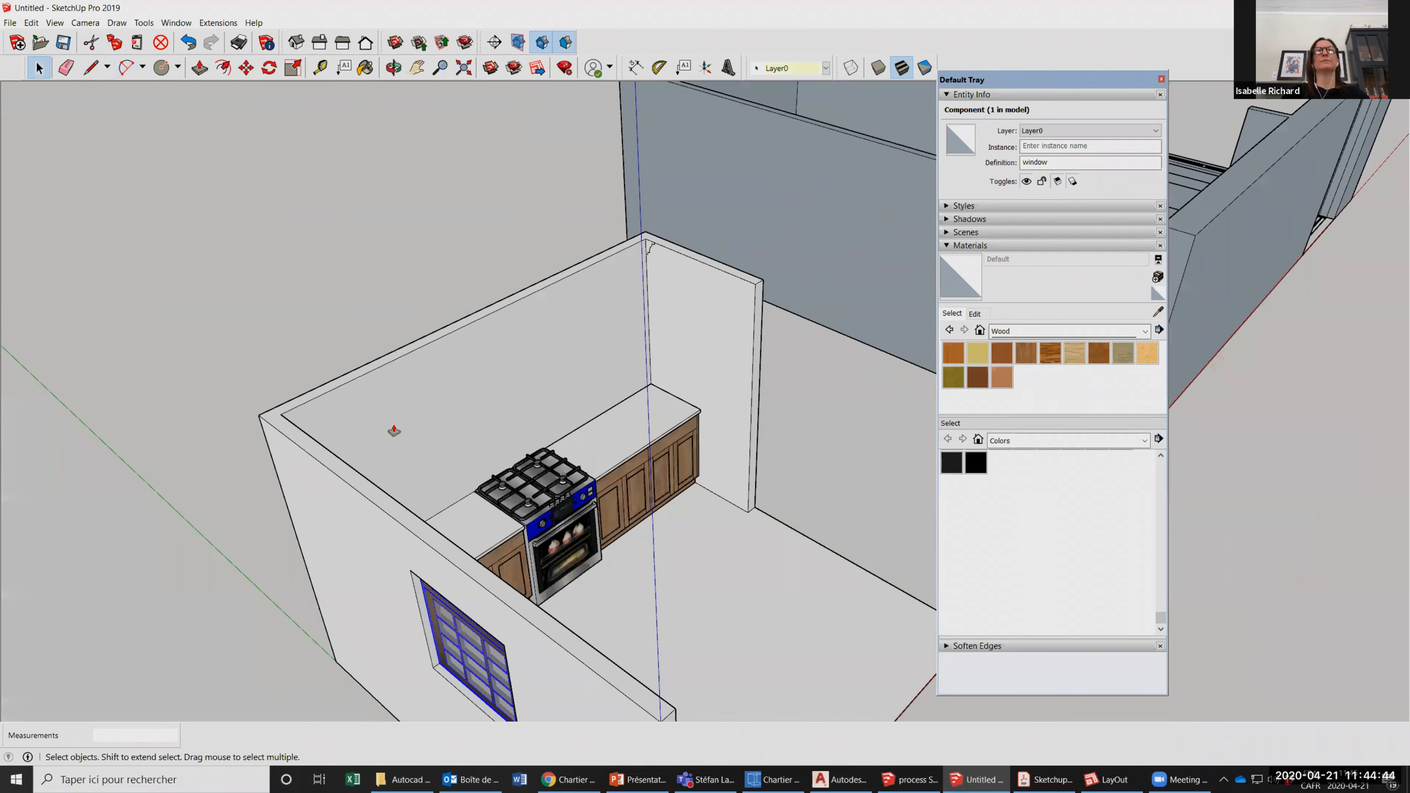
{"action": "key", "text": "p"}
{"action": "scroll", "coordinate": [225, 505], "scroll_direction": "up", "scroll_amount": 2}
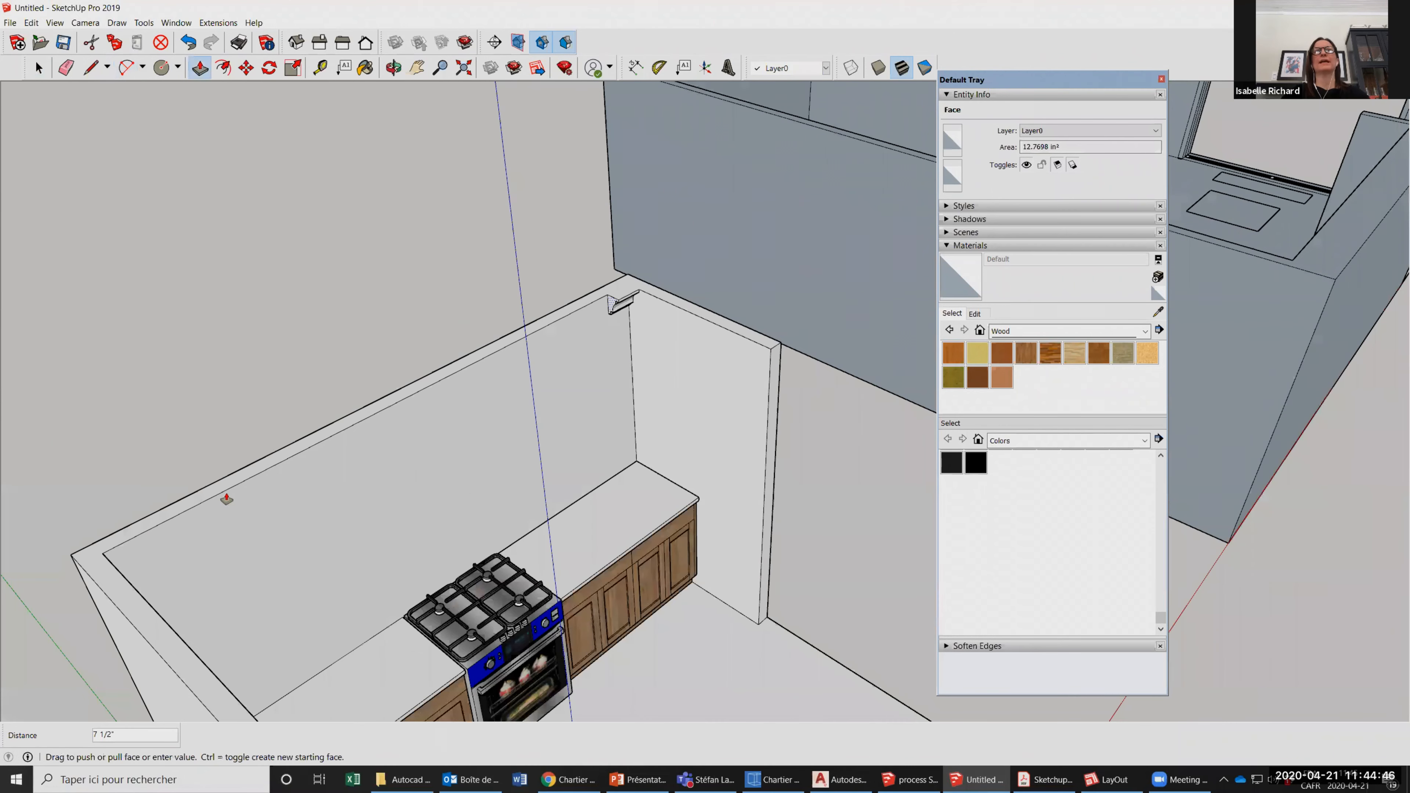
{"action": "scroll", "coordinate": [227, 499], "scroll_direction": "down", "scroll_amount": 1}
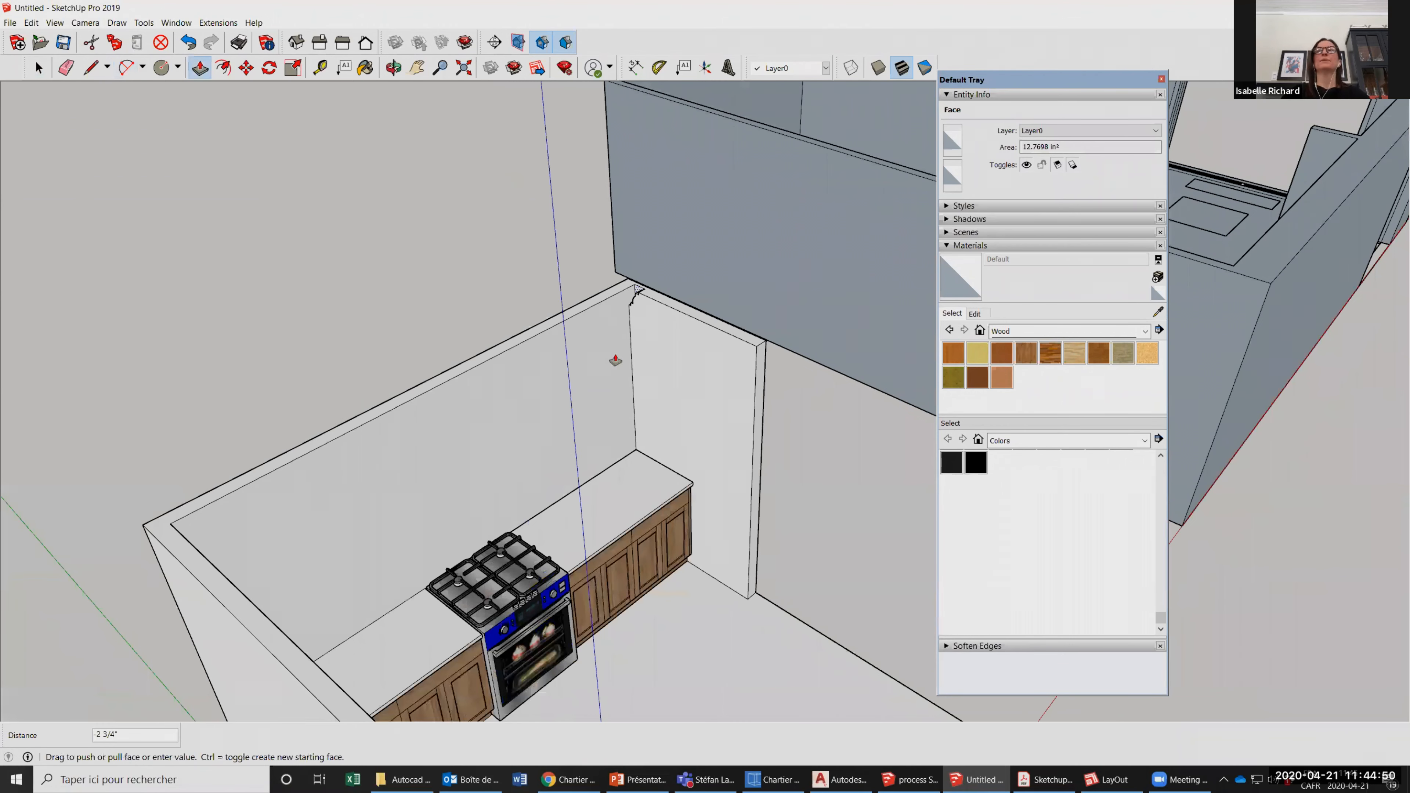
{"action": "scroll", "coordinate": [623, 354], "scroll_direction": "down", "scroll_amount": 1}
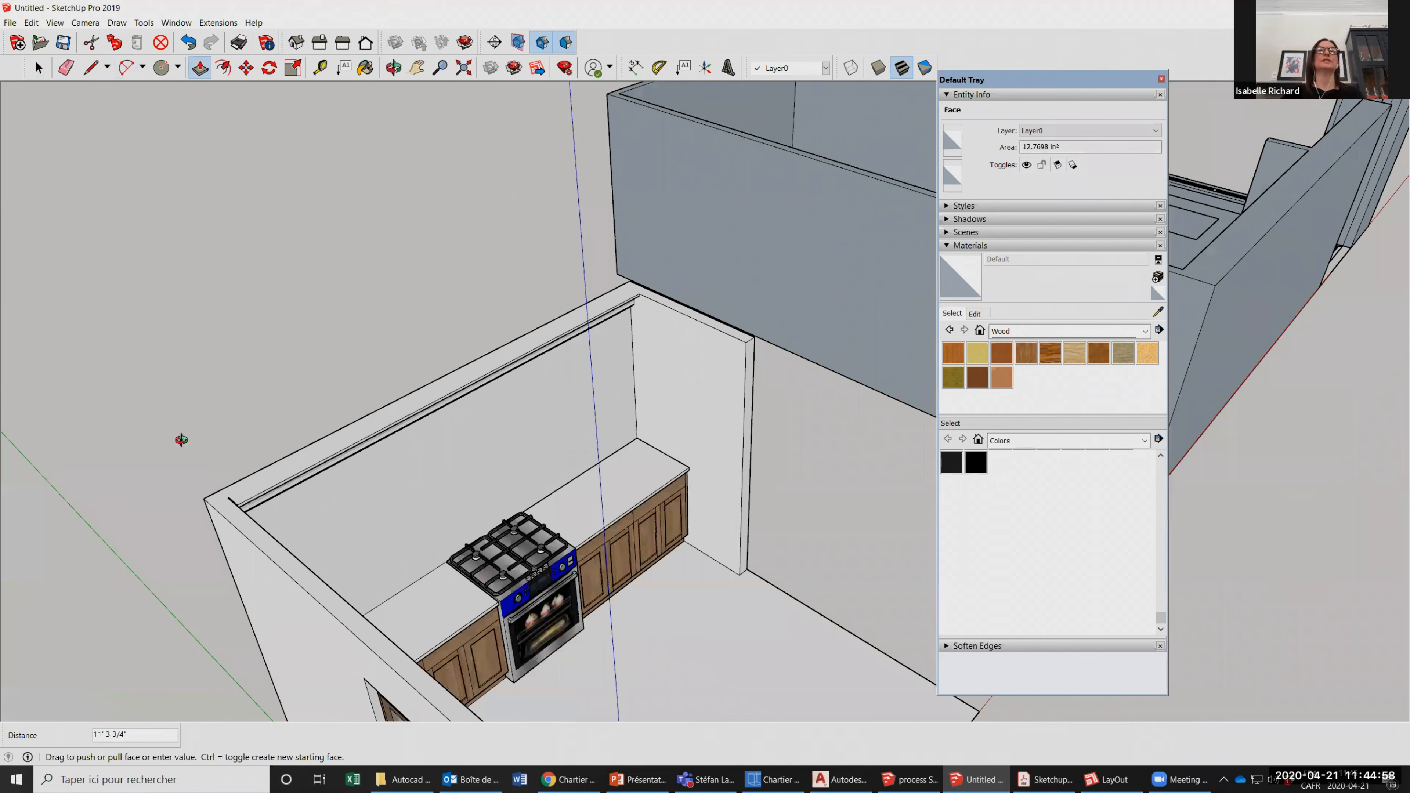
Undo the moulding's Push/Pull and sweep its profile with Follow Me along the top of the back wall and the window wall.
{"action": "key", "text": "ctrl+z"}
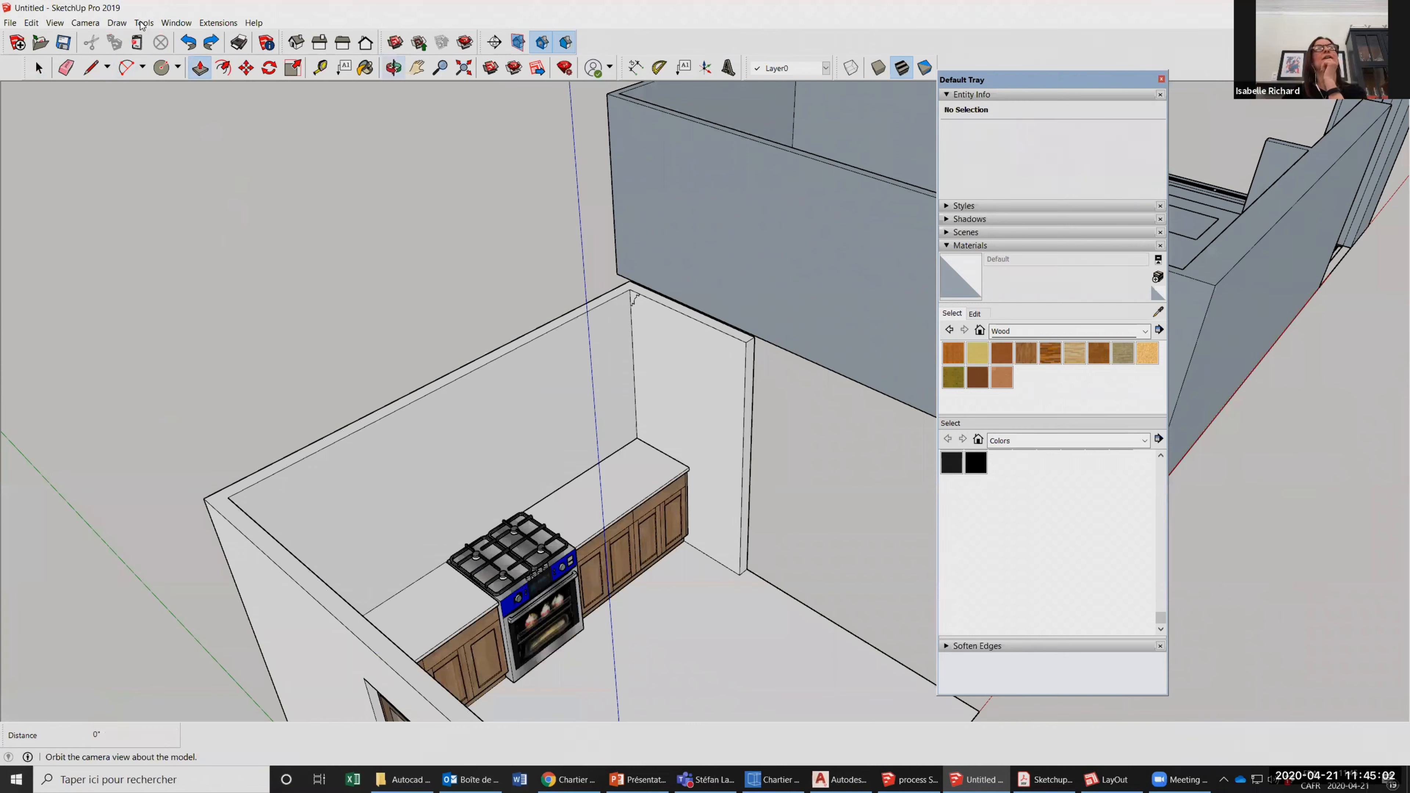
{"action": "left_click", "coordinate": [393, 68]}
{"action": "left_click_drag", "start_coordinate": [611, 445], "coordinate": [472, 411]}
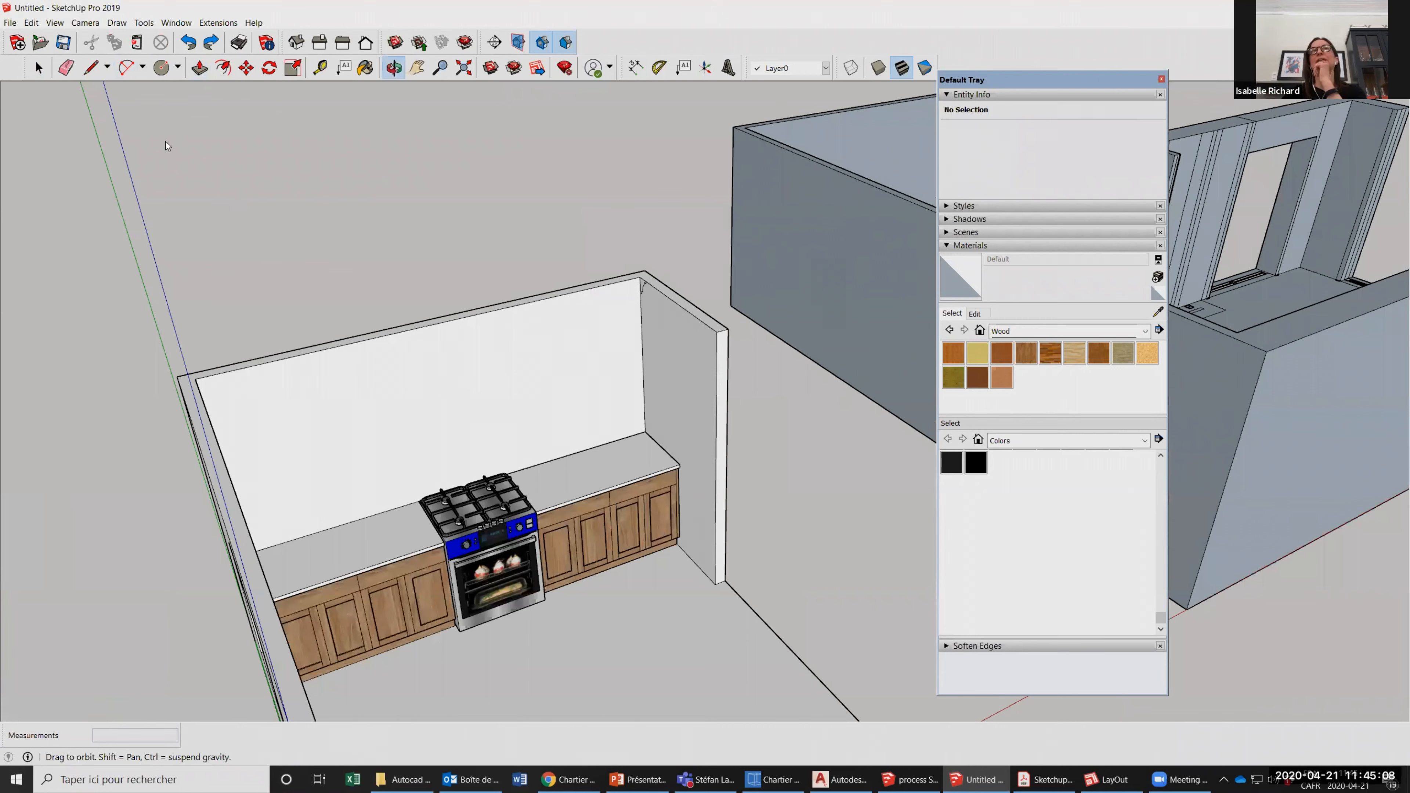
{"action": "left_click", "coordinate": [144, 23]}
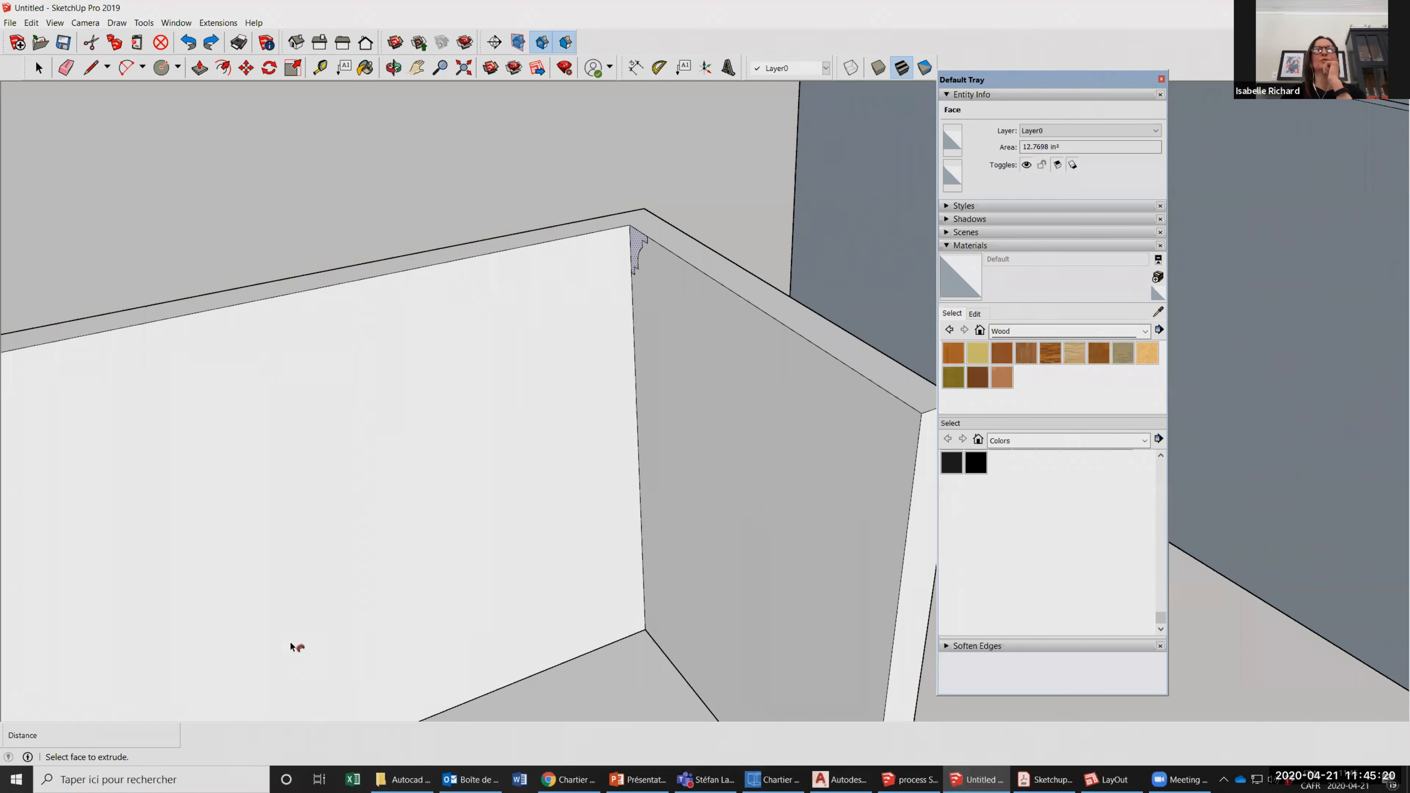
{"action": "scroll", "coordinate": [641, 245], "scroll_direction": "down", "scroll_amount": 3}
{"action": "middle_click_drag", "start_coordinate": [479, 230], "coordinate": [424, 176]}
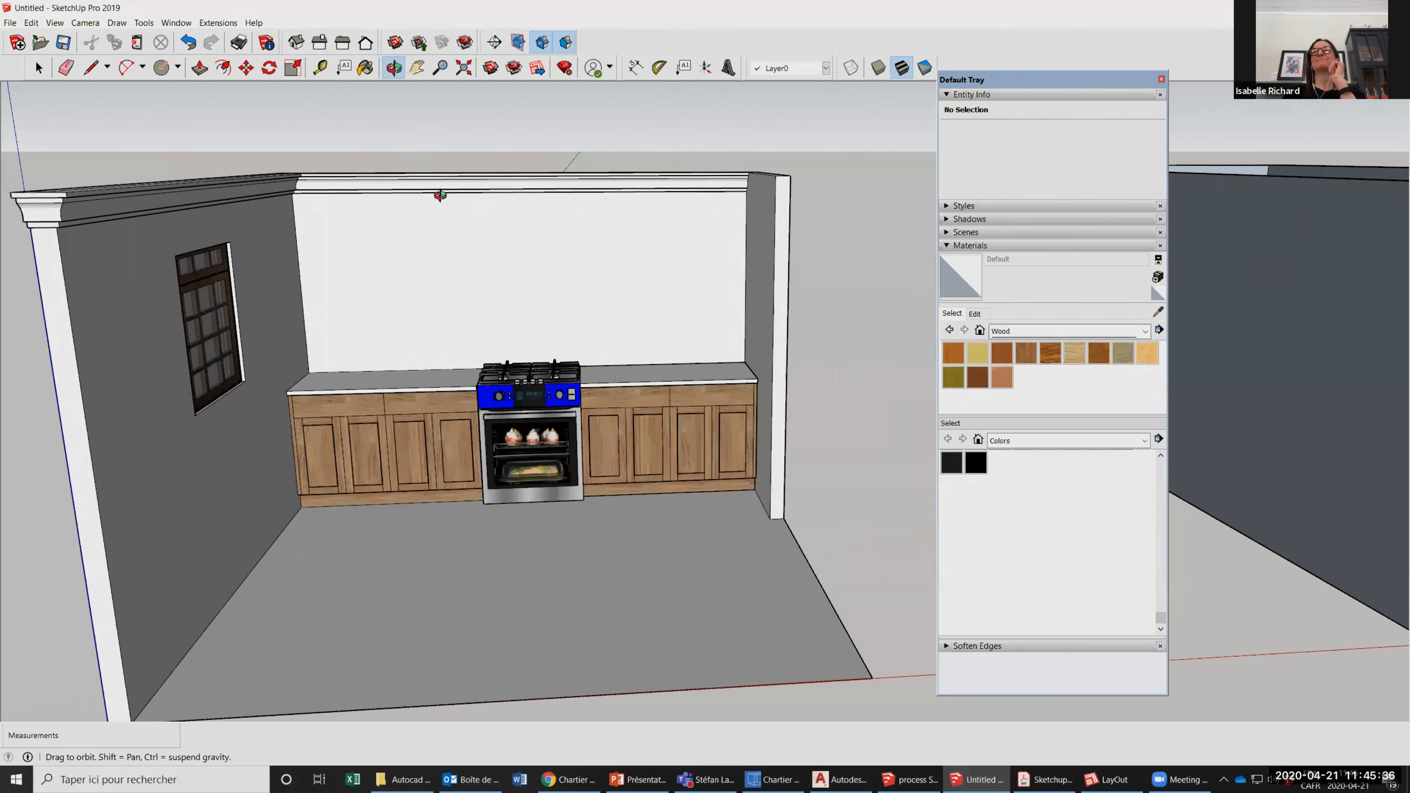
{"action": "left_click_drag", "start_coordinate": [440, 209], "coordinate": [440, 195]}
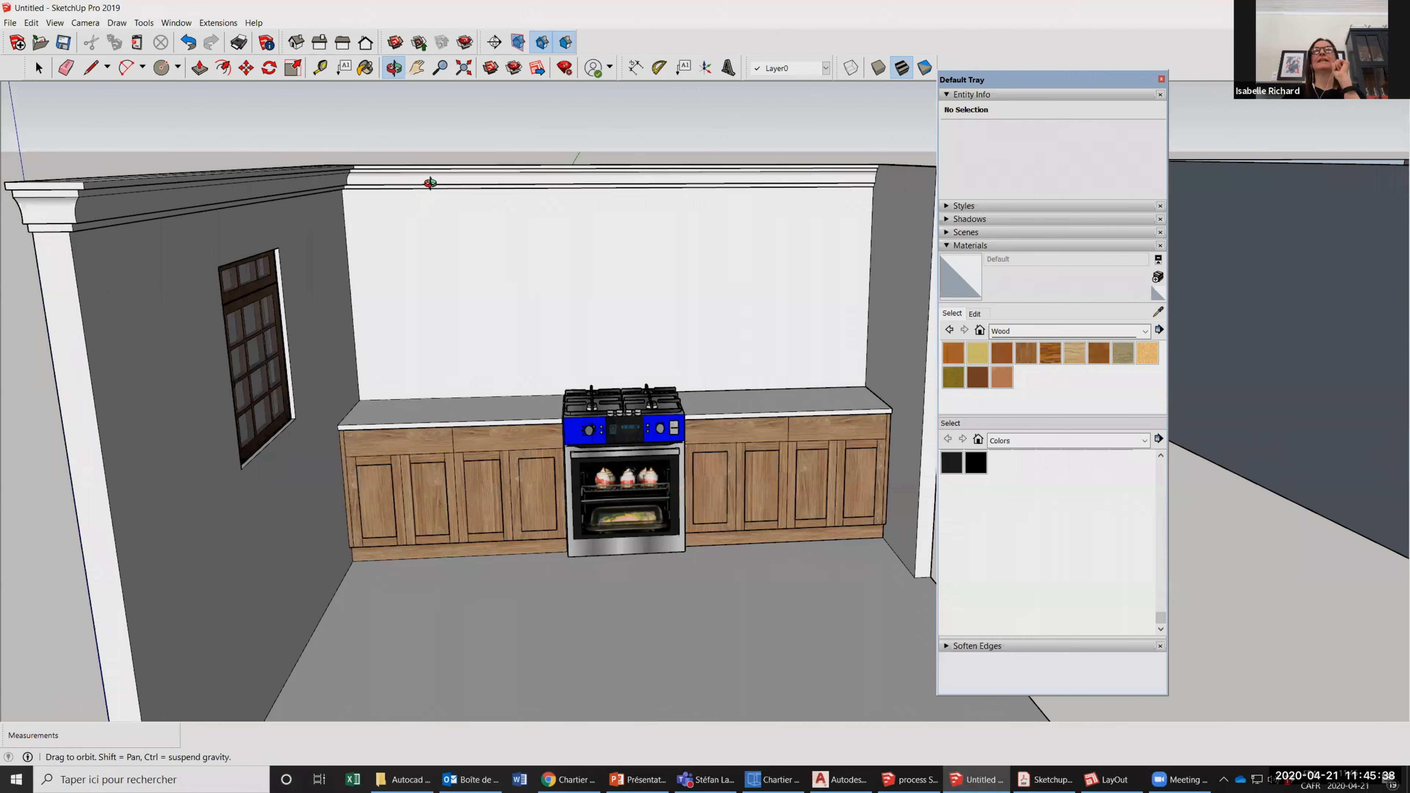
{"action": "left_click_drag", "start_coordinate": [440, 512], "coordinate": [427, 432]}
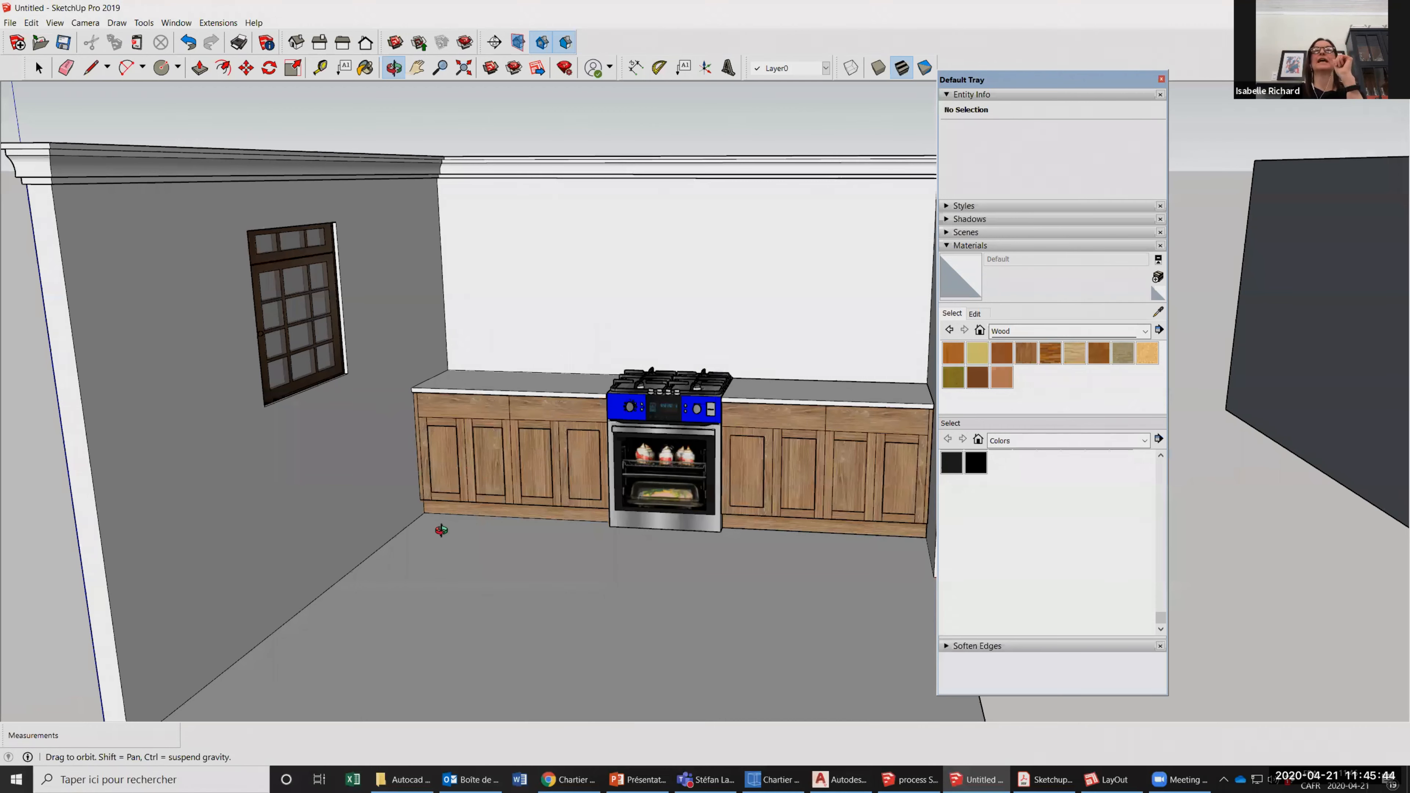
Draw a 2 Point Arc with a bulge of about 1/4" at the lower-left corner of the leftmost cabinet door's panel recess.
{"action": "scroll", "coordinate": [444, 468], "scroll_direction": "up", "scroll_amount": 4}
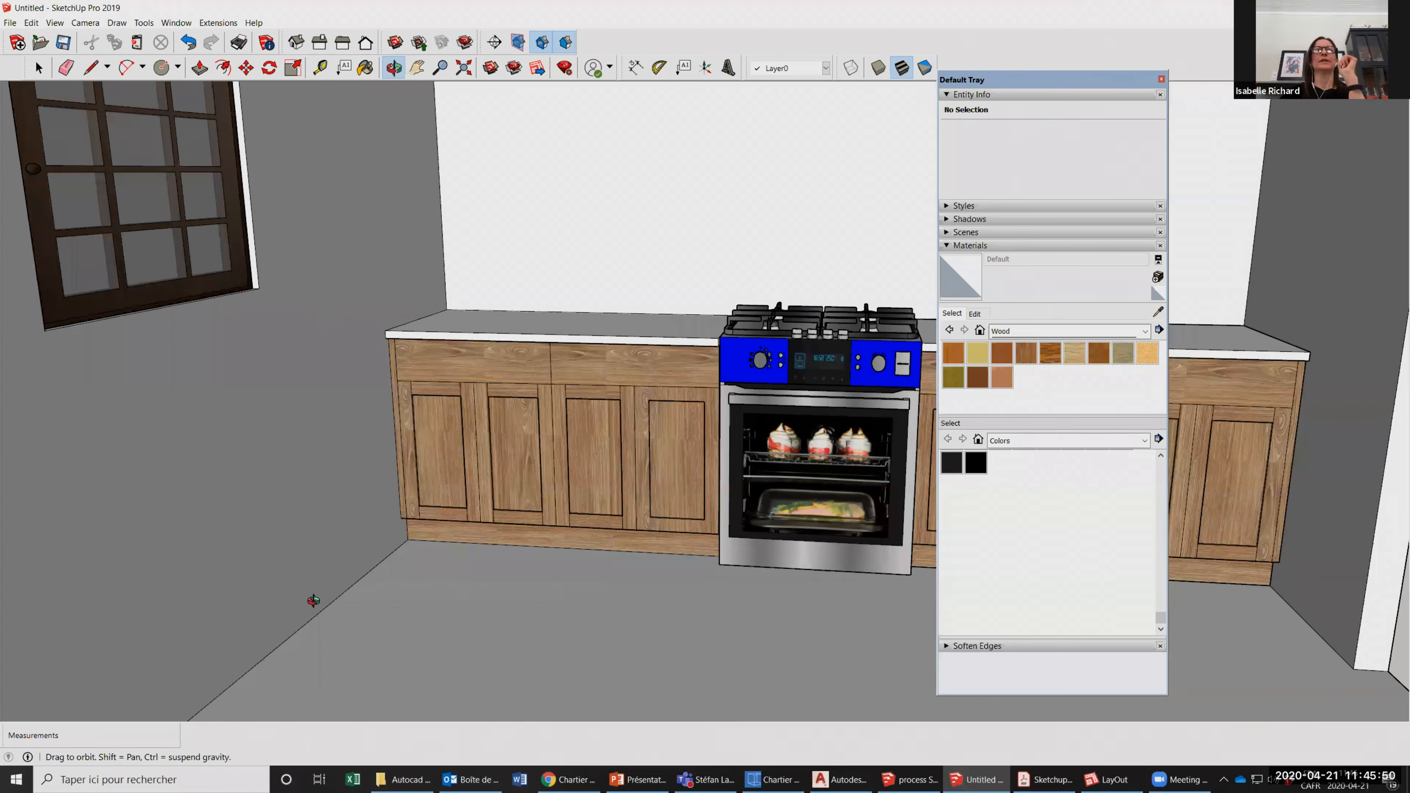
{"action": "scroll", "coordinate": [290, 514], "scroll_direction": "up", "scroll_amount": 5}
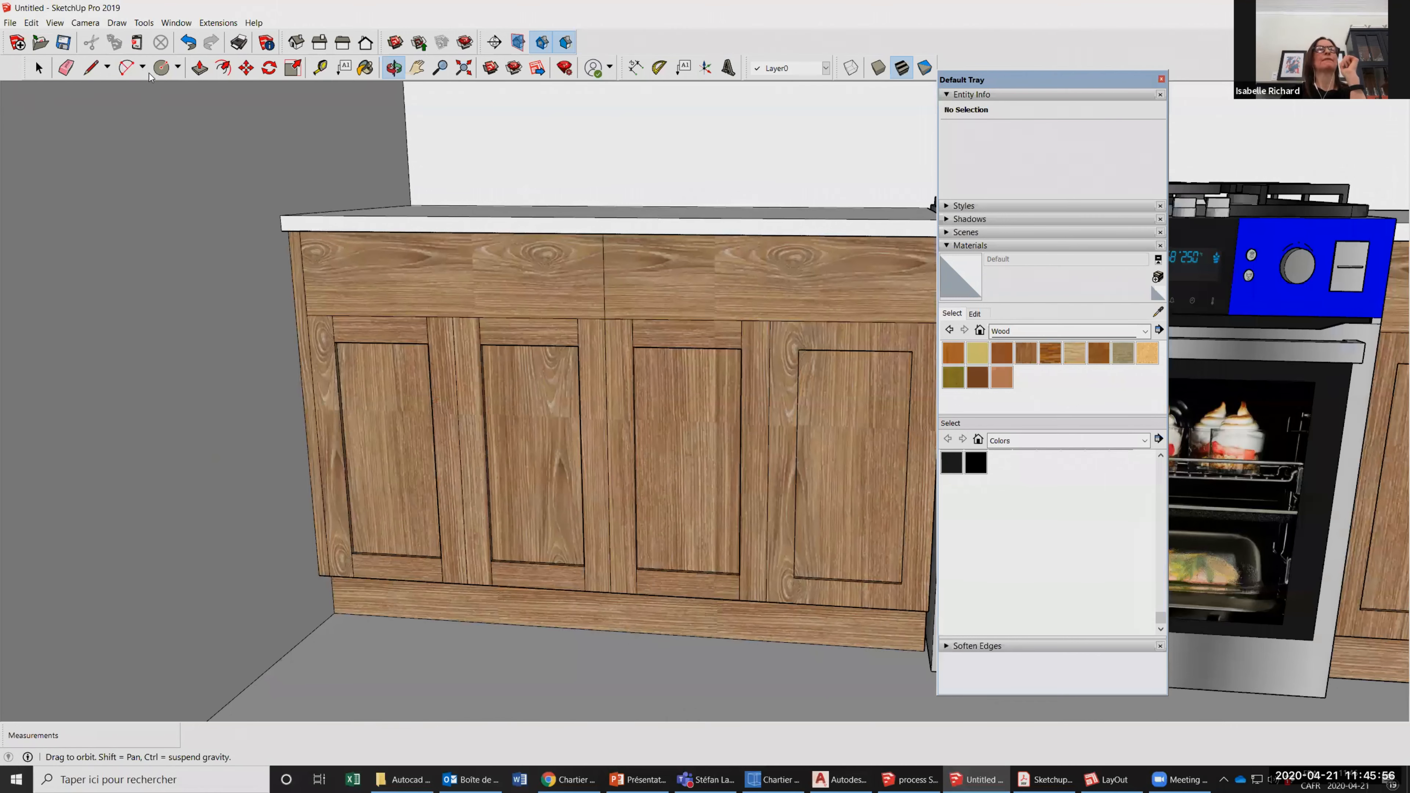
{"action": "scroll", "coordinate": [143, 74], "scroll_direction": "down", "scroll_amount": 3}
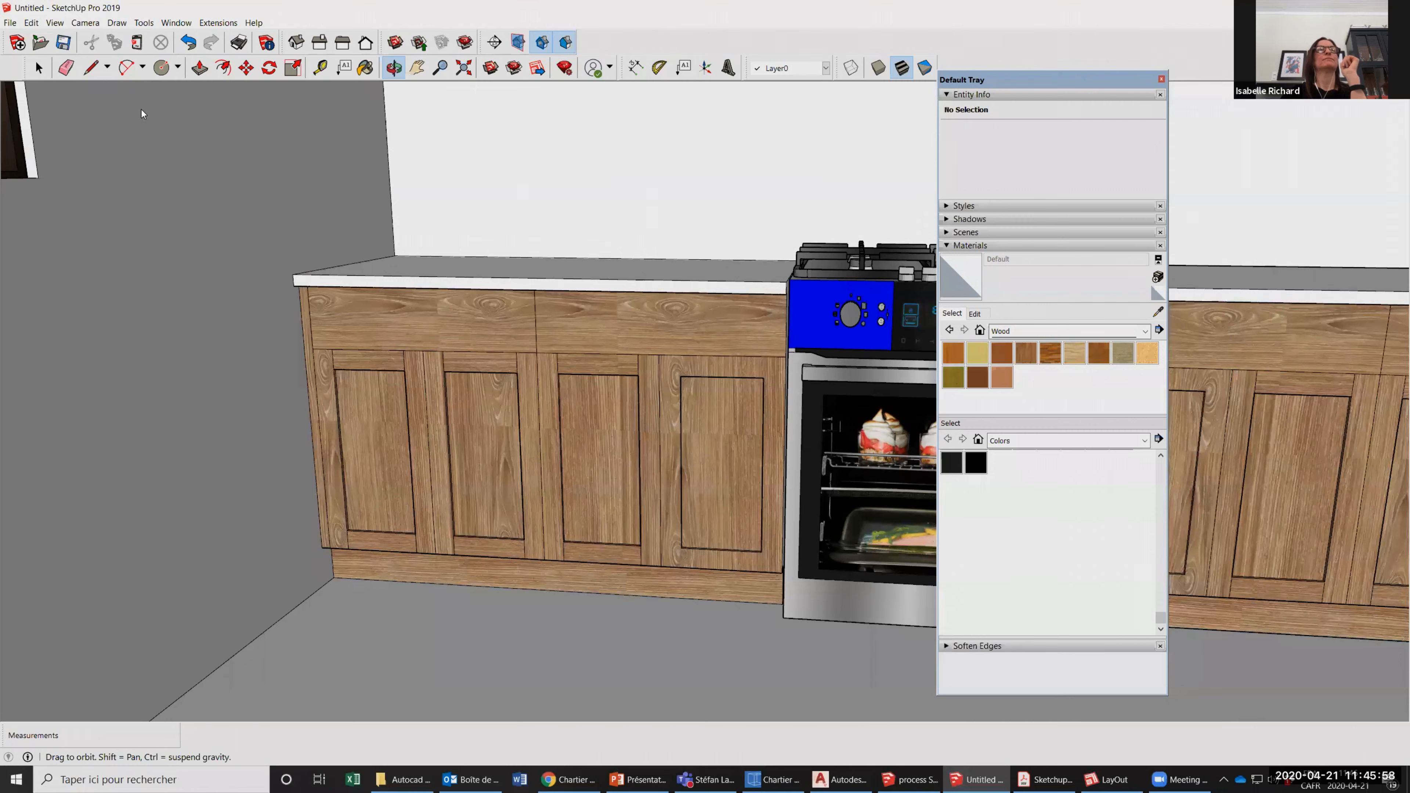
{"action": "left_click", "coordinate": [142, 67]}
{"action": "left_click", "coordinate": [146, 105]}
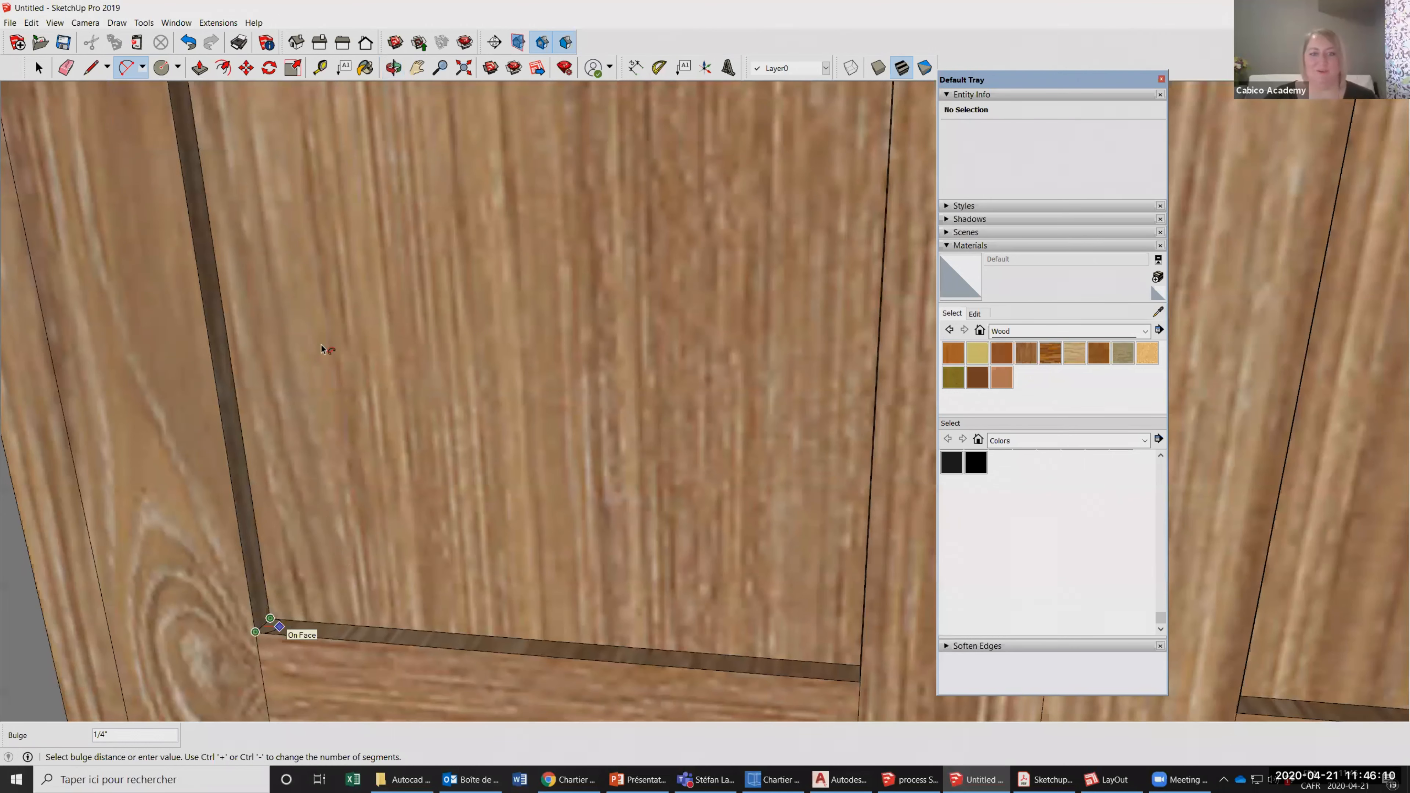
{"action": "scroll", "coordinate": [321, 344], "scroll_direction": "down", "scroll_amount": 3}
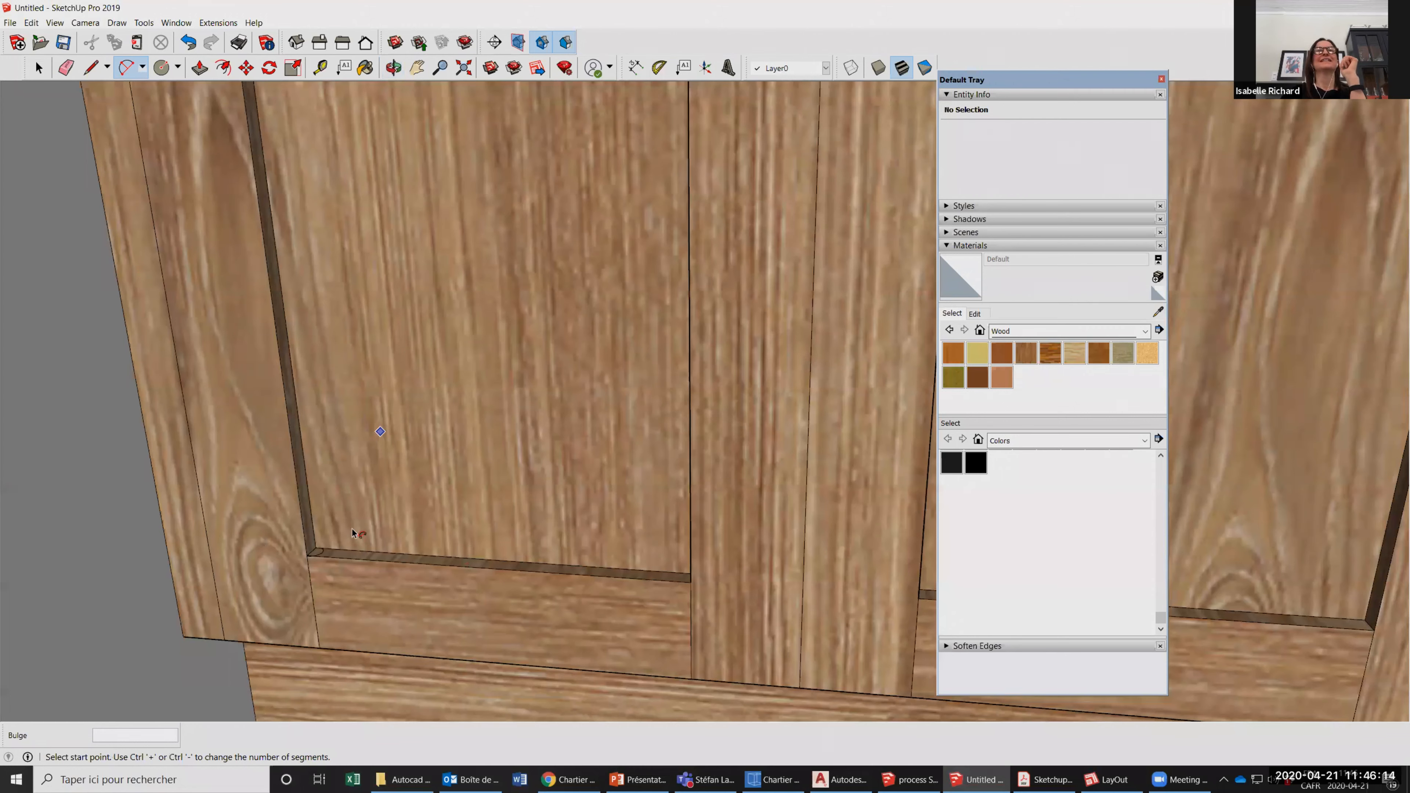
Sweep the small corner profile with Follow Me around all four sides of the leftmost cabinet door's panel recess.
{"action": "scroll", "coordinate": [351, 529], "scroll_direction": "up", "scroll_amount": 1}
{"action": "left_click", "coordinate": [318, 552]}
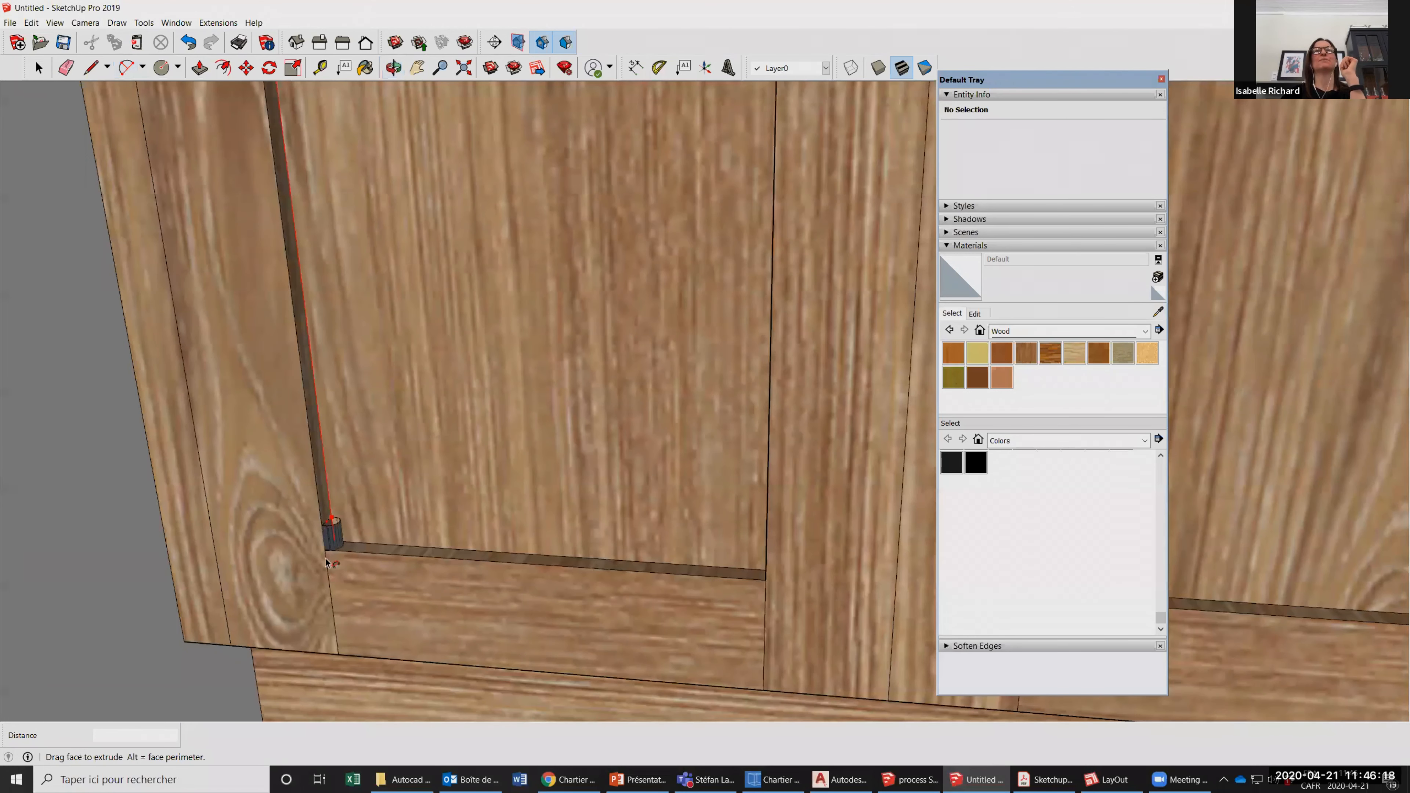
{"action": "left_click", "coordinate": [391, 60]}
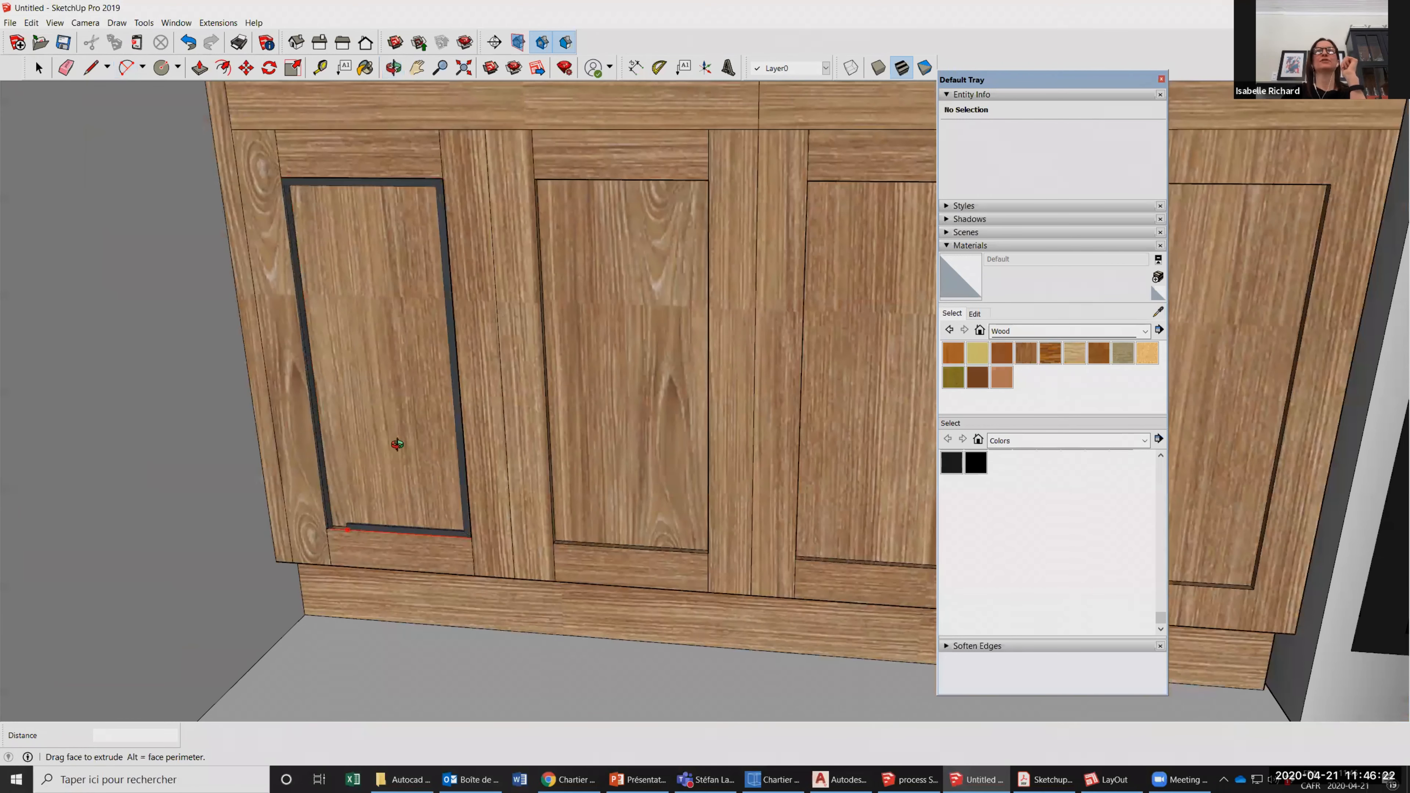
{"action": "left_click", "coordinate": [397, 445]}
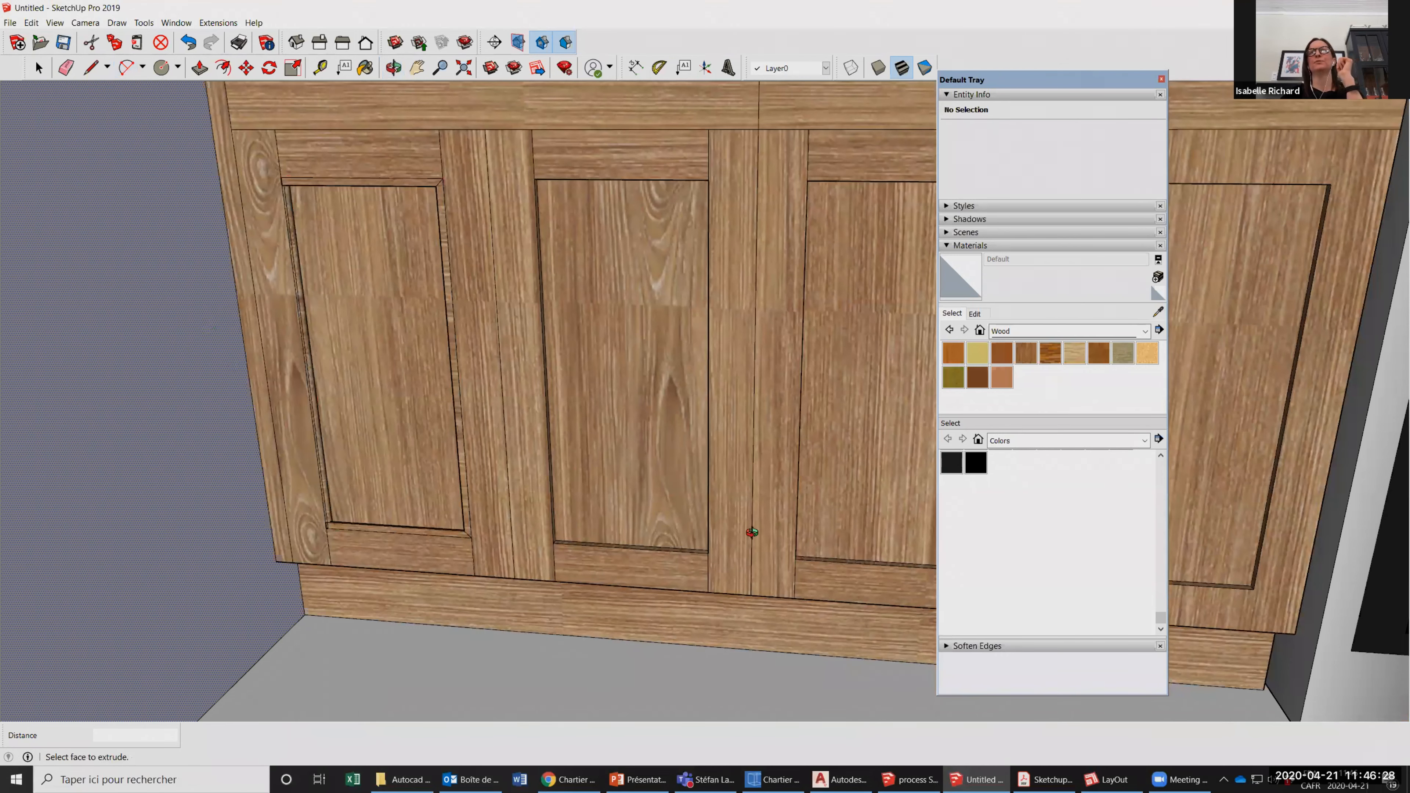
Examine the moulded recess edge of the leftmost cabinet door and the crown moulding along the tops of the walls.
{"action": "middle_click_drag", "start_coordinate": [753, 532], "coordinate": [602, 555]}
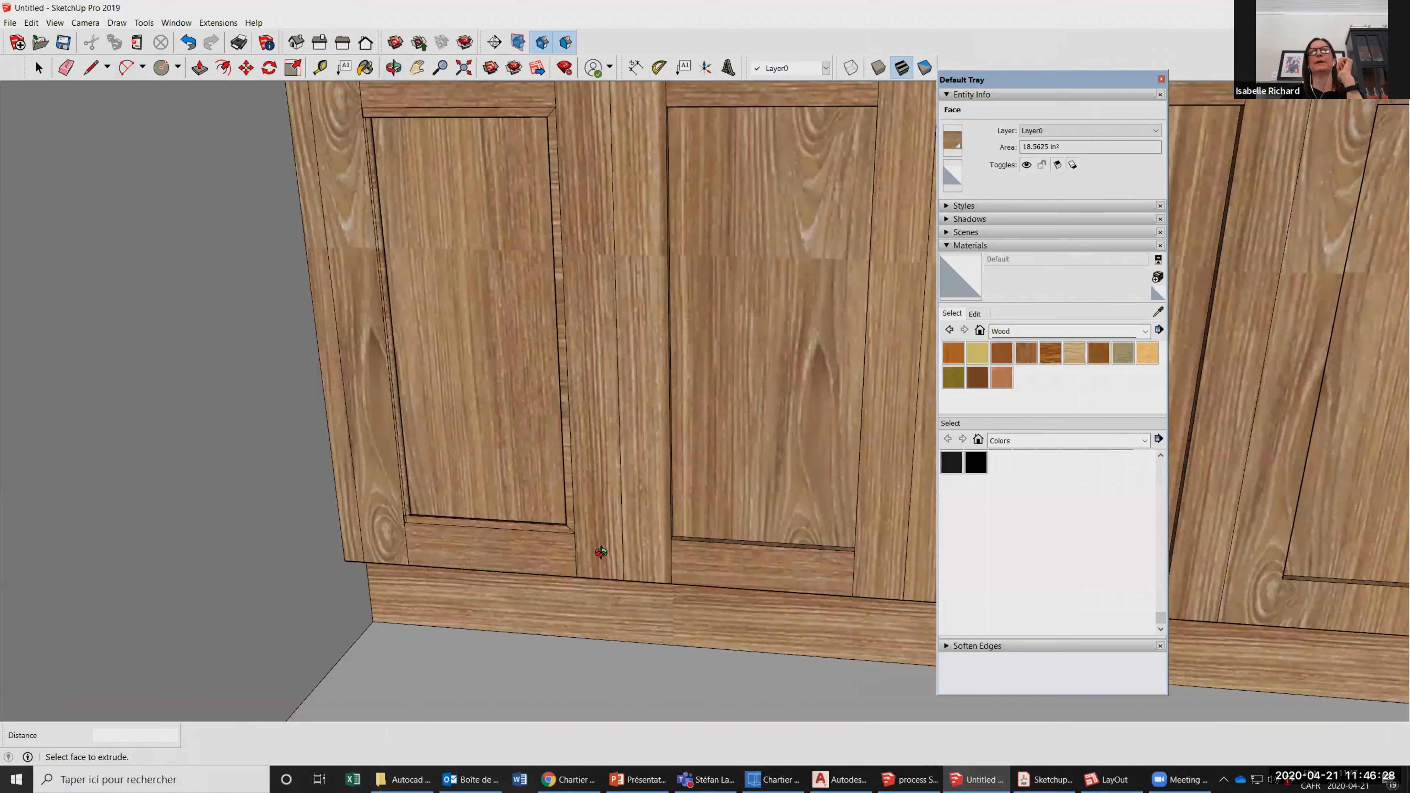
{"action": "left_click", "coordinate": [39, 67]}
{"action": "middle_click_drag", "start_coordinate": [716, 461], "coordinate": [600, 483]}
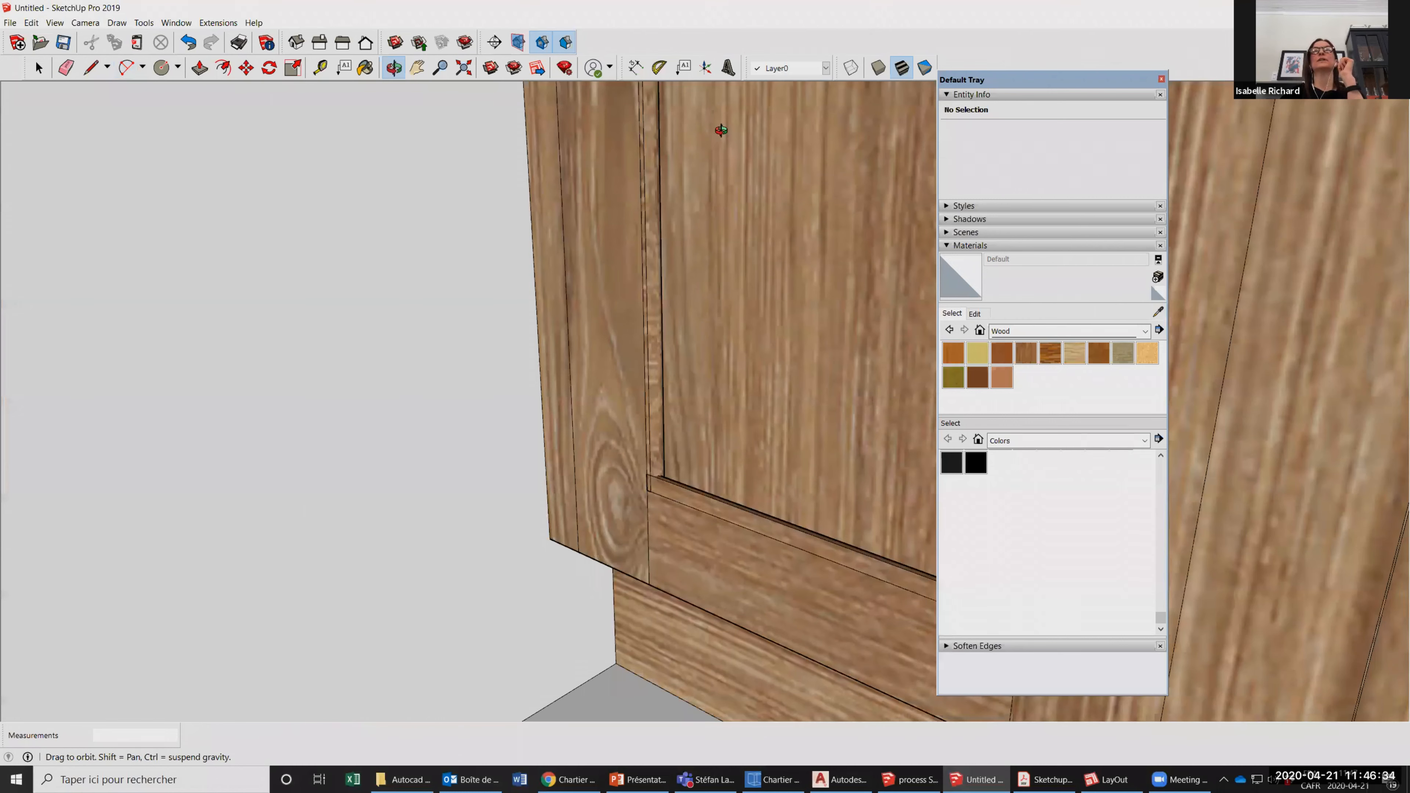
{"action": "left_click_drag", "start_coordinate": [727, 504], "coordinate": [829, 468]}
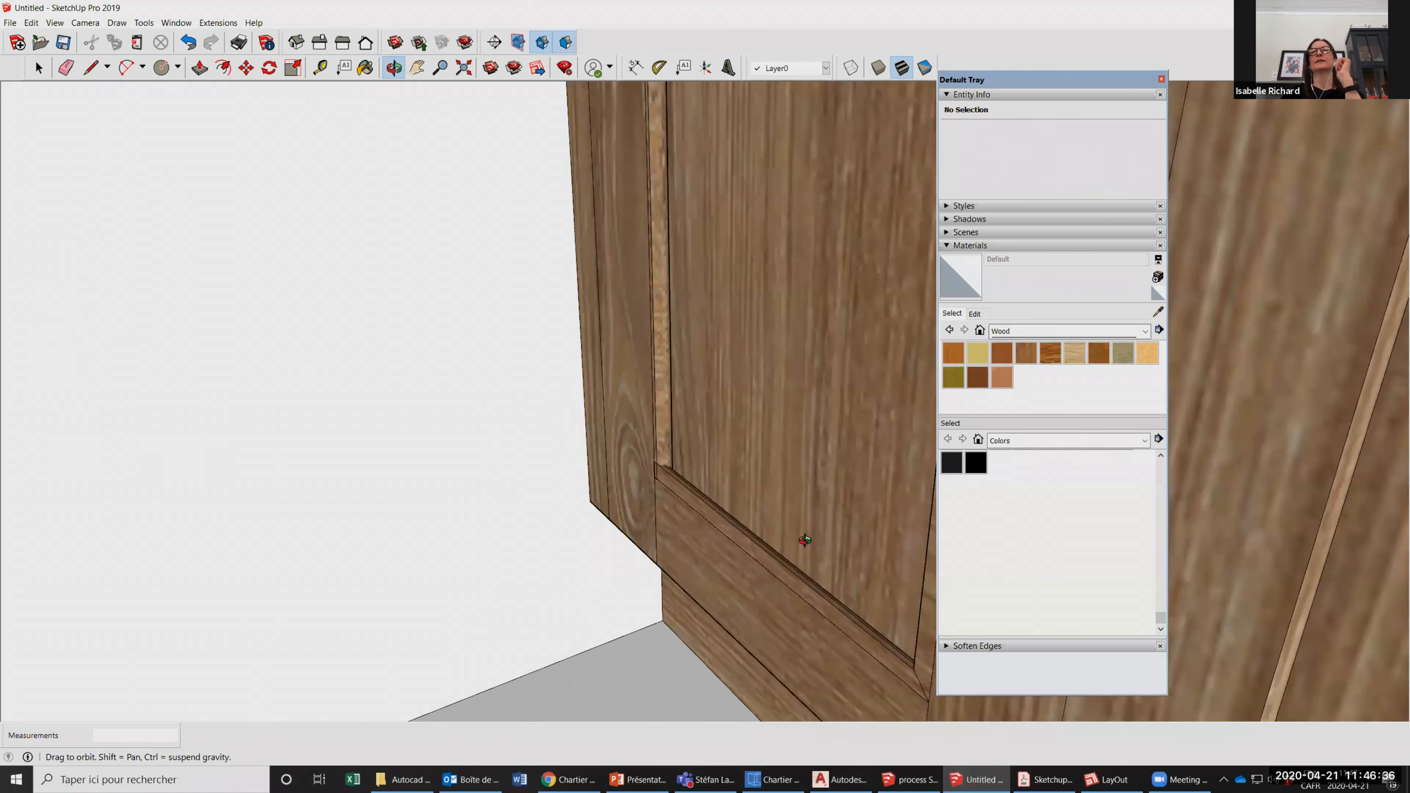
{"action": "scroll", "coordinate": [770, 418], "scroll_direction": "up", "scroll_amount": 2}
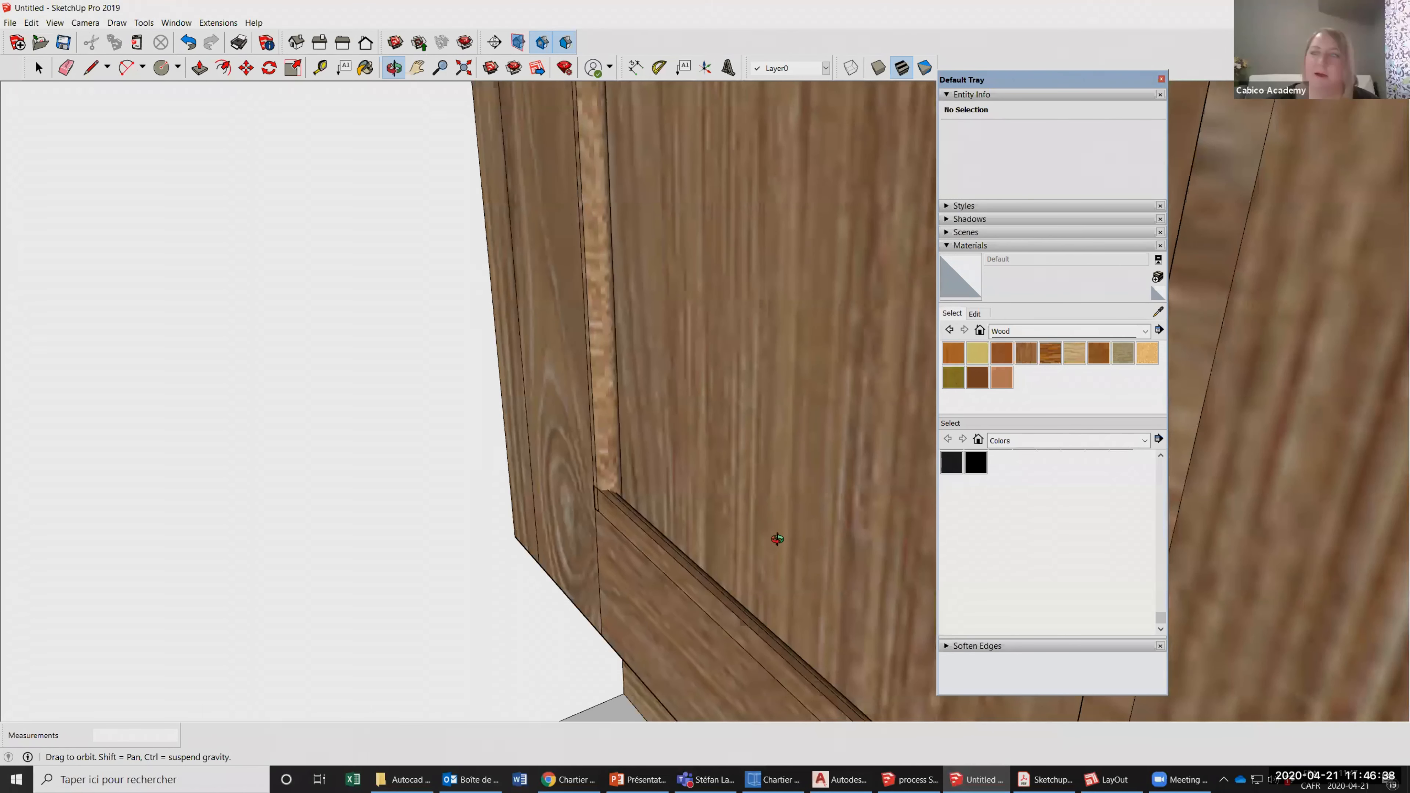
{"action": "scroll", "coordinate": [721, 489], "scroll_direction": "down", "scroll_amount": 2}
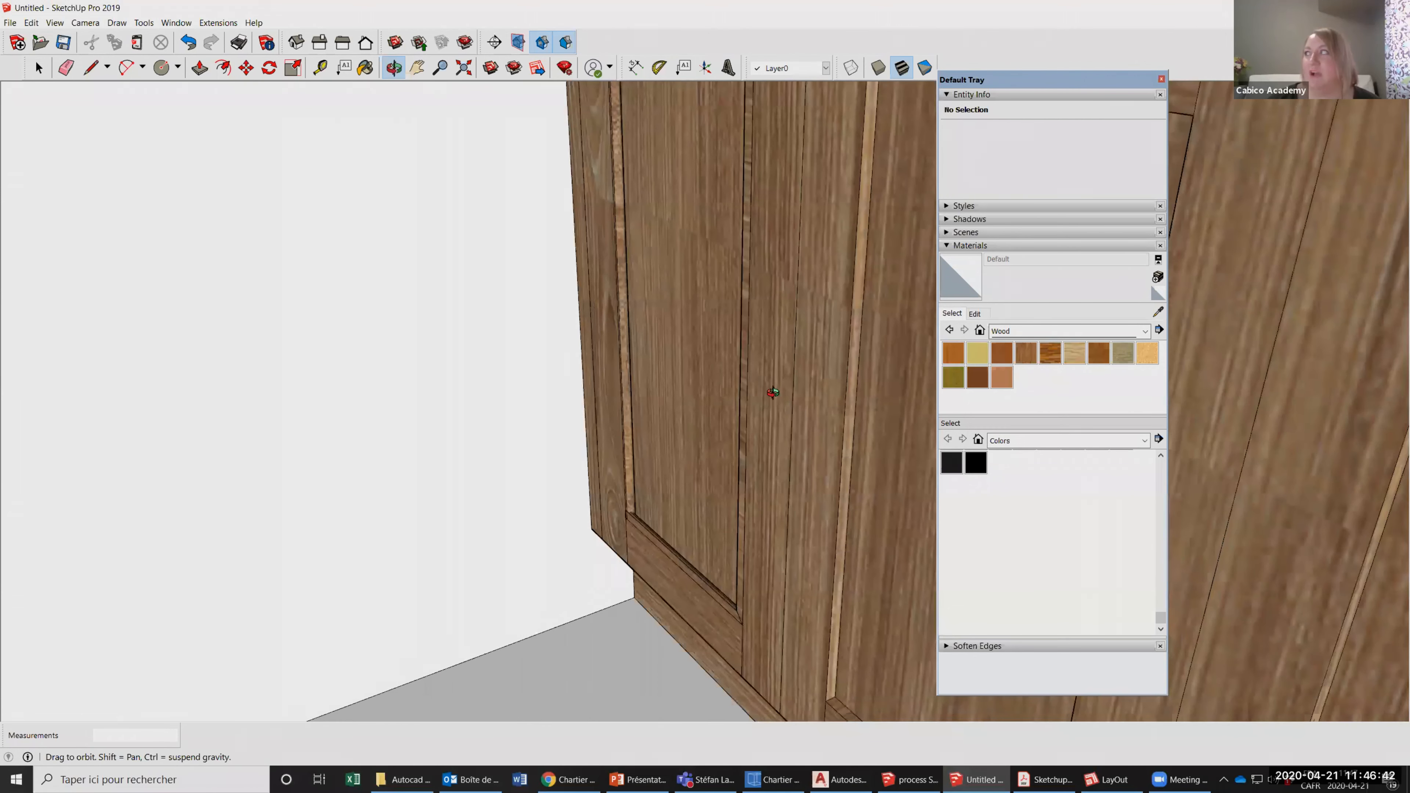
{"action": "scroll", "coordinate": [673, 377], "scroll_direction": "down", "scroll_amount": 2}
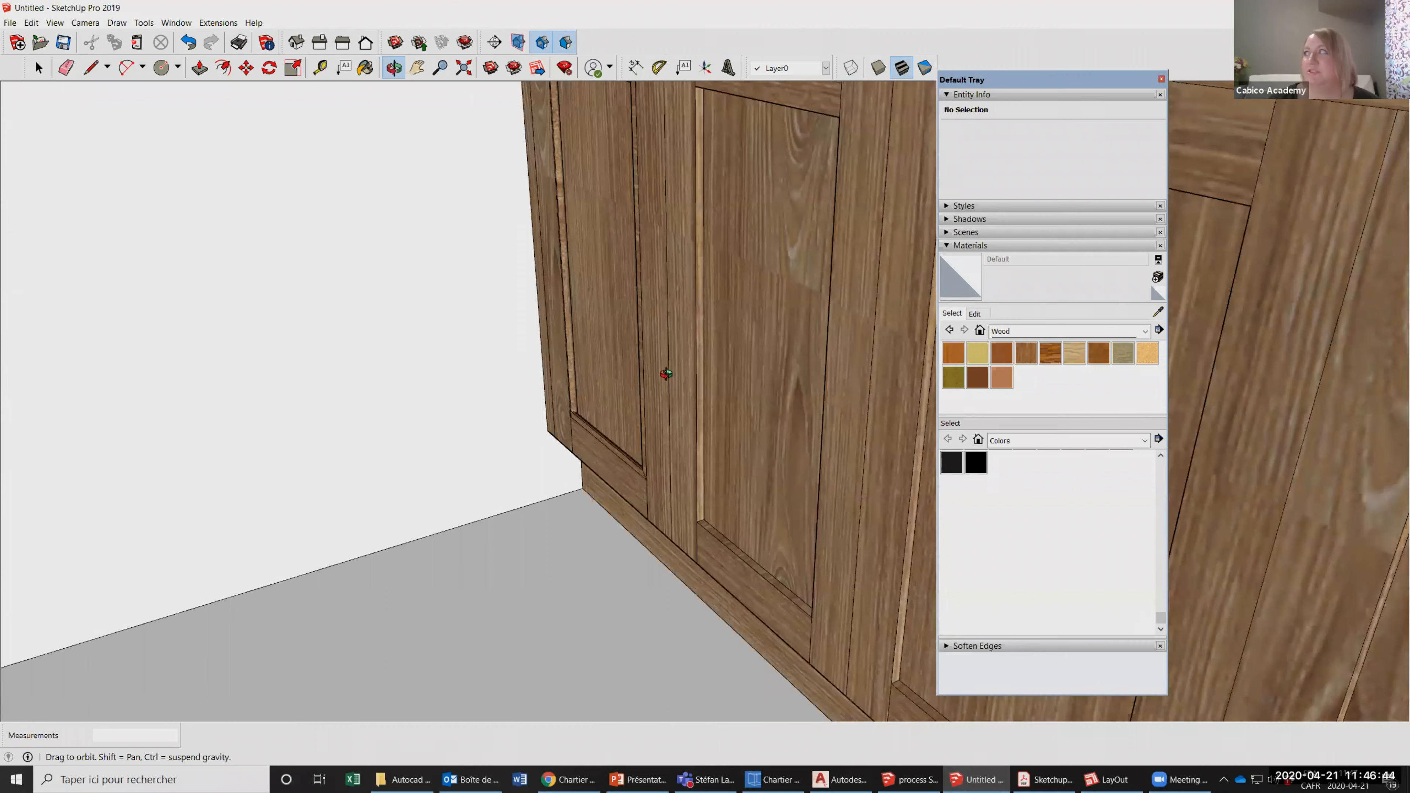
{"action": "scroll", "coordinate": [799, 264], "scroll_direction": "down", "scroll_amount": 3}
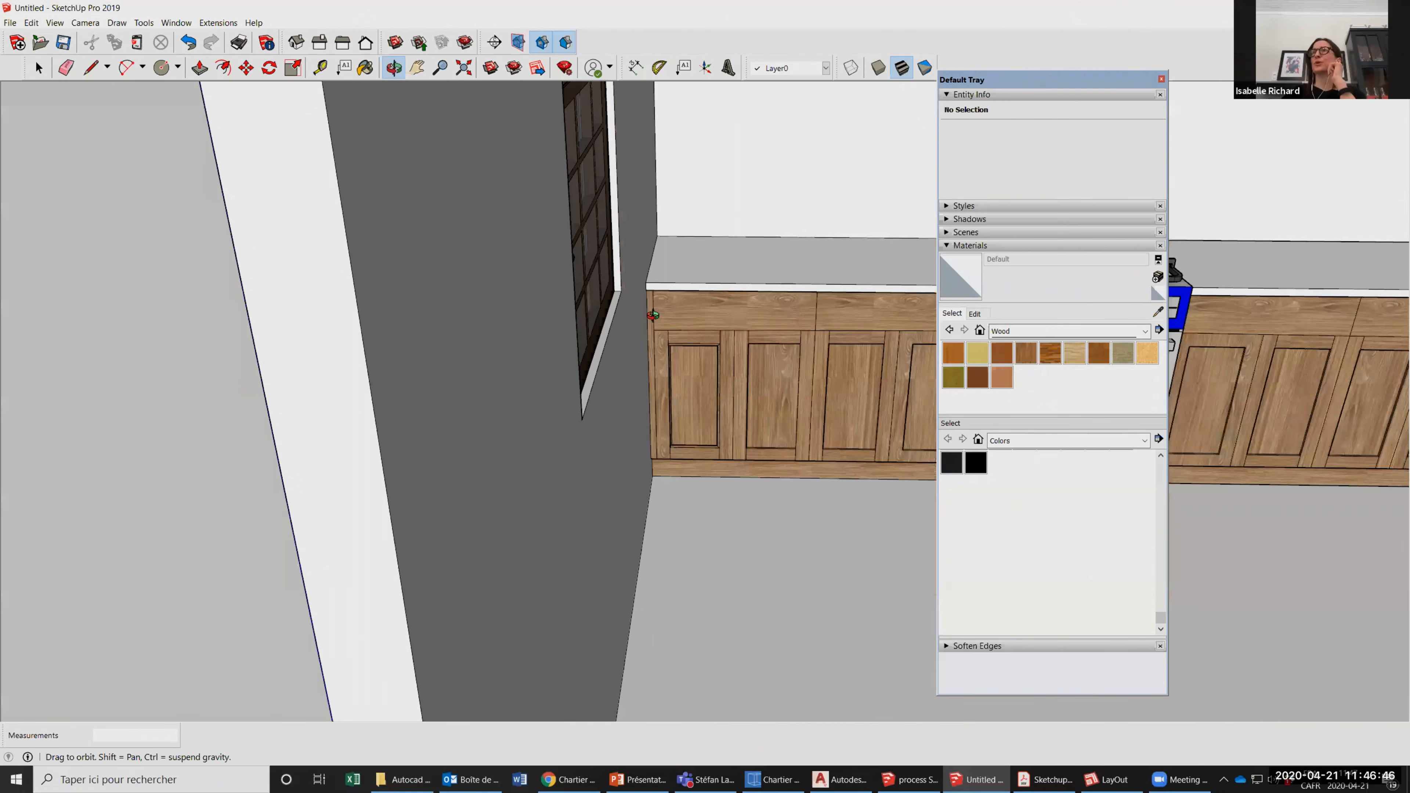
{"action": "scroll", "coordinate": [694, 302], "scroll_direction": "down", "scroll_amount": 5}
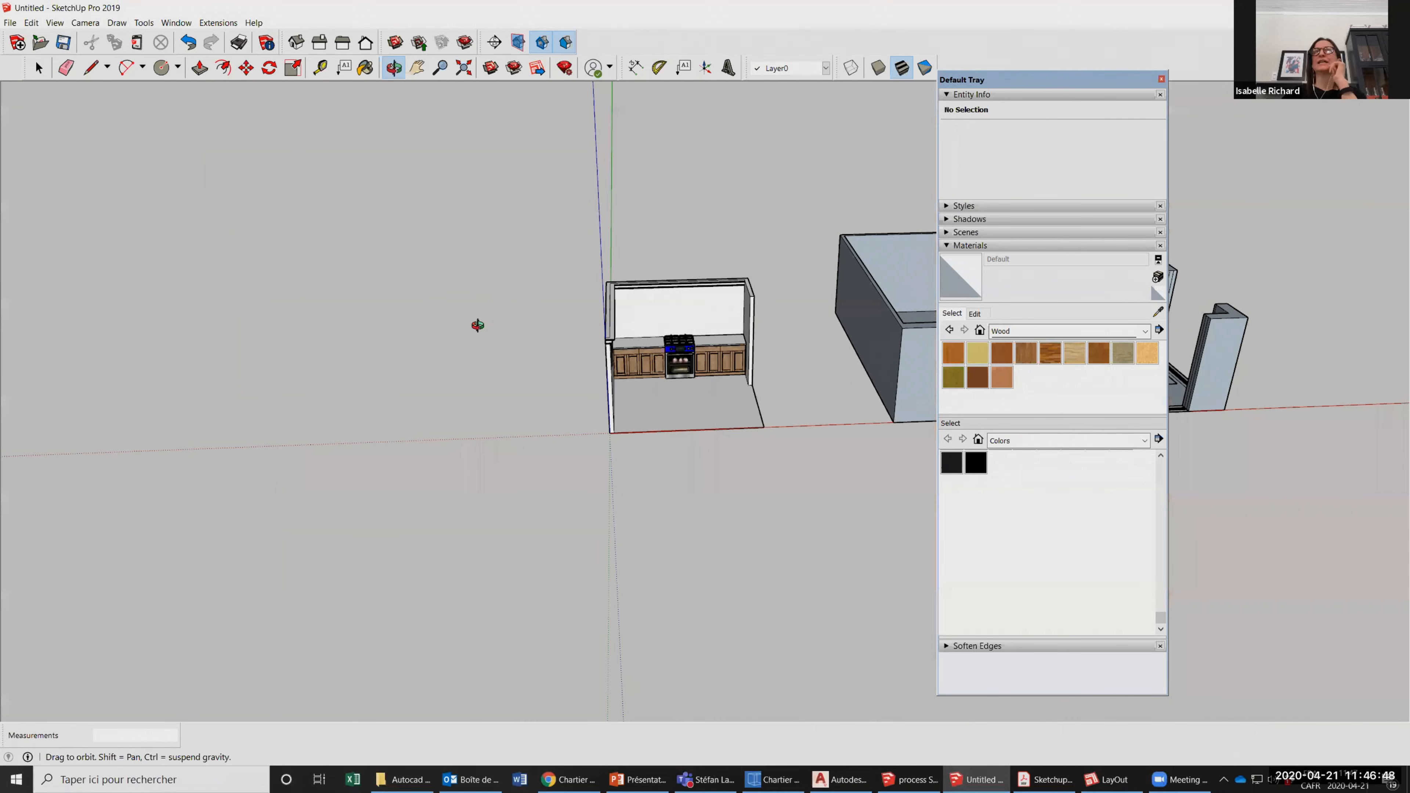
{"action": "scroll", "coordinate": [477, 325], "scroll_direction": "up", "scroll_amount": 5}
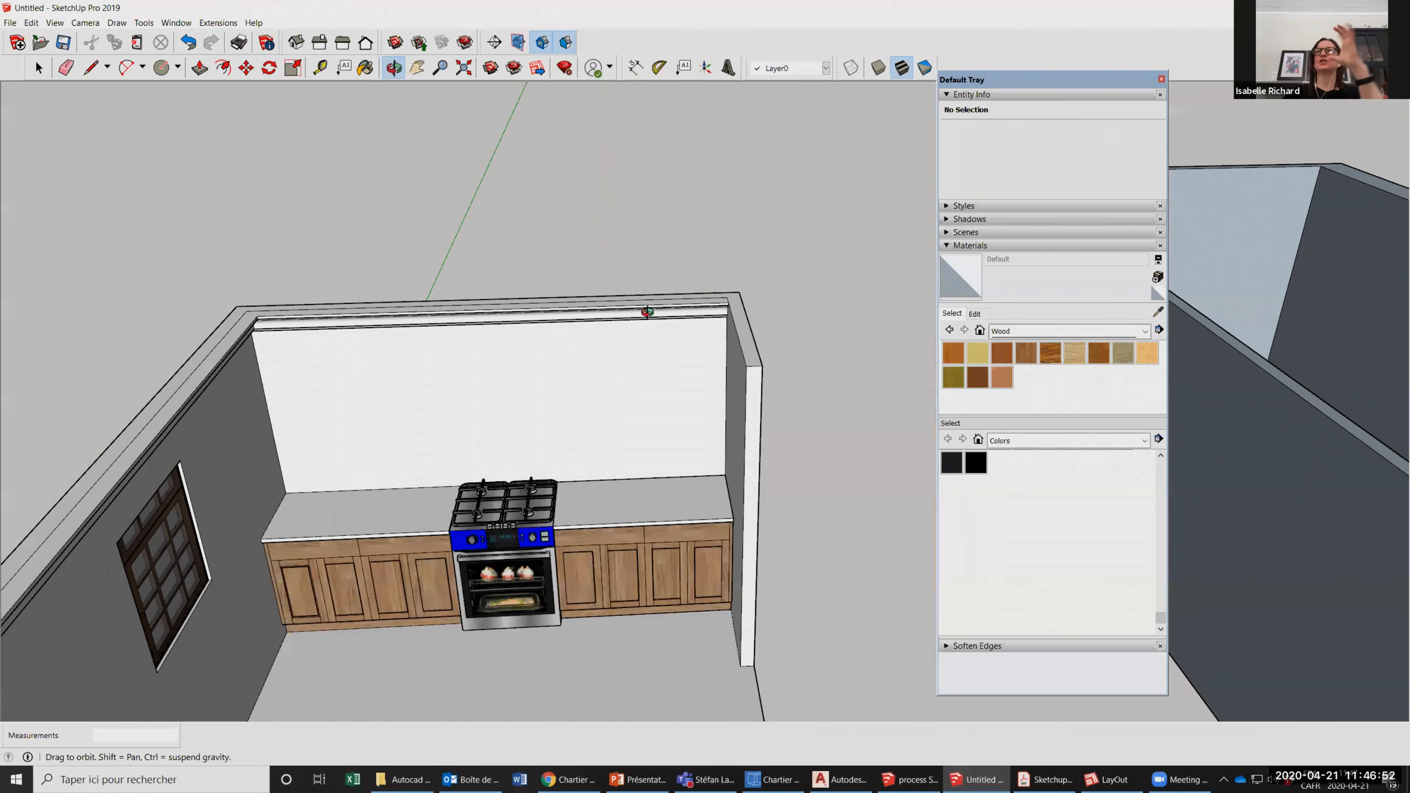
{"action": "left_click_drag", "start_coordinate": [647, 311], "coordinate": [643, 312]}
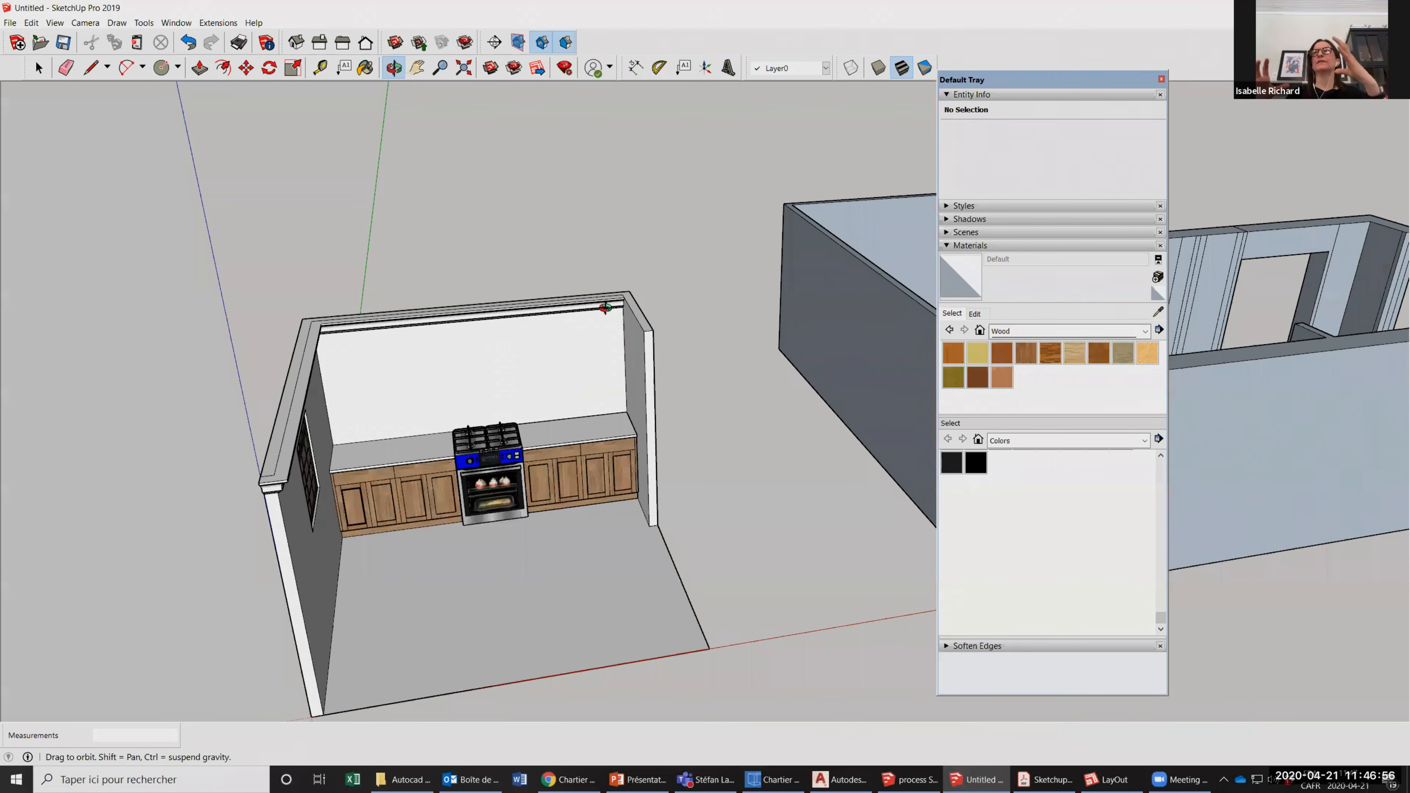
{"action": "left_click_drag", "start_coordinate": [605, 307], "coordinate": [503, 84]}
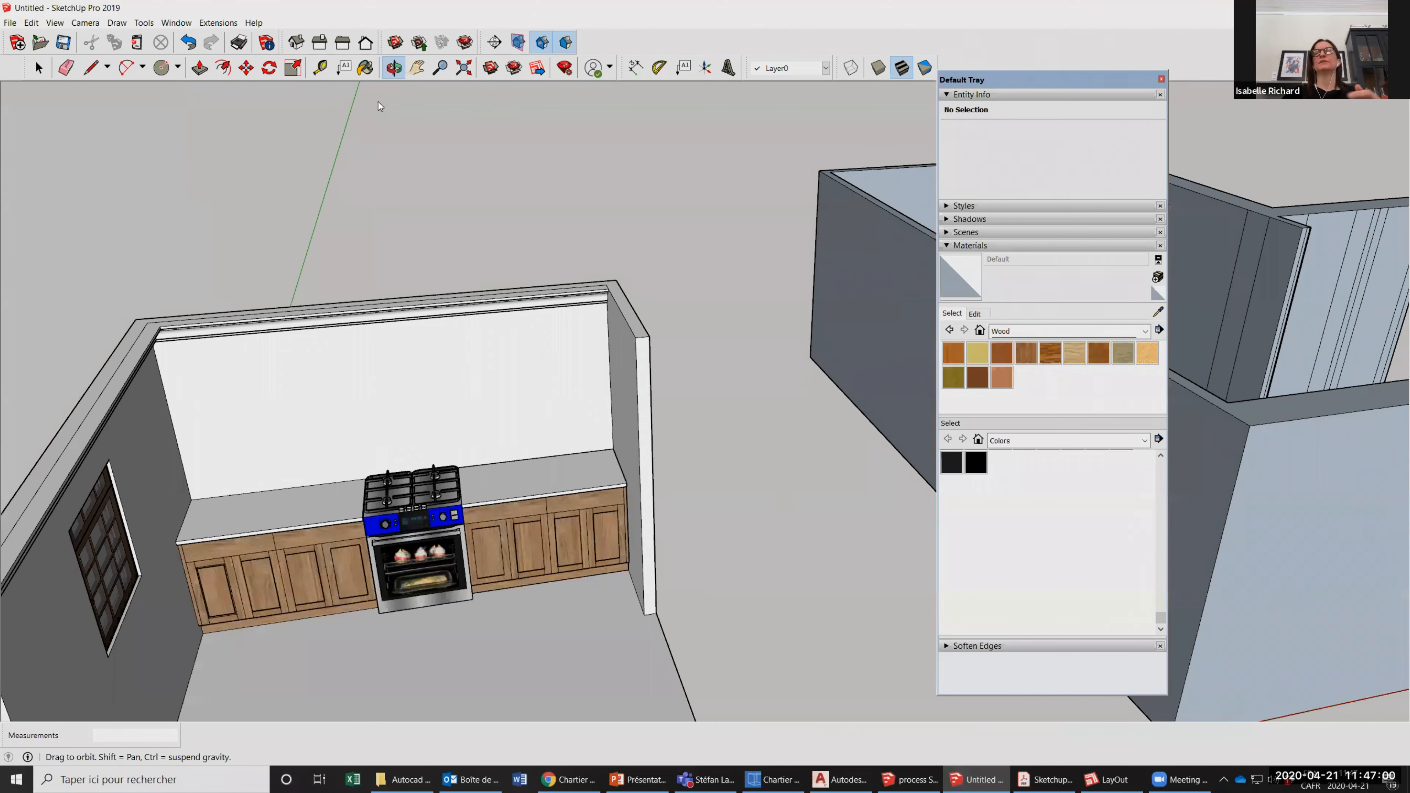
Search 3D Warehouse for "crown molding".
{"action": "scroll", "coordinate": [666, 191], "scroll_direction": "up", "scroll_amount": 2}
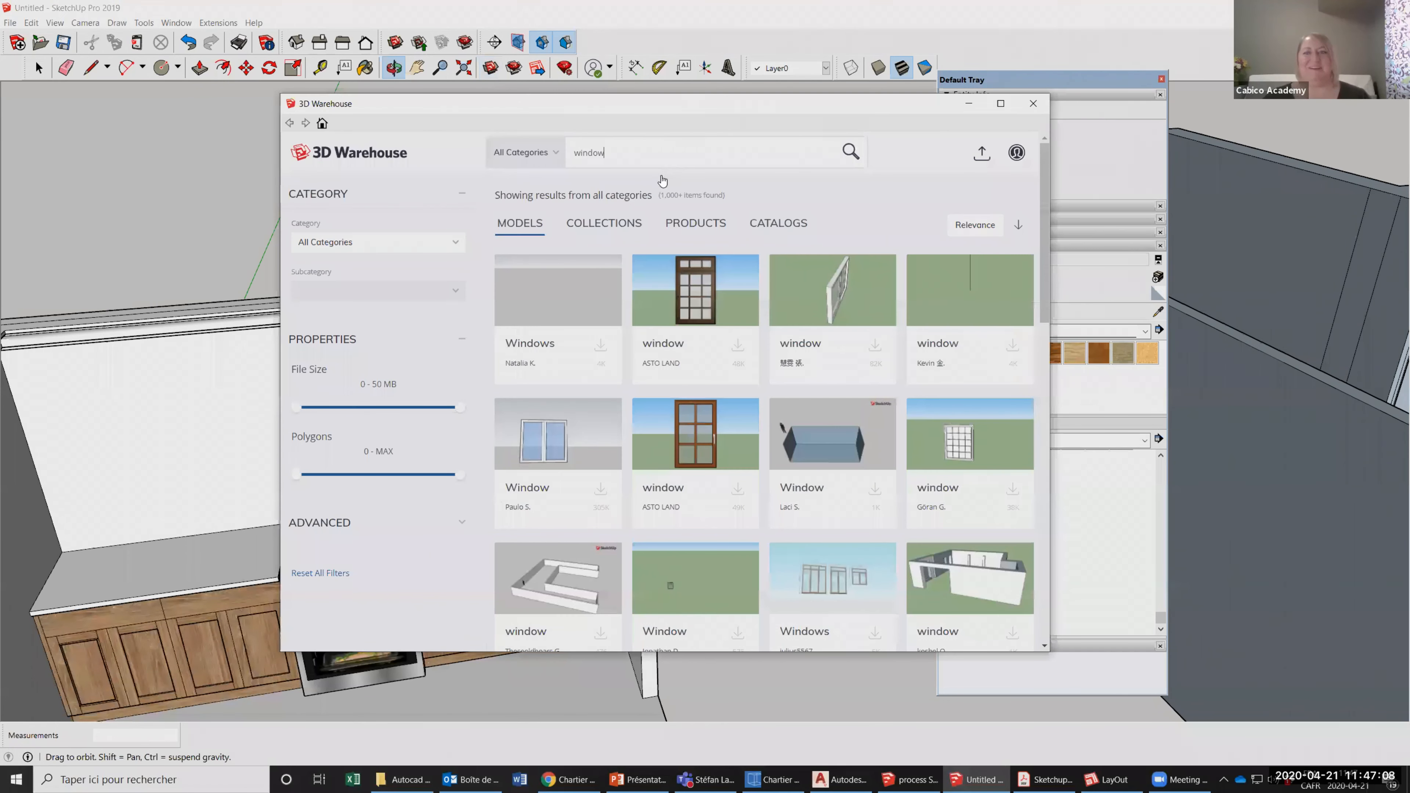
{"action": "key", "text": "BackSpace"}
{"action": "key", "text": "BackSpace"}
{"action": "key", "text": "BackSpace"}
{"action": "key", "text": "BackSpace"}
{"action": "key", "text": "BackSpace"}
{"action": "key", "text": "BackSpace"}
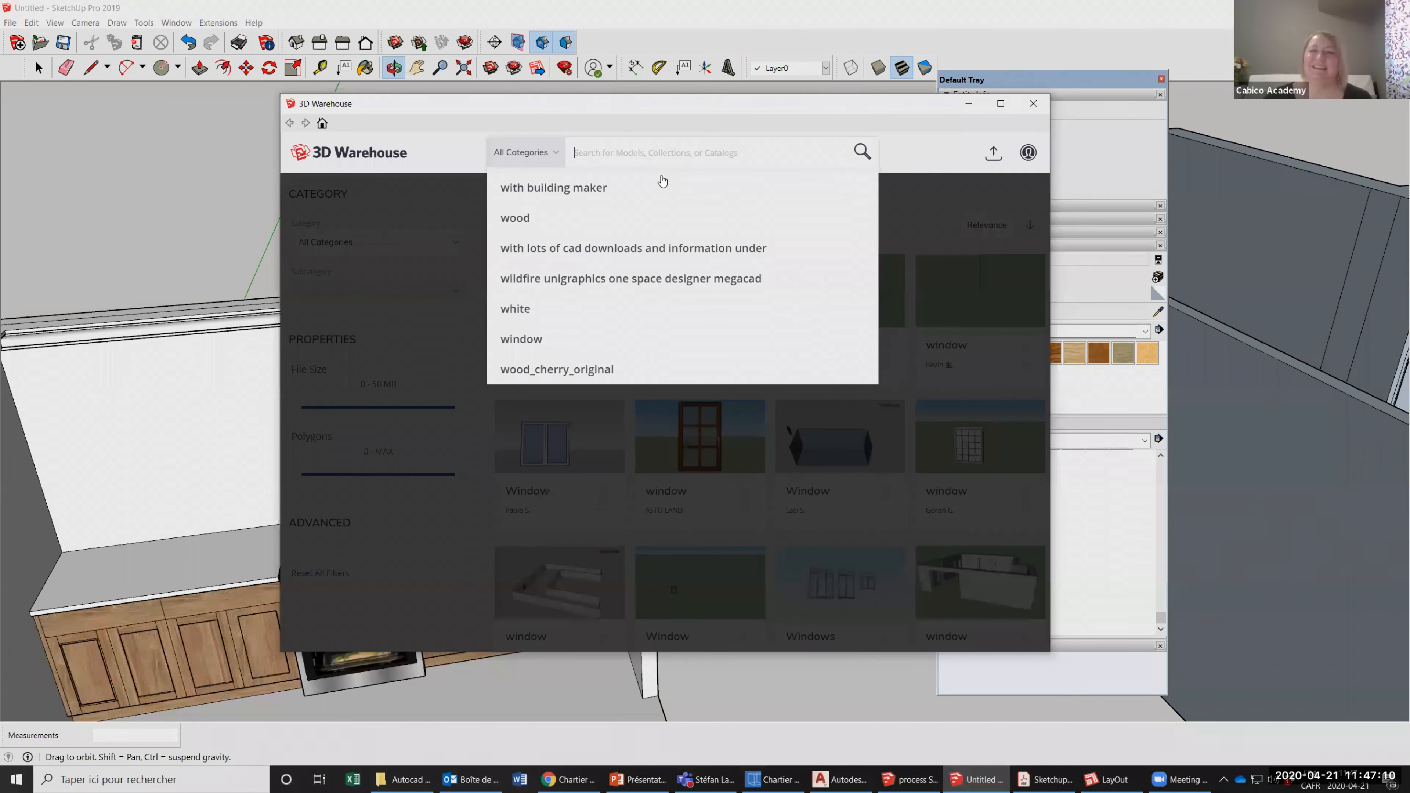
{"action": "type", "text": "crown"}
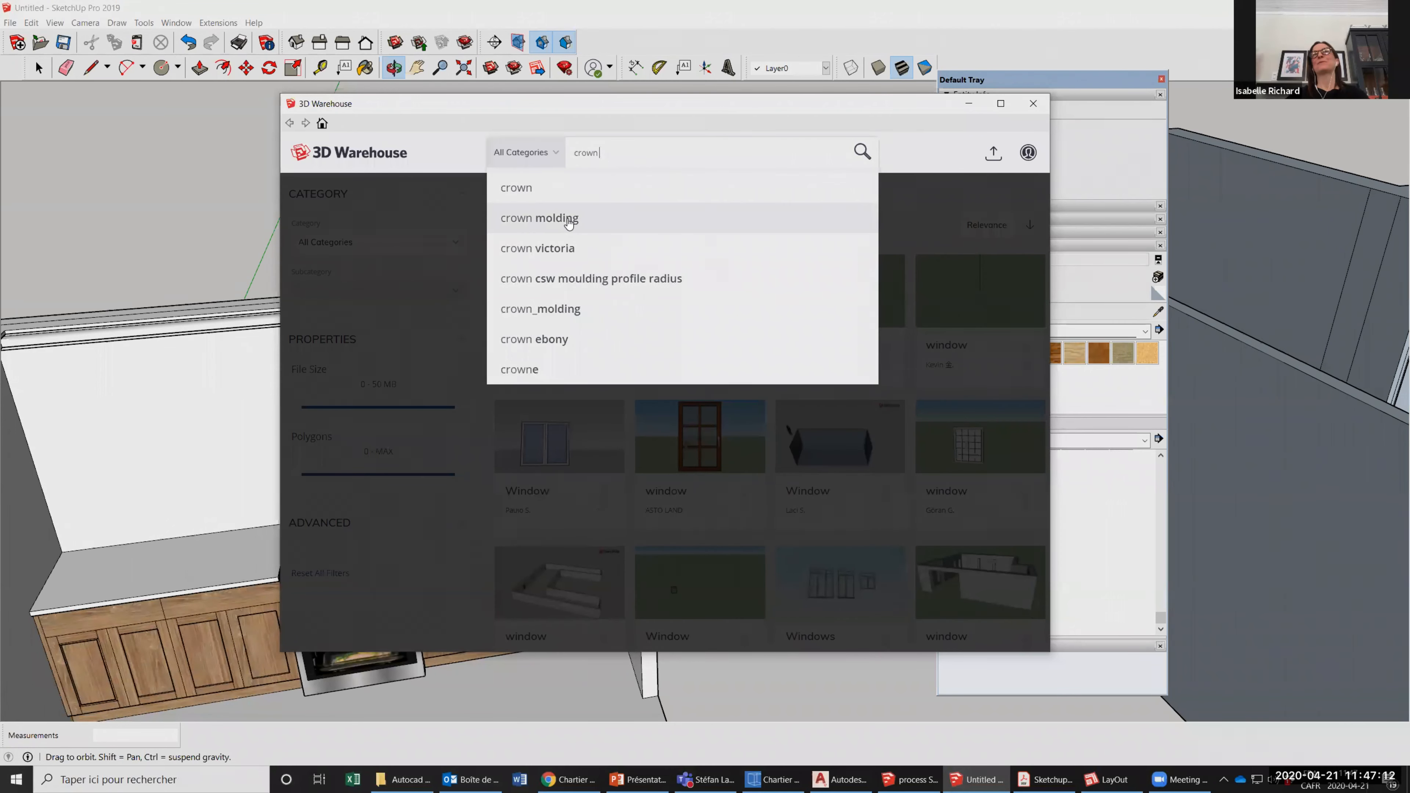
{"action": "left_click", "coordinate": [569, 222]}
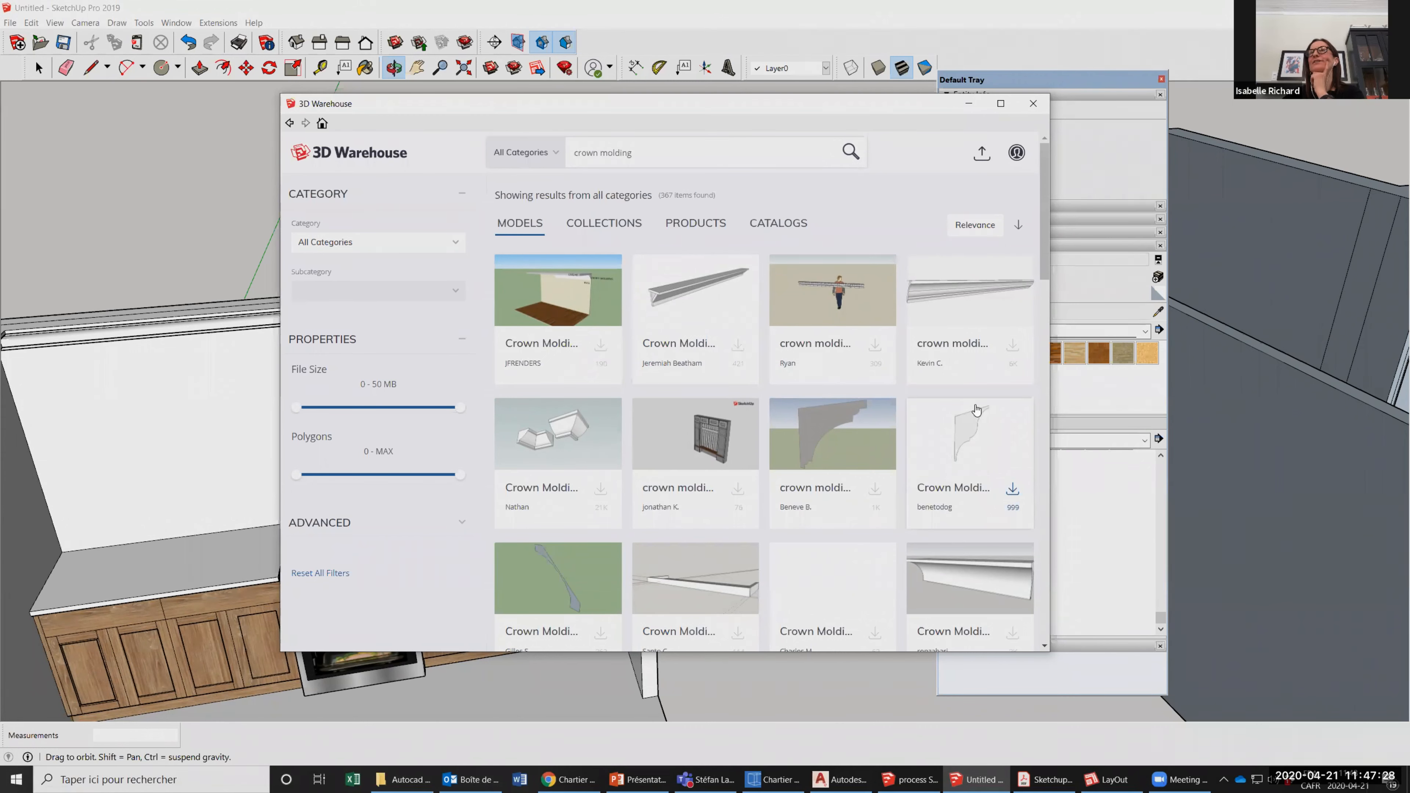
Preview the flat Crown Molding profile from the search results and return to the list of models.
{"action": "left_click", "coordinate": [966, 424]}
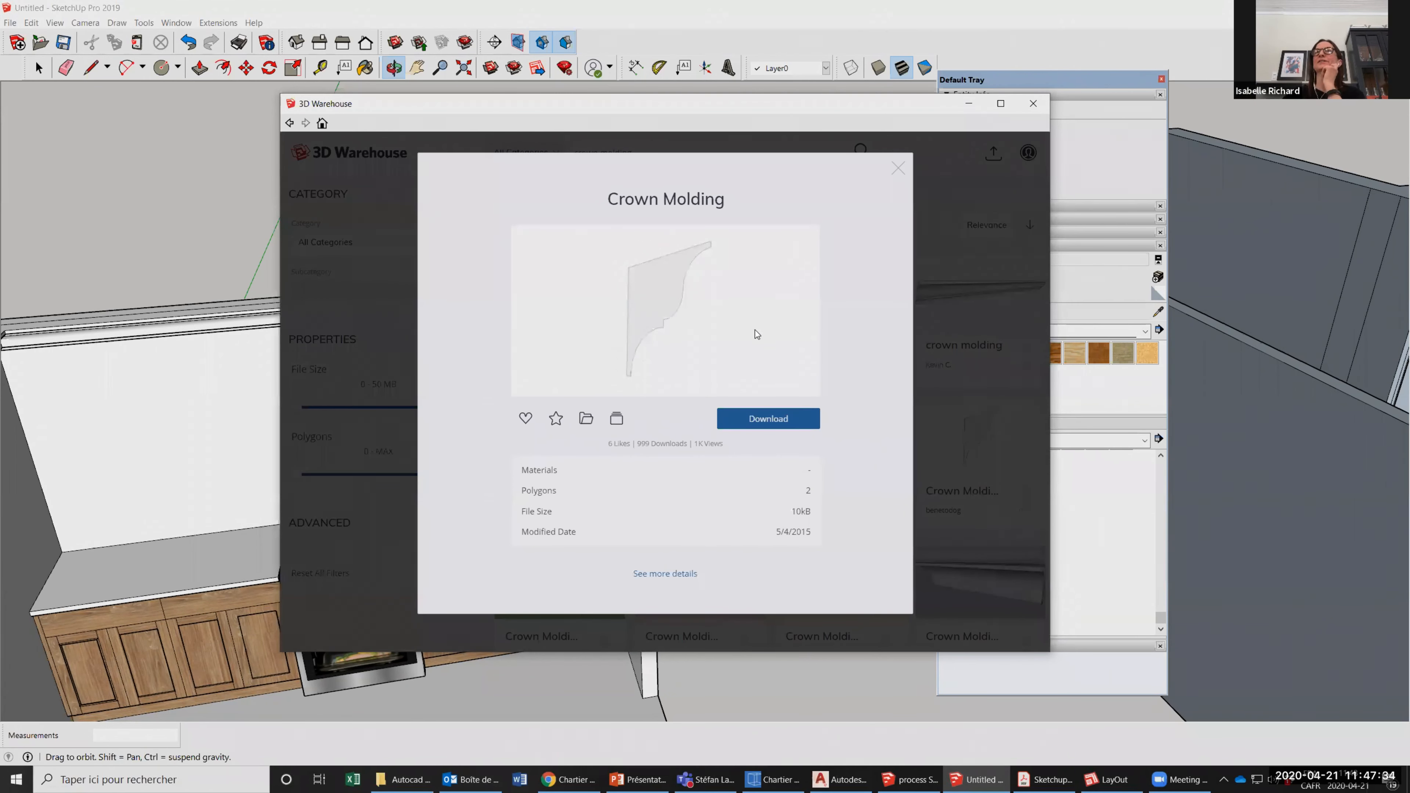
{"action": "left_click", "coordinate": [897, 168]}
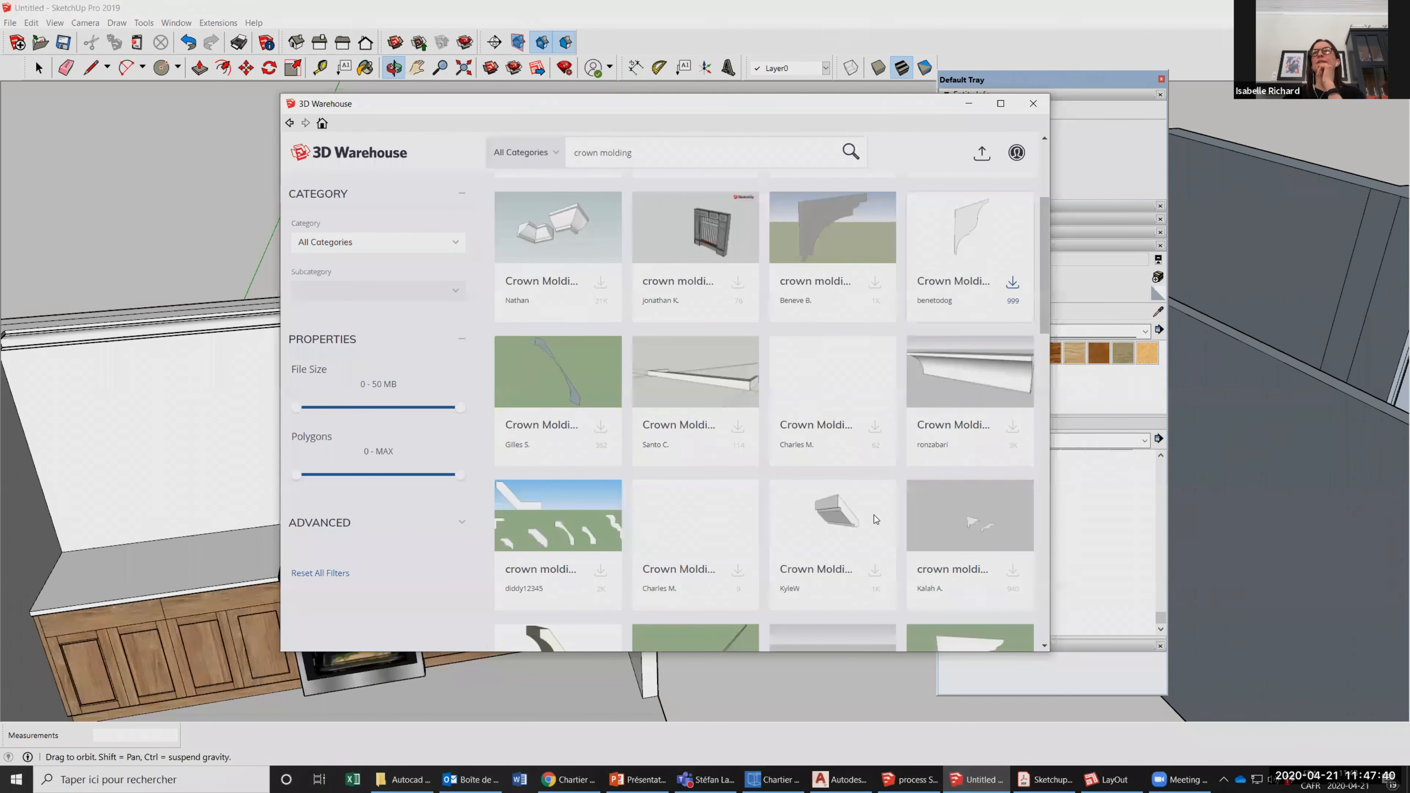
{"action": "scroll", "coordinate": [842, 447], "scroll_direction": "up", "scroll_amount": 3}
{"action": "scroll", "coordinate": [839, 438], "scroll_direction": "up", "scroll_amount": 1}
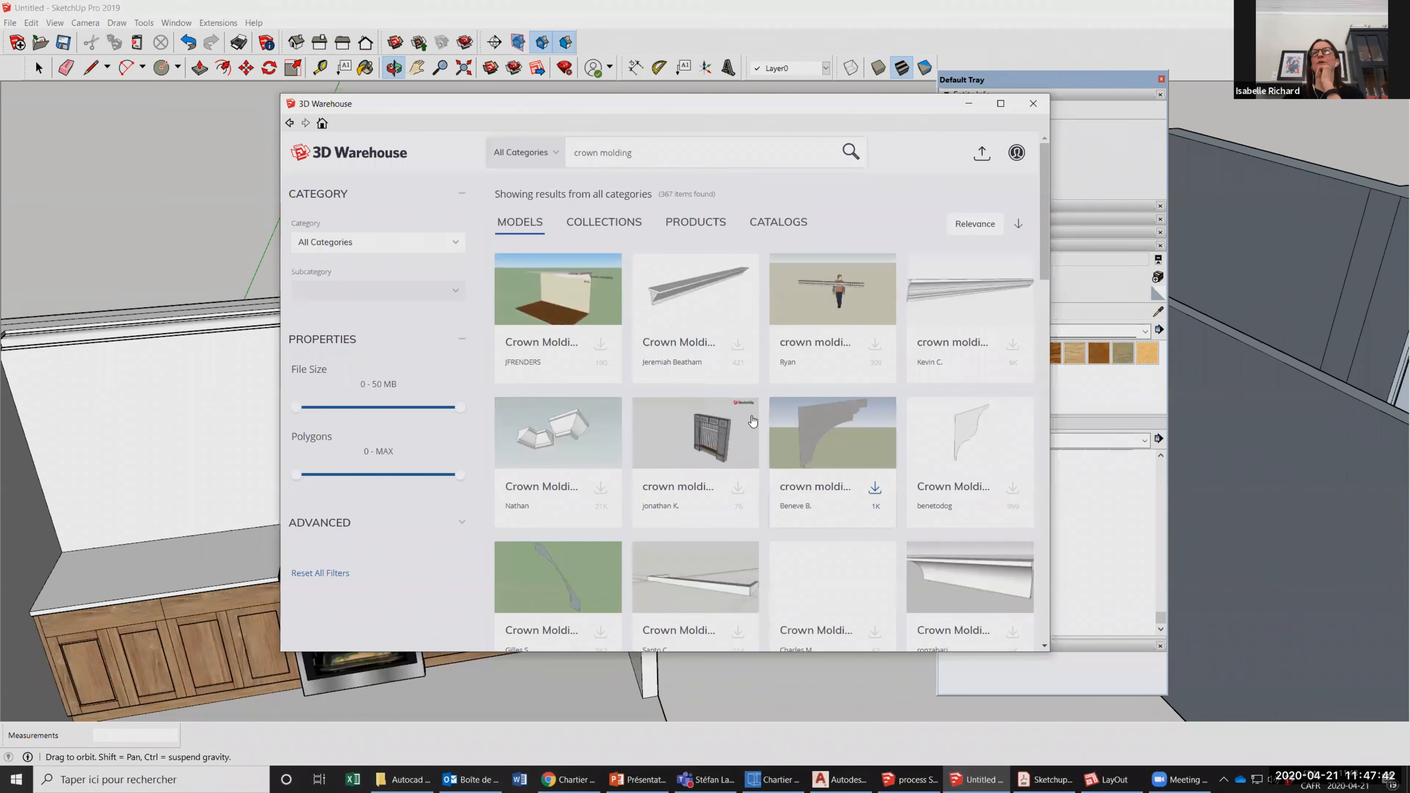
Load a Crown Molding model from the 3D Warehouse results and place it outside the kitchen's right wall.
{"action": "scroll", "coordinate": [689, 419], "scroll_direction": "down", "scroll_amount": 2}
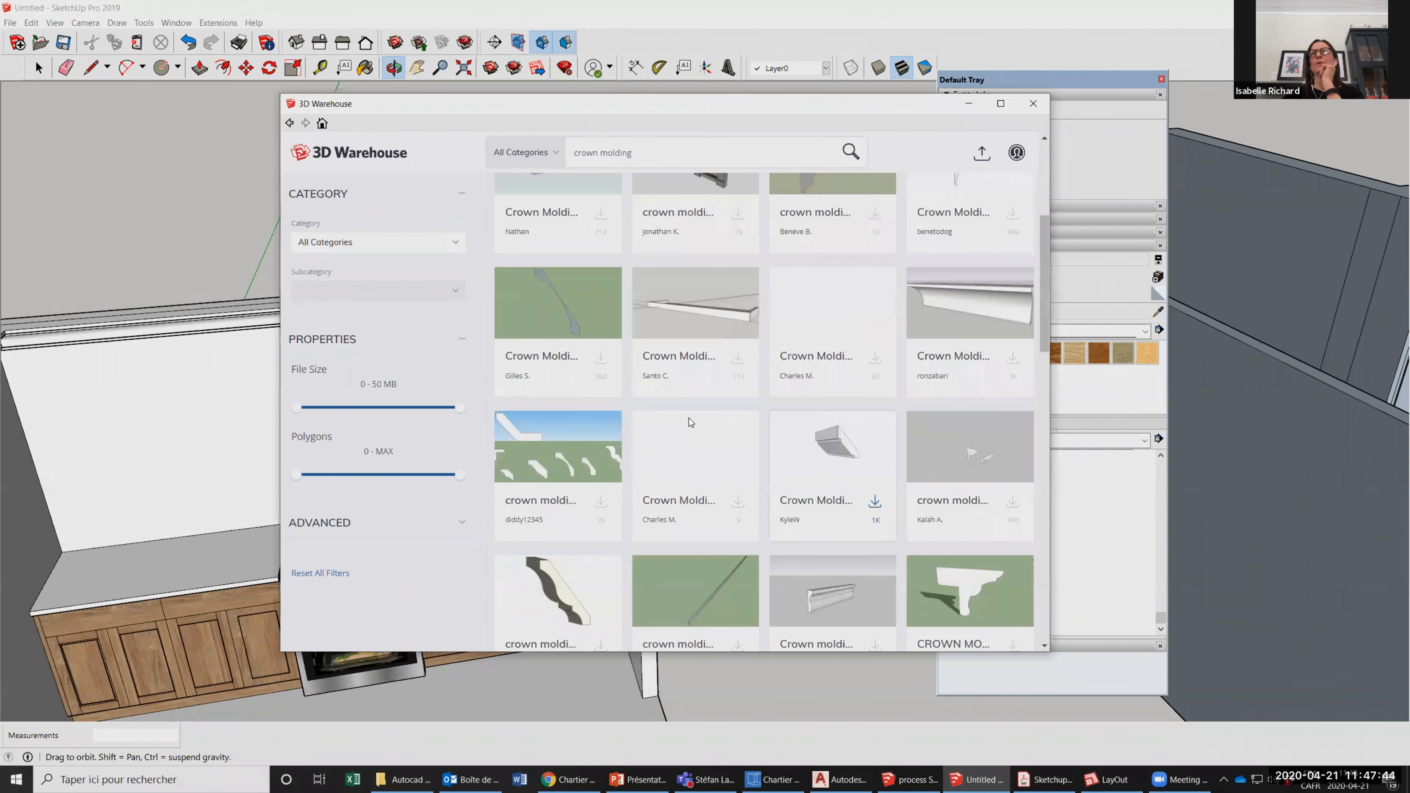
{"action": "left_click", "coordinate": [689, 418]}
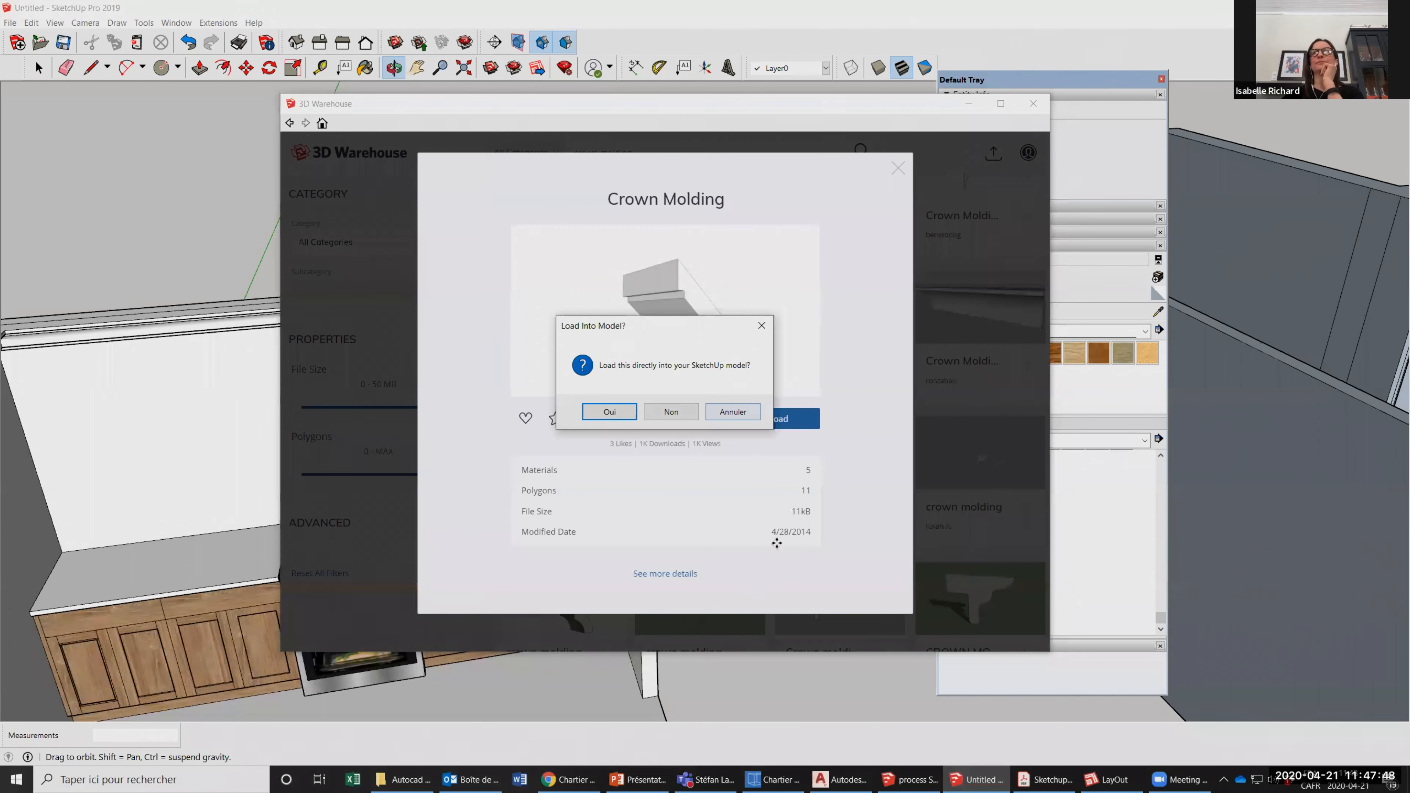
{"action": "key", "text": "Return"}
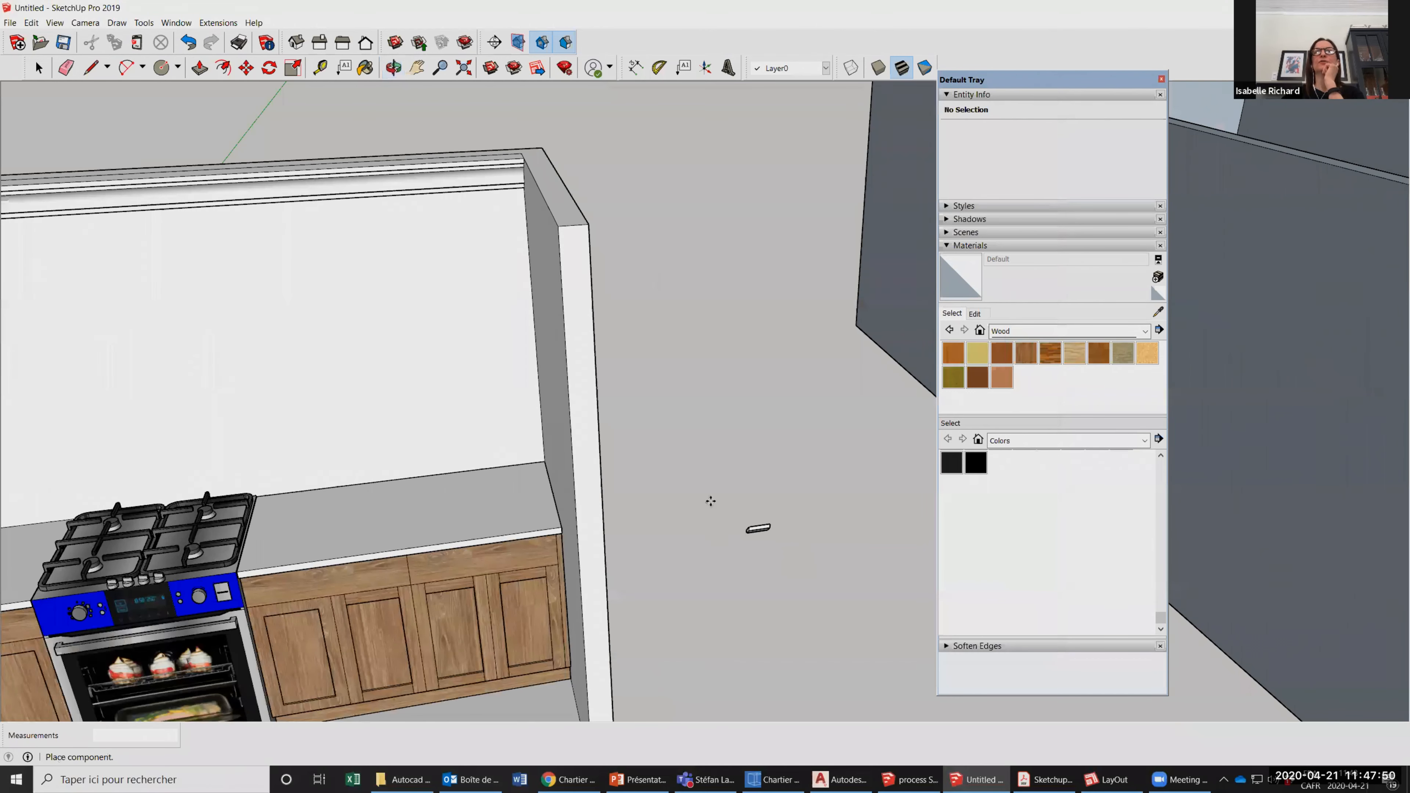
{"action": "left_click", "coordinate": [737, 432]}
{"action": "scroll", "coordinate": [778, 511], "scroll_direction": "up", "scroll_amount": 8}
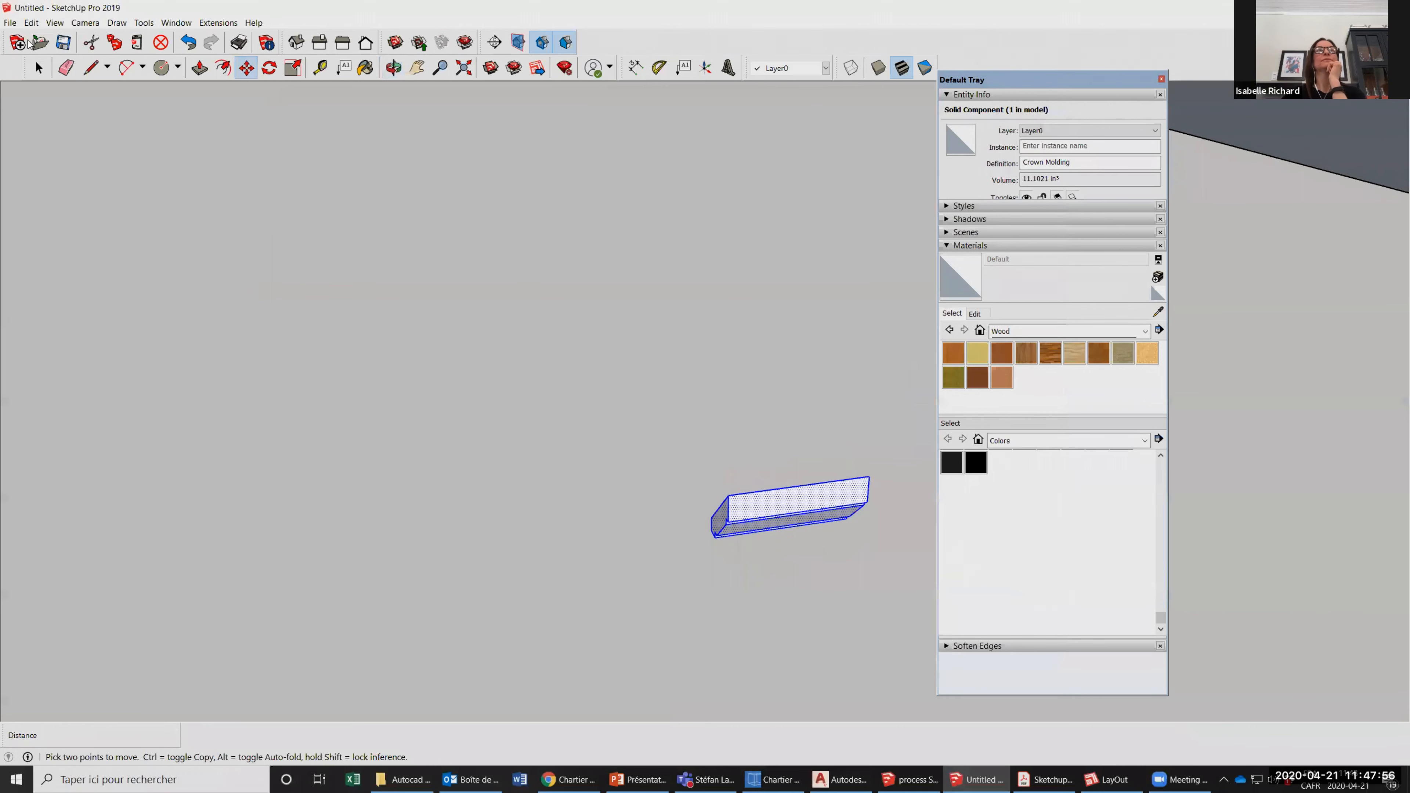
Explode the placed crown molding component and select the face and edges of its left end.
{"action": "key", "text": "space"}
{"action": "left_click_drag", "start_coordinate": [649, 460], "coordinate": [738, 565]}
{"action": "scroll", "coordinate": [678, 530], "scroll_direction": "up", "scroll_amount": 3}
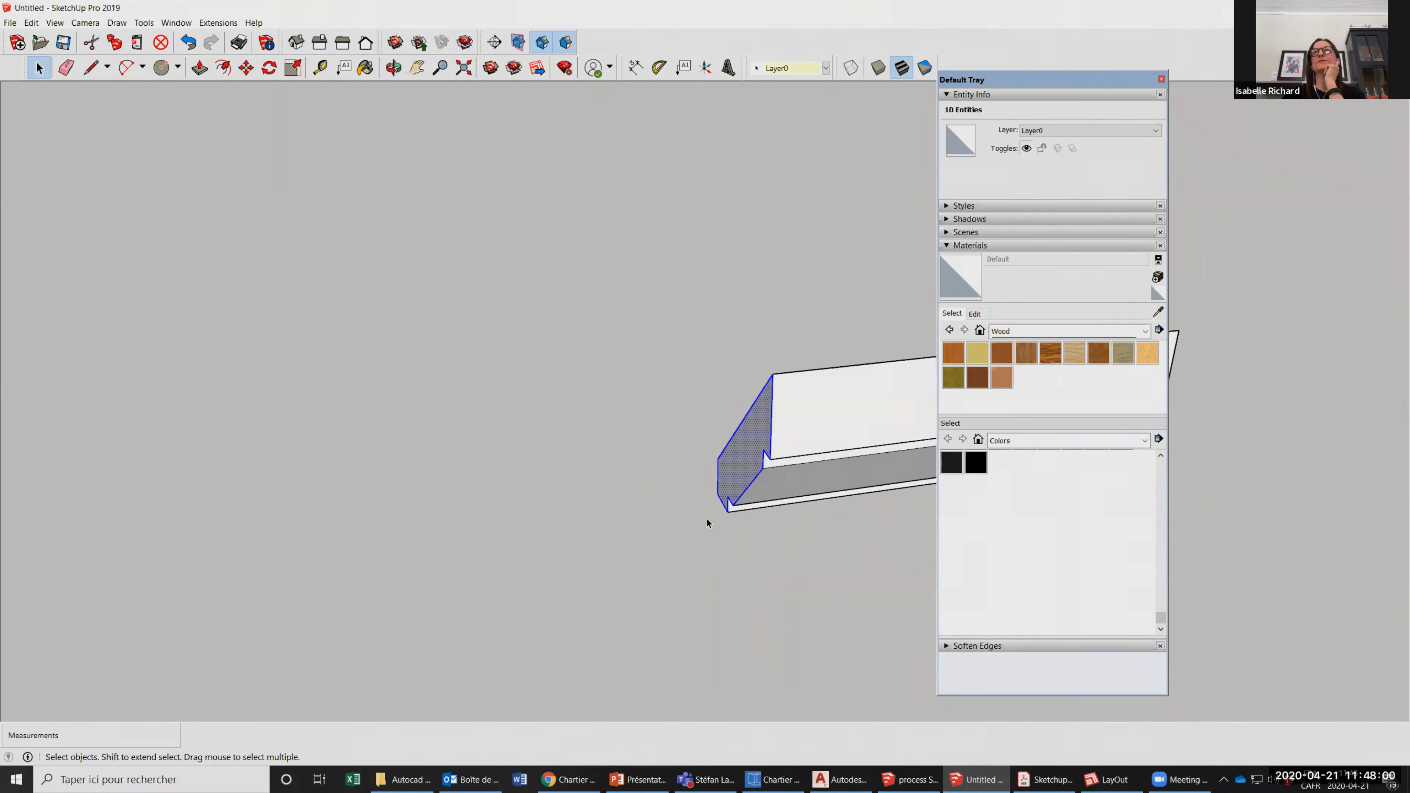
{"action": "scroll", "coordinate": [678, 476], "scroll_direction": "up", "scroll_amount": 3}
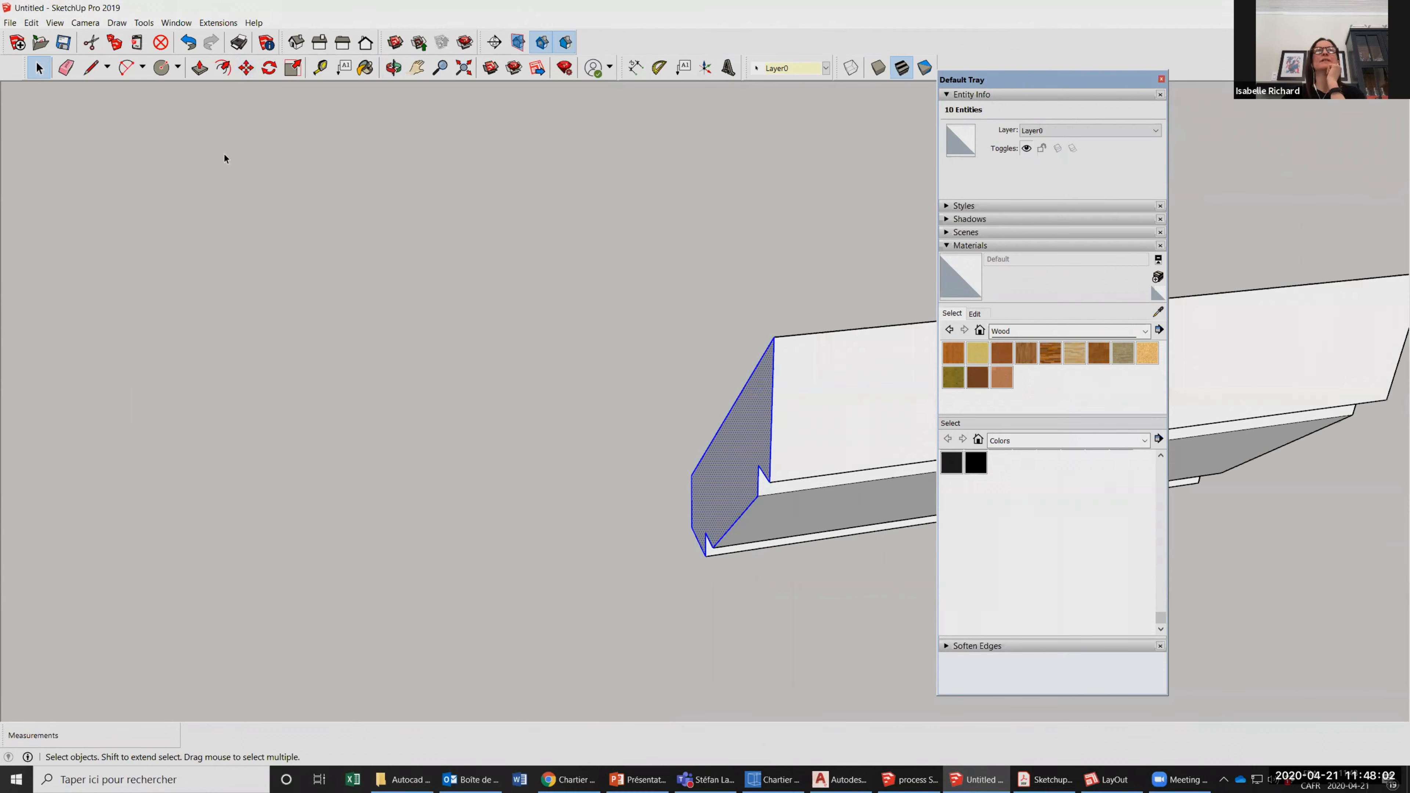
Try to move the crown molding's left end profile from its upper corner.
{"action": "left_click", "coordinate": [242, 68]}
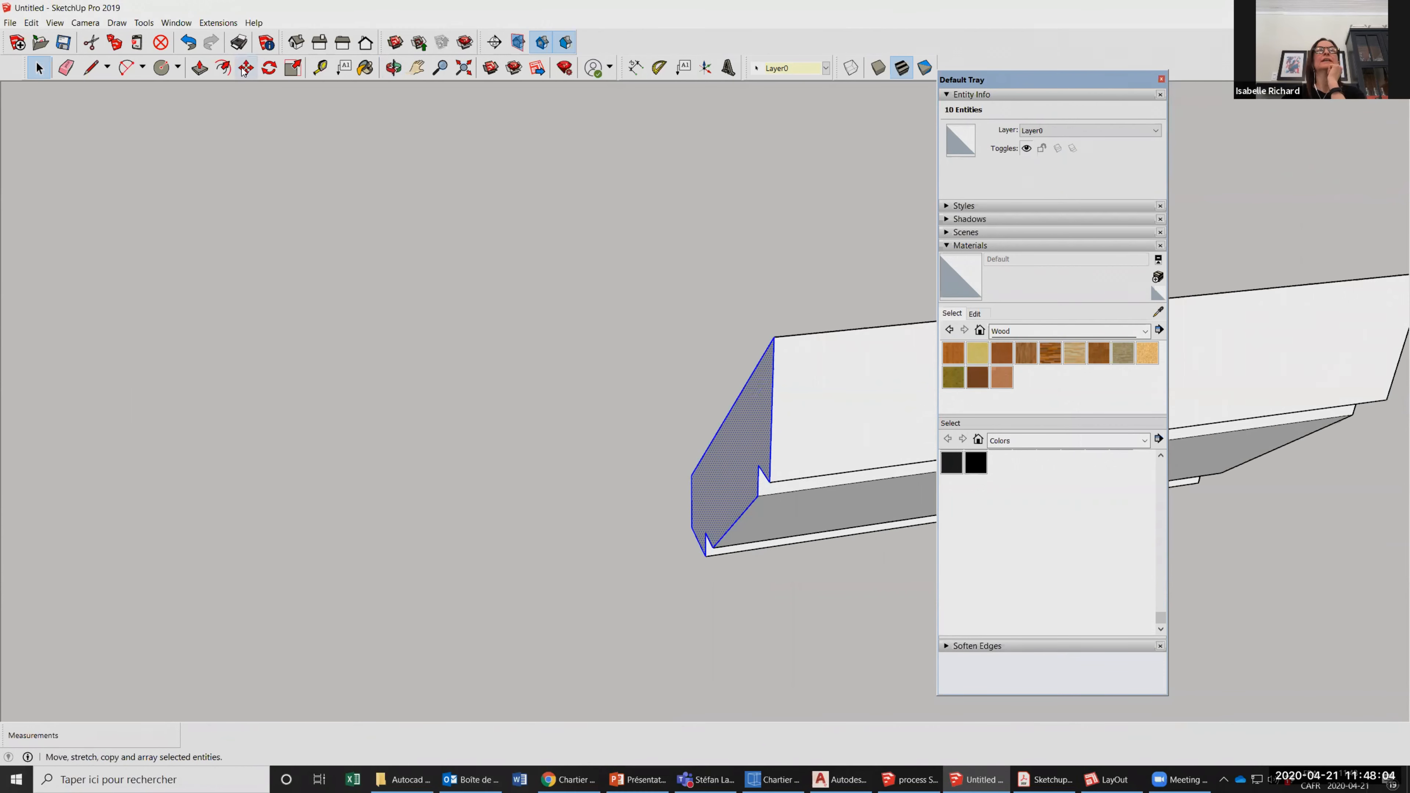
{"action": "left_click", "coordinate": [775, 337]}
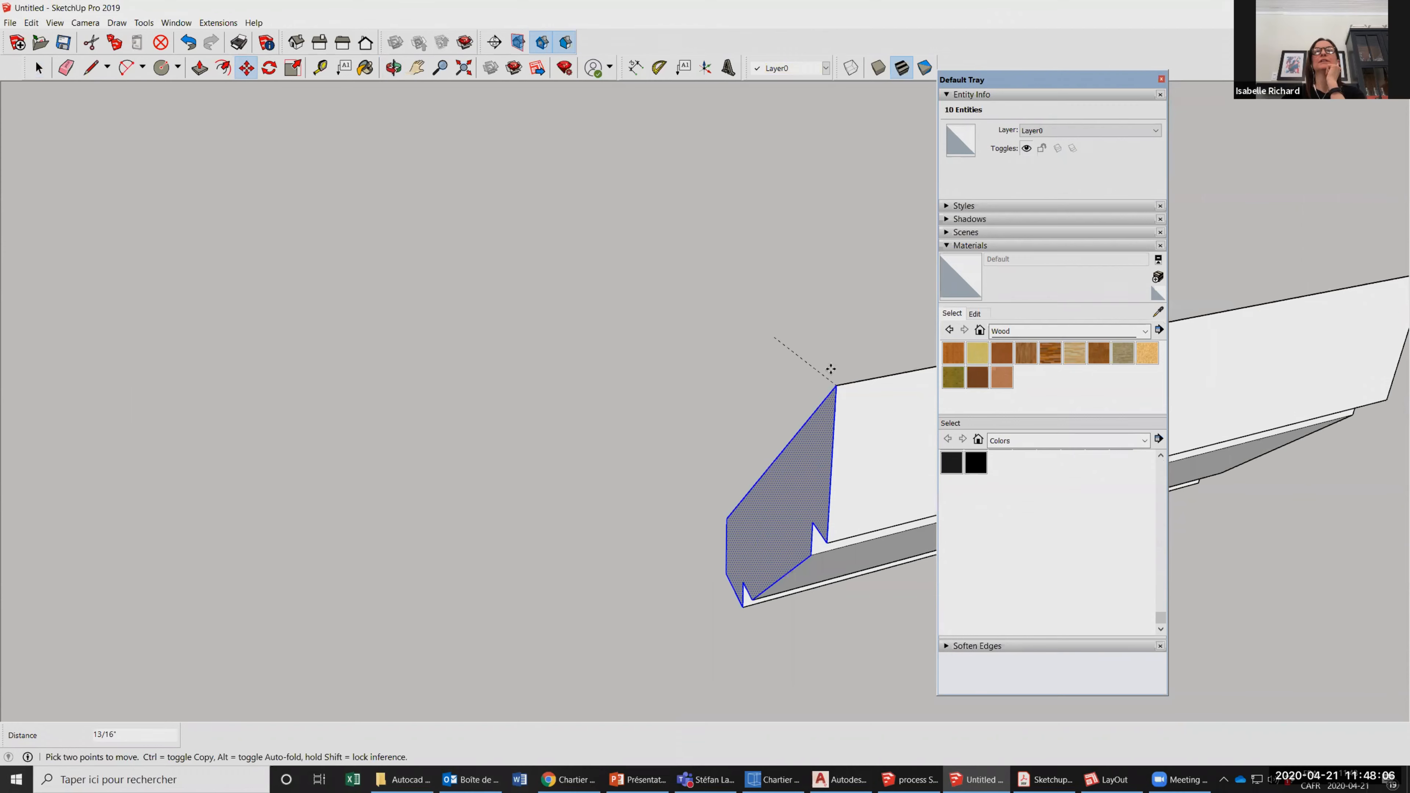
{"action": "scroll", "coordinate": [735, 365], "scroll_direction": "down", "scroll_amount": 3}
{"action": "left_click", "coordinate": [39, 69]}
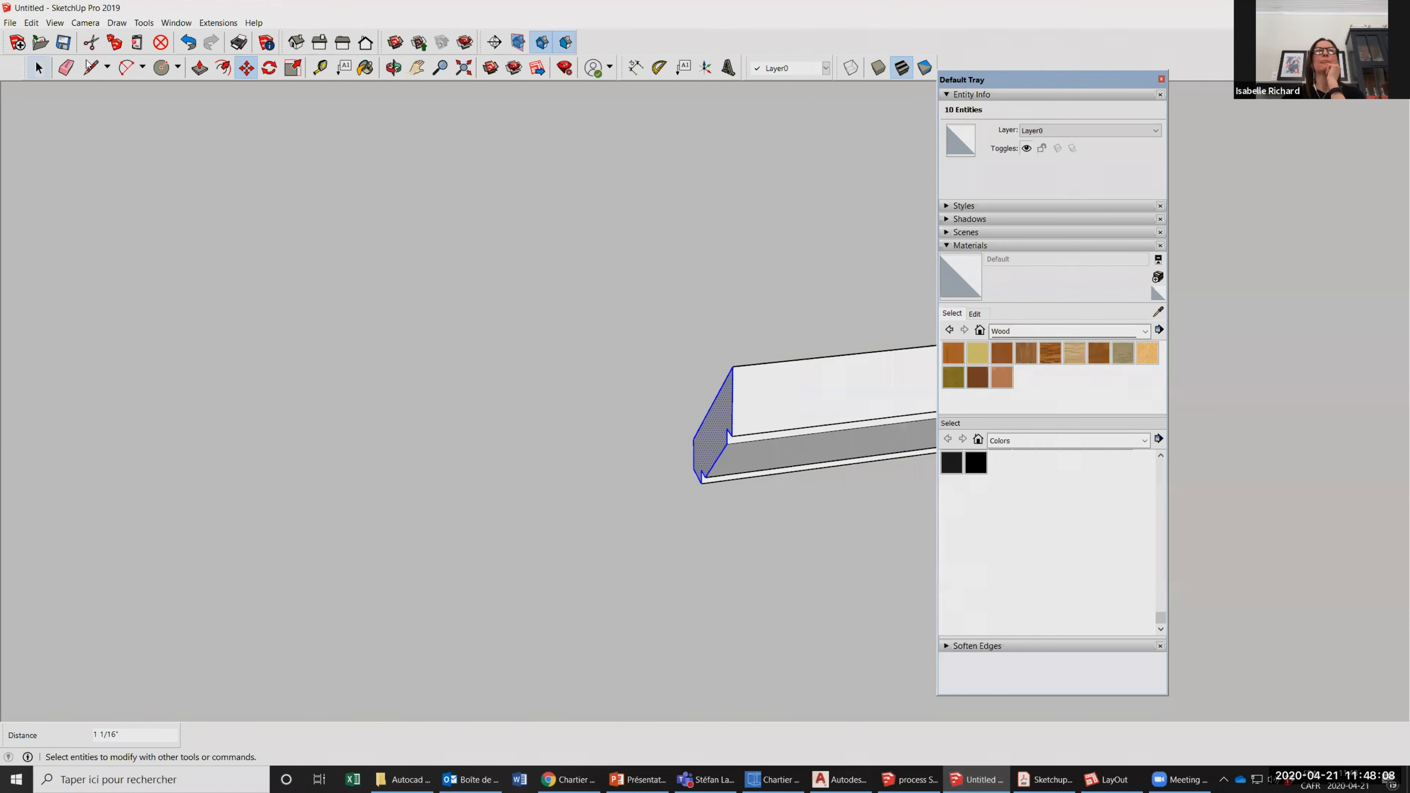
{"action": "right_click", "coordinate": [774, 426]}
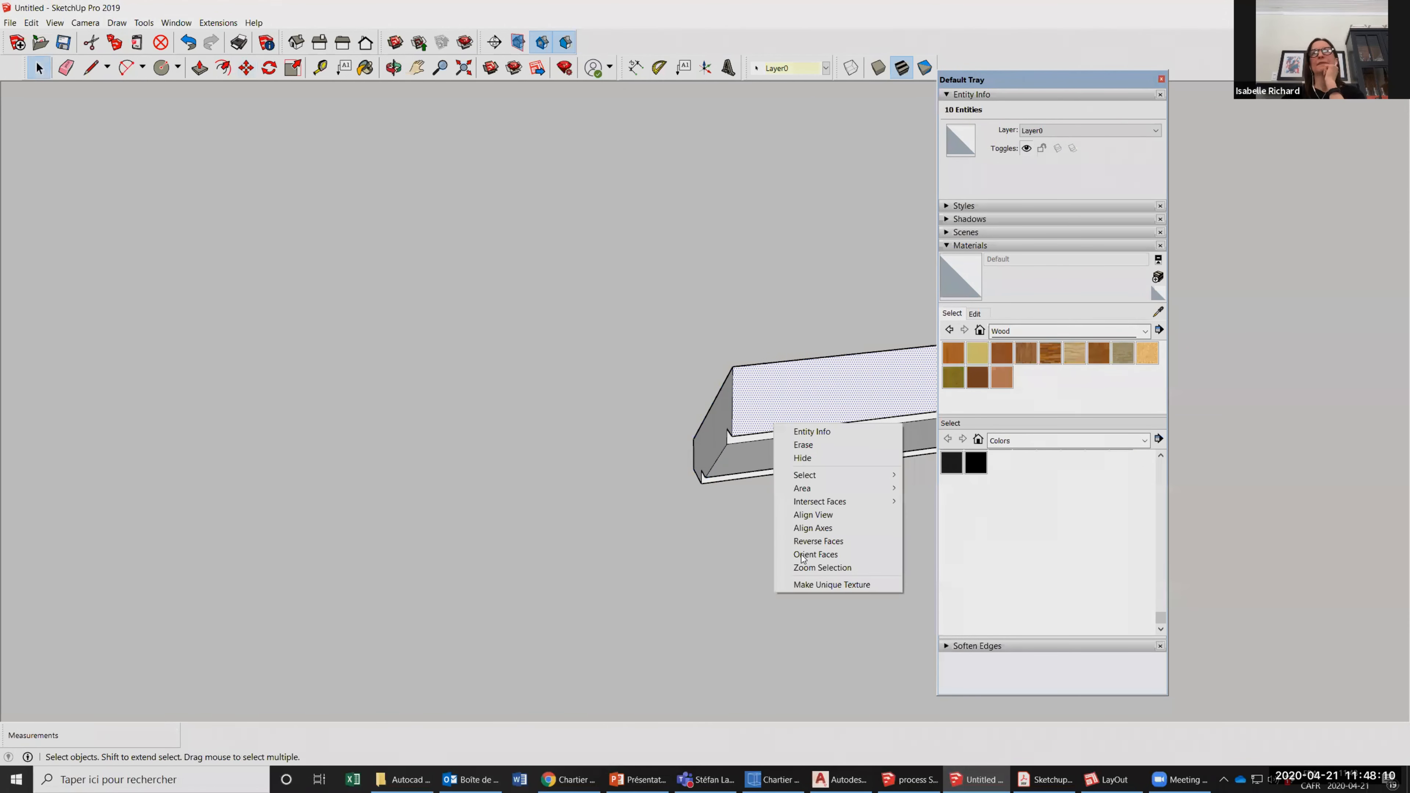
{"action": "right_click", "coordinate": [713, 424]}
{"action": "left_click", "coordinate": [381, 396]}
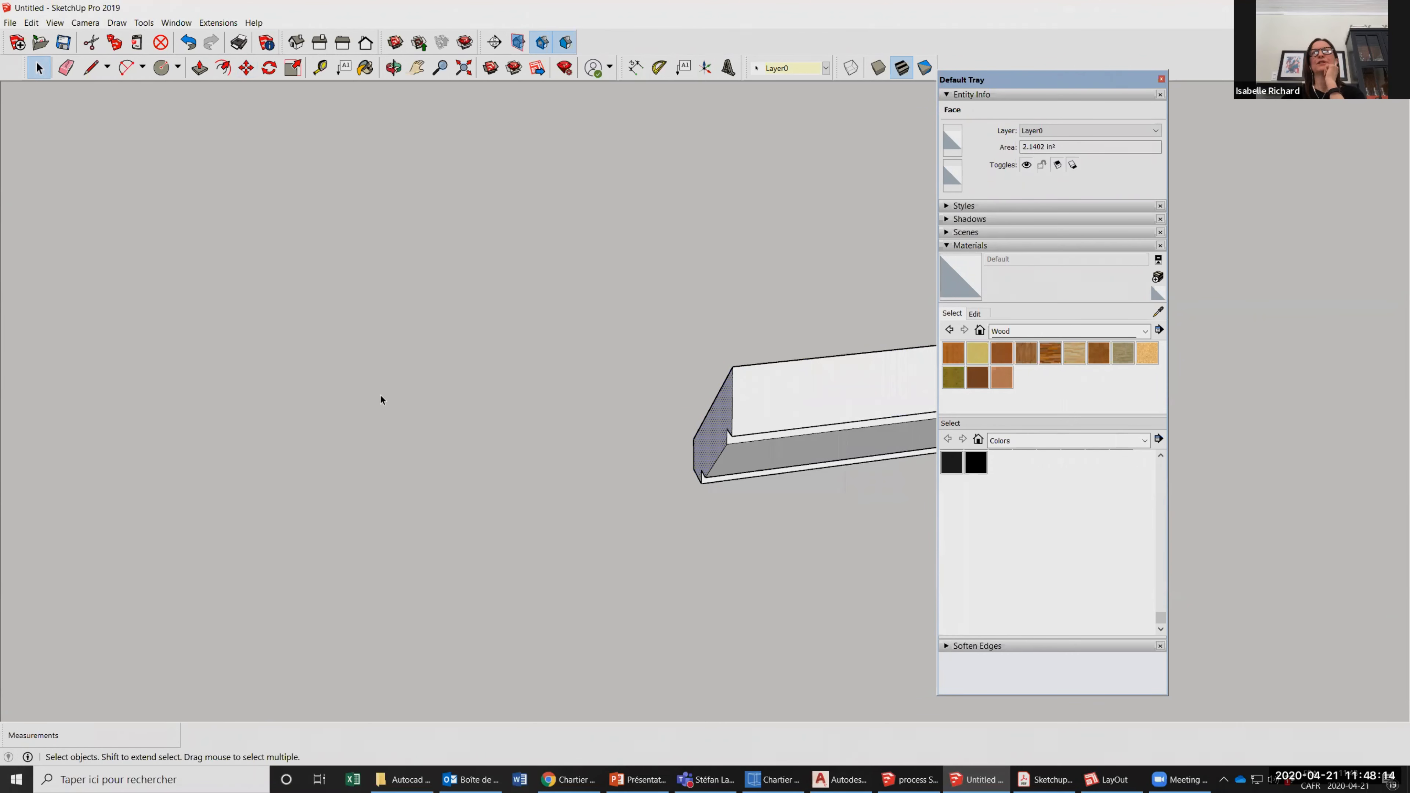
{"action": "scroll", "coordinate": [381, 396], "scroll_direction": "down", "scroll_amount": 3}
{"action": "left_click_drag", "start_coordinate": [454, 302], "coordinate": [917, 514]}
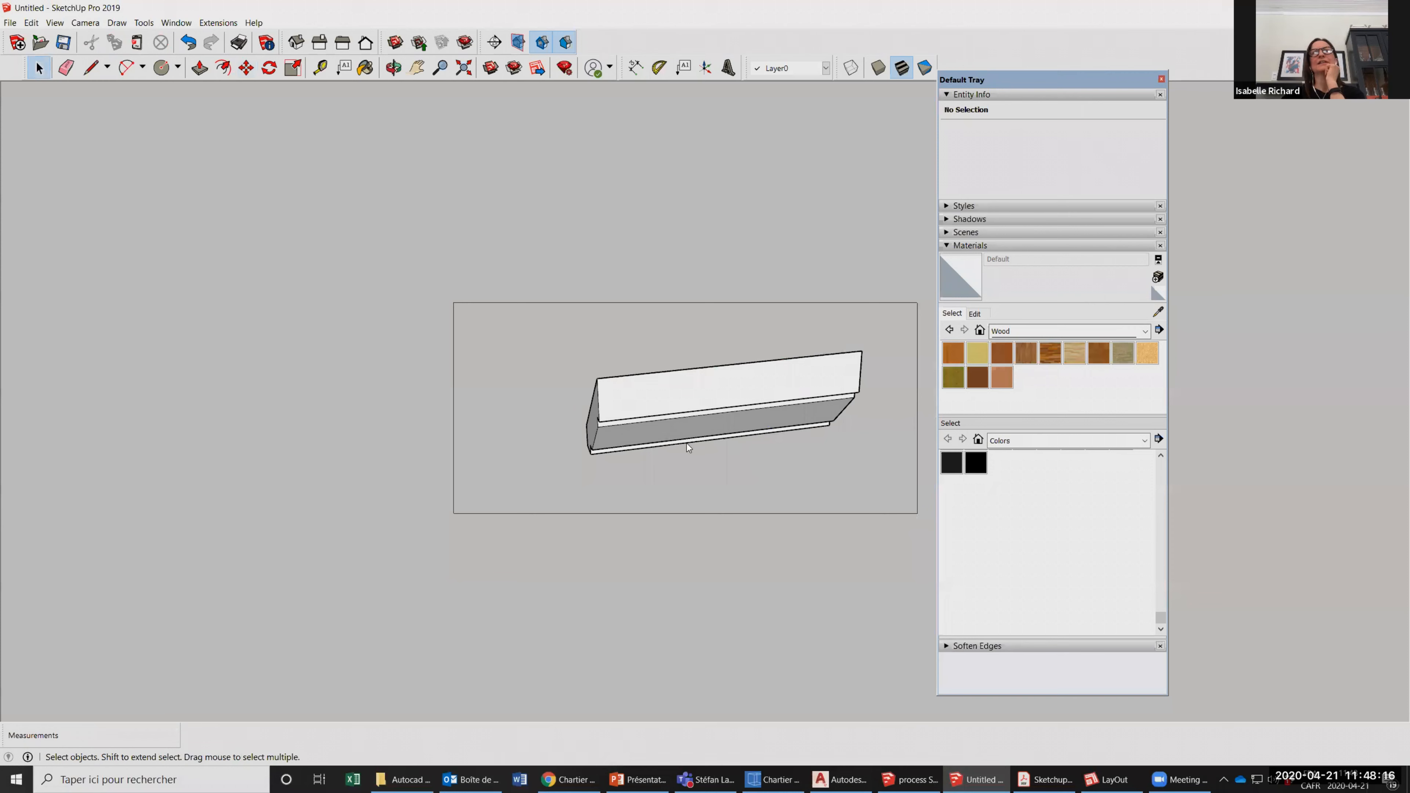
{"action": "right_click", "coordinate": [648, 380]}
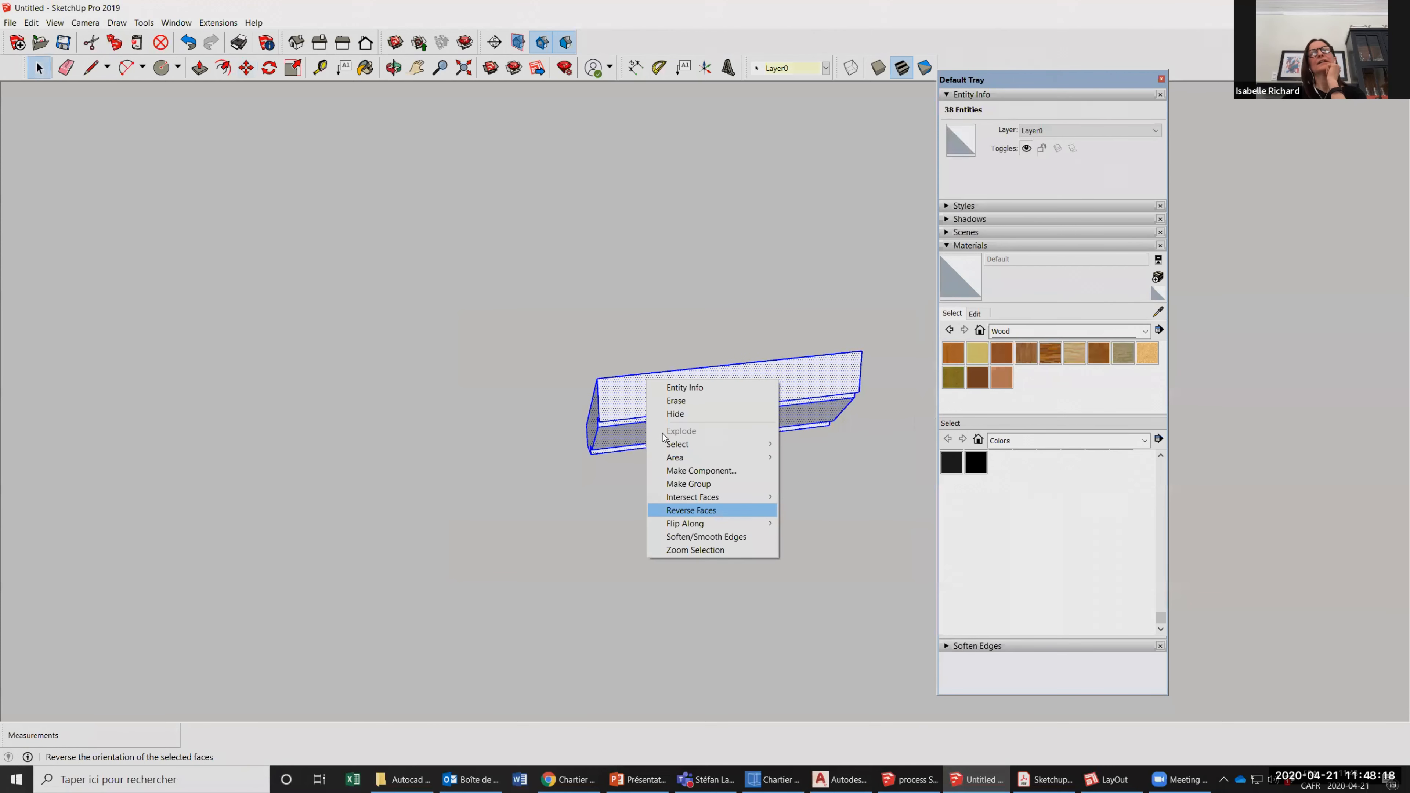
{"action": "left_click", "coordinate": [589, 416]}
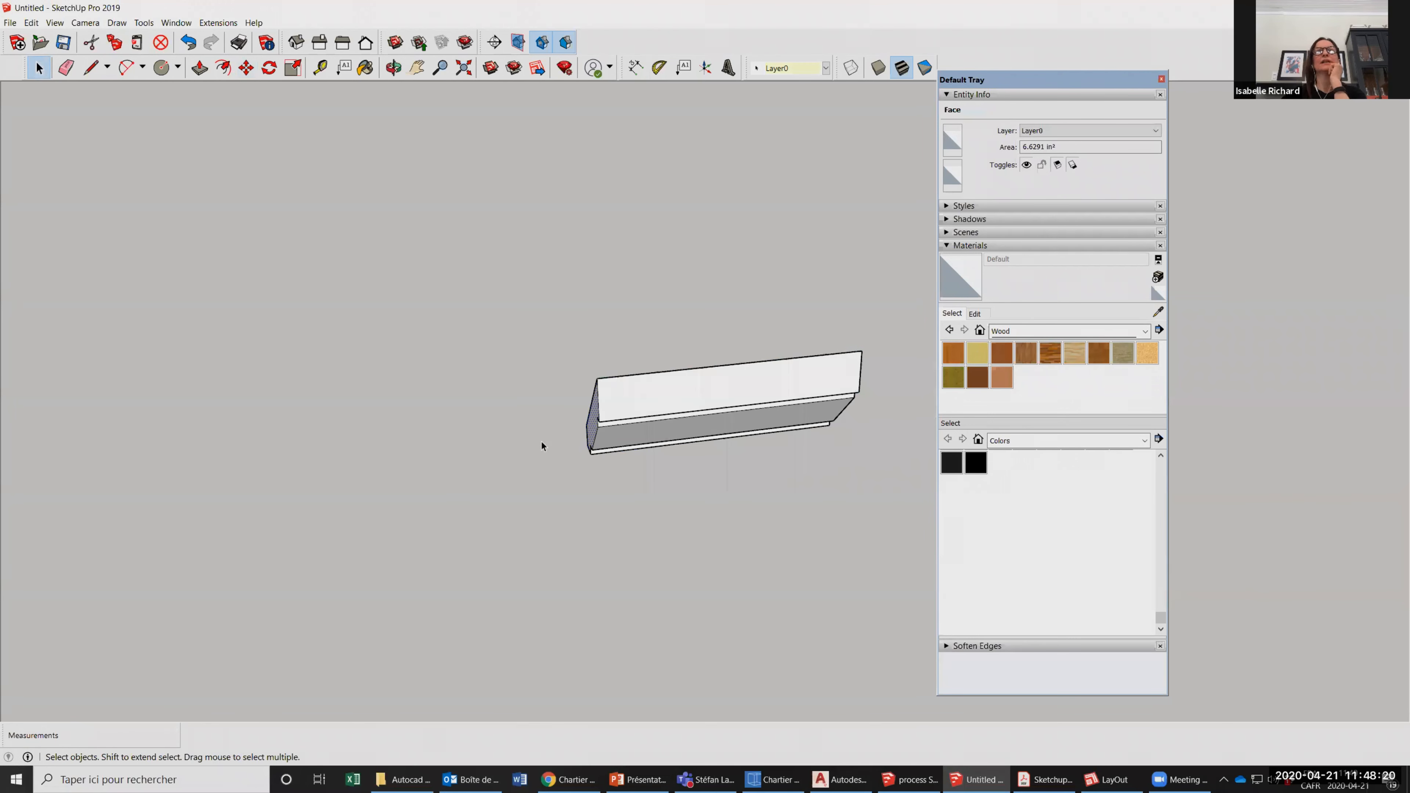
Select the crown molding's left end face with all its outline edges and try to rotate that profile.
{"action": "scroll", "coordinate": [561, 419], "scroll_direction": "up", "scroll_amount": 3}
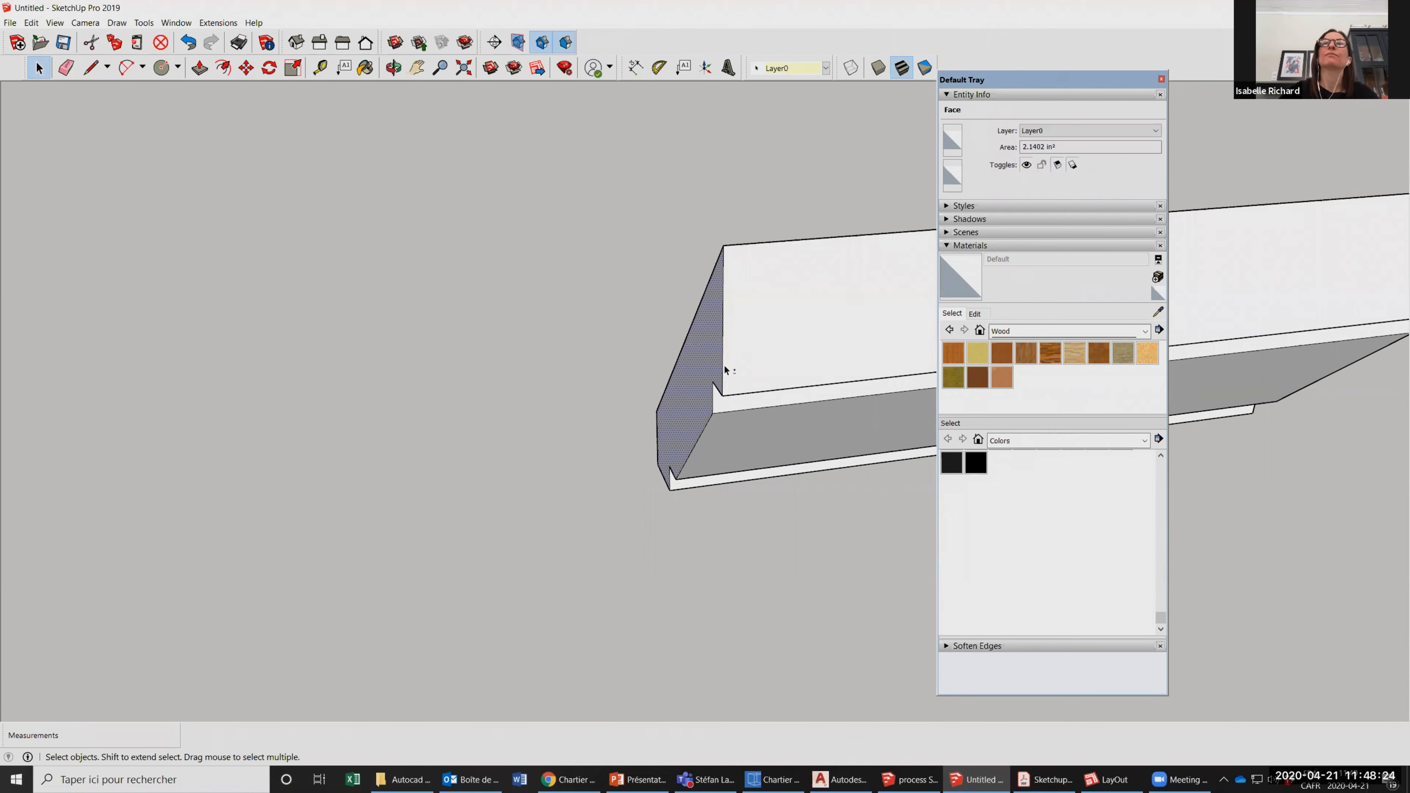
{"action": "left_click", "coordinate": [723, 388], "text": "shift"}
{"action": "scroll", "coordinate": [723, 388], "scroll_direction": "up", "scroll_amount": 2}
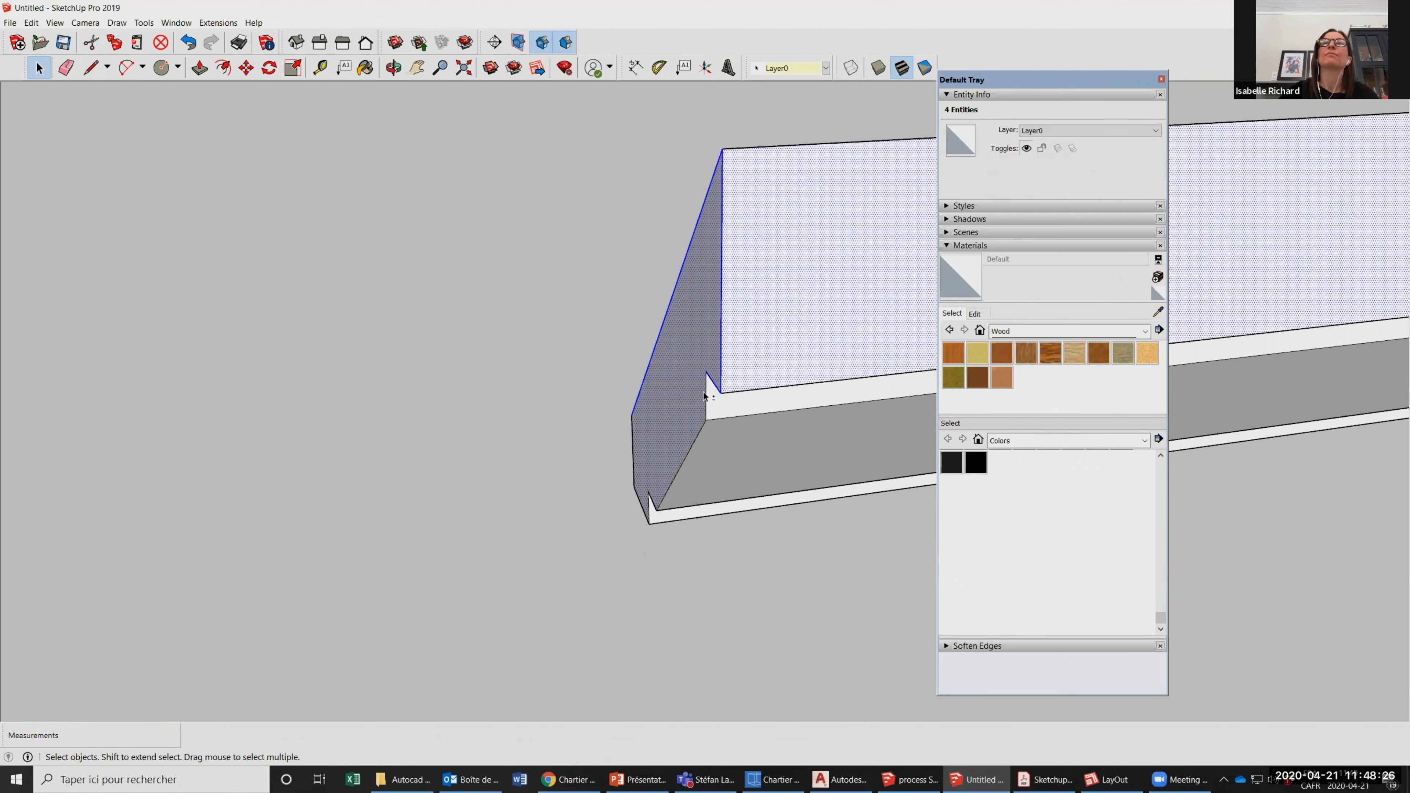
{"action": "left_click", "coordinate": [705, 392], "text": "shift"}
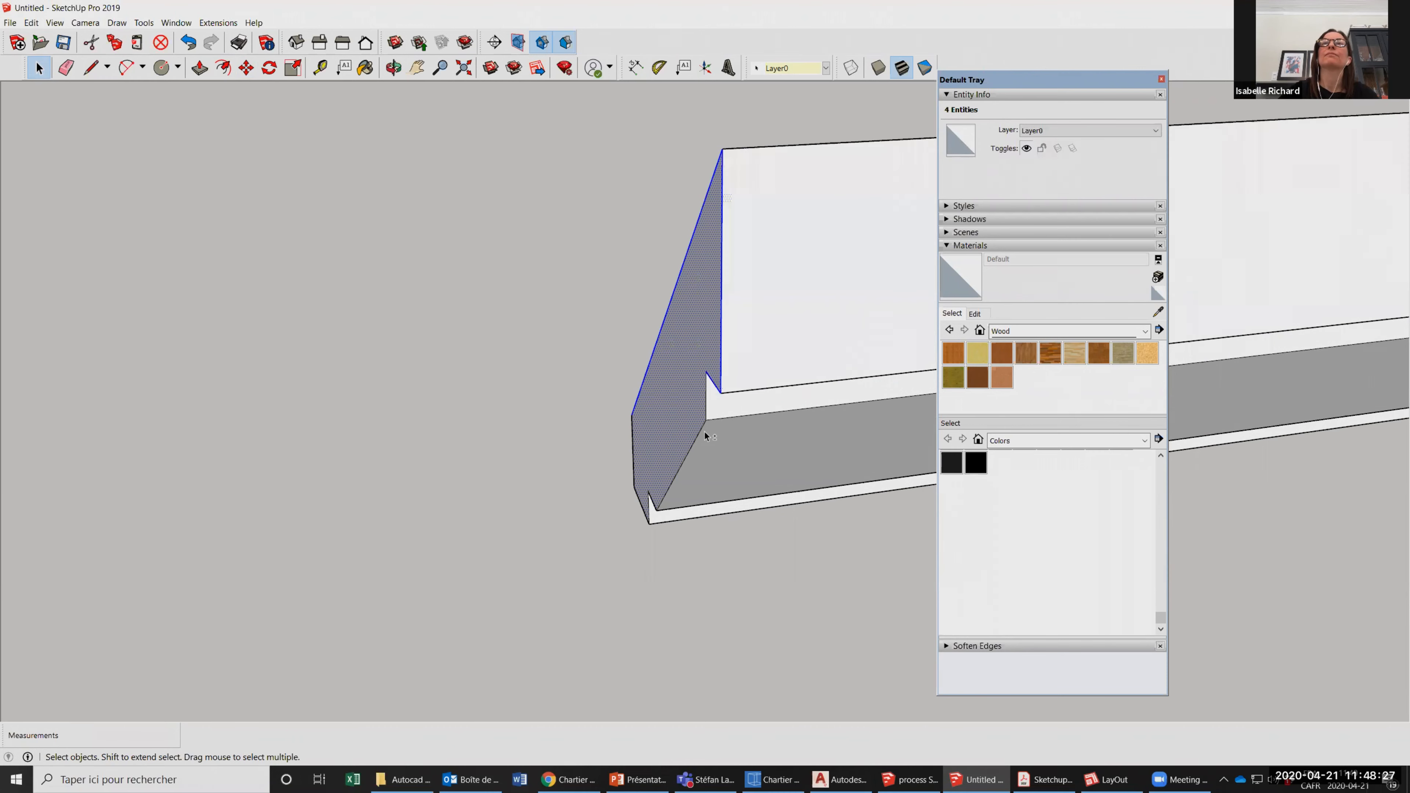
{"action": "left_click", "coordinate": [660, 502], "text": "shift"}
{"action": "left_click", "coordinate": [651, 501], "text": "shift"}
{"action": "left_click", "coordinate": [636, 495], "text": "shift"}
{"action": "left_click", "coordinate": [634, 460], "text": "shift"}
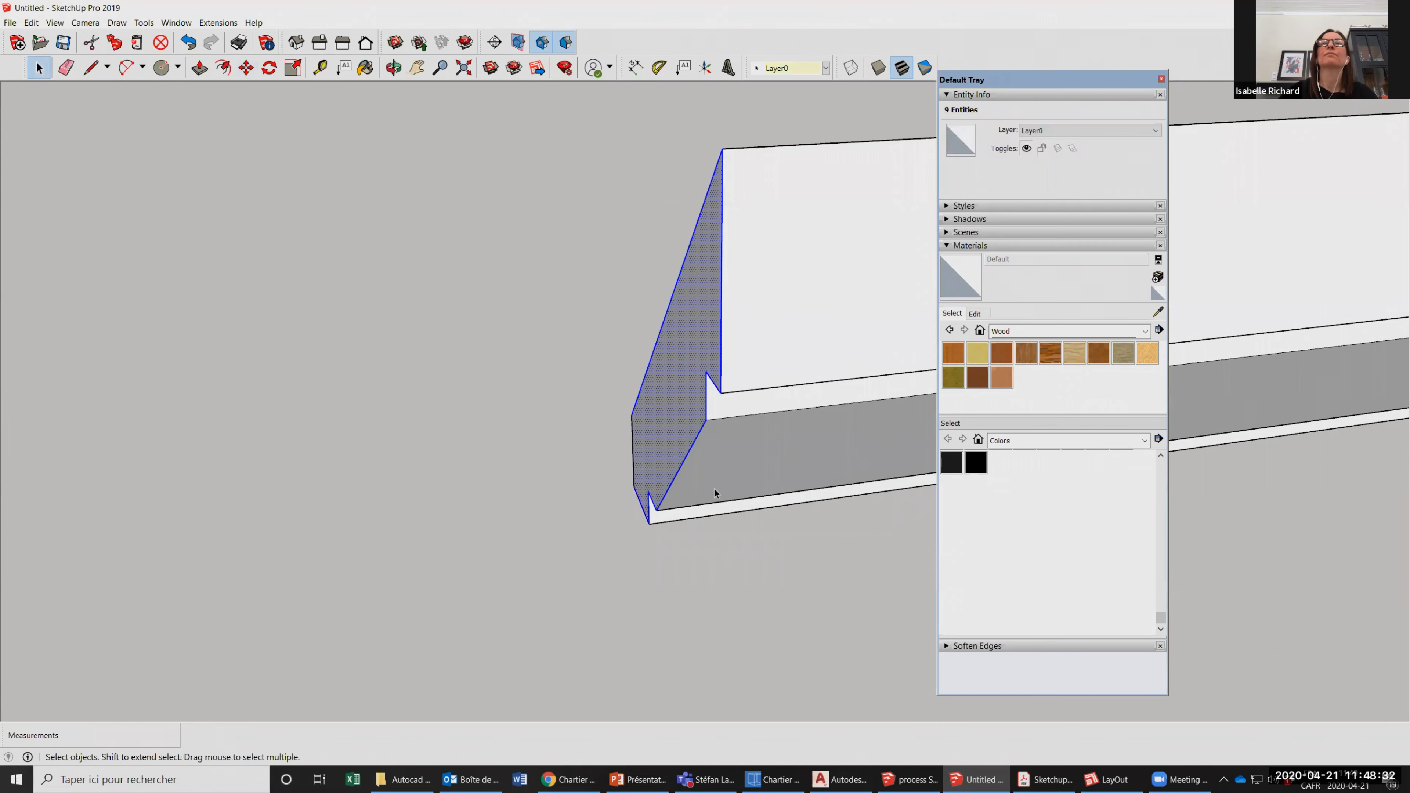
{"action": "scroll", "coordinate": [732, 477], "scroll_direction": "down", "scroll_amount": 2}
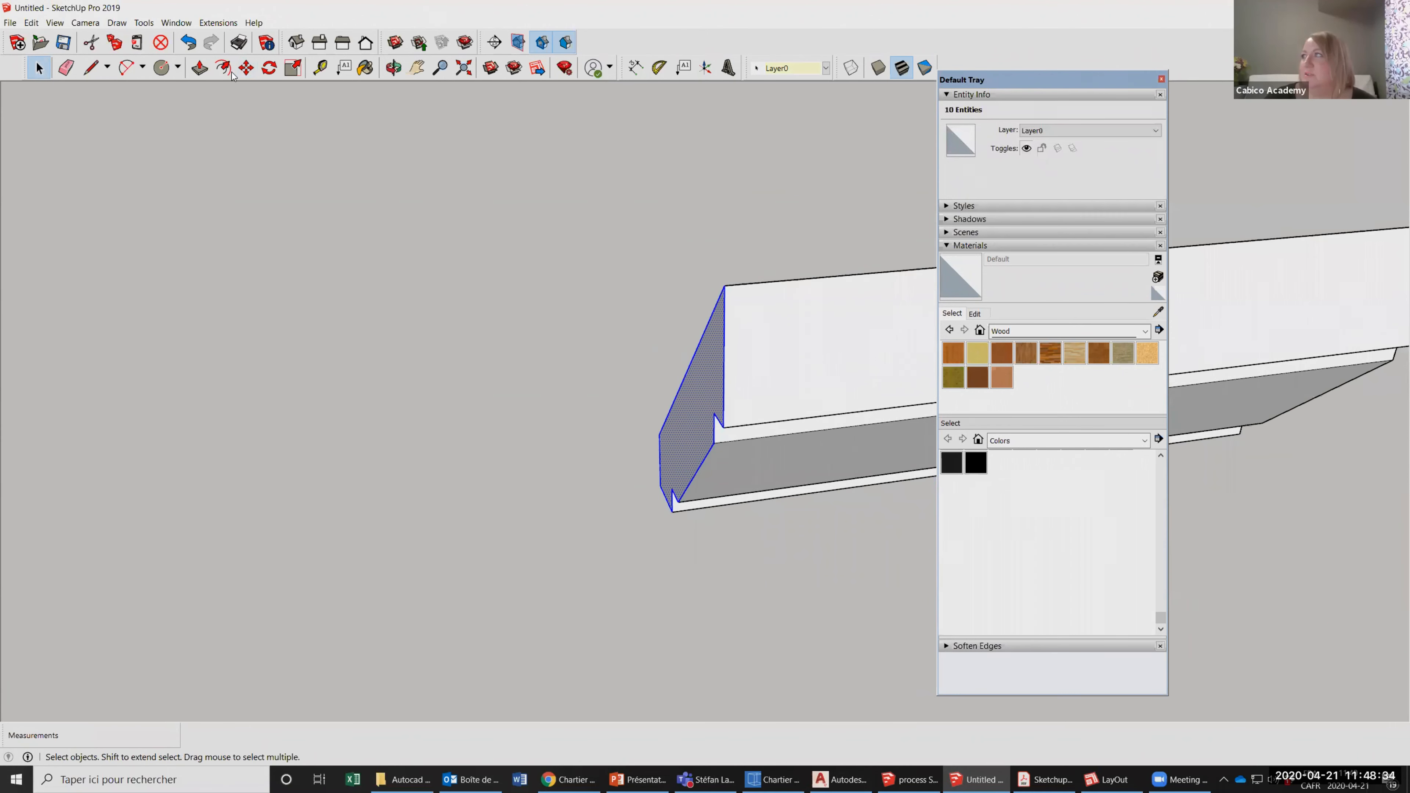
{"action": "left_click", "coordinate": [269, 68]}
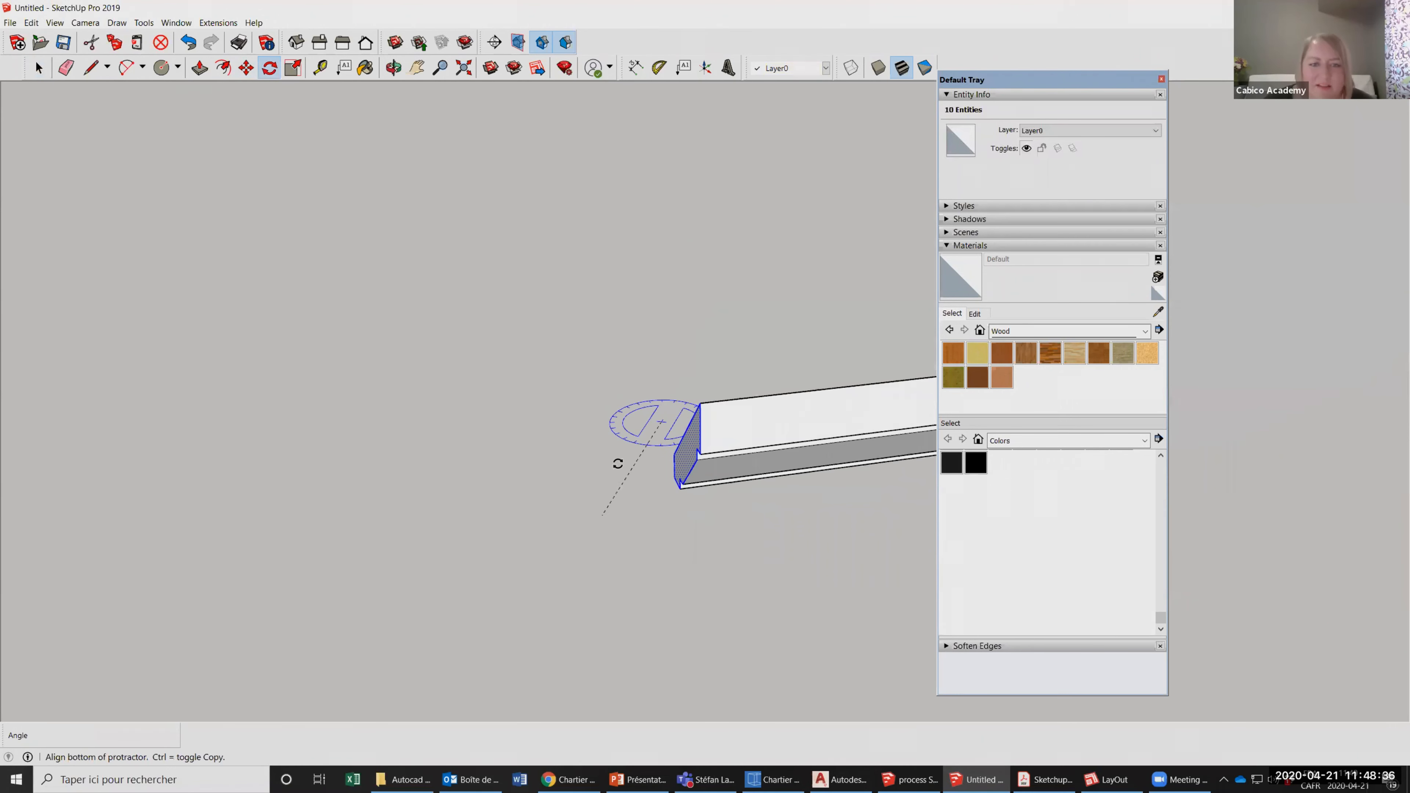
{"action": "scroll", "coordinate": [616, 461], "scroll_direction": "down", "scroll_amount": 5}
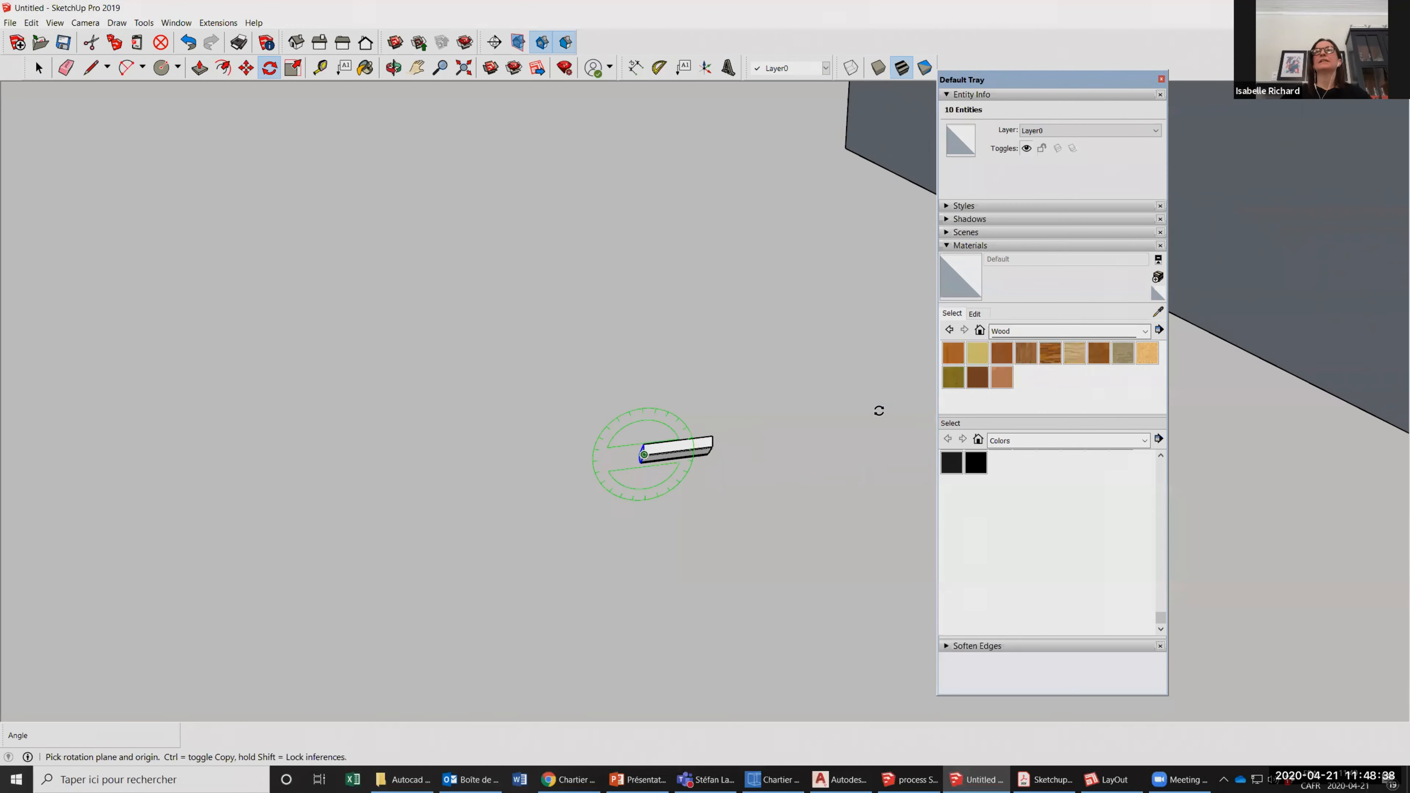
{"action": "scroll", "coordinate": [879, 410], "scroll_direction": "down", "scroll_amount": 5}
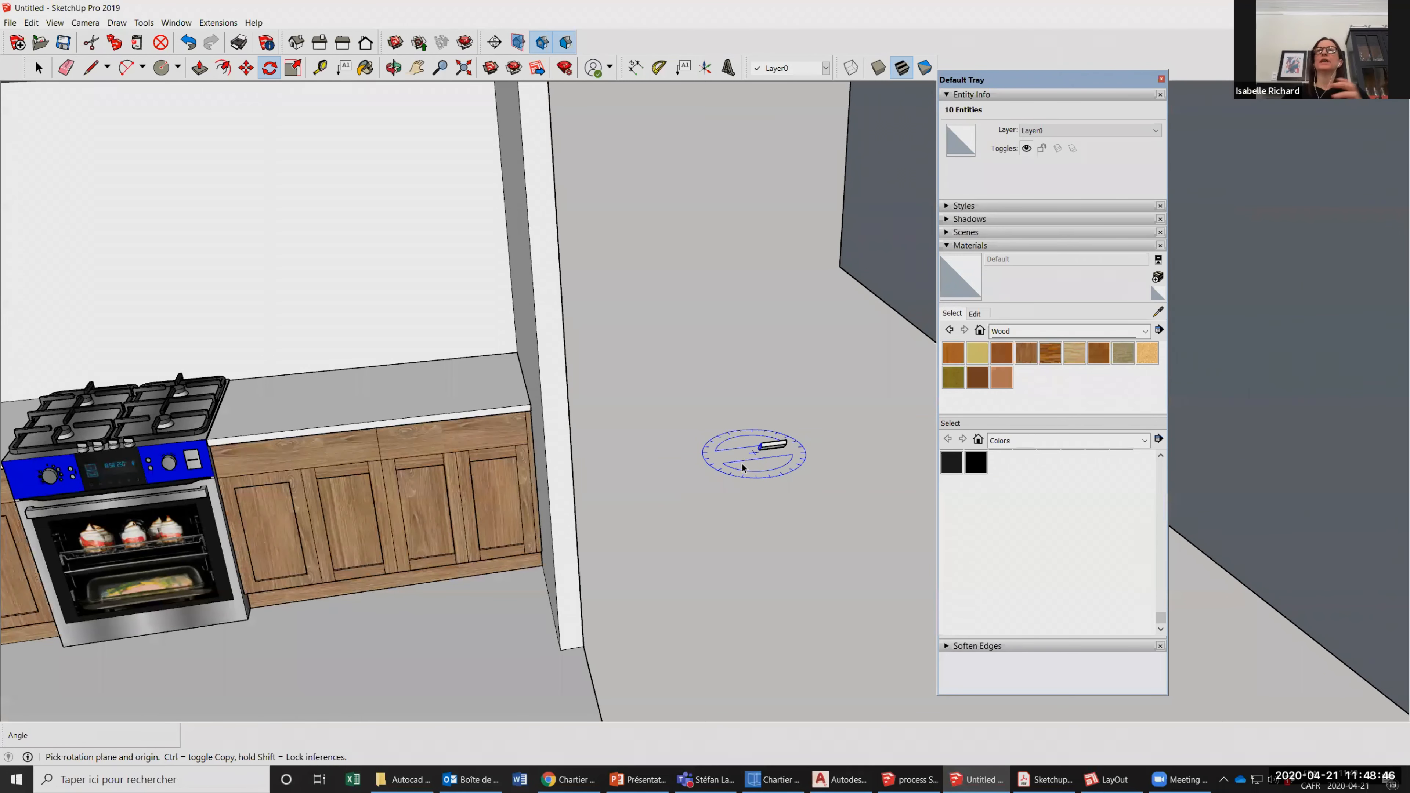
{"action": "scroll", "coordinate": [742, 463], "scroll_direction": "down", "scroll_amount": 5}
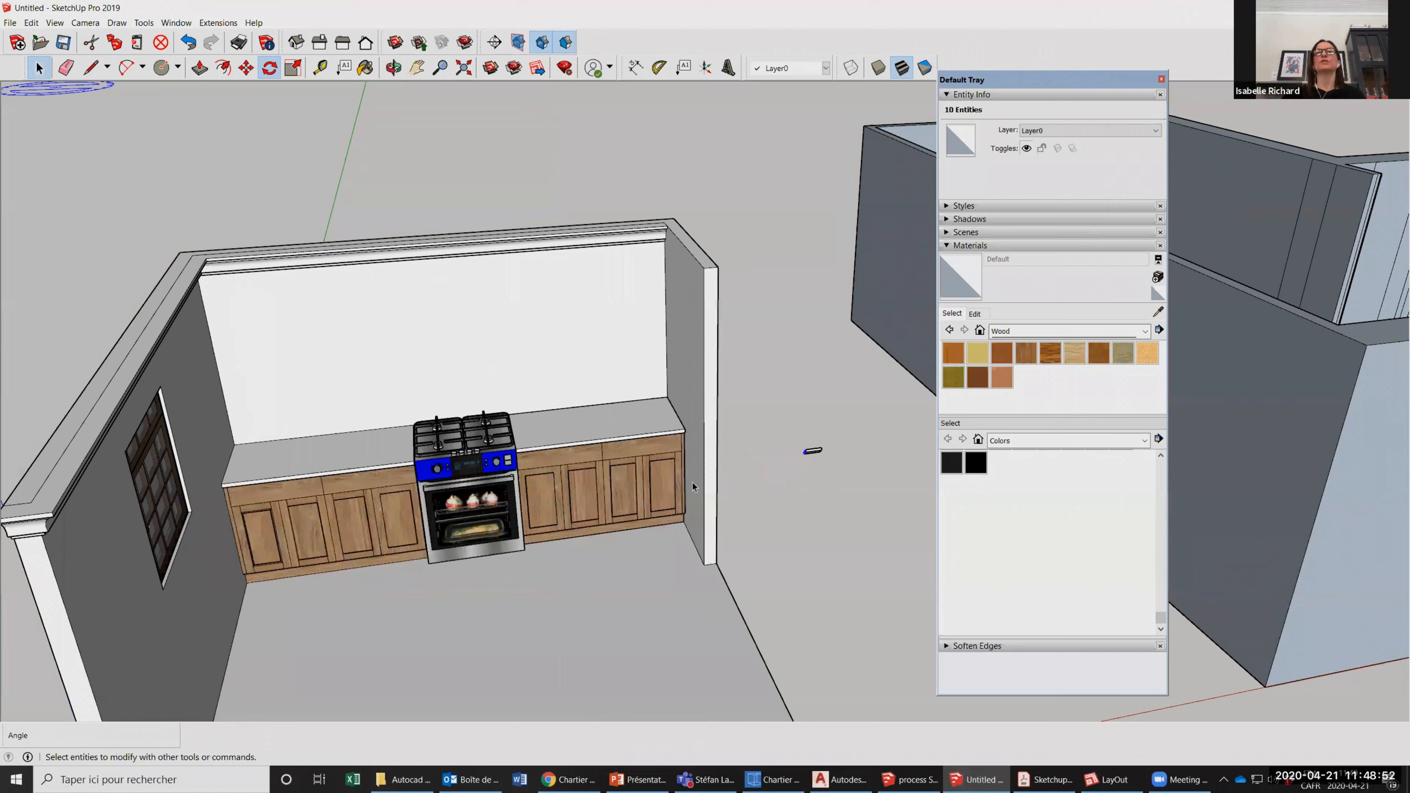
Examine the doors, drawers and countertop of the base cabinets to the right of the stove.
{"action": "scroll", "coordinate": [692, 482], "scroll_direction": "up", "scroll_amount": 5}
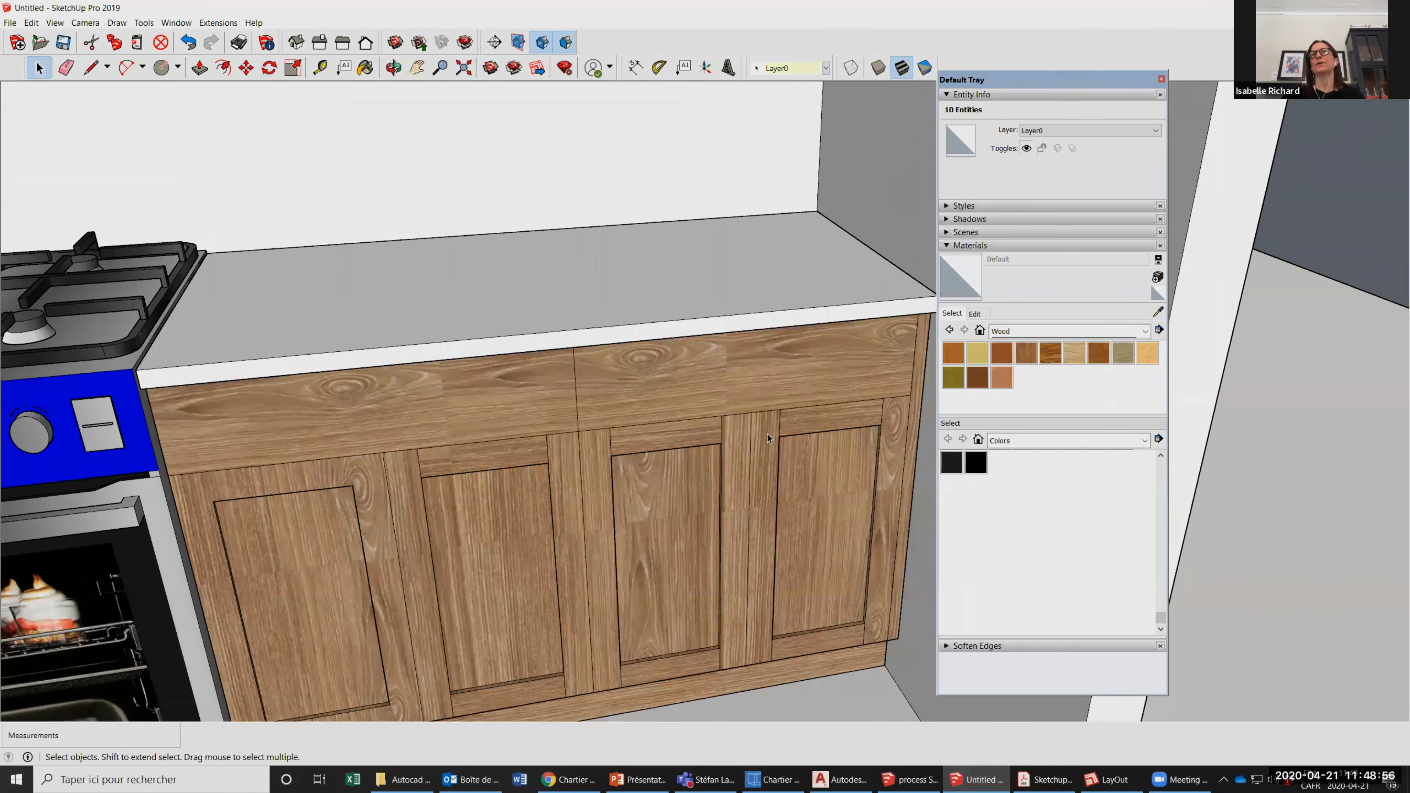
{"action": "scroll", "coordinate": [760, 436], "scroll_direction": "down", "scroll_amount": 1}
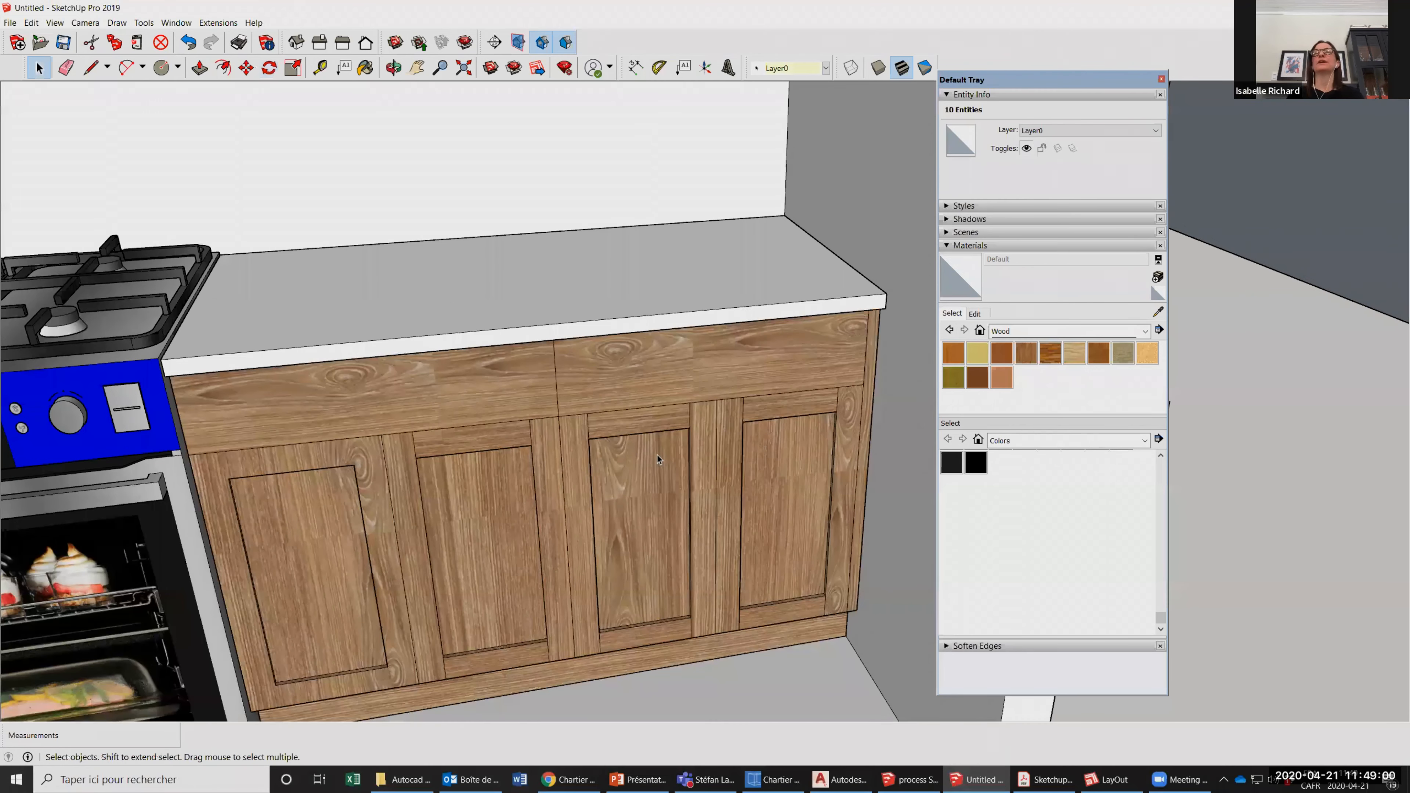
{"action": "scroll", "coordinate": [657, 456], "scroll_direction": "down", "scroll_amount": 1}
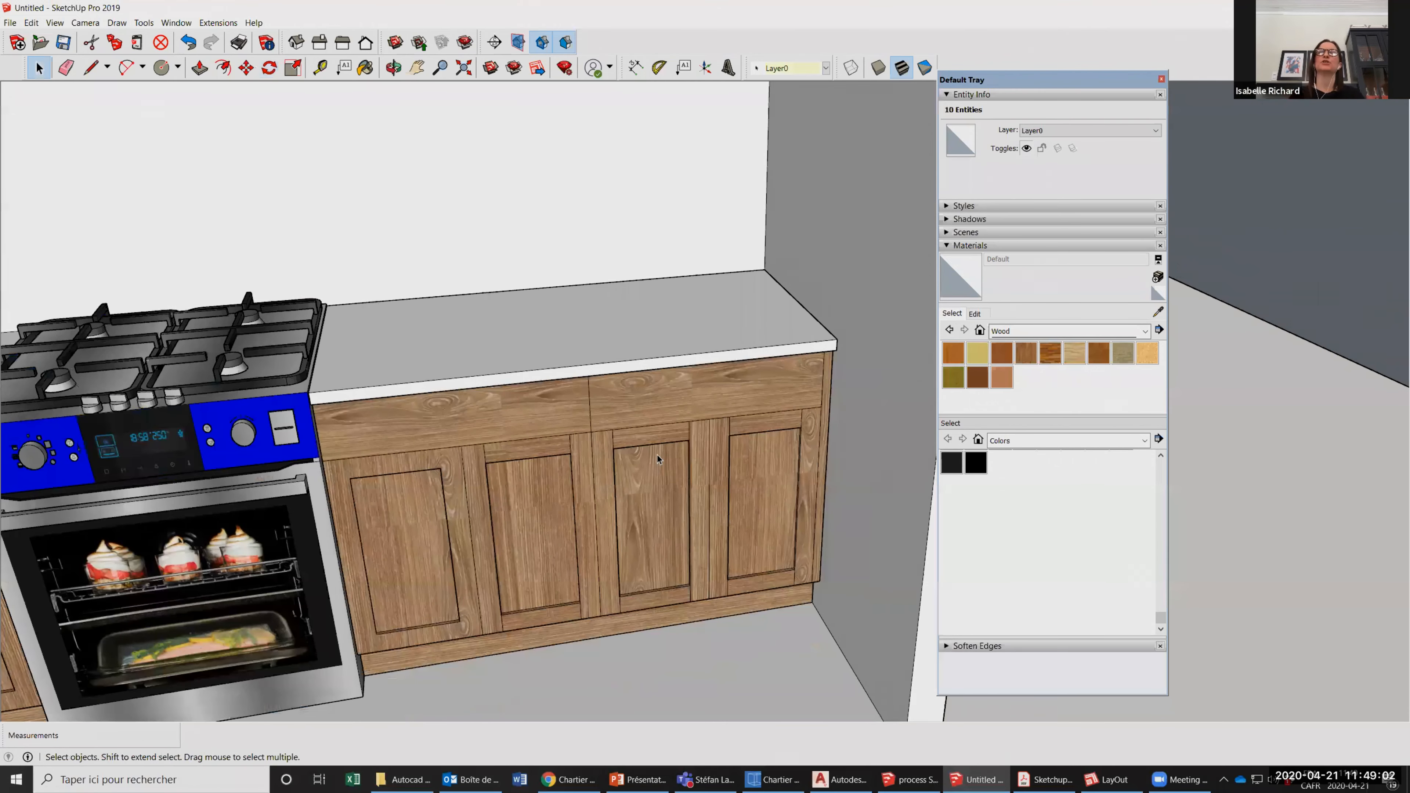
{"action": "scroll", "coordinate": [657, 456], "scroll_direction": "up", "scroll_amount": 1}
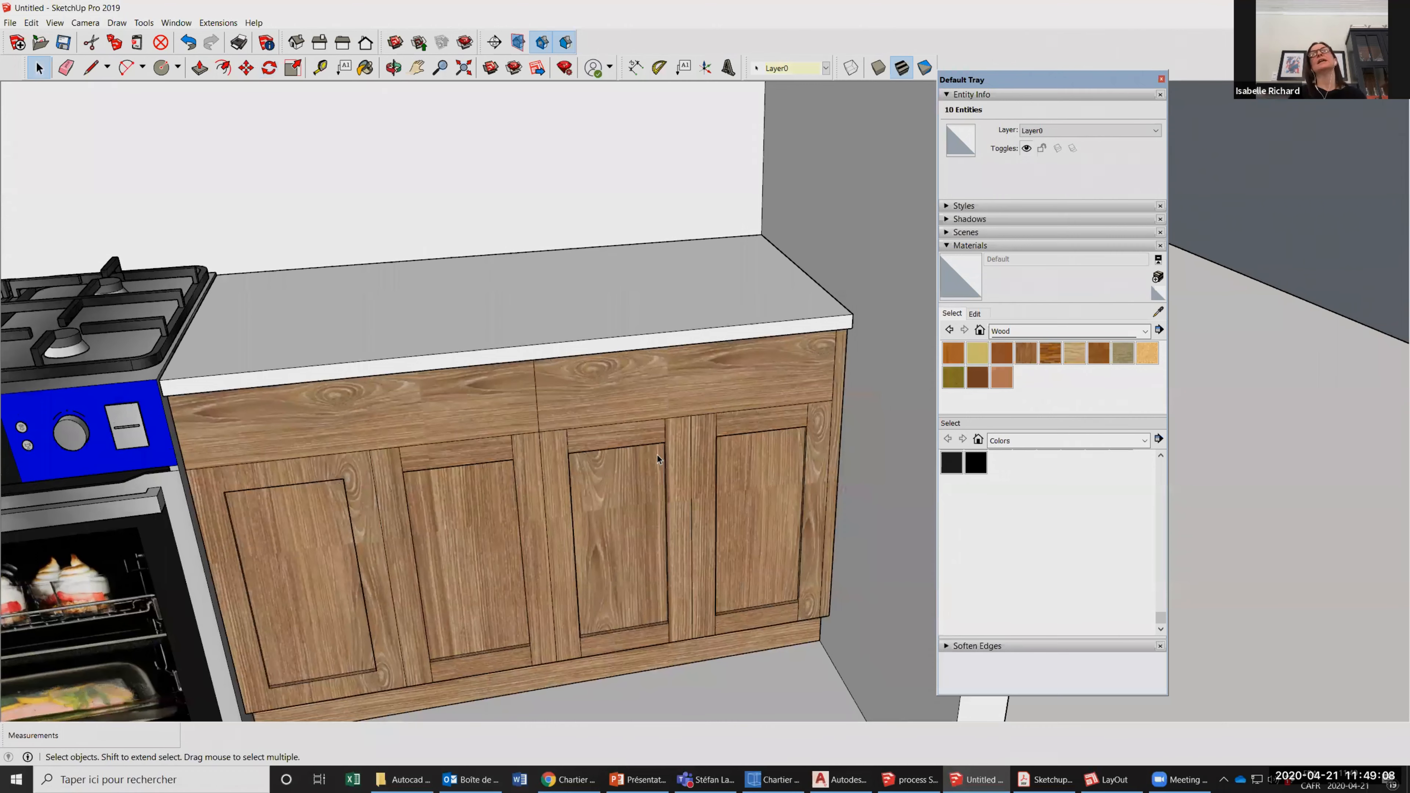
{"action": "scroll", "coordinate": [656, 455], "scroll_direction": "down", "scroll_amount": 1}
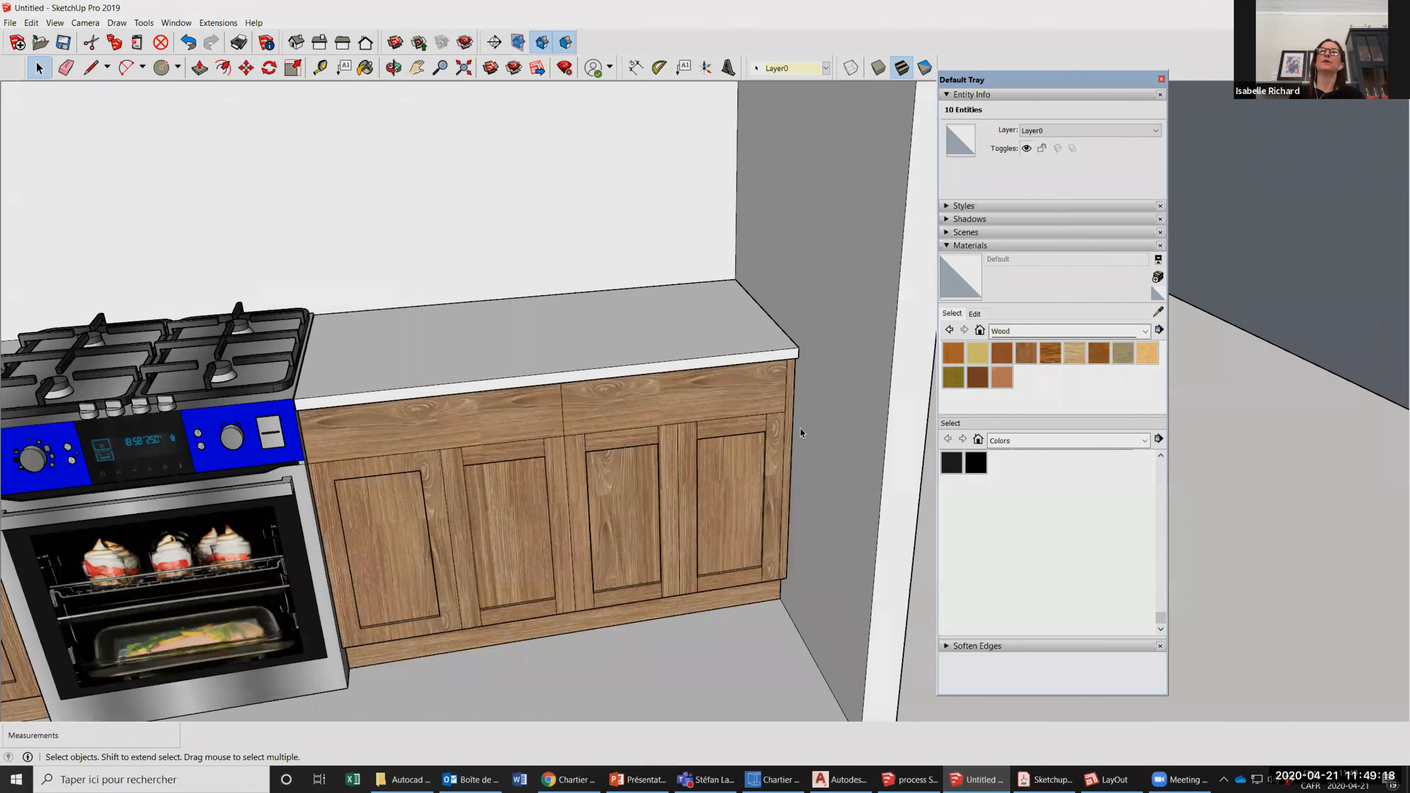
{"action": "scroll", "coordinate": [800, 429], "scroll_direction": "up", "scroll_amount": 1}
{"action": "scroll", "coordinate": [801, 429], "scroll_direction": "up", "scroll_amount": 1}
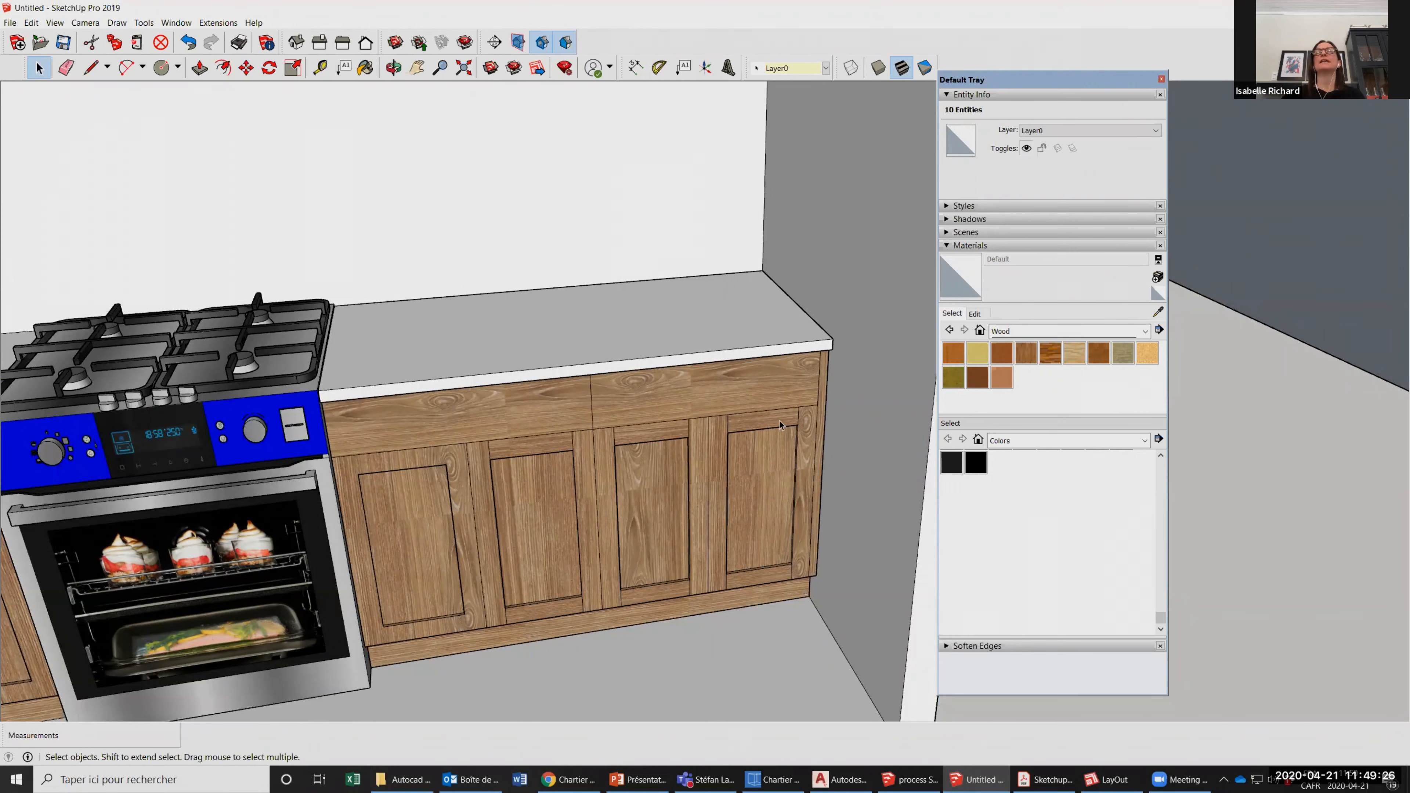
{"action": "scroll", "coordinate": [693, 431], "scroll_direction": "down", "scroll_amount": 1}
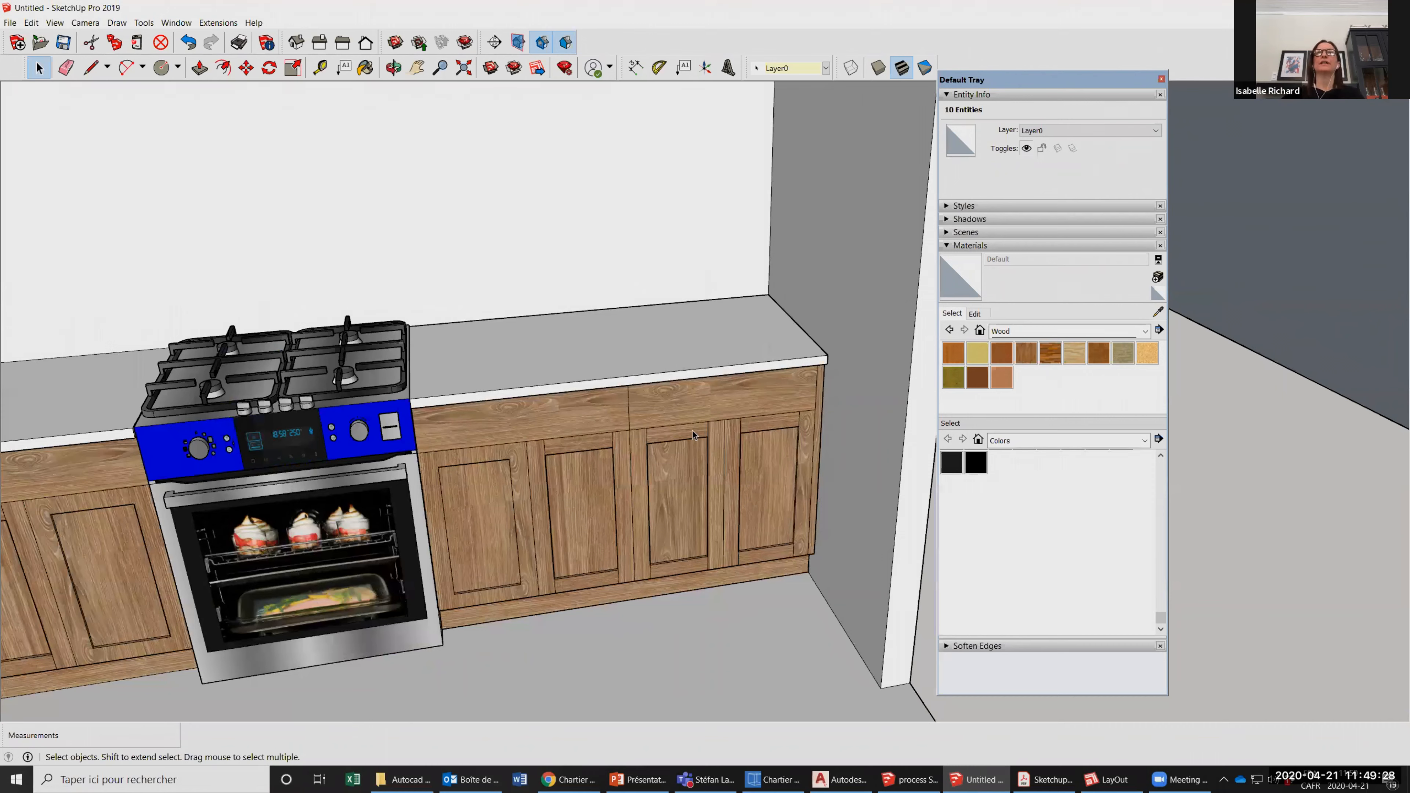
{"action": "scroll", "coordinate": [623, 440], "scroll_direction": "down", "scroll_amount": 1}
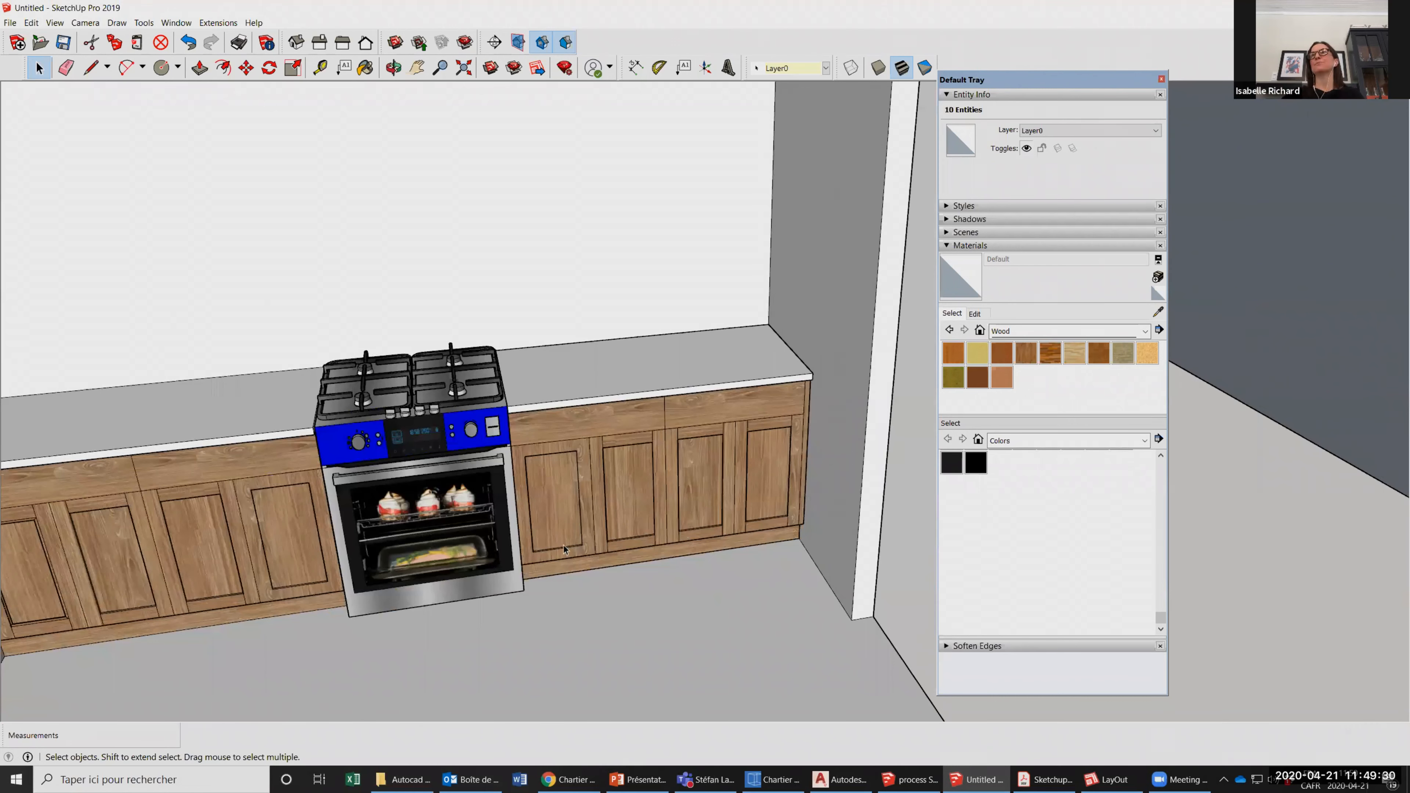
Select the base cabinet group to the right of the stove and review it within the whole kitchen.
{"action": "scroll", "coordinate": [706, 387], "scroll_direction": "down", "scroll_amount": 1}
{"action": "left_click", "coordinate": [706, 387]}
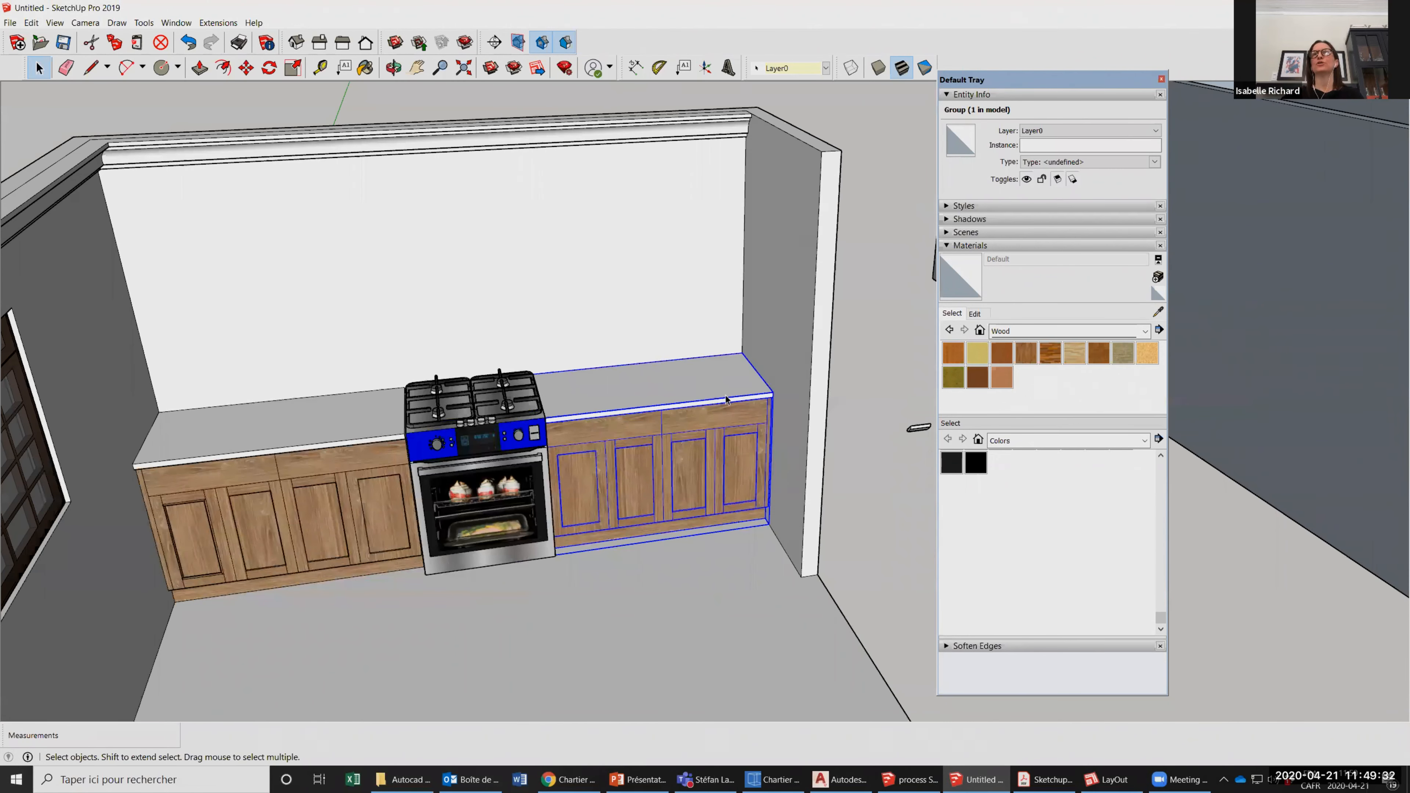
{"action": "scroll", "coordinate": [504, 387], "scroll_direction": "up", "scroll_amount": 1}
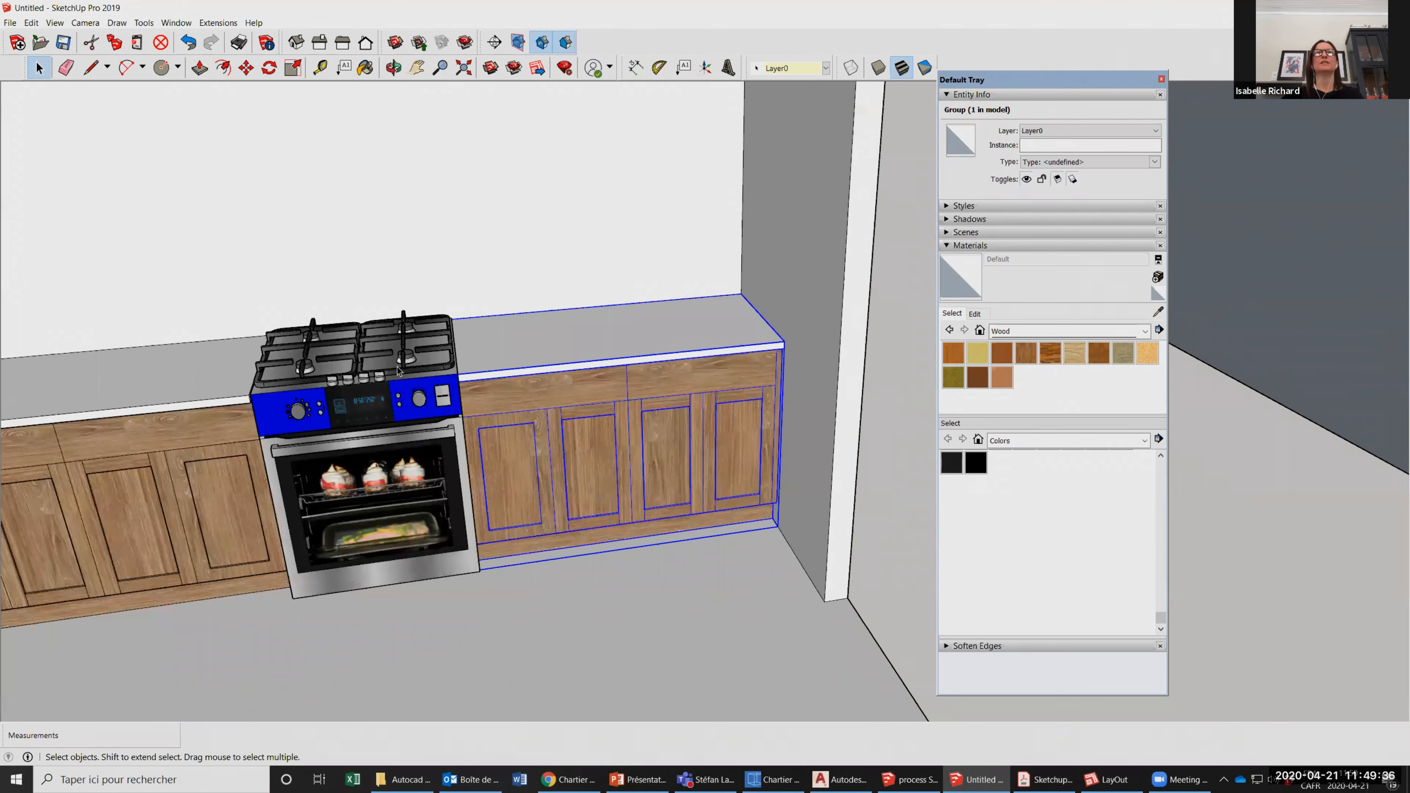
{"action": "scroll", "coordinate": [716, 409], "scroll_direction": "up", "scroll_amount": 4}
{"action": "scroll", "coordinate": [471, 474], "scroll_direction": "down", "scroll_amount": 3}
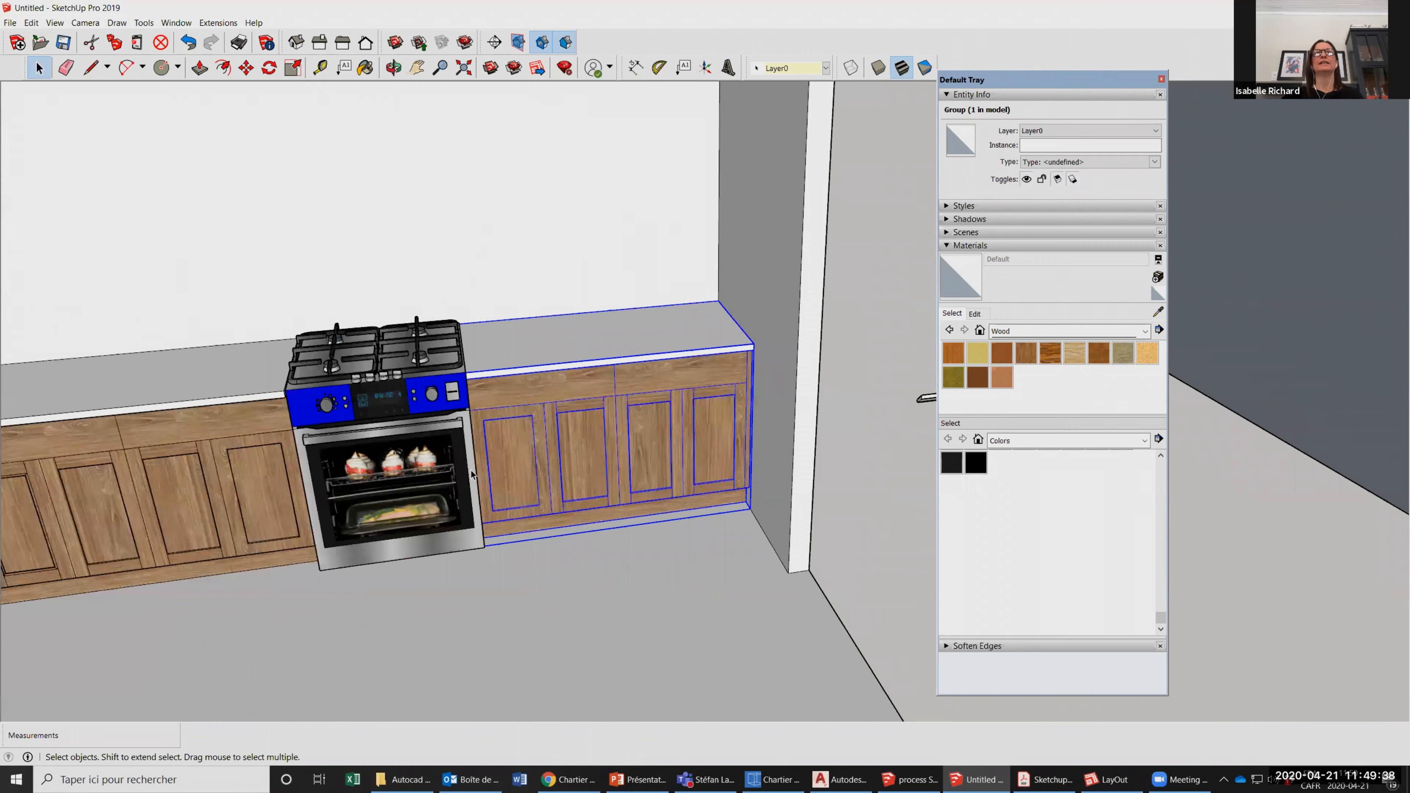
{"action": "scroll", "coordinate": [473, 469], "scroll_direction": "down", "scroll_amount": 4}
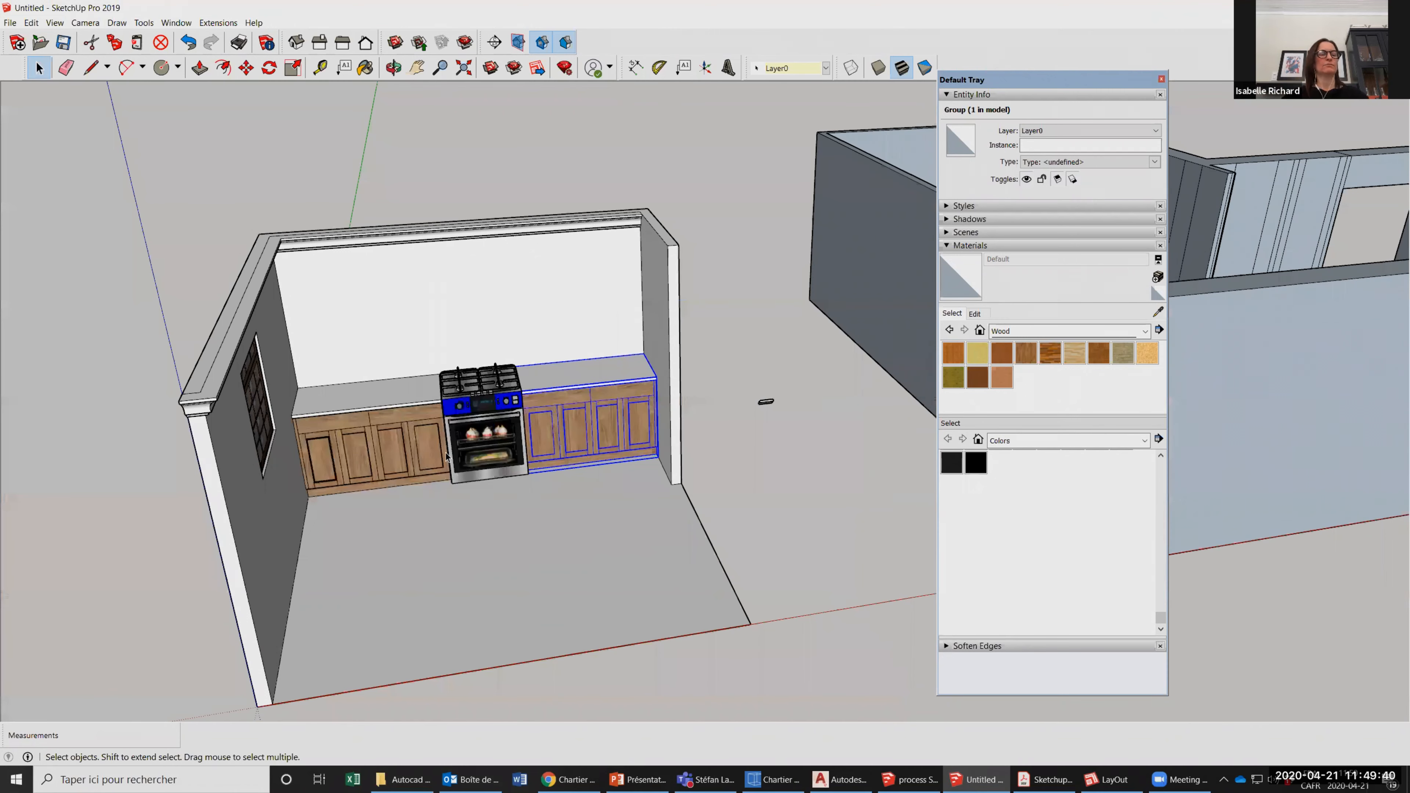
Select the third cabinet door left of the stove together with all its connected geometry.
{"action": "scroll", "coordinate": [350, 482], "scroll_direction": "up", "scroll_amount": 3}
{"action": "triple_click", "coordinate": [420, 451]}
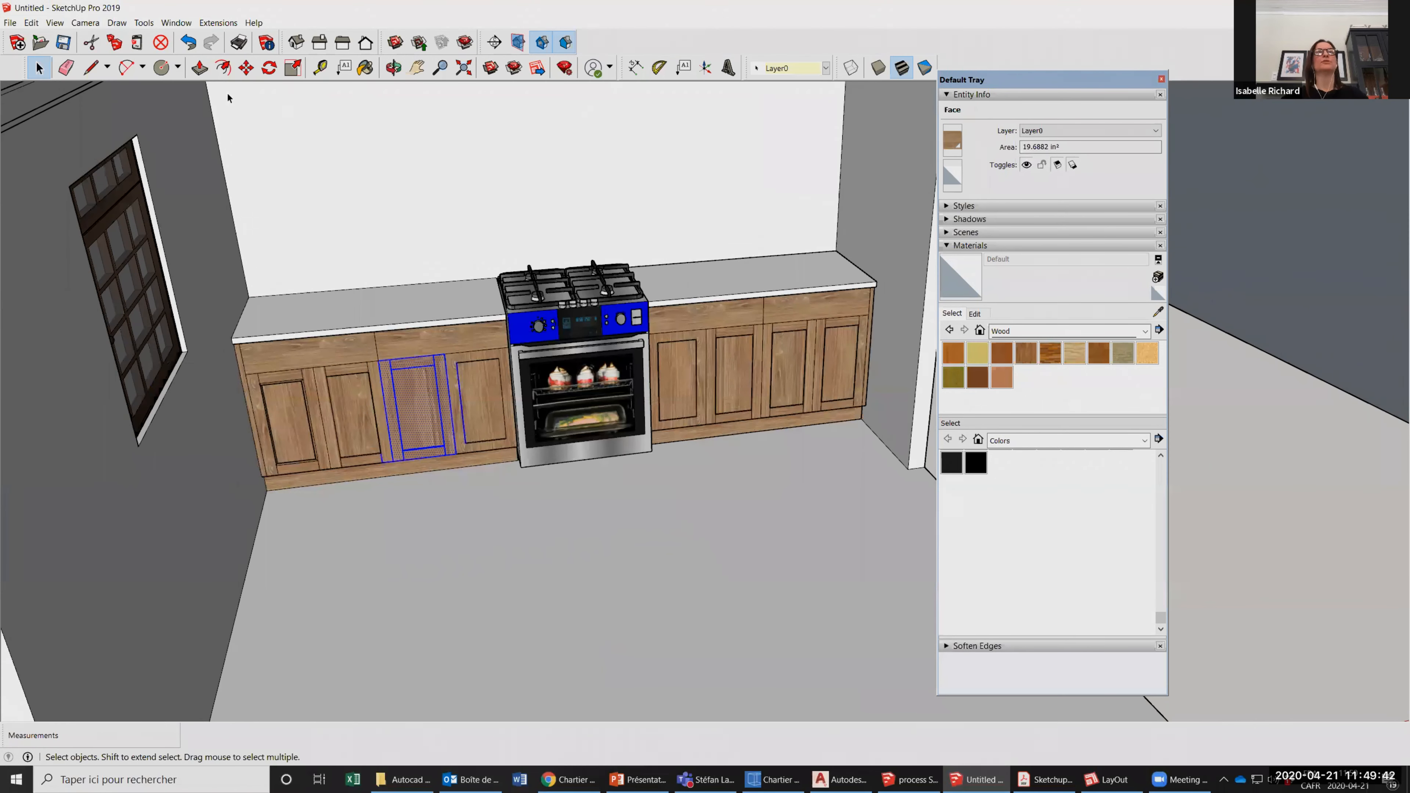
{"action": "scroll", "coordinate": [443, 451], "scroll_direction": "up", "scroll_amount": 3}
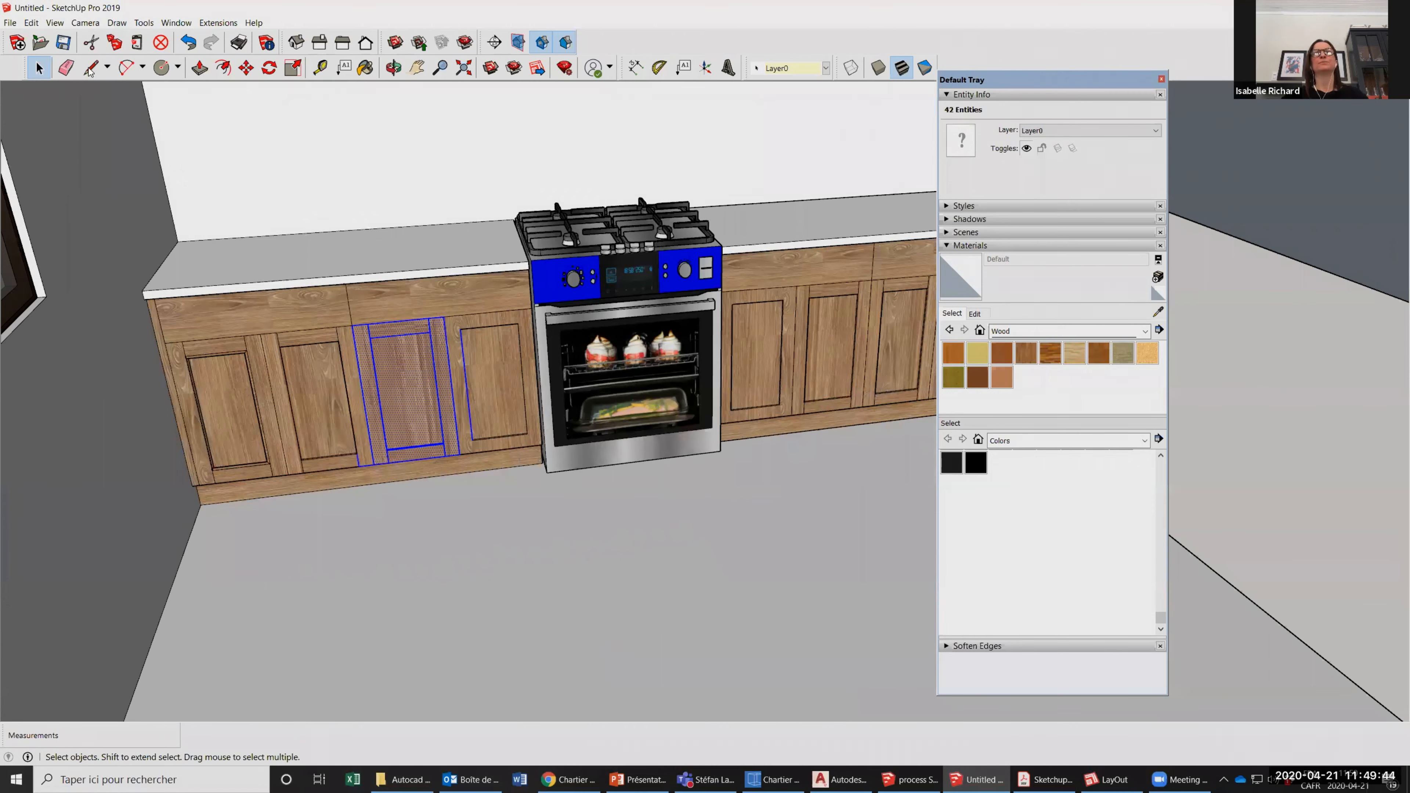
{"action": "scroll", "coordinate": [273, 414], "scroll_direction": "down", "scroll_amount": 5}
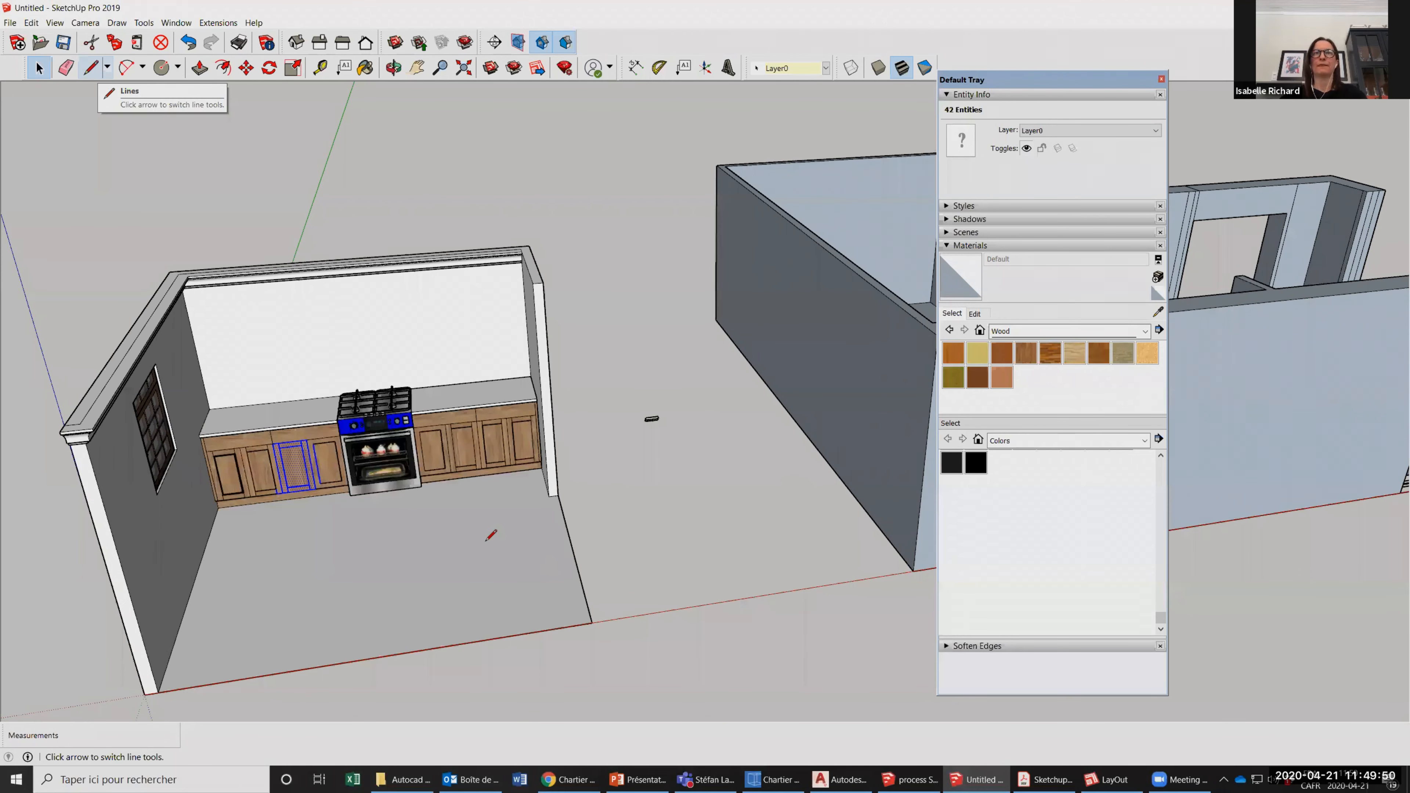
Draw a long, thin rectangle 3/4" deep on the ground outside the kitchen's right wall with the Line tool.
{"action": "left_click", "coordinate": [533, 493]}
{"action": "scroll", "coordinate": [532, 492], "scroll_direction": "up", "scroll_amount": 3}
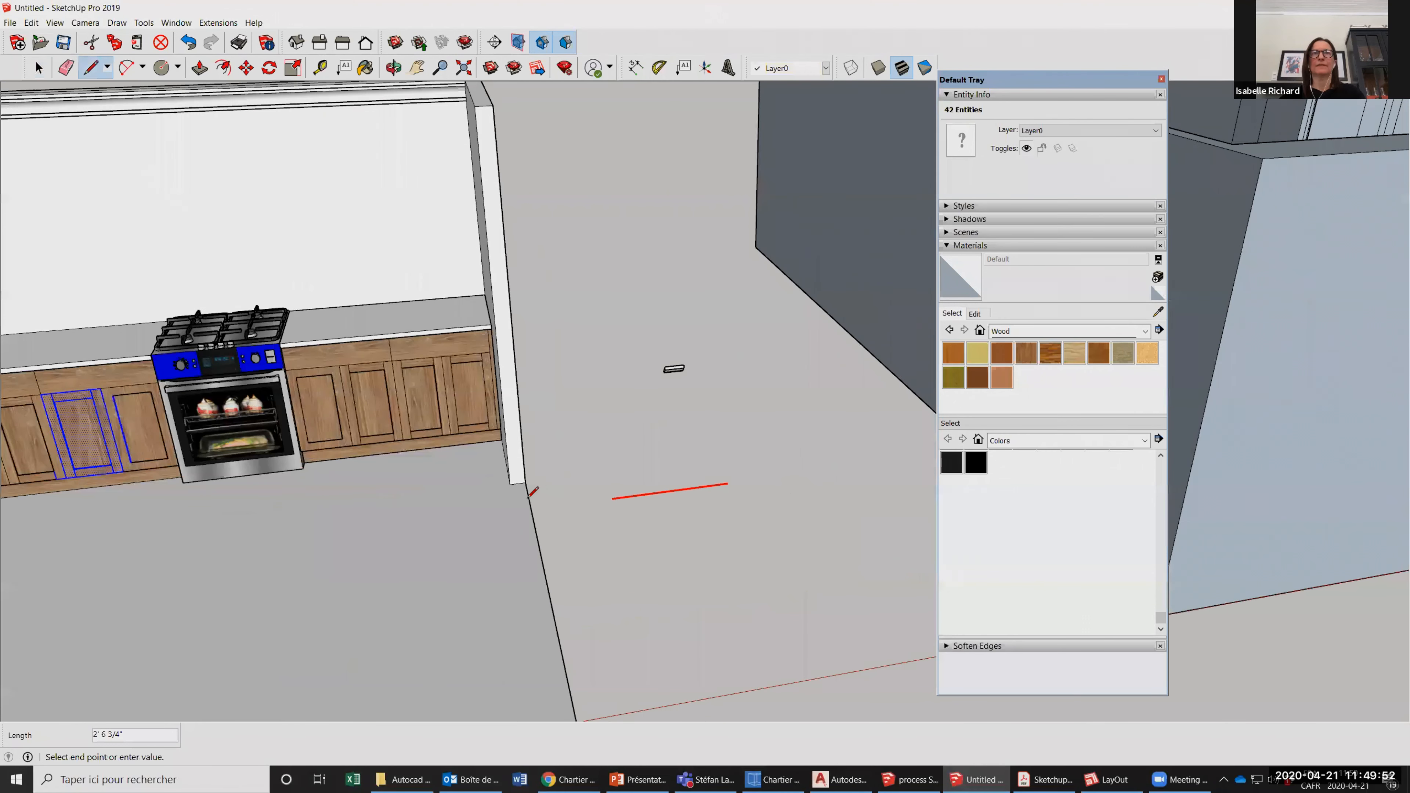
{"action": "left_click", "coordinate": [727, 483]}
{"action": "scroll", "coordinate": [716, 497], "scroll_direction": "up", "scroll_amount": 4}
{"action": "type", "text": "."}
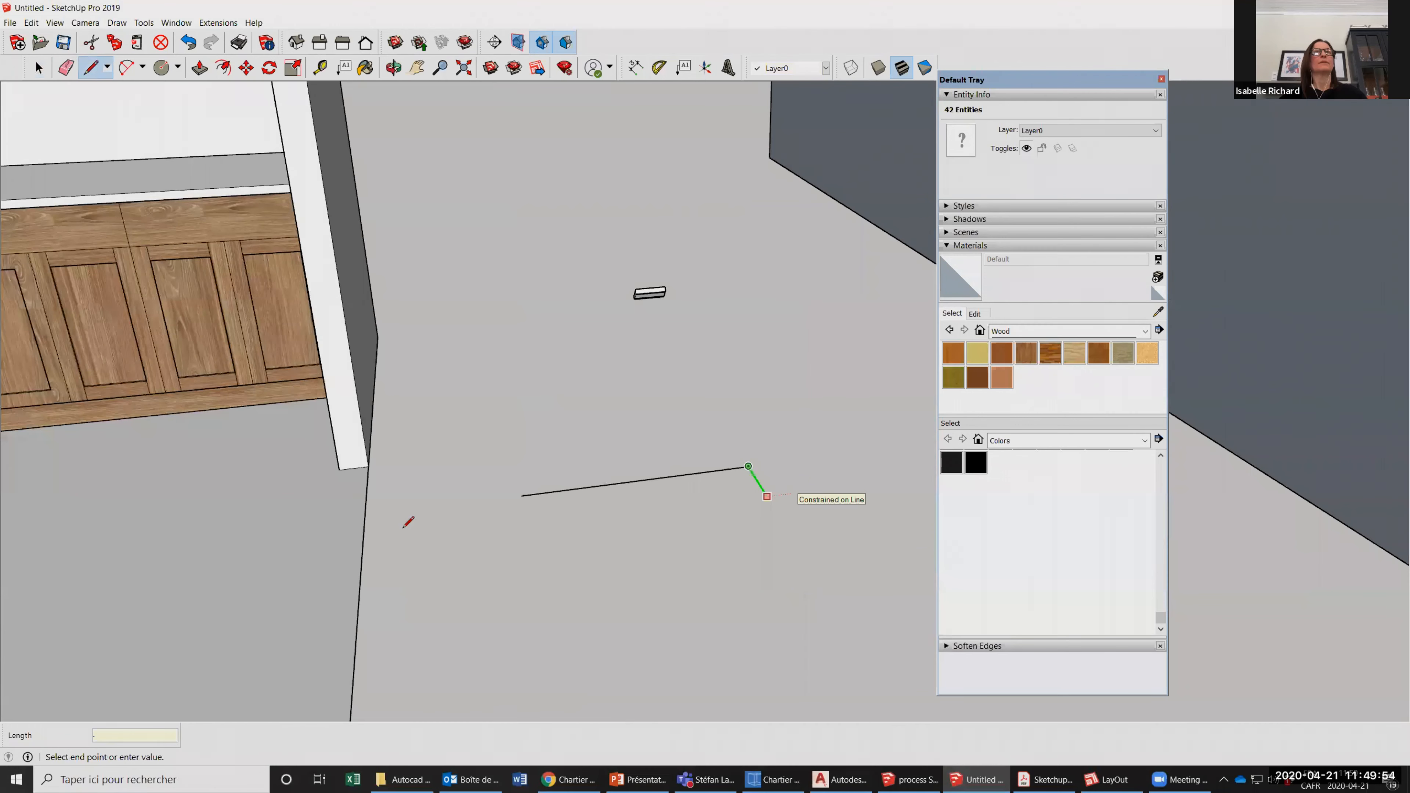
{"action": "type", "text": "75"}
{"action": "key", "text": "Return"}
{"action": "scroll", "coordinate": [521, 496], "scroll_direction": "up", "scroll_amount": 4}
{"action": "left_click", "coordinate": [526, 505]}
{"action": "left_click", "coordinate": [525, 498]}
Push/Pull the thin rectangle up 2' 6" into an upright panel.
{"action": "key", "text": "p"}
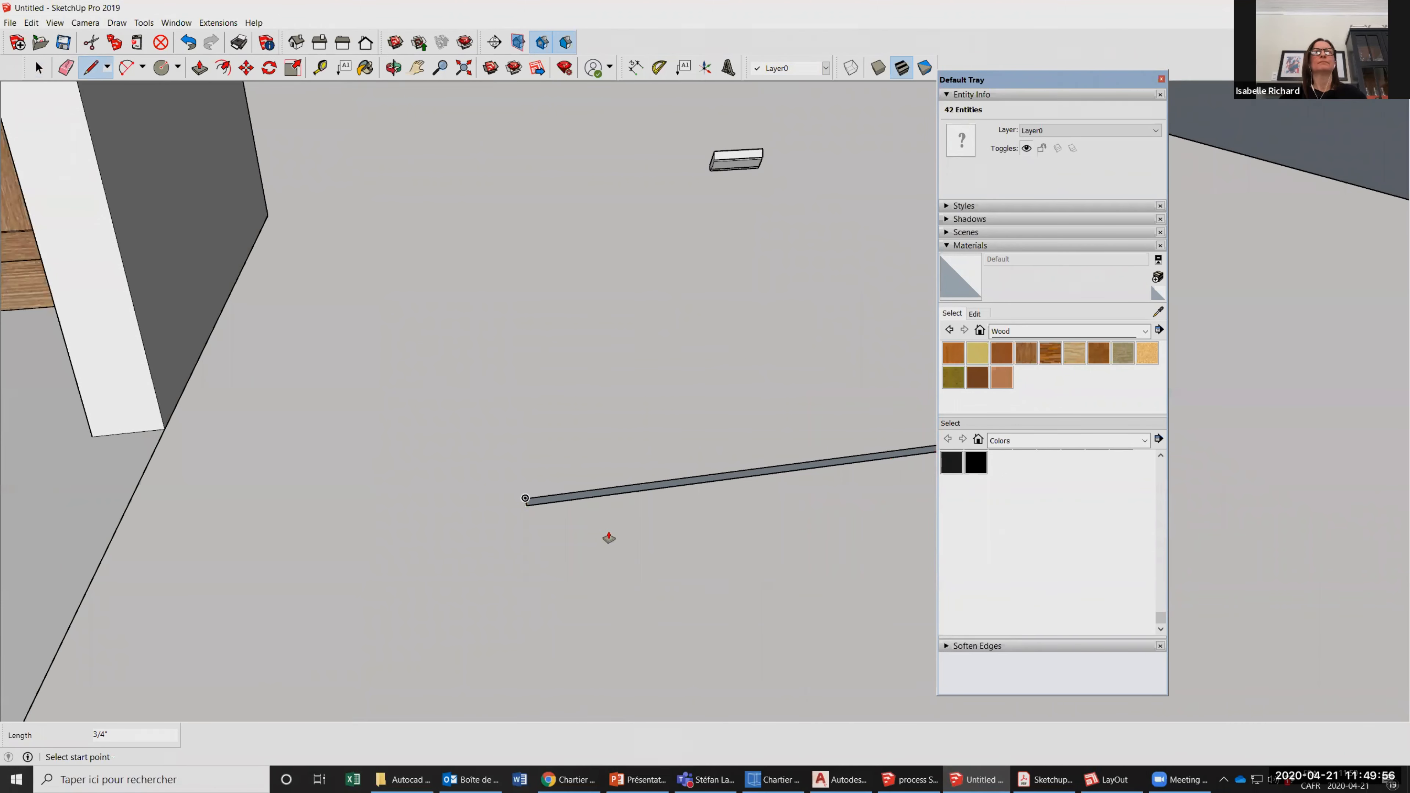
{"action": "scroll", "coordinate": [610, 410], "scroll_direction": "down", "scroll_amount": 3}
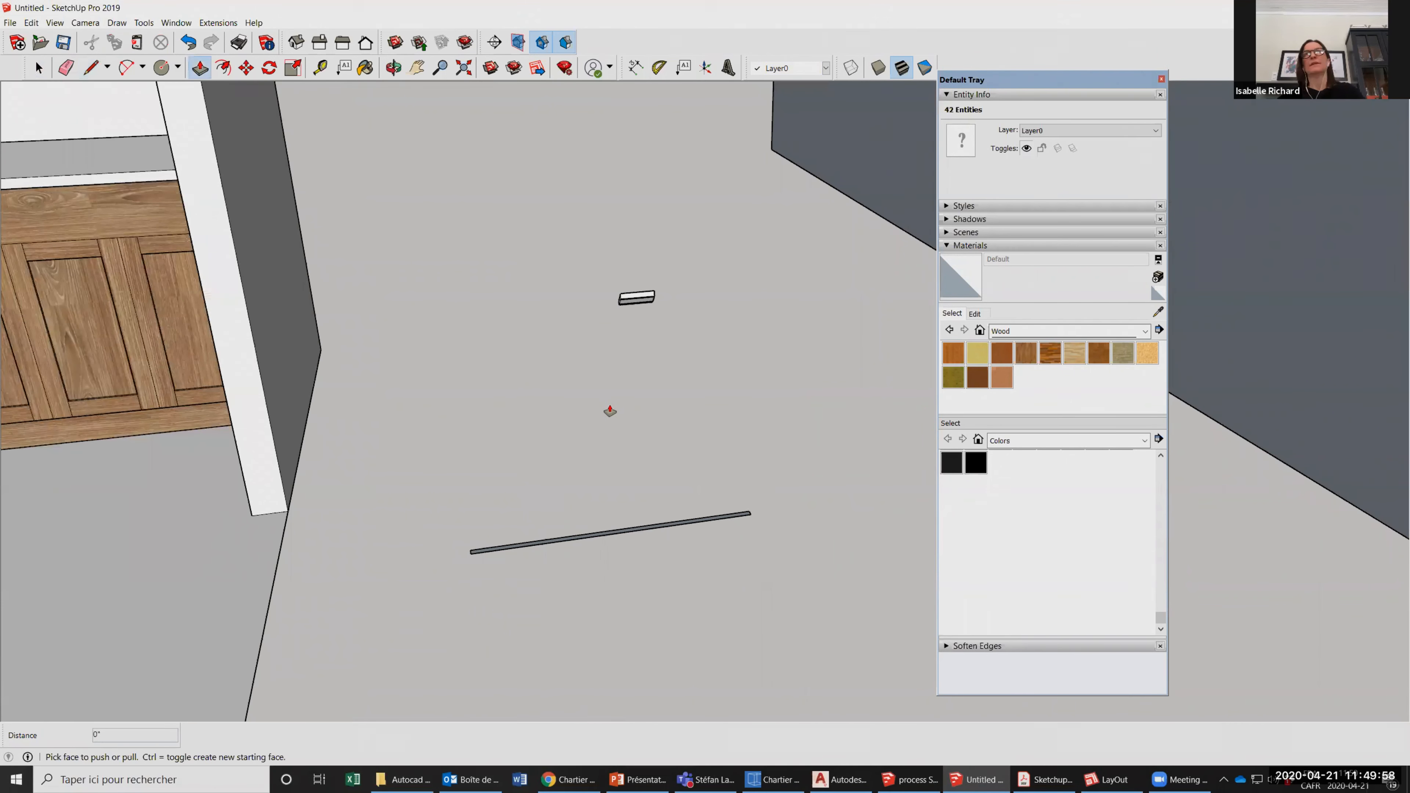
{"action": "left_click", "coordinate": [614, 532]}
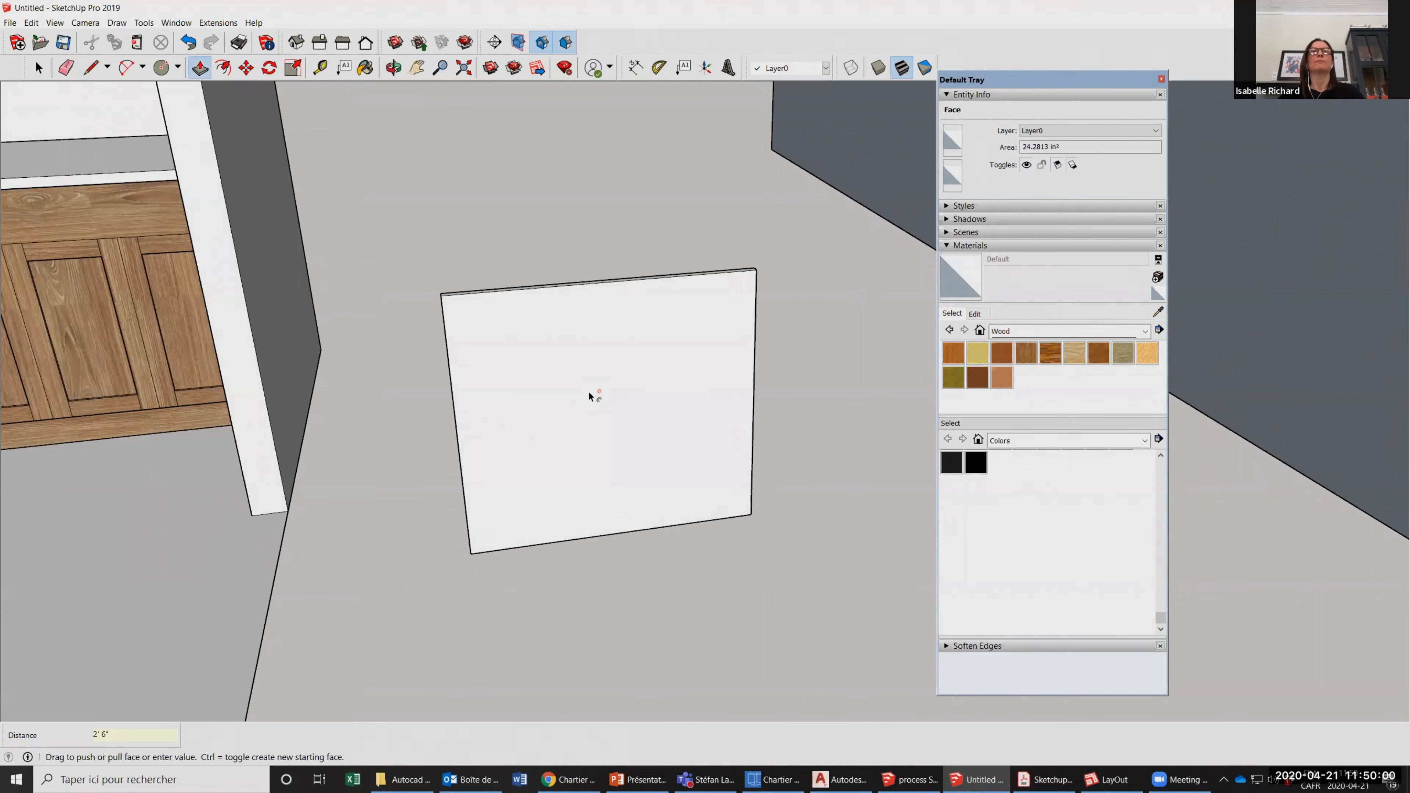
Offset the outline of the panel's front face inward by 2.025" to form a door frame.
{"action": "scroll", "coordinate": [588, 431], "scroll_direction": "down", "scroll_amount": 2}
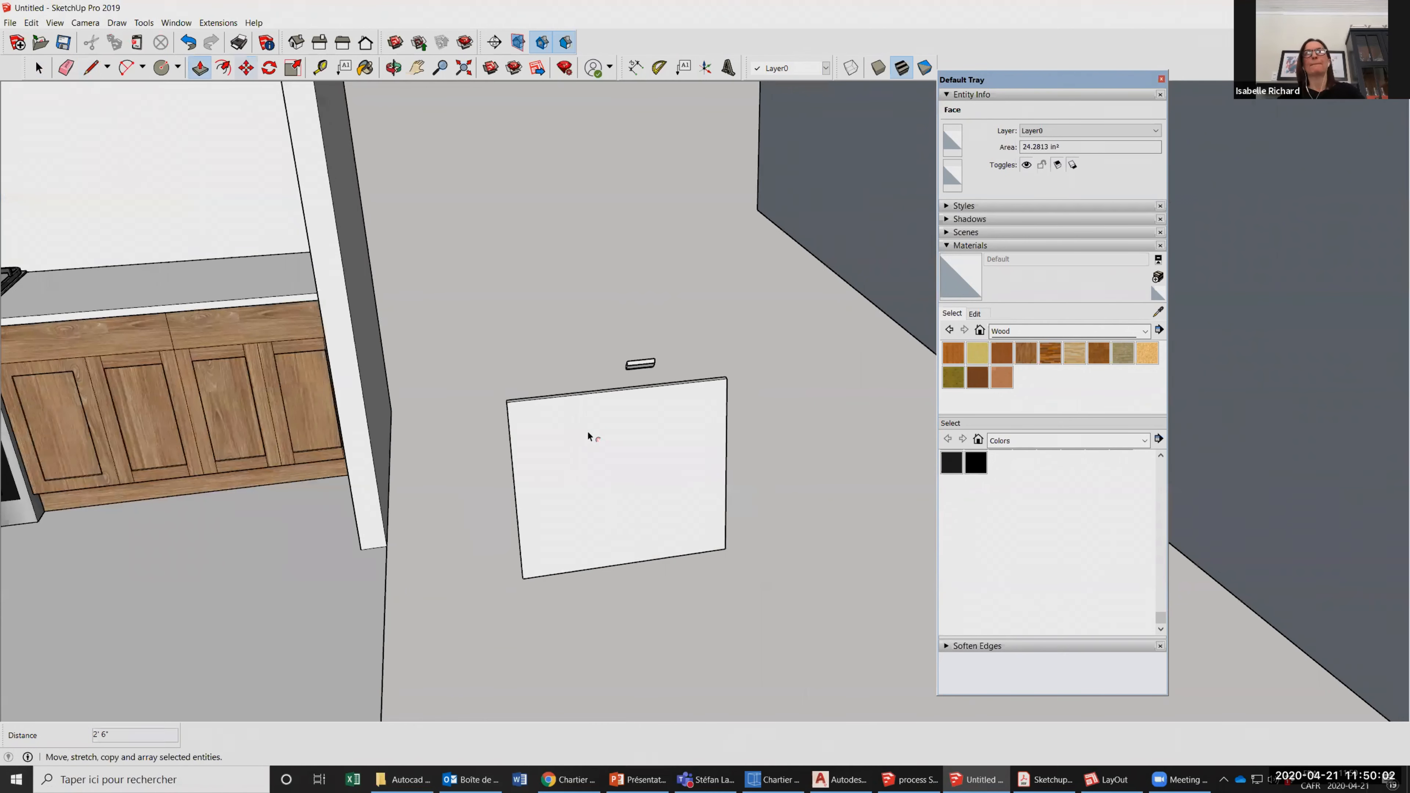
{"action": "left_click", "coordinate": [224, 68]}
{"action": "left_click", "coordinate": [586, 393]}
{"action": "type", "text": "2.025"}
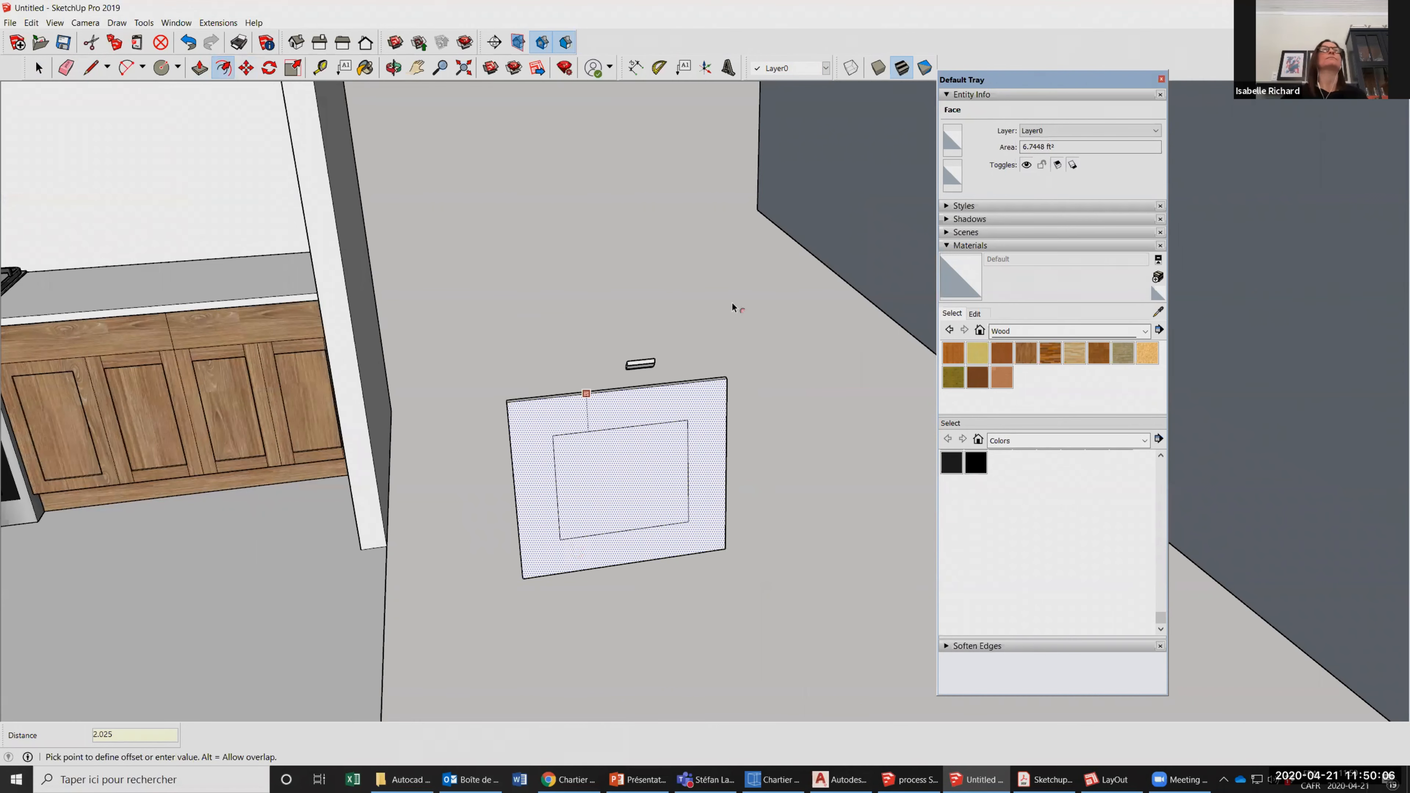
{"action": "key", "text": "Return"}
Push the door's inner face 3/8" into the panel to recess it within the frame.
{"action": "scroll", "coordinate": [675, 439], "scroll_direction": "up", "scroll_amount": 3}
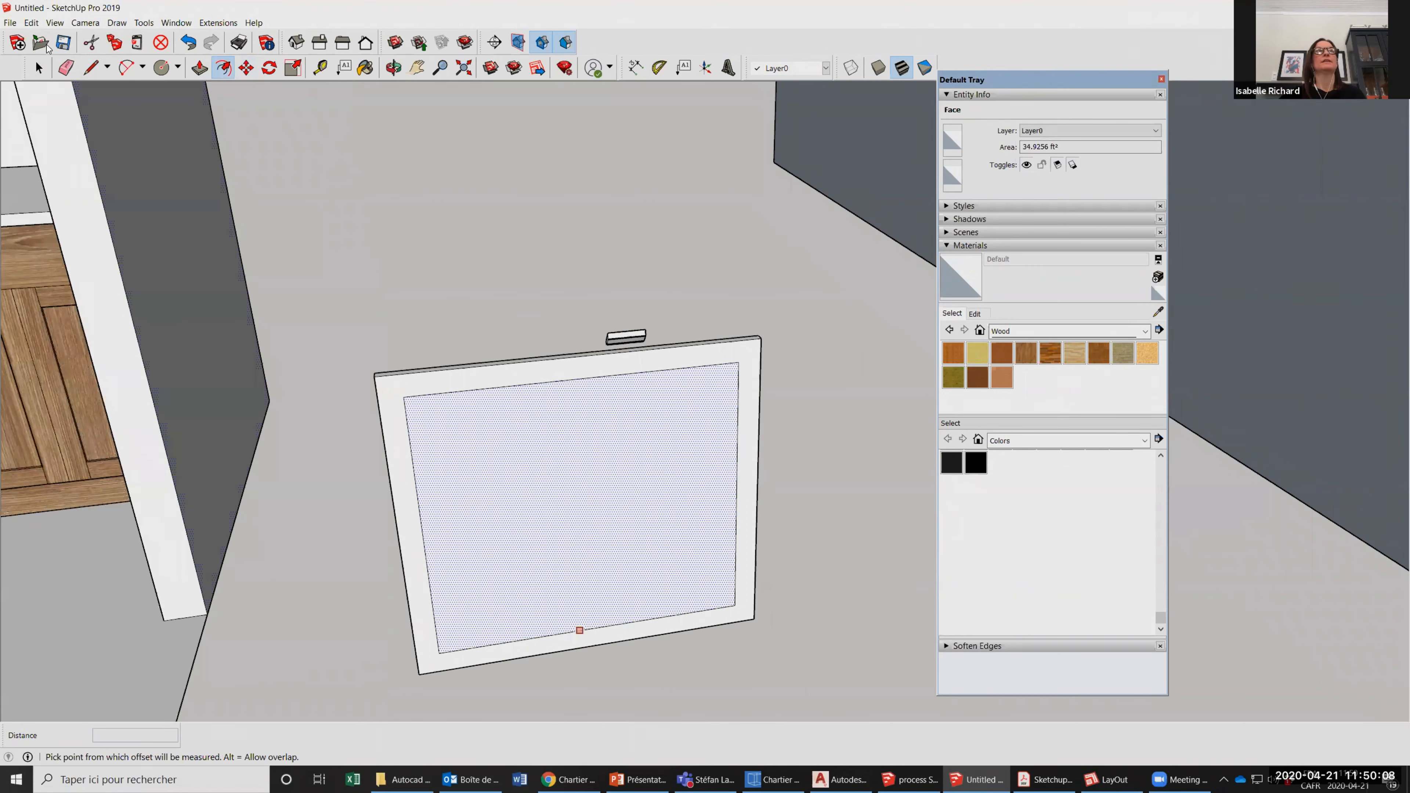
{"action": "key", "text": "p"}
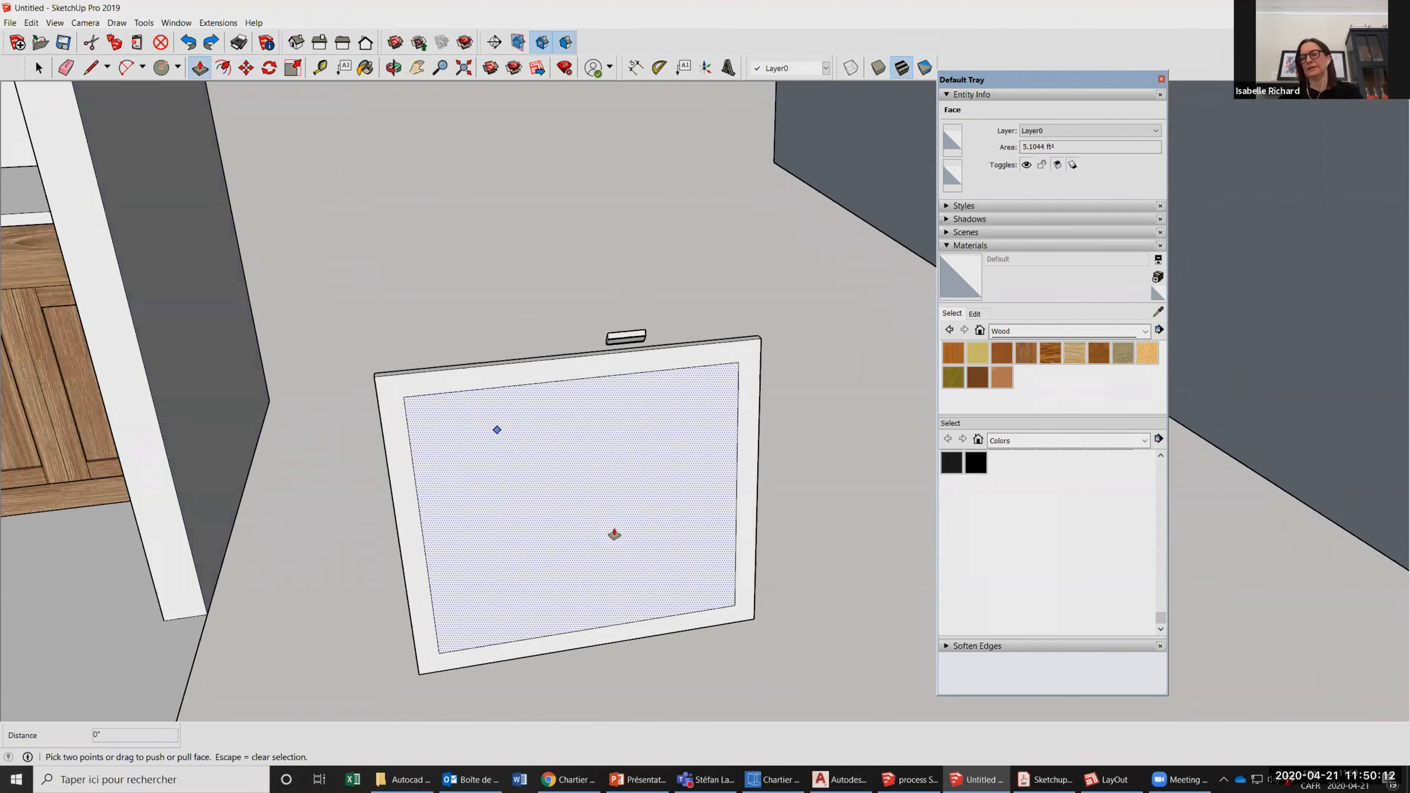
{"action": "left_click", "coordinate": [614, 533]}
{"action": "type", "text": ".3"}
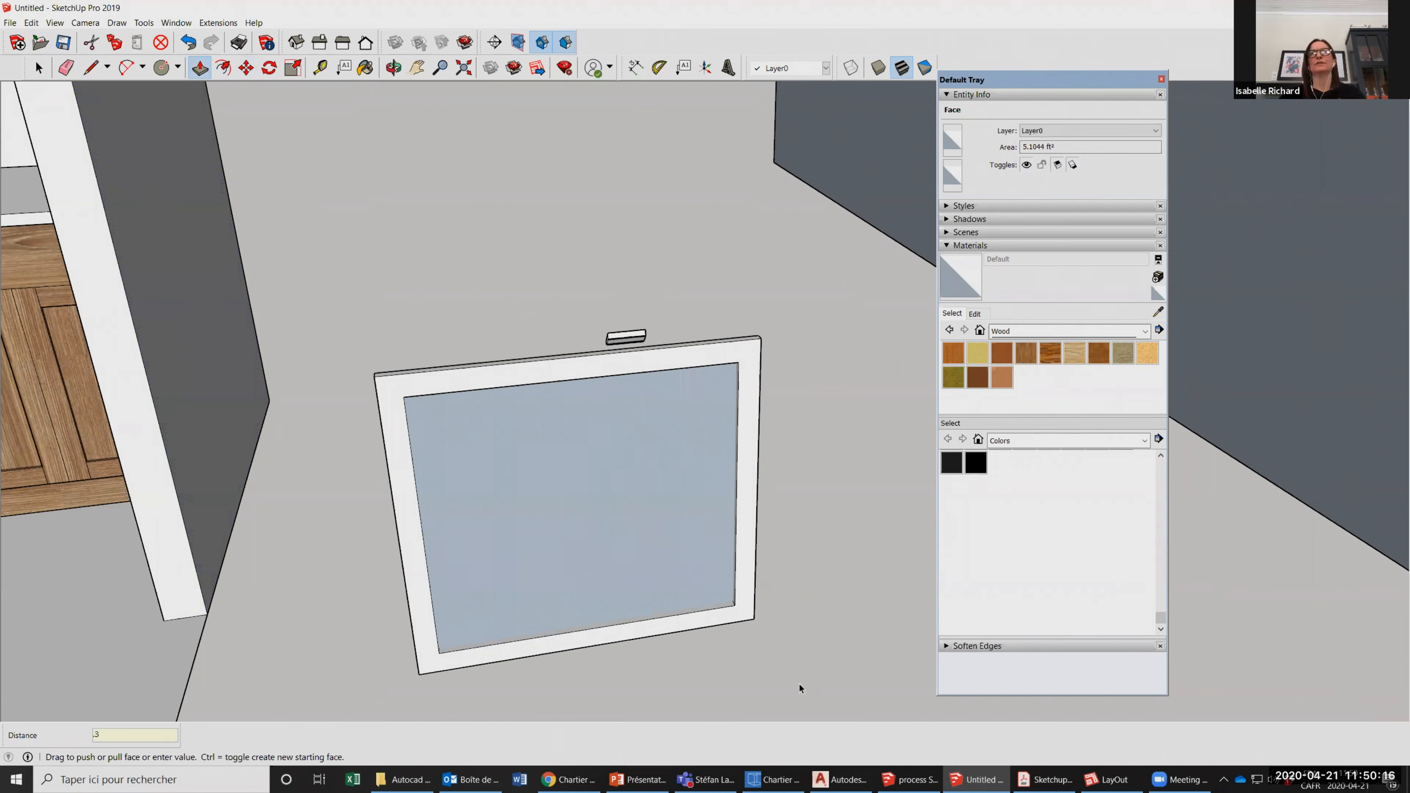
{"action": "key", "text": "Return"}
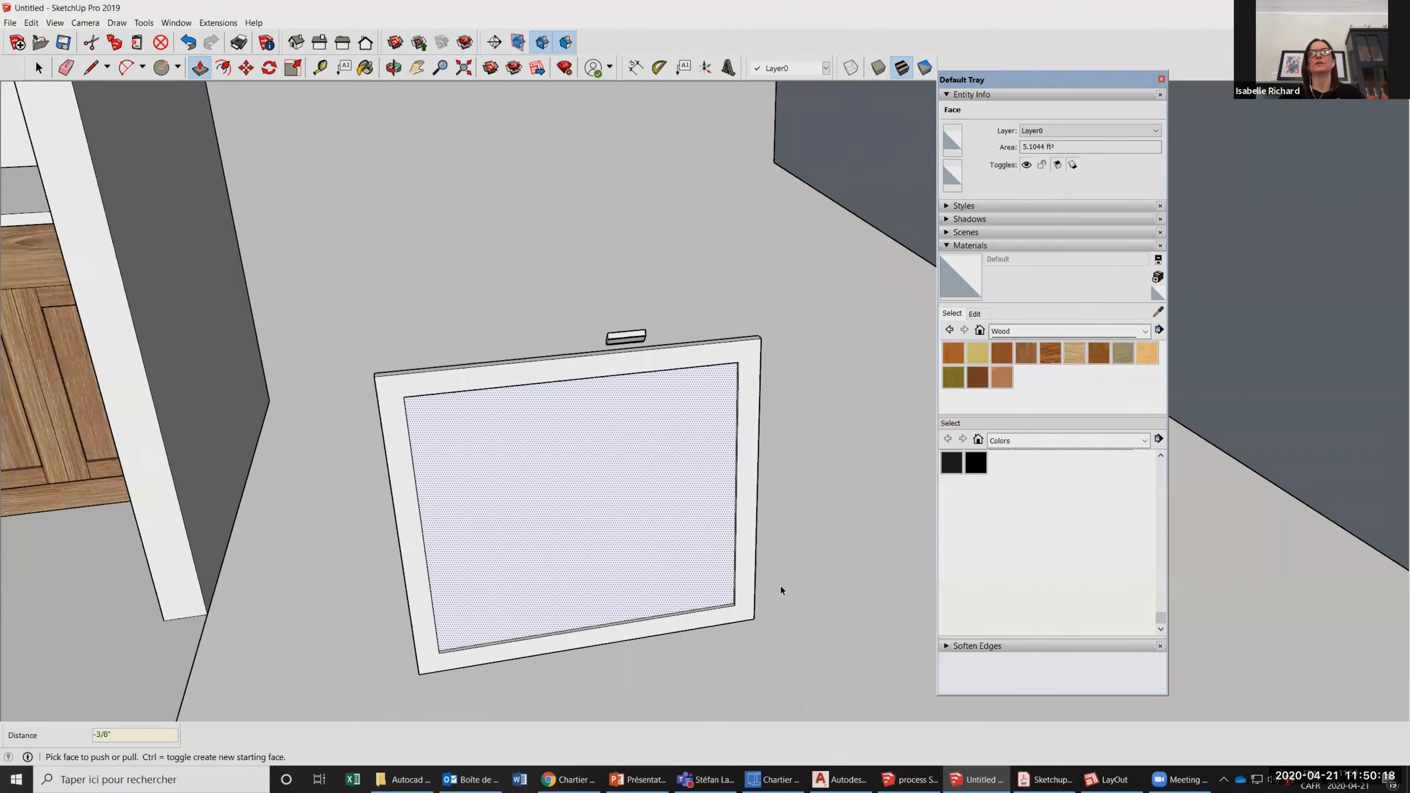
Select all the geometry of the recessed door panel and make it a group.
{"action": "scroll", "coordinate": [722, 592], "scroll_direction": "down", "scroll_amount": 3}
{"action": "left_click", "coordinate": [39, 68]}
{"action": "left_click_drag", "start_coordinate": [446, 430], "coordinate": [799, 683]}
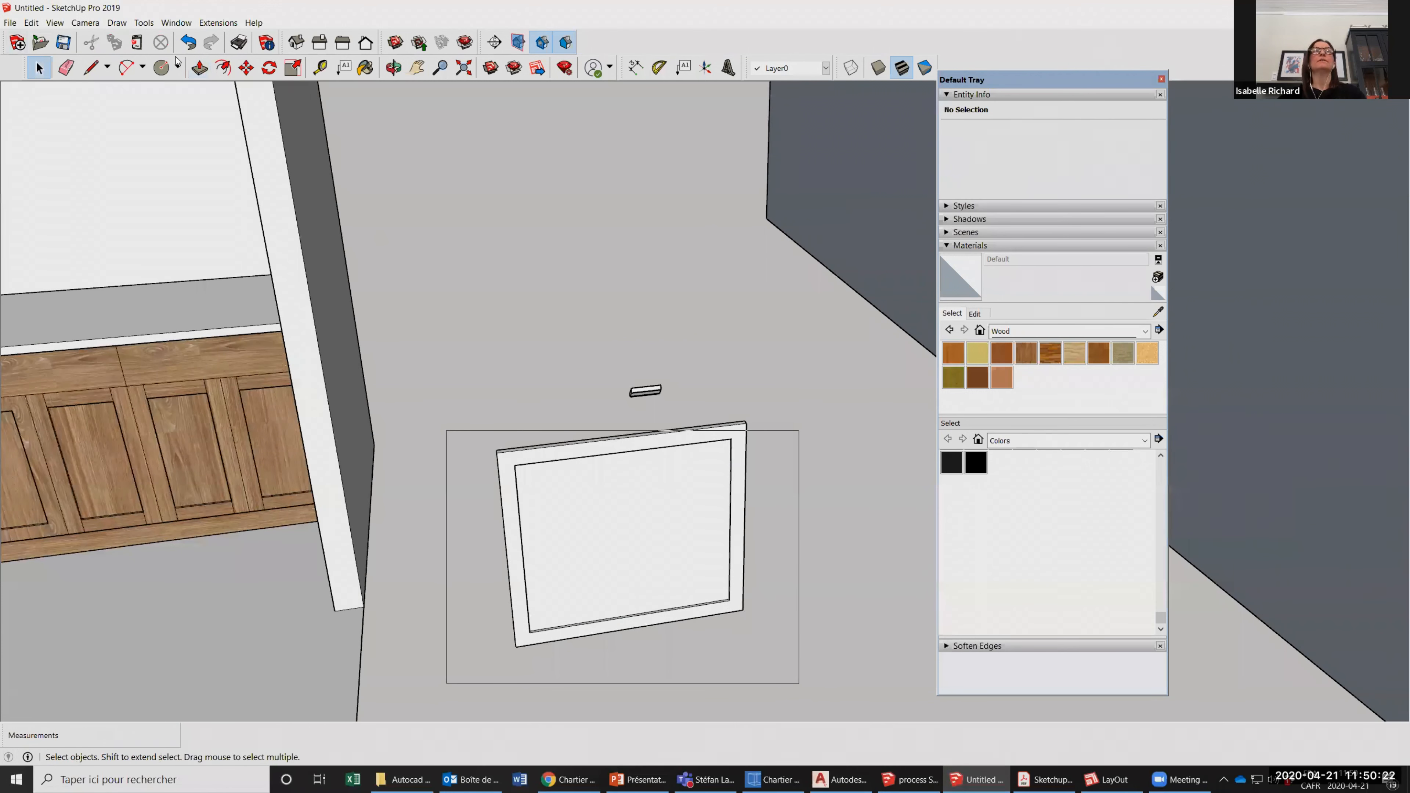
{"action": "left_click_drag", "start_coordinate": [799, 430], "coordinate": [802, 410]}
{"action": "scroll", "coordinate": [687, 425], "scroll_direction": "down", "scroll_amount": 3}
{"action": "right_click", "coordinate": [692, 508]}
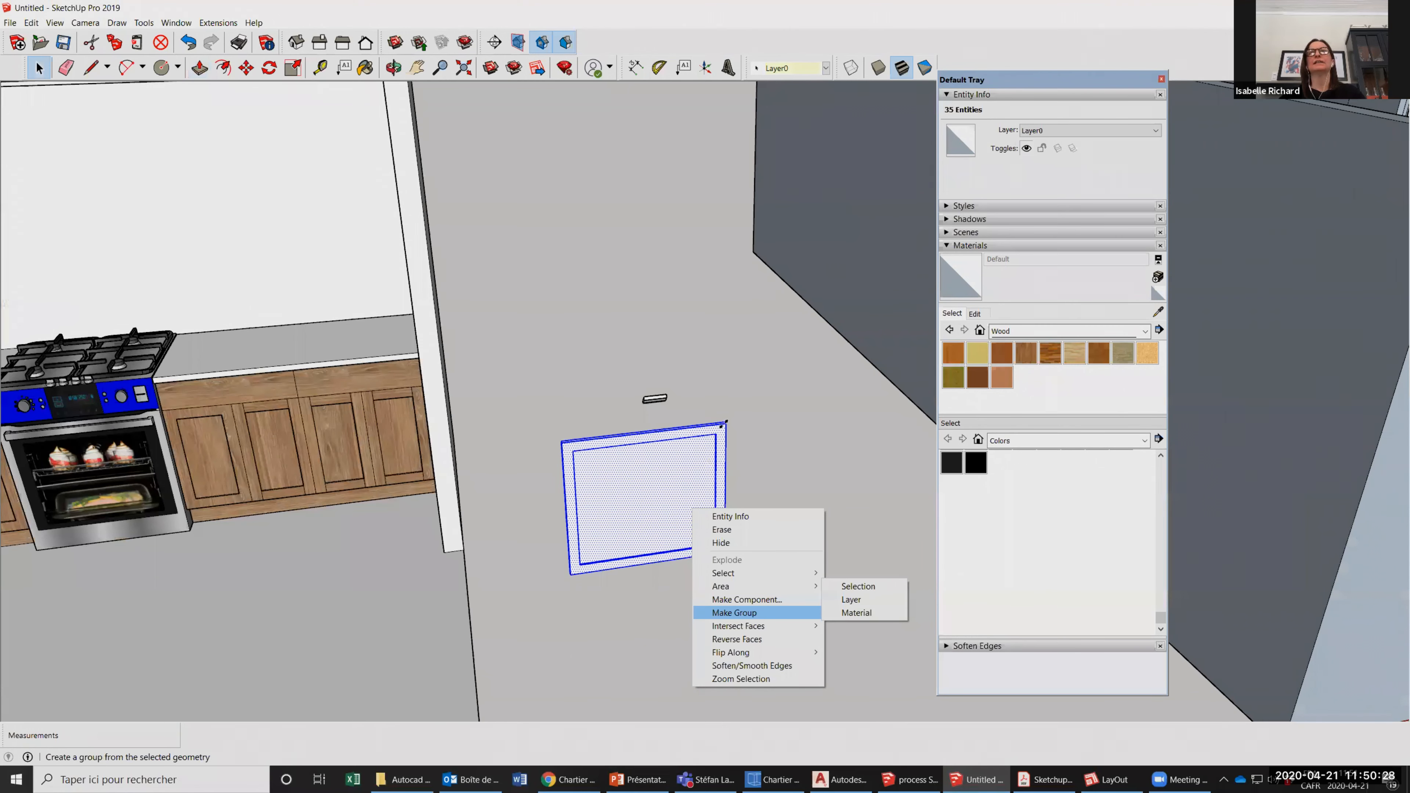
{"action": "left_click", "coordinate": [734, 612]}
Measure the length of the door panel group's upper edge with the Tape Measure tool.
{"action": "left_click", "coordinate": [321, 68]}
{"action": "scroll", "coordinate": [733, 434], "scroll_direction": "up", "scroll_amount": 1}
{"action": "left_click", "coordinate": [721, 421]}
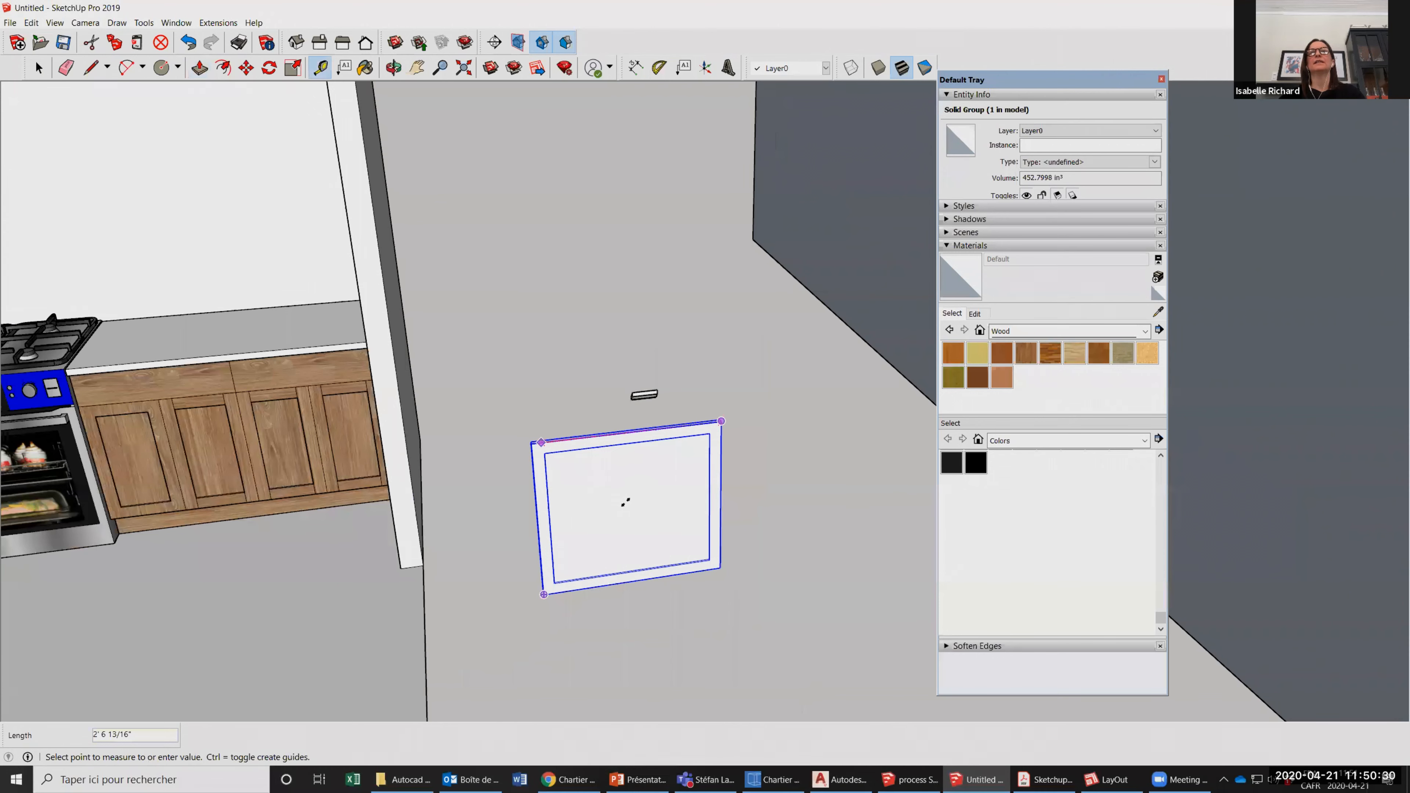
{"action": "left_click", "coordinate": [531, 443]}
Scale the door panel group uniformly to half its size from its upper right corner.
{"action": "left_click", "coordinate": [292, 68]}
{"action": "left_click_drag", "start_coordinate": [721, 421], "coordinate": [630, 510]}
{"action": "scroll", "coordinate": [611, 542], "scroll_direction": "up", "scroll_amount": 4}
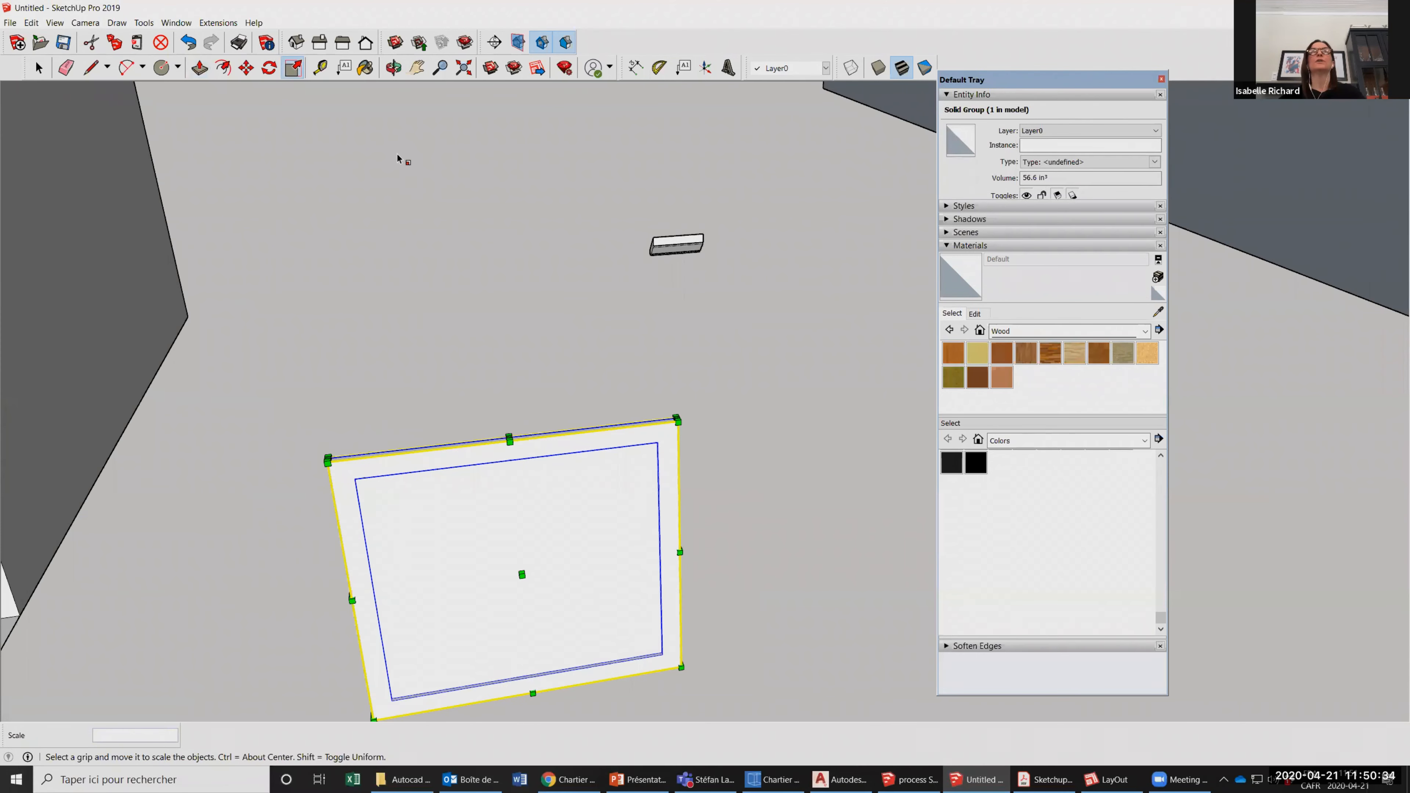
{"action": "scroll", "coordinate": [579, 331], "scroll_direction": "down", "scroll_amount": 2}
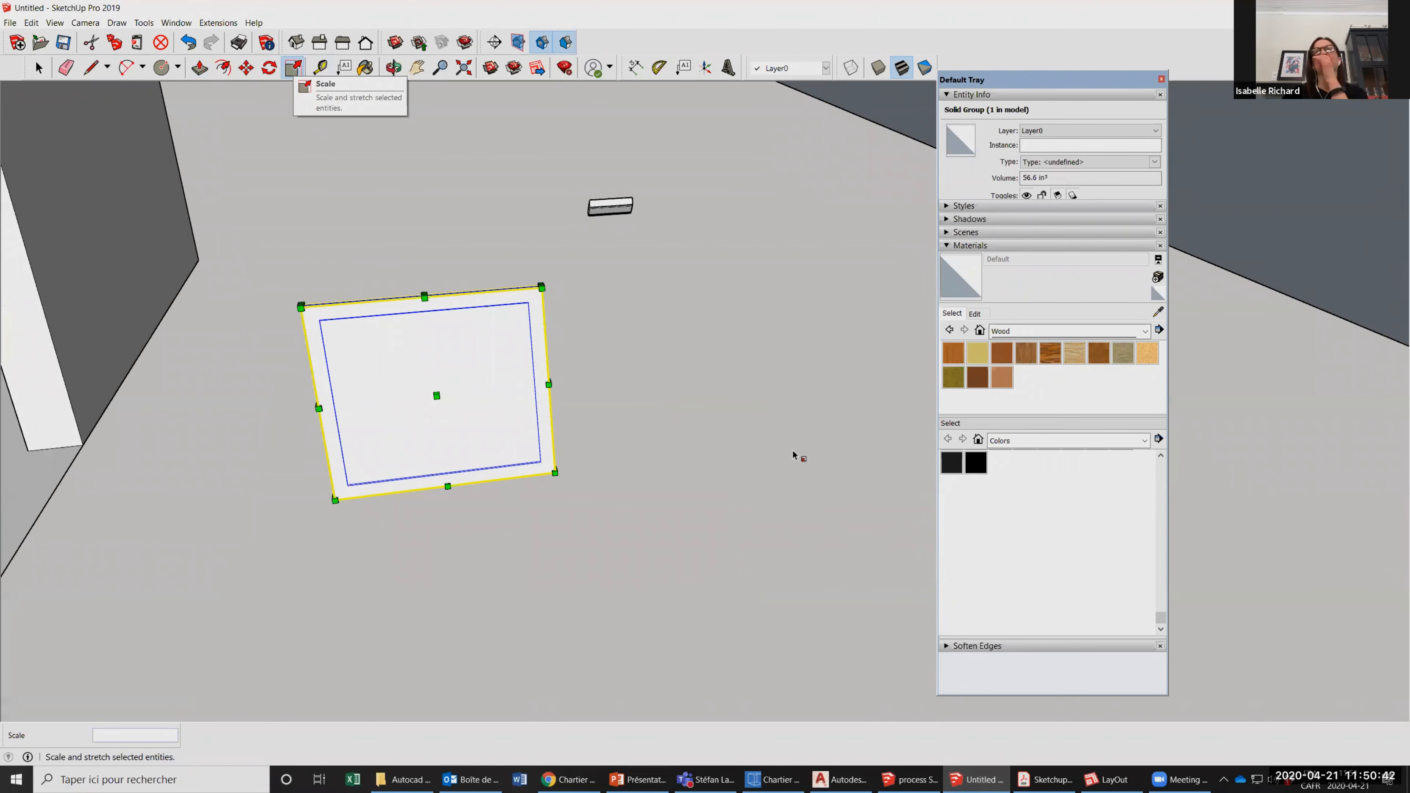
{"action": "scroll", "coordinate": [772, 453], "scroll_direction": "down", "scroll_amount": 3}
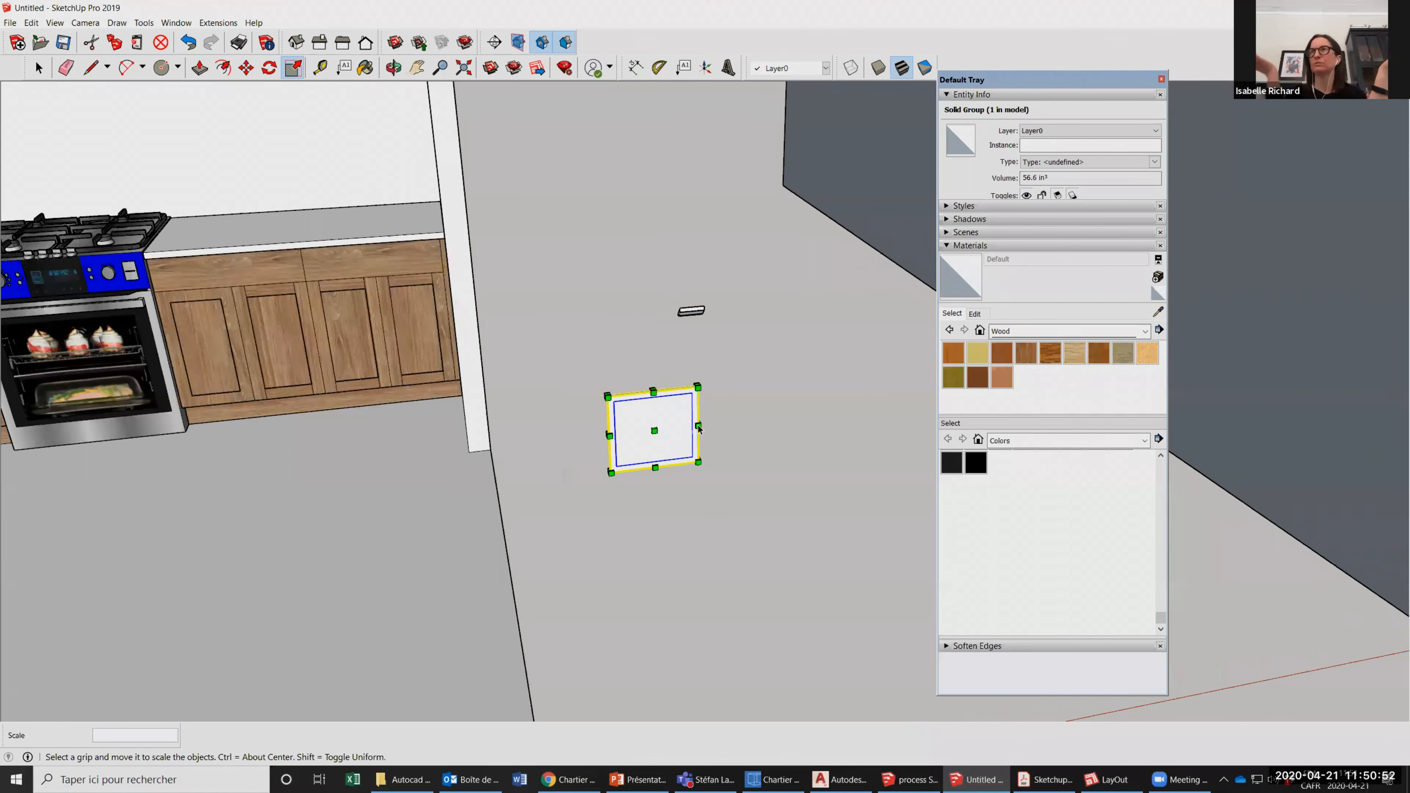
Delete the scaled door panel group standing outside the kitchen.
{"action": "key", "text": "space"}
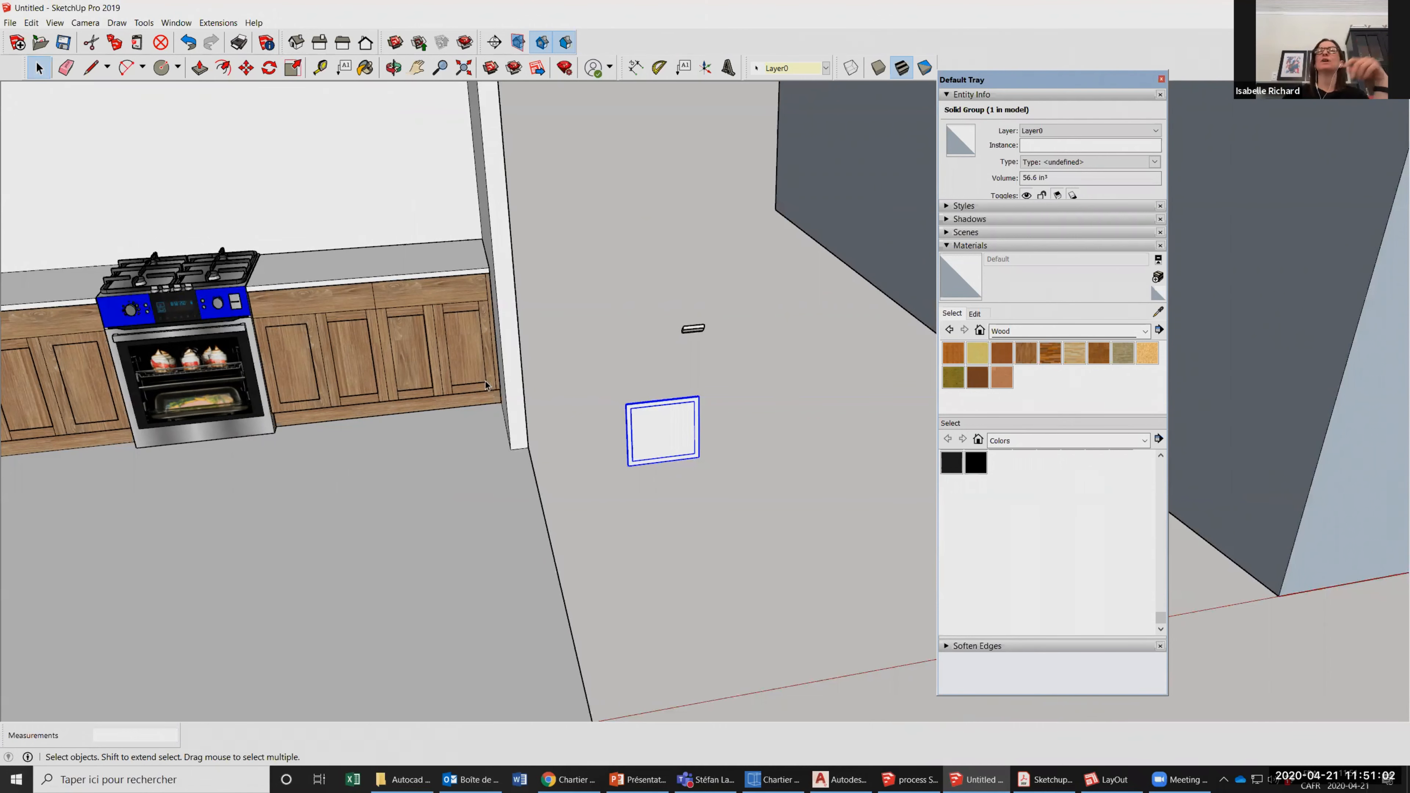
{"action": "key", "text": "Delete"}
{"action": "scroll", "coordinate": [485, 381], "scroll_direction": "down", "scroll_amount": 3}
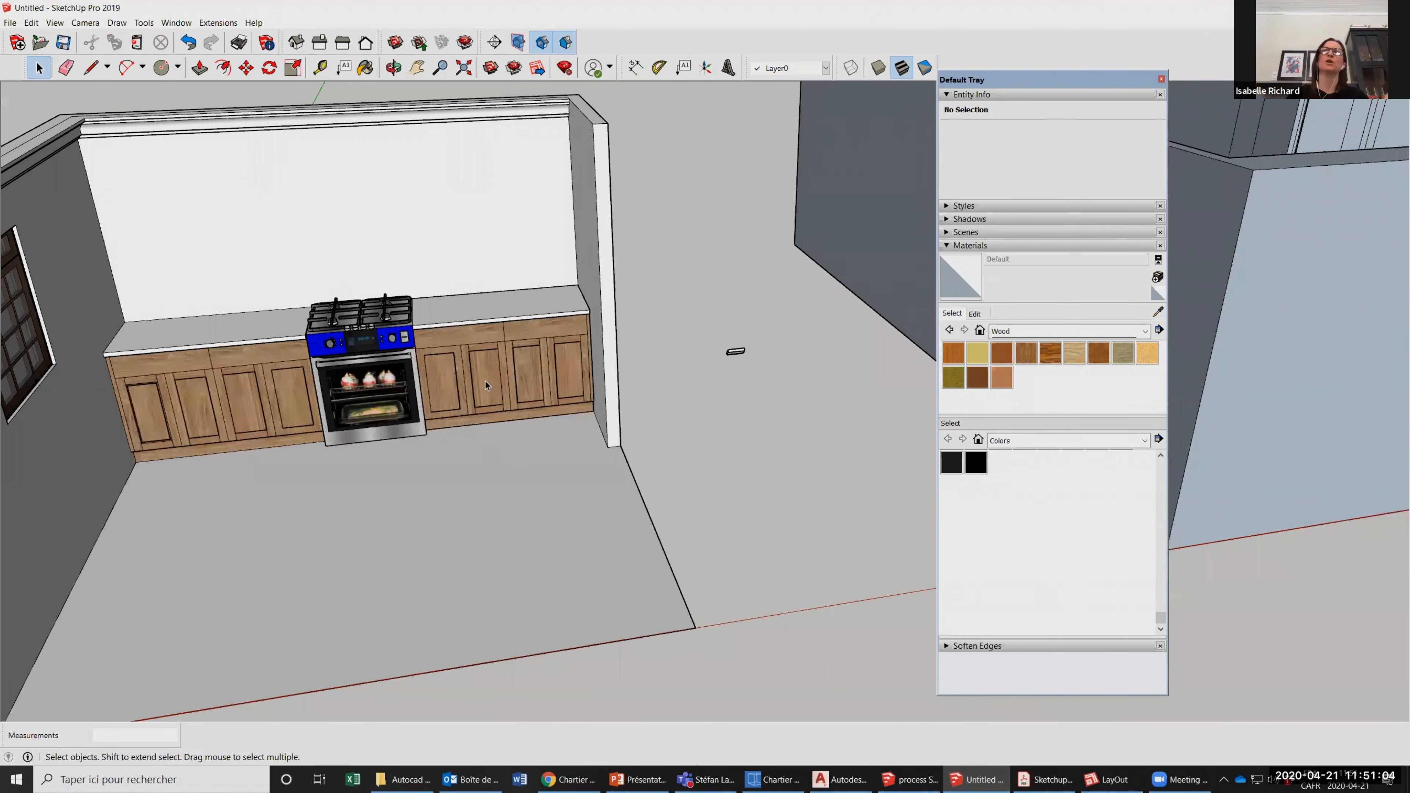
Select the base cabinet group to the right of the stove and examine it from several angles within the kitchen.
{"action": "scroll", "coordinate": [485, 384], "scroll_direction": "up", "scroll_amount": 3}
{"action": "left_click", "coordinate": [485, 385]}
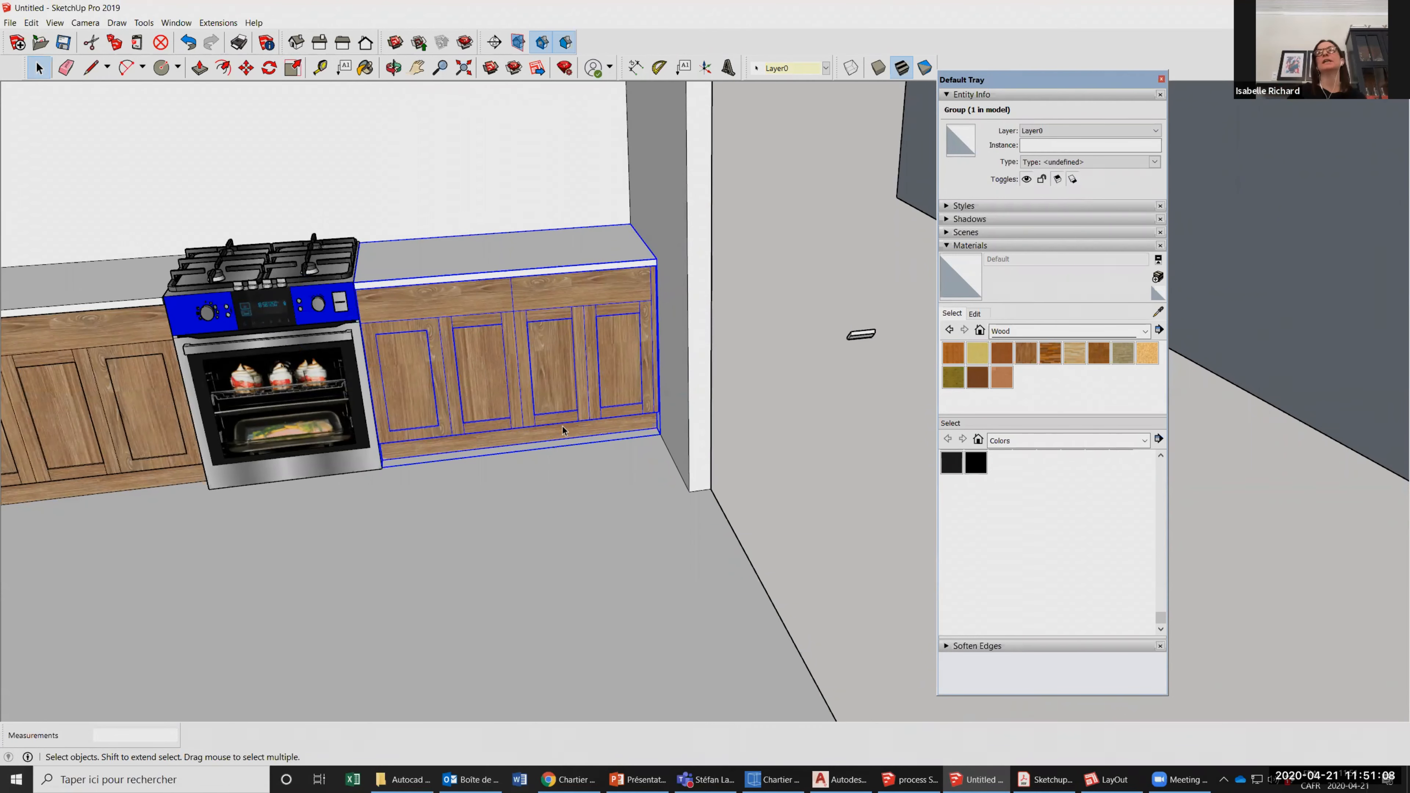
{"action": "scroll", "coordinate": [562, 429], "scroll_direction": "down", "scroll_amount": 1}
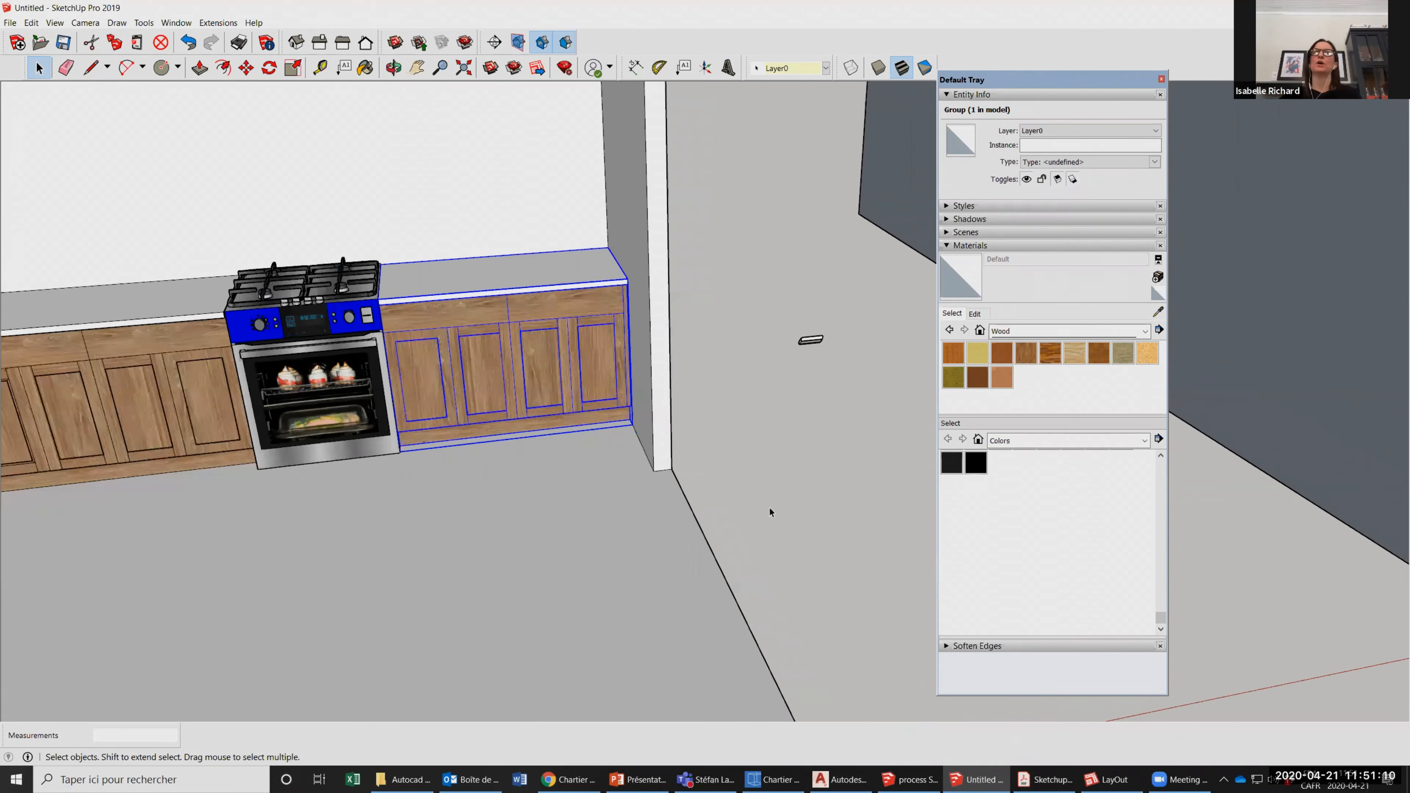
{"action": "scroll", "coordinate": [589, 407], "scroll_direction": "down", "scroll_amount": 2}
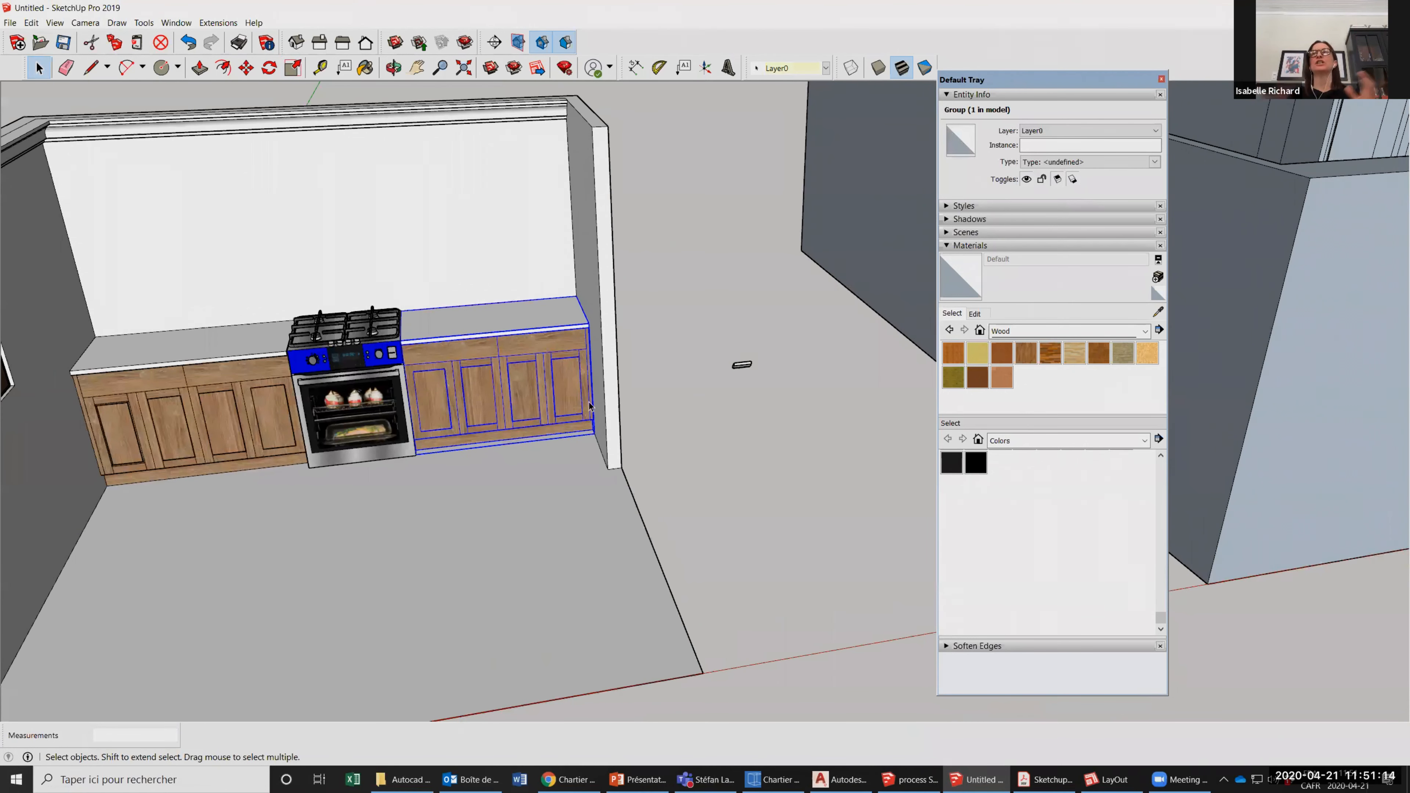
{"action": "scroll", "coordinate": [472, 323], "scroll_direction": "up", "scroll_amount": 3}
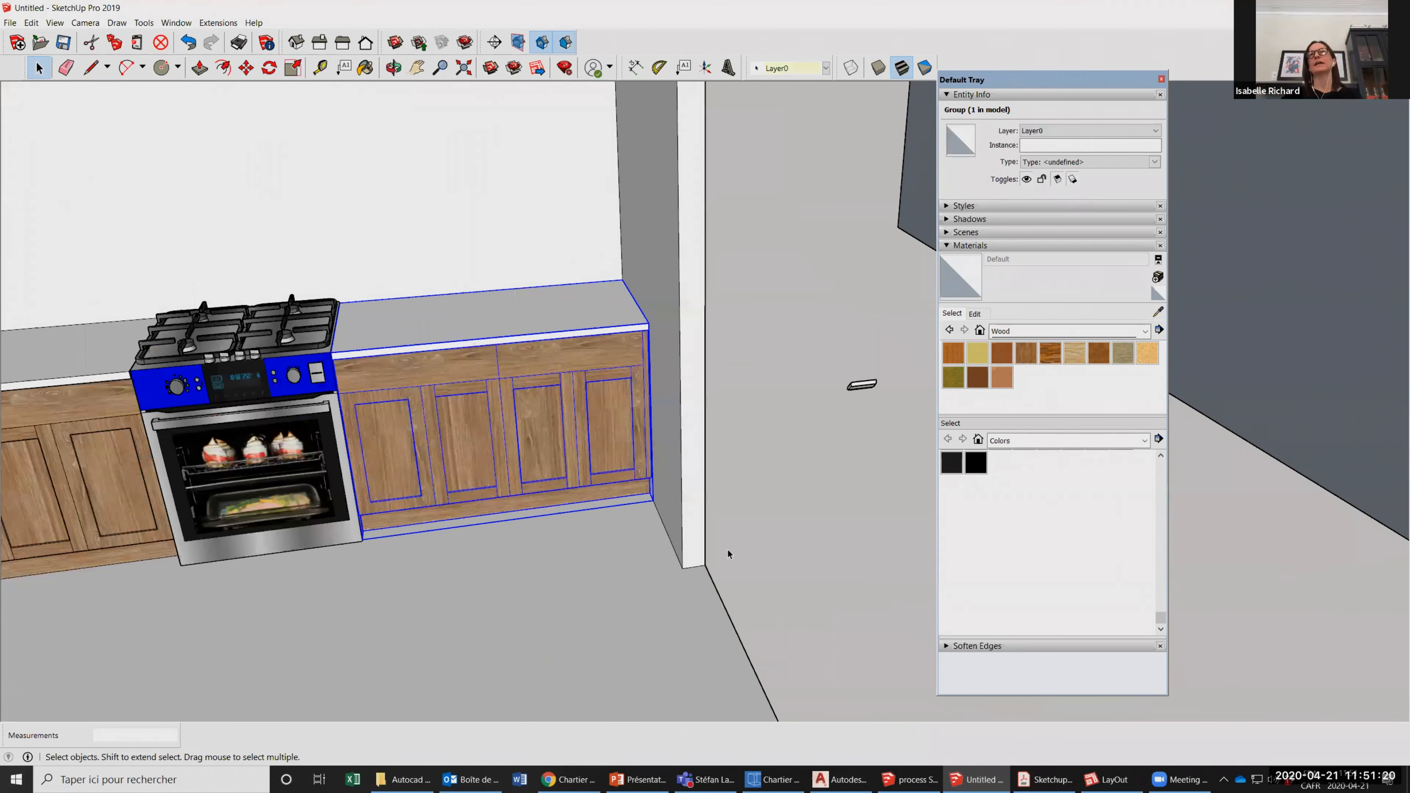
{"action": "scroll", "coordinate": [525, 376], "scroll_direction": "up", "scroll_amount": 1}
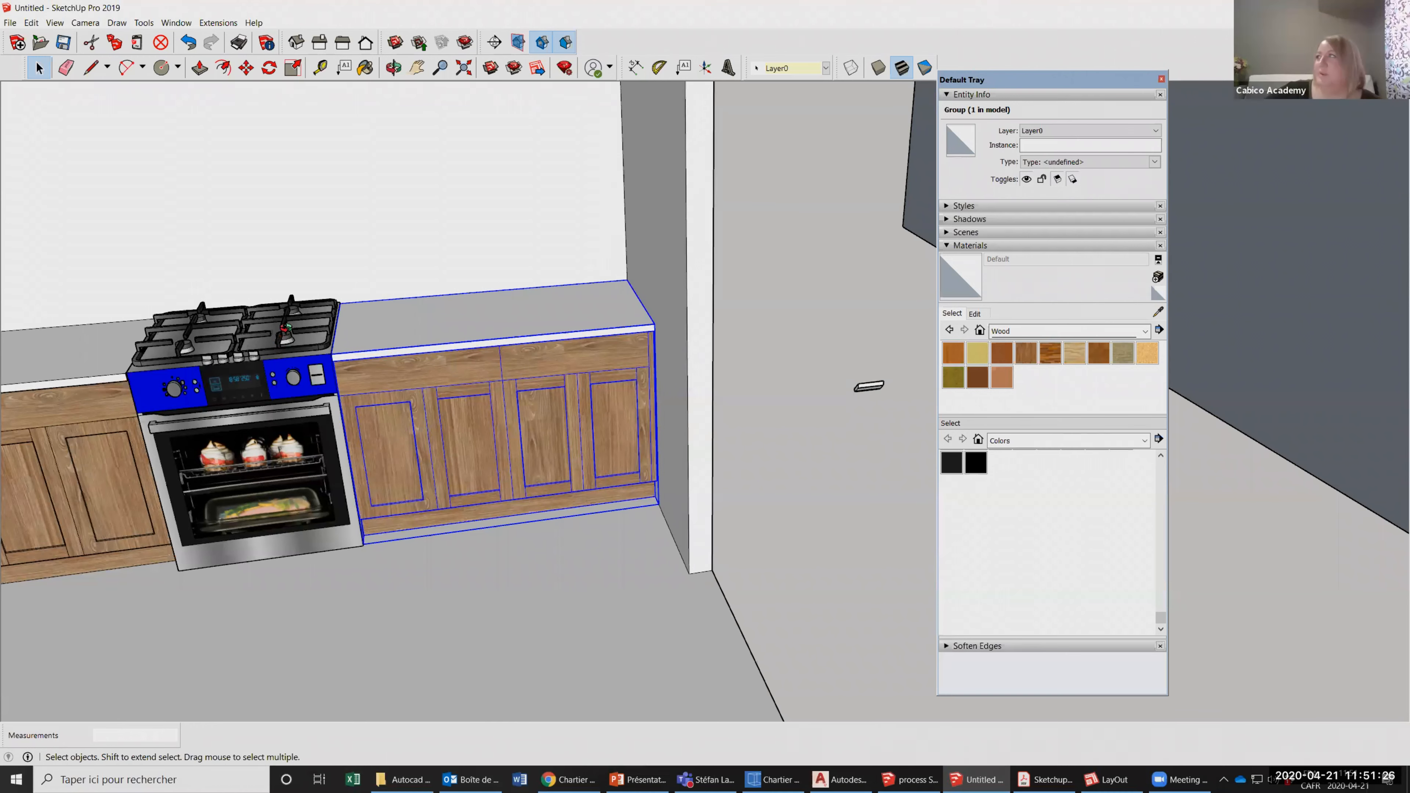
{"action": "middle_click_drag", "start_coordinate": [320, 331], "coordinate": [328, 331]}
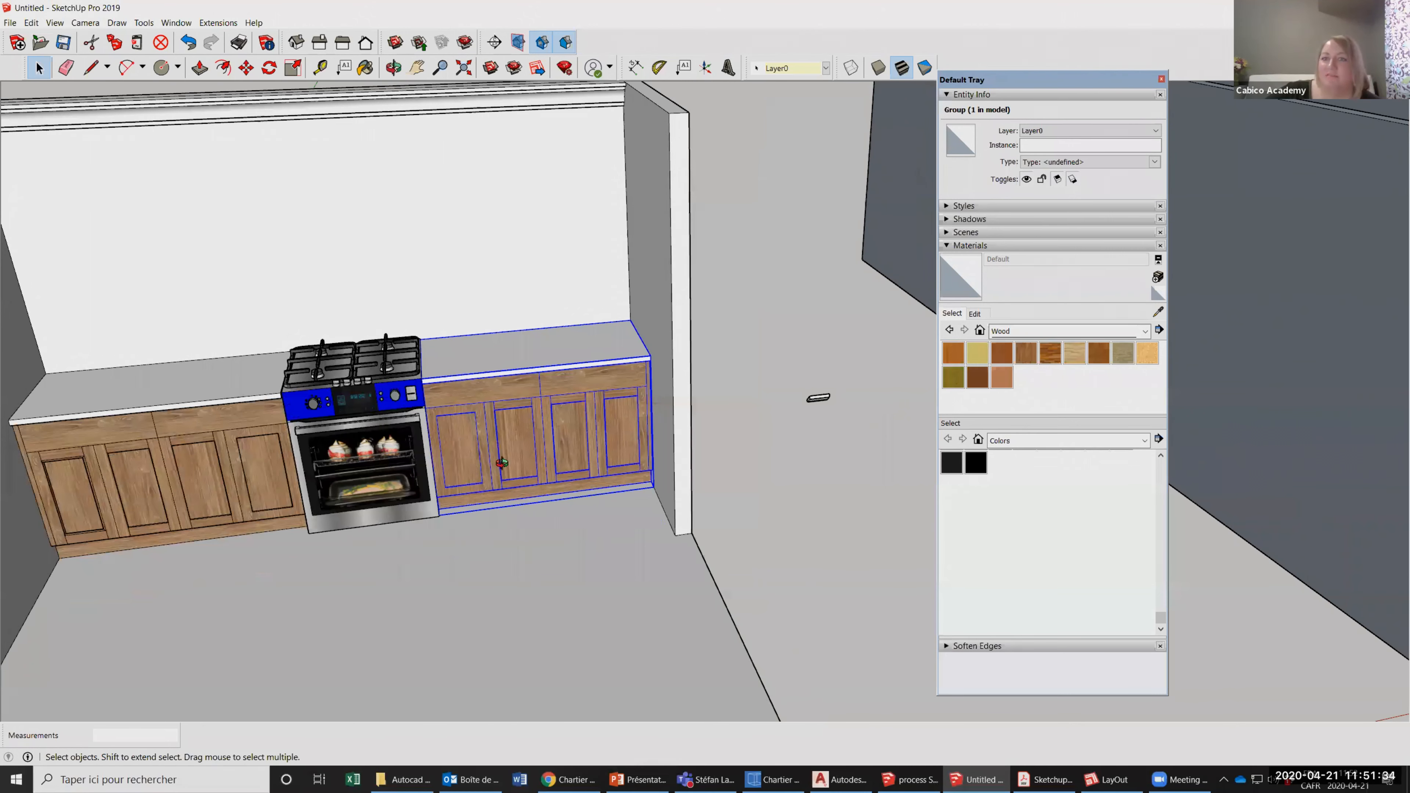
{"action": "middle_click_drag", "start_coordinate": [468, 396], "coordinate": [629, 413]}
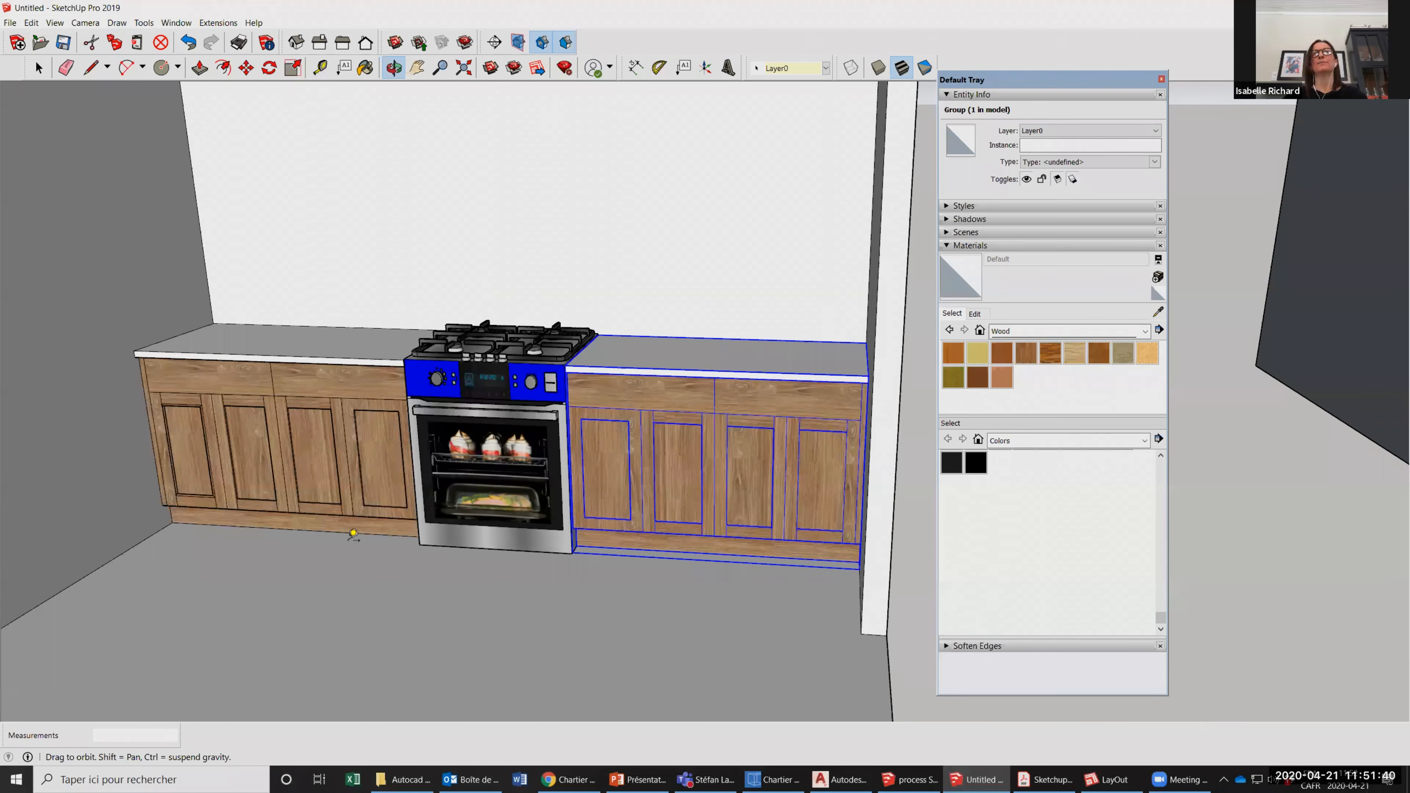
{"action": "scroll", "coordinate": [844, 481], "scroll_direction": "down", "scroll_amount": 5}
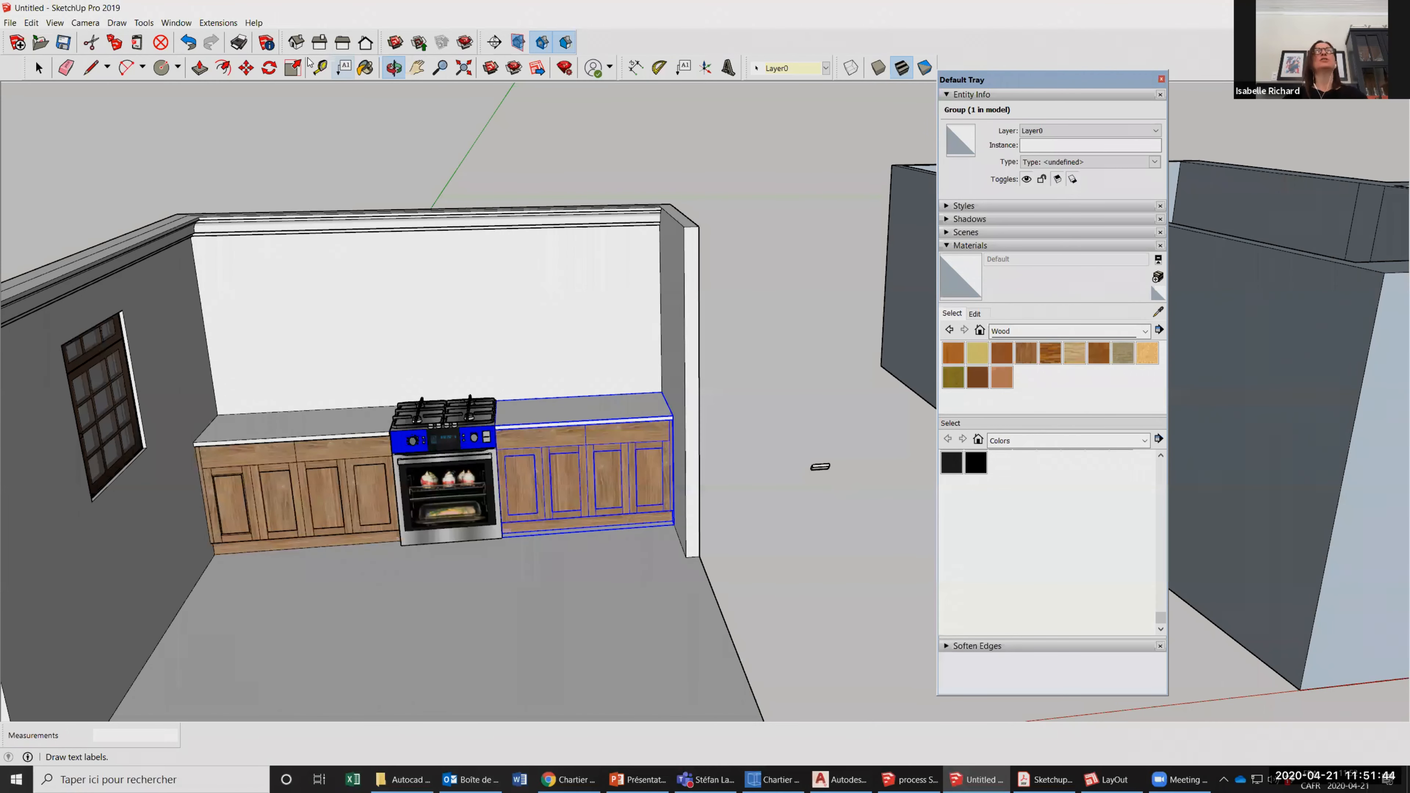
{"action": "scroll", "coordinate": [803, 453], "scroll_direction": "up", "scroll_amount": 2}
{"action": "middle_click_drag", "start_coordinate": [772, 464], "coordinate": [803, 453]}
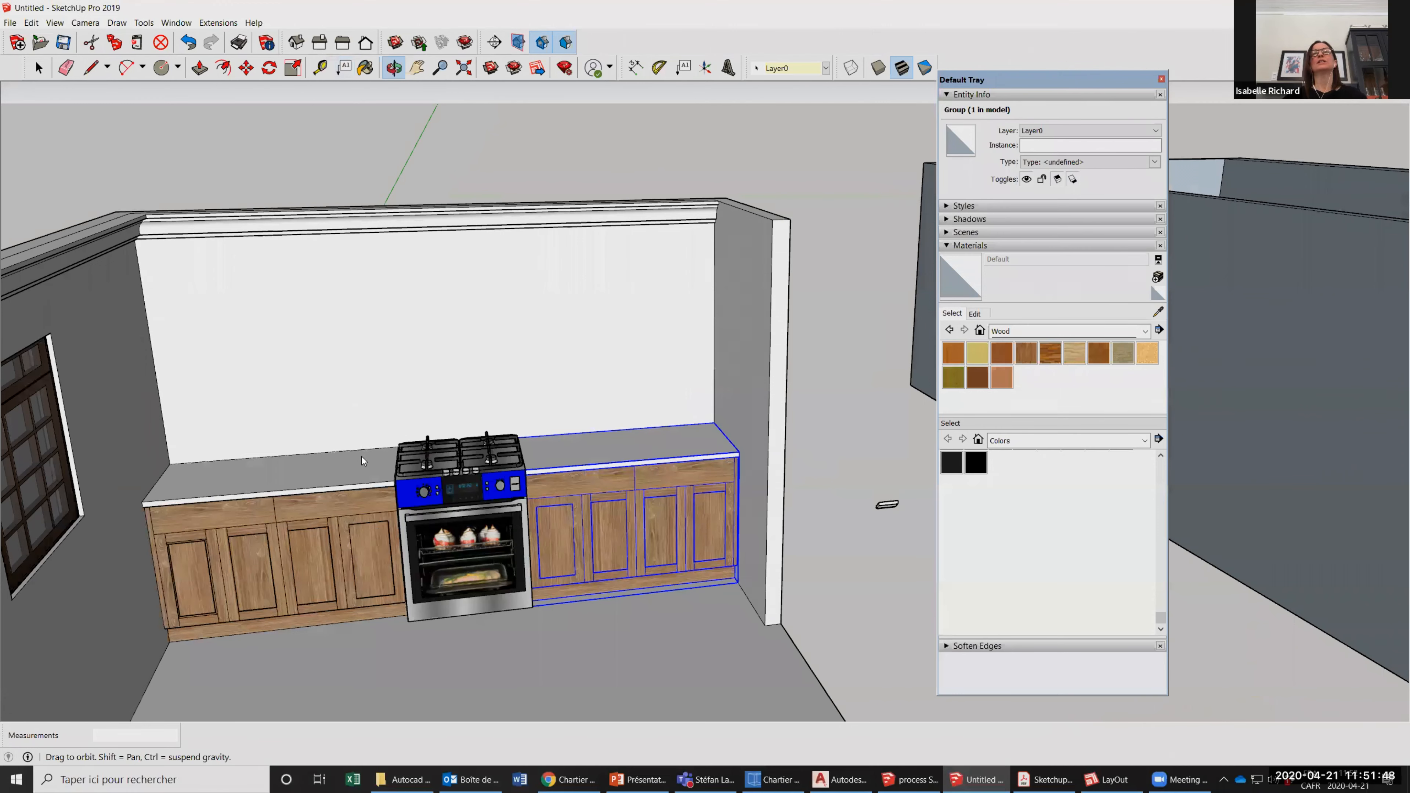
Dimension the right countertop's back edge from the stove to the side wall and move that dimension about 9 3/16" up the wall.
{"action": "scroll", "coordinate": [771, 419], "scroll_direction": "up", "scroll_amount": 4}
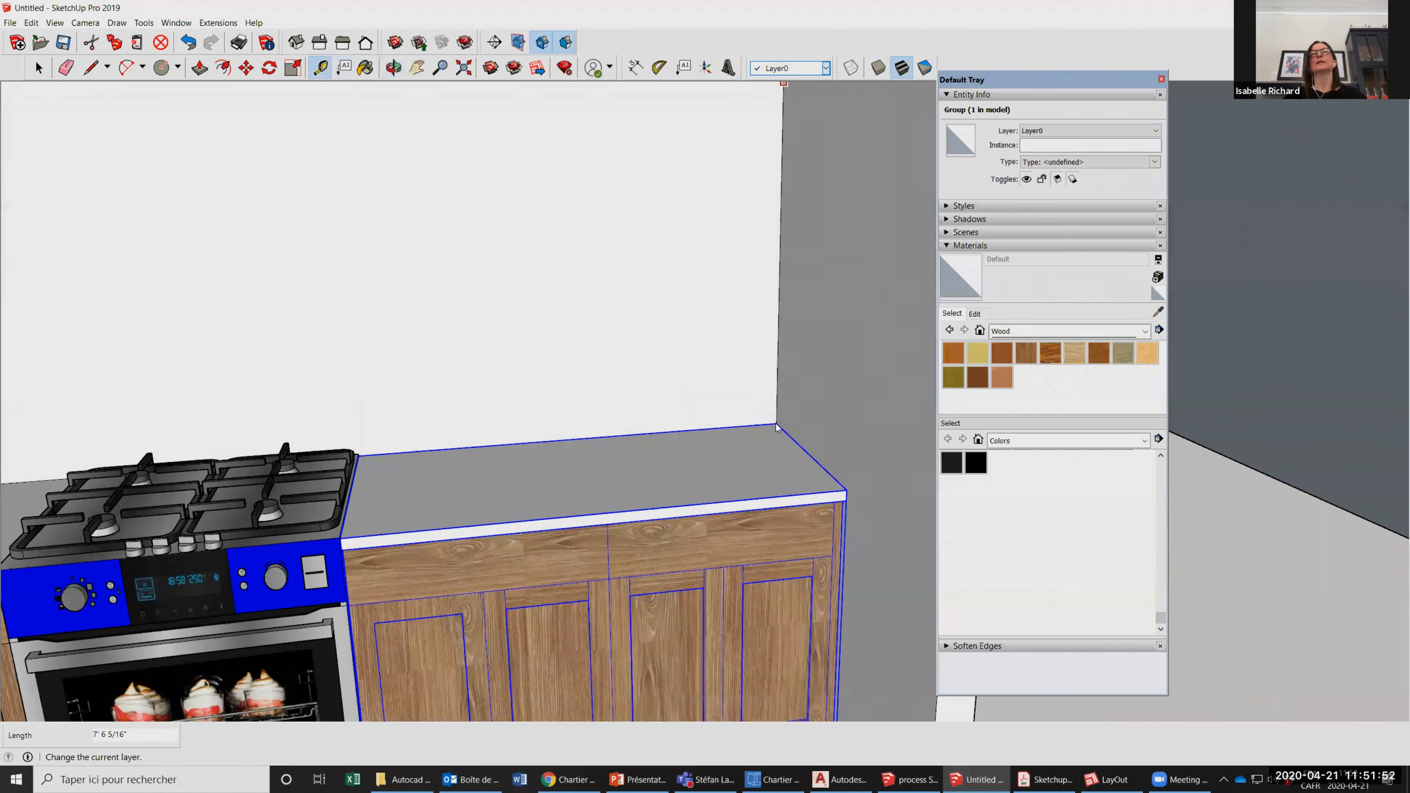
{"action": "left_click", "coordinate": [636, 68]}
{"action": "left_click", "coordinate": [358, 454]}
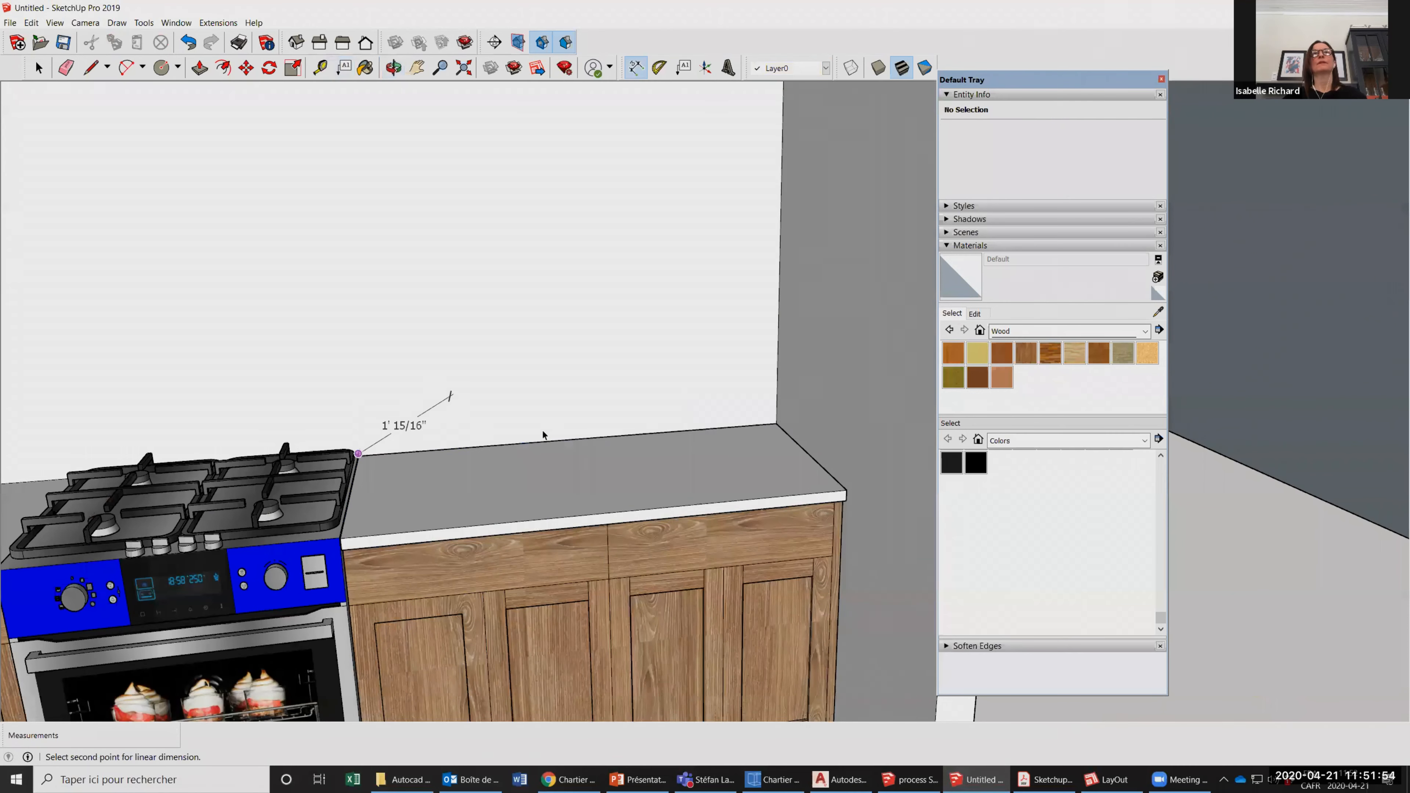
{"action": "left_click", "coordinate": [562, 446]}
{"action": "key", "text": "space"}
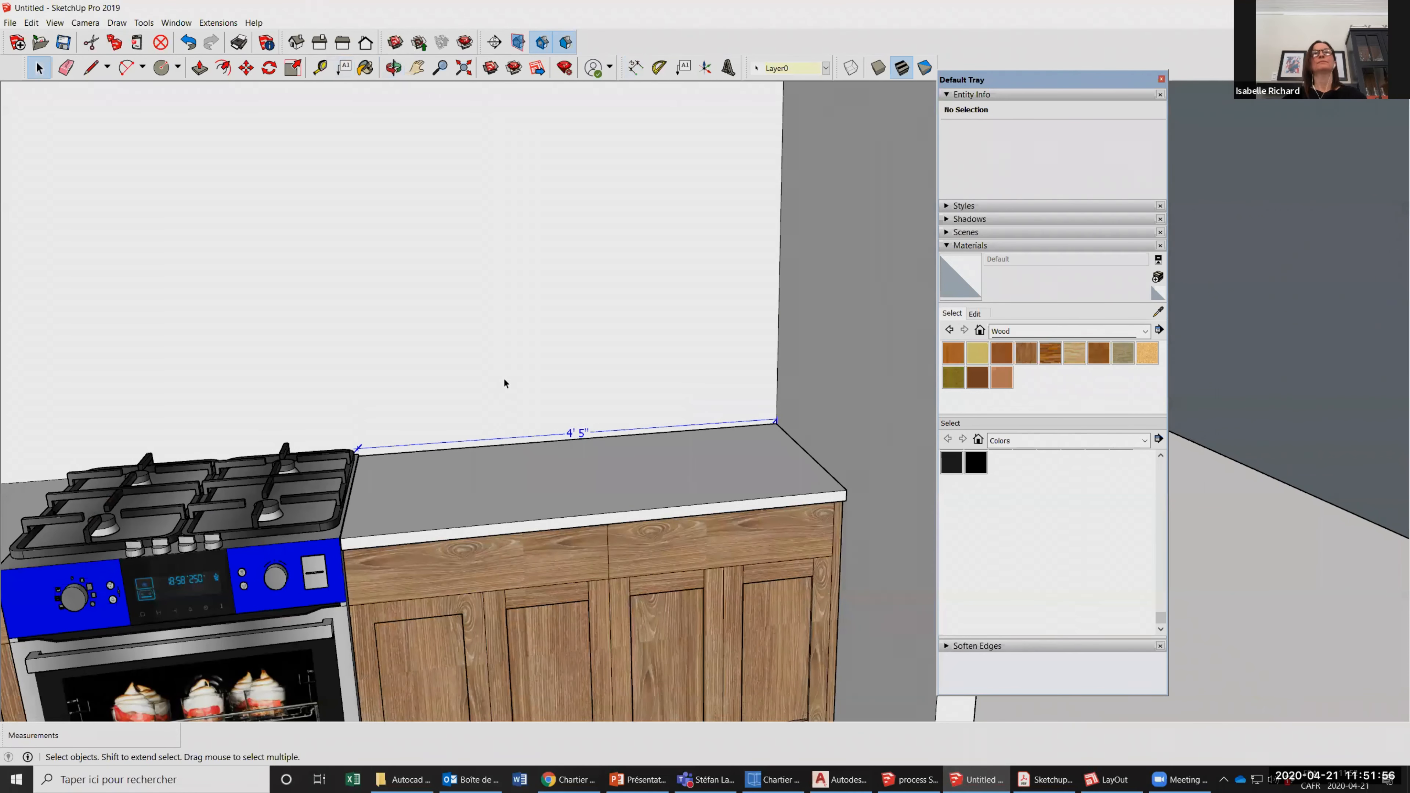
{"action": "key", "text": "m"}
{"action": "left_click", "coordinate": [502, 344]}
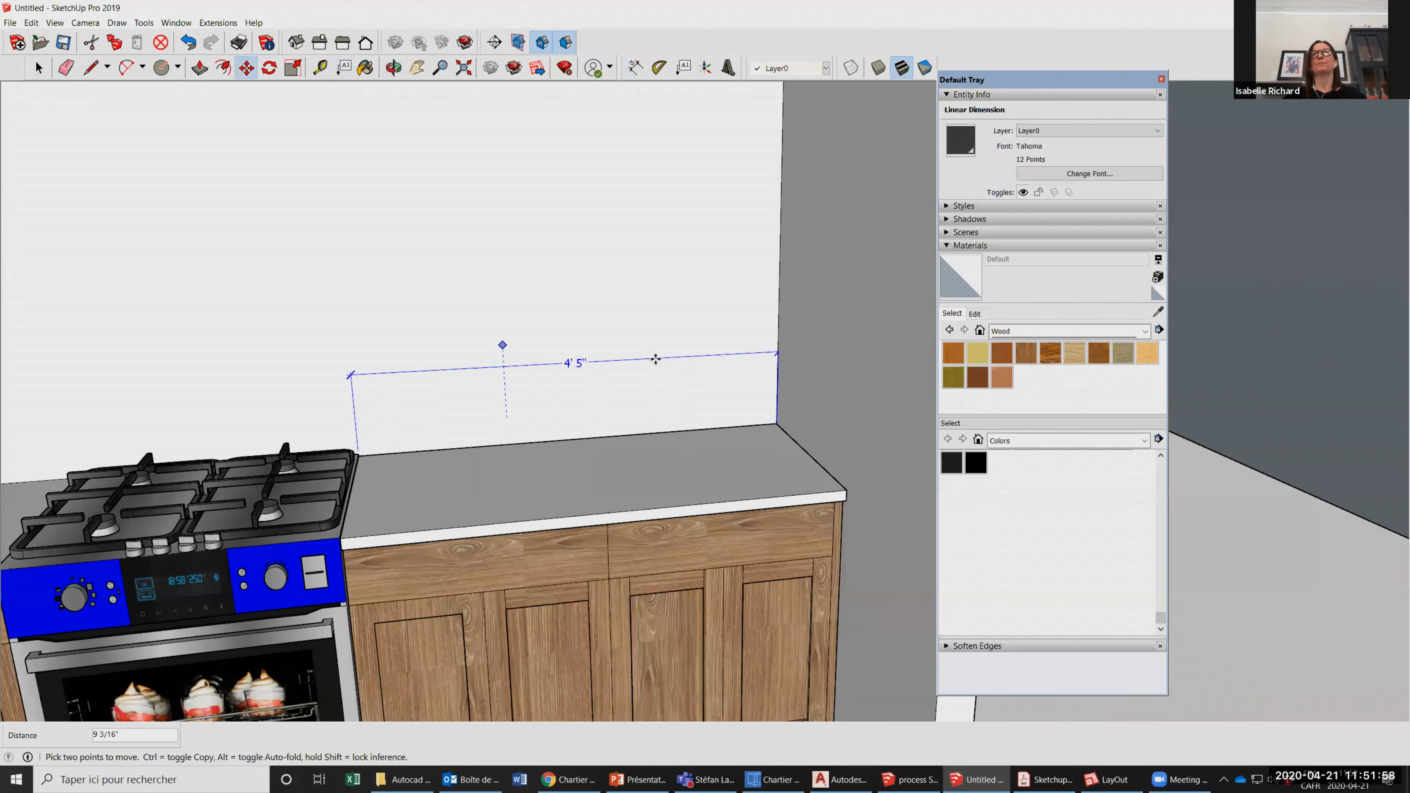
Switch to LayOut and view the kitchen elevation and perspectives on PAGE 2 of the process Layout document.
{"action": "scroll", "coordinate": [656, 359], "scroll_direction": "down", "scroll_amount": 3}
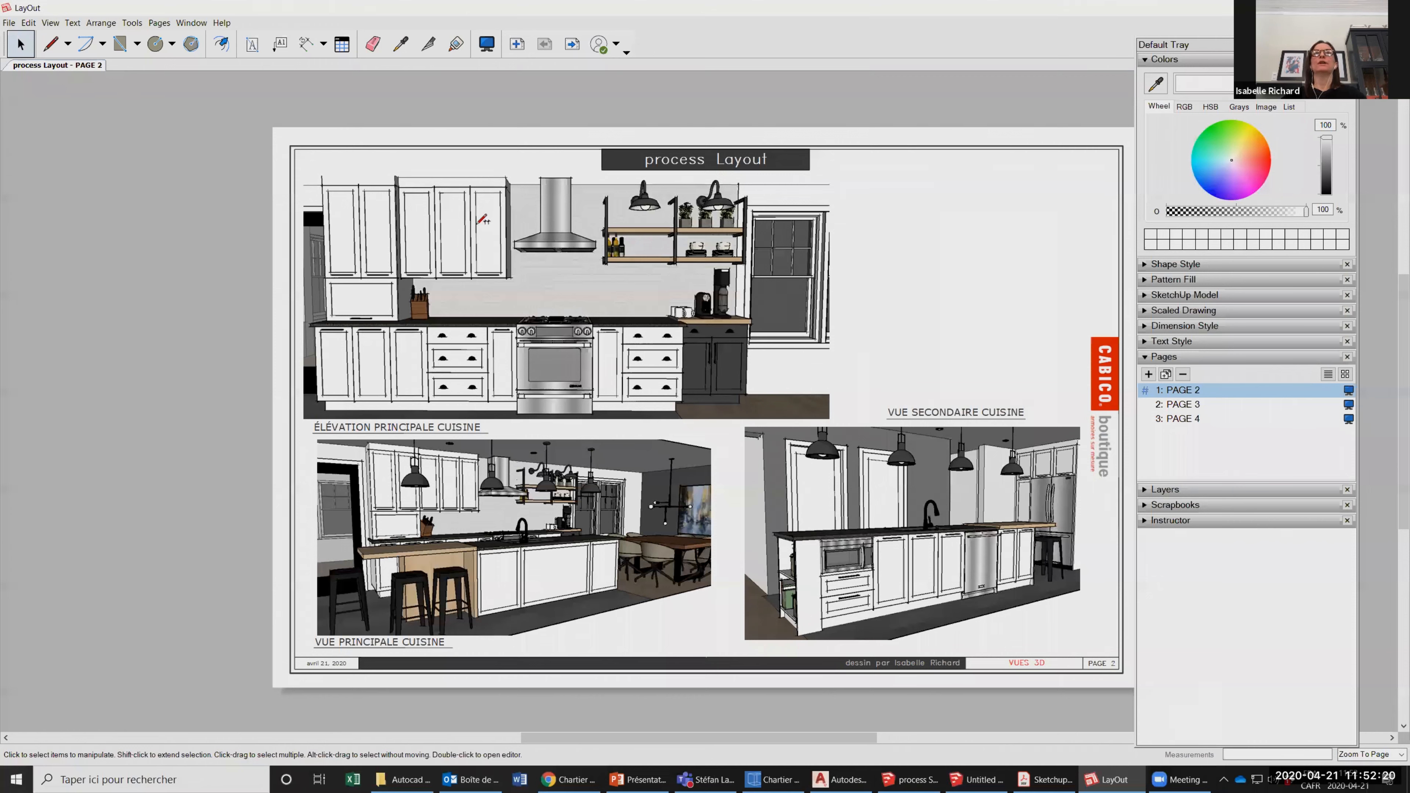
{"action": "scroll", "coordinate": [467, 356], "scroll_direction": "down", "scroll_amount": 2}
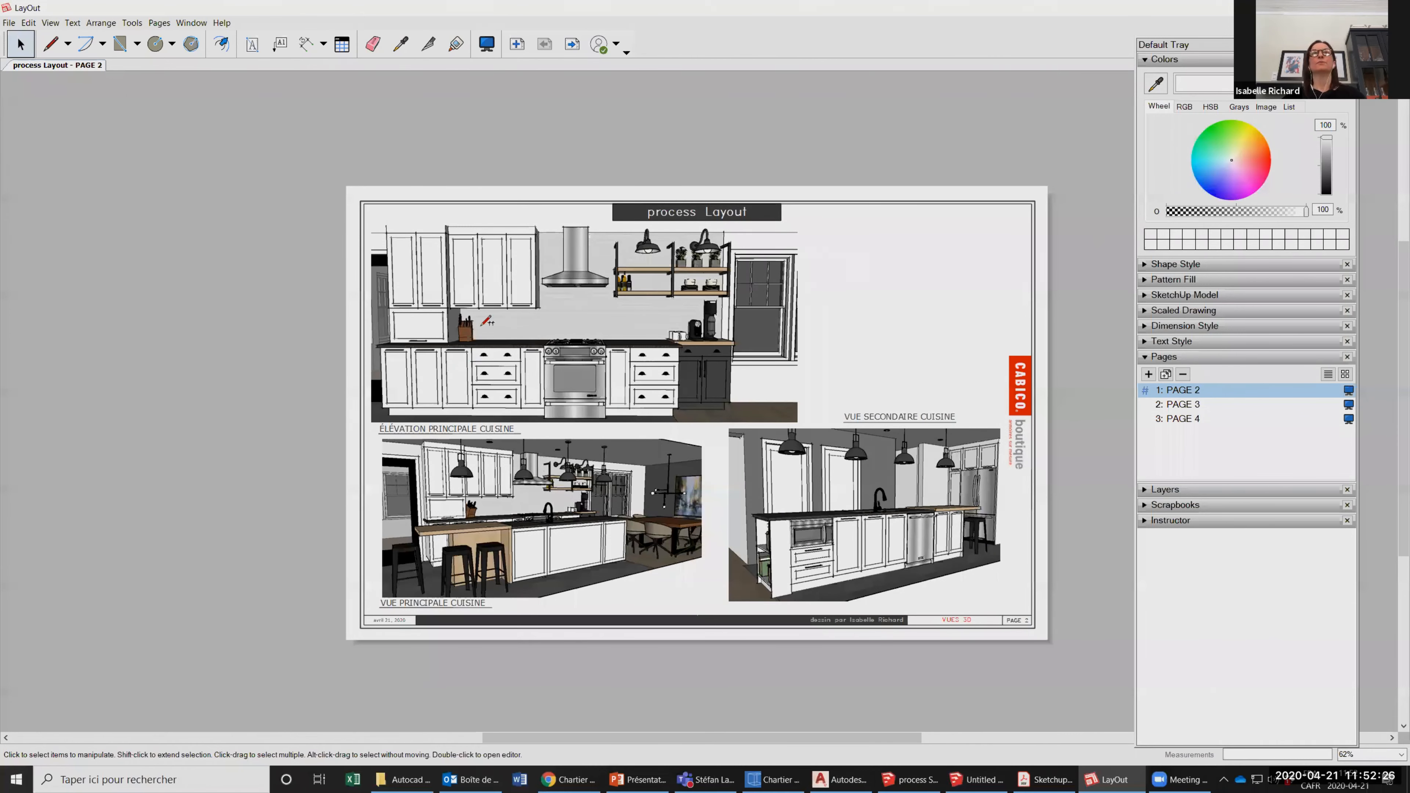
{"action": "scroll", "coordinate": [487, 321], "scroll_direction": "up", "scroll_amount": 2}
{"action": "left_click", "coordinate": [478, 346]}
{"action": "scroll", "coordinate": [483, 219], "scroll_direction": "up", "scroll_amount": 3}
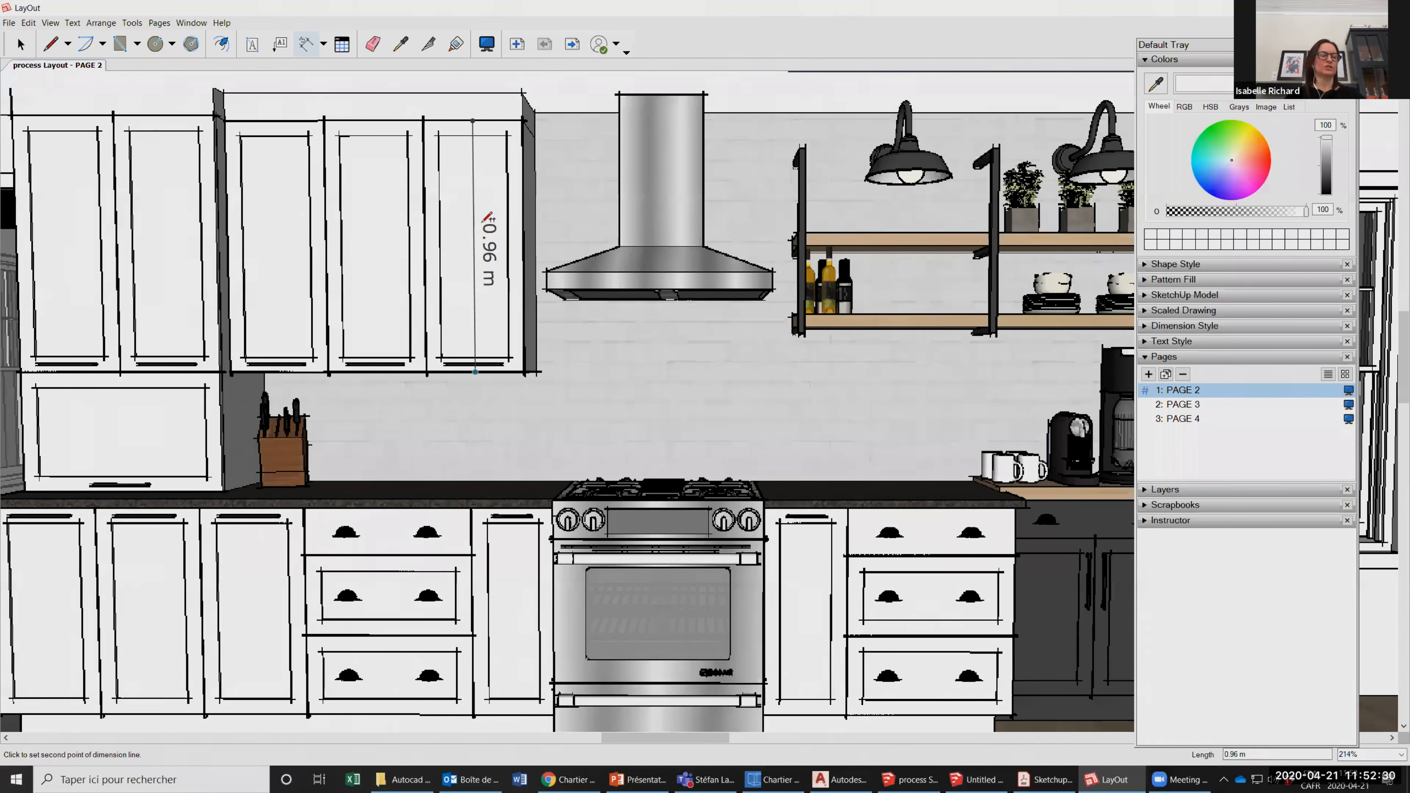
{"action": "key", "text": "Escape"}
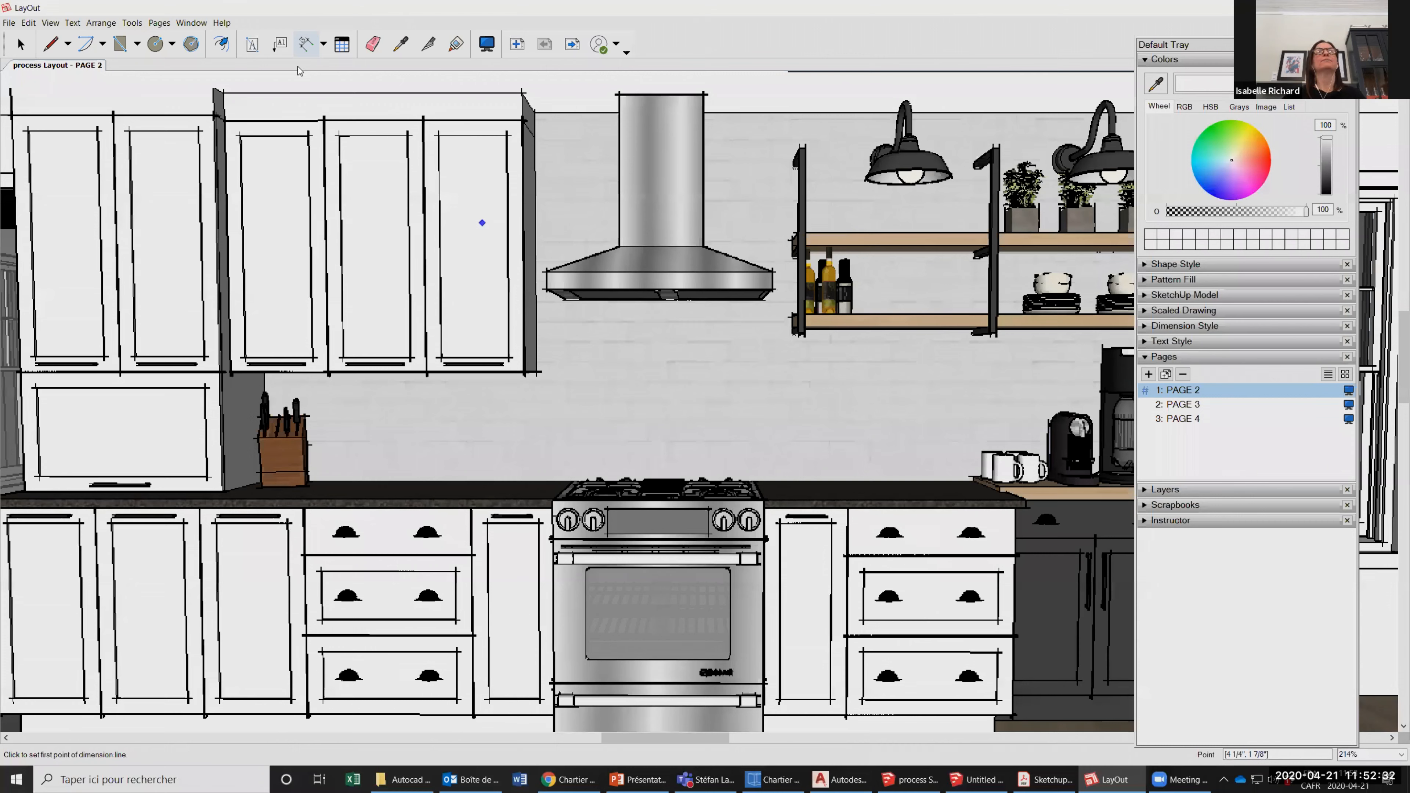
Try to dimension the height of the upper cabinet door beside the range hood in the main kitchen elevation.
{"action": "left_click", "coordinate": [473, 120]}
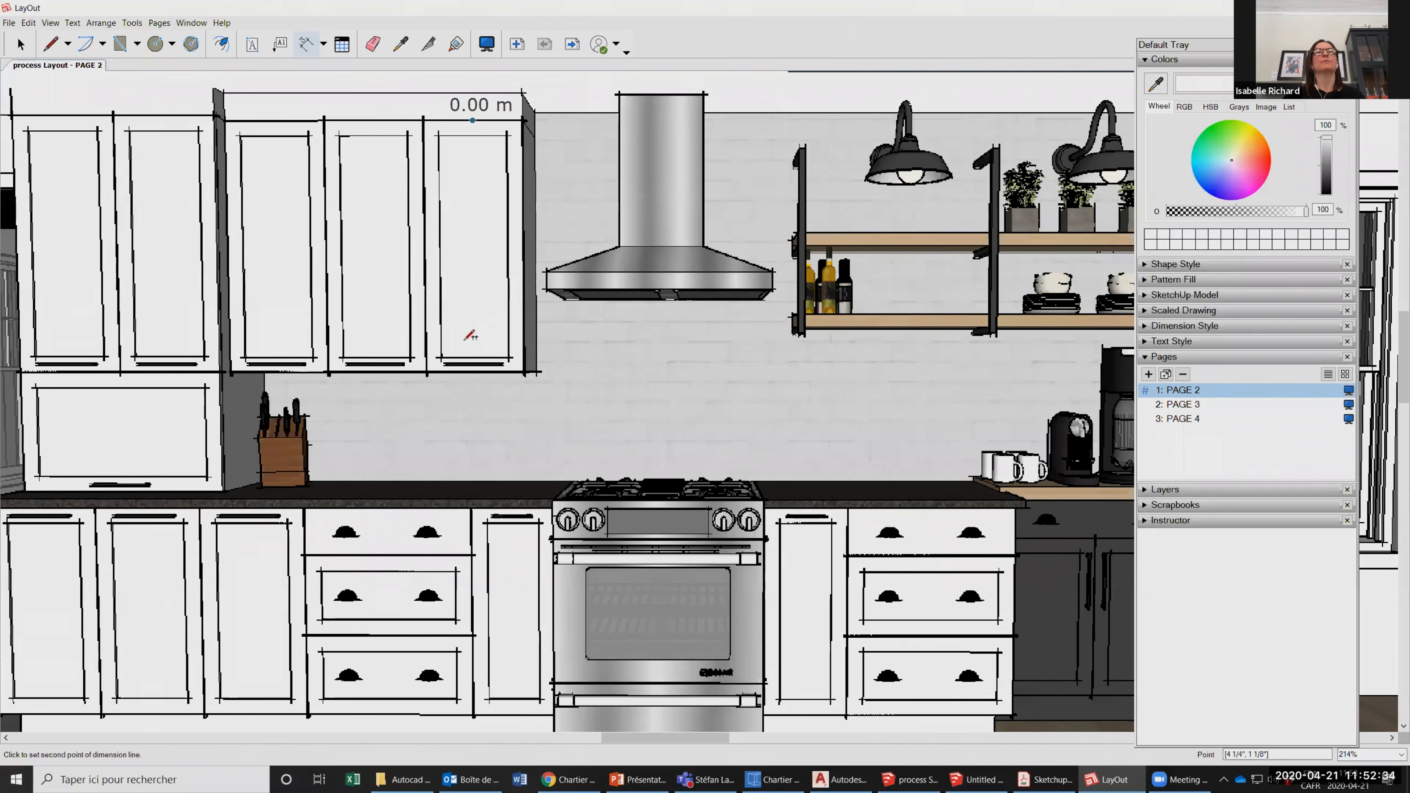
{"action": "scroll", "coordinate": [487, 268], "scroll_direction": "up", "scroll_amount": 2}
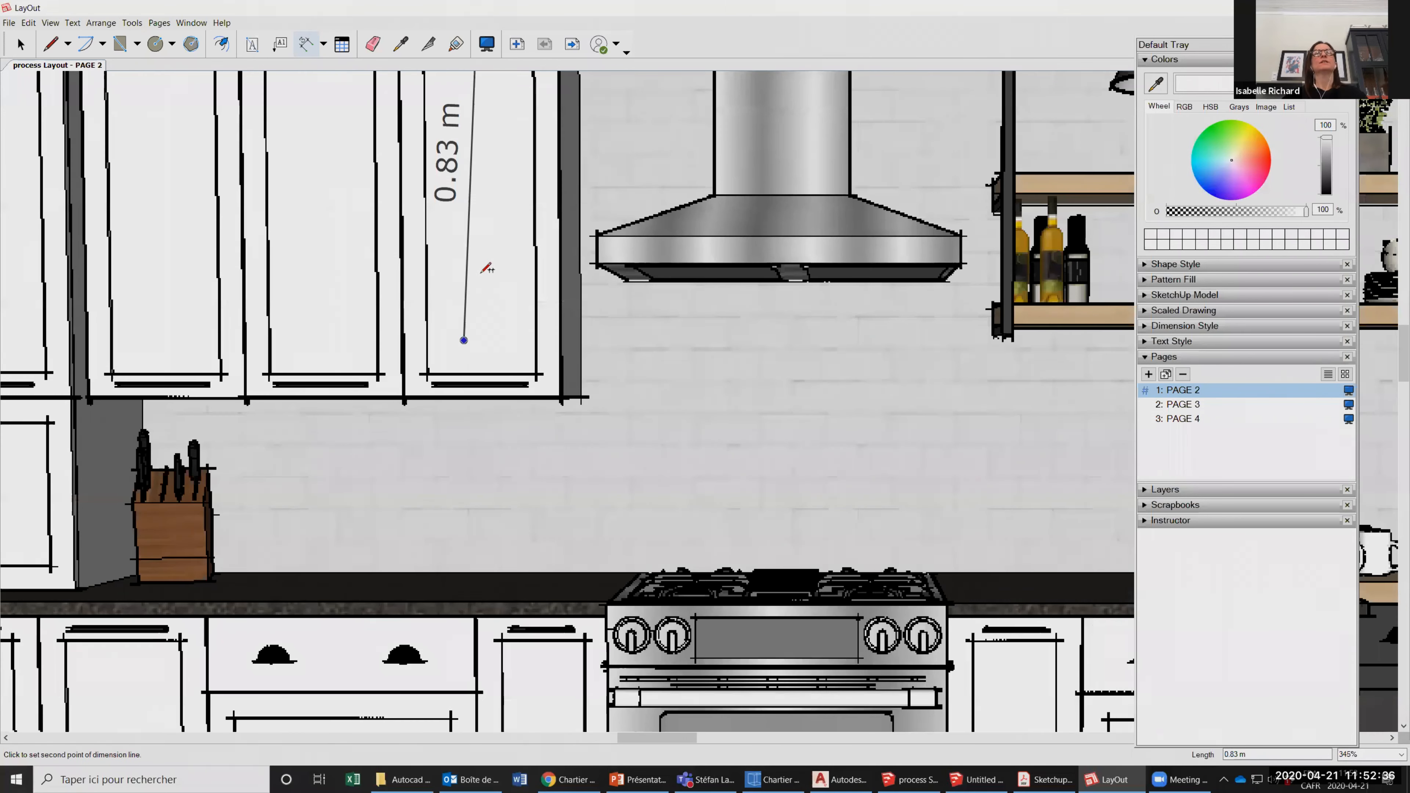
{"action": "left_click", "coordinate": [481, 324]}
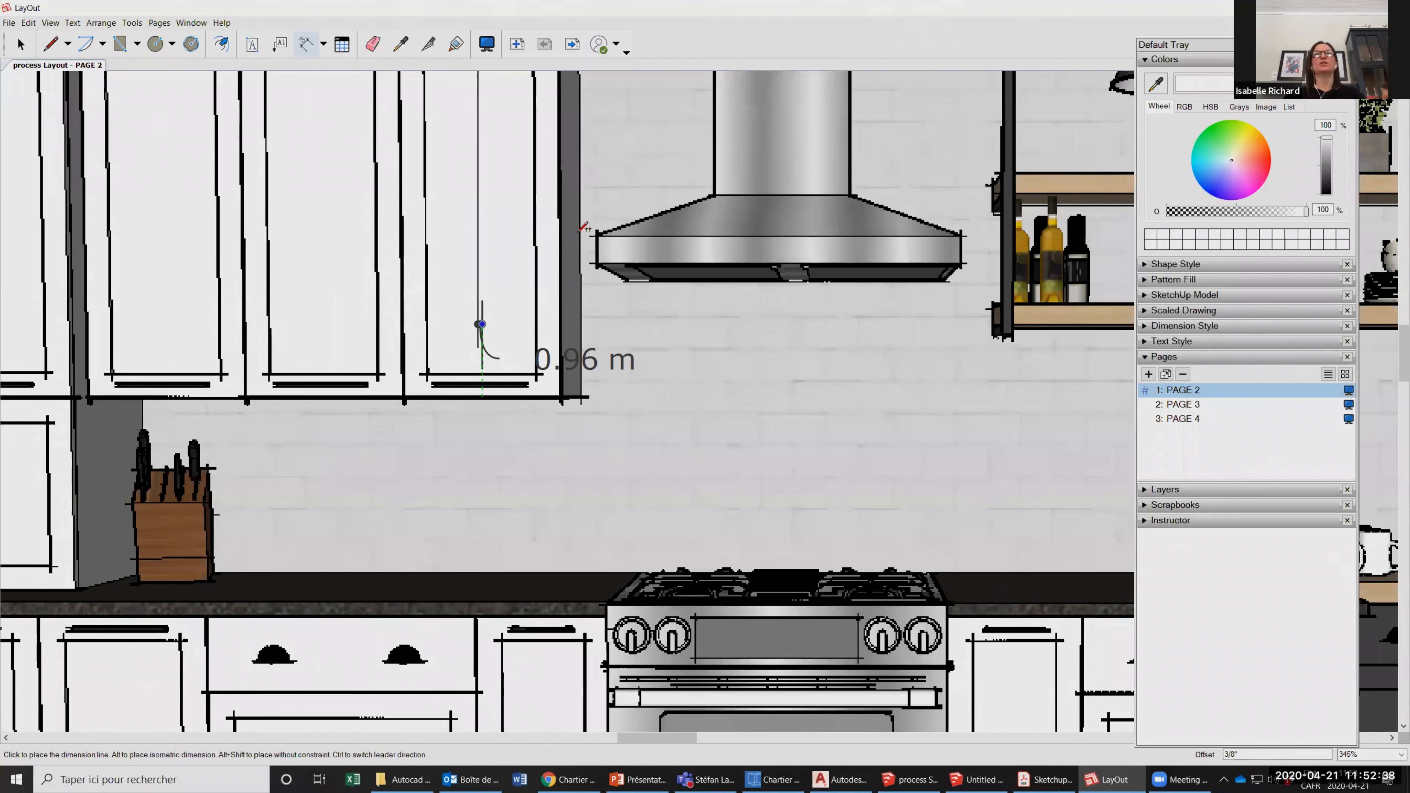
{"action": "left_click", "coordinate": [596, 349]}
{"action": "scroll", "coordinate": [500, 305], "scroll_direction": "down", "scroll_amount": 5}
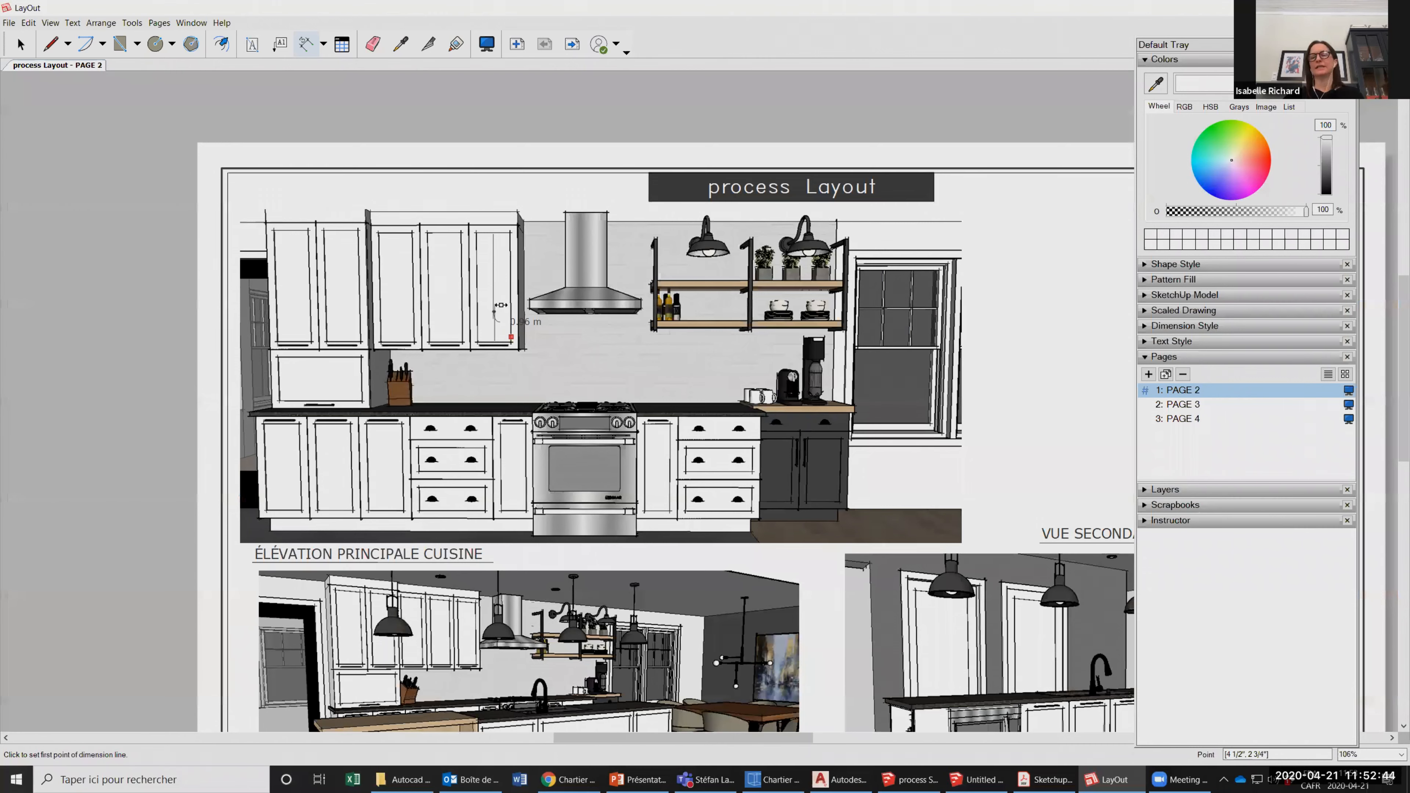
{"action": "scroll", "coordinate": [501, 306], "scroll_direction": "down", "scroll_amount": 2}
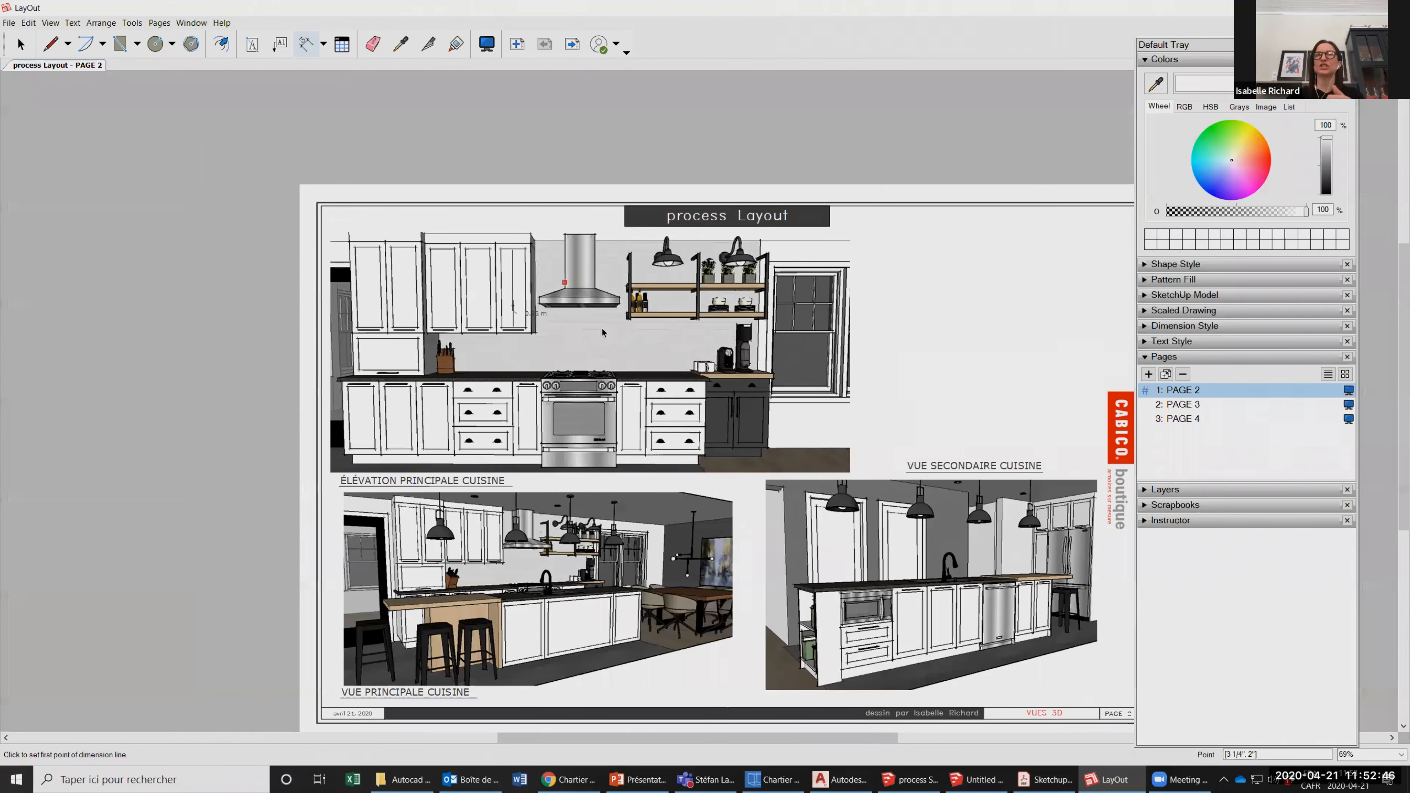
{"action": "scroll", "coordinate": [626, 371], "scroll_direction": "down", "scroll_amount": 1}
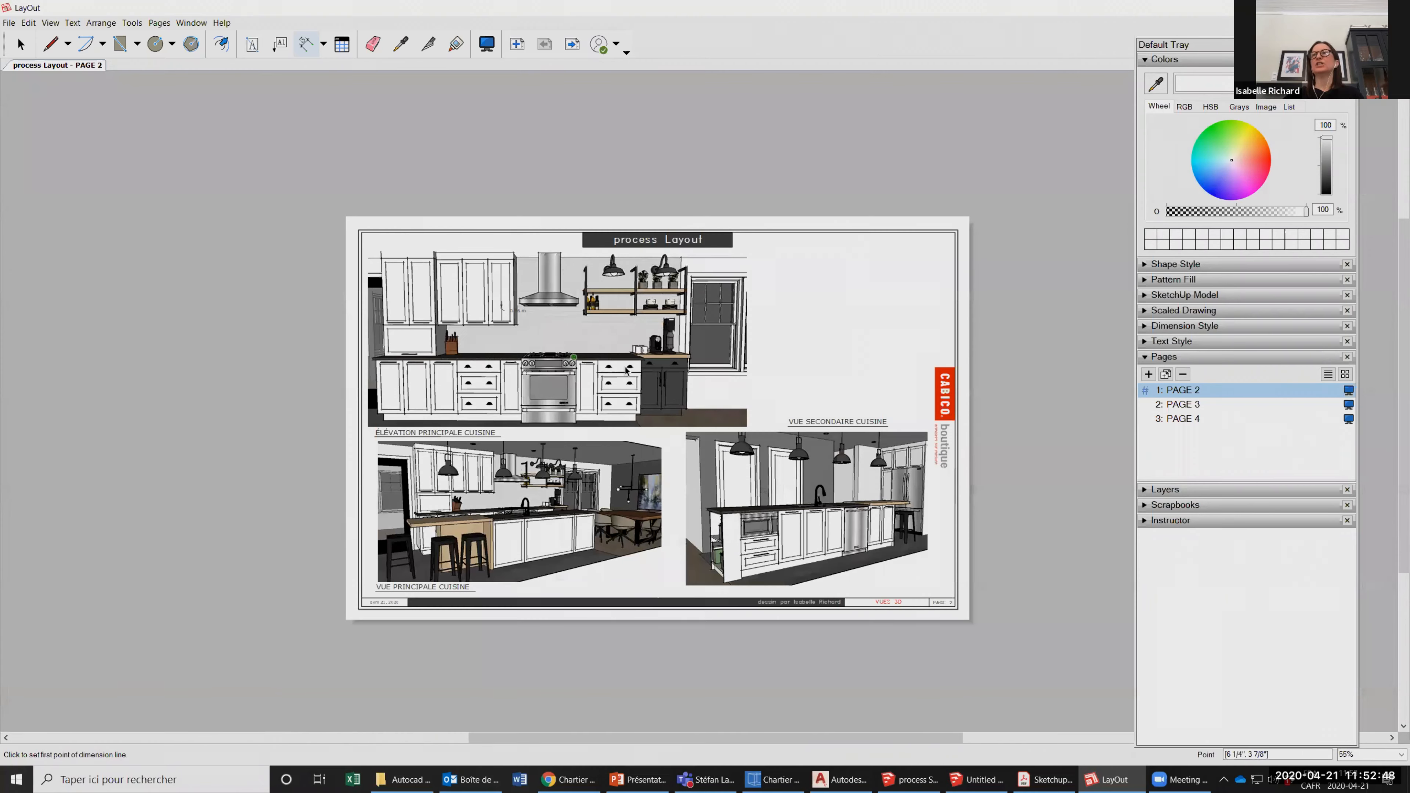
{"action": "key", "text": "space"}
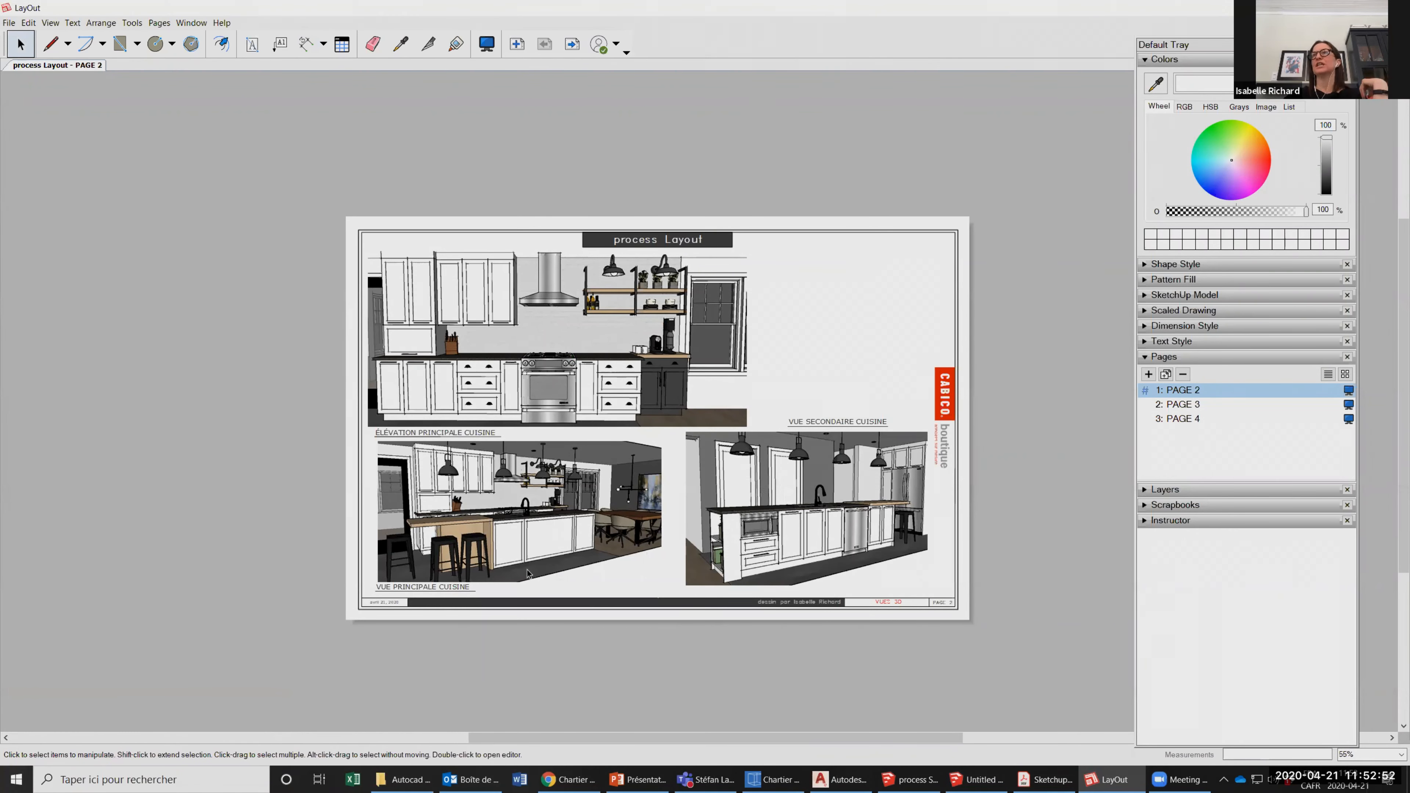
Open the main kitchen elevation viewport for editing its 3D model view.
{"action": "left_click", "coordinate": [674, 363]}
{"action": "double_click", "coordinate": [675, 363]}
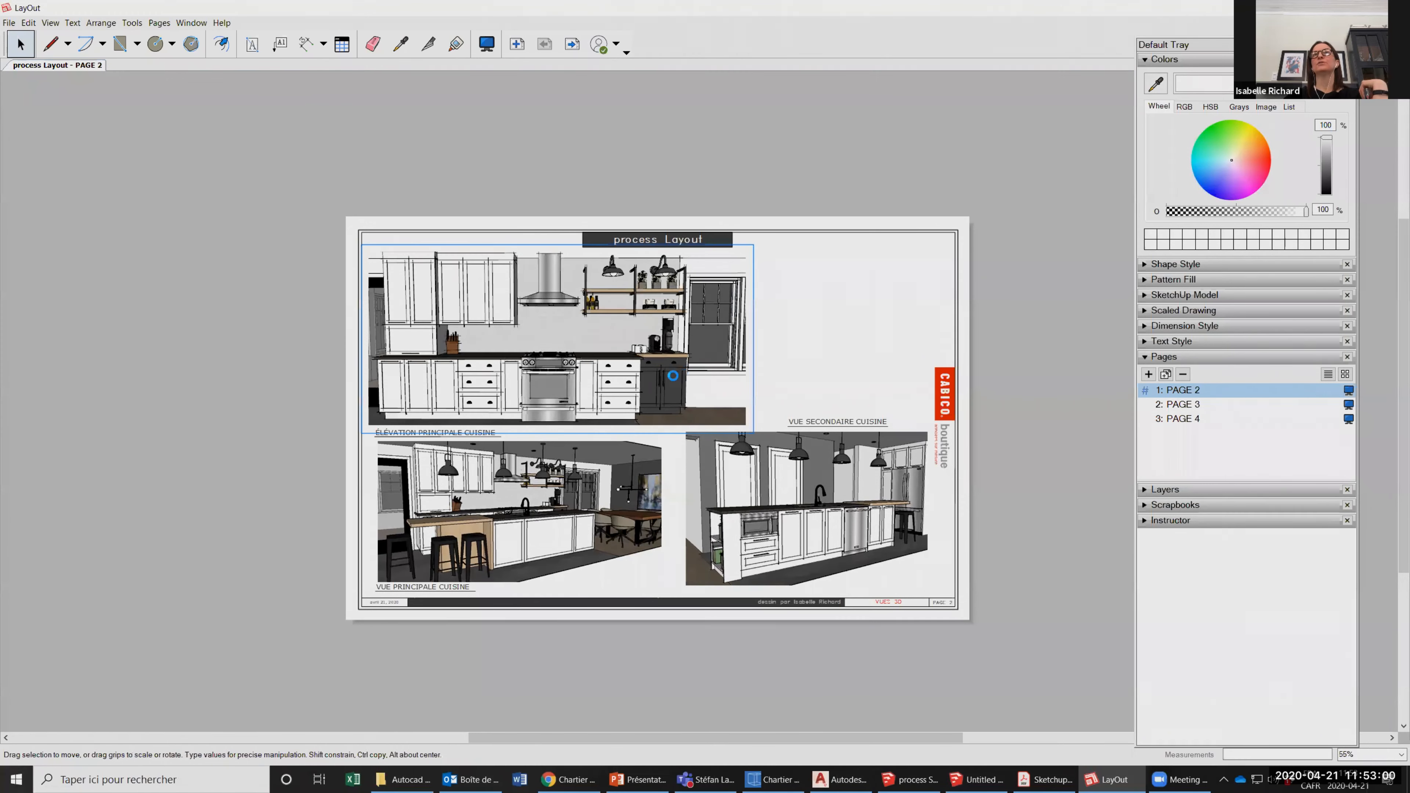
{"action": "left_click", "coordinate": [352, 180]}
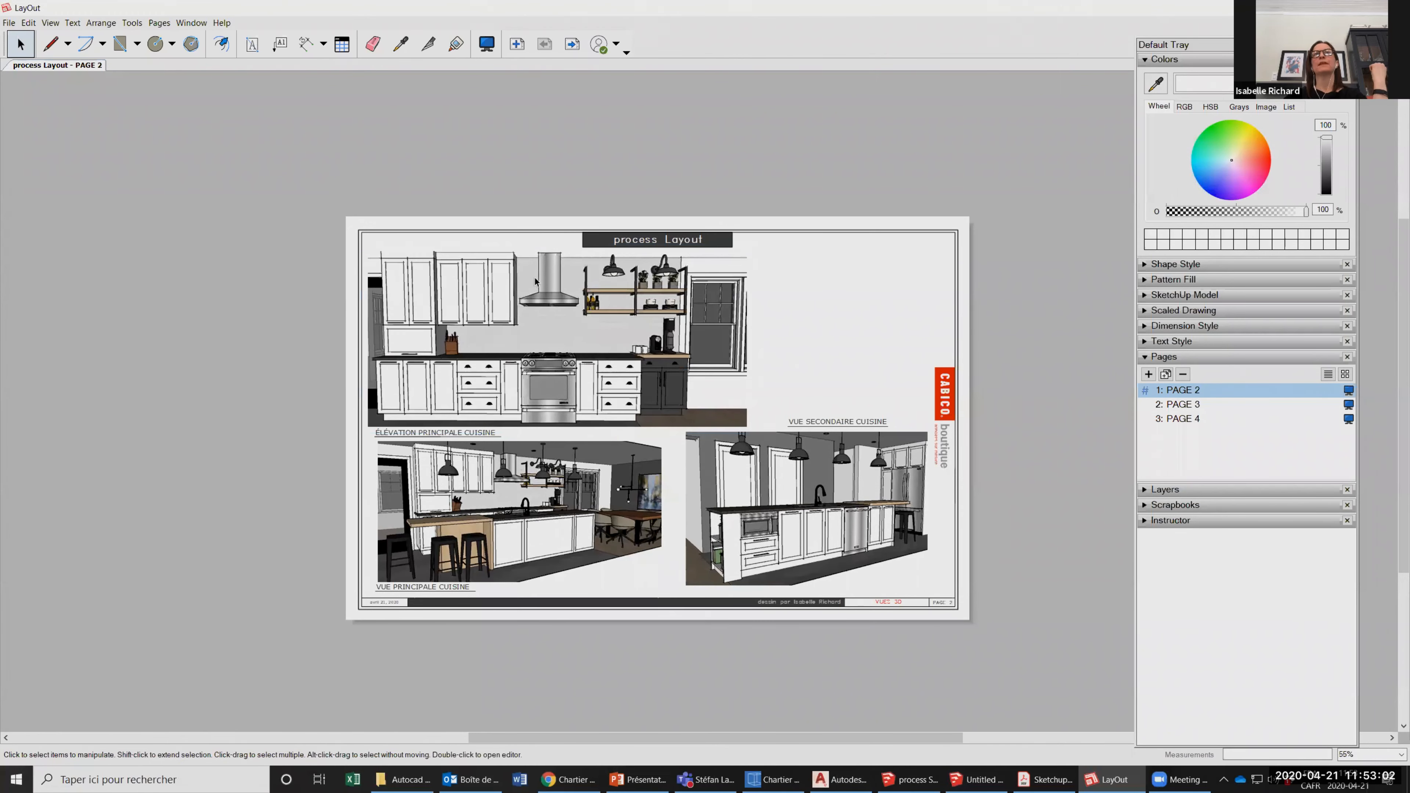
{"action": "left_click", "coordinate": [591, 348]}
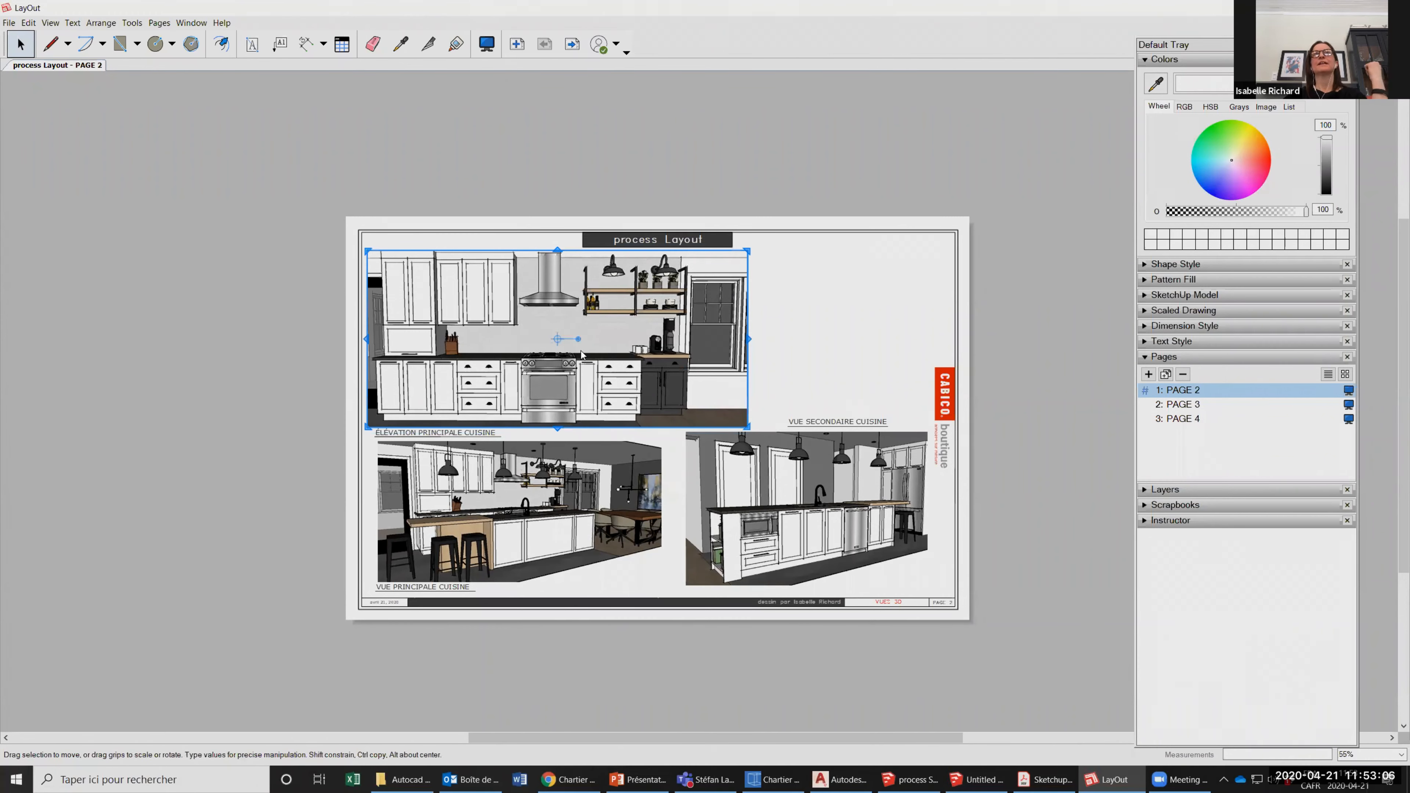
{"action": "right_click", "coordinate": [580, 348]}
{"action": "double_click", "coordinate": [570, 330]}
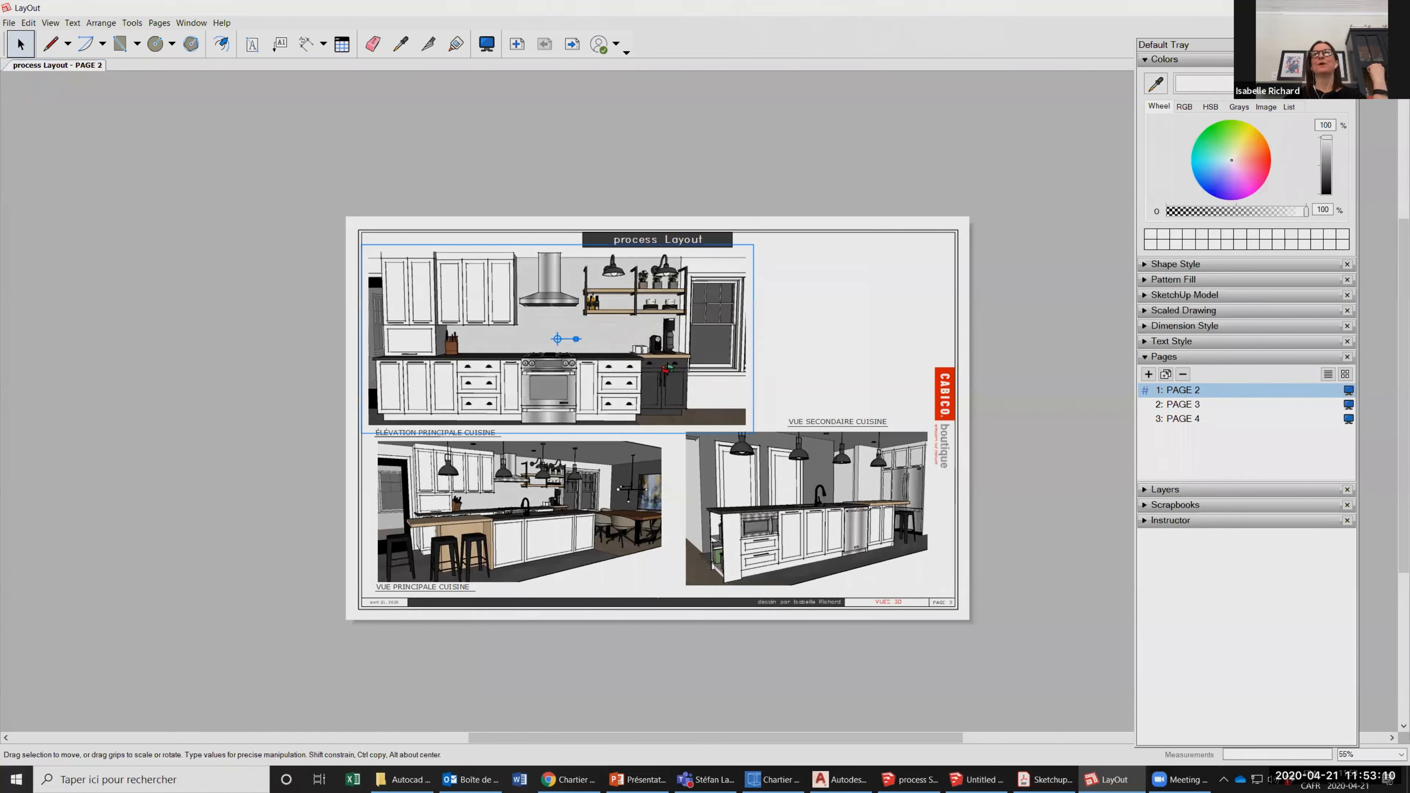
Orbit the model inside the main elevation viewport to angled perspective views and undo the camera change.
{"action": "left_click_drag", "start_coordinate": [666, 368], "coordinate": [630, 317]}
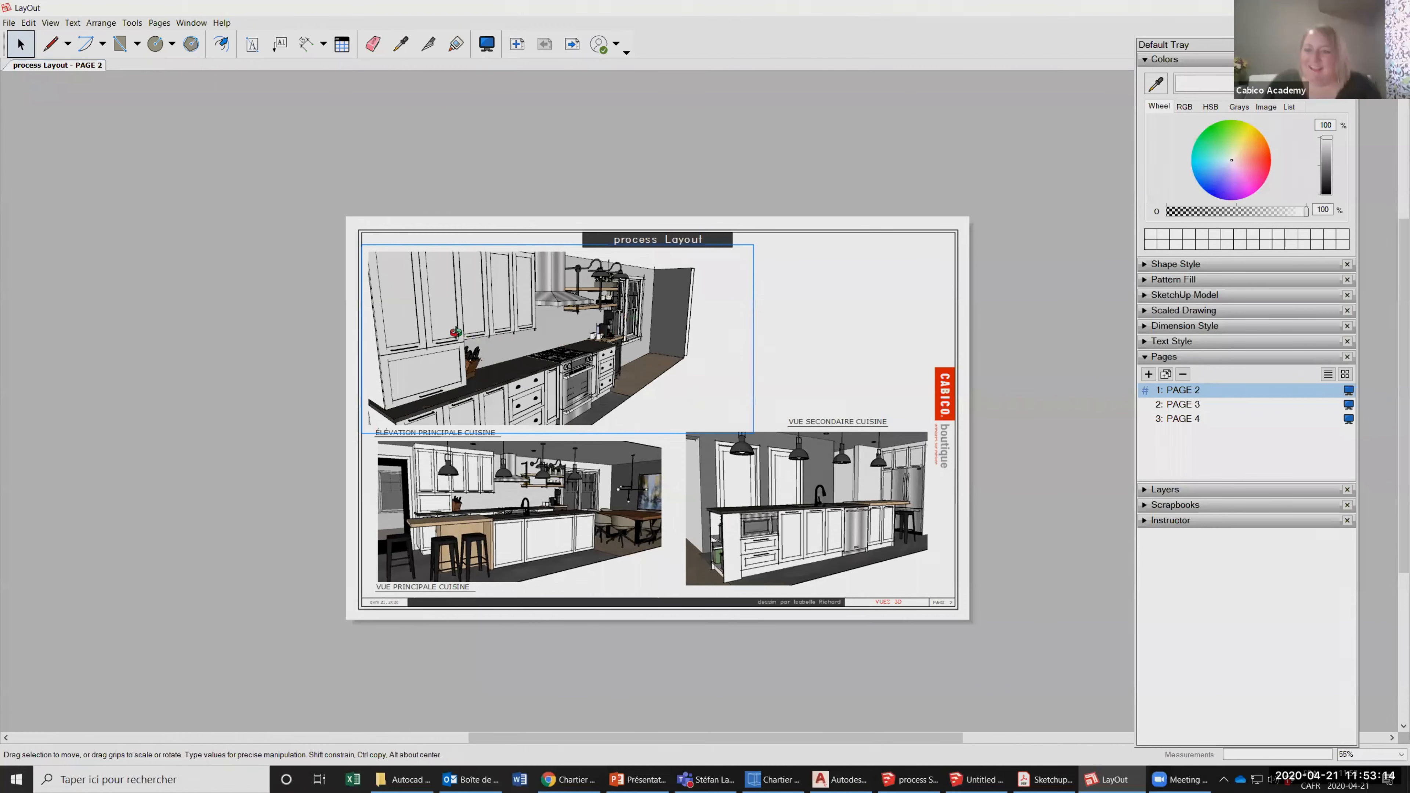
{"action": "scroll", "coordinate": [456, 333], "scroll_direction": "up", "scroll_amount": 4}
{"action": "scroll", "coordinate": [538, 314], "scroll_direction": "down", "scroll_amount": 5}
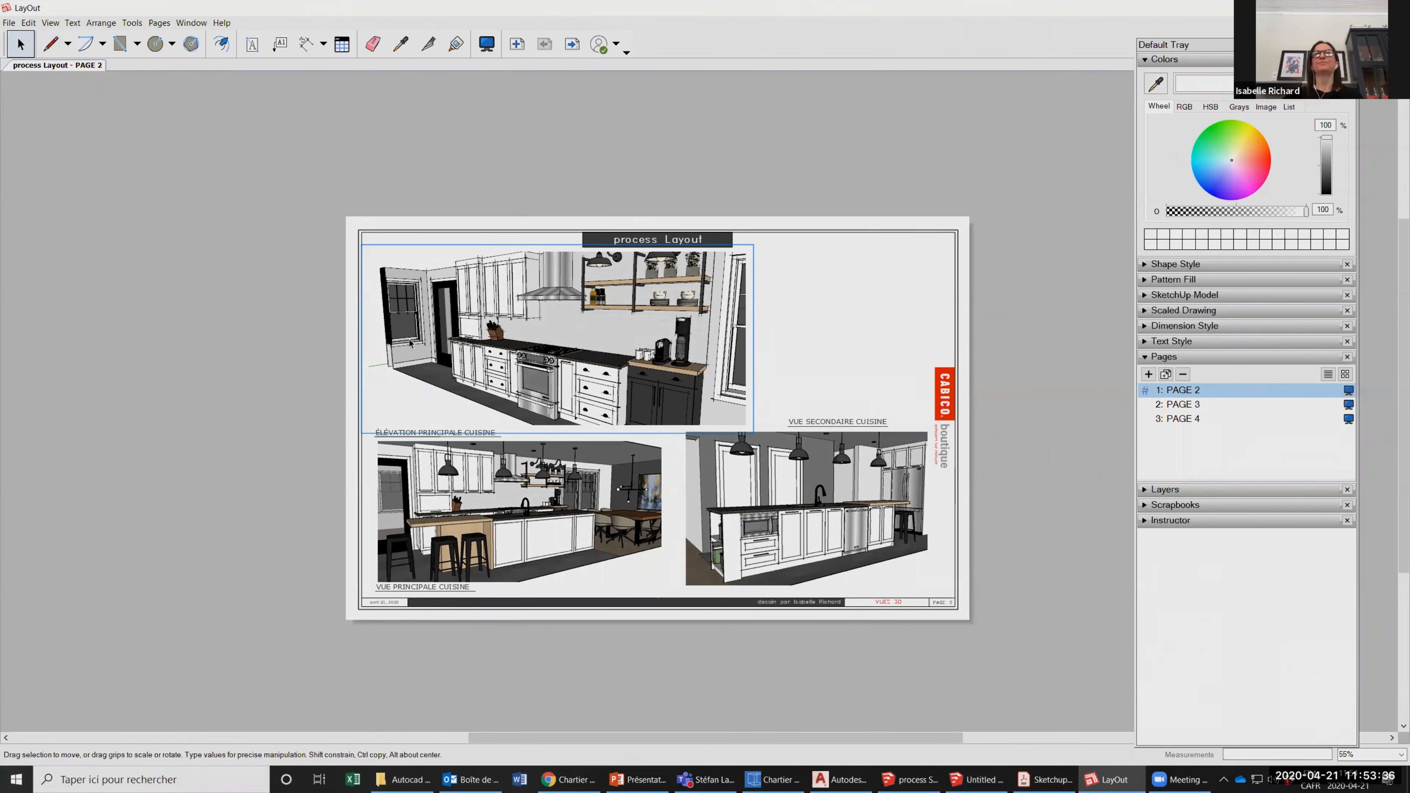
{"action": "key", "text": "ctrl+z"}
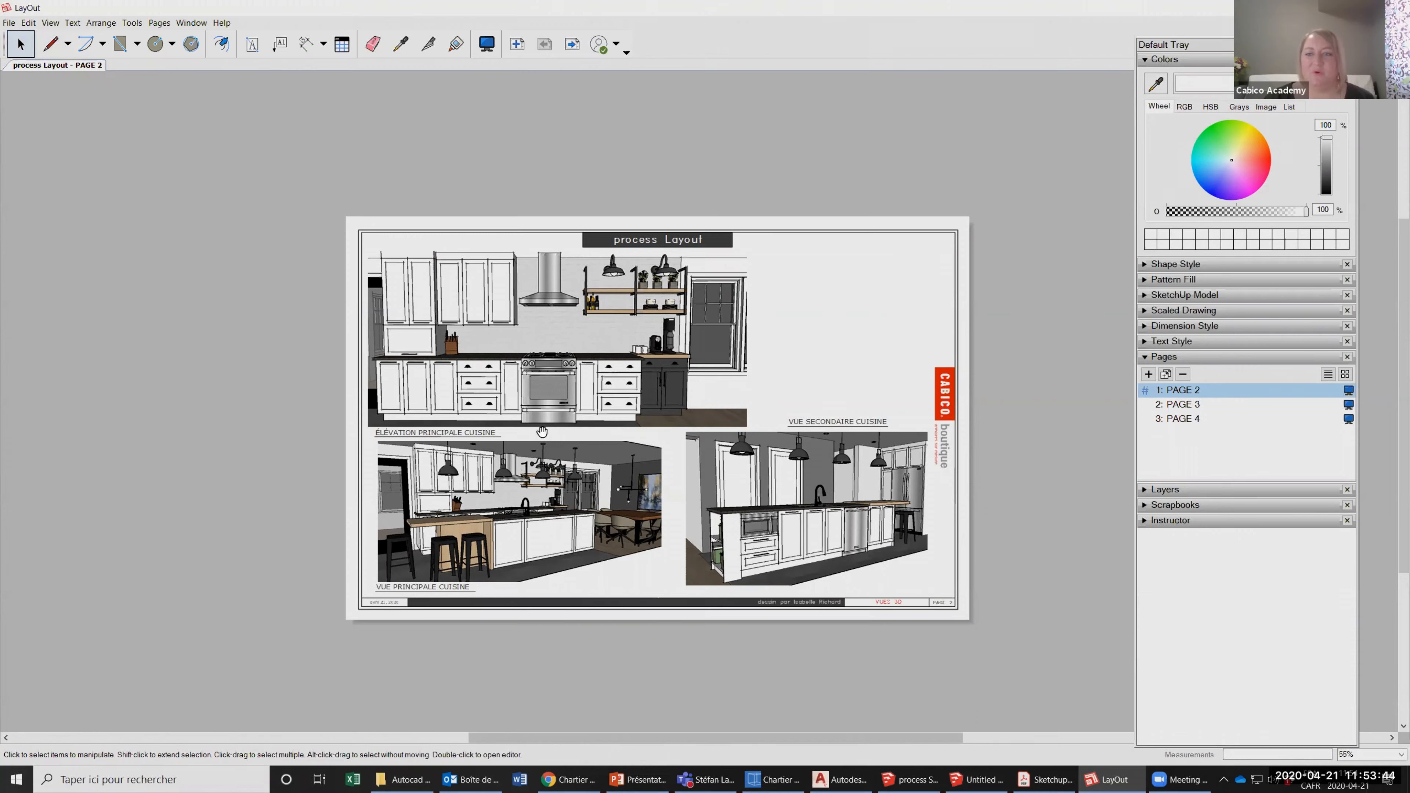
Look at the SketchUp for beginners summary PDF in Adobe Acrobat and return to the LayOut page.
{"action": "left_click", "coordinate": [1021, 780]}
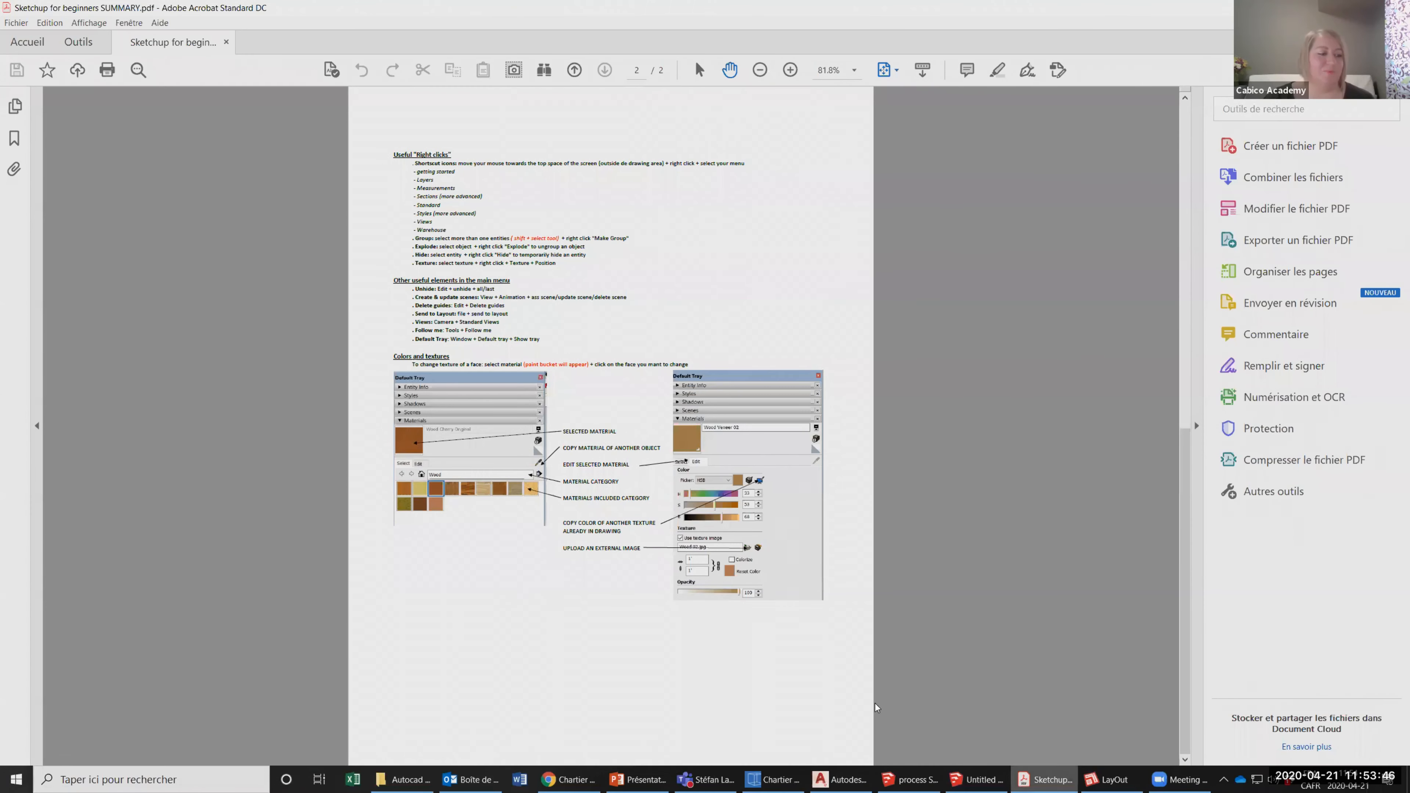
{"action": "left_click", "coordinate": [1022, 780]}
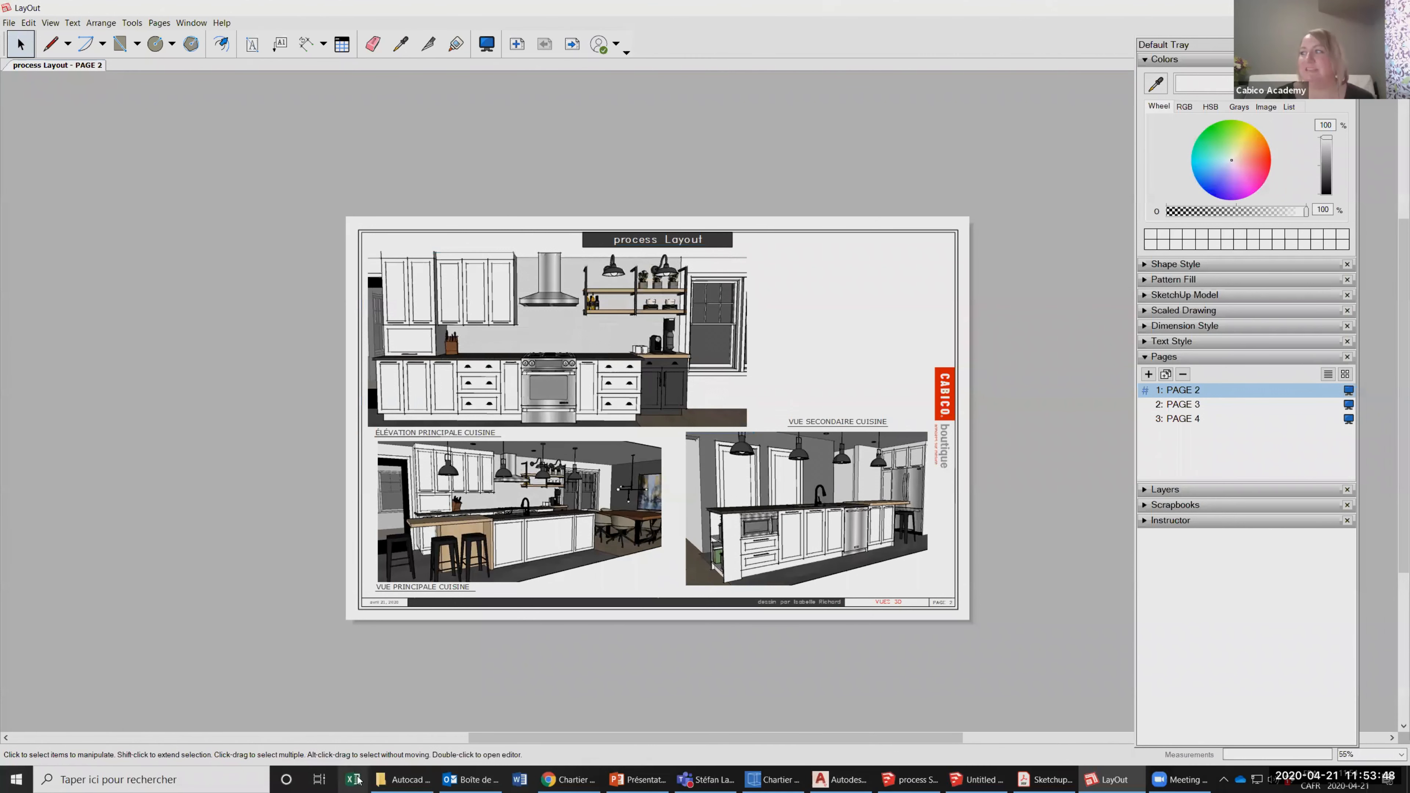